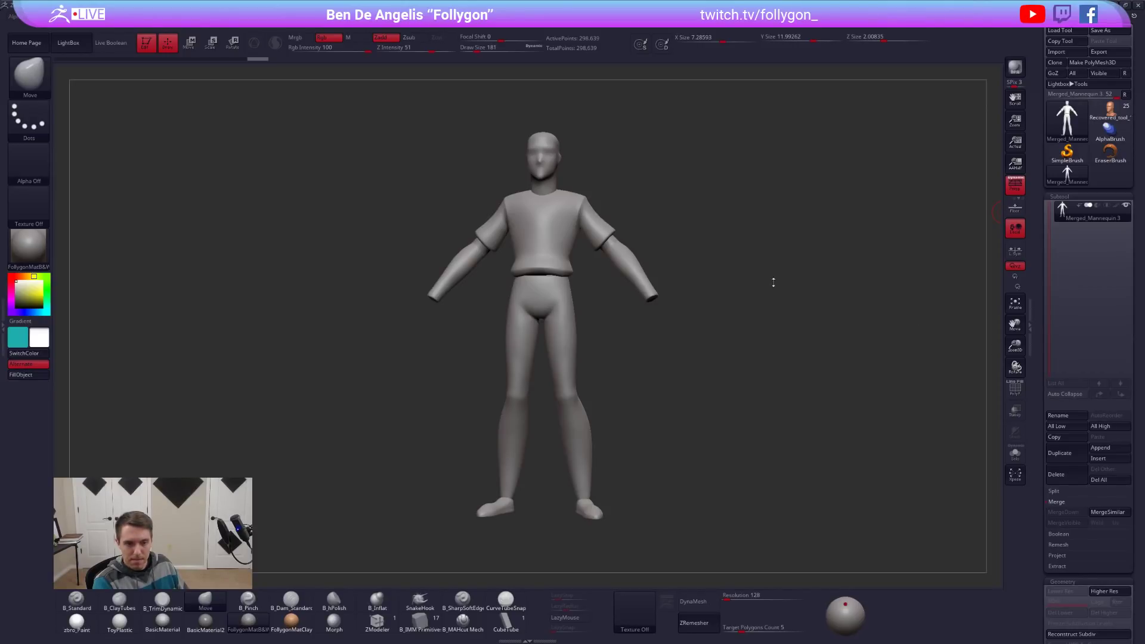
# Set the secondary colour to black and make white the active main colour.
pyautogui.moveTo(741, 220); pyautogui.dragTo(746, 216)
pyautogui.hotkey('ctrl', 'shift', 'space')
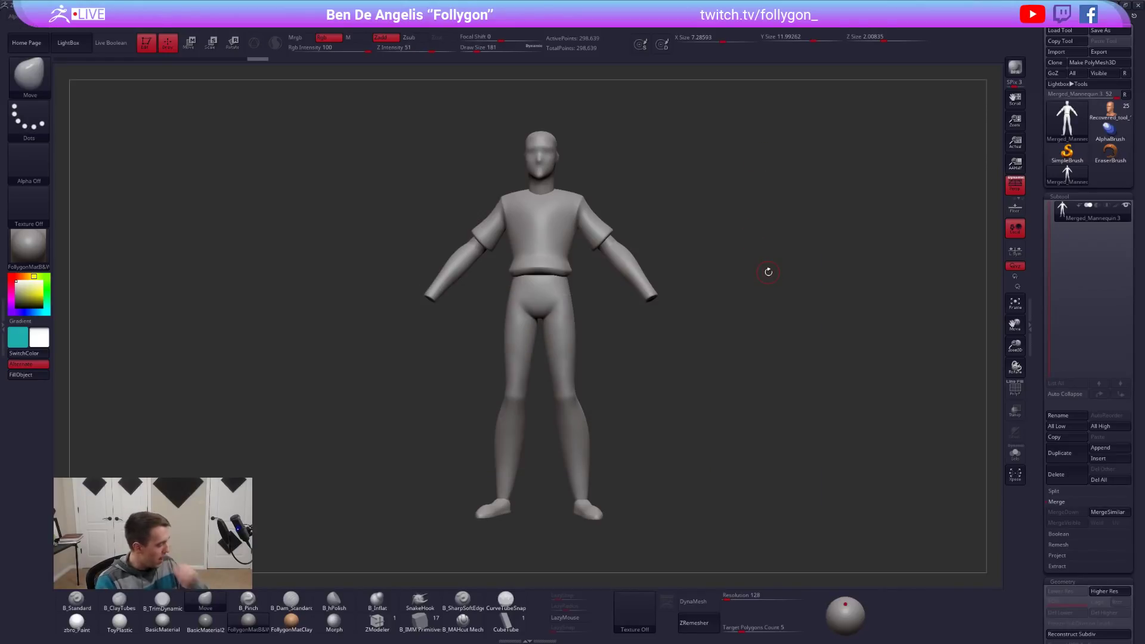
pyautogui.press('v')
pyautogui.moveTo(39, 312); pyautogui.dragTo(19, 305)
pyautogui.press('v')
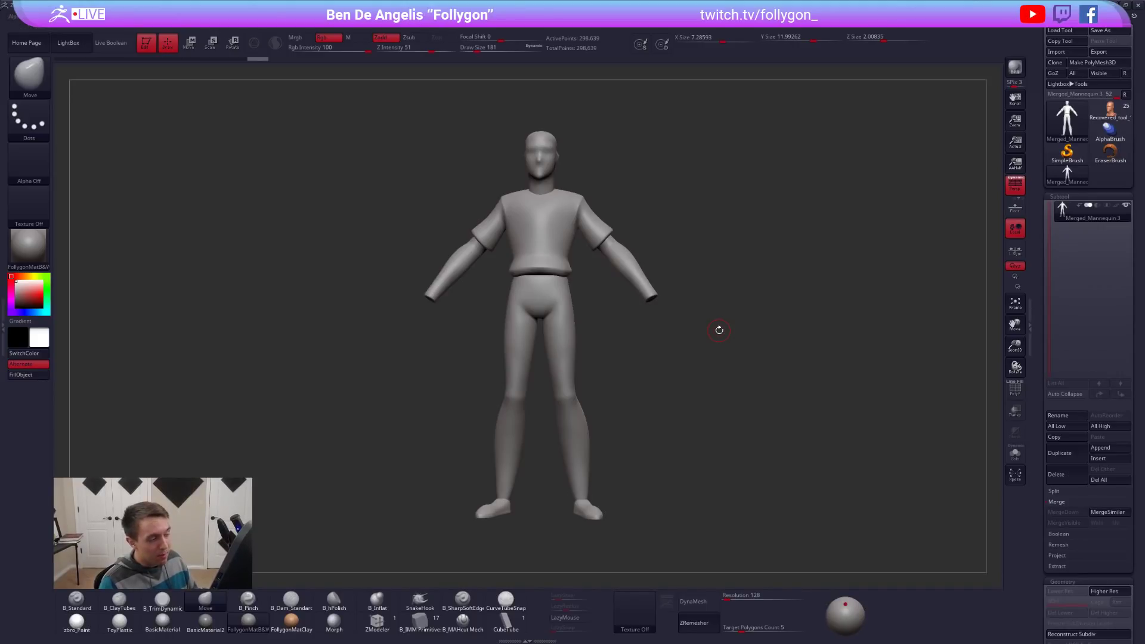
# Switch to the painted character tool, turn off polypaint on all its subtools and examine the unpainted figure.
pyautogui.moveTo(589, 371); pyautogui.dragTo(648, 395)
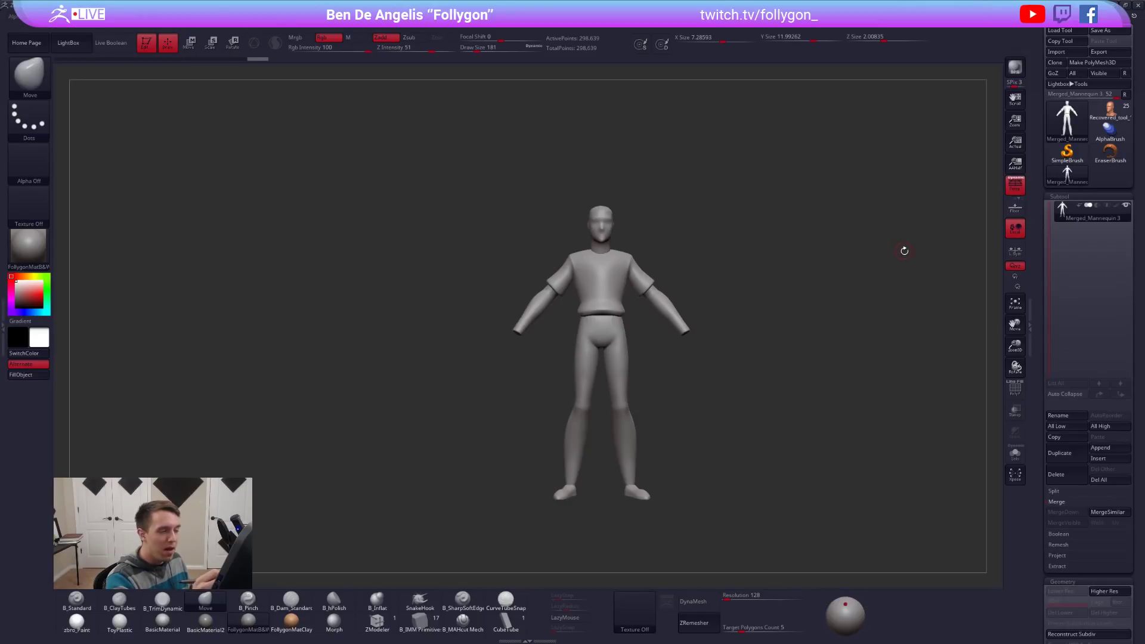
pyautogui.click(1110, 113)
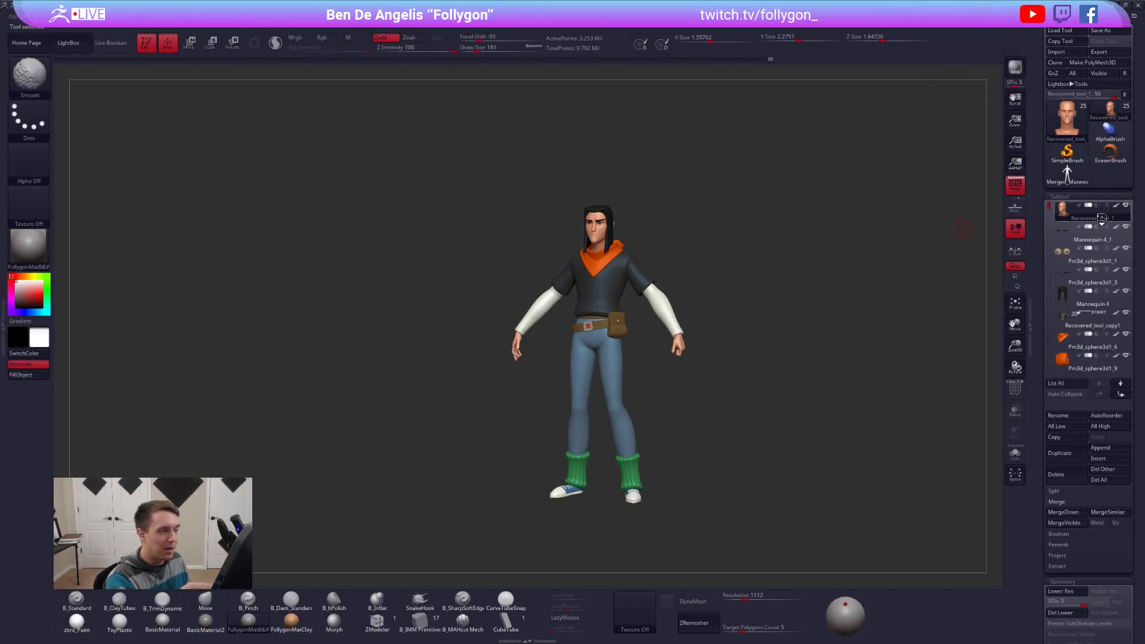
pyautogui.keyDown('shift'); pyautogui.click(1115, 206); pyautogui.keyUp('shift')
pyautogui.moveTo(696, 364); pyautogui.dragTo(726, 412)
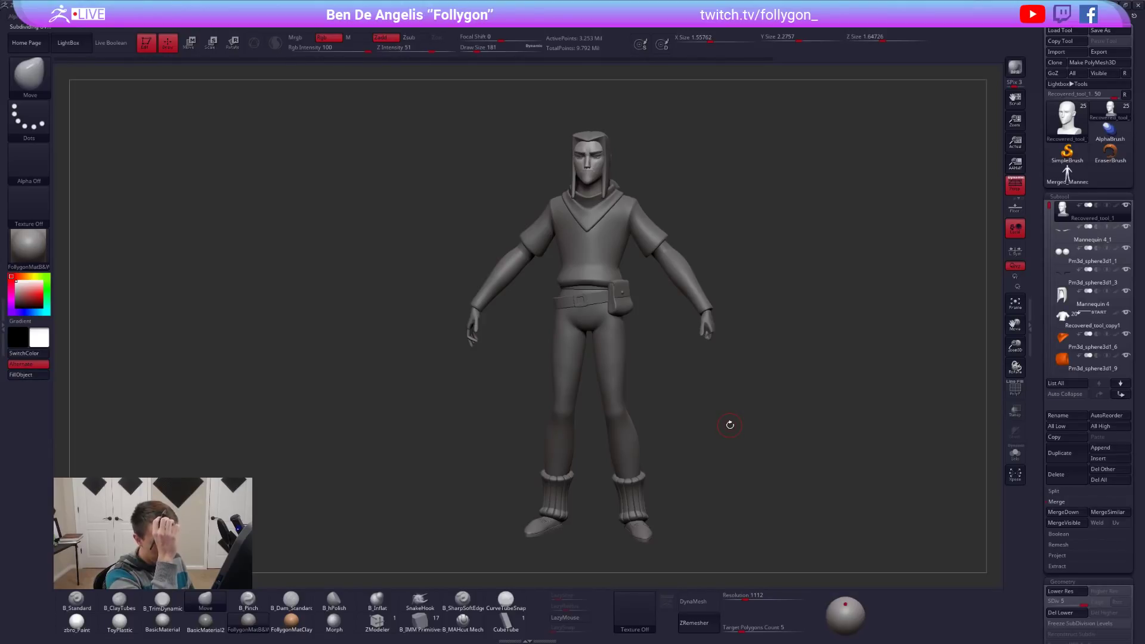
pyautogui.moveTo(690, 381); pyautogui.dragTo(731, 451)
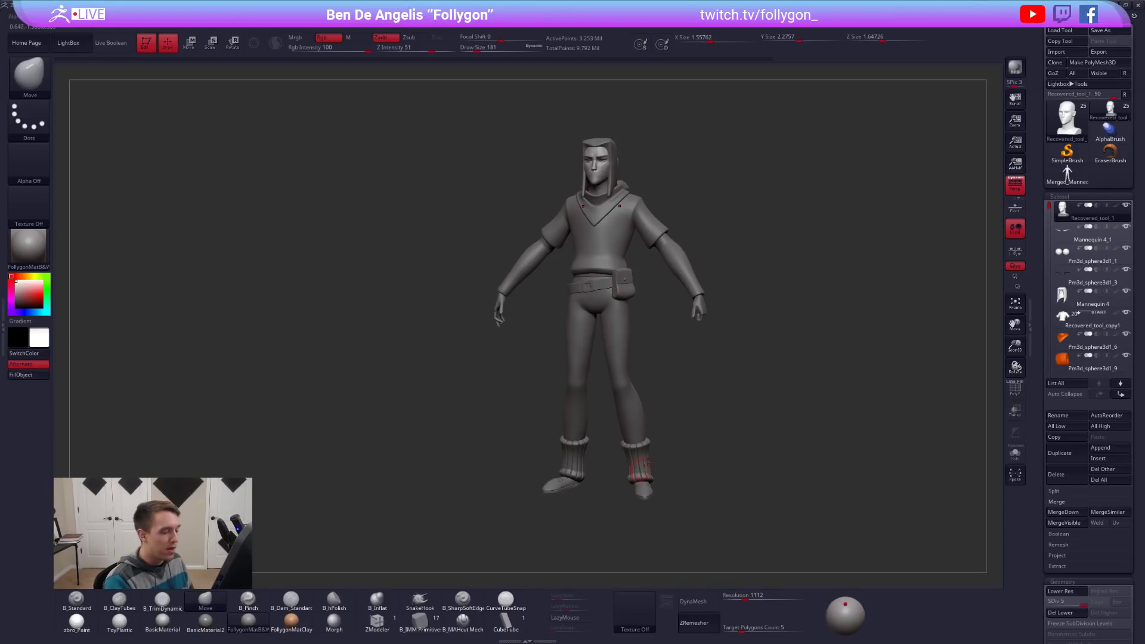
pyautogui.moveTo(645, 468)
pyautogui.mouseDown(button='right')
pyautogui.moveTo(616, 410)
pyautogui.moveTo(636, 516)
pyautogui.moveTo(634, 488)
pyautogui.moveTo(669, 482)
pyautogui.moveTo(663, 431)
pyautogui.moveTo(644, 486)
pyautogui.mouseUp(button='right')
pyautogui.moveTo(657, 346); pyautogui.dragTo(624, 356, button='right')
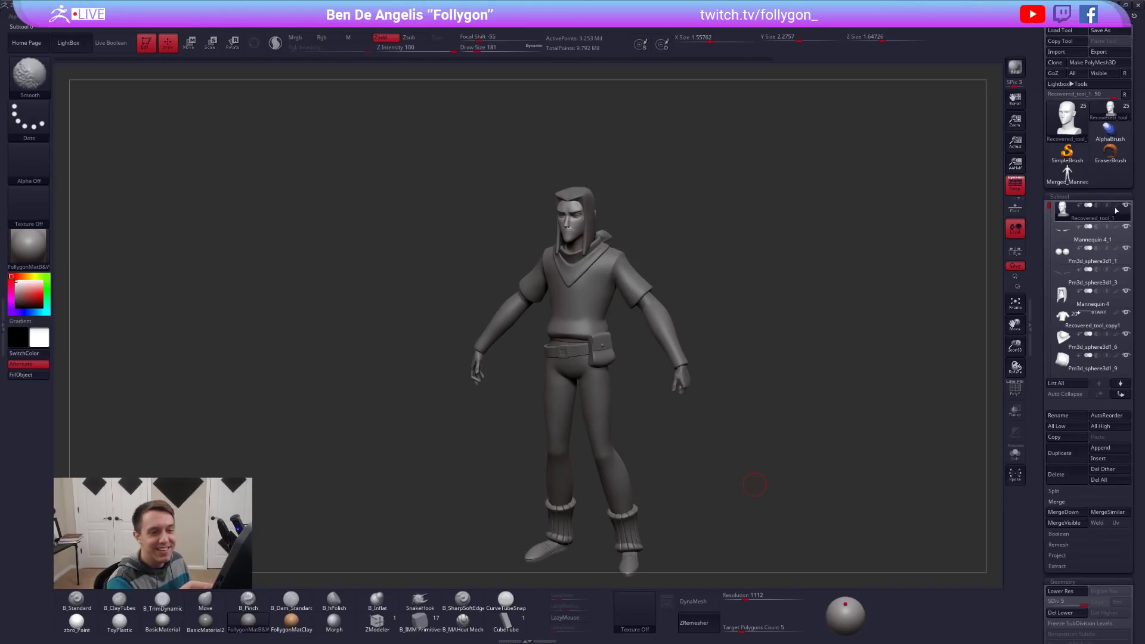
# Show the polypaint on all subtools and compare the character with the reference image under a changed light direction.
pyautogui.moveTo(746, 309); pyautogui.dragTo(748, 364)
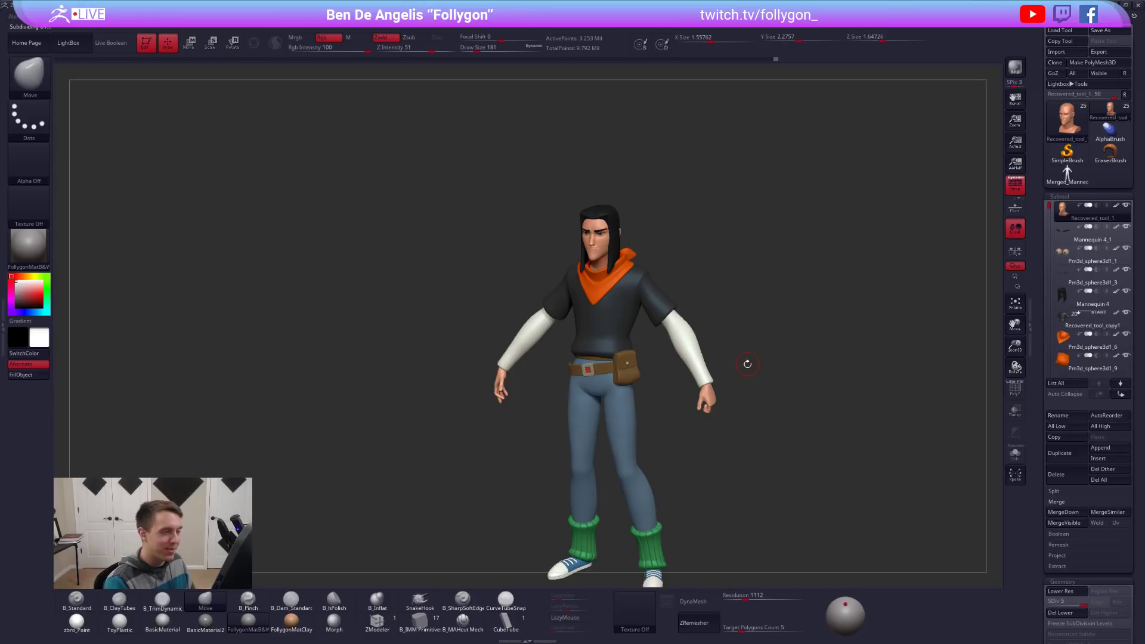
pyautogui.moveTo(702, 266); pyautogui.dragTo(699, 296)
pyautogui.moveTo(844, 605); pyautogui.dragTo(848, 616)
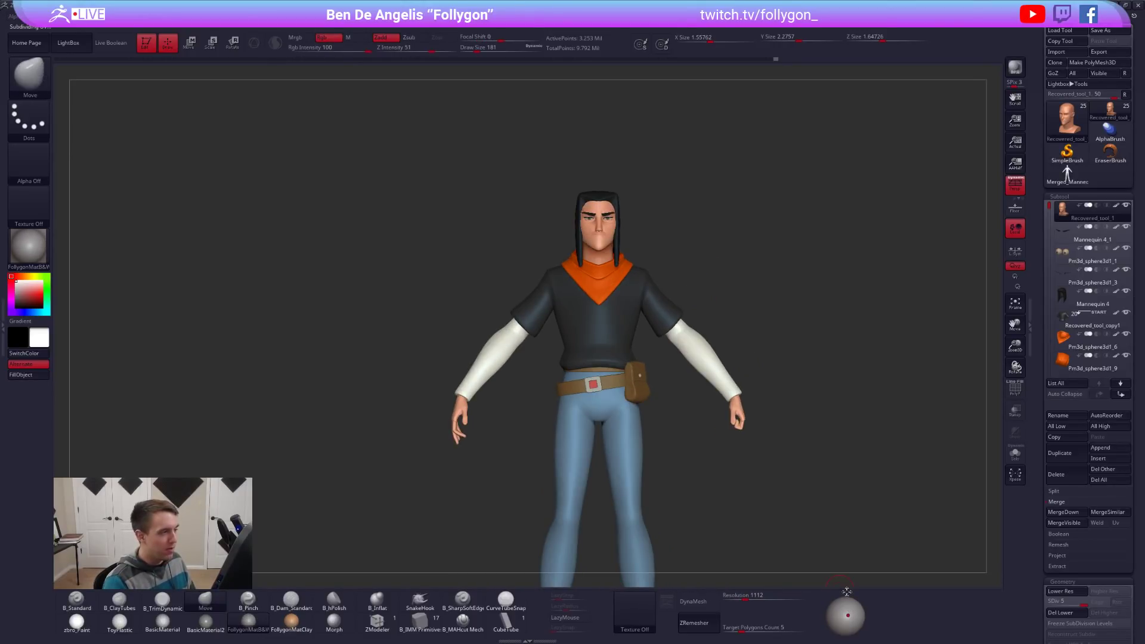
pyautogui.moveTo(630, 207)
pyautogui.keyDown('alt'); pyautogui.mouseDown()
pyautogui.moveTo(667, 244)
pyautogui.moveTo(635, 233)
pyautogui.moveTo(673, 227)
pyautogui.moveTo(673, 247)
pyautogui.mouseUp(); pyautogui.keyUp('alt')
pyautogui.hotkey('shift', 'z')
pyautogui.hotkey('shift', 'z')
pyautogui.hotkey('shift', 'z')
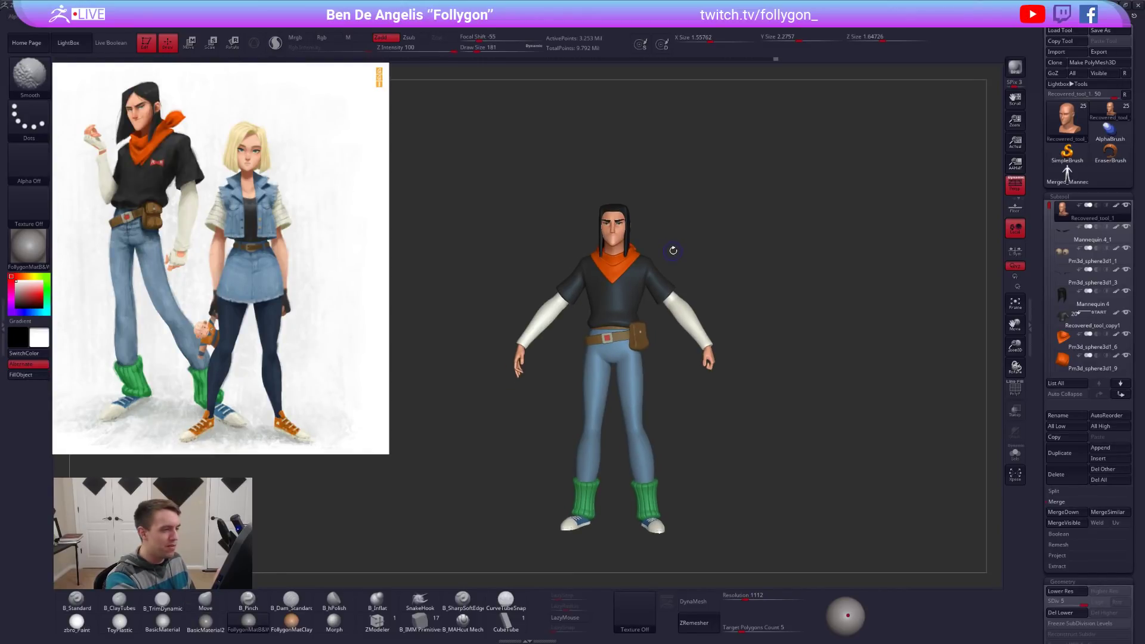
pyautogui.hotkey('shift', 'z')
pyautogui.click(846, 607)
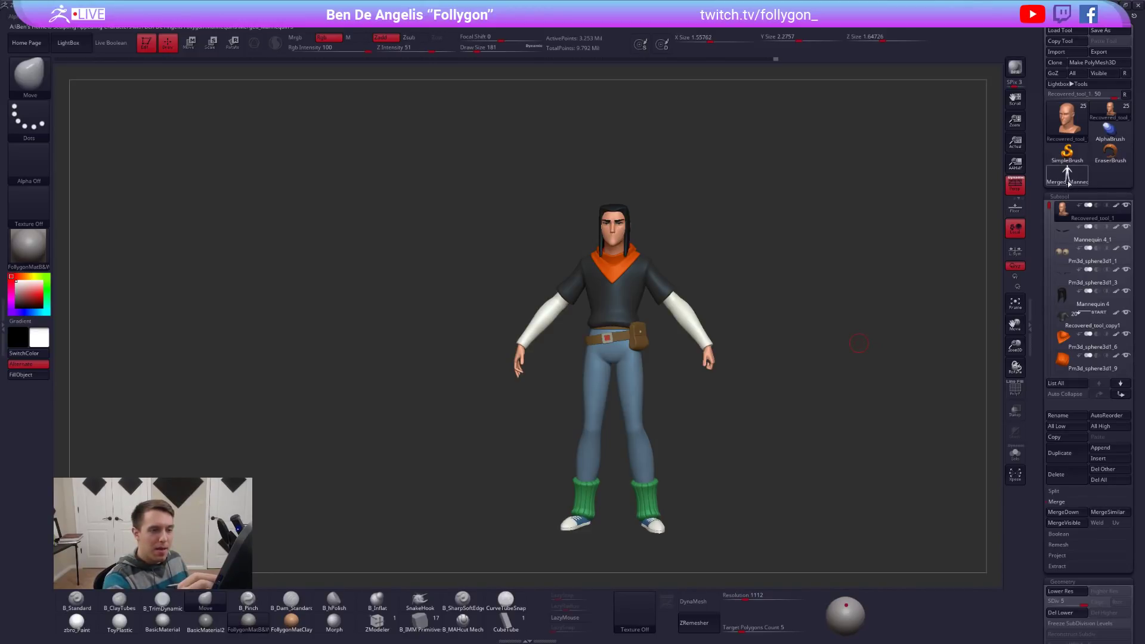
# Switch to the merged mannequin tool, examine it in three-quarter view and display the reference image.
pyautogui.click(1068, 175)
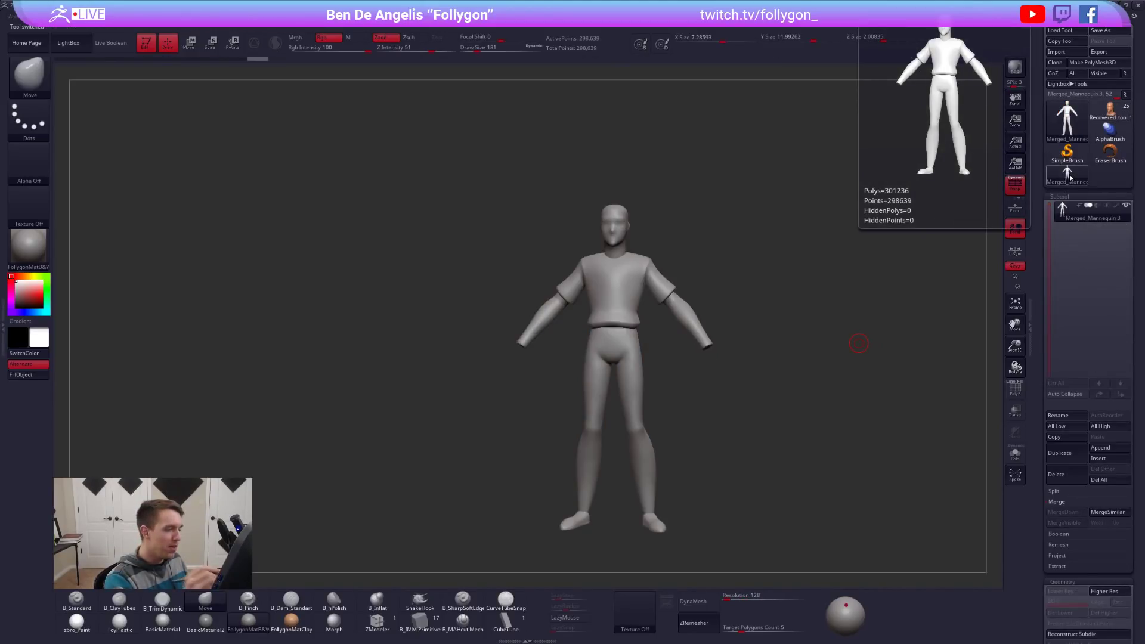
pyautogui.moveTo(729, 405); pyautogui.dragTo(709, 444)
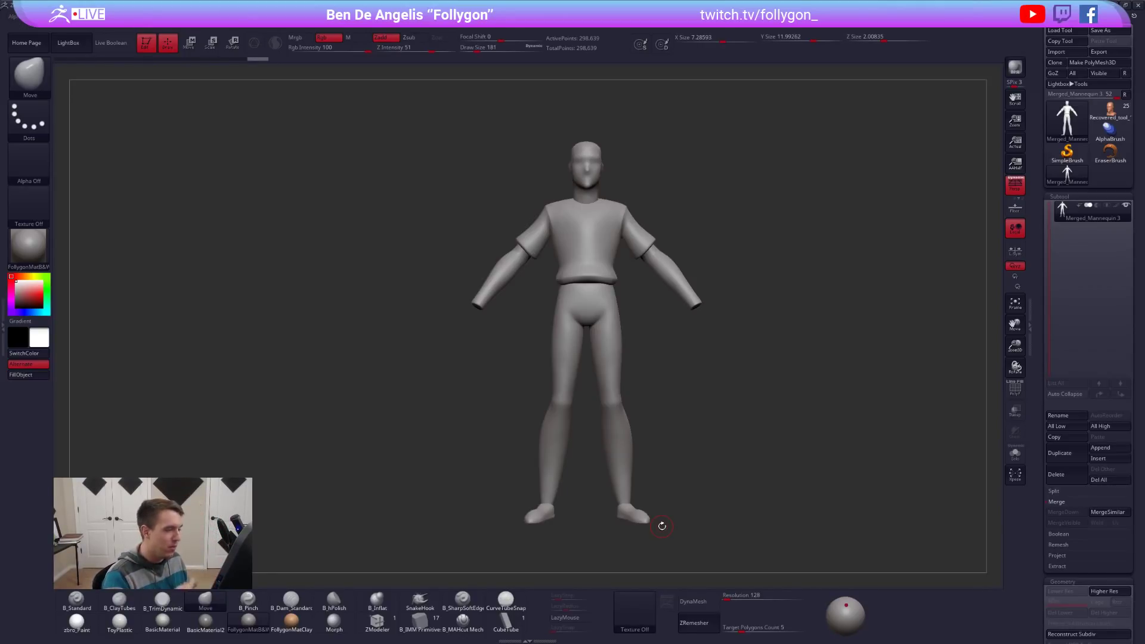
pyautogui.moveTo(667, 372); pyautogui.dragTo(647, 385)
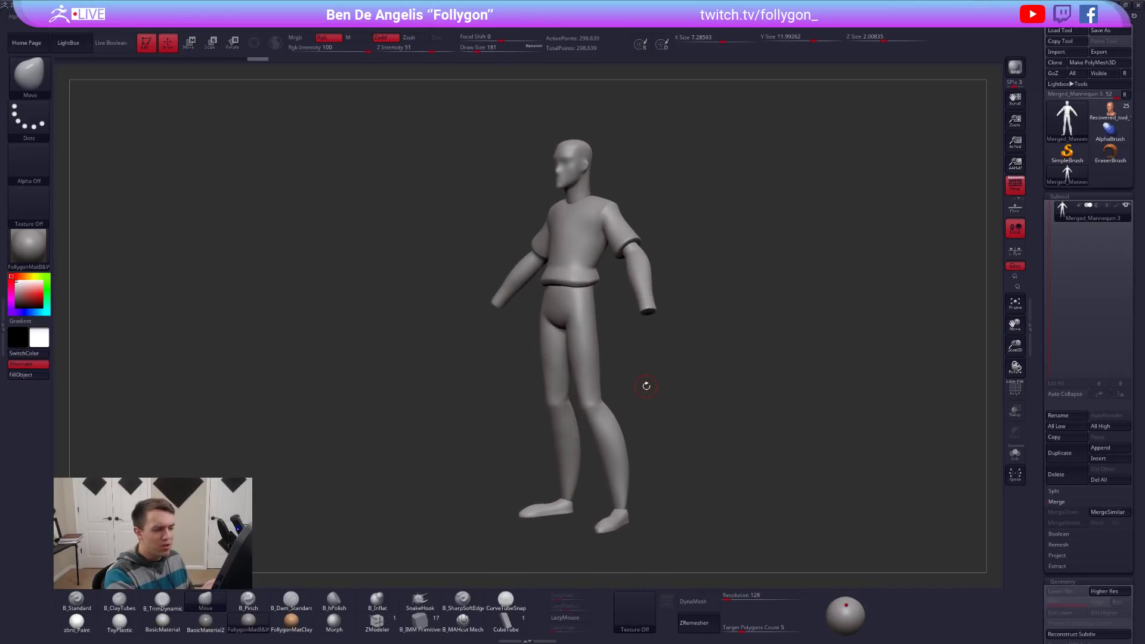
pyautogui.hotkey('shift', 'z')
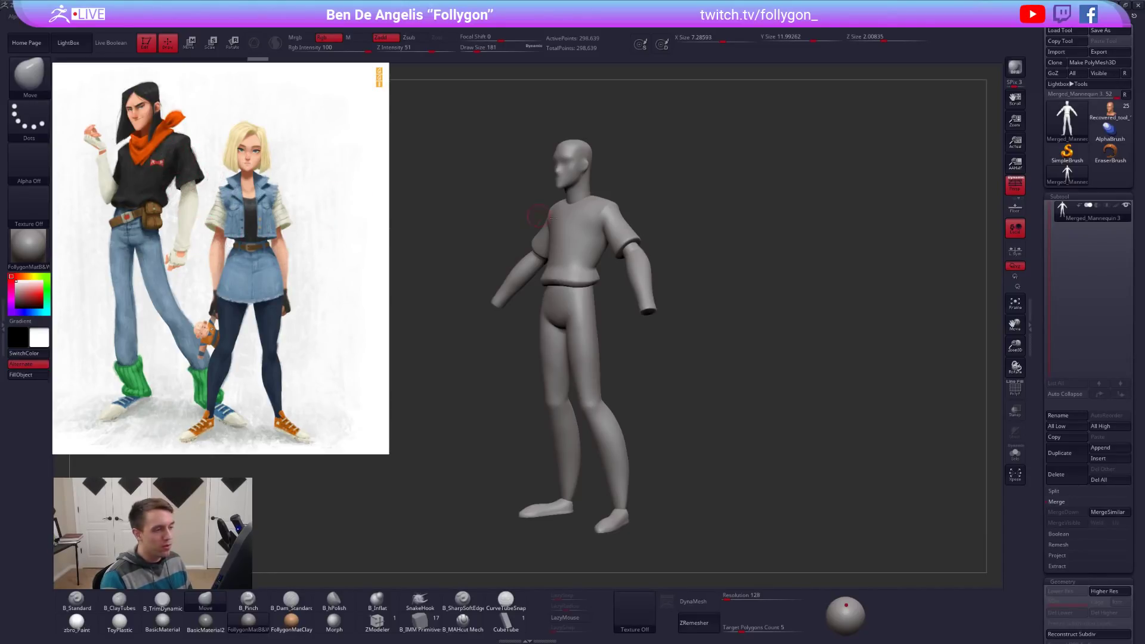
# Delete the merged mannequin subtool and switch to the painted character tool.
pyautogui.click(1058, 502)
pyautogui.click(1066, 475)
pyautogui.click(984, 492)
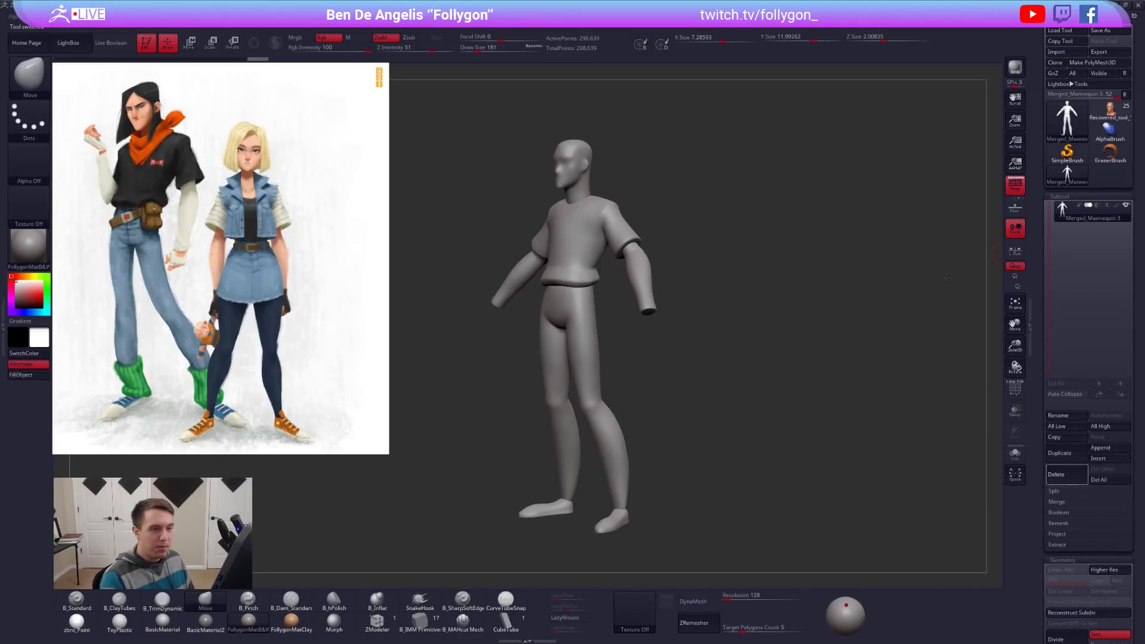
pyautogui.click(1125, 111)
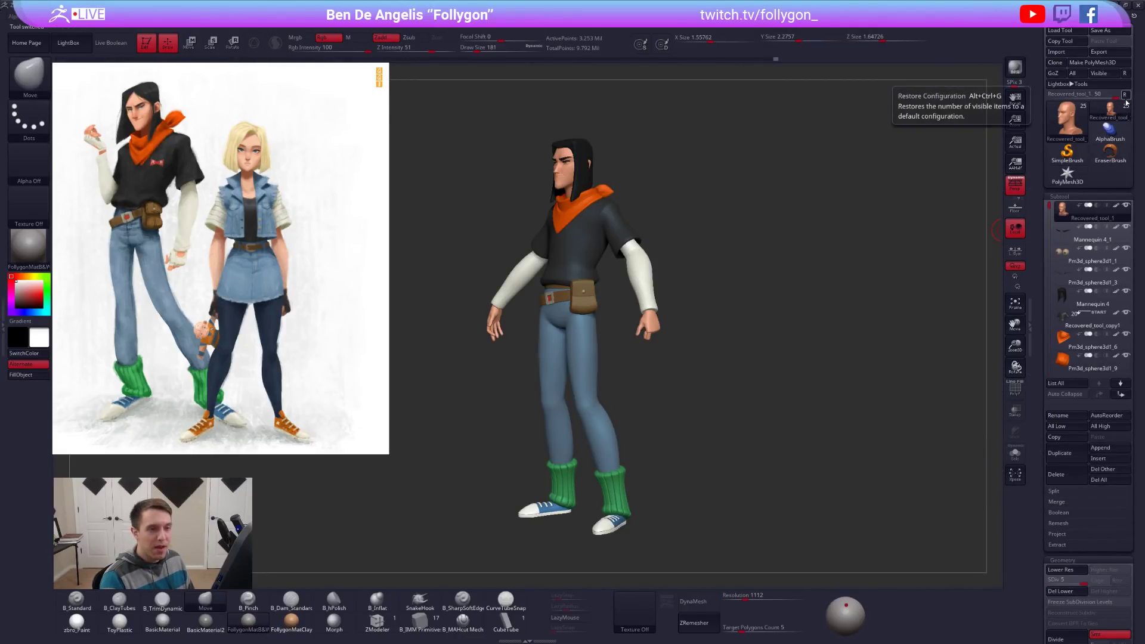
# Hide the reference image, select the hands subtool and raise it to subdivision level 5.
pyautogui.keyDown('shift'); pyautogui.moveTo(682, 304); pyautogui.dragTo(796, 439); pyautogui.keyUp('shift')
pyautogui.hotkey('shift', 'z')
pyautogui.keyDown('alt'); pyautogui.click(678, 322); pyautogui.keyUp('alt')
pyautogui.moveTo(695, 357); pyautogui.dragTo(768, 317)
pyautogui.moveTo(441, 328)
pyautogui.mouseDown()
pyautogui.moveTo(650, 325)
pyautogui.moveTo(418, 316)
pyautogui.mouseUp()
pyautogui.moveTo(620, 287); pyautogui.dragTo(453, 258)
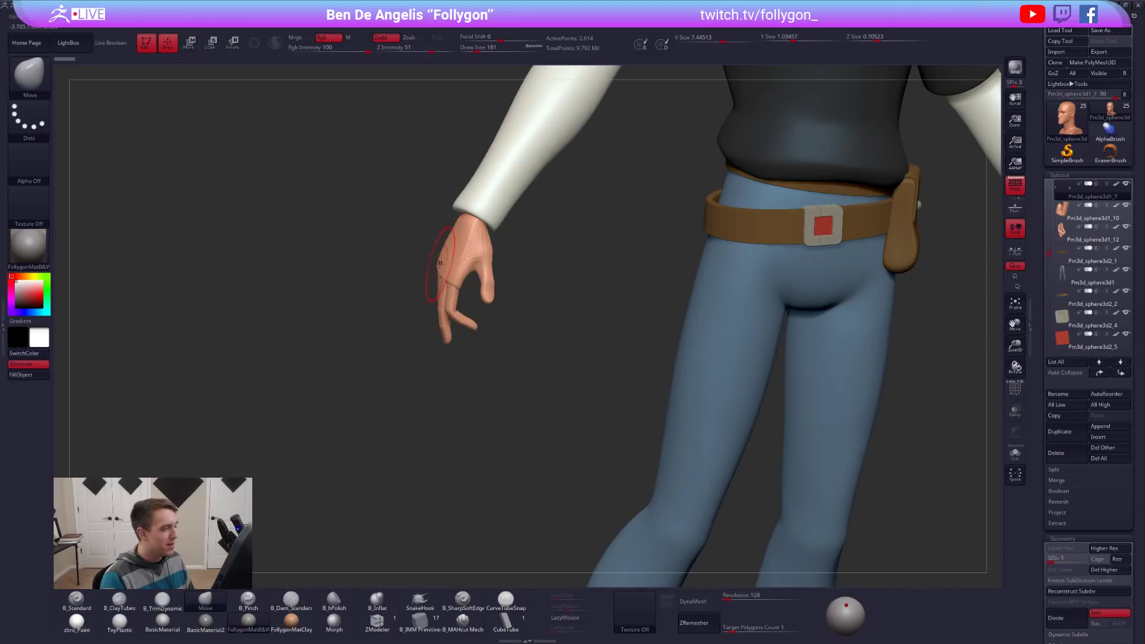
pyautogui.press('d')
pyautogui.press('d')
pyautogui.press('d')
pyautogui.press('d')
pyautogui.keyDown('shift'); pyautogui.moveTo(587, 280); pyautogui.dragTo(577, 363); pyautogui.keyUp('shift')
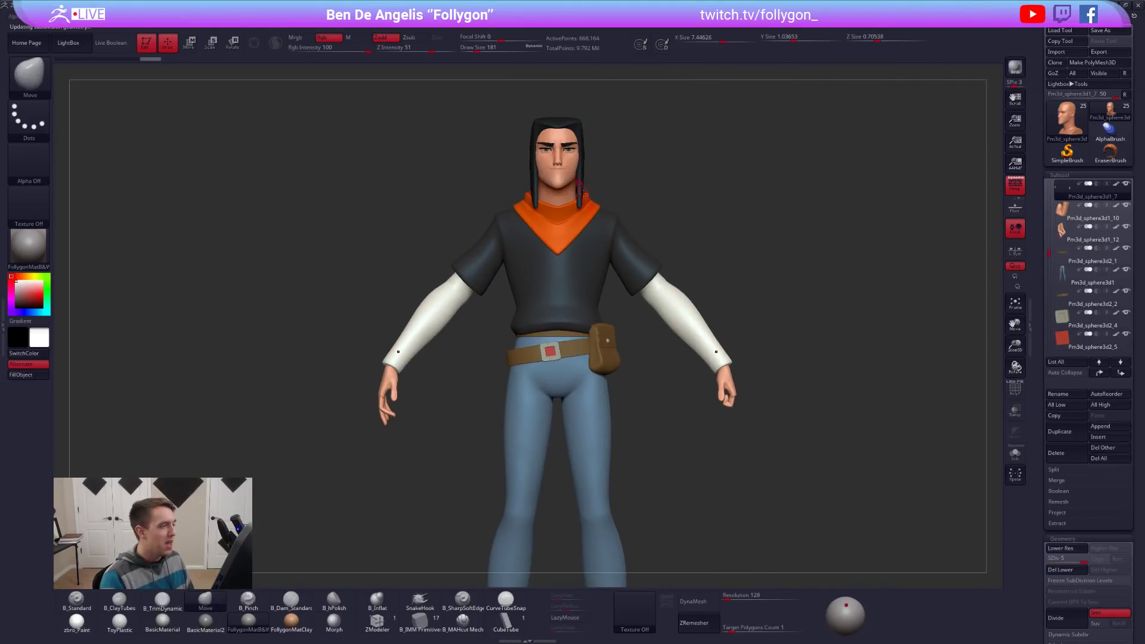
# Select the character's head subtool and set the brush Draw Size to 113.
pyautogui.moveTo(620, 222); pyautogui.dragTo(591, 209)
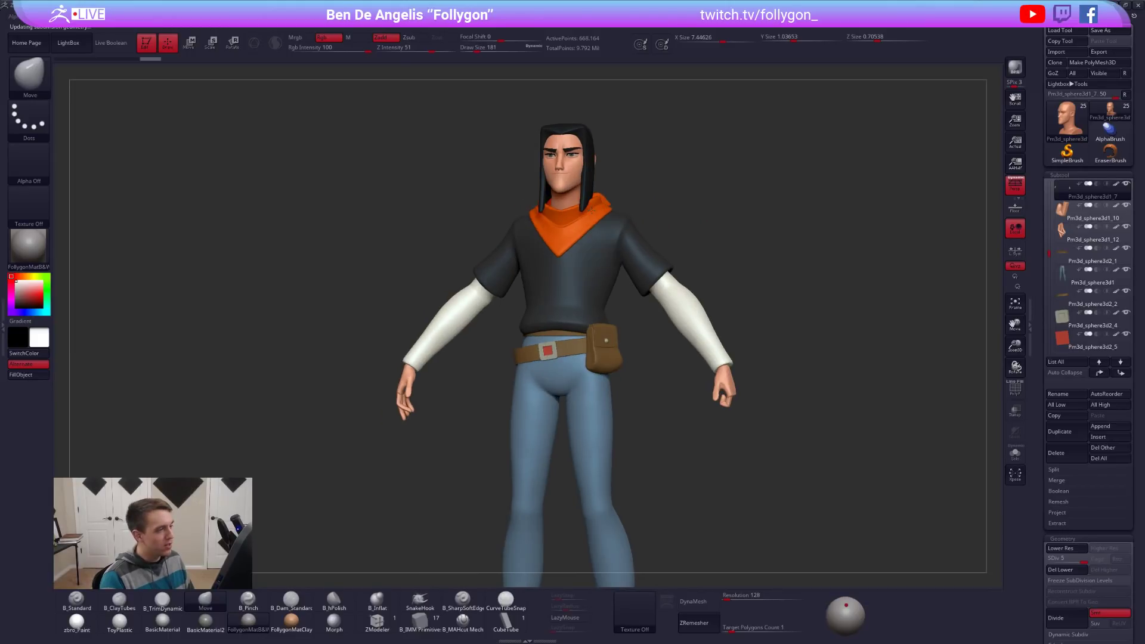
pyautogui.keyDown('alt'); pyautogui.click(564, 172); pyautogui.keyUp('alt')
pyautogui.keyDown('alt'); pyautogui.moveTo(621, 173); pyautogui.dragTo(638, 335); pyautogui.keyUp('alt')
pyautogui.press('space')
pyautogui.hotkey('ctrl', 'shift', 'space')
pyautogui.keyDown('alt'); pyautogui.moveTo(614, 247); pyautogui.dragTo(620, 277, button='right'); pyautogui.keyUp('alt')
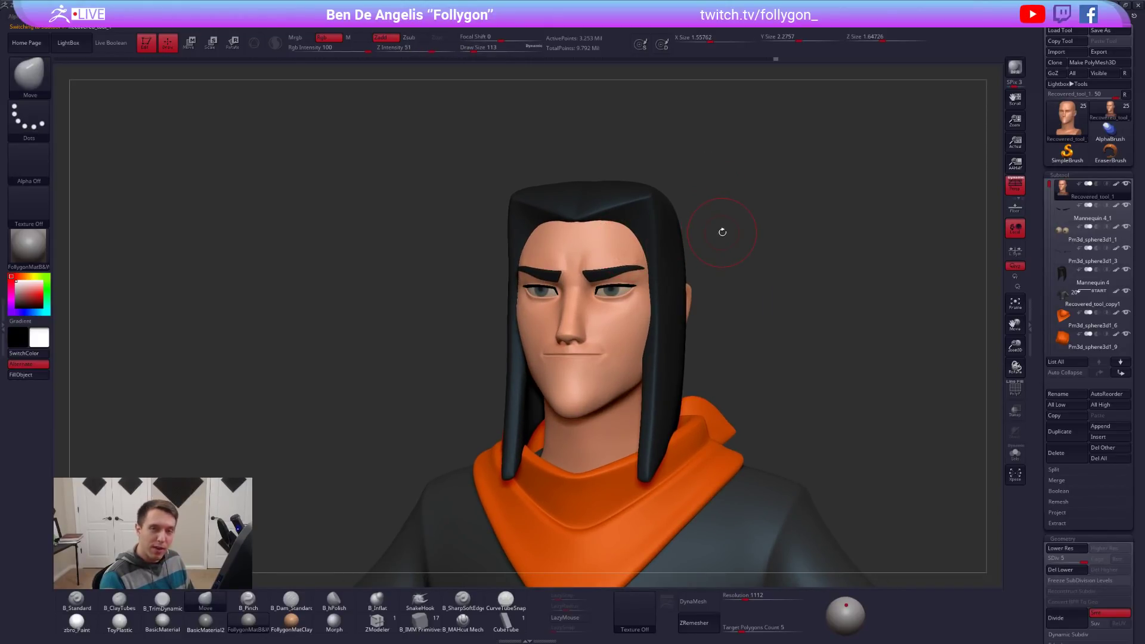
# Display the reference image and examine the character's face up close beside it.
pyautogui.hotkey('shift', 'z')
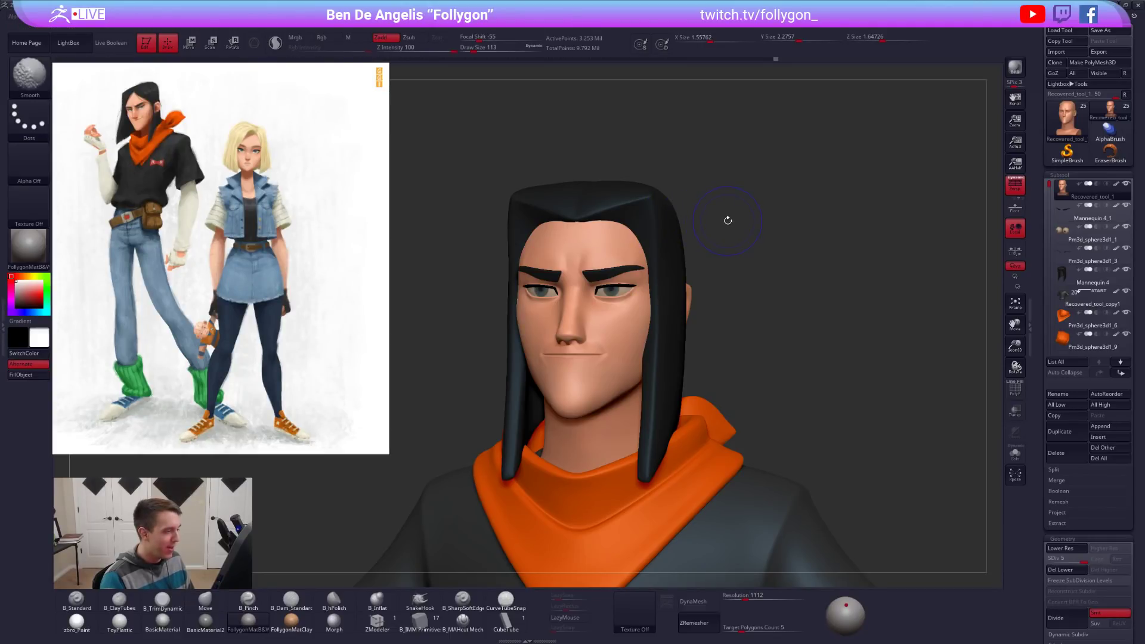
pyautogui.moveTo(728, 221); pyautogui.dragTo(655, 239)
pyautogui.hotkey('shift', 's')
pyautogui.moveTo(660, 262)
pyautogui.keyDown('ctrl'); pyautogui.mouseDown(button='right')
pyautogui.moveTo(660, 345)
pyautogui.moveTo(674, 272)
pyautogui.mouseUp(button='right'); pyautogui.keyUp('ctrl')
pyautogui.hotkey('shift', 's')
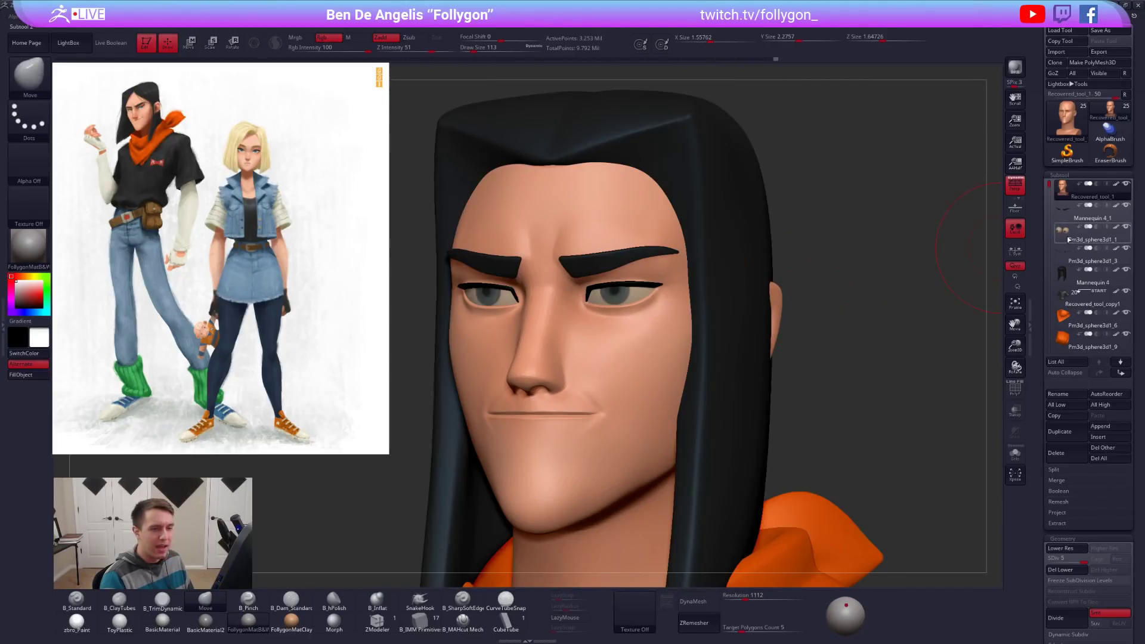
# Isolate the eyeballs subtool in Solo mode and set the brush Draw Size to 61.
pyautogui.click(1117, 234)
pyautogui.hotkey('ctrl', 'shift', 's')
pyautogui.press('space')
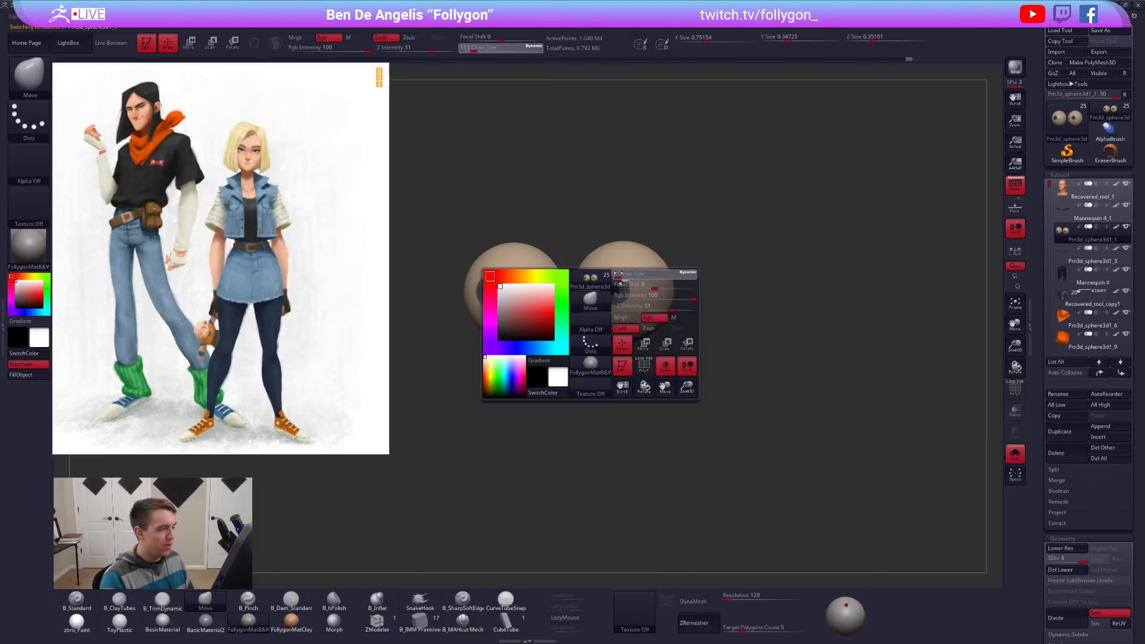
pyautogui.press('space')
pyautogui.moveTo(618, 273); pyautogui.dragTo(616, 273)
pyautogui.moveTo(623, 262); pyautogui.dragTo(628, 215, button='right')
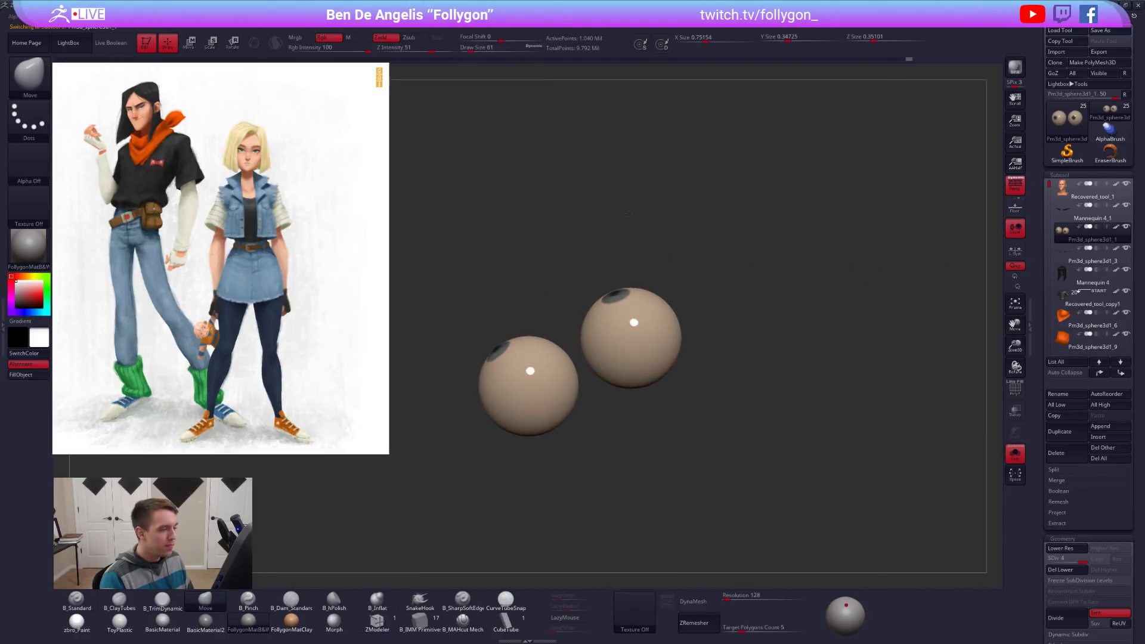
pyautogui.moveTo(629, 214); pyautogui.dragTo(641, 180)
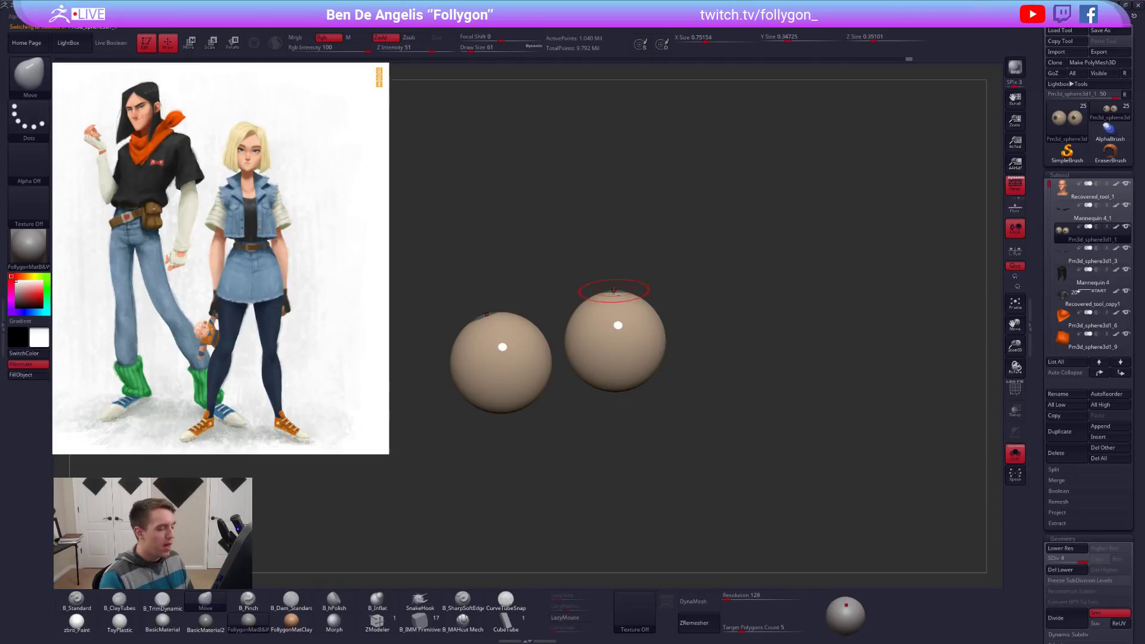
# Set the Draw Size to 25 and examine one eye's iris and polygroups with the wireframe display.
pyautogui.keyDown('ctrl'); pyautogui.moveTo(614, 291); pyautogui.dragTo(788, 416, button='right'); pyautogui.keyUp('ctrl')
pyautogui.moveTo(635, 295); pyautogui.dragTo(652, 465, button='right')
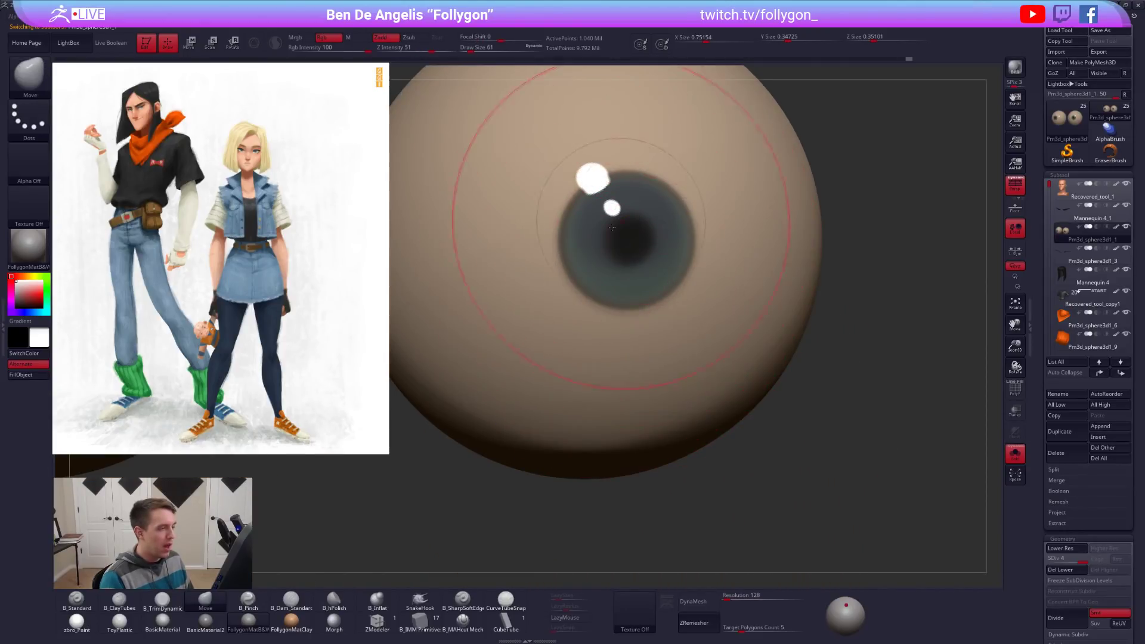
pyautogui.moveTo(656, 253)
pyautogui.keyDown('ctrl'); pyautogui.mouseDown(button='right')
pyautogui.moveTo(663, 224)
pyautogui.moveTo(659, 246)
pyautogui.moveTo(710, 285)
pyautogui.mouseUp(button='right'); pyautogui.keyUp('ctrl')
pyautogui.press('space')
pyautogui.moveTo(809, 288); pyautogui.dragTo(801, 287)
pyautogui.keyDown('alt'); pyautogui.moveTo(661, 278); pyautogui.dragTo(692, 299, button='right'); pyautogui.keyUp('alt')
pyautogui.hotkey('shift', 'f')
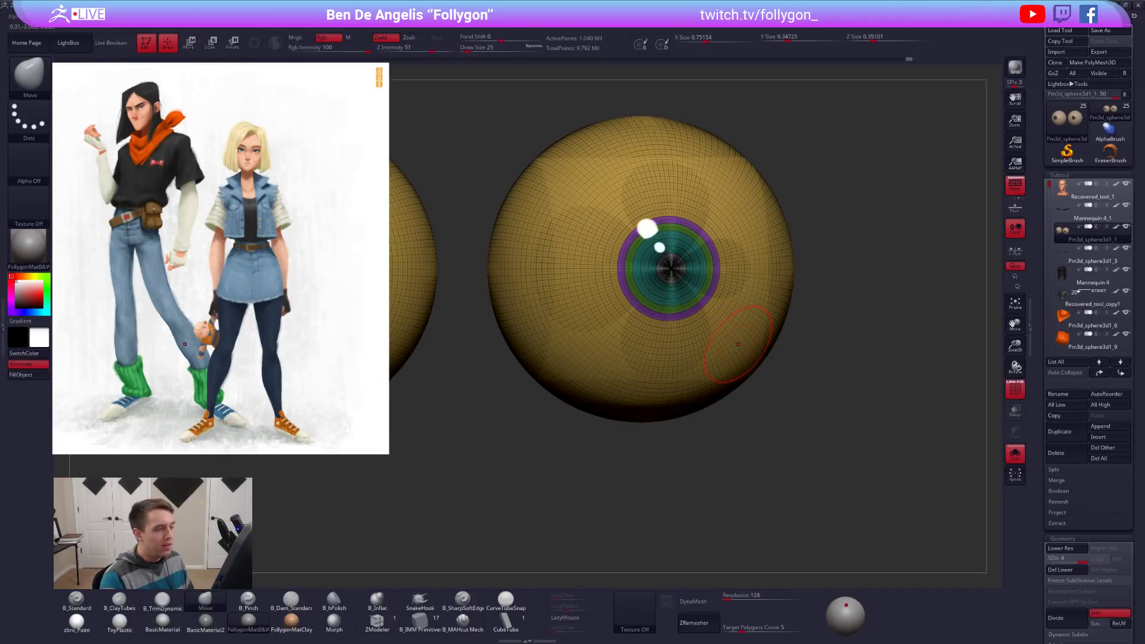
pyautogui.hotkey('shift', 'f')
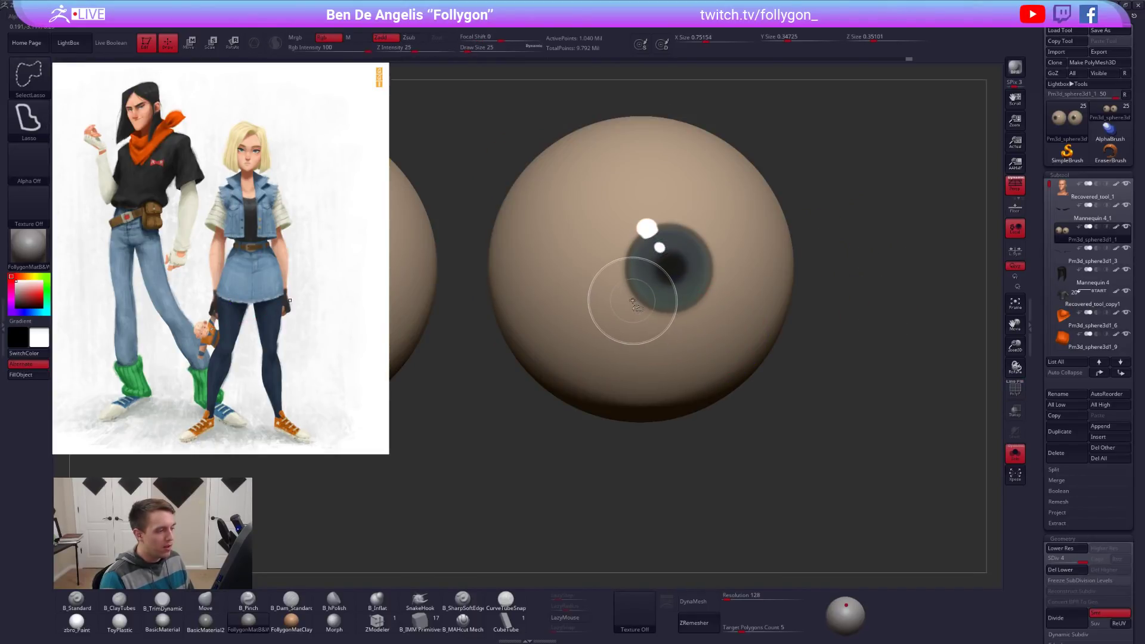
# Hide the polygroup around the irises on both eyeballs and switch the selection brush to SelectRect.
pyautogui.keyDown('ctrl'); pyautogui.keyDown('shift'); pyautogui.click(633, 301); pyautogui.keyUp('shift'); pyautogui.keyUp('ctrl')
pyautogui.keyDown('ctrl'); pyautogui.keyDown('shift'); pyautogui.moveTo(831, 334); pyautogui.dragTo(846, 355); pyautogui.keyUp('shift'); pyautogui.keyUp('ctrl')
pyautogui.keyDown('ctrl'); pyautogui.keyDown('shift'); pyautogui.click(655, 351); pyautogui.keyUp('shift'); pyautogui.keyUp('ctrl')
pyautogui.keyDown('ctrl'); pyautogui.keyDown('shift'); pyautogui.click(619, 335); pyautogui.keyUp('shift'); pyautogui.keyUp('ctrl')
pyautogui.keyDown('ctrl'); pyautogui.moveTo(707, 359); pyautogui.dragTo(667, 322, button='right'); pyautogui.keyUp('ctrl')
pyautogui.press('space')
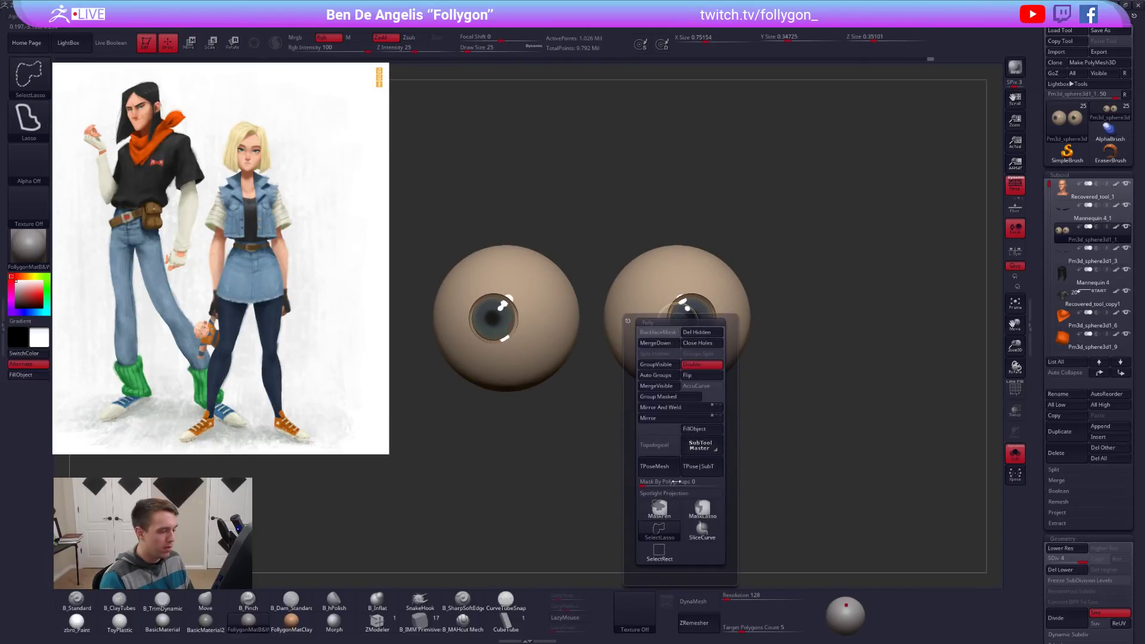
pyautogui.click(664, 552)
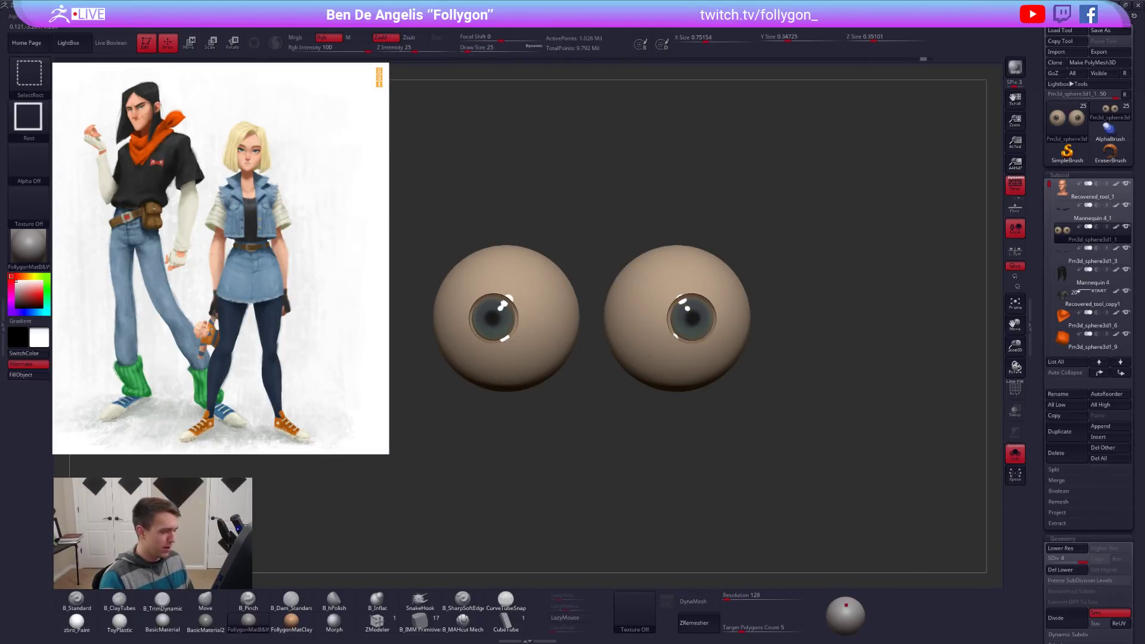
# Unhide all parts of the eyeballs and check their polygroups with the wireframe display.
pyautogui.keyDown('ctrl'); pyautogui.keyDown('shift'); pyautogui.click(643, 292); pyautogui.keyUp('shift'); pyautogui.keyUp('ctrl')
pyautogui.hotkey('ctrl', 'z')
pyautogui.keyDown('ctrl'); pyautogui.keyDown('shift'); pyautogui.click(767, 380); pyautogui.keyUp('shift'); pyautogui.keyUp('ctrl')
pyautogui.keyDown('ctrl'); pyautogui.click(760, 378); pyautogui.keyUp('ctrl')
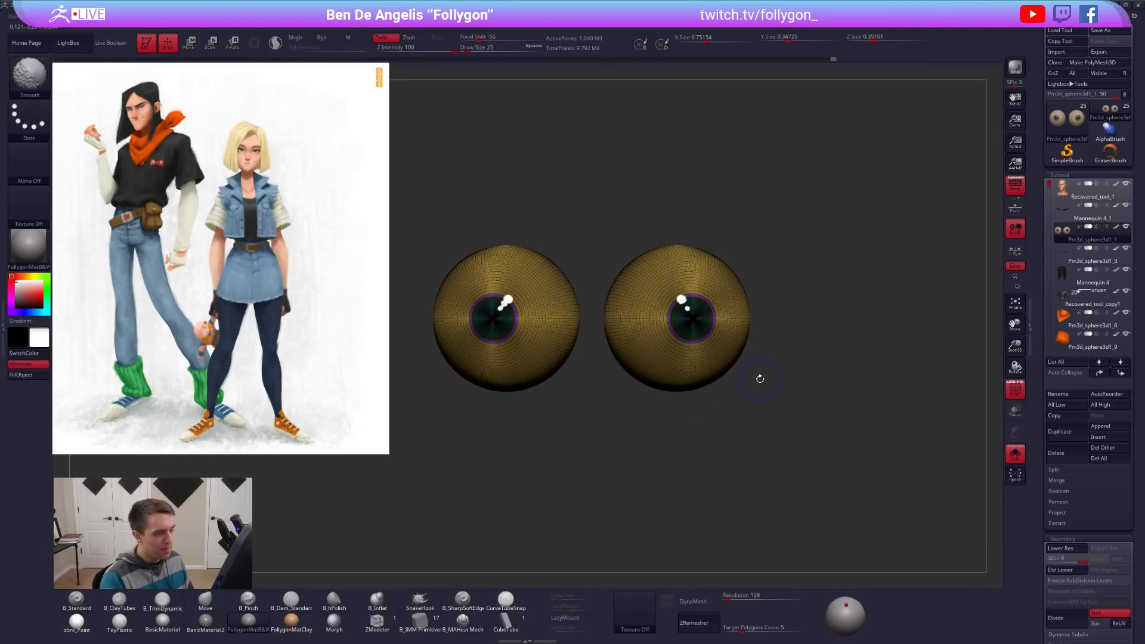
pyautogui.keyDown('ctrl'); pyautogui.click(734, 376); pyautogui.keyUp('ctrl')
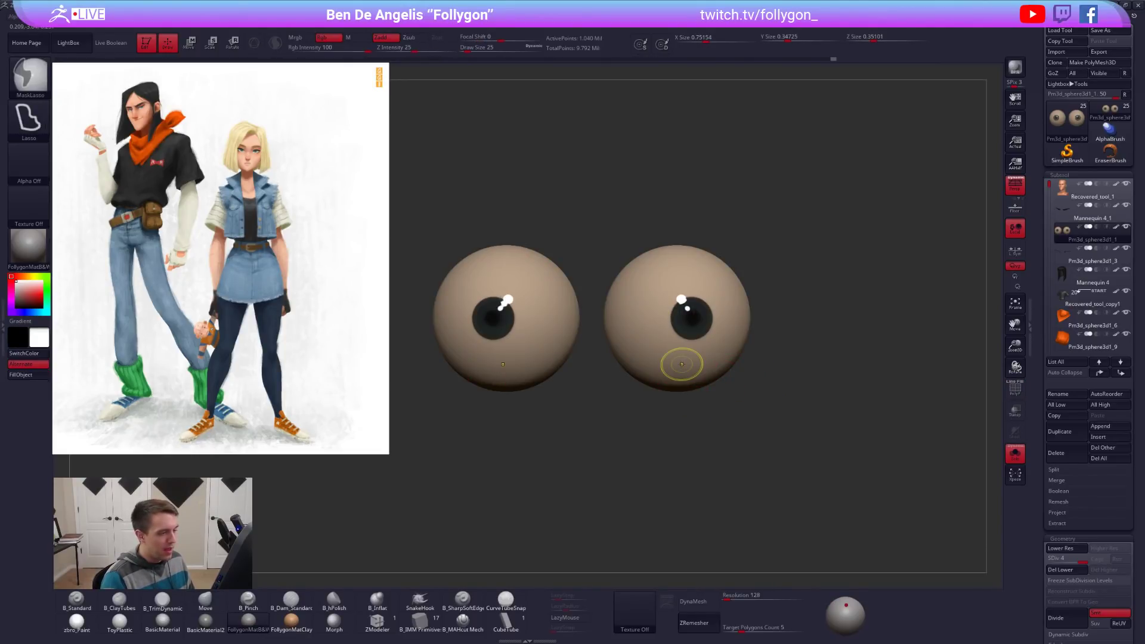
pyautogui.keyDown('ctrl'); pyautogui.click(751, 412); pyautogui.keyUp('ctrl')
pyautogui.keyDown('ctrl'); pyautogui.click(734, 395); pyautogui.keyUp('ctrl')
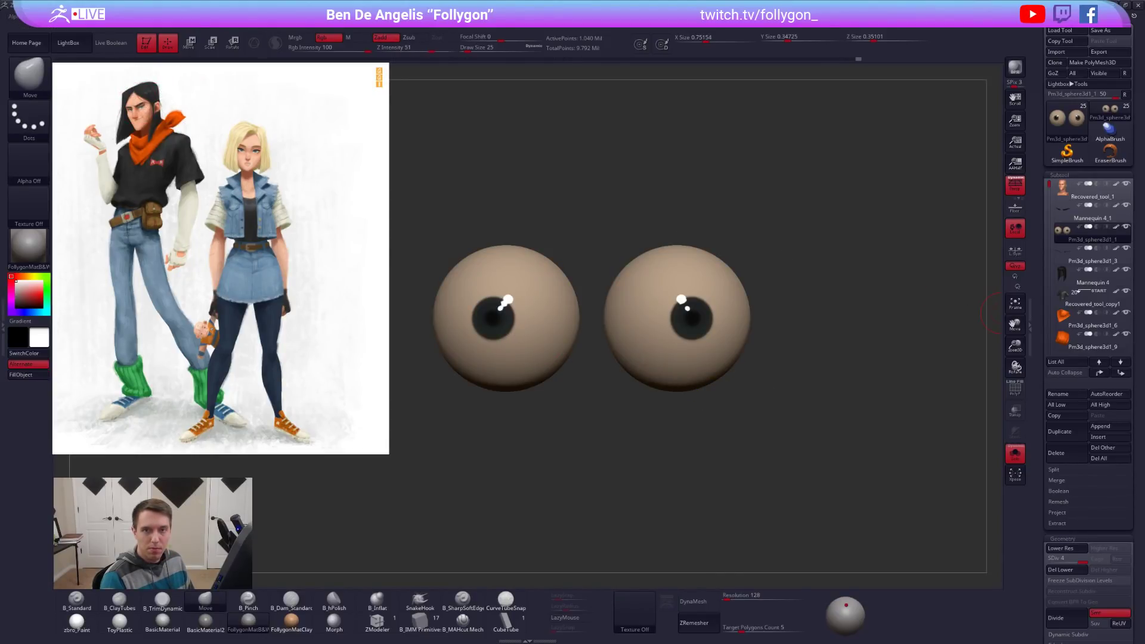
# Bring the Photos window with headddddd.jpg over the full-body reference image.
pyautogui.moveTo(1144, 140); pyautogui.dragTo(311, 116)
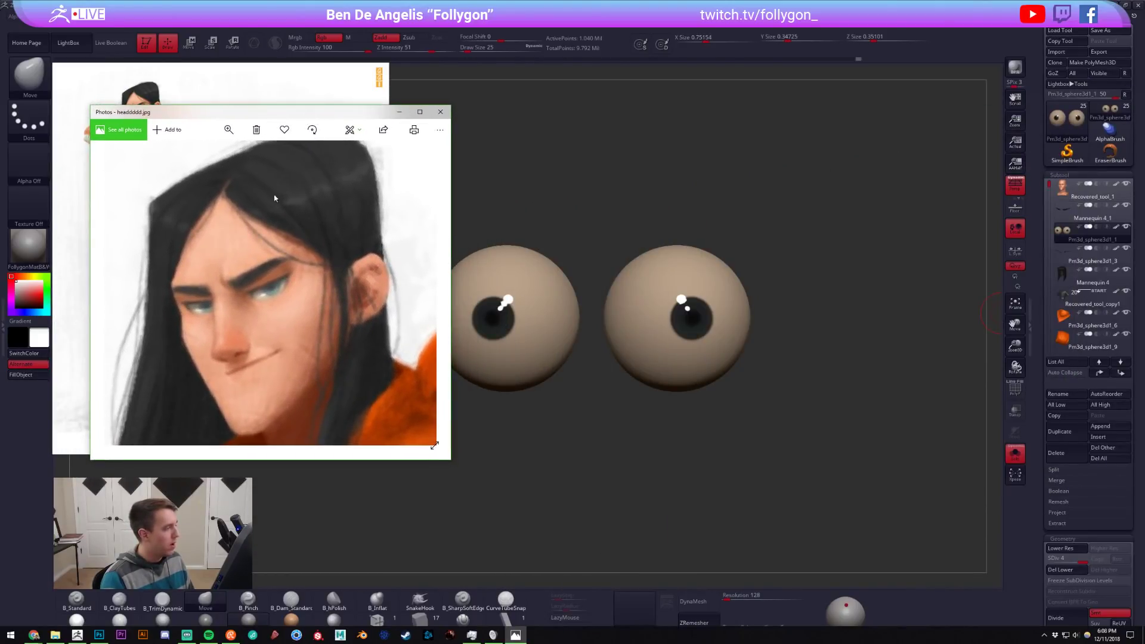
# Examine the face in headddddd.jpg and move the Photos window clear of the full-body reference.
pyautogui.moveTo(277, 303); pyautogui.dragTo(276, 213)
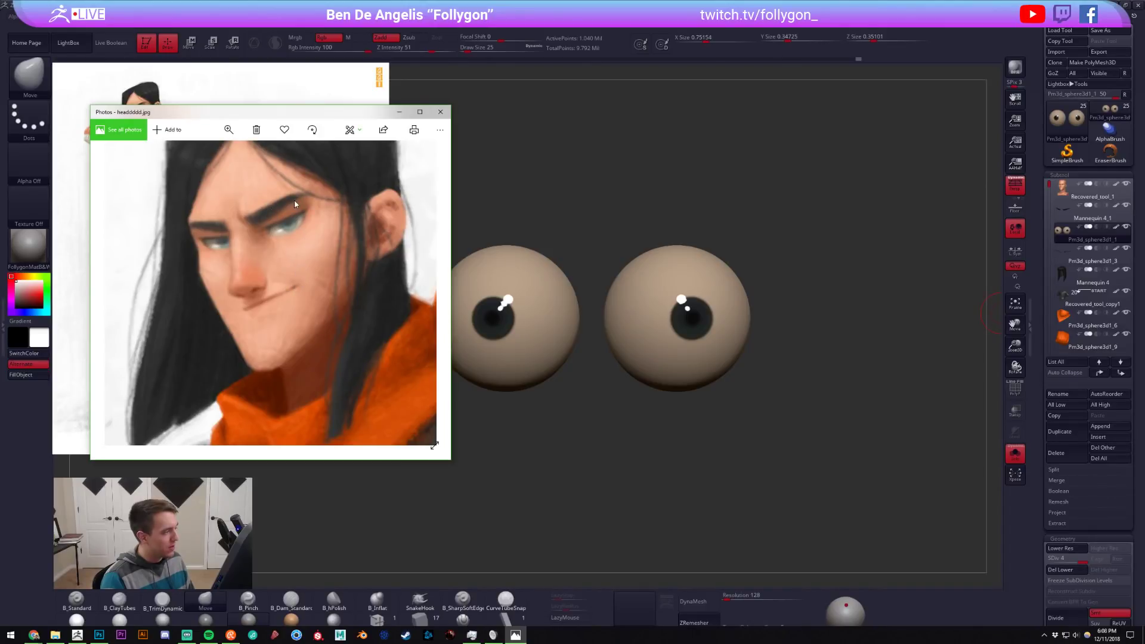
pyautogui.moveTo(246, 119); pyautogui.dragTo(677, 272)
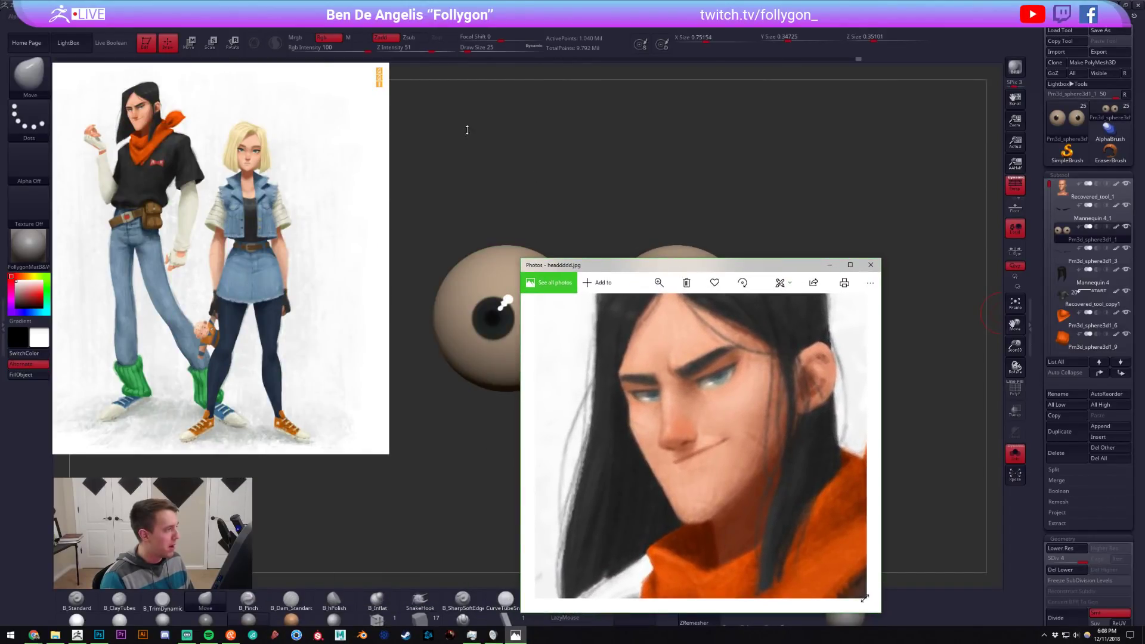
pyautogui.click(467, 130)
# Turn on Spotlight editing, sample the jeans' blue, the socks' green and a brown from the reference, and return the colour to white.
pyautogui.hotkey('shift', 'z')
pyautogui.moveTo(294, 190); pyautogui.dragTo(429, 144)
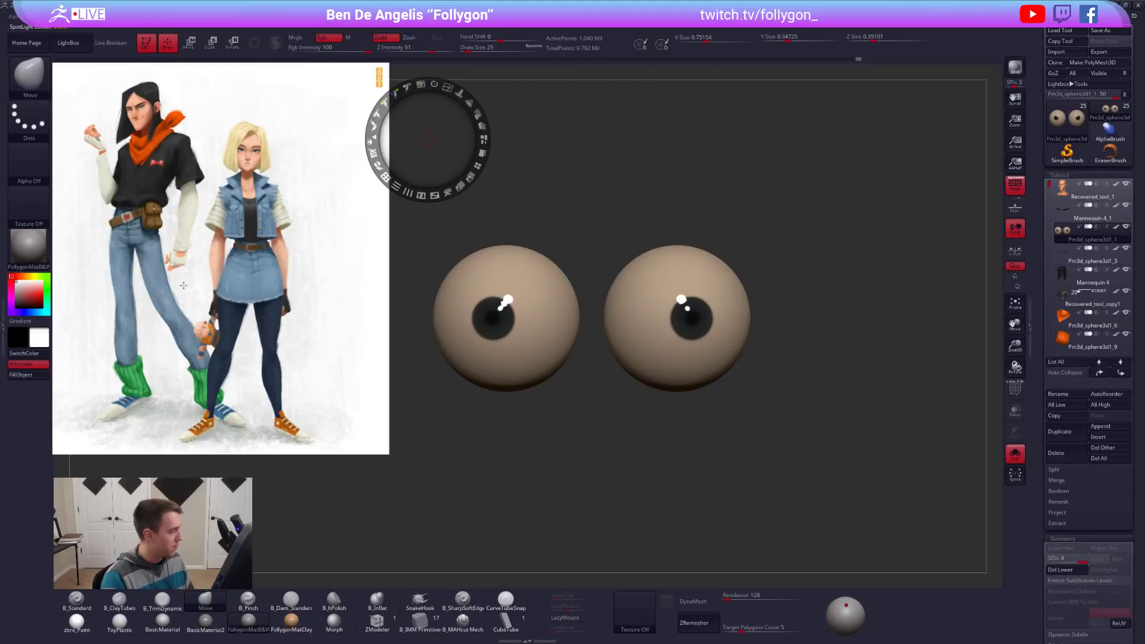
pyautogui.press('c')
pyautogui.press('c')
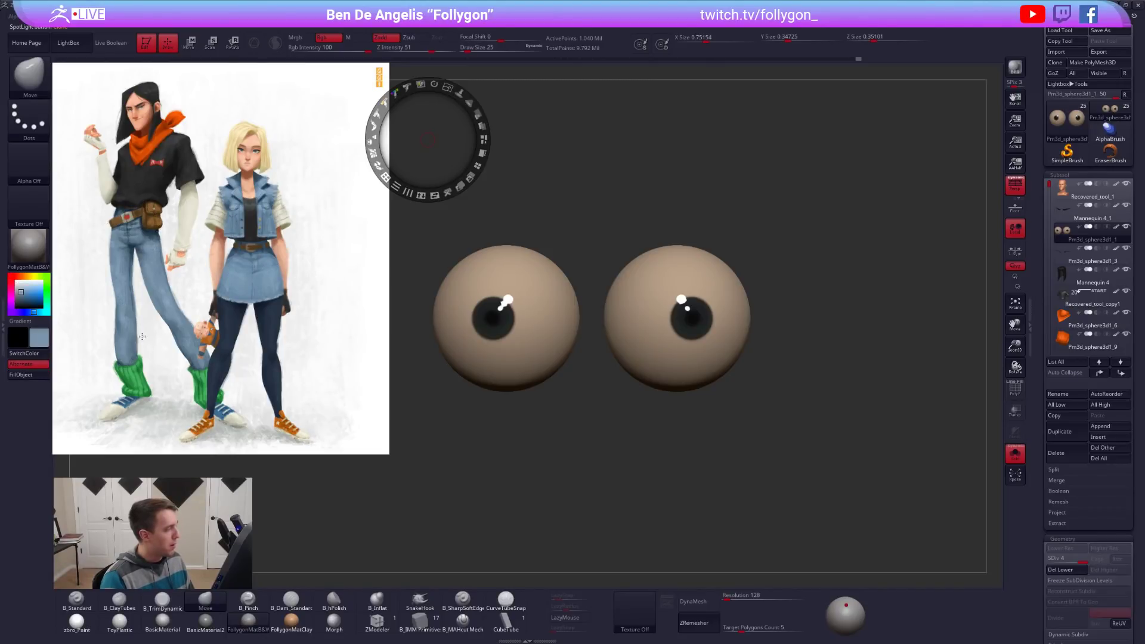
pyautogui.press('c')
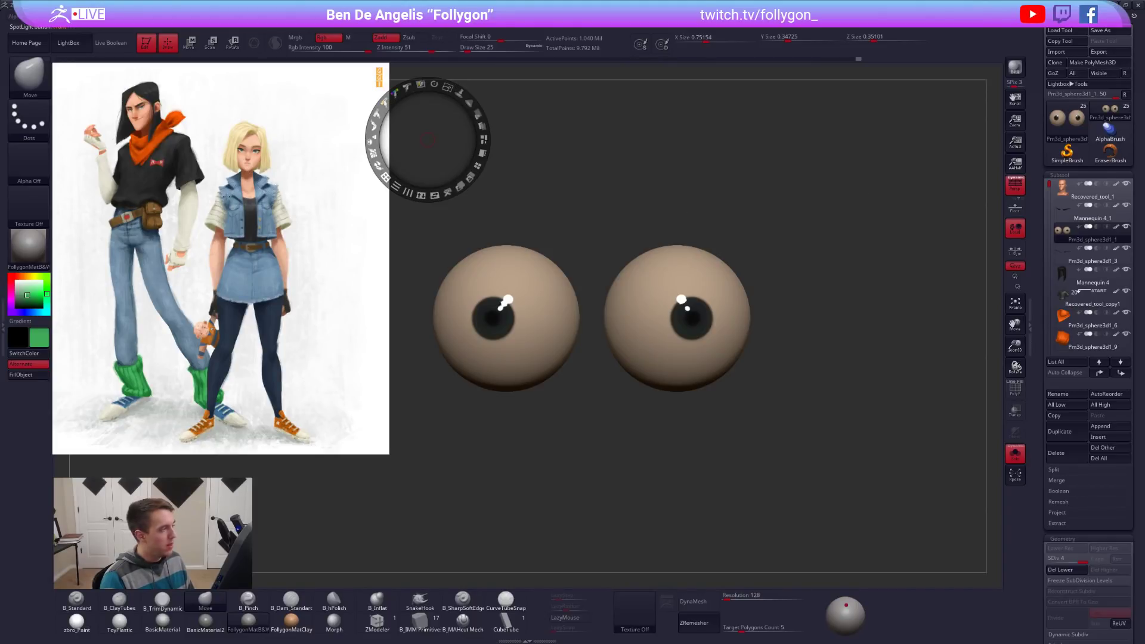
pyautogui.press('c')
pyautogui.press('c')
pyautogui.press('c')
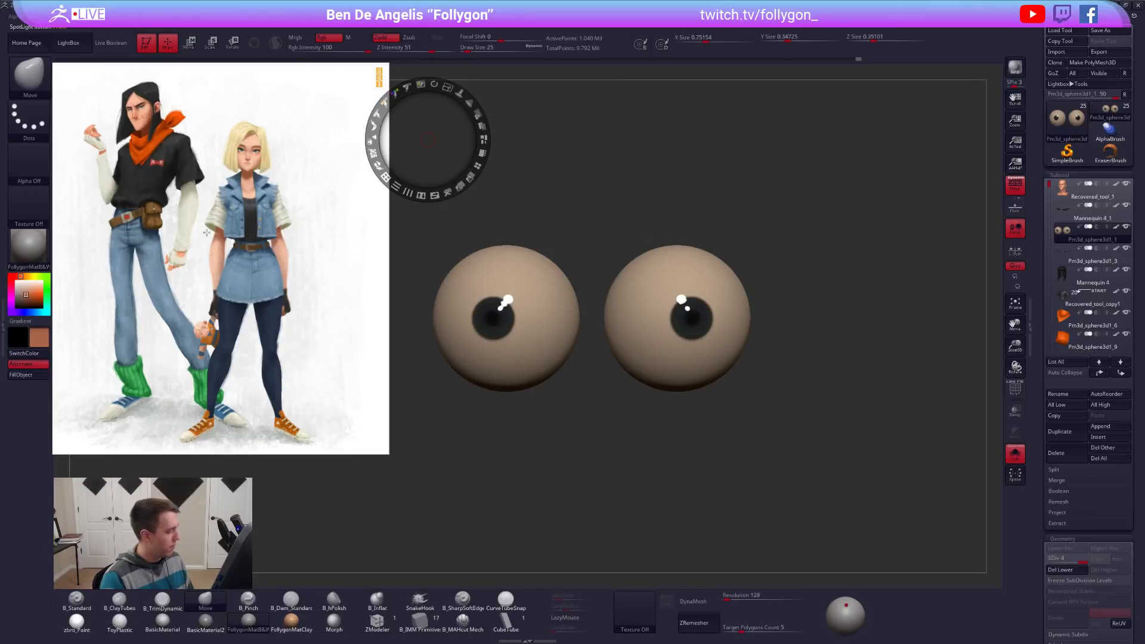
pyautogui.press('z')
pyautogui.press('c')
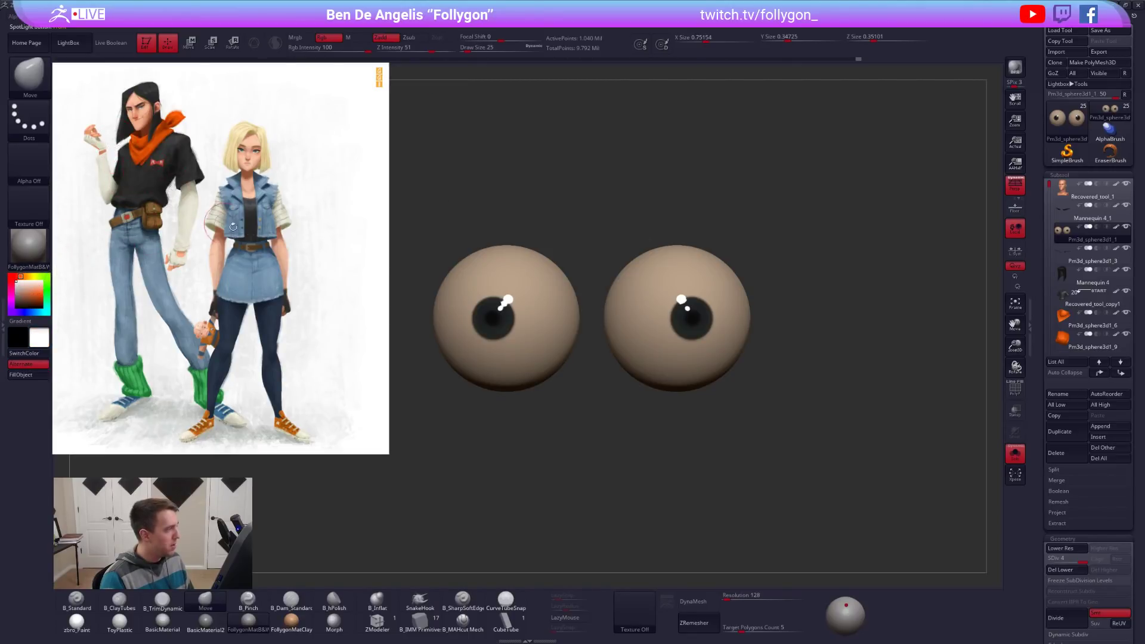
# Bring back the head painting in Photos, zoom out to view it whole, and clear it from the sculpt again.
pyautogui.hotkey('alt', 'Tab')
pyautogui.moveTo(670, 266); pyautogui.dragTo(263, 157)
pyautogui.scroll(-2, 360, 249)
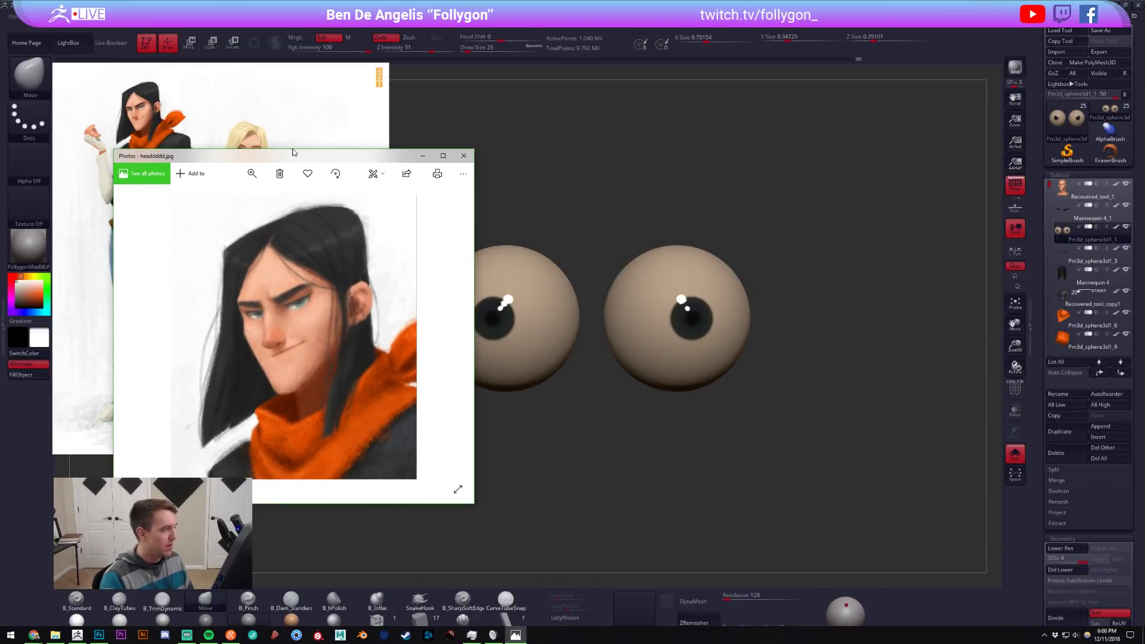
pyautogui.moveTo(276, 164); pyautogui.dragTo(821, 127)
pyautogui.click(406, 247)
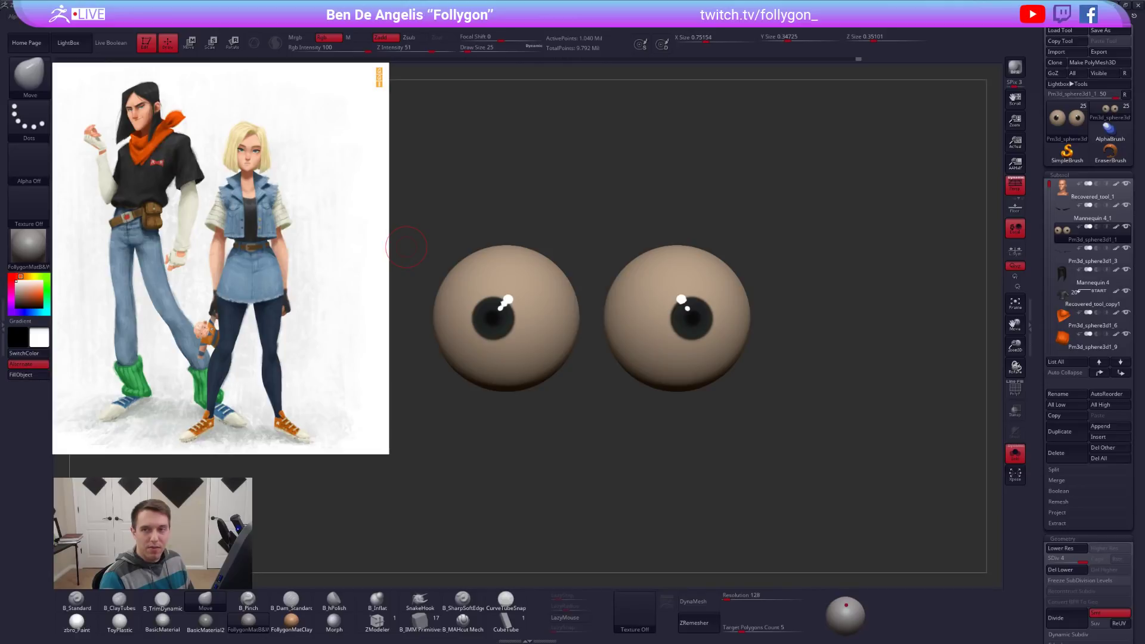
# Switch to the B_Standard brush with only Rgb active and set the Rgb Intensity to 5.
pyautogui.keyDown('alt'); pyautogui.moveTo(756, 247); pyautogui.dragTo(750, 229); pyautogui.keyUp('alt')
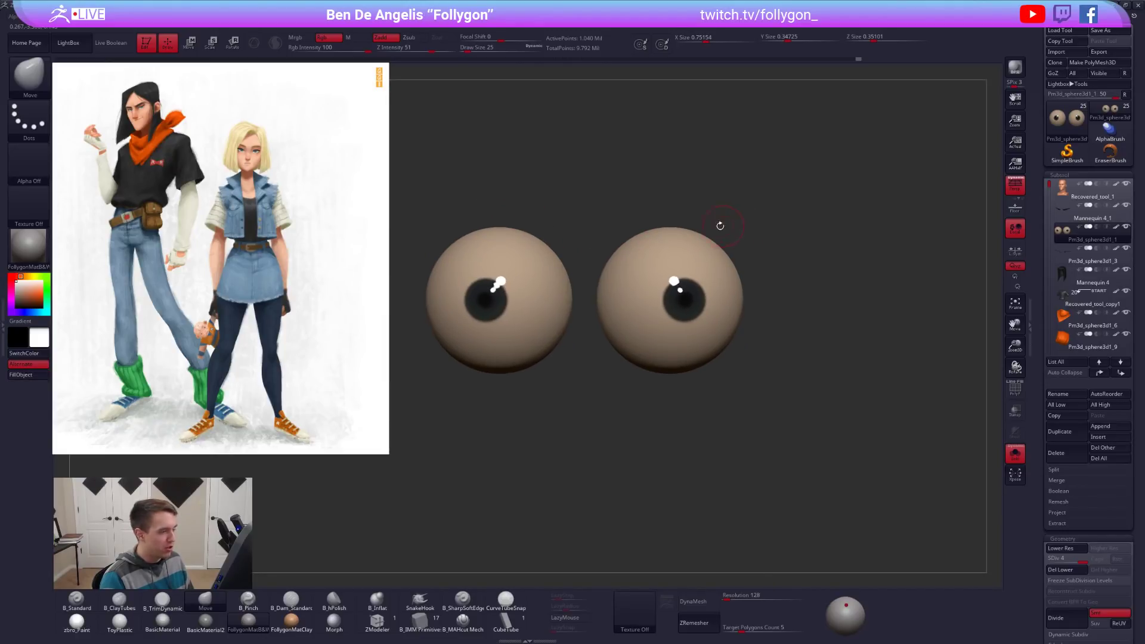
pyautogui.press('b')
pyautogui.press('s')
pyautogui.press('t')
pyautogui.click(325, 37)
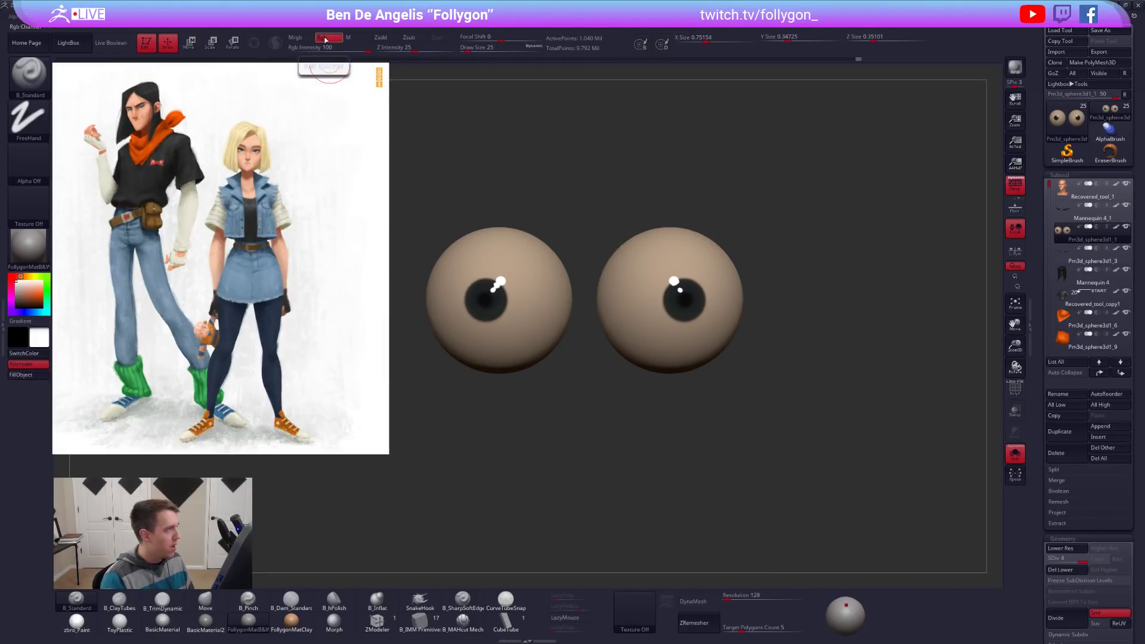
pyautogui.click(344, 52)
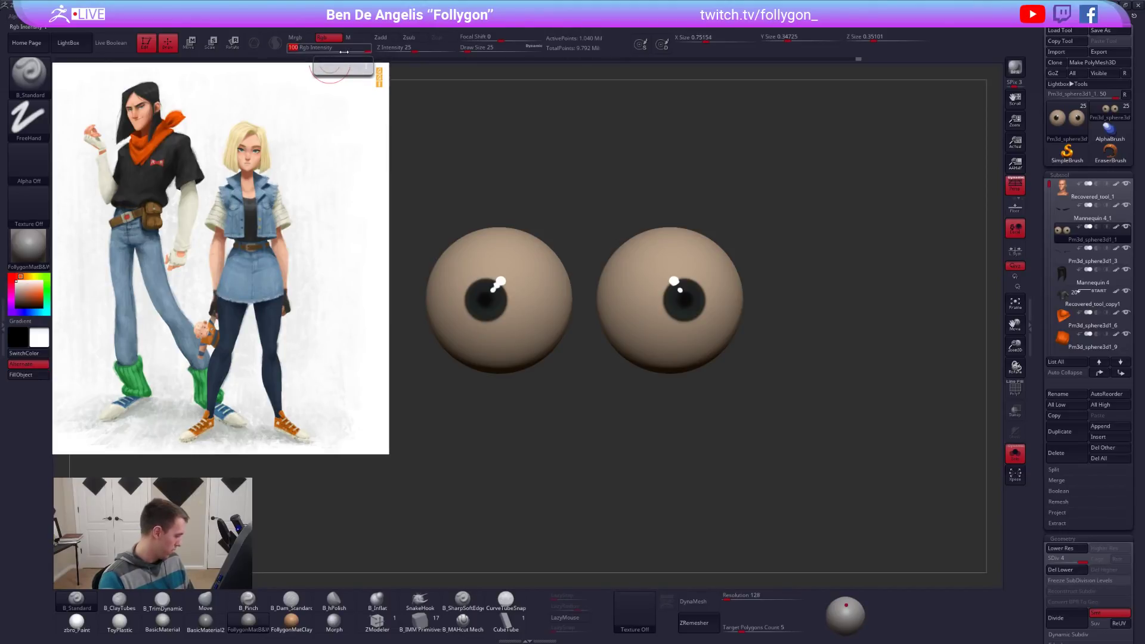
pyautogui.press('Return')
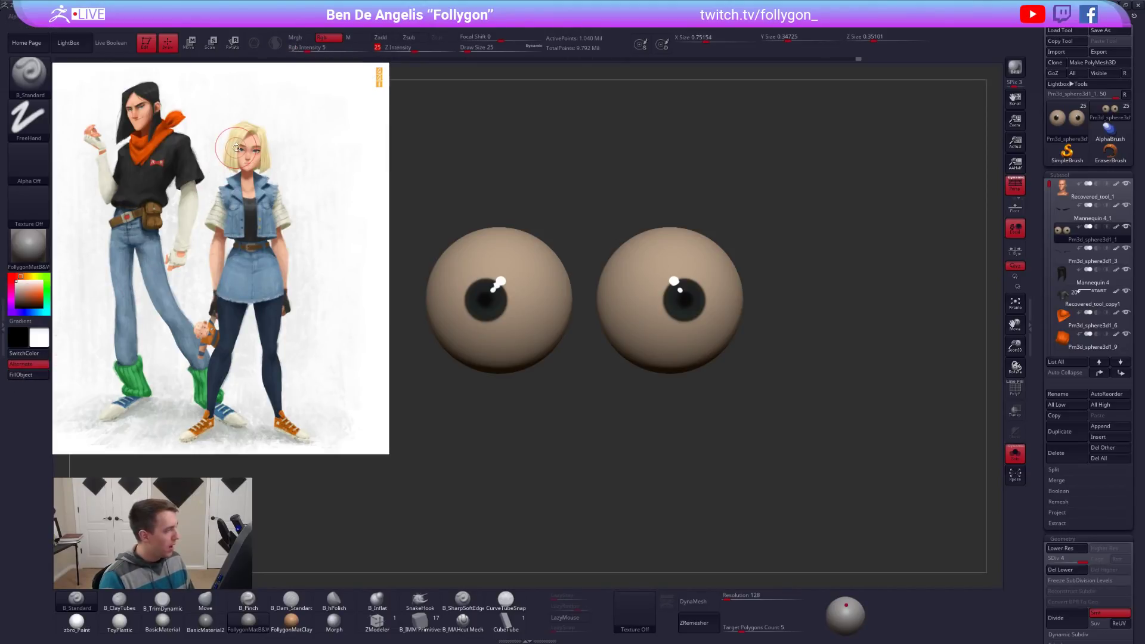
# Choose the zbro_Paint material and try filling the eyeballs with white at Rgb Intensity 100.
pyautogui.click(75, 627)
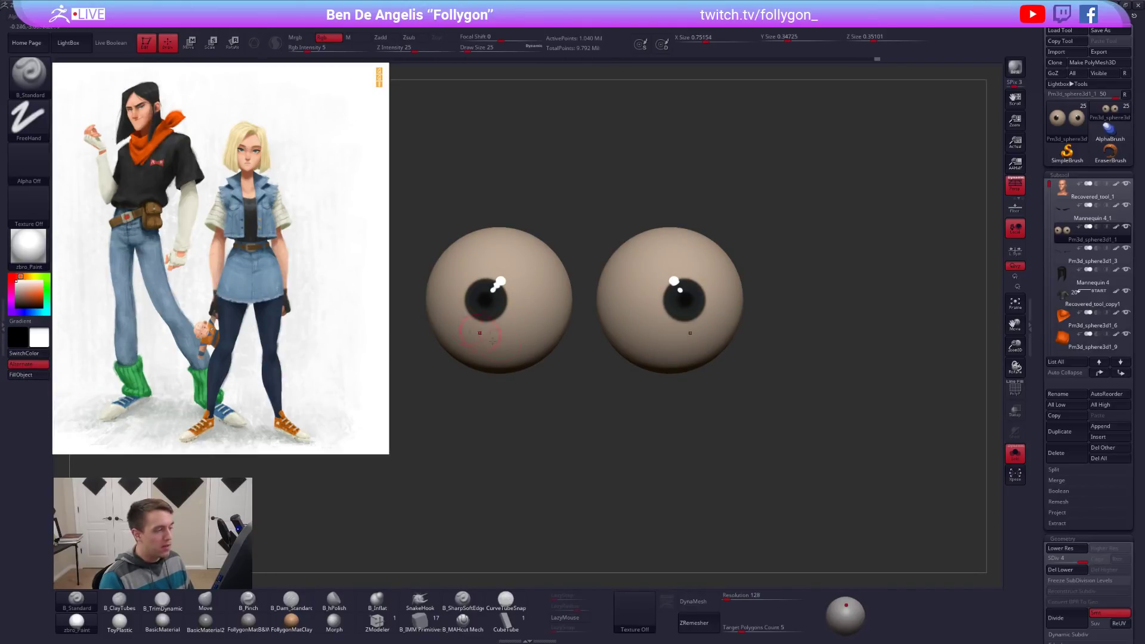
pyautogui.moveTo(337, 49); pyautogui.dragTo(371, 49)
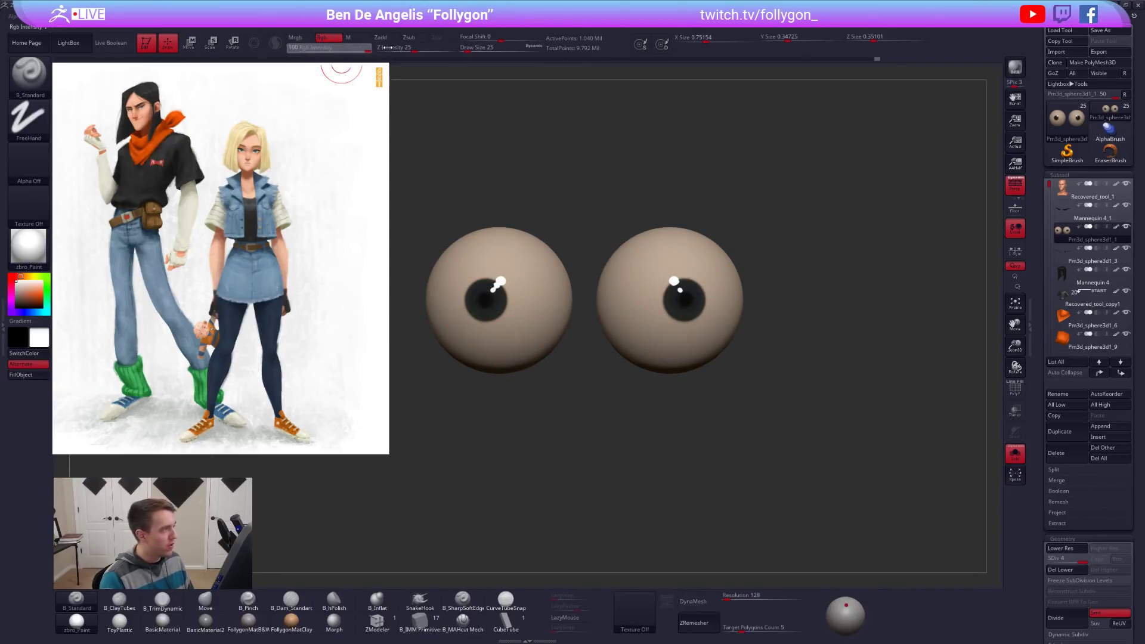
pyautogui.click(21, 375)
pyautogui.hotkey('ctrl', 'z')
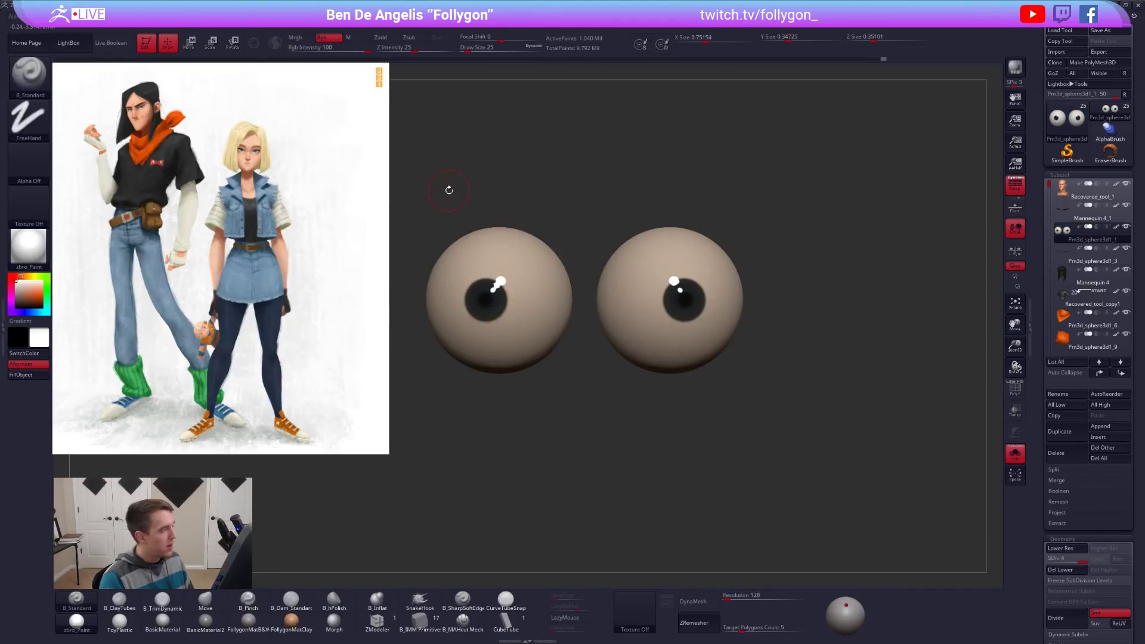
# Set the Rgb Intensity to 5, fill the eyeballs with white to lighten them, and check them within the face.
pyautogui.click(343, 48)
pyautogui.write('5')
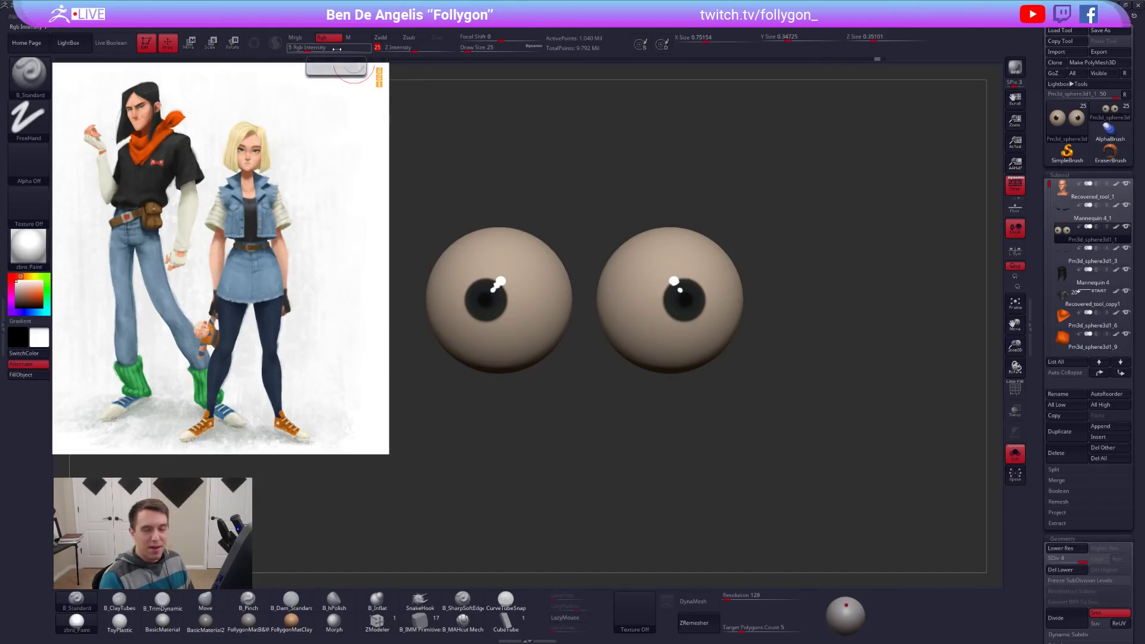
pyautogui.press('Return')
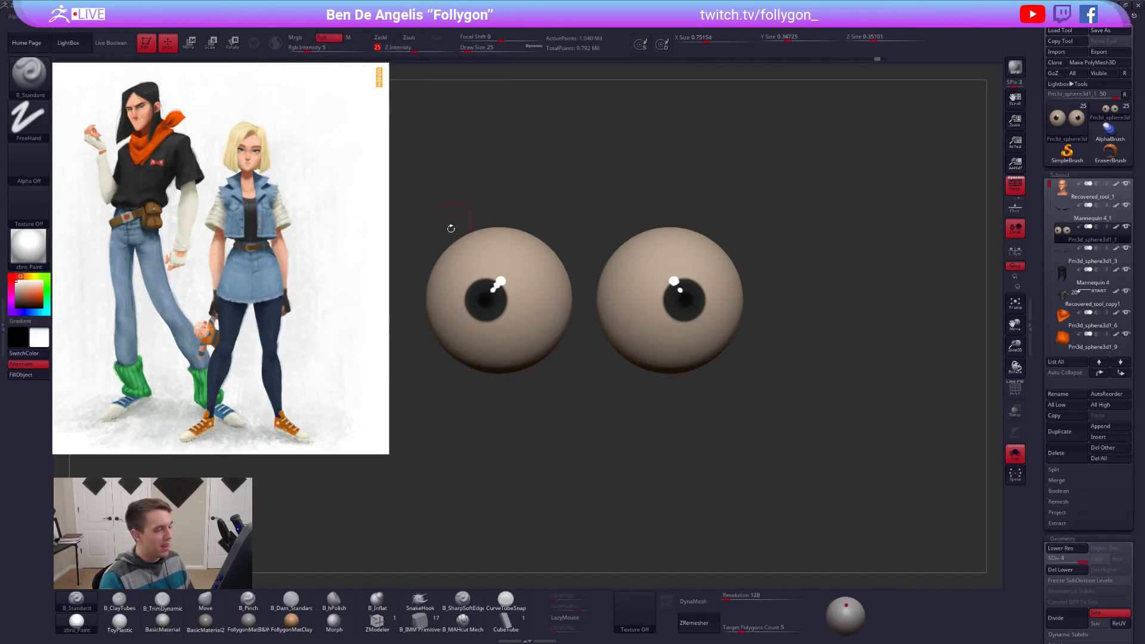
pyautogui.press('Return')
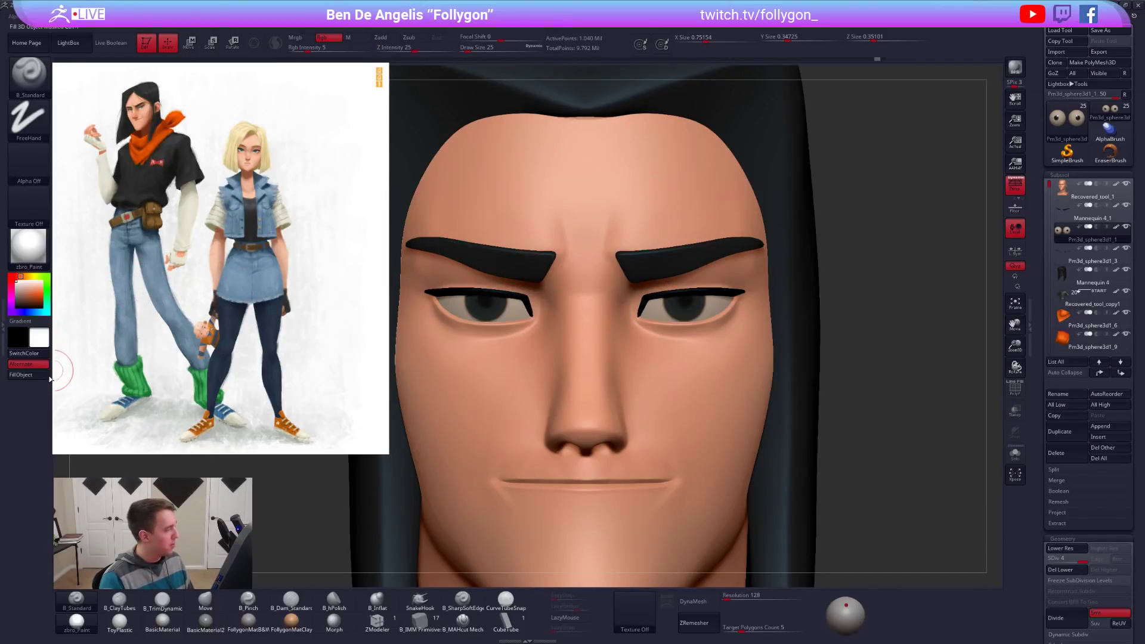
pyautogui.press('ctrl')
pyautogui.keyDown('ctrl'); pyautogui.click(903, 249); pyautogui.keyUp('ctrl')
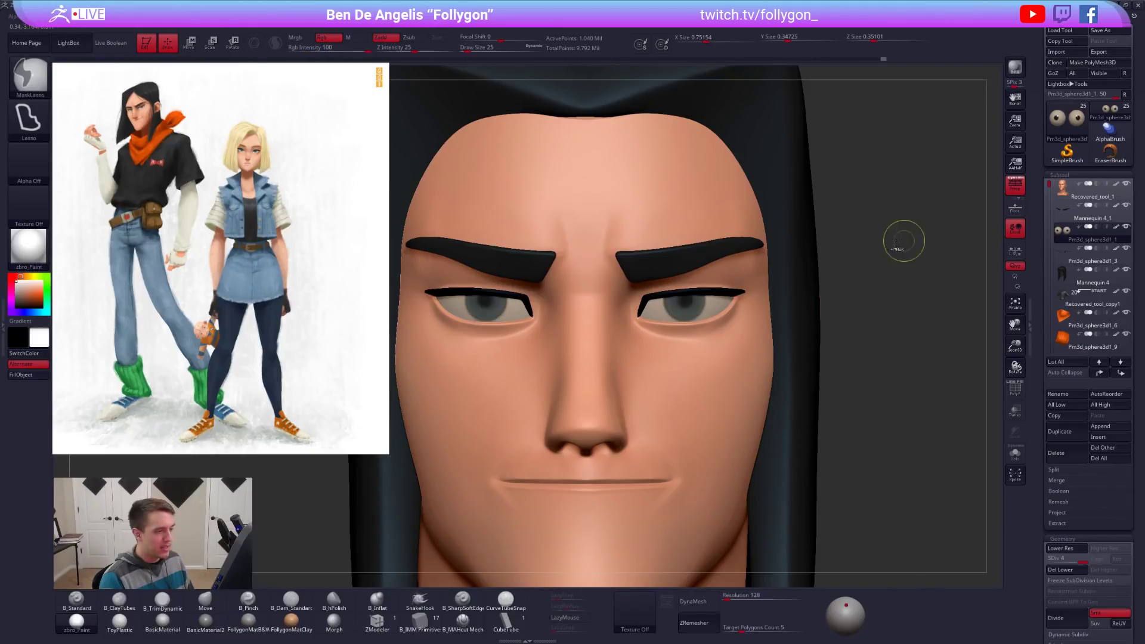
pyautogui.moveTo(724, 310); pyautogui.dragTo(738, 315, button='right')
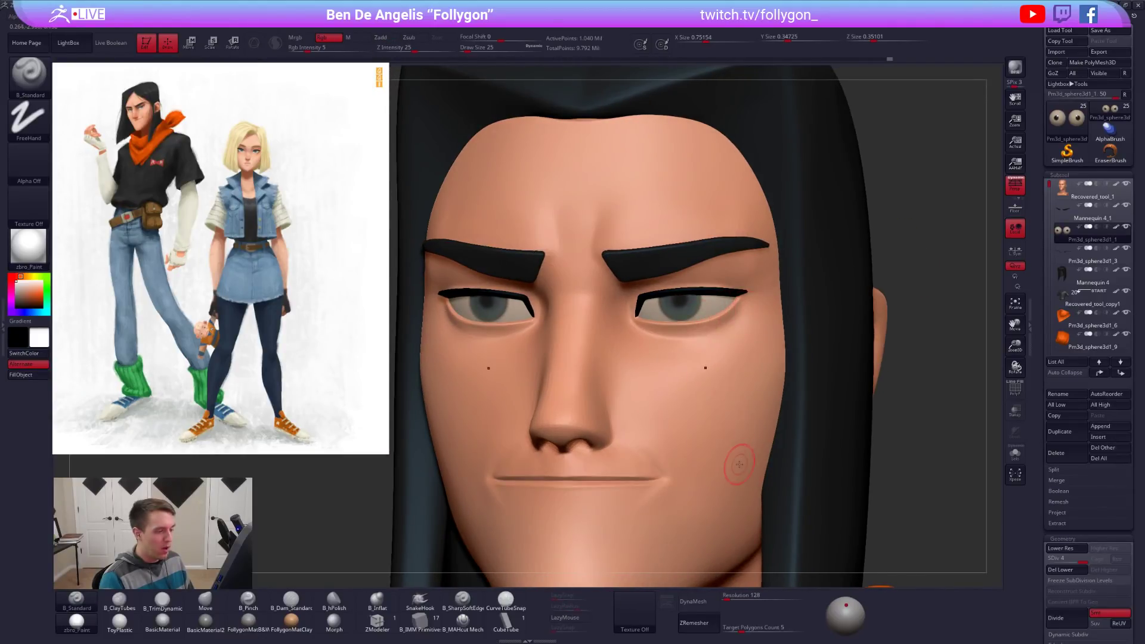
# Switch to the ToyPlastic material and check the eyes both isolated and on the full head.
pyautogui.click(131, 621)
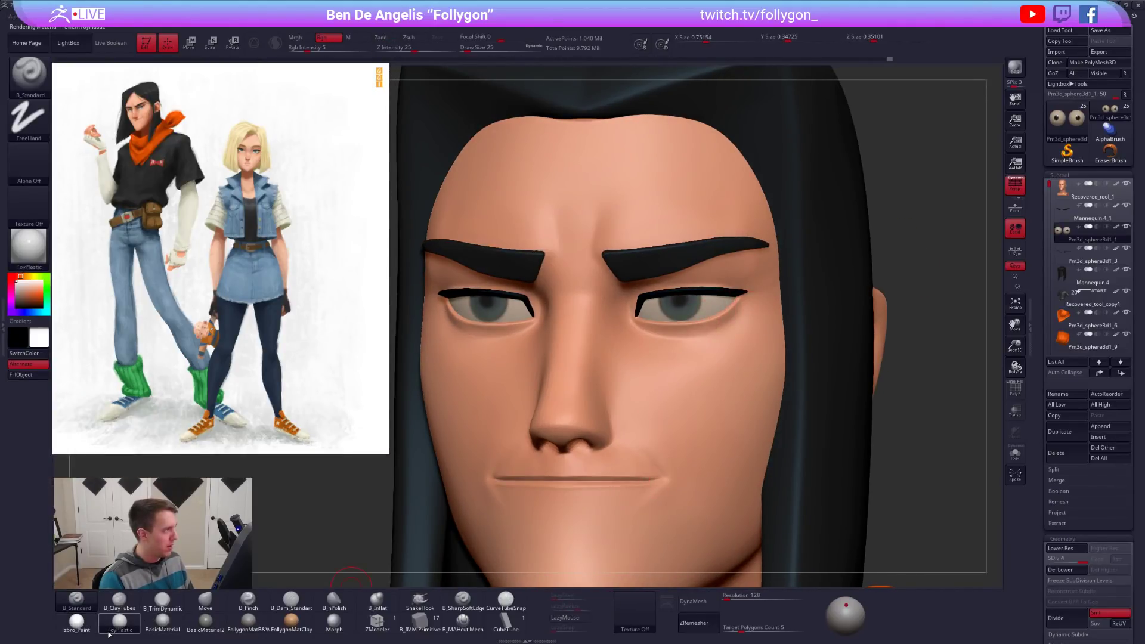
pyautogui.hotkey('alt', 's')
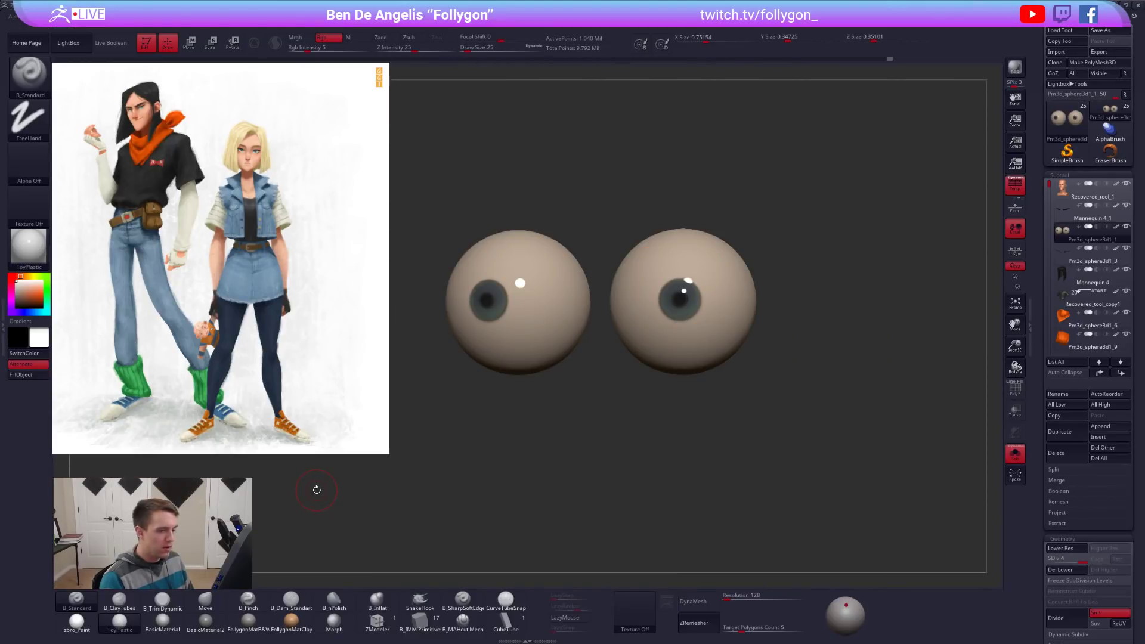
pyautogui.moveTo(840, 584); pyautogui.dragTo(761, 427, button='right')
pyautogui.hotkey('alt', 's')
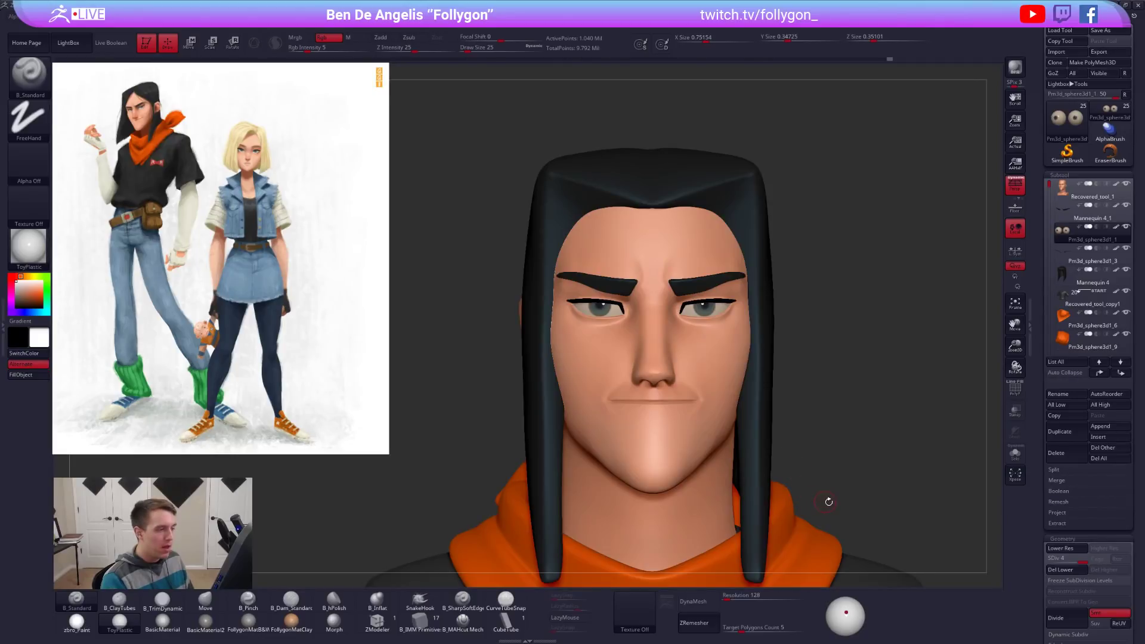
pyautogui.moveTo(879, 520); pyautogui.dragTo(896, 512, button='right')
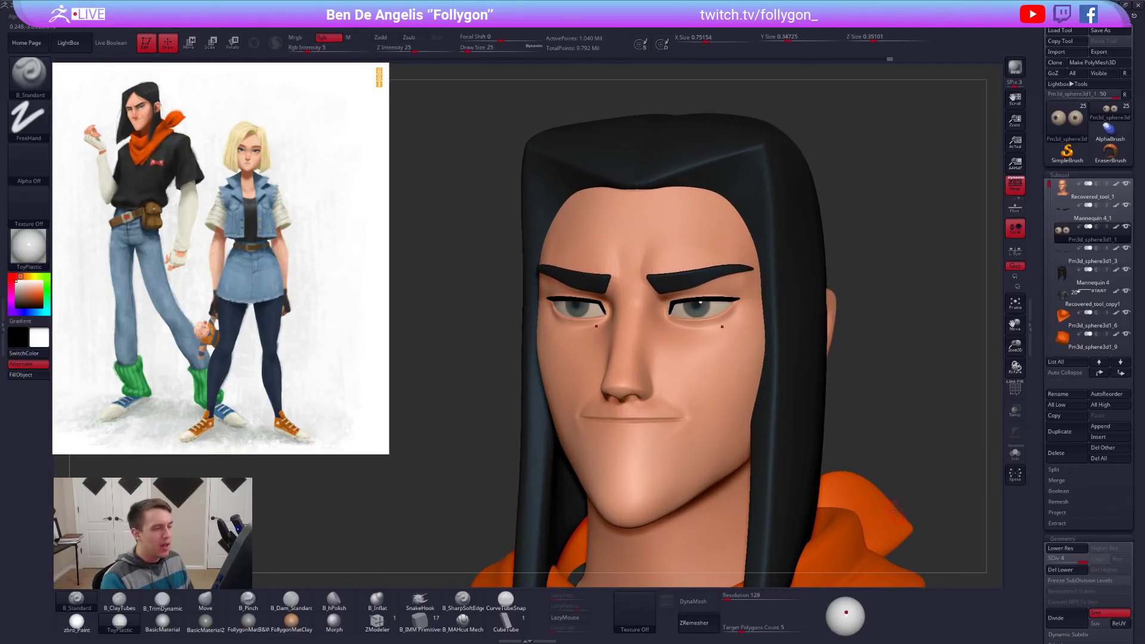
# Turn off Perspective and lasso-mask the upper part of both eyeballs along the upper eyelids from the front.
pyautogui.click(1014, 186)
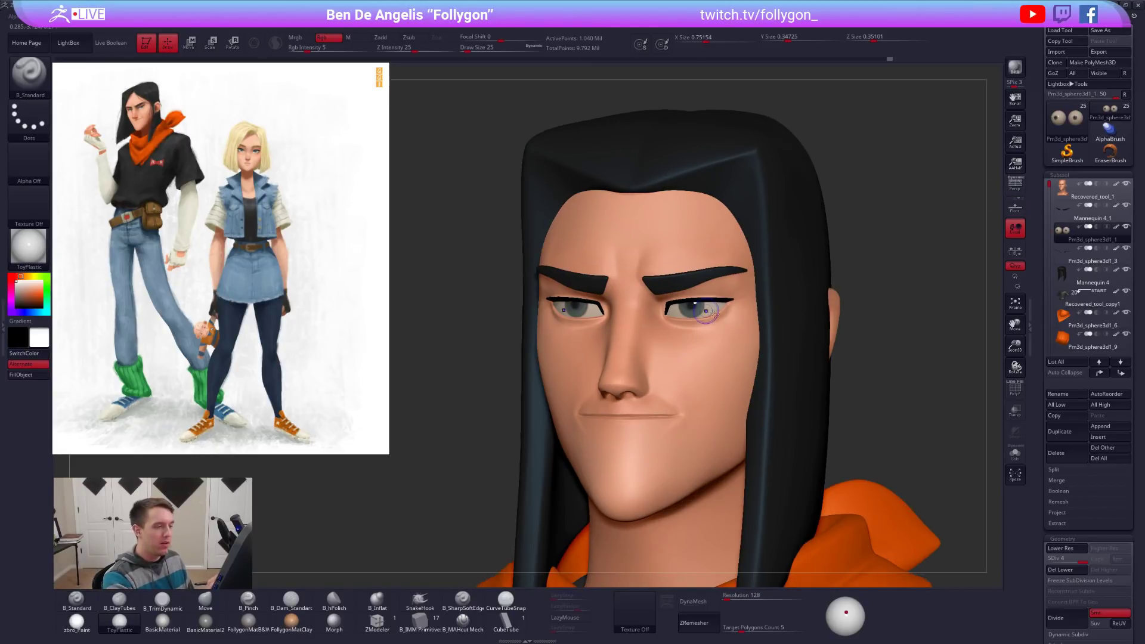
pyautogui.keyDown('shift'); pyautogui.moveTo(894, 262); pyautogui.dragTo(877, 265, button='right'); pyautogui.keyUp('shift')
pyautogui.keyDown('ctrl'); pyautogui.moveTo(672, 313); pyautogui.dragTo(682, 357, button='right'); pyautogui.keyUp('ctrl')
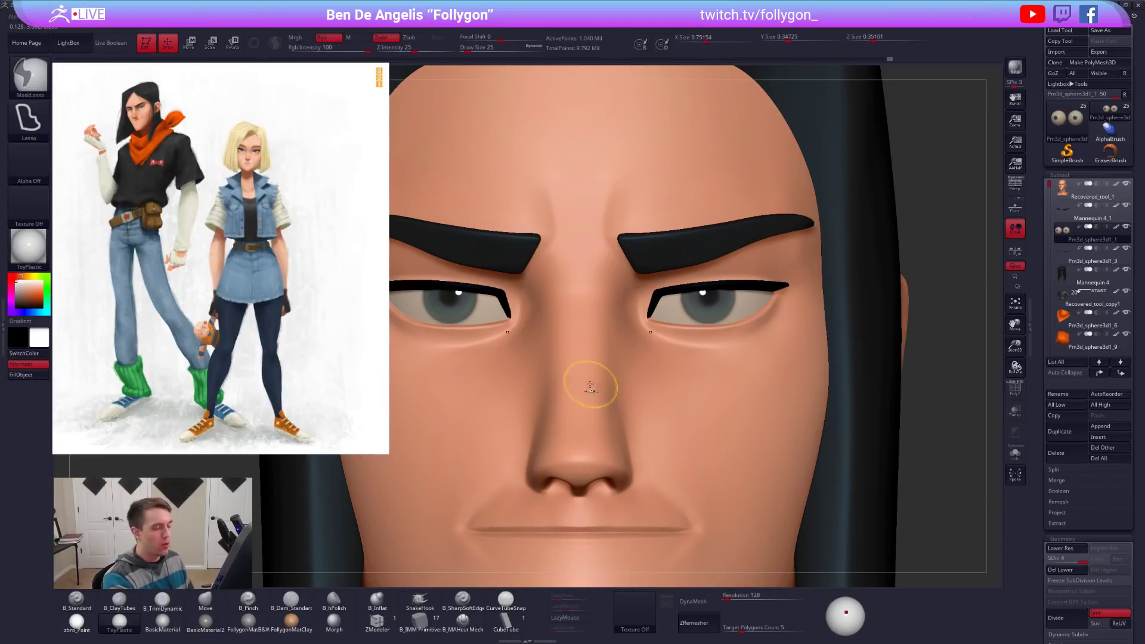
pyautogui.moveTo(598, 374)
pyautogui.keyDown('ctrl'); pyautogui.mouseDown()
pyautogui.moveTo(702, 302)
pyautogui.moveTo(929, 302)
pyautogui.moveTo(599, 84)
pyautogui.moveTo(550, 89)
pyautogui.mouseUp(); pyautogui.keyUp('ctrl')
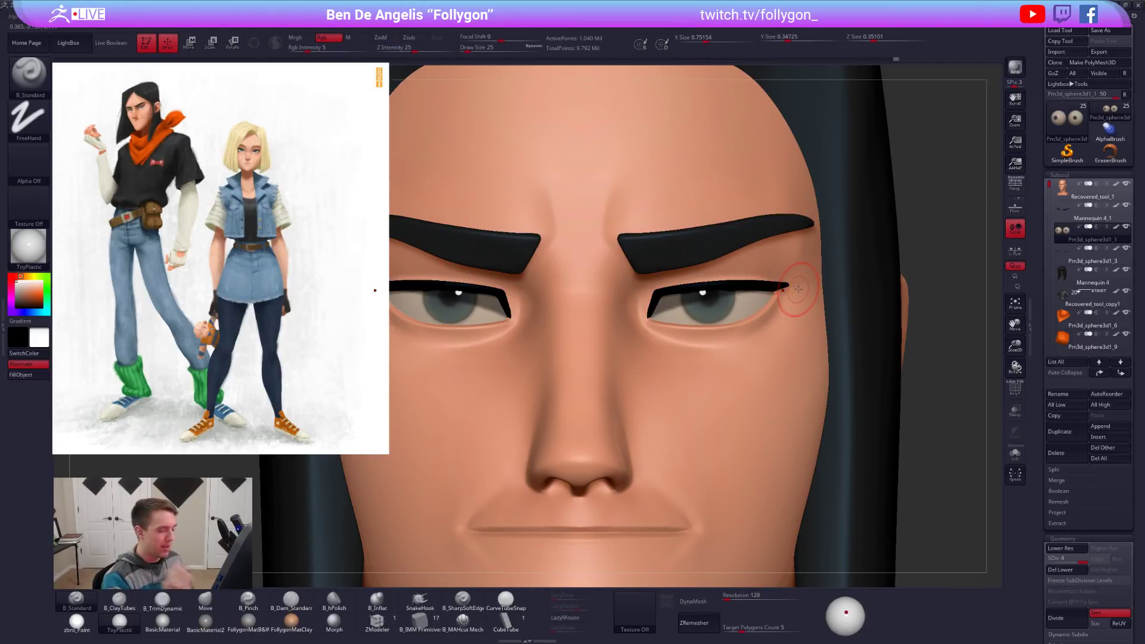
# Isolate the masked eyeballs, hide the reference image and frame both eyes up close.
pyautogui.hotkey('alt', 's')
pyautogui.press('f')
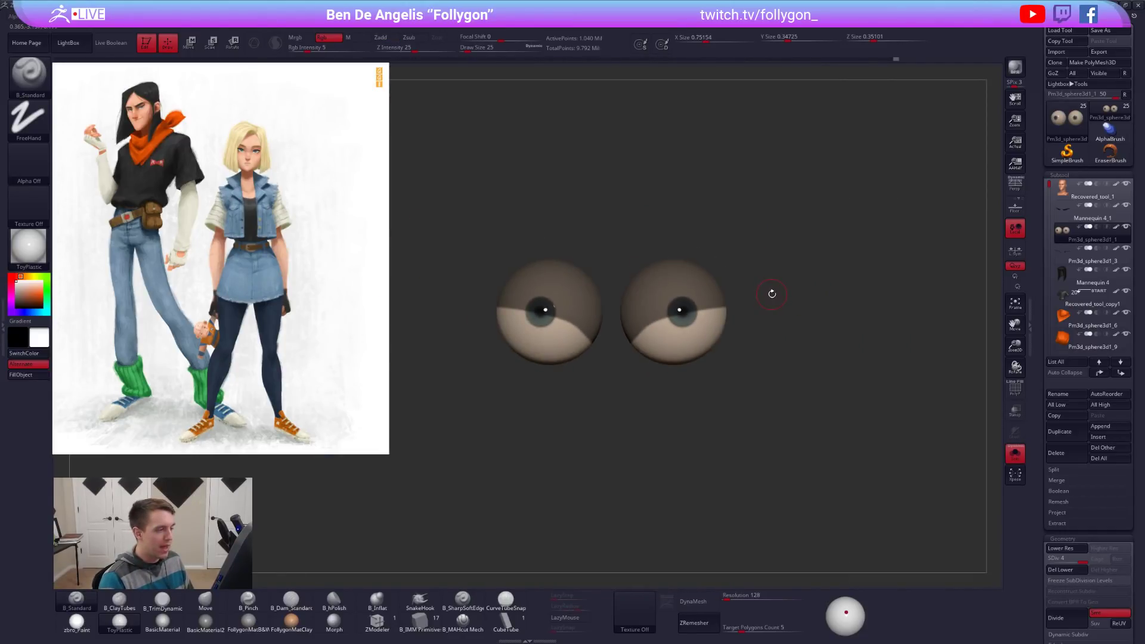
pyautogui.hotkey('shift', 'alt', 's')
pyautogui.moveTo(707, 341); pyautogui.dragTo(708, 339, button='right')
pyautogui.moveTo(747, 385)
pyautogui.keyDown('shift'); pyautogui.mouseDown(button='right')
pyautogui.moveTo(704, 337)
pyautogui.moveTo(736, 364)
pyautogui.mouseUp(button='right'); pyautogui.keyUp('shift')
pyautogui.hotkey('shift', 'alt', 's')
pyautogui.hotkey('shift', 'f')
pyautogui.hotkey('shift', 'f')
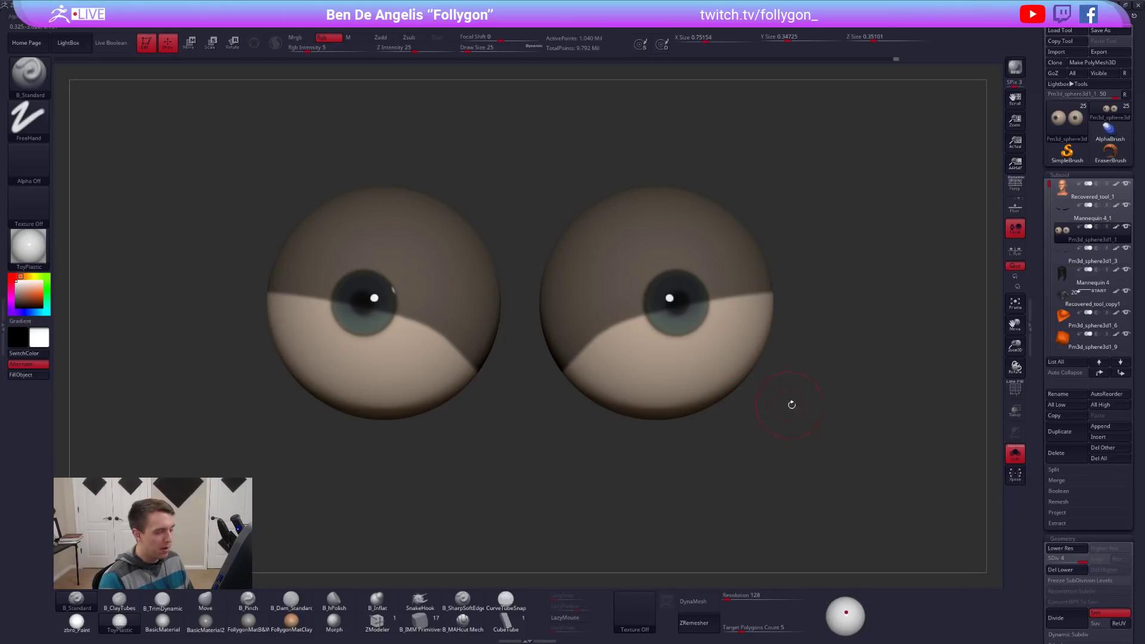
pyautogui.hotkey('shift', 'f')
pyautogui.hotkey('shift', 'f')
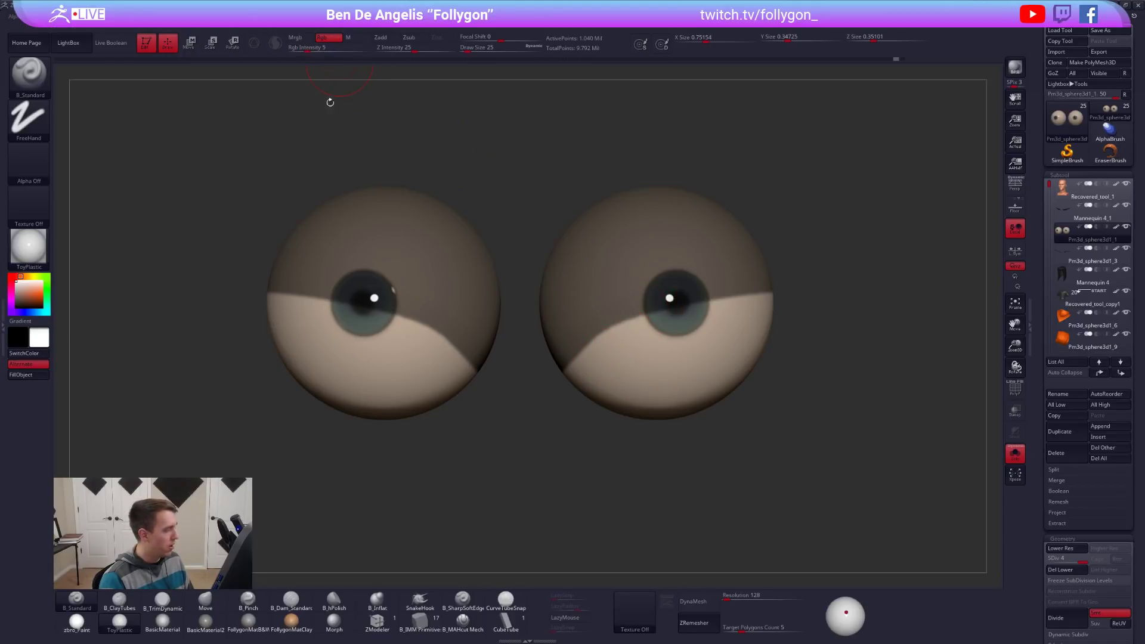
# Swap the paint colour to black and back to white, and clear the mask from both eyeballs.
pyautogui.press('v')
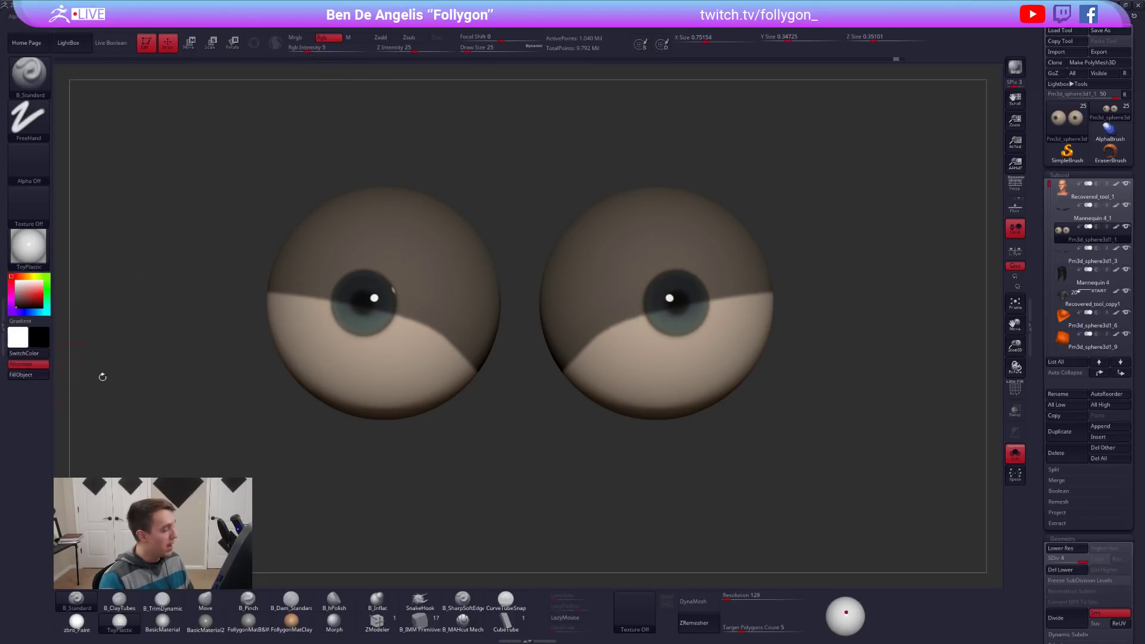
pyautogui.press('v')
pyautogui.keyDown('ctrl'); pyautogui.moveTo(463, 495); pyautogui.dragTo(536, 450); pyautogui.keyUp('ctrl')
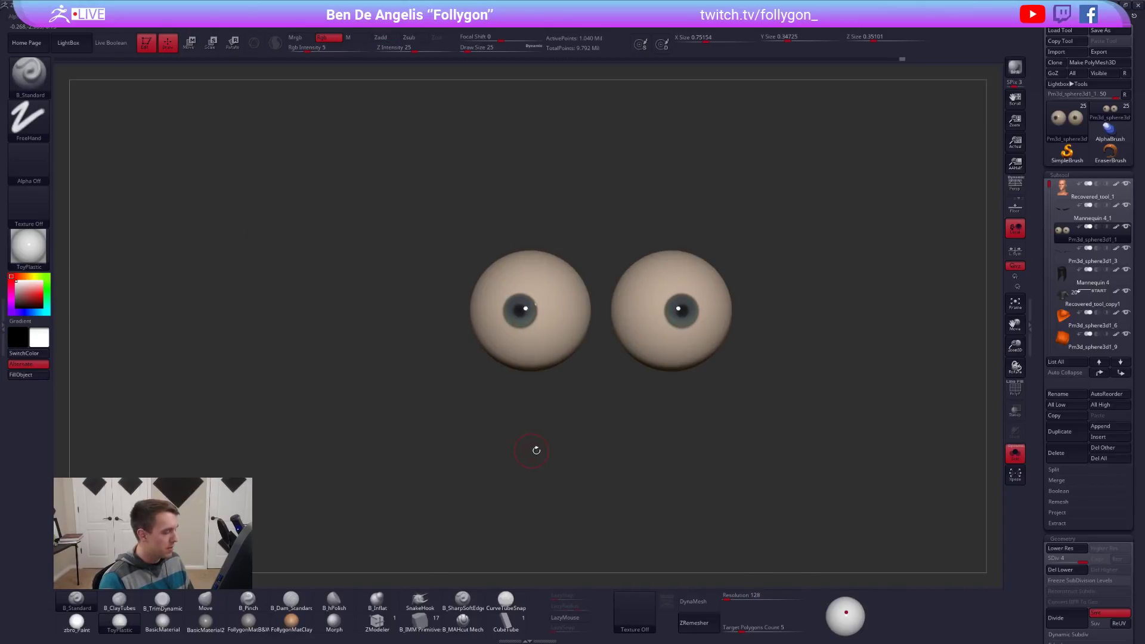
# Show the whole character again, frame the bust from the front and turn Perspective back on.
pyautogui.hotkey('alt', 's')
pyautogui.keyDown('ctrl'); pyautogui.moveTo(594, 449); pyautogui.dragTo(597, 388, button='right'); pyautogui.keyUp('ctrl')
pyautogui.keyDown('alt'); pyautogui.moveTo(643, 466); pyautogui.dragTo(574, 405, button='right'); pyautogui.keyUp('alt')
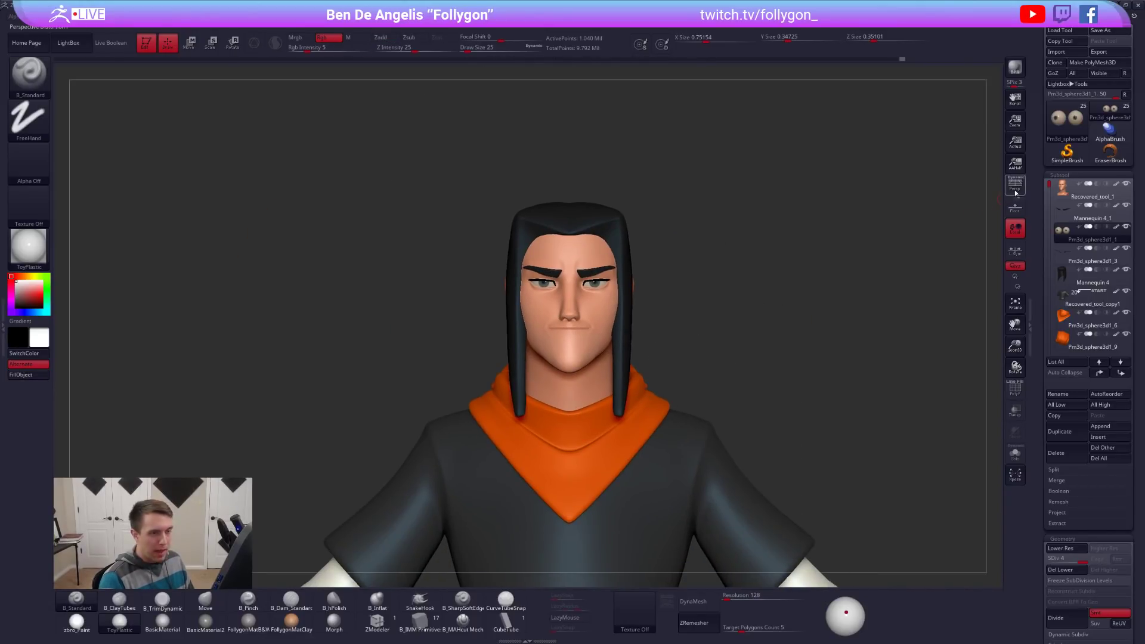
pyautogui.click(1014, 185)
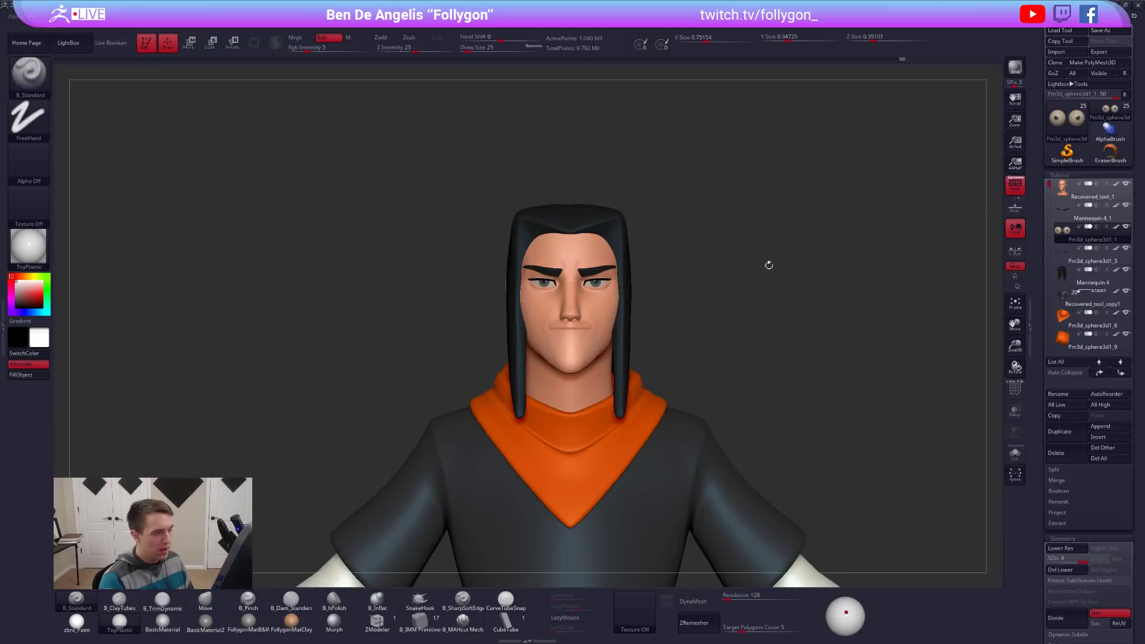
# Bring back the full-body reference image and select the character's hair, framed from the front.
pyautogui.moveTo(803, 250); pyautogui.dragTo(691, 285)
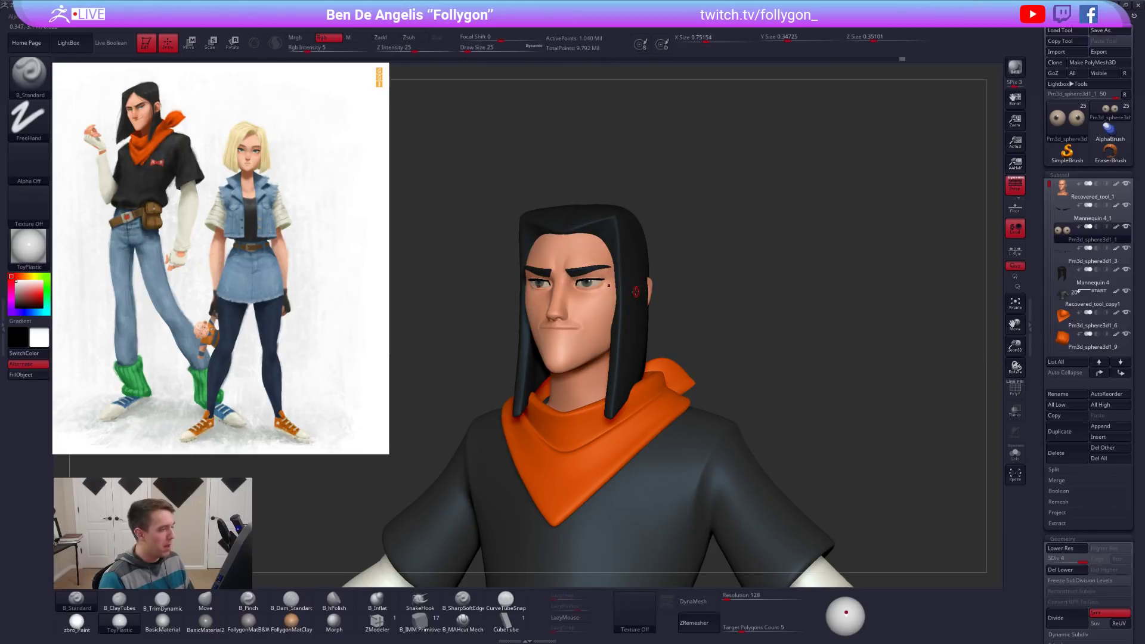
pyautogui.keyDown('alt'); pyautogui.click(613, 238); pyautogui.keyUp('alt')
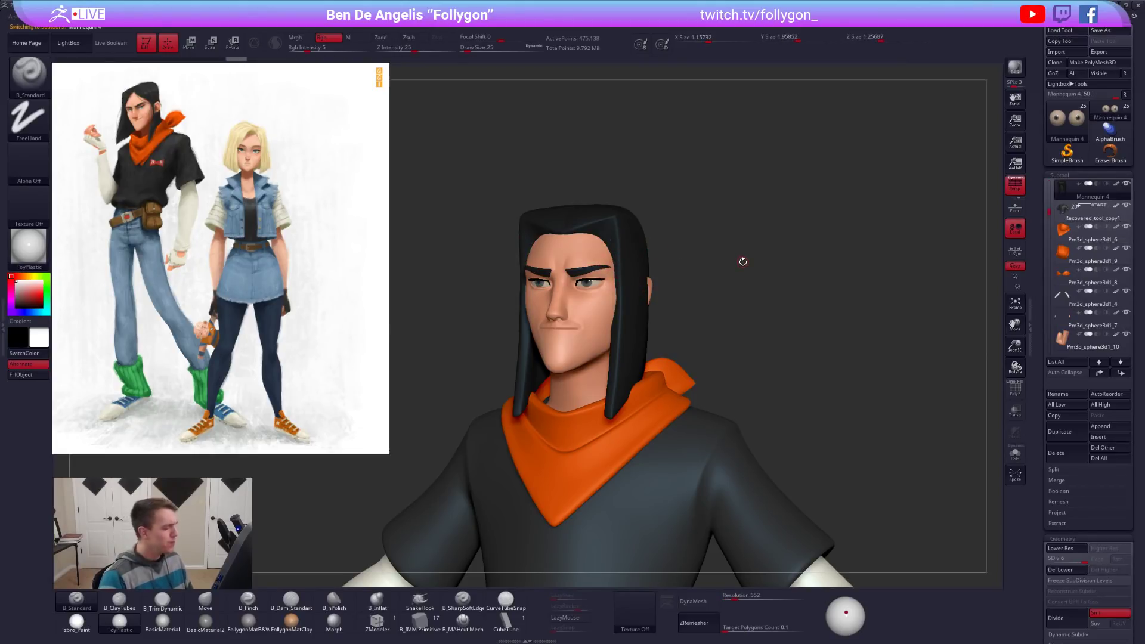
pyautogui.moveTo(625, 281)
pyautogui.mouseDown(button='right')
pyautogui.moveTo(647, 289)
pyautogui.moveTo(663, 375)
pyautogui.mouseUp(button='right')
pyautogui.keyDown('ctrl'); pyautogui.moveTo(624, 256); pyautogui.dragTo(615, 304, button='right'); pyautogui.keyUp('ctrl')
# Pick the Move brush and set its draw size to 113 for reshaping the hair.
pyautogui.press('b')
pyautogui.press('m')
pyautogui.press('v')
pyautogui.press('space')
pyautogui.moveTo(615, 305); pyautogui.dragTo(608, 313)
pyautogui.moveTo(609, 313); pyautogui.dragTo(604, 269, button='right')
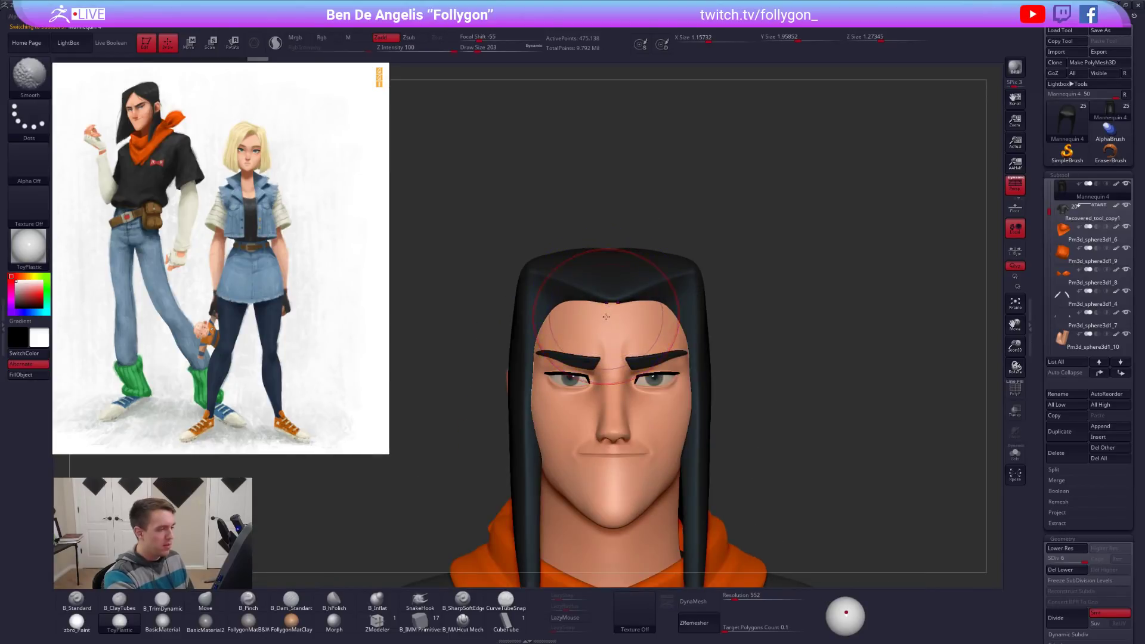
pyautogui.press('space')
pyautogui.moveTo(646, 309); pyautogui.dragTo(640, 309)
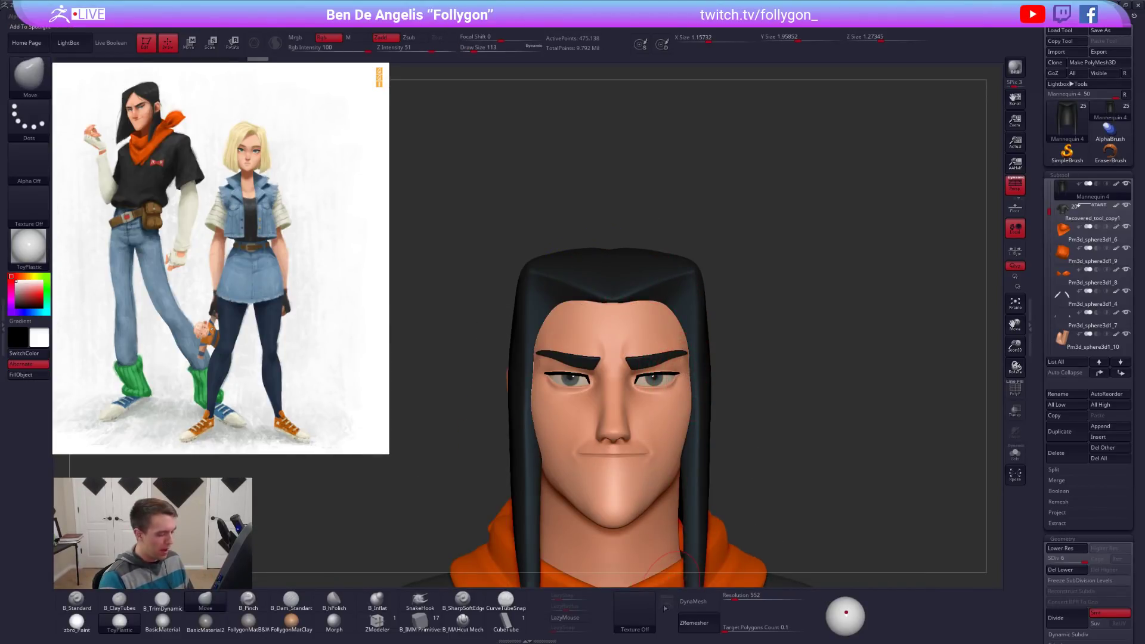
# Import the close-up portrait of the dark-haired character as a texture and add it to Spotlight.
pyautogui.click(633, 617)
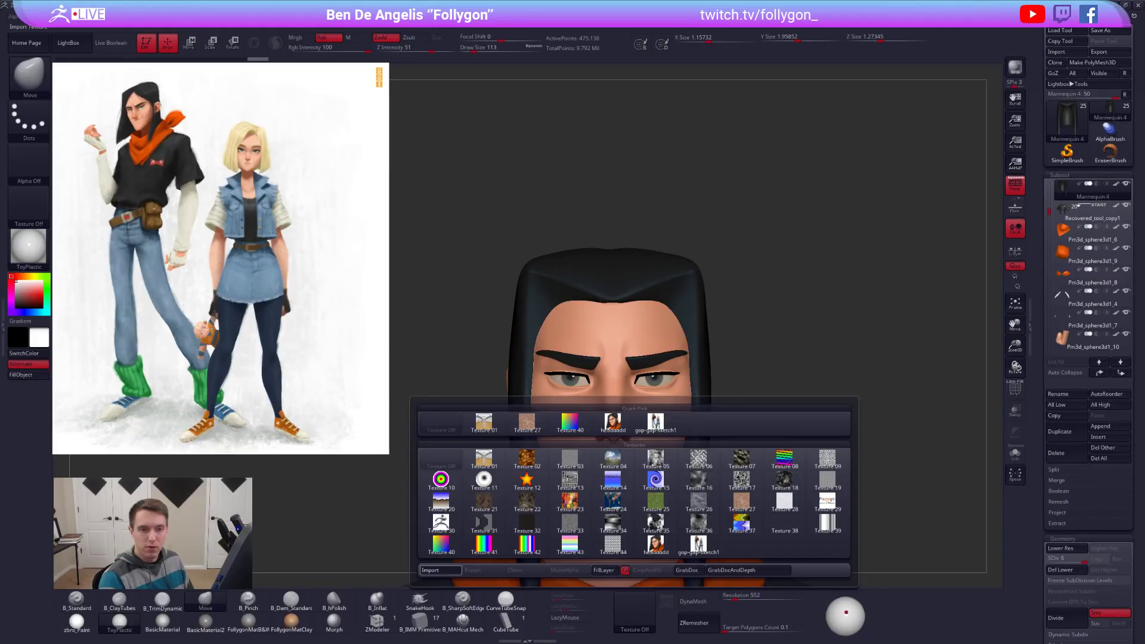
pyautogui.click(439, 570)
pyautogui.click(622, 611)
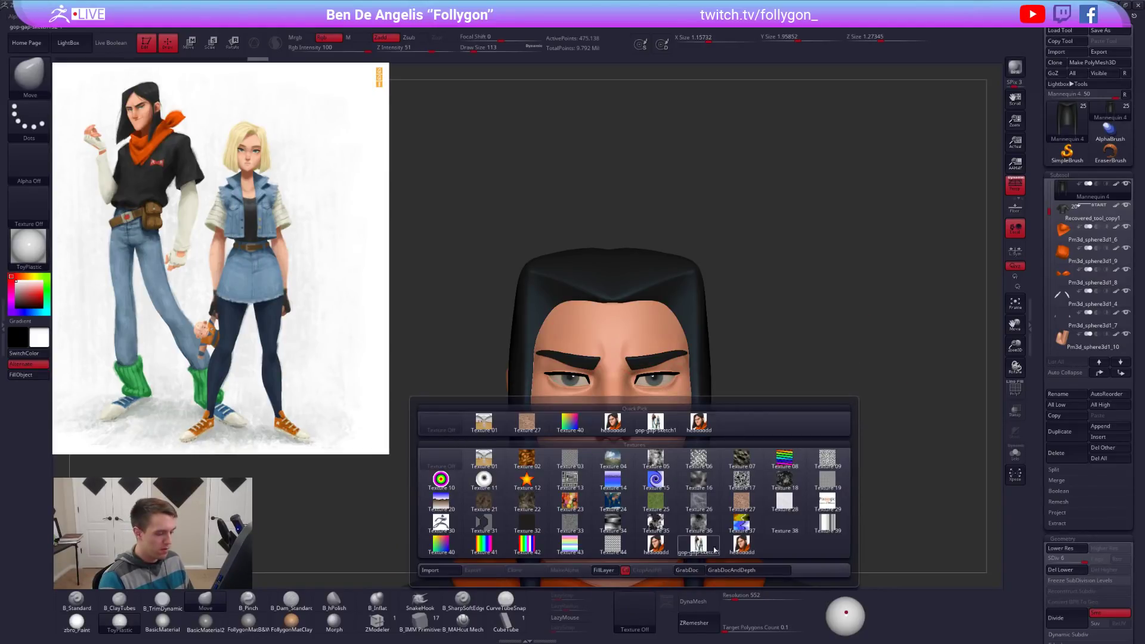
pyautogui.click(741, 543)
pyautogui.click(661, 603)
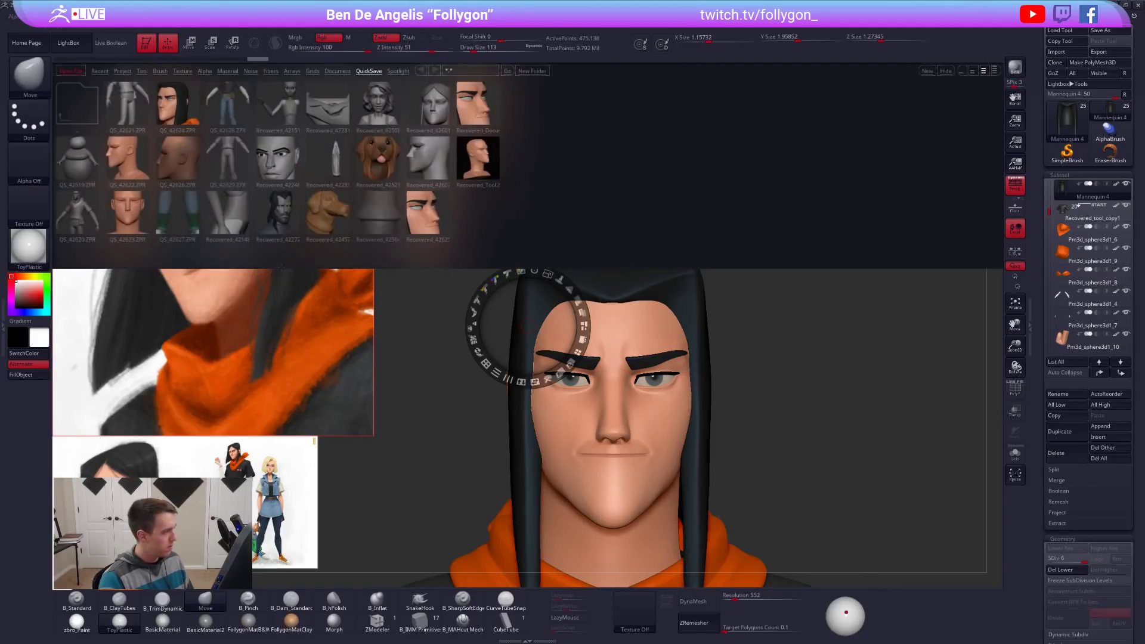
# Close LightBox, move the smaller reference images out of view and exit Spotlight editing with the portrait in place.
pyautogui.click(71, 44)
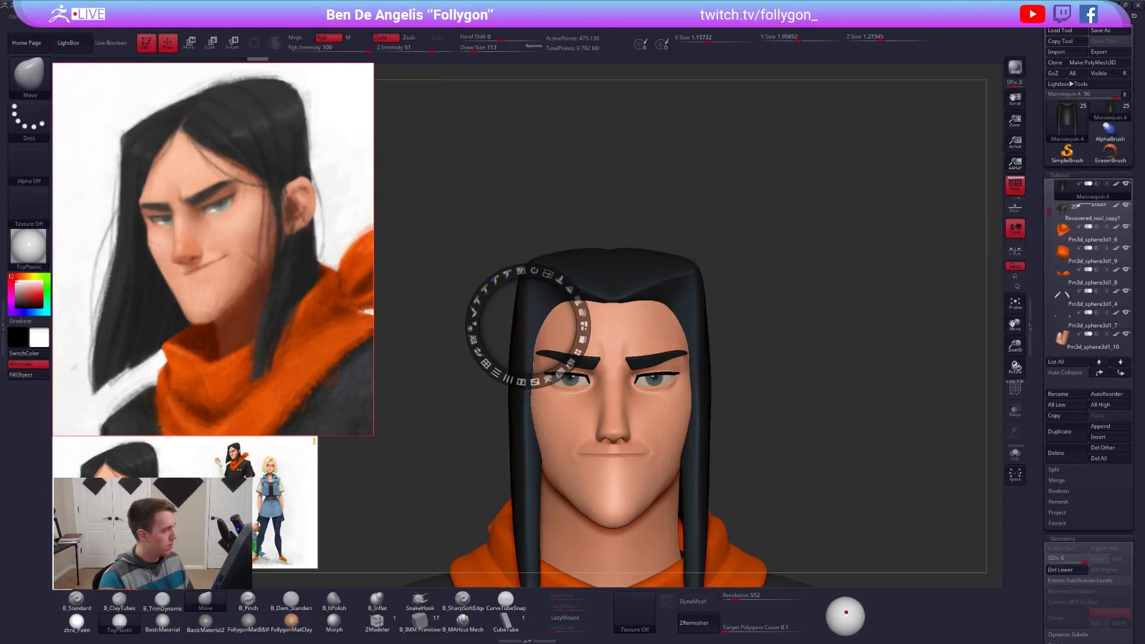
pyautogui.click(107, 451)
pyautogui.moveTo(278, 475); pyautogui.dragTo(13, 487)
pyautogui.hotkey('shift', 'z')
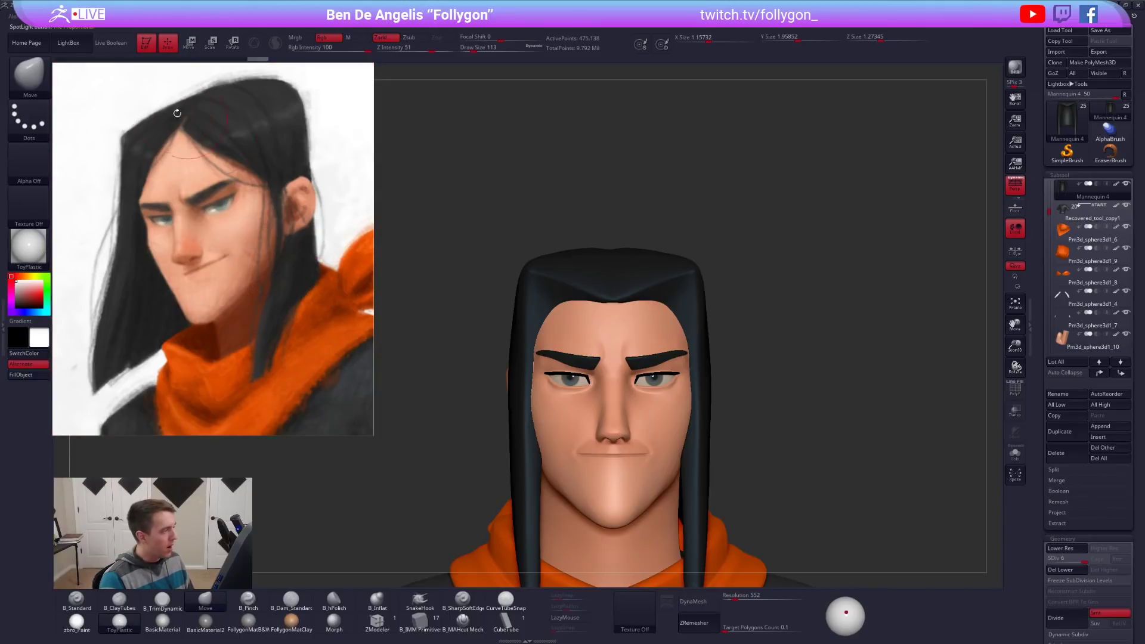
# Select the head, isolate it to examine its forms, and show the whole character in three-quarter view against the portrait.
pyautogui.moveTo(519, 212); pyautogui.dragTo(790, 323)
pyautogui.moveTo(664, 388)
pyautogui.mouseDown(button='right')
pyautogui.moveTo(634, 404)
pyautogui.moveTo(647, 431)
pyautogui.moveTo(646, 406)
pyautogui.mouseUp(button='right')
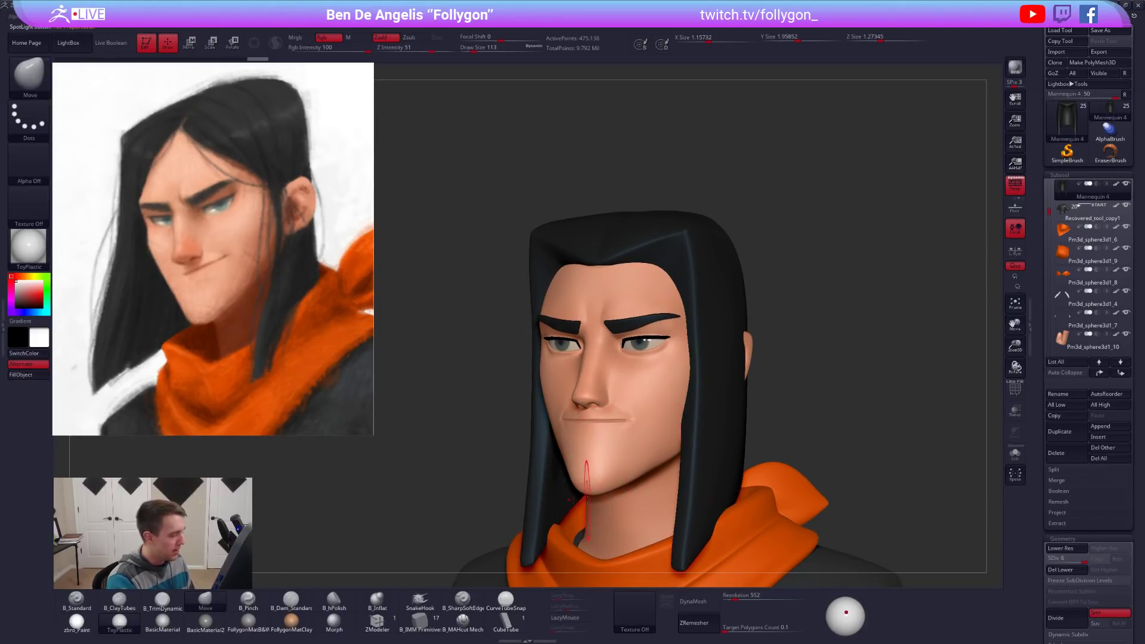
pyautogui.keyDown('alt'); pyautogui.click(605, 474); pyautogui.keyUp('alt')
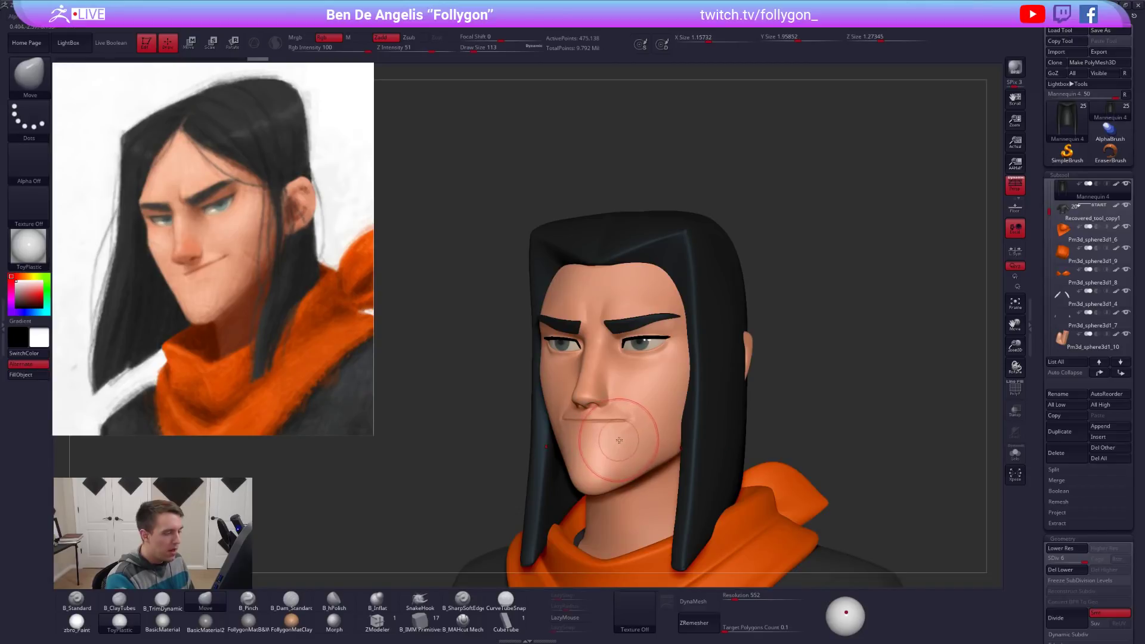
pyautogui.hotkey('alt', 's')
pyautogui.keyDown('ctrl'); pyautogui.moveTo(626, 419); pyautogui.dragTo(620, 448, button='right'); pyautogui.keyUp('ctrl')
pyautogui.press('space')
pyautogui.moveTo(667, 401); pyautogui.dragTo(657, 379)
pyautogui.keyDown('alt'); pyautogui.moveTo(653, 385); pyautogui.dragTo(617, 355, button='right'); pyautogui.keyUp('alt')
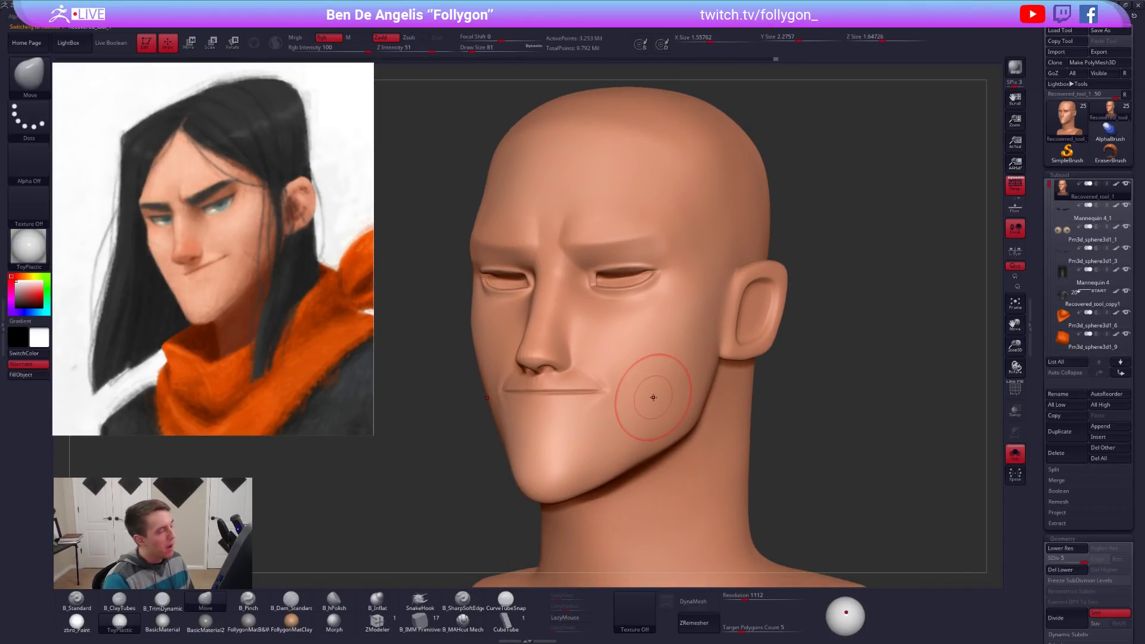
pyautogui.moveTo(633, 409); pyautogui.dragTo(647, 412, button='right')
pyautogui.hotkey('alt', 's')
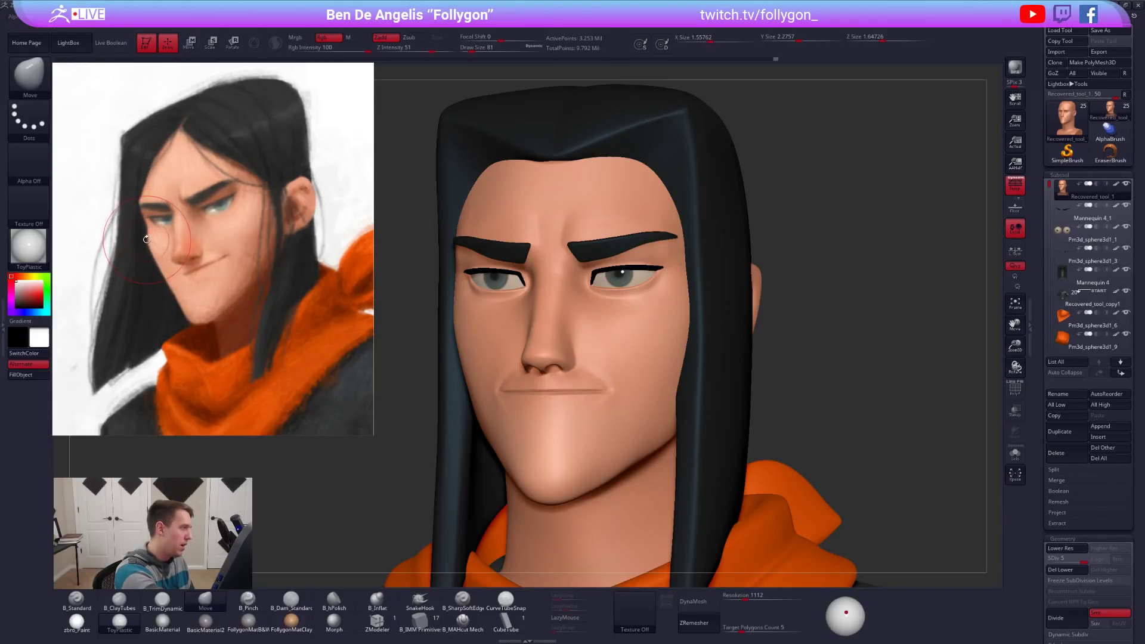
pyautogui.moveTo(593, 378); pyautogui.dragTo(518, 384, button='right')
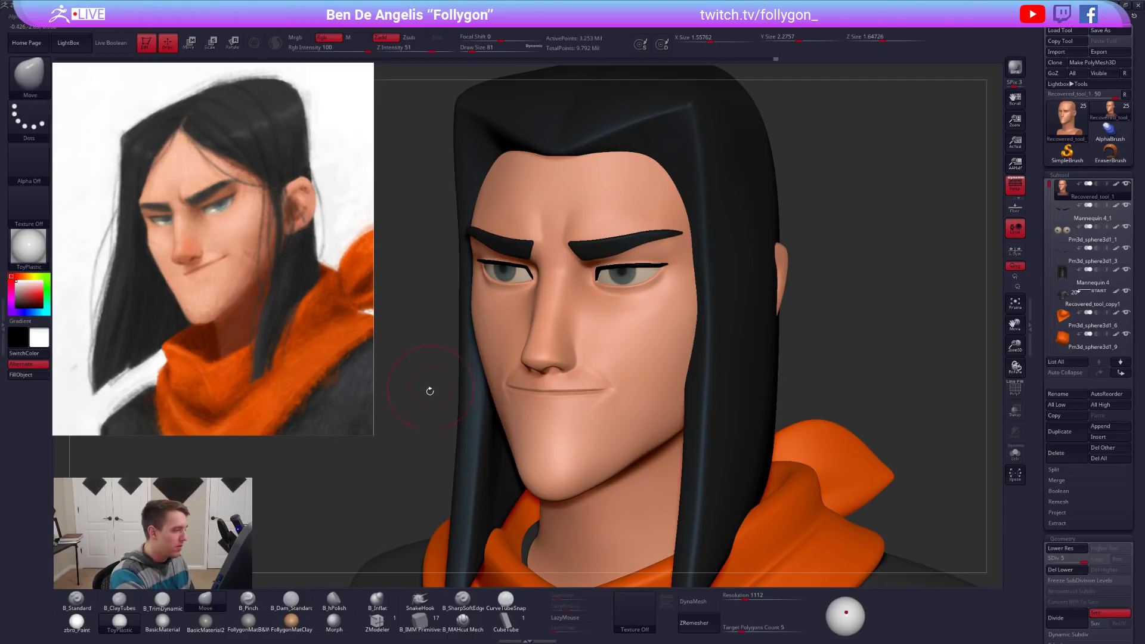
# Scale the portrait reference down slightly in Spotlight, keep it in the corner of the view and exit Spotlight editing.
pyautogui.rightClick(256, 288)
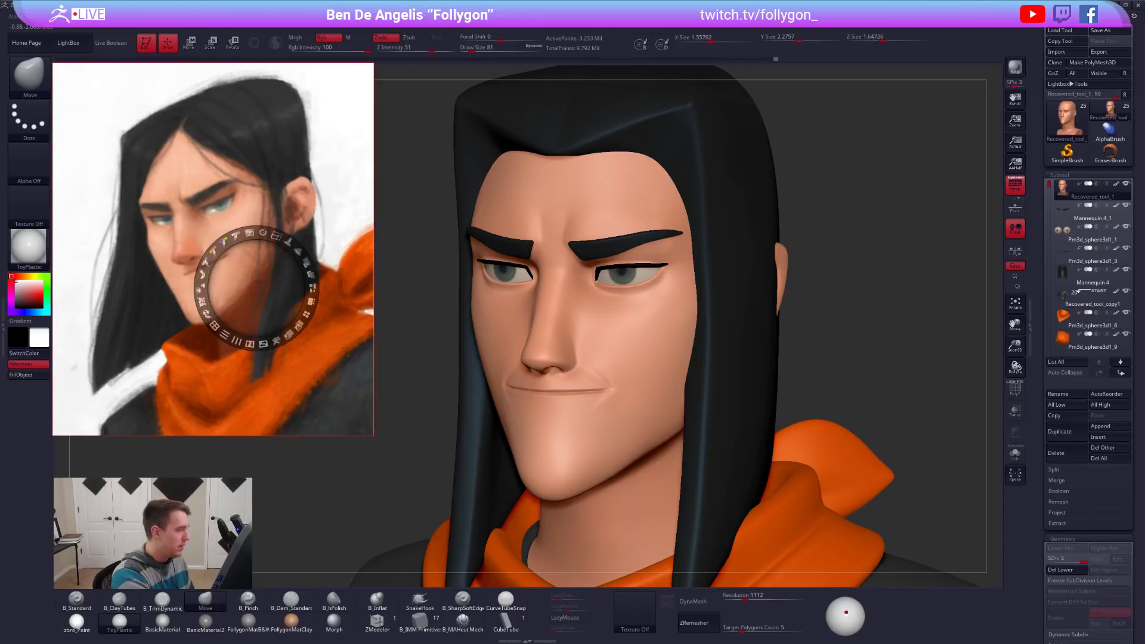
pyautogui.click(344, 348)
pyautogui.moveTo(364, 296); pyautogui.dragTo(351, 291)
pyautogui.moveTo(333, 247); pyautogui.dragTo(301, 217)
pyautogui.press('z')
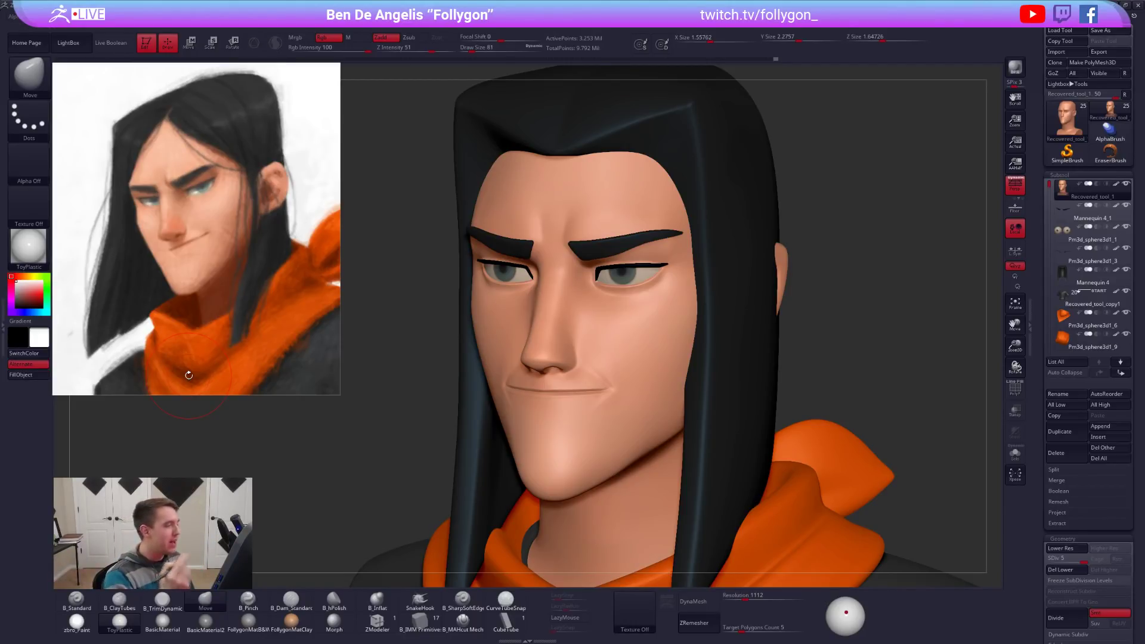
# Select and isolate the hair, and drop it to its lowest subdivision level to examine its wireframe and base shape.
pyautogui.moveTo(641, 367)
pyautogui.mouseDown(button='right')
pyautogui.moveTo(695, 366)
pyautogui.moveTo(631, 372)
pyautogui.moveTo(593, 332)
pyautogui.moveTo(623, 329)
pyautogui.moveTo(640, 362)
pyautogui.mouseUp(button='right')
pyautogui.keyDown('alt'); pyautogui.click(603, 178); pyautogui.keyUp('alt')
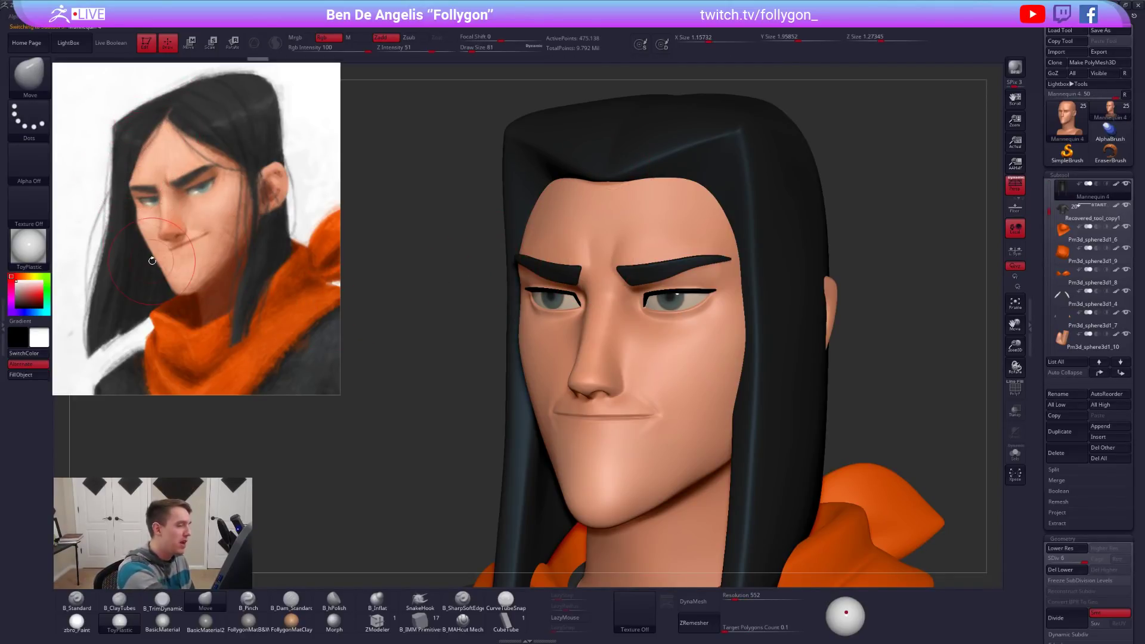
pyautogui.keyDown('alt'); pyautogui.moveTo(743, 418); pyautogui.dragTo(740, 476, button='right'); pyautogui.keyUp('alt')
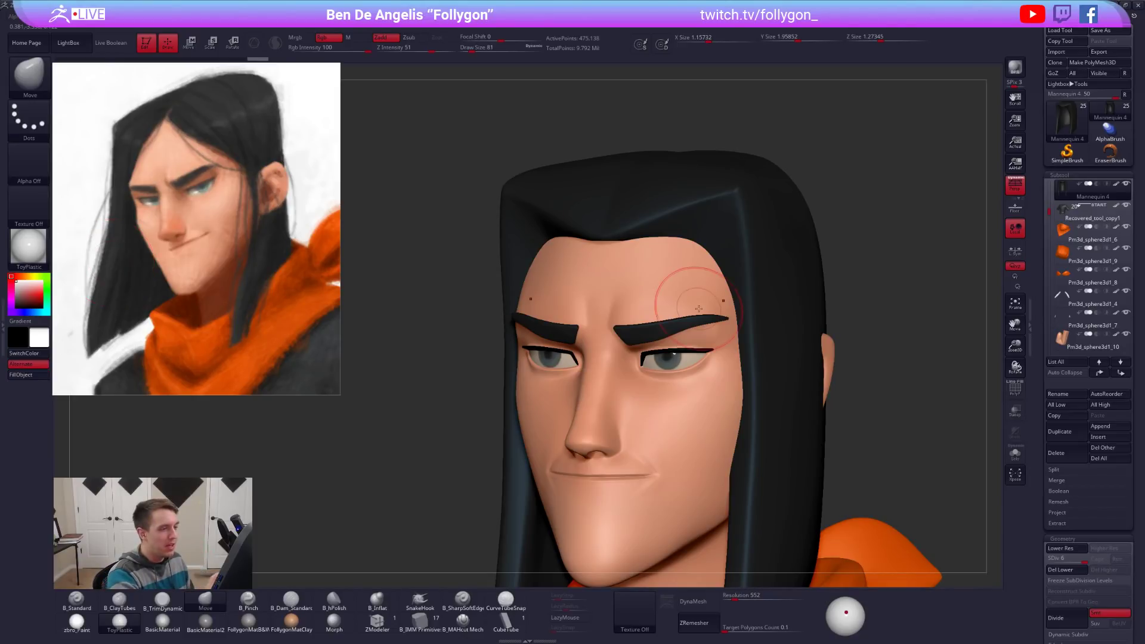
pyautogui.moveTo(718, 246)
pyautogui.mouseDown(button='right')
pyautogui.moveTo(847, 250)
pyautogui.moveTo(733, 254)
pyautogui.moveTo(703, 227)
pyautogui.mouseUp(button='right')
pyautogui.hotkey('shift', 'f')
pyautogui.hotkey('alt', 's')
pyautogui.moveTo(793, 417)
pyautogui.mouseDown()
pyautogui.moveTo(833, 432)
pyautogui.moveTo(795, 429)
pyautogui.mouseUp()
pyautogui.hotkey('shift', 'f')
pyautogui.hotkey('shift', 'f')
pyautogui.hotkey('shift', 'd')
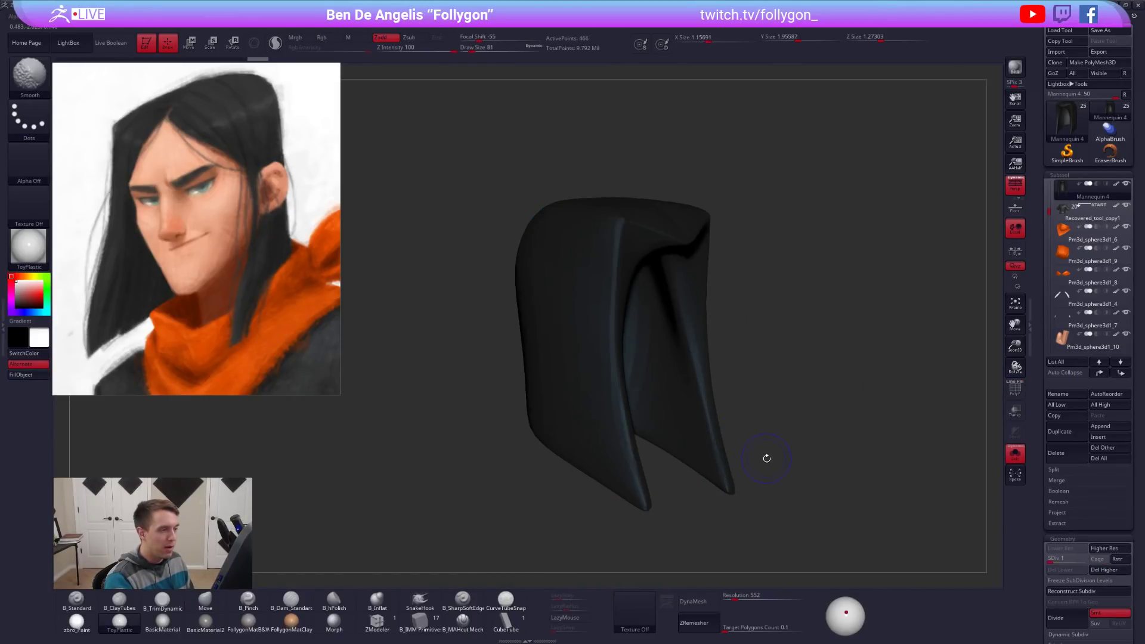
# Show the whole character again and raise the hair back to its highest subdivision level for comparison with the portrait.
pyautogui.hotkey('alt', 's')
pyautogui.moveTo(762, 424); pyautogui.dragTo(684, 398)
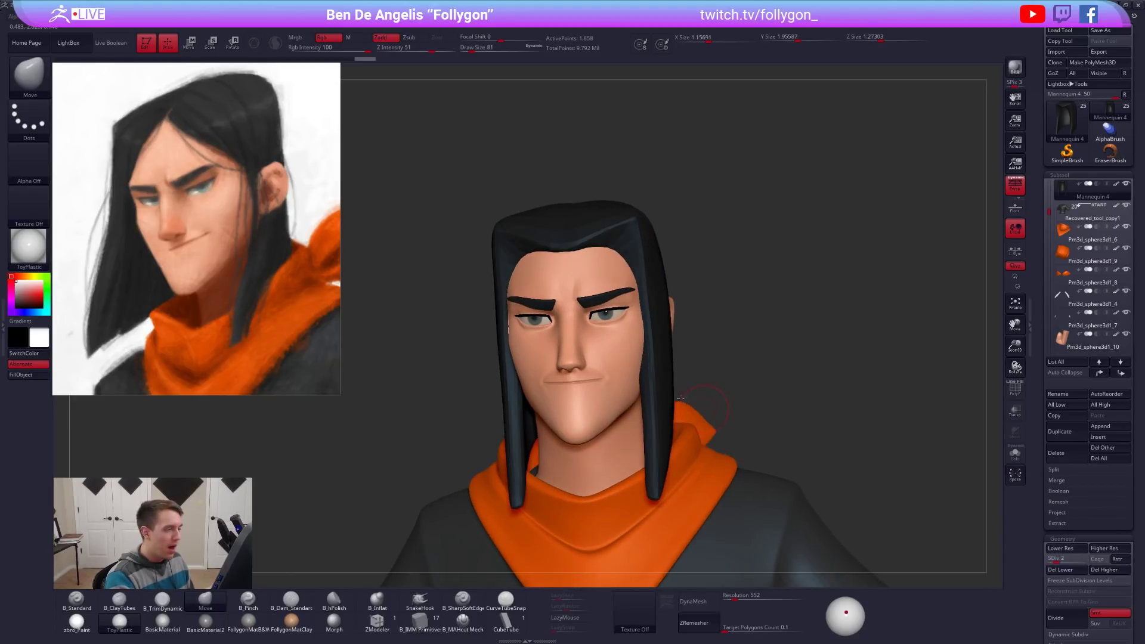
pyautogui.press('d')
pyautogui.press('d')
pyautogui.press('d')
pyautogui.press('d')
pyautogui.moveTo(628, 383)
pyautogui.mouseDown(button='right')
pyautogui.moveTo(608, 380)
pyautogui.moveTo(617, 381)
pyautogui.mouseUp(button='right')
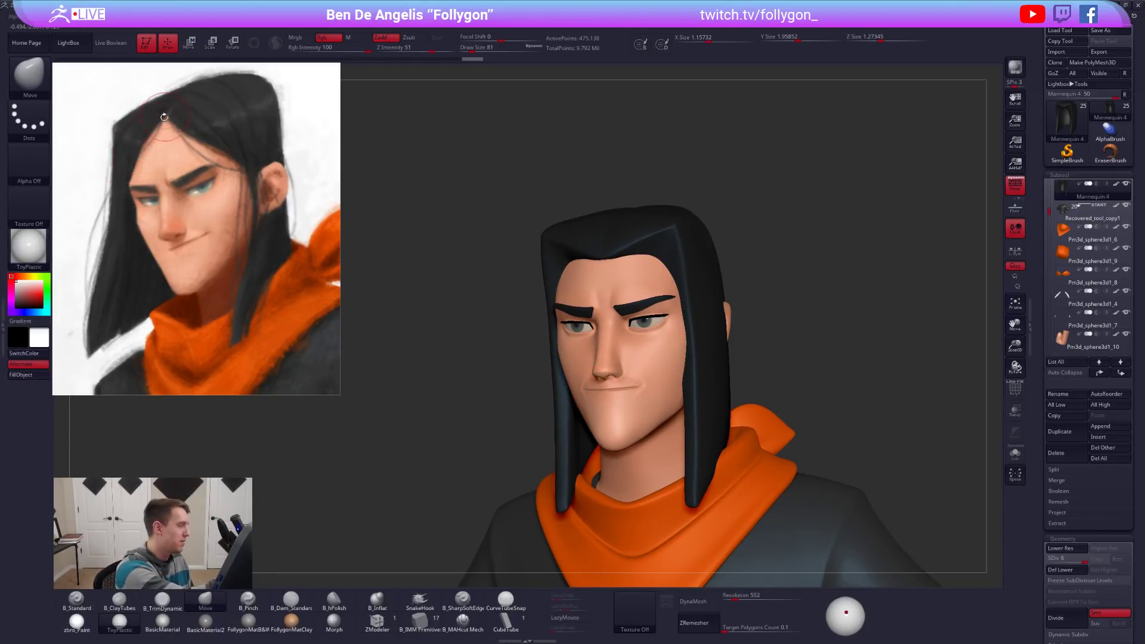
# Turn off Perspective in the front view and hide the clothing, leaving the head, hair, eyes and brows.
pyautogui.keyDown('shift'); pyautogui.moveTo(655, 345); pyautogui.dragTo(784, 293, button='right'); pyautogui.keyUp('shift')
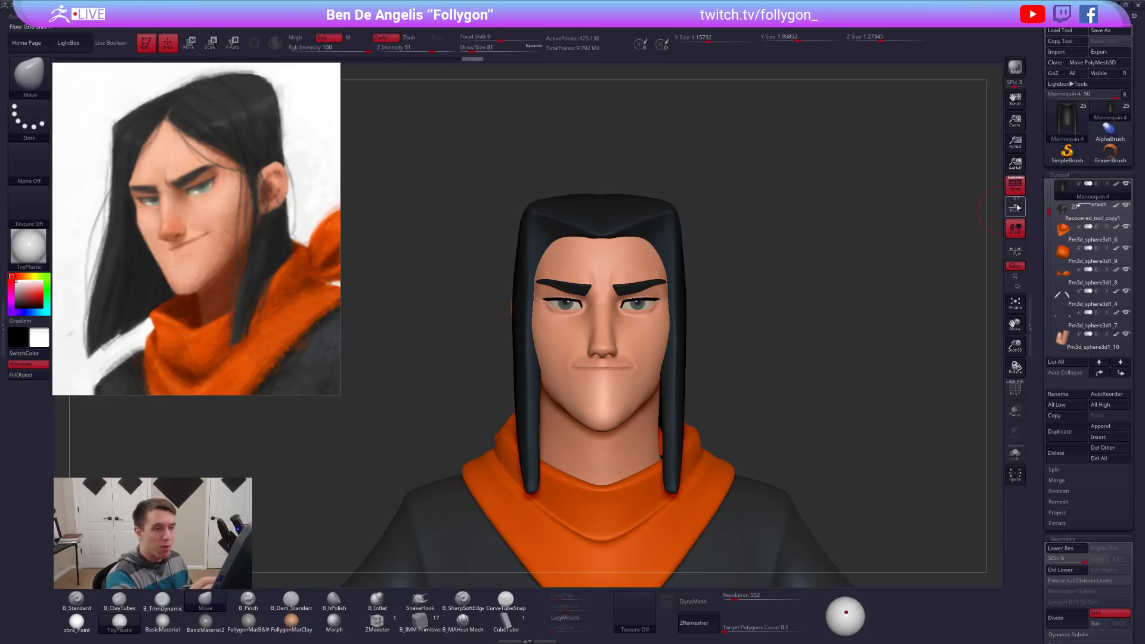
pyautogui.click(1015, 185)
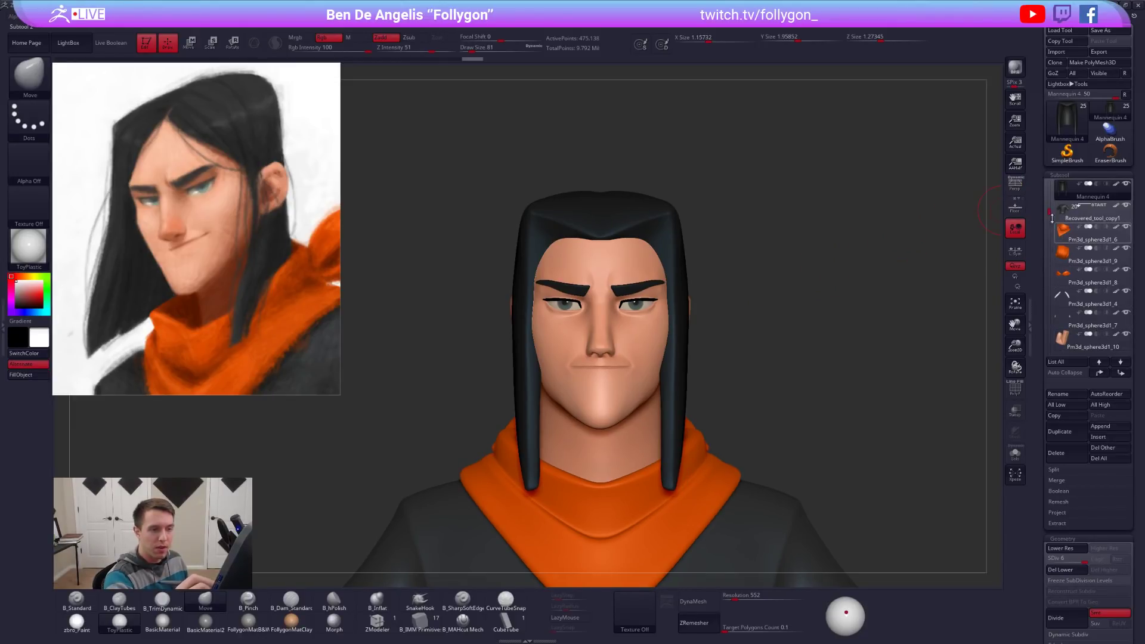
pyautogui.scroll(3, 1073, 238)
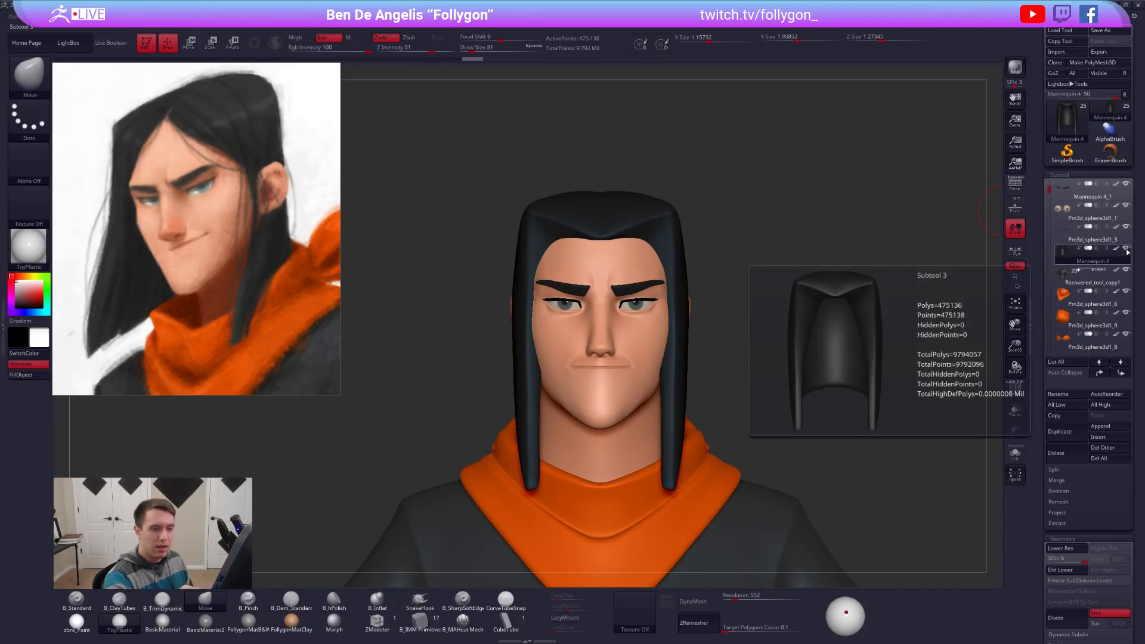
pyautogui.click(1127, 270)
pyautogui.moveTo(756, 352); pyautogui.dragTo(758, 326)
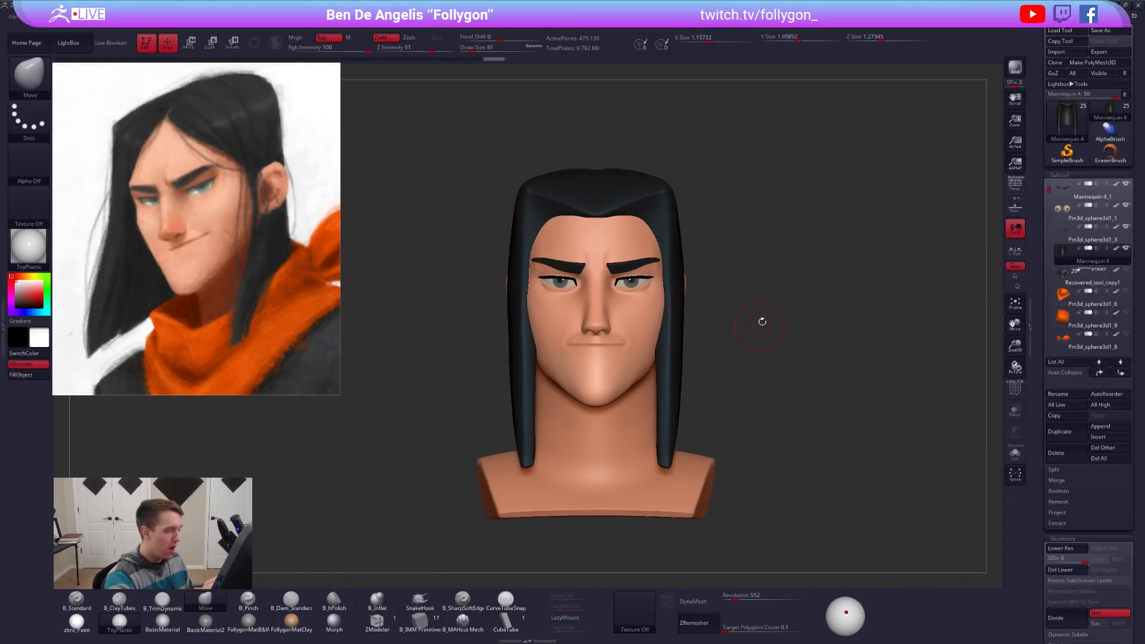
# Create a TPoseMesh from the visible subtools and shade it with the FollygonMatB&W material, lit from higher up.
pyautogui.hotkey('ctrl', 'f')
pyautogui.click(767, 456)
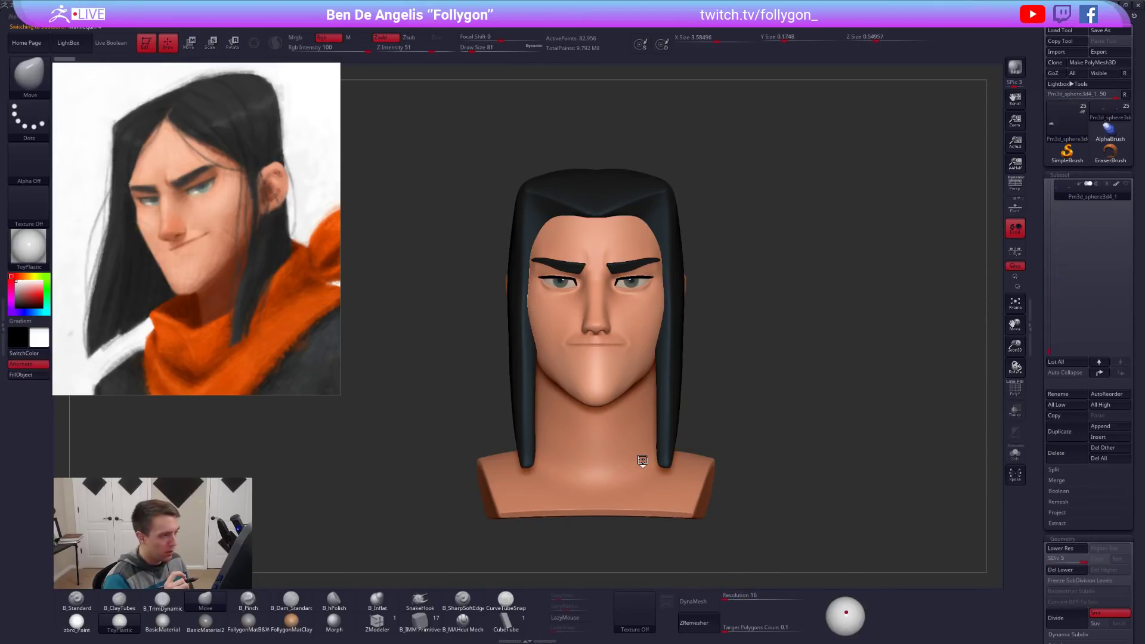
pyautogui.click(250, 622)
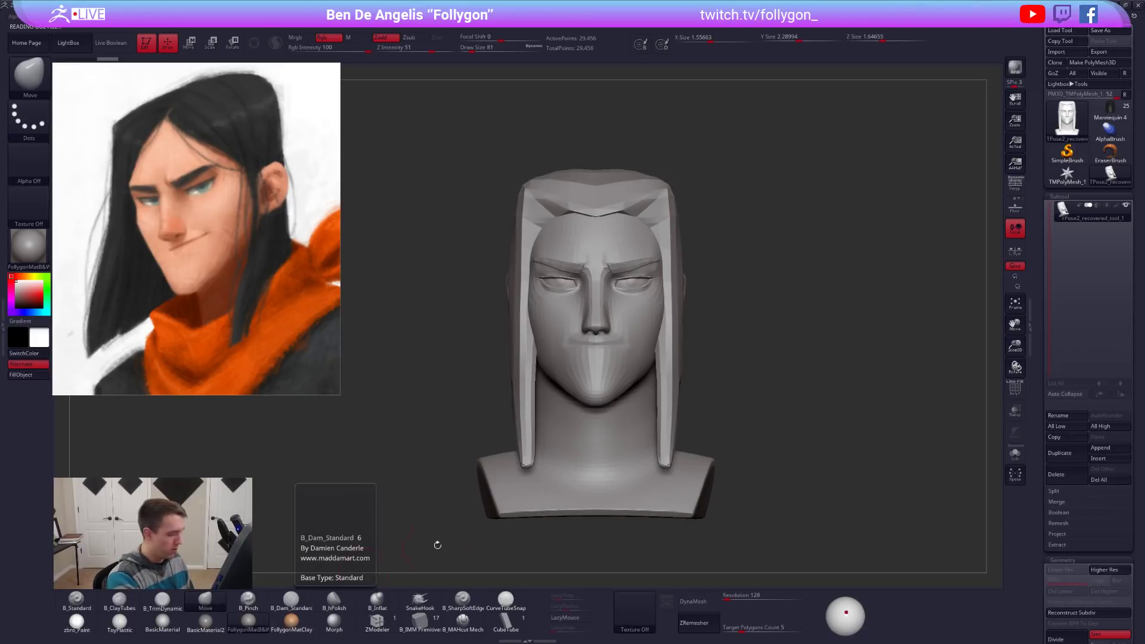
pyautogui.moveTo(848, 618); pyautogui.dragTo(845, 607)
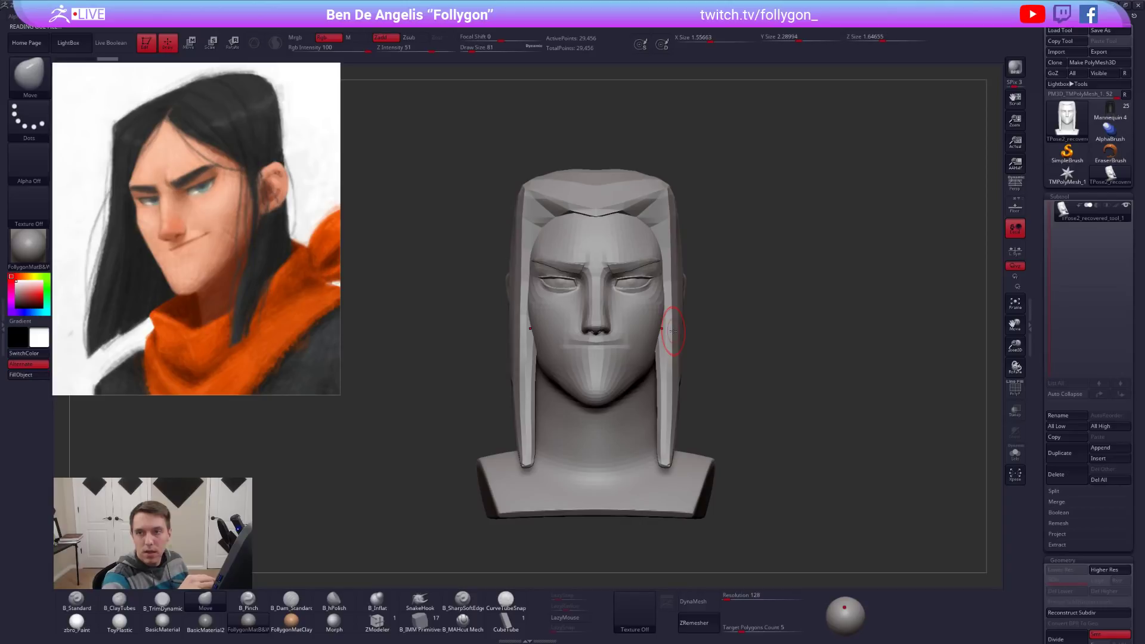
# Set the Move brush draw size to 88 and switch the selection brush to SelectLasso.
pyautogui.keyDown('alt'); pyautogui.moveTo(786, 371); pyautogui.dragTo(803, 383, button='right'); pyautogui.keyUp('alt')
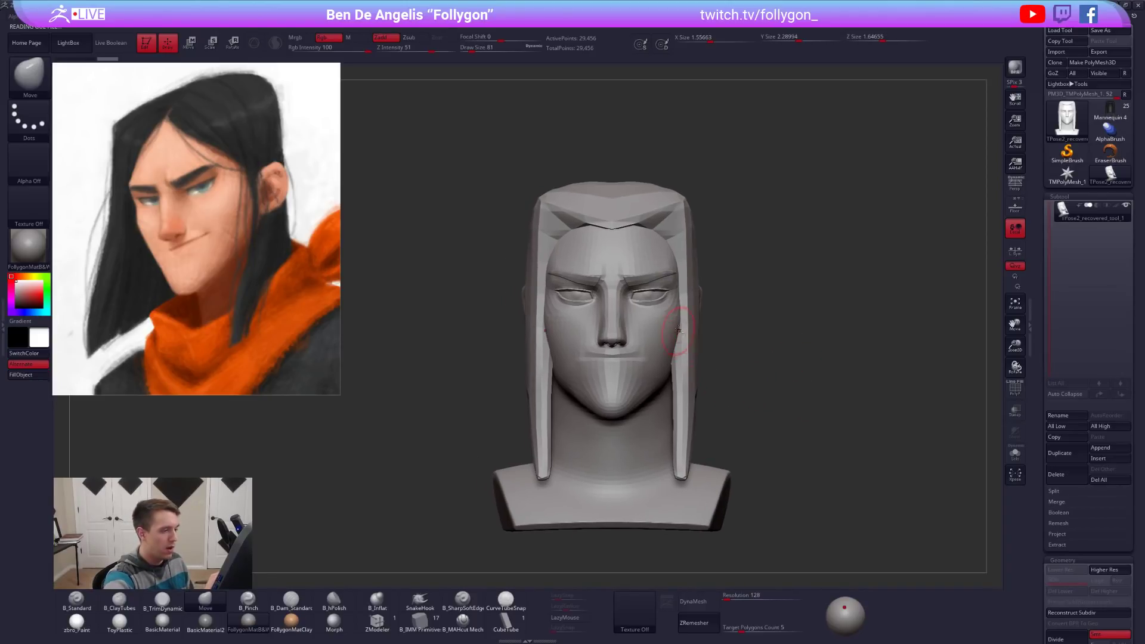
pyautogui.keyDown('ctrl'); pyautogui.moveTo(685, 332); pyautogui.dragTo(672, 345, button='right'); pyautogui.keyUp('ctrl')
pyautogui.press('space')
pyautogui.moveTo(672, 344); pyautogui.dragTo(676, 343)
pyautogui.moveTo(686, 349)
pyautogui.keyDown('ctrl'); pyautogui.mouseDown(button='right')
pyautogui.moveTo(664, 331)
pyautogui.moveTo(676, 327)
pyautogui.mouseUp(button='right'); pyautogui.keyUp('ctrl')
pyautogui.press('space')
pyautogui.moveTo(663, 318); pyautogui.dragTo(660, 317)
pyautogui.hotkey('ctrl', 'shift', 'space')
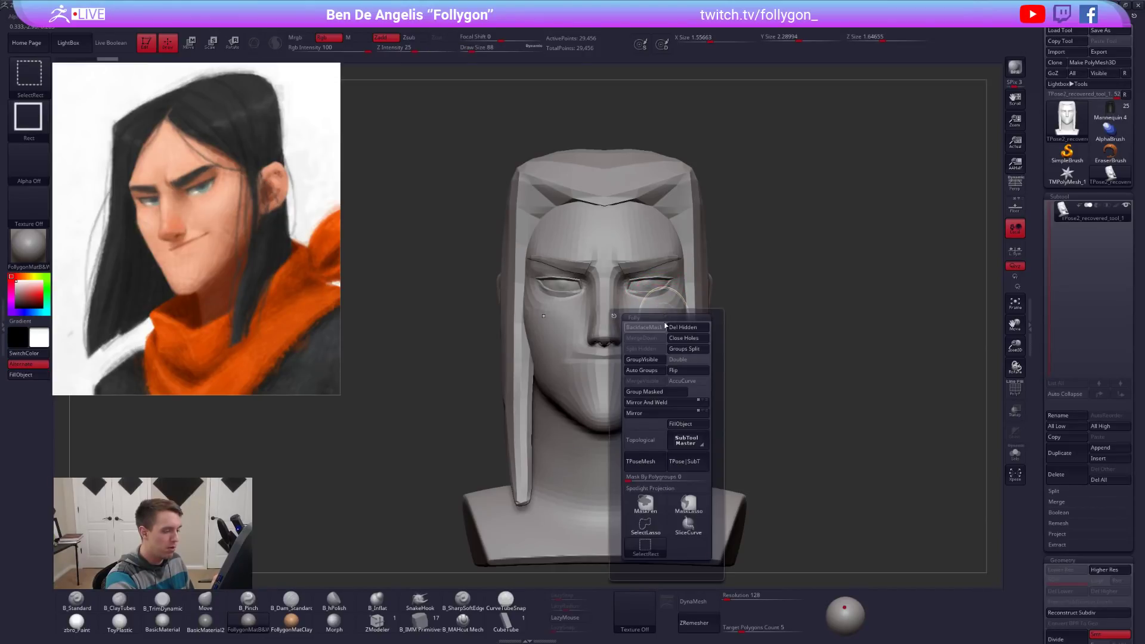
pyautogui.keyDown('ctrl'); pyautogui.keyDown('shift'); pyautogui.click(646, 523); pyautogui.keyUp('shift'); pyautogui.keyUp('ctrl')
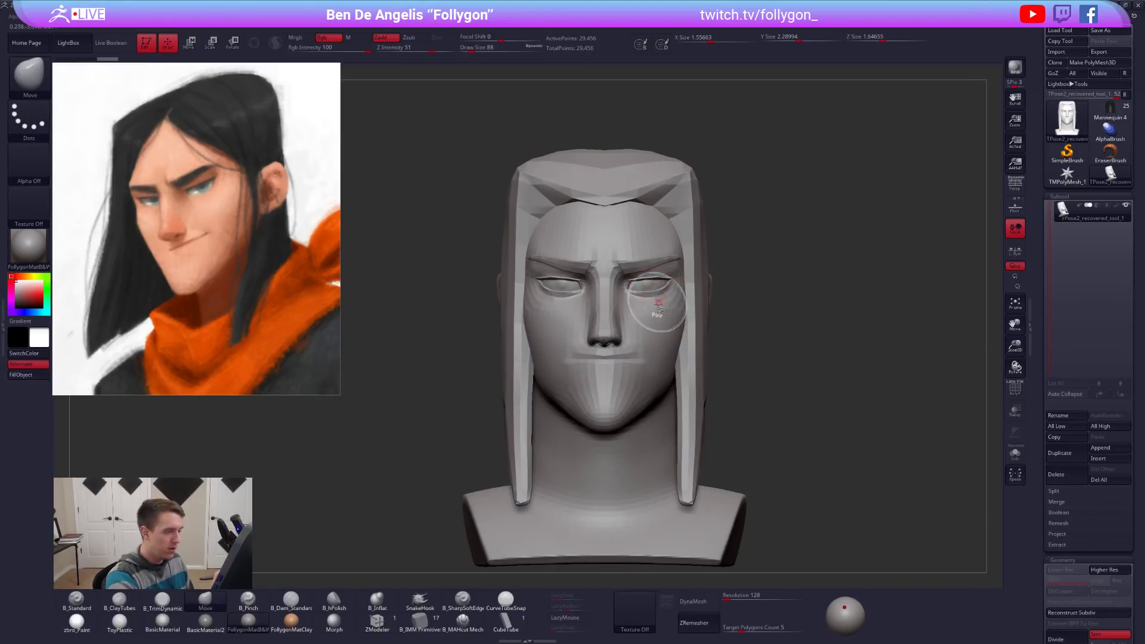
# Hide the head part of the combined mesh, mask the hair, brows and eyeballs, and show the whole bust again.
pyautogui.keyDown('ctrl'); pyautogui.moveTo(653, 315); pyautogui.dragTo(659, 342, button='right'); pyautogui.keyUp('ctrl')
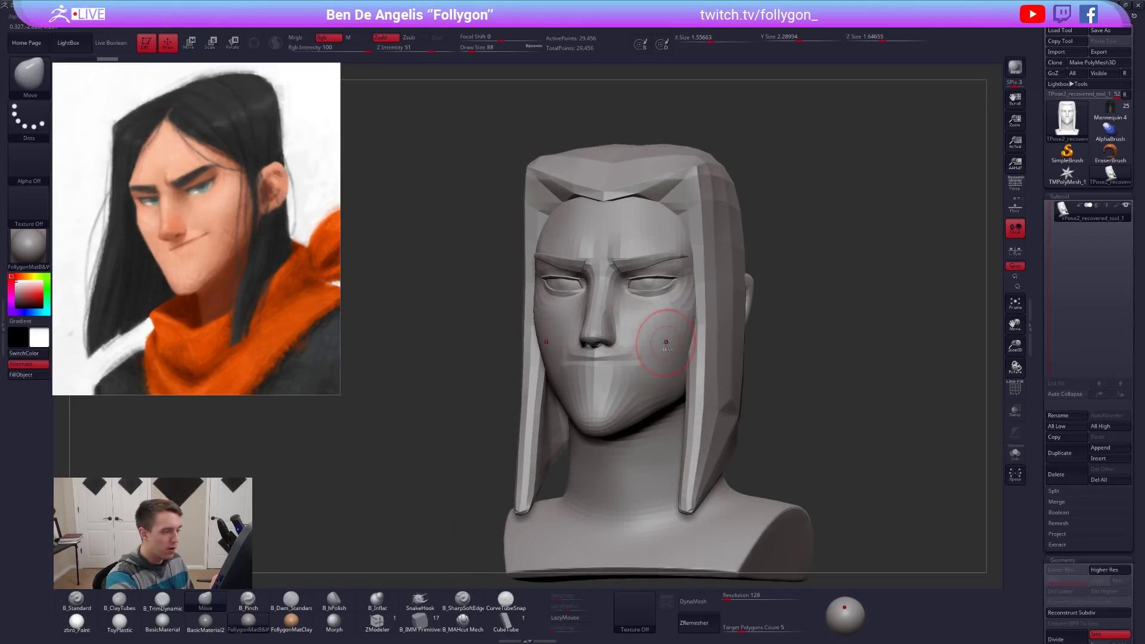
pyautogui.keyDown('ctrl'); pyautogui.keyDown('alt'); pyautogui.keyDown('shift'); pyautogui.click(662, 360); pyautogui.keyUp('shift'); pyautogui.keyUp('alt'); pyautogui.keyUp('ctrl')
pyautogui.press('3')
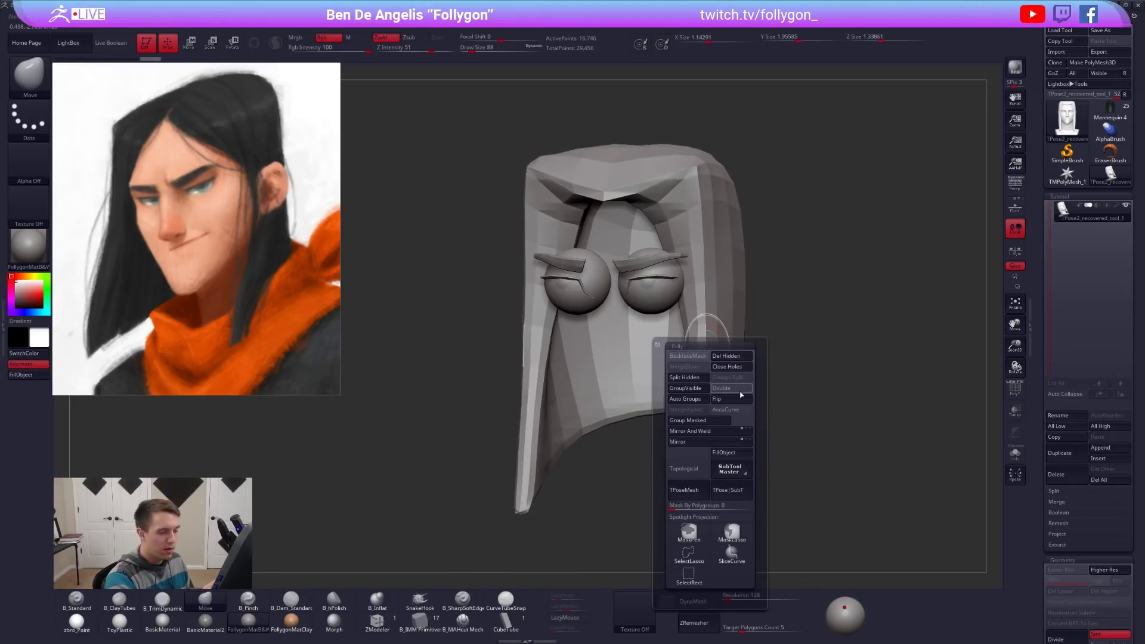
pyautogui.keyDown('ctrl'); pyautogui.keyDown('shift'); pyautogui.click(802, 340); pyautogui.keyUp('shift'); pyautogui.keyUp('ctrl')
pyautogui.moveTo(746, 375)
pyautogui.keyDown('shift'); pyautogui.mouseDown(button='right')
pyautogui.moveTo(715, 351)
pyautogui.moveTo(697, 372)
pyautogui.mouseUp(button='right'); pyautogui.keyUp('shift')
# Enlarge the Move brush to a draw size of 130 and hide the hair to expose the bare head.
pyautogui.press('space')
pyautogui.click(709, 341)
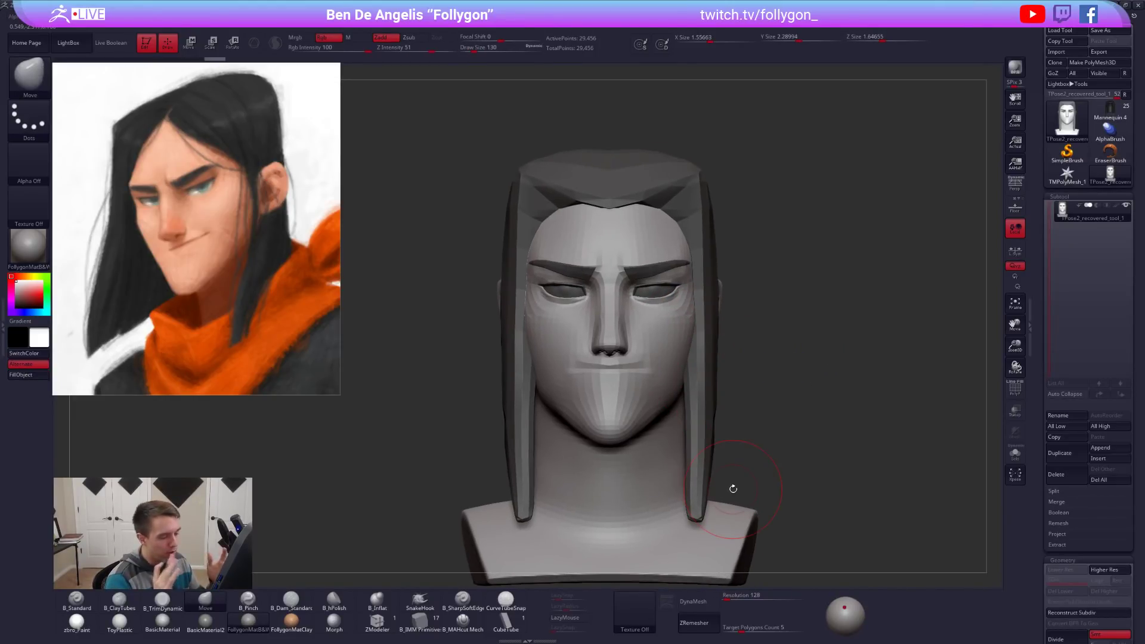
pyautogui.keyDown('ctrl'); pyautogui.keyDown('shift'); pyautogui.click(694, 406); pyautogui.keyUp('shift'); pyautogui.keyUp('ctrl')
pyautogui.keyDown('ctrl'); pyautogui.keyDown('shift'); pyautogui.moveTo(744, 402); pyautogui.dragTo(798, 475); pyautogui.keyUp('shift'); pyautogui.keyUp('ctrl')
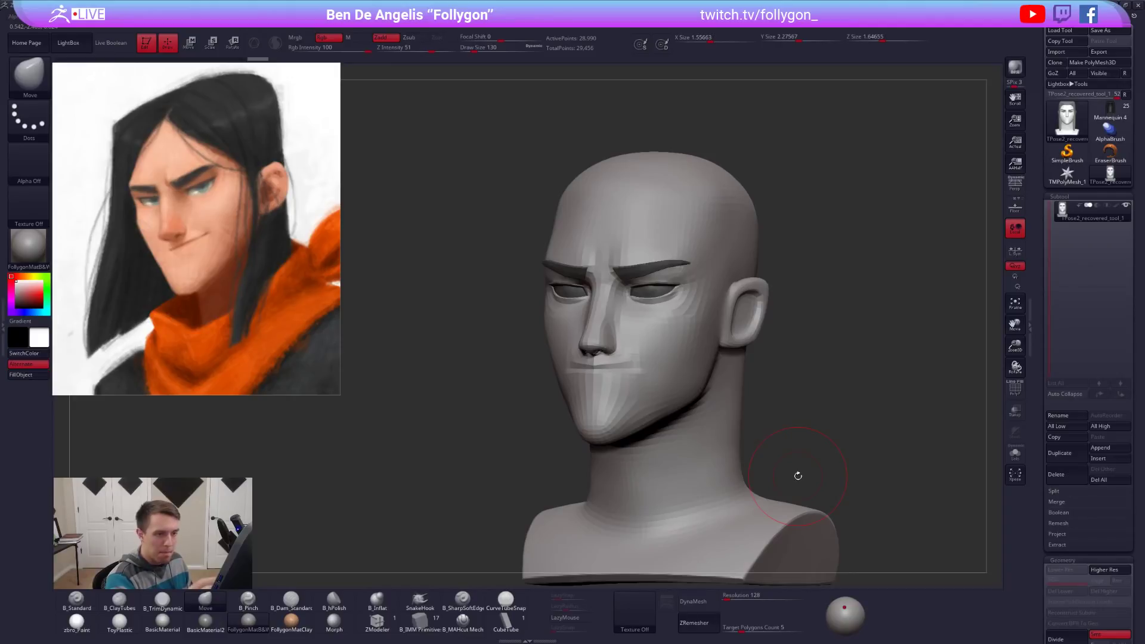
# Check the bare head in three-quarter and front views with perspective on, and turn perspective off again.
pyautogui.click(1016, 192)
pyautogui.moveTo(779, 366); pyautogui.dragTo(777, 369)
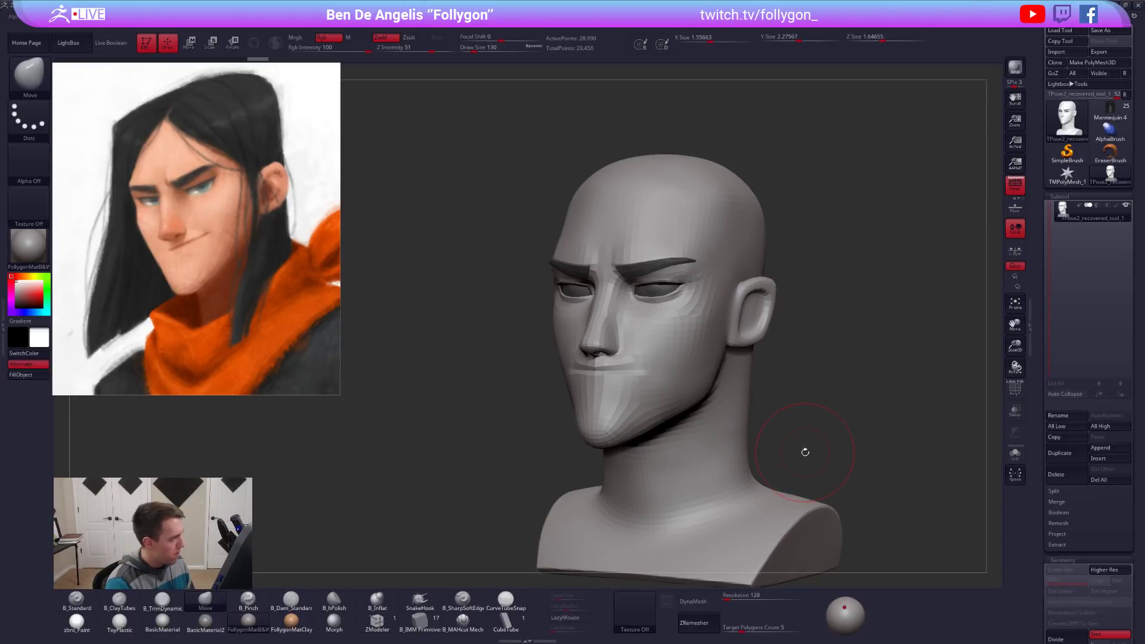
pyautogui.keyDown('shift'); pyautogui.moveTo(808, 454); pyautogui.dragTo(771, 429); pyautogui.keyUp('shift')
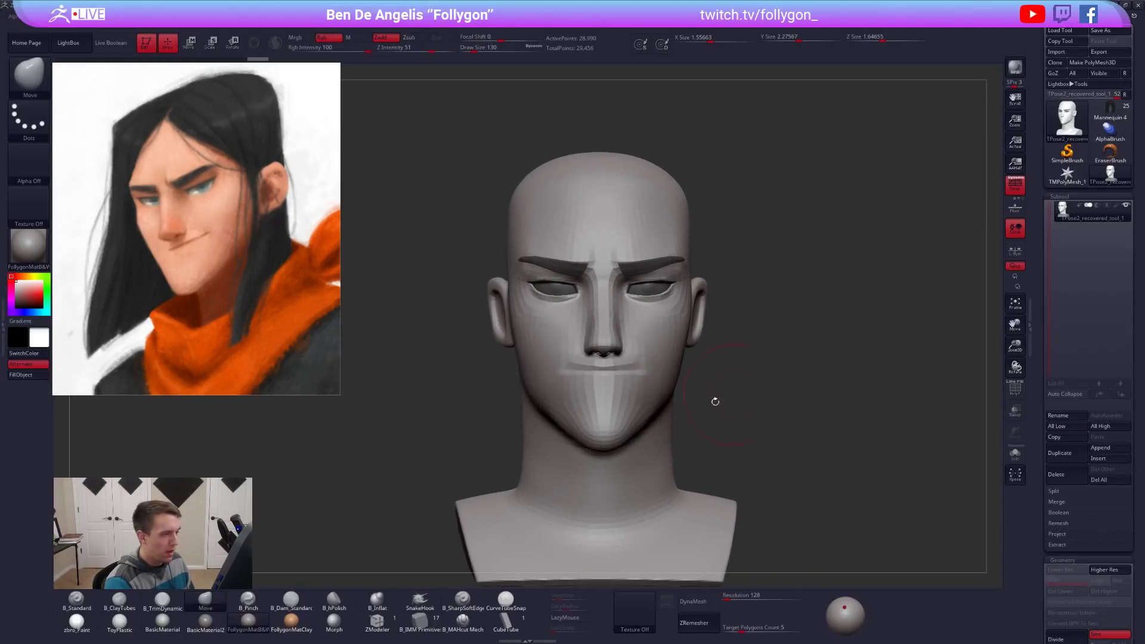
pyautogui.keyDown('alt'); pyautogui.moveTo(633, 303); pyautogui.dragTo(657, 324); pyautogui.keyUp('alt')
pyautogui.moveTo(756, 279)
pyautogui.keyDown('alt'); pyautogui.mouseDown()
pyautogui.moveTo(746, 263)
pyautogui.moveTo(666, 262)
pyautogui.mouseUp(); pyautogui.keyUp('alt')
pyautogui.click(1013, 186)
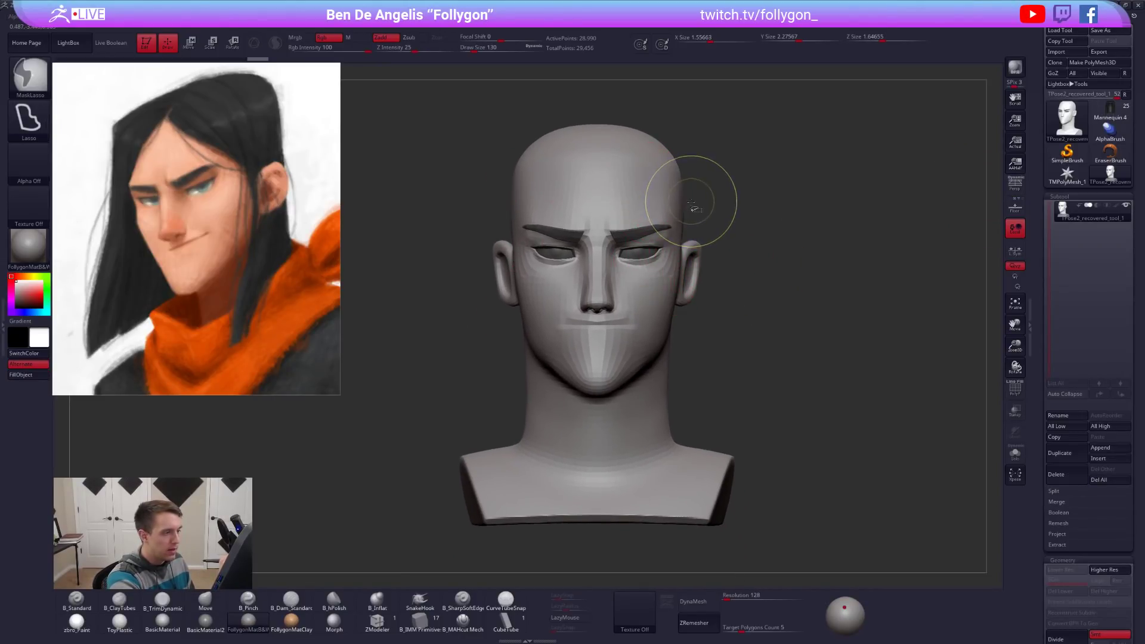
# Hide the brows and eyeballs and lasso-mask the front of the head, leaving its sides unmasked.
pyautogui.keyDown('ctrl'); pyautogui.keyDown('shift'); pyautogui.click(711, 188); pyautogui.keyUp('shift'); pyautogui.keyUp('ctrl')
pyautogui.keyDown('ctrl'); pyautogui.keyDown('shift'); pyautogui.click(664, 209); pyautogui.keyUp('shift'); pyautogui.keyUp('ctrl')
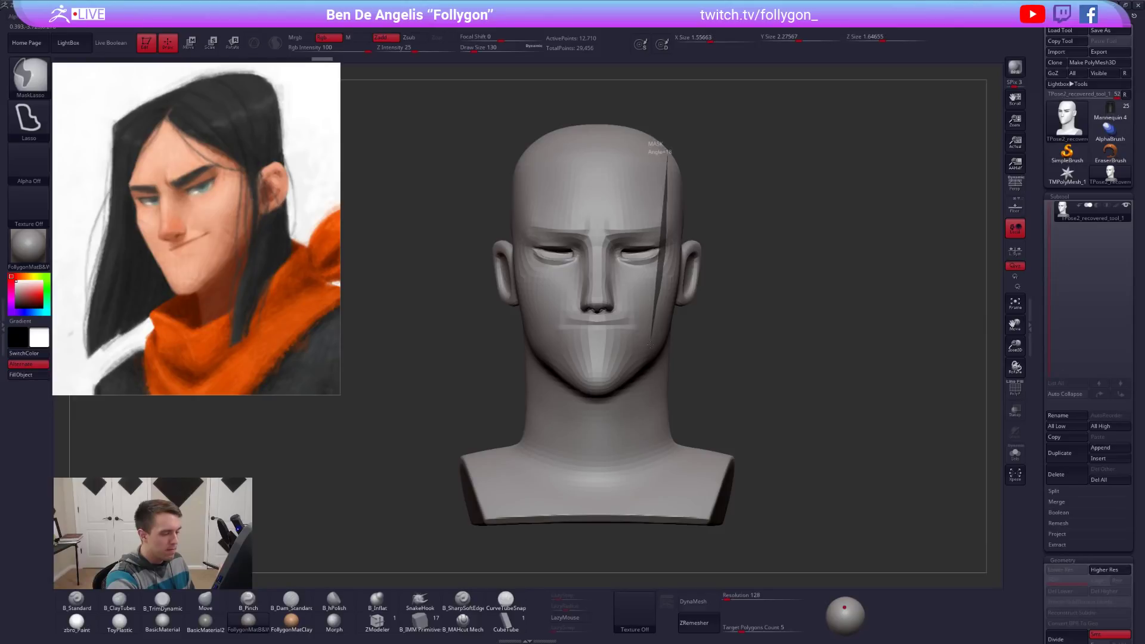
pyautogui.moveTo(648, 351)
pyautogui.keyDown('ctrl'); pyautogui.mouseDown()
pyautogui.moveTo(691, 596)
pyautogui.moveTo(864, 155)
pyautogui.moveTo(670, 167)
pyautogui.moveTo(646, 107)
pyautogui.mouseUp(); pyautogui.keyUp('ctrl')
pyautogui.moveTo(711, 277)
pyautogui.mouseDown()
pyautogui.moveTo(728, 320)
pyautogui.moveTo(688, 347)
pyautogui.moveTo(728, 325)
pyautogui.moveTo(672, 378)
pyautogui.moveTo(638, 391)
pyautogui.moveTo(713, 416)
pyautogui.moveTo(662, 381)
pyautogui.moveTo(664, 370)
pyautogui.mouseUp()
pyautogui.keyDown('ctrl'); pyautogui.click(695, 328); pyautogui.keyUp('ctrl')
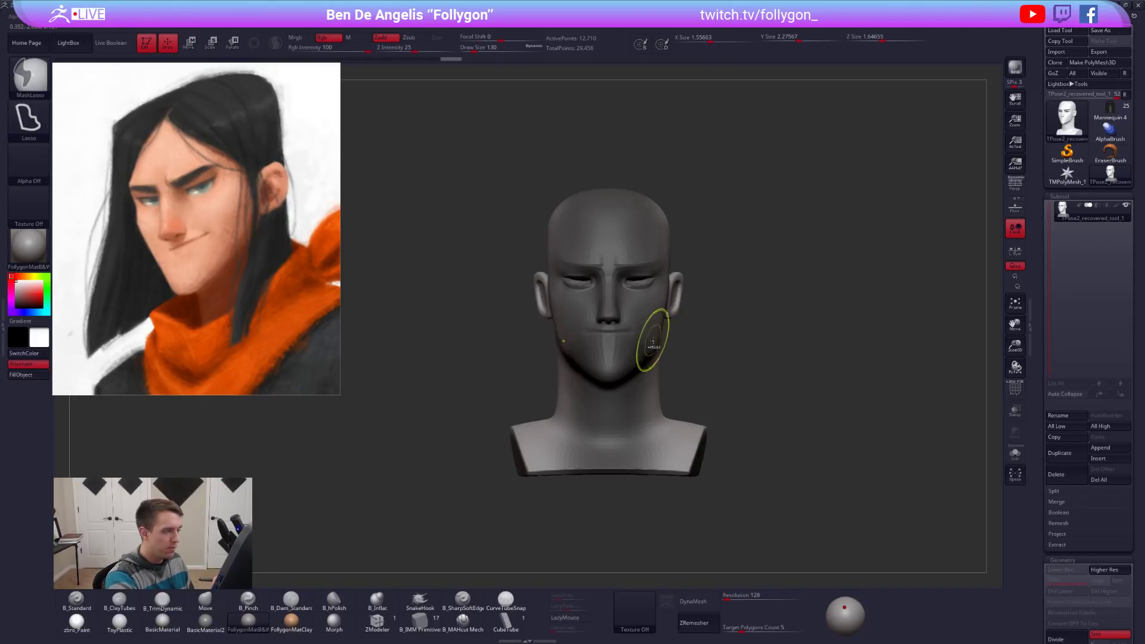
# Show the hidden parts again, extend the mask over the brows and eyeballs, and hide the hair.
pyautogui.keyDown('ctrl'); pyautogui.keyDown('shift'); pyautogui.click(683, 343); pyautogui.keyUp('shift'); pyautogui.keyUp('ctrl')
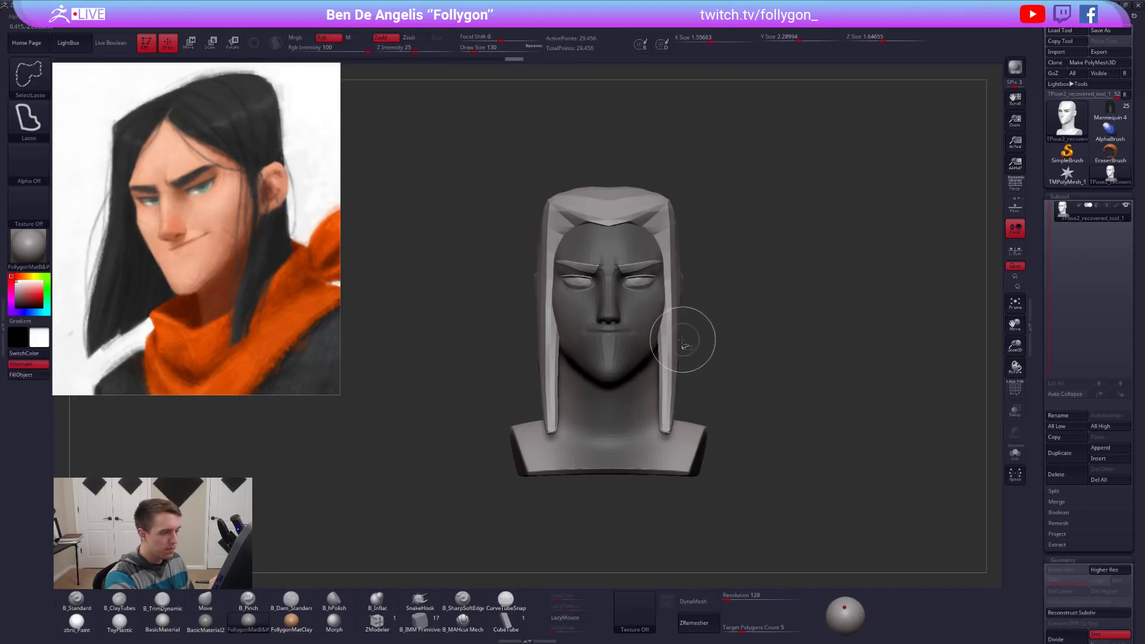
pyautogui.hotkey('ctrl', 'z')
pyautogui.keyDown('ctrl'); pyautogui.click(699, 343); pyautogui.keyUp('ctrl')
pyautogui.keyDown('ctrl'); pyautogui.keyDown('shift'); pyautogui.click(697, 343); pyautogui.keyUp('shift'); pyautogui.keyUp('ctrl')
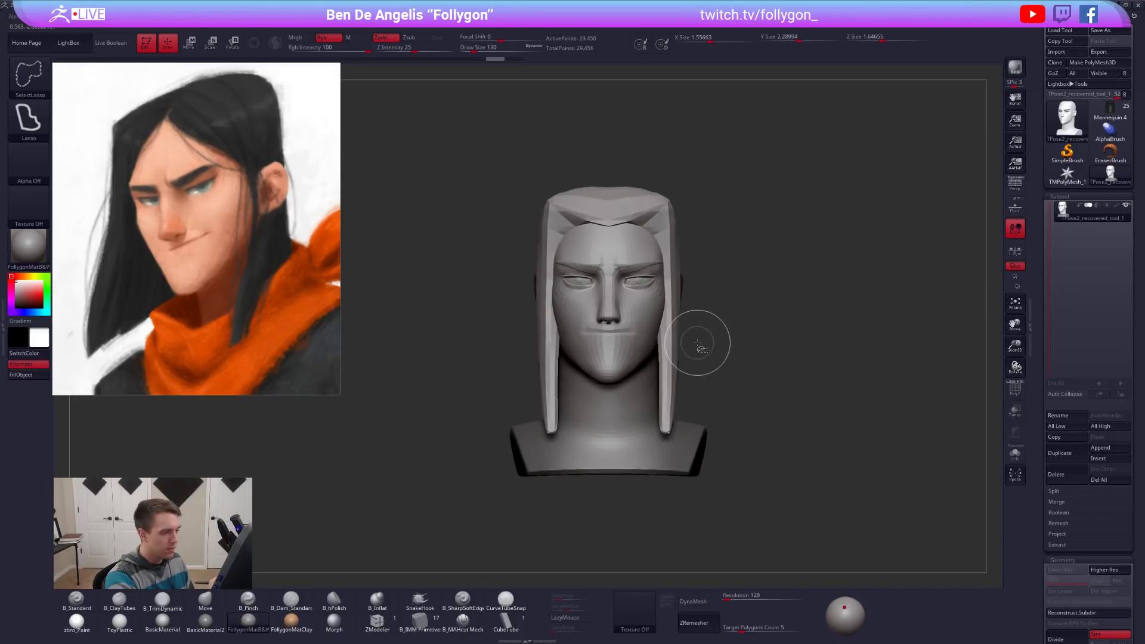
pyautogui.keyDown('ctrl'); pyautogui.keyDown('shift'); pyautogui.click(675, 294); pyautogui.keyUp('shift'); pyautogui.keyUp('ctrl')
pyautogui.keyDown('ctrl'); pyautogui.keyDown('shift'); pyautogui.moveTo(708, 314); pyautogui.dragTo(691, 334); pyautogui.keyUp('shift'); pyautogui.keyUp('ctrl')
pyautogui.keyDown('ctrl'); pyautogui.click(716, 335); pyautogui.keyUp('ctrl')
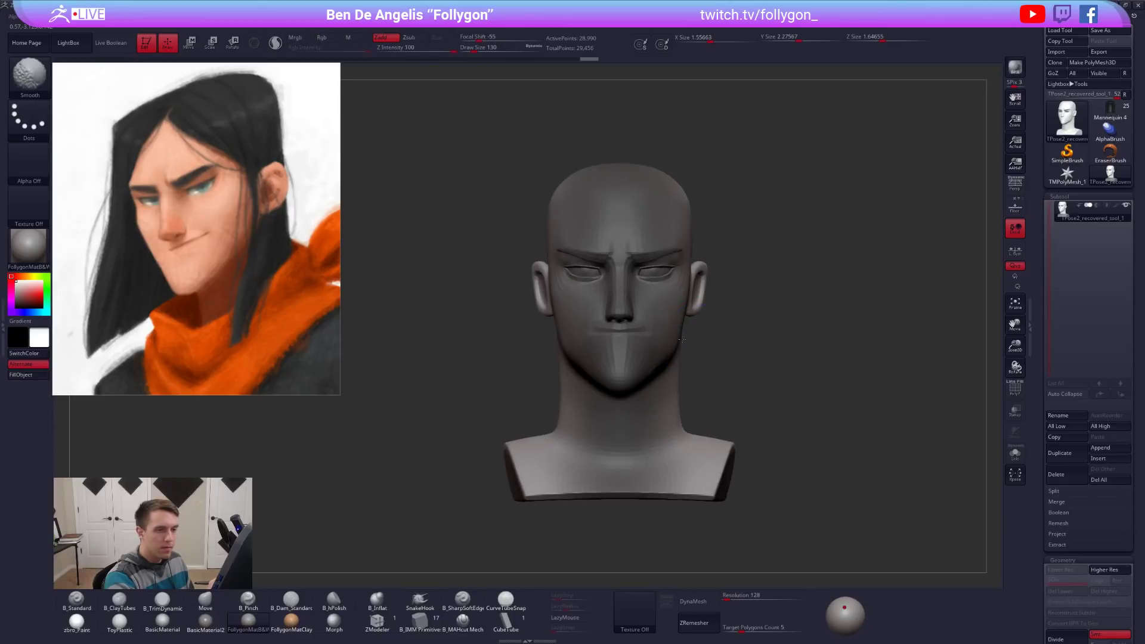
# Turn on perspective and narrow the head slightly by moving its unmasked sides inward with Transpose.
pyautogui.press('p')
pyautogui.press('w')
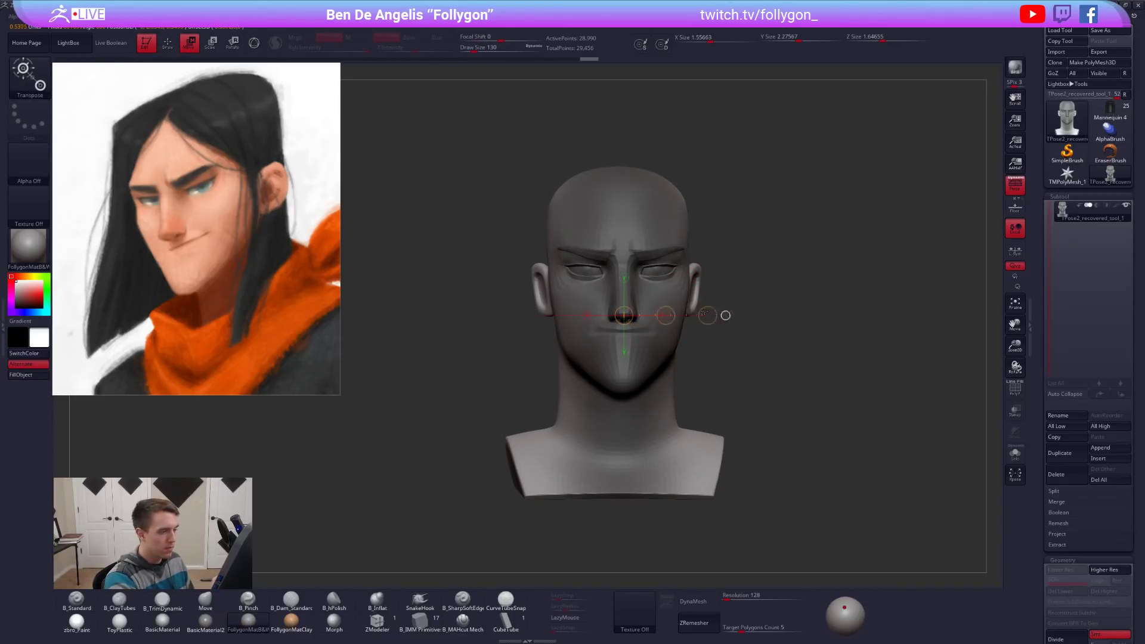
pyautogui.moveTo(743, 336); pyautogui.dragTo(680, 329)
pyautogui.keyDown('alt'); pyautogui.moveTo(674, 339); pyautogui.dragTo(649, 370, button='right'); pyautogui.keyUp('alt')
pyautogui.hotkey('ctrl', 'z')
pyautogui.moveTo(669, 345); pyautogui.dragTo(666, 345)
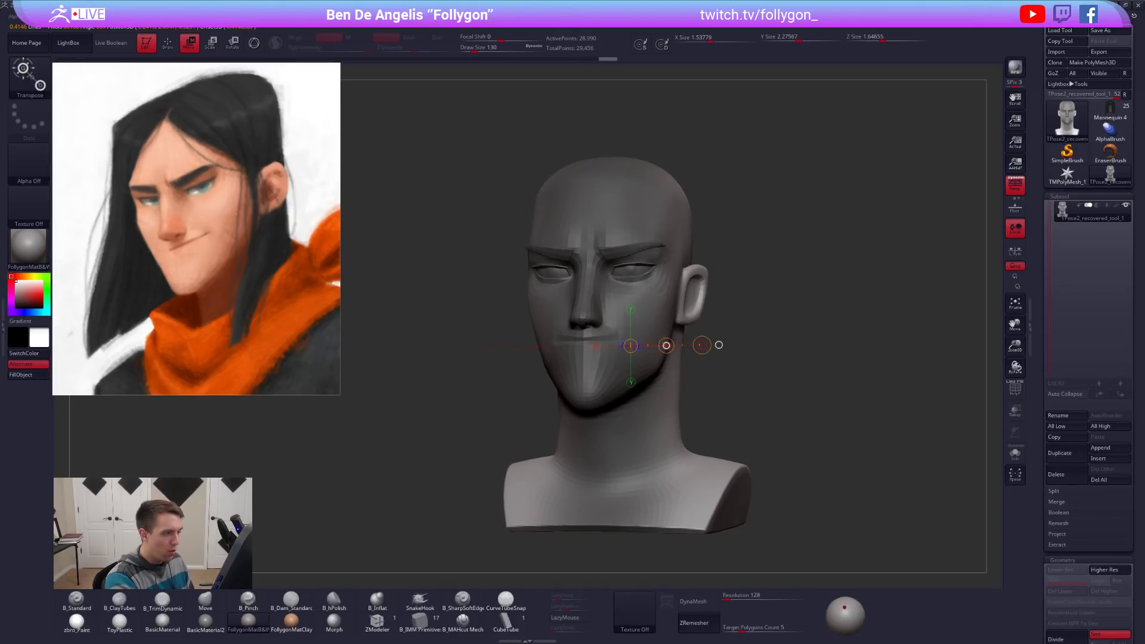
# Compare the original and narrowed head shapes through the undo history, and return to the slighter narrowing.
pyautogui.moveTo(738, 432)
pyautogui.mouseDown()
pyautogui.moveTo(854, 493)
pyautogui.moveTo(826, 485)
pyautogui.moveTo(810, 525)
pyautogui.mouseUp()
pyautogui.hotkey('ctrl', 'z')
pyautogui.hotkey('ctrl', 'shift', 'z')
pyautogui.hotkey('ctrl', 'z')
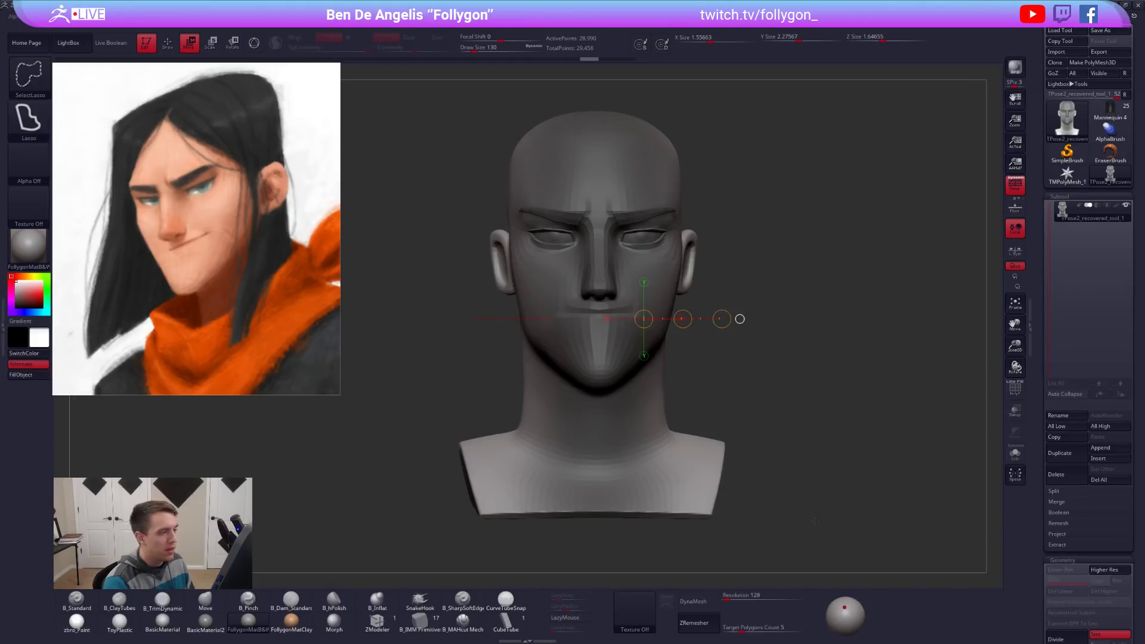
pyautogui.moveTo(672, 344); pyautogui.dragTo(641, 345)
pyautogui.hotkey('ctrl', 'shift', 'z')
pyautogui.hotkey('ctrl', 'shift', 'z')
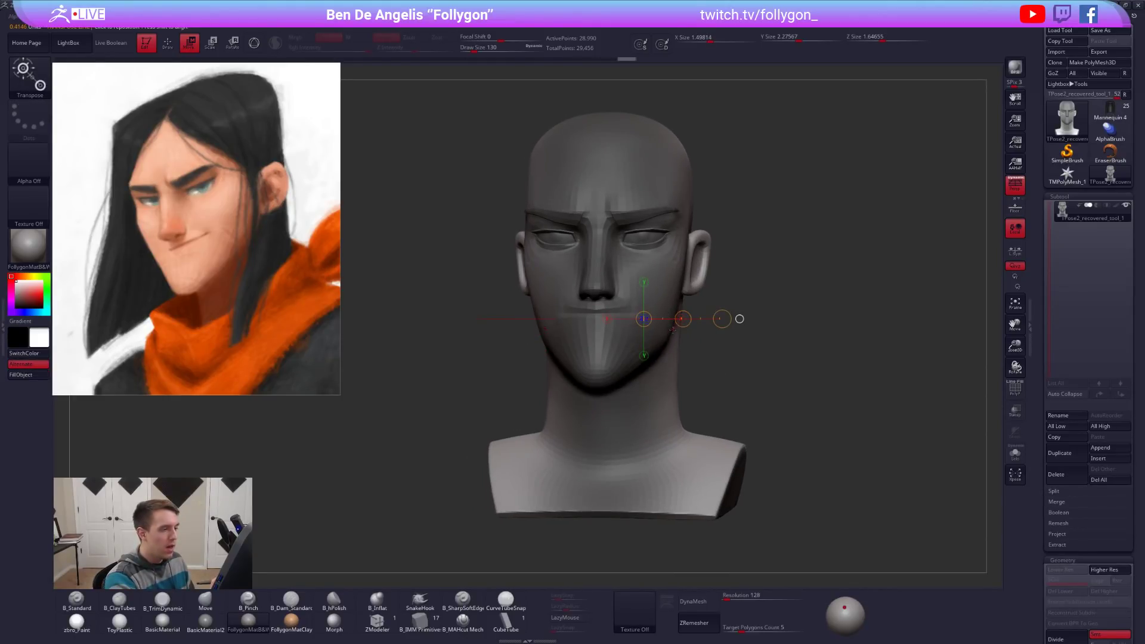
pyautogui.moveTo(677, 332); pyautogui.dragTo(688, 332, button='right')
pyautogui.hotkey('ctrl', 'z')
# Return to the Move brush at a draw size of 104 and clear the mask from the head.
pyautogui.moveTo(673, 262); pyautogui.dragTo(666, 302, button='right')
pyautogui.press('q')
pyautogui.press('space')
pyautogui.moveTo(681, 279); pyautogui.dragTo(676, 279)
pyautogui.moveTo(676, 280); pyautogui.dragTo(821, 223, button='right')
pyautogui.keyDown('ctrl'); pyautogui.moveTo(778, 226); pyautogui.dragTo(793, 214); pyautogui.keyUp('ctrl')
pyautogui.keyDown('alt'); pyautogui.moveTo(685, 230); pyautogui.dragTo(692, 241, button='right'); pyautogui.keyUp('alt')
pyautogui.keyDown('ctrl'); pyautogui.moveTo(693, 241); pyautogui.dragTo(682, 290, button='right'); pyautogui.keyUp('ctrl')
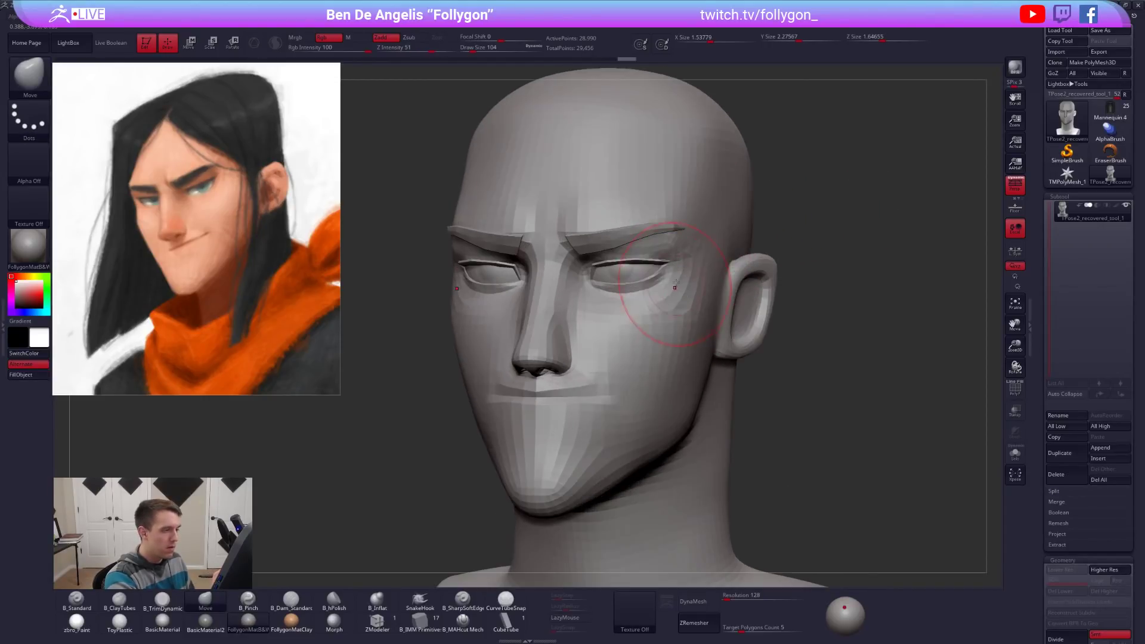
# Reduce the Move brush draw size to 29 and nudge the outer corners of the eyes.
pyautogui.press('space')
pyautogui.moveTo(683, 280); pyautogui.dragTo(674, 280)
pyautogui.moveTo(677, 278); pyautogui.dragTo(626, 300, button='right')
pyautogui.moveTo(654, 263); pyautogui.dragTo(650, 259)
pyautogui.moveTo(647, 263)
pyautogui.mouseDown(button='right')
pyautogui.moveTo(718, 268)
pyautogui.moveTo(714, 236)
pyautogui.mouseUp(button='right')
pyautogui.keyDown('alt'); pyautogui.moveTo(673, 346); pyautogui.dragTo(648, 332, button='right'); pyautogui.keyUp('alt')
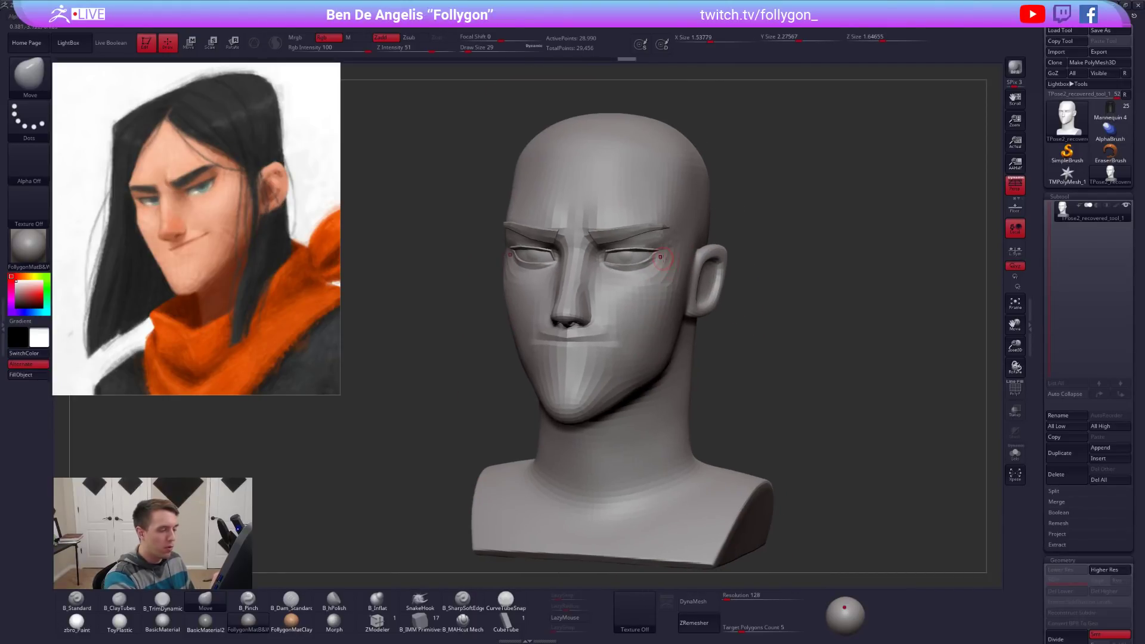
pyautogui.moveTo(630, 298); pyautogui.dragTo(607, 321, button='right')
pyautogui.moveTo(641, 267); pyautogui.dragTo(696, 368, button='right')
# Show the hair again and transfer the TPose mesh changes back to the original subtools.
pyautogui.moveTo(847, 457)
pyautogui.mouseDown()
pyautogui.moveTo(796, 462)
pyautogui.moveTo(834, 363)
pyautogui.mouseUp()
pyautogui.keyDown('ctrl'); pyautogui.keyDown('shift'); pyautogui.click(834, 363); pyautogui.keyUp('shift'); pyautogui.keyUp('ctrl')
pyautogui.moveTo(683, 330); pyautogui.dragTo(717, 337, button='right')
pyautogui.press('w')
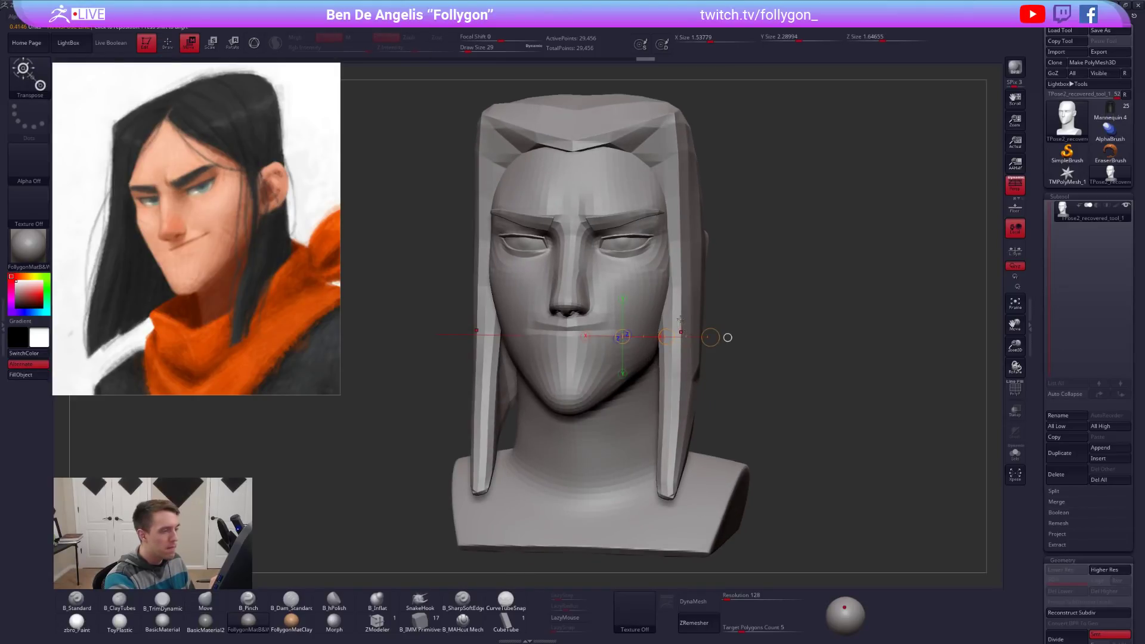
pyautogui.keyDown('ctrl'); pyautogui.moveTo(680, 321); pyautogui.dragTo(685, 312); pyautogui.keyUp('ctrl')
pyautogui.keyDown('ctrl'); pyautogui.moveTo(684, 312); pyautogui.dragTo(685, 269, button='right'); pyautogui.keyUp('ctrl')
pyautogui.press('q')
pyautogui.keyDown('ctrl'); pyautogui.moveTo(757, 363); pyautogui.dragTo(787, 382); pyautogui.keyUp('ctrl')
pyautogui.keyDown('alt'); pyautogui.moveTo(798, 332); pyautogui.dragTo(771, 291, button='right'); pyautogui.keyUp('alt')
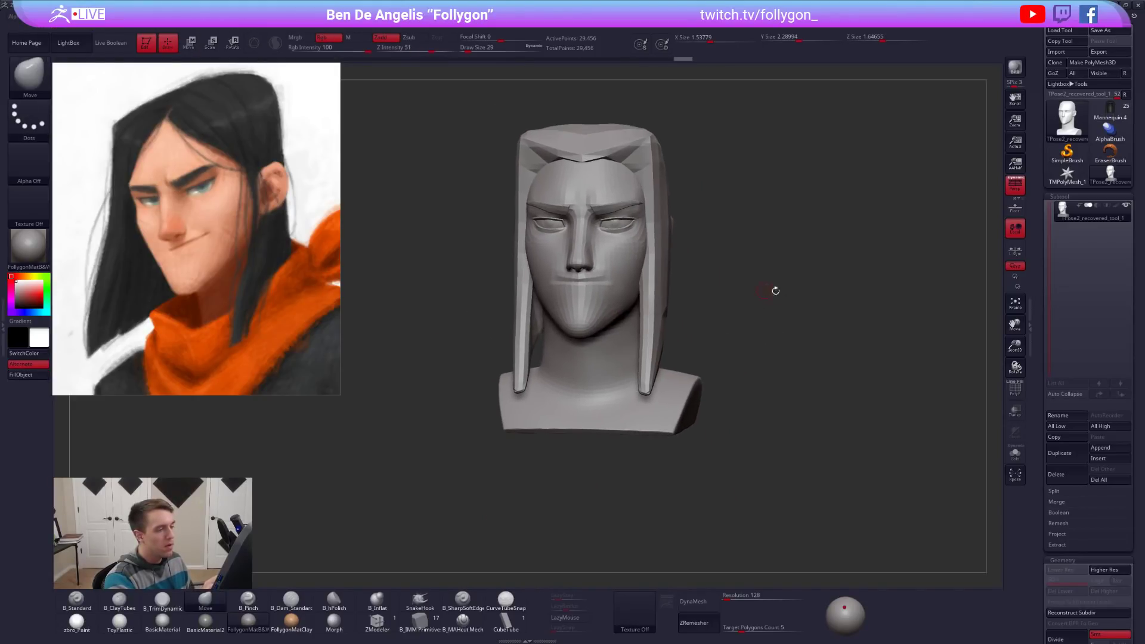
pyautogui.press('space')
pyautogui.click(829, 445)
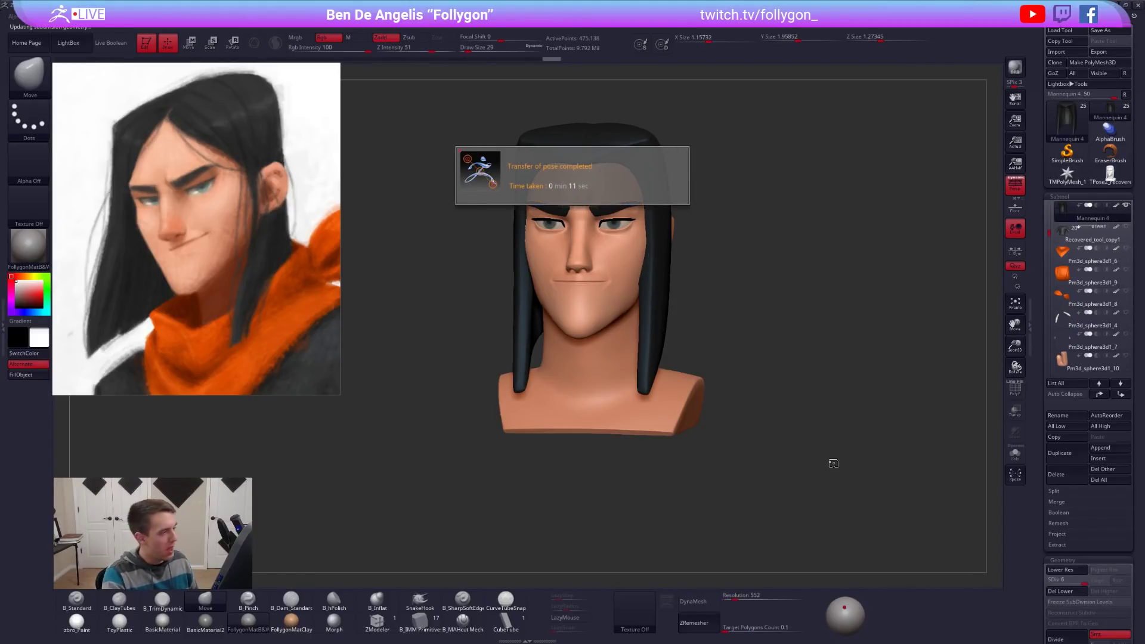
# Delete the combined TPose mesh tool.
pyautogui.click(1110, 174)
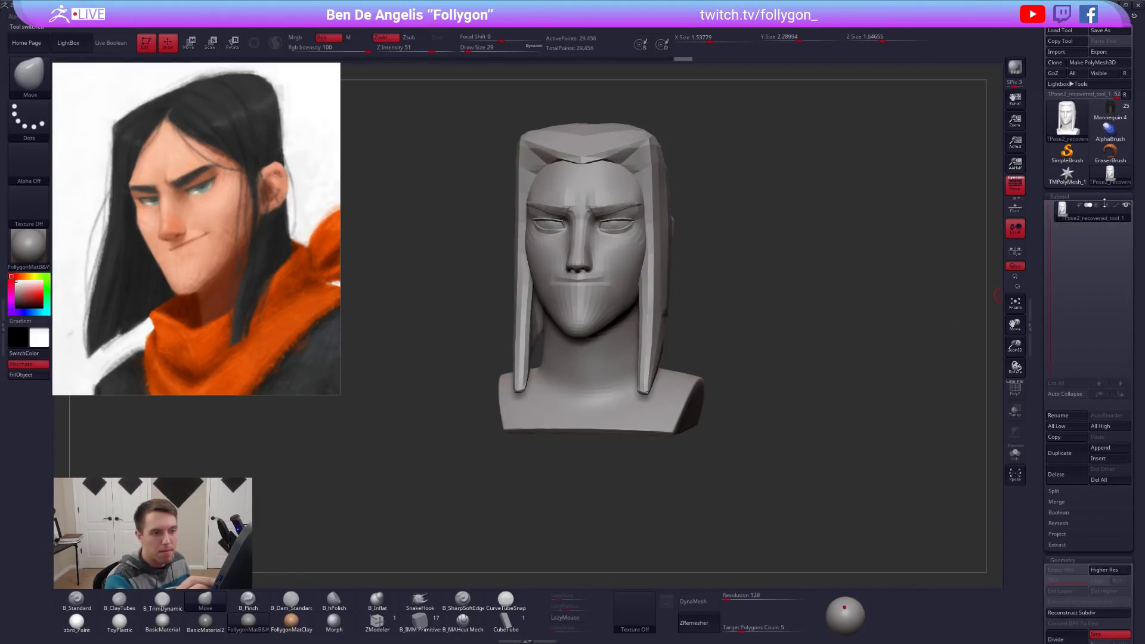
pyautogui.click(1065, 454)
pyautogui.click(984, 496)
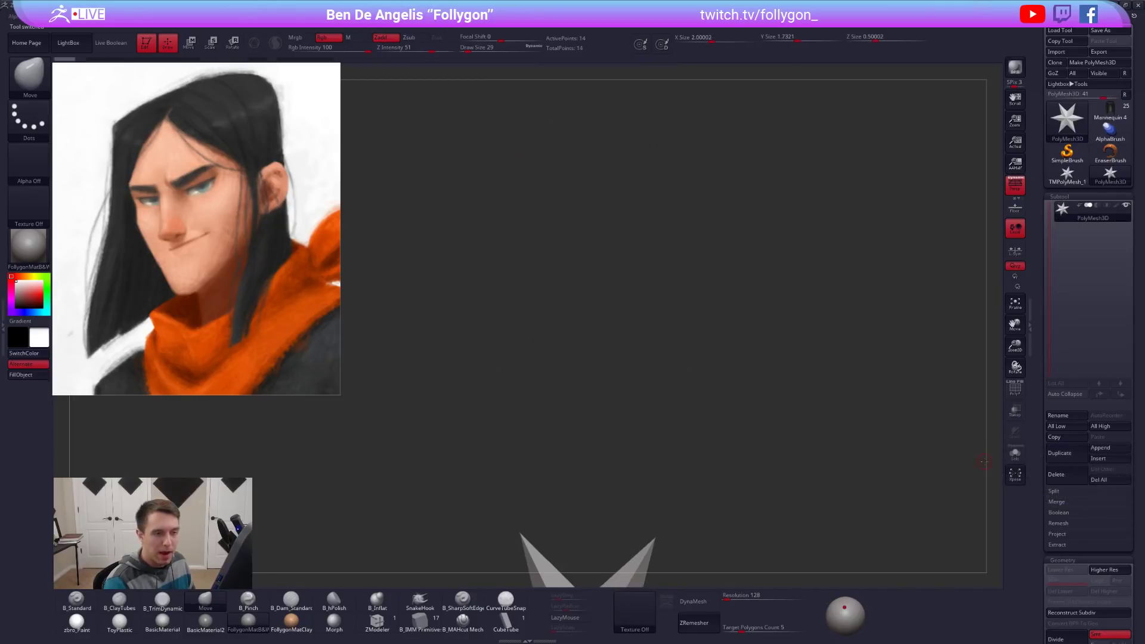
# Return to the Mannequin 4 tool and show all of its subtools from the front.
pyautogui.click(1116, 114)
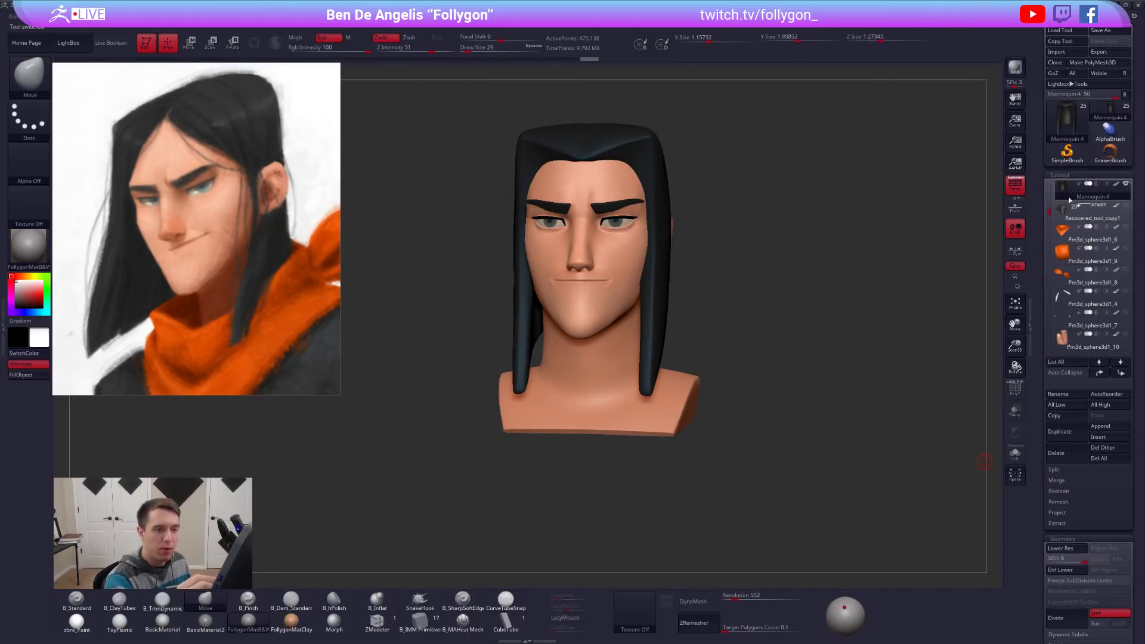
pyautogui.click(1126, 185)
pyautogui.moveTo(728, 277); pyautogui.dragTo(631, 285)
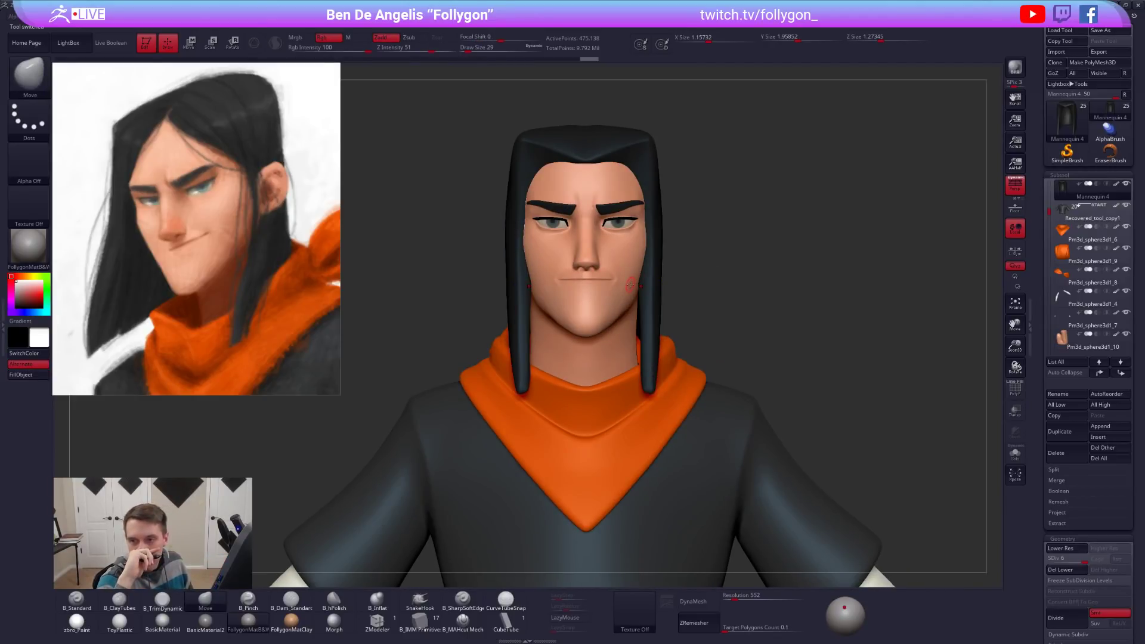
pyautogui.moveTo(706, 304)
pyautogui.mouseDown()
pyautogui.moveTo(691, 331)
pyautogui.moveTo(700, 328)
pyautogui.mouseUp()
# Solo the hair at subdivision level 1 with polyframe shown, and set the Move brush draw size to 96.
pyautogui.press('space')
pyautogui.hotkey('alt', 's')
pyautogui.hotkey('shift', 'd')
pyautogui.hotkey('shift', 'd')
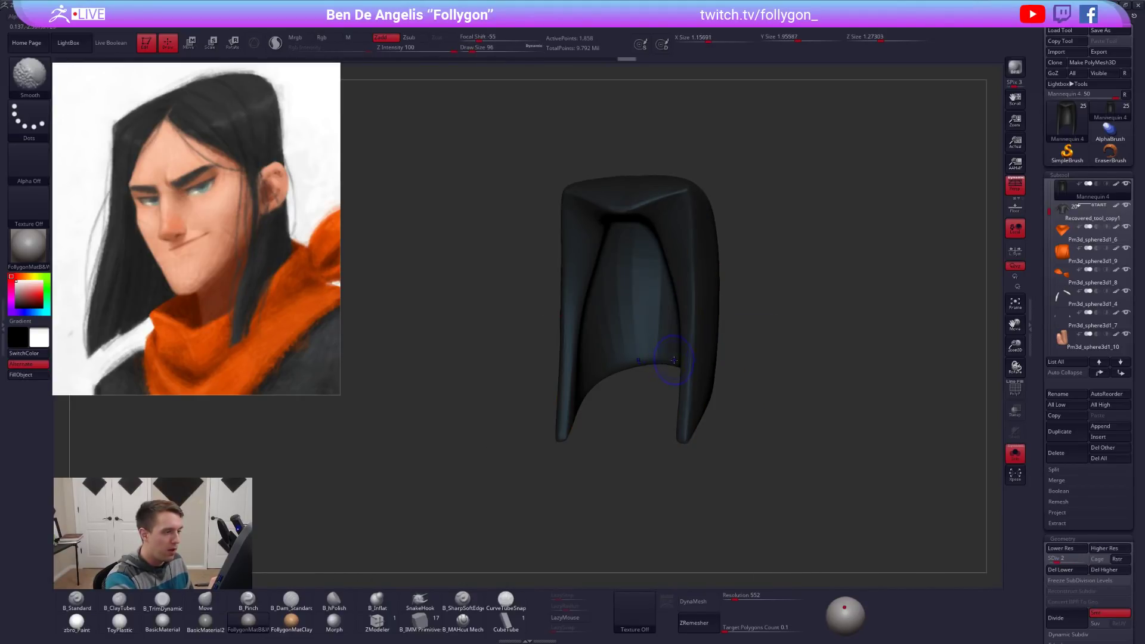
pyautogui.hotkey('shift', 'd')
pyautogui.hotkey('shift', 'f')
pyautogui.press('b')
pyautogui.press('m')
pyautogui.press('v')
pyautogui.press('f')
# Lasso-mask the inner edges of the two long front hair locks.
pyautogui.keyDown('ctrl'); pyautogui.moveTo(687, 432); pyautogui.dragTo(687, 425, button='right'); pyautogui.keyUp('ctrl')
pyautogui.keyDown('alt'); pyautogui.moveTo(687, 424); pyautogui.dragTo(703, 385, button='right'); pyautogui.keyUp('alt')
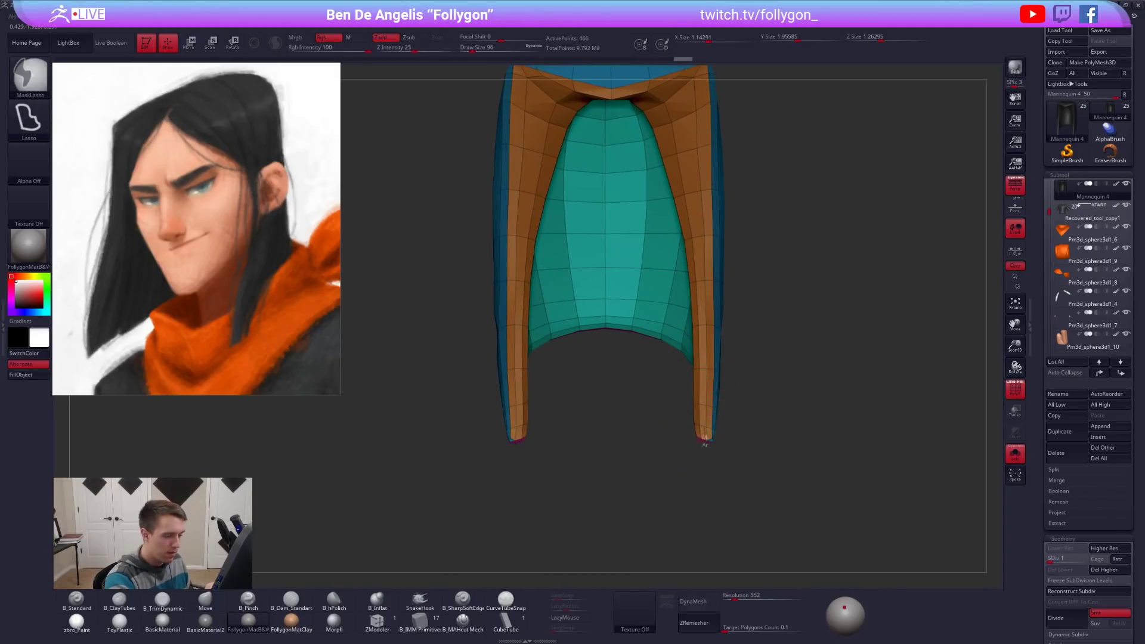
pyautogui.moveTo(696, 162)
pyautogui.keyDown('ctrl'); pyautogui.mouseDown()
pyautogui.moveTo(702, 429)
pyautogui.moveTo(622, 458)
pyautogui.moveTo(668, 510)
pyautogui.mouseUp(); pyautogui.keyUp('ctrl')
pyautogui.moveTo(692, 501)
pyautogui.keyDown('ctrl'); pyautogui.mouseDown(button='right')
pyautogui.moveTo(671, 459)
pyautogui.moveTo(637, 484)
pyautogui.mouseUp(button='right'); pyautogui.keyUp('ctrl')
pyautogui.moveTo(637, 484)
pyautogui.mouseDown(button='right')
pyautogui.moveTo(639, 411)
pyautogui.moveTo(675, 339)
pyautogui.moveTo(709, 371)
pyautogui.moveTo(692, 412)
pyautogui.moveTo(703, 389)
pyautogui.moveTo(710, 401)
pyautogui.mouseUp(button='right')
pyautogui.moveTo(735, 369)
pyautogui.keyDown('ctrl'); pyautogui.mouseDown()
pyautogui.moveTo(623, 417)
pyautogui.moveTo(716, 501)
pyautogui.mouseUp(); pyautogui.keyUp('ctrl')
pyautogui.moveTo(727, 376); pyautogui.dragTo(736, 412, button='right')
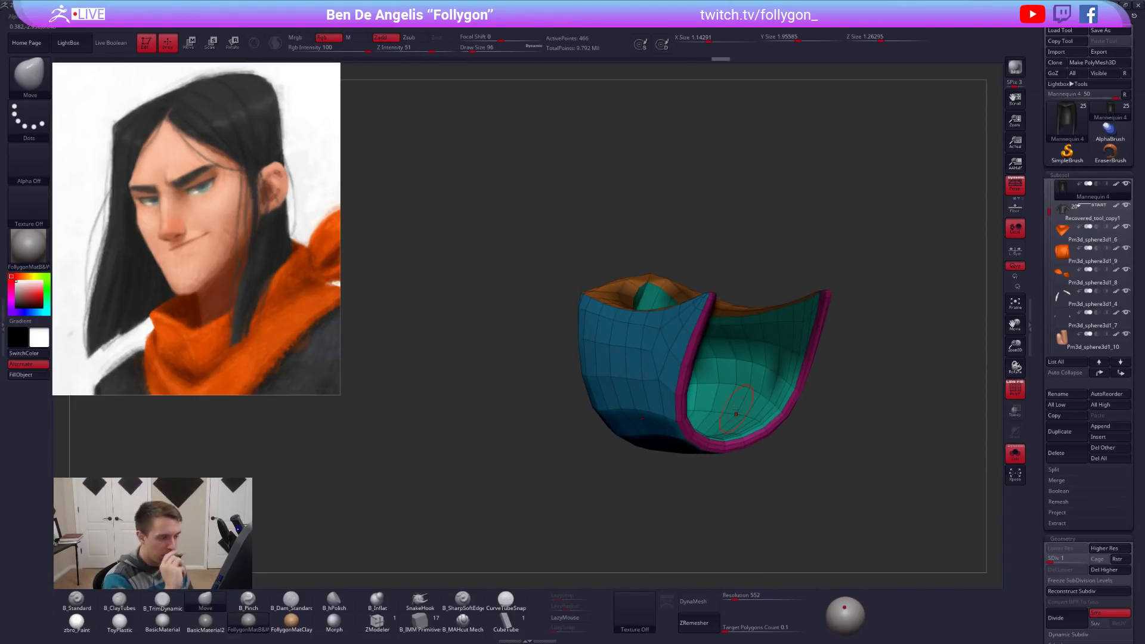
pyautogui.moveTo(844, 473)
pyautogui.keyDown('shift'); pyautogui.mouseDown(button='right')
pyautogui.moveTo(769, 486)
pyautogui.moveTo(714, 514)
pyautogui.moveTo(709, 415)
pyautogui.moveTo(632, 357)
pyautogui.moveTo(829, 553)
pyautogui.mouseUp(button='right'); pyautogui.keyUp('shift')
pyautogui.moveTo(829, 553)
pyautogui.keyDown('alt'); pyautogui.mouseDown(button='right')
pyautogui.moveTo(799, 477)
pyautogui.moveTo(690, 406)
pyautogui.mouseUp(button='right'); pyautogui.keyUp('alt')
pyautogui.hotkey('shift', 'f')
pyautogui.hotkey('shift', 'f')
pyautogui.keyDown('alt'); pyautogui.moveTo(691, 406); pyautogui.dragTo(676, 372, button='right'); pyautogui.keyUp('alt')
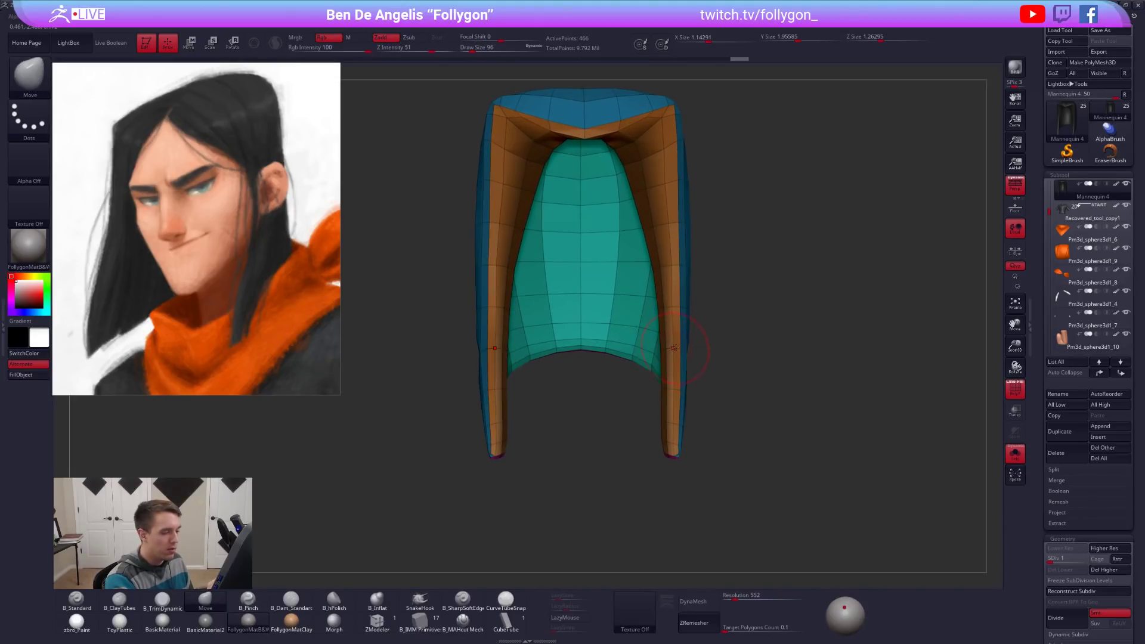
# Invert the mask and move the front locks' inner edges outward to thin them, leaving the polyframe and solo display.
pyautogui.keyDown('ctrl'); pyautogui.click(719, 349); pyautogui.keyUp('ctrl')
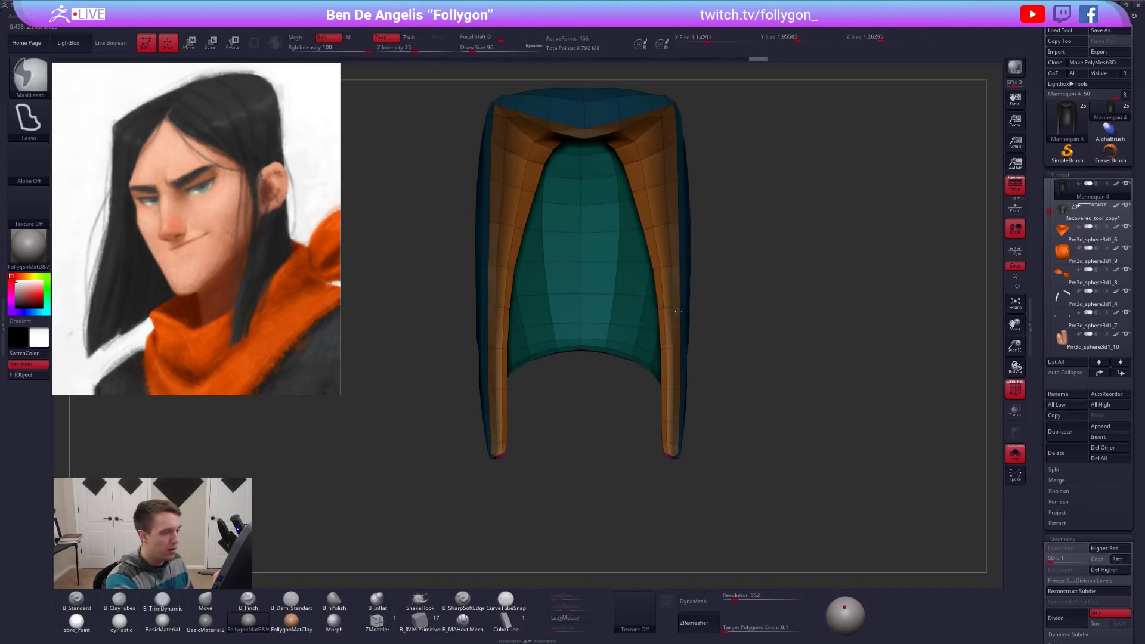
pyautogui.press('w')
pyautogui.moveTo(672, 365); pyautogui.dragTo(716, 364)
pyautogui.keyDown('ctrl'); pyautogui.click(727, 358); pyautogui.keyUp('ctrl')
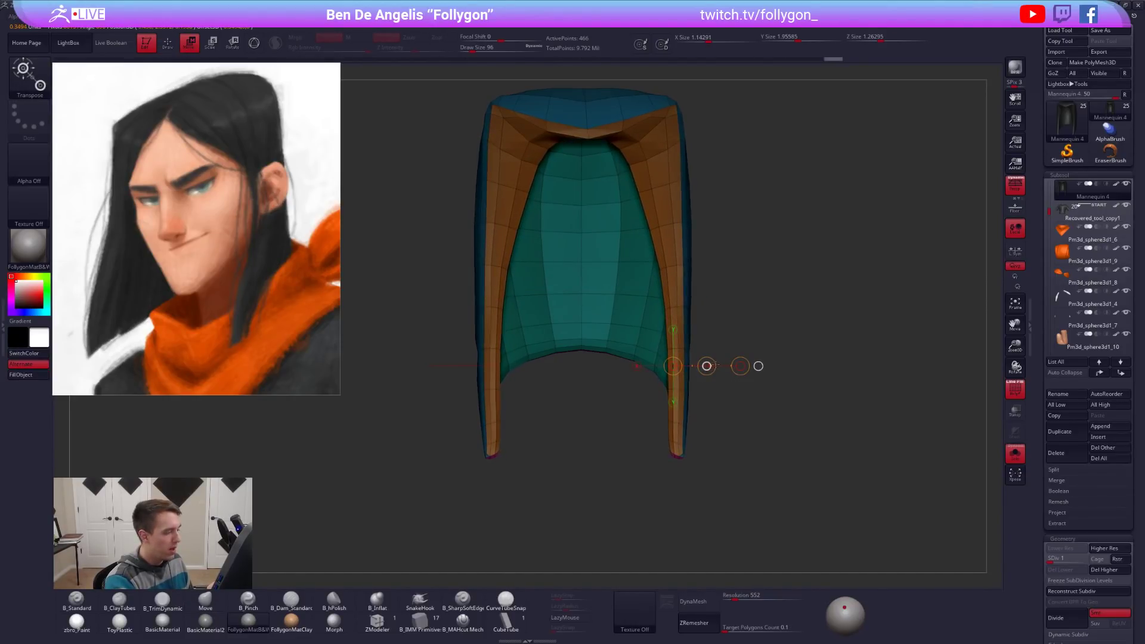
pyautogui.moveTo(770, 405)
pyautogui.keyDown('ctrl'); pyautogui.mouseDown(button='right')
pyautogui.moveTo(805, 440)
pyautogui.moveTo(747, 264)
pyautogui.mouseUp(button='right'); pyautogui.keyUp('ctrl')
pyautogui.press('q')
pyautogui.hotkey('shift', 'f')
pyautogui.press('w')
pyautogui.hotkey('alt', 's')
pyautogui.press('q')
# Inspect the green leg warmers in solo at low and high subdivision levels, and show the full character again.
pyautogui.keyDown('alt'); pyautogui.moveTo(690, 442); pyautogui.dragTo(699, 192, button='right'); pyautogui.keyUp('alt')
pyautogui.keyDown('alt'); pyautogui.click(664, 467); pyautogui.keyUp('alt')
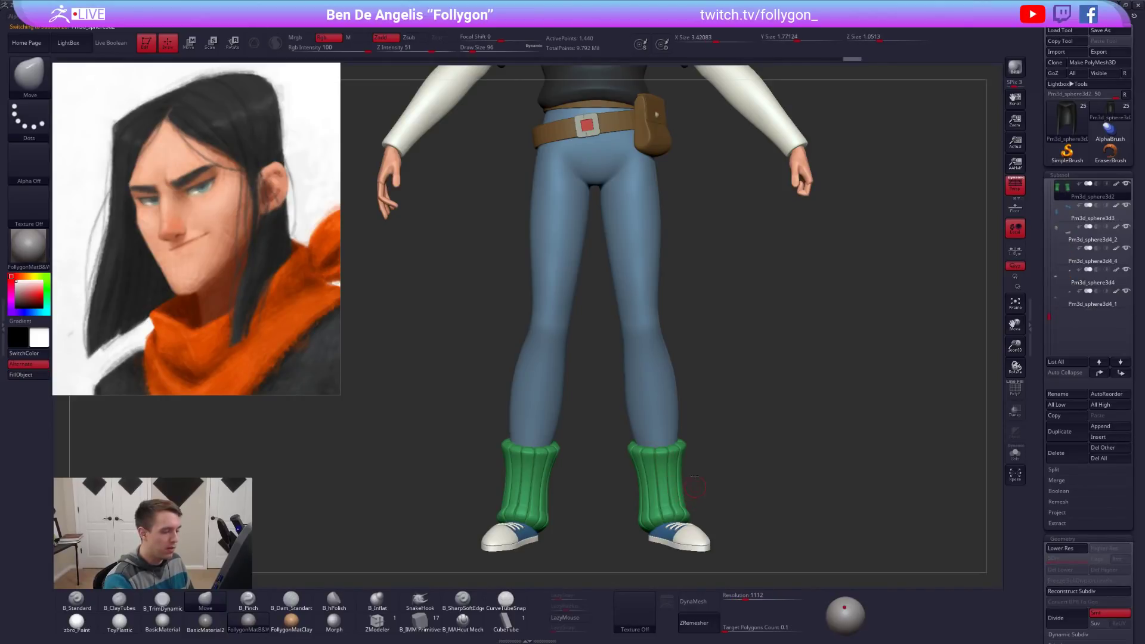
pyautogui.keyDown('alt'); pyautogui.moveTo(756, 581); pyautogui.dragTo(753, 505, button='right'); pyautogui.keyUp('alt')
pyautogui.hotkey('shift', 'd')
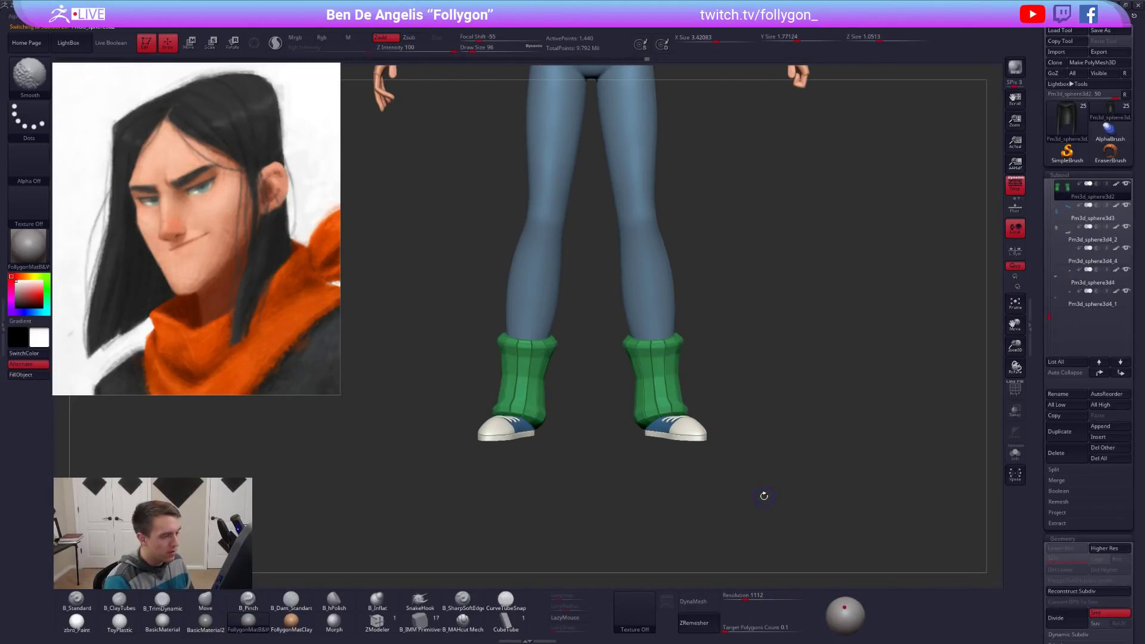
pyautogui.hotkey('ctrl', 'shift', 's')
pyautogui.hotkey('shift', 'f')
pyautogui.press('f')
pyautogui.keyDown('ctrl'); pyautogui.moveTo(703, 470); pyautogui.dragTo(840, 437, button='right'); pyautogui.keyUp('ctrl')
pyautogui.keyDown('alt'); pyautogui.moveTo(621, 437); pyautogui.dragTo(708, 440, button='right'); pyautogui.keyUp('alt')
pyautogui.moveTo(589, 418); pyautogui.dragTo(708, 438, button='right')
pyautogui.hotkey('shift', 'f')
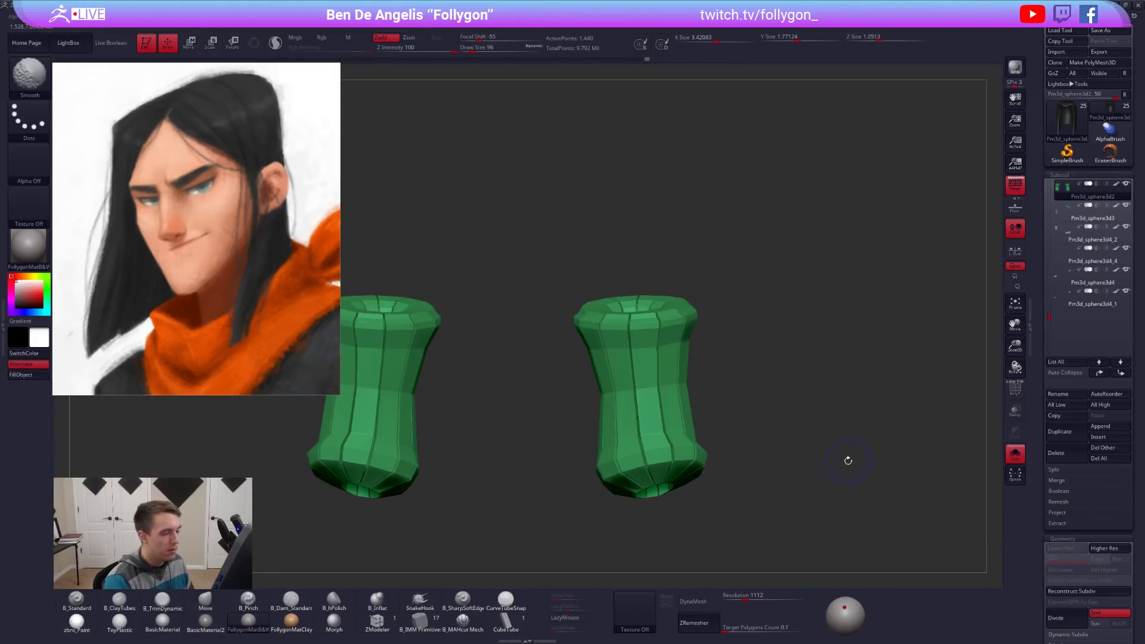
pyautogui.press('d')
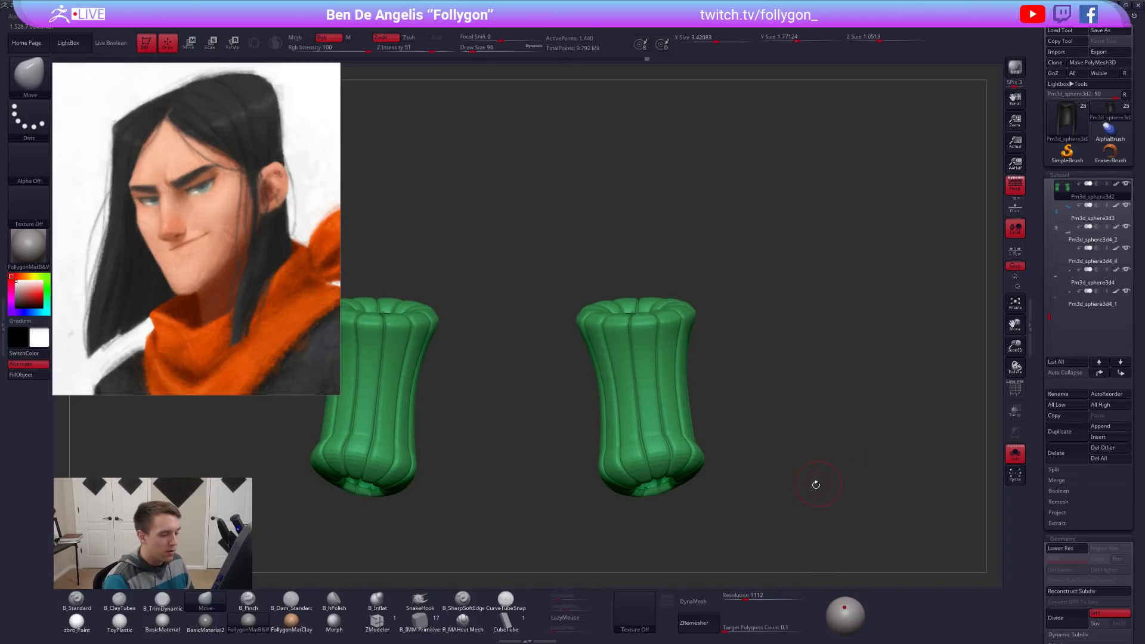
pyautogui.keyDown('alt'); pyautogui.moveTo(748, 486); pyautogui.dragTo(712, 373, button='right'); pyautogui.keyUp('alt')
pyautogui.hotkey('shift', 's')
# Return to the head, select the hair subtool, and set the Move brush draw size to 215.
pyautogui.keyDown('ctrl'); pyautogui.moveTo(703, 424); pyautogui.dragTo(693, 410, button='right'); pyautogui.keyUp('ctrl')
pyautogui.keyDown('alt'); pyautogui.moveTo(670, 122); pyautogui.dragTo(647, 632, button='right'); pyautogui.keyUp('alt')
pyautogui.keyDown('alt'); pyautogui.moveTo(637, 167); pyautogui.dragTo(658, 358, button='right'); pyautogui.keyUp('alt')
pyautogui.keyDown('alt'); pyautogui.click(627, 273); pyautogui.keyUp('alt')
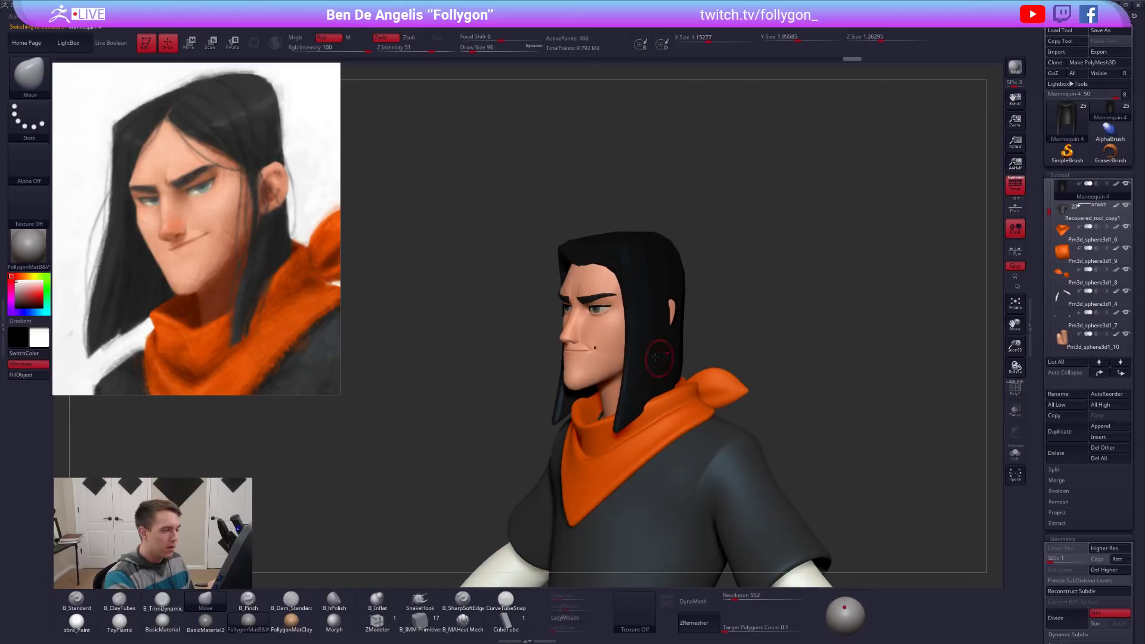
pyautogui.moveTo(645, 341); pyautogui.dragTo(653, 341)
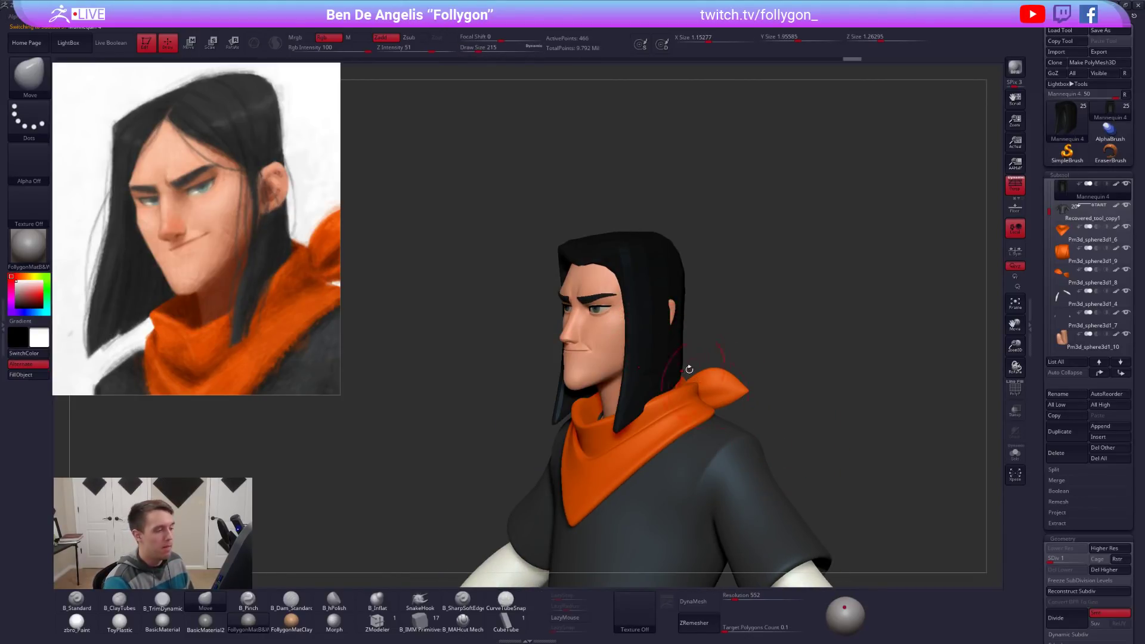
pyautogui.keyDown('ctrl'); pyautogui.moveTo(751, 296); pyautogui.dragTo(748, 334, button='right'); pyautogui.keyUp('ctrl')
pyautogui.moveTo(536, 334); pyautogui.dragTo(618, 338, button='right')
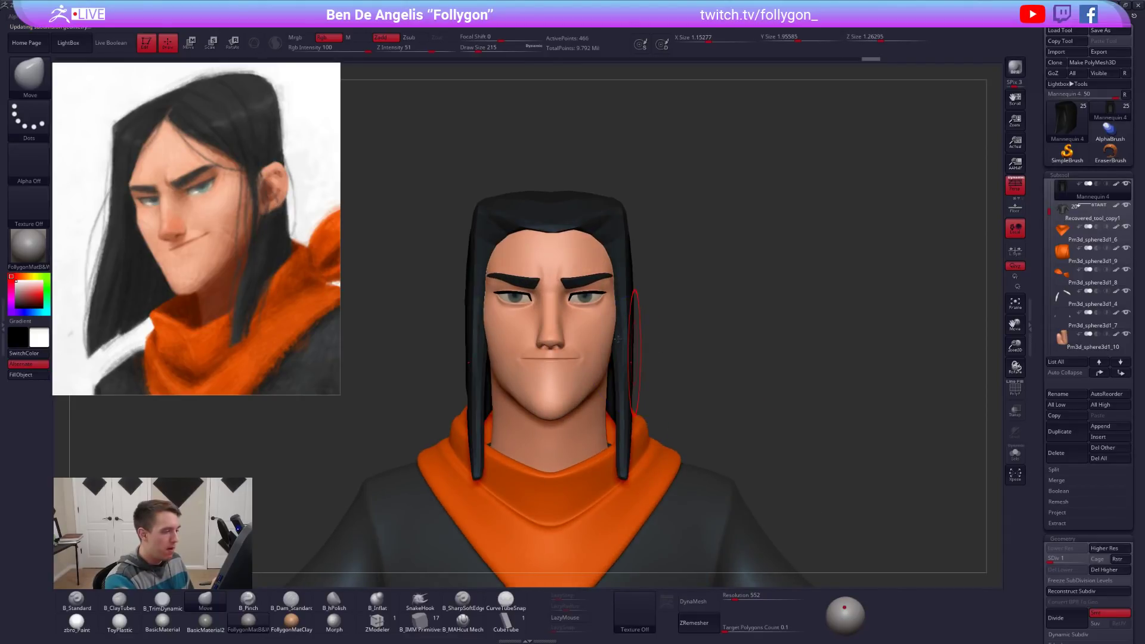
# Raise the hair to subdivision level 2, set the draw size to 192, and solo the hair.
pyautogui.press('d')
pyautogui.press('space')
pyautogui.moveTo(626, 360); pyautogui.dragTo(623, 360)
pyautogui.hotkey('alt', 's')
pyautogui.moveTo(614, 364)
pyautogui.keyDown('alt'); pyautogui.mouseDown(button='right')
pyautogui.moveTo(639, 355)
pyautogui.moveTo(656, 371)
pyautogui.moveTo(689, 370)
pyautogui.mouseUp(button='right'); pyautogui.keyUp('alt')
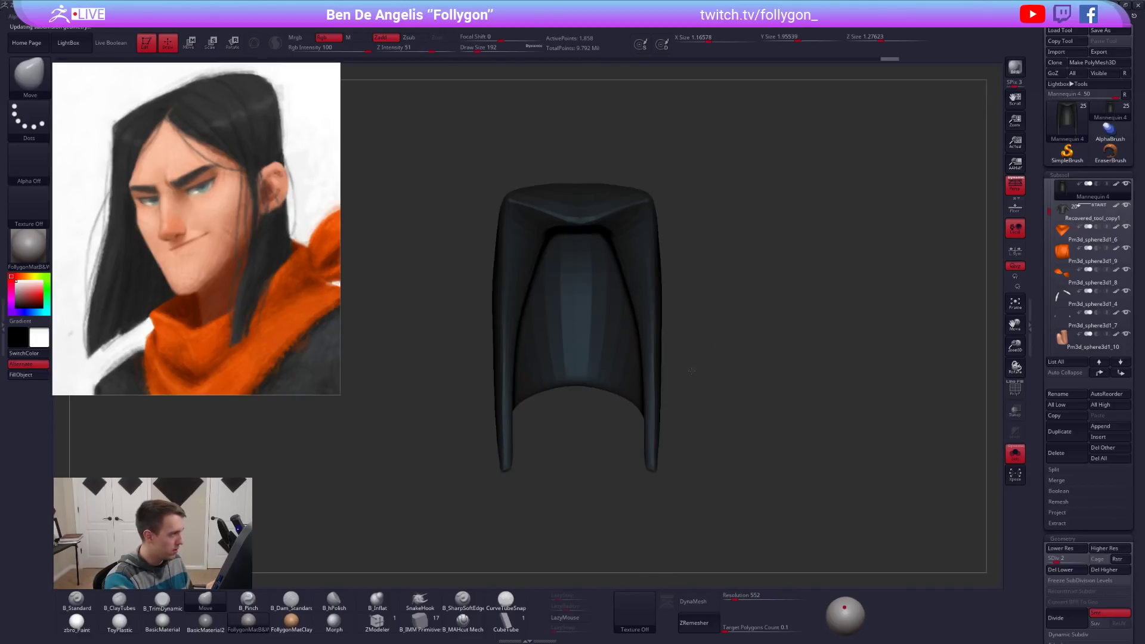
# Set the draw size to 130 and raise the soloed hair to subdivision level 3.
pyautogui.moveTo(667, 316); pyautogui.dragTo(671, 316, button='right')
pyautogui.press('space')
pyautogui.moveTo(671, 316); pyautogui.dragTo(665, 315)
pyautogui.moveTo(664, 314); pyautogui.dragTo(667, 273, button='right')
pyautogui.press('2')
pyautogui.rightClick(624, 251)
pyautogui.press('d')
pyautogui.moveTo(624, 229)
pyautogui.keyDown('ctrl'); pyautogui.mouseDown(button='right')
pyautogui.moveTo(622, 249)
pyautogui.moveTo(633, 238)
pyautogui.mouseUp(button='right'); pyautogui.keyUp('ctrl')
# Switch to the B_TrimDynamic brush at draw size 150 and display the hair's polyframe.
pyautogui.hotkey('shift', 'f')
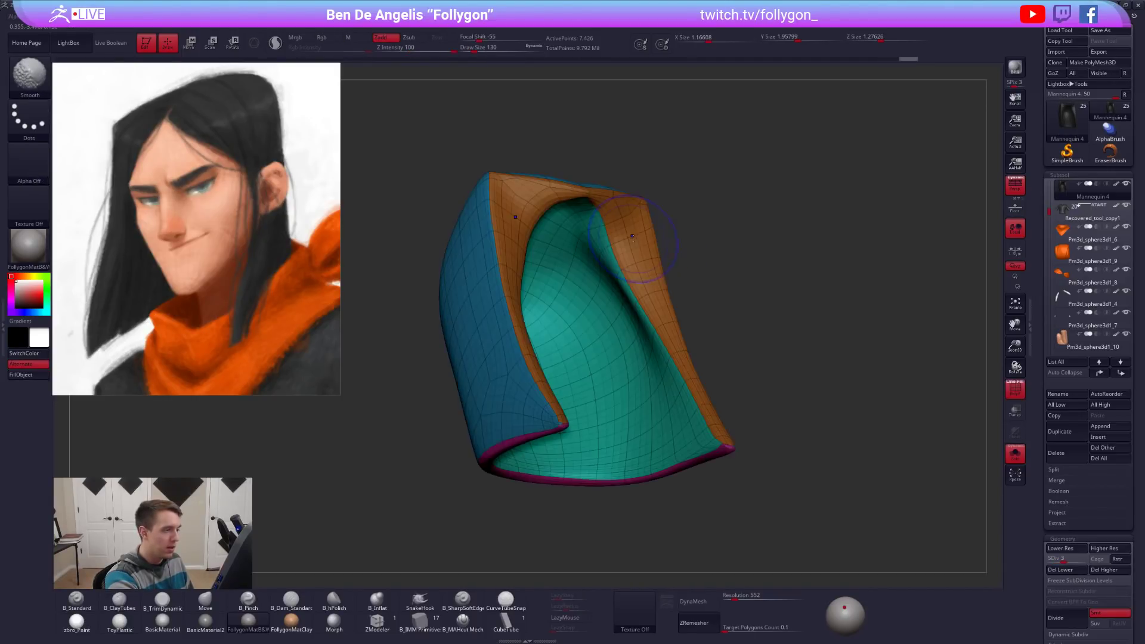
pyautogui.hotkey('shift', 'f')
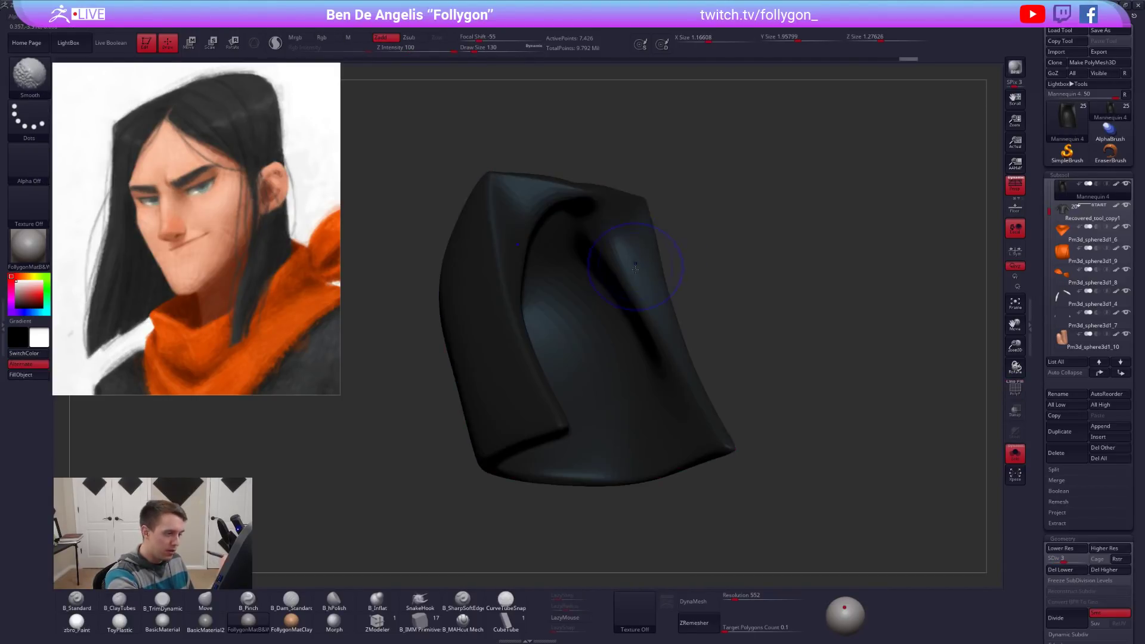
pyautogui.press('t')
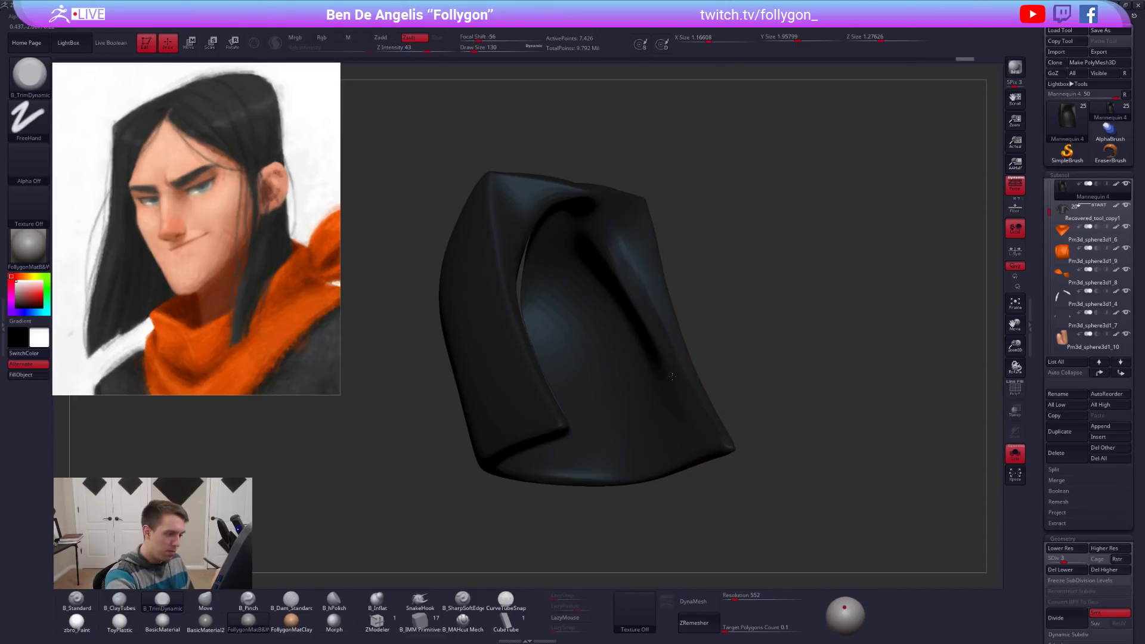
pyautogui.moveTo(677, 392); pyautogui.dragTo(718, 396, button='right')
pyautogui.hotkey('shift', 'f')
pyautogui.moveTo(686, 361)
pyautogui.mouseDown(button='right')
pyautogui.moveTo(725, 377)
pyautogui.moveTo(652, 357)
pyautogui.moveTo(697, 334)
pyautogui.mouseUp(button='right')
pyautogui.press('space')
pyautogui.click(651, 412)
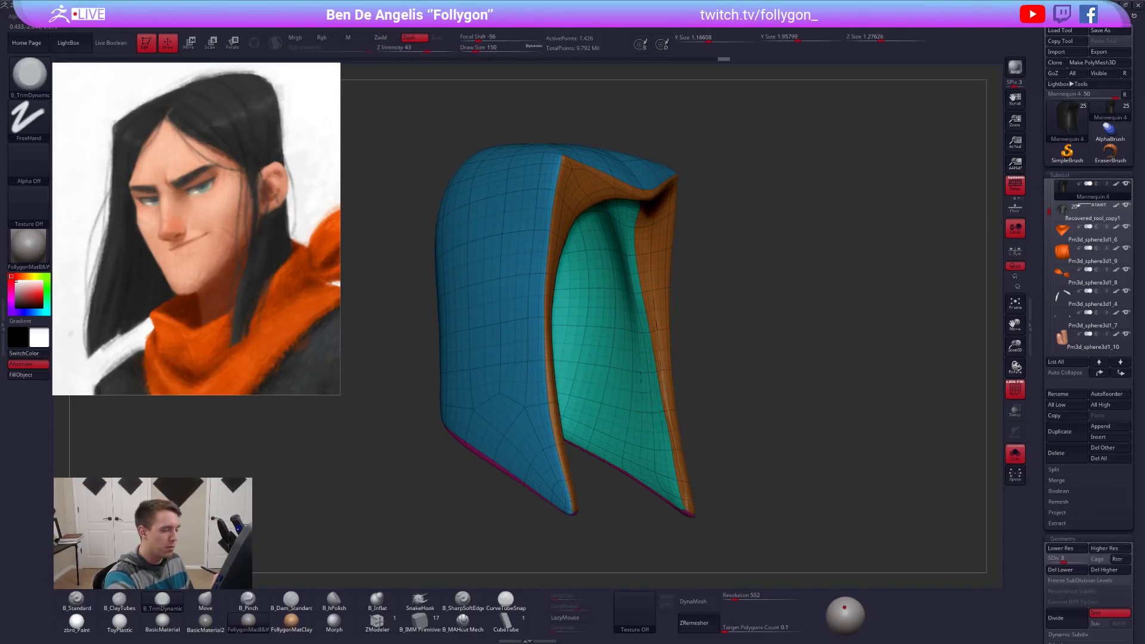
# Inspect the hair's polygroup borders from the side and below, and hide the polyframe.
pyautogui.moveTo(644, 373); pyautogui.dragTo(666, 265, button='right')
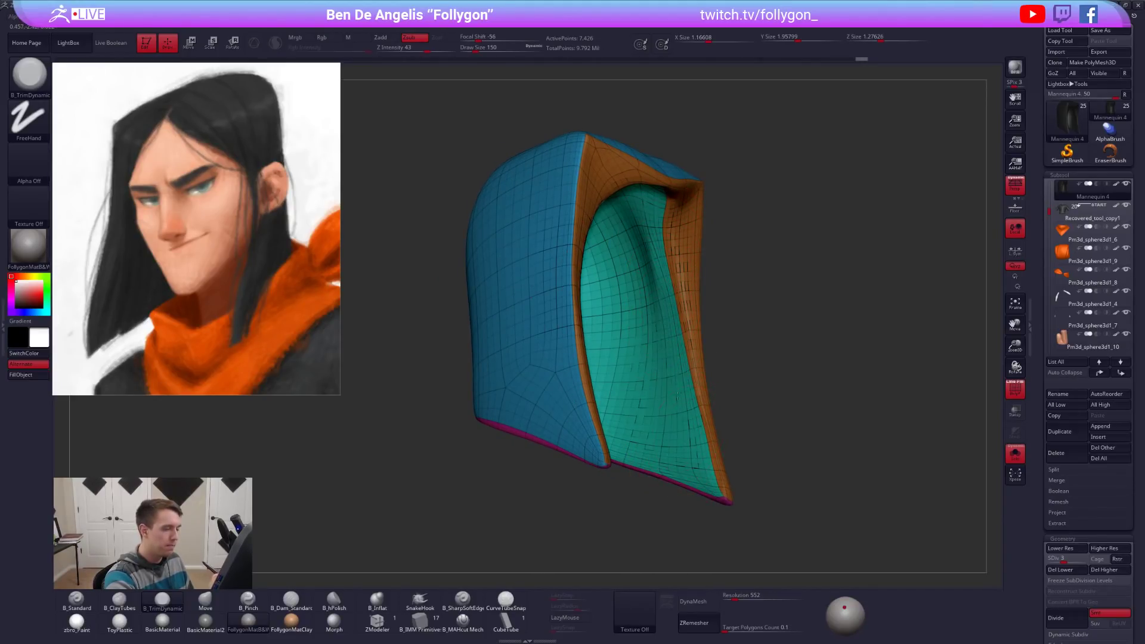
pyautogui.moveTo(671, 405); pyautogui.dragTo(685, 290, button='right')
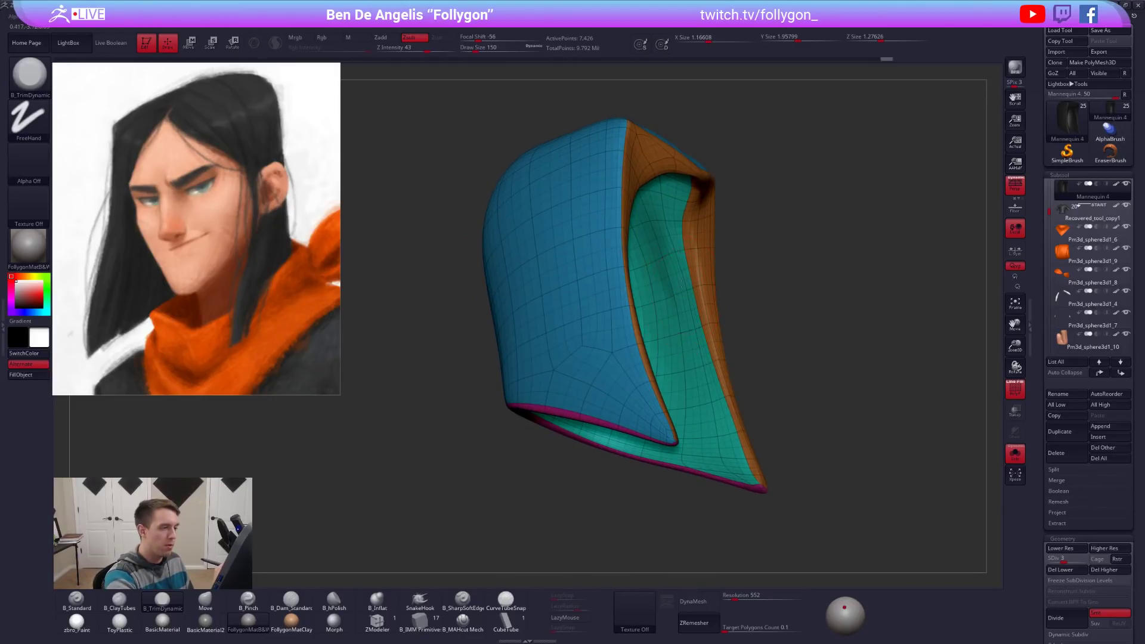
pyautogui.moveTo(708, 403); pyautogui.dragTo(713, 356, button='right')
pyautogui.hotkey('shift', 'f')
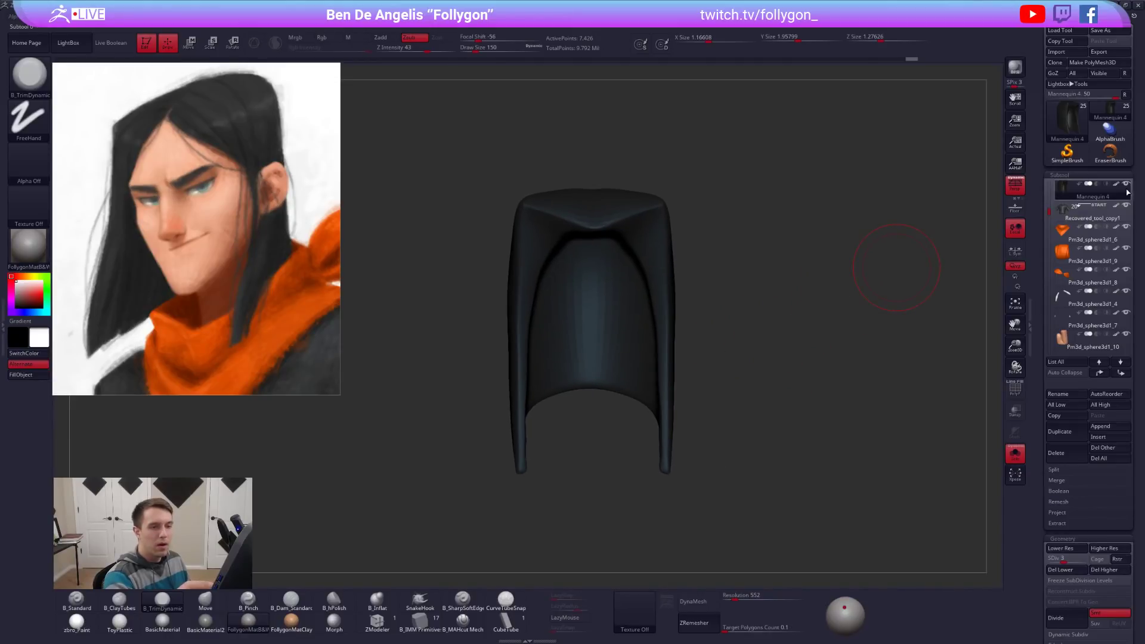
# Turn off the hair subtool's polypaint display, leave solo mode to show the whole character, and set the draw size to 192.
pyautogui.press('v')
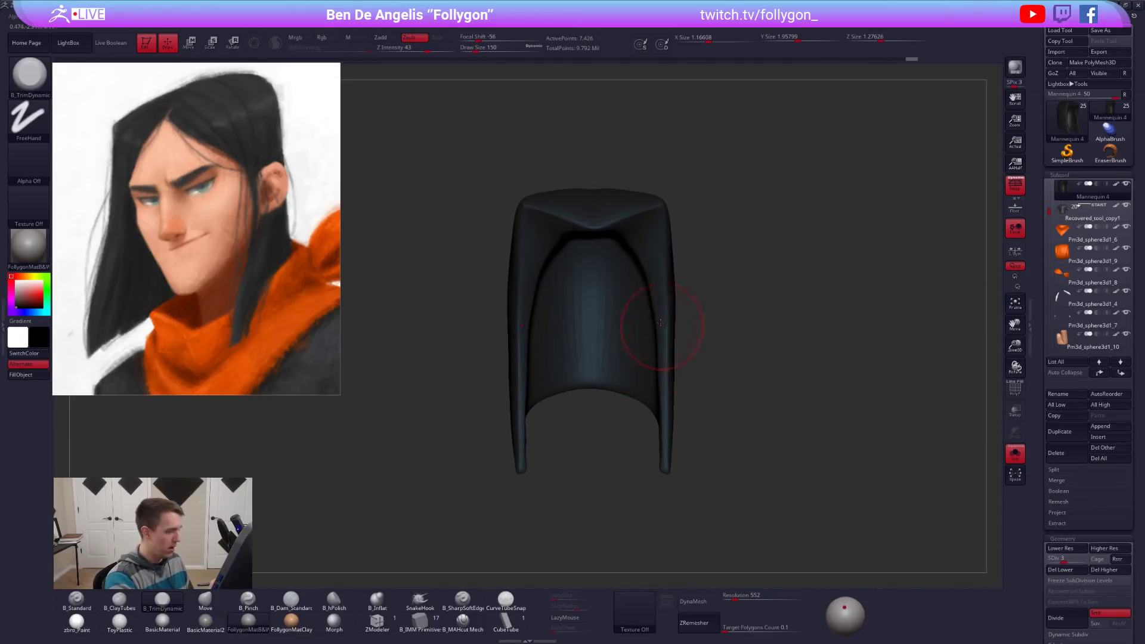
pyautogui.press('v')
pyautogui.click(1117, 184)
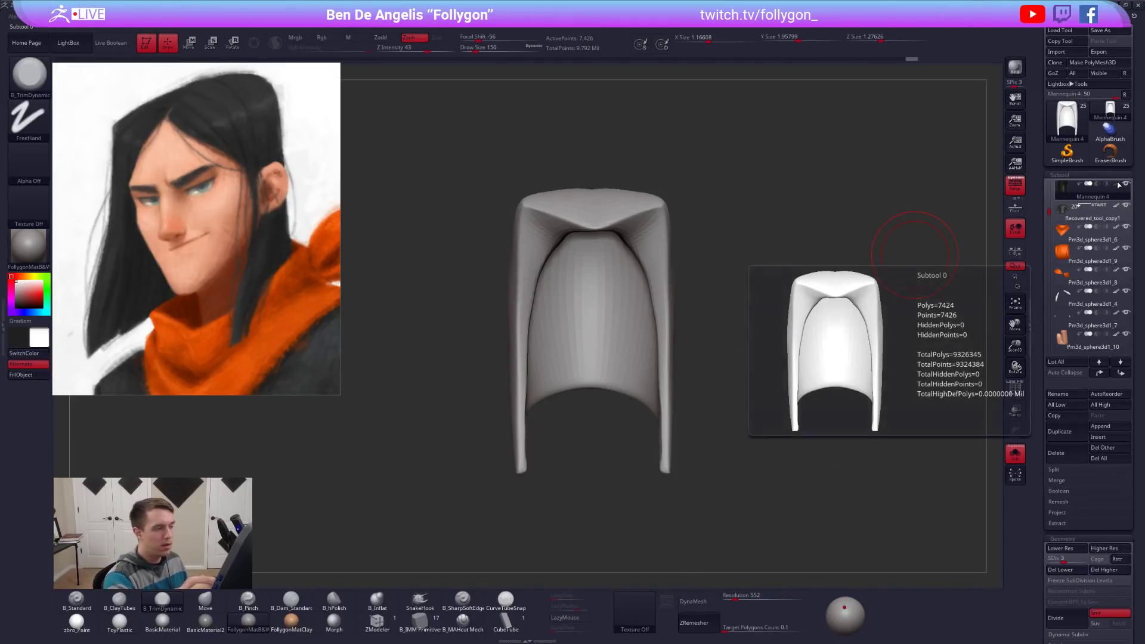
pyautogui.click(1015, 453)
pyautogui.moveTo(822, 465)
pyautogui.mouseDown()
pyautogui.moveTo(665, 384)
pyautogui.moveTo(695, 352)
pyautogui.mouseUp()
pyautogui.press('space')
pyautogui.moveTo(781, 352); pyautogui.dragTo(864, 351)
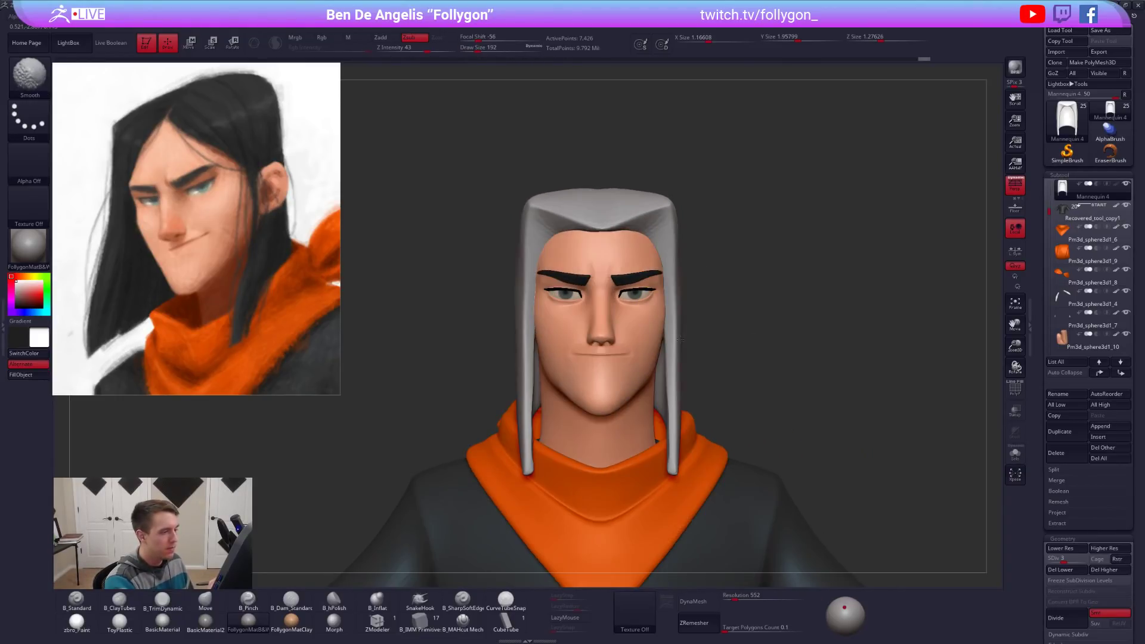
# Solo the hair and turn off the perspective view.
pyautogui.keyDown('ctrl'); pyautogui.moveTo(678, 341); pyautogui.dragTo(661, 344, button='right'); pyautogui.keyUp('ctrl')
pyautogui.hotkey('alt', 's')
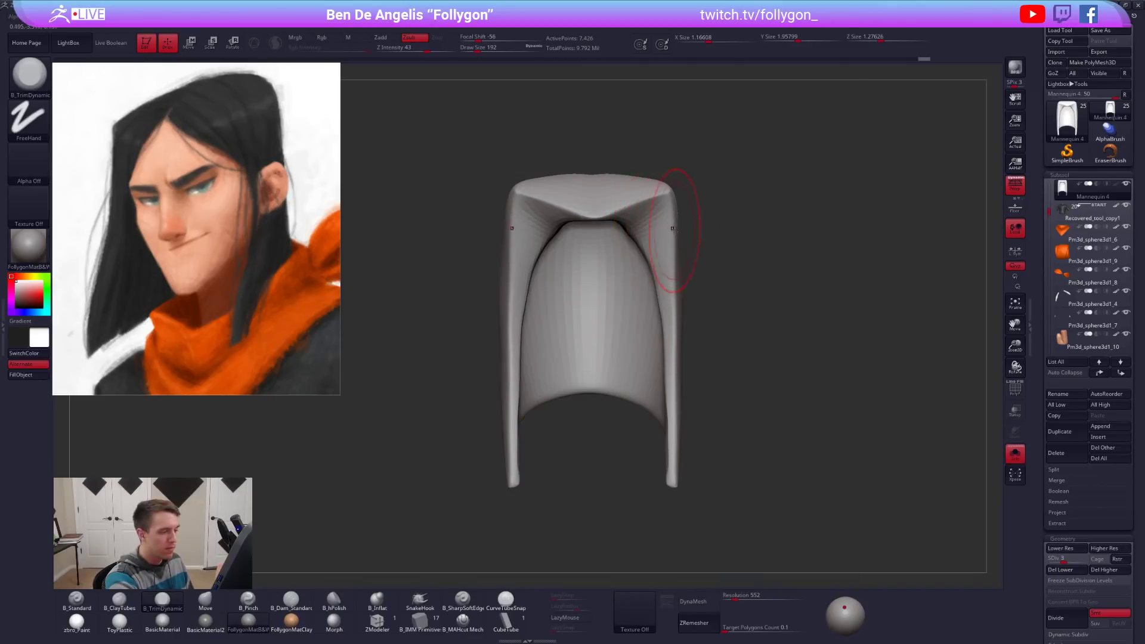
pyautogui.click(1015, 186)
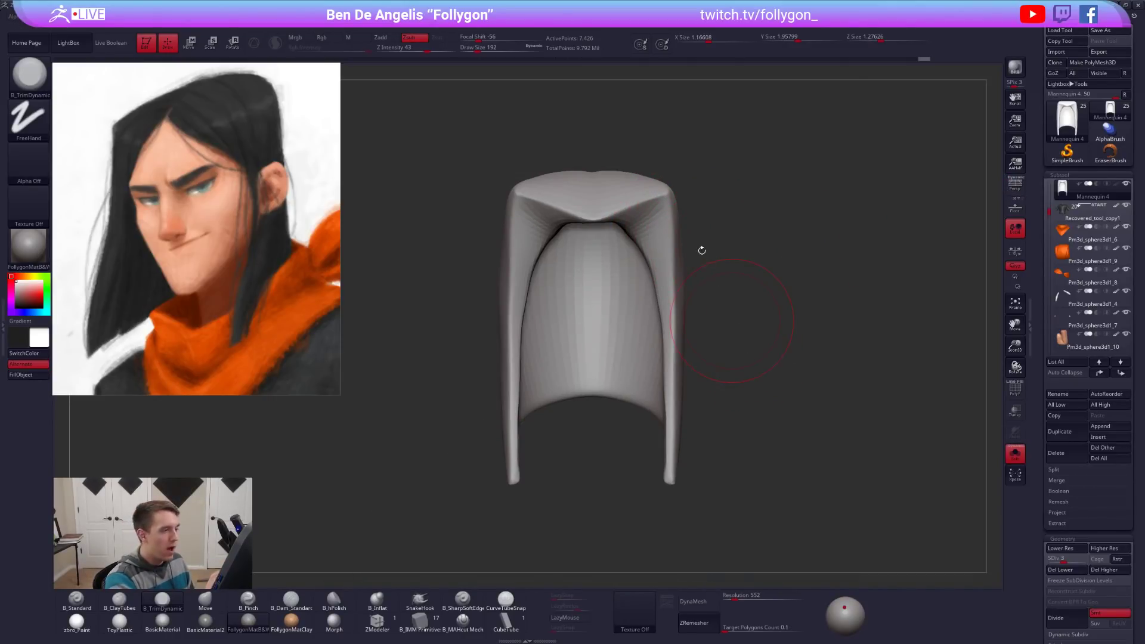
# Mask along the hair's side, soften and invert the mask, shift the outer sides inward with Transpose Move, and clear the mask.
pyautogui.hotkey('ctrl', 'shift', 's')
pyautogui.moveTo(668, 179)
pyautogui.keyDown('ctrl'); pyautogui.mouseDown()
pyautogui.moveTo(757, 280)
pyautogui.moveTo(702, 474)
pyautogui.moveTo(676, 488)
pyautogui.mouseUp(); pyautogui.keyUp('ctrl')
pyautogui.keyDown('ctrl'); pyautogui.click(708, 358); pyautogui.keyUp('ctrl')
pyautogui.keyDown('ctrl'); pyautogui.click(677, 363); pyautogui.keyUp('ctrl')
pyautogui.keyDown('ctrl'); pyautogui.click(704, 359); pyautogui.keyUp('ctrl')
pyautogui.keyDown('ctrl'); pyautogui.moveTo(677, 379); pyautogui.dragTo(719, 369); pyautogui.keyUp('ctrl')
pyautogui.press('w')
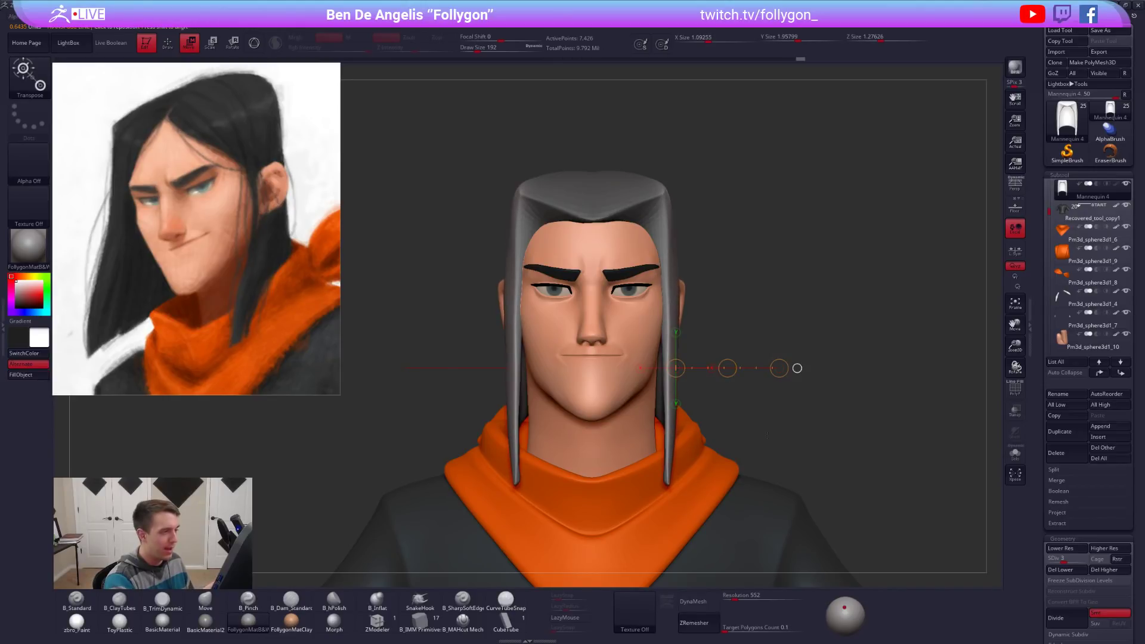
pyautogui.press('q')
pyautogui.moveTo(828, 457)
pyautogui.mouseDown()
pyautogui.moveTo(794, 474)
pyautogui.moveTo(661, 473)
pyautogui.mouseUp()
pyautogui.keyDown('ctrl'); pyautogui.moveTo(875, 282); pyautogui.dragTo(888, 280); pyautogui.keyUp('ctrl')
# Check the hair from the front and nudge the lower ends of the front locks with the Move brush at draw size 227.
pyautogui.moveTo(525, 346); pyautogui.dragTo(756, 335)
pyautogui.keyDown('alt'); pyautogui.moveTo(834, 352); pyautogui.dragTo(800, 304); pyautogui.keyUp('alt')
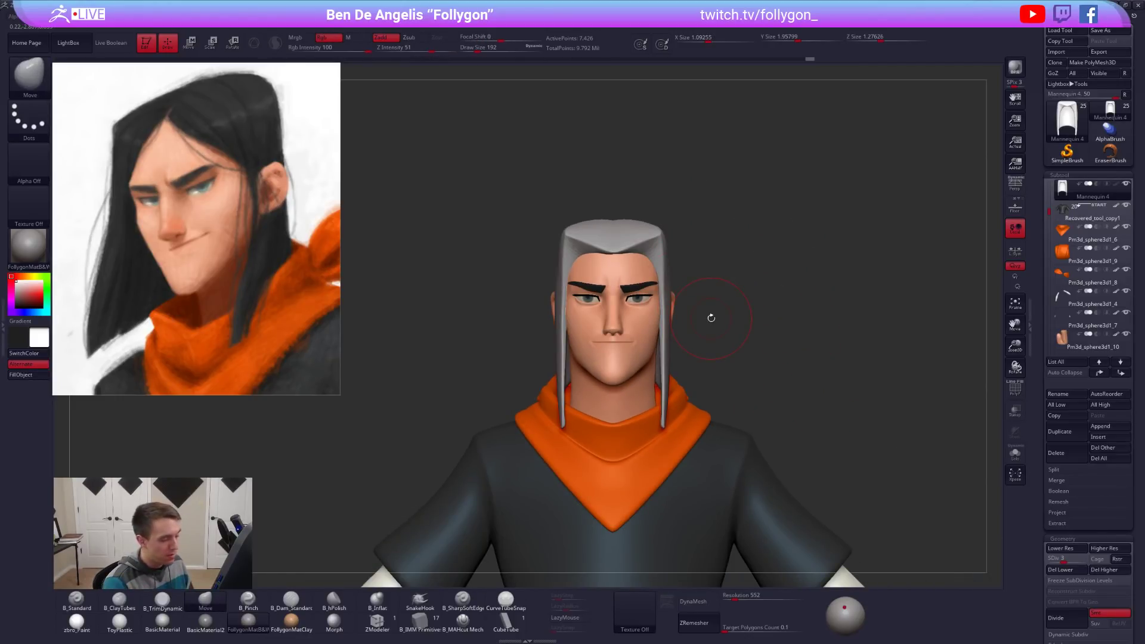
pyautogui.moveTo(711, 318); pyautogui.dragTo(712, 374)
pyautogui.moveTo(637, 321); pyautogui.dragTo(632, 342)
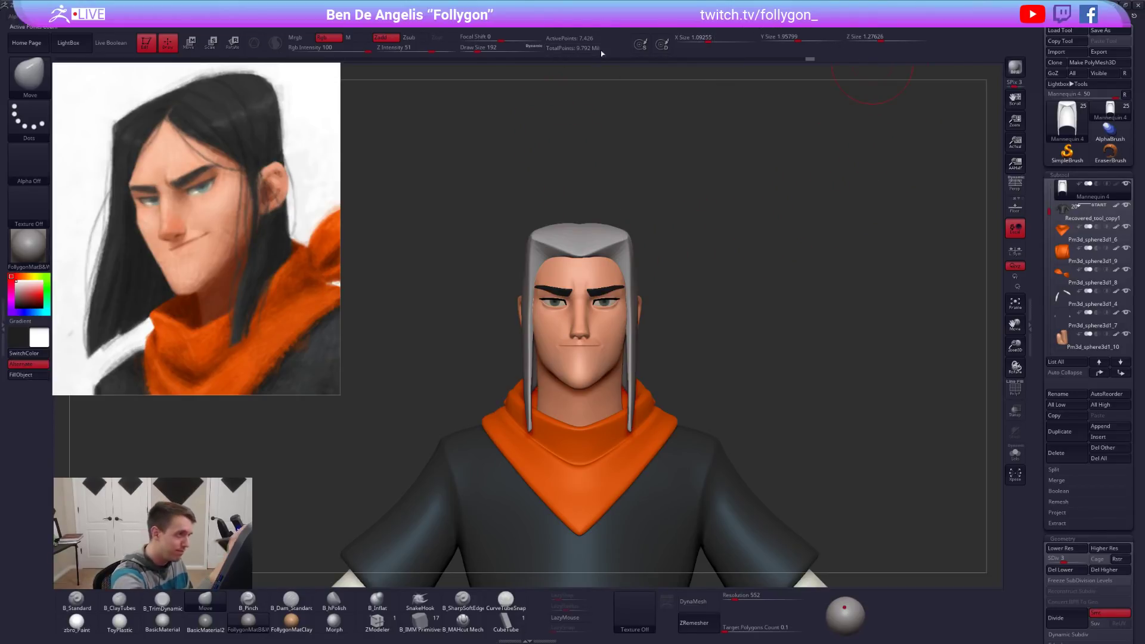
pyautogui.moveTo(517, 334); pyautogui.dragTo(516, 276)
pyautogui.moveTo(750, 303)
pyautogui.keyDown('shift'); pyautogui.mouseDown()
pyautogui.moveTo(674, 307)
pyautogui.moveTo(708, 263)
pyautogui.moveTo(671, 359)
pyautogui.mouseUp(); pyautogui.keyUp('shift')
pyautogui.press('space')
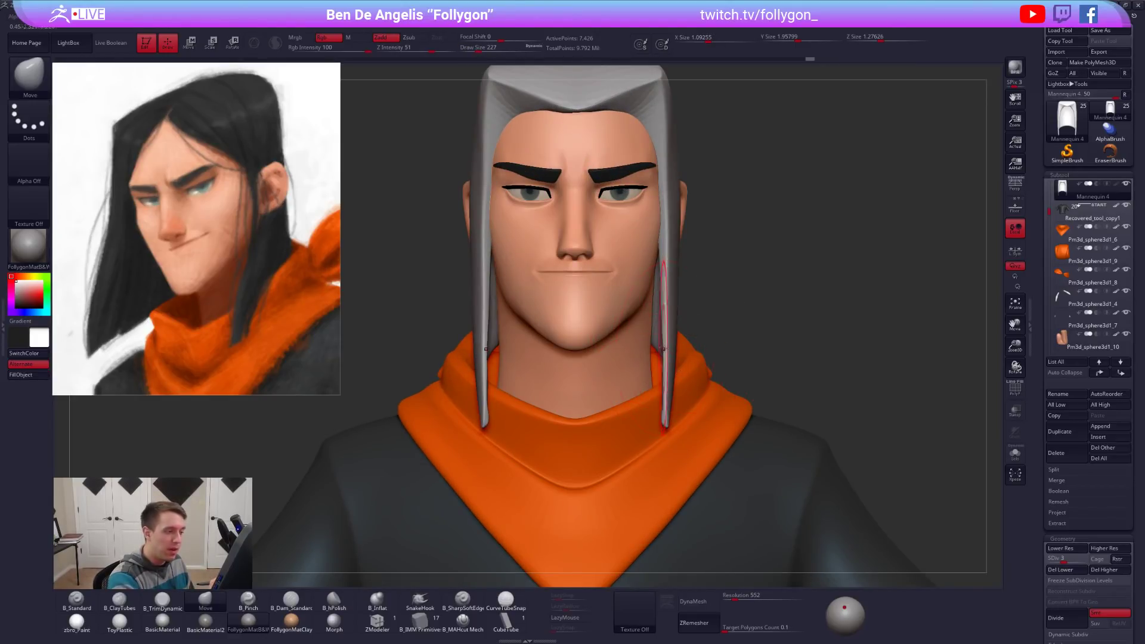
pyautogui.hotkey('ctrl', 'shift')
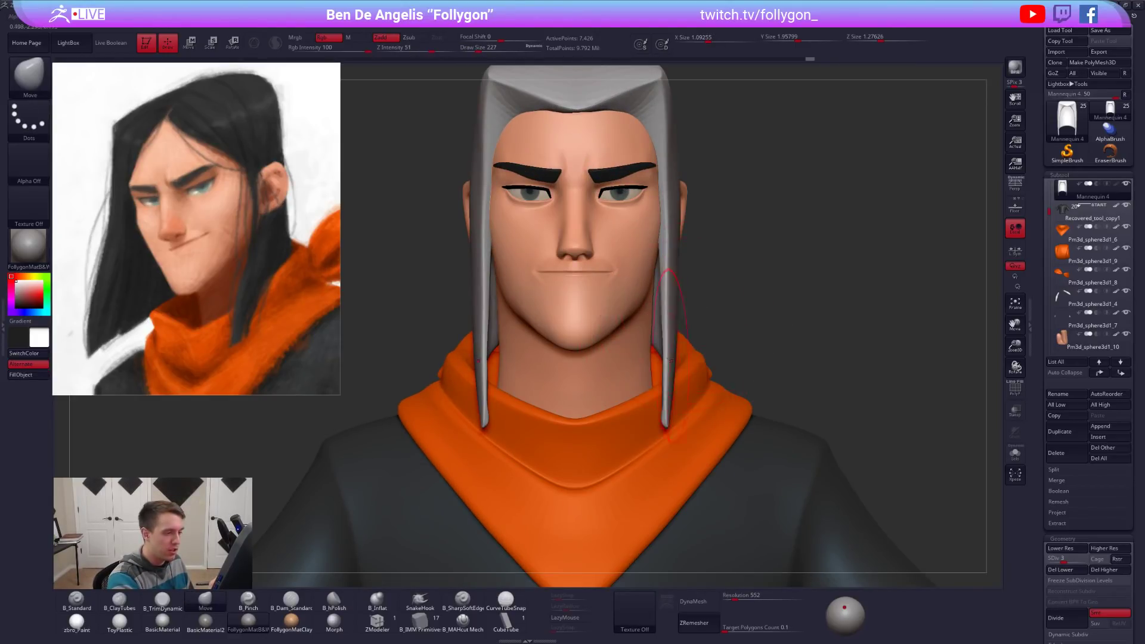
pyautogui.press('space')
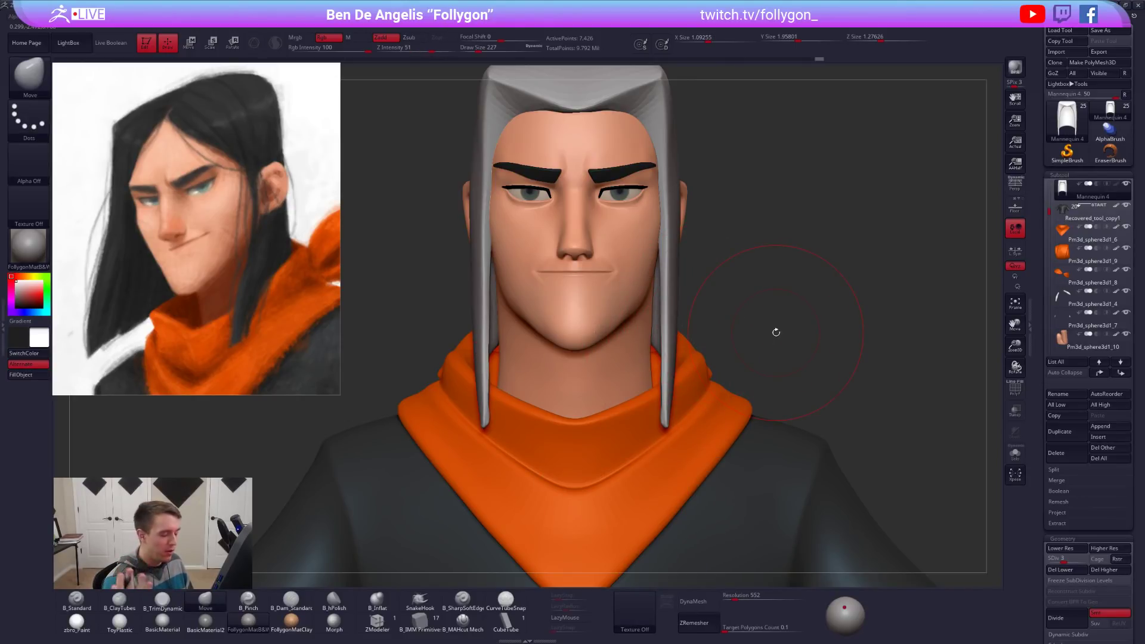
# Smooth the front locks' lower ends and refine the lower rim of the soloed hair at draw size 227.
pyautogui.moveTo(664, 340)
pyautogui.keyDown('shift'); pyautogui.mouseDown()
pyautogui.moveTo(665, 414)
pyautogui.moveTo(646, 387)
pyautogui.mouseUp(); pyautogui.keyUp('shift')
pyautogui.press('space')
pyautogui.moveTo(647, 380); pyautogui.dragTo(539, 374, button='right')
pyautogui.hotkey('shift', 's')
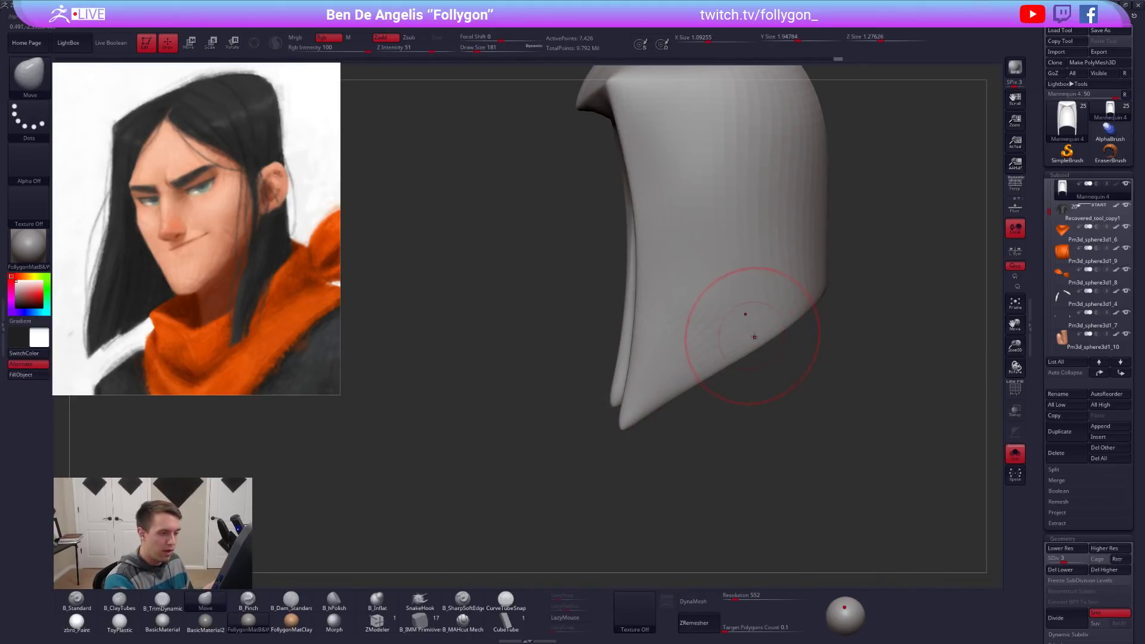
pyautogui.keyDown('shift'); pyautogui.moveTo(751, 334); pyautogui.dragTo(736, 351, button='right'); pyautogui.keyUp('shift')
pyautogui.press(']')
pyautogui.moveTo(775, 340); pyautogui.dragTo(777, 335)
pyautogui.keyDown('alt'); pyautogui.moveTo(777, 336); pyautogui.dragTo(712, 382, button='right'); pyautogui.keyUp('alt')
pyautogui.moveTo(770, 397)
pyautogui.mouseDown(button='right')
pyautogui.moveTo(703, 378)
pyautogui.moveTo(728, 370)
pyautogui.mouseUp(button='right')
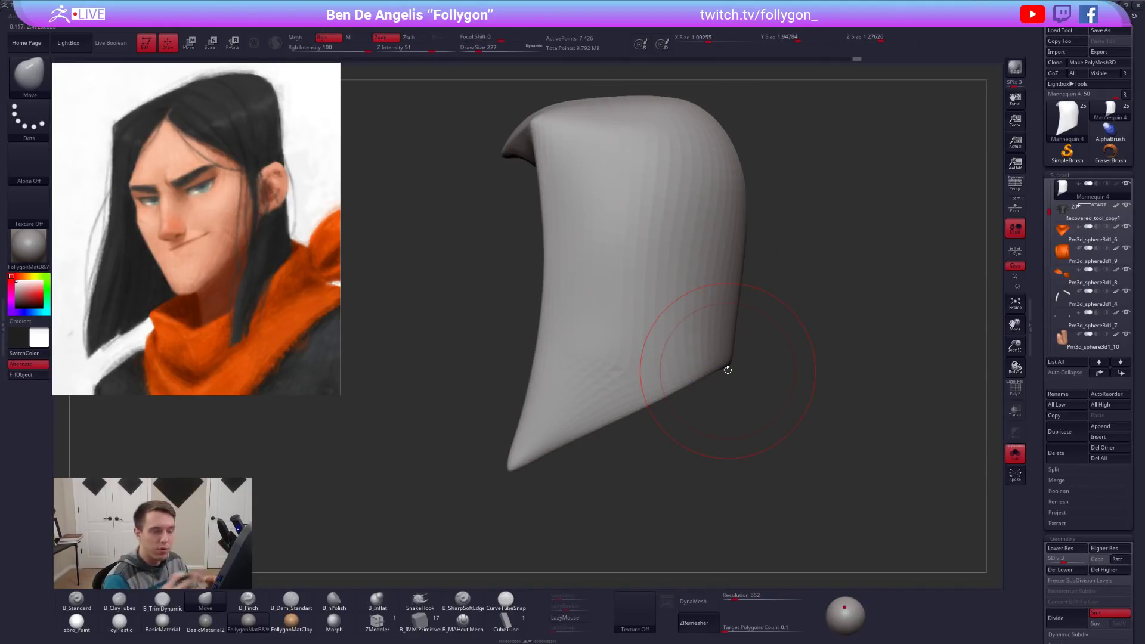
# Show the full character again and smooth the front locks along their length at draw size 414.
pyautogui.hotkey('shift', 's')
pyautogui.moveTo(589, 296)
pyautogui.keyDown('alt'); pyautogui.mouseDown(button='right')
pyautogui.moveTo(655, 338)
pyautogui.moveTo(725, 338)
pyautogui.mouseUp(button='right'); pyautogui.keyUp('alt')
pyautogui.press('space')
pyautogui.moveTo(645, 335); pyautogui.dragTo(652, 336)
pyautogui.keyDown('alt'); pyautogui.moveTo(652, 336); pyautogui.dragTo(678, 273, button='right'); pyautogui.keyUp('alt')
pyautogui.press('space')
pyautogui.moveTo(666, 355); pyautogui.dragTo(666, 356)
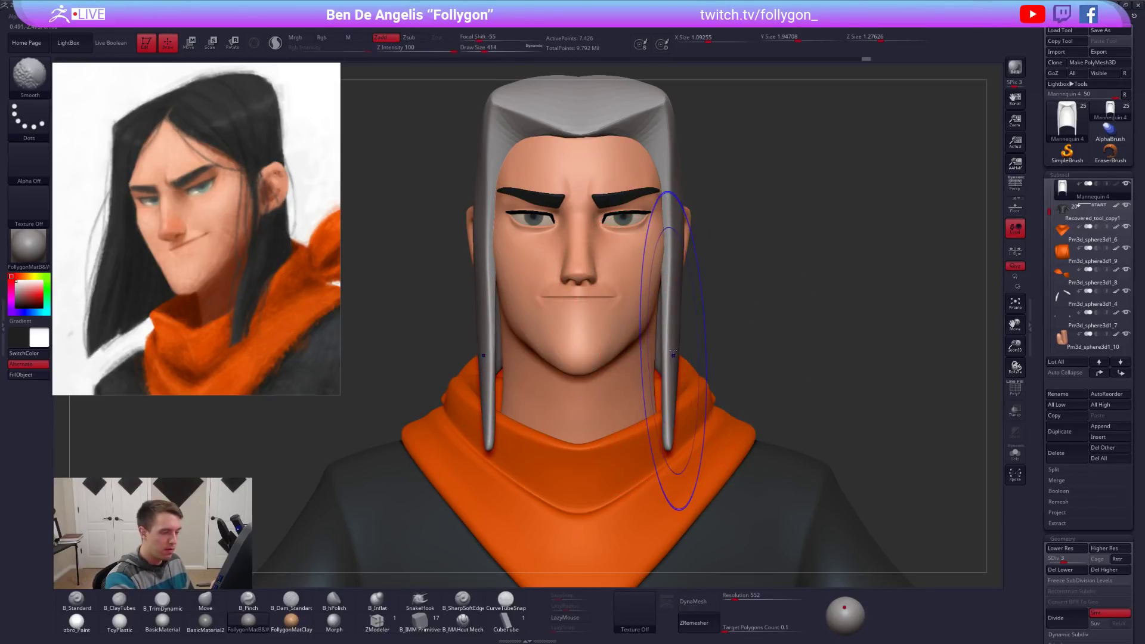
# Lower the hair to subdivision level 1 and move the front locks' tips inward toward the neck at draw size 321.
pyautogui.hotkey('shift', 'd')
pyautogui.hotkey('shift', 'd')
pyautogui.moveTo(669, 365)
pyautogui.mouseDown()
pyautogui.moveTo(672, 402)
pyautogui.moveTo(664, 365)
pyautogui.mouseUp()
pyautogui.press('space')
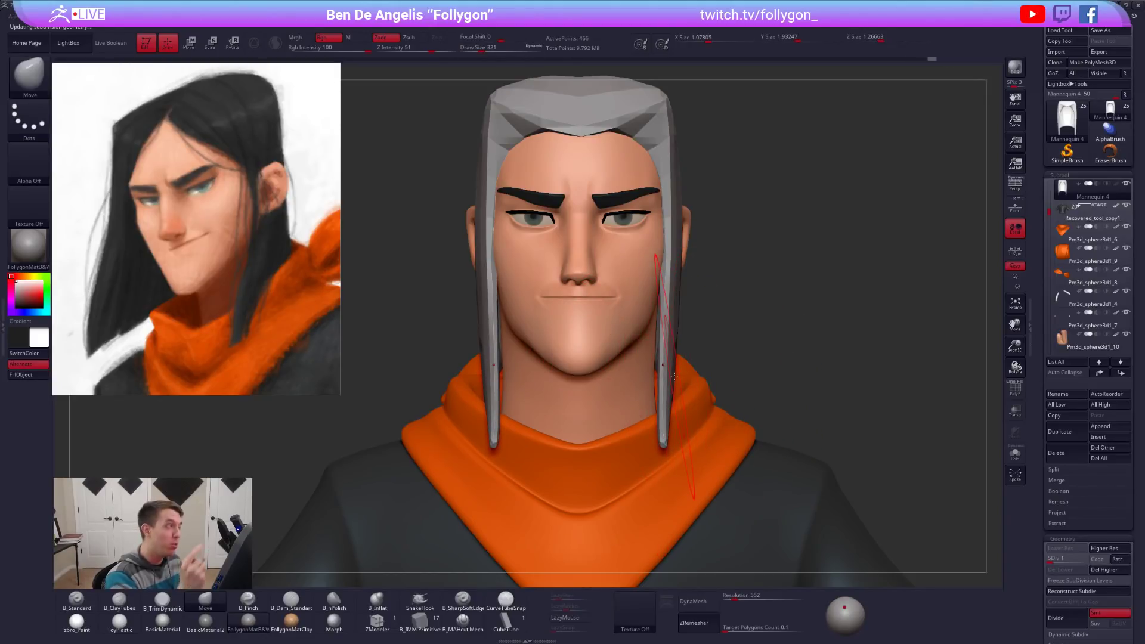
pyautogui.press('space')
pyautogui.moveTo(672, 353); pyautogui.dragTo(670, 353)
# Reshape the front locks beside the face and their tips with the Move brush at draw size 279, working up to subdivision level 2.
pyautogui.moveTo(671, 288)
pyautogui.mouseDown(button='right')
pyautogui.moveTo(622, 290)
pyautogui.moveTo(585, 259)
pyautogui.moveTo(633, 256)
pyautogui.moveTo(626, 308)
pyautogui.mouseUp(button='right')
pyautogui.press('space')
pyautogui.moveTo(670, 284); pyautogui.dragTo(669, 264)
pyautogui.moveTo(662, 328); pyautogui.dragTo(663, 371)
pyautogui.moveTo(641, 441); pyautogui.dragTo(649, 439)
pyautogui.moveTo(621, 411)
pyautogui.mouseDown(button='right')
pyautogui.moveTo(659, 402)
pyautogui.moveTo(637, 405)
pyautogui.mouseUp(button='right')
pyautogui.moveTo(699, 433)
pyautogui.mouseDown(button='right')
pyautogui.moveTo(744, 429)
pyautogui.moveTo(734, 453)
pyautogui.mouseUp(button='right')
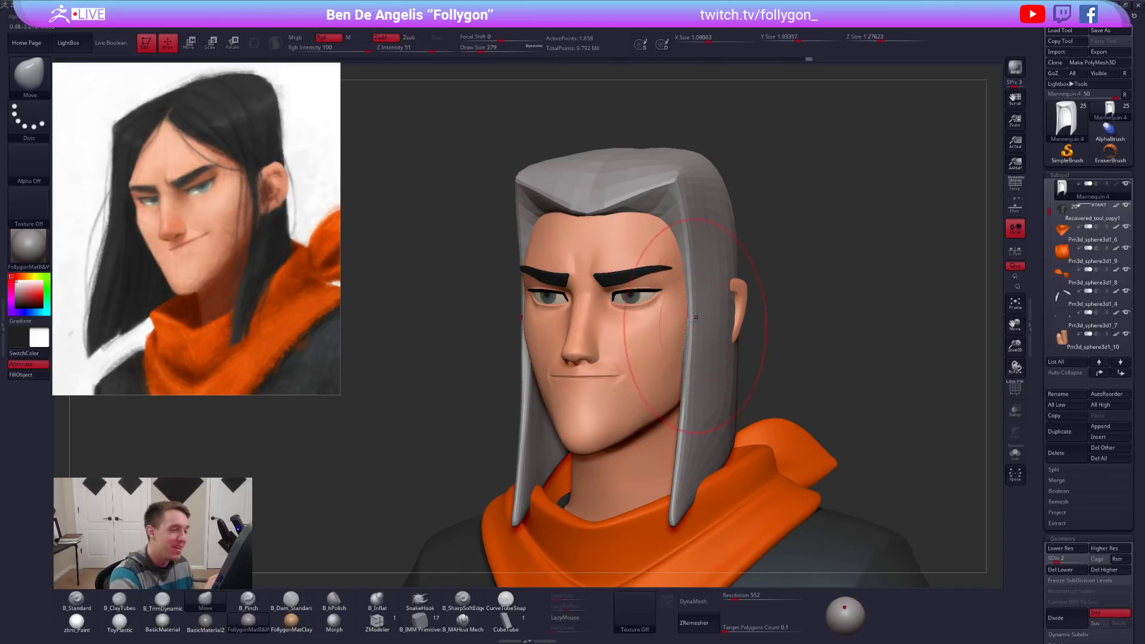
# Adjust the hair edge beside the face and the centre point of the hairline over the forehead with the Move brush.
pyautogui.press('space')
pyautogui.moveTo(686, 296); pyautogui.dragTo(672, 292)
pyautogui.moveTo(672, 290); pyautogui.dragTo(654, 269, button='right')
pyautogui.moveTo(601, 194); pyautogui.dragTo(597, 238)
pyautogui.moveTo(598, 237); pyautogui.dragTo(589, 235, button='right')
pyautogui.moveTo(589, 234); pyautogui.dragTo(595, 244)
# Set the draw size to 150 and raise the hair to subdivision level 6.
pyautogui.press('space')
pyautogui.press('d')
pyautogui.press('d')
pyautogui.press('d')
pyautogui.press('d')
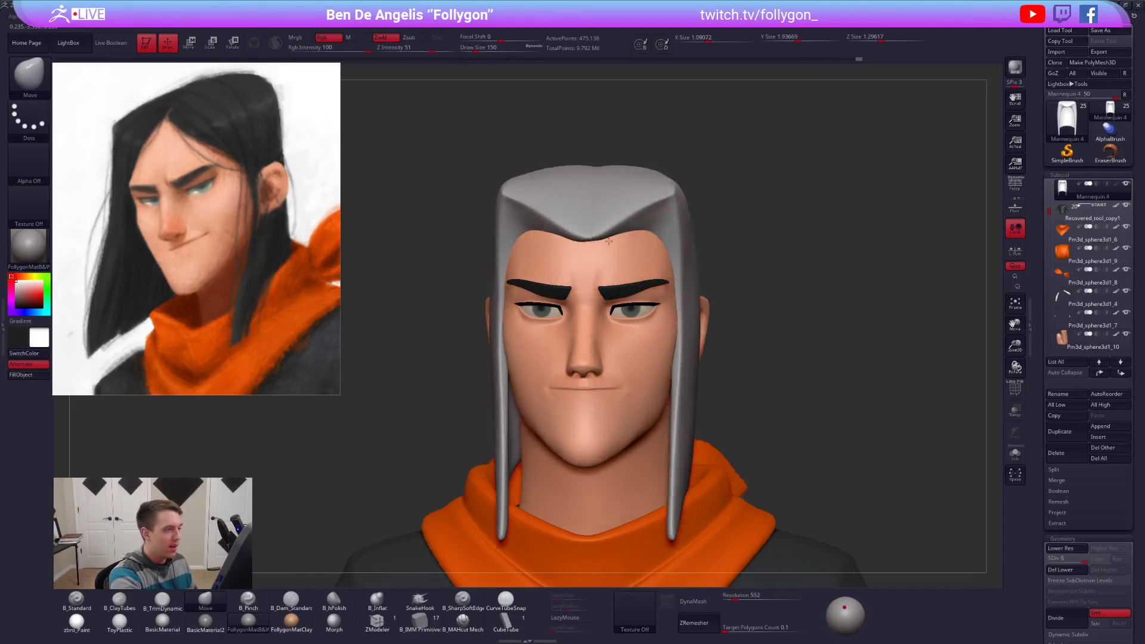
# Set the draw size to 121, choose the B_MAHcut Mech brush, and solo the hair viewed from above.
pyautogui.moveTo(692, 256); pyautogui.dragTo(608, 271, button='right')
pyautogui.press('space')
pyautogui.moveTo(621, 206)
pyautogui.keyDown('alt'); pyautogui.mouseDown(button='right')
pyautogui.moveTo(626, 346)
pyautogui.moveTo(615, 272)
pyautogui.mouseUp(button='right'); pyautogui.keyUp('alt')
pyautogui.press('space')
pyautogui.moveTo(618, 277); pyautogui.dragTo(609, 274)
pyautogui.keyDown('alt'); pyautogui.moveTo(613, 305); pyautogui.dragTo(623, 386, button='right'); pyautogui.keyUp('alt')
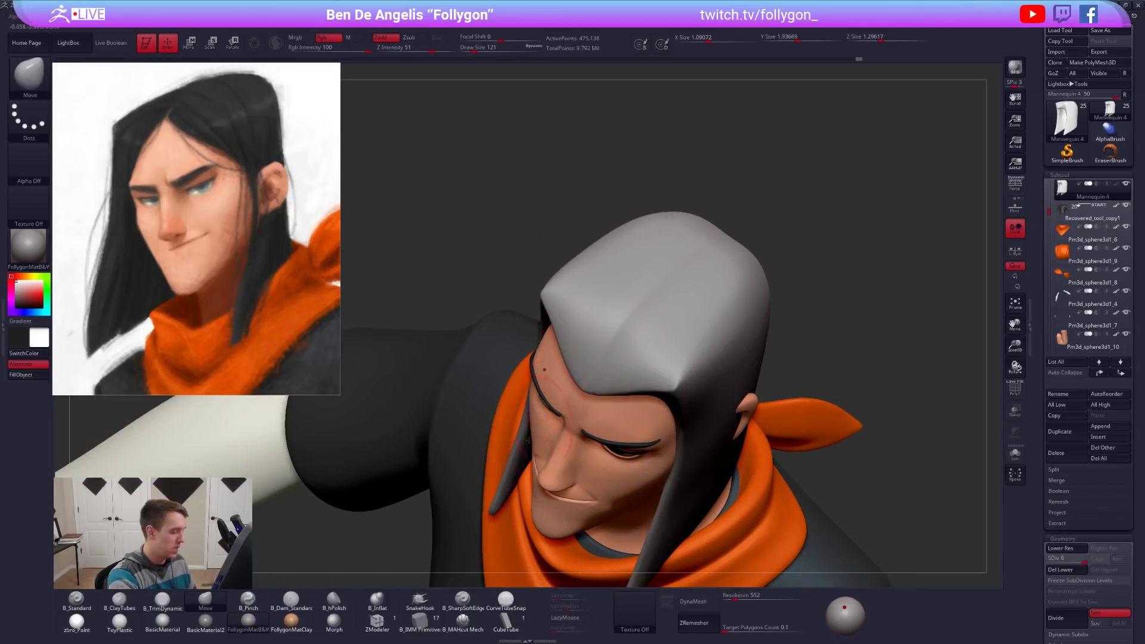
pyautogui.click(462, 621)
pyautogui.moveTo(551, 470); pyautogui.dragTo(584, 383, button='right')
pyautogui.hotkey('shift', 's')
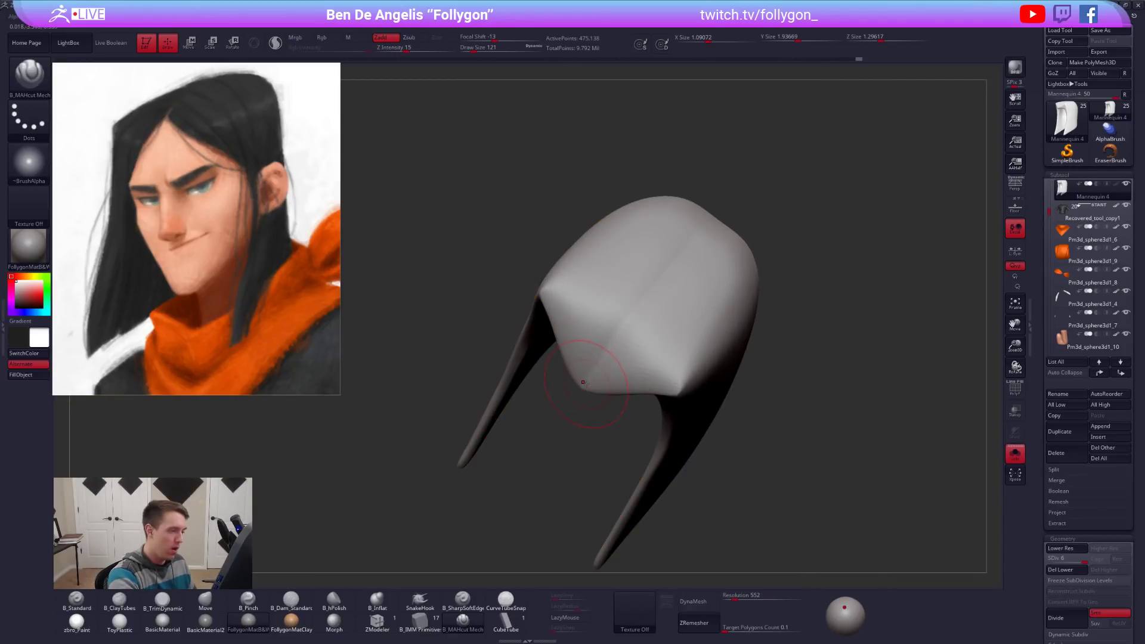
# Turn on LazyMouse and carve a centre parting from the hair's front point back toward the crown.
pyautogui.press('l')
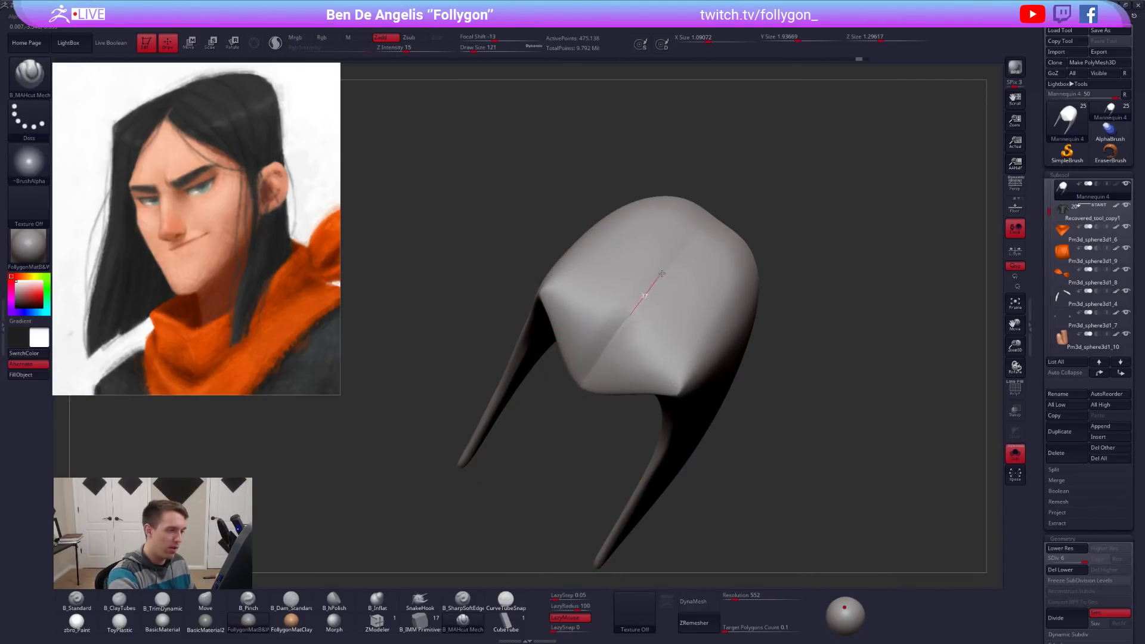
pyautogui.moveTo(649, 316)
pyautogui.mouseDown(button='right')
pyautogui.moveTo(641, 299)
pyautogui.moveTo(623, 306)
pyautogui.moveTo(631, 324)
pyautogui.mouseUp(button='right')
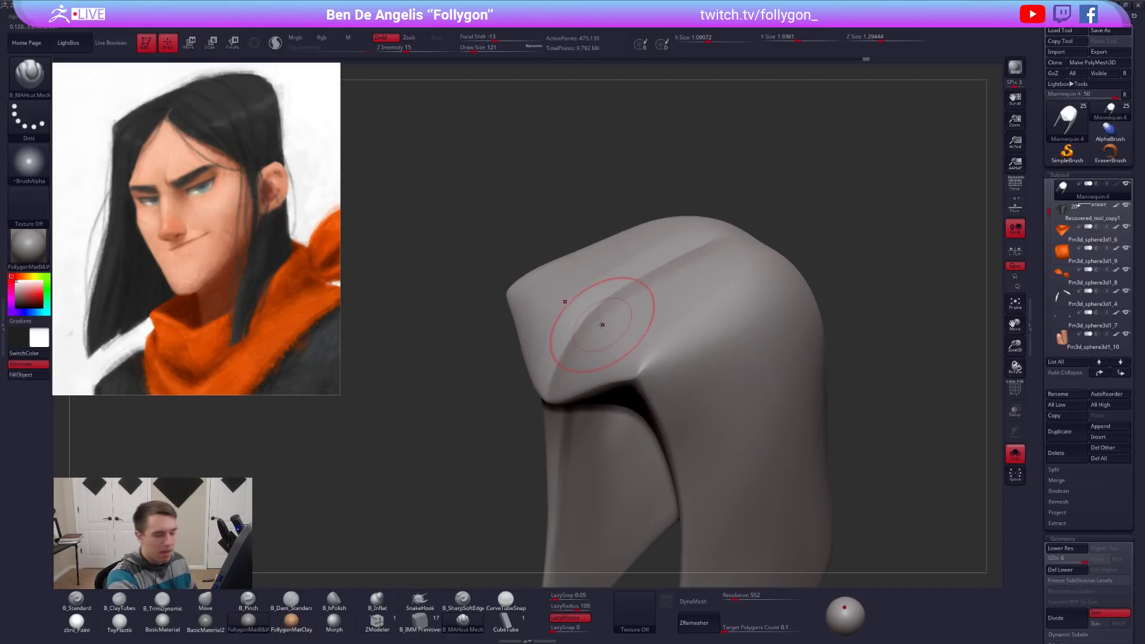
pyautogui.press('space')
pyautogui.moveTo(604, 332); pyautogui.dragTo(607, 332)
# Lower the hair to subdivision level 3 and shape the volumes beside the parting with the Move brush at draw sizes 150 and 215.
pyautogui.moveTo(609, 322); pyautogui.dragTo(576, 339, button='right')
pyautogui.hotkey('shift', 'd')
pyautogui.press('space')
pyautogui.moveTo(584, 344); pyautogui.dragTo(588, 344)
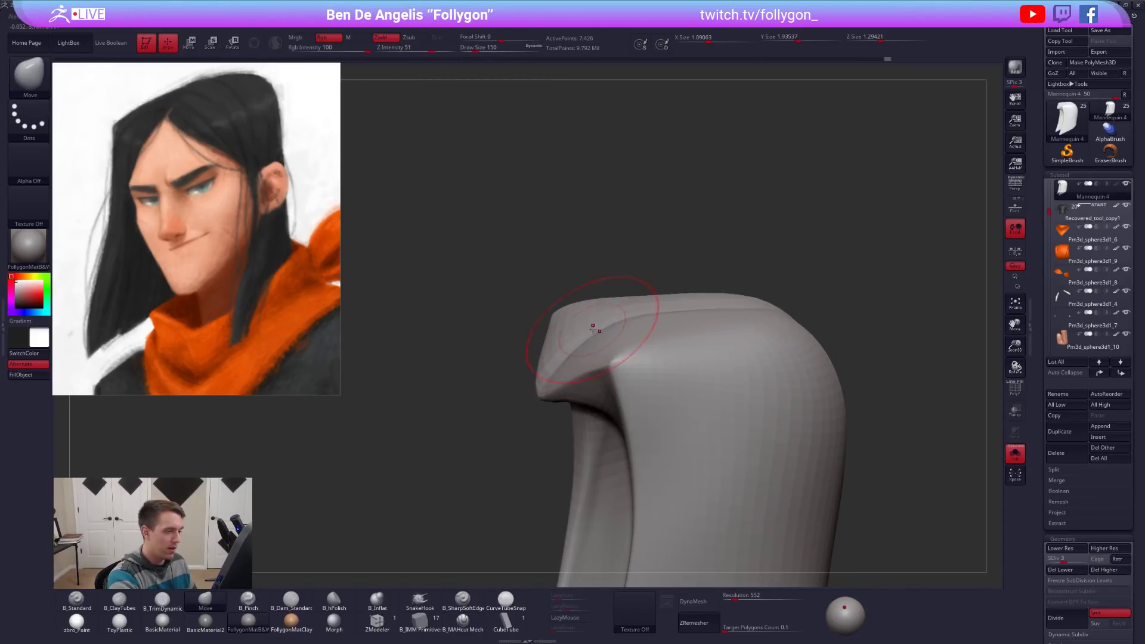
pyautogui.moveTo(610, 325); pyautogui.dragTo(623, 322, button='right')
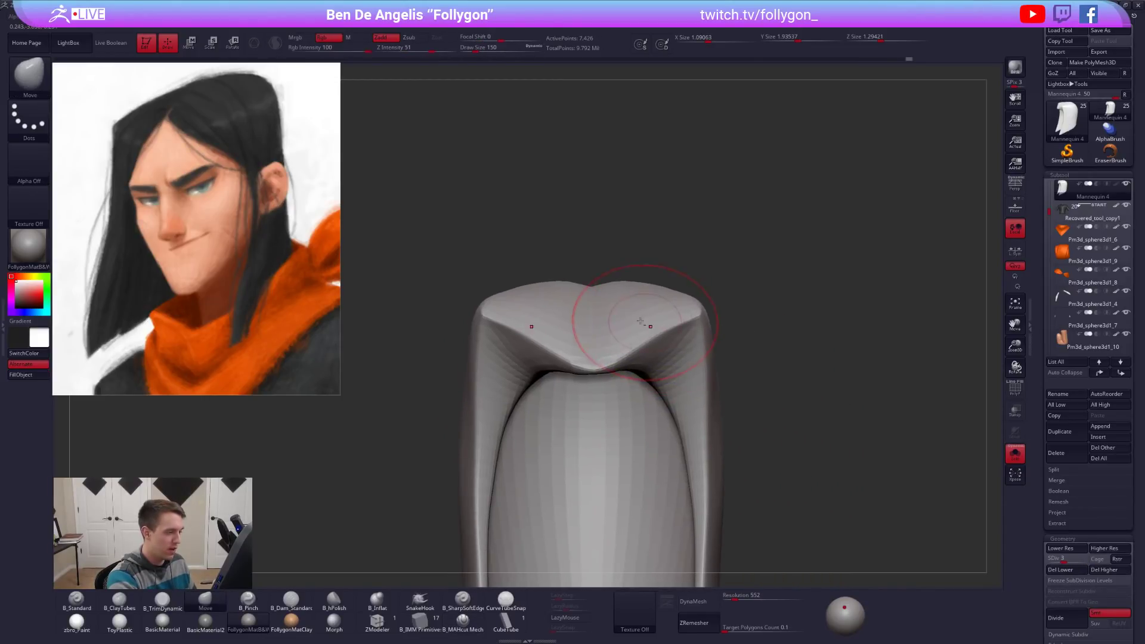
pyautogui.press('space')
pyautogui.moveTo(623, 316); pyautogui.dragTo(630, 316)
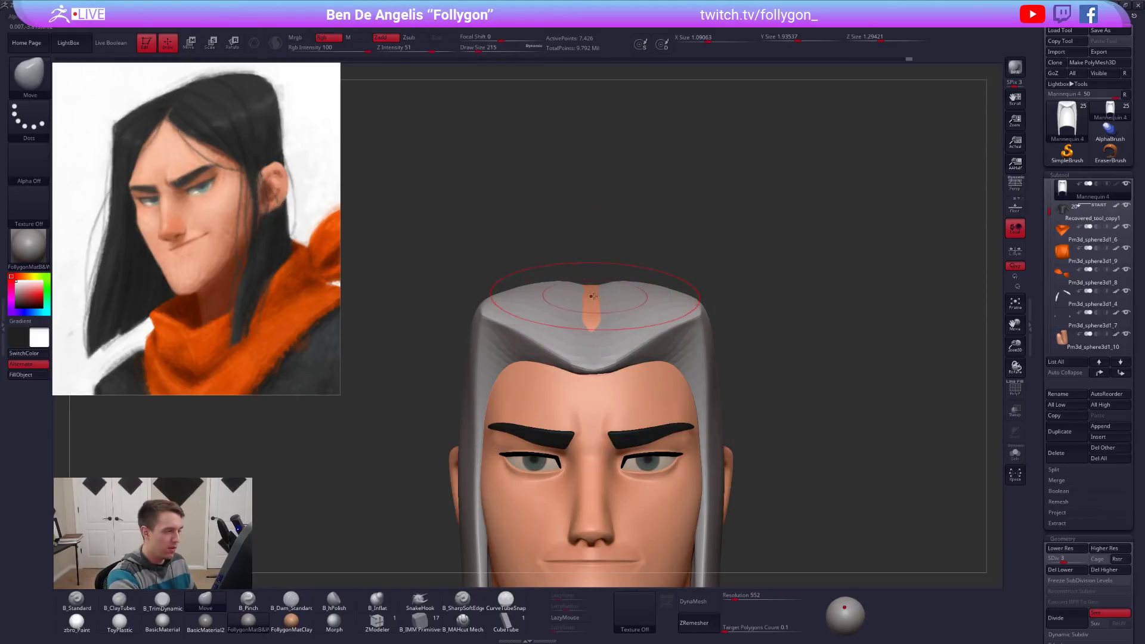
# Show the full character and reshape the hair volume around the head with the Move brush.
pyautogui.moveTo(592, 311)
pyautogui.mouseDown(button='right')
pyautogui.moveTo(601, 234)
pyautogui.moveTo(638, 292)
pyautogui.moveTo(739, 344)
pyautogui.moveTo(690, 340)
pyautogui.moveTo(570, 365)
pyautogui.mouseUp(button='right')
pyautogui.keyDown('alt'); pyautogui.moveTo(671, 407); pyautogui.dragTo(659, 375, button='right'); pyautogui.keyUp('alt')
pyautogui.press('space')
pyautogui.moveTo(660, 354); pyautogui.dragTo(670, 356)
pyautogui.press('space')
pyautogui.moveTo(657, 303)
pyautogui.mouseDown()
pyautogui.moveTo(645, 326)
pyautogui.moveTo(667, 342)
pyautogui.moveTo(648, 313)
pyautogui.mouseUp()
pyautogui.press('space')
pyautogui.press('space')
# Drop the hair to subdivision level 1, adjust its side profile at draw sizes 170 and 96, and return to level 6.
pyautogui.hotkey('shift', 'd')
pyautogui.hotkey('shift', 'd')
pyautogui.press('space')
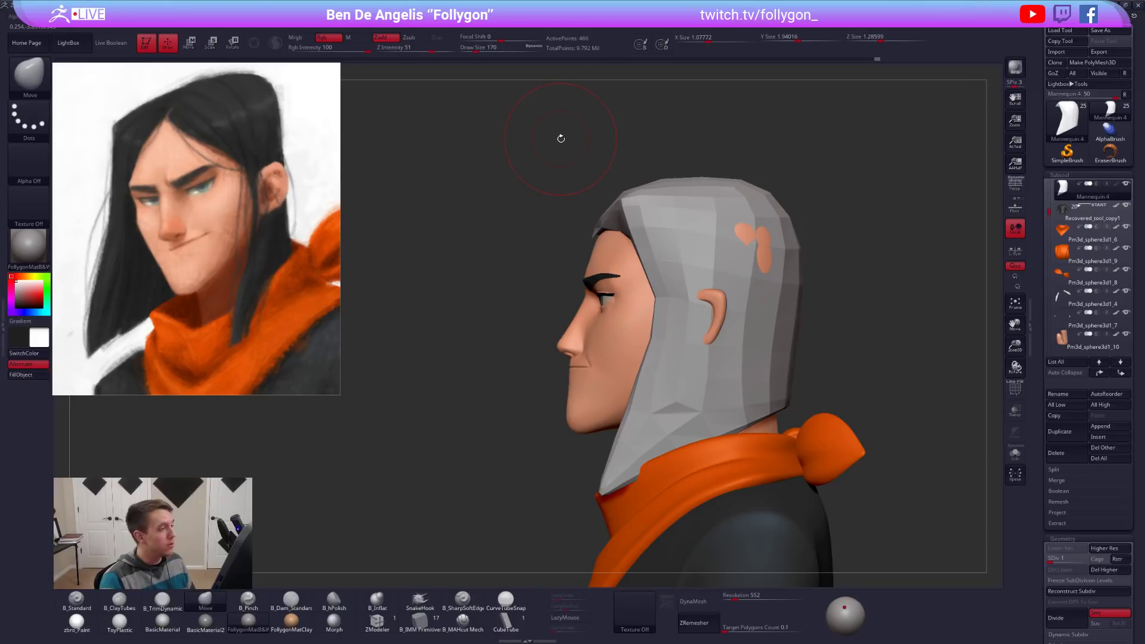
pyautogui.press('space')
pyautogui.hotkey('ctrl', 'shift', 'f')
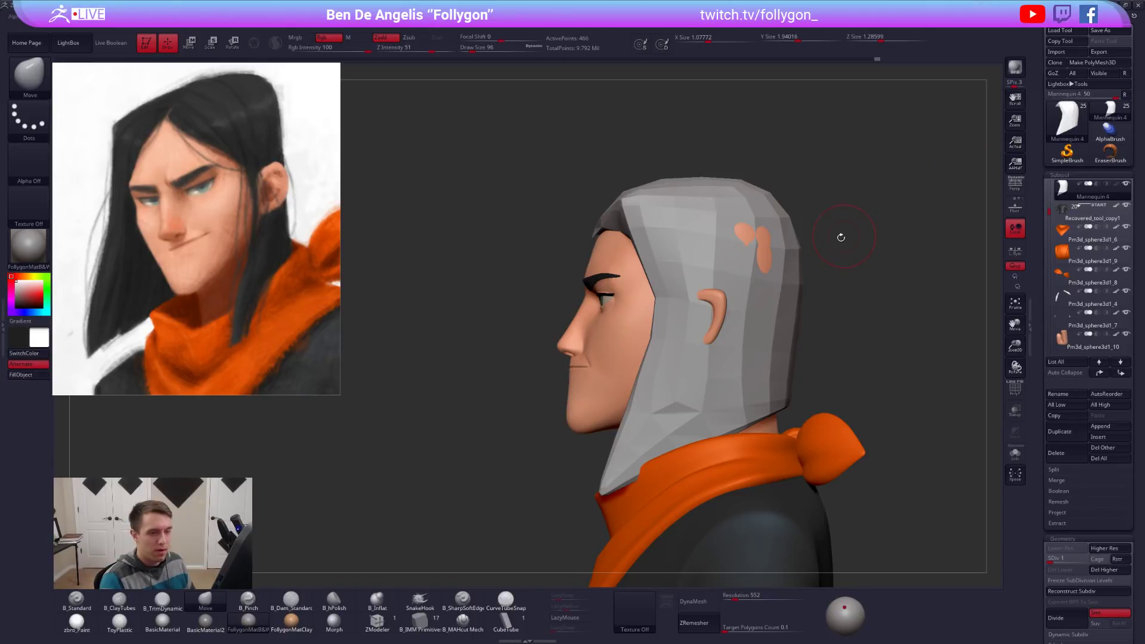
pyautogui.press('d')
pyautogui.press('d')
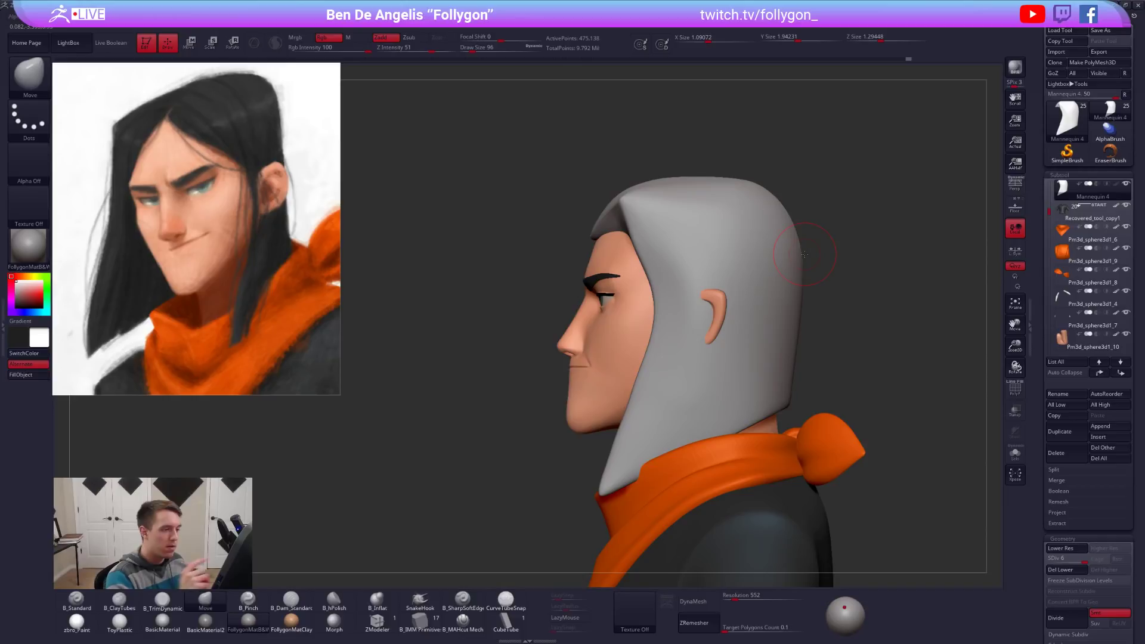
# Isolate the hair and flatten its side planes with the TrimDynamic brush at draw size 170, then show the full character again.
pyautogui.hotkey('alt', 's')
pyautogui.moveTo(670, 245); pyautogui.dragTo(690, 263, button='right')
pyautogui.press('space')
pyautogui.moveTo(690, 263); pyautogui.dragTo(695, 263)
pyautogui.moveTo(694, 263)
pyautogui.mouseDown(button='right')
pyautogui.moveTo(681, 274)
pyautogui.moveTo(680, 256)
pyautogui.mouseUp(button='right')
pyautogui.press('3')
pyautogui.press('space')
pyautogui.moveTo(680, 256); pyautogui.dragTo(682, 256)
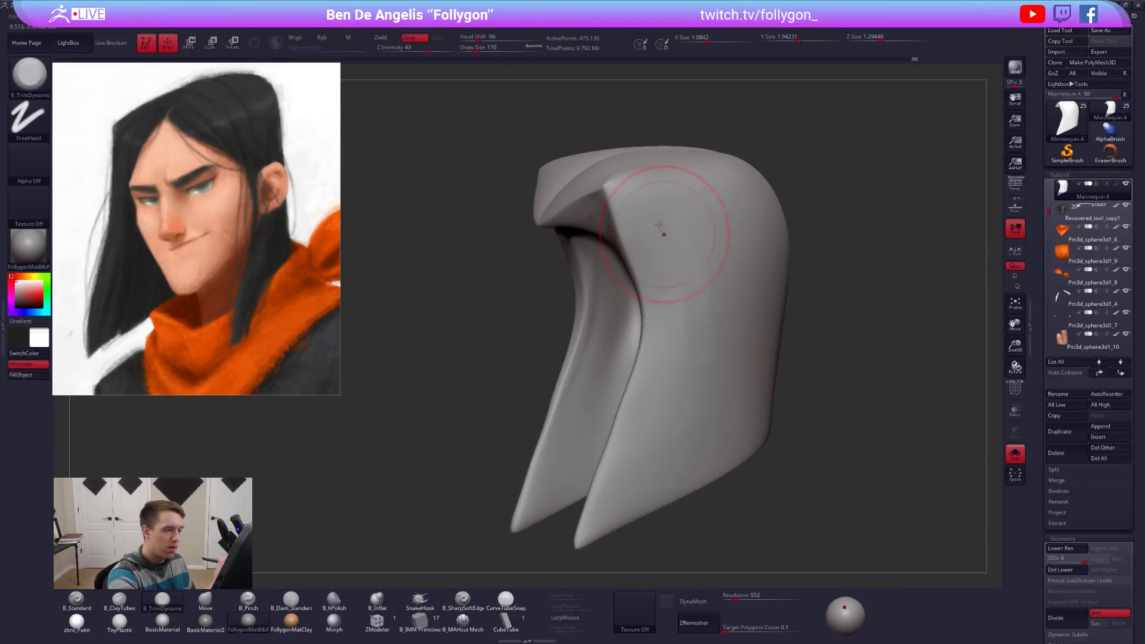
pyautogui.moveTo(677, 252); pyautogui.dragTo(693, 376)
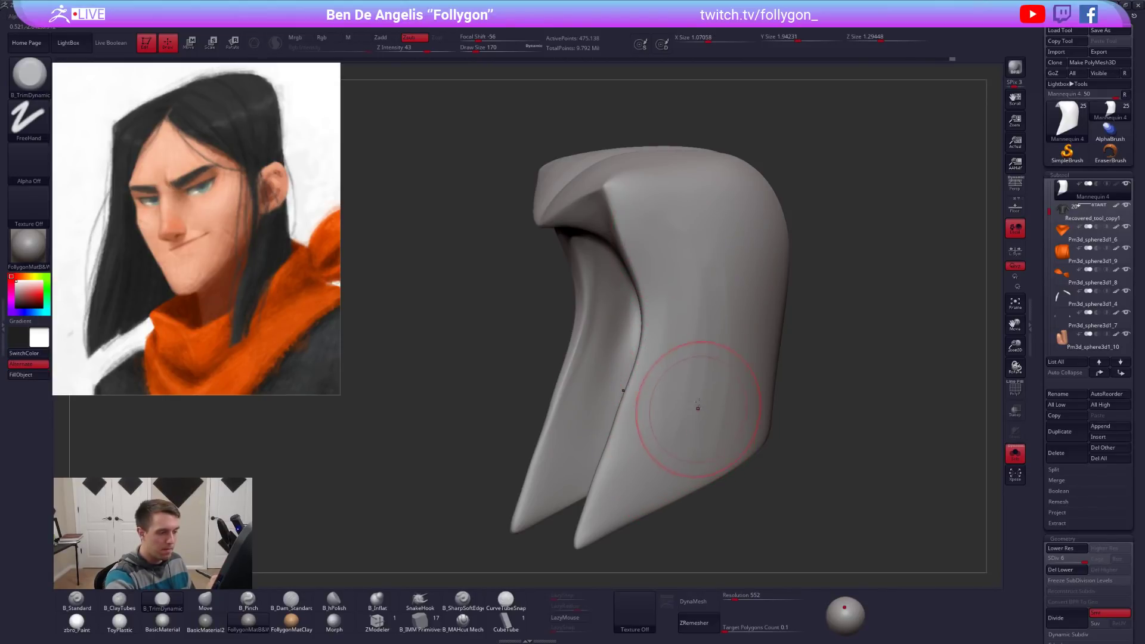
pyautogui.moveTo(673, 413); pyautogui.dragTo(672, 425)
pyautogui.keyDown('shift'); pyautogui.moveTo(674, 417); pyautogui.dragTo(736, 381, button='right'); pyautogui.keyUp('shift')
pyautogui.hotkey('alt', 's')
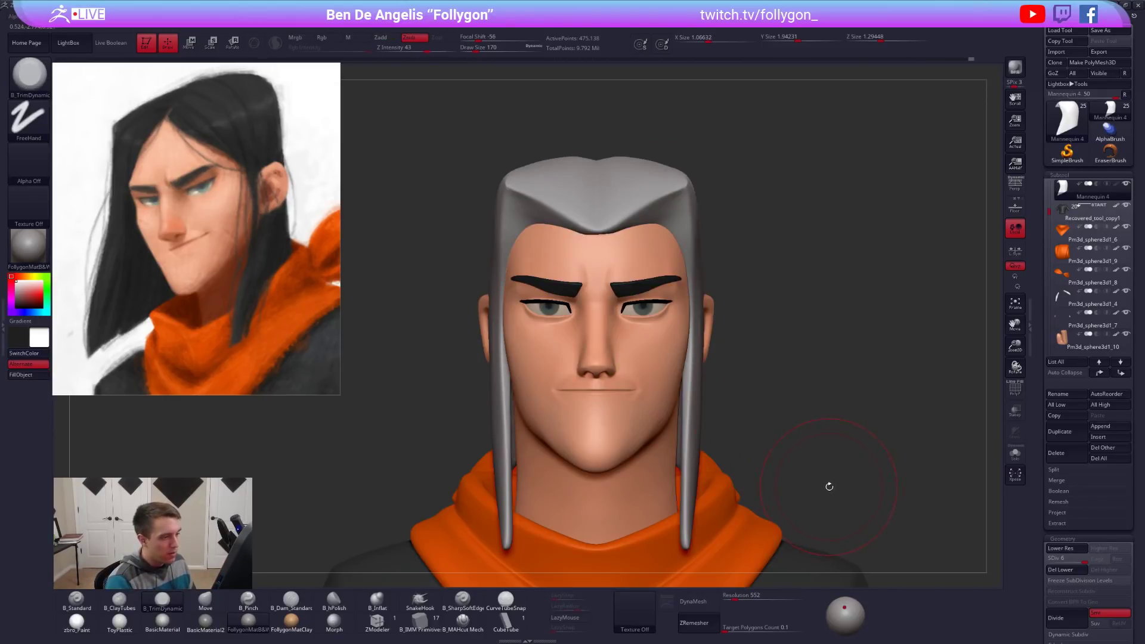
# Switch to the Move brush and sweep the hair back behind the character's left ear.
pyautogui.moveTo(836, 485); pyautogui.dragTo(812, 487)
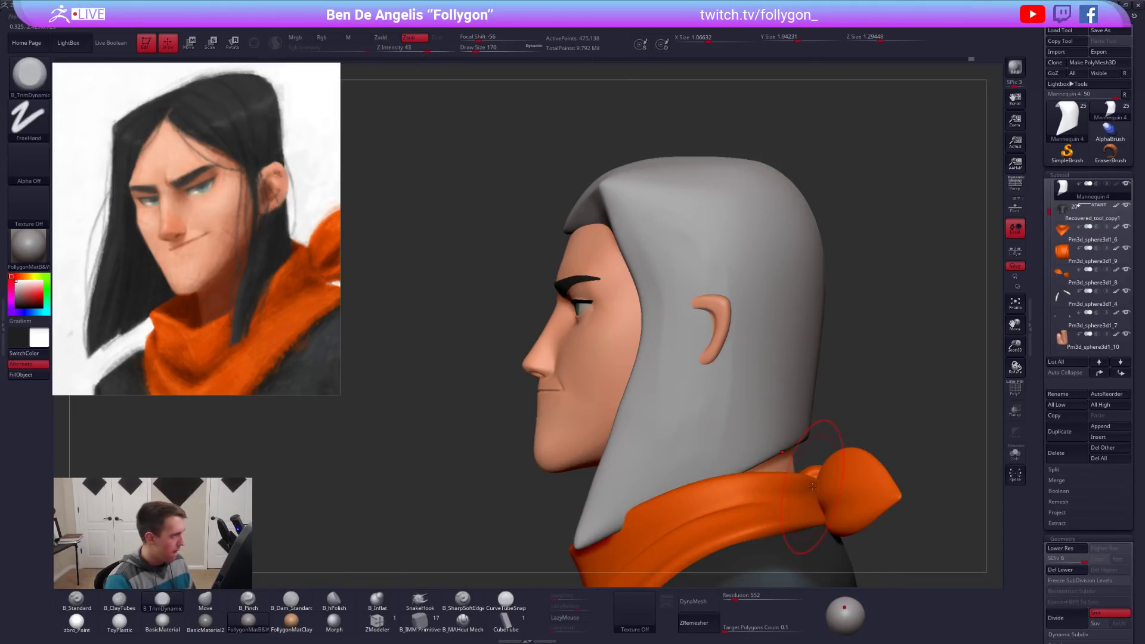
pyautogui.press('space')
pyautogui.moveTo(685, 343); pyautogui.dragTo(702, 346)
pyautogui.keyDown('ctrl'); pyautogui.moveTo(702, 346); pyautogui.dragTo(672, 352, button='right'); pyautogui.keyUp('ctrl')
pyautogui.press('4')
pyautogui.press('space')
pyautogui.moveTo(678, 372)
pyautogui.mouseDown()
pyautogui.moveTo(696, 373)
pyautogui.moveTo(726, 344)
pyautogui.moveTo(718, 367)
pyautogui.moveTo(711, 356)
pyautogui.mouseUp()
pyautogui.press('space')
pyautogui.press('space')
pyautogui.moveTo(696, 298); pyautogui.dragTo(691, 298)
pyautogui.press('space')
pyautogui.moveTo(656, 263); pyautogui.dragTo(655, 268)
# Refine the swept-back hair around the left temple and ear with the Move brush at draw sizes 203 and 192.
pyautogui.moveTo(539, 255); pyautogui.dragTo(645, 251)
pyautogui.moveTo(644, 251); pyautogui.dragTo(667, 262, button='right')
pyautogui.press('space')
pyautogui.moveTo(608, 271); pyautogui.dragTo(600, 270)
pyautogui.moveTo(604, 255); pyautogui.dragTo(602, 267, button='right')
pyautogui.moveTo(601, 266); pyautogui.dragTo(592, 273)
pyautogui.press('space')
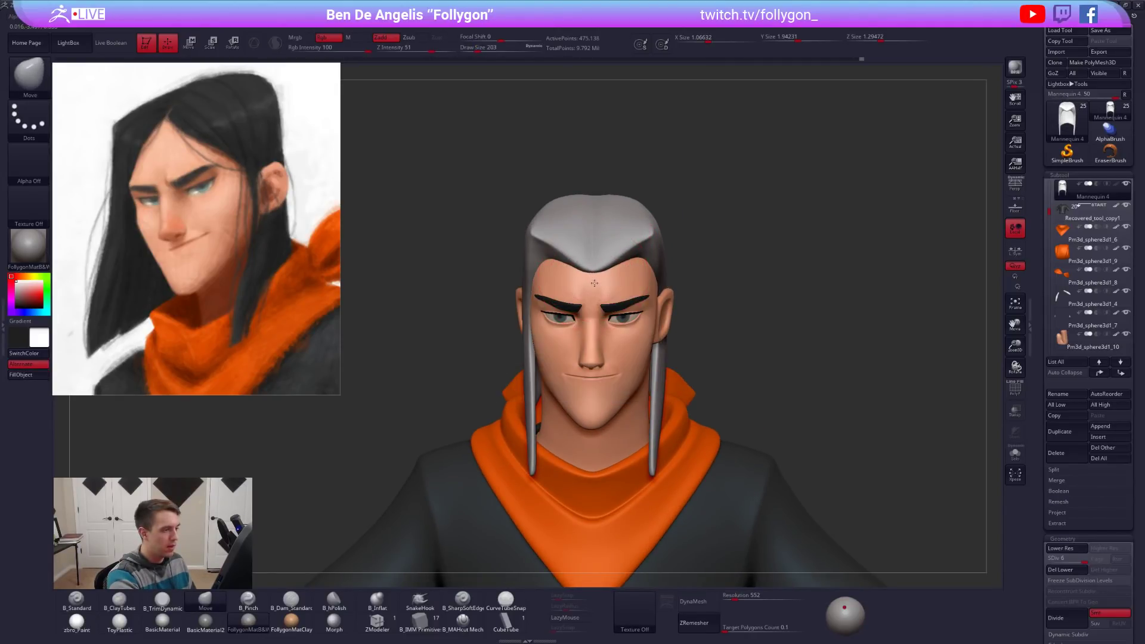
pyautogui.moveTo(617, 239)
pyautogui.mouseDown(button='right')
pyautogui.moveTo(660, 253)
pyautogui.moveTo(642, 237)
pyautogui.moveTo(647, 303)
pyautogui.moveTo(636, 351)
pyautogui.mouseUp(button='right')
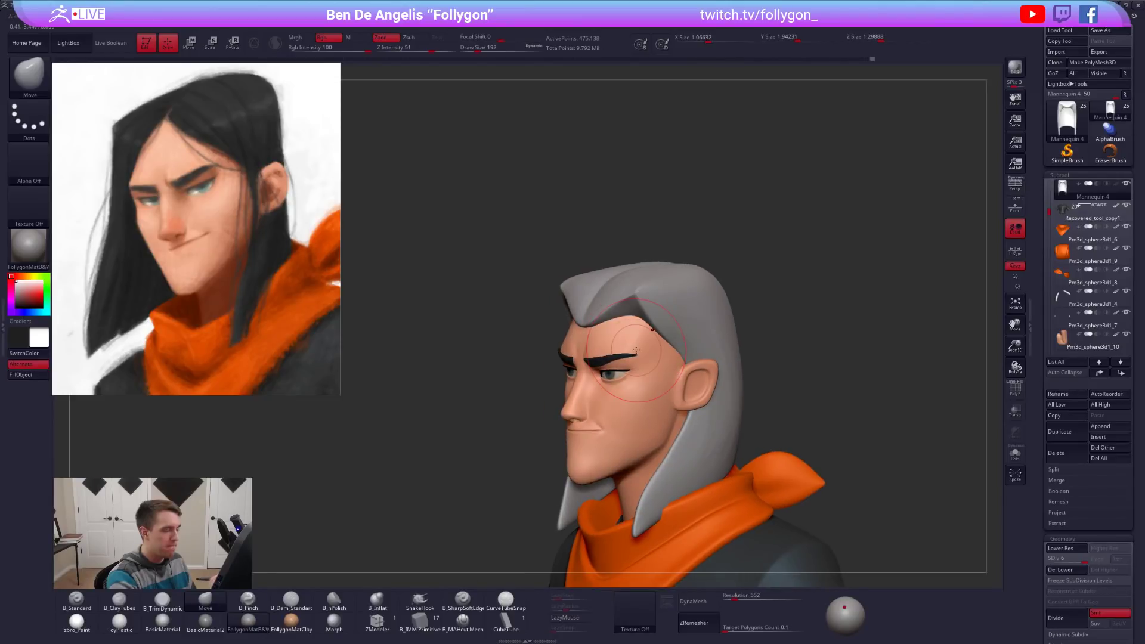
# Switch to the Chrome browser and search Google Images for "android 17" in a new tab.
pyautogui.hotkey('alt', 'Tab')
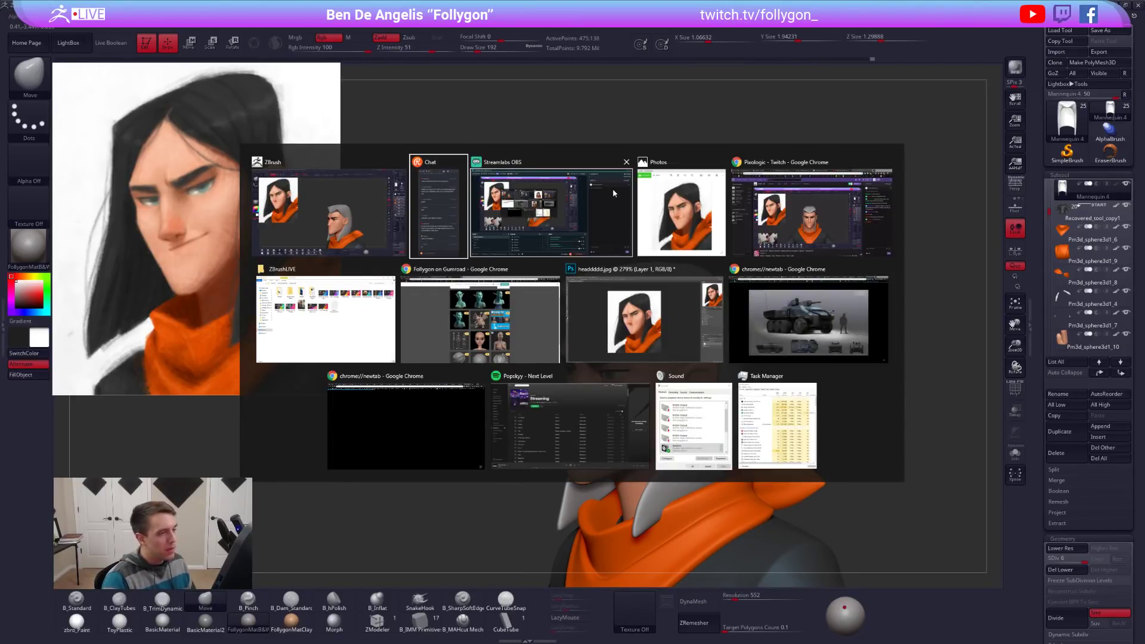
pyautogui.click(486, 317)
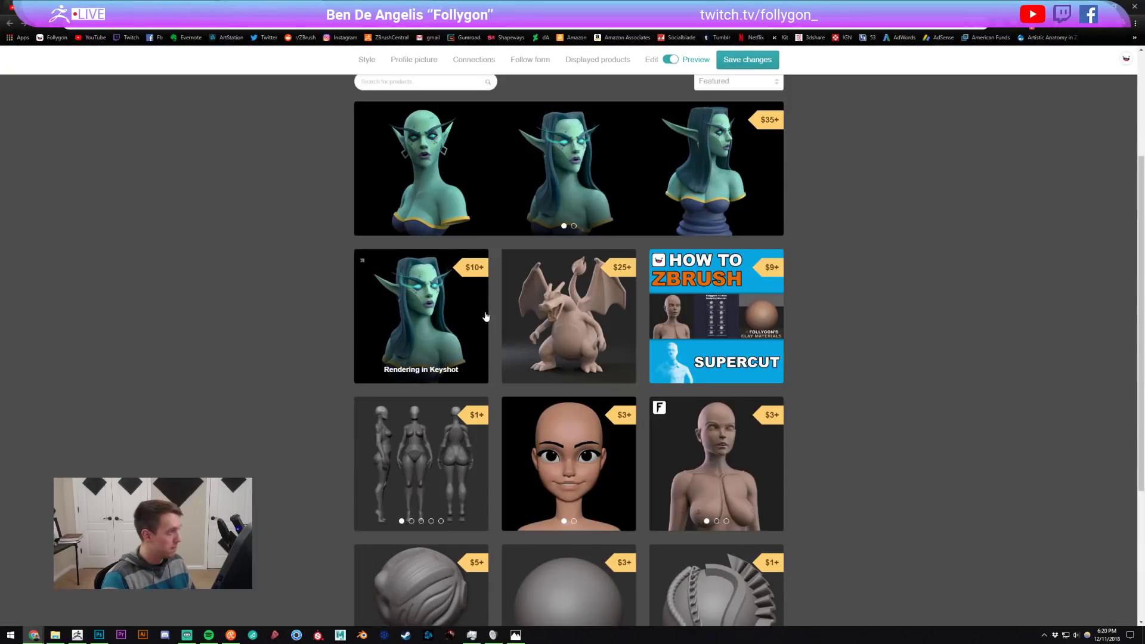
pyautogui.hotkey('ctrl', 't')
pyautogui.write('android ')
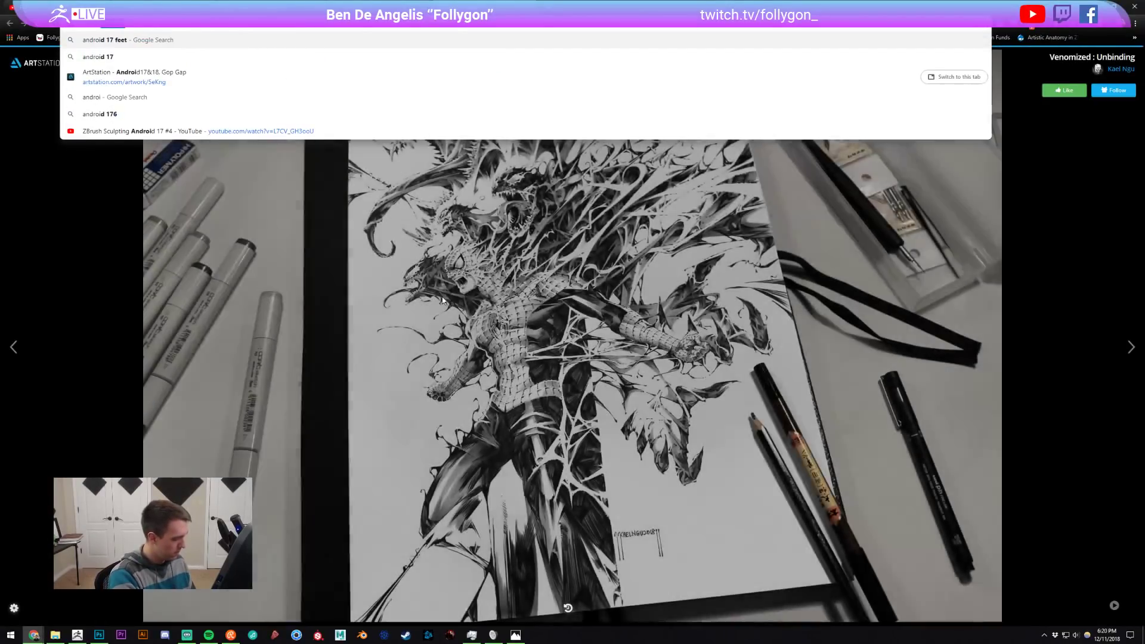
pyautogui.write('17')
pyautogui.press('Return')
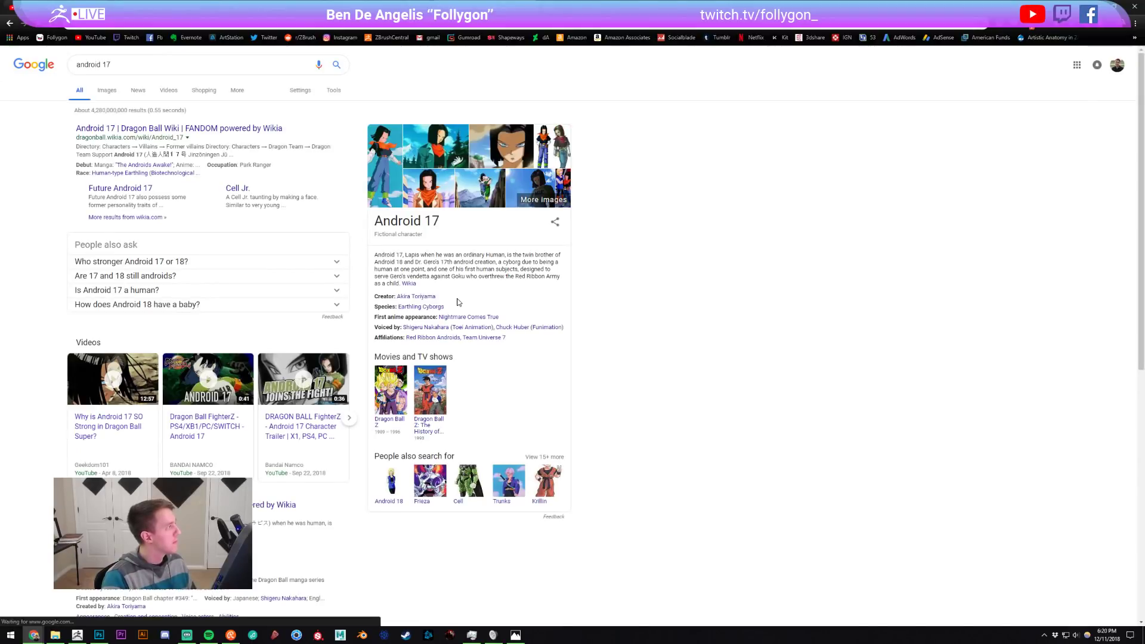
pyautogui.click(111, 95)
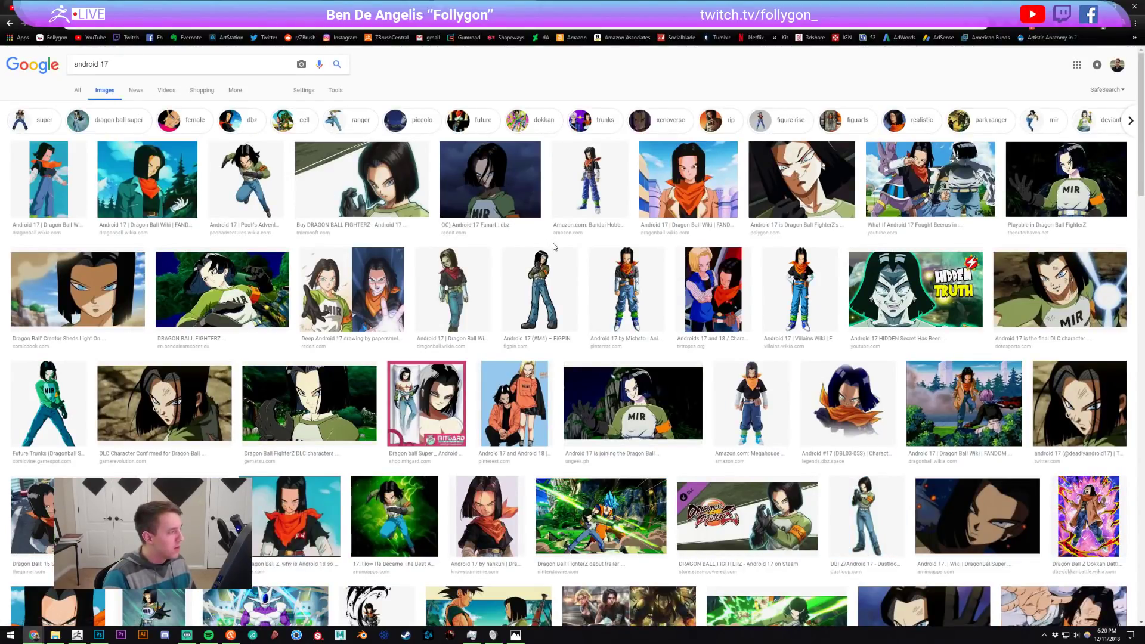
# Enlarge two Android 17 pictures, compare their hairstyle with the sculpt, and return to ZBrush.
pyautogui.click(504, 169)
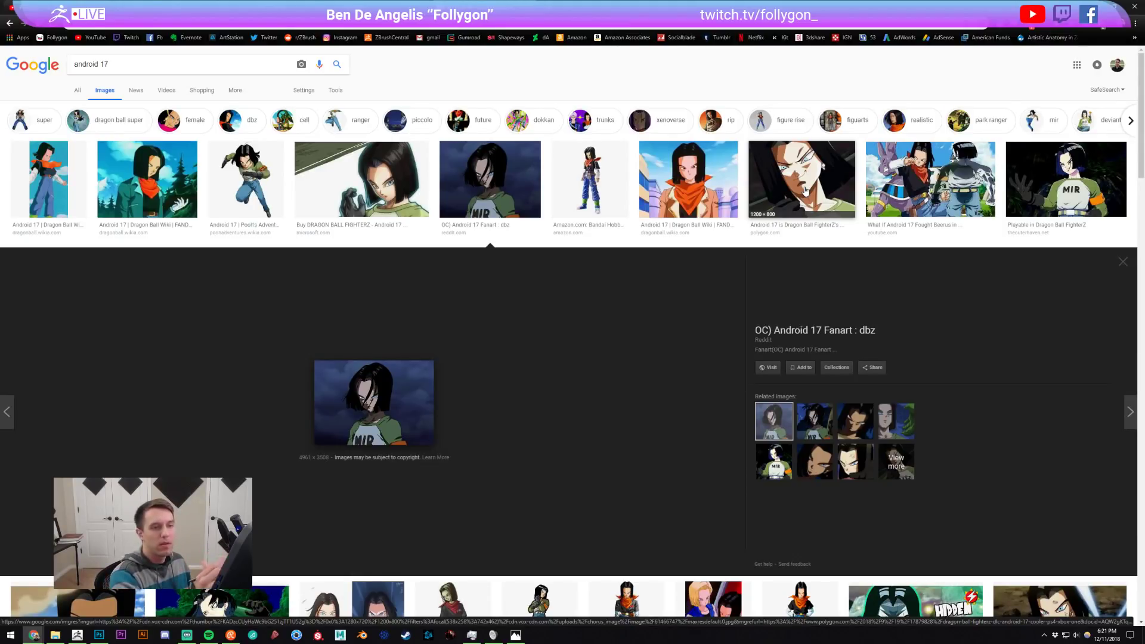
pyautogui.click(1071, 188)
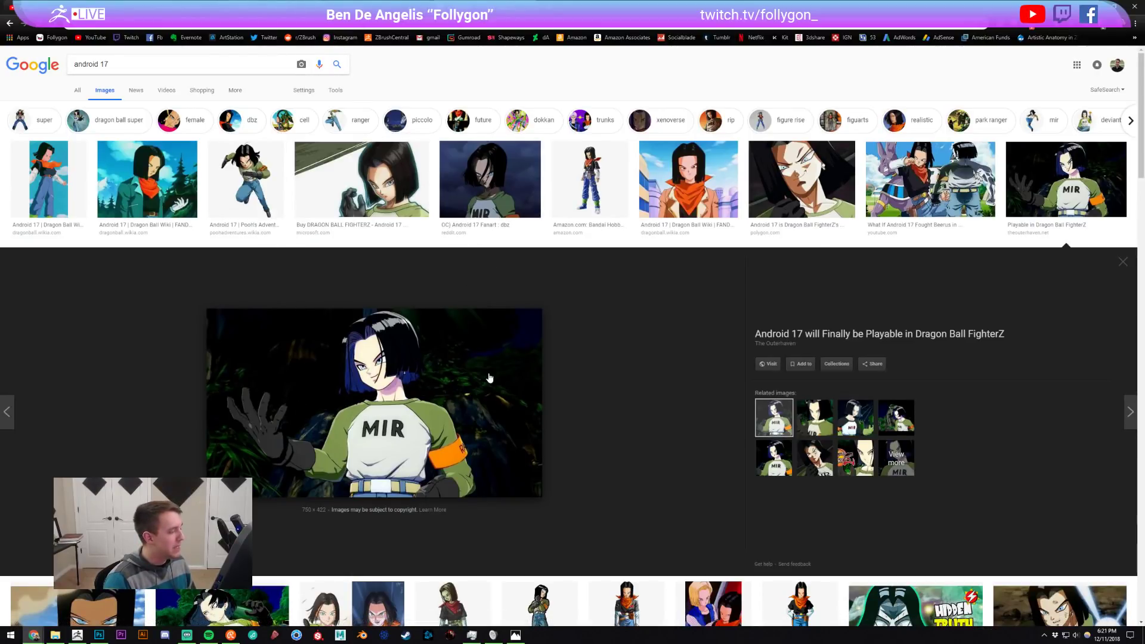
pyautogui.hotkey('alt', 'Tab')
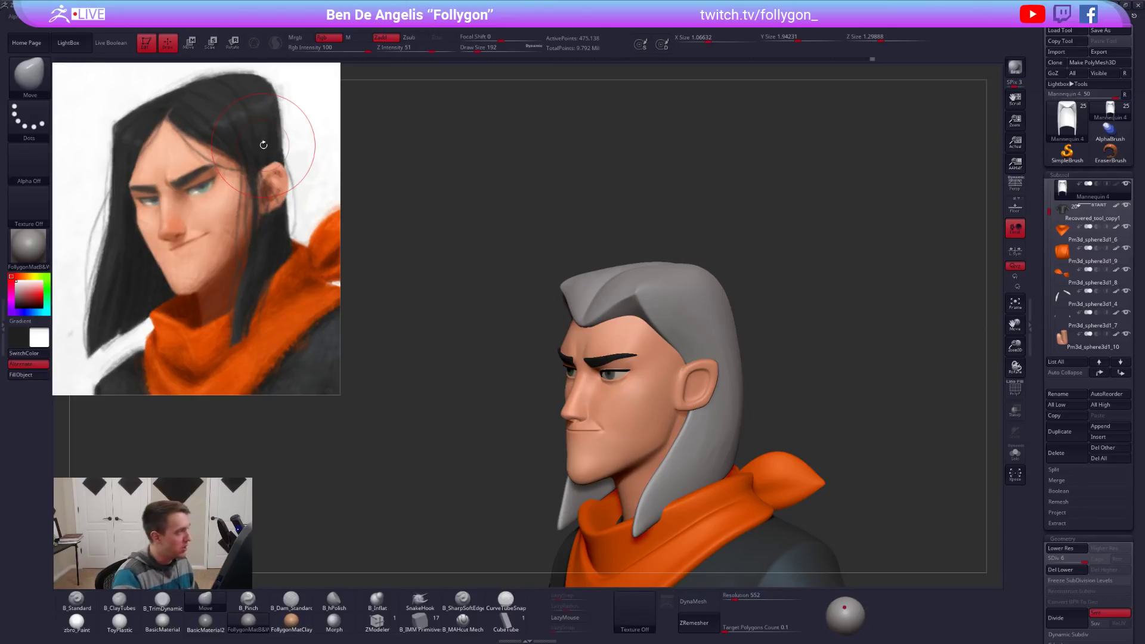
pyautogui.hotkey('alt', 'Tab')
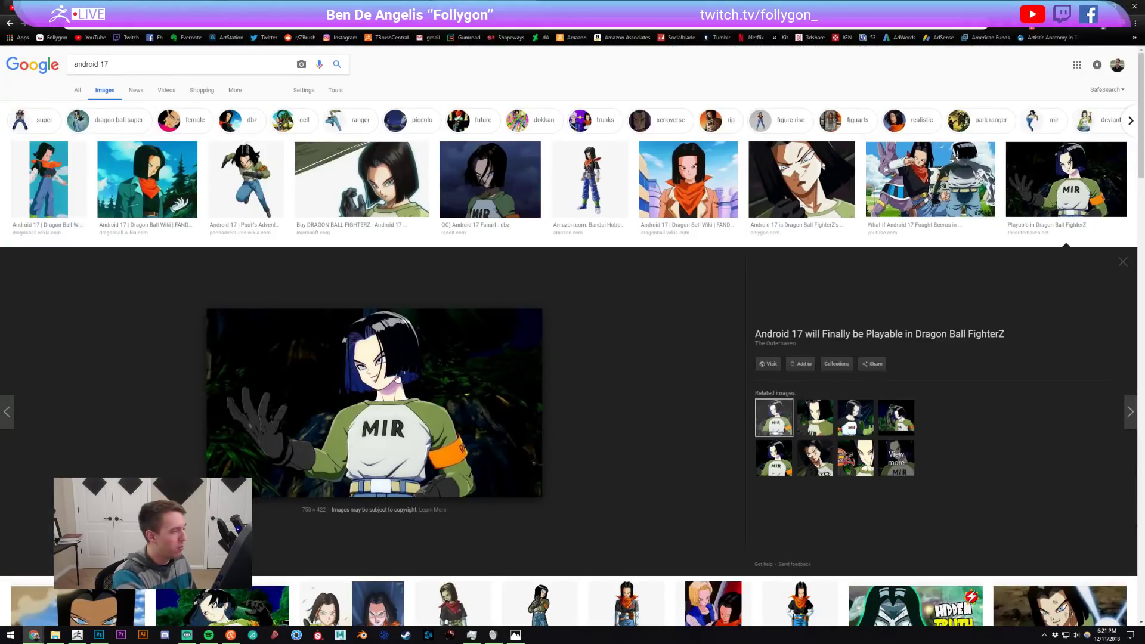
pyautogui.hotkey('alt', 'Tab')
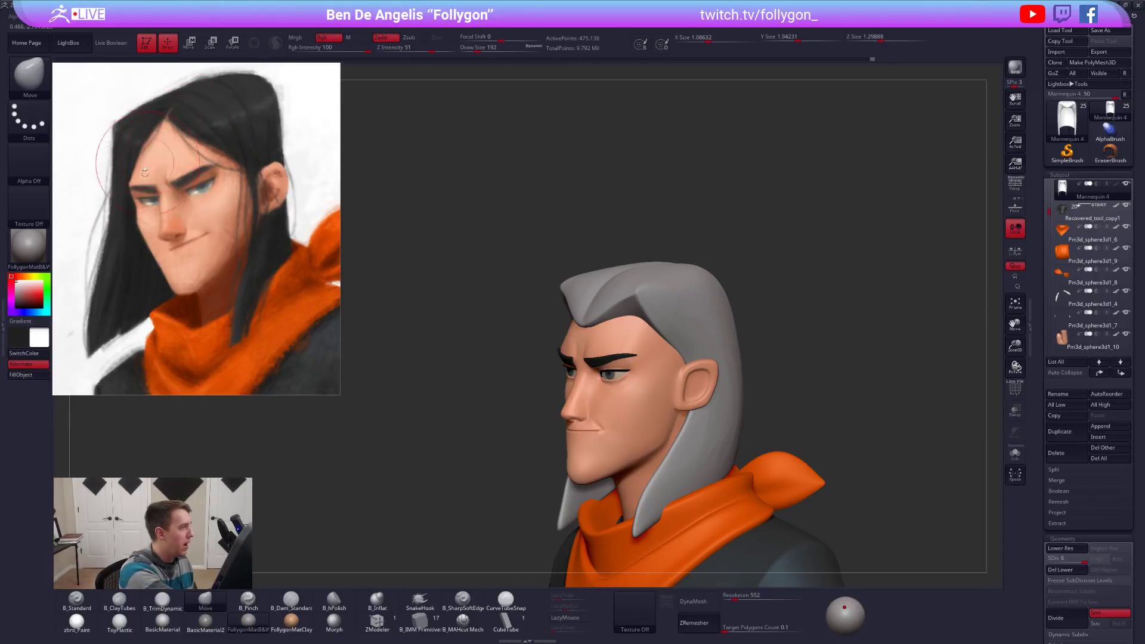
# Try pushing the hairline at the left temple with the Move brush at draw size 203, then undo the stroke.
pyautogui.moveTo(539, 328)
pyautogui.mouseDown()
pyautogui.moveTo(588, 347)
pyautogui.moveTo(599, 343)
pyautogui.moveTo(584, 329)
pyautogui.moveTo(616, 316)
pyautogui.moveTo(602, 344)
pyautogui.mouseUp()
pyautogui.press('space')
pyautogui.press('space')
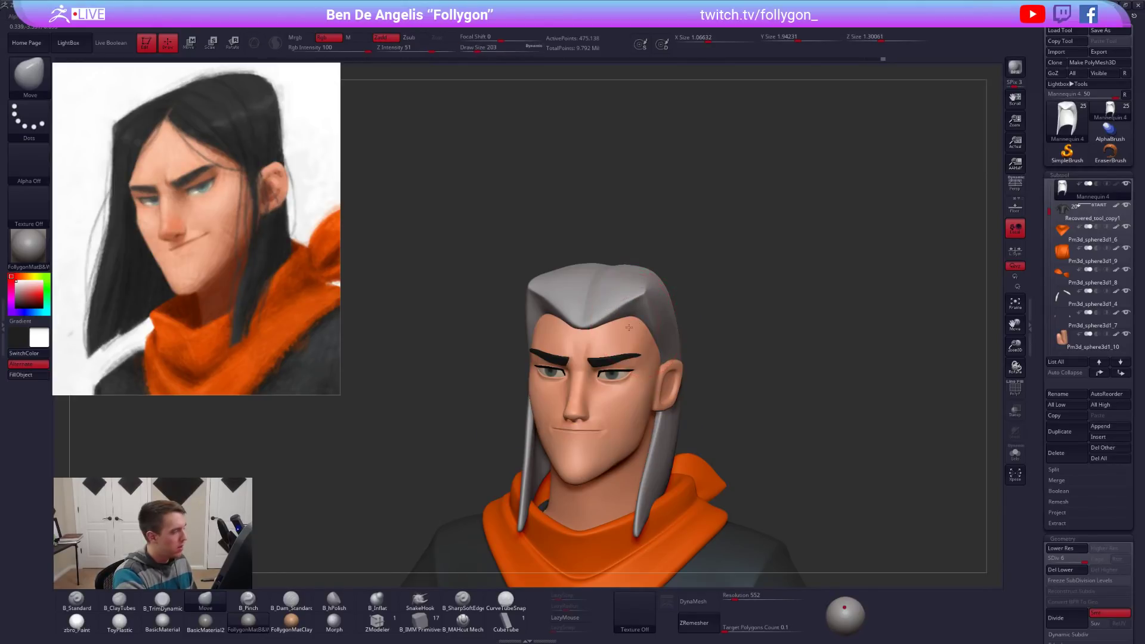
pyautogui.moveTo(632, 334); pyautogui.dragTo(609, 331, button='right')
pyautogui.moveTo(645, 311)
pyautogui.mouseDown()
pyautogui.moveTo(640, 326)
pyautogui.moveTo(660, 350)
pyautogui.mouseUp()
pyautogui.hotkey('ctrl', 'z')
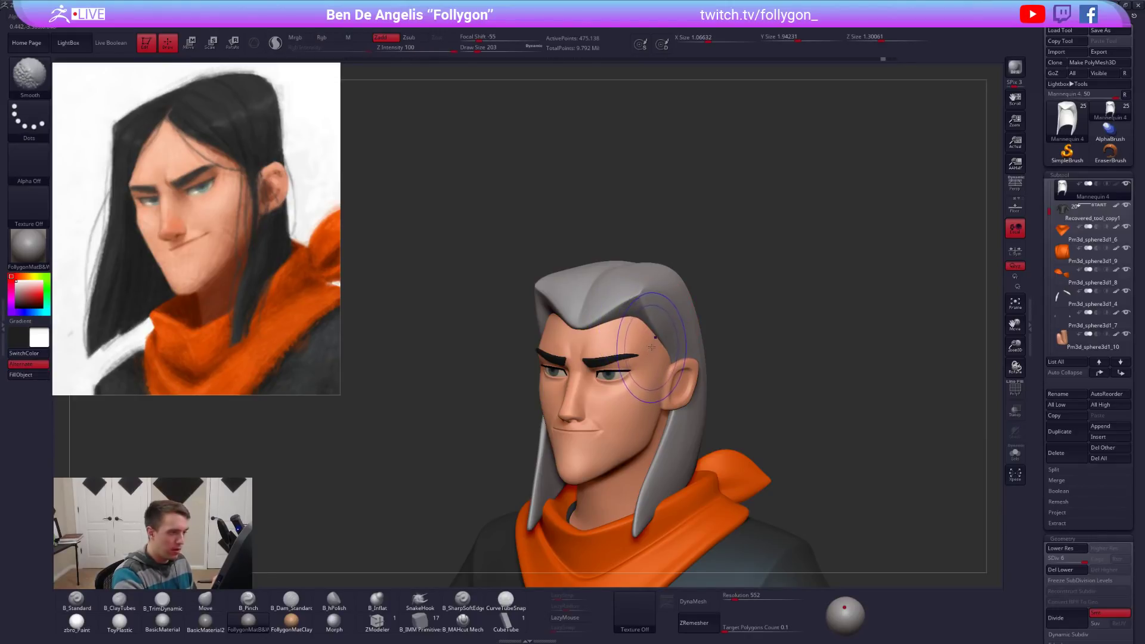
# Lower the hair to subdivision level 2 and raise the hairline above the left temple with the Move brush at draw size 227.
pyautogui.hotkey('shift', 'd')
pyautogui.hotkey('shift', 'd')
pyautogui.hotkey('shift', 'd')
pyautogui.hotkey('shift', 'd')
pyautogui.hotkey('shift', 'd')
pyautogui.moveTo(663, 338); pyautogui.dragTo(641, 334, button='right')
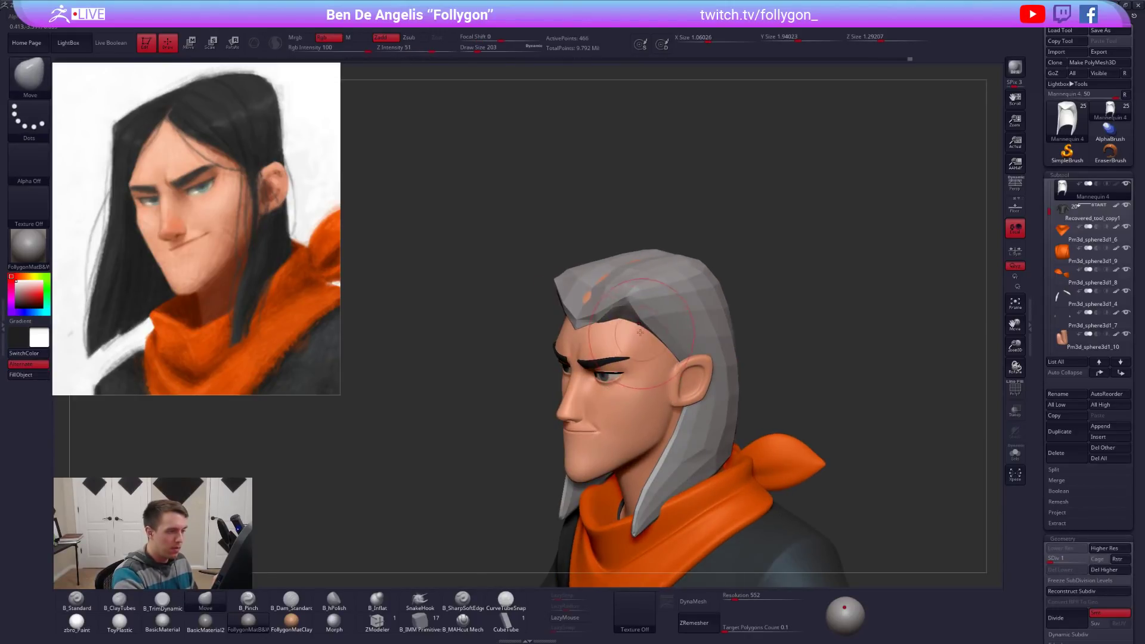
pyautogui.press('d')
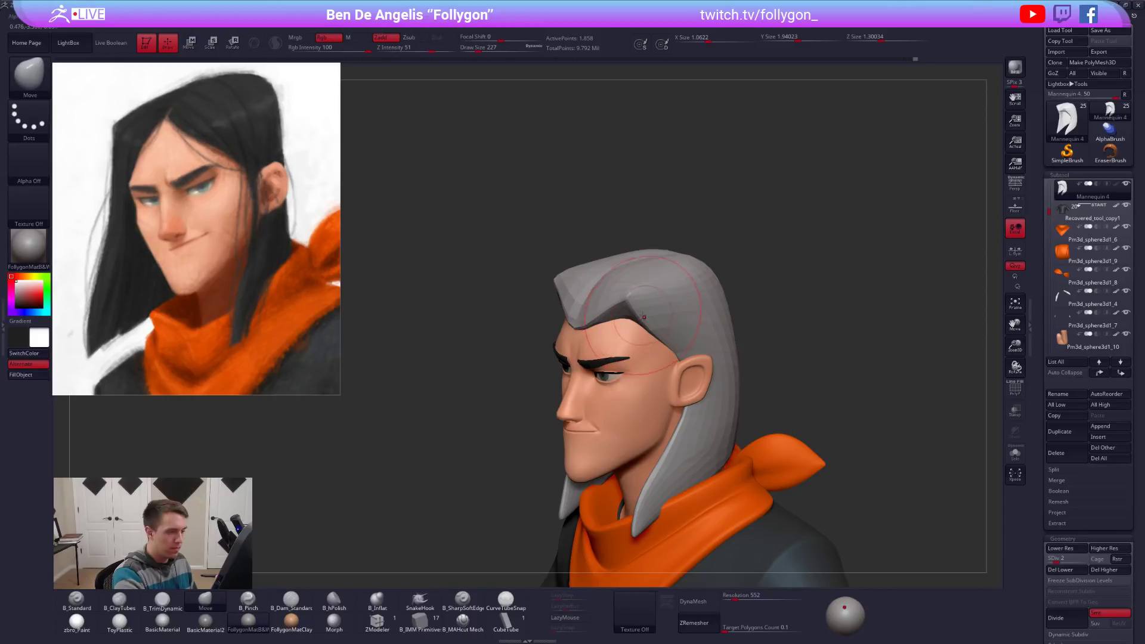
pyautogui.press('space')
pyautogui.moveTo(613, 353); pyautogui.dragTo(622, 310)
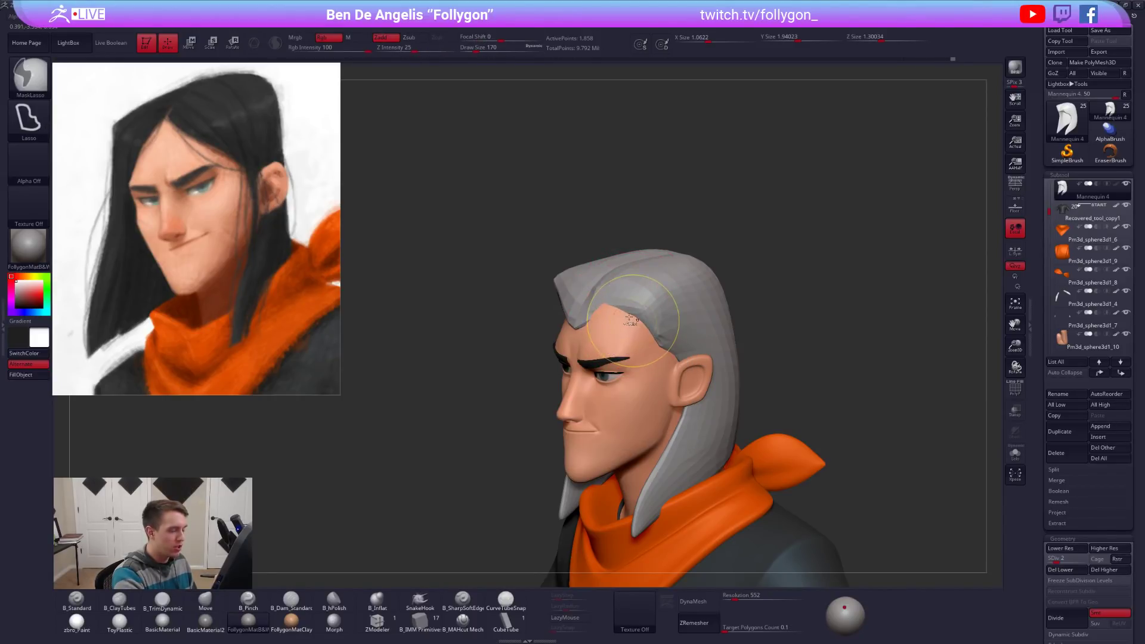
# Isolate the hair, undo the last edit, lasso-mask the inner edge beside the temple, and show the full character again.
pyautogui.hotkey('ctrl', 'shift', 's')
pyautogui.press('space')
pyautogui.moveTo(618, 357); pyautogui.dragTo(615, 358)
pyautogui.hotkey('ctrl', 'z')
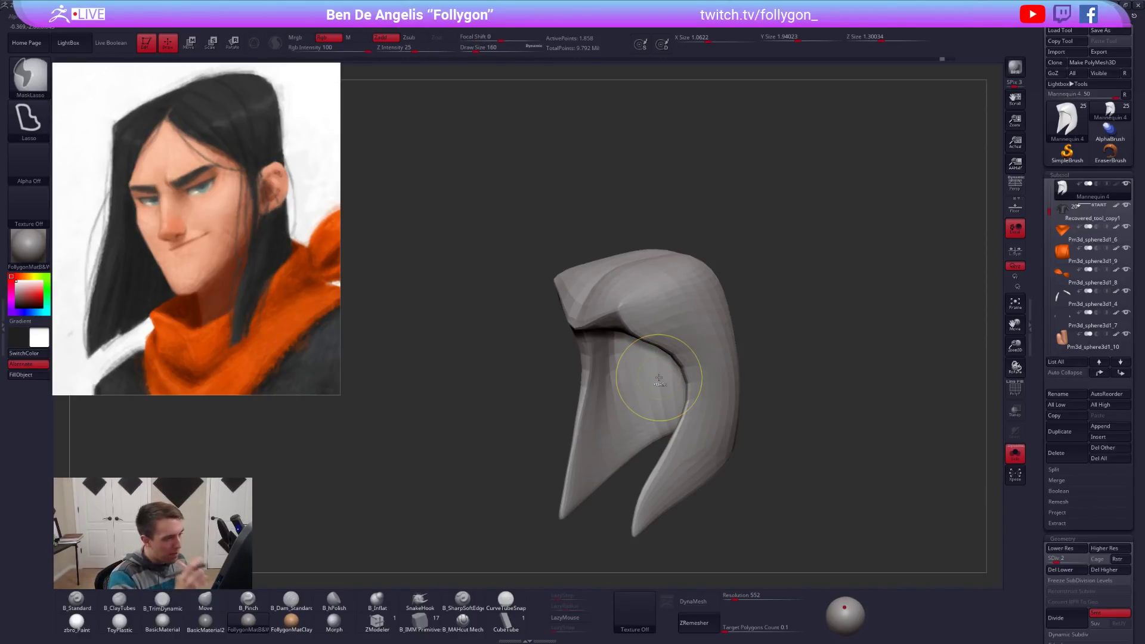
pyautogui.moveTo(695, 406)
pyautogui.keyDown('ctrl'); pyautogui.mouseDown()
pyautogui.moveTo(659, 334)
pyautogui.moveTo(675, 358)
pyautogui.mouseUp(); pyautogui.keyUp('ctrl')
pyautogui.press('space')
pyautogui.hotkey('ctrl', 'shift', 's')
# Return to the Move brush and adjust the hair's front and top outline at subdivision level 3.
pyautogui.moveTo(650, 364)
pyautogui.mouseDown(button='right')
pyautogui.moveTo(734, 360)
pyautogui.moveTo(650, 354)
pyautogui.moveTo(590, 328)
pyautogui.mouseUp(button='right')
pyautogui.press('b')
pyautogui.press('m')
pyautogui.press('v')
pyautogui.press('space')
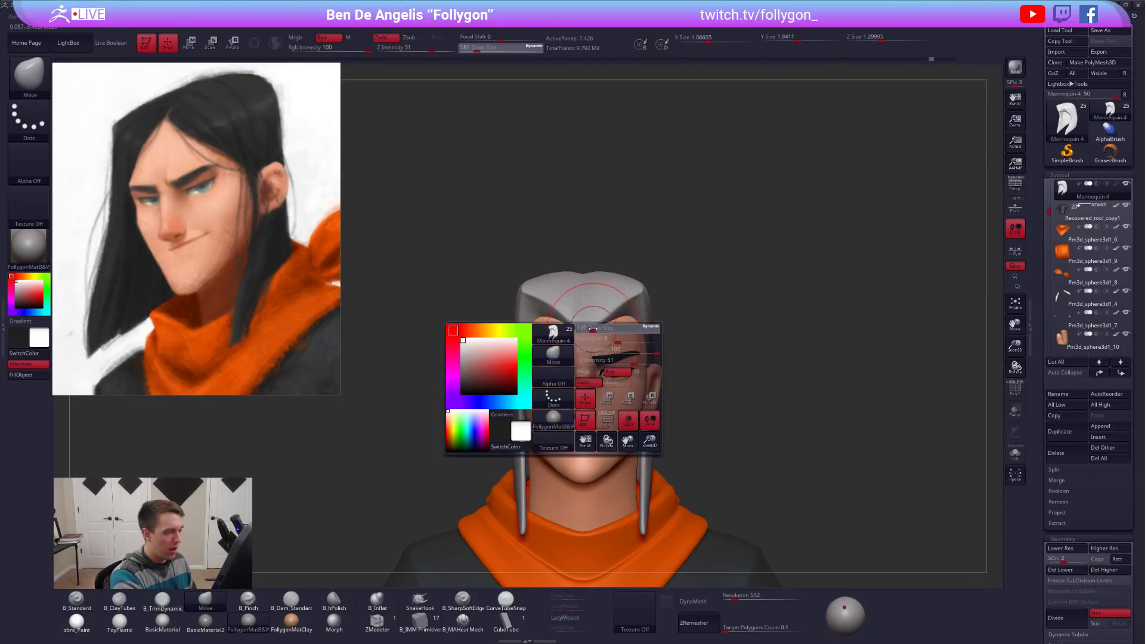
pyautogui.moveTo(592, 336); pyautogui.dragTo(585, 336)
pyautogui.keyDown('ctrl'); pyautogui.moveTo(593, 319); pyautogui.dragTo(582, 294, button='right'); pyautogui.keyUp('ctrl')
pyautogui.press('space')
pyautogui.moveTo(578, 288); pyautogui.dragTo(579, 286)
pyautogui.moveTo(579, 286); pyautogui.dragTo(691, 295, button='right')
# Adjust the right side profile of the hair with the Move brush at draw sizes 350 and 192, lowering it to subdivision level 2.
pyautogui.keyDown('alt'); pyautogui.moveTo(518, 379); pyautogui.dragTo(552, 371, button='right'); pyautogui.keyUp('alt')
pyautogui.press('space')
pyautogui.moveTo(553, 372); pyautogui.dragTo(562, 374)
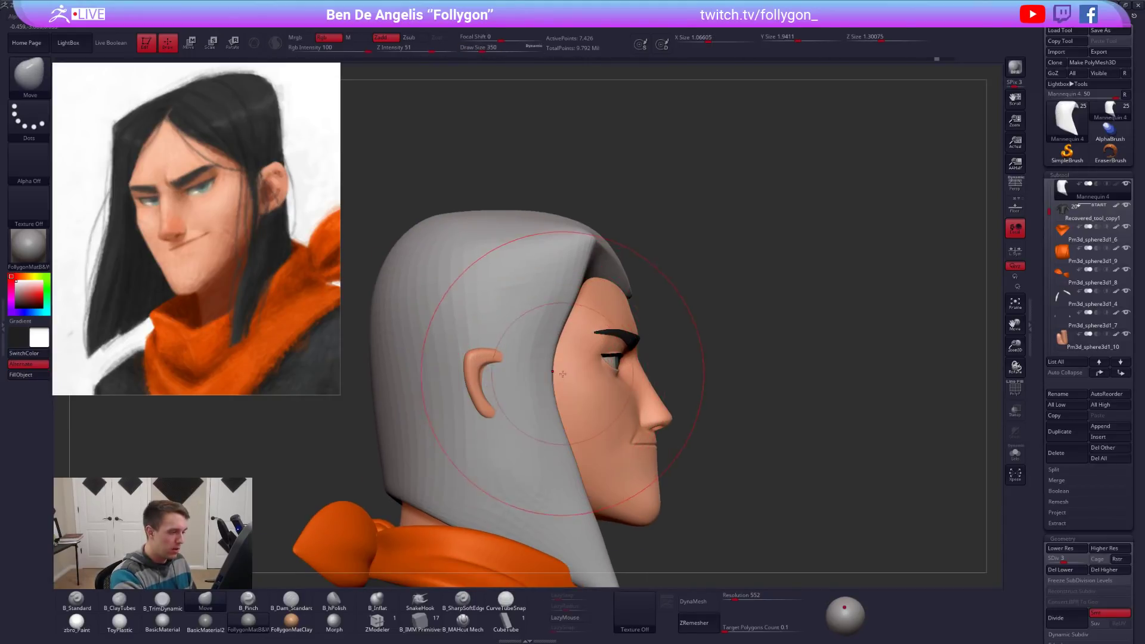
pyautogui.keyDown('ctrl'); pyautogui.moveTo(563, 373); pyautogui.dragTo(560, 379, button='right'); pyautogui.keyUp('ctrl')
pyautogui.hotkey('shift', 'd')
pyautogui.hotkey('shift', 'd')
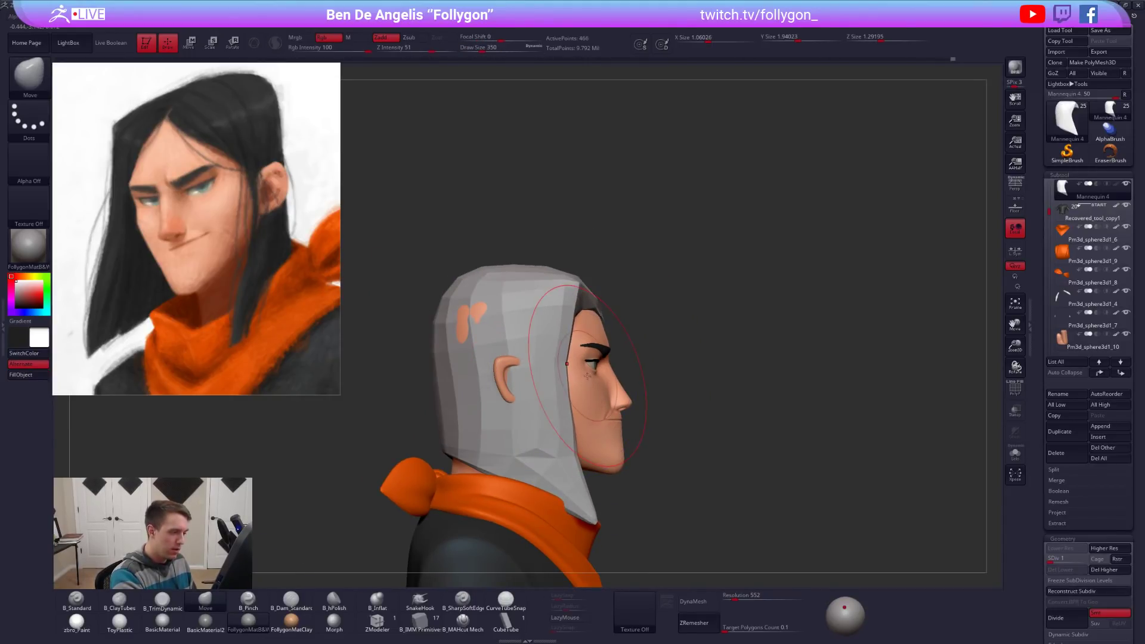
pyautogui.press('d')
pyautogui.press('space')
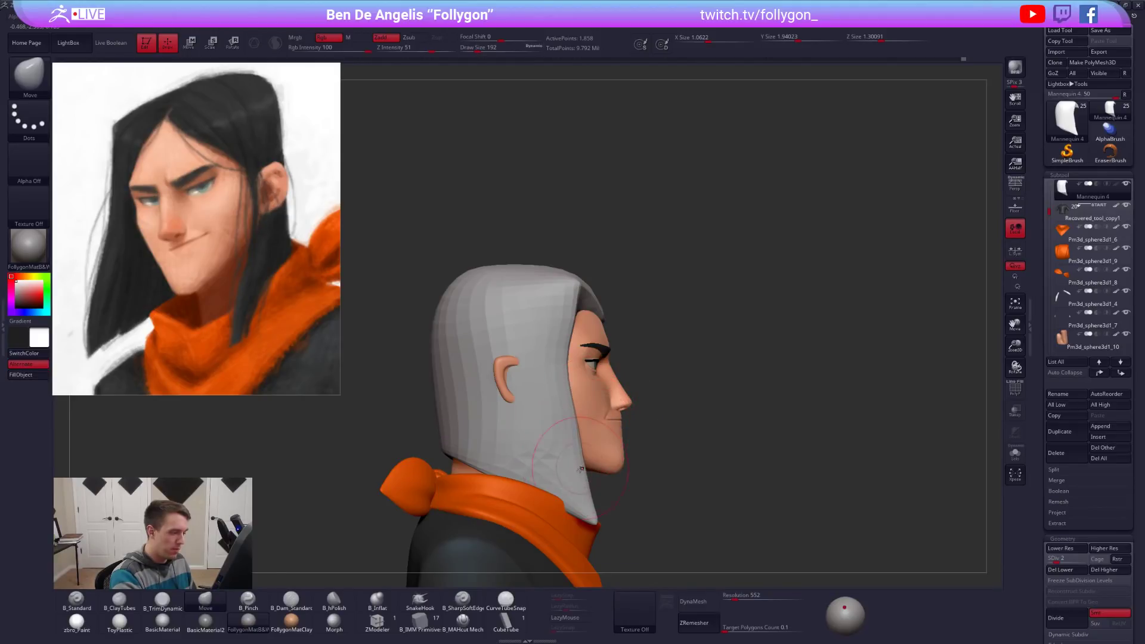
# Shape the long side locks framing the face from the front and side, setting the draw size to 308.
pyautogui.keyDown('shift'); pyautogui.moveTo(570, 368); pyautogui.dragTo(477, 373, button='right'); pyautogui.keyUp('shift')
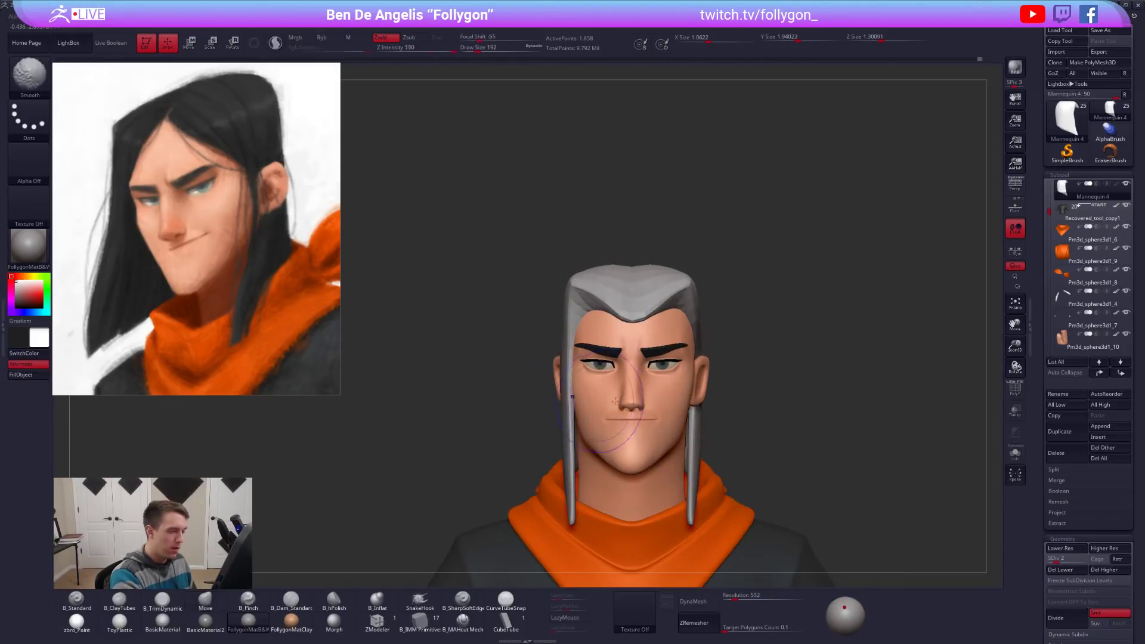
pyautogui.keyDown('alt'); pyautogui.moveTo(603, 402); pyautogui.dragTo(567, 417, button='right'); pyautogui.keyUp('alt')
pyautogui.press('space')
pyautogui.moveTo(608, 390); pyautogui.dragTo(617, 390)
pyautogui.keyDown('shift'); pyautogui.moveTo(616, 390); pyautogui.dragTo(525, 394, button='right'); pyautogui.keyUp('shift')
pyautogui.moveTo(656, 376)
pyautogui.keyDown('ctrl'); pyautogui.mouseDown(button='right')
pyautogui.moveTo(653, 398)
pyautogui.moveTo(614, 339)
pyautogui.moveTo(612, 306)
pyautogui.moveTo(662, 302)
pyautogui.mouseUp(button='right'); pyautogui.keyUp('ctrl')
pyautogui.moveTo(568, 278)
pyautogui.keyDown('alt'); pyautogui.mouseDown(button='right')
pyautogui.moveTo(602, 325)
pyautogui.moveTo(656, 334)
pyautogui.moveTo(656, 298)
pyautogui.moveTo(716, 301)
pyautogui.mouseUp(button='right'); pyautogui.keyUp('alt')
pyautogui.press('space')
pyautogui.moveTo(574, 357); pyautogui.dragTo(581, 357)
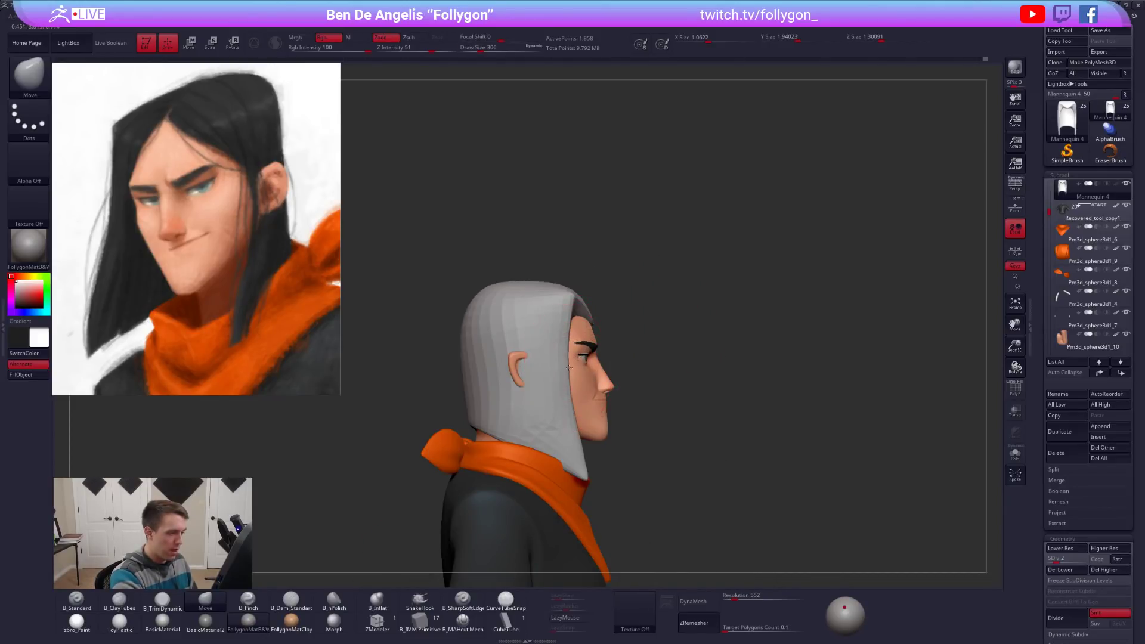
# Reshape the left front hair and the lock behind the ear with the Move brush at draw size 239.
pyautogui.moveTo(808, 477); pyautogui.dragTo(764, 483, button='right')
pyautogui.moveTo(715, 373)
pyautogui.mouseDown(button='right')
pyautogui.moveTo(670, 375)
pyautogui.moveTo(660, 360)
pyautogui.mouseUp(button='right')
pyautogui.press('space')
pyautogui.moveTo(660, 357); pyautogui.dragTo(653, 358)
pyautogui.press('space')
pyautogui.moveTo(603, 325); pyautogui.dragTo(599, 325)
pyautogui.moveTo(564, 322); pyautogui.dragTo(522, 334, button='right')
pyautogui.press('space')
pyautogui.moveTo(521, 385); pyautogui.dragTo(527, 385)
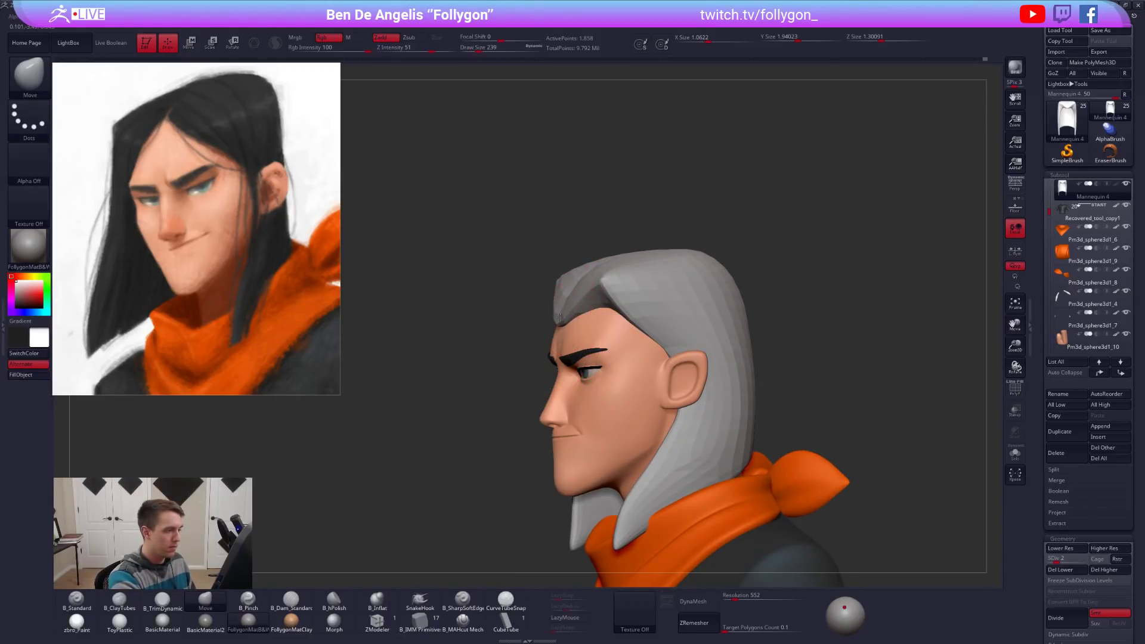
# Raise the hair to subdivision level 3 and refine the front peak and temple hairline at draw size 140.
pyautogui.moveTo(569, 323); pyautogui.dragTo(574, 320, button='right')
pyautogui.press('space')
pyautogui.moveTo(567, 316); pyautogui.dragTo(566, 316)
pyautogui.moveTo(525, 333); pyautogui.dragTo(590, 340, button='right')
pyautogui.press('d')
pyautogui.moveTo(569, 337); pyautogui.dragTo(568, 328)
pyautogui.press('space')
pyautogui.moveTo(581, 342); pyautogui.dragTo(588, 343)
pyautogui.moveTo(620, 322); pyautogui.dragTo(584, 307, button='right')
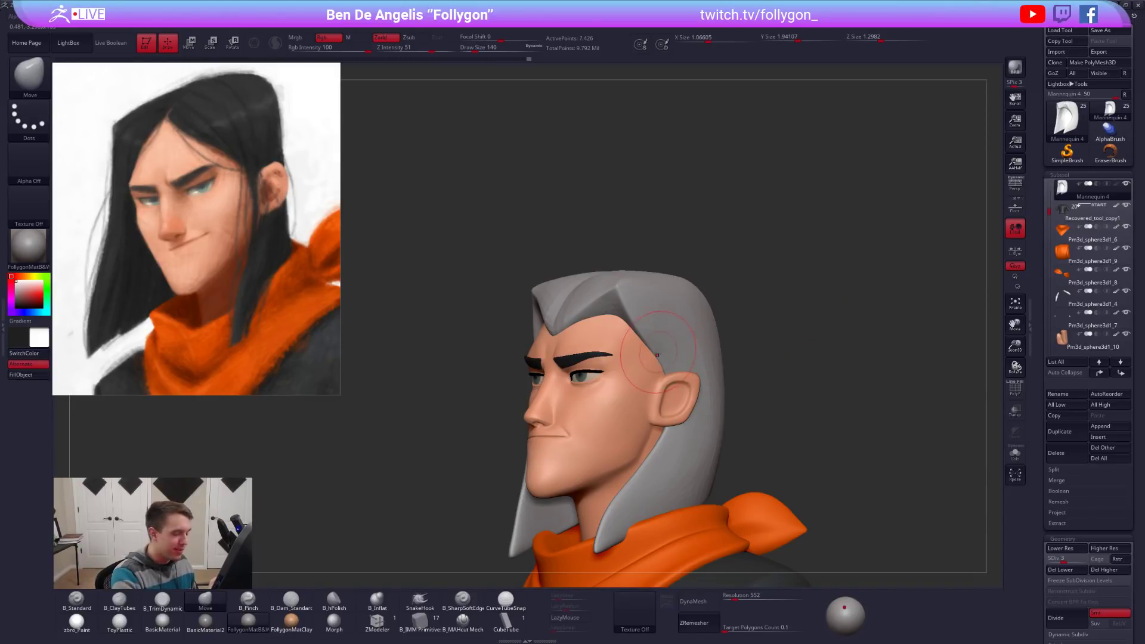
# Adjust the hair between the left temple and ear with the Move brush at draw sizes 192 and 170.
pyautogui.press('space')
pyautogui.moveTo(664, 356); pyautogui.dragTo(667, 356)
pyautogui.moveTo(664, 356)
pyautogui.mouseDown(button='right')
pyautogui.moveTo(719, 351)
pyautogui.moveTo(656, 356)
pyautogui.mouseUp(button='right')
pyautogui.press('space')
pyautogui.moveTo(655, 356); pyautogui.dragTo(660, 353)
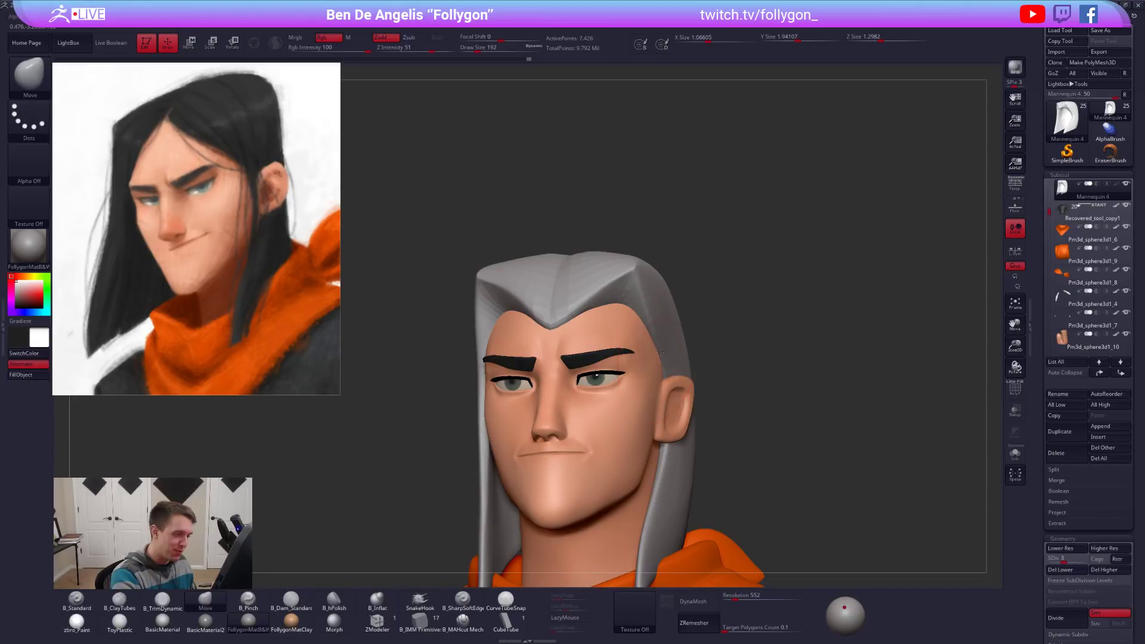
pyautogui.moveTo(660, 356); pyautogui.dragTo(673, 356, button='right')
pyautogui.press('space')
pyautogui.moveTo(673, 356); pyautogui.dragTo(667, 355)
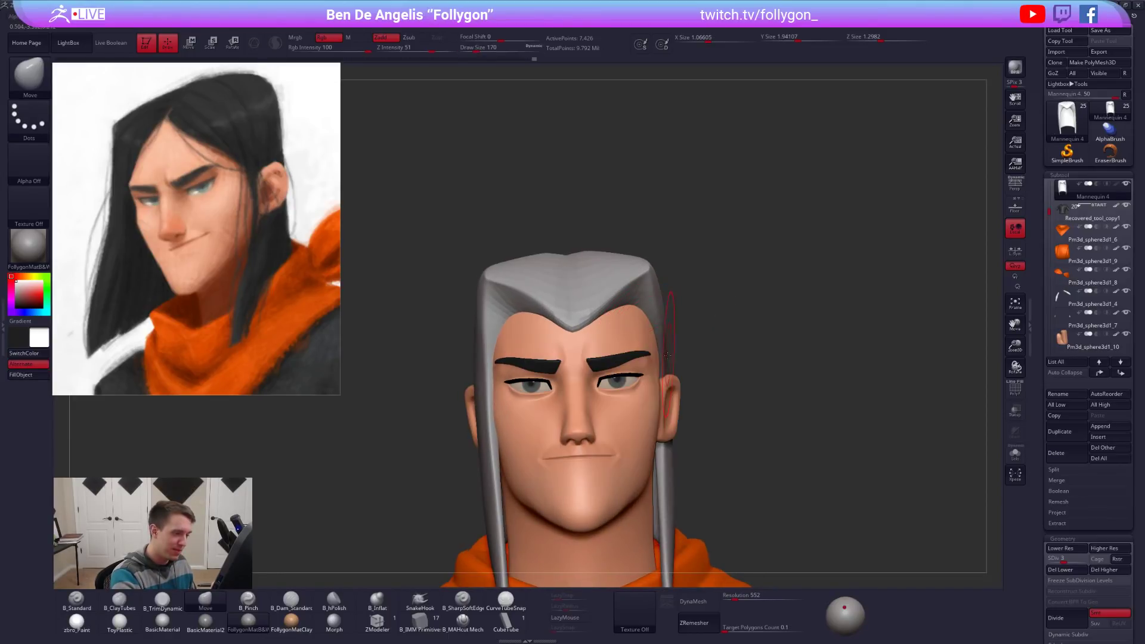
# Reshape the left lock hanging below the ear from front and side, increasing the Move brush to draw size 368.
pyautogui.keyDown('alt'); pyautogui.moveTo(665, 378); pyautogui.dragTo(650, 269, button='right'); pyautogui.keyUp('alt')
pyautogui.press('space')
pyautogui.moveTo(633, 383); pyautogui.dragTo(643, 408)
pyautogui.press('space')
pyautogui.moveTo(642, 408); pyautogui.dragTo(647, 408)
pyautogui.moveTo(647, 408)
pyautogui.mouseDown(button='right')
pyautogui.moveTo(592, 405)
pyautogui.moveTo(525, 454)
pyautogui.moveTo(565, 400)
pyautogui.mouseUp(button='right')
pyautogui.press('space')
pyautogui.moveTo(565, 400); pyautogui.dragTo(558, 398)
pyautogui.press('space')
pyautogui.moveTo(557, 397); pyautogui.dragTo(563, 398)
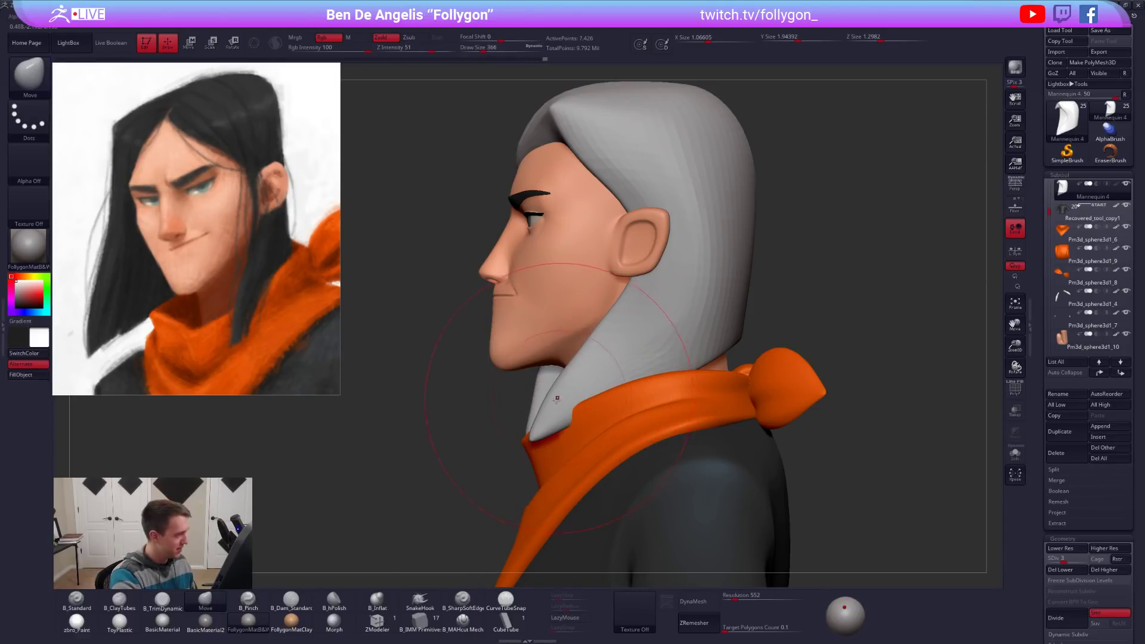
# Drop the hair to subdivision level 2 and adjust the lower left lock beside the neck with the Move brush.
pyautogui.moveTo(570, 403); pyautogui.dragTo(570, 400)
pyautogui.press('space')
pyautogui.moveTo(570, 399); pyautogui.dragTo(567, 399)
pyautogui.hotkey('alt', 'q')
pyautogui.press('space')
pyautogui.moveTo(674, 354); pyautogui.dragTo(666, 353)
pyautogui.hotkey('shift', 'd')
pyautogui.press('space')
pyautogui.moveTo(555, 411)
pyautogui.mouseDown()
pyautogui.moveTo(545, 413)
pyautogui.moveTo(569, 400)
pyautogui.mouseUp()
# Drop the hair to subdivision level 2 and set the Move brush to draw size 239 for adjusting the side locks.
pyautogui.press('space')
pyautogui.press('space')
pyautogui.moveTo(663, 376)
pyautogui.mouseDown()
pyautogui.moveTo(707, 399)
pyautogui.moveTo(733, 393)
pyautogui.mouseUp()
pyautogui.moveTo(733, 392)
pyautogui.keyDown('alt'); pyautogui.mouseDown()
pyautogui.moveTo(560, 449)
pyautogui.moveTo(640, 396)
pyautogui.moveTo(638, 372)
pyautogui.moveTo(642, 411)
pyautogui.mouseUp(); pyautogui.keyUp('alt')
pyautogui.hotkey('shift', 's')
pyautogui.press('space')
pyautogui.moveTo(638, 450); pyautogui.dragTo(636, 450)
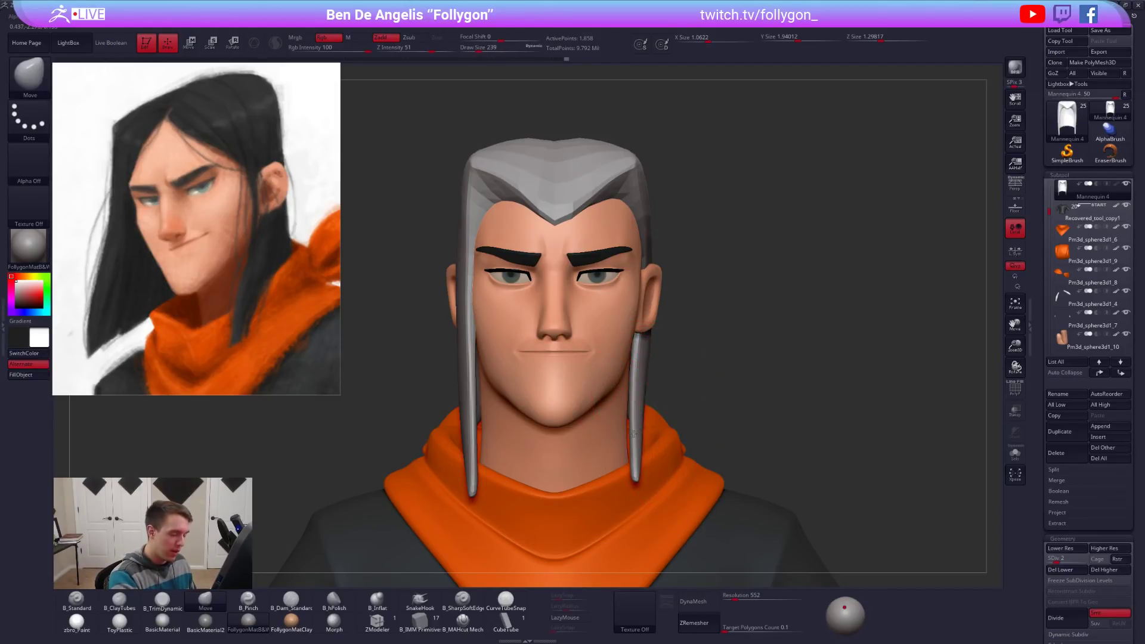
# Adjust the left lock hanging below the ear from front and side with the Move brush at draw size 215.
pyautogui.keyDown('alt'); pyautogui.moveTo(612, 401); pyautogui.dragTo(636, 399, button='right'); pyautogui.keyUp('alt')
pyautogui.press('space')
pyautogui.moveTo(669, 396); pyautogui.dragTo(665, 396)
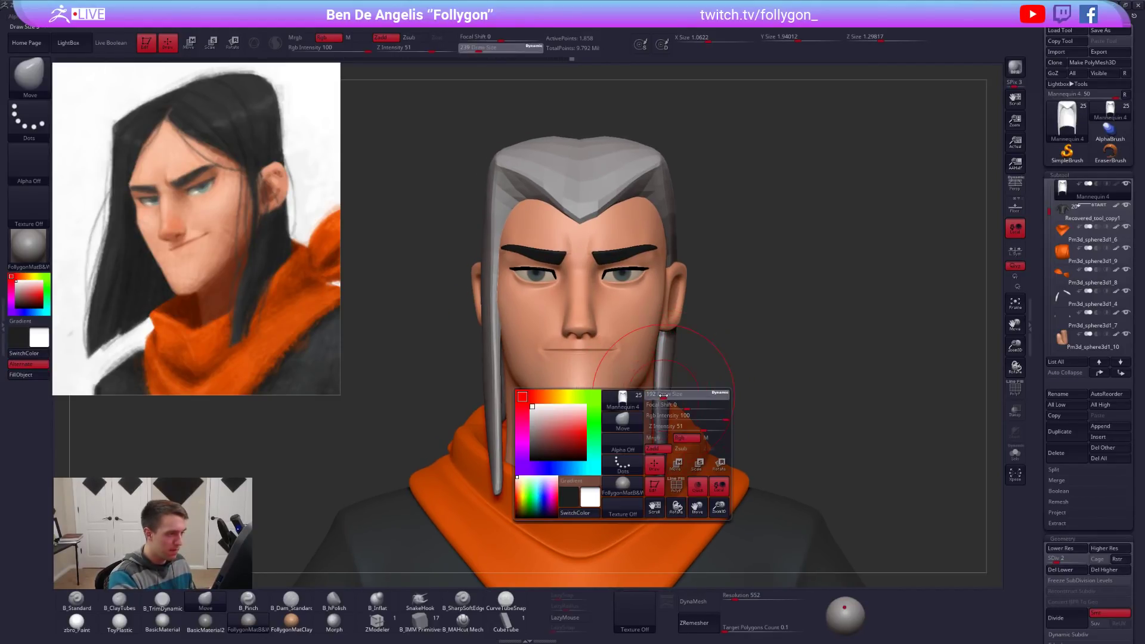
pyautogui.moveTo(769, 351); pyautogui.dragTo(679, 338, button='right')
pyautogui.moveTo(695, 324); pyautogui.dragTo(678, 381)
pyautogui.press('space')
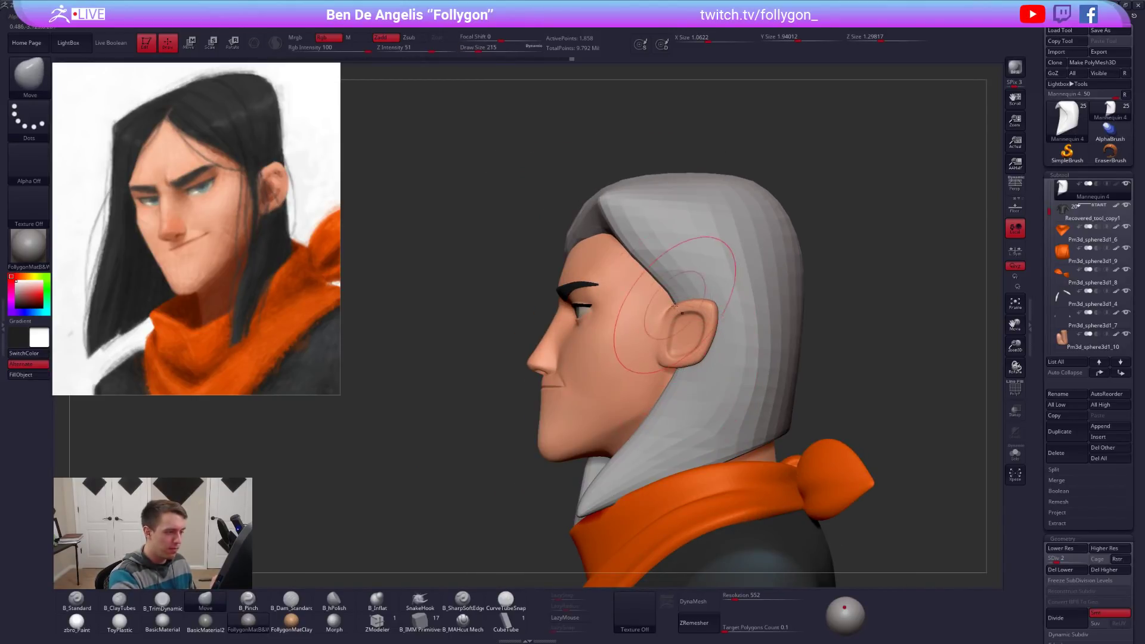
# Refine the left temple hairline and front corners of the hair from several angles, reducing the Move brush to draw size 67.
pyautogui.keyDown('alt'); pyautogui.moveTo(655, 299); pyautogui.dragTo(660, 322, button='right'); pyautogui.keyUp('alt')
pyautogui.press('space')
pyautogui.moveTo(645, 287); pyautogui.dragTo(652, 271)
pyautogui.moveTo(537, 250)
pyautogui.mouseDown(button='right')
pyautogui.moveTo(601, 228)
pyautogui.moveTo(659, 248)
pyautogui.mouseUp(button='right')
pyautogui.press('space')
pyautogui.moveTo(698, 268); pyautogui.dragTo(692, 269)
pyautogui.moveTo(763, 269)
pyautogui.mouseDown(button='right')
pyautogui.moveTo(699, 269)
pyautogui.moveTo(716, 284)
pyautogui.moveTo(671, 274)
pyautogui.mouseUp(button='right')
pyautogui.press('space')
pyautogui.moveTo(671, 277); pyautogui.dragTo(660, 276)
pyautogui.moveTo(653, 274); pyautogui.dragTo(674, 271, button='right')
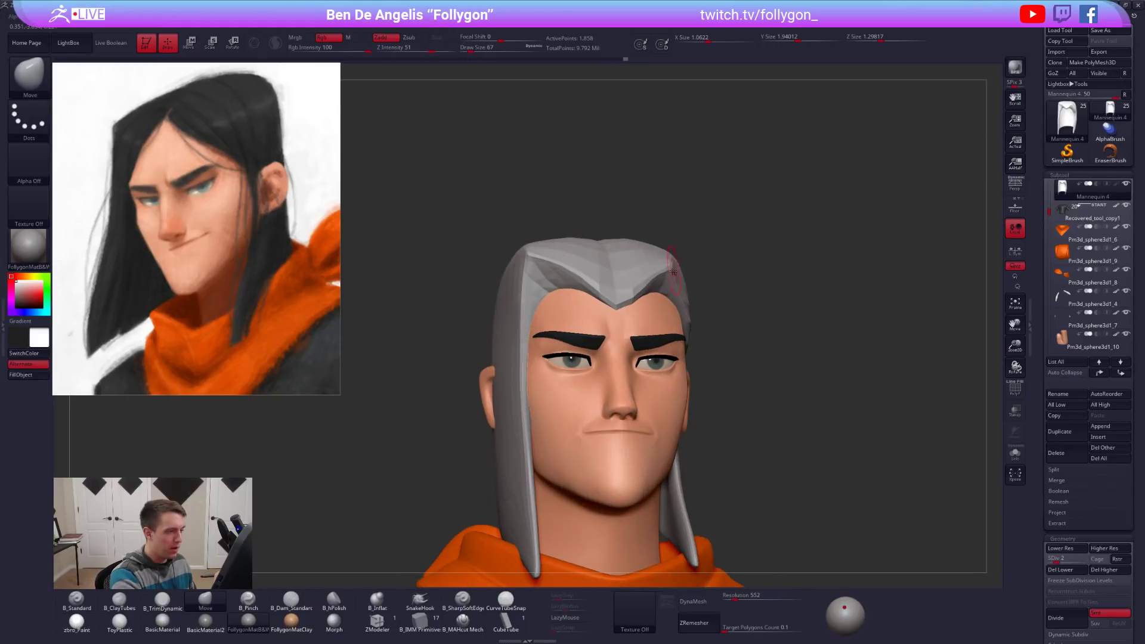
# Raise the hair to subdivision level 6 and refine its front corner with the Move brush at draw size 121.
pyautogui.press('space')
pyautogui.moveTo(688, 290); pyautogui.dragTo(698, 288)
pyautogui.press('d')
pyautogui.press('d')
pyautogui.press('d')
pyautogui.press('d')
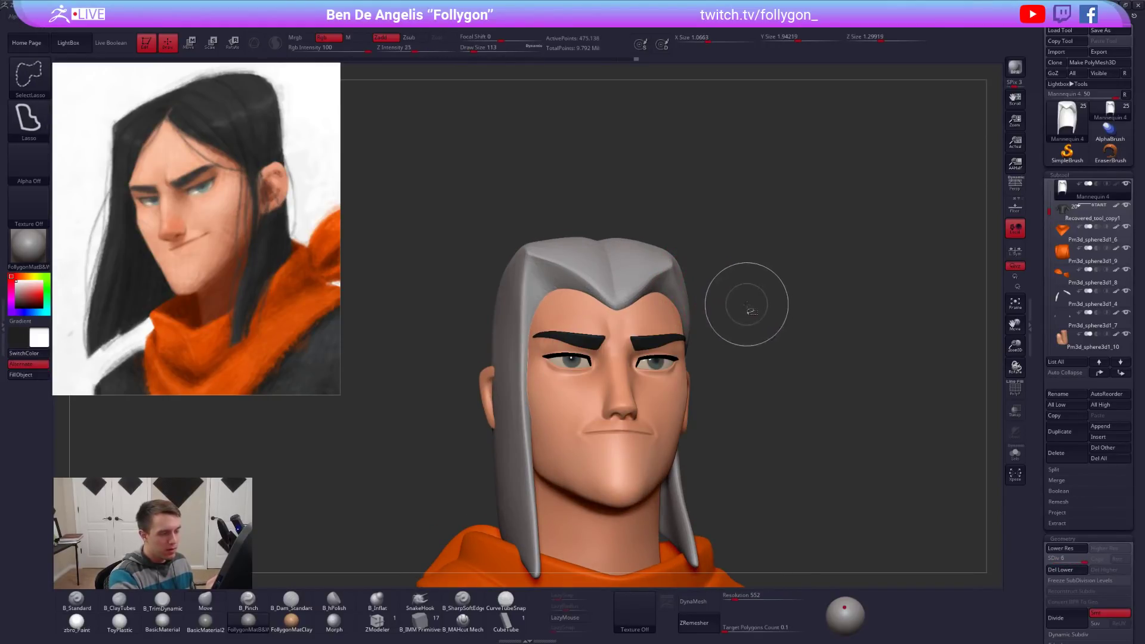
pyautogui.hotkey('ctrl', 'f')
pyautogui.moveTo(698, 280); pyautogui.dragTo(672, 270, button='right')
pyautogui.press('space')
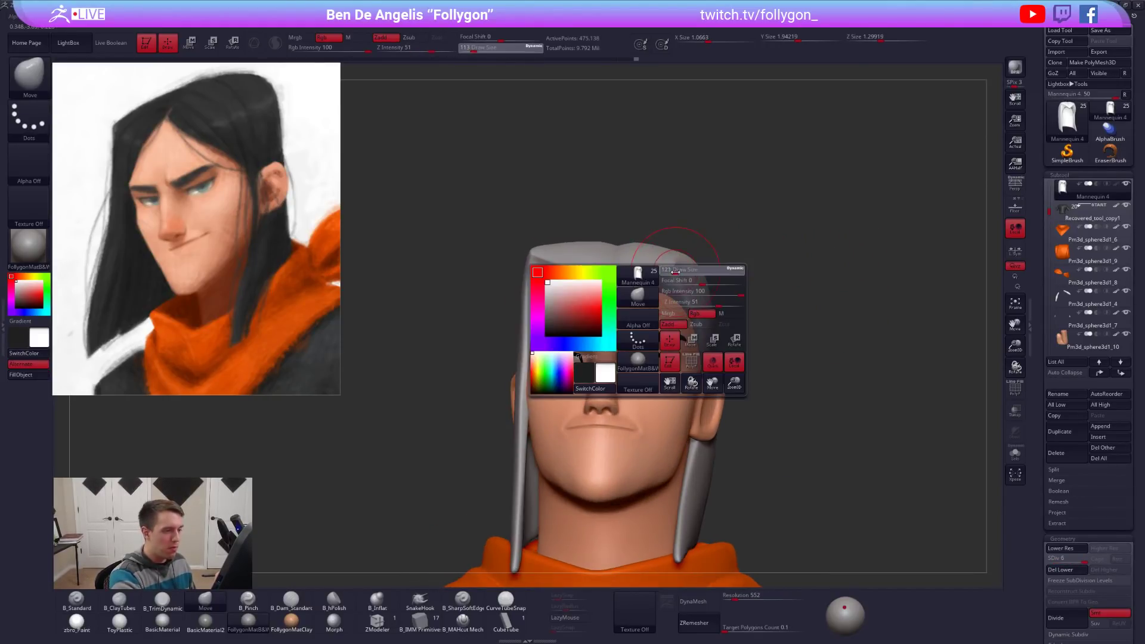
pyautogui.moveTo(669, 269); pyautogui.dragTo(672, 269)
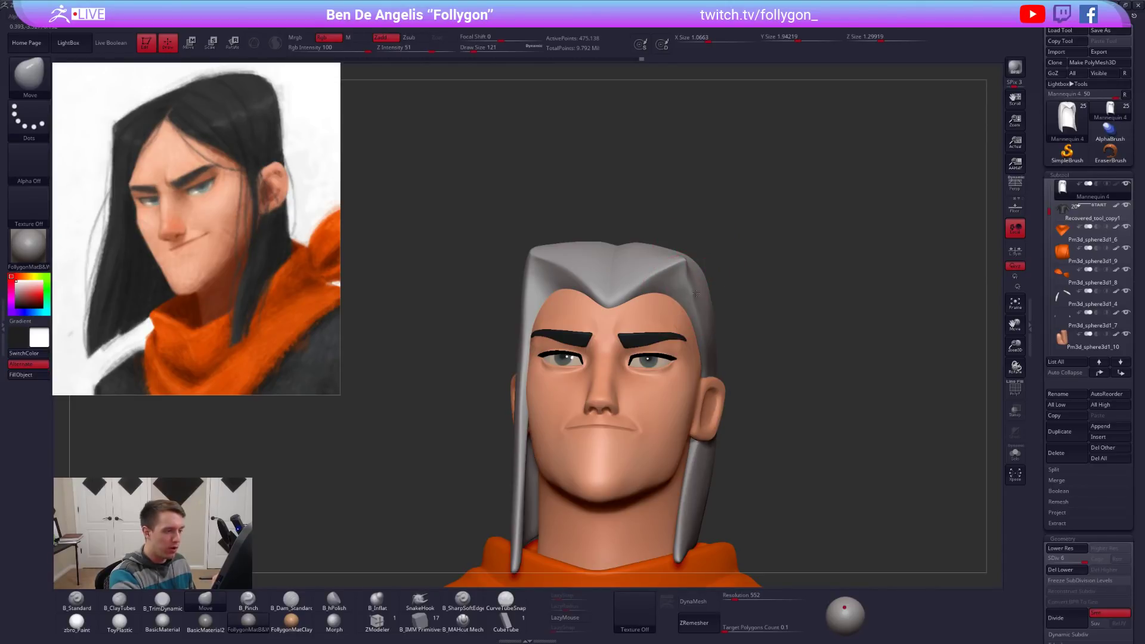
pyautogui.moveTo(697, 311)
pyautogui.mouseDown(button='right')
pyautogui.moveTo(635, 353)
pyautogui.moveTo(713, 356)
pyautogui.mouseUp(button='right')
# Check the Android 17 hair reference in Chrome, and switch to the portrait painting in Photoshop with the Brush tool active.
pyautogui.hotkey('alt', 'Tab')
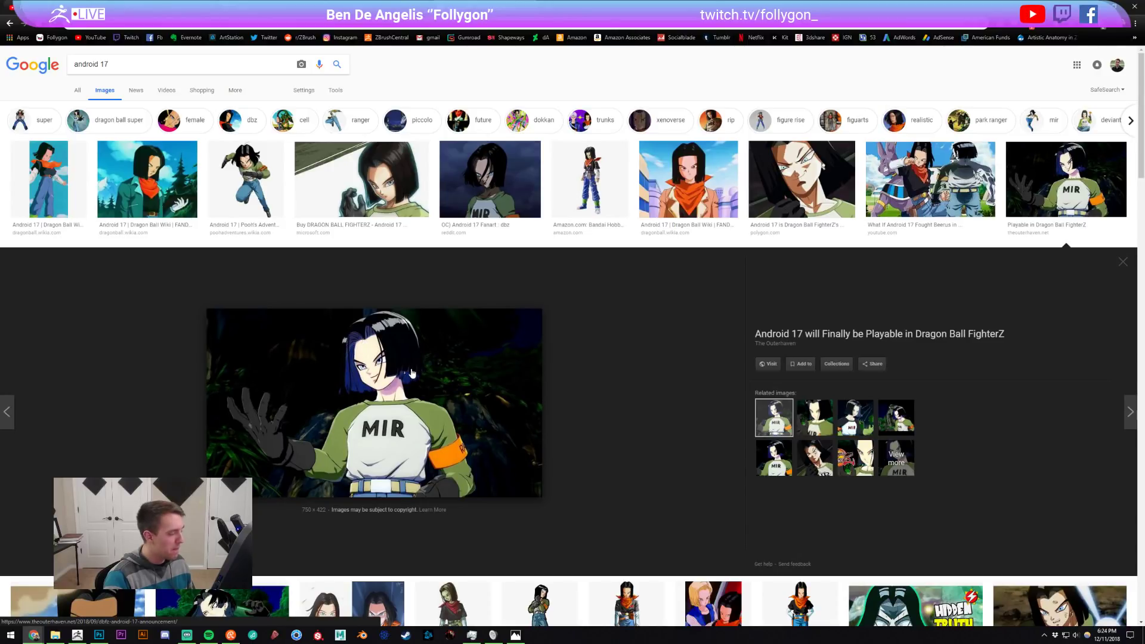
pyautogui.hotkey('alt', 'Tab')
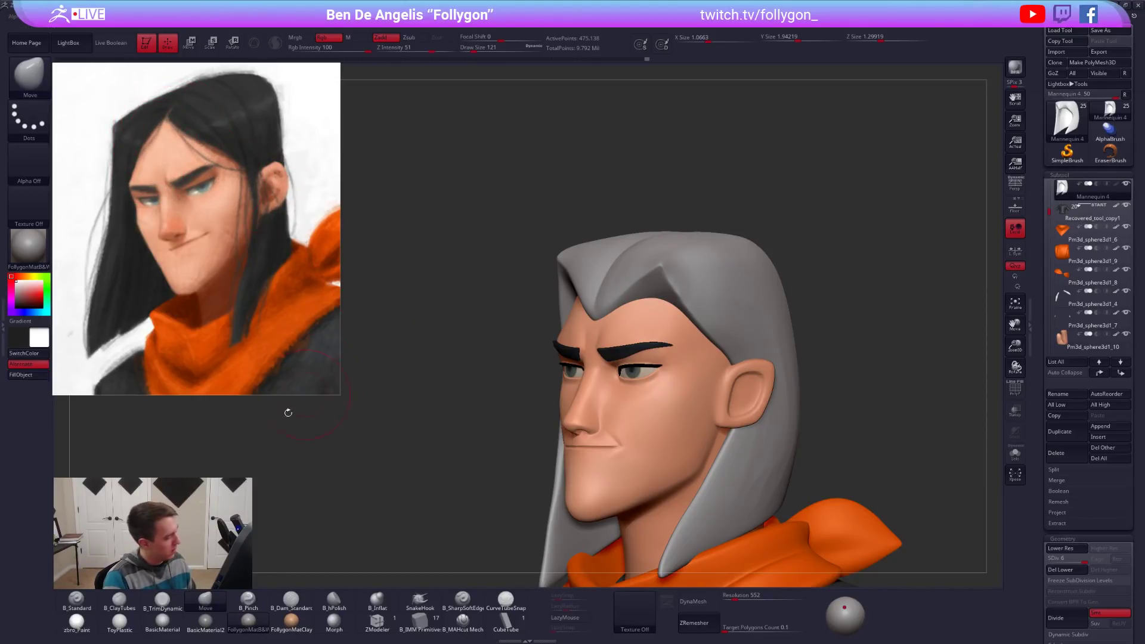
pyautogui.hotkey('alt', 'Tab')
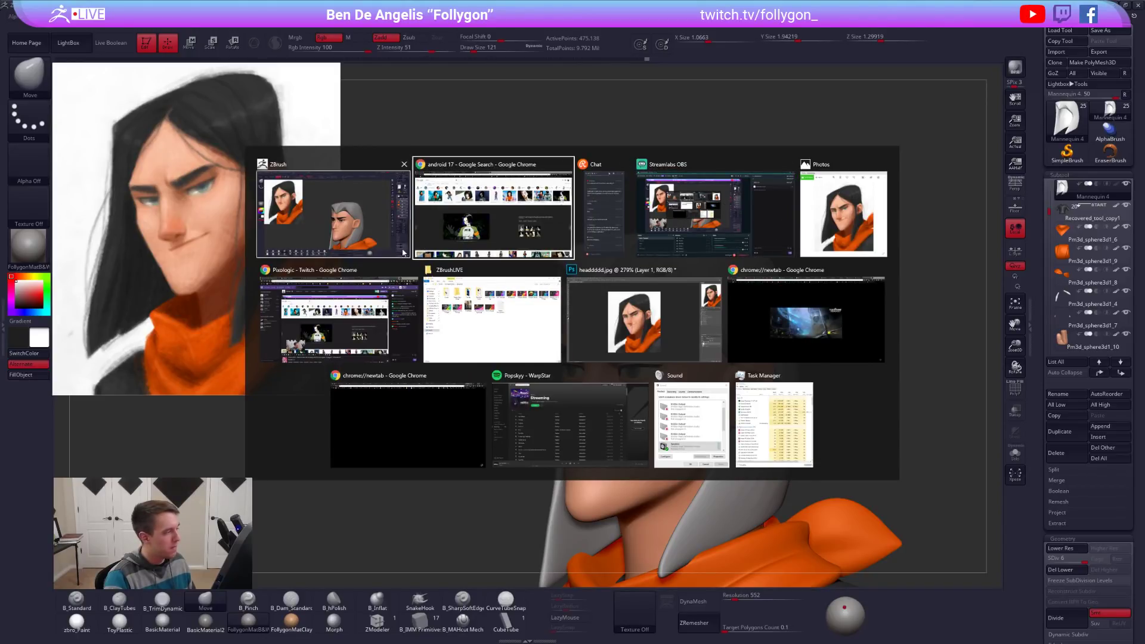
pyautogui.click(629, 301)
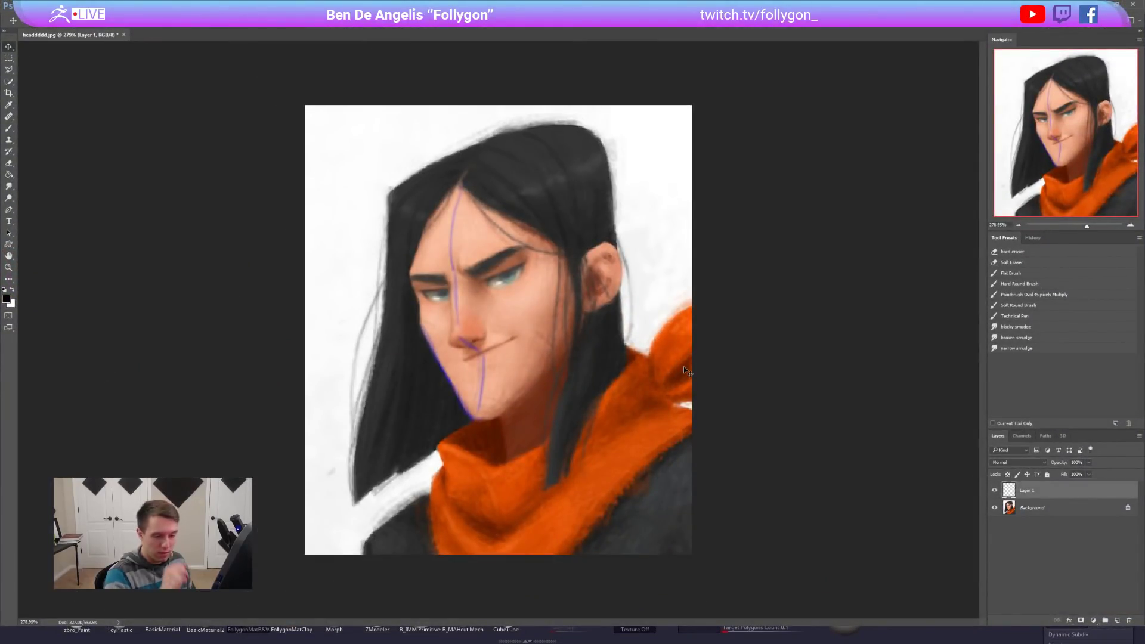
pyautogui.press('b')
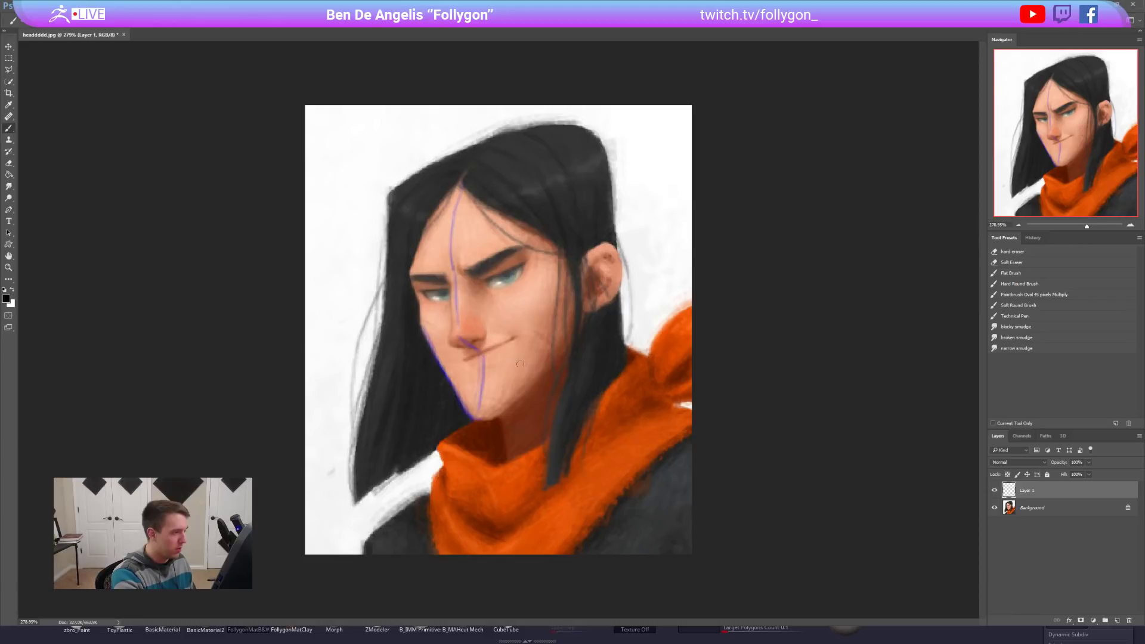
# Try a saturated blue guide stroke beside the cheek on the portrait, and undo it.
pyautogui.keyDown('alt'); pyautogui.click(483, 401); pyautogui.keyUp('alt')
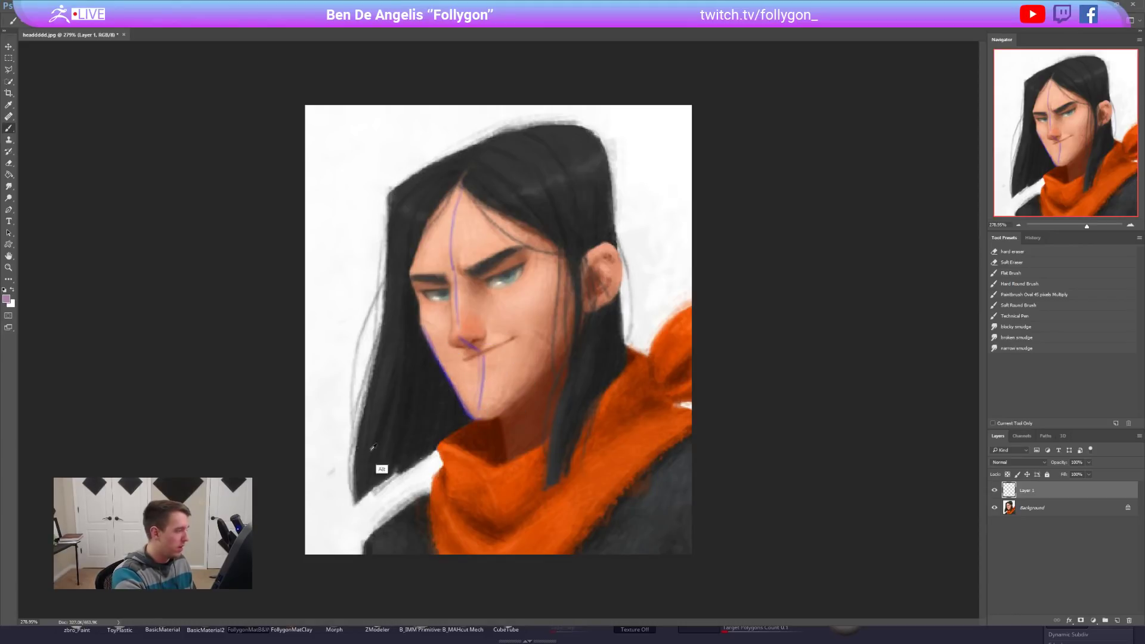
pyautogui.click(7, 298)
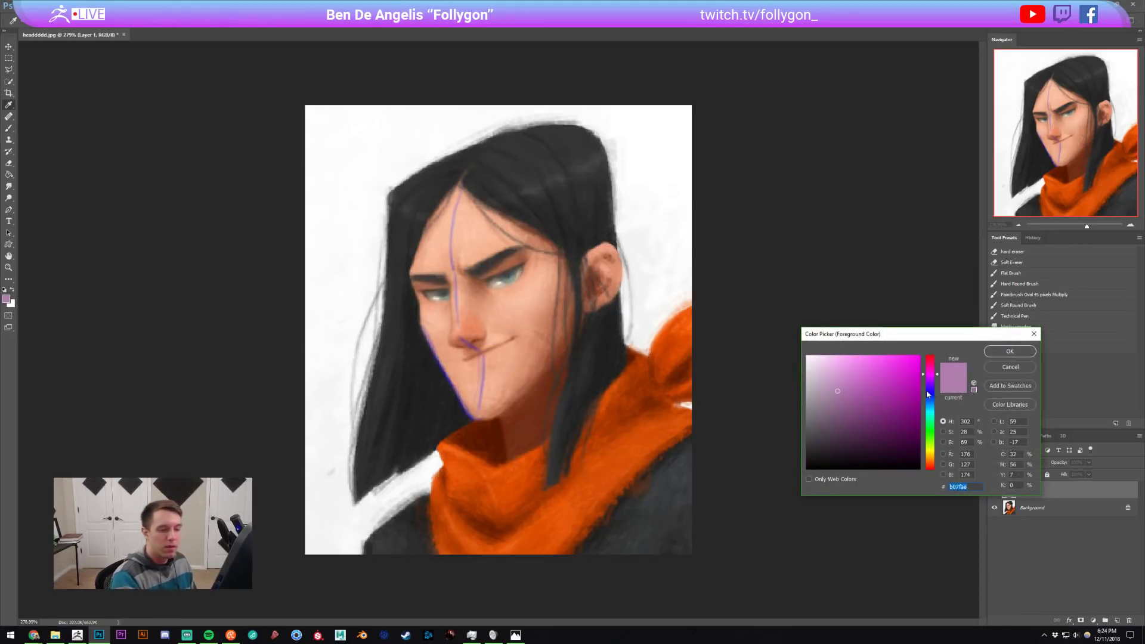
pyautogui.click(930, 393)
pyautogui.click(909, 366)
pyautogui.moveTo(553, 284)
pyautogui.mouseDown()
pyautogui.moveTo(522, 328)
pyautogui.moveTo(568, 328)
pyautogui.mouseUp()
pyautogui.hotkey('ctrl', 'z')
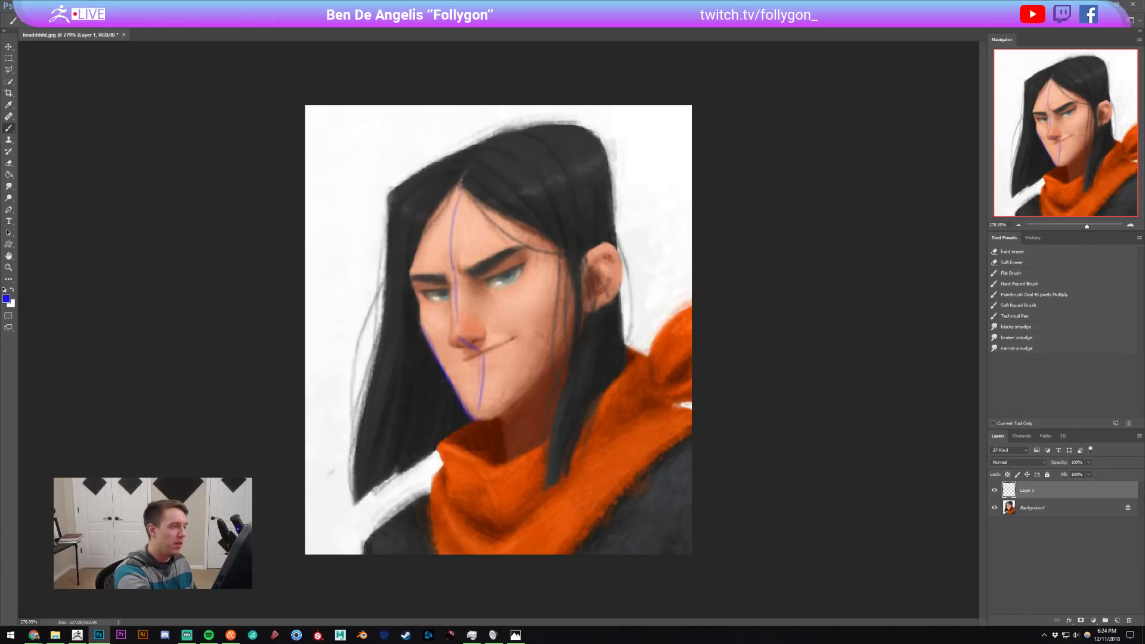
# Set the foreground colour to bright green, hex 20e50c.
pyautogui.keyDown('alt'); pyautogui.click(514, 460); pyautogui.keyUp('alt')
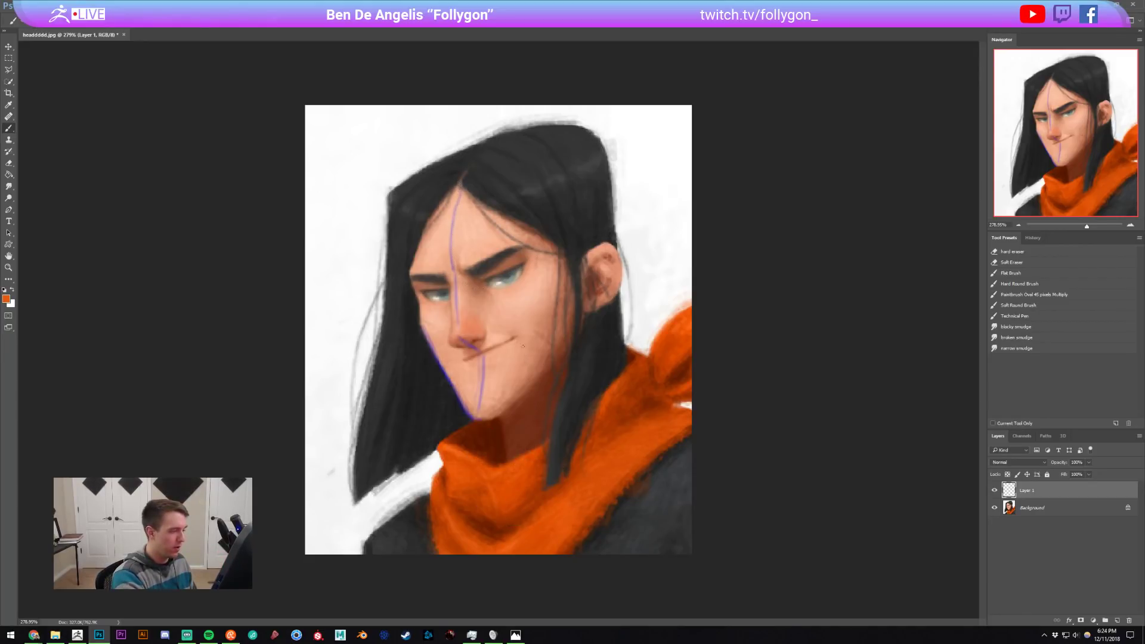
pyautogui.click(6, 298)
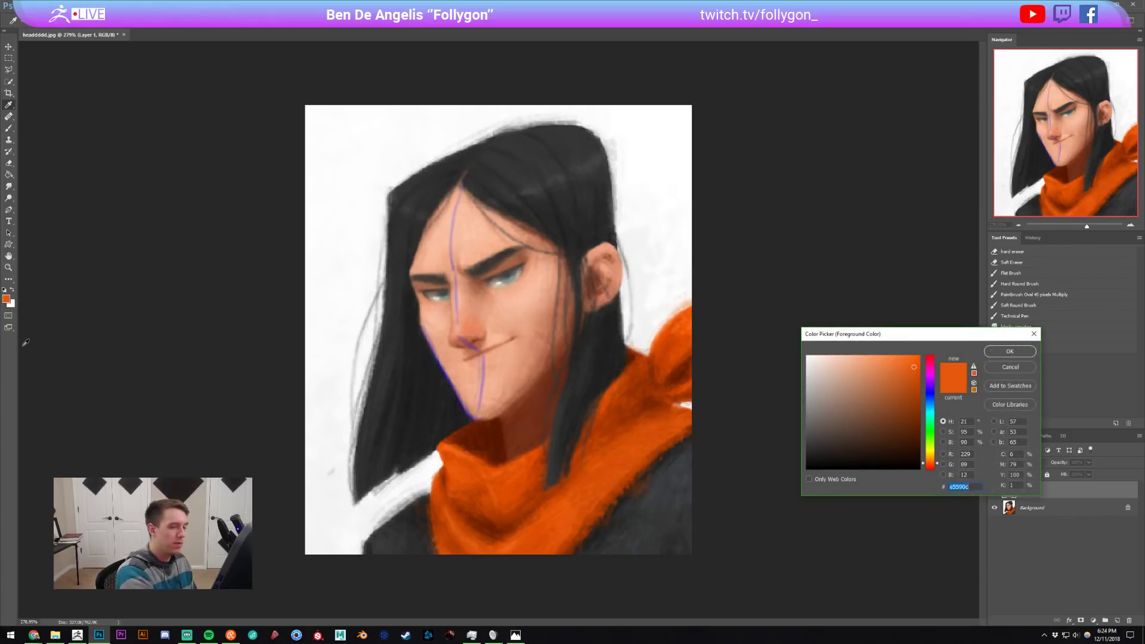
pyautogui.click(933, 433)
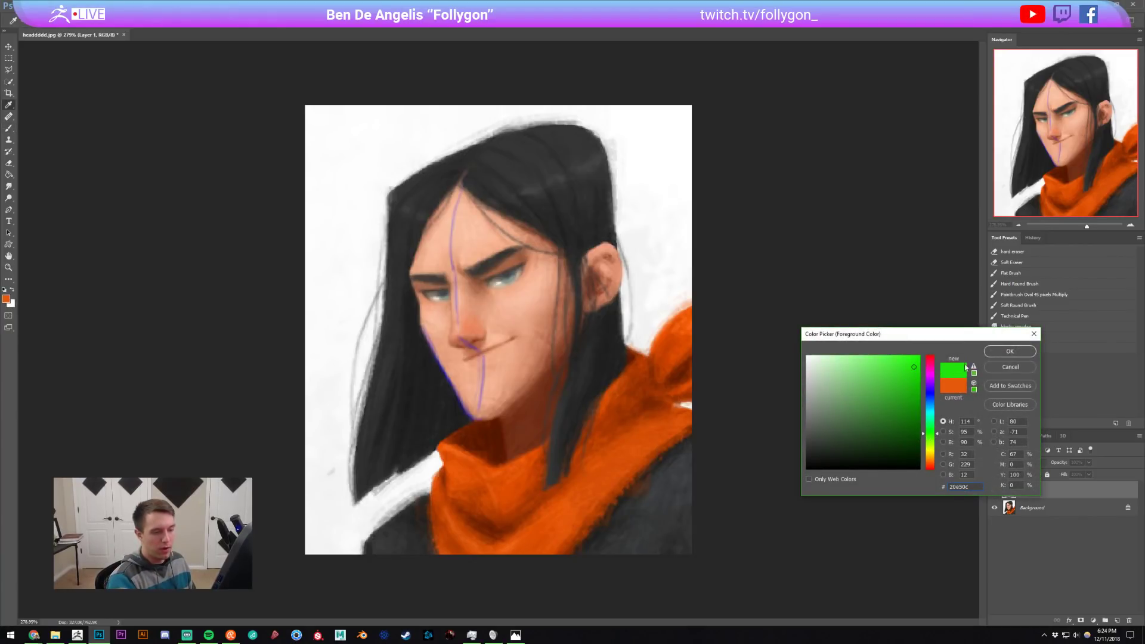
pyautogui.press('Return')
# Display the portrait full screen and draw green guide lines along the top planes, front edge and corners of the hair.
pyautogui.keyDown('ctrl'); pyautogui.moveTo(514, 314); pyautogui.dragTo(635, 327); pyautogui.keyUp('ctrl')
pyautogui.press('f')
pyautogui.press('f')
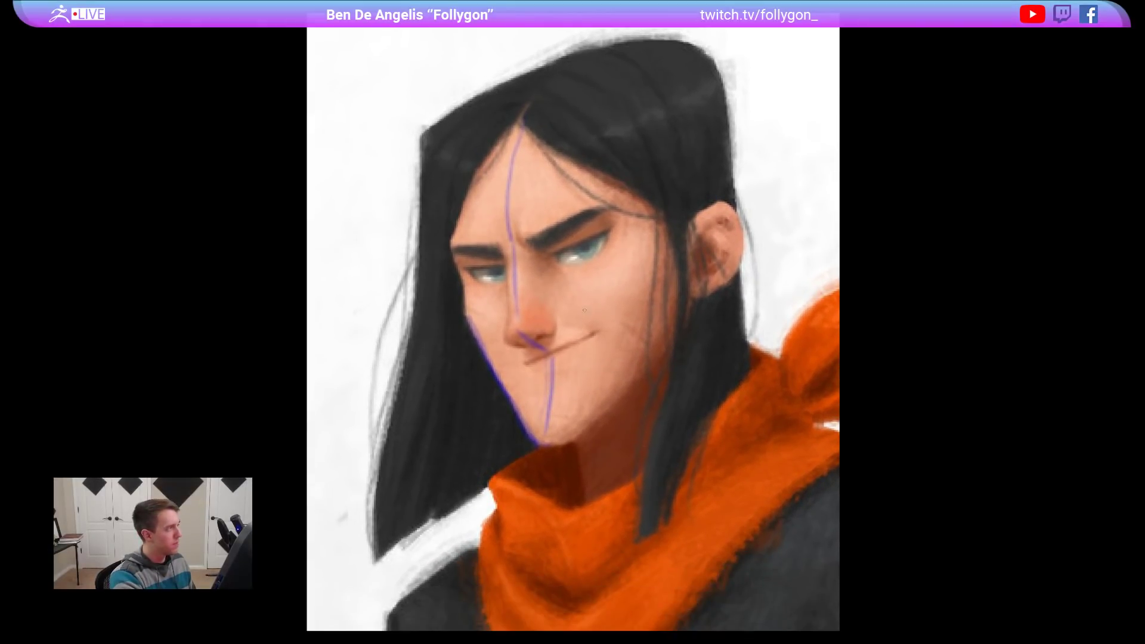
pyautogui.keyDown('alt'); pyautogui.scroll(3, 594, 310); pyautogui.keyUp('alt')
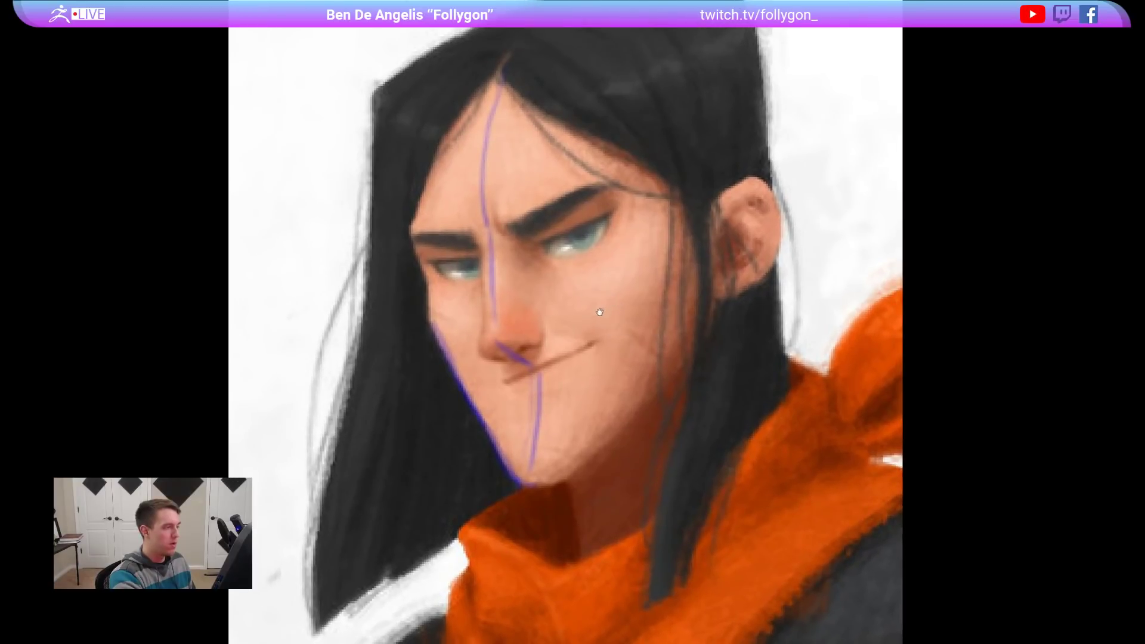
pyautogui.moveTo(601, 310); pyautogui.dragTo(604, 347)
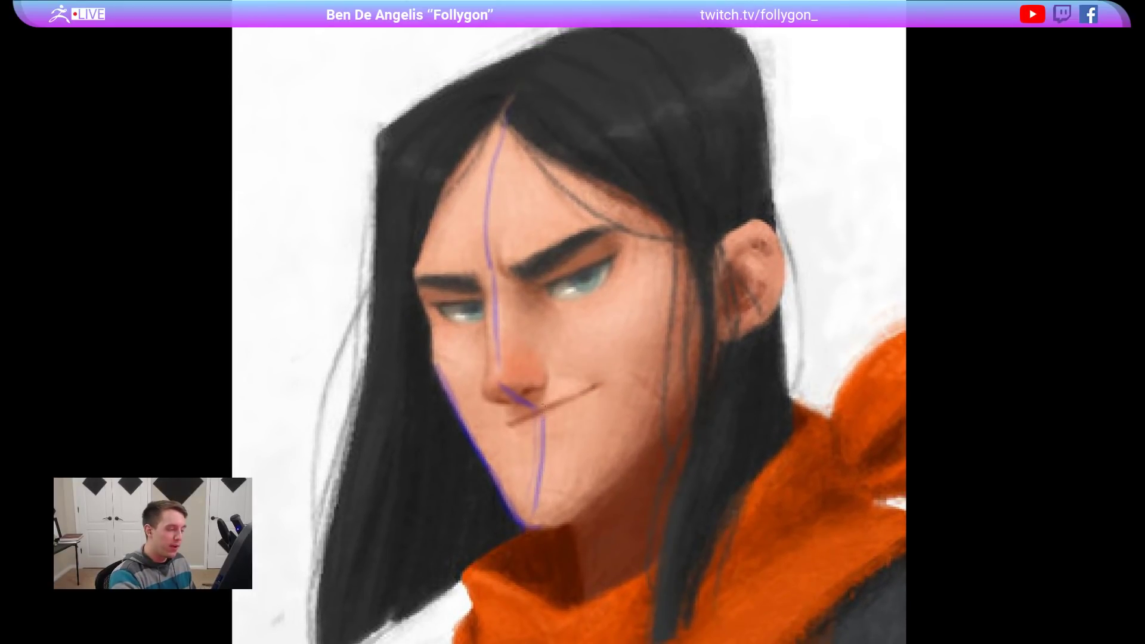
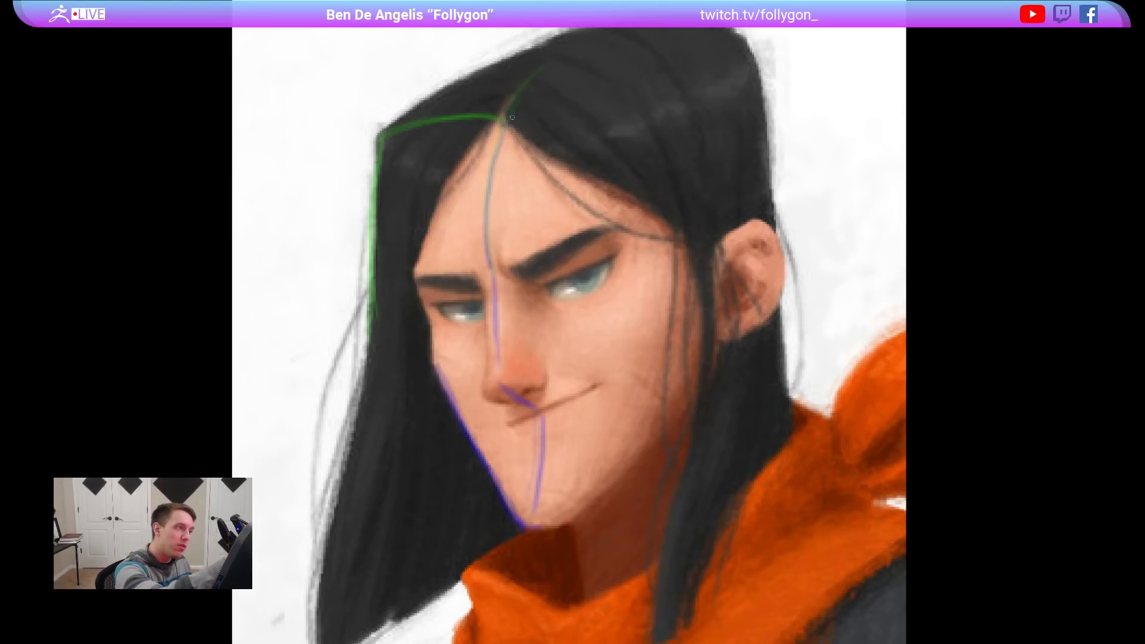
pyautogui.moveTo(549, 119)
pyautogui.mouseDown()
pyautogui.moveTo(644, 147)
pyautogui.moveTo(701, 249)
pyautogui.mouseUp()
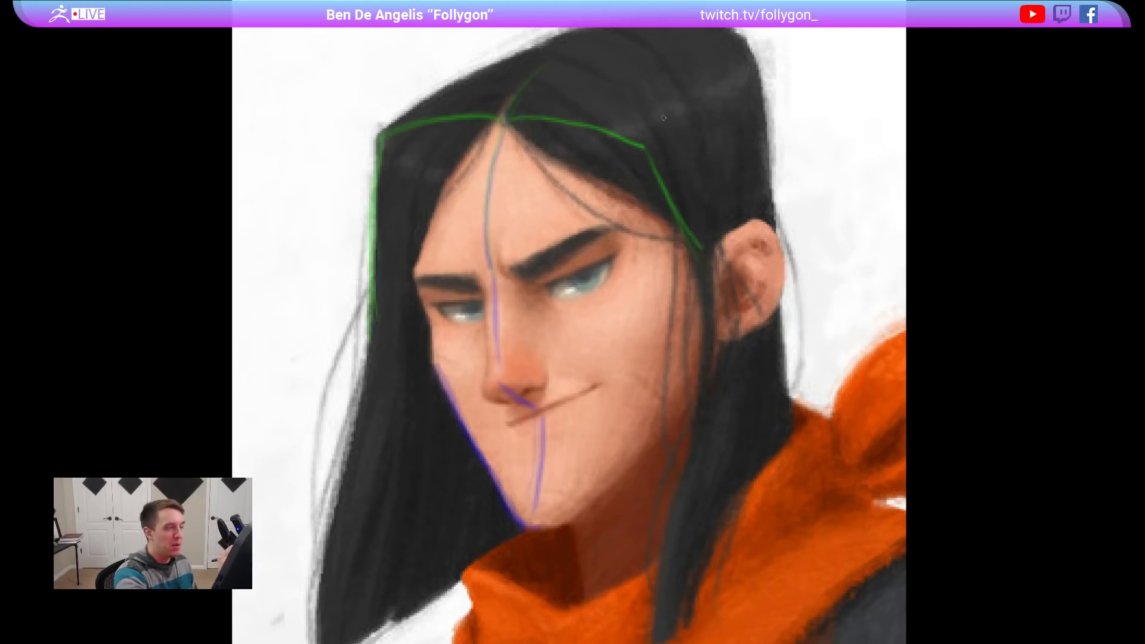
pyautogui.moveTo(639, 128)
pyautogui.mouseDown()
pyautogui.moveTo(745, 69)
pyautogui.moveTo(716, 96)
pyautogui.mouseUp()
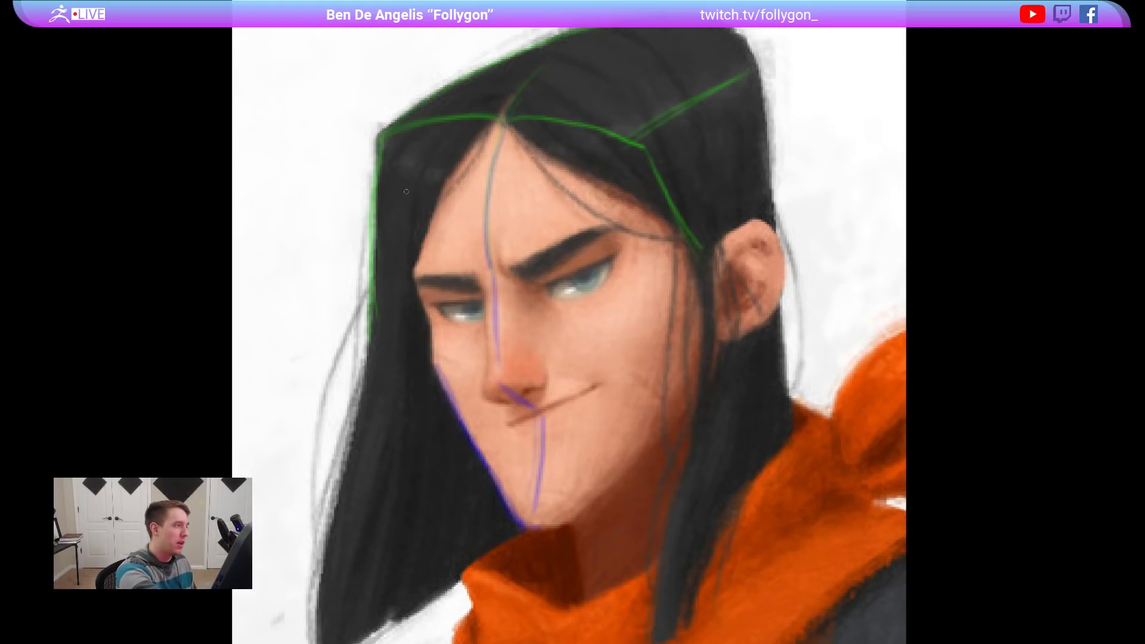
# Try a green diagonal and curved flow strokes on the hair beside the far side of the forehead, and undo them.
pyautogui.moveTo(384, 135); pyautogui.dragTo(438, 181)
pyautogui.hotkey('ctrl', 'z')
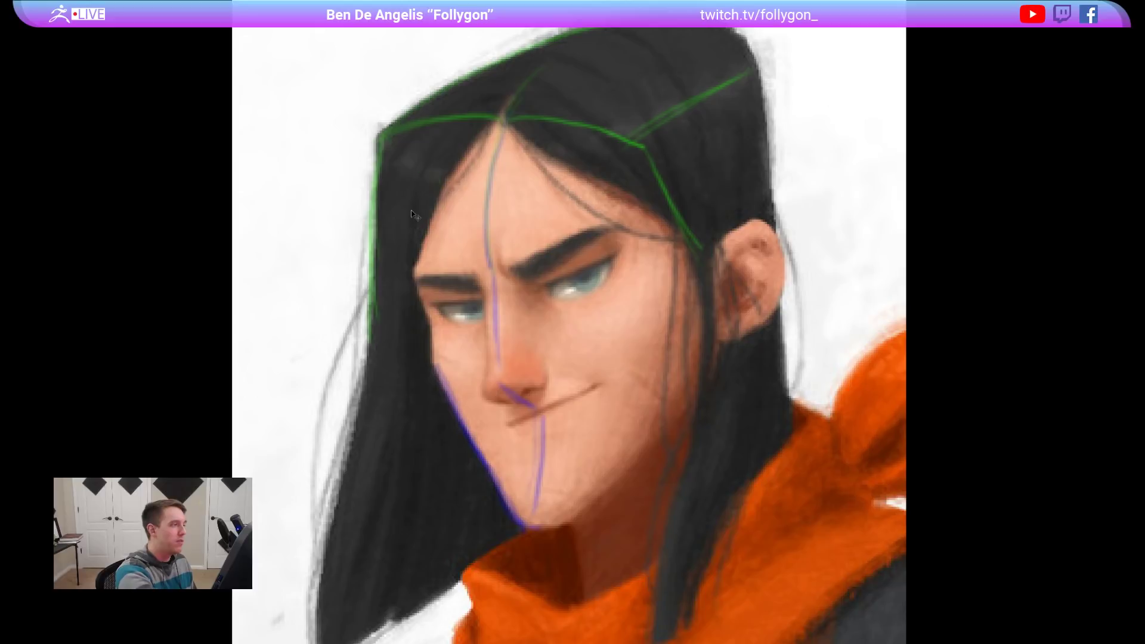
pyautogui.moveTo(484, 122)
pyautogui.mouseDown()
pyautogui.moveTo(392, 263)
pyautogui.moveTo(392, 285)
pyautogui.mouseUp()
pyautogui.moveTo(420, 150); pyautogui.dragTo(384, 303)
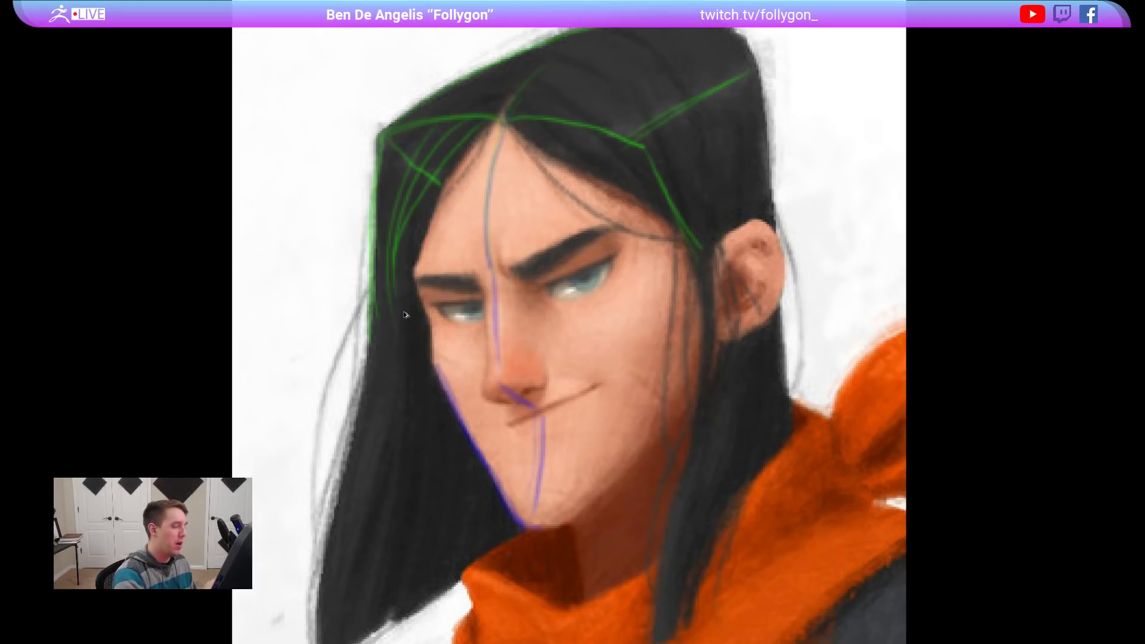
pyautogui.hotkey('ctrl', 'z')
pyautogui.hotkey('ctrl', 'z')
pyautogui.hotkey('ctrl', 'z')
pyautogui.hotkey('ctrl', 'z')
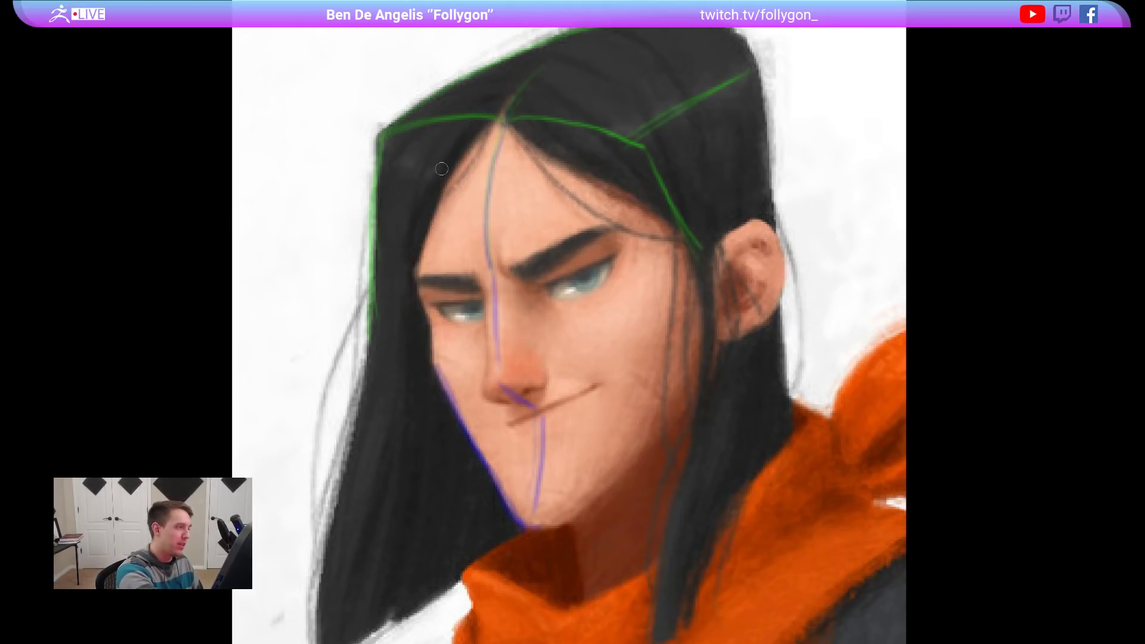
# Shade the hair plane between the green outer edge and the far side of the forehead in black.
pyautogui.moveTo(401, 143)
pyautogui.mouseDown()
pyautogui.moveTo(385, 226)
pyautogui.moveTo(390, 322)
pyautogui.mouseUp()
pyautogui.moveTo(392, 193); pyautogui.dragTo(399, 298)
pyautogui.moveTo(409, 156); pyautogui.dragTo(402, 268)
pyautogui.moveTo(418, 133)
pyautogui.mouseDown()
pyautogui.moveTo(392, 224)
pyautogui.moveTo(412, 173)
pyautogui.moveTo(412, 190)
pyautogui.mouseUp()
pyautogui.moveTo(453, 134); pyautogui.dragTo(411, 218)
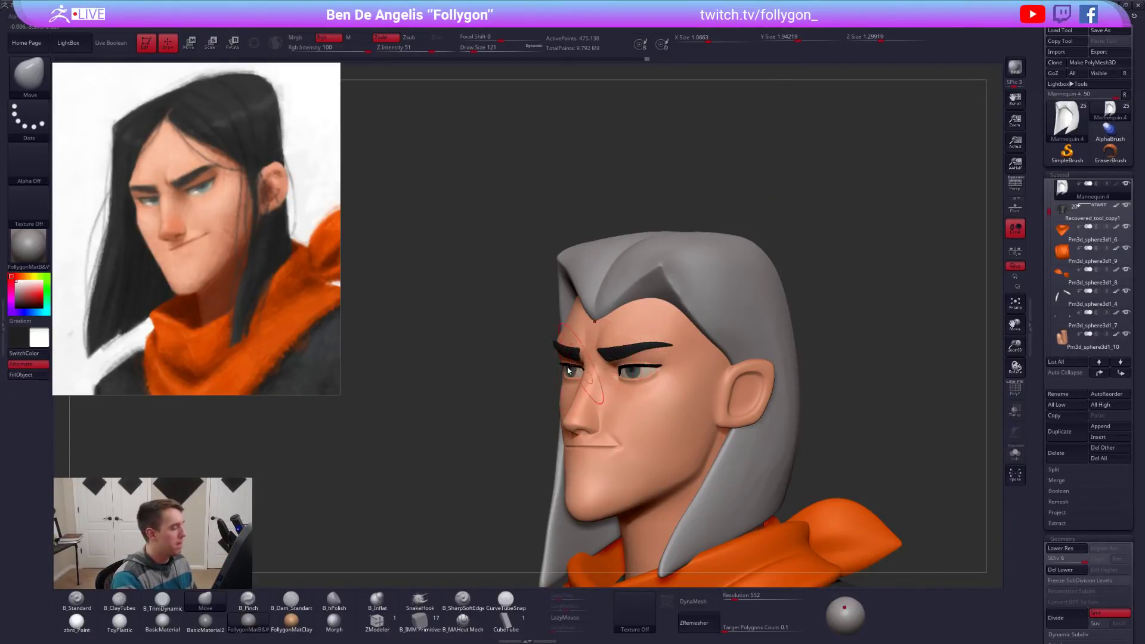
# Recheck the Android 17 hair reference in Chrome, and return to the portrait in Photoshop.
pyautogui.hotkey('alt', 'Tab')
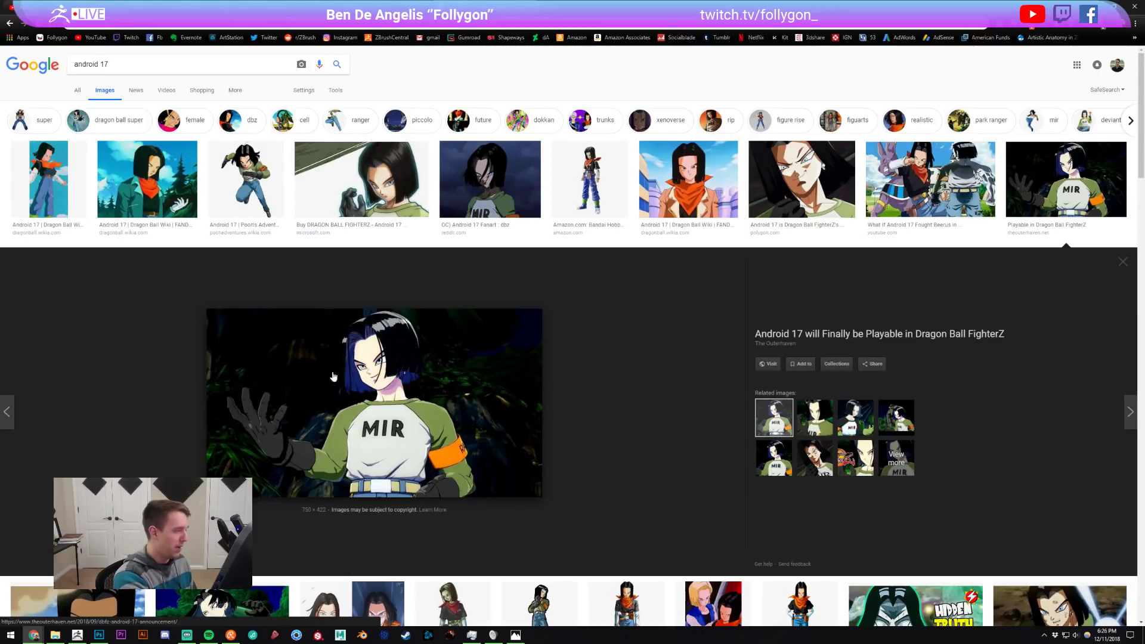
pyautogui.hotkey('alt', 'Tab')
pyautogui.hotkey('alt', 'Tab')
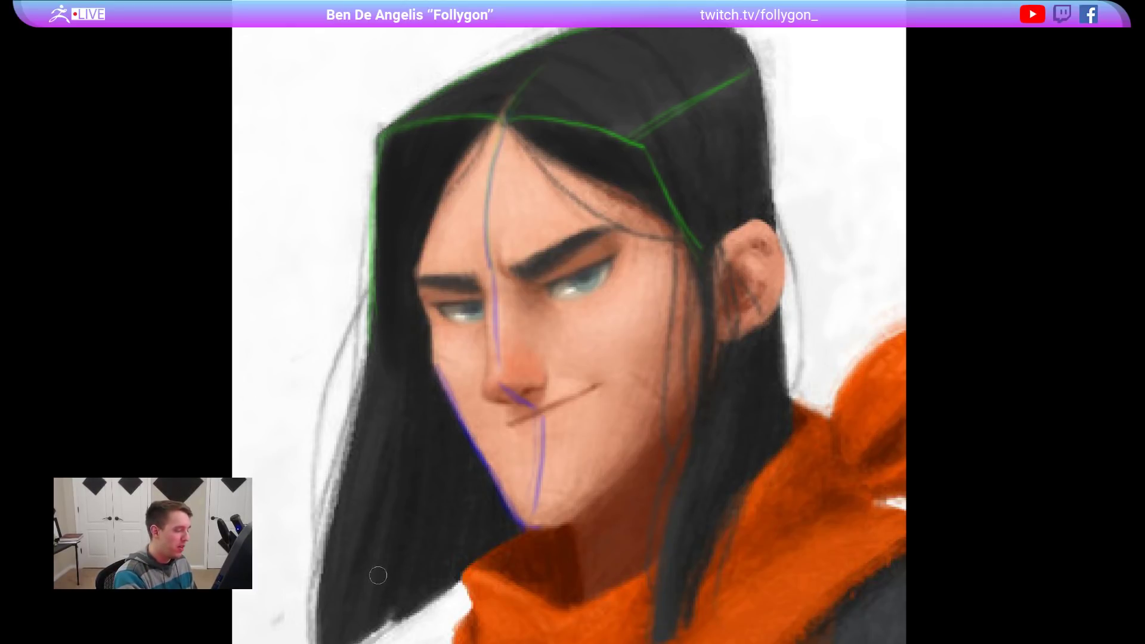
# Trace the far-side hair's outer edge and the hairline from brow to parting in green, and leave full-screen display.
pyautogui.moveTo(416, 516); pyautogui.dragTo(424, 494)
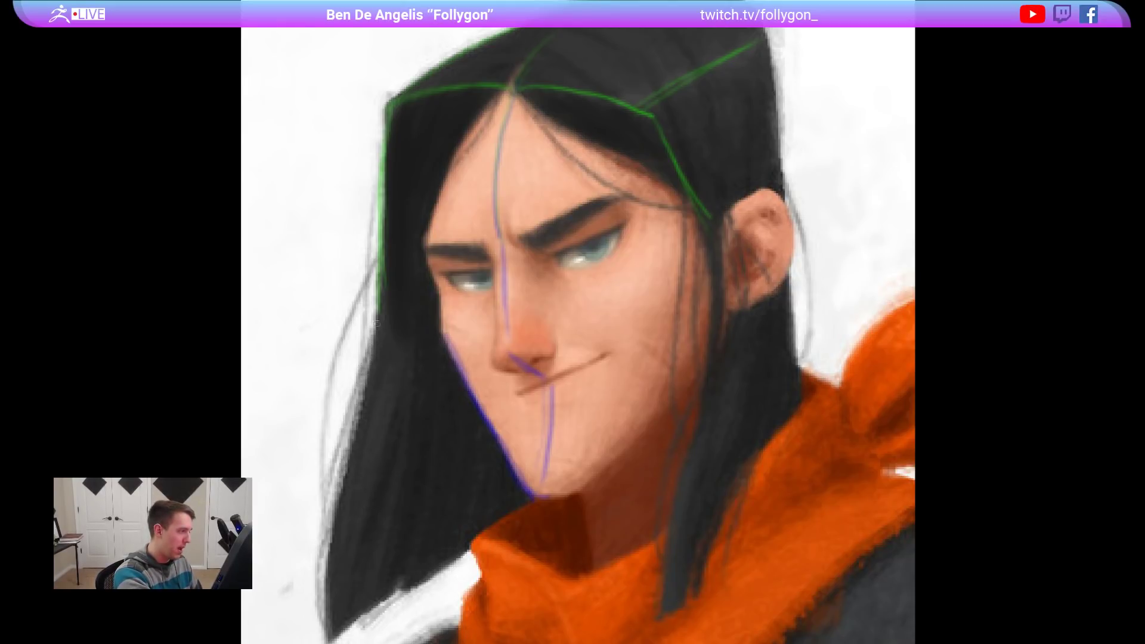
pyautogui.moveTo(366, 397)
pyautogui.mouseDown()
pyautogui.moveTo(337, 510)
pyautogui.moveTo(330, 641)
pyautogui.mouseUp()
pyautogui.moveTo(356, 471); pyautogui.dragTo(378, 284)
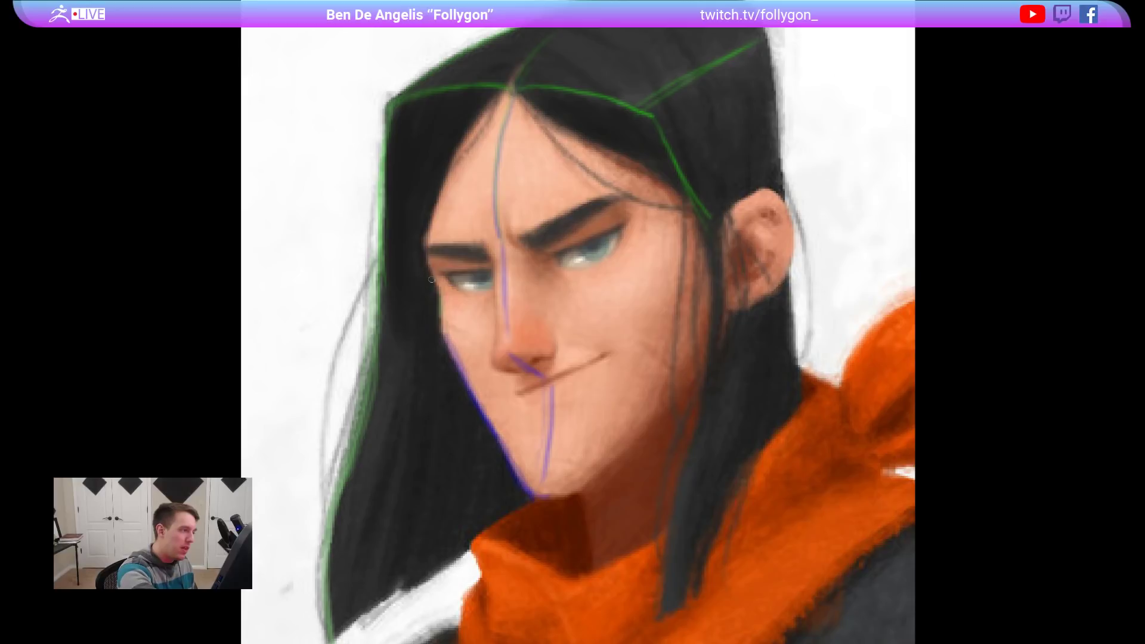
pyautogui.moveTo(421, 246)
pyautogui.mouseDown()
pyautogui.moveTo(467, 134)
pyautogui.moveTo(508, 93)
pyautogui.mouseUp()
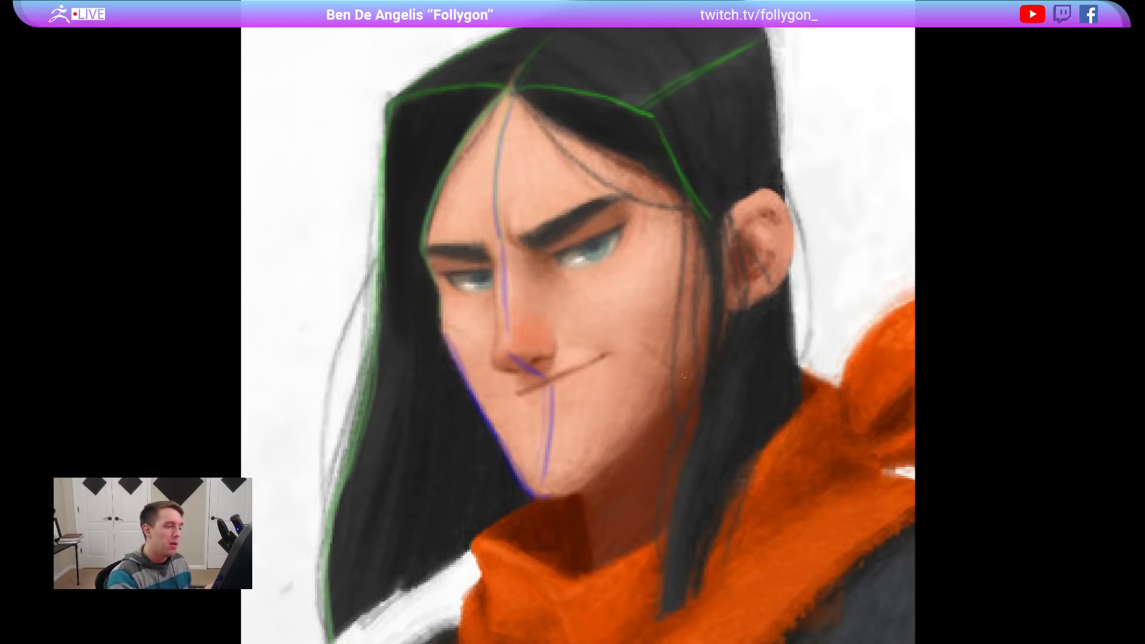
pyautogui.keyDown('ctrl'); pyautogui.moveTo(672, 341); pyautogui.dragTo(667, 376); pyautogui.keyUp('ctrl')
pyautogui.keyDown('ctrl'); pyautogui.moveTo(748, 488); pyautogui.dragTo(719, 489); pyautogui.keyUp('ctrl')
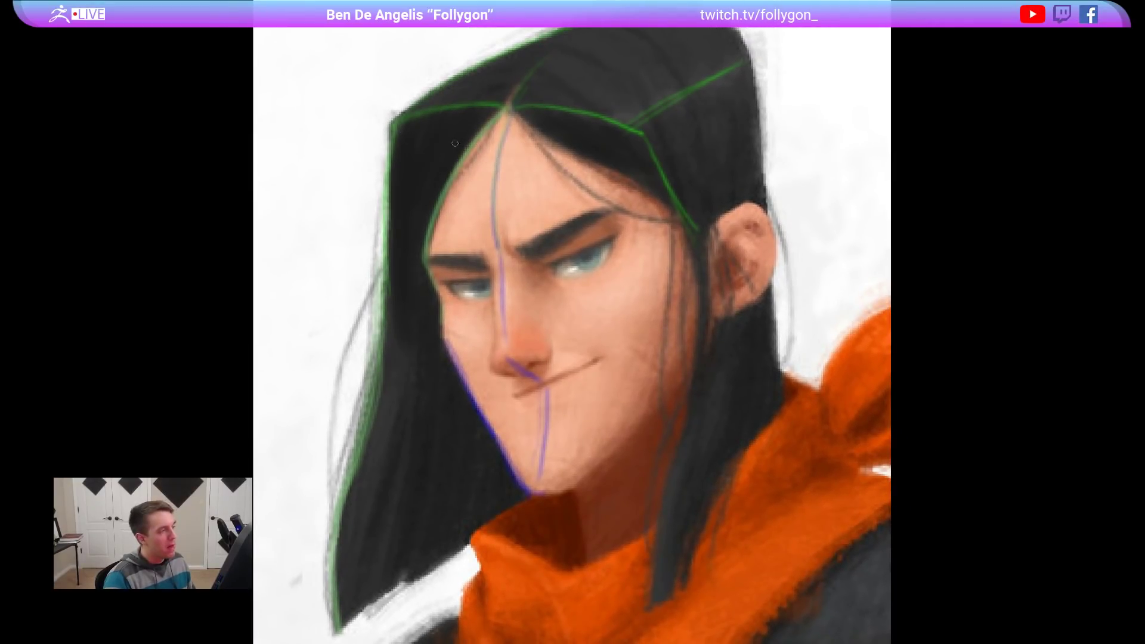
pyautogui.press('f')
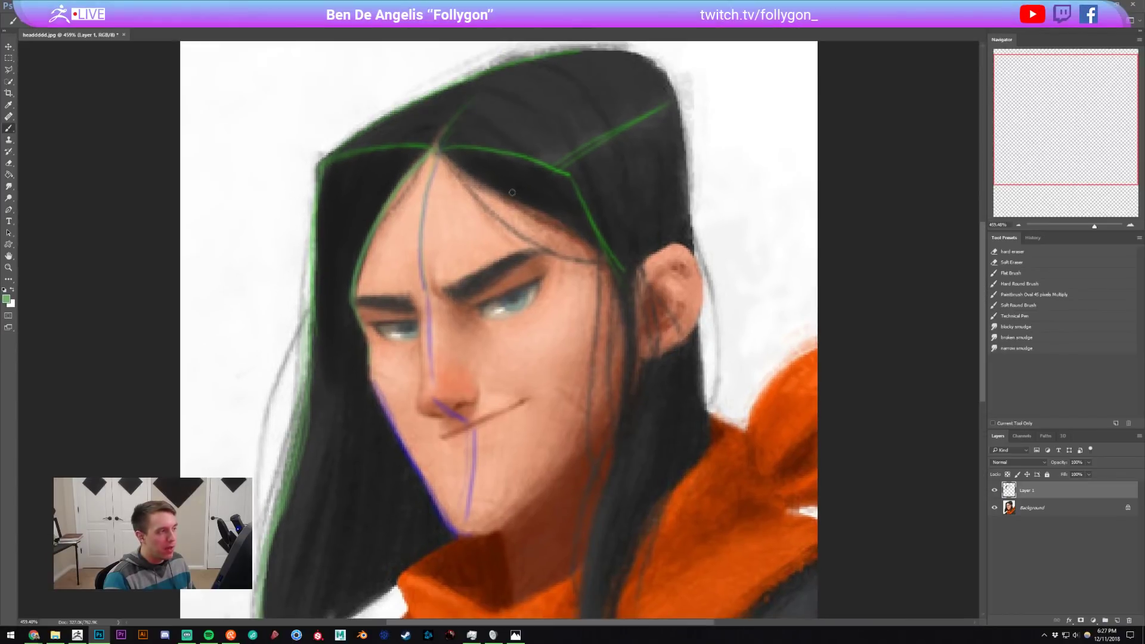
# Compare the portrait with and without the plane paintover, and switch to ZBrush.
pyautogui.moveTo(482, 244); pyautogui.dragTo(499, 240)
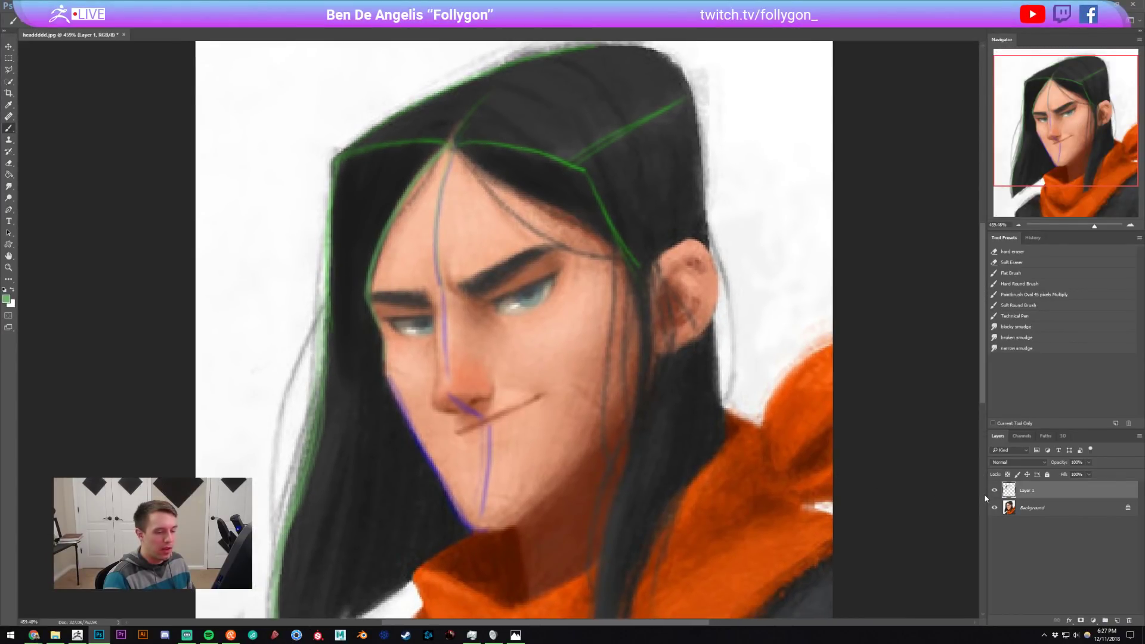
pyautogui.click(994, 491)
pyautogui.click(993, 491)
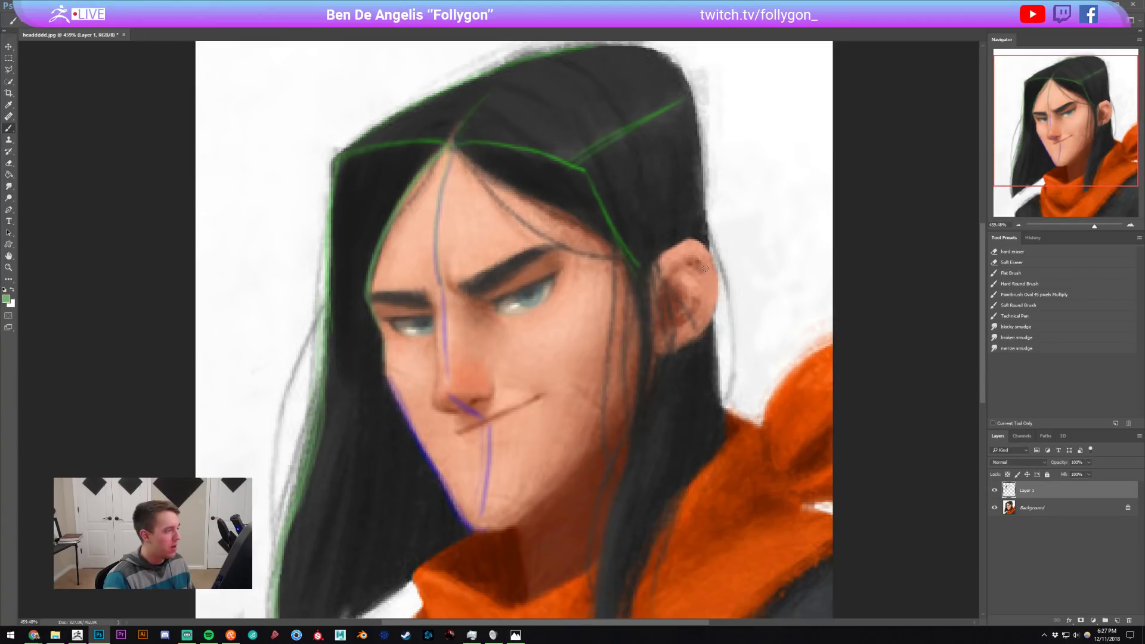
pyautogui.hotkey('alt', 'Tab')
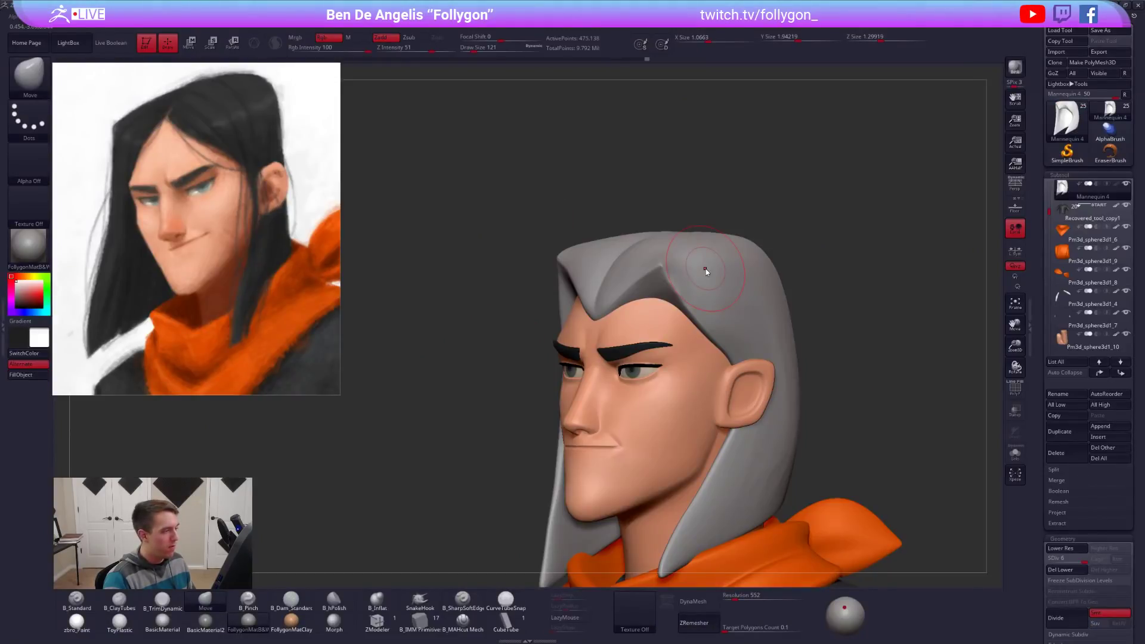
# Reshape the hair's front corners and parting above the forehead with the Move brush, varying the draw size up to 140.
pyautogui.moveTo(705, 271); pyautogui.dragTo(558, 271, button='right')
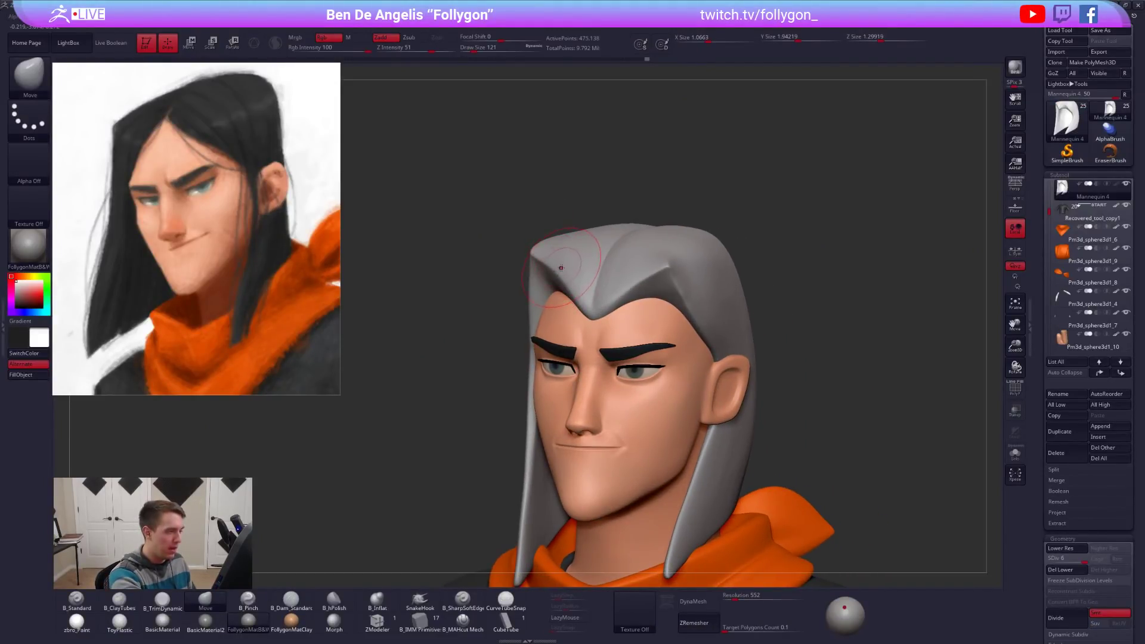
pyautogui.press('space')
pyautogui.moveTo(556, 270); pyautogui.dragTo(551, 270)
pyautogui.moveTo(489, 268); pyautogui.dragTo(595, 258, button='right')
pyautogui.press('space')
pyautogui.moveTo(571, 281); pyautogui.dragTo(577, 280)
pyautogui.moveTo(746, 310); pyautogui.dragTo(617, 304, button='right')
pyautogui.press('space')
pyautogui.moveTo(616, 304); pyautogui.dragTo(611, 305)
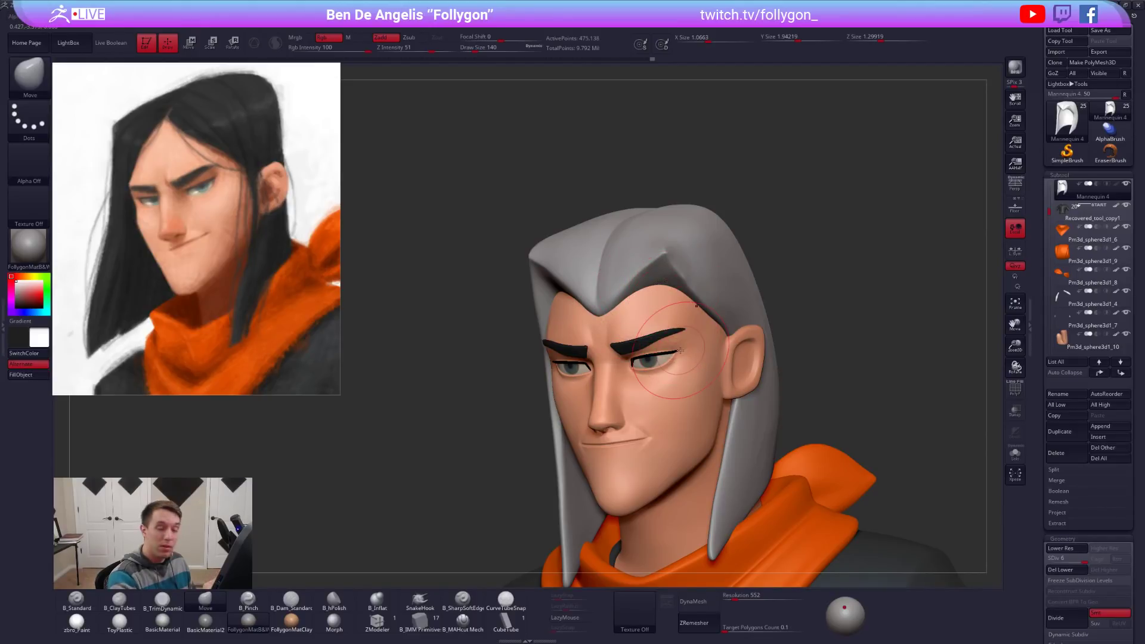
# Sharpen the hair's front edge around the ear-side forehead with the Pinch brush.
pyautogui.moveTo(742, 382)
pyautogui.mouseDown(button='right')
pyautogui.moveTo(692, 322)
pyautogui.moveTo(671, 262)
pyautogui.moveTo(656, 388)
pyautogui.mouseUp(button='right')
pyautogui.press('5')
pyautogui.press('space')
pyautogui.moveTo(621, 325)
pyautogui.mouseDown()
pyautogui.moveTo(664, 326)
pyautogui.moveTo(737, 265)
pyautogui.mouseUp()
pyautogui.moveTo(670, 263)
pyautogui.mouseDown(button='right')
pyautogui.moveTo(614, 277)
pyautogui.moveTo(638, 238)
pyautogui.moveTo(632, 280)
pyautogui.moveTo(668, 388)
pyautogui.mouseUp(button='right')
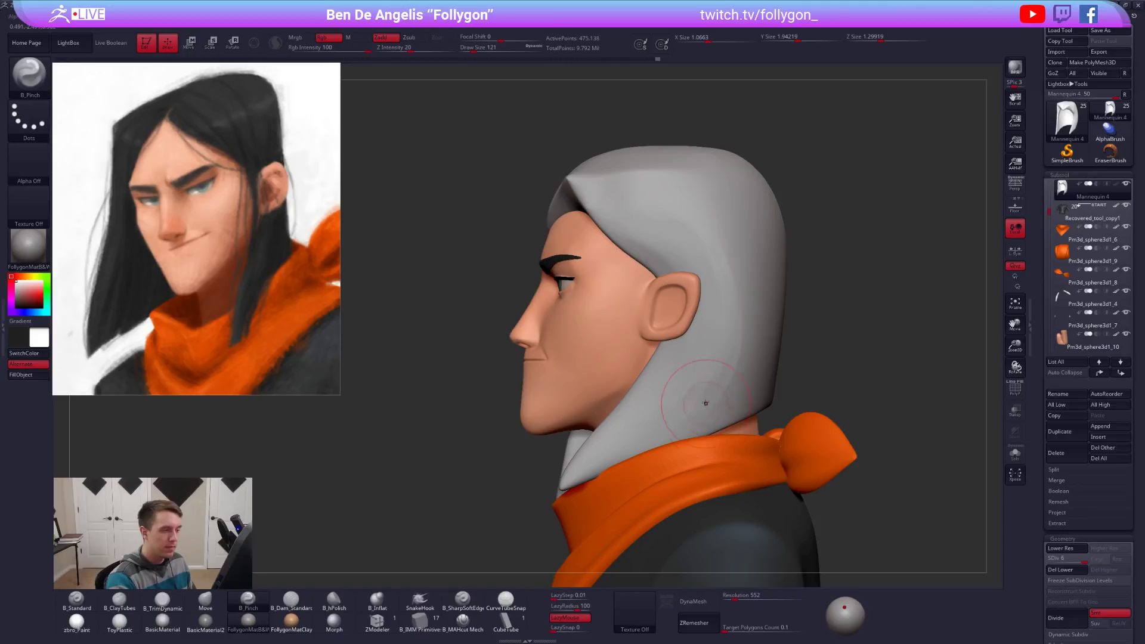
# Duplicate the hair mesh, reduce the copy to its lowest subdivision level, and choose the CubeTube brush for it.
pyautogui.click(1067, 433)
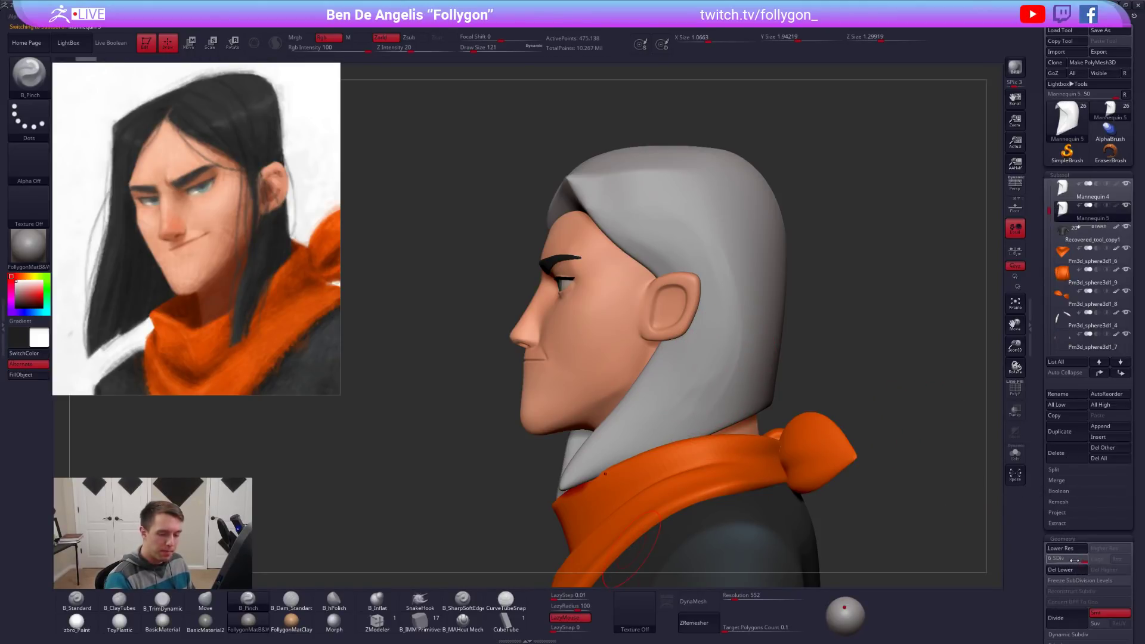
pyautogui.click(1050, 560)
pyautogui.click(1109, 571)
pyautogui.click(503, 625)
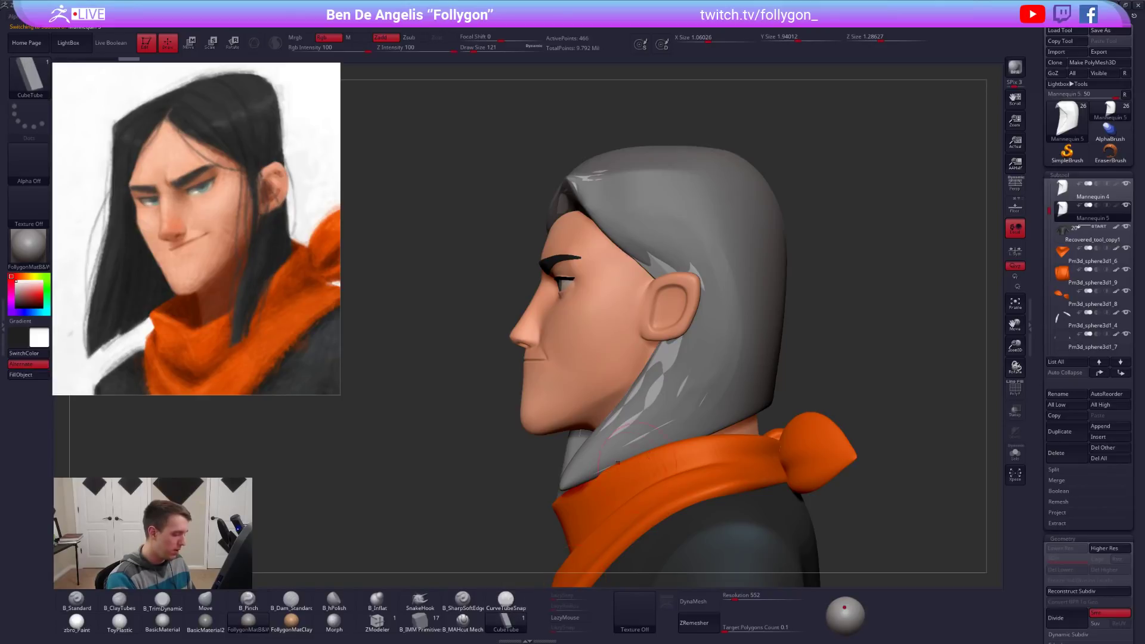
# Draw a CubeTube strip at draw size 61 from above the temple, in front of the ear, down to the side lock's tip.
pyautogui.press('space')
pyautogui.moveTo(794, 313); pyautogui.dragTo(788, 313)
pyautogui.moveTo(613, 341)
pyautogui.keyDown('alt'); pyautogui.mouseDown(button='right')
pyautogui.moveTo(660, 322)
pyautogui.moveTo(624, 366)
pyautogui.mouseUp(button='right'); pyautogui.keyUp('alt')
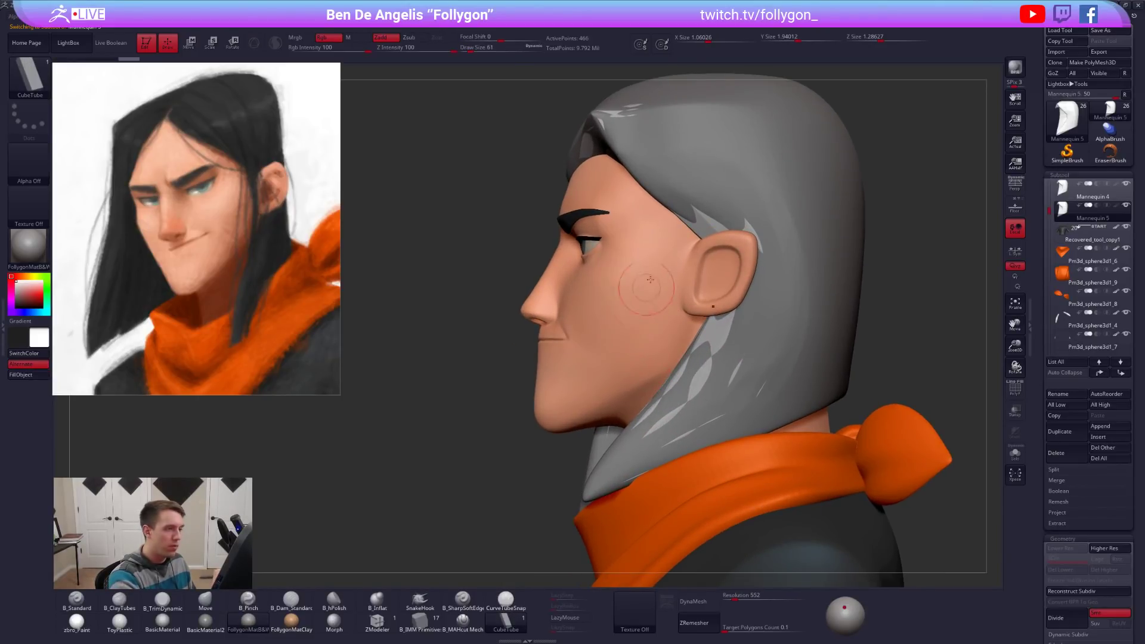
pyautogui.moveTo(688, 160)
pyautogui.mouseDown()
pyautogui.moveTo(665, 391)
pyautogui.moveTo(605, 484)
pyautogui.mouseUp()
pyautogui.moveTo(700, 372); pyautogui.dragTo(730, 370, button='right')
pyautogui.click(694, 123)
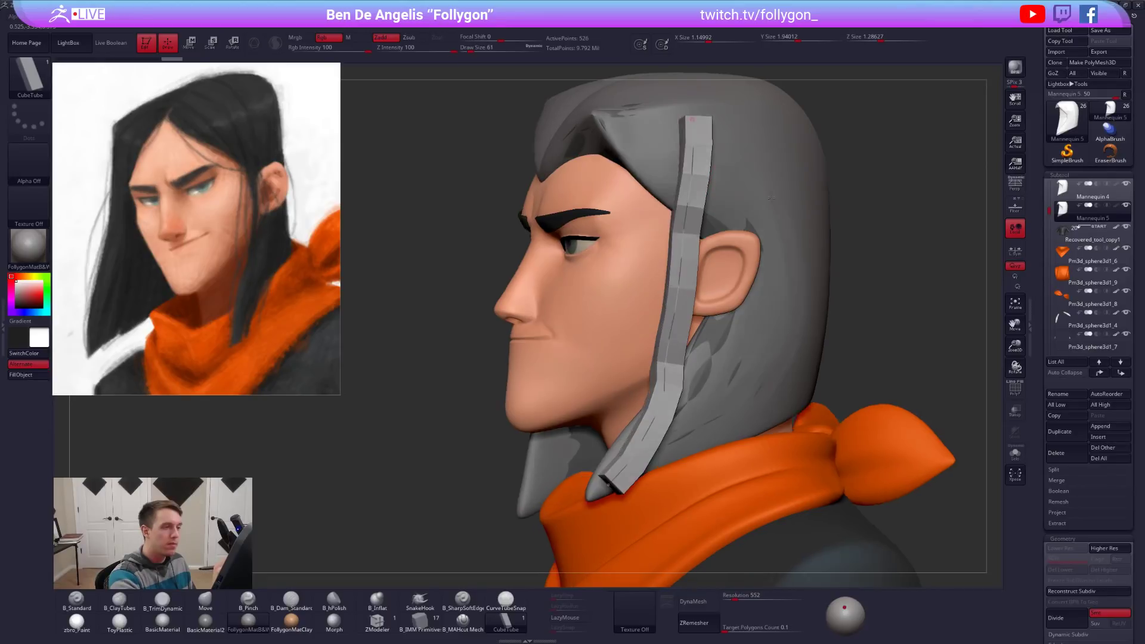
# Flatten the side strip by rebuilding it with a Z Intensity of 32.
pyautogui.moveTo(706, 148); pyautogui.dragTo(820, 197, button='right')
pyautogui.press('space')
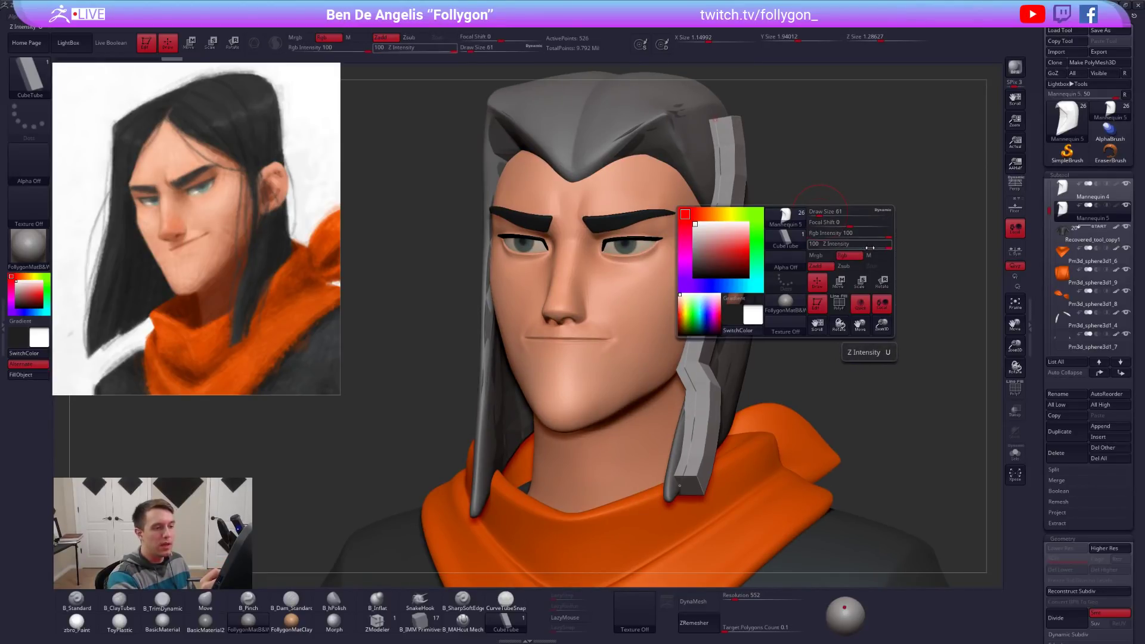
pyautogui.moveTo(868, 247); pyautogui.dragTo(853, 247)
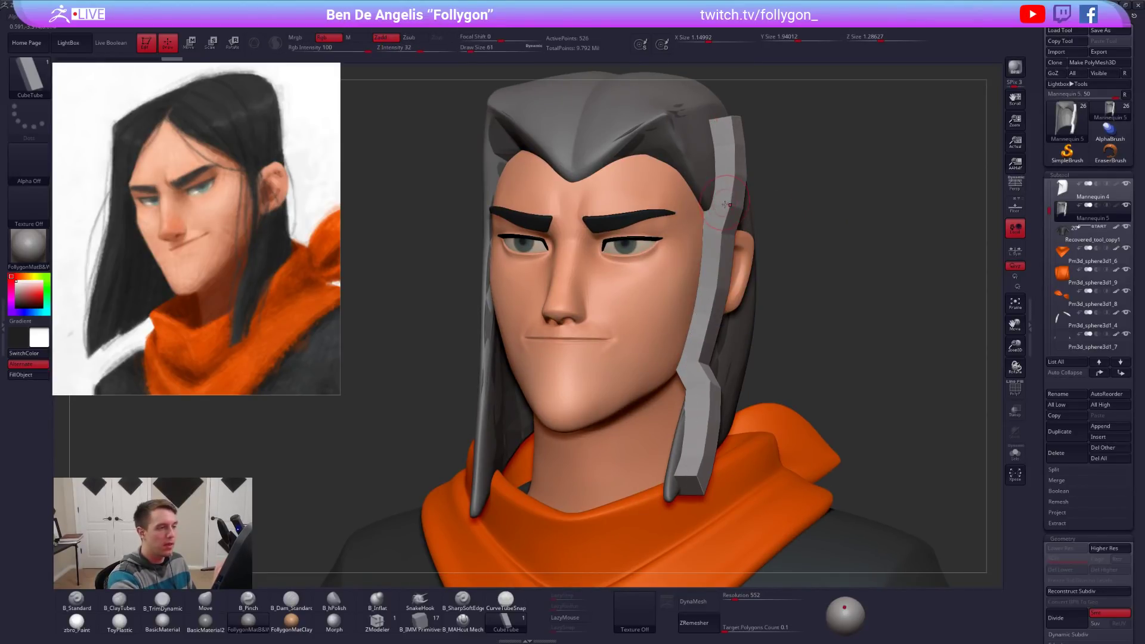
pyautogui.hotkey('ctrl', 'z')
pyautogui.click(705, 260)
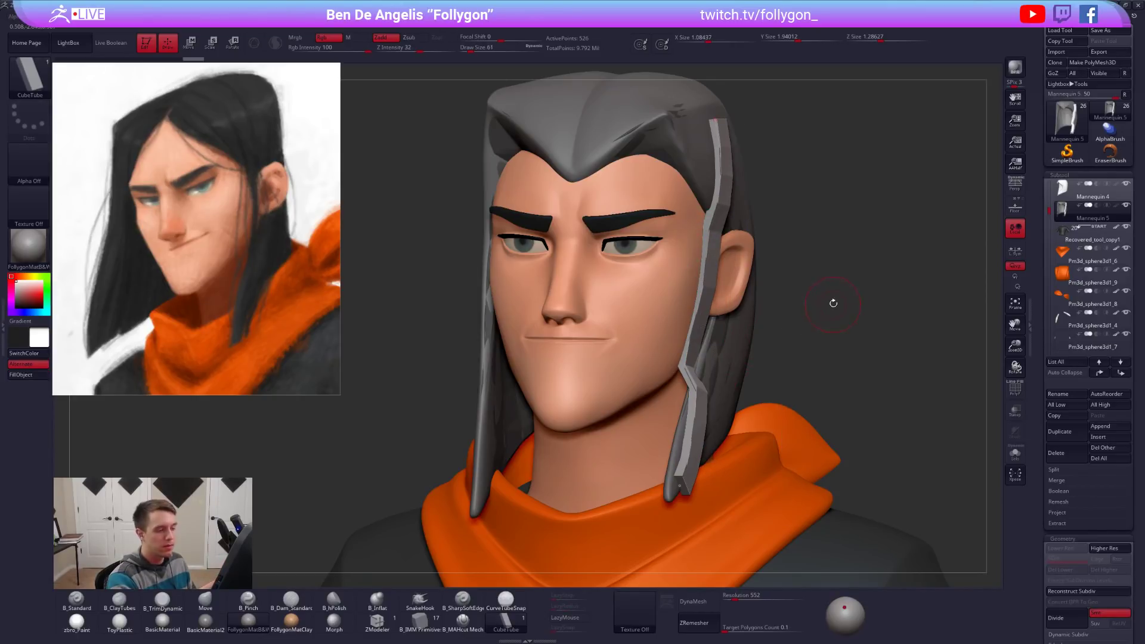
# Enable the curve's Size modifier, reverse its falloff from high to low, and apply it to the side strip.
pyautogui.moveTo(811, 320); pyautogui.dragTo(378, 499)
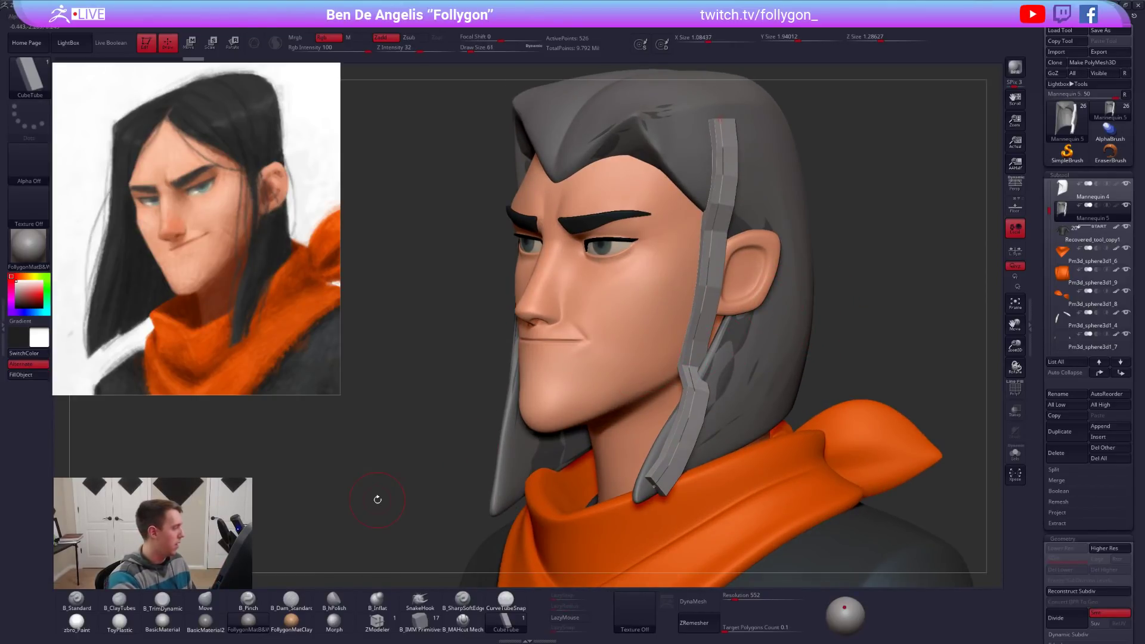
pyautogui.click(3, 326)
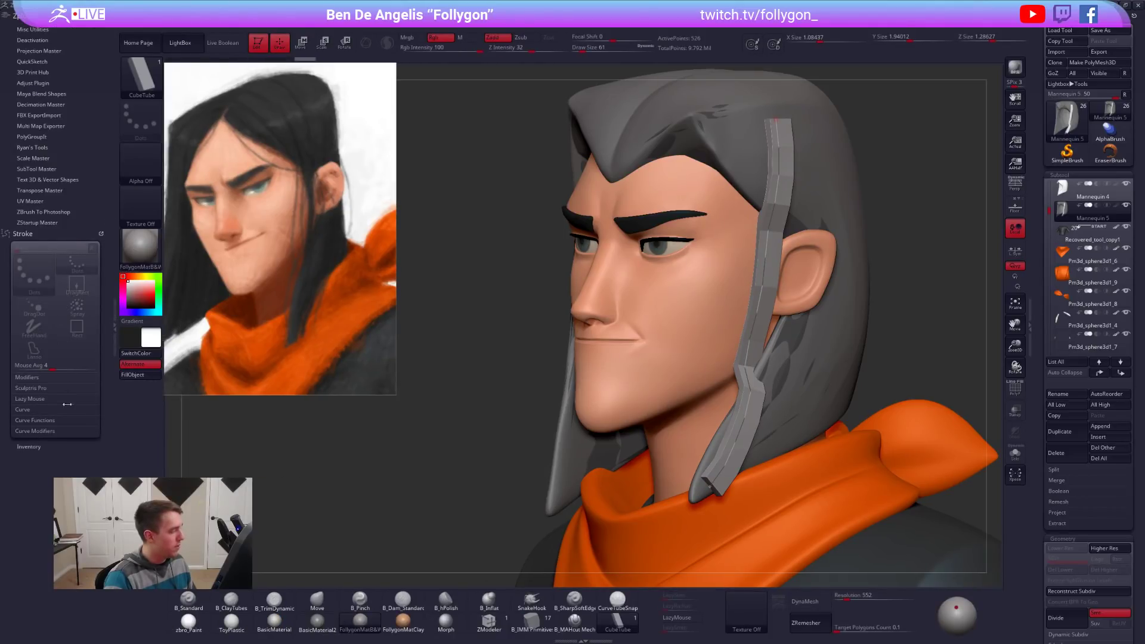
pyautogui.click(59, 430)
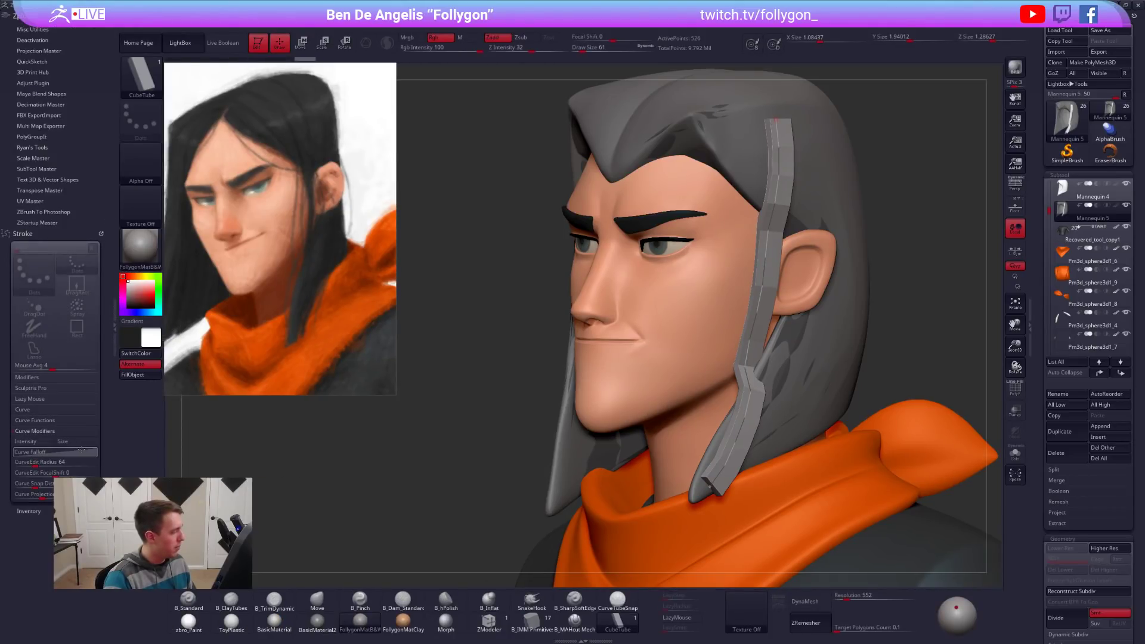
pyautogui.click(75, 453)
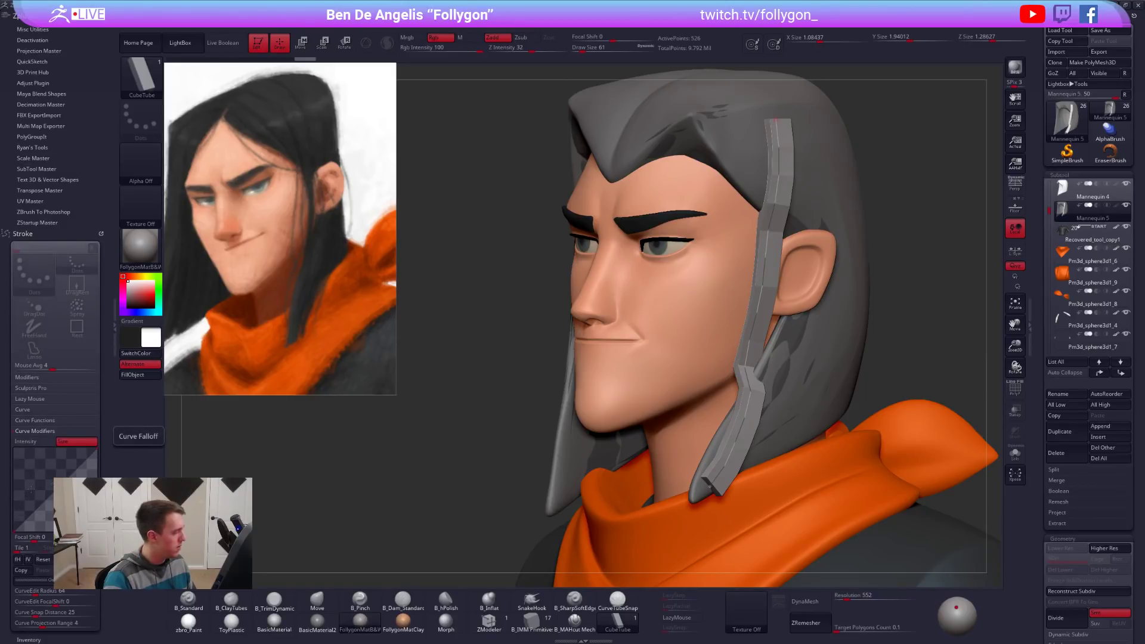
pyautogui.moveTo(19, 526); pyautogui.dragTo(18, 452)
pyautogui.moveTo(93, 454); pyautogui.dragTo(94, 526)
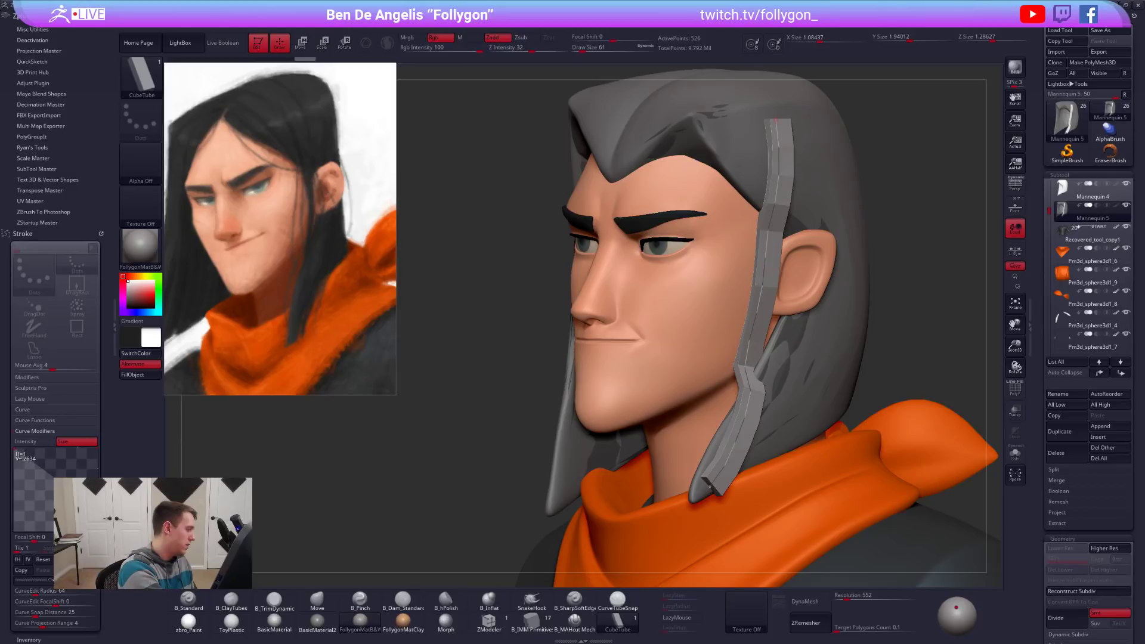
pyautogui.click(755, 274)
# Rebuild the tapered side strip at draw size 121, and reduce it to draw size 81.
pyautogui.moveTo(906, 393); pyautogui.dragTo(747, 351)
pyautogui.press('space')
pyautogui.moveTo(854, 310); pyautogui.dragTo(868, 310)
pyautogui.click(642, 343)
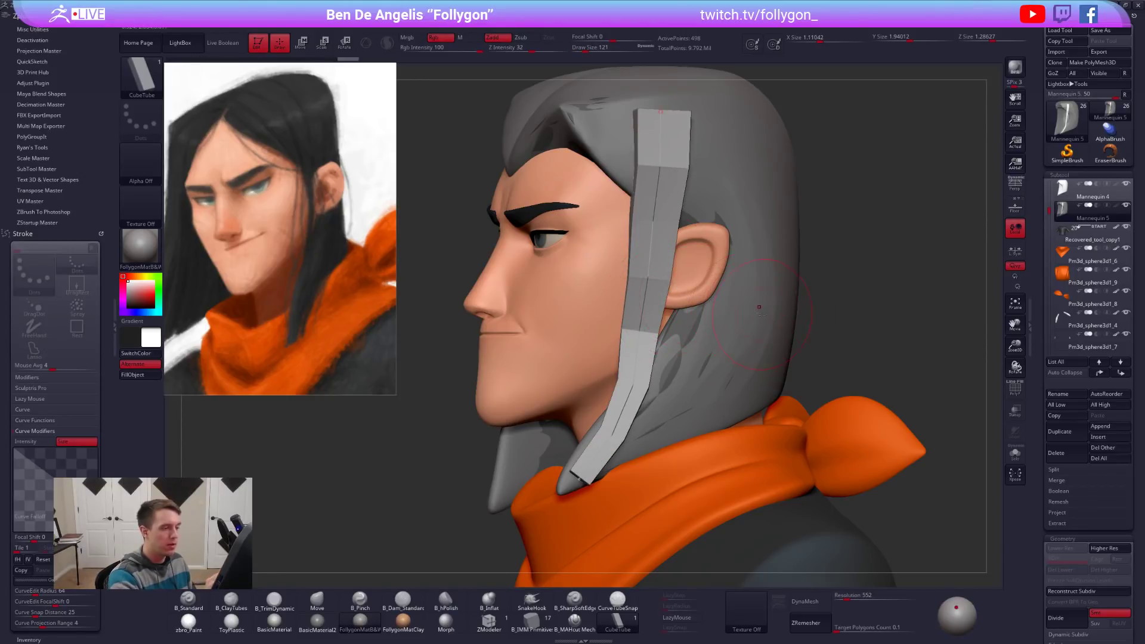
pyautogui.press('space')
pyautogui.moveTo(874, 293); pyautogui.dragTo(866, 292)
pyautogui.click(647, 316)
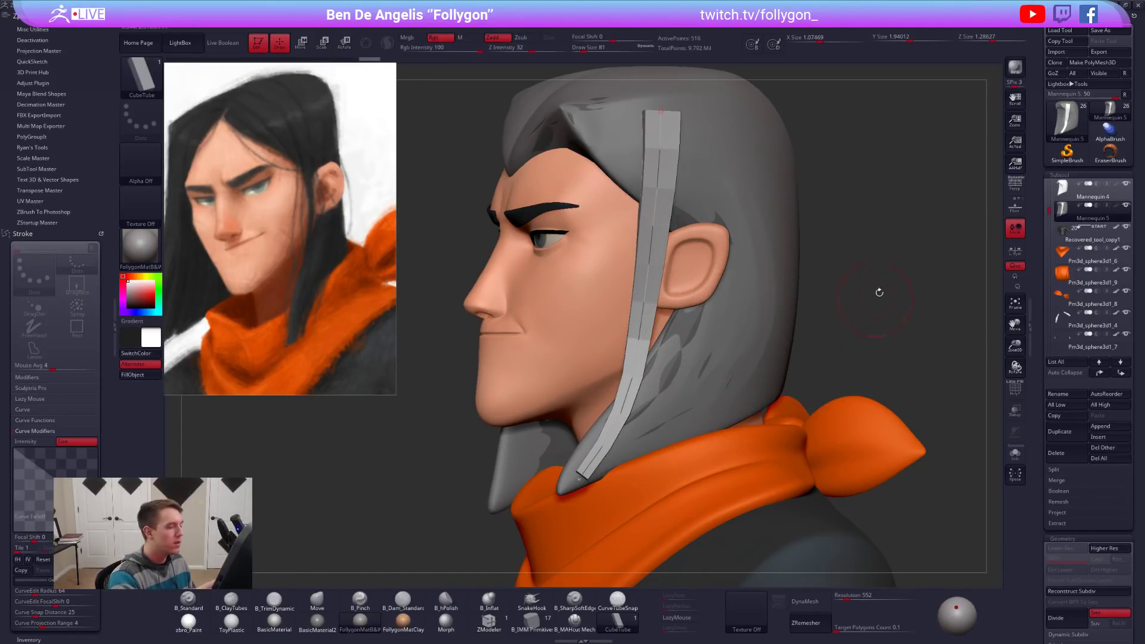
# Show the polyframe, give the duplicated hair its own polygroup, and strip that hair away so only the new side strip remains.
pyautogui.click(116, 328)
pyautogui.hotkey('shift', 'f')
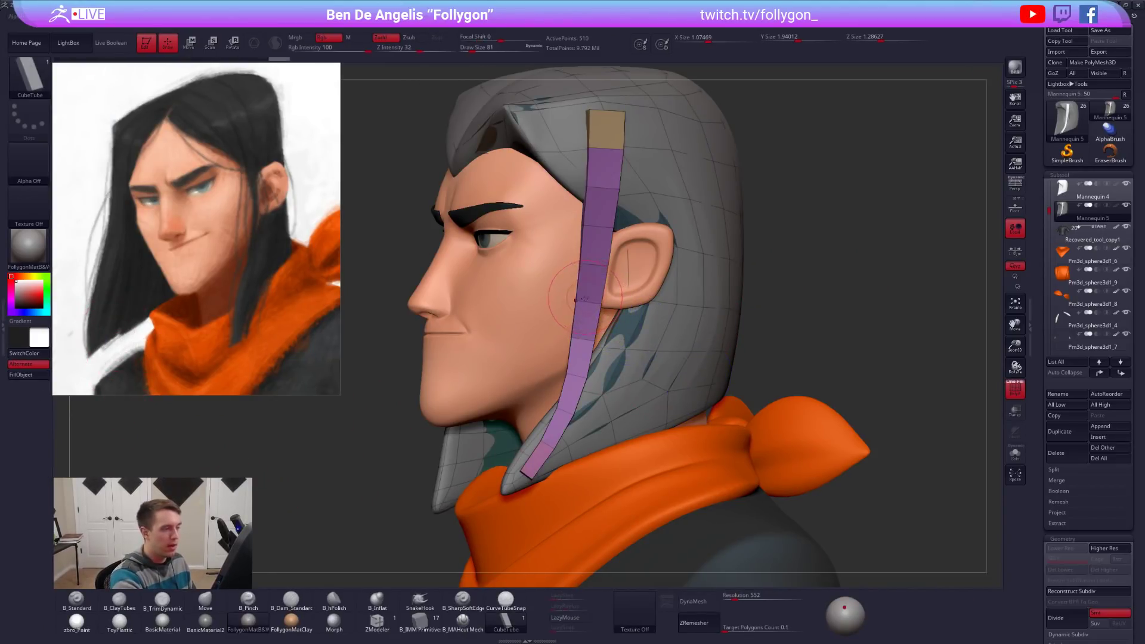
pyautogui.hotkey('alt', 's')
pyautogui.moveTo(585, 302); pyautogui.dragTo(652, 294, button='right')
pyautogui.hotkey('ctrl', 'w')
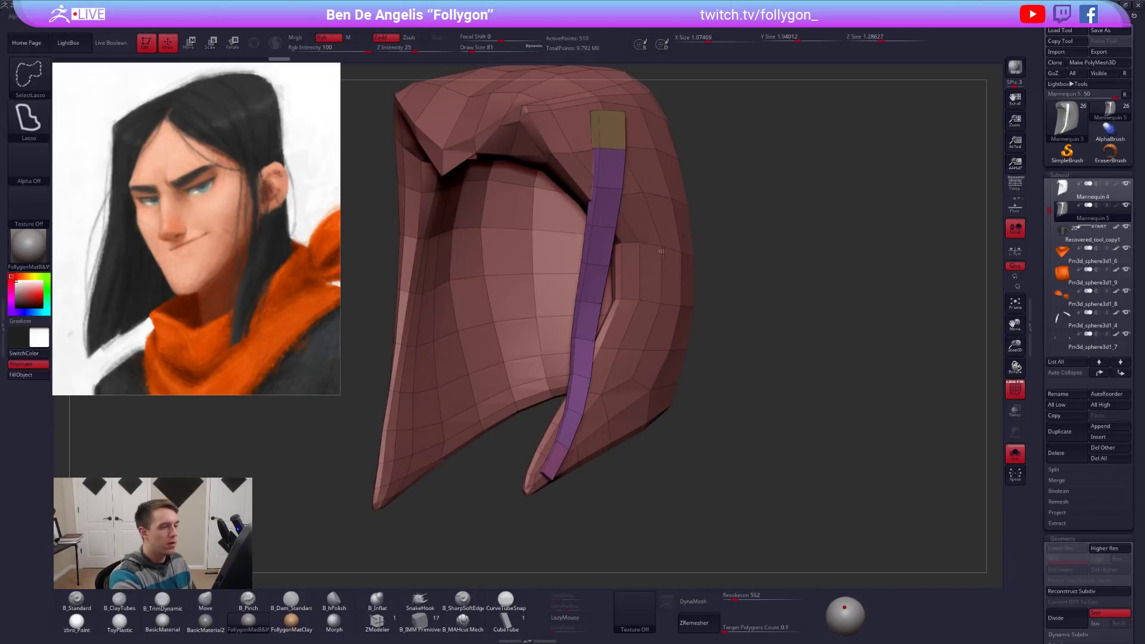
pyautogui.keyDown('ctrl'); pyautogui.keyDown('shift'); pyautogui.click(652, 264); pyautogui.keyUp('shift'); pyautogui.keyUp('ctrl')
pyautogui.keyDown('ctrl'); pyautogui.keyDown('shift'); pyautogui.moveTo(807, 254); pyautogui.dragTo(826, 235); pyautogui.keyUp('shift'); pyautogui.keyUp('ctrl')
pyautogui.press('space')
pyautogui.click(853, 241)
pyautogui.hotkey('alt', 's')
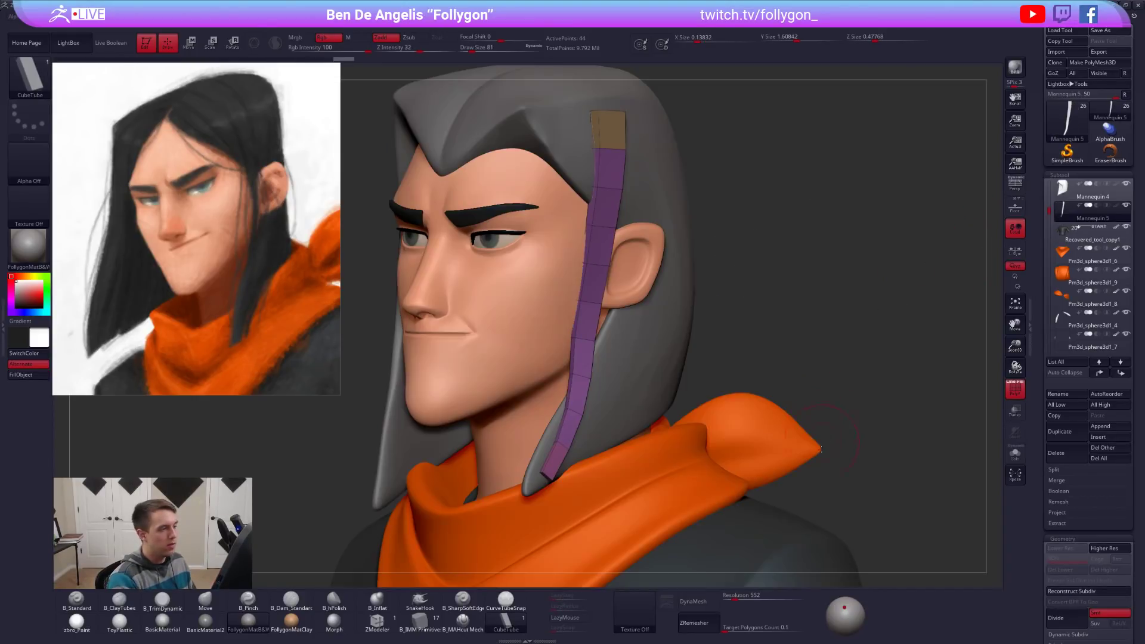
# Fit the side strip against the temple and side lock with the Move brush, checking it from front and profile.
pyautogui.keyDown('alt'); pyautogui.moveTo(606, 376); pyautogui.dragTo(696, 327, button='right'); pyautogui.keyUp('alt')
pyautogui.moveTo(684, 372); pyautogui.dragTo(770, 388, button='right')
pyautogui.press('b')
pyautogui.press('m')
pyautogui.press('v')
pyautogui.press('space')
pyautogui.moveTo(677, 383)
pyautogui.mouseDown()
pyautogui.moveTo(688, 383)
pyautogui.moveTo(672, 444)
pyautogui.moveTo(686, 368)
pyautogui.mouseUp()
pyautogui.press('space')
pyautogui.moveTo(677, 313); pyautogui.dragTo(673, 312)
pyautogui.moveTo(753, 301)
pyautogui.mouseDown(button='right')
pyautogui.moveTo(662, 298)
pyautogui.moveTo(645, 287)
pyautogui.moveTo(653, 298)
pyautogui.mouseUp(button='right')
pyautogui.press('space')
pyautogui.moveTo(685, 268); pyautogui.dragTo(696, 268)
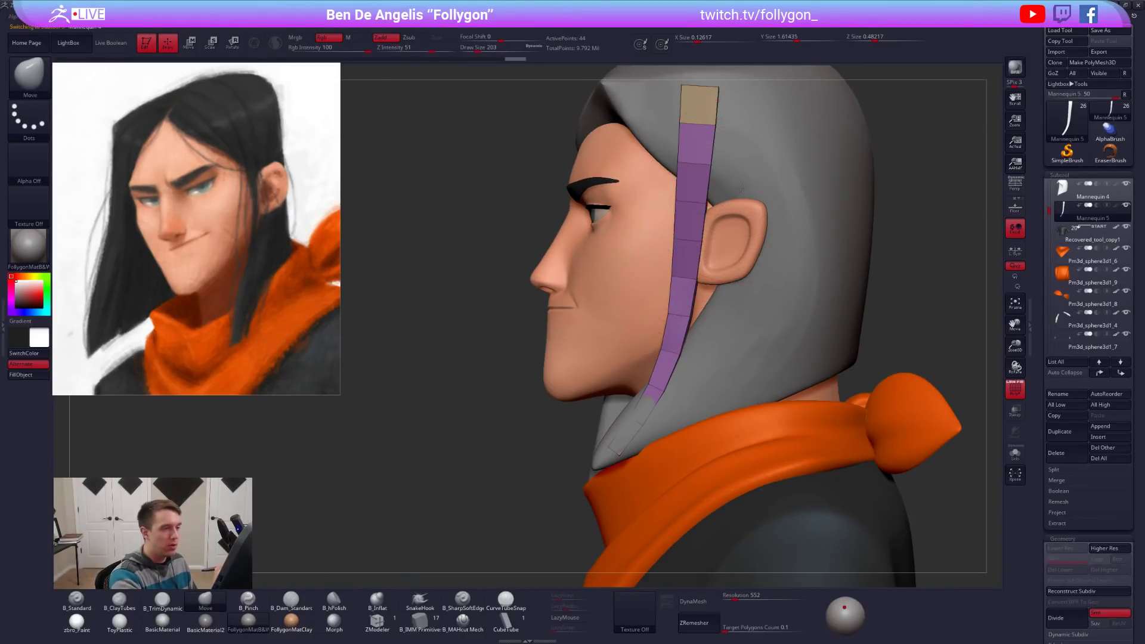
# Make the main hair mesh active, hide the polyframe, and set the Move brush's draw size to 104.
pyautogui.keyDown('alt'); pyautogui.click(722, 203); pyautogui.keyUp('alt')
pyautogui.hotkey('shift', 'f')
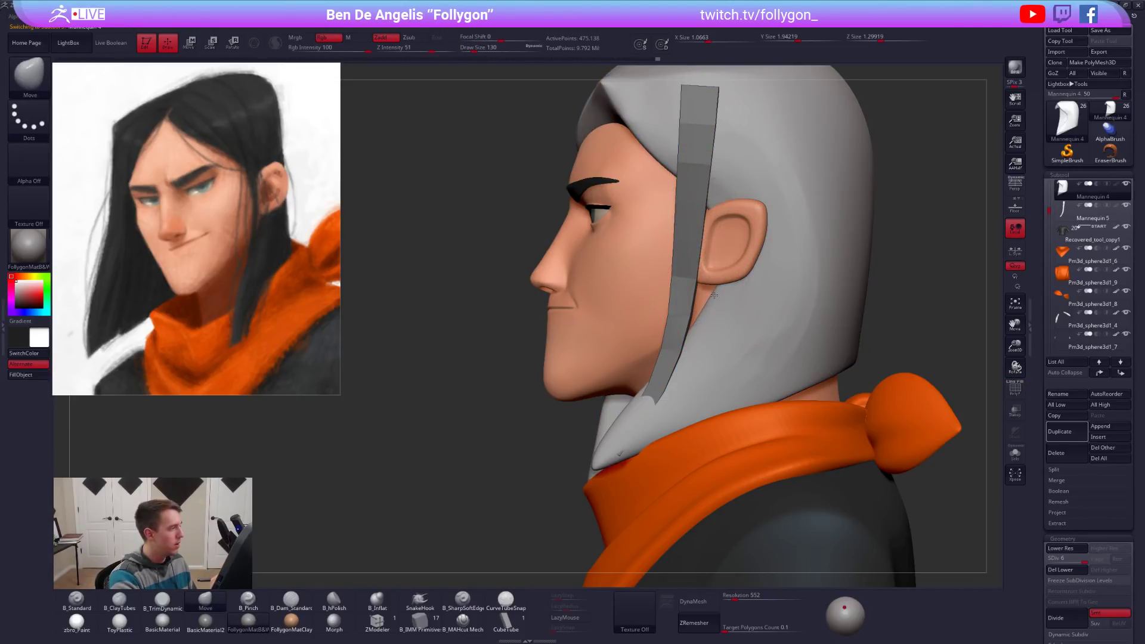
pyautogui.click(1014, 411)
pyautogui.press('space')
pyautogui.moveTo(726, 269); pyautogui.dragTo(724, 274)
pyautogui.click(1019, 408)
pyautogui.press('space')
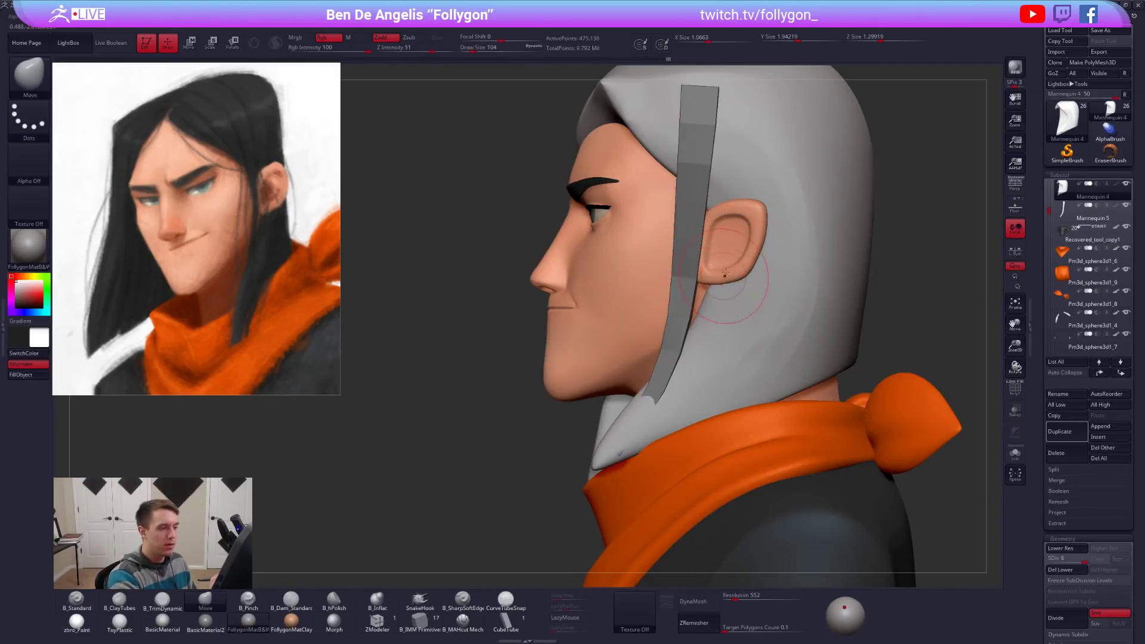
# Reselect the side strip and bend its lower half along the side lock towards the collar with the Move brush at draw size 121.
pyautogui.moveTo(738, 283); pyautogui.dragTo(671, 304, button='right')
pyautogui.moveTo(665, 243)
pyautogui.keyDown('alt'); pyautogui.mouseDown(button='right')
pyautogui.moveTo(660, 328)
pyautogui.moveTo(708, 338)
pyautogui.mouseUp(button='right'); pyautogui.keyUp('alt')
pyautogui.keyDown('alt'); pyautogui.click(689, 338); pyautogui.keyUp('alt')
pyautogui.press('space')
pyautogui.moveTo(685, 349); pyautogui.dragTo(691, 349)
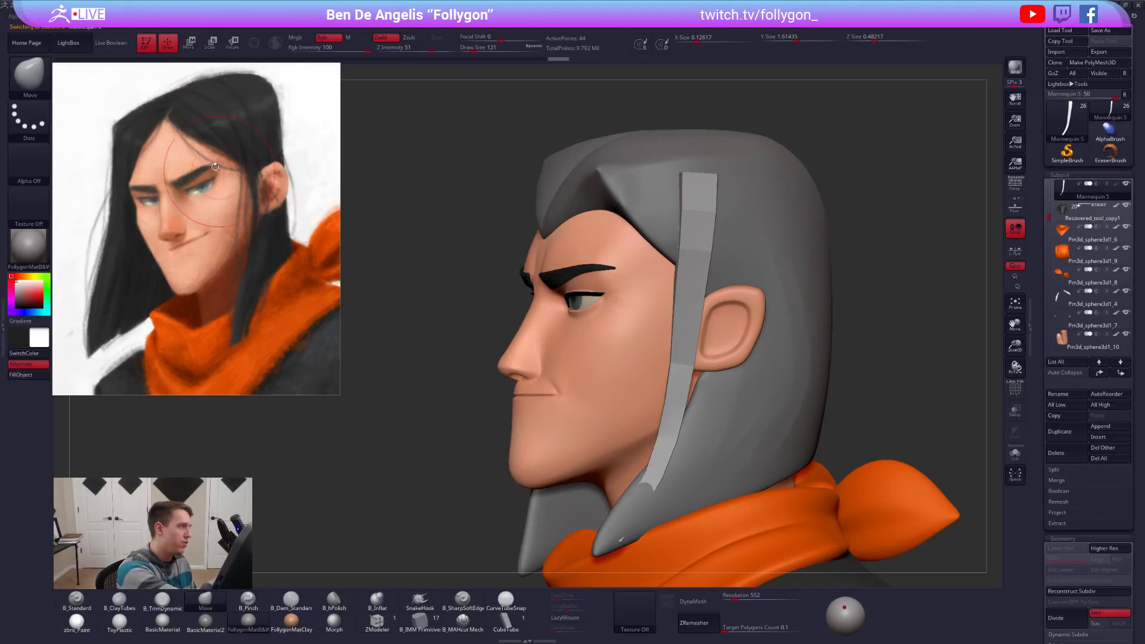
pyautogui.press('space')
pyautogui.moveTo(699, 365); pyautogui.dragTo(693, 365)
pyautogui.moveTo(693, 366)
pyautogui.keyDown('alt'); pyautogui.mouseDown(button='right')
pyautogui.moveTo(708, 258)
pyautogui.moveTo(655, 280)
pyautogui.mouseUp(button='right'); pyautogui.keyUp('alt')
pyautogui.press('space')
pyautogui.moveTo(666, 388); pyautogui.dragTo(685, 387)
pyautogui.moveTo(604, 404); pyautogui.dragTo(610, 410)
pyautogui.press('space')
pyautogui.moveTo(692, 410)
pyautogui.mouseDown()
pyautogui.moveTo(645, 397)
pyautogui.moveTo(673, 369)
pyautogui.mouseUp()
pyautogui.moveTo(688, 326); pyautogui.dragTo(731, 366, button='right')
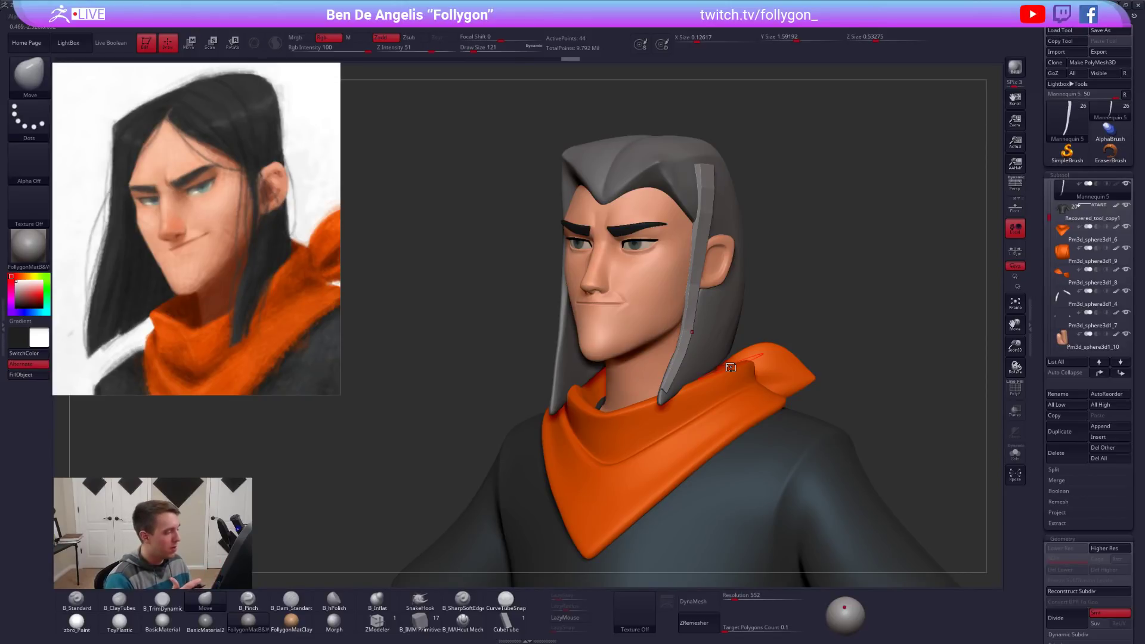
# Try a green stroke down the far-side hair's outer edge in the Photoshop paintover, undo it, and return to ZBrush.
pyautogui.hotkey('alt', 'Tab')
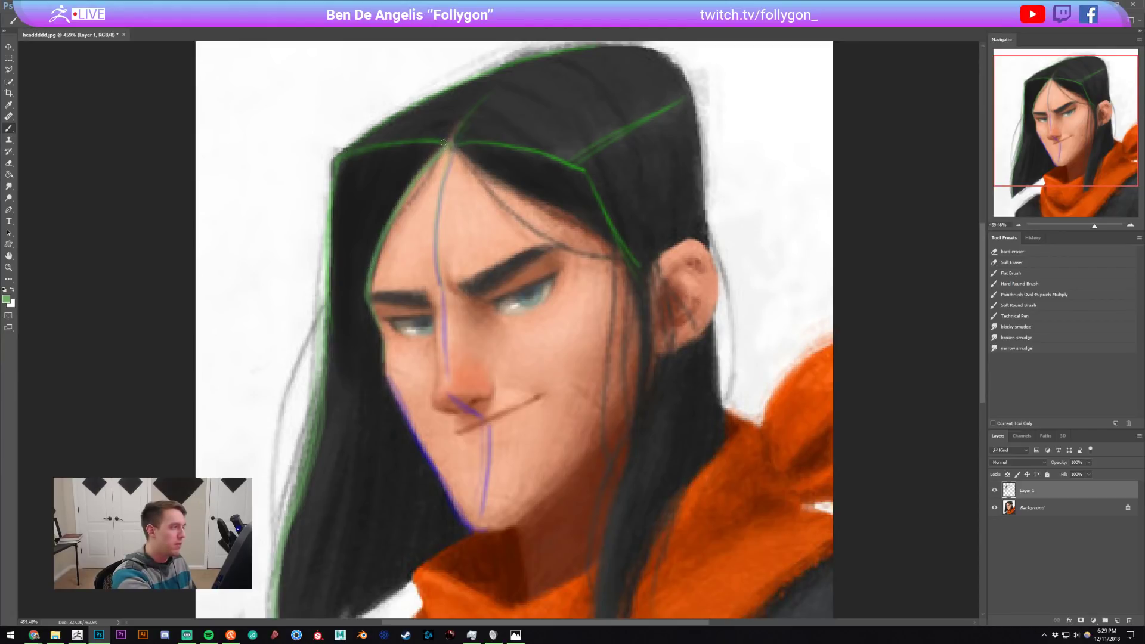
pyautogui.moveTo(338, 162); pyautogui.dragTo(330, 454)
pyautogui.hotkey('ctrl', 'z')
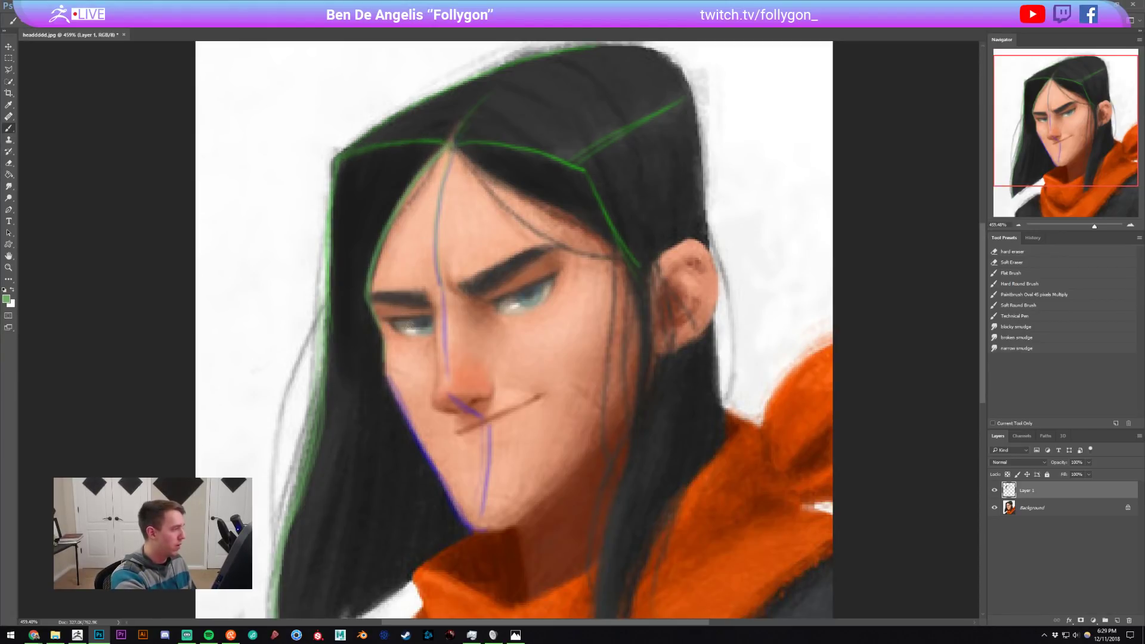
pyautogui.hotkey('ctrl', 'z')
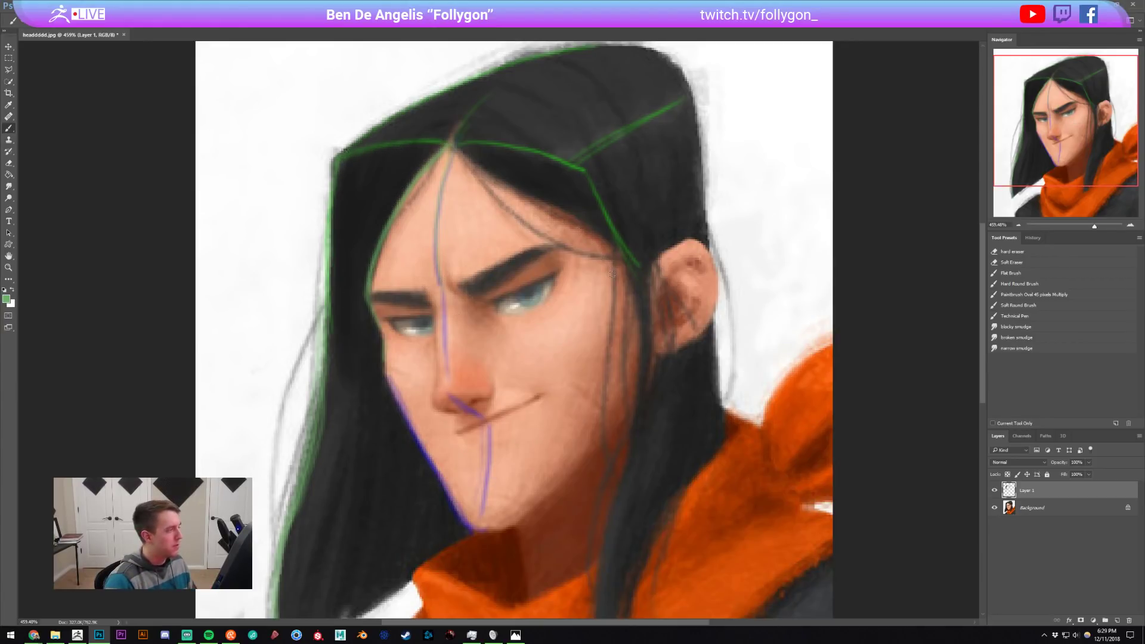
pyautogui.hotkey('alt', 'Tab')
# Adjust the hairline above the forehead with the Move brush, working on the hair mesh and the head mesh.
pyautogui.moveTo(656, 279)
pyautogui.keyDown('alt'); pyautogui.mouseDown(button='right')
pyautogui.moveTo(658, 380)
pyautogui.moveTo(653, 343)
pyautogui.mouseUp(button='right'); pyautogui.keyUp('alt')
pyautogui.press('space')
pyautogui.keyDown('alt'); pyautogui.click(670, 244); pyautogui.keyUp('alt')
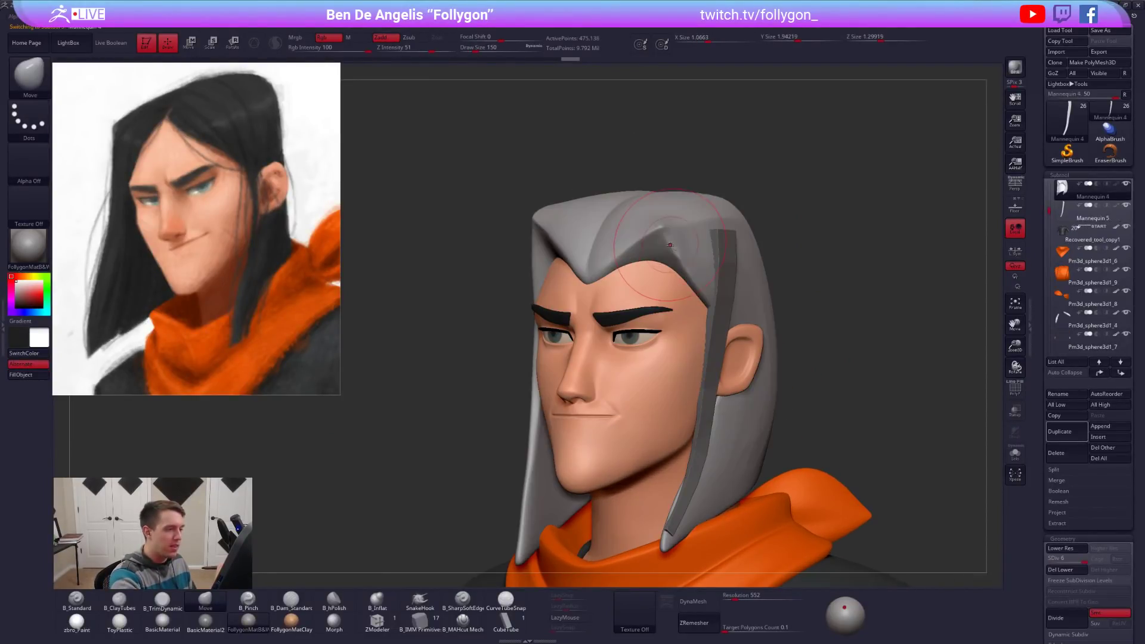
pyautogui.press('space')
pyautogui.moveTo(663, 277); pyautogui.dragTo(659, 276)
pyautogui.moveTo(667, 289)
pyautogui.keyDown('alt'); pyautogui.mouseDown(button='right')
pyautogui.moveTo(651, 303)
pyautogui.moveTo(686, 301)
pyautogui.moveTo(657, 302)
pyautogui.mouseUp(button='right'); pyautogui.keyUp('alt')
pyautogui.keyDown('alt'); pyautogui.click(657, 300); pyautogui.keyUp('alt')
pyautogui.press('space')
pyautogui.moveTo(663, 298); pyautogui.dragTo(661, 297)
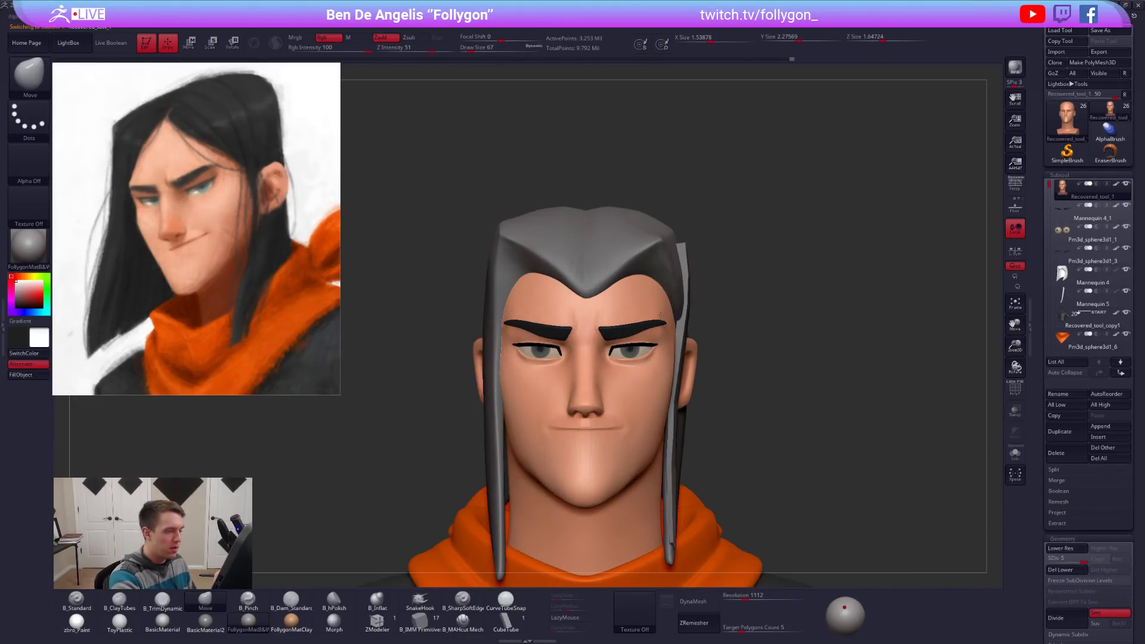
# Make the hair mesh active and adjust its front edge in profile with the Move brush at draw size 265.
pyautogui.moveTo(662, 297); pyautogui.dragTo(620, 280, button='right')
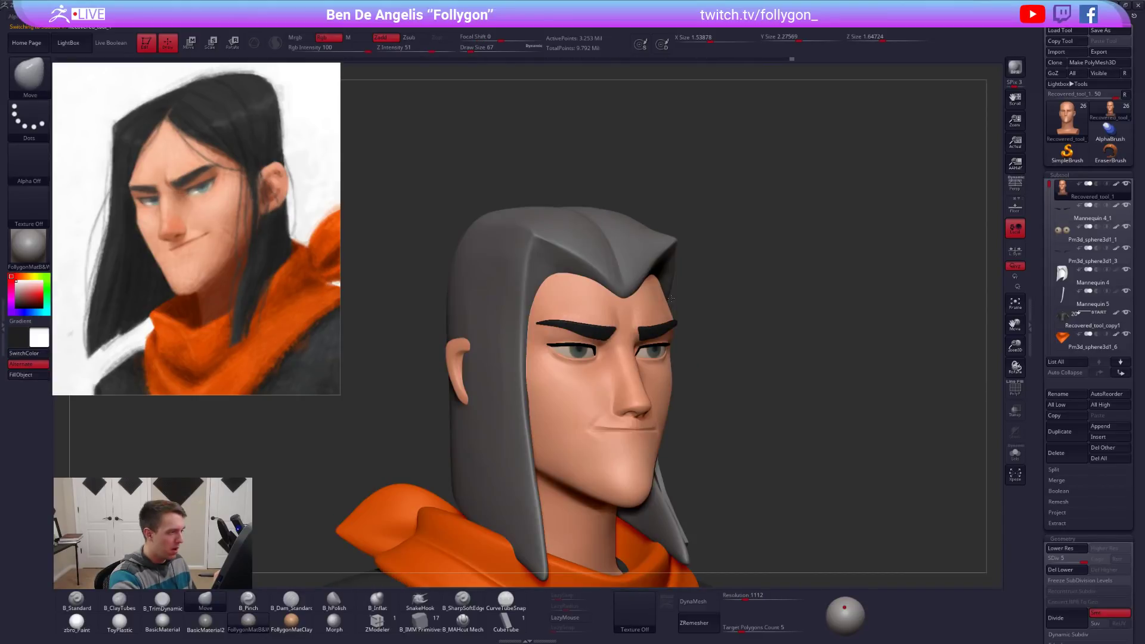
pyautogui.keyDown('alt'); pyautogui.click(597, 266); pyautogui.keyUp('alt')
pyautogui.press('space')
pyautogui.moveTo(600, 310); pyautogui.dragTo(621, 309)
pyautogui.moveTo(441, 284); pyautogui.dragTo(506, 281, button='right')
pyautogui.press('space')
pyautogui.moveTo(536, 291); pyautogui.dragTo(558, 294)
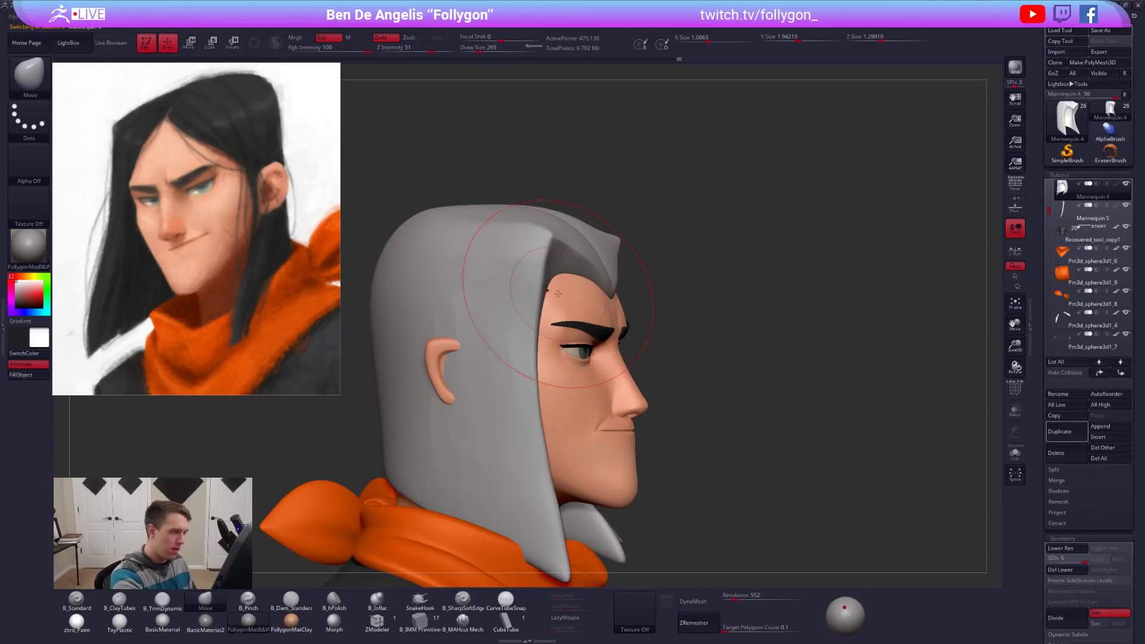
# Lower the hair mesh by three subdivision levels and push its front overhang back towards the forehead.
pyautogui.moveTo(553, 298); pyautogui.dragTo(545, 298, button='right')
pyautogui.press('space')
pyautogui.hotkey('shift', 'd')
pyautogui.hotkey('shift', 'd')
pyautogui.hotkey('shift', 'd')
pyautogui.moveTo(531, 381); pyautogui.dragTo(666, 379, button='right')
# Make the head mesh active to check the forehead at the hairline, set draw size 215, and reselect the hair mesh.
pyautogui.keyDown('alt'); pyautogui.click(658, 305); pyautogui.keyUp('alt')
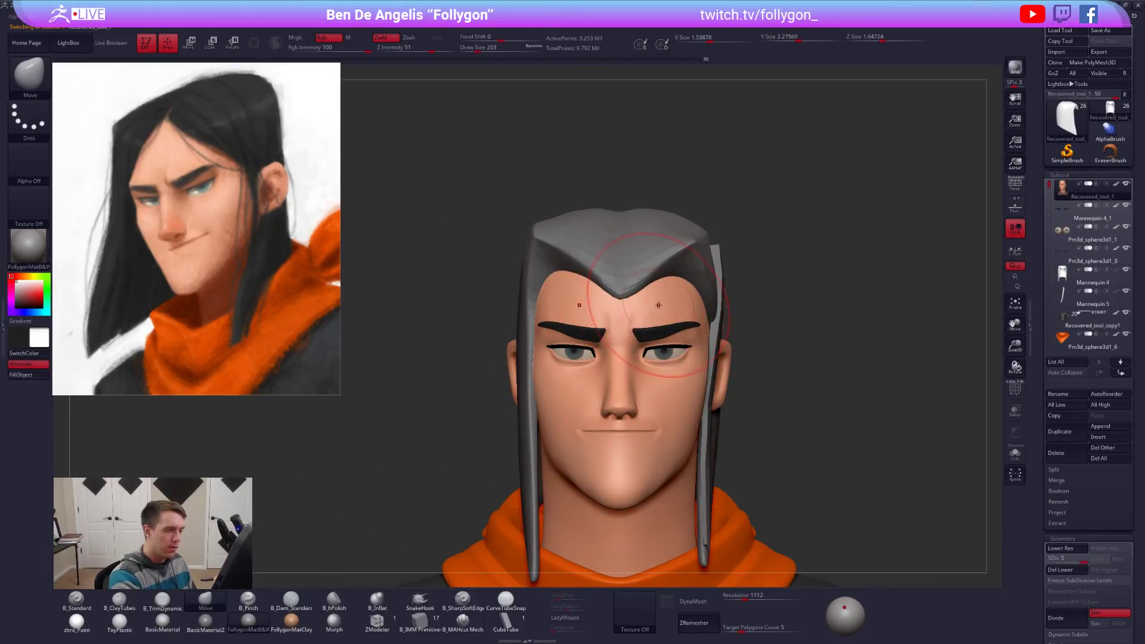
pyautogui.press('space')
pyautogui.moveTo(659, 305); pyautogui.dragTo(654, 308)
pyautogui.keyDown('alt'); pyautogui.moveTo(617, 317); pyautogui.dragTo(615, 375, button='right'); pyautogui.keyUp('alt')
pyautogui.moveTo(556, 329)
pyautogui.mouseDown(button='right')
pyautogui.moveTo(661, 274)
pyautogui.moveTo(600, 300)
pyautogui.moveTo(610, 303)
pyautogui.mouseUp(button='right')
pyautogui.keyDown('alt'); pyautogui.click(660, 275); pyautogui.keyUp('alt')
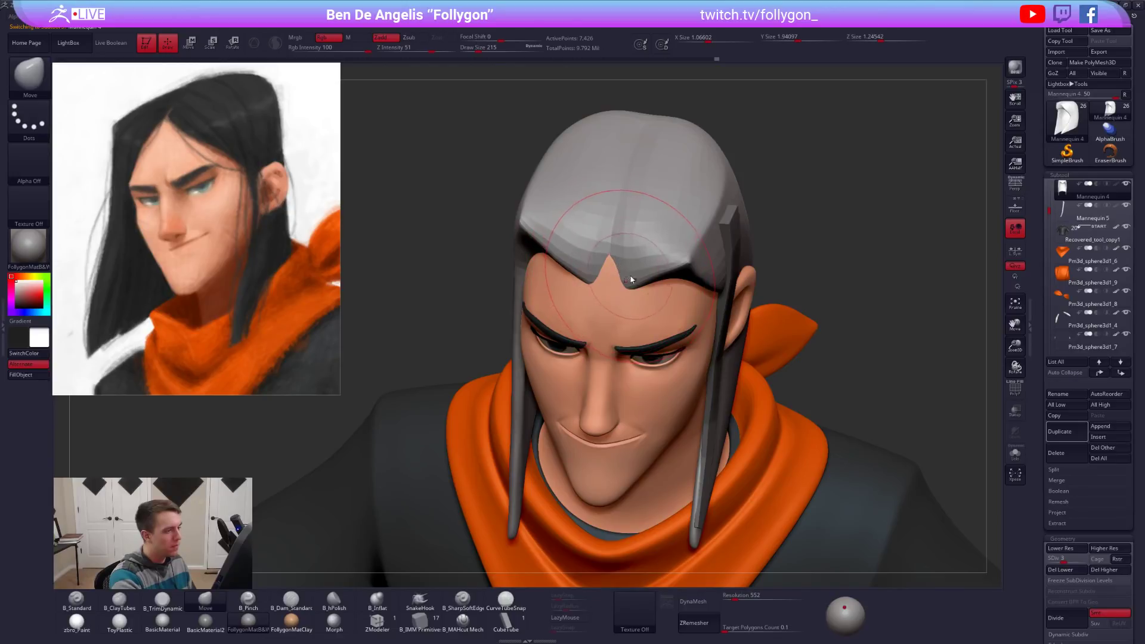
# Isolate the hair mesh, build up its centre front with the ClayTubes brush, and raise its subdivision level.
pyautogui.press('space')
pyautogui.hotkey('alt', 's')
pyautogui.moveTo(607, 333); pyautogui.dragTo(607, 278, button='right')
pyautogui.press('space')
pyautogui.moveTo(641, 327); pyautogui.dragTo(623, 328)
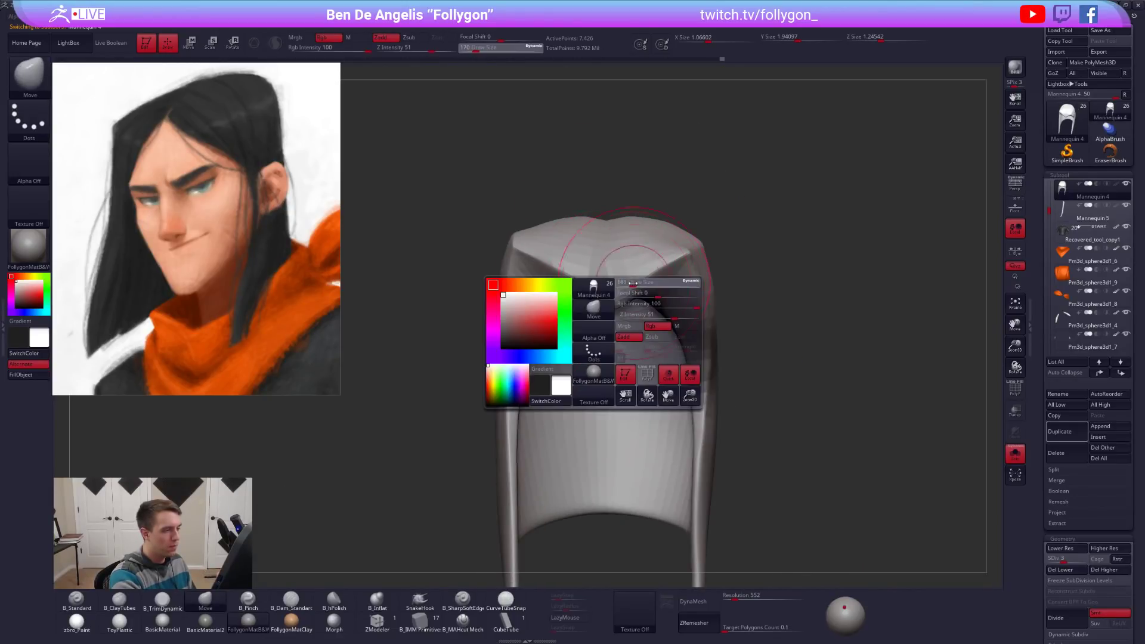
pyautogui.press('2')
pyautogui.moveTo(615, 280); pyautogui.dragTo(638, 255)
pyautogui.press('d')
pyautogui.press('space')
pyautogui.moveTo(636, 328); pyautogui.dragTo(641, 327)
# Smooth the hair's top front planes above the central peak, comparing them with the rest of the character, with draw size 130.
pyautogui.moveTo(627, 305); pyautogui.dragTo(628, 275, button='right')
pyautogui.keyDown('shift'); pyautogui.moveTo(626, 303); pyautogui.dragTo(614, 331); pyautogui.keyUp('shift')
pyautogui.moveTo(668, 381); pyautogui.dragTo(710, 322, button='right')
pyautogui.hotkey('alt', 's')
pyautogui.moveTo(815, 483); pyautogui.dragTo(761, 423)
pyautogui.hotkey('alt', 's')
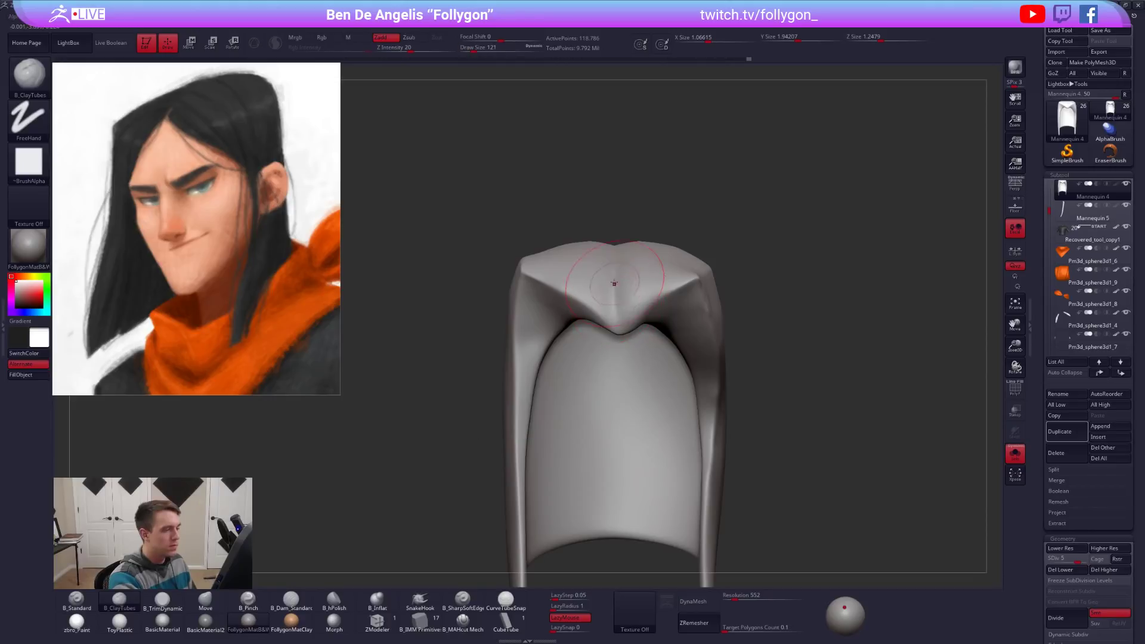
pyautogui.moveTo(617, 257); pyautogui.dragTo(620, 275, button='right')
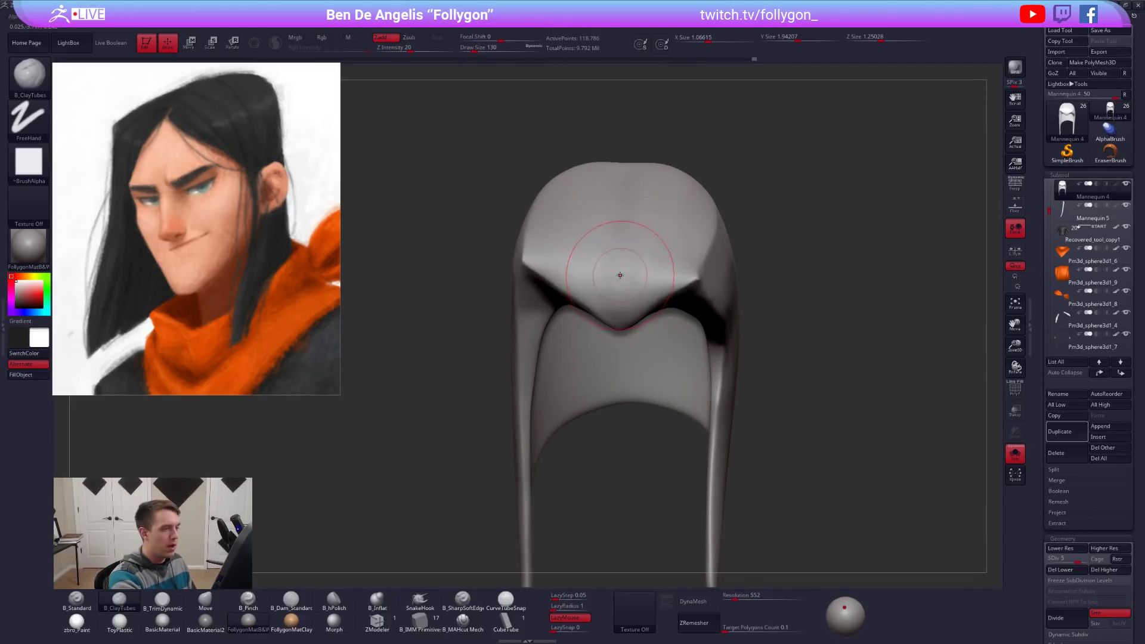
pyautogui.keyDown('shift'); pyautogui.moveTo(643, 188); pyautogui.dragTo(623, 208); pyautogui.keyUp('shift')
# Sharpen the hair's front ridge with the Pinch brush at draw size 88 and show the whole character again.
pyautogui.moveTo(632, 298); pyautogui.dragTo(634, 249, button='right')
pyautogui.hotkey('alt', 's')
pyautogui.hotkey('alt', 's')
pyautogui.press('5')
pyautogui.press('s')
pyautogui.moveTo(672, 294); pyautogui.dragTo(662, 294)
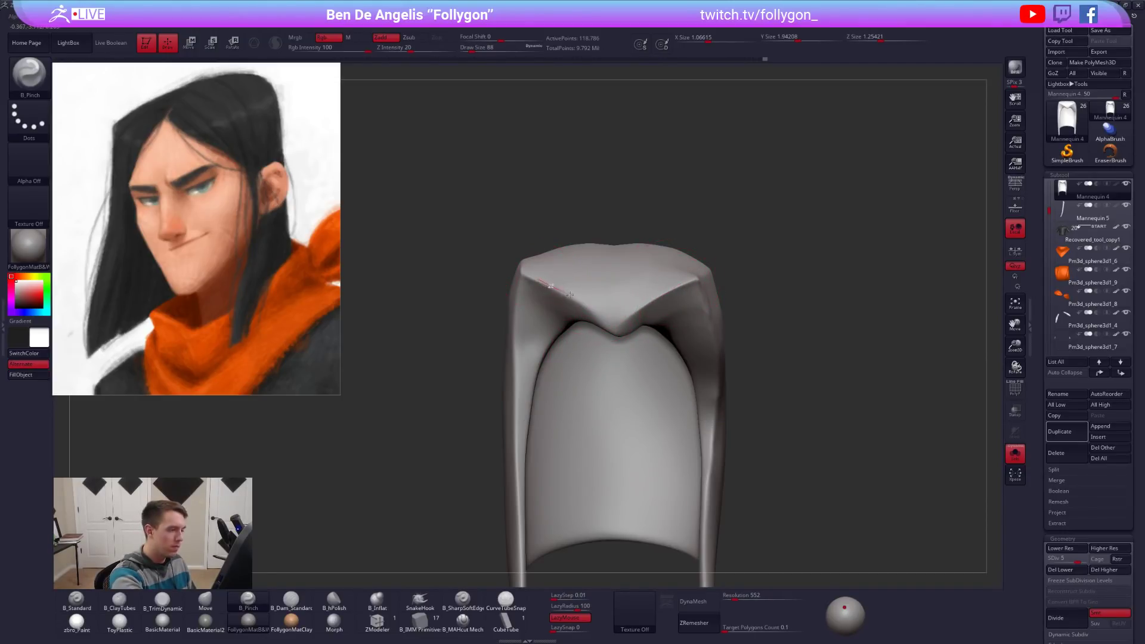
pyautogui.hotkey('alt', 's')
# Adjust the hair's front peak from the side with the Move brush at draw size 130.
pyautogui.moveTo(931, 358); pyautogui.dragTo(817, 454)
pyautogui.keyDown('alt'); pyautogui.moveTo(816, 453); pyautogui.dragTo(803, 441, button='right'); pyautogui.keyUp('alt')
pyautogui.rightClick(623, 325)
pyautogui.moveTo(566, 325); pyautogui.dragTo(597, 322, button='right')
pyautogui.rightClick(598, 322)
pyautogui.press('b')
pyautogui.press('m')
pyautogui.press('v')
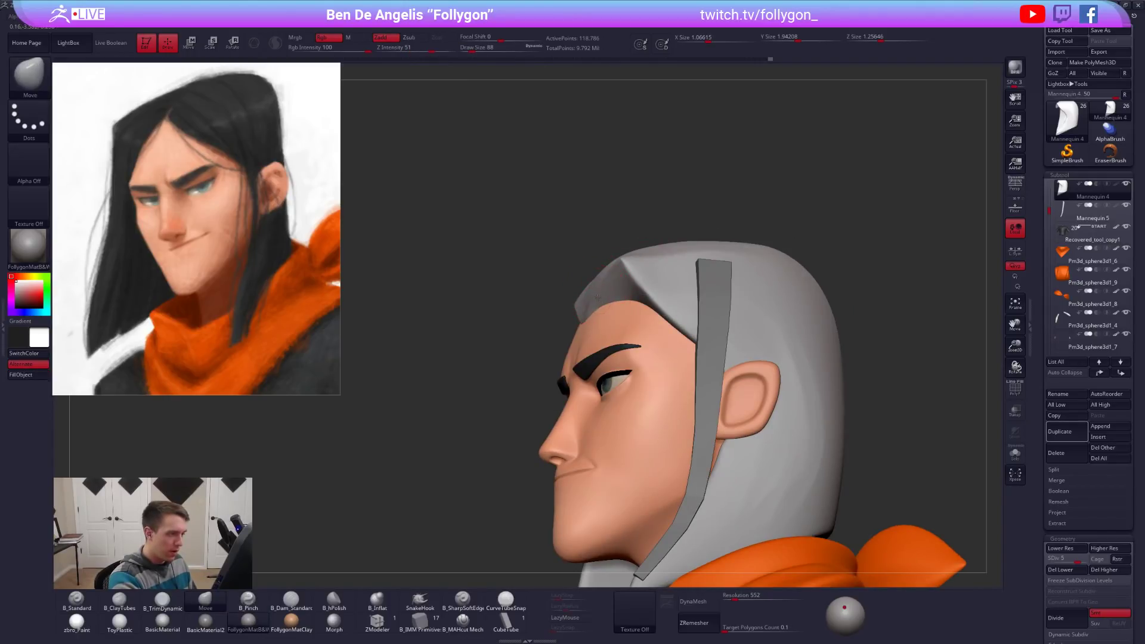
pyautogui.rightClick(598, 295)
pyautogui.moveTo(598, 299); pyautogui.dragTo(597, 273)
pyautogui.keyDown('ctrl'); pyautogui.rightClick(614, 263); pyautogui.keyUp('ctrl')
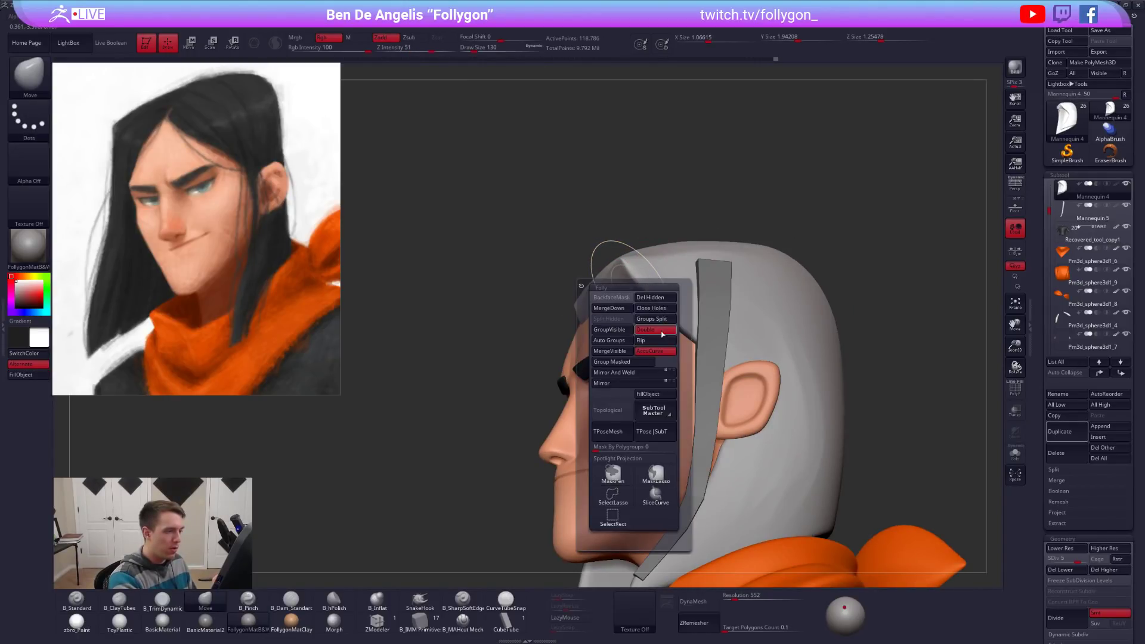
pyautogui.moveTo(718, 232); pyautogui.dragTo(725, 495, button='right')
pyautogui.keyDown('alt'); pyautogui.moveTo(818, 507); pyautogui.dragTo(784, 460, button='right'); pyautogui.keyUp('alt')
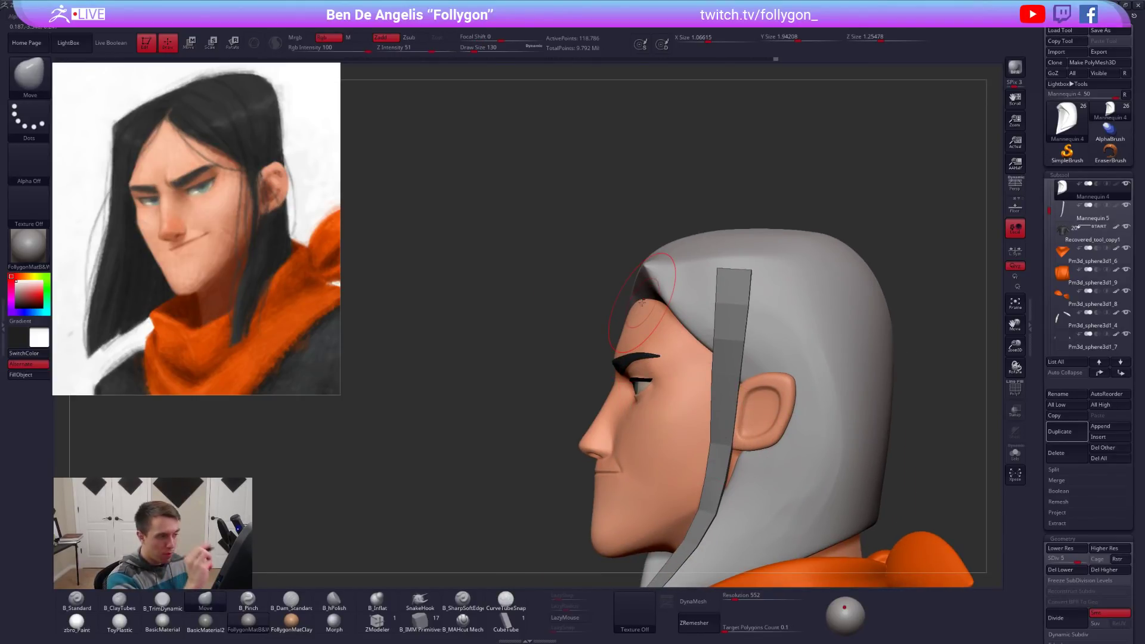
# Lower the hair mesh to subdivision level 2 and flatten the central peak off the forehead at draw size 140.
pyautogui.moveTo(587, 319); pyautogui.dragTo(664, 323, button='right')
pyautogui.moveTo(823, 467); pyautogui.dragTo(806, 472, button='right')
pyautogui.moveTo(667, 365)
pyautogui.mouseDown(button='right')
pyautogui.moveTo(618, 325)
pyautogui.moveTo(631, 378)
pyautogui.mouseUp(button='right')
pyautogui.press('space')
pyautogui.moveTo(619, 396); pyautogui.dragTo(627, 396)
pyautogui.hotkey('shift', 'd')
pyautogui.hotkey('shift', 'd')
pyautogui.hotkey('shift', 'd')
pyautogui.keyDown('shift'); pyautogui.moveTo(615, 341); pyautogui.dragTo(651, 325); pyautogui.keyUp('shift')
pyautogui.moveTo(651, 325)
pyautogui.mouseDown(button='right')
pyautogui.moveTo(691, 281)
pyautogui.moveTo(606, 362)
pyautogui.moveTo(584, 357)
pyautogui.moveTo(640, 316)
pyautogui.moveTo(652, 344)
pyautogui.moveTo(633, 327)
pyautogui.mouseUp(button='right')
pyautogui.press('s')
pyautogui.moveTo(630, 352); pyautogui.dragTo(625, 352)
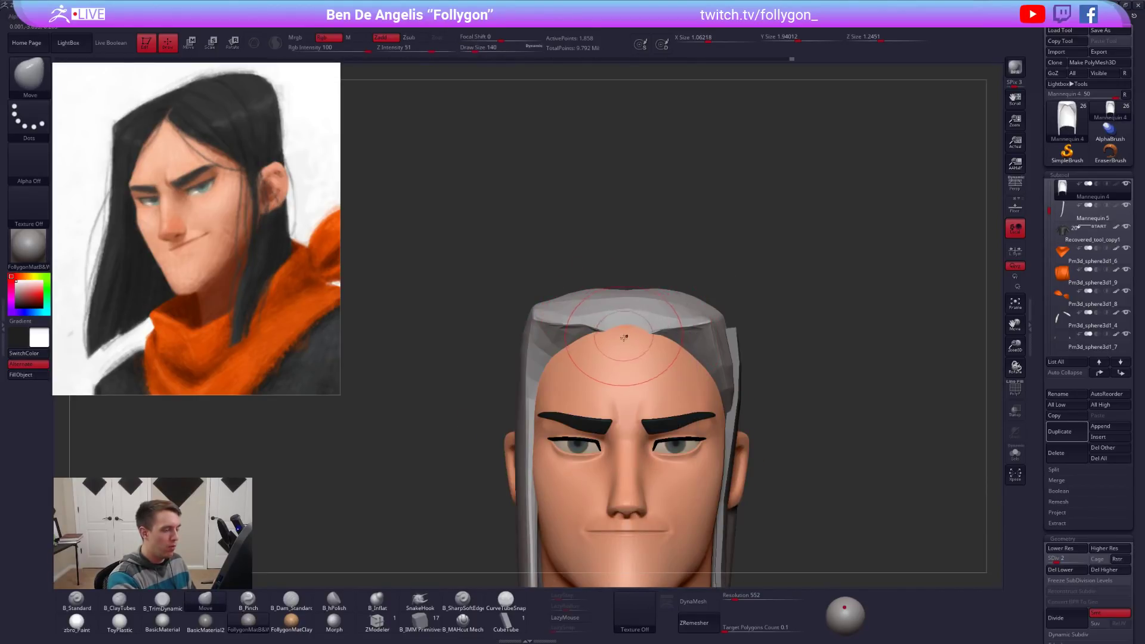
# Smooth the hair's front rim above the forehead and set the Move brush's draw size to 88.
pyautogui.moveTo(608, 350); pyautogui.dragTo(619, 346, button='right')
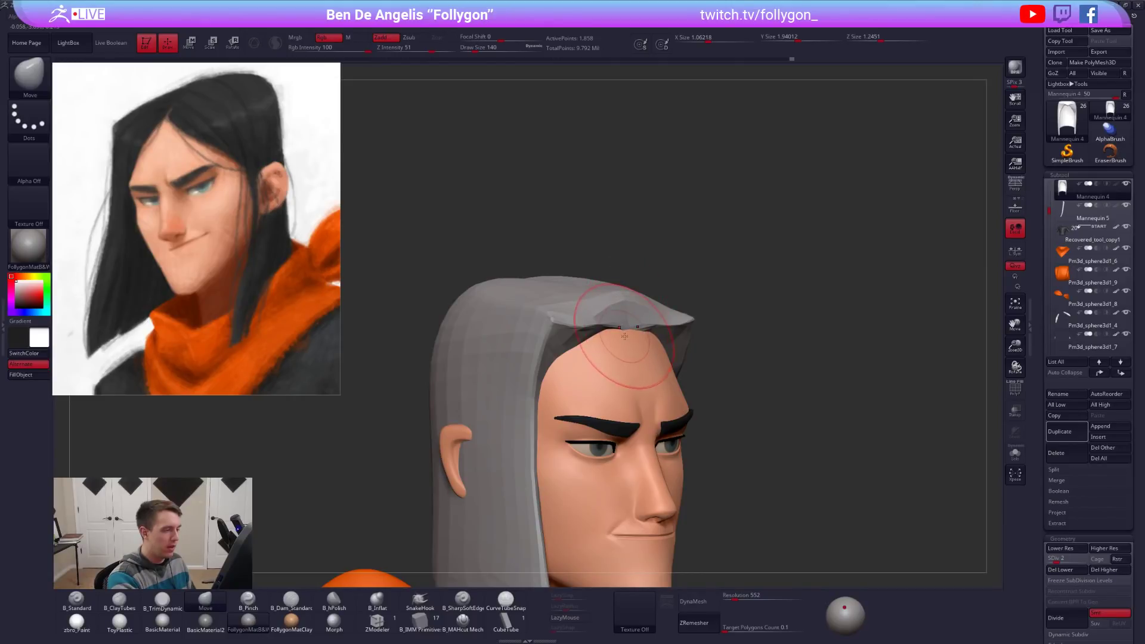
pyautogui.press('shift')
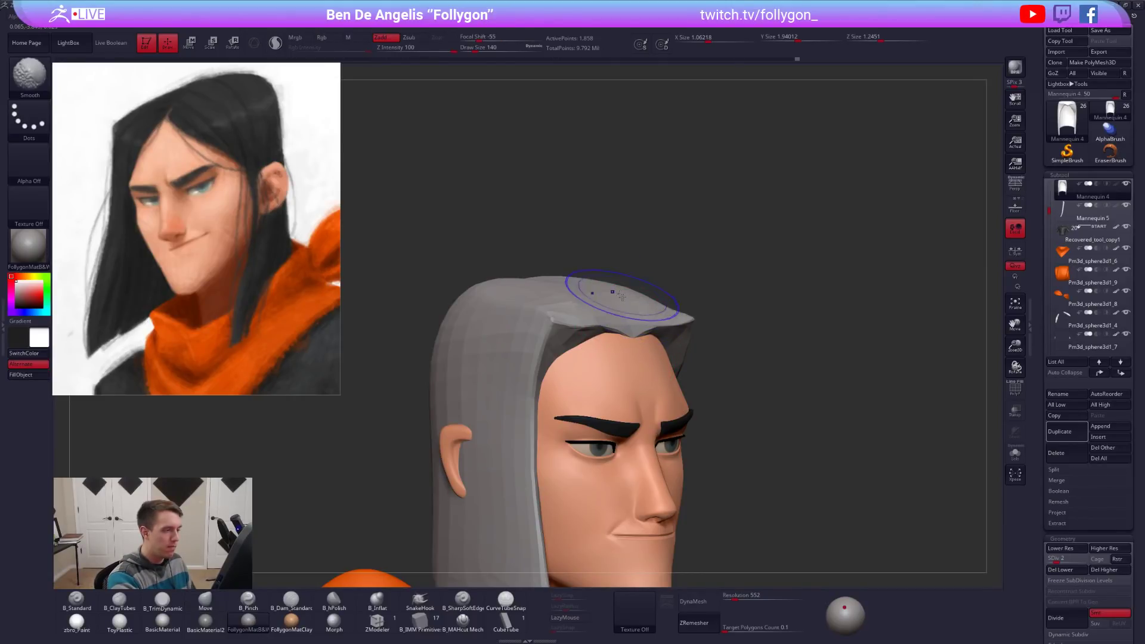
pyautogui.keyDown('shift'); pyautogui.moveTo(641, 316); pyautogui.dragTo(658, 335, button='right'); pyautogui.keyUp('shift')
pyautogui.press('s')
pyautogui.moveTo(660, 338); pyautogui.dragTo(655, 339)
pyautogui.keyDown('alt'); pyautogui.moveTo(690, 374); pyautogui.dragTo(690, 321, button='right'); pyautogui.keyUp('alt')
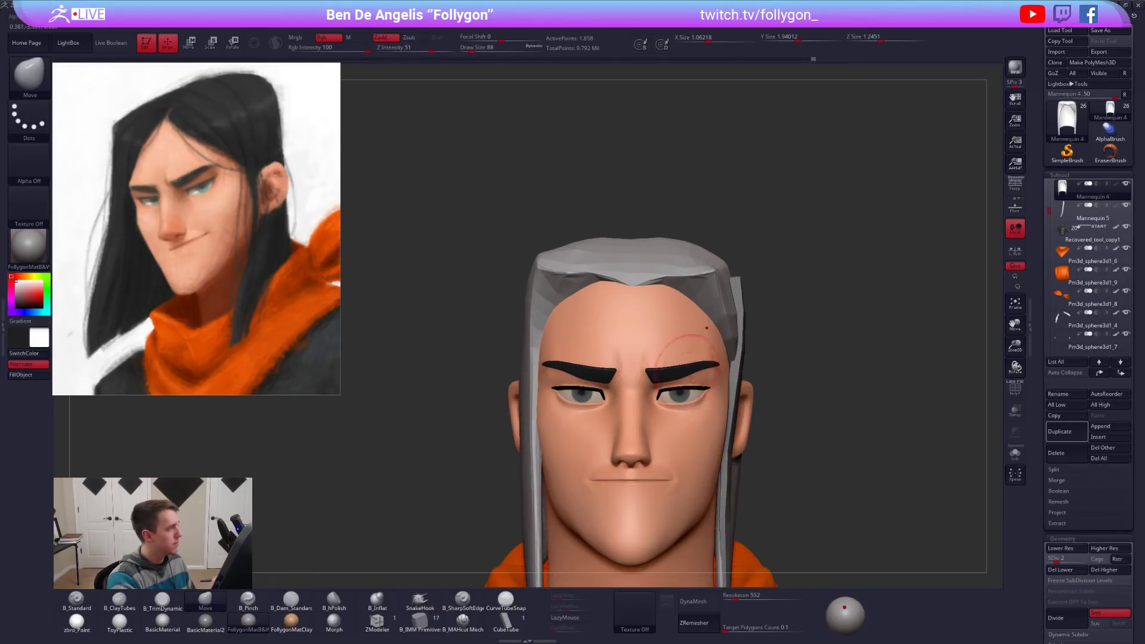
# Pull the hair's front rim forward in profile with the Move brush at draw size 152.
pyautogui.moveTo(837, 464); pyautogui.dragTo(843, 480, button='right')
pyautogui.keyDown('alt'); pyautogui.moveTo(828, 514); pyautogui.dragTo(762, 455, button='right'); pyautogui.keyUp('alt')
pyautogui.moveTo(690, 324); pyautogui.dragTo(642, 365, button='right')
pyautogui.press('space')
pyautogui.moveTo(669, 361); pyautogui.dragTo(675, 361)
pyautogui.moveTo(739, 322); pyautogui.dragTo(678, 284, button='right')
pyautogui.press('space')
pyautogui.moveTo(678, 275); pyautogui.dragTo(681, 275)
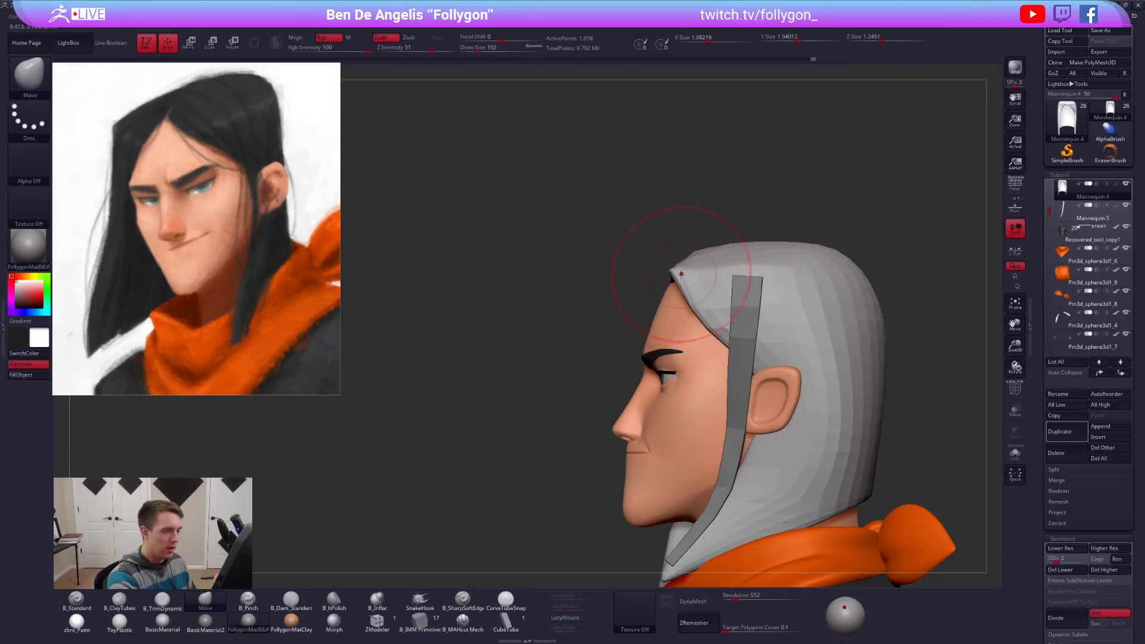
pyautogui.moveTo(661, 280)
pyautogui.mouseDown(button='right')
pyautogui.moveTo(691, 285)
pyautogui.moveTo(653, 273)
pyautogui.mouseUp(button='right')
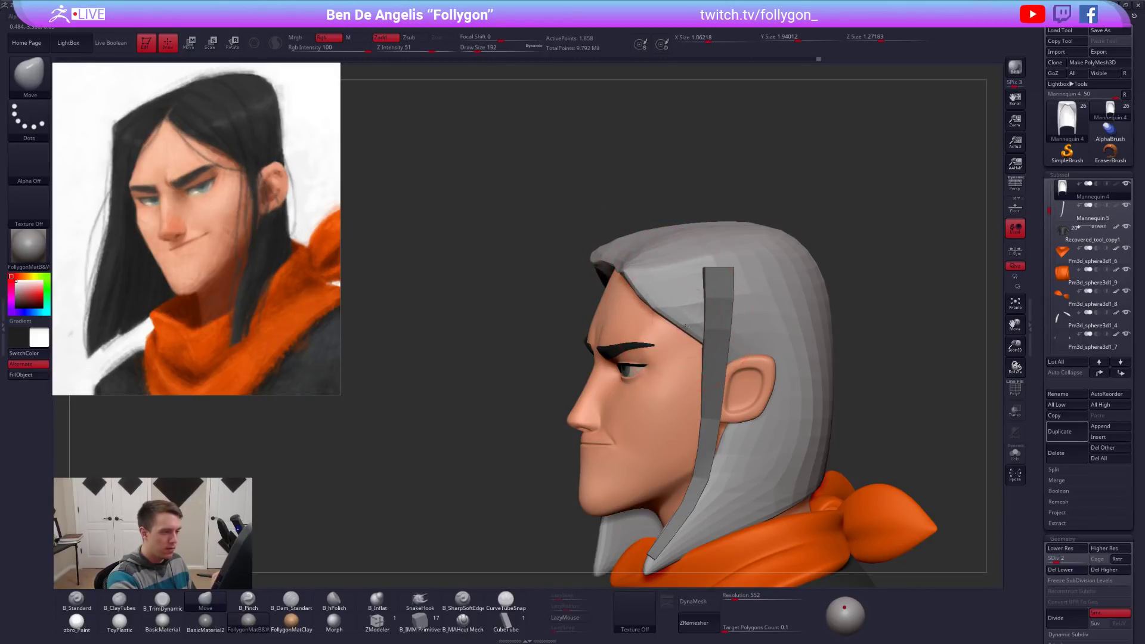
# Raise the hair to subdivision level 3 and shape its front corner from above at draw size 113.
pyautogui.moveTo(678, 325)
pyautogui.mouseDown(button='right')
pyautogui.moveTo(722, 334)
pyautogui.moveTo(620, 353)
pyautogui.moveTo(597, 340)
pyautogui.moveTo(581, 356)
pyautogui.moveTo(594, 369)
pyautogui.mouseUp(button='right')
pyautogui.rightClick(594, 369)
pyautogui.press('space')
pyautogui.moveTo(554, 320); pyautogui.dragTo(526, 318)
pyautogui.press('d')
pyautogui.press('space')
pyautogui.press('space')
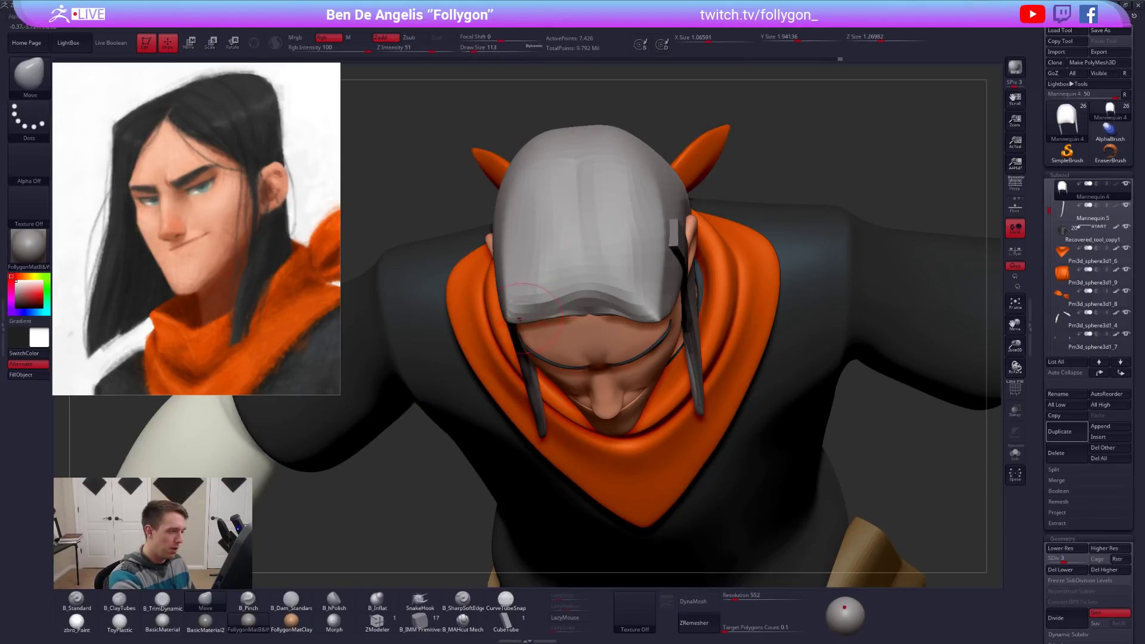
# Adjust the centre of the front hairline with the Move brush at draw size 150 and smooth it.
pyautogui.moveTo(658, 280); pyautogui.dragTo(676, 262, button='right')
pyautogui.press('space')
pyautogui.moveTo(651, 313); pyautogui.dragTo(648, 333)
pyautogui.moveTo(645, 331); pyautogui.dragTo(607, 358, button='right')
pyautogui.moveTo(588, 317); pyautogui.dragTo(588, 310)
pyautogui.moveTo(589, 313)
pyautogui.mouseDown(button='right')
pyautogui.moveTo(595, 278)
pyautogui.moveTo(594, 309)
pyautogui.mouseUp(button='right')
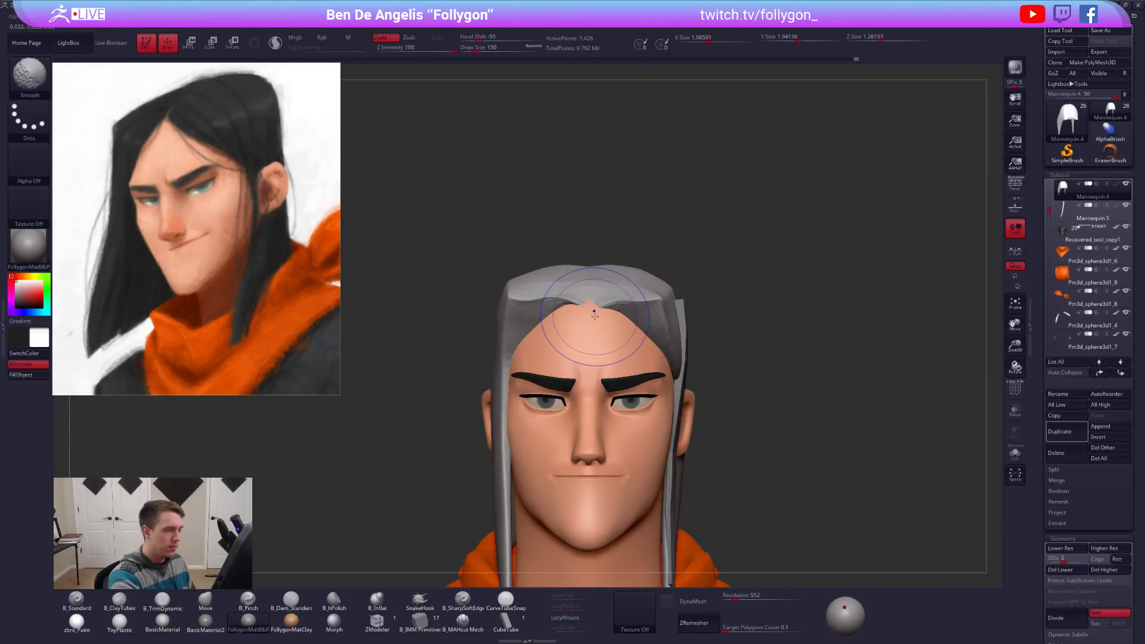
pyautogui.moveTo(653, 341)
pyautogui.mouseDown(button='right')
pyautogui.moveTo(692, 376)
pyautogui.moveTo(699, 368)
pyautogui.moveTo(662, 412)
pyautogui.moveTo(672, 414)
pyautogui.mouseUp(button='right')
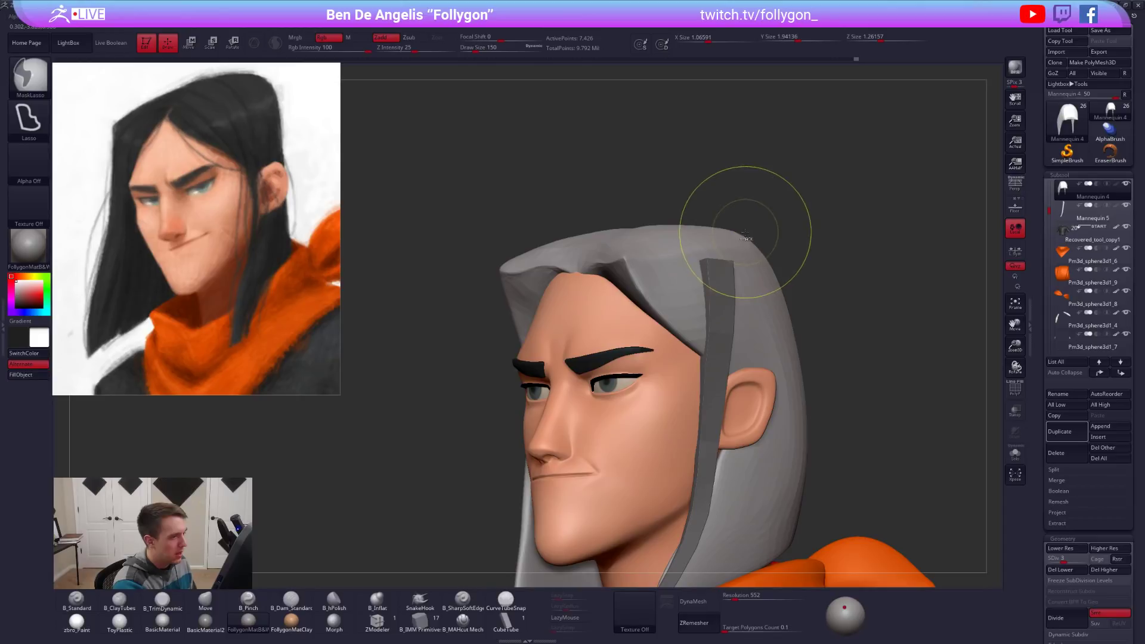
# Pull the hair's lower front tip forward in profile with the Move brush at draw size 414.
pyautogui.moveTo(736, 230)
pyautogui.keyDown('ctrl'); pyautogui.mouseDown()
pyautogui.moveTo(497, 272)
pyautogui.moveTo(484, 551)
pyautogui.mouseUp(); pyautogui.keyUp('ctrl')
pyautogui.moveTo(565, 407)
pyautogui.mouseDown(button='right')
pyautogui.moveTo(544, 410)
pyautogui.moveTo(647, 406)
pyautogui.moveTo(636, 407)
pyautogui.moveTo(641, 367)
pyautogui.mouseUp(button='right')
pyautogui.press('space')
pyautogui.moveTo(647, 368); pyautogui.dragTo(608, 338)
pyautogui.press('space')
pyautogui.moveTo(608, 337); pyautogui.dragTo(612, 321)
pyautogui.press('space')
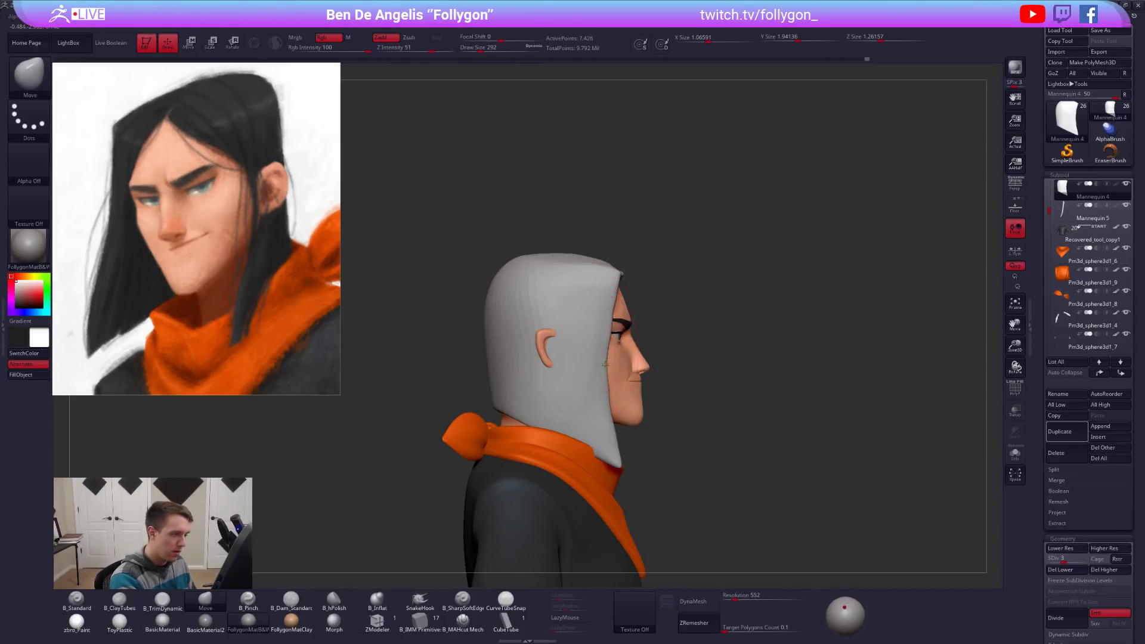
pyautogui.press('space')
pyautogui.moveTo(612, 391); pyautogui.dragTo(618, 391)
pyautogui.moveTo(613, 447); pyautogui.dragTo(618, 418)
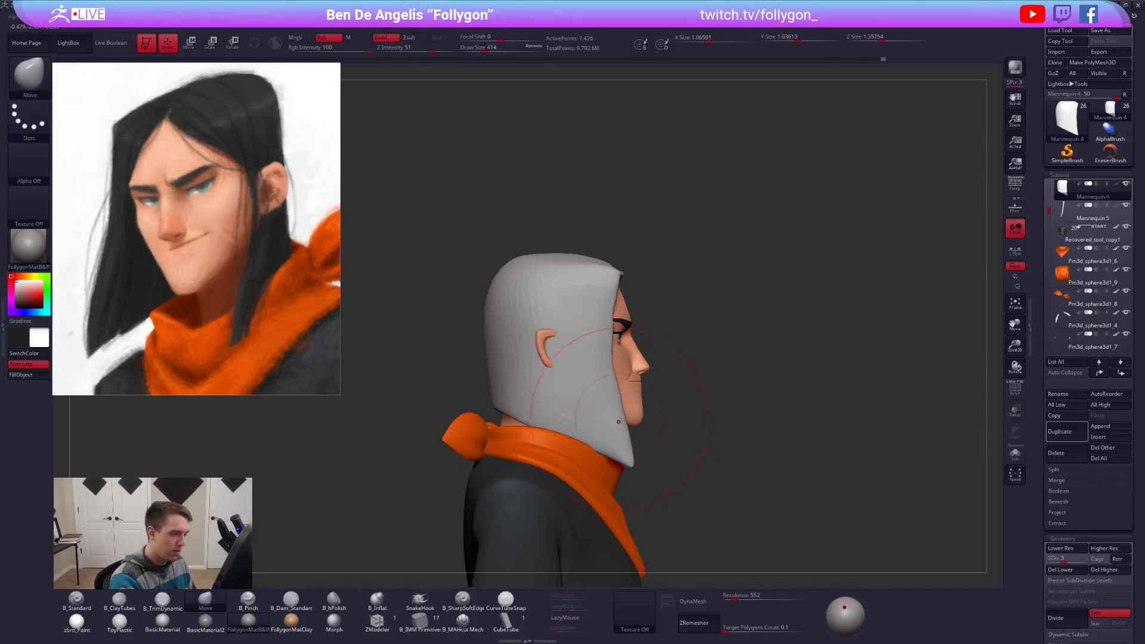
# Extend the far side lock forward in three-quarter view with the Move brush at draw sizes 366 and 292.
pyautogui.moveTo(623, 389); pyautogui.dragTo(579, 347, button='right')
pyautogui.moveTo(579, 355); pyautogui.dragTo(573, 362)
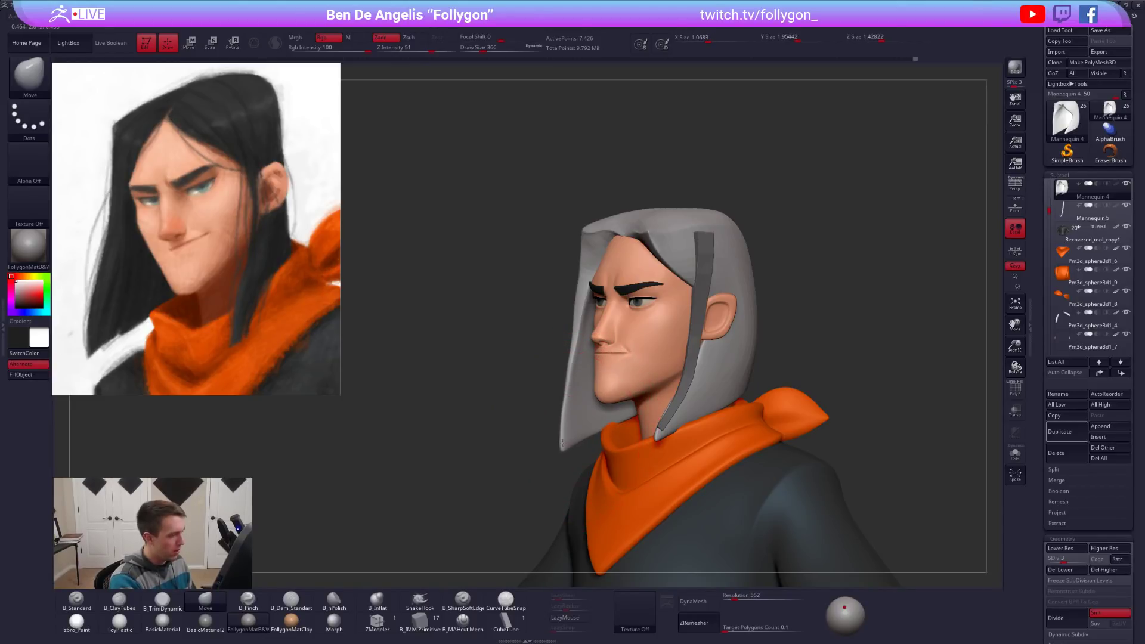
pyautogui.press('space')
pyautogui.moveTo(583, 356); pyautogui.dragTo(576, 357)
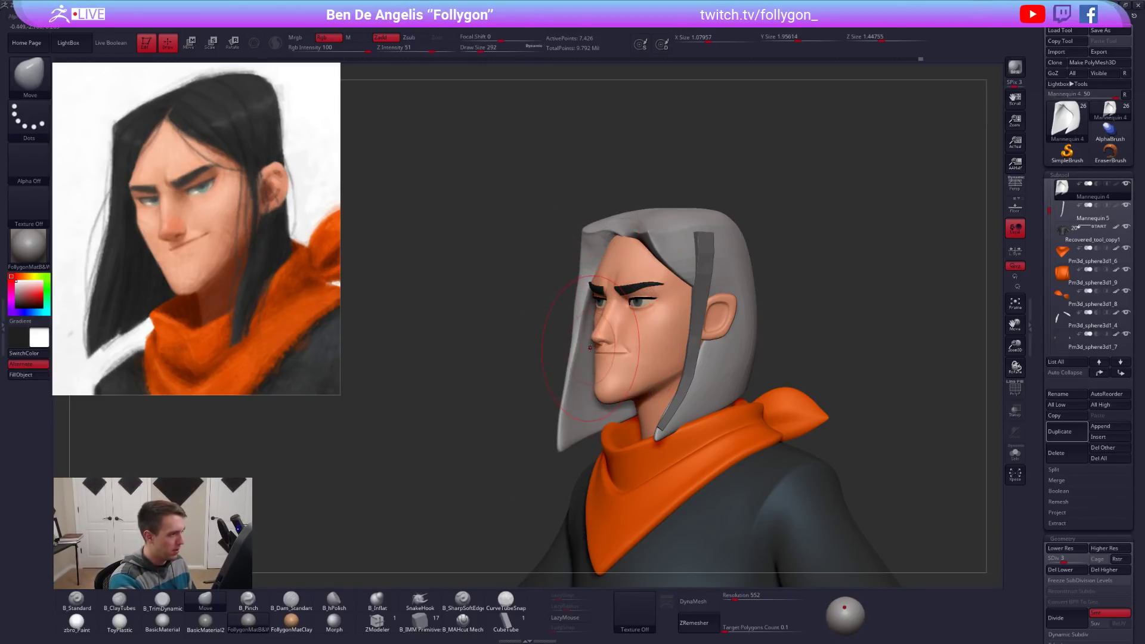
pyautogui.moveTo(566, 355); pyautogui.dragTo(576, 346, button='right')
pyautogui.moveTo(605, 279); pyautogui.dragTo(614, 277, button='right')
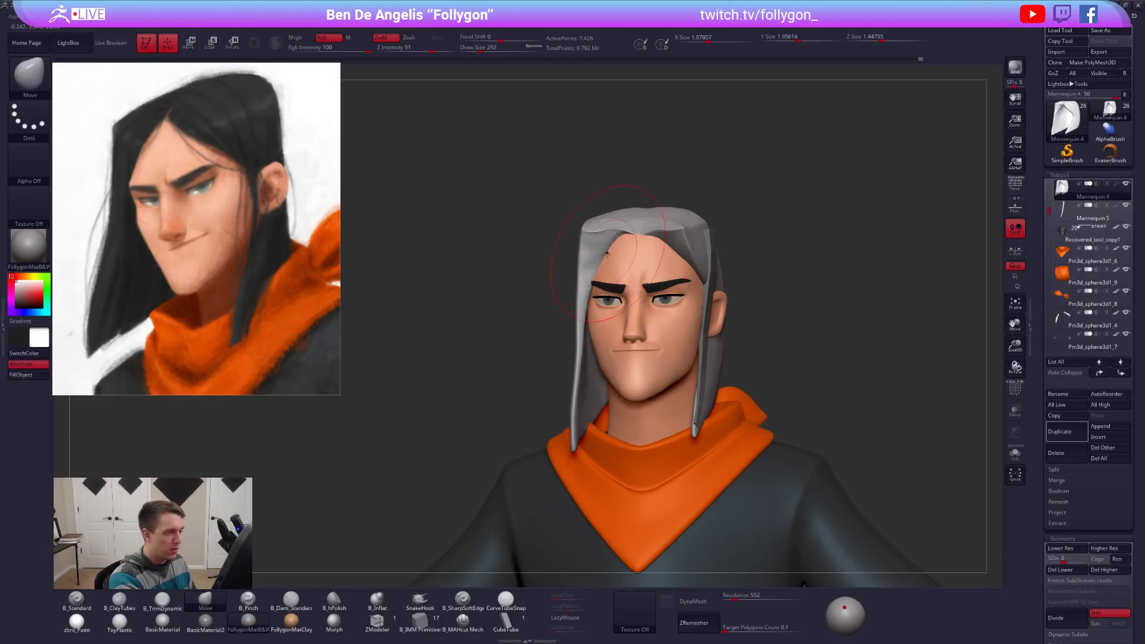
# Lower the hair to subdivision level 1, smoothing on the way, and reshape the far lock's front edge at draw size 239.
pyautogui.keyDown('shift'); pyautogui.moveTo(594, 408); pyautogui.dragTo(569, 379, button='right'); pyautogui.keyUp('shift')
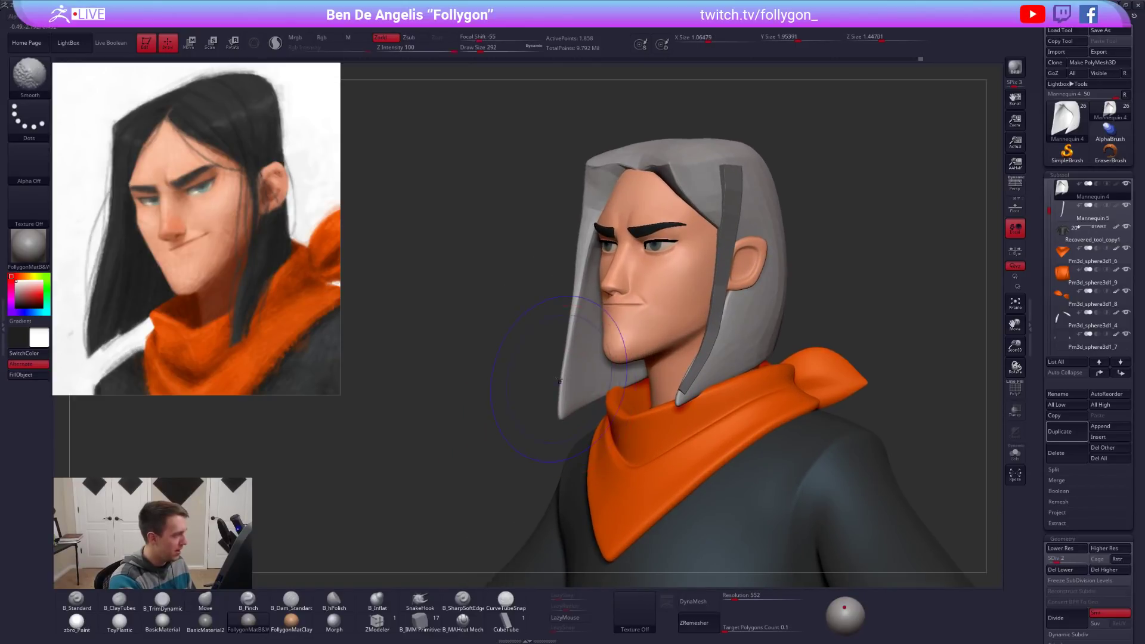
pyautogui.hotkey('shift', 'd')
pyautogui.hotkey('shift', 'd')
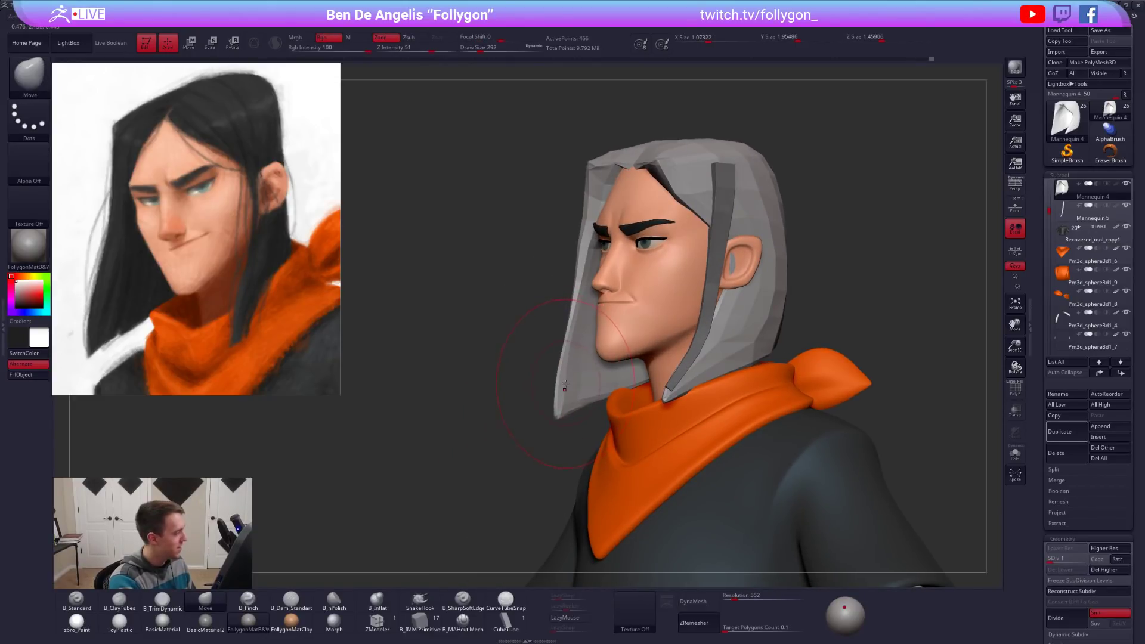
pyautogui.moveTo(573, 303); pyautogui.dragTo(579, 304)
pyautogui.press('[')
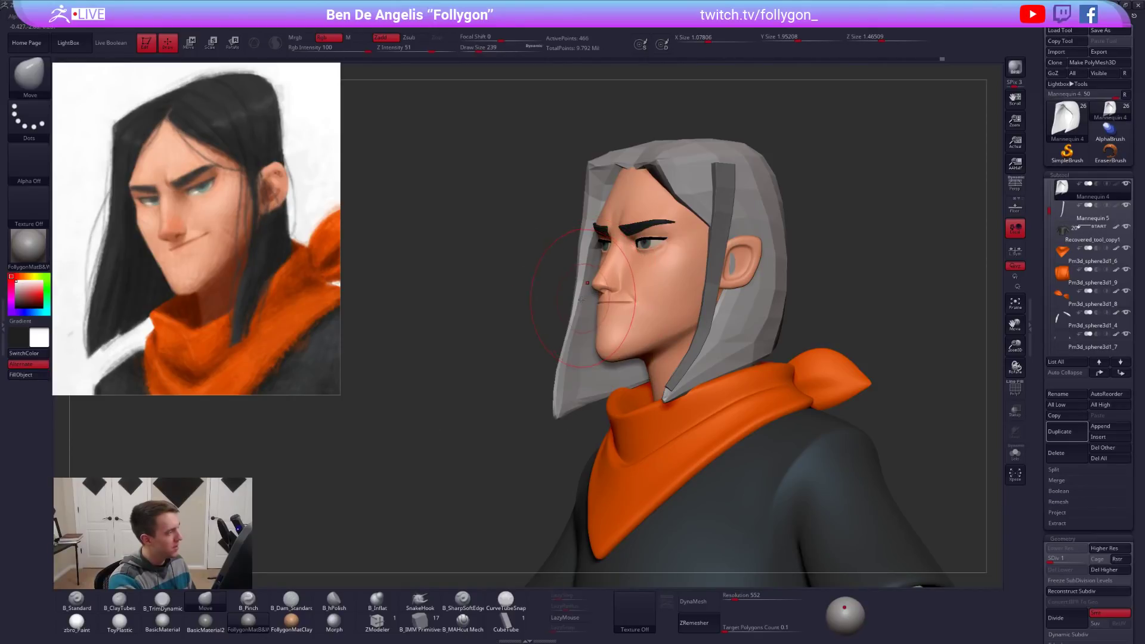
# Isolate the hair, lasso-mask the far side lock, soften the mask, rotate the lock outward, and clear the mask with all parts visible.
pyautogui.hotkey('shift', 's')
pyautogui.moveTo(570, 181)
pyautogui.keyDown('ctrl'); pyautogui.mouseDown()
pyautogui.moveTo(636, 312)
pyautogui.moveTo(442, 447)
pyautogui.moveTo(453, 418)
pyautogui.mouseUp(); pyautogui.keyUp('ctrl')
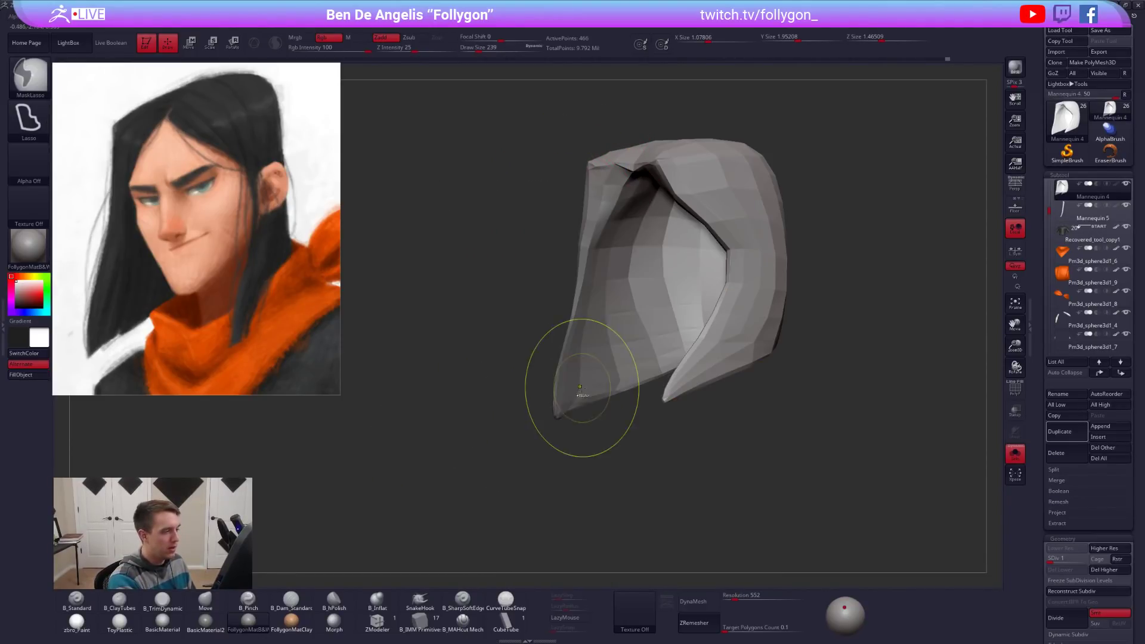
pyautogui.keyDown('ctrl'); pyautogui.click(582, 384); pyautogui.keyUp('ctrl')
pyautogui.keyDown('ctrl'); pyautogui.click(586, 415); pyautogui.keyUp('ctrl')
pyautogui.keyDown('ctrl'); pyautogui.click(592, 365); pyautogui.keyUp('ctrl')
pyautogui.press('r')
pyautogui.moveTo(586, 286)
pyautogui.mouseDown()
pyautogui.moveTo(552, 464)
pyautogui.moveTo(524, 470)
pyautogui.moveTo(530, 457)
pyautogui.moveTo(621, 480)
pyautogui.mouseUp()
pyautogui.hotkey('alt', 's')
pyautogui.press('q')
pyautogui.keyDown('ctrl'); pyautogui.moveTo(789, 292); pyautogui.dragTo(809, 274); pyautogui.keyUp('ctrl')
# Refine the hair's lower edge above the scarf with the Move brush at draw size 170 and raise it to subdivision level 2.
pyautogui.moveTo(738, 317); pyautogui.dragTo(678, 342, button='right')
pyautogui.press('space')
pyautogui.moveTo(725, 307); pyautogui.dragTo(718, 307)
pyautogui.press('d')
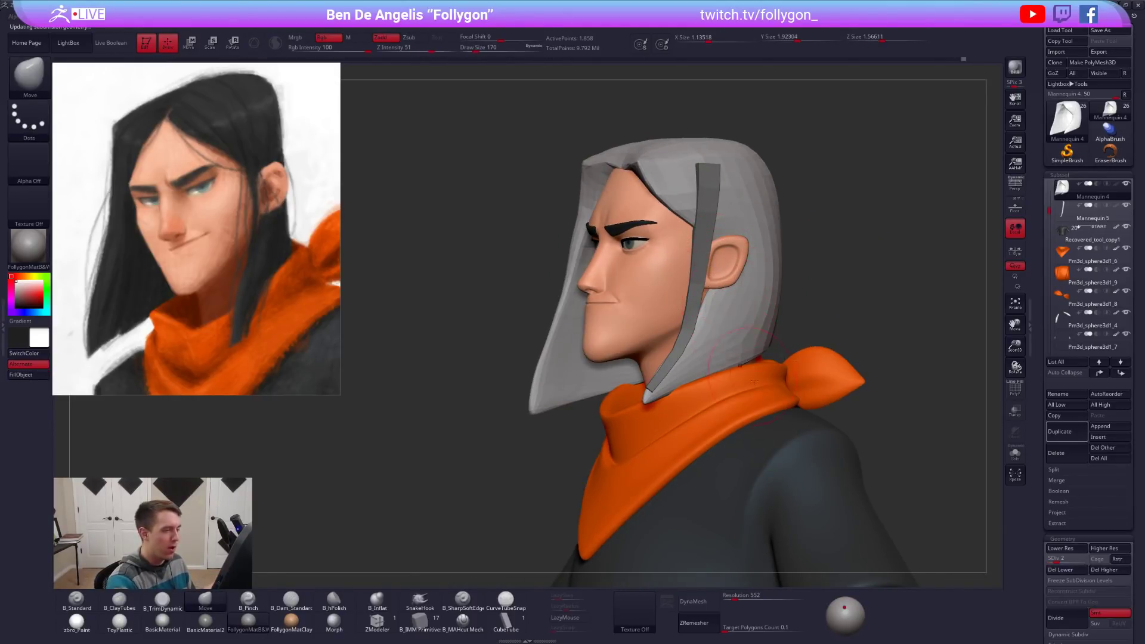
# Isolate the hair, build up the inner side of its far lock with ClayTubes, raise it to level 3, and smooth beneath the front rim.
pyautogui.moveTo(710, 353)
pyautogui.mouseDown(button='right')
pyautogui.moveTo(524, 299)
pyautogui.moveTo(558, 295)
pyautogui.mouseUp(button='right')
pyautogui.hotkey('alt', 's')
pyautogui.press('b')
pyautogui.press('c')
pyautogui.press('t')
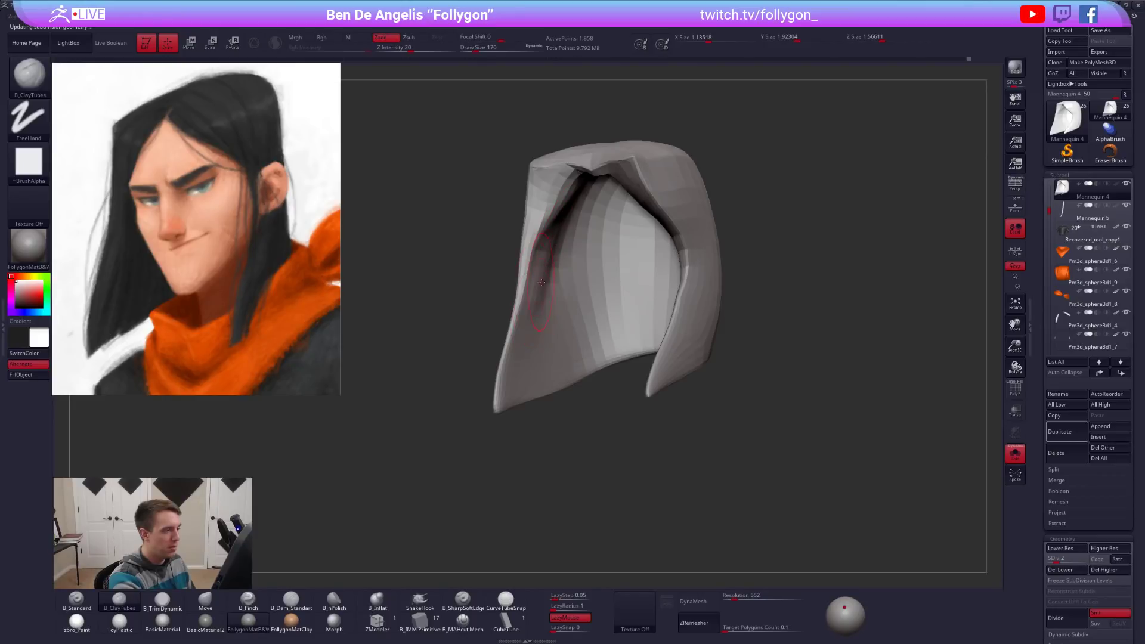
pyautogui.press('d')
pyautogui.press('shift')
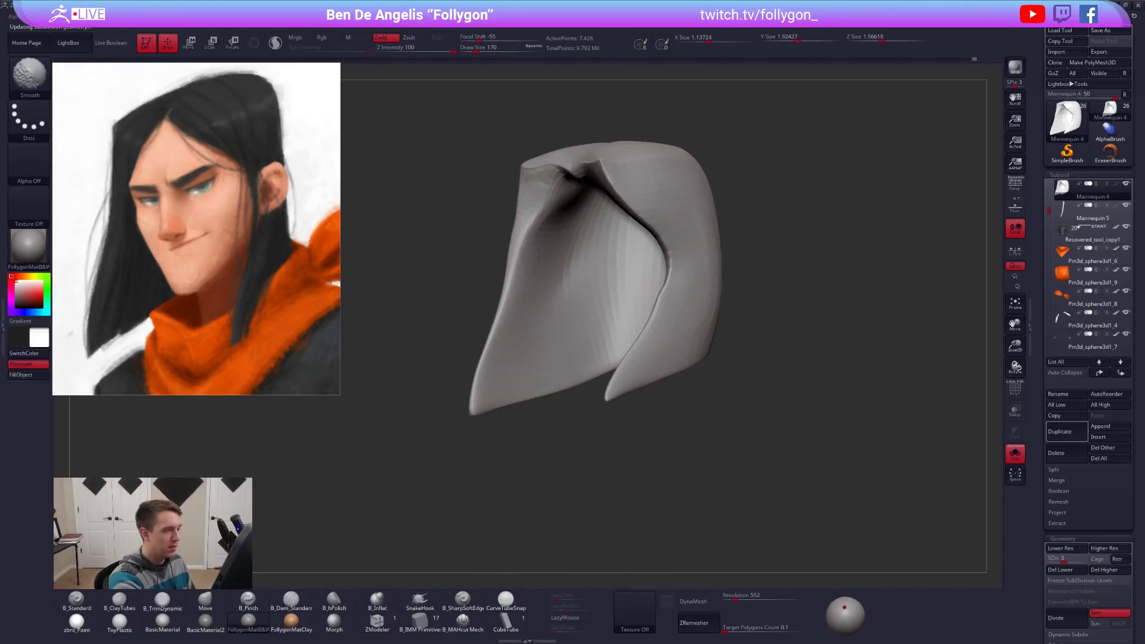
pyautogui.moveTo(559, 219); pyautogui.dragTo(604, 218, button='right')
pyautogui.keyDown('shift'); pyautogui.moveTo(569, 182); pyautogui.dragTo(623, 174); pyautogui.keyUp('shift')
pyautogui.moveTo(599, 197)
pyautogui.mouseDown(button='right')
pyautogui.moveTo(628, 201)
pyautogui.moveTo(606, 298)
pyautogui.mouseUp(button='right')
# Show the whole character, reselect the hair mesh through the head, and raise the hair to its highest subdivision level.
pyautogui.hotkey('alt', 's')
pyautogui.moveTo(906, 468)
pyautogui.mouseDown(button='right')
pyautogui.moveTo(840, 453)
pyautogui.moveTo(928, 447)
pyautogui.mouseUp(button='right')
pyautogui.moveTo(600, 276); pyautogui.dragTo(664, 273, button='right')
pyautogui.keyDown('alt'); pyautogui.click(658, 261); pyautogui.keyUp('alt')
pyautogui.keyDown('alt'); pyautogui.click(663, 234); pyautogui.keyUp('alt')
pyautogui.press('d')
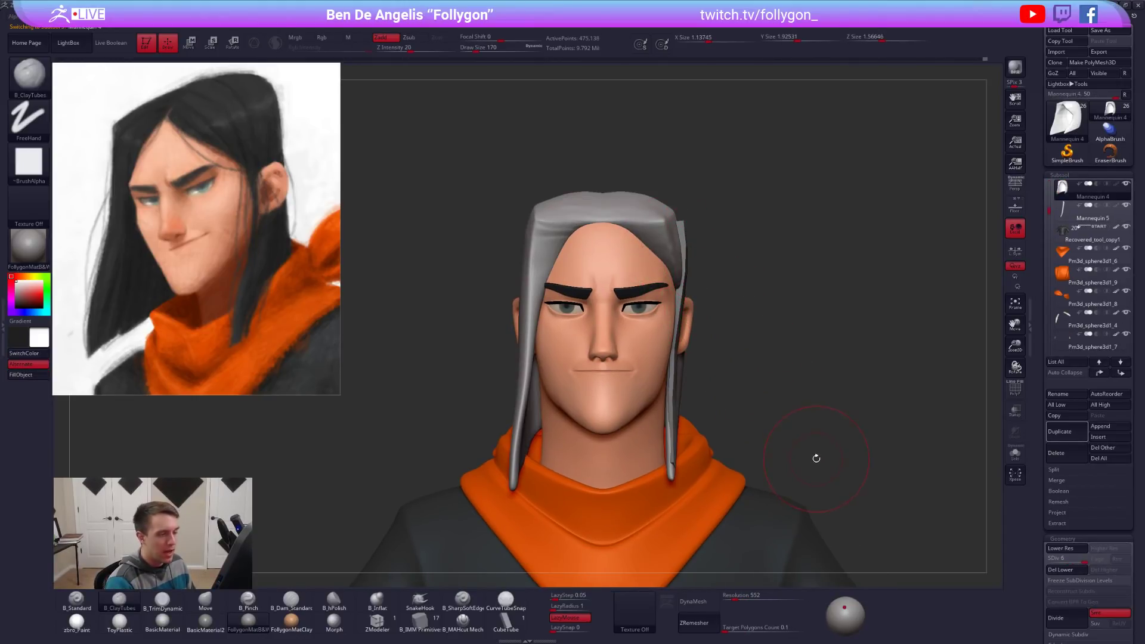
# Delete the hair's lower subdivision levels and slice the mesh vertically down its centre with SliceCurve.
pyautogui.click(1060, 570)
pyautogui.hotkey('ctrl', 'space')
pyautogui.click(806, 516)
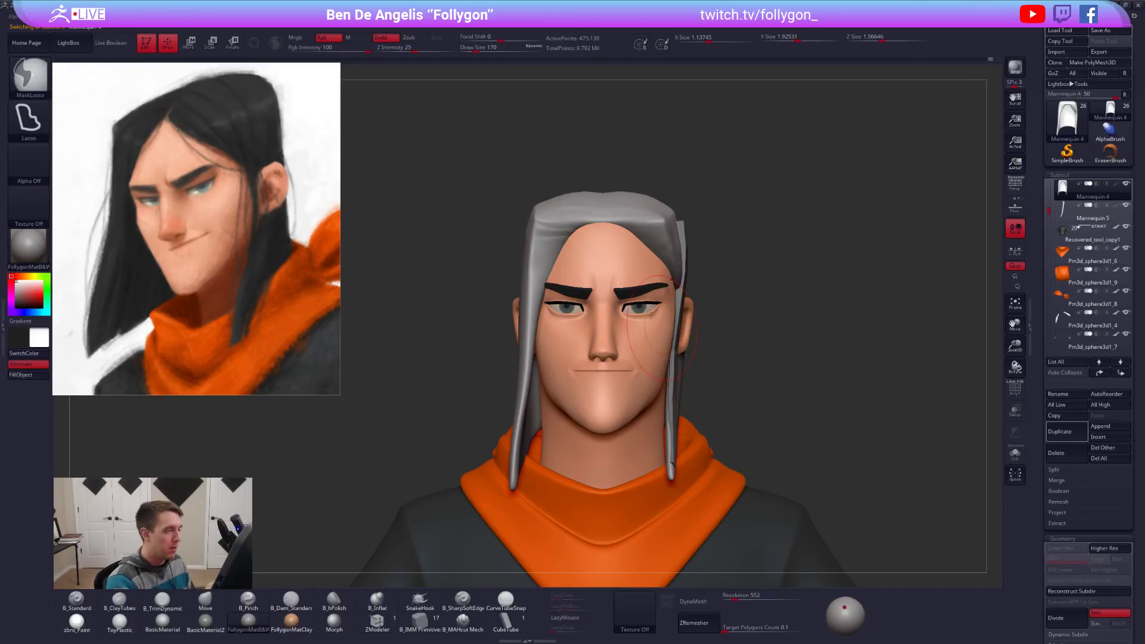
pyautogui.keyDown('ctrl'); pyautogui.keyDown('shift'); pyautogui.moveTo(598, 182); pyautogui.dragTo(600, 483); pyautogui.keyUp('shift'); pyautogui.keyUp('ctrl')
pyautogui.moveTo(734, 451); pyautogui.dragTo(686, 451)
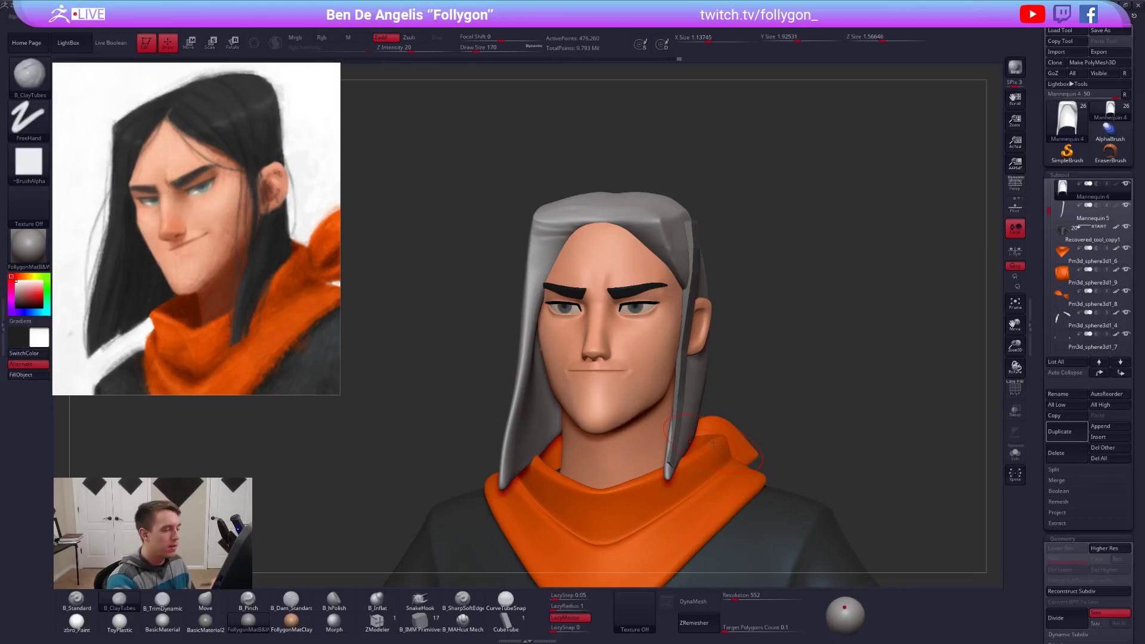
# Isolate the far half of the sliced hair and split the hidden half off as its own subtool.
pyautogui.keyDown('ctrl'); pyautogui.keyDown('shift'); pyautogui.click(530, 298); pyautogui.keyUp('shift'); pyautogui.keyUp('ctrl')
pyautogui.click(1014, 453)
pyautogui.moveTo(865, 454); pyautogui.dragTo(782, 419)
pyautogui.hotkey('ctrl', 'shift', 'f')
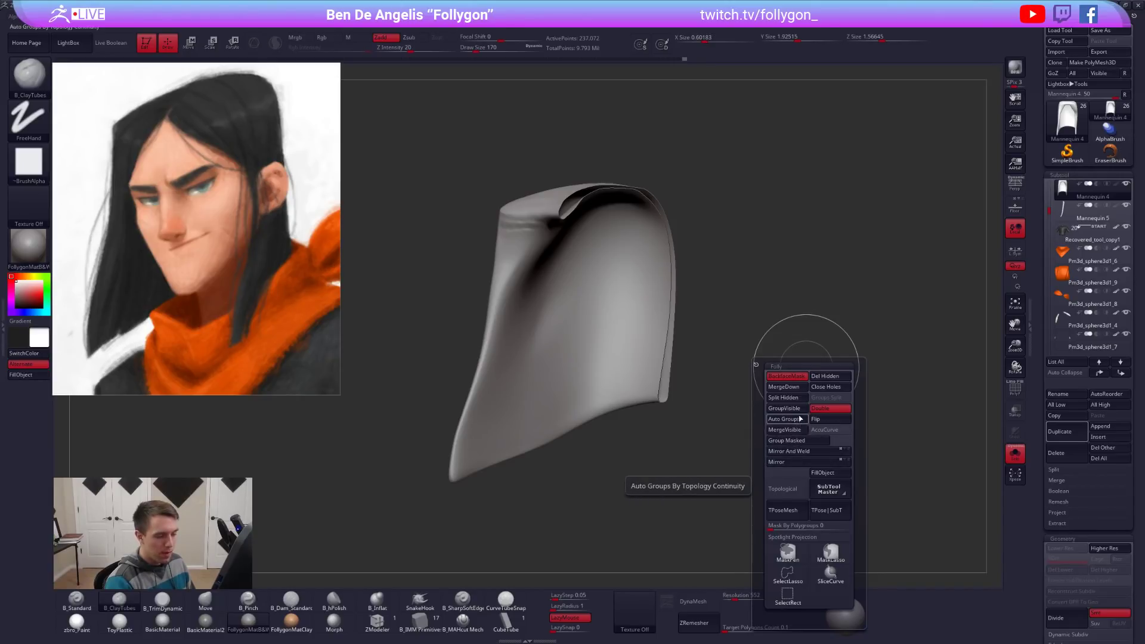
pyautogui.click(794, 399)
# Try closing the holes on the far half's cut edge, undo it, and cap the piece with DynaMesh at resolution 552.
pyautogui.hotkey('ctrl', 'shift', 'f')
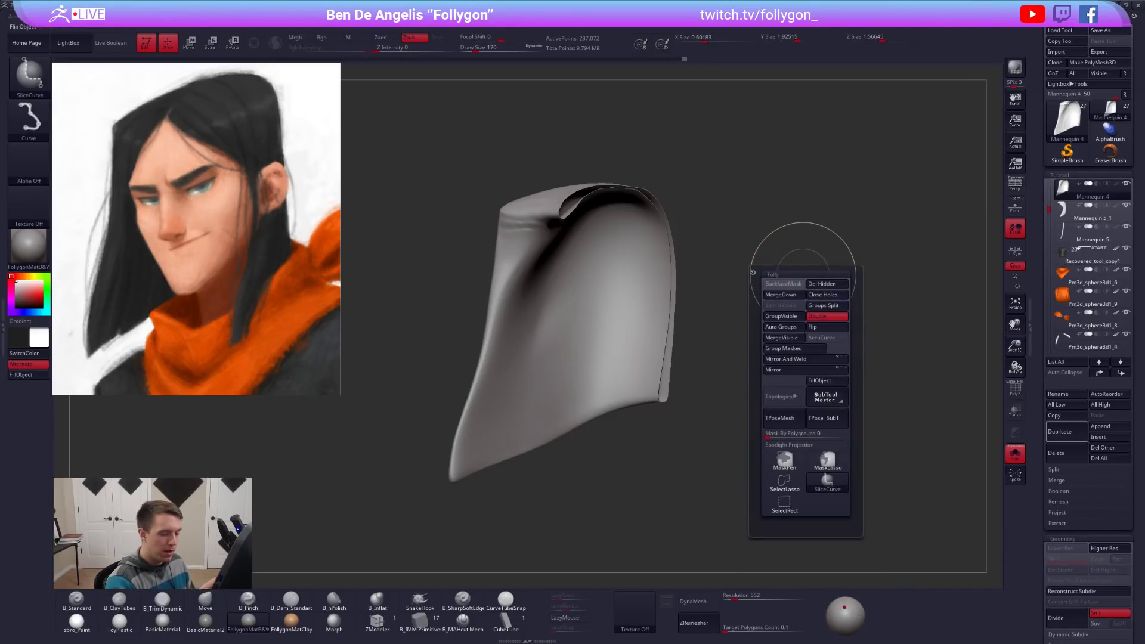
pyautogui.click(802, 481)
pyautogui.keyDown('ctrl'); pyautogui.click(831, 463); pyautogui.keyUp('ctrl')
pyautogui.moveTo(607, 277)
pyautogui.mouseDown(button='right')
pyautogui.moveTo(646, 280)
pyautogui.moveTo(685, 316)
pyautogui.mouseUp(button='right')
pyautogui.press('space')
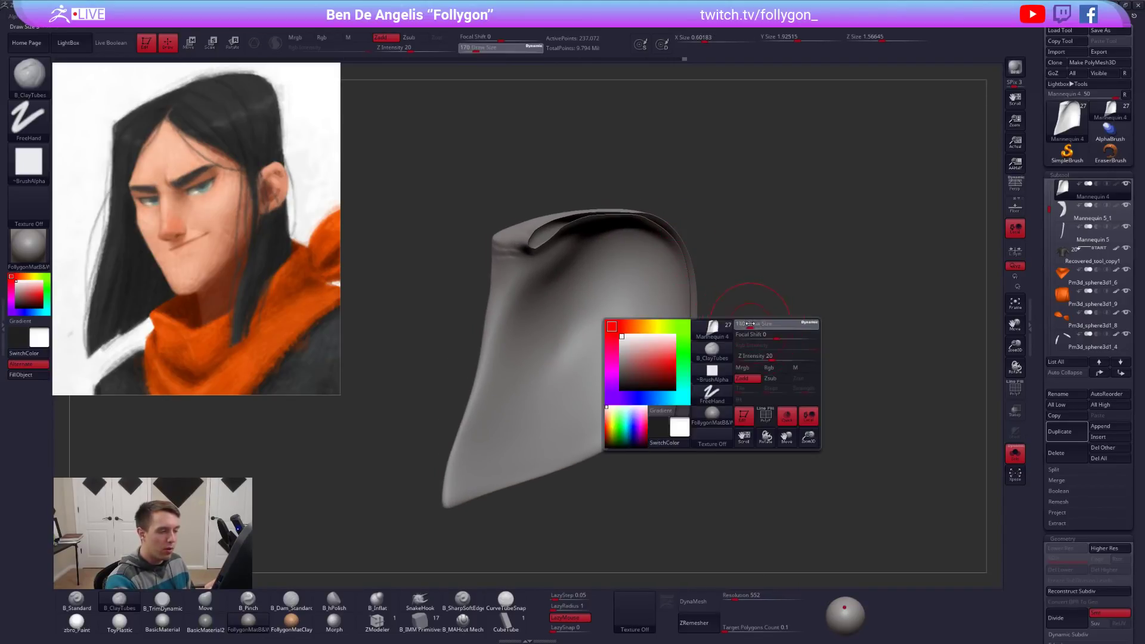
pyautogui.hotkey('ctrl', 'shift', 'f')
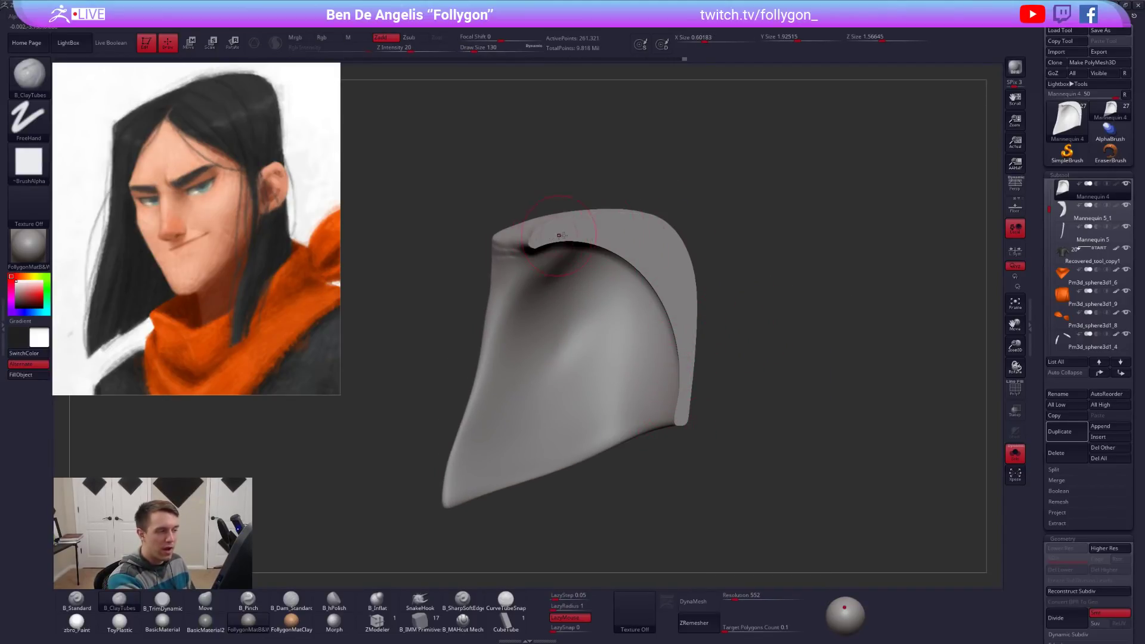
pyautogui.hotkey('ctrl', 'z')
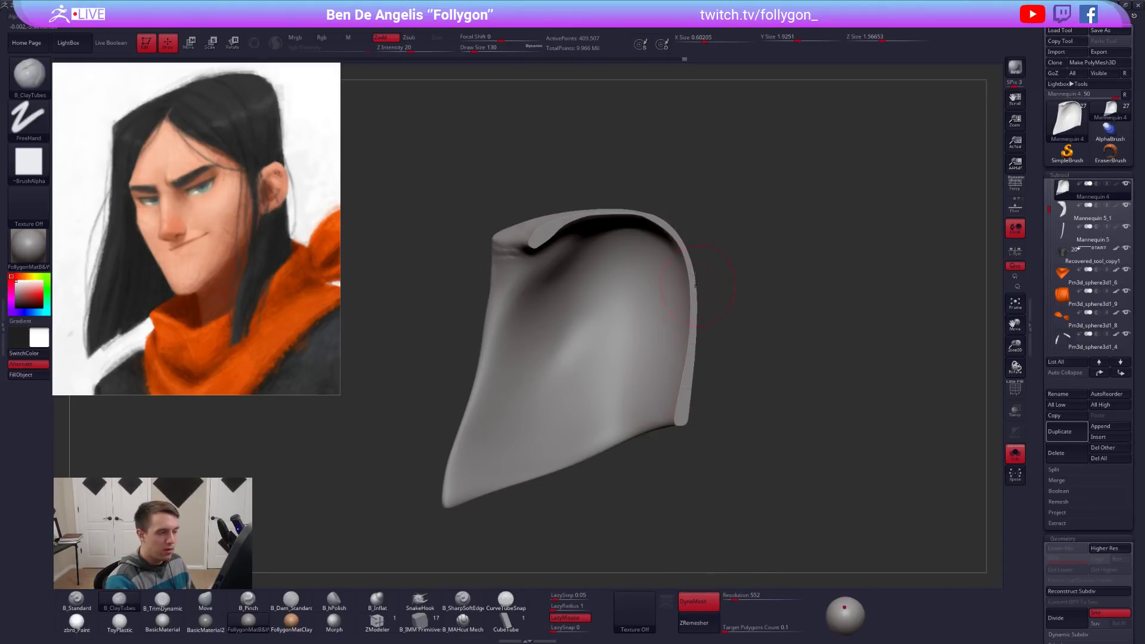
# Try smoothing the capped cut edge of the far hair half.
pyautogui.moveTo(663, 349)
pyautogui.mouseDown(button='right')
pyautogui.moveTo(721, 325)
pyautogui.moveTo(678, 294)
pyautogui.moveTo(682, 227)
pyautogui.moveTo(632, 280)
pyautogui.moveTo(724, 283)
pyautogui.moveTo(627, 277)
pyautogui.moveTo(621, 220)
pyautogui.mouseUp(button='right')
pyautogui.press('shift')
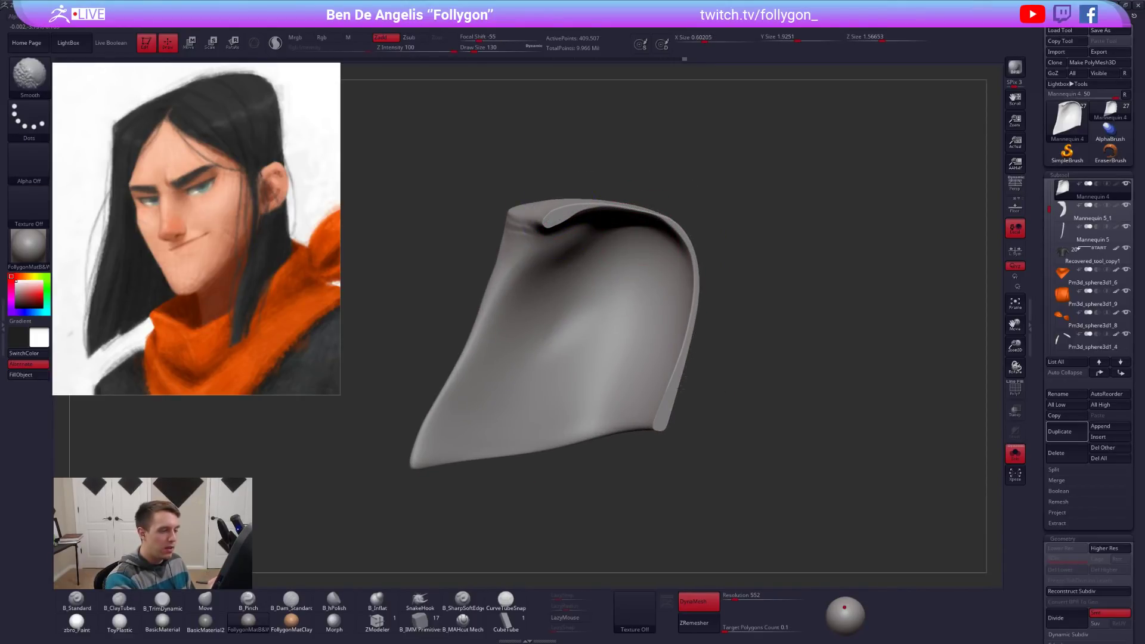
pyautogui.hotkey('ctrl', 'z')
pyautogui.hotkey('ctrl', 'z')
# Reshape the upper cut edge of the far hair half with the Move brush at draw size 215.
pyautogui.press('space')
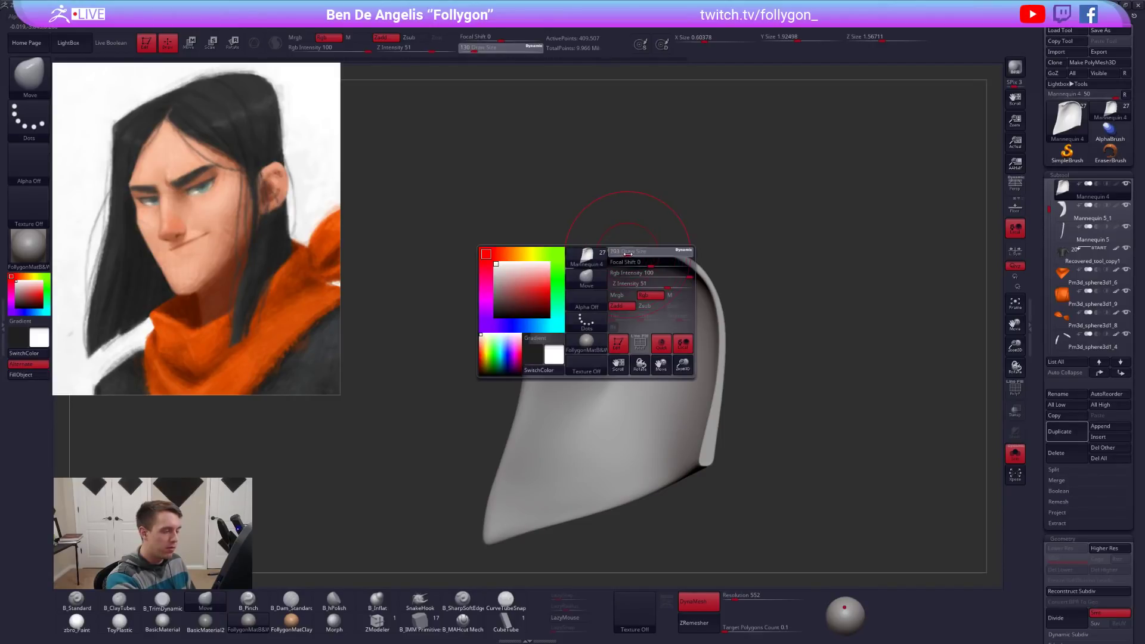
pyautogui.moveTo(627, 254); pyautogui.dragTo(629, 254)
pyautogui.hotkey('ctrl', 'space')
pyautogui.keyDown('ctrl'); pyautogui.moveTo(641, 209); pyautogui.dragTo(615, 260, button='right'); pyautogui.keyUp('ctrl')
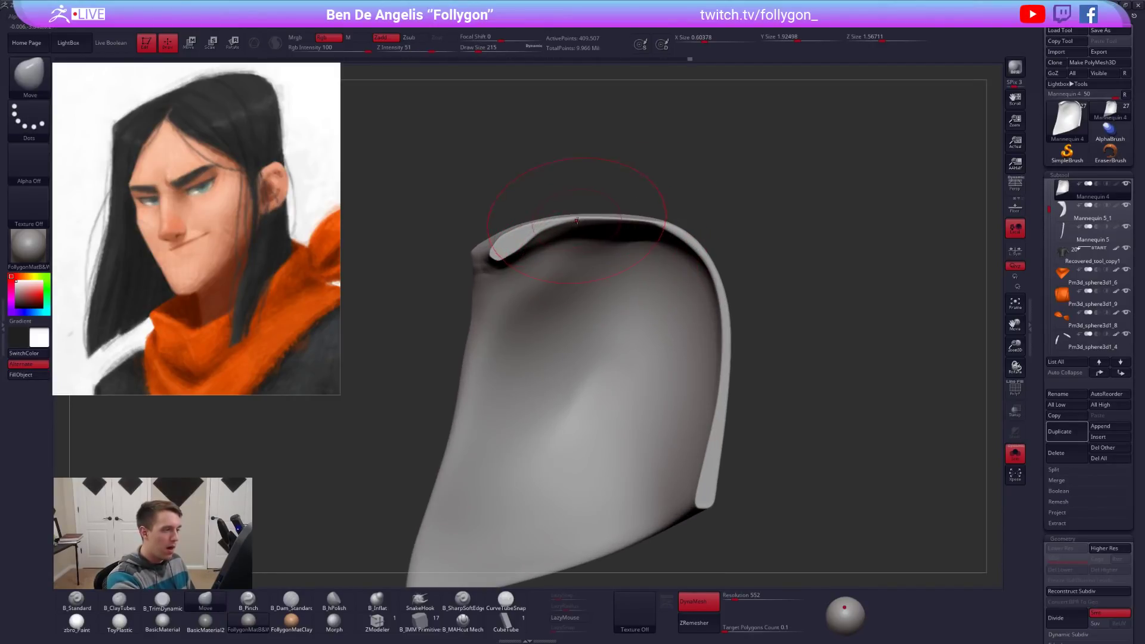
pyautogui.moveTo(617, 219); pyautogui.dragTo(660, 233)
pyautogui.moveTo(563, 228); pyautogui.dragTo(550, 236)
pyautogui.moveTo(647, 228); pyautogui.dragTo(646, 234)
# Reduce the Move brush to draw size 113 and remesh the far hair half with DynaMesh at resolution 448.
pyautogui.keyDown('ctrl'); pyautogui.moveTo(696, 252); pyautogui.dragTo(754, 305, button='right'); pyautogui.keyUp('ctrl')
pyautogui.press('space')
pyautogui.moveTo(710, 279); pyautogui.dragTo(721, 289)
pyautogui.press('space')
pyautogui.hotkey('ctrl', 'shift', 'space')
pyautogui.click(753, 332)
pyautogui.press('space')
pyautogui.moveTo(823, 299); pyautogui.dragTo(814, 299)
pyautogui.moveTo(731, 593); pyautogui.dragTo(735, 594)
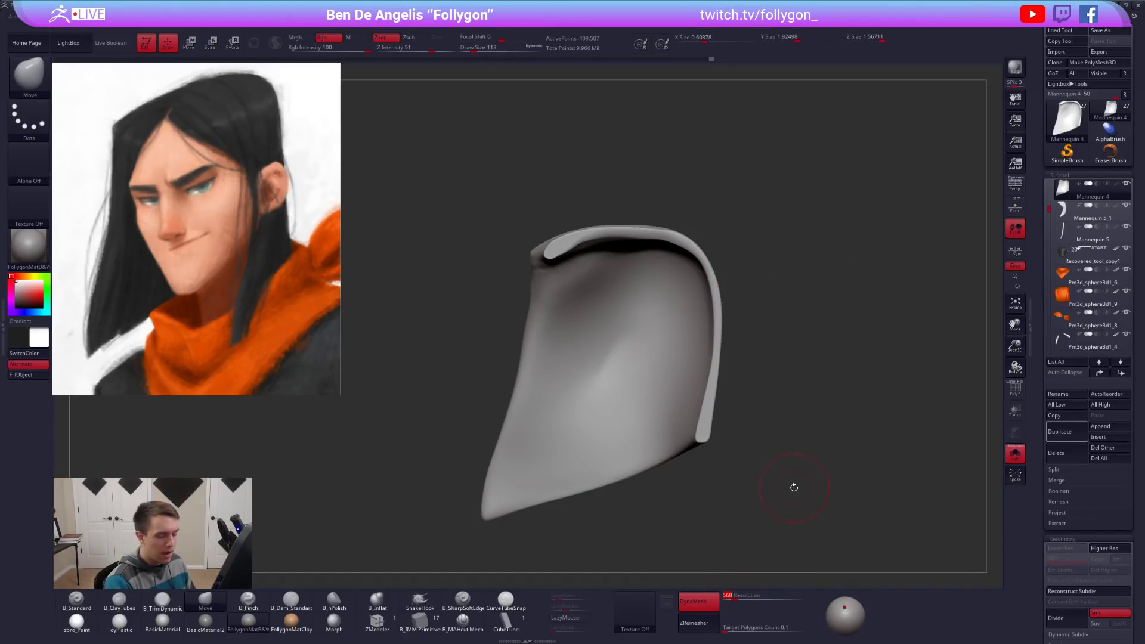
pyautogui.press('Return')
pyautogui.keyDown('ctrl'); pyautogui.moveTo(773, 447); pyautogui.dragTo(859, 378); pyautogui.keyUp('ctrl')
# Select the near hair half and cap it with DynaMesh at resolution 448.
pyautogui.click(1065, 216)
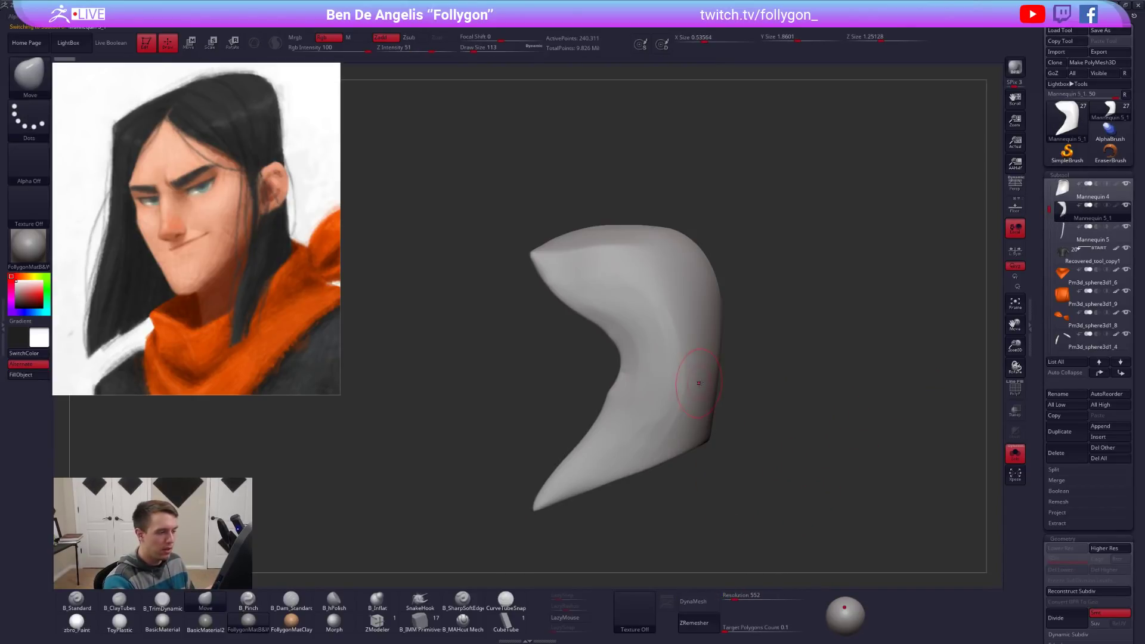
pyautogui.moveTo(734, 595); pyautogui.dragTo(739, 596)
pyautogui.write('448')
pyautogui.press('Return')
pyautogui.click(694, 601)
# Even out the near half's upper cut edge with the Move brush, reduce the draw size to 104, and smooth the rim.
pyautogui.moveTo(708, 427)
pyautogui.mouseDown()
pyautogui.moveTo(681, 365)
pyautogui.moveTo(746, 278)
pyautogui.moveTo(696, 328)
pyautogui.mouseUp()
pyautogui.press('space')
pyautogui.click(692, 280)
pyautogui.hotkey('ctrl', 'shift', 'f')
pyautogui.keyDown('alt'); pyautogui.moveTo(716, 230); pyautogui.dragTo(692, 283); pyautogui.keyUp('alt')
pyautogui.moveTo(678, 237); pyautogui.dragTo(651, 248)
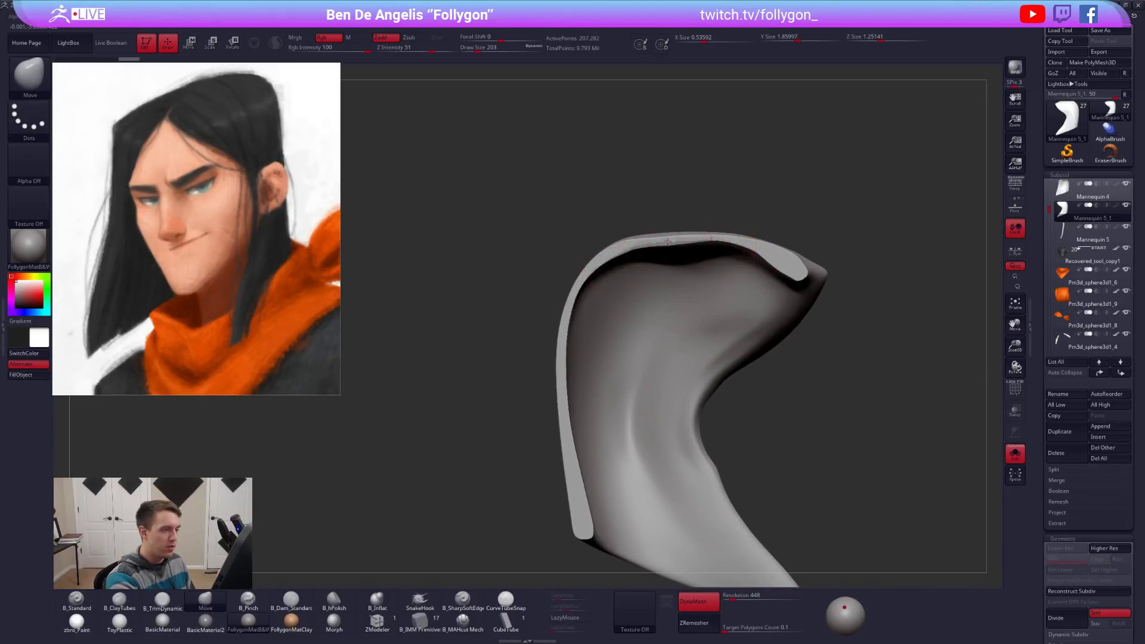
pyautogui.press('space')
pyautogui.click(741, 254)
pyautogui.moveTo(722, 236); pyautogui.dragTo(767, 205)
pyautogui.press('shift')
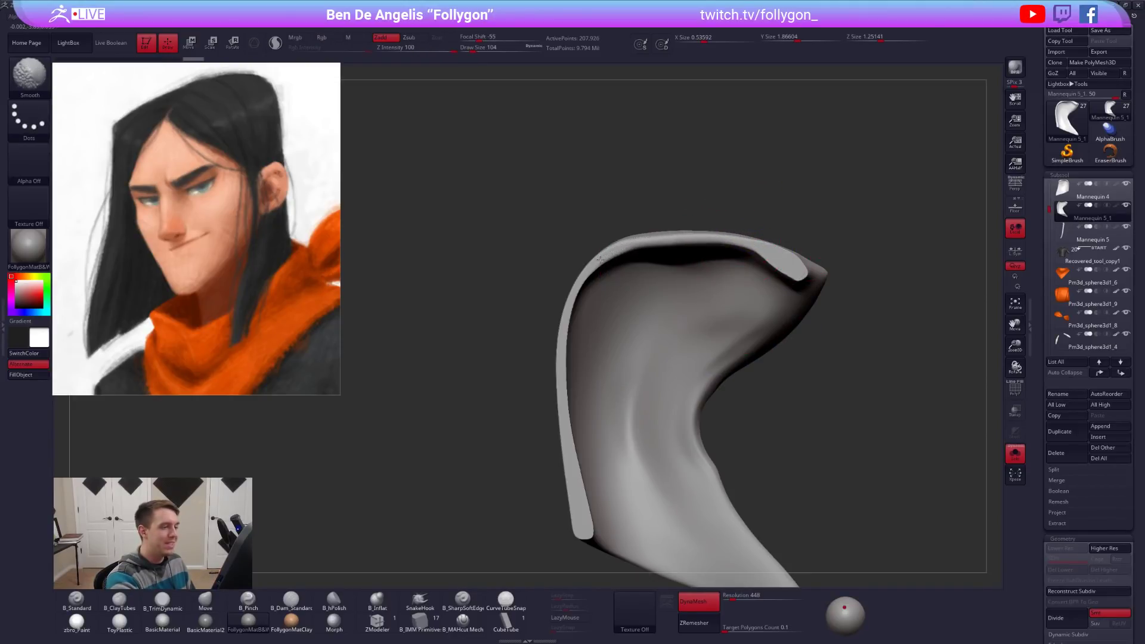
pyautogui.keyDown('ctrl'); pyautogui.moveTo(604, 257); pyautogui.dragTo(608, 215, button='right'); pyautogui.keyUp('ctrl')
# Show the whole character and toggle backface masking and double-sided display for the near hair half.
pyautogui.moveTo(895, 394); pyautogui.dragTo(734, 383, button='right')
pyautogui.hotkey('shift', 's')
pyautogui.moveTo(828, 453); pyautogui.dragTo(731, 446, button='right')
pyautogui.keyDown('alt'); pyautogui.moveTo(731, 446); pyautogui.dragTo(778, 446, button='right'); pyautogui.keyUp('alt')
pyautogui.moveTo(701, 350); pyautogui.dragTo(680, 341, button='right')
pyautogui.hotkey('ctrl', 'q')
pyautogui.click(676, 359)
pyautogui.hotkey('ctrl', 'q')
pyautogui.click(691, 345)
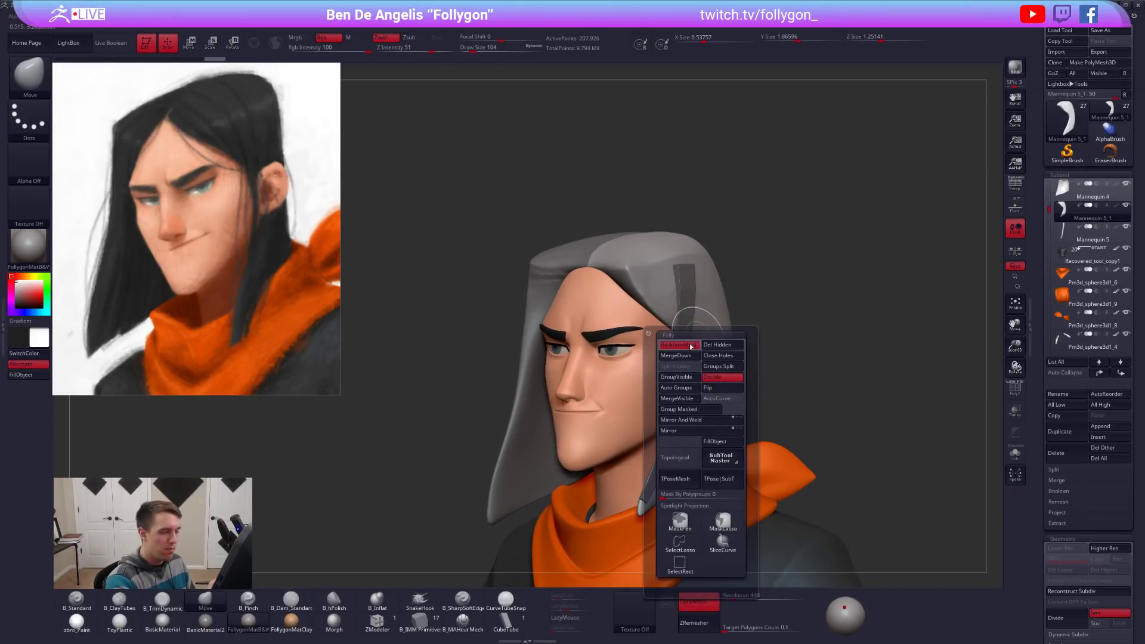
pyautogui.click(688, 347)
pyautogui.click(712, 378)
pyautogui.keyDown('alt'); pyautogui.moveTo(697, 327); pyautogui.dragTo(706, 285, button='right'); pyautogui.keyUp('alt')
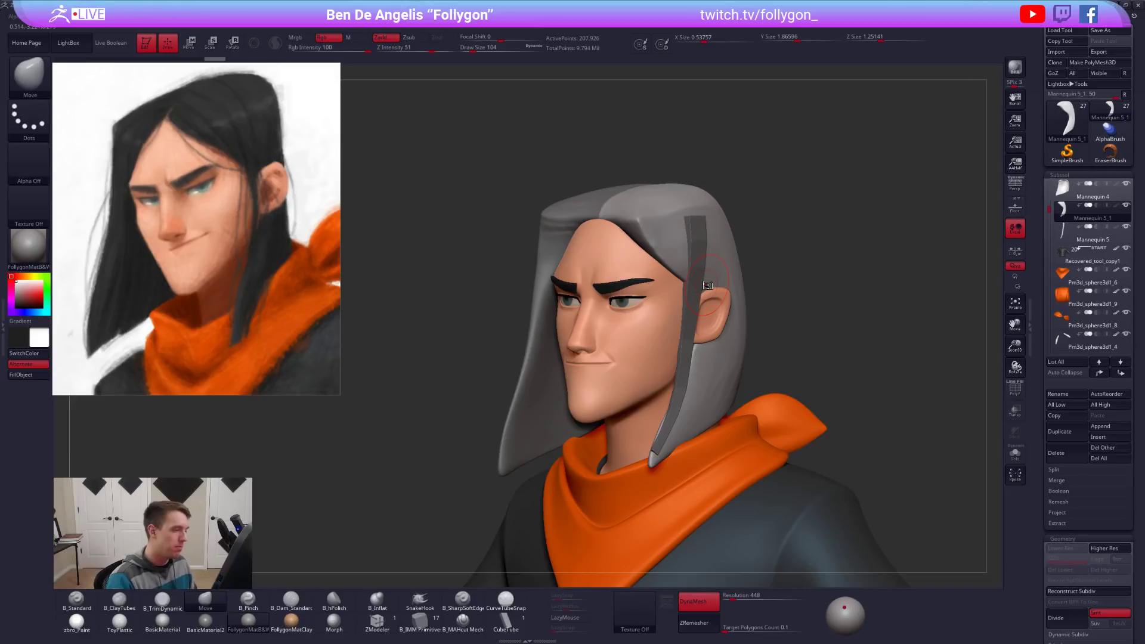
# Select the far hair half and pull its lower tip and outer edge outward with the Move brush at draw sizes 308 and 227.
pyautogui.keyDown('alt'); pyautogui.click(536, 360); pyautogui.keyUp('alt')
pyautogui.keyDown('alt'); pyautogui.moveTo(486, 401); pyautogui.dragTo(532, 368); pyautogui.keyUp('alt')
pyautogui.press('space')
pyautogui.keyDown('alt'); pyautogui.moveTo(553, 318); pyautogui.dragTo(561, 295); pyautogui.keyUp('alt')
pyautogui.press('space')
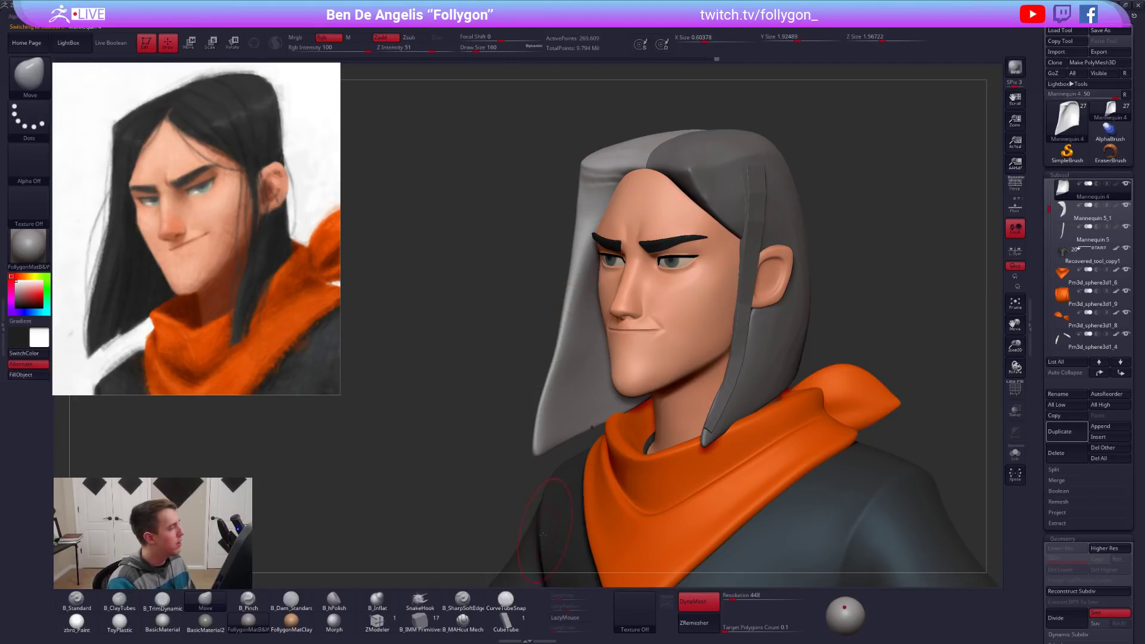
pyautogui.press('space')
pyautogui.moveTo(543, 440); pyautogui.dragTo(573, 378)
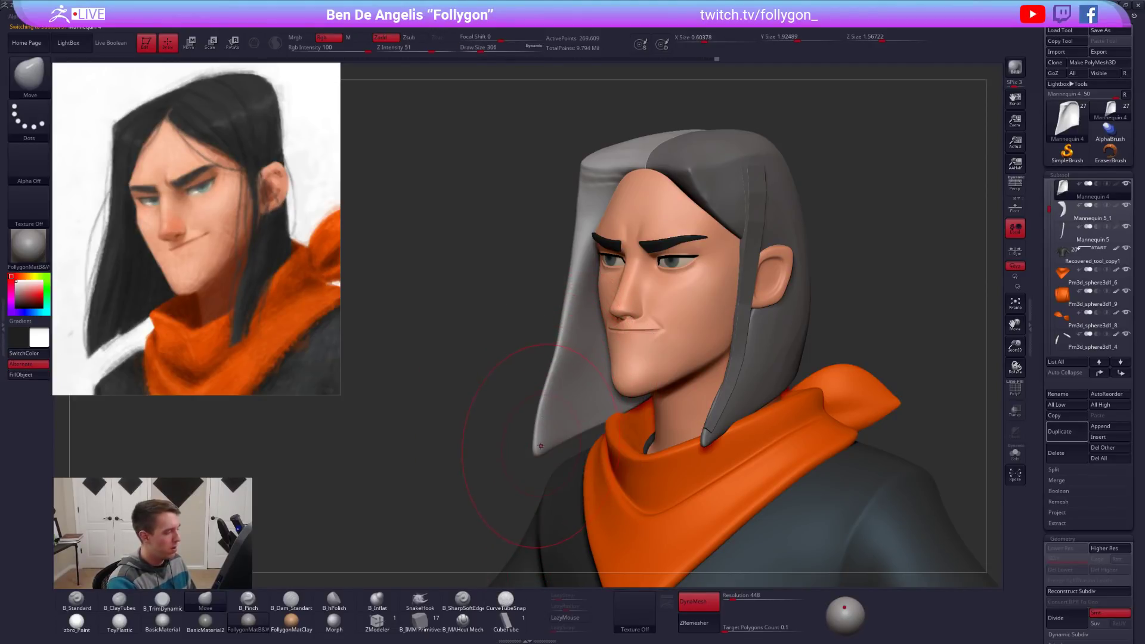
pyautogui.moveTo(536, 451); pyautogui.dragTo(524, 456)
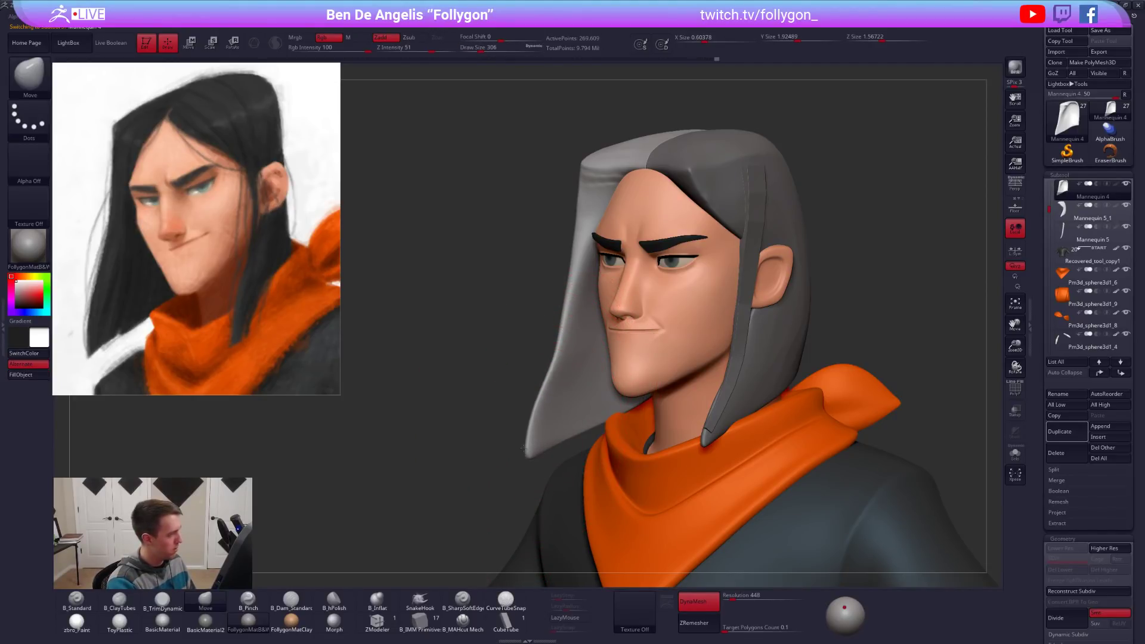
pyautogui.press('space')
pyautogui.moveTo(543, 412); pyautogui.dragTo(525, 413)
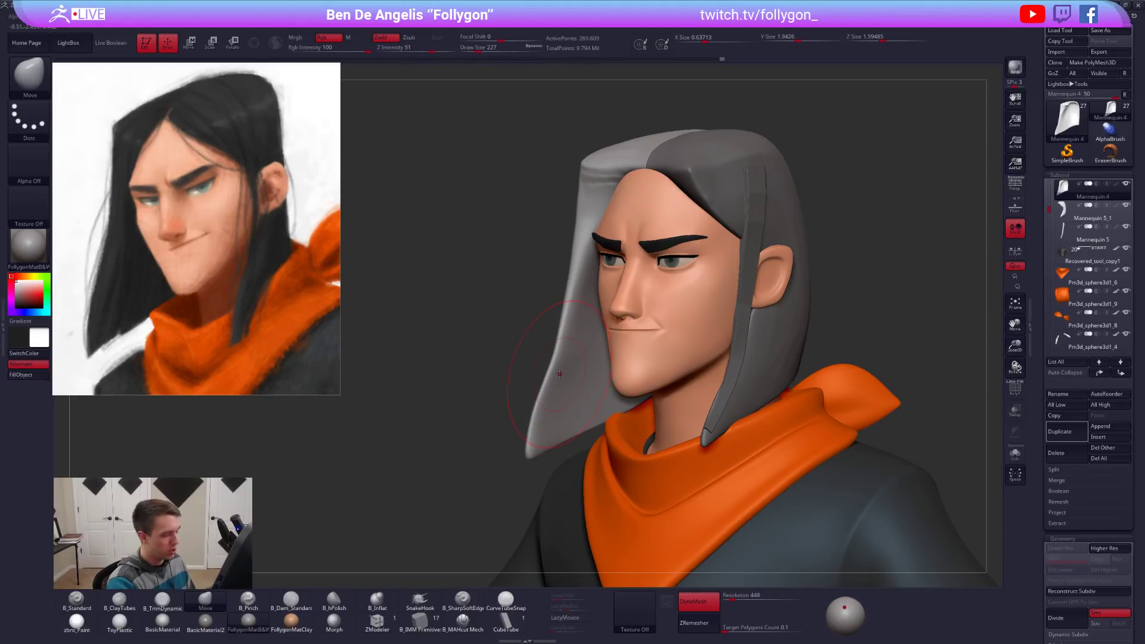
# Remesh the far hair half with DynaMesh at resolution 224.
pyautogui.write('4')
pyautogui.press('Return')
pyautogui.moveTo(442, 479)
pyautogui.keyDown('ctrl'); pyautogui.mouseDown()
pyautogui.moveTo(442, 458)
pyautogui.moveTo(447, 471)
pyautogui.mouseUp(); pyautogui.keyUp('ctrl')
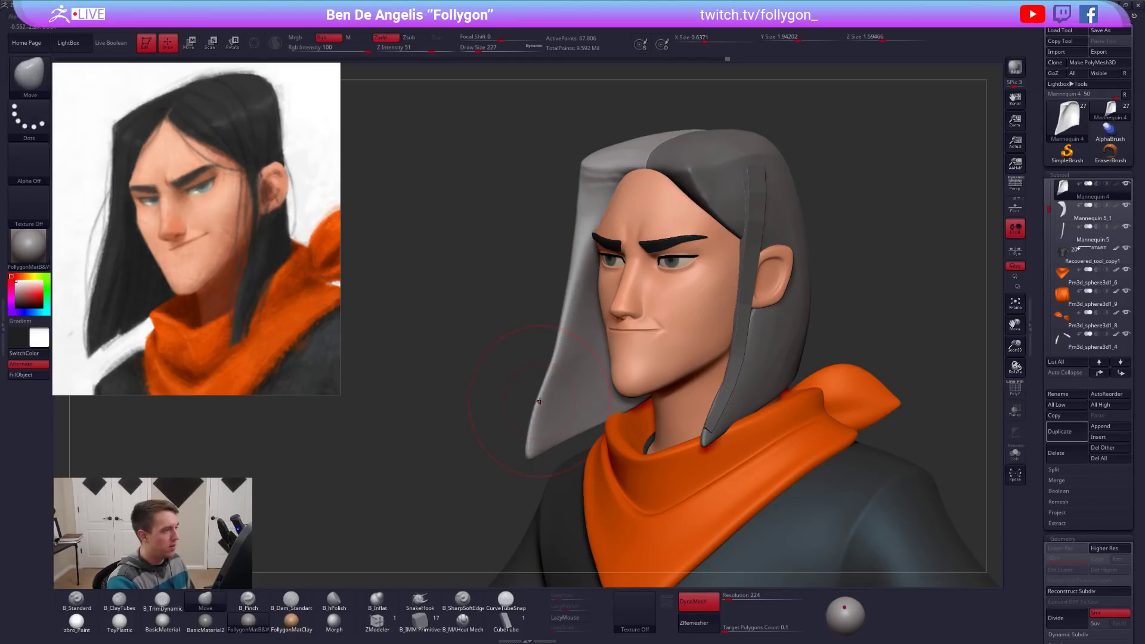
# Adjust the far half's hairline above the forehead with the Move brush at draw sizes 181 and 104.
pyautogui.keyDown('alt'); pyautogui.moveTo(575, 377); pyautogui.dragTo(575, 422, button='right'); pyautogui.keyUp('alt')
pyautogui.press('space')
pyautogui.moveTo(626, 320); pyautogui.dragTo(621, 320)
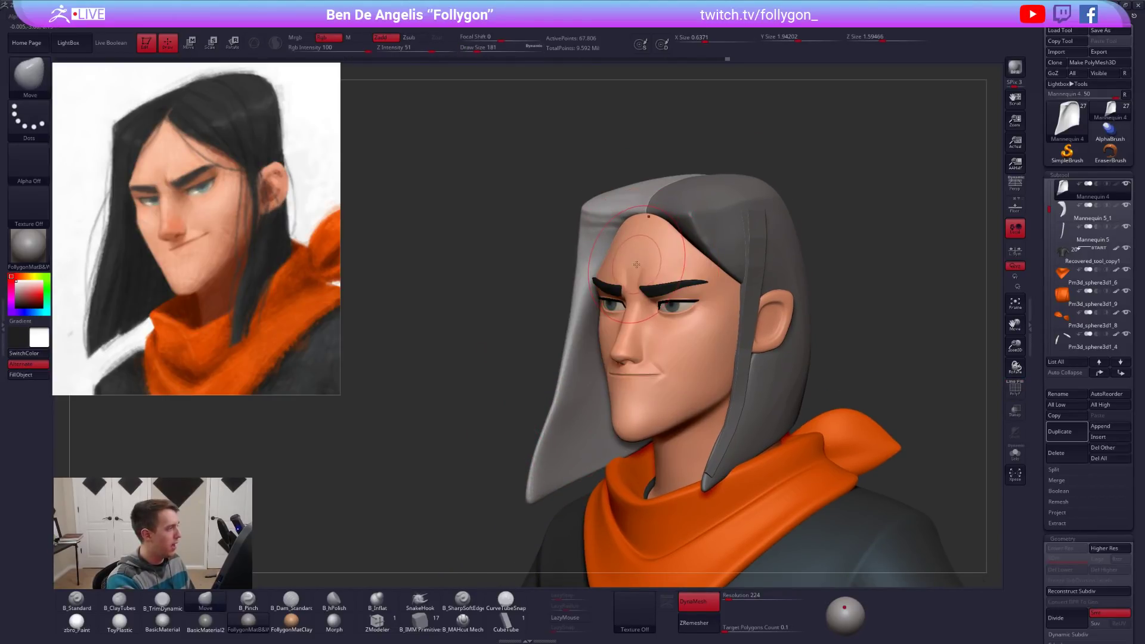
pyautogui.moveTo(595, 252)
pyautogui.mouseDown(button='right')
pyautogui.moveTo(635, 245)
pyautogui.moveTo(618, 245)
pyautogui.mouseUp(button='right')
pyautogui.press('space')
pyautogui.moveTo(636, 247); pyautogui.dragTo(628, 247)
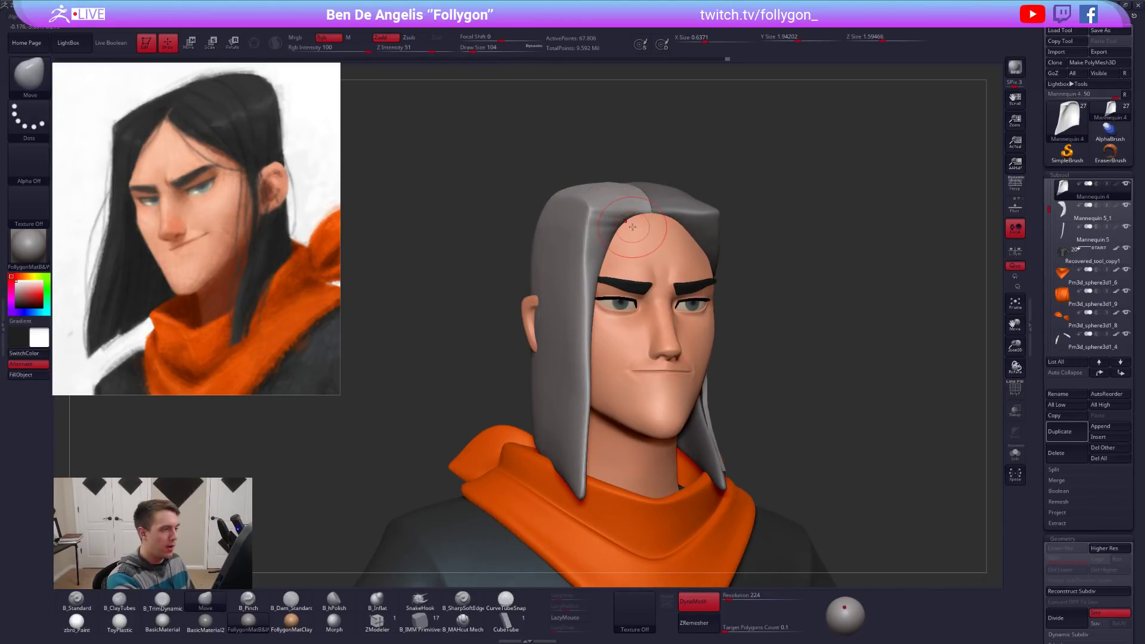
# Isolate the far hair half and pull its front inner corner toward the centre with the Move brush at draw size 170.
pyautogui.hotkey('alt', 's')
pyautogui.moveTo(627, 247); pyautogui.dragTo(618, 245, button='right')
pyautogui.press('space')
pyautogui.moveTo(614, 244); pyautogui.dragTo(621, 245)
pyautogui.hotkey('ctrl', 'space')
pyautogui.keyDown('ctrl'); pyautogui.moveTo(626, 206); pyautogui.dragTo(625, 226, button='right'); pyautogui.keyUp('ctrl')
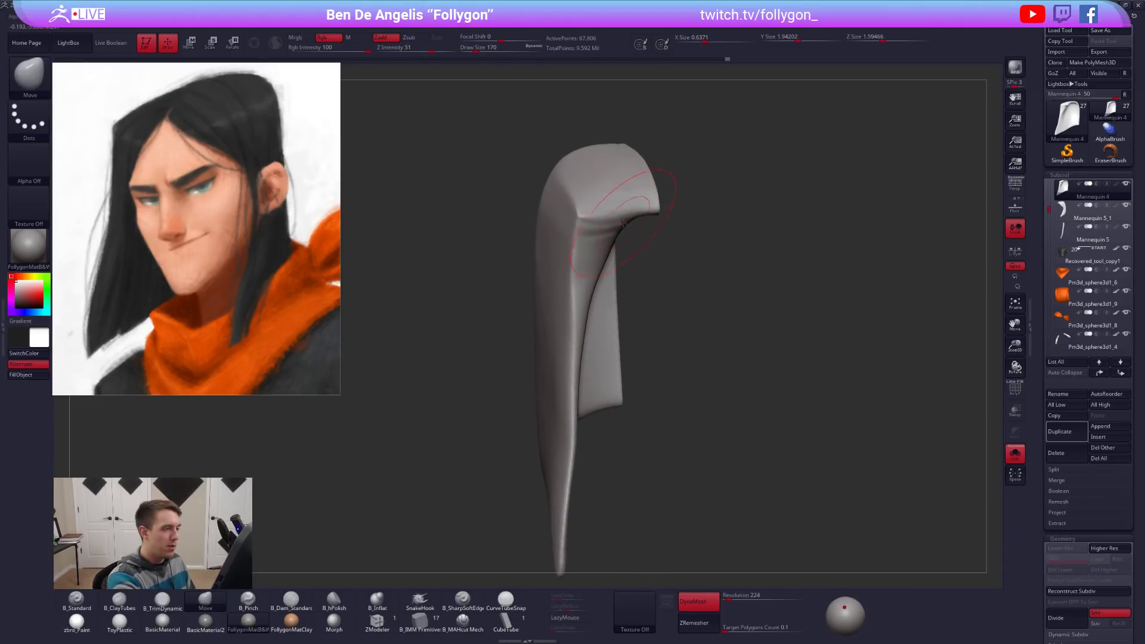
pyautogui.press('space')
pyautogui.moveTo(631, 224); pyautogui.dragTo(638, 223)
pyautogui.press('space')
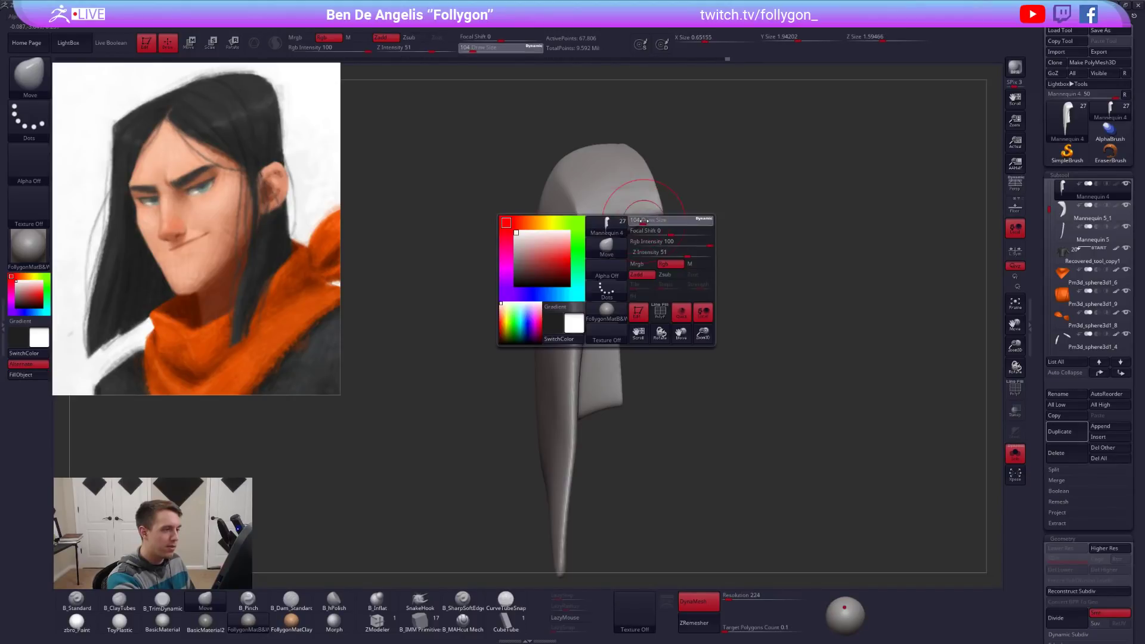
pyautogui.hotkey('ctrl', 'space')
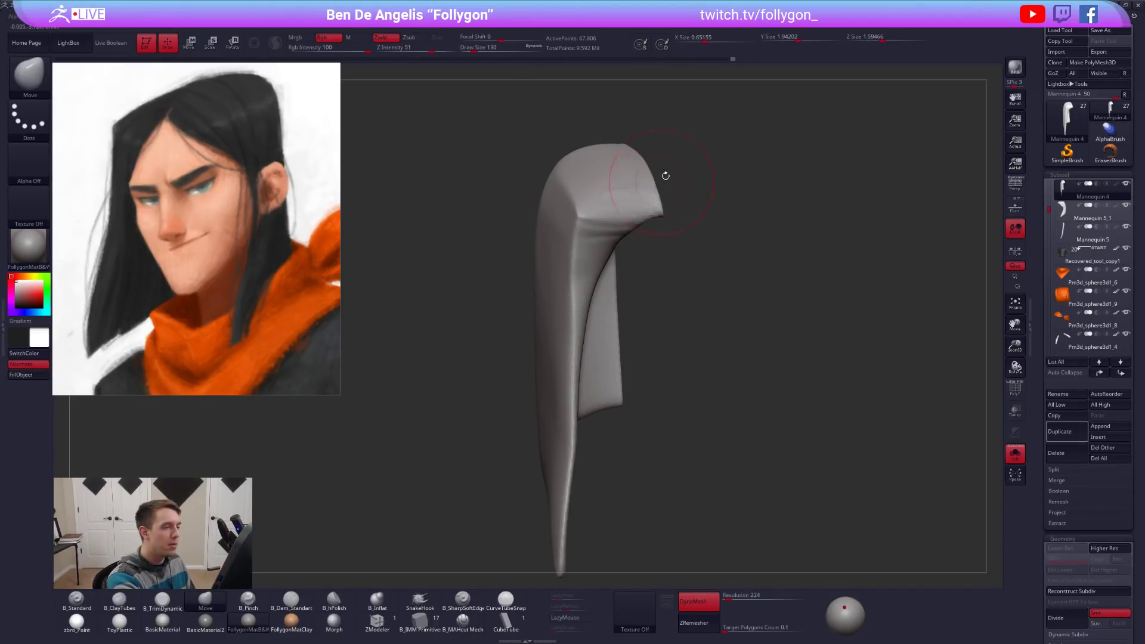
# Refine the underside of the far half's front edge with the Move brush at draw size 130 and show the whole character.
pyautogui.moveTo(649, 223); pyautogui.dragTo(641, 207, button='right')
pyautogui.moveTo(618, 246); pyautogui.dragTo(636, 238)
pyautogui.moveTo(650, 231); pyautogui.dragTo(623, 239, button='right')
pyautogui.moveTo(630, 247); pyautogui.dragTo(646, 245)
pyautogui.moveTo(646, 245)
pyautogui.mouseDown(button='right')
pyautogui.moveTo(653, 273)
pyautogui.moveTo(625, 294)
pyautogui.moveTo(669, 308)
pyautogui.moveTo(624, 267)
pyautogui.moveTo(624, 287)
pyautogui.moveTo(635, 260)
pyautogui.mouseUp(button='right')
pyautogui.hotkey('alt', 's')
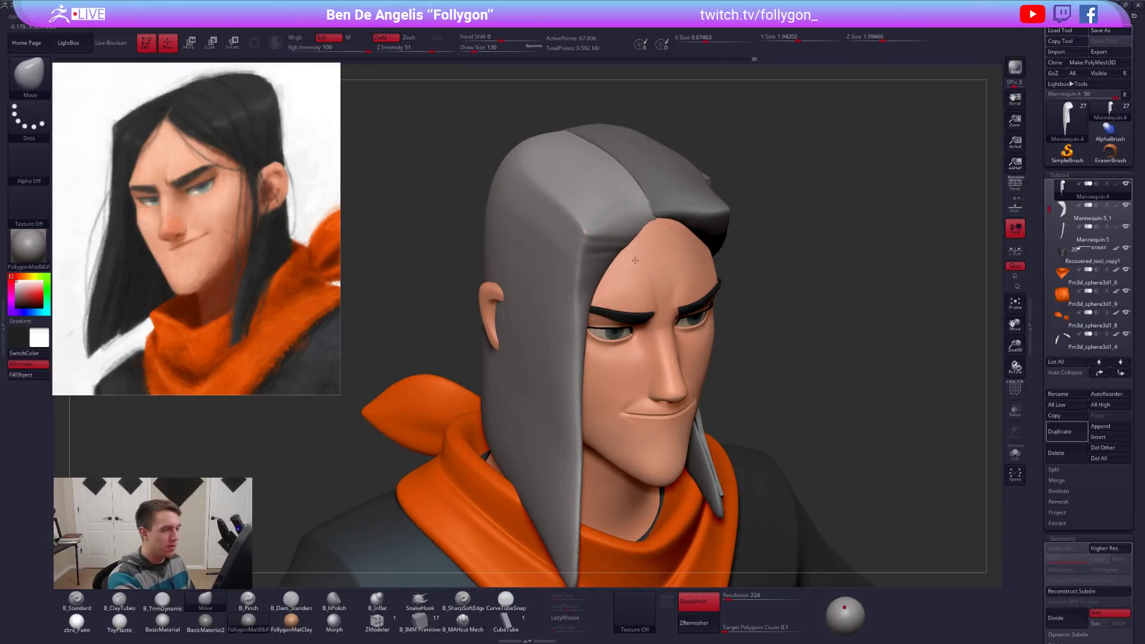
# Shape the far half's hairline diagonally across the forehead and temple with the Move brush.
pyautogui.moveTo(610, 280); pyautogui.dragTo(612, 284)
pyautogui.moveTo(620, 294); pyautogui.dragTo(668, 311, button='right')
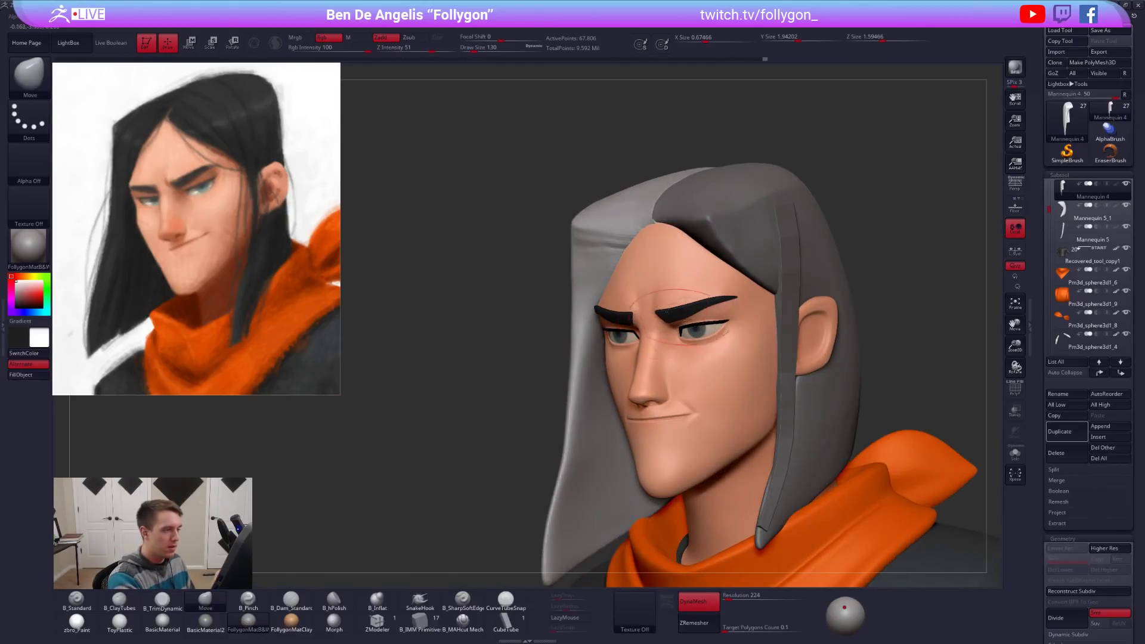
pyautogui.moveTo(769, 368); pyautogui.dragTo(645, 246, button='right')
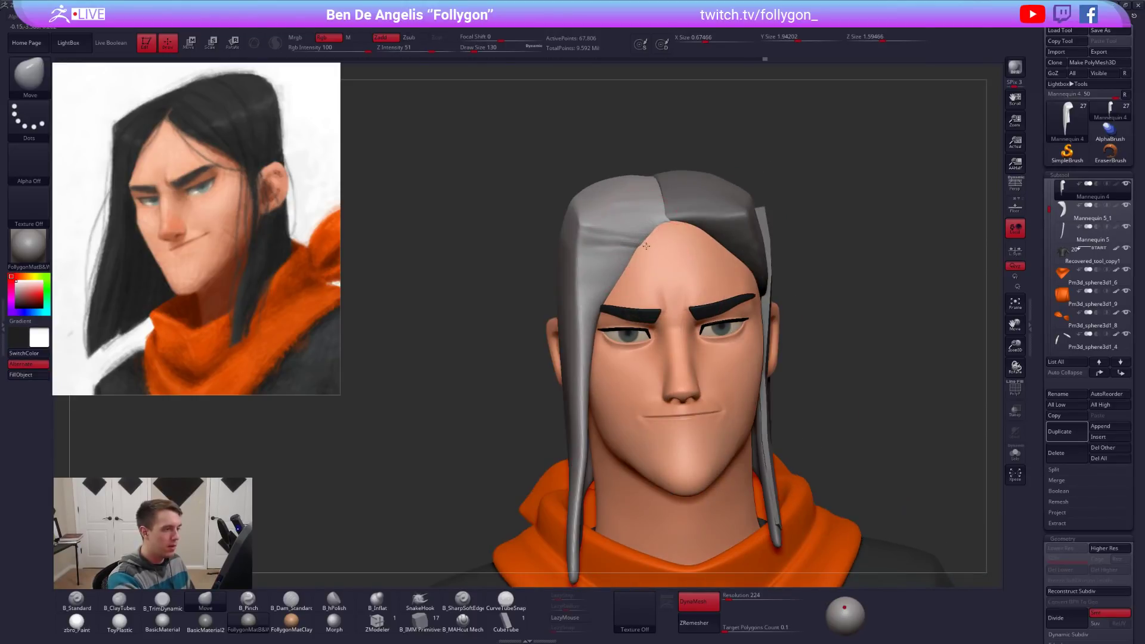
pyautogui.moveTo(644, 246); pyautogui.dragTo(639, 241)
pyautogui.moveTo(640, 241)
pyautogui.mouseDown(button='right')
pyautogui.moveTo(703, 263)
pyautogui.moveTo(634, 247)
pyautogui.moveTo(611, 334)
pyautogui.mouseUp(button='right')
pyautogui.hotkey('ctrl', 'shift', 'space')
pyautogui.press('s')
pyautogui.moveTo(608, 331); pyautogui.dragTo(610, 332)
pyautogui.moveTo(613, 342); pyautogui.dragTo(537, 344, button='right')
pyautogui.moveTo(698, 411)
pyautogui.keyDown('alt'); pyautogui.mouseDown(button='right')
pyautogui.moveTo(698, 343)
pyautogui.moveTo(769, 346)
pyautogui.moveTo(768, 376)
pyautogui.mouseUp(button='right'); pyautogui.keyUp('alt')
# Isolate the far hair half, pinch its upper front edge with the Pinch brush at draw size 121, and remesh it.
pyautogui.press('b')
pyautogui.press('p')
pyautogui.press('i')
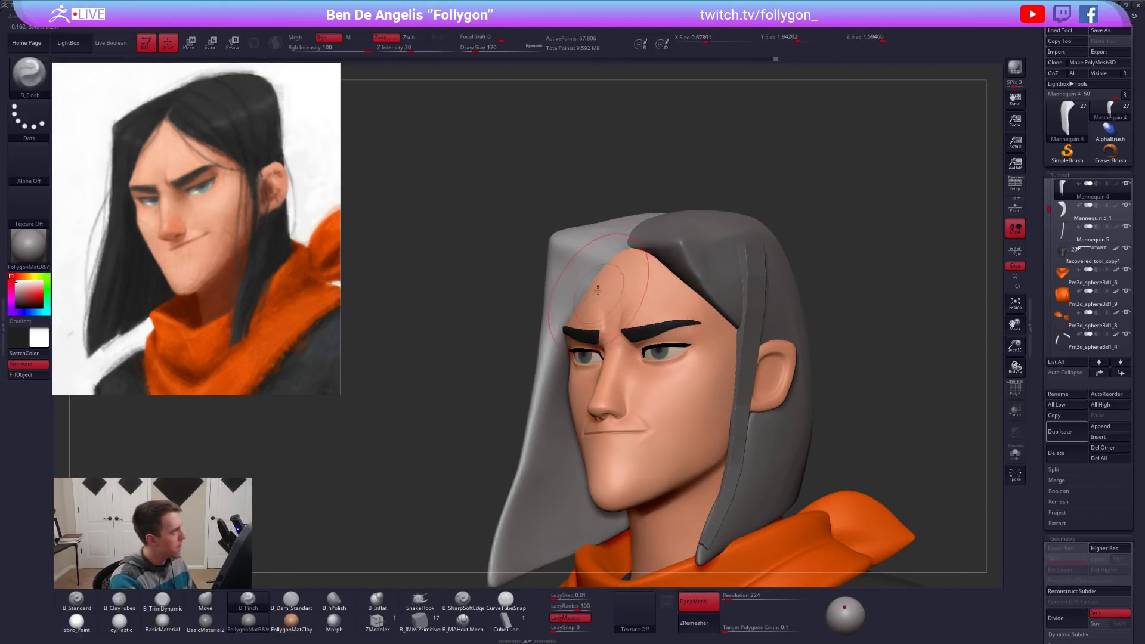
pyautogui.hotkey('shift', 's')
pyautogui.press('s')
pyautogui.moveTo(584, 259); pyautogui.dragTo(551, 244)
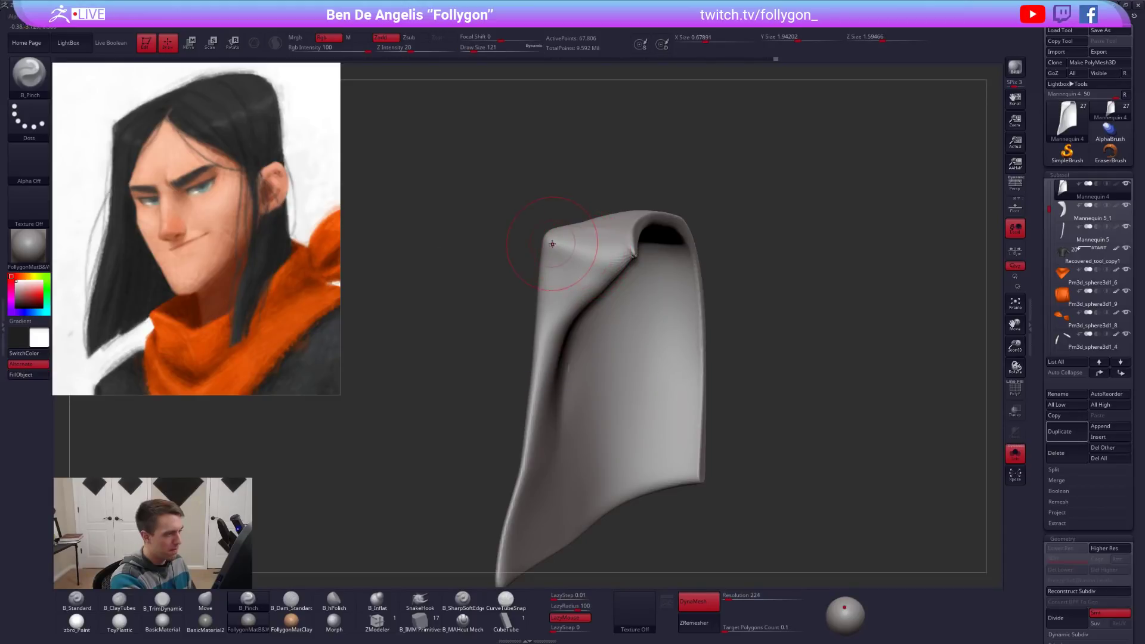
pyautogui.keyDown('ctrl'); pyautogui.moveTo(454, 310); pyautogui.dragTo(515, 250); pyautogui.keyUp('ctrl')
# Rework and smooth the crease on the inner side of the far hair half, remeshing it with DynaMesh between strokes.
pyautogui.moveTo(585, 365)
pyautogui.mouseDown(button='right')
pyautogui.moveTo(557, 373)
pyautogui.moveTo(630, 379)
pyautogui.mouseUp(button='right')
pyautogui.keyDown('shift'); pyautogui.click(557, 369); pyautogui.keyUp('shift')
pyautogui.press('2')
pyautogui.moveTo(567, 374); pyautogui.dragTo(571, 369)
pyautogui.keyDown('ctrl'); pyautogui.moveTo(741, 373); pyautogui.dragTo(770, 401); pyautogui.keyUp('ctrl')
pyautogui.keyDown('shift'); pyautogui.moveTo(590, 381); pyautogui.dragTo(574, 371); pyautogui.keyUp('shift')
pyautogui.moveTo(587, 388); pyautogui.dragTo(520, 406, button='right')
pyautogui.moveTo(613, 370); pyautogui.dragTo(606, 378)
pyautogui.keyDown('ctrl'); pyautogui.moveTo(838, 325); pyautogui.dragTo(977, 287); pyautogui.keyUp('ctrl')
# Show the whole character and reshape the far half's hairline over the forehead with the Move brush at draw size 239.
pyautogui.moveTo(608, 381); pyautogui.dragTo(641, 413, button='right')
pyautogui.hotkey('shift', 's')
pyautogui.moveTo(900, 462); pyautogui.dragTo(813, 477)
pyautogui.press('b')
pyautogui.press('m')
pyautogui.press('v')
pyautogui.press('space')
pyautogui.moveTo(598, 349); pyautogui.dragTo(612, 349)
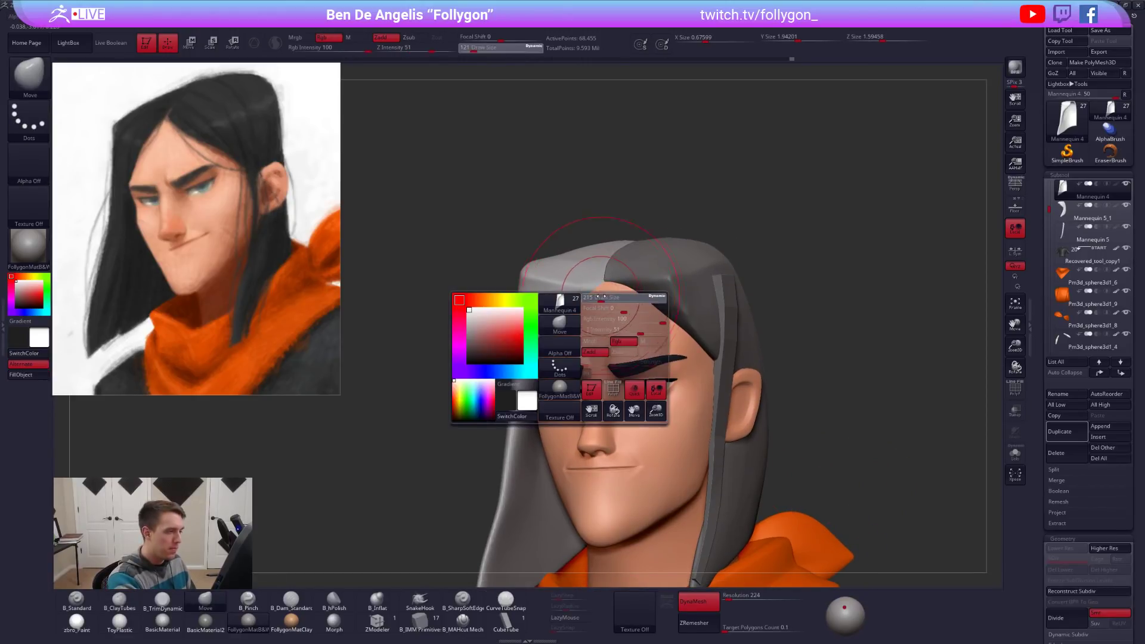
pyautogui.moveTo(598, 292); pyautogui.dragTo(602, 285)
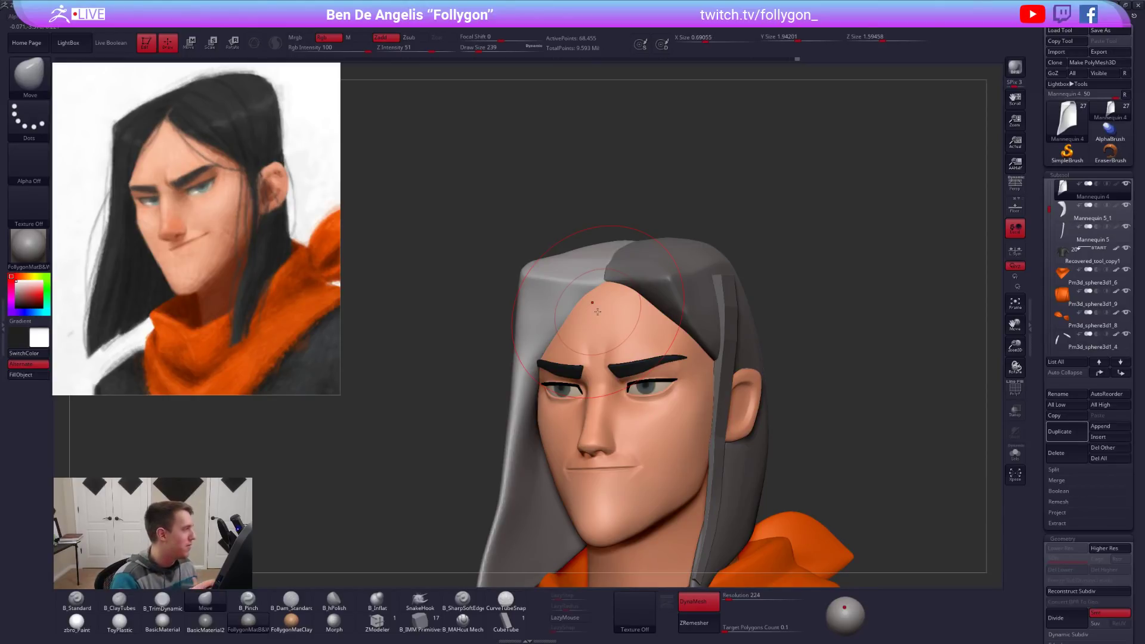
# Isolate the far hair half and flatten its upper front surface with TrimDynamic at draw size 140.
pyautogui.press('space')
pyautogui.hotkey('shift', 's')
pyautogui.moveTo(583, 280); pyautogui.dragTo(602, 367, button='right')
pyautogui.press('3')
pyautogui.press('space')
pyautogui.click(591, 363)
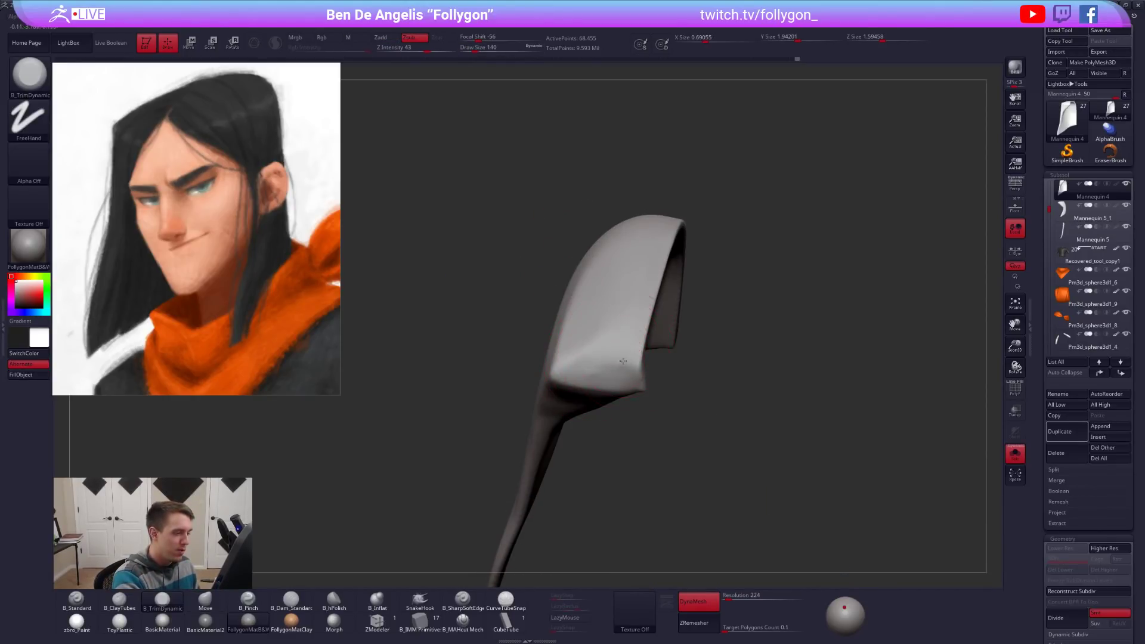
# Pull the far half's inner edge toward the centre parting with the Move brush at draw size 130 and show the whole character.
pyautogui.press('space')
pyautogui.press('b')
pyautogui.press('m')
pyautogui.press('v')
pyautogui.moveTo(638, 347); pyautogui.dragTo(645, 350)
pyautogui.hotkey('alt', 's')
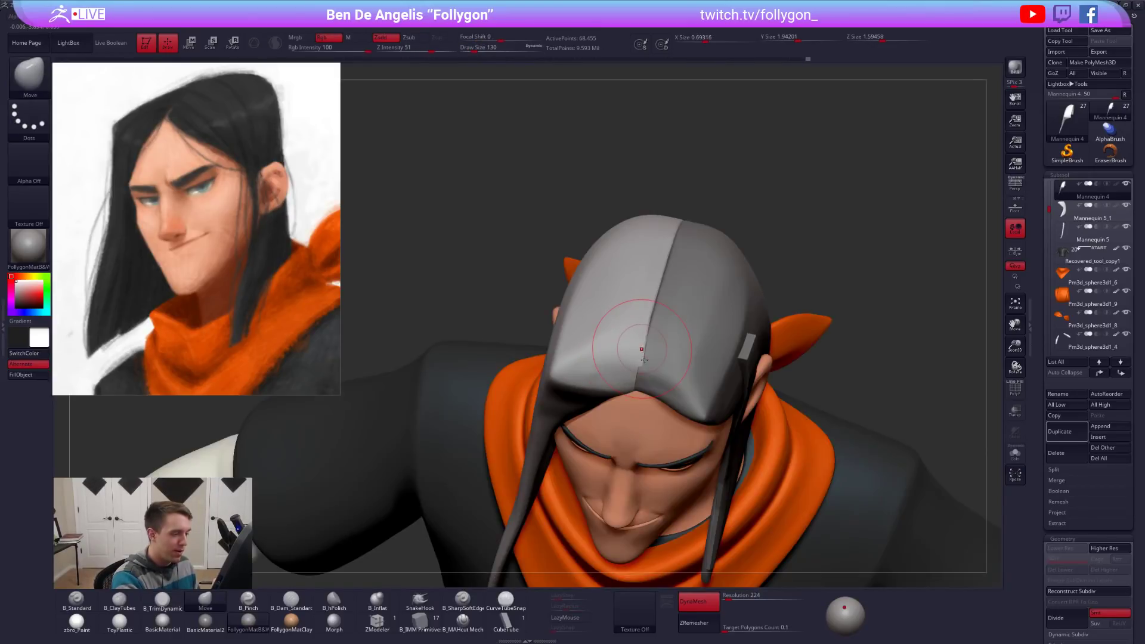
pyautogui.moveTo(641, 350); pyautogui.dragTo(646, 364, button='right')
# Select the near hair half, isolate it, and refine its inner edge along the centre parting with the Move brush at draw size 130.
pyautogui.press('space')
pyautogui.keyDown('alt'); pyautogui.click(672, 334); pyautogui.keyUp('alt')
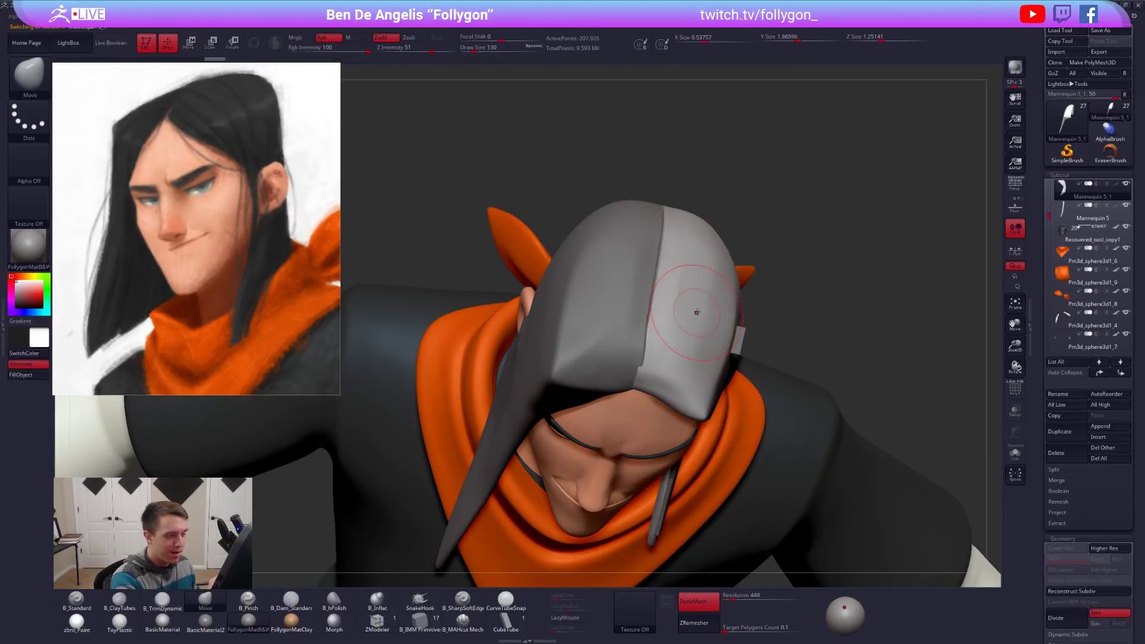
pyautogui.hotkey('shift', 's')
pyautogui.moveTo(695, 312); pyautogui.dragTo(630, 396, button='right')
pyautogui.press('space')
pyautogui.moveTo(673, 337); pyautogui.dragTo(668, 338)
pyautogui.moveTo(668, 339); pyautogui.dragTo(706, 329, button='right')
pyautogui.press('space')
pyautogui.press('space')
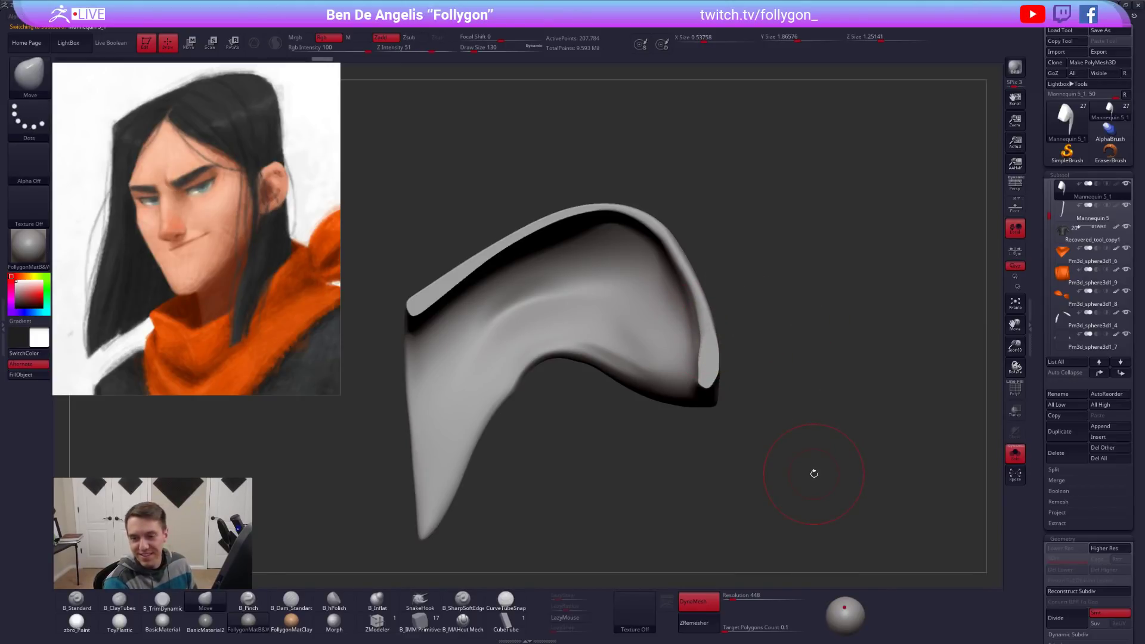
pyautogui.moveTo(829, 476)
pyautogui.mouseDown(button='right')
pyautogui.moveTo(763, 498)
pyautogui.moveTo(718, 316)
pyautogui.moveTo(722, 384)
pyautogui.moveTo(705, 355)
pyautogui.mouseUp(button='right')
pyautogui.press('shift')
pyautogui.moveTo(695, 396)
pyautogui.keyDown('alt'); pyautogui.mouseDown(button='right')
pyautogui.moveTo(693, 367)
pyautogui.moveTo(702, 370)
pyautogui.mouseUp(button='right'); pyautogui.keyUp('alt')
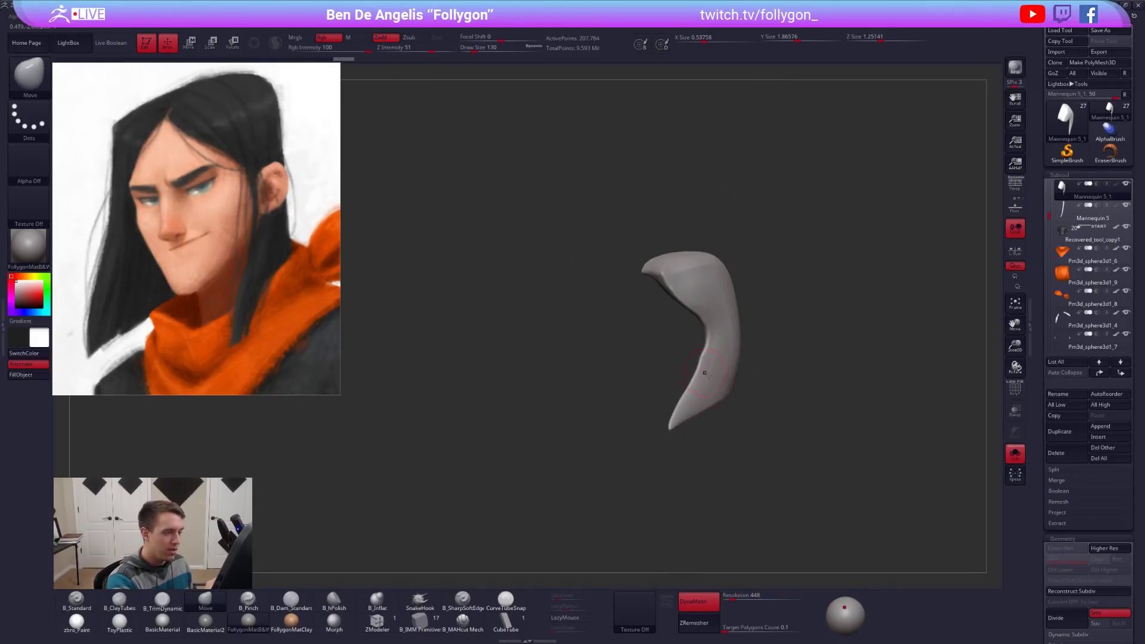
# Check the near hair half with and without the rest of the character, and inspect its polygroups and inner side.
pyautogui.hotkey('shift', 's')
pyautogui.keyDown('ctrl'); pyautogui.moveTo(850, 486); pyautogui.dragTo(837, 516, button='right'); pyautogui.keyUp('ctrl')
pyautogui.hotkey('shift', 's')
pyautogui.keyDown('ctrl'); pyautogui.moveTo(709, 392); pyautogui.dragTo(793, 352, button='right'); pyautogui.keyUp('ctrl')
pyautogui.hotkey('shift', 'f')
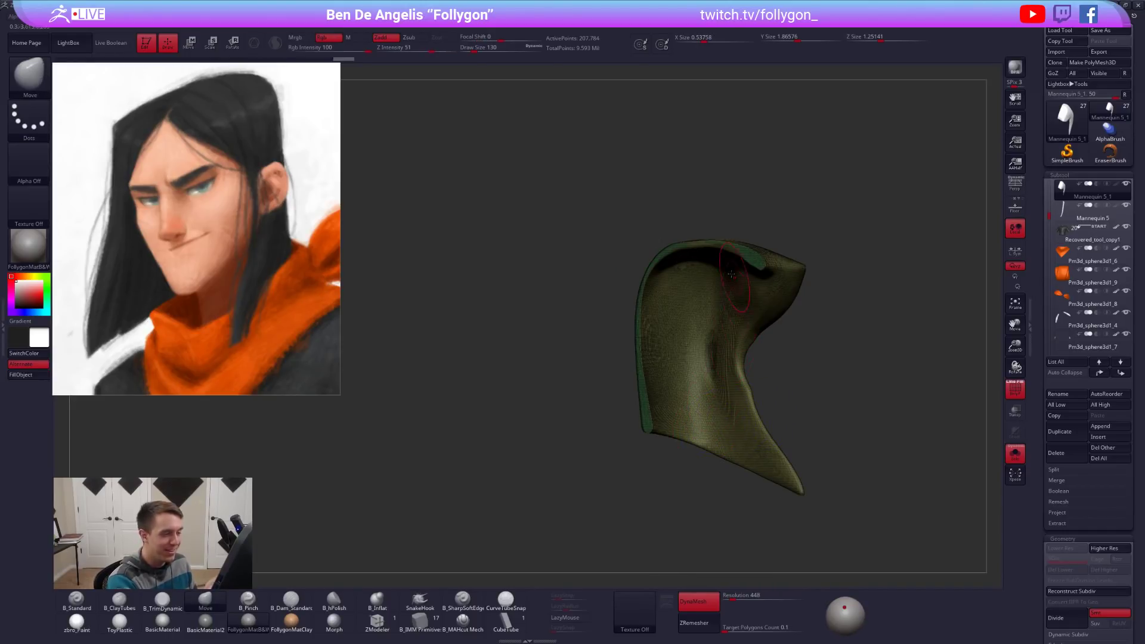
pyautogui.hotkey('shift', 'f')
# Flatten the isolated near hair half's surface with TrimDynamic at draw size 160.
pyautogui.moveTo(734, 275)
pyautogui.mouseDown(button='right')
pyautogui.moveTo(798, 387)
pyautogui.moveTo(734, 394)
pyautogui.moveTo(738, 370)
pyautogui.mouseUp(button='right')
pyautogui.press('space')
pyautogui.moveTo(737, 391); pyautogui.dragTo(744, 391)
pyautogui.press('3')
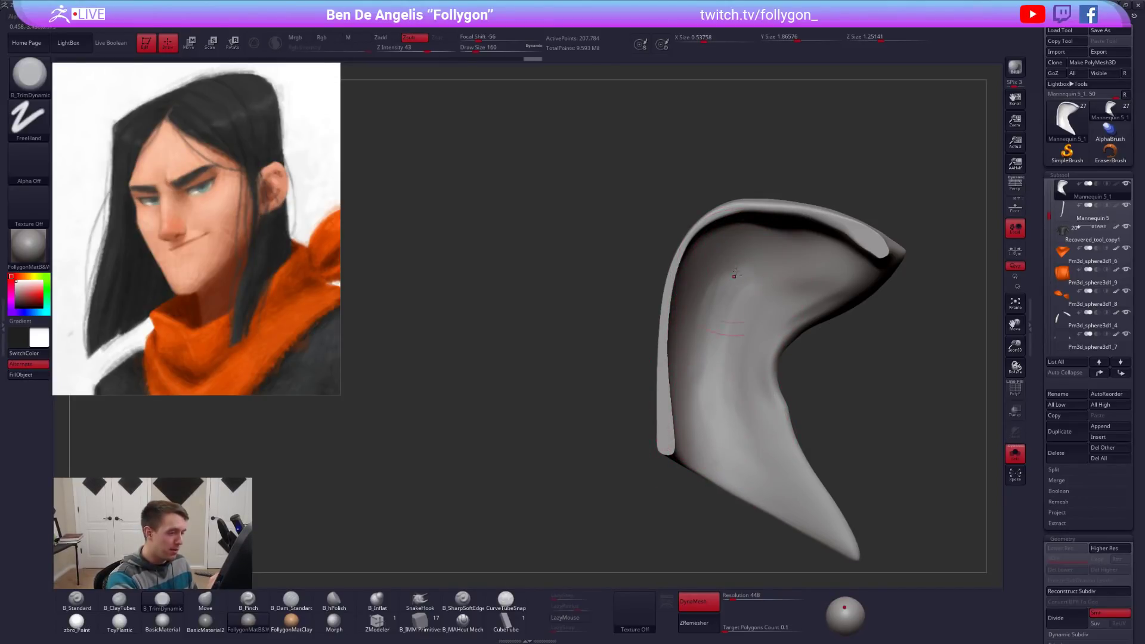
pyautogui.moveTo(711, 381)
pyautogui.mouseDown(button='right')
pyautogui.moveTo(735, 401)
pyautogui.moveTo(716, 331)
pyautogui.mouseUp(button='right')
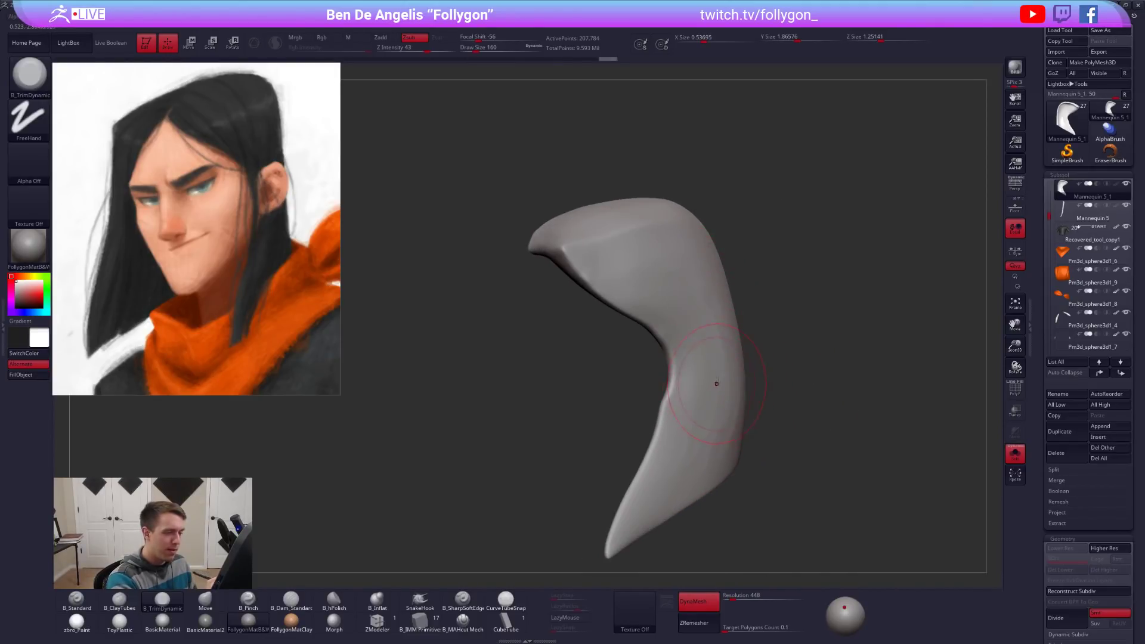
pyautogui.moveTo(715, 386); pyautogui.dragTo(729, 287, button='right')
pyautogui.moveTo(742, 336); pyautogui.dragTo(741, 375, button='right')
# Adjust the near hair half's side contour with the Move brush at draw size 104 and show the whole character.
pyautogui.press('space')
pyautogui.moveTo(740, 376); pyautogui.dragTo(726, 382)
pyautogui.press('b')
pyautogui.press('m')
pyautogui.press('v')
pyautogui.press('space')
pyautogui.moveTo(728, 382); pyautogui.dragTo(720, 378, button='right')
pyautogui.hotkey('shift', 's')
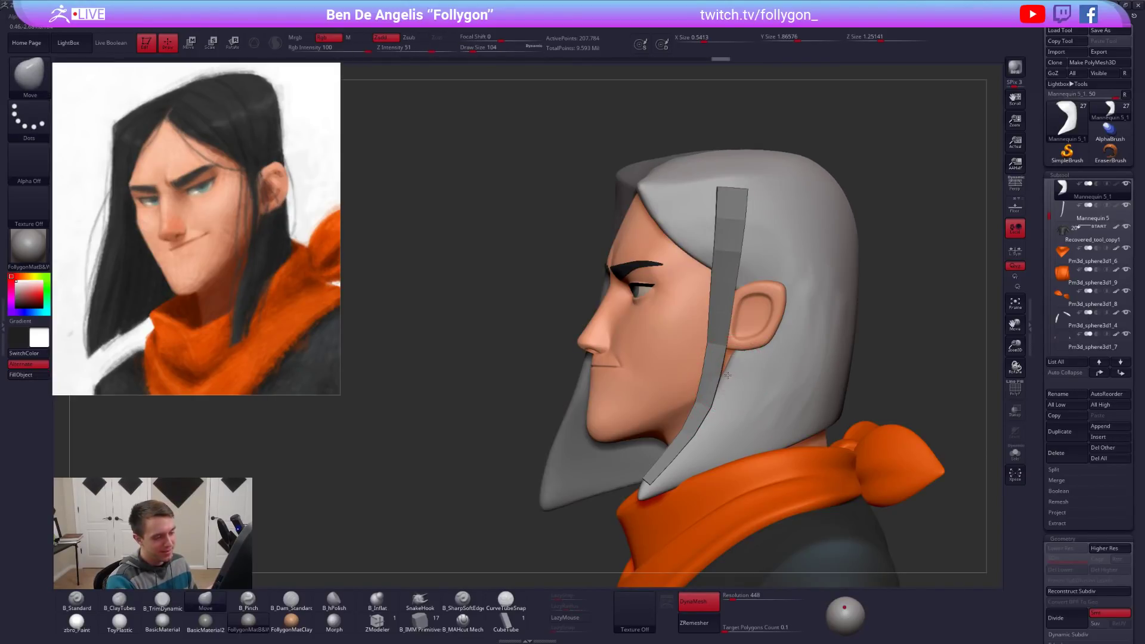
# Isolate the main hair piece on the character's left side, remesh it with DynaMesh at resolution 224, and show the full bust.
pyautogui.hotkey('shift', 's')
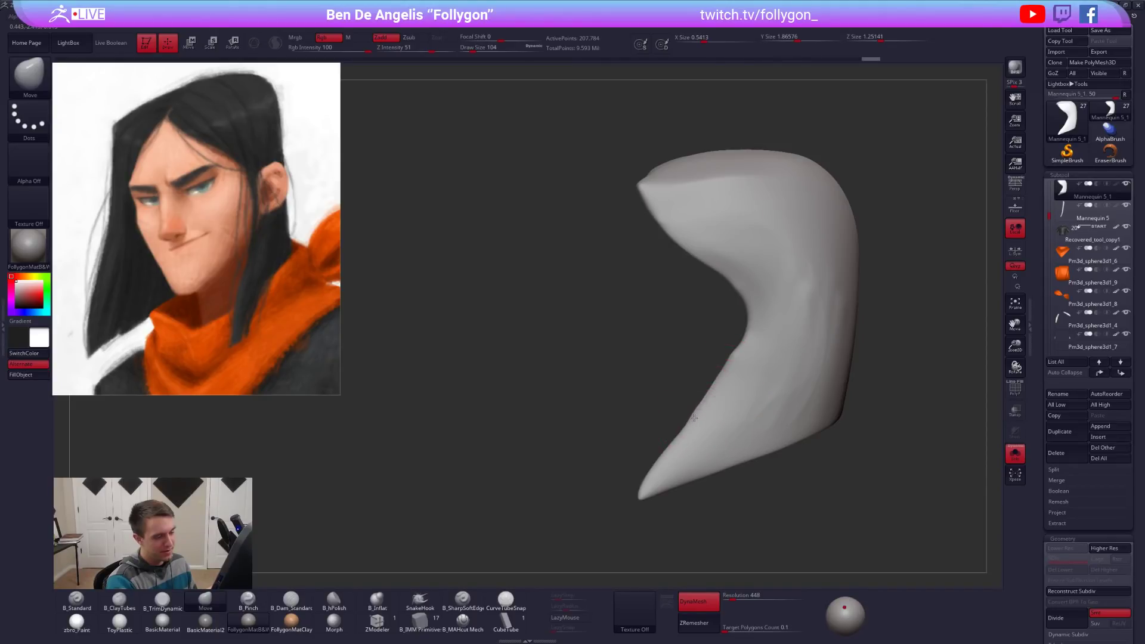
pyautogui.press('b')
pyautogui.press('c')
pyautogui.press('t')
pyautogui.moveTo(764, 516)
pyautogui.mouseDown()
pyautogui.moveTo(892, 442)
pyautogui.moveTo(734, 392)
pyautogui.moveTo(652, 384)
pyautogui.mouseUp()
pyautogui.press('b')
pyautogui.press('m')
pyautogui.press('v')
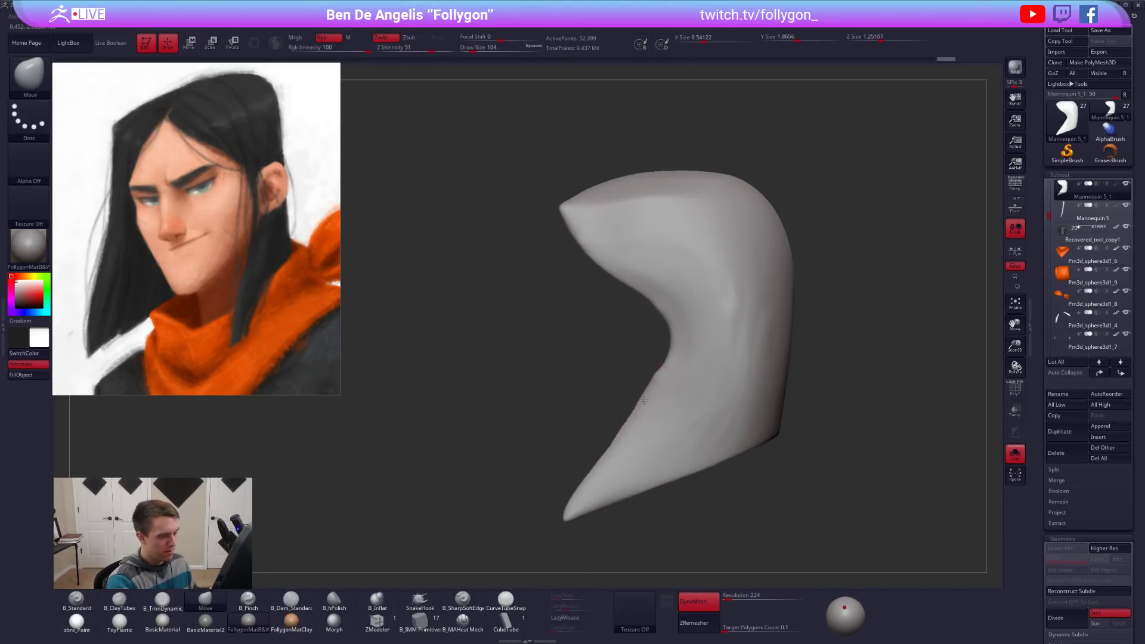
pyautogui.hotkey('shift', 's')
pyautogui.moveTo(638, 422); pyautogui.dragTo(717, 433)
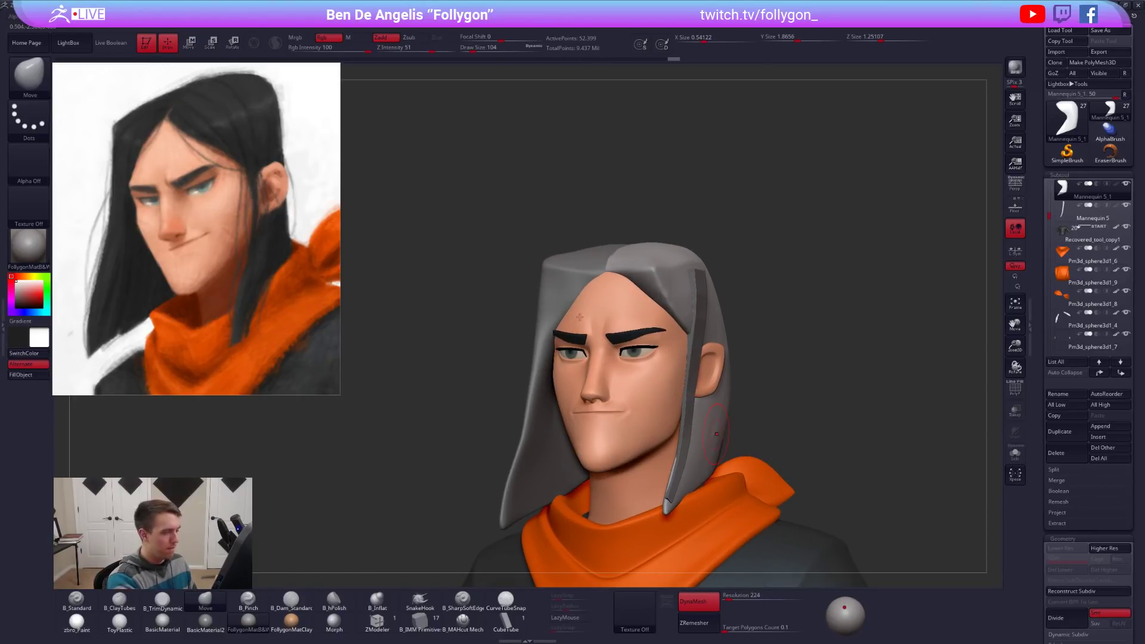
# Pull the lower part of the hair piece on the character's right side outward from the neck with the Move brush at draw size 306.
pyautogui.keyDown('alt'); pyautogui.click(576, 300); pyautogui.keyUp('alt')
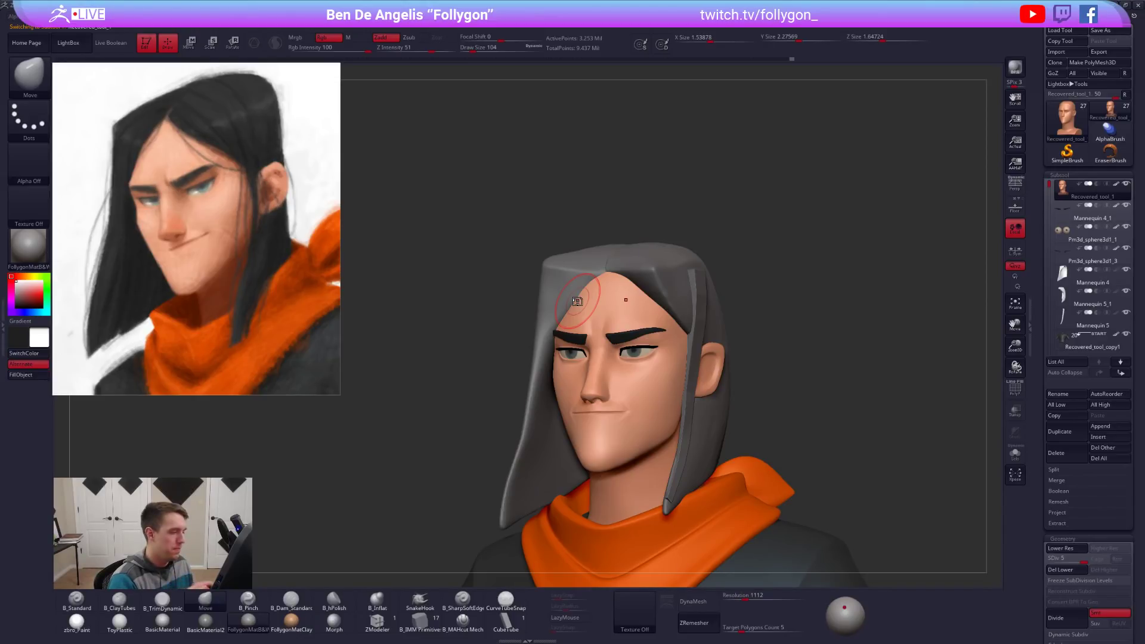
pyautogui.keyDown('alt'); pyautogui.click(543, 455); pyautogui.keyUp('alt')
pyautogui.keyDown('alt'); pyautogui.moveTo(525, 406); pyautogui.dragTo(576, 355); pyautogui.keyUp('alt')
pyautogui.press('space')
pyautogui.press('2')
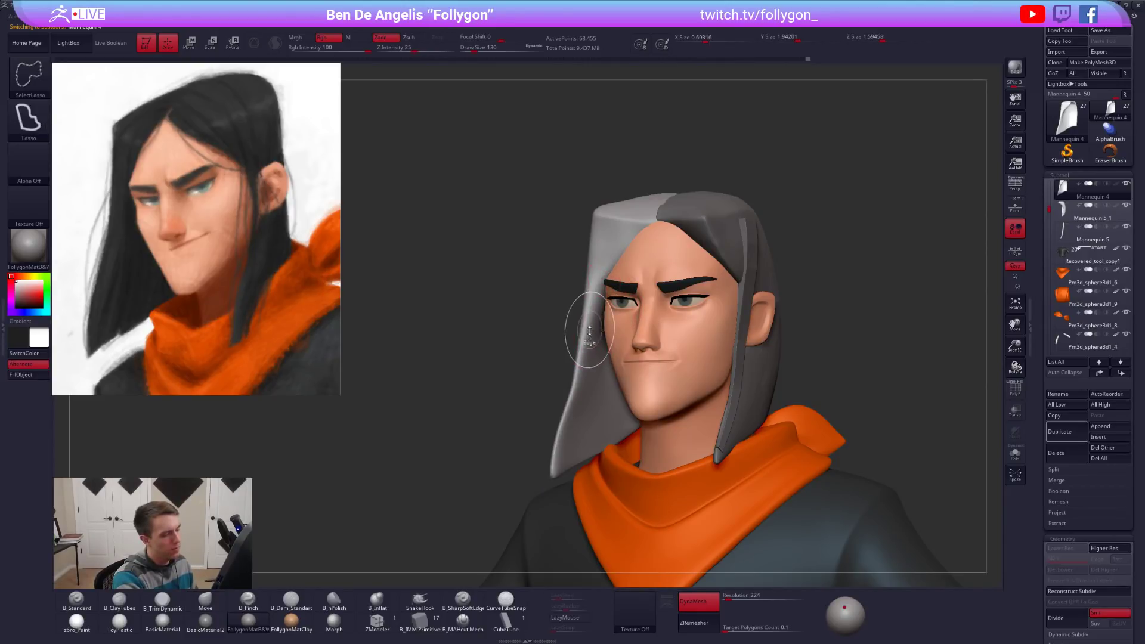
pyautogui.keyDown('shift'); pyautogui.moveTo(589, 316); pyautogui.dragTo(594, 319, button='right'); pyautogui.keyUp('shift')
pyautogui.press('space')
pyautogui.click(588, 321)
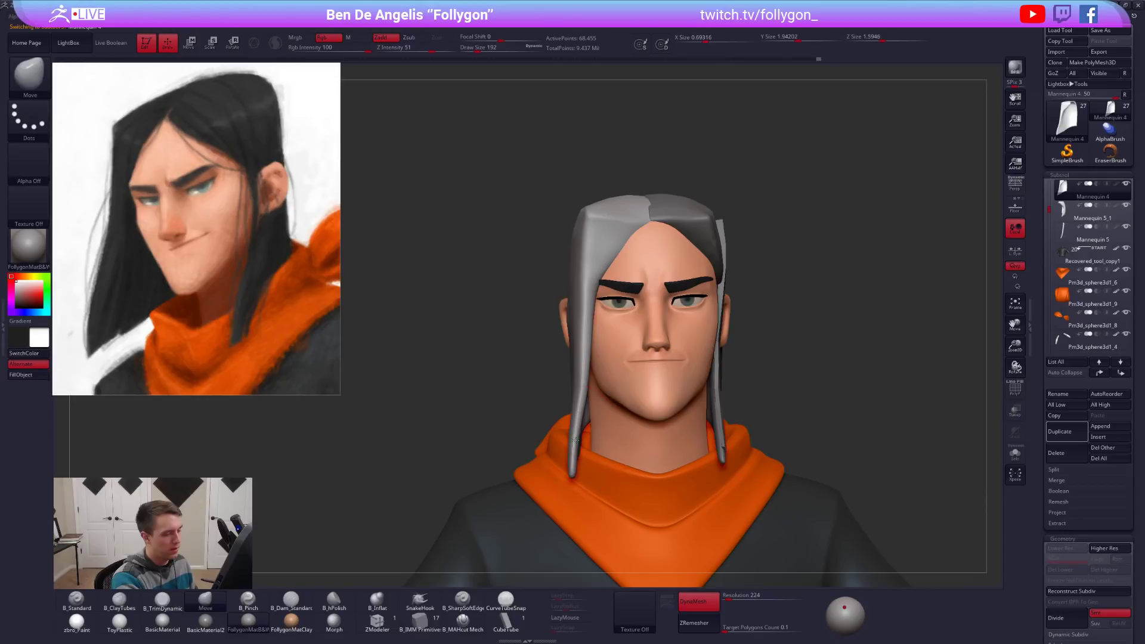
pyautogui.press('2')
pyautogui.press('space')
pyautogui.click(598, 316)
pyautogui.press('space')
pyautogui.moveTo(587, 361); pyautogui.dragTo(592, 360)
pyautogui.moveTo(571, 410); pyautogui.dragTo(562, 436)
pyautogui.press('space')
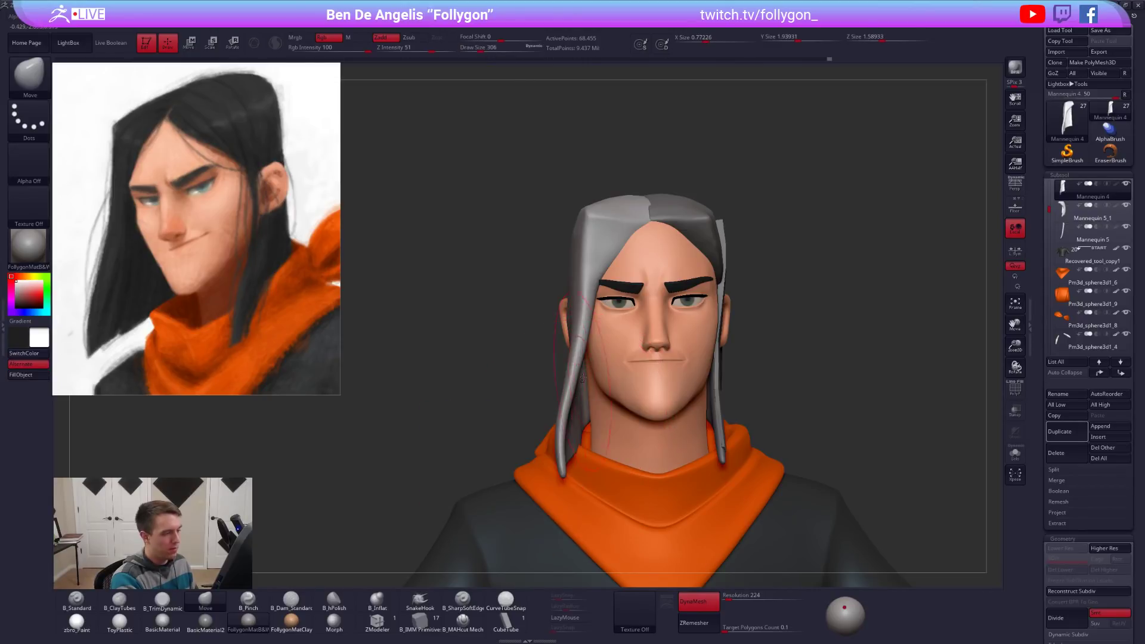
# Isolate the right hair piece and flatten the bump over the ear with B_TrimDynamic.
pyautogui.moveTo(587, 369); pyautogui.dragTo(618, 364, button='right')
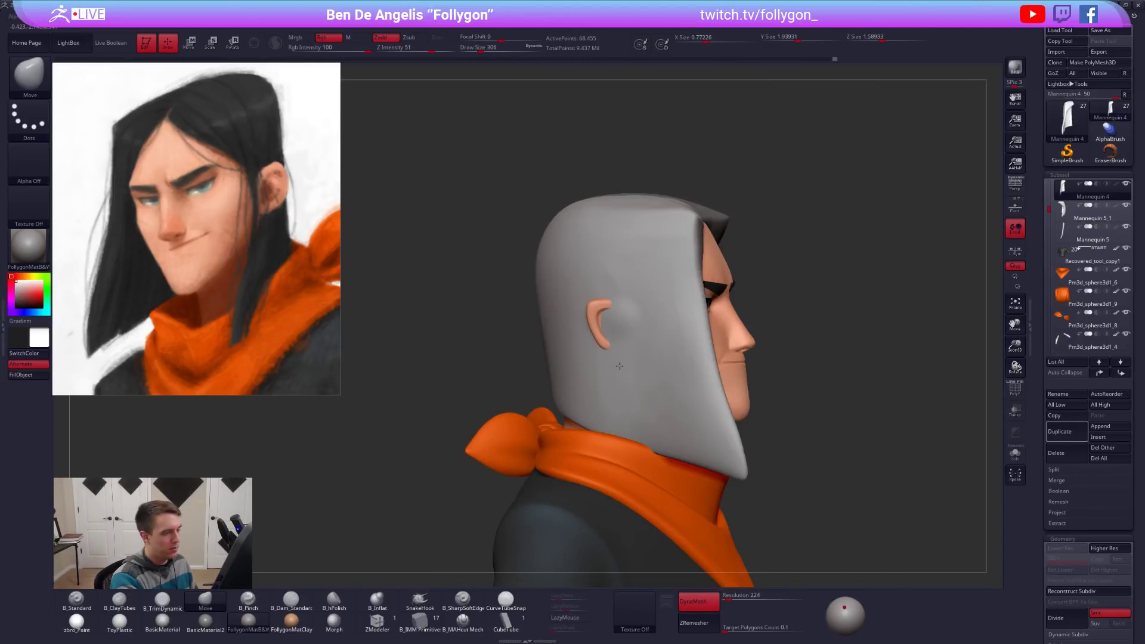
pyautogui.hotkey('ctrl', 'shift', 's')
pyautogui.moveTo(672, 422); pyautogui.dragTo(665, 361, button='right')
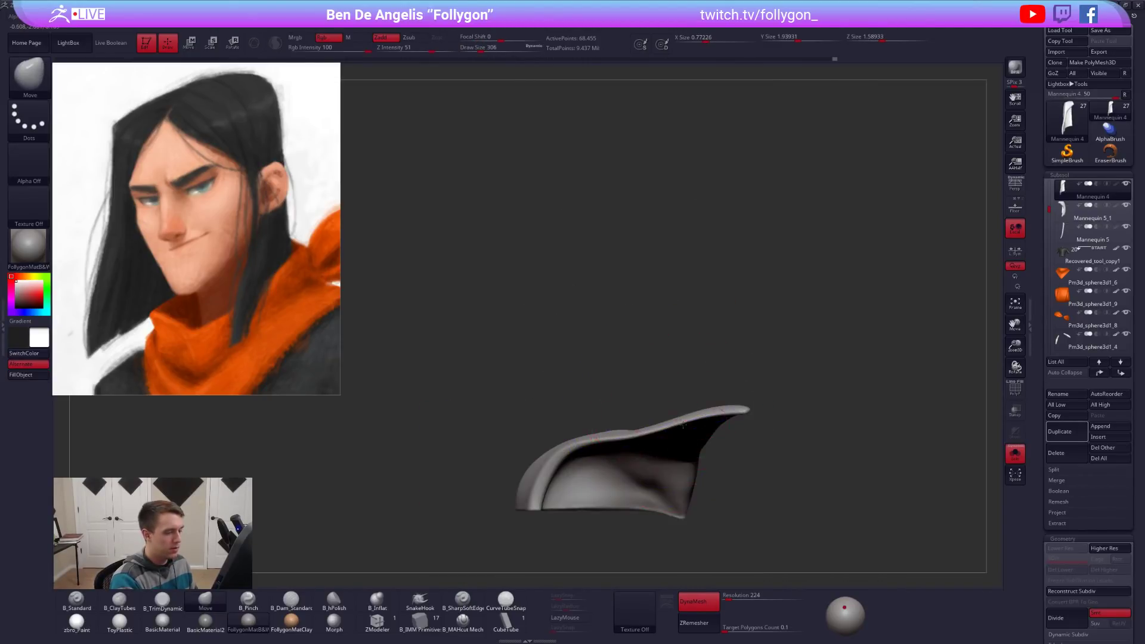
pyautogui.moveTo(610, 441)
pyautogui.mouseDown(button='right')
pyautogui.moveTo(598, 491)
pyautogui.moveTo(620, 351)
pyautogui.mouseUp(button='right')
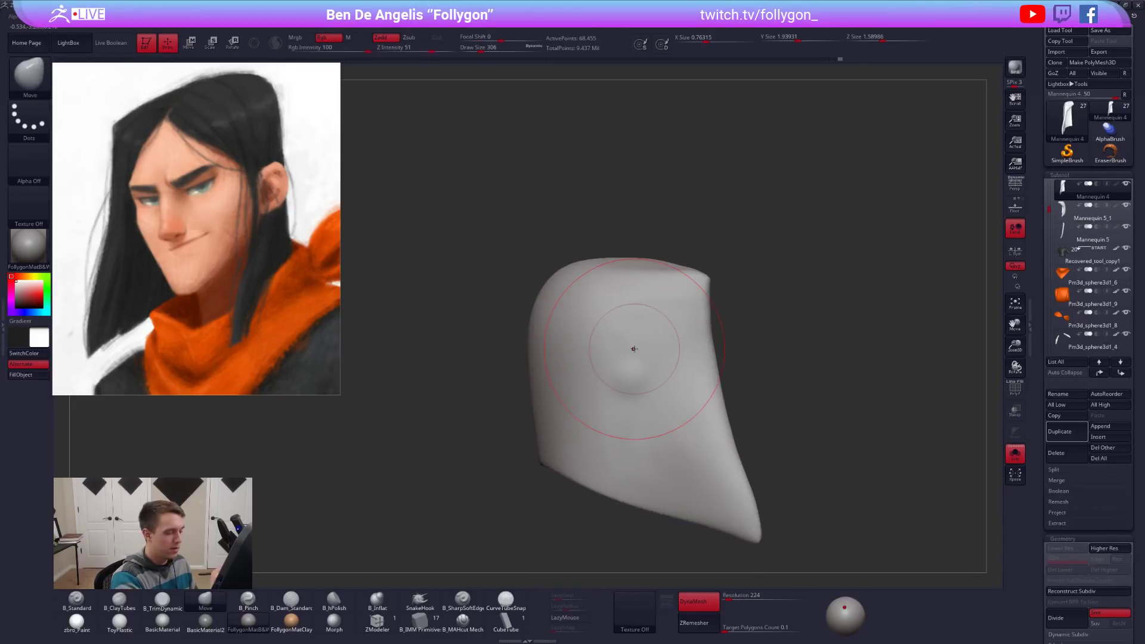
pyautogui.press('[')
pyautogui.press('3')
pyautogui.moveTo(637, 363); pyautogui.dragTo(620, 383)
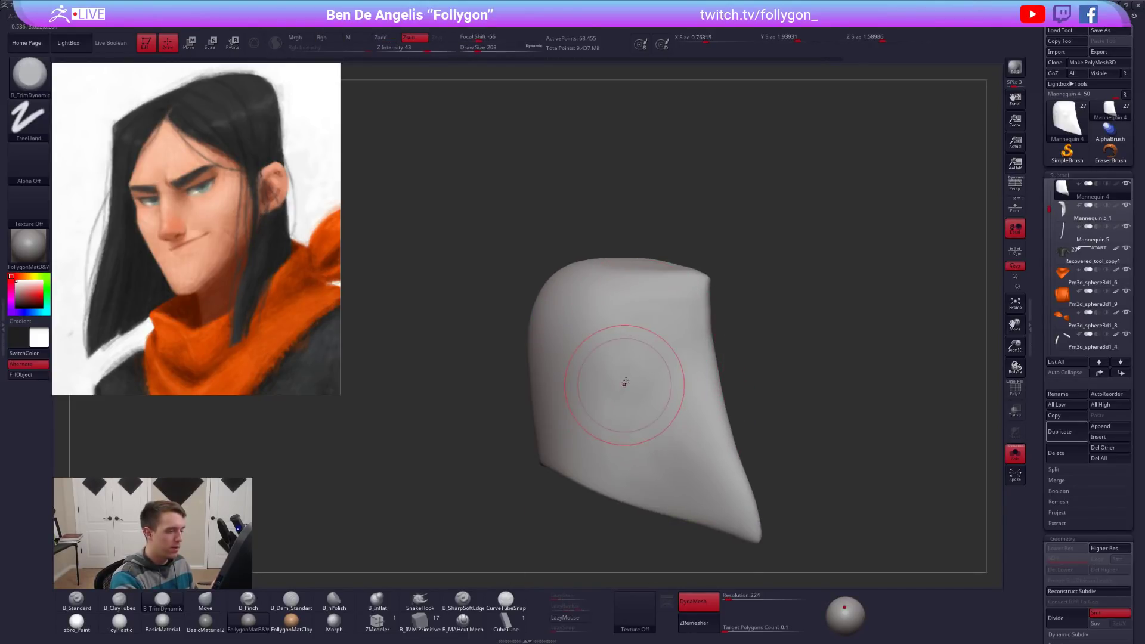
# Push the outer side of the right hair piece into a smoother curve from below, using the Move brush at draw size 397.
pyautogui.hotkey('ctrl', 'shift', 's')
pyautogui.moveTo(634, 378)
pyautogui.mouseDown(button='right')
pyautogui.moveTo(687, 398)
pyautogui.moveTo(638, 435)
pyautogui.moveTo(686, 411)
pyautogui.moveTo(667, 406)
pyautogui.moveTo(655, 364)
pyautogui.mouseUp(button='right')
pyautogui.press('s')
pyautogui.moveTo(591, 406); pyautogui.dragTo(607, 406)
pyautogui.moveTo(607, 408)
pyautogui.mouseDown(button='right')
pyautogui.moveTo(678, 396)
pyautogui.moveTo(656, 358)
pyautogui.mouseUp(button='right')
pyautogui.hotkey('alt', 'shift', 's')
pyautogui.press('b')
pyautogui.press('m')
pyautogui.press('v')
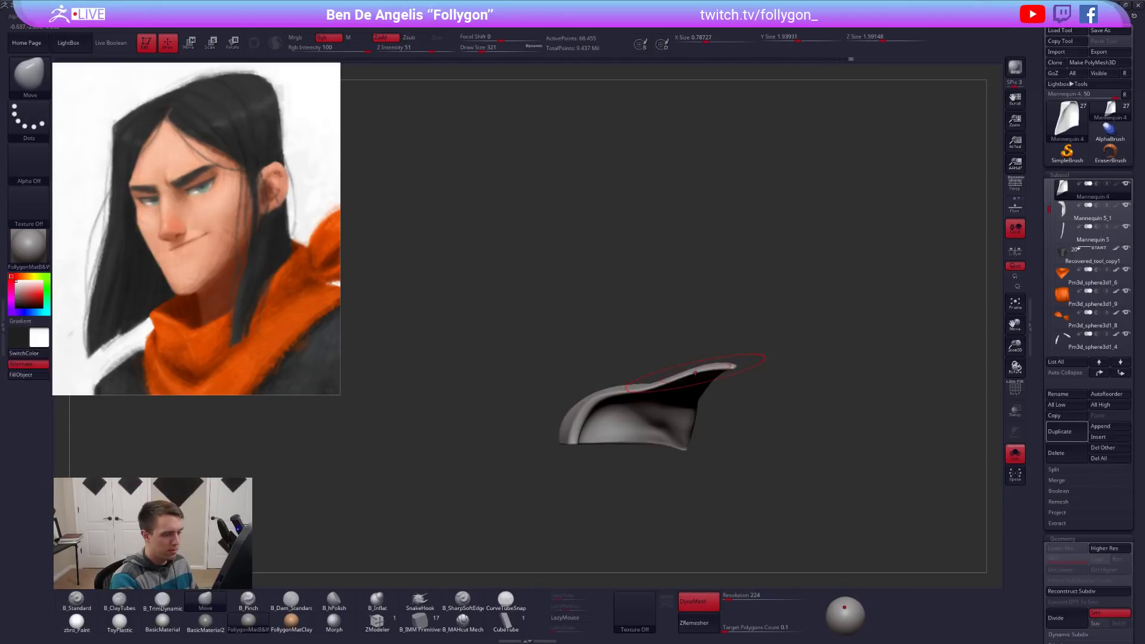
pyautogui.press('space')
pyautogui.moveTo(650, 387); pyautogui.dragTo(657, 387)
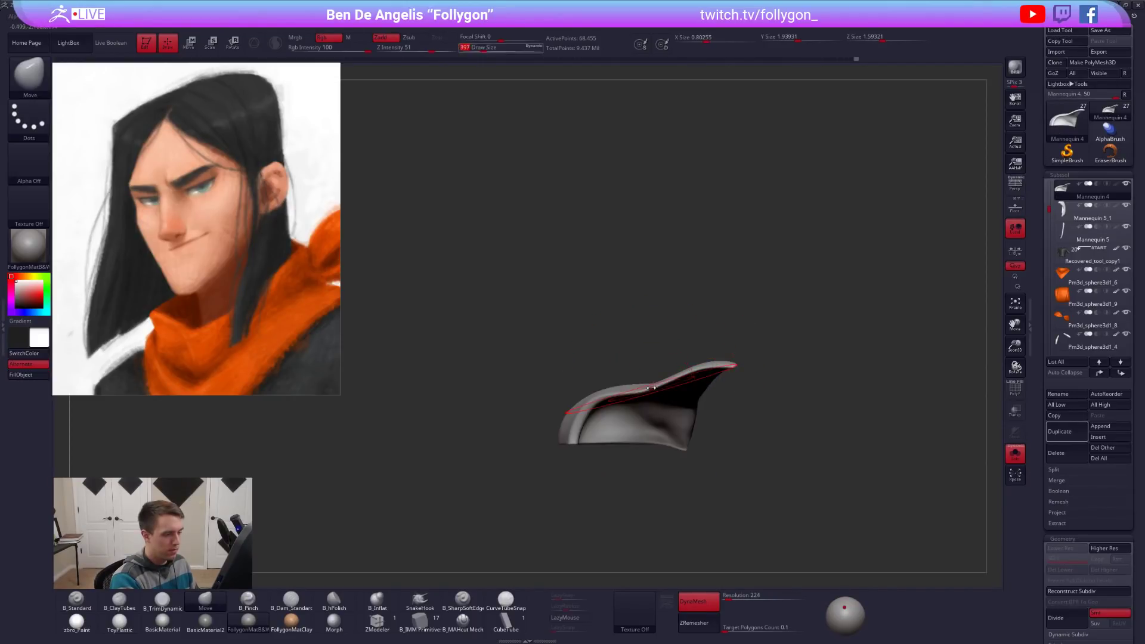
pyautogui.keyDown('ctrl'); pyautogui.moveTo(662, 368); pyautogui.dragTo(645, 393, button='right'); pyautogui.keyUp('ctrl')
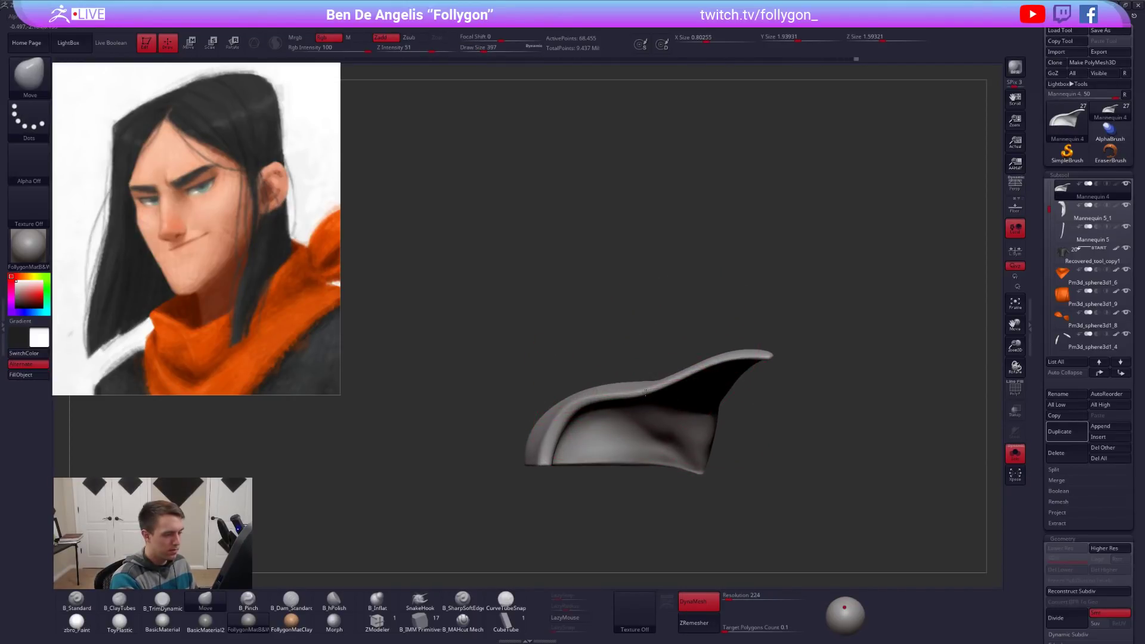
# Refine the profile and front edge of the isolated hair piece with a smaller Move brush.
pyautogui.press('space')
pyautogui.press('s')
pyautogui.moveTo(667, 342); pyautogui.dragTo(656, 343)
pyautogui.moveTo(656, 356)
pyautogui.mouseDown(button='right')
pyautogui.moveTo(636, 474)
pyautogui.moveTo(709, 462)
pyautogui.moveTo(742, 471)
pyautogui.moveTo(735, 494)
pyautogui.moveTo(748, 485)
pyautogui.mouseUp(button='right')
pyautogui.keyDown('alt'); pyautogui.moveTo(685, 401); pyautogui.dragTo(692, 410, button='right'); pyautogui.keyUp('alt')
pyautogui.press('space')
pyautogui.moveTo(740, 346); pyautogui.dragTo(728, 344)
pyautogui.moveTo(710, 351); pyautogui.dragTo(569, 274, button='right')
# Sharpen the ridge running along the top front corner of the hair piece with B_Pinch at draw size 68.
pyautogui.press('5')
pyautogui.press('space')
pyautogui.moveTo(570, 261); pyautogui.dragTo(562, 256)
pyautogui.hotkey('shift', 's')
pyautogui.keyDown('alt'); pyautogui.moveTo(590, 287); pyautogui.dragTo(625, 323, button='right'); pyautogui.keyUp('alt')
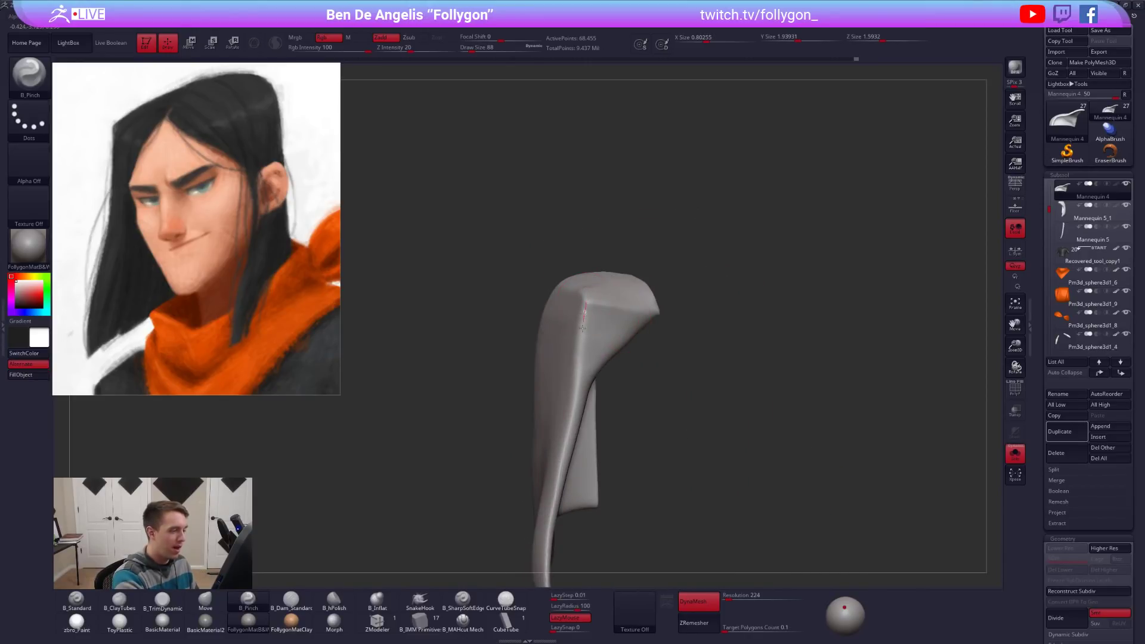
pyautogui.moveTo(553, 436)
pyautogui.mouseDown(button='right')
pyautogui.moveTo(727, 365)
pyautogui.moveTo(596, 399)
pyautogui.moveTo(656, 406)
pyautogui.moveTo(718, 322)
pyautogui.mouseUp(button='right')
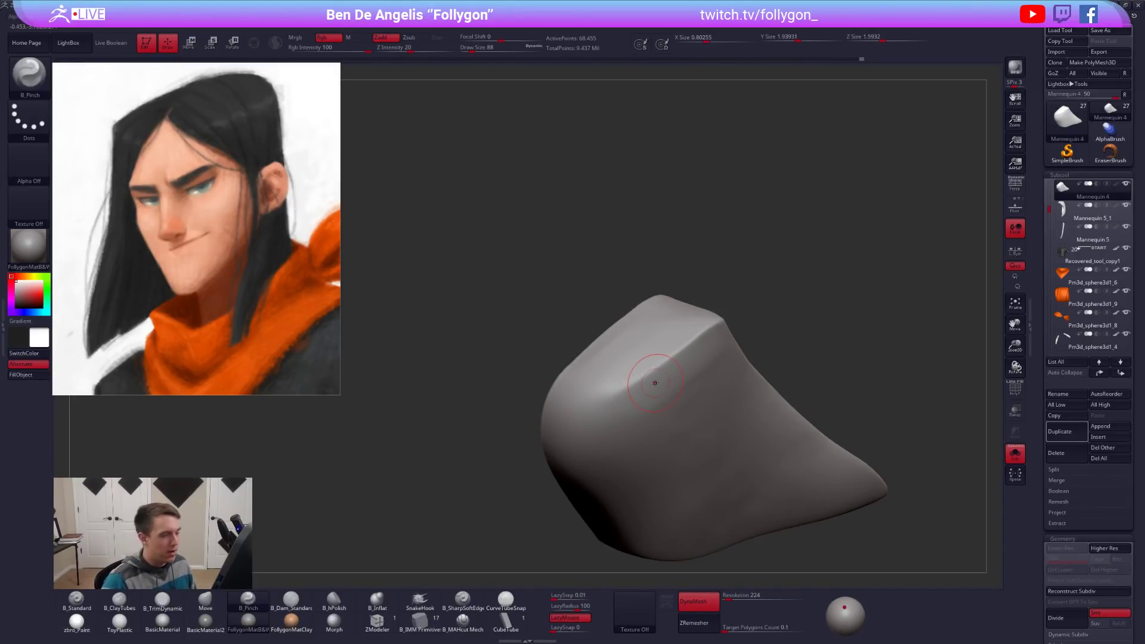
pyautogui.moveTo(655, 383); pyautogui.dragTo(702, 379, button='right')
# Smooth the back end of the ridge on the hair piece so it fades into the crown, using draw size 160.
pyautogui.press('shift')
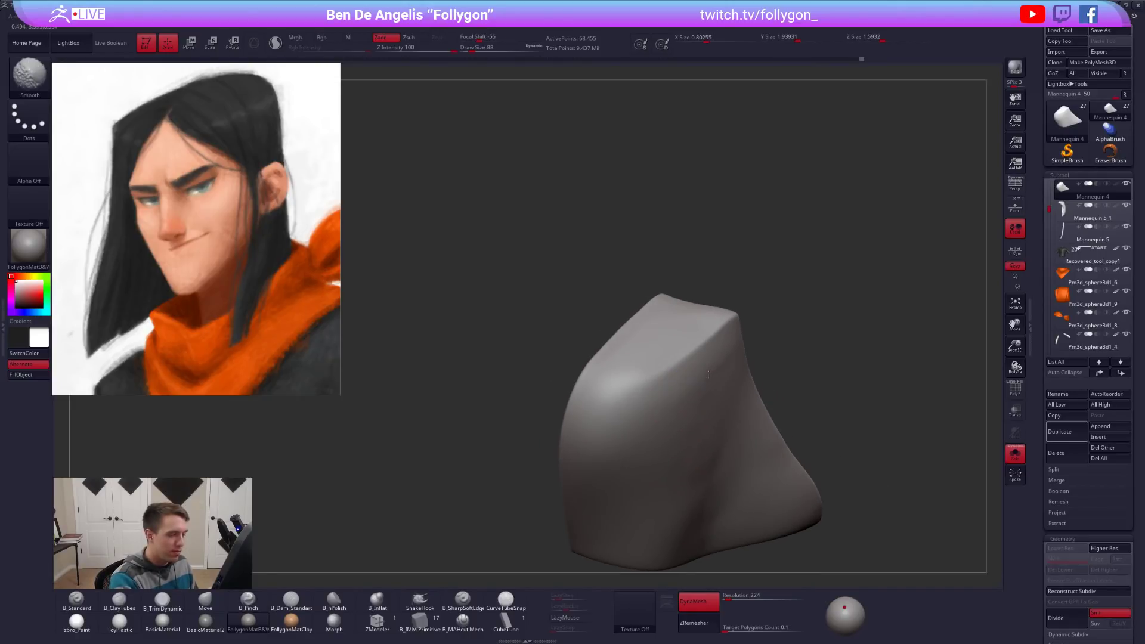
pyautogui.press(']')
pyautogui.keyDown('shift'); pyautogui.moveTo(685, 386); pyautogui.dragTo(666, 386); pyautogui.keyUp('shift')
pyautogui.moveTo(671, 395); pyautogui.dragTo(676, 379, button='right')
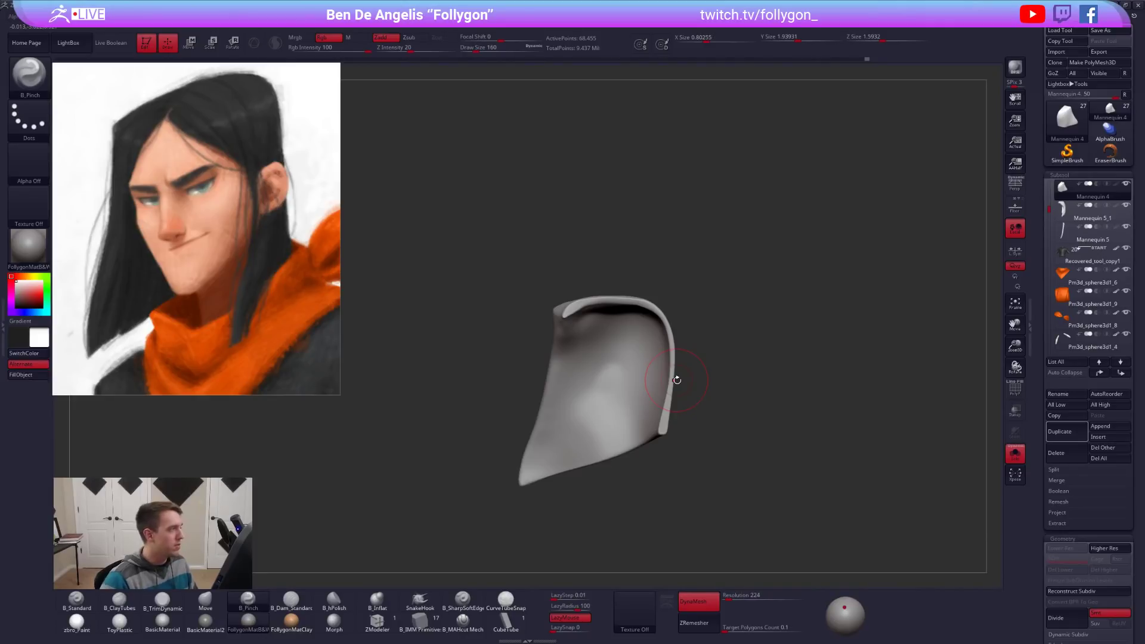
# Switch to Chrome and read which brushes are included in the Follygon's Brushes product listing.
pyautogui.hotkey('alt', 'Tab')
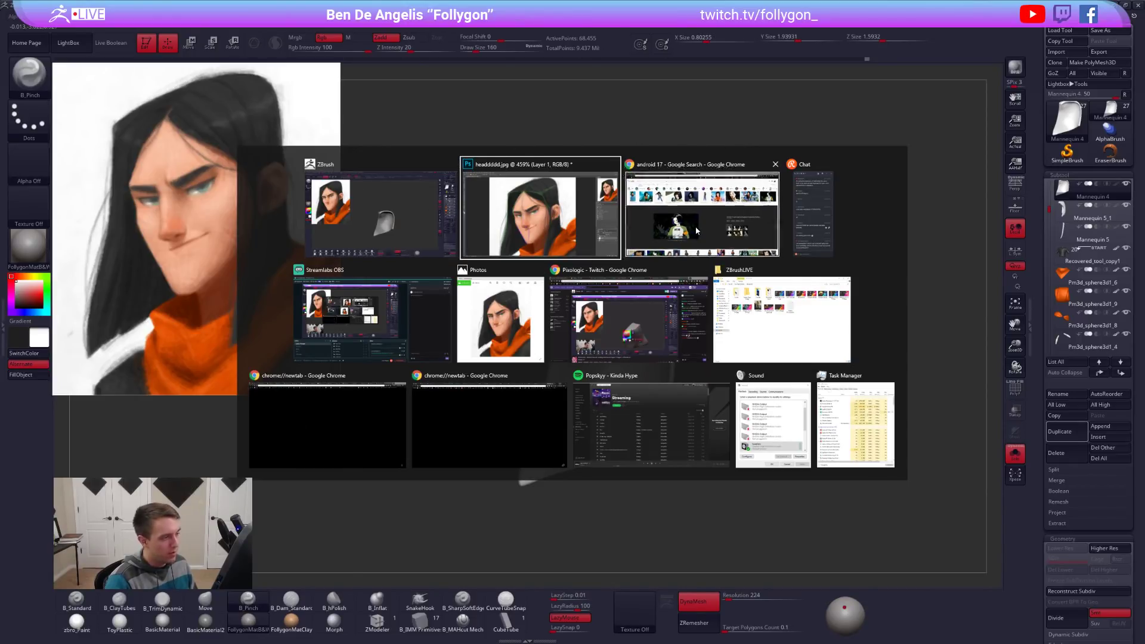
pyautogui.hotkey('alt', 'Tab')
pyautogui.click(334, 7)
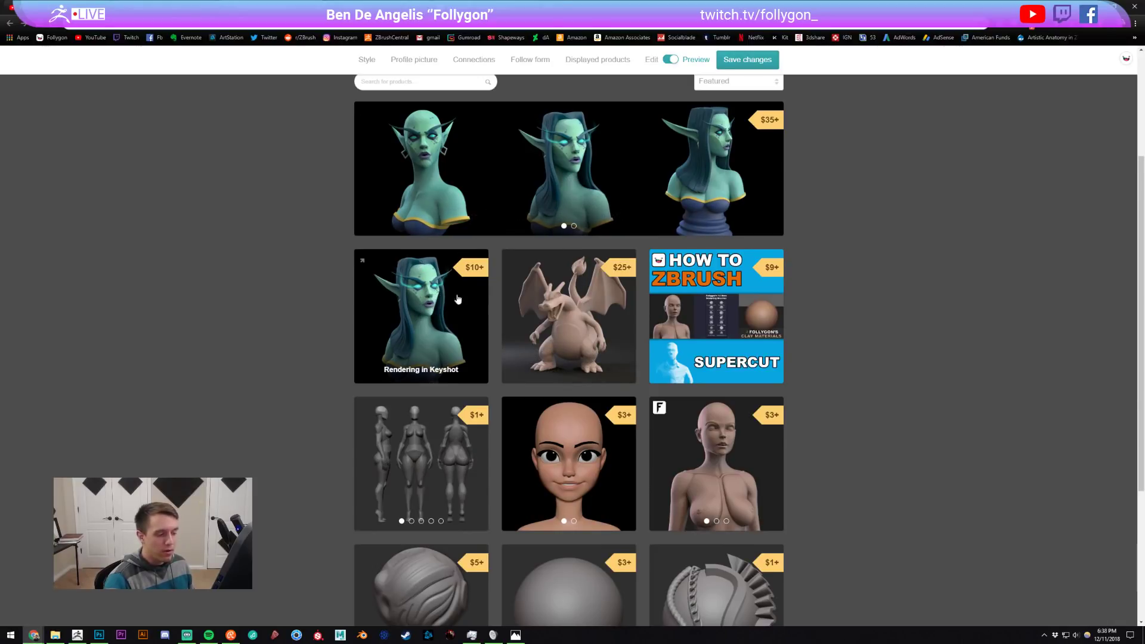
pyautogui.scroll(-3, 383, 319)
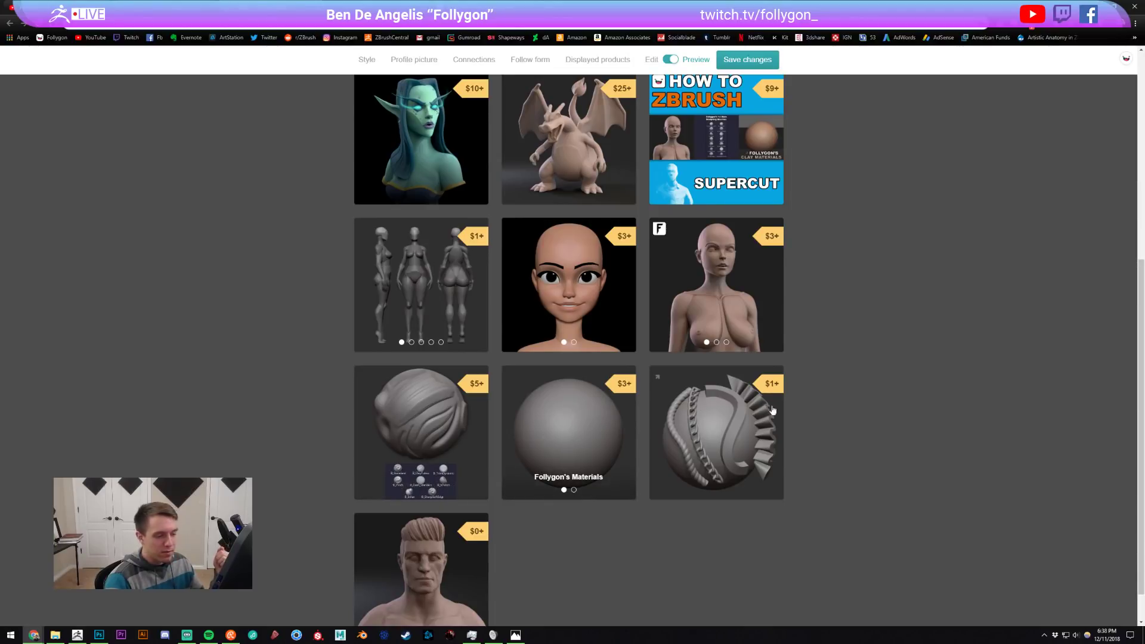
pyautogui.click(426, 400)
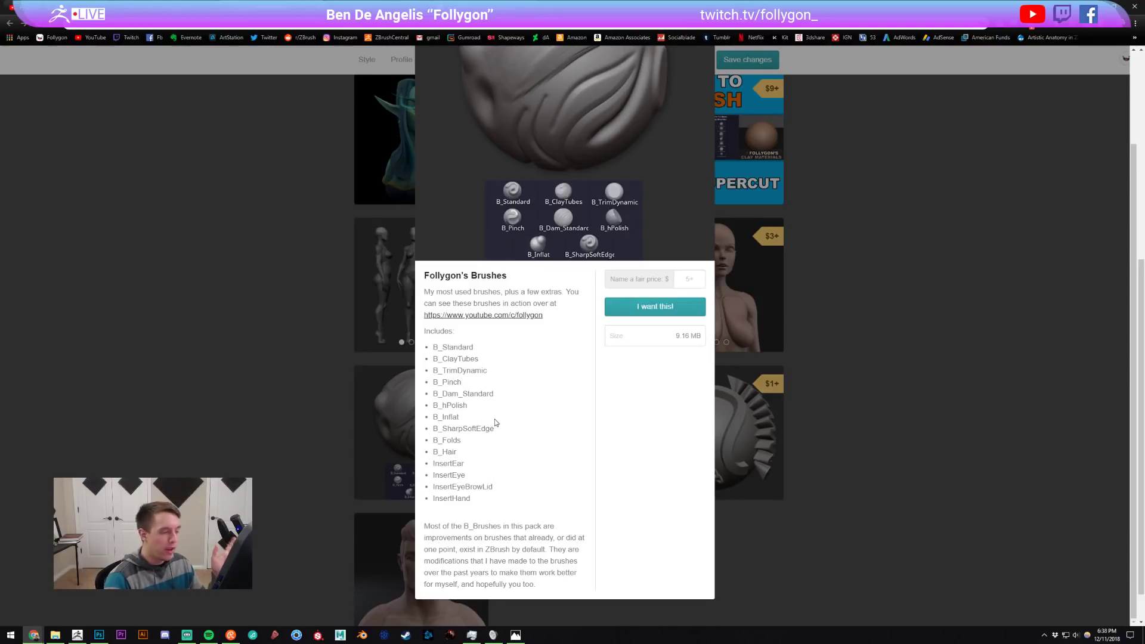
pyautogui.moveTo(497, 505); pyautogui.dragTo(423, 426)
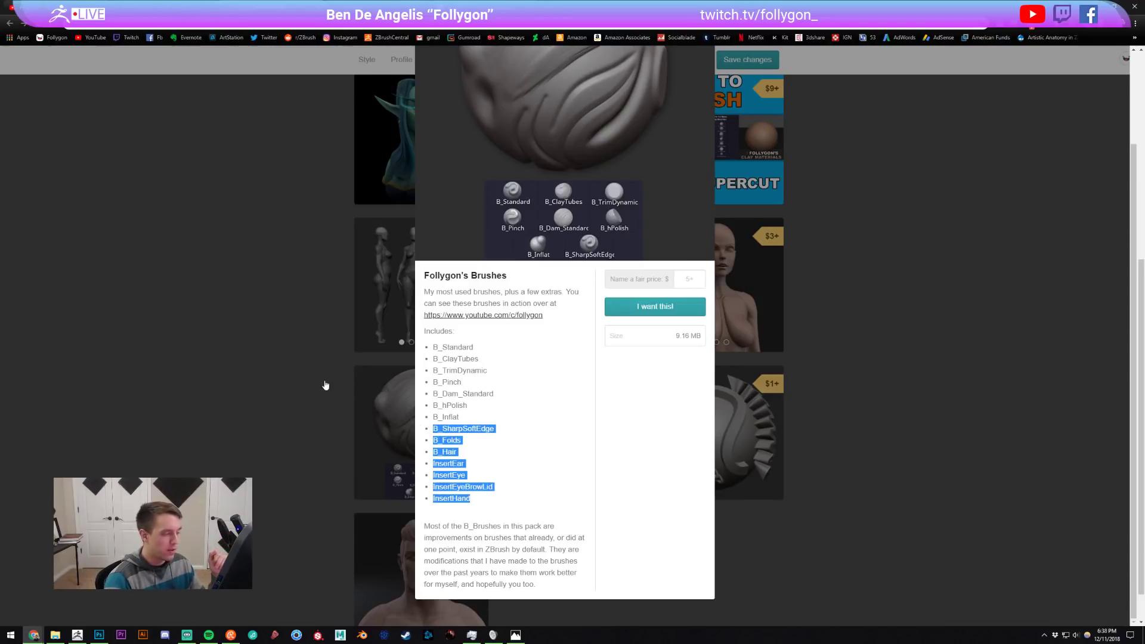
pyautogui.click(276, 329)
# Look over the remaining store products and return to ZBrush.
pyautogui.scroll(3, 846, 322)
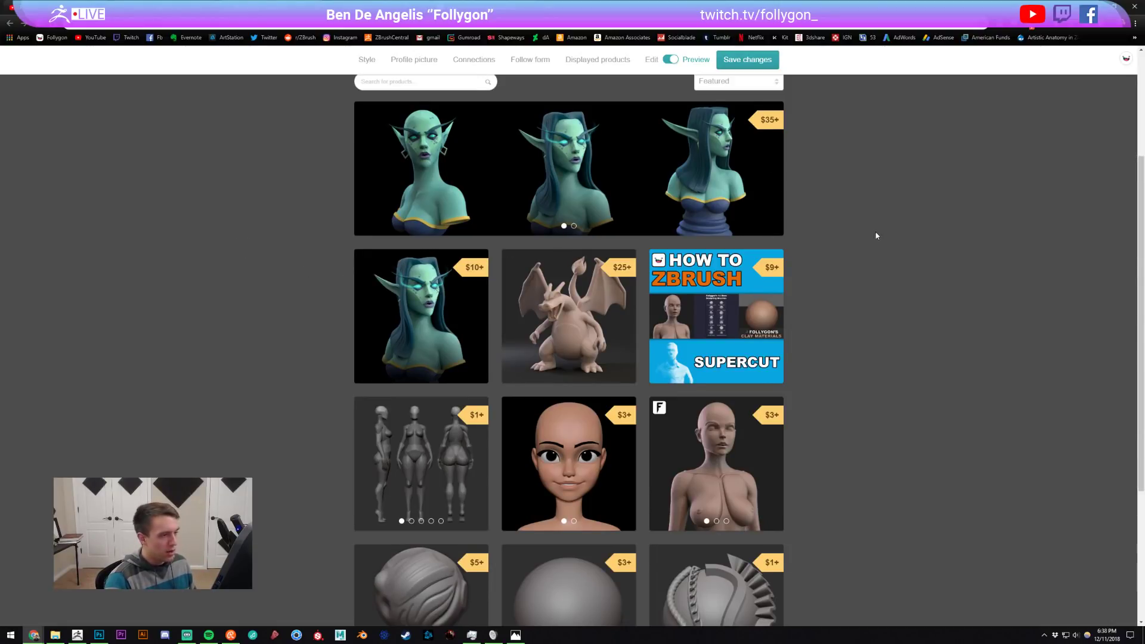
pyautogui.scroll(-1, 886, 243)
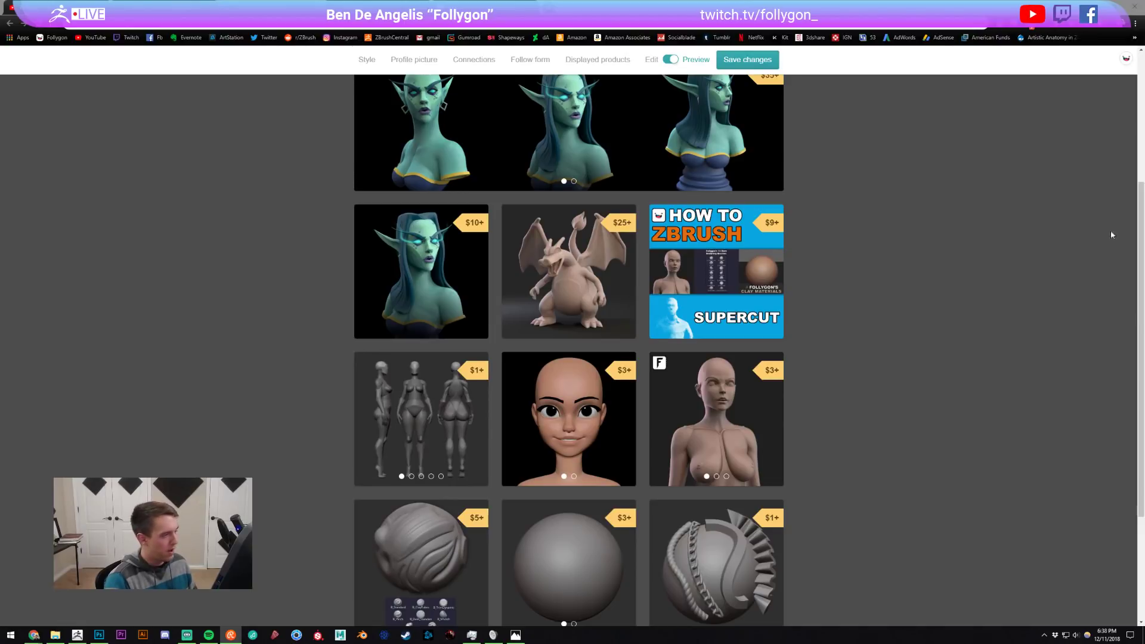
pyautogui.scroll(1, 1024, 237)
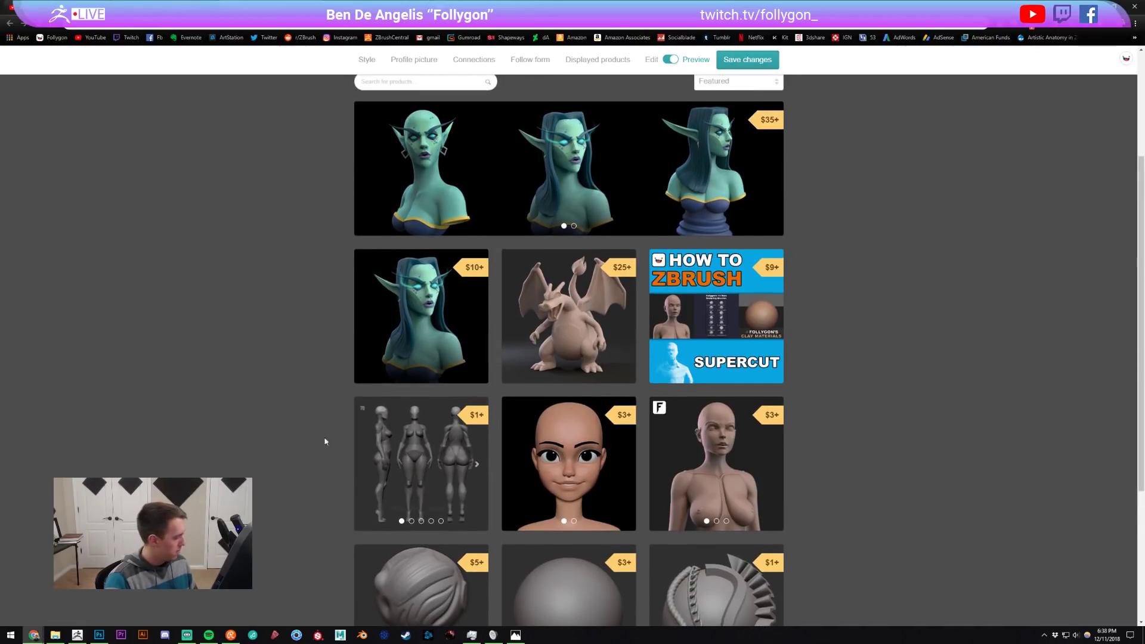
pyautogui.click(76, 634)
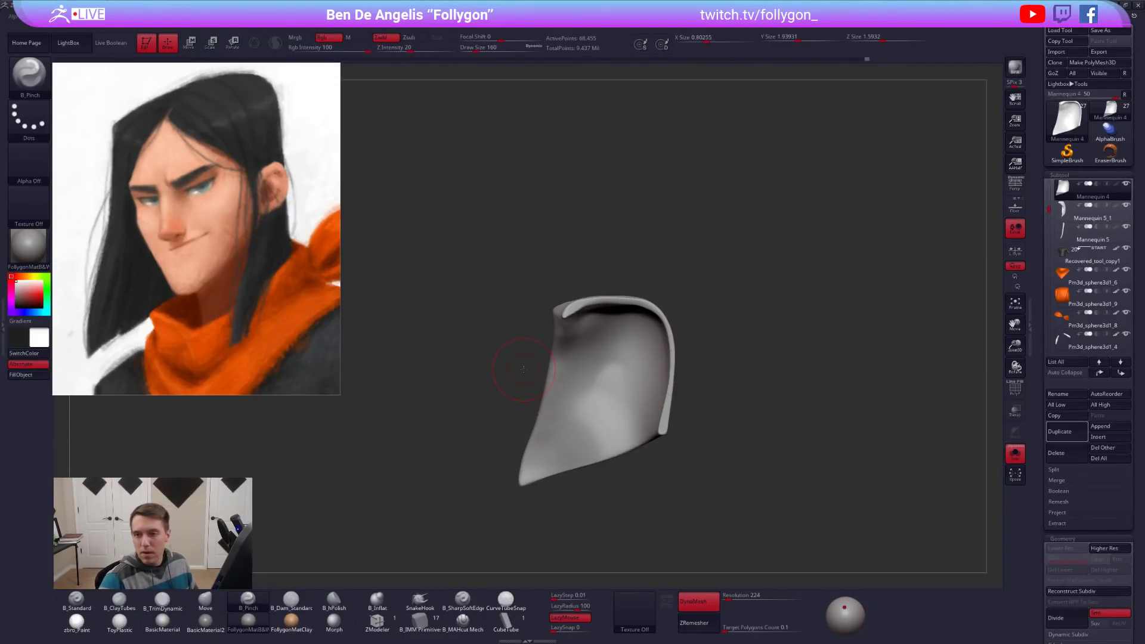
# Show the full bust and adjust the right hair piece's upper front edge with the Move brush at draw size 121.
pyautogui.keyDown('ctrl'); pyautogui.moveTo(626, 327); pyautogui.dragTo(634, 388, button='right'); pyautogui.keyUp('ctrl')
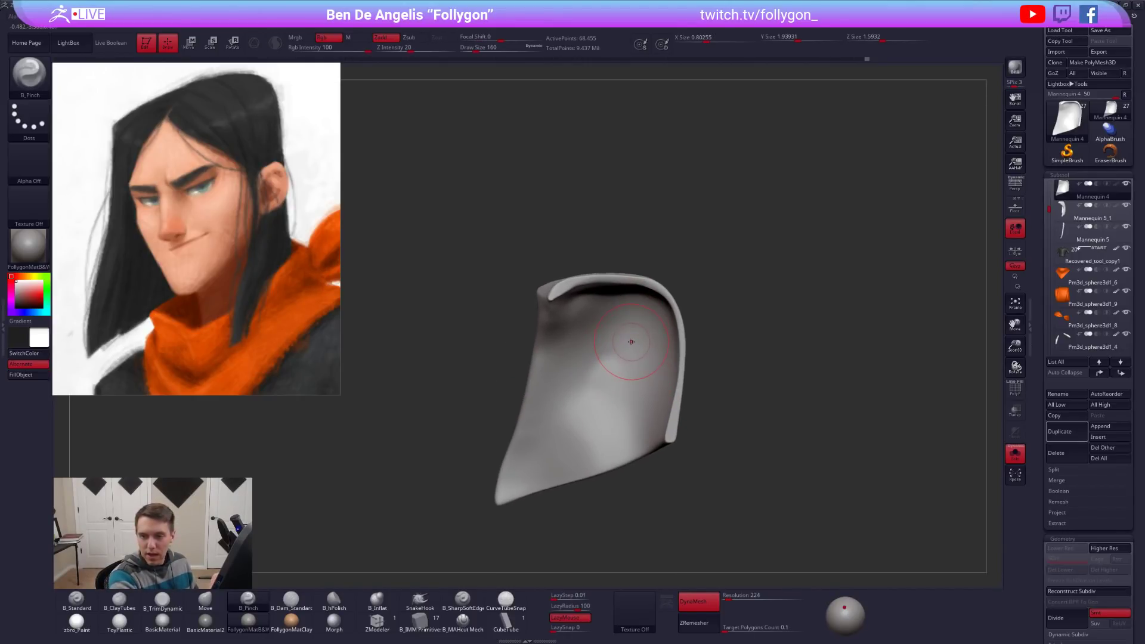
pyautogui.moveTo(599, 322); pyautogui.dragTo(594, 322, button='right')
pyautogui.hotkey('shift', 's')
pyautogui.press('s')
pyautogui.moveTo(591, 322); pyautogui.dragTo(601, 320)
pyautogui.moveTo(601, 320)
pyautogui.keyDown('shift'); pyautogui.mouseDown(button='right')
pyautogui.moveTo(577, 305)
pyautogui.moveTo(552, 322)
pyautogui.mouseUp(button='right'); pyautogui.keyUp('shift')
pyautogui.press('b')
pyautogui.press('m')
pyautogui.press('v')
pyautogui.press('space')
pyautogui.moveTo(563, 294); pyautogui.dragTo(553, 294)
pyautogui.moveTo(567, 313); pyautogui.dragTo(525, 322, button='right')
pyautogui.press('space')
pyautogui.moveTo(525, 322); pyautogui.dragTo(520, 322)
pyautogui.hotkey('ctrl', 'shift', 'f')
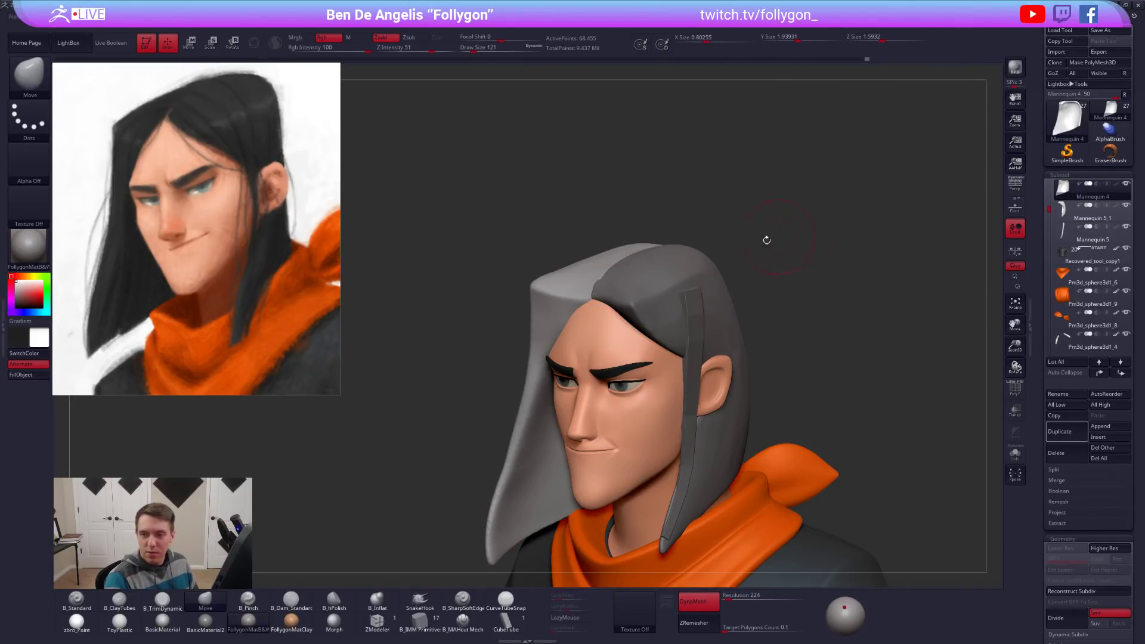
# Toggle the AccuCurve option for the Move brush.
pyautogui.moveTo(552, 281)
pyautogui.mouseDown(button='right')
pyautogui.moveTo(599, 285)
pyautogui.moveTo(563, 276)
pyautogui.mouseUp(button='right')
pyautogui.hotkey('ctrl', 'shift', 'f')
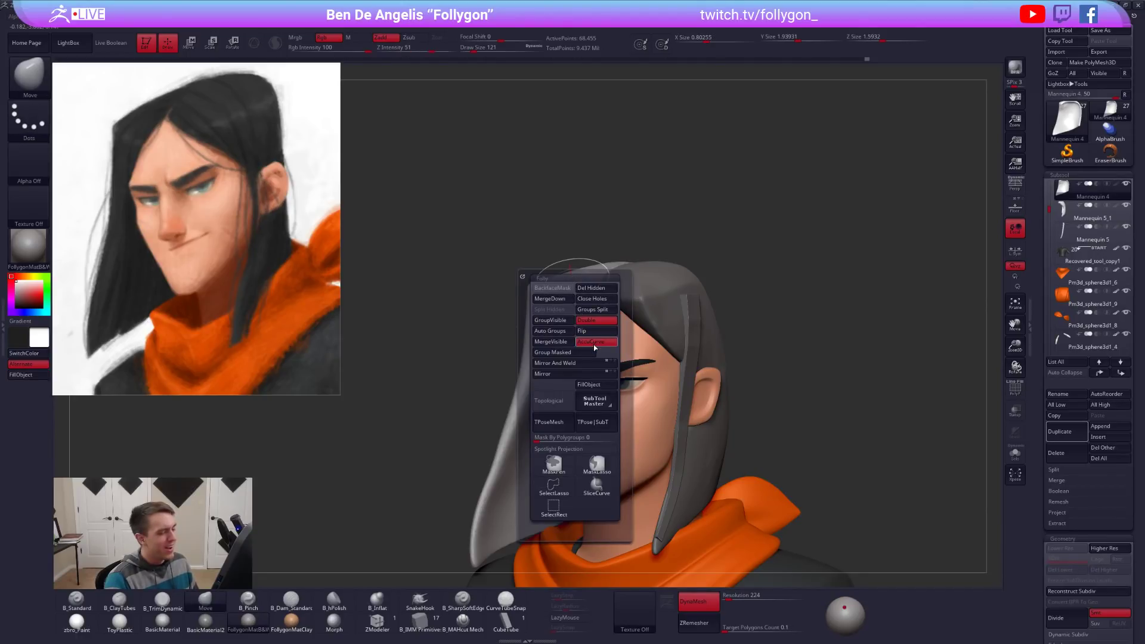
pyautogui.click(594, 346)
# Reshape the top front and center parting of the right hair piece with the Move brush at draw size 192.
pyautogui.moveTo(606, 241); pyautogui.dragTo(602, 299, button='right')
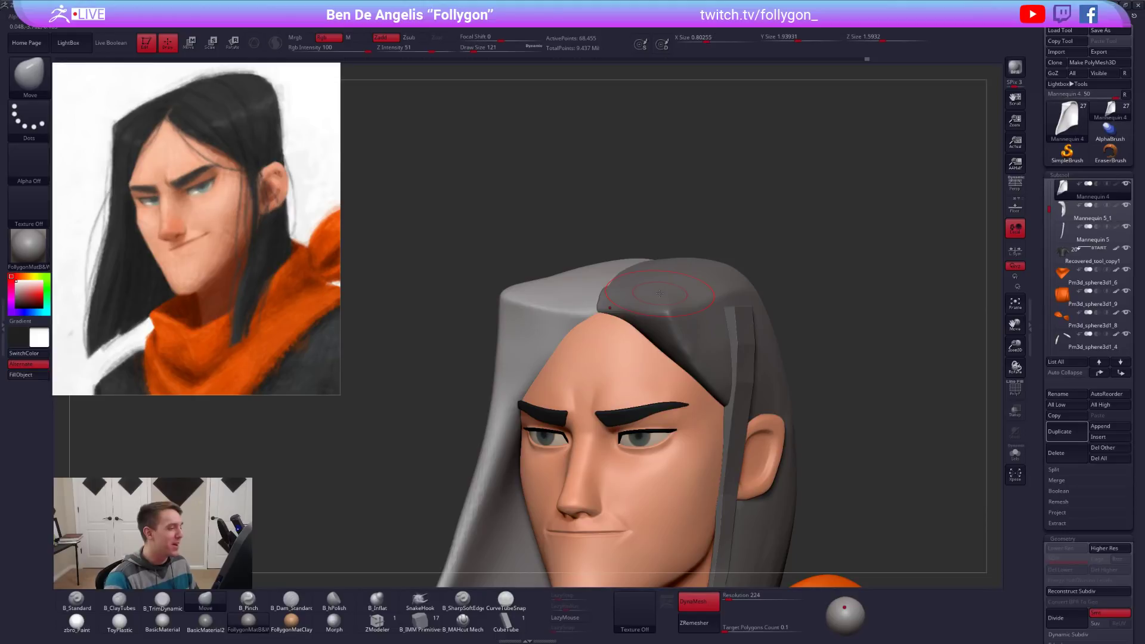
pyautogui.press('space')
pyautogui.moveTo(564, 325); pyautogui.dragTo(569, 325)
pyautogui.keyDown('alt'); pyautogui.moveTo(547, 333); pyautogui.dragTo(583, 330, button='right'); pyautogui.keyUp('alt')
pyautogui.press('space')
pyautogui.moveTo(590, 326); pyautogui.dragTo(659, 304)
pyautogui.press('space')
pyautogui.moveTo(650, 310)
pyautogui.mouseDown(button='right')
pyautogui.moveTo(645, 369)
pyautogui.moveTo(780, 362)
pyautogui.mouseUp(button='right')
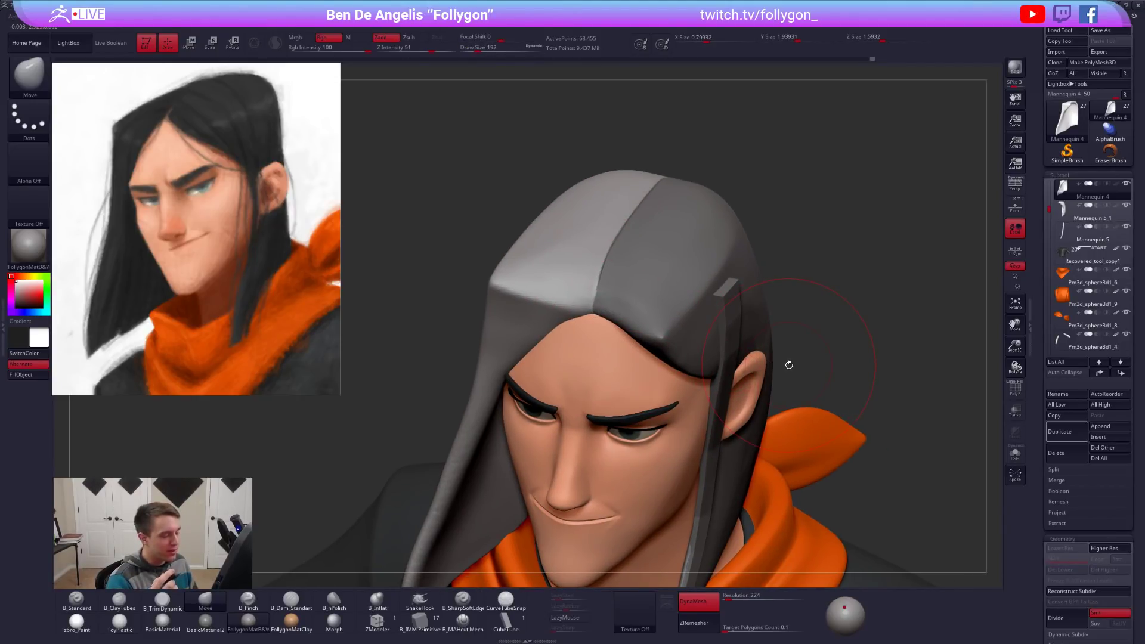
# Refine the right hair piece's side contour and hairline around the forehead with the Move brush at draw size 130.
pyautogui.press('space')
pyautogui.moveTo(676, 325); pyautogui.dragTo(669, 325)
pyautogui.moveTo(663, 374)
pyautogui.mouseDown(button='right')
pyautogui.moveTo(686, 325)
pyautogui.moveTo(709, 338)
pyautogui.moveTo(710, 267)
pyautogui.mouseUp(button='right')
pyautogui.moveTo(763, 384); pyautogui.dragTo(748, 385, button='right')
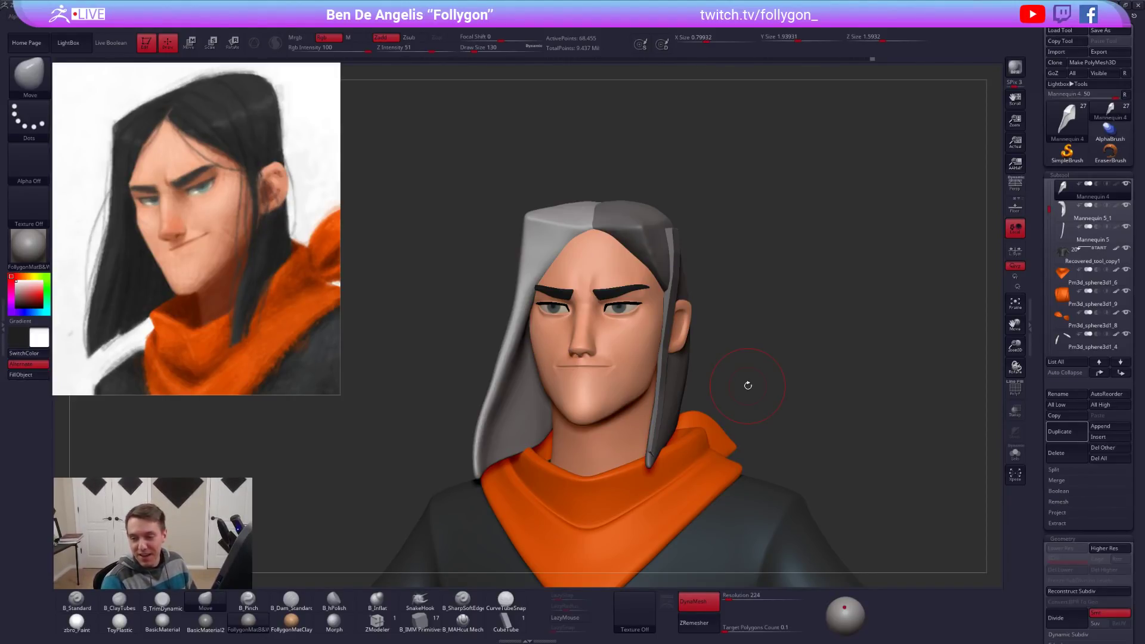
pyautogui.moveTo(550, 233)
pyautogui.keyDown('ctrl'); pyautogui.mouseDown(button='right')
pyautogui.moveTo(546, 298)
pyautogui.moveTo(586, 276)
pyautogui.mouseUp(button='right'); pyautogui.keyUp('ctrl')
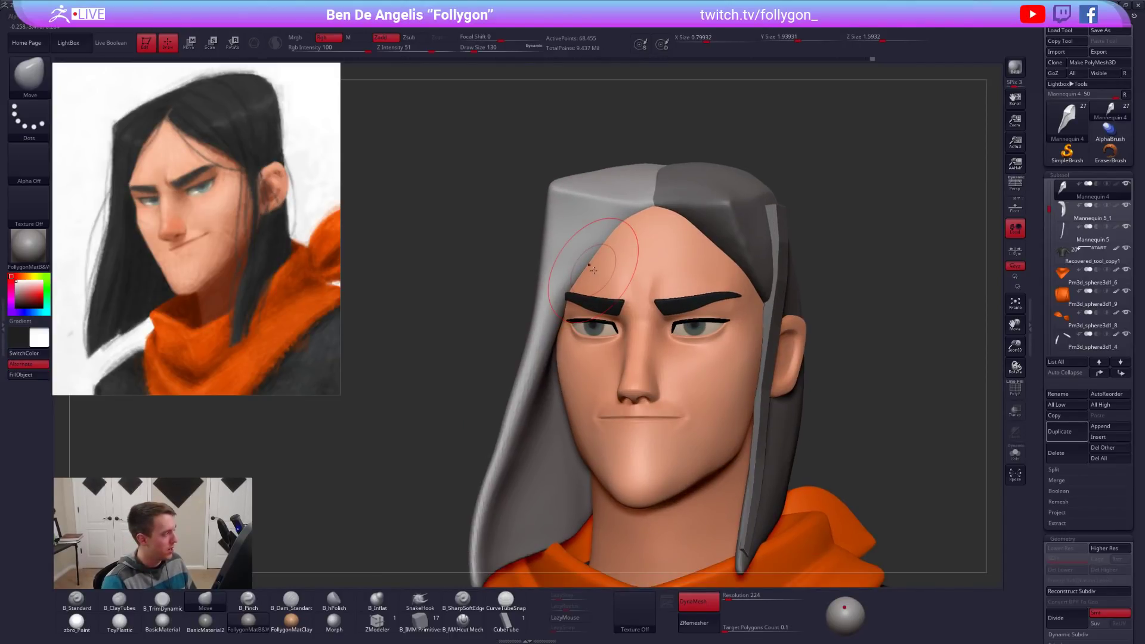
pyautogui.hotkey('shift', 'f')
pyautogui.hotkey('shift', 'f')
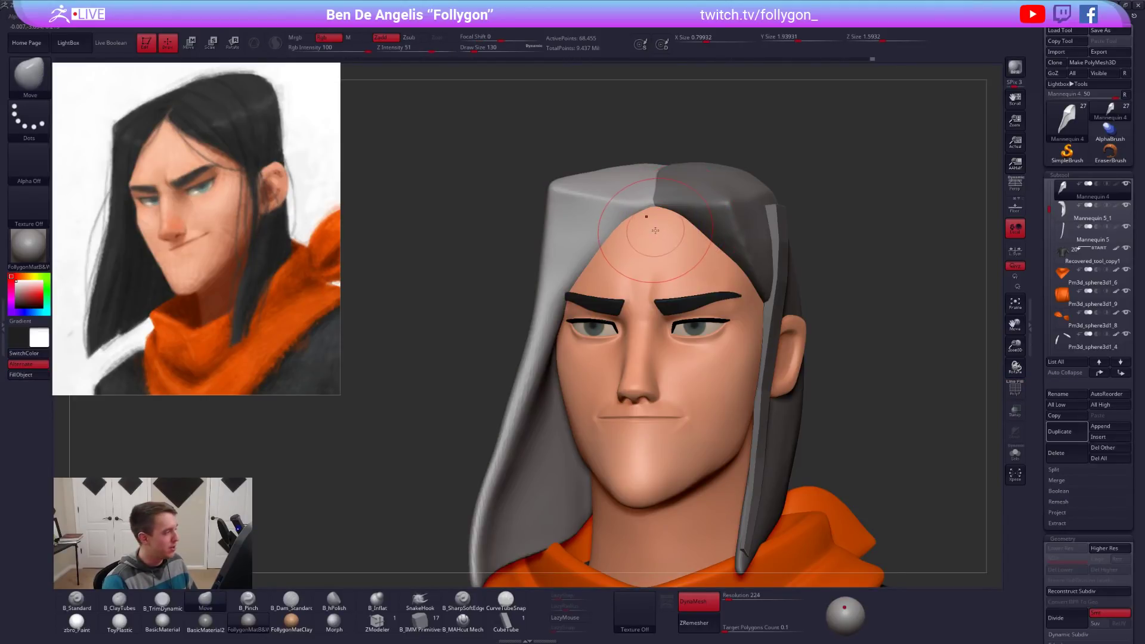
# Select the left hair piece and adjust its top front beside the parting with the Move brush at draw size 160.
pyautogui.moveTo(648, 247); pyautogui.dragTo(623, 248, button='right')
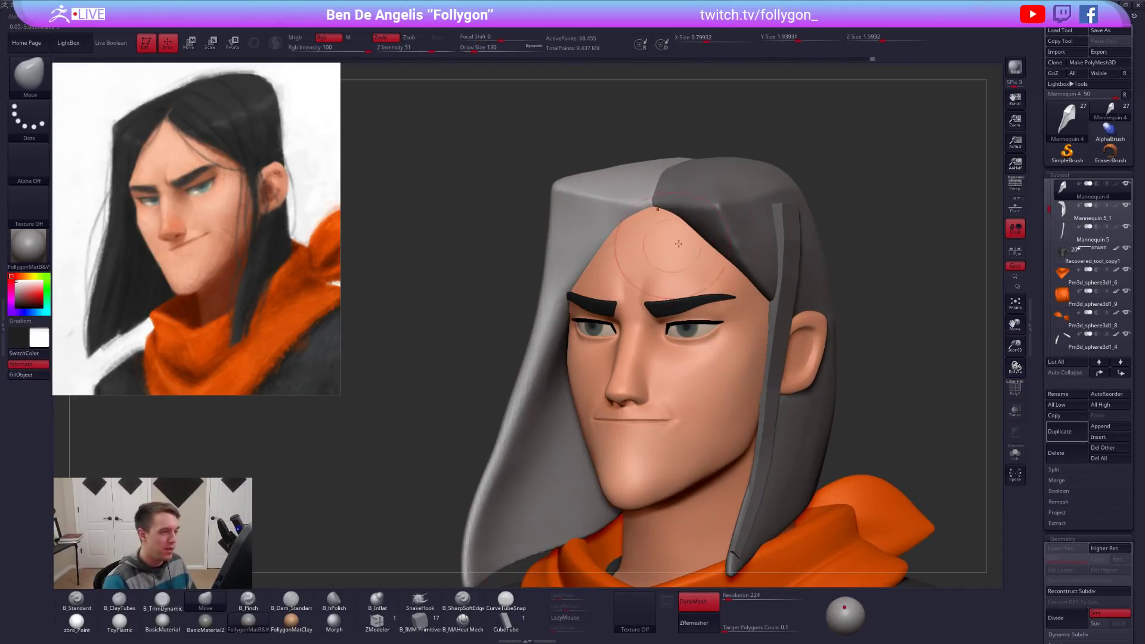
pyautogui.keyDown('alt'); pyautogui.click(781, 251); pyautogui.keyUp('alt')
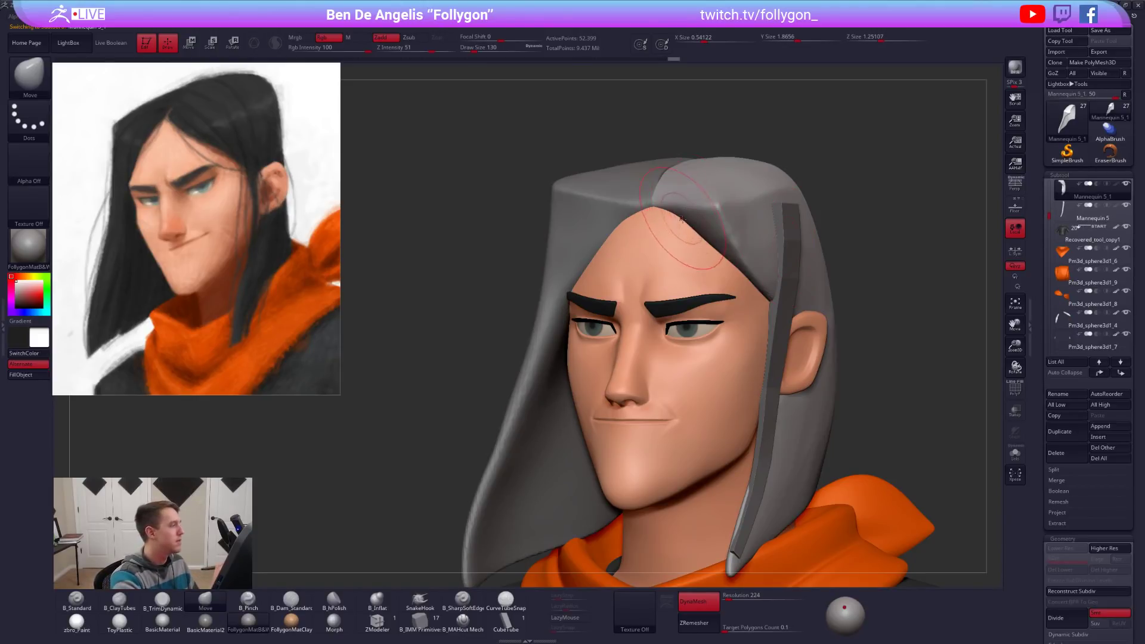
pyautogui.press(']')
pyautogui.press(']')
pyautogui.press(']')
pyautogui.moveTo(673, 239); pyautogui.dragTo(717, 207, button='right')
pyautogui.moveTo(717, 207); pyautogui.dragTo(727, 210)
pyautogui.moveTo(728, 211)
pyautogui.mouseDown(button='right')
pyautogui.moveTo(669, 242)
pyautogui.moveTo(689, 243)
pyautogui.moveTo(671, 285)
pyautogui.mouseUp(button='right')
pyautogui.rightClick(669, 242)
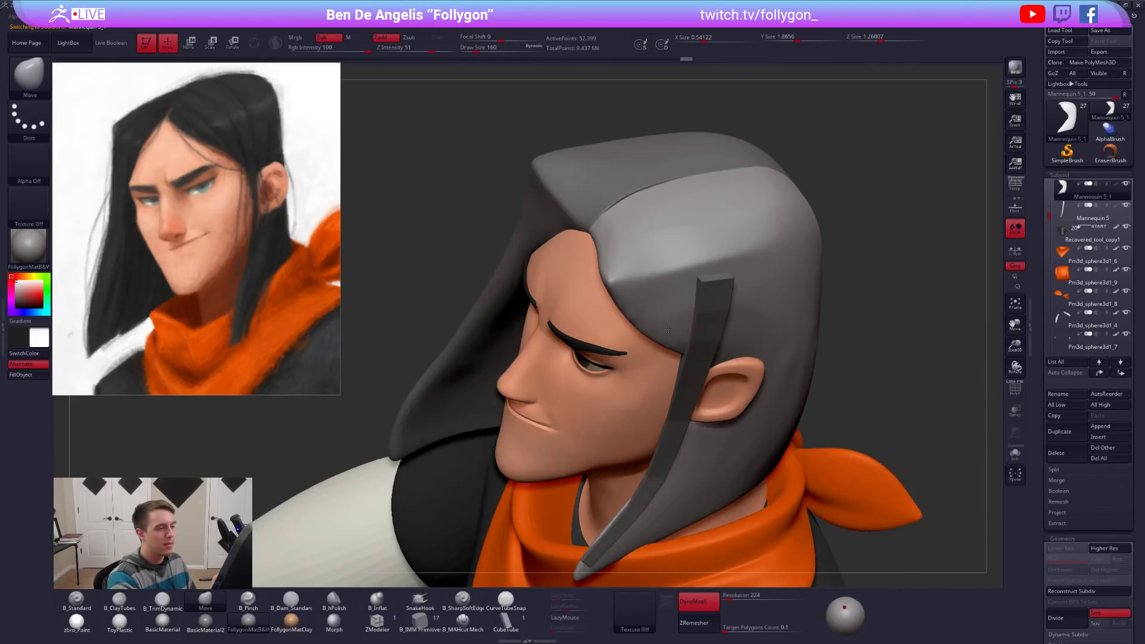
# Reshape the left hair piece's front corner with the Move brush at draw size 104 and smooth the surface above the forehead.
pyautogui.rightClick(671, 286)
pyautogui.moveTo(671, 286); pyautogui.dragTo(659, 279)
pyautogui.press('5')
pyautogui.rightClick(663, 280)
pyautogui.moveTo(666, 239); pyautogui.dragTo(626, 305, button='right')
pyautogui.press('4')
pyautogui.rightClick(601, 229)
pyautogui.moveTo(601, 228); pyautogui.dragTo(602, 228)
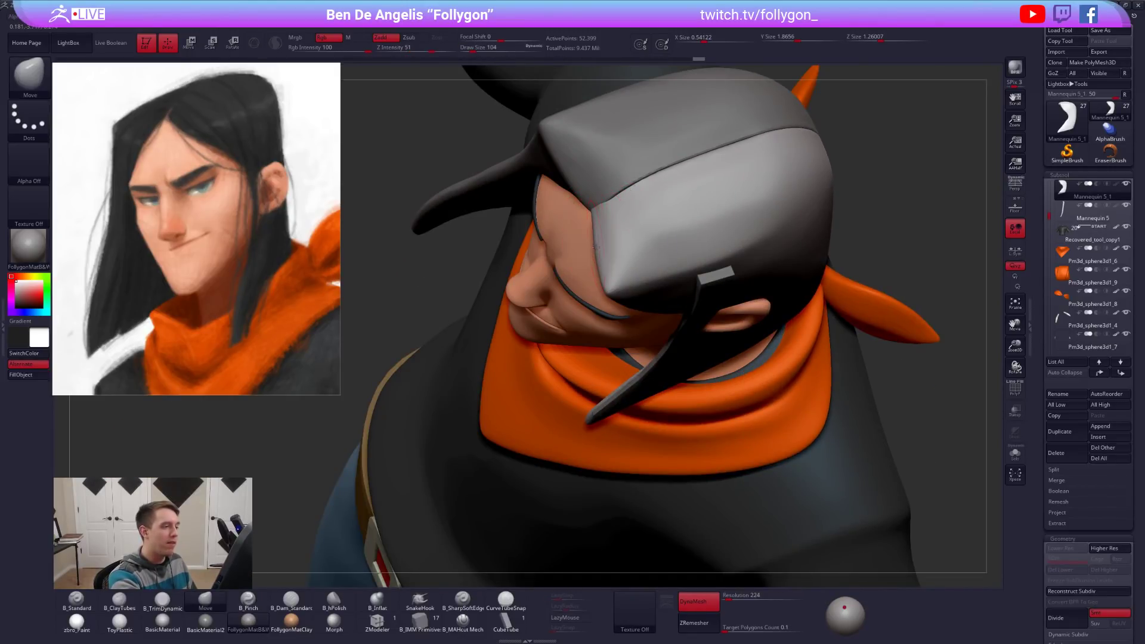
pyautogui.press('shift')
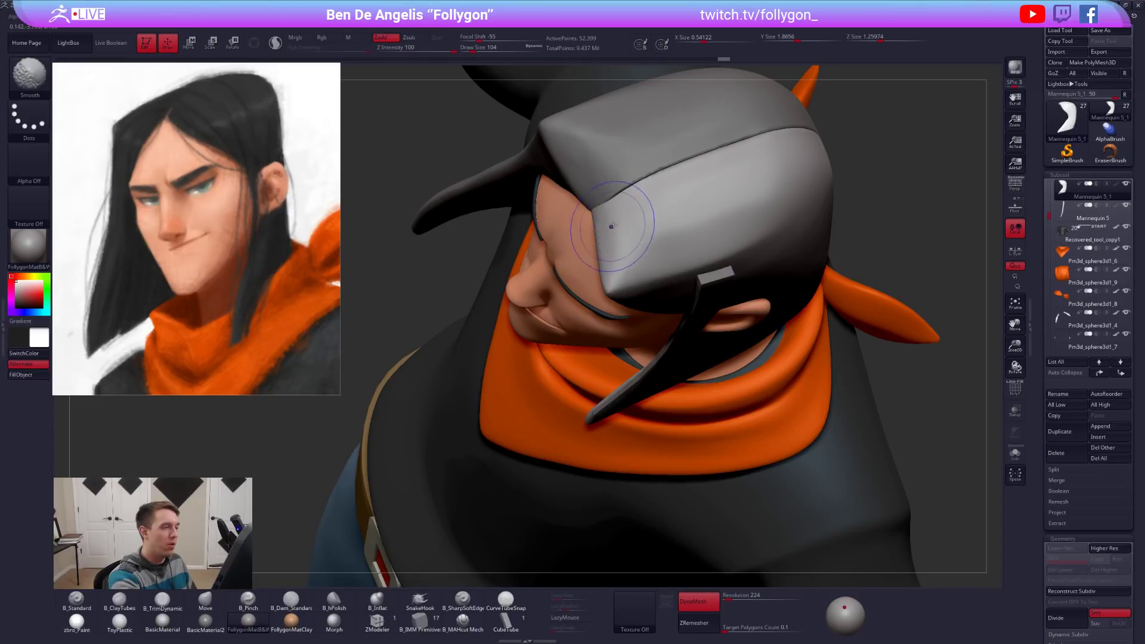
pyautogui.keyDown('shift'); pyautogui.moveTo(626, 238); pyautogui.dragTo(631, 260); pyautogui.keyUp('shift')
pyautogui.moveTo(647, 292); pyautogui.dragTo(664, 245, button='right')
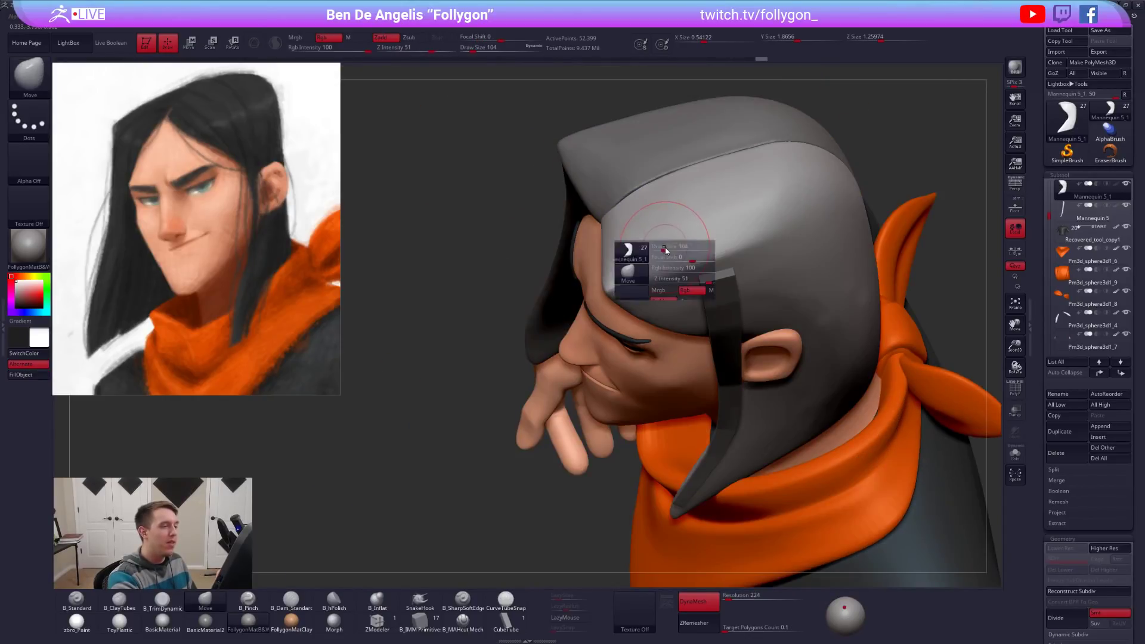
# Refine the left hair piece's front edge and side volume above the temple with the Move brush at draw size 140.
pyautogui.rightClick(659, 285)
pyautogui.moveTo(659, 285); pyautogui.dragTo(660, 285)
pyautogui.keyDown('alt'); pyautogui.moveTo(660, 233); pyautogui.dragTo(644, 292, button='right'); pyautogui.keyUp('alt')
pyautogui.press('space')
pyautogui.moveTo(642, 294); pyautogui.dragTo(645, 295)
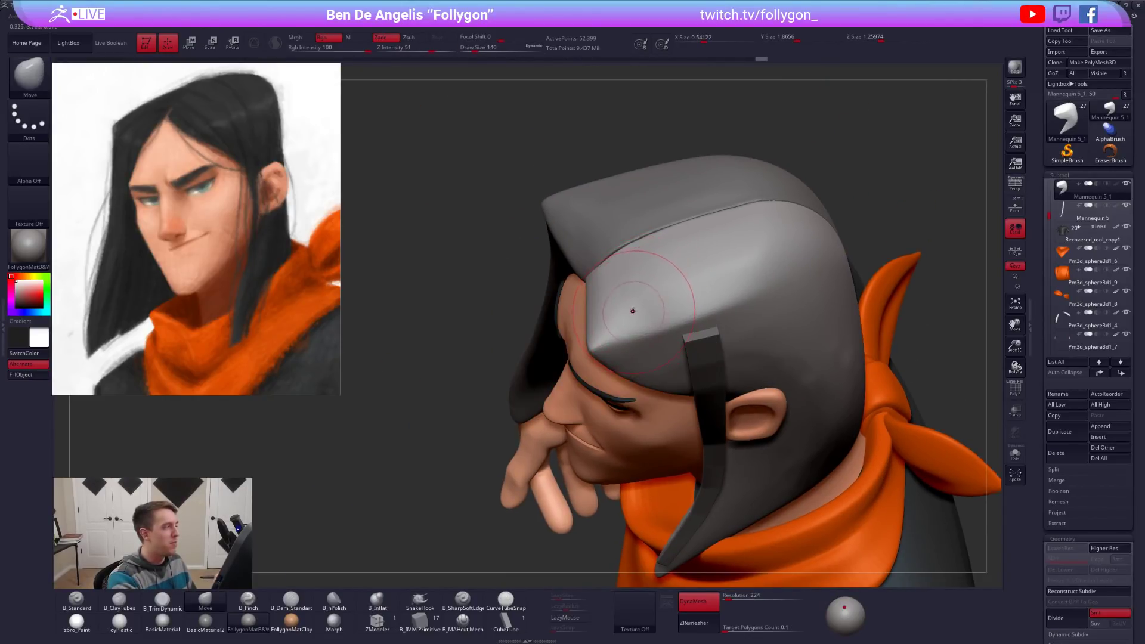
# Isolate the left hair piece and flatten its upper side plane with the TrimDynamic brush at draw size 113.
pyautogui.hotkey('shift', 's')
pyautogui.moveTo(631, 291); pyautogui.dragTo(634, 228, button='right')
pyautogui.press('3')
pyautogui.moveTo(757, 245)
pyautogui.mouseDown()
pyautogui.moveTo(748, 265)
pyautogui.moveTo(686, 265)
pyautogui.mouseUp()
pyautogui.press('space')
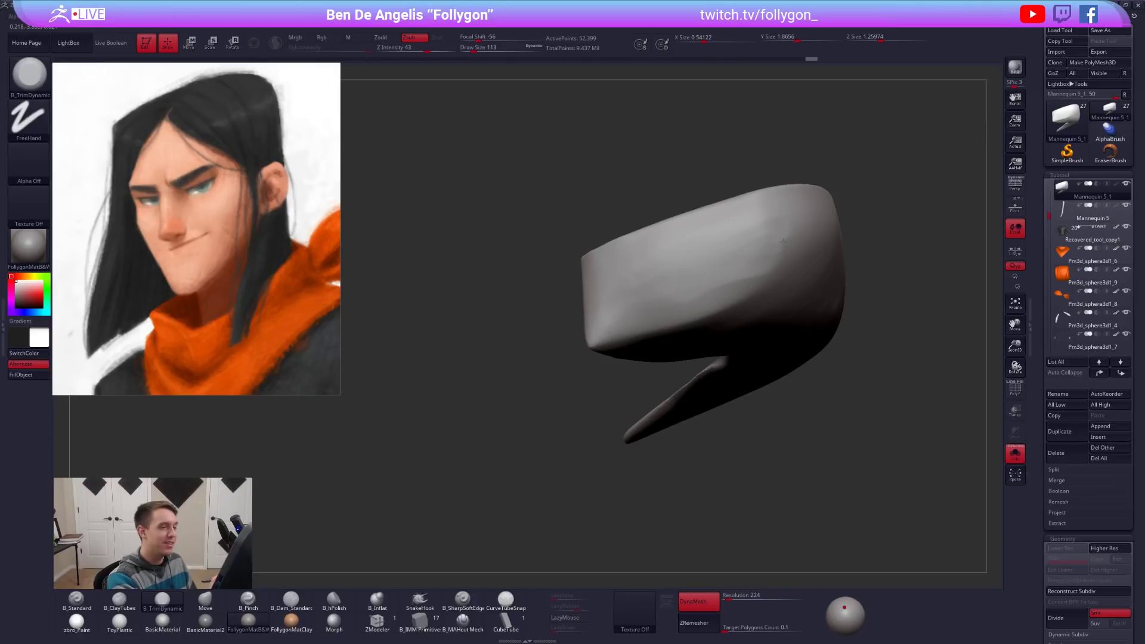
pyautogui.moveTo(730, 273); pyautogui.dragTo(680, 295)
pyautogui.moveTo(680, 295)
pyautogui.mouseDown(button='right')
pyautogui.moveTo(708, 294)
pyautogui.moveTo(680, 327)
pyautogui.moveTo(665, 320)
pyautogui.mouseUp(button='right')
pyautogui.hotkey('alt', 's')
# Adjust the left hair piece's side silhouette and upper outer corner with the Move brush at draw size 140.
pyautogui.press('5')
pyautogui.moveTo(709, 316); pyautogui.dragTo(832, 261)
pyautogui.moveTo(832, 260)
pyautogui.mouseDown(button='right')
pyautogui.moveTo(767, 319)
pyautogui.moveTo(734, 303)
pyautogui.moveTo(741, 316)
pyautogui.mouseUp(button='right')
pyautogui.press('4')
pyautogui.press('space')
pyautogui.moveTo(741, 316); pyautogui.dragTo(746, 315)
pyautogui.moveTo(745, 312)
pyautogui.mouseDown(button='right')
pyautogui.moveTo(783, 333)
pyautogui.moveTo(715, 298)
pyautogui.mouseUp(button='right')
pyautogui.press('space')
pyautogui.moveTo(711, 294); pyautogui.dragTo(715, 293)
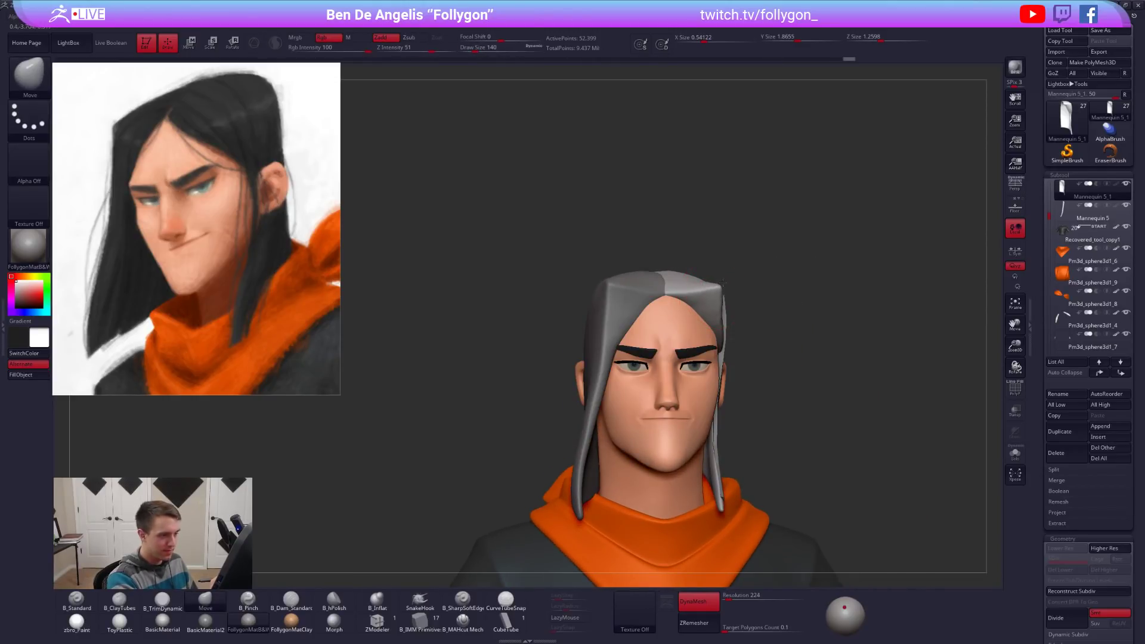
pyautogui.moveTo(723, 284)
pyautogui.mouseDown(button='right')
pyautogui.moveTo(732, 319)
pyautogui.moveTo(706, 302)
pyautogui.moveTo(713, 291)
pyautogui.mouseUp(button='right')
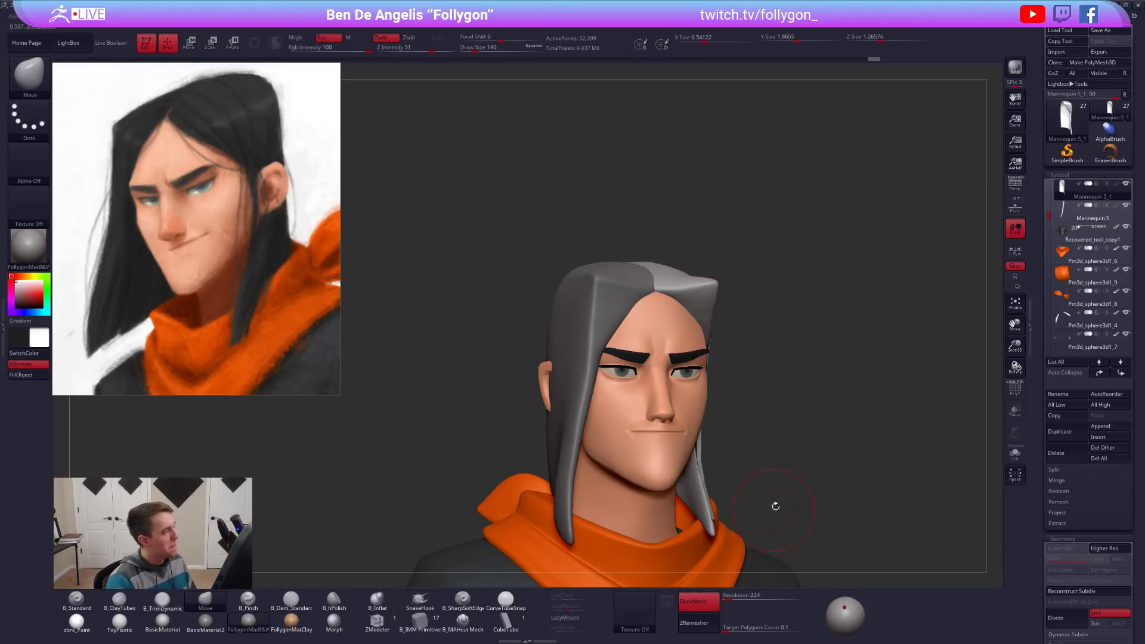
# Isolate the left hair piece, remesh it with DynaMesh, and flatten its front plane with the TrimDynamic brush at draw size 140.
pyautogui.moveTo(799, 498)
pyautogui.mouseDown(button='right')
pyautogui.moveTo(660, 339)
pyautogui.moveTo(644, 366)
pyautogui.moveTo(621, 307)
pyautogui.mouseUp(button='right')
pyautogui.hotkey('alt', 's')
pyautogui.press('3')
pyautogui.moveTo(620, 310); pyautogui.dragTo(650, 355)
pyautogui.moveTo(650, 357); pyautogui.dragTo(685, 336, button='right')
pyautogui.moveTo(617, 316)
pyautogui.mouseDown()
pyautogui.moveTo(644, 358)
pyautogui.moveTo(643, 322)
pyautogui.mouseUp()
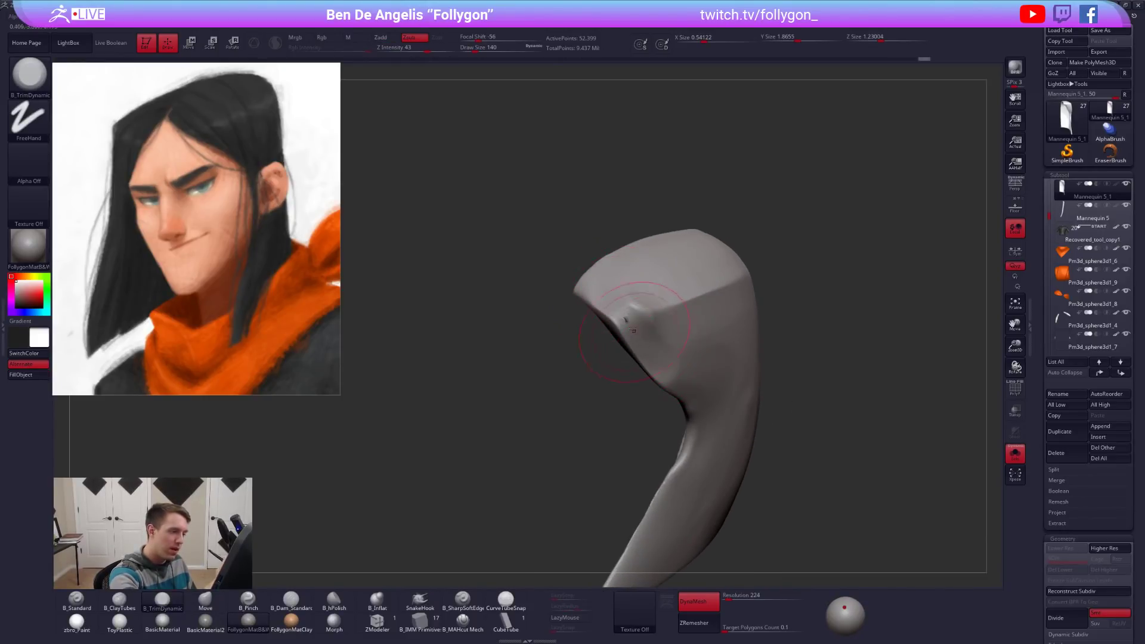
pyautogui.keyDown('ctrl'); pyautogui.moveTo(781, 328); pyautogui.dragTo(805, 352); pyautogui.keyUp('ctrl')
pyautogui.moveTo(626, 310); pyautogui.dragTo(676, 350)
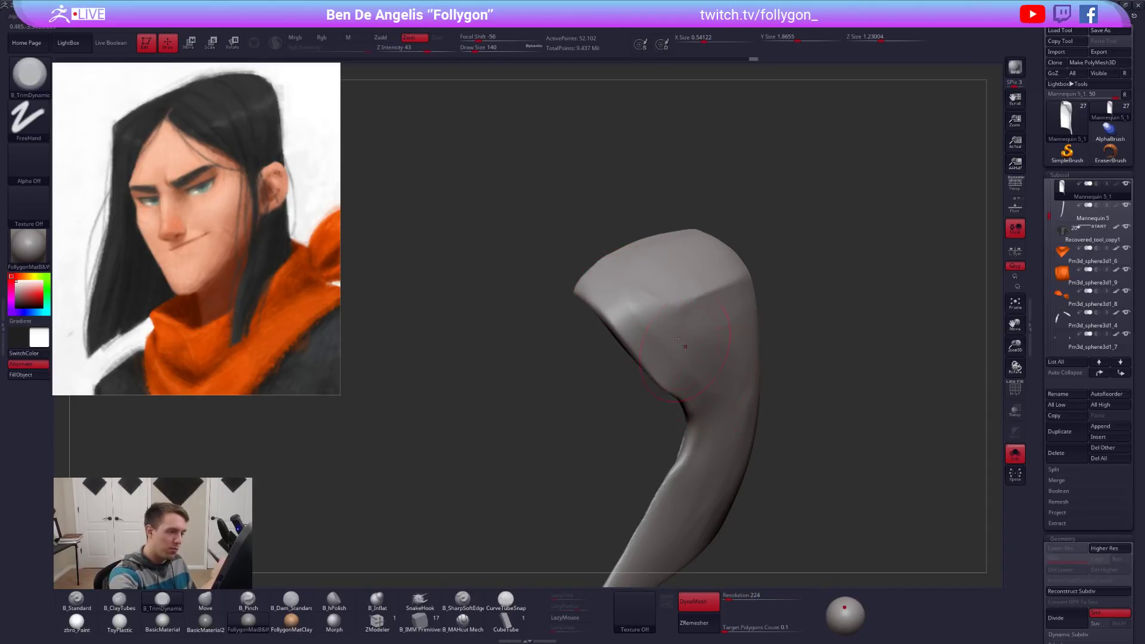
# Reshape the left hair piece's hairline with the Move brush at draw size 170 and remesh it with DynaMesh.
pyautogui.hotkey('alt', 's')
pyautogui.moveTo(669, 314)
pyautogui.mouseDown(button='right')
pyautogui.moveTo(739, 328)
pyautogui.moveTo(624, 322)
pyautogui.mouseUp(button='right')
pyautogui.press('space')
pyautogui.moveTo(620, 323); pyautogui.dragTo(622, 324)
pyautogui.moveTo(621, 324)
pyautogui.mouseDown(button='right')
pyautogui.moveTo(604, 325)
pyautogui.moveTo(580, 297)
pyautogui.mouseUp(button='right')
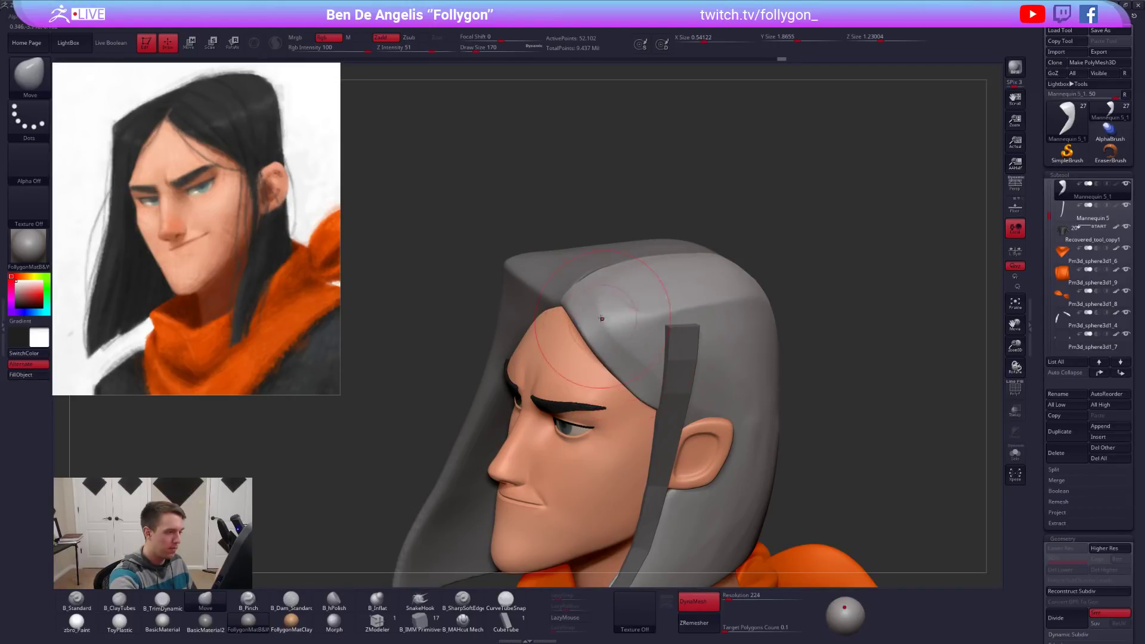
pyautogui.moveTo(580, 297)
pyautogui.mouseDown()
pyautogui.moveTo(615, 341)
pyautogui.moveTo(608, 288)
pyautogui.moveTo(662, 328)
pyautogui.moveTo(739, 298)
pyautogui.mouseUp()
pyautogui.hotkey('alt', 's')
pyautogui.hotkey('alt', 's')
pyautogui.keyDown('ctrl'); pyautogui.moveTo(811, 310); pyautogui.dragTo(832, 321); pyautogui.keyUp('ctrl')
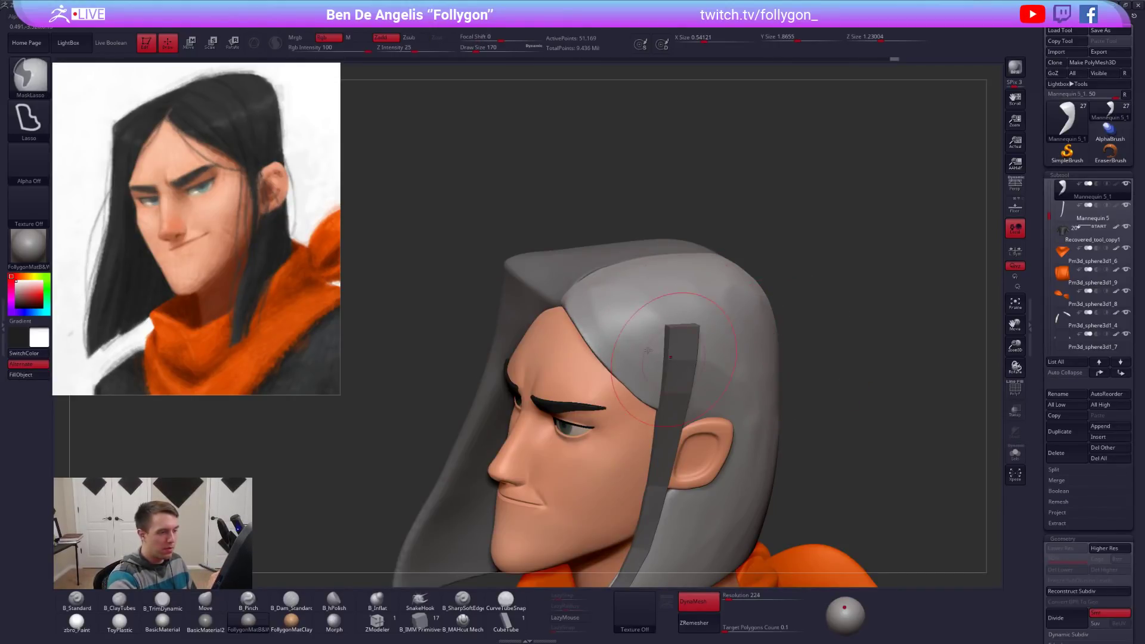
# Polish the isolated left hair piece's front surface with the TrimDynamic brush at draw size 170.
pyautogui.hotkey('alt', 's')
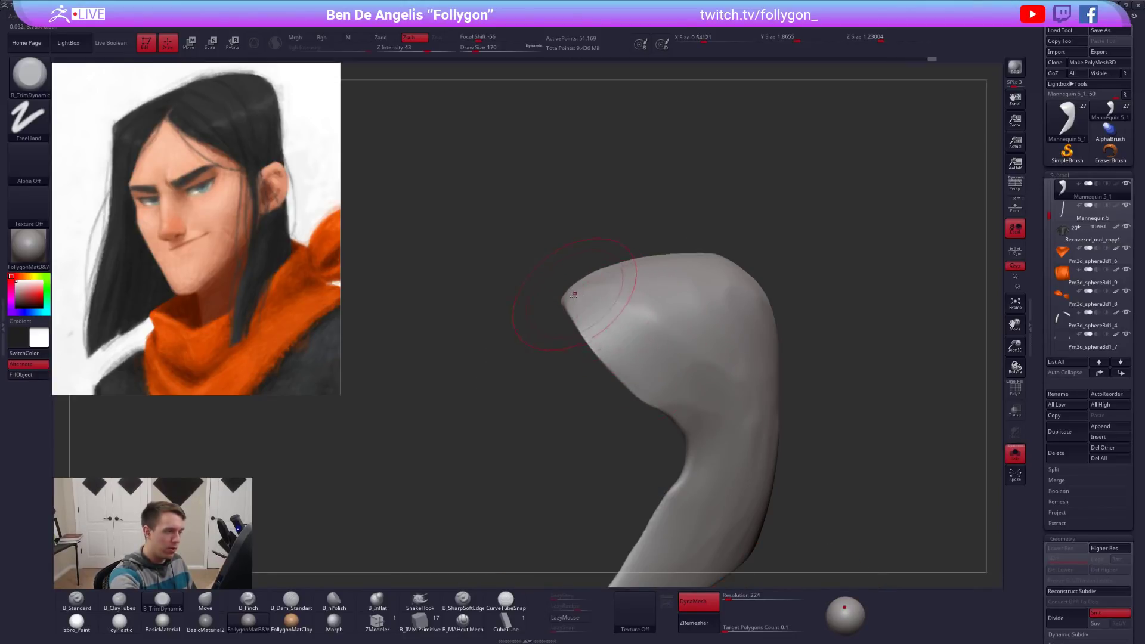
pyautogui.hotkey('alt', 's')
pyautogui.moveTo(634, 353); pyautogui.dragTo(733, 387, button='right')
pyautogui.moveTo(525, 388); pyautogui.dragTo(682, 375, button='right')
# Select the right hair piece and flatten its upper front with the TrimDynamic brush at draw size 140.
pyautogui.keyDown('alt'); pyautogui.click(568, 375); pyautogui.keyUp('alt')
pyautogui.moveTo(572, 370); pyautogui.dragTo(534, 390, button='right')
pyautogui.keyDown('alt'); pyautogui.moveTo(534, 390); pyautogui.dragTo(560, 309, button='right'); pyautogui.keyUp('alt')
pyautogui.moveTo(560, 311); pyautogui.dragTo(559, 356)
pyautogui.moveTo(674, 394)
pyautogui.mouseDown(button='right')
pyautogui.moveTo(550, 417)
pyautogui.moveTo(555, 370)
pyautogui.moveTo(604, 344)
pyautogui.moveTo(644, 345)
pyautogui.moveTo(588, 347)
pyautogui.mouseUp(button='right')
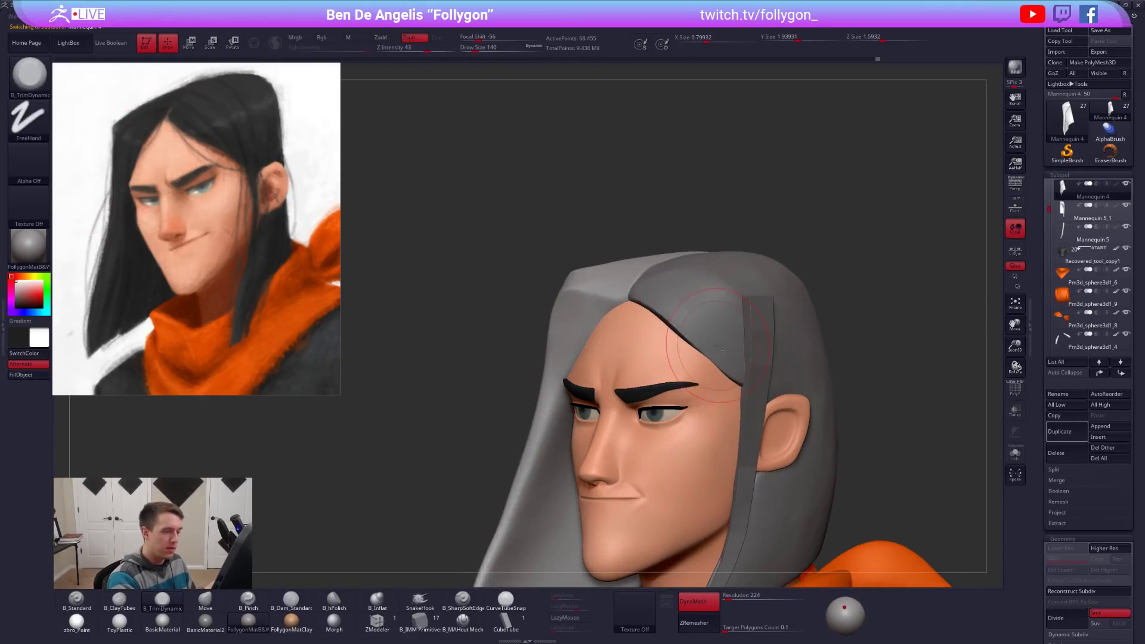
# Return to the left hair piece and refine its upper front with the Move and TrimDynamic brushes at draw size 192.
pyautogui.keyDown('alt'); pyautogui.click(717, 350); pyautogui.keyUp('alt')
pyautogui.press('b')
pyautogui.press('m')
pyautogui.press('v')
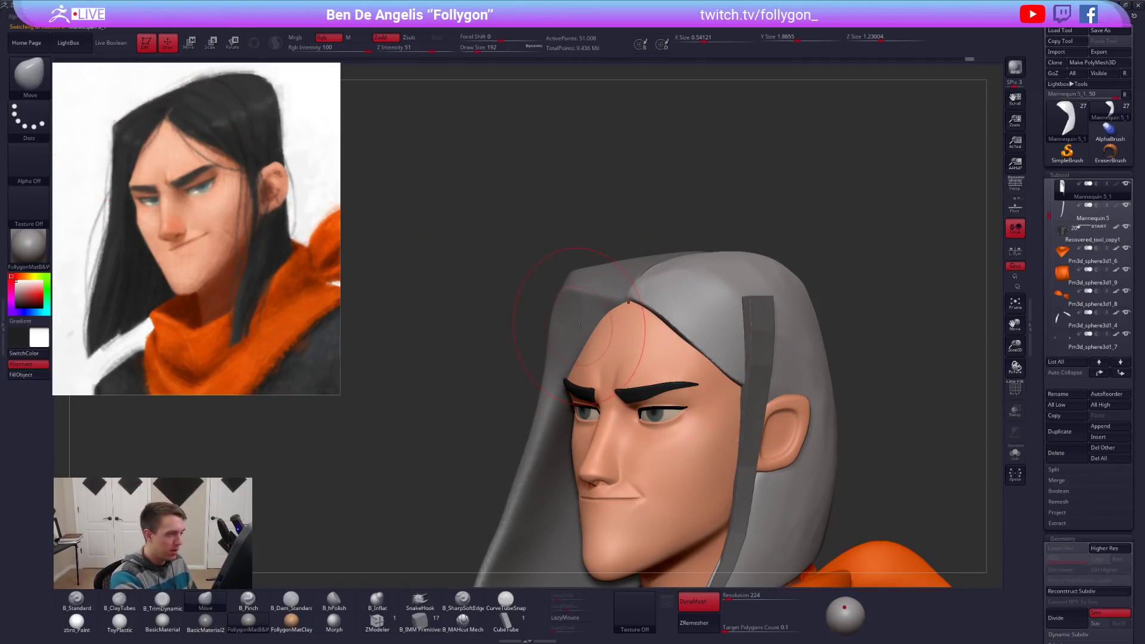
pyautogui.hotkey('alt', 'shift', 's')
pyautogui.moveTo(642, 344)
pyautogui.mouseDown(button='right')
pyautogui.moveTo(703, 286)
pyautogui.moveTo(684, 256)
pyautogui.mouseUp(button='right')
pyautogui.press('3')
pyautogui.moveTo(685, 257)
pyautogui.mouseDown()
pyautogui.moveTo(764, 334)
pyautogui.moveTo(712, 292)
pyautogui.mouseUp()
pyautogui.moveTo(739, 334)
pyautogui.mouseDown(button='right')
pyautogui.moveTo(812, 284)
pyautogui.moveTo(713, 358)
pyautogui.mouseUp(button='right')
pyautogui.hotkey('alt', 'shift', 's')
pyautogui.moveTo(829, 460)
pyautogui.mouseDown(button='right')
pyautogui.moveTo(865, 485)
pyautogui.moveTo(831, 504)
pyautogui.moveTo(743, 462)
pyautogui.moveTo(727, 408)
pyautogui.mouseUp(button='right')
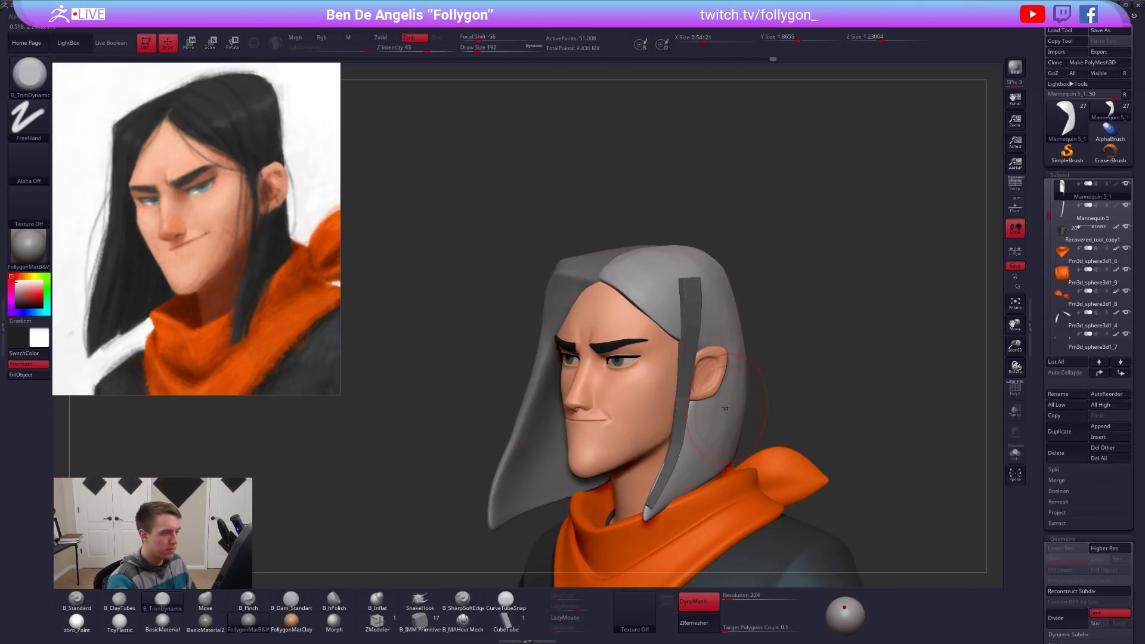
# Sharpen the left hair piece's upper side ridge and front edge with the Pinch brush at draw size 140.
pyautogui.moveTo(662, 365)
pyautogui.mouseDown(button='right')
pyautogui.moveTo(656, 406)
pyautogui.moveTo(608, 382)
pyautogui.moveTo(644, 348)
pyautogui.mouseUp(button='right')
pyautogui.press('b')
pyautogui.press('p')
pyautogui.press('i')
pyautogui.press('s')
pyautogui.moveTo(654, 343); pyautogui.dragTo(651, 343)
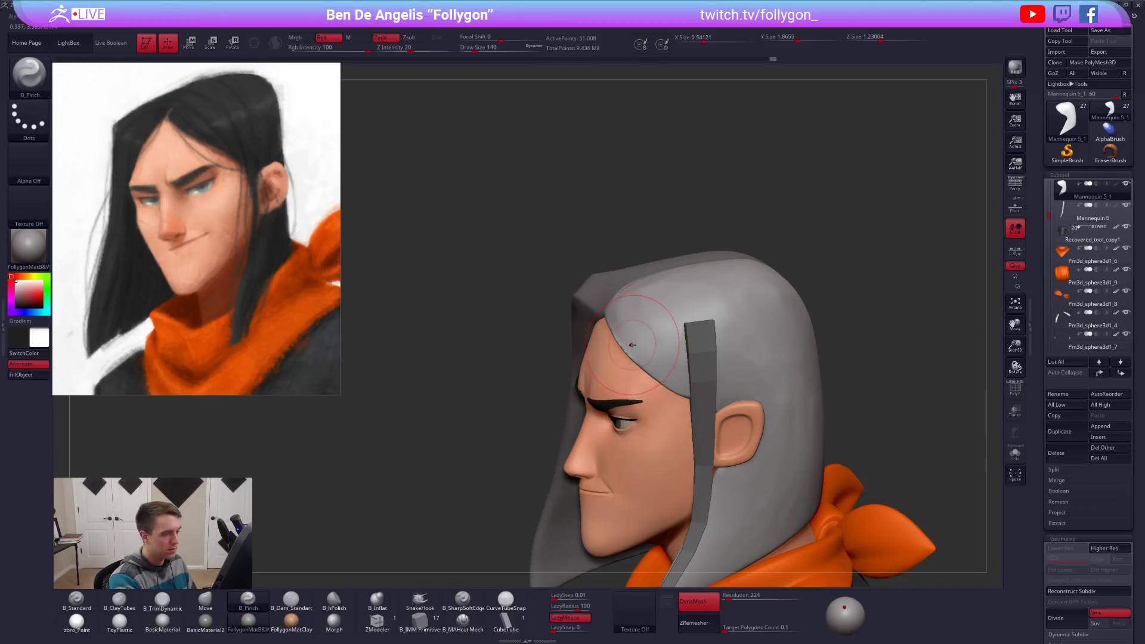
pyautogui.hotkey('shift', 's')
pyautogui.moveTo(715, 325); pyautogui.dragTo(742, 320)
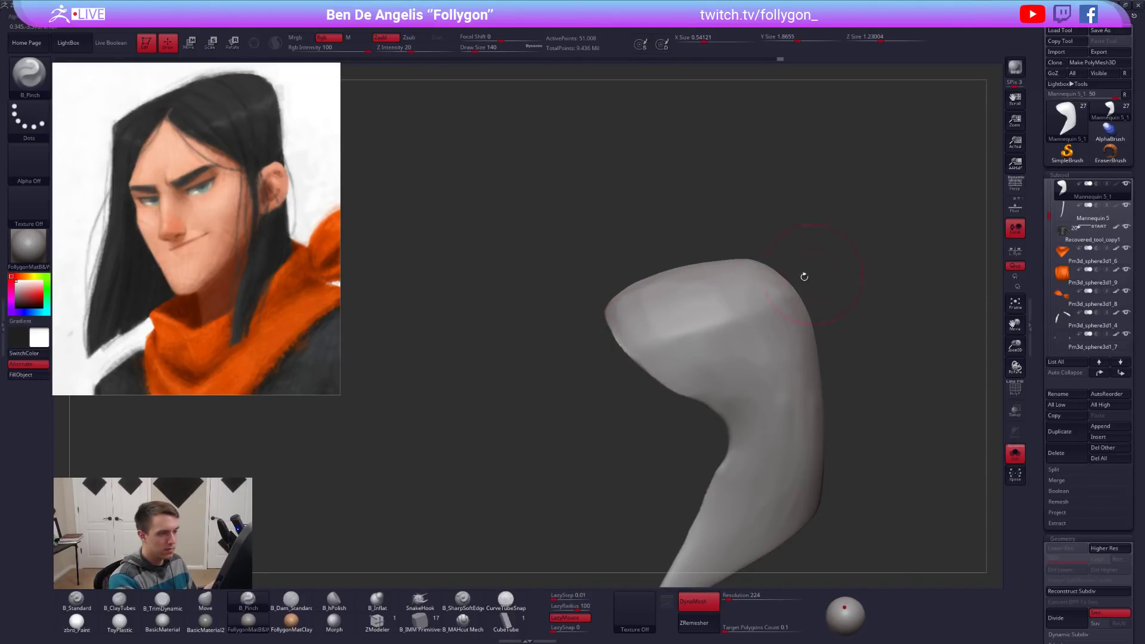
pyautogui.moveTo(704, 310); pyautogui.dragTo(757, 314, button='right')
pyautogui.hotkey('shift', 's')
pyautogui.moveTo(777, 361)
pyautogui.mouseDown(button='right')
pyautogui.moveTo(657, 359)
pyautogui.moveTo(631, 342)
pyautogui.mouseUp(button='right')
pyautogui.hotkey('shift', 's')
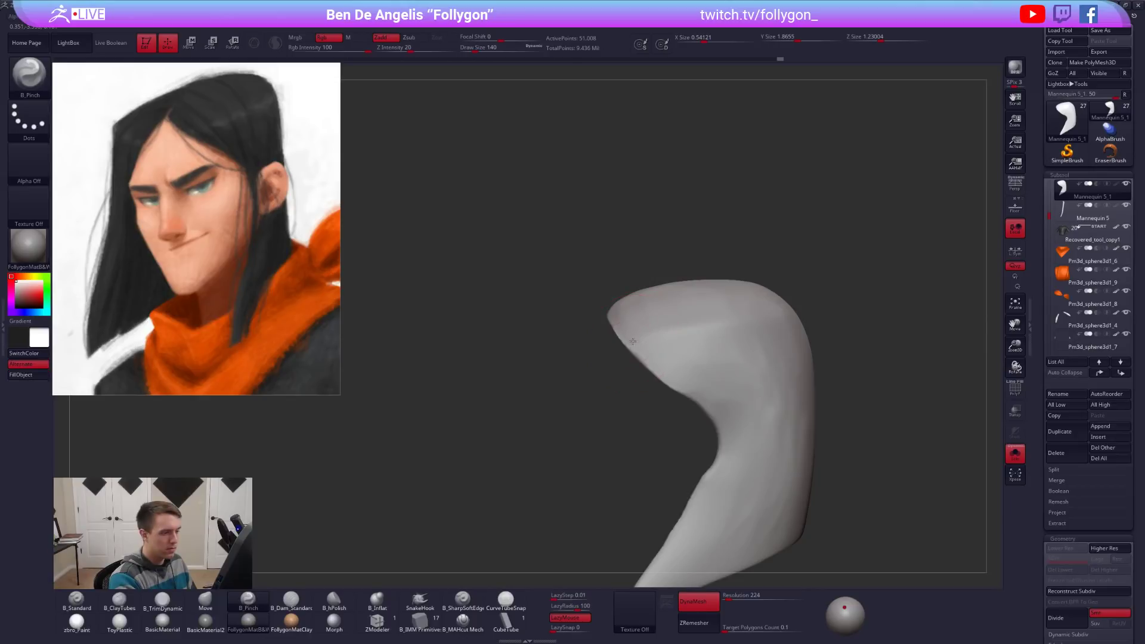
# Pinch the left hair piece's lower hairline edge from the forehead down to the temple, starting at draw size 104.
pyautogui.moveTo(801, 314); pyautogui.dragTo(650, 349, button='right')
pyautogui.press('space')
pyautogui.moveTo(647, 352); pyautogui.dragTo(644, 352)
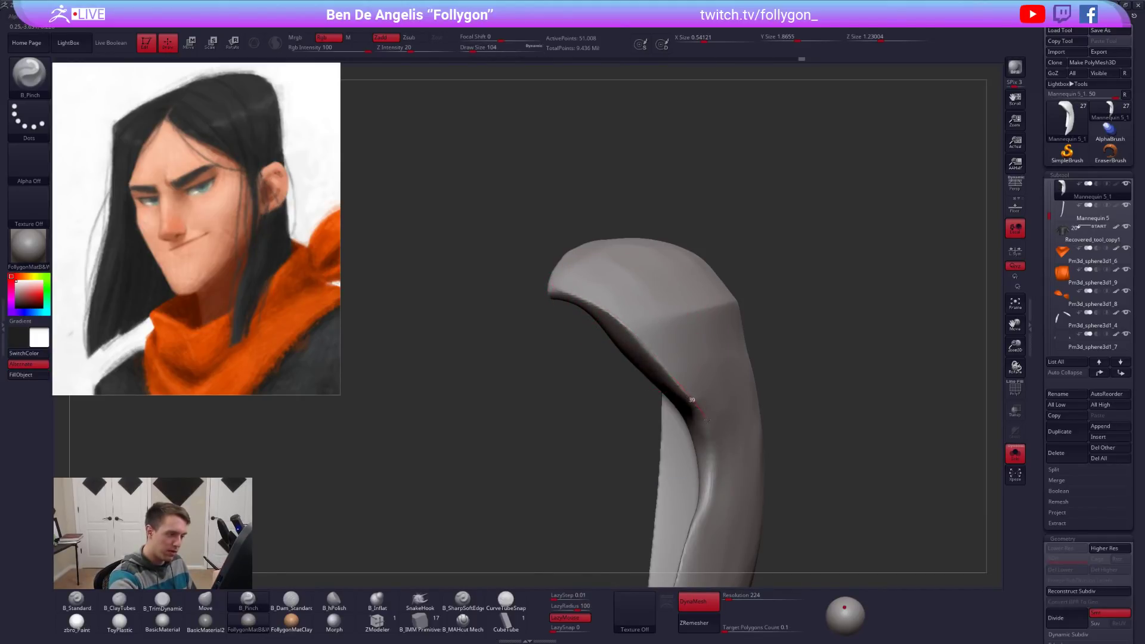
pyautogui.moveTo(699, 451)
pyautogui.keyDown('ctrl'); pyautogui.mouseDown(button='right')
pyautogui.moveTo(715, 358)
pyautogui.moveTo(702, 426)
pyautogui.mouseUp(button='right'); pyautogui.keyUp('ctrl')
pyautogui.press('space')
pyautogui.moveTo(700, 430); pyautogui.dragTo(691, 430)
pyautogui.moveTo(730, 365); pyautogui.dragTo(713, 305, button='right')
pyautogui.moveTo(741, 387); pyautogui.dragTo(721, 427)
# Adjust the isolated left hair piece's inner side edge below the temple with the Move brush at draw size 130.
pyautogui.moveTo(720, 427)
pyautogui.mouseDown(button='right')
pyautogui.moveTo(703, 483)
pyautogui.moveTo(691, 352)
pyautogui.moveTo(706, 396)
pyautogui.mouseUp(button='right')
pyautogui.press('space')
pyautogui.press('space')
pyautogui.moveTo(686, 395); pyautogui.dragTo(699, 395)
pyautogui.keyDown('ctrl'); pyautogui.moveTo(705, 398); pyautogui.dragTo(703, 354, button='right'); pyautogui.keyUp('ctrl')
pyautogui.hotkey('ctrl', 'shift')
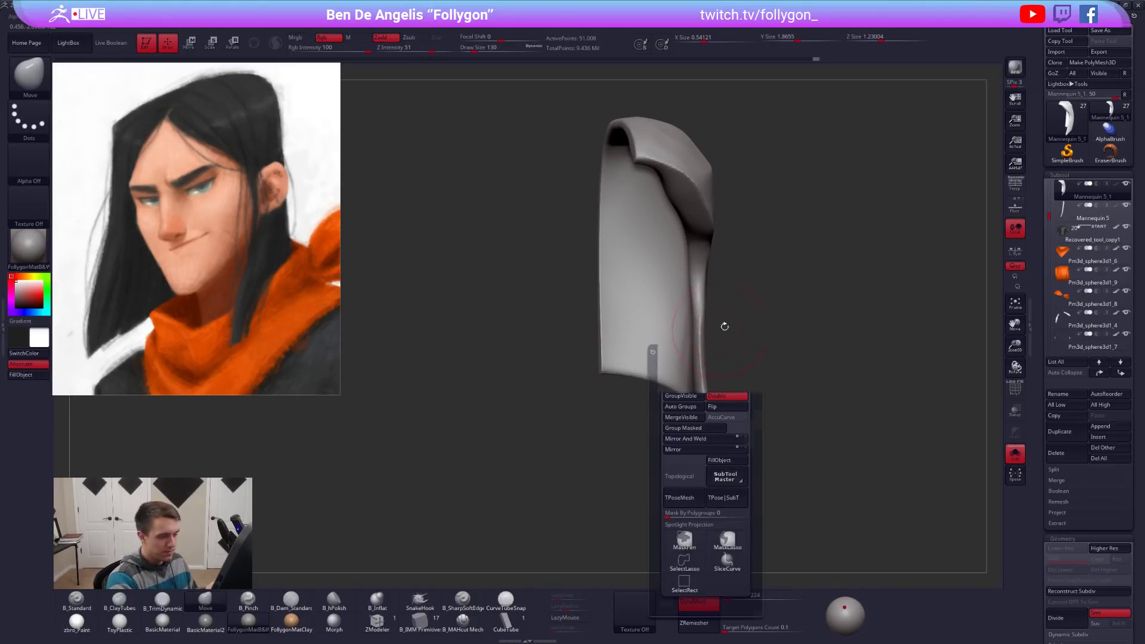
pyautogui.press('space')
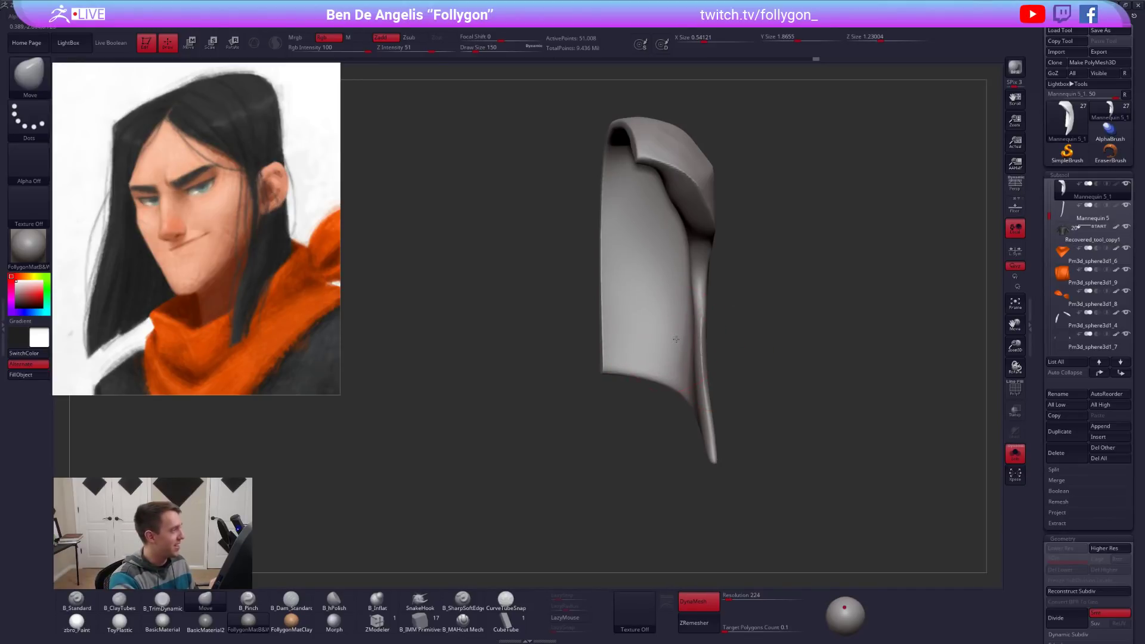
# Reshape the left hair piece's hanging strand and its lower tip with the Move brush.
pyautogui.keyDown('ctrl'); pyautogui.moveTo(678, 328); pyautogui.dragTo(690, 340, button='right'); pyautogui.keyUp('ctrl')
pyautogui.press('space')
pyautogui.moveTo(690, 340)
pyautogui.mouseDown()
pyautogui.moveTo(703, 327)
pyautogui.moveTo(704, 406)
pyautogui.mouseUp()
pyautogui.moveTo(713, 445); pyautogui.dragTo(710, 448)
pyautogui.hotkey('ctrl', '1')
pyautogui.click(701, 335)
# Refine the left hair piece's lower side contour with the Move brush and remesh it with DynaMesh.
pyautogui.moveTo(718, 266); pyautogui.dragTo(710, 286, button='right')
pyautogui.press('s')
pyautogui.moveTo(718, 292); pyautogui.dragTo(707, 293)
pyautogui.moveTo(707, 293); pyautogui.dragTo(691, 314, button='right')
pyautogui.press('space')
pyautogui.moveTo(650, 375); pyautogui.dragTo(655, 375)
pyautogui.keyDown('ctrl'); pyautogui.moveTo(632, 338); pyautogui.dragTo(644, 357); pyautogui.keyUp('ctrl')
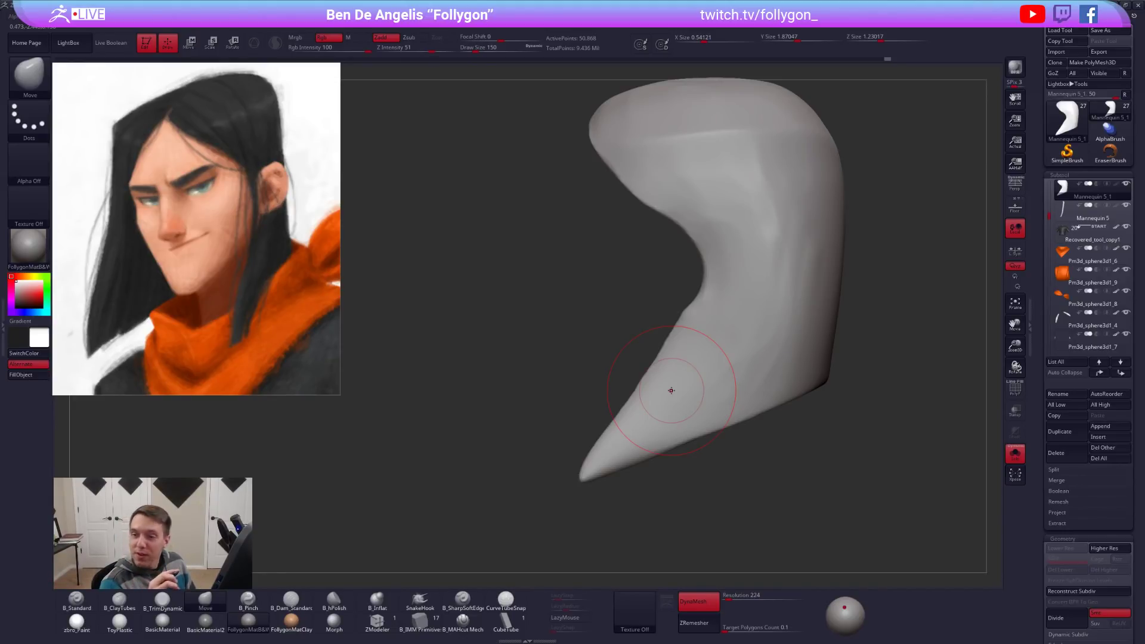
# Bring back all subtools and examine the hair's proportions on the full-body character.
pyautogui.moveTo(672, 364)
pyautogui.mouseDown(button='right')
pyautogui.moveTo(671, 353)
pyautogui.moveTo(687, 356)
pyautogui.mouseUp(button='right')
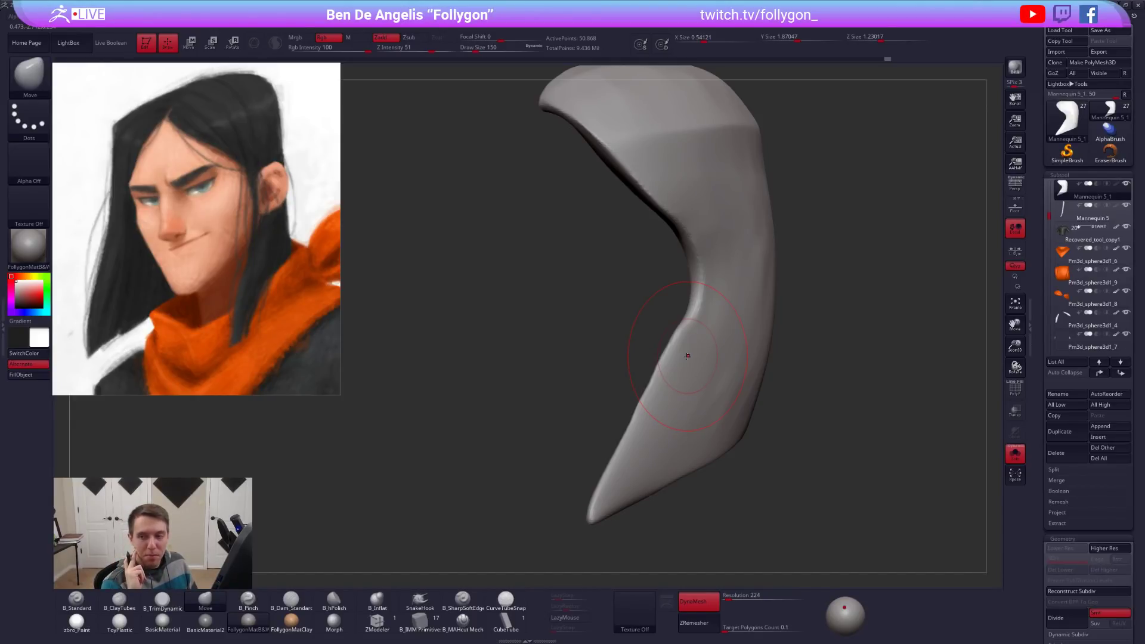
pyautogui.moveTo(855, 483)
pyautogui.keyDown('alt'); pyautogui.mouseDown()
pyautogui.moveTo(790, 459)
pyautogui.moveTo(767, 430)
pyautogui.mouseUp(); pyautogui.keyUp('alt')
pyautogui.hotkey('shift', 's')
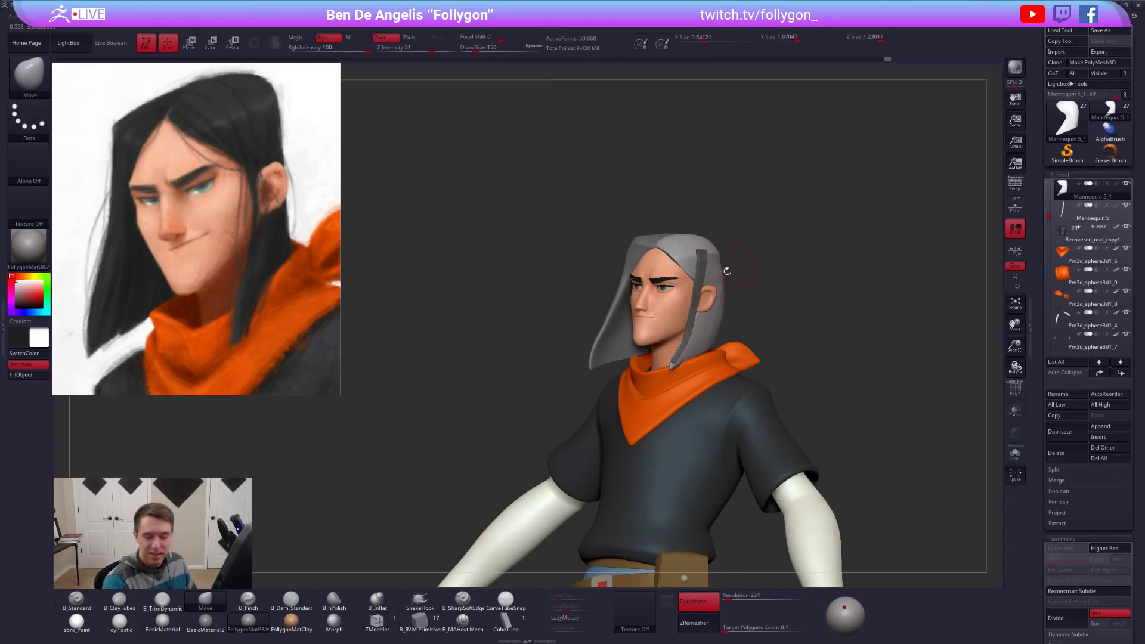
pyautogui.press('f')
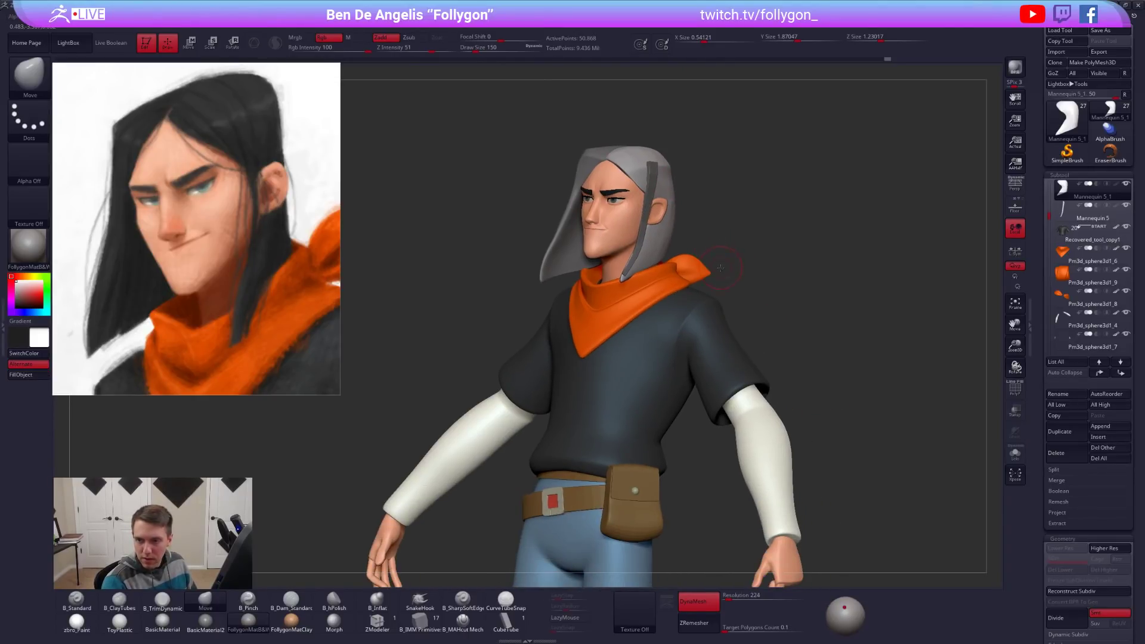
pyautogui.moveTo(716, 337); pyautogui.dragTo(655, 317, button='right')
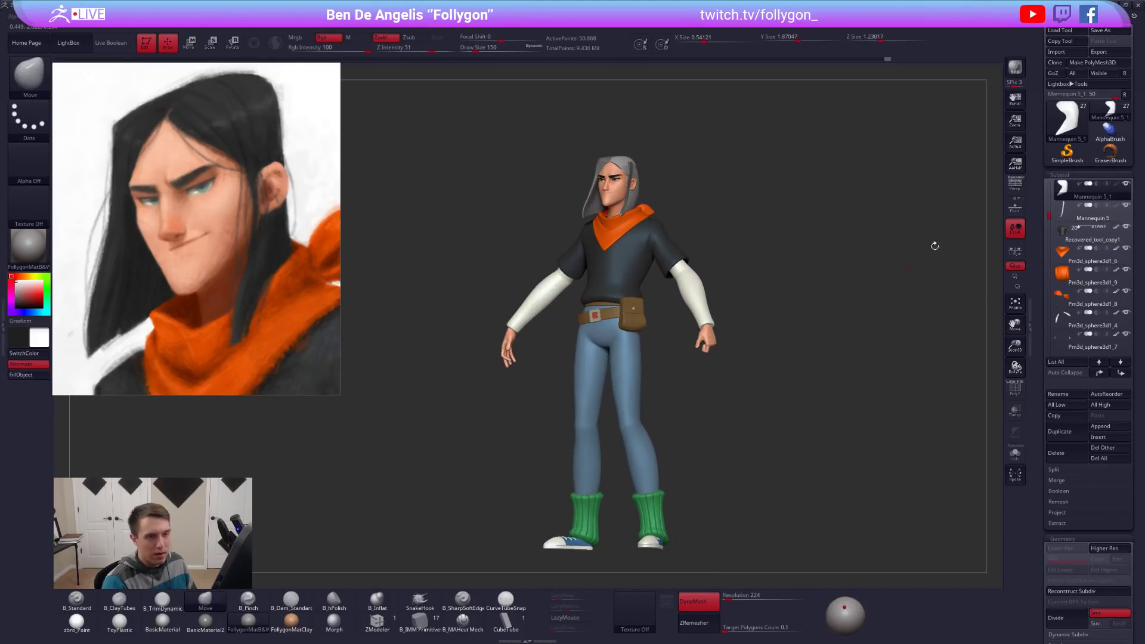
# Load the muscular and the rounded mannequin blockout models and turn on the perspective view.
pyautogui.click(1053, 34)
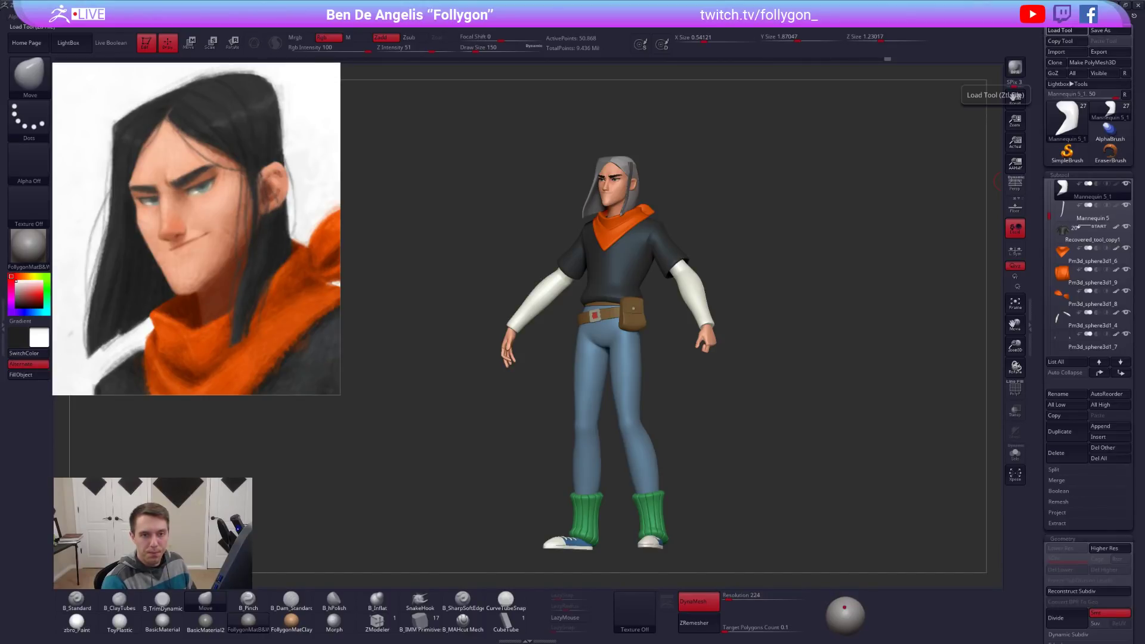
pyautogui.keyDown('alt'); pyautogui.moveTo(640, 396); pyautogui.dragTo(831, 298, button='right'); pyautogui.keyUp('alt')
pyautogui.keyDown('alt'); pyautogui.click(636, 277); pyautogui.keyUp('alt')
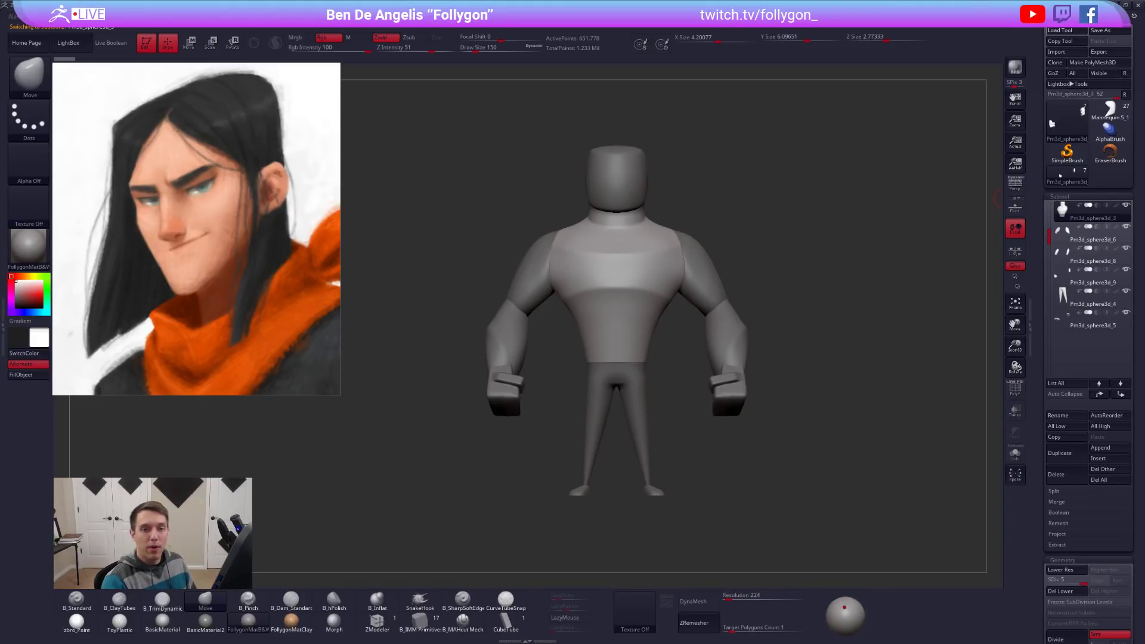
pyautogui.moveTo(838, 286); pyautogui.dragTo(731, 308, button='right')
pyautogui.click(1015, 184)
pyautogui.moveTo(746, 260); pyautogui.dragTo(714, 297, button='right')
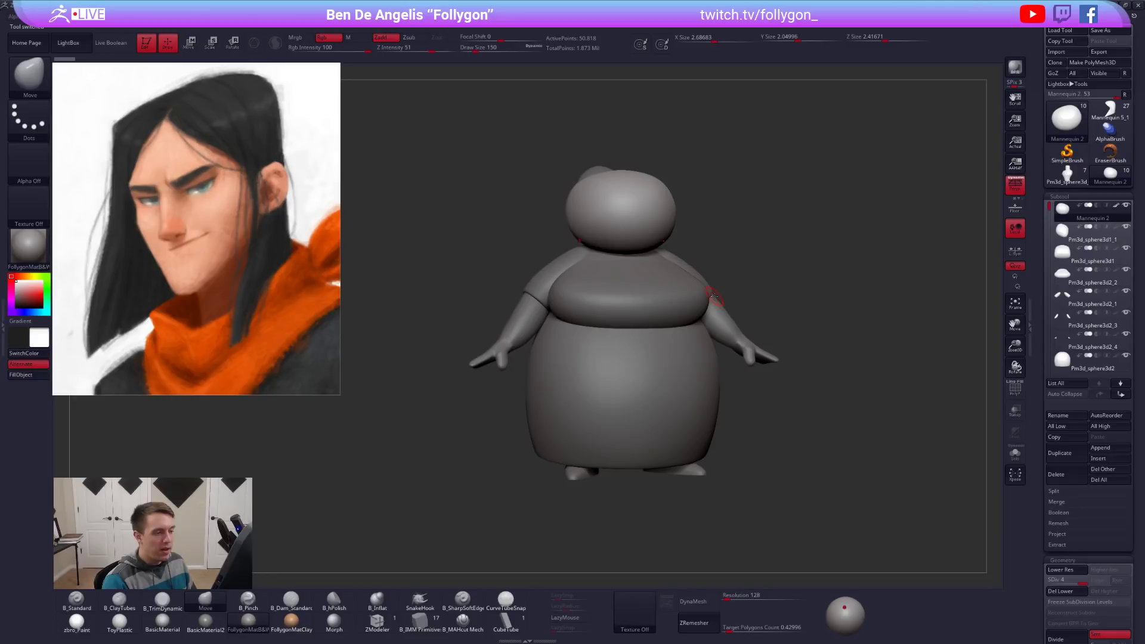
# Switch to the muscular mannequin model and examine its full body from the front.
pyautogui.click(1080, 180)
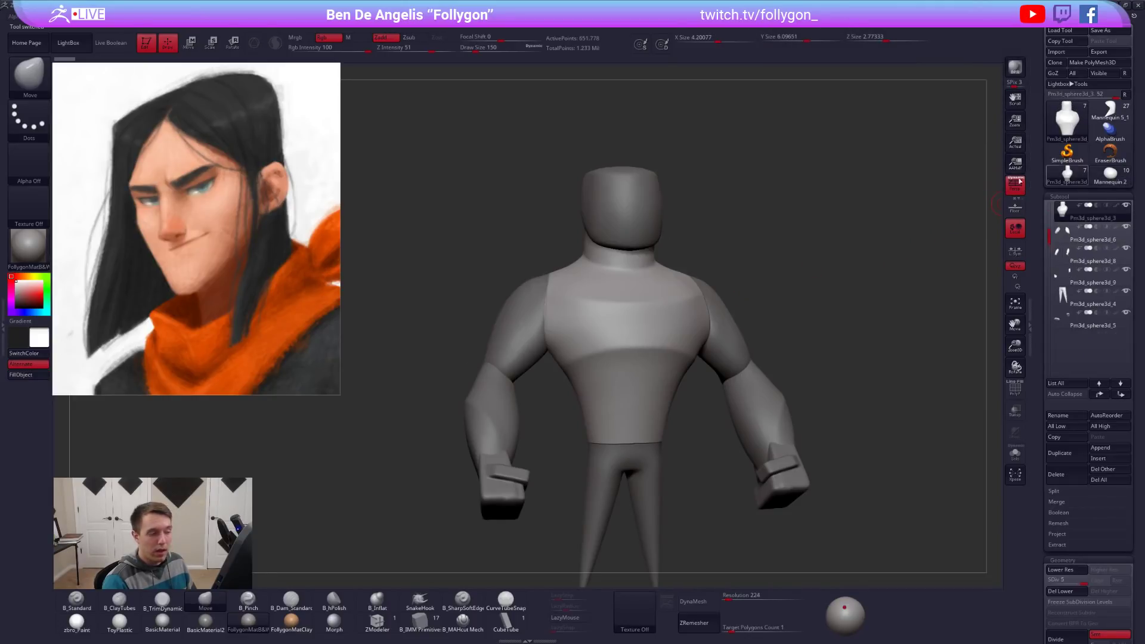
pyautogui.keyDown('alt'); pyautogui.moveTo(681, 318); pyautogui.dragTo(683, 248, button='right'); pyautogui.keyUp('alt')
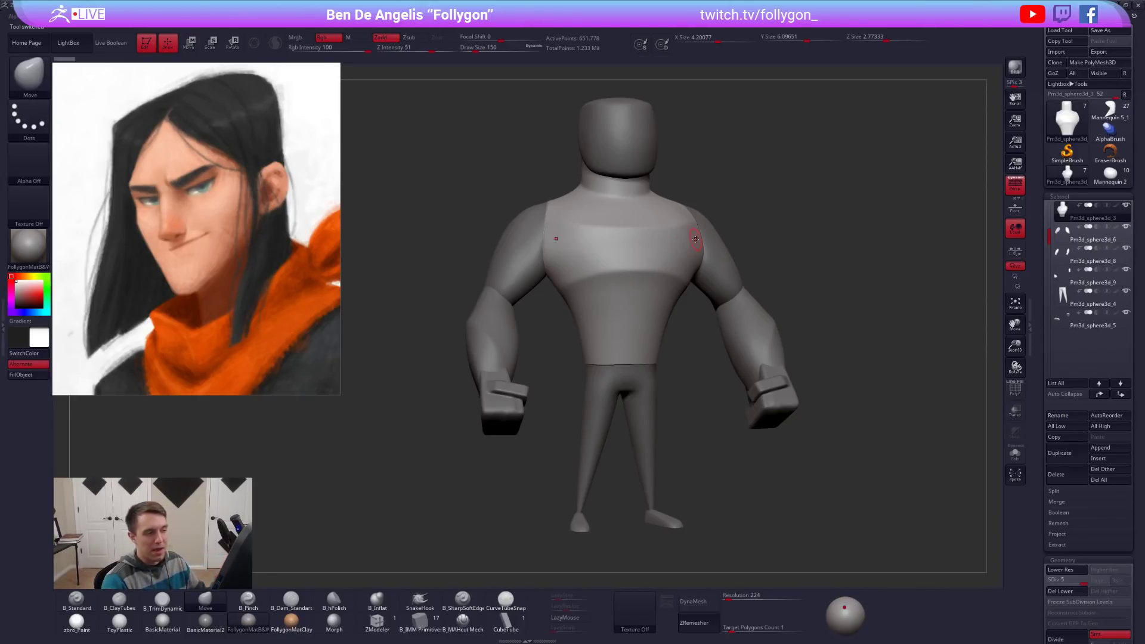
pyautogui.moveTo(622, 320); pyautogui.dragTo(830, 313, button='right')
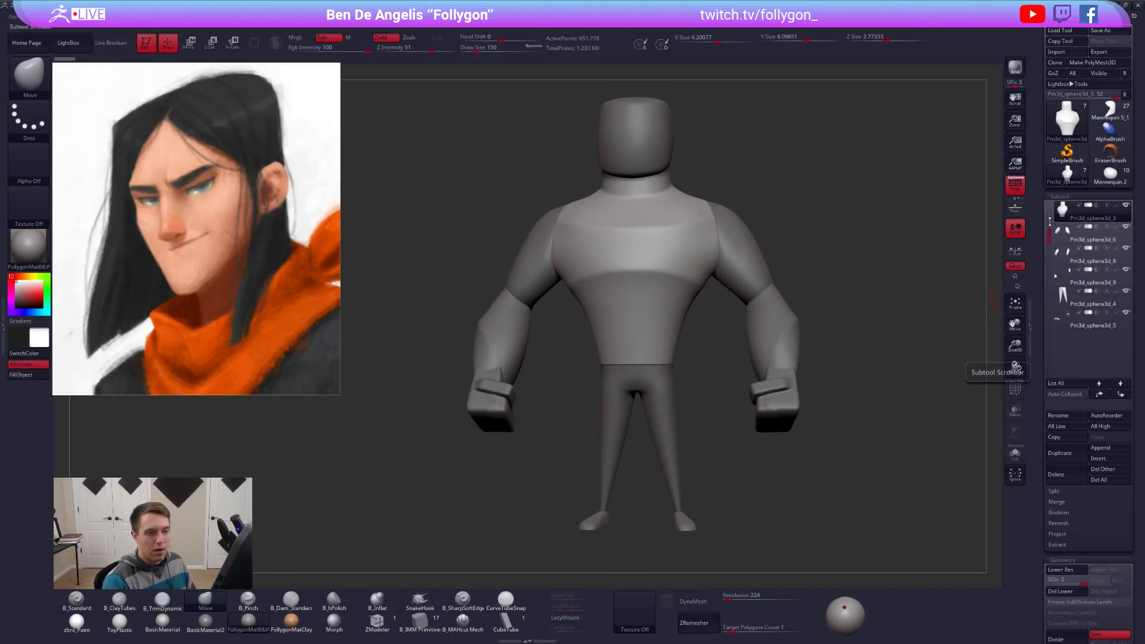
# Compare the rounded and muscular mannequin blockout models, viewing each full body from the front and at an angle.
pyautogui.moveTo(1049, 222); pyautogui.dragTo(1050, 209)
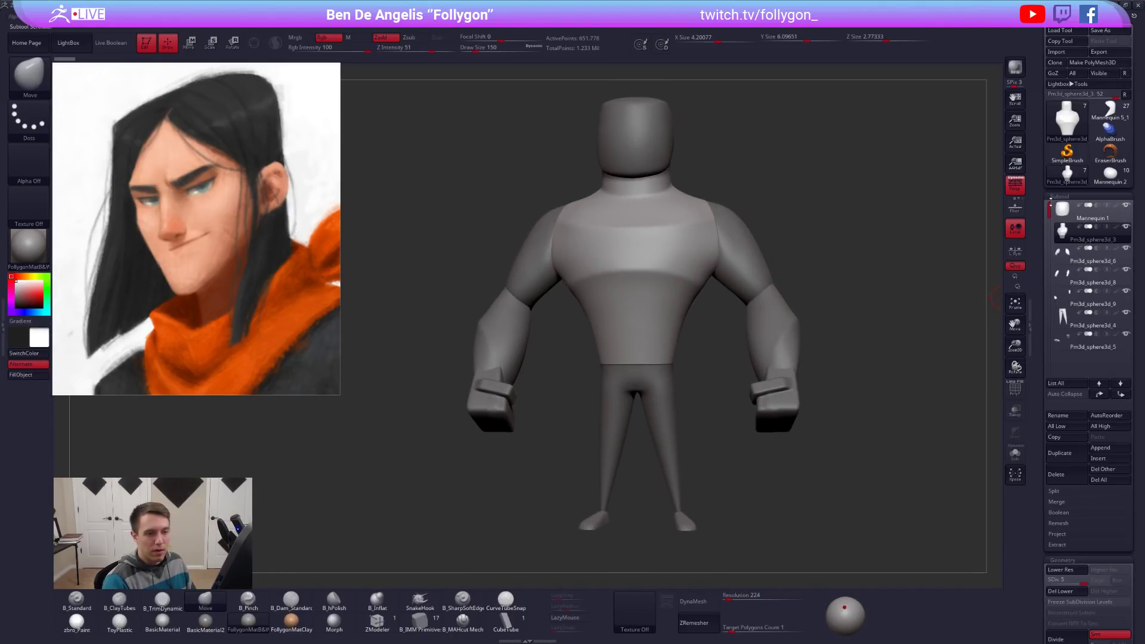
pyautogui.click(1109, 174)
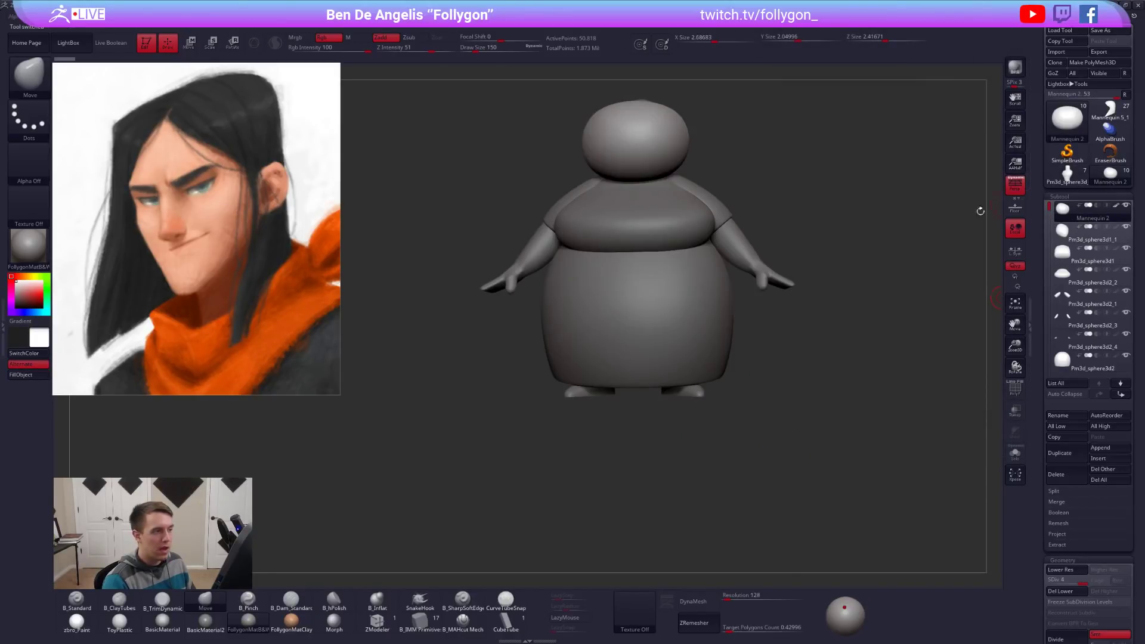
pyautogui.moveTo(706, 273); pyautogui.dragTo(742, 337, button='right')
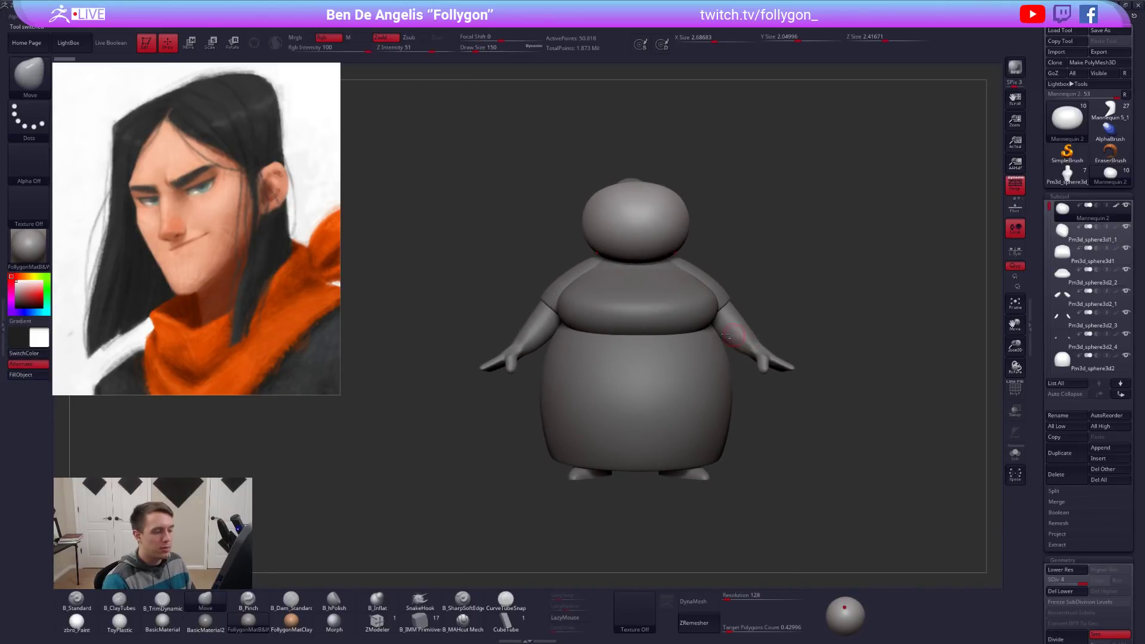
pyautogui.click(1066, 175)
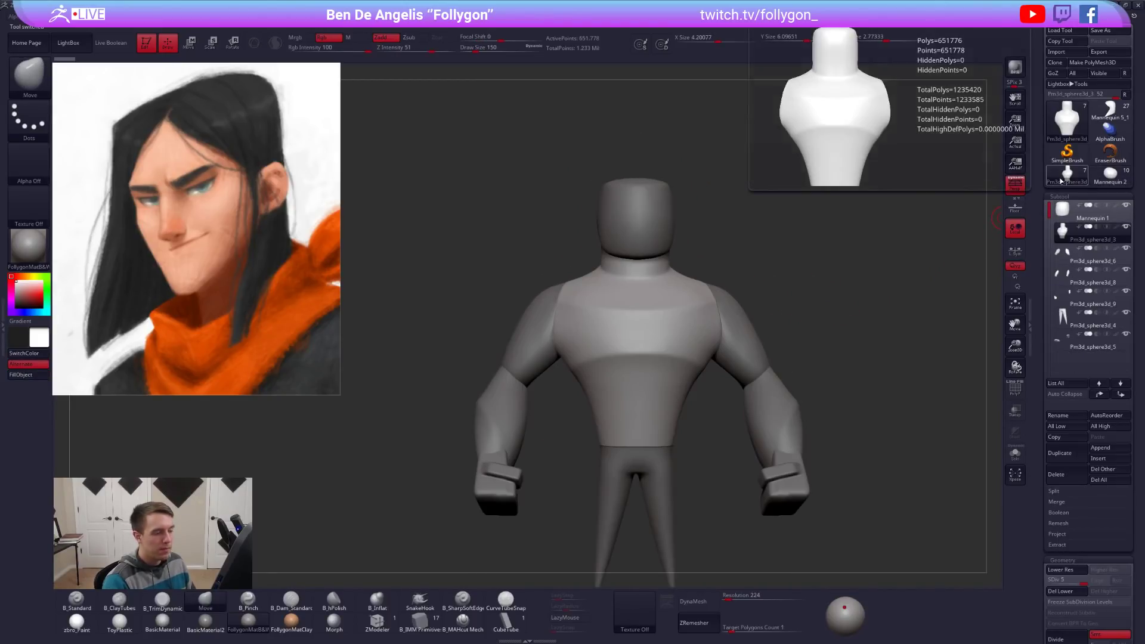
pyautogui.keyDown('alt'); pyautogui.moveTo(670, 363); pyautogui.dragTo(700, 318, button='right'); pyautogui.keyUp('alt')
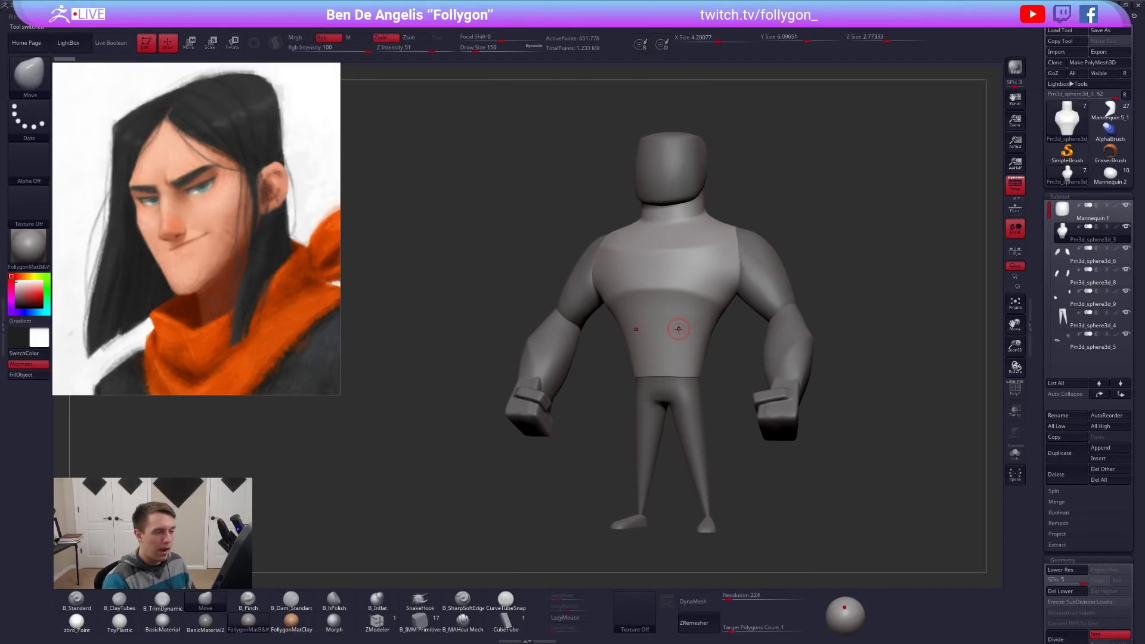
pyautogui.moveTo(657, 351); pyautogui.dragTo(684, 339, button='right')
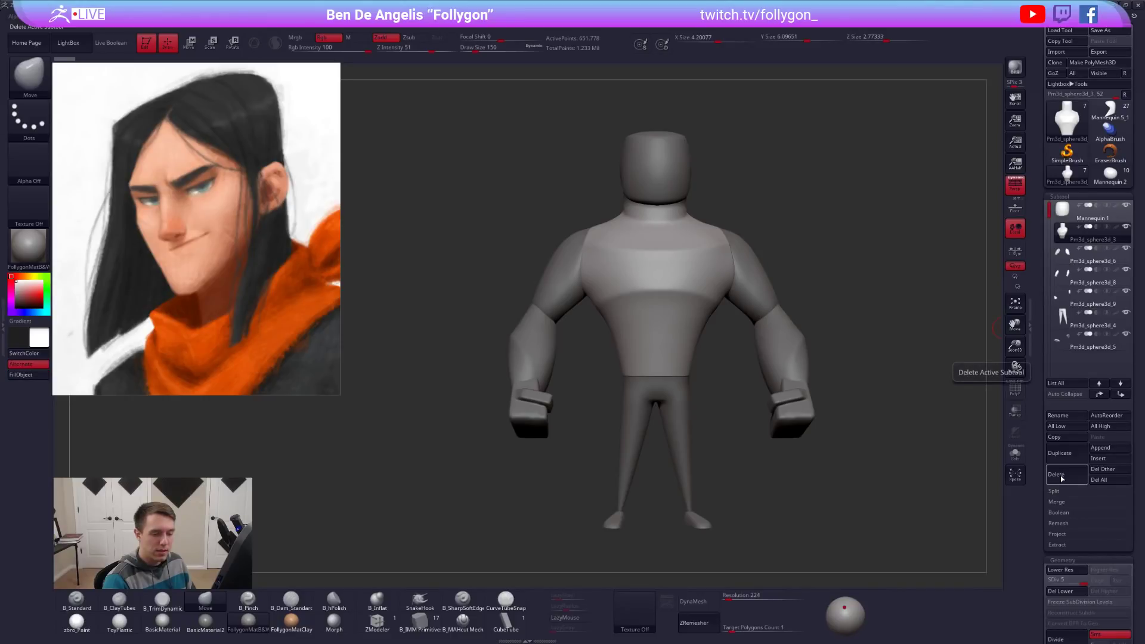
pyautogui.keyDown('alt'); pyautogui.moveTo(651, 303); pyautogui.dragTo(592, 326, button='right'); pyautogui.keyUp('alt')
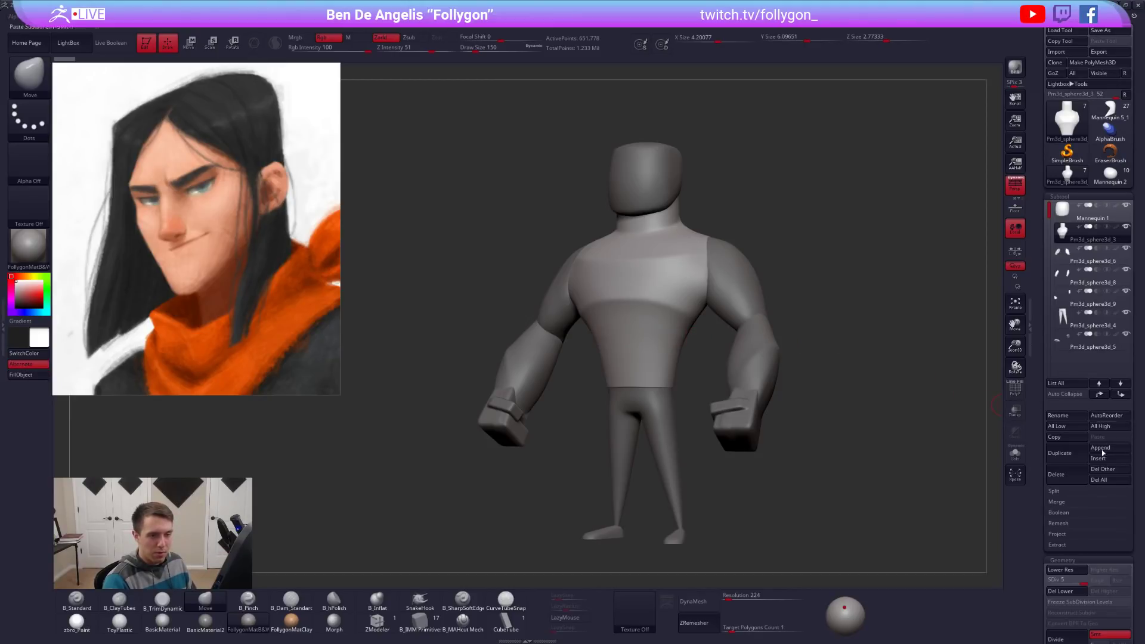
# Delete all subtools of the muscular mannequin and of the rounded mannequin, and return to the clothed character model.
pyautogui.click(1099, 480)
pyautogui.click(984, 495)
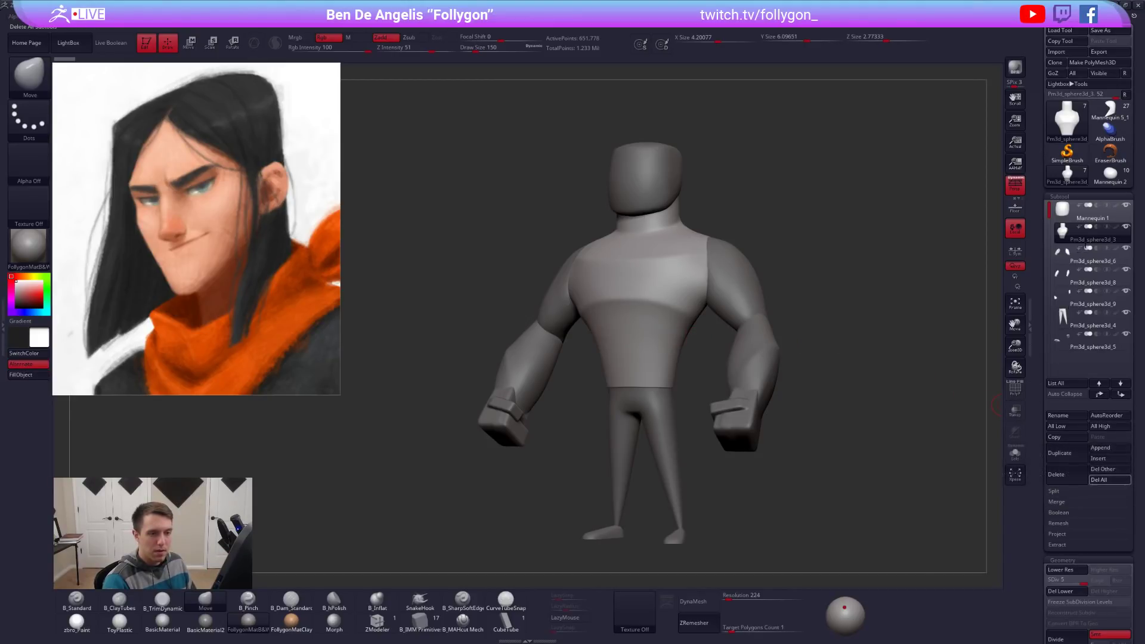
pyautogui.click(1110, 173)
pyautogui.click(1099, 479)
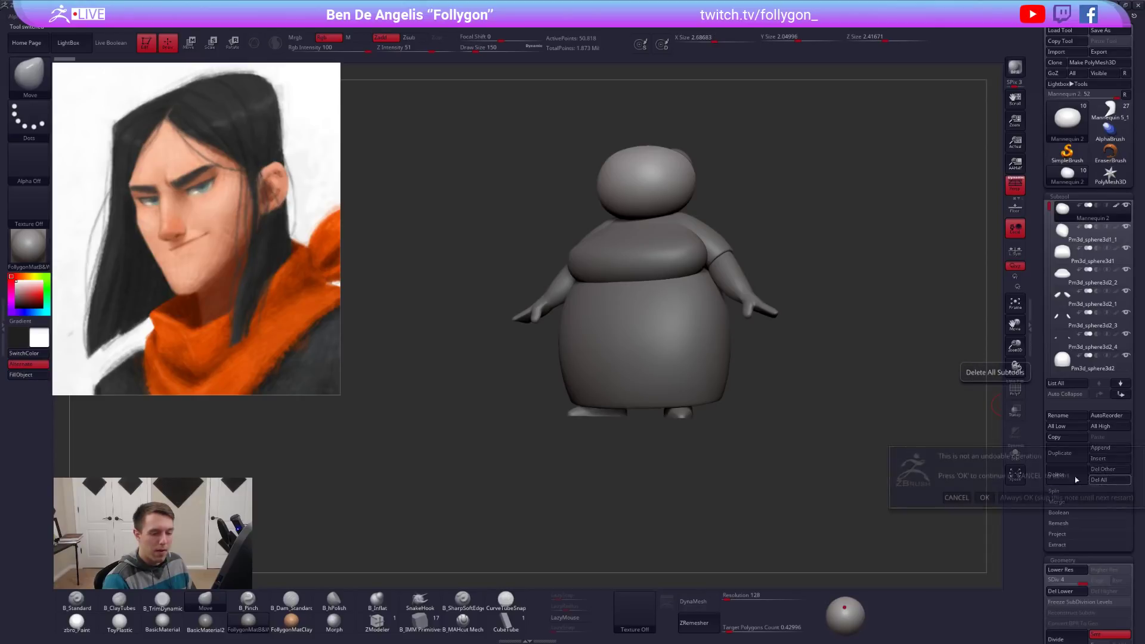
pyautogui.click(988, 494)
pyautogui.click(1103, 116)
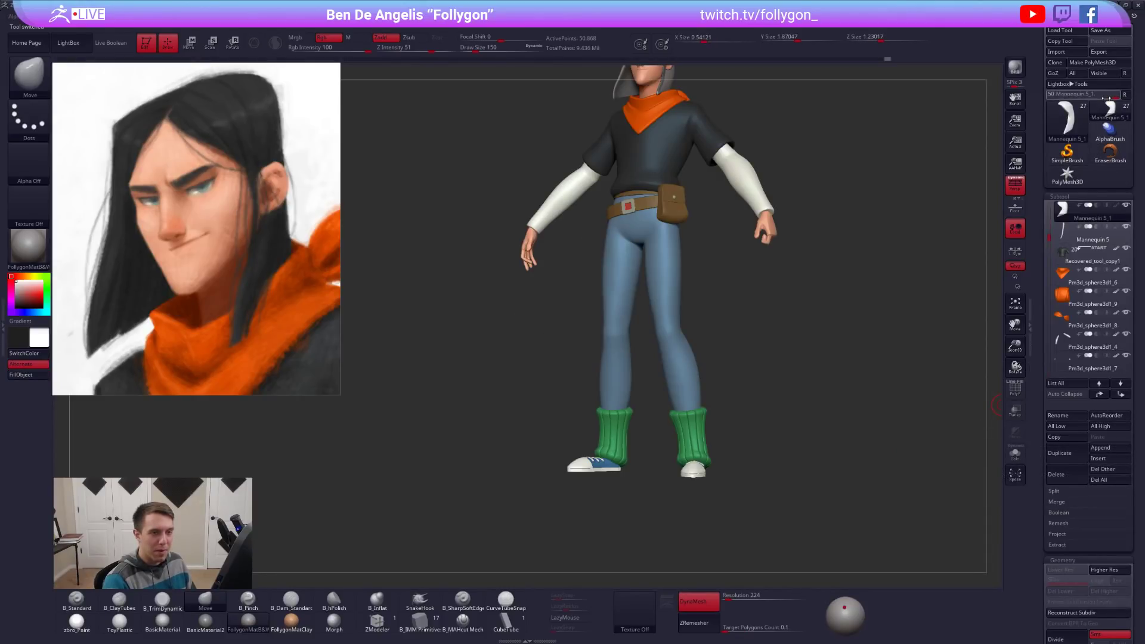
# Select the left hair piece Mannequin 4 on the character's head and isolate it for work with the TrimDynamic brush.
pyautogui.keyDown('alt'); pyautogui.moveTo(656, 270); pyautogui.dragTo(753, 332, button='right'); pyautogui.keyUp('alt')
pyautogui.moveTo(753, 332); pyautogui.dragTo(608, 208)
pyautogui.keyDown('alt'); pyautogui.click(603, 178); pyautogui.keyUp('alt')
pyautogui.keyDown('ctrl'); pyautogui.moveTo(605, 182); pyautogui.dragTo(689, 296, button='right'); pyautogui.keyUp('ctrl')
pyautogui.moveTo(626, 185)
pyautogui.keyDown('alt'); pyautogui.mouseDown(button='right')
pyautogui.moveTo(680, 254)
pyautogui.moveTo(661, 280)
pyautogui.moveTo(668, 305)
pyautogui.moveTo(728, 306)
pyautogui.mouseUp(button='right'); pyautogui.keyUp('alt')
pyautogui.press('3')
pyautogui.press('space')
pyautogui.moveTo(641, 314); pyautogui.dragTo(637, 314)
pyautogui.moveTo(677, 256)
pyautogui.mouseDown(button='right')
pyautogui.moveTo(667, 268)
pyautogui.moveTo(665, 244)
pyautogui.moveTo(650, 286)
pyautogui.mouseUp(button='right')
pyautogui.hotkey('shift', 's')
# Flatten the upper front edge of the isolated hair piece with the TrimDynamic brush at draw size 203.
pyautogui.press('space')
pyautogui.press('space')
pyautogui.moveTo(667, 267)
pyautogui.mouseDown()
pyautogui.moveTo(647, 291)
pyautogui.moveTo(647, 316)
pyautogui.mouseUp()
pyautogui.moveTo(699, 236)
pyautogui.mouseDown()
pyautogui.moveTo(647, 342)
pyautogui.moveTo(659, 280)
pyautogui.mouseUp()
pyautogui.moveTo(683, 218)
pyautogui.mouseDown()
pyautogui.moveTo(653, 277)
pyautogui.moveTo(647, 268)
pyautogui.mouseUp()
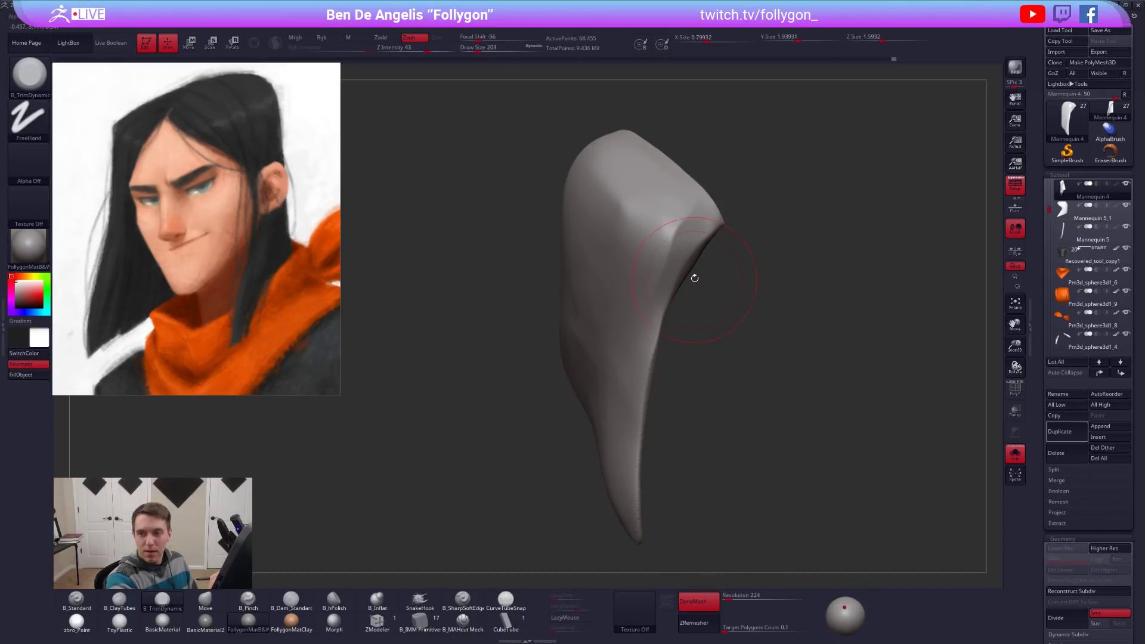
# Smooth out the planes on the hair piece's upper side with the TrimDynamic brush at draw size 192.
pyautogui.press('[')
pyautogui.moveTo(695, 230)
pyautogui.mouseDown()
pyautogui.moveTo(661, 251)
pyautogui.moveTo(675, 251)
pyautogui.mouseUp()
pyautogui.press('space')
pyautogui.moveTo(689, 215)
pyautogui.mouseDown()
pyautogui.moveTo(665, 242)
pyautogui.moveTo(658, 284)
pyautogui.moveTo(626, 232)
pyautogui.mouseUp()
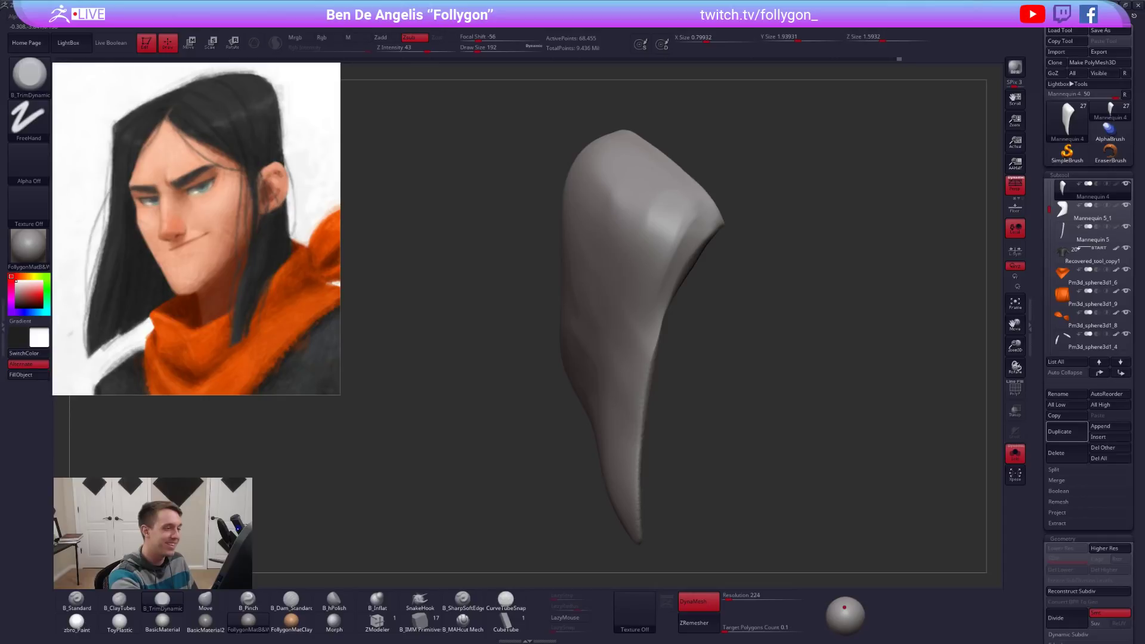
pyautogui.moveTo(627, 173); pyautogui.dragTo(639, 233)
pyautogui.moveTo(650, 191); pyautogui.dragTo(656, 230)
pyautogui.moveTo(617, 173)
pyautogui.mouseDown()
pyautogui.moveTo(638, 230)
pyautogui.moveTo(625, 229)
pyautogui.mouseUp()
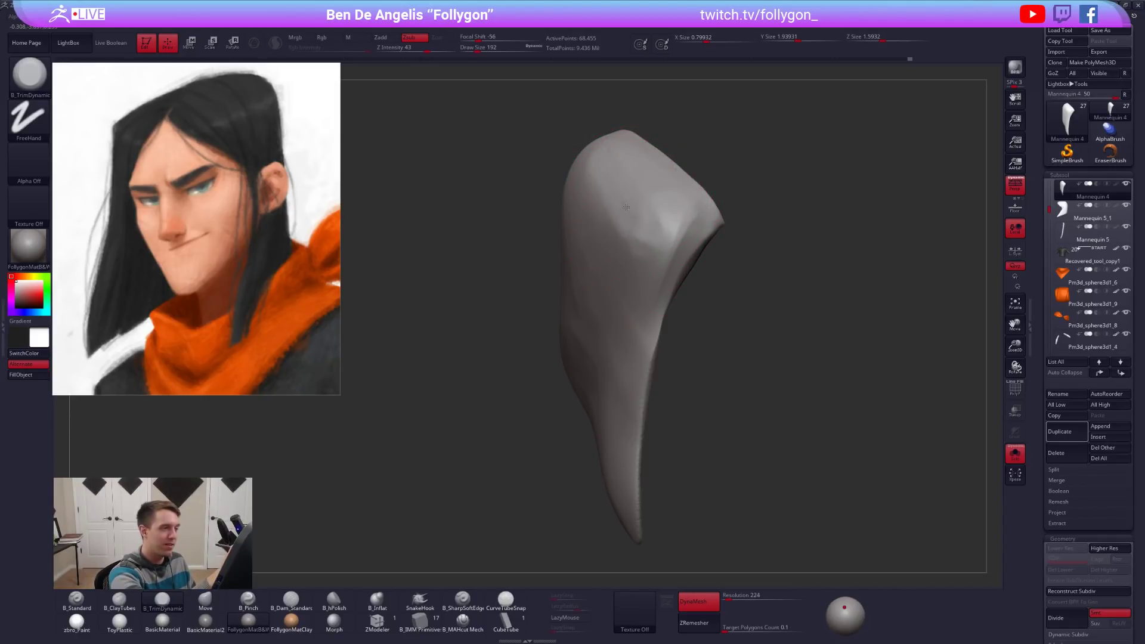
pyautogui.moveTo(685, 214); pyautogui.dragTo(655, 255)
# Adjust the bend of the hair piece's front edge with the Move brush.
pyautogui.moveTo(739, 274); pyautogui.dragTo(652, 292, button='right')
pyautogui.press('b')
pyautogui.press('m')
pyautogui.press('v')
pyautogui.moveTo(652, 292); pyautogui.dragTo(662, 297)
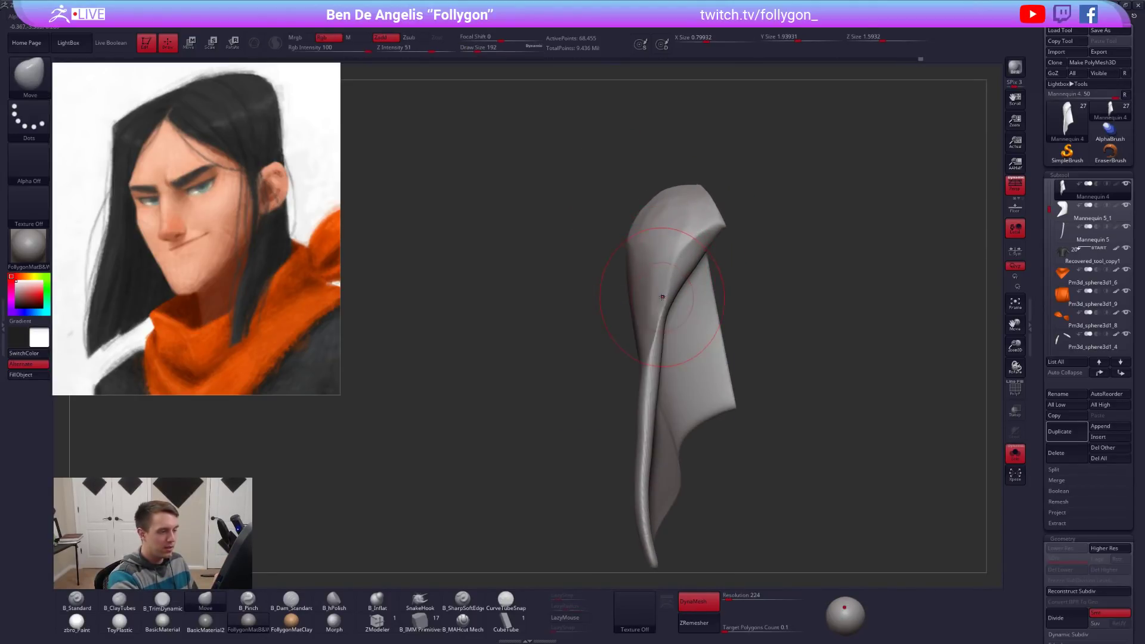
pyautogui.rightClick(656, 315)
pyautogui.moveTo(649, 312); pyautogui.dragTo(665, 319, button='right')
pyautogui.moveTo(665, 325)
pyautogui.mouseDown()
pyautogui.moveTo(655, 326)
pyautogui.moveTo(668, 309)
pyautogui.mouseUp()
pyautogui.press('space')
pyautogui.hotkey('ctrl', 'space')
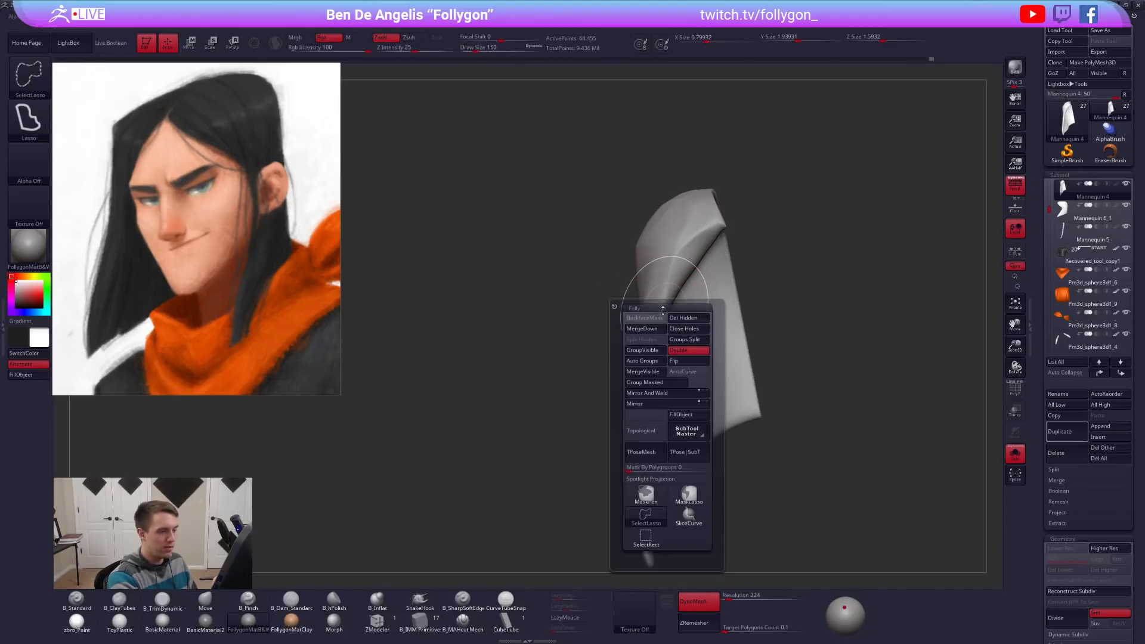
# Tighten the bend in the hair piece's front edge using the Pinch brush at draw size 113 and the Move brush at 150.
pyautogui.moveTo(680, 273); pyautogui.dragTo(701, 279, button='right')
pyautogui.press('5')
pyautogui.press('space')
pyautogui.moveTo(660, 289); pyautogui.dragTo(656, 289)
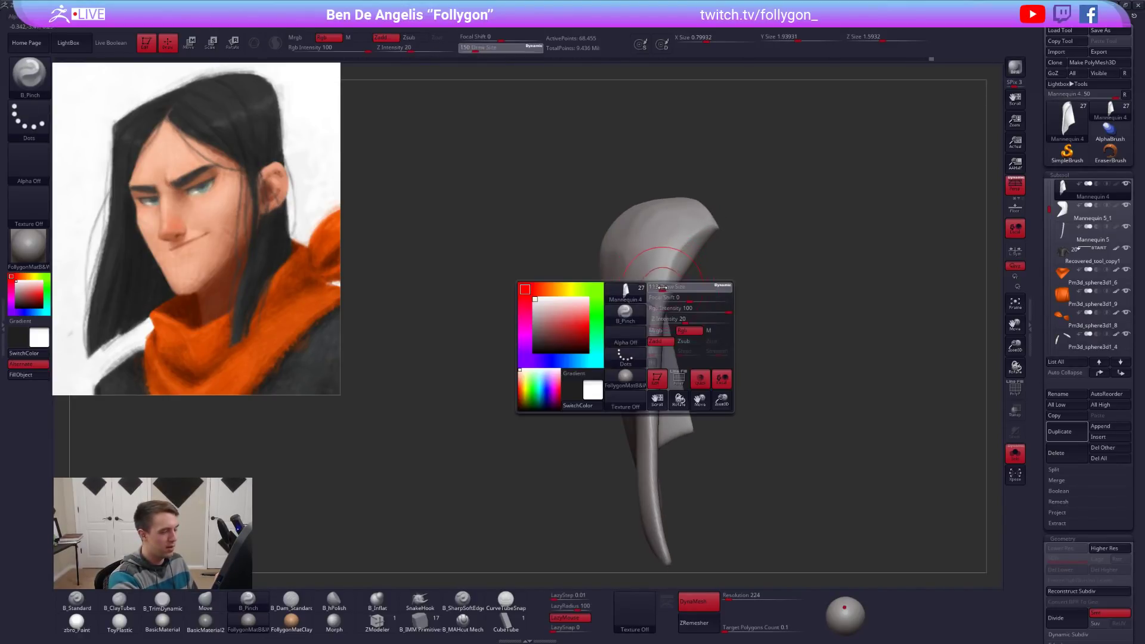
pyautogui.moveTo(822, 474); pyautogui.dragTo(800, 497, button='right')
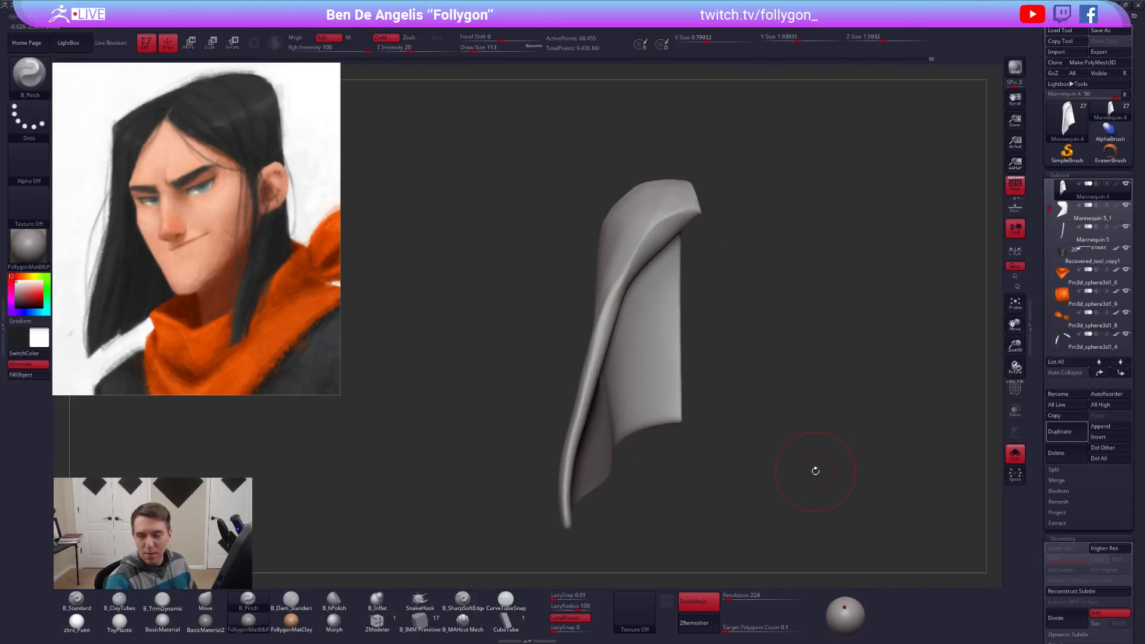
pyautogui.press('4')
pyautogui.press('space')
pyautogui.moveTo(616, 288); pyautogui.dragTo(622, 290)
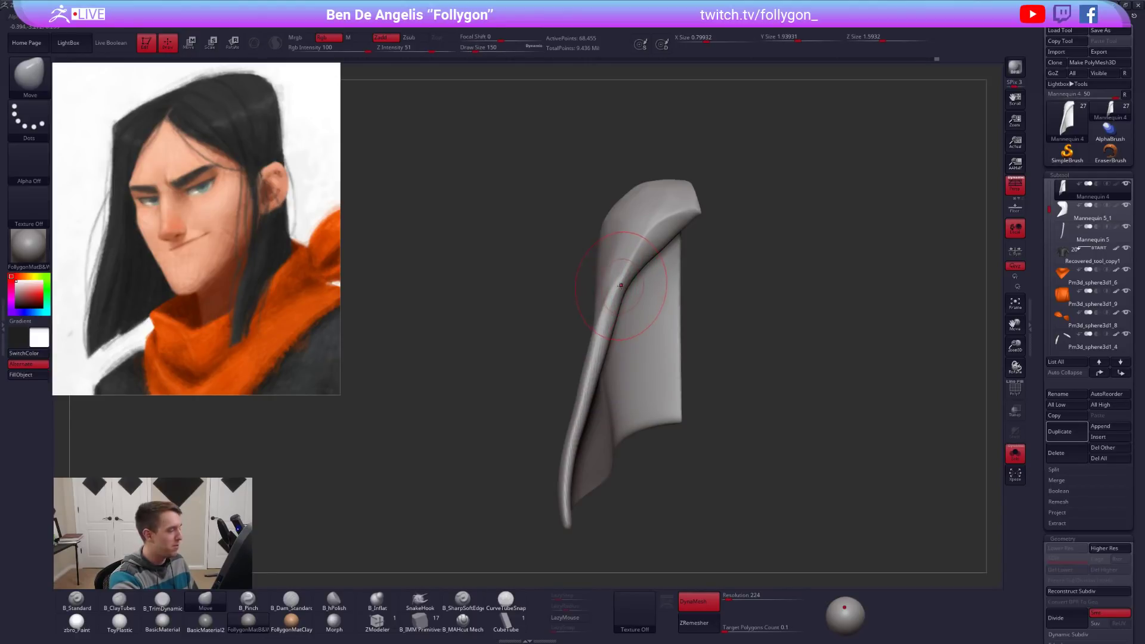
pyautogui.press('space')
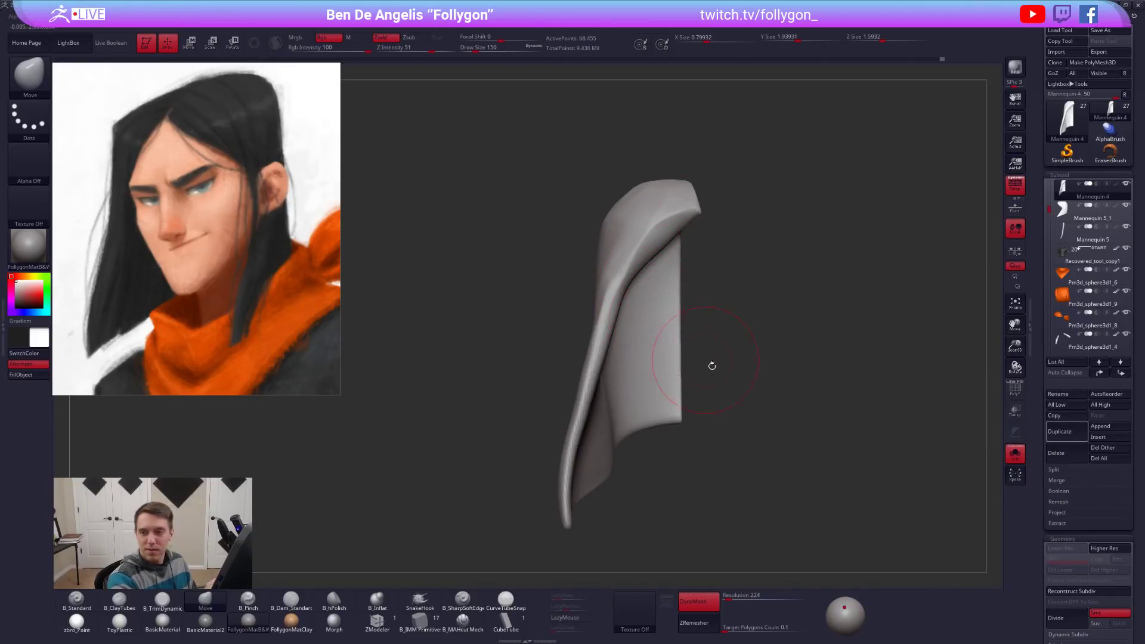
# Sharpen the hair piece's long front edge with the Pinch brush at draw size 61.
pyautogui.press('5')
pyautogui.moveTo(620, 283); pyautogui.dragTo(639, 278, button='right')
pyautogui.press('space')
pyautogui.moveTo(634, 269); pyautogui.dragTo(630, 269)
pyautogui.keyDown('ctrl'); pyautogui.moveTo(631, 268); pyautogui.dragTo(631, 255, button='right'); pyautogui.keyUp('ctrl')
pyautogui.press('space')
pyautogui.moveTo(630, 254)
pyautogui.mouseDown()
pyautogui.moveTo(608, 302)
pyautogui.moveTo(597, 398)
pyautogui.mouseUp()
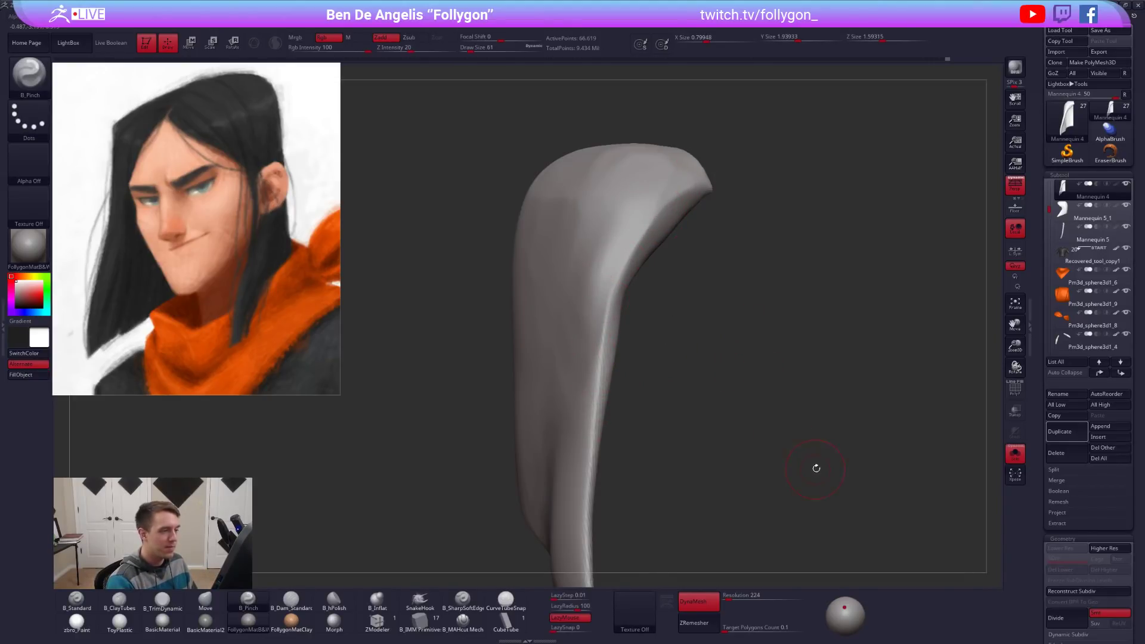
# Bring back all subtools and examine the hair on the head from the front and three-quarter view.
pyautogui.hotkey('shift', 'f')
pyautogui.hotkey('shift', 'f')
pyautogui.moveTo(840, 471); pyautogui.dragTo(723, 453)
pyautogui.hotkey('shift', 's')
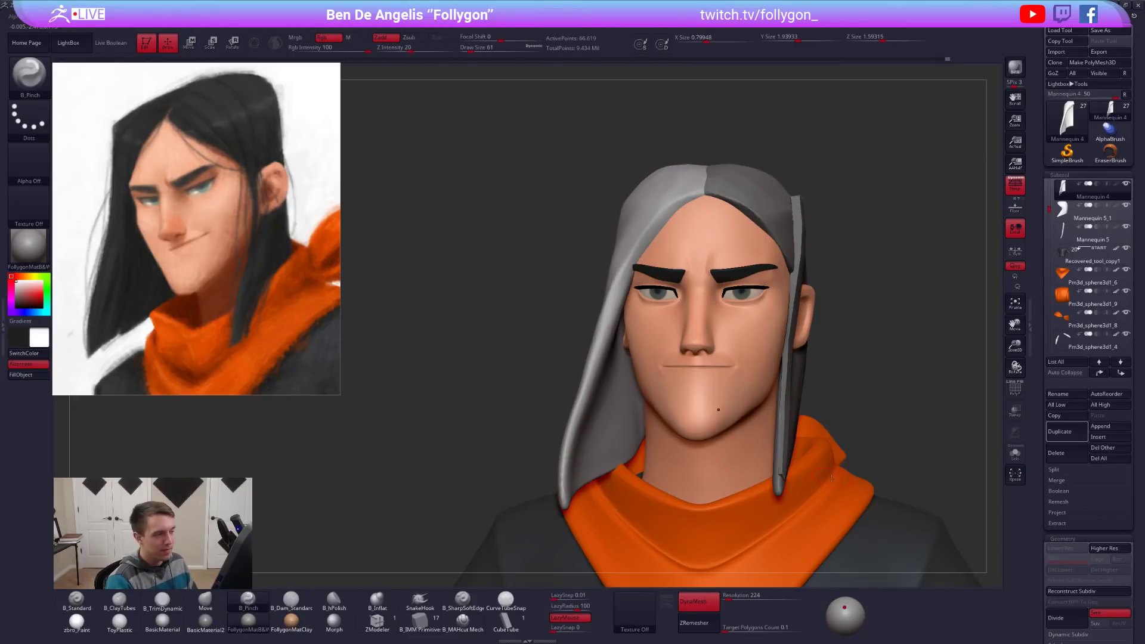
pyautogui.moveTo(823, 484); pyautogui.dragTo(829, 488)
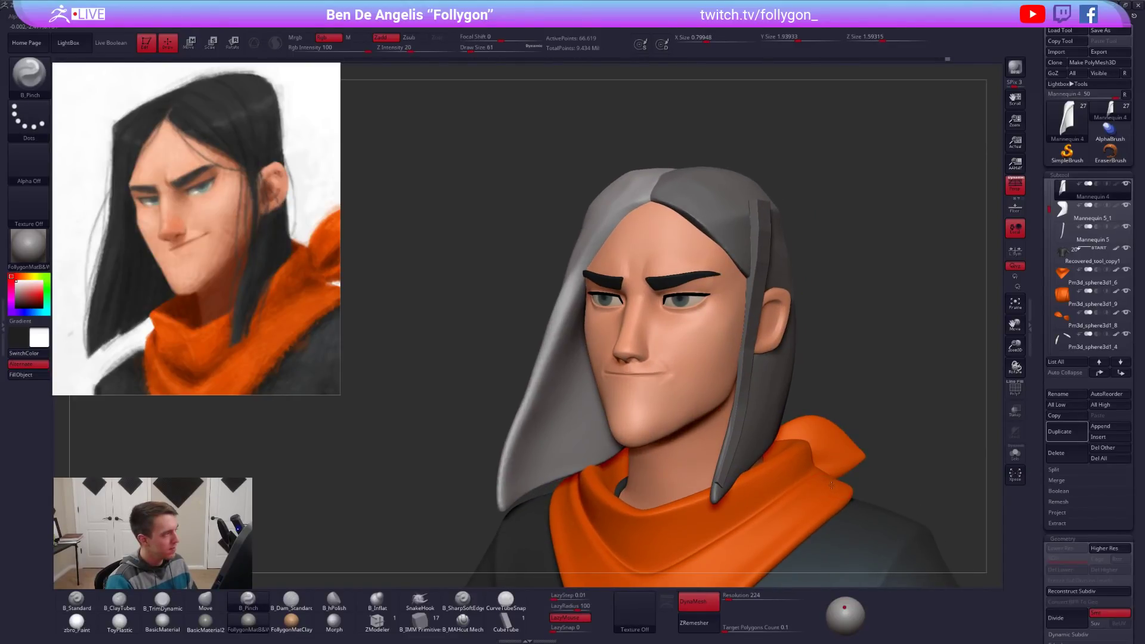
pyautogui.moveTo(832, 488); pyautogui.dragTo(927, 471, button='right')
# Flatten the left hair piece near the parting with the TrimDynamic brush at draw size 140 and check it from the front.
pyautogui.moveTo(652, 261)
pyautogui.keyDown('alt'); pyautogui.mouseDown(button='right')
pyautogui.moveTo(655, 317)
pyautogui.moveTo(699, 313)
pyautogui.mouseUp(button='right'); pyautogui.keyUp('alt')
pyautogui.rightClick(698, 311)
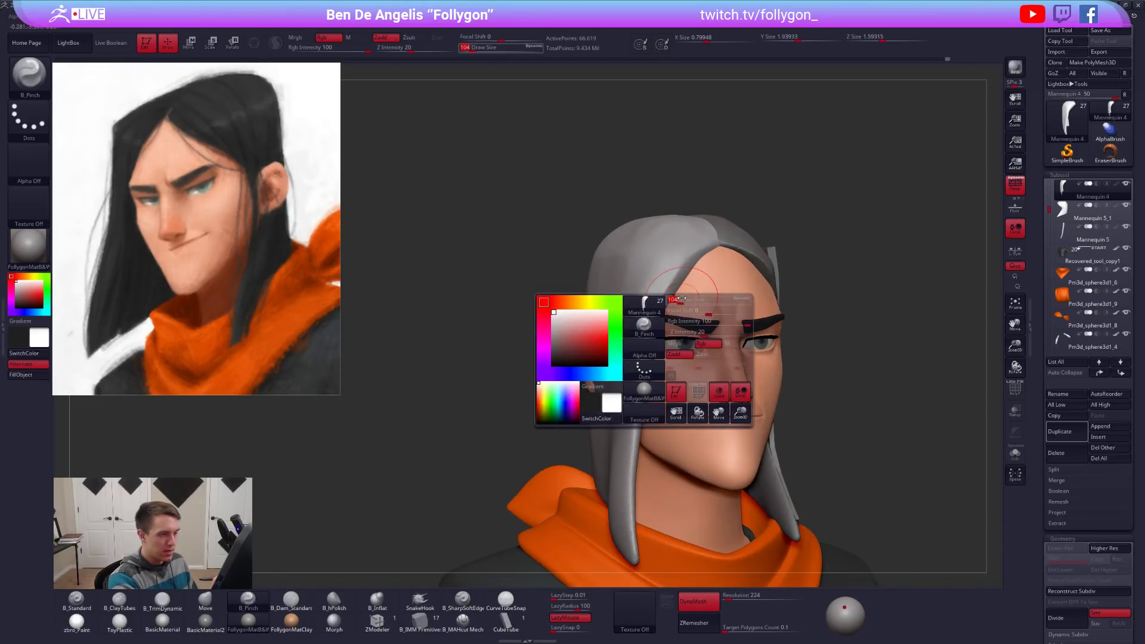
pyautogui.press('b')
pyautogui.press('t')
pyautogui.press('d')
pyautogui.rightClick(698, 265)
pyautogui.moveTo(698, 240)
pyautogui.mouseDown()
pyautogui.moveTo(677, 272)
pyautogui.moveTo(685, 259)
pyautogui.mouseUp()
pyautogui.moveTo(620, 281); pyautogui.dragTo(661, 278, button='right')
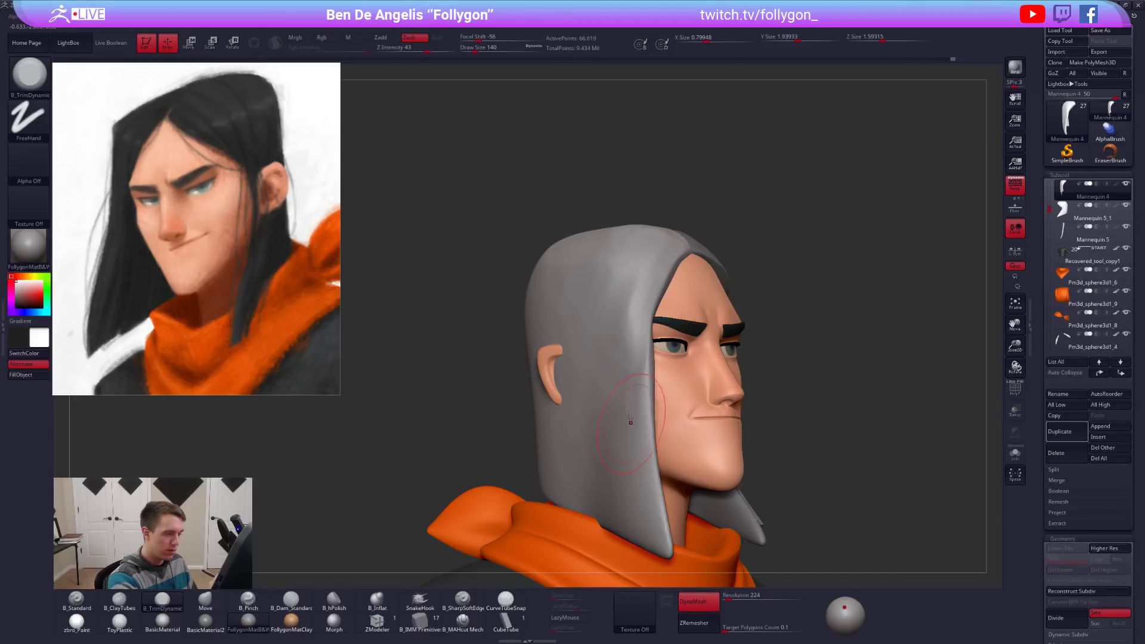
pyautogui.moveTo(849, 387); pyautogui.dragTo(767, 391, button='right')
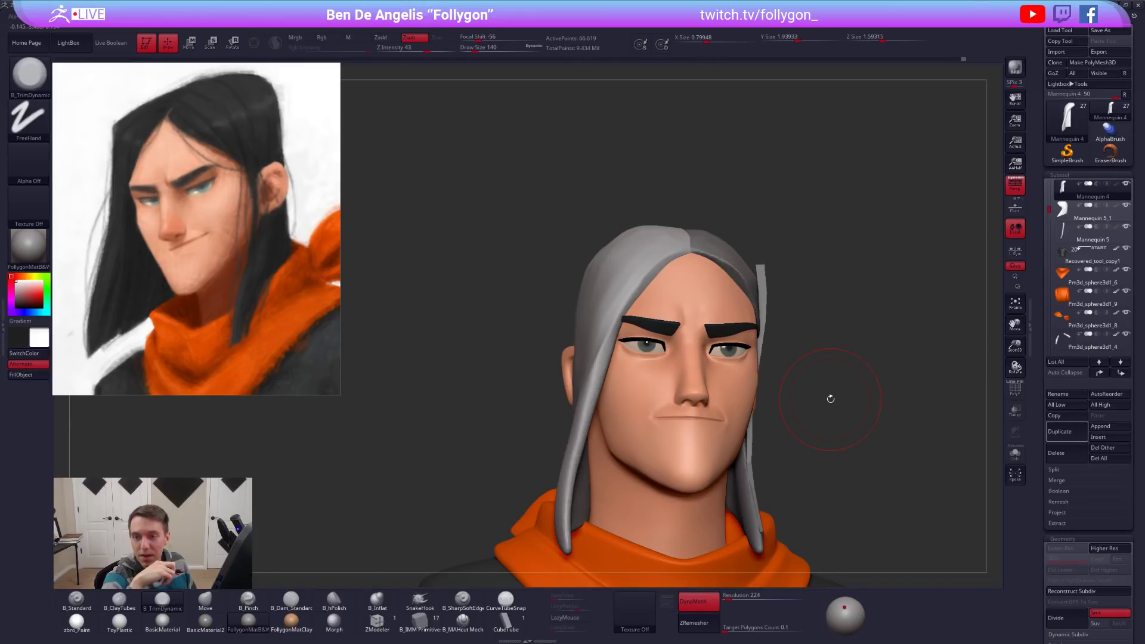
pyautogui.moveTo(831, 398); pyautogui.dragTo(752, 310)
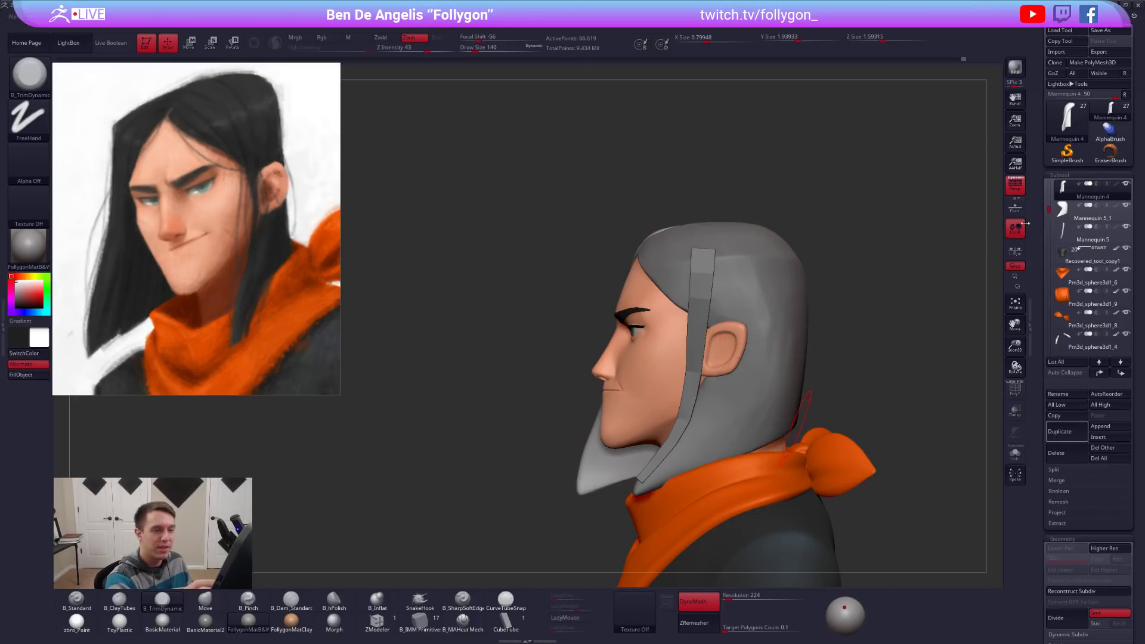
# Examine the hair's profile against the head with a transpose line along its front, and view it from the front.
pyautogui.keyDown('alt'); pyautogui.click(670, 358); pyautogui.keyUp('alt')
pyautogui.hotkey('shift', 's')
pyautogui.moveTo(880, 520)
pyautogui.keyDown('alt'); pyautogui.mouseDown()
pyautogui.moveTo(851, 484)
pyautogui.moveTo(823, 520)
pyautogui.moveTo(818, 501)
pyautogui.moveTo(788, 504)
pyautogui.moveTo(842, 501)
pyautogui.moveTo(832, 505)
pyautogui.mouseUp(); pyautogui.keyUp('alt')
pyautogui.press('w')
pyautogui.moveTo(583, 167)
pyautogui.mouseDown()
pyautogui.moveTo(508, 458)
pyautogui.moveTo(512, 440)
pyautogui.mouseUp()
pyautogui.click(1014, 453)
pyautogui.press('q')
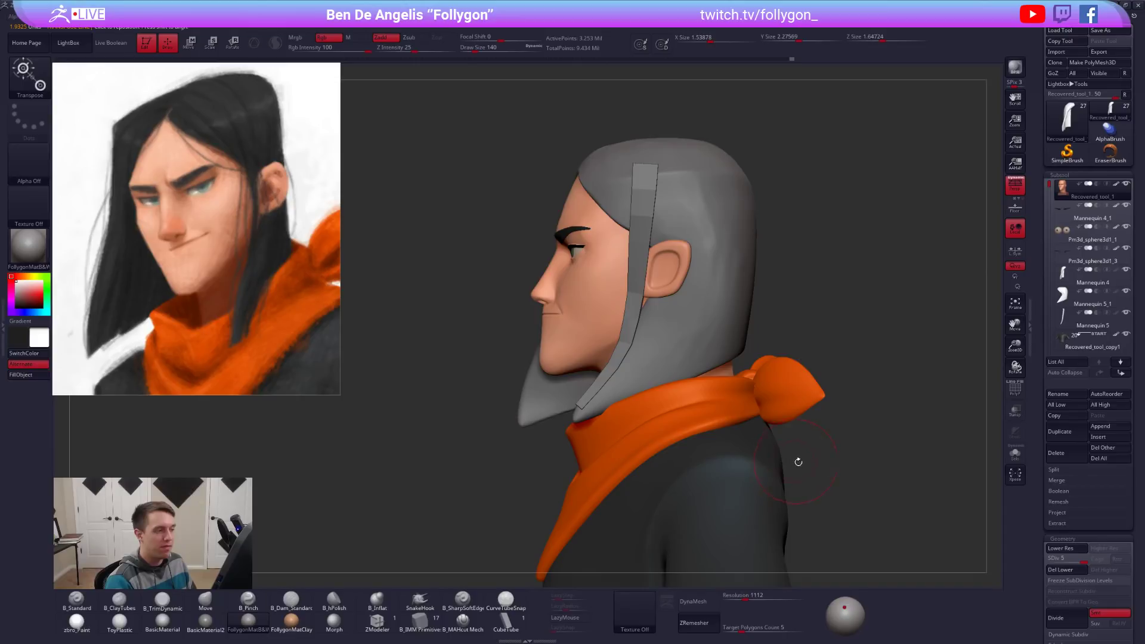
pyautogui.moveTo(833, 477)
pyautogui.mouseDown()
pyautogui.moveTo(890, 468)
pyautogui.moveTo(833, 478)
pyautogui.moveTo(860, 471)
pyautogui.mouseUp()
pyautogui.moveTo(859, 471); pyautogui.dragTo(880, 483, button='right')
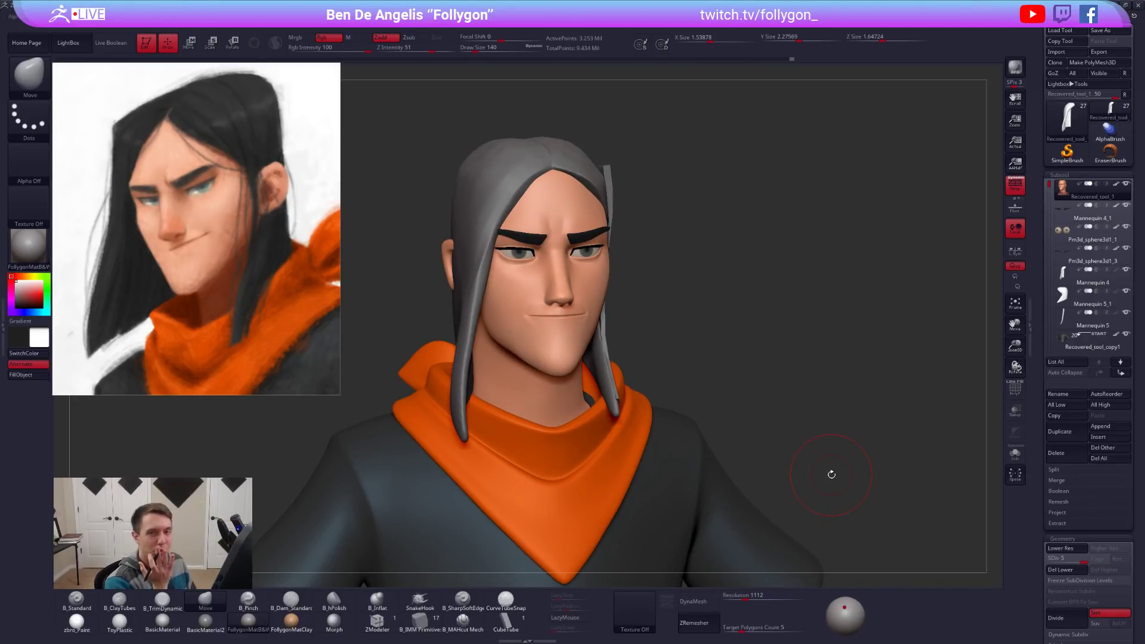
pyautogui.moveTo(816, 476); pyautogui.dragTo(849, 494, button='right')
# Reselect the left hair piece and reshape its front contour beside the temple with the Move brush.
pyautogui.keyDown('alt'); pyautogui.click(546, 335); pyautogui.keyUp('alt')
pyautogui.moveTo(547, 336); pyautogui.dragTo(600, 309, button='right')
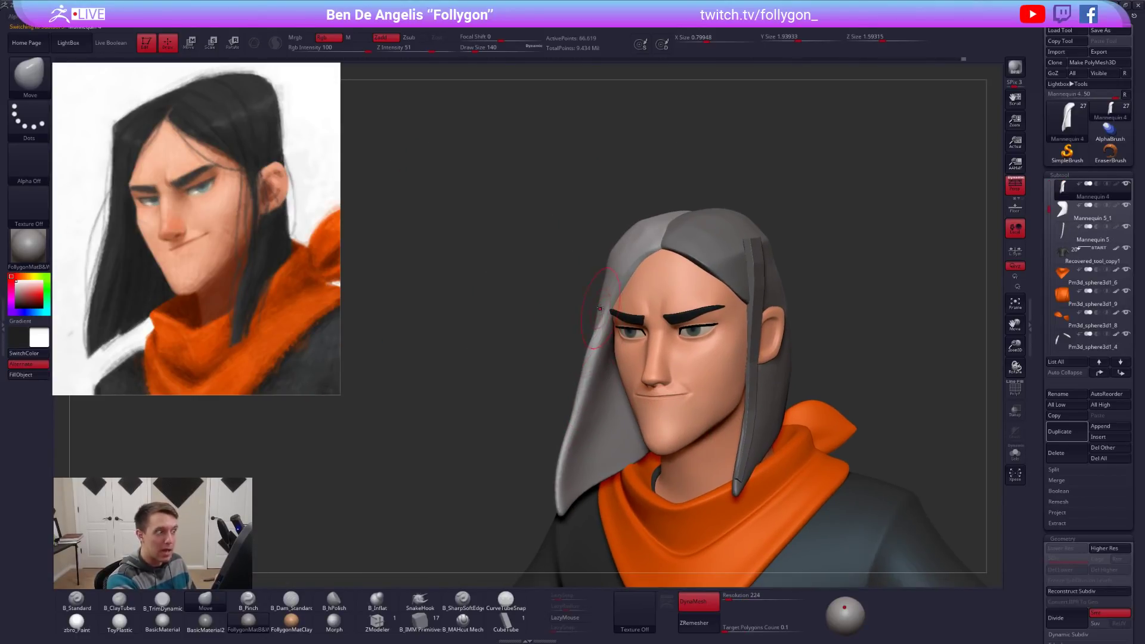
pyautogui.press('space')
pyautogui.moveTo(601, 270); pyautogui.dragTo(604, 270)
pyautogui.moveTo(602, 270)
pyautogui.mouseDown(button='right')
pyautogui.moveTo(671, 268)
pyautogui.moveTo(623, 253)
pyautogui.moveTo(739, 275)
pyautogui.mouseUp(button='right')
pyautogui.press('3')
pyautogui.press('4')
pyautogui.moveTo(623, 300); pyautogui.dragTo(625, 301)
pyautogui.moveTo(622, 302); pyautogui.dragTo(507, 299, button='right')
pyautogui.press('s')
pyautogui.moveTo(591, 348); pyautogui.dragTo(583, 348)
pyautogui.moveTo(660, 286)
pyautogui.mouseDown(button='right')
pyautogui.moveTo(639, 279)
pyautogui.moveTo(614, 305)
pyautogui.moveTo(624, 308)
pyautogui.mouseUp(button='right')
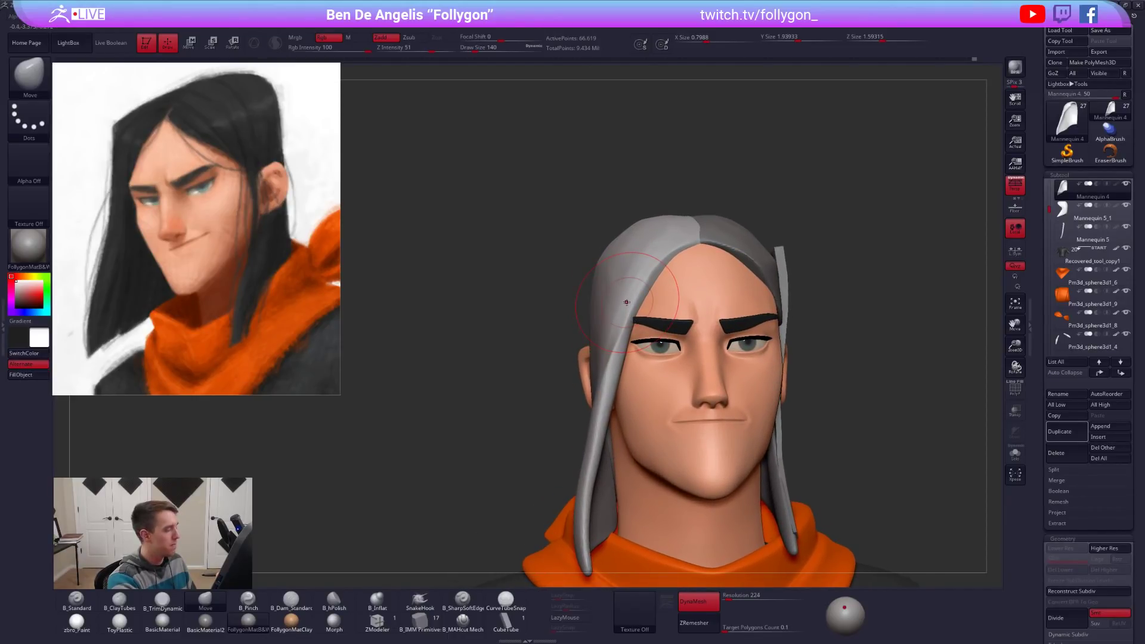
pyautogui.moveTo(662, 389); pyautogui.dragTo(658, 334, button='right')
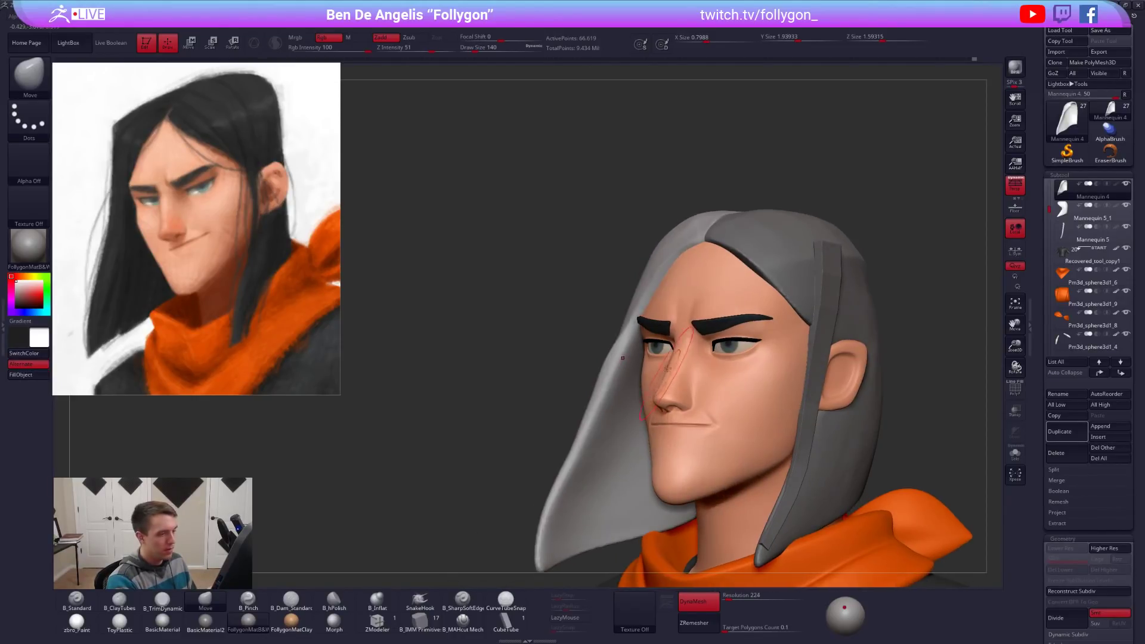
pyautogui.press('w')
pyautogui.moveTo(665, 278); pyautogui.dragTo(503, 201)
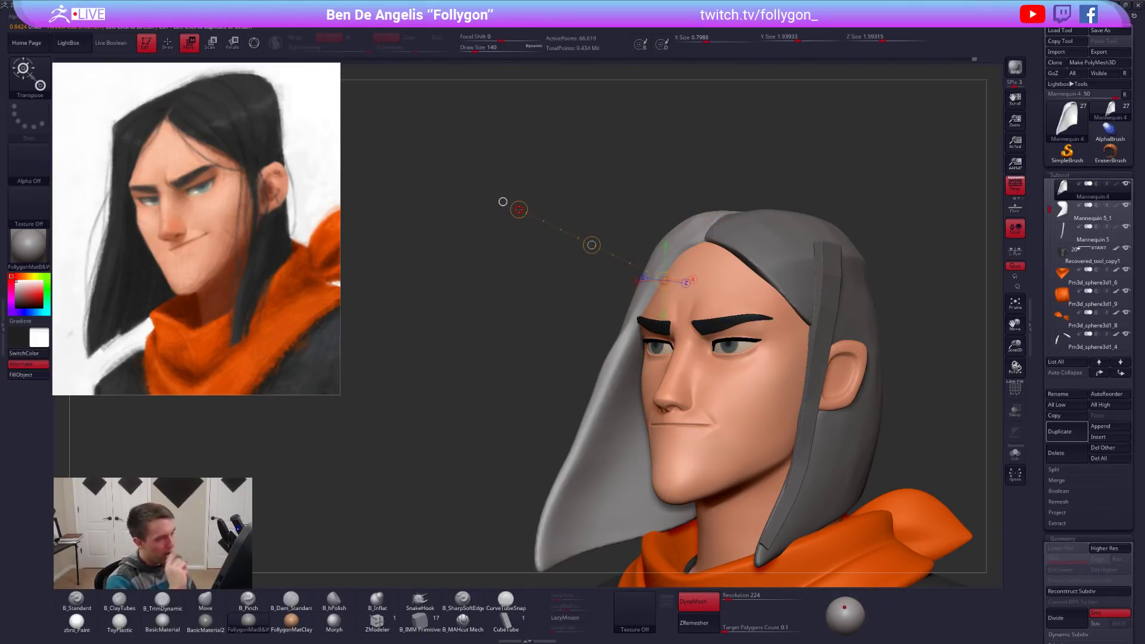
pyautogui.press('q')
# Pull the left hair piece outward above the temple into a pointed corner with the Move brush at draw size 181.
pyautogui.press('s')
pyautogui.hotkey('ctrl', 'space')
pyautogui.click(672, 347)
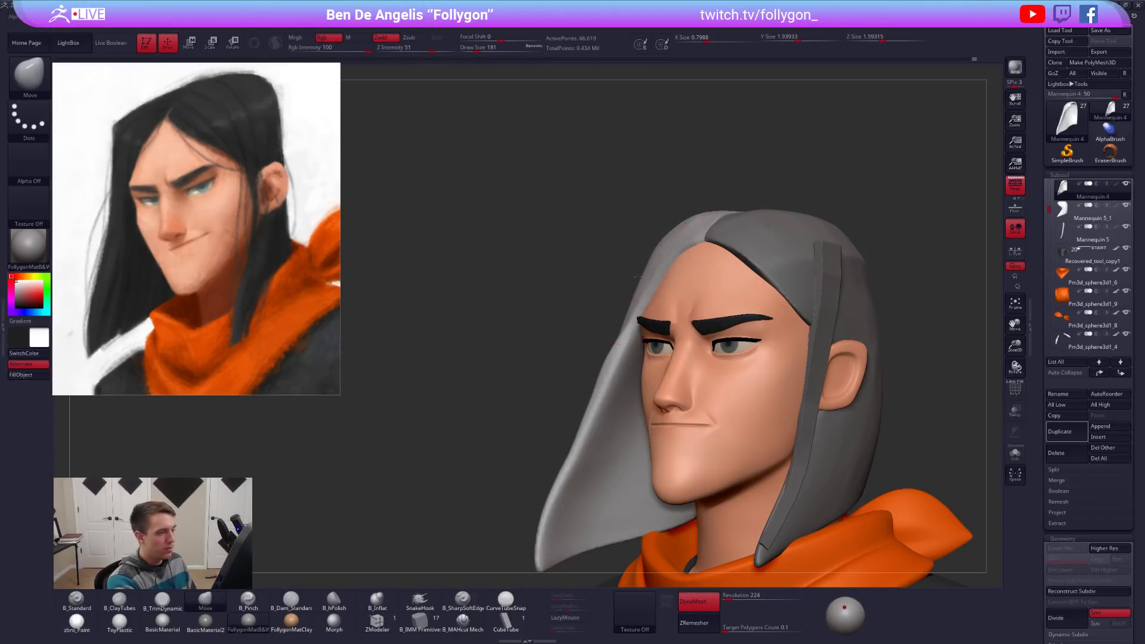
pyautogui.moveTo(566, 280); pyautogui.dragTo(635, 277, button='right')
pyautogui.moveTo(627, 273)
pyautogui.mouseDown()
pyautogui.moveTo(604, 266)
pyautogui.moveTo(578, 278)
pyautogui.mouseUp()
pyautogui.moveTo(656, 347)
pyautogui.mouseDown(button='right')
pyautogui.moveTo(615, 349)
pyautogui.moveTo(582, 378)
pyautogui.moveTo(601, 379)
pyautogui.mouseUp(button='right')
pyautogui.moveTo(598, 277); pyautogui.dragTo(650, 278, button='right')
pyautogui.moveTo(616, 267); pyautogui.dragTo(547, 220)
pyautogui.moveTo(636, 328); pyautogui.dragTo(582, 331, button='right')
pyautogui.hotkey('ctrl', 'shift', 'd')
pyautogui.click(724, 412)
pyautogui.moveTo(501, 274)
pyautogui.mouseDown(button='right')
pyautogui.moveTo(663, 284)
pyautogui.moveTo(626, 322)
pyautogui.mouseUp(button='right')
# Pinch the hair piece's surface behind the pointed corner toward a ridge with a smaller Pinch brush.
pyautogui.press('5')
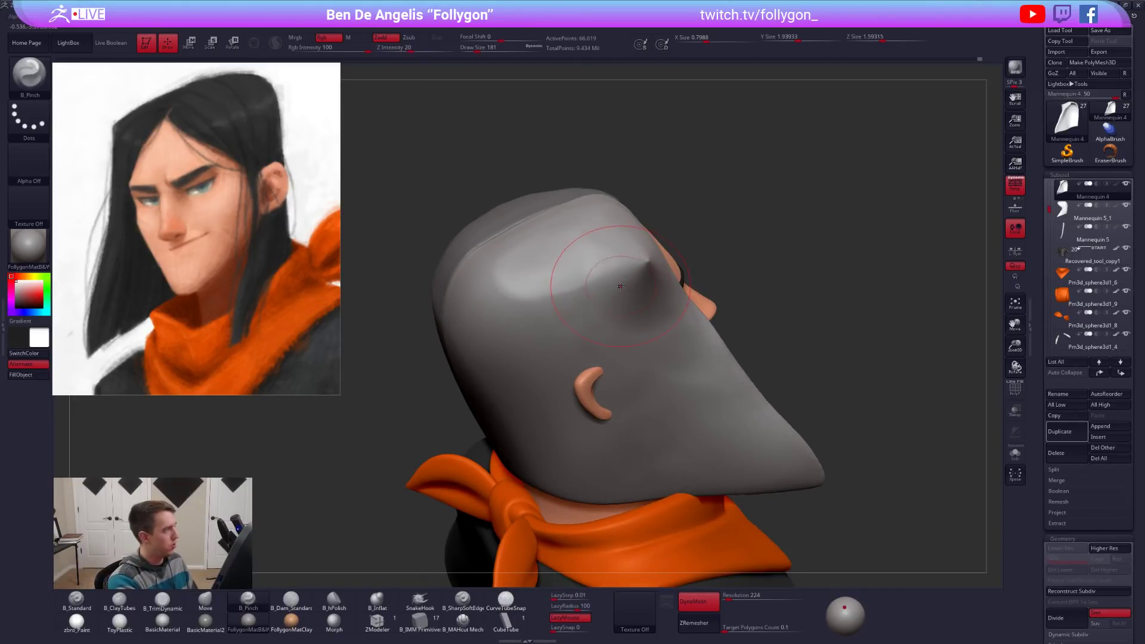
pyautogui.press('[')
pyautogui.moveTo(590, 286); pyautogui.dragTo(518, 306)
pyautogui.moveTo(548, 273)
pyautogui.mouseDown(button='right')
pyautogui.moveTo(611, 271)
pyautogui.moveTo(552, 280)
pyautogui.moveTo(514, 271)
pyautogui.moveTo(503, 253)
pyautogui.moveTo(586, 287)
pyautogui.mouseUp(button='right')
# Sharpen the pointed corner and its ridge with the Pinch brush at draw size 130, comparing the silhouette with the painted reference.
pyautogui.press('4')
pyautogui.press('5')
pyautogui.press('s')
pyautogui.moveTo(587, 287); pyautogui.dragTo(583, 286)
pyautogui.moveTo(591, 284); pyautogui.dragTo(634, 322, button='right')
pyautogui.moveTo(591, 307); pyautogui.dragTo(660, 224)
pyautogui.moveTo(625, 269); pyautogui.dragTo(602, 302)
pyautogui.moveTo(674, 358)
pyautogui.mouseDown(button='right')
pyautogui.moveTo(650, 326)
pyautogui.moveTo(823, 427)
pyautogui.moveTo(880, 488)
pyautogui.moveTo(918, 492)
pyautogui.moveTo(816, 439)
pyautogui.mouseUp(button='right')
pyautogui.keyDown('ctrl'); pyautogui.moveTo(596, 285); pyautogui.dragTo(604, 316, button='right'); pyautogui.keyUp('ctrl')
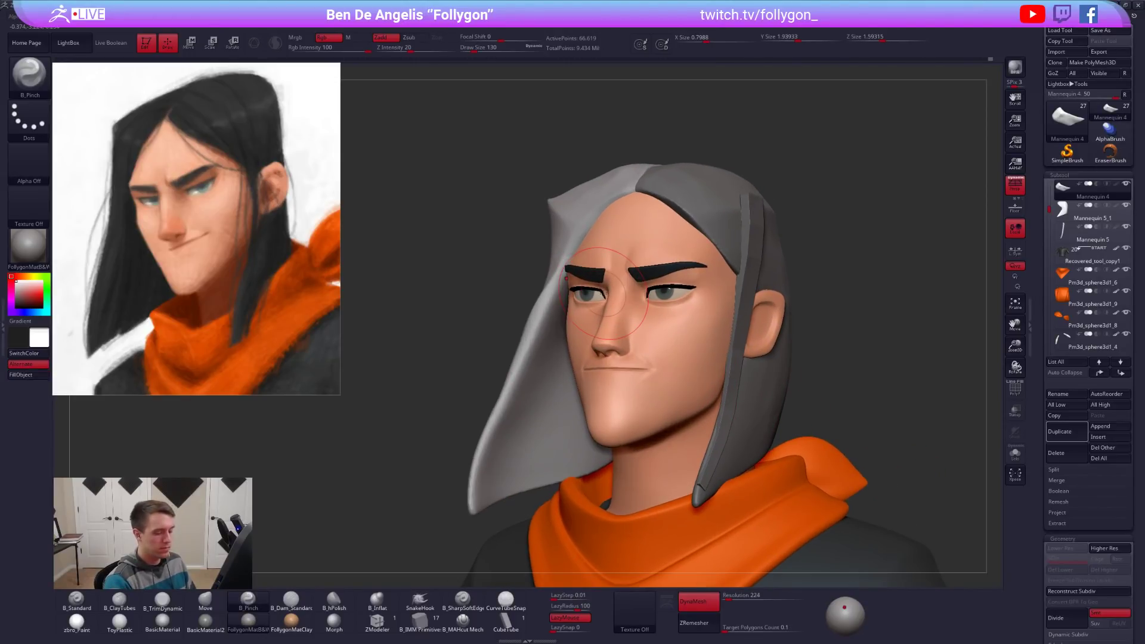
# Turn off DynaMesh, retopologize the left hair piece with ZRemesher at a target polygon count of 1, and quick-save the project.
pyautogui.click(741, 628)
pyautogui.write('1')
pyautogui.press('Tab')
pyautogui.click(715, 608)
pyautogui.press('ctrl')
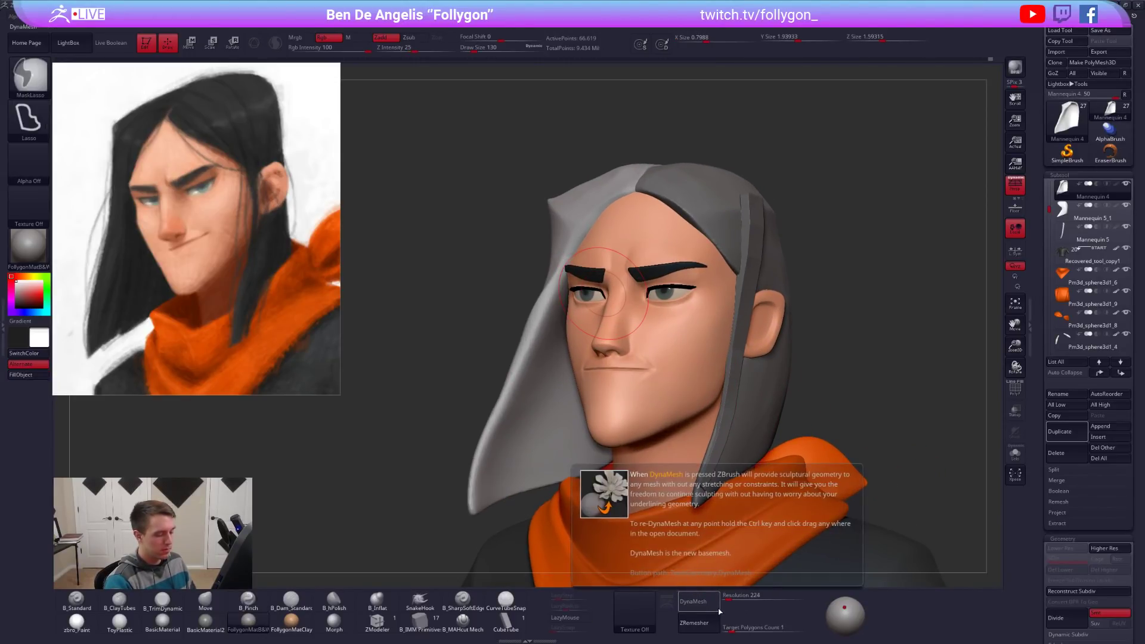
pyautogui.press('s')
pyautogui.hotkey('shift', 'f')
pyautogui.click(698, 622)
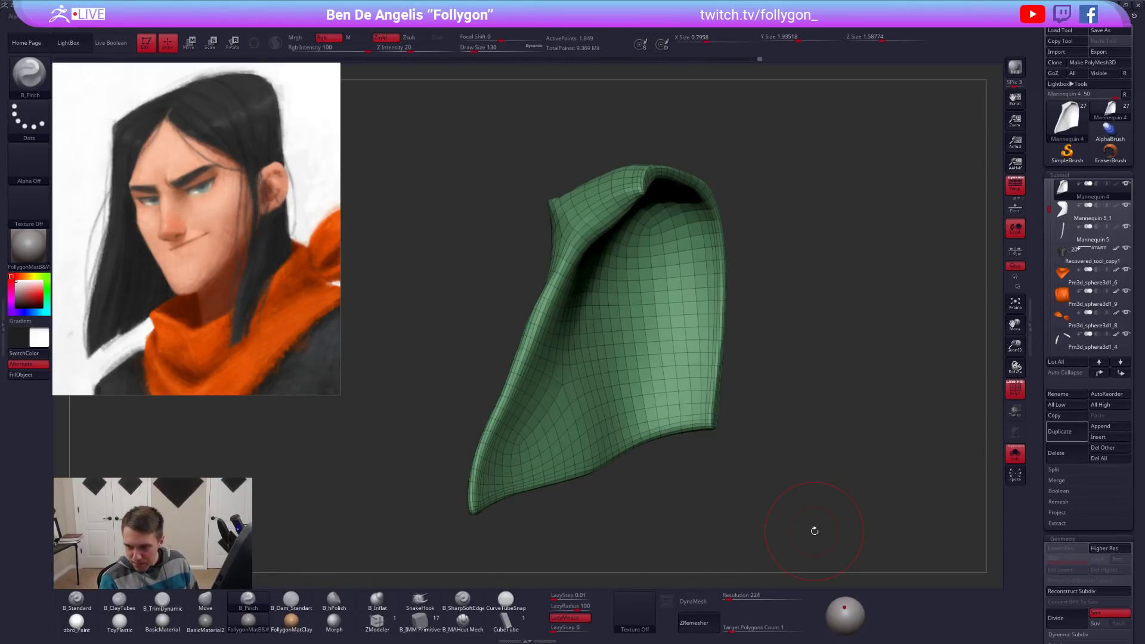
pyautogui.hotkey('ctrl', 's')
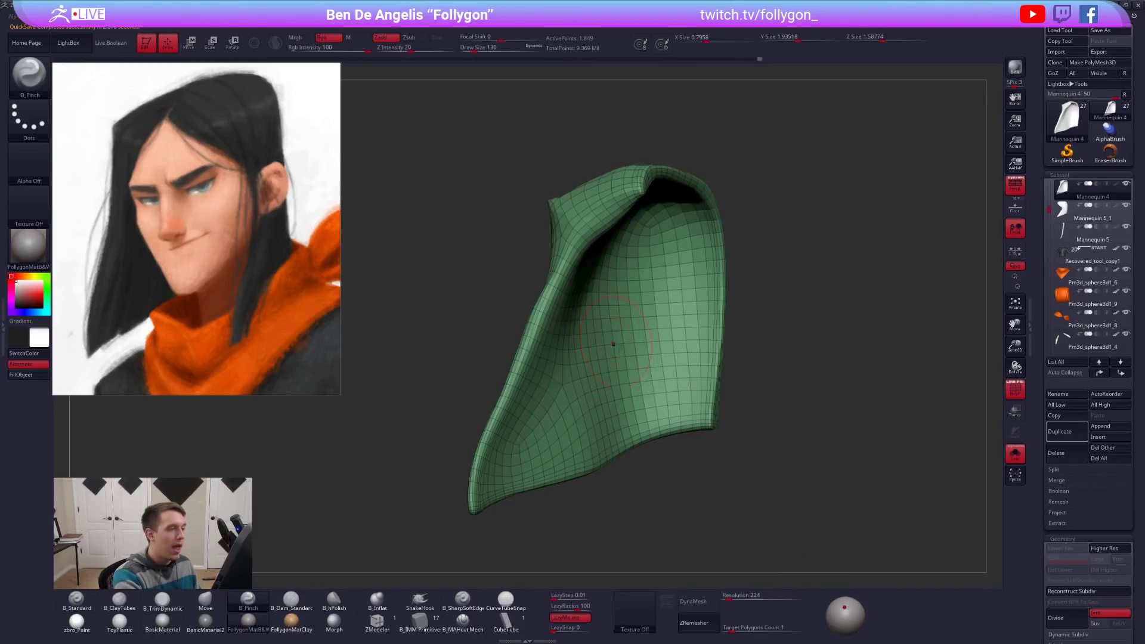
# Reshape the corner above the temple on the remeshed left hair piece with the Move brush.
pyautogui.moveTo(676, 389); pyautogui.dragTo(780, 478, button='right')
pyautogui.hotkey('shift', 'f')
pyautogui.hotkey('shift', 's')
pyautogui.keyDown('alt'); pyautogui.moveTo(813, 519); pyautogui.dragTo(785, 554, button='right'); pyautogui.keyUp('alt')
pyautogui.press('b')
pyautogui.press('m')
pyautogui.press('v')
pyautogui.moveTo(568, 261); pyautogui.dragTo(581, 251)
pyautogui.keyDown('ctrl'); pyautogui.moveTo(580, 254); pyautogui.dragTo(578, 272, button='right'); pyautogui.keyUp('ctrl')
pyautogui.press('space')
pyautogui.moveTo(596, 258)
pyautogui.mouseDown()
pyautogui.moveTo(600, 237)
pyautogui.moveTo(624, 232)
pyautogui.mouseUp()
pyautogui.press('space')
pyautogui.moveTo(637, 231); pyautogui.dragTo(631, 220)
pyautogui.press('d')
# Refine the left hair piece's corner and side contour from several angles with the Move brush at draw size 192.
pyautogui.moveTo(599, 250); pyautogui.dragTo(635, 287, button='right')
pyautogui.keyDown('ctrl'); pyautogui.moveTo(889, 495); pyautogui.dragTo(851, 300, button='right'); pyautogui.keyUp('ctrl')
pyautogui.keyDown('ctrl'); pyautogui.moveTo(850, 518); pyautogui.dragTo(834, 457, button='right'); pyautogui.keyUp('ctrl')
pyautogui.keyDown('alt'); pyautogui.moveTo(643, 328); pyautogui.dragTo(641, 369, button='right'); pyautogui.keyUp('alt')
pyautogui.moveTo(620, 247)
pyautogui.keyDown('ctrl'); pyautogui.mouseDown(button='right')
pyautogui.moveTo(596, 303)
pyautogui.moveTo(627, 387)
pyautogui.mouseUp(button='right'); pyautogui.keyUp('ctrl')
pyautogui.press('space')
pyautogui.moveTo(659, 380); pyautogui.dragTo(668, 380)
pyautogui.moveTo(668, 327); pyautogui.dragTo(672, 344, button='right')
pyautogui.moveTo(671, 345)
pyautogui.mouseDown(button='right')
pyautogui.moveTo(654, 424)
pyautogui.moveTo(648, 369)
pyautogui.mouseUp(button='right')
pyautogui.press('space')
pyautogui.moveTo(658, 343); pyautogui.dragTo(643, 341)
pyautogui.press('space')
pyautogui.moveTo(647, 346)
pyautogui.keyDown('alt'); pyautogui.mouseDown(button='right')
pyautogui.moveTo(649, 395)
pyautogui.moveTo(805, 390)
pyautogui.mouseUp(button='right'); pyautogui.keyUp('alt')
pyautogui.moveTo(676, 270); pyautogui.dragTo(694, 249, button='right')
pyautogui.hotkey('shift', 'd')
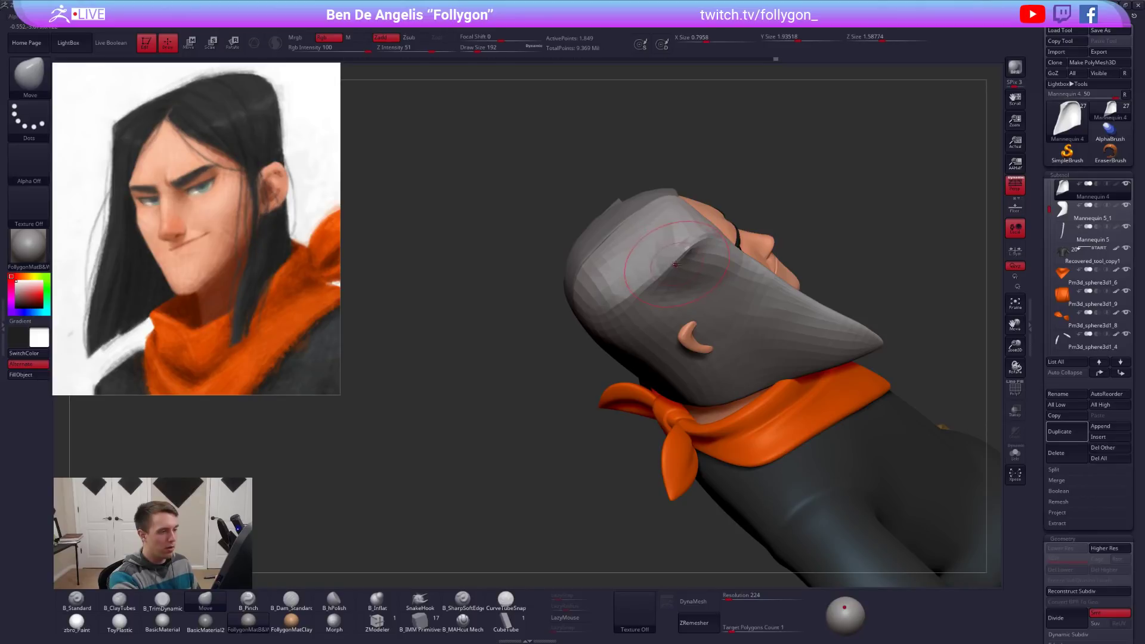
# Raise the left hair piece to subdivision level 5 and sharpen the ridge behind its corner with the Pinch brush at draw size 140.
pyautogui.press('d')
pyautogui.moveTo(677, 266)
pyautogui.mouseDown(button='right')
pyautogui.moveTo(686, 246)
pyautogui.moveTo(701, 261)
pyautogui.mouseUp(button='right')
pyautogui.press('d')
pyautogui.press('d')
pyautogui.press('d')
pyautogui.press('space')
pyautogui.moveTo(704, 263); pyautogui.dragTo(700, 263)
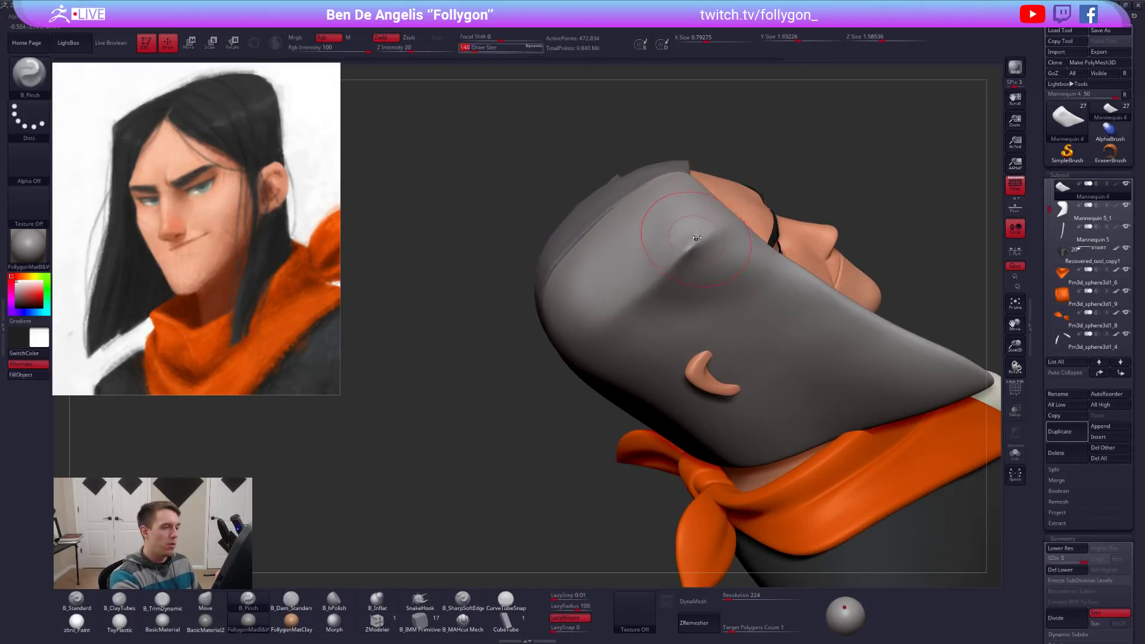
pyautogui.moveTo(728, 215); pyautogui.dragTo(611, 313)
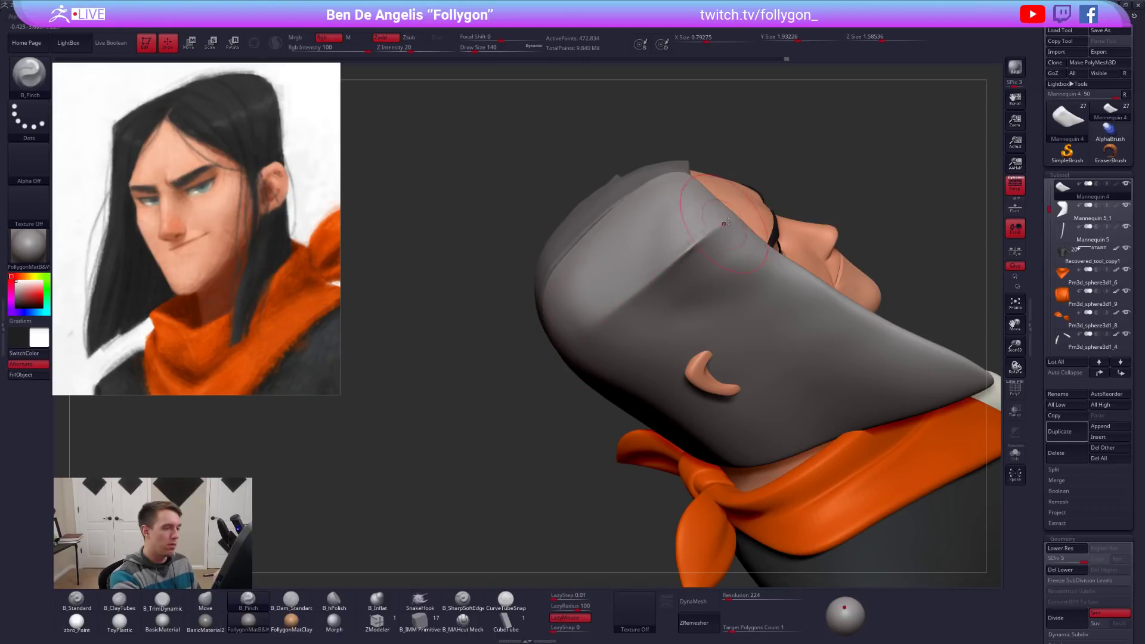
pyautogui.moveTo(692, 249); pyautogui.dragTo(736, 410, button='right')
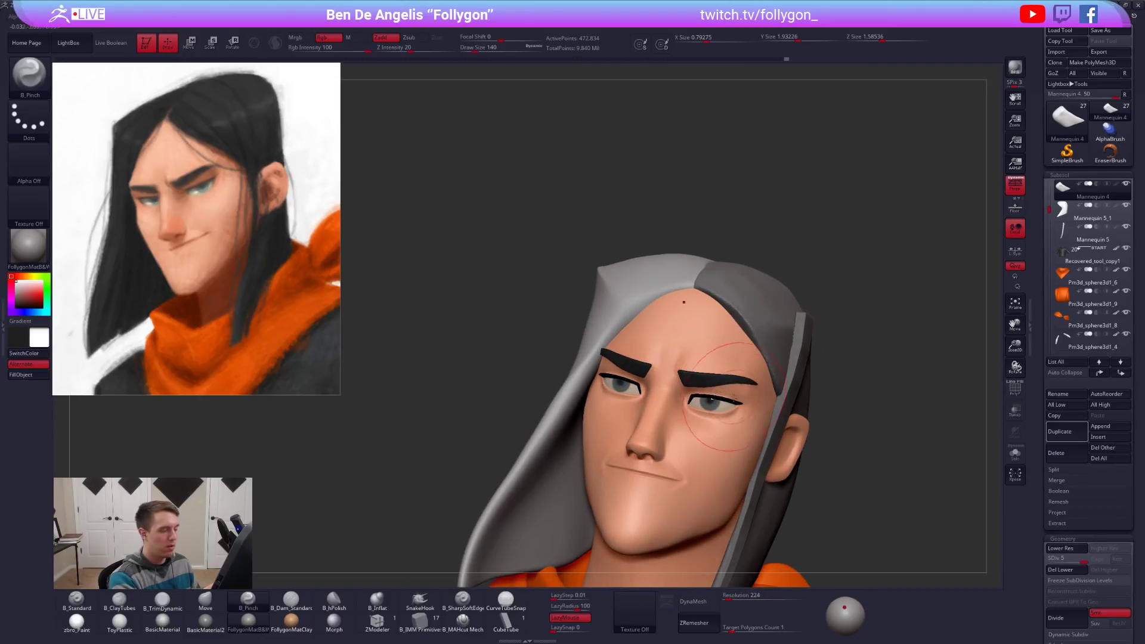
# Switch to Chrome, examine several Android 17 images for the character's hair shape, and return to ZBrush.
pyautogui.hotkey('alt', 'Tab')
pyautogui.hotkey('alt', 'Tab')
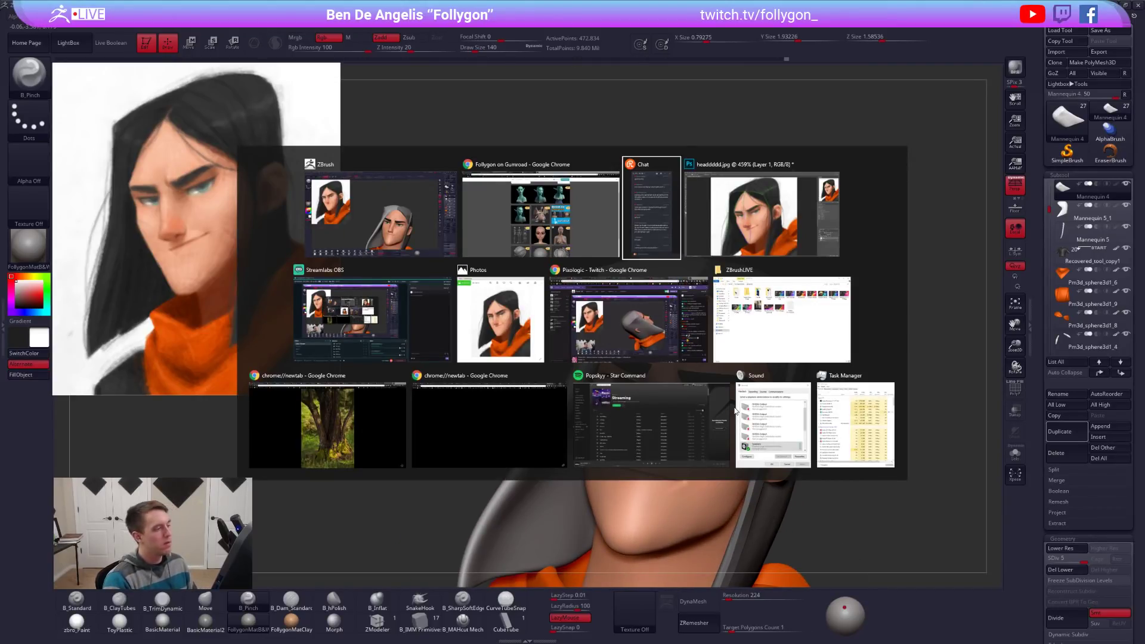
pyautogui.click(543, 224)
pyautogui.click(417, 8)
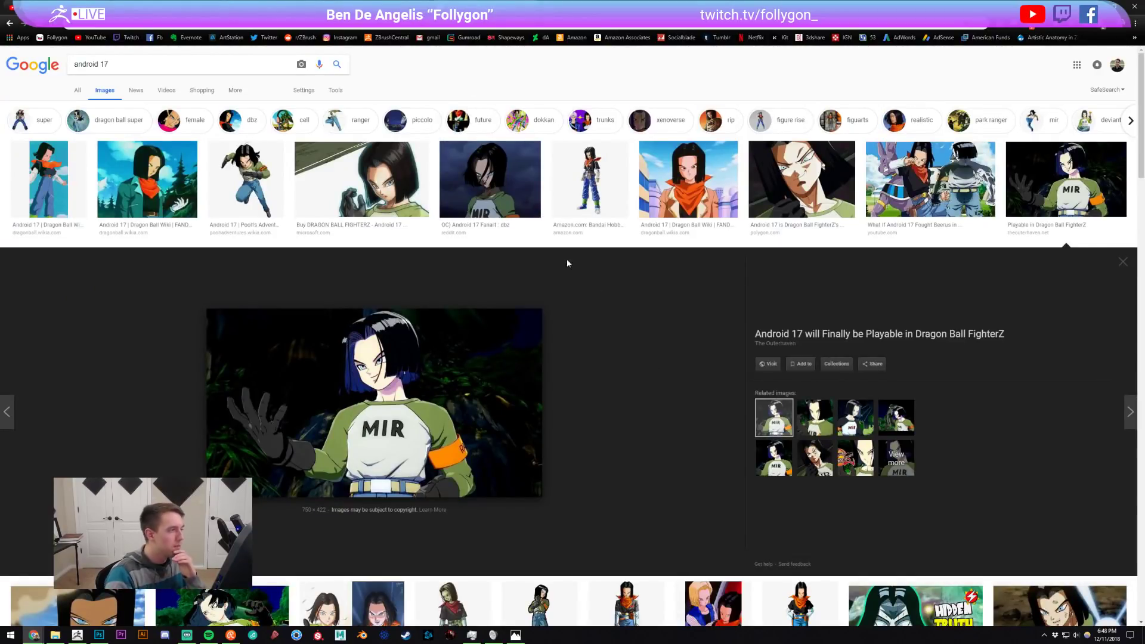
pyautogui.click(472, 179)
pyautogui.click(272, 172)
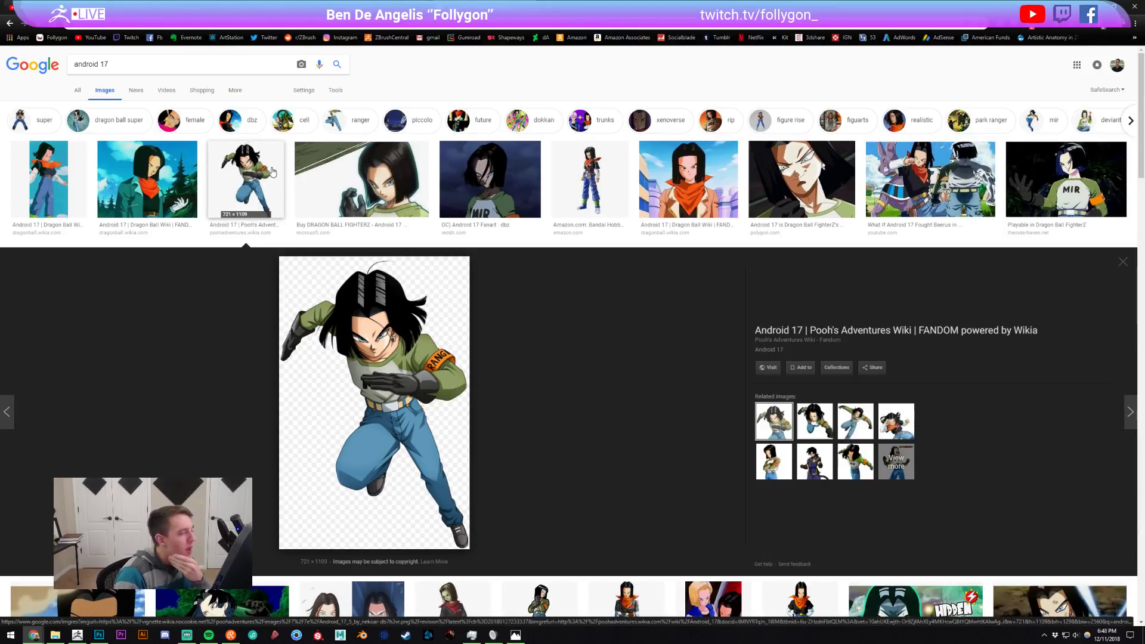
pyautogui.click(172, 174)
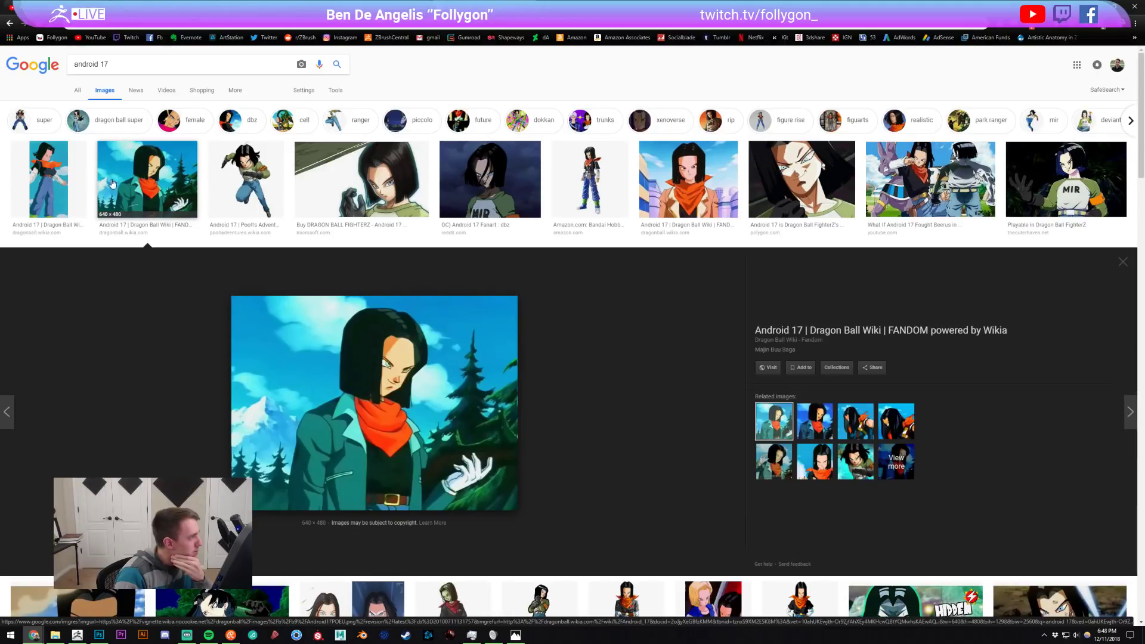
pyautogui.click(65, 173)
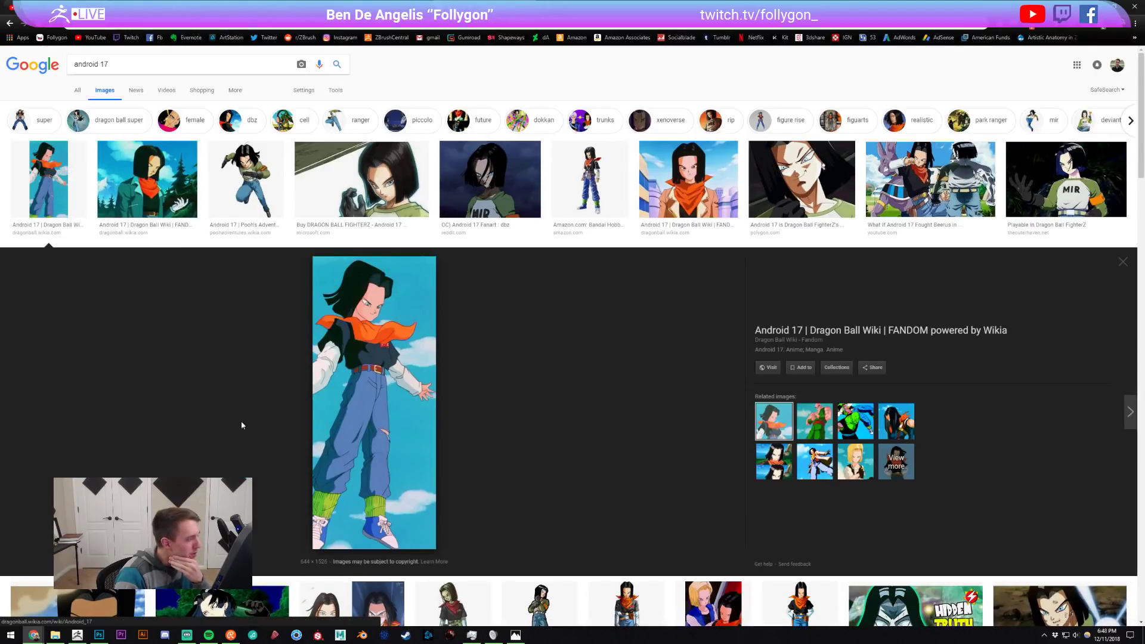
pyautogui.click(77, 635)
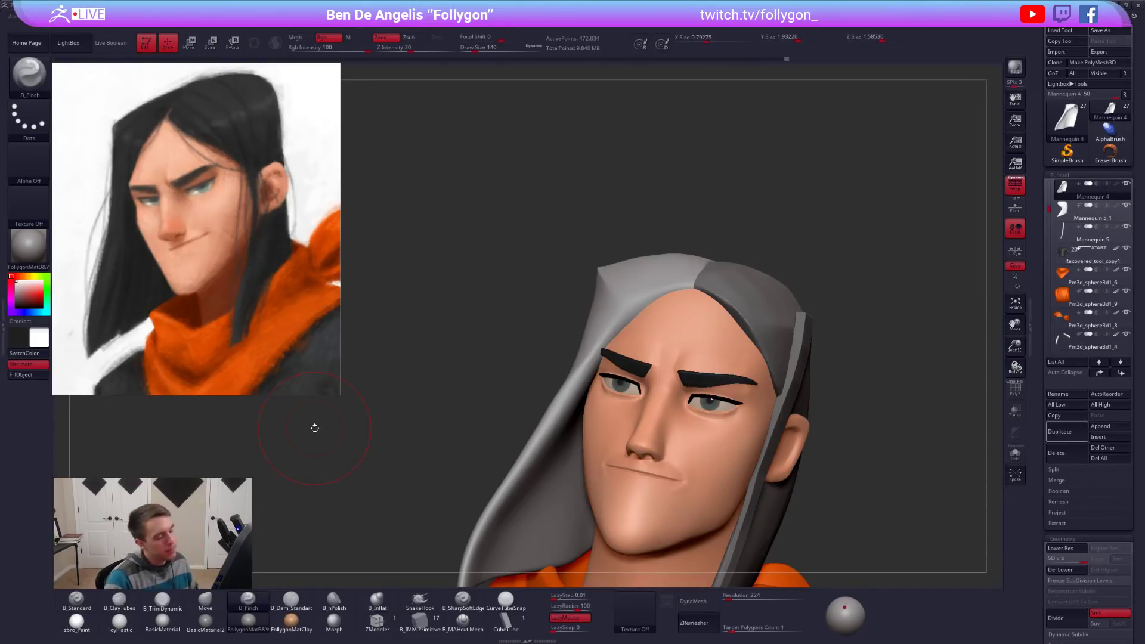
# Adjust the top of the left hair piece near the parting with the Move brush.
pyautogui.moveTo(691, 387); pyautogui.dragTo(680, 477, button='right')
pyautogui.moveTo(752, 205)
pyautogui.keyDown('alt'); pyautogui.mouseDown(button='right')
pyautogui.moveTo(581, 510)
pyautogui.moveTo(608, 454)
pyautogui.mouseUp(button='right'); pyautogui.keyUp('alt')
pyautogui.press('b')
pyautogui.press('m')
pyautogui.press('v')
pyautogui.press('space')
pyautogui.moveTo(643, 396); pyautogui.dragTo(652, 396)
pyautogui.moveTo(656, 400); pyautogui.dragTo(656, 404)
pyautogui.moveTo(656, 403)
pyautogui.mouseDown(button='right')
pyautogui.moveTo(655, 364)
pyautogui.moveTo(655, 399)
pyautogui.moveTo(644, 385)
pyautogui.moveTo(633, 390)
pyautogui.mouseUp(button='right')
# Reshape the left hair piece's pointed corner and outer silhouette with the Move brush, using draw size 215.
pyautogui.press('space')
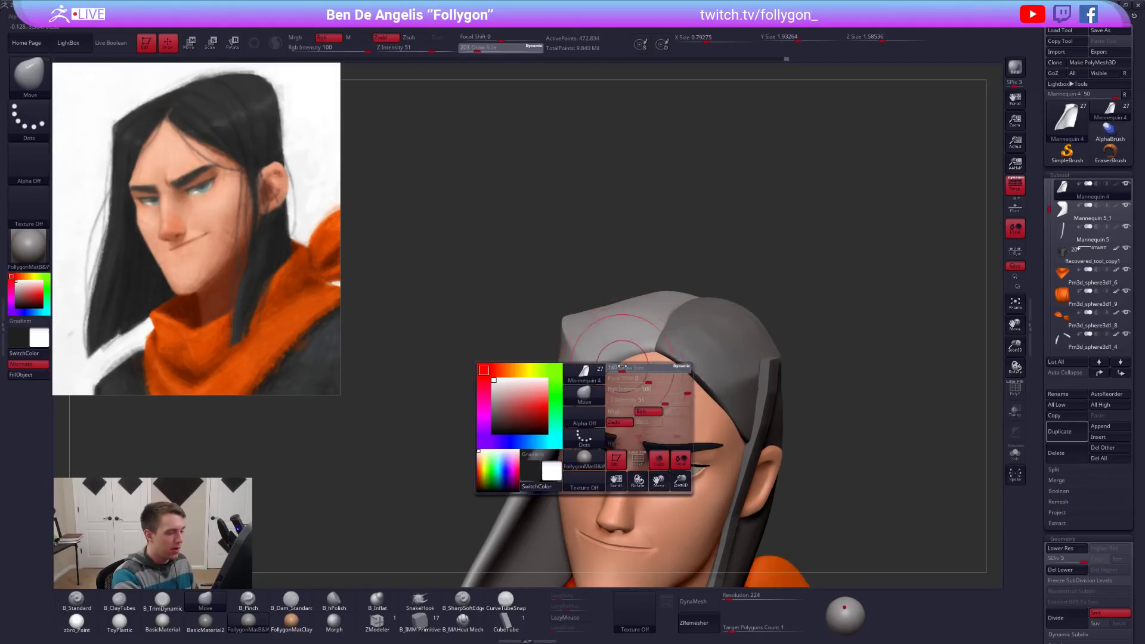
pyautogui.moveTo(633, 394); pyautogui.dragTo(622, 394)
pyautogui.moveTo(620, 381); pyautogui.dragTo(596, 367, button='right')
pyautogui.press('space')
pyautogui.moveTo(593, 366); pyautogui.dragTo(599, 366)
pyautogui.moveTo(587, 365); pyautogui.dragTo(645, 380, button='right')
pyautogui.press('space')
pyautogui.keyDown('alt'); pyautogui.moveTo(572, 454); pyautogui.dragTo(589, 383, button='right'); pyautogui.keyUp('alt')
pyautogui.press('space')
pyautogui.moveTo(589, 384); pyautogui.dragTo(602, 384)
pyautogui.moveTo(602, 385)
pyautogui.mouseDown(button='right')
pyautogui.moveTo(582, 367)
pyautogui.moveTo(557, 388)
pyautogui.mouseUp(button='right')
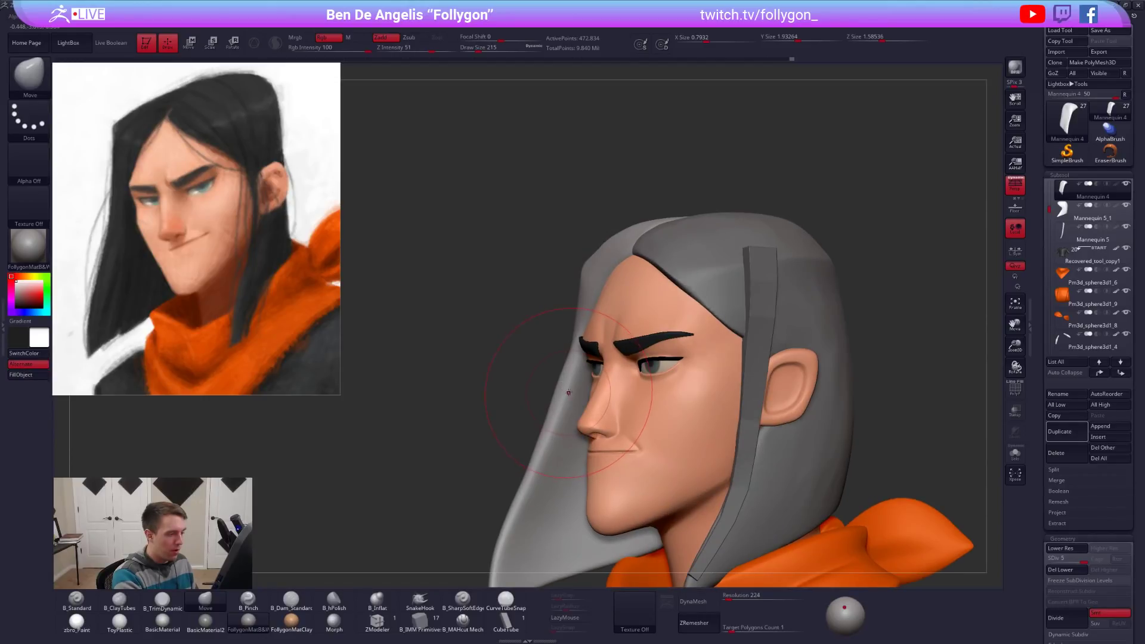
# Adjust the left hair piece's silhouette at subdivision level 1 with the Move brush at draw size 192, and return it to level 5.
pyautogui.hotkey('shift', 'd')
pyautogui.hotkey('shift', 'd')
pyautogui.hotkey('shift', 'd')
pyautogui.hotkey('shift', 'd')
pyautogui.press('space')
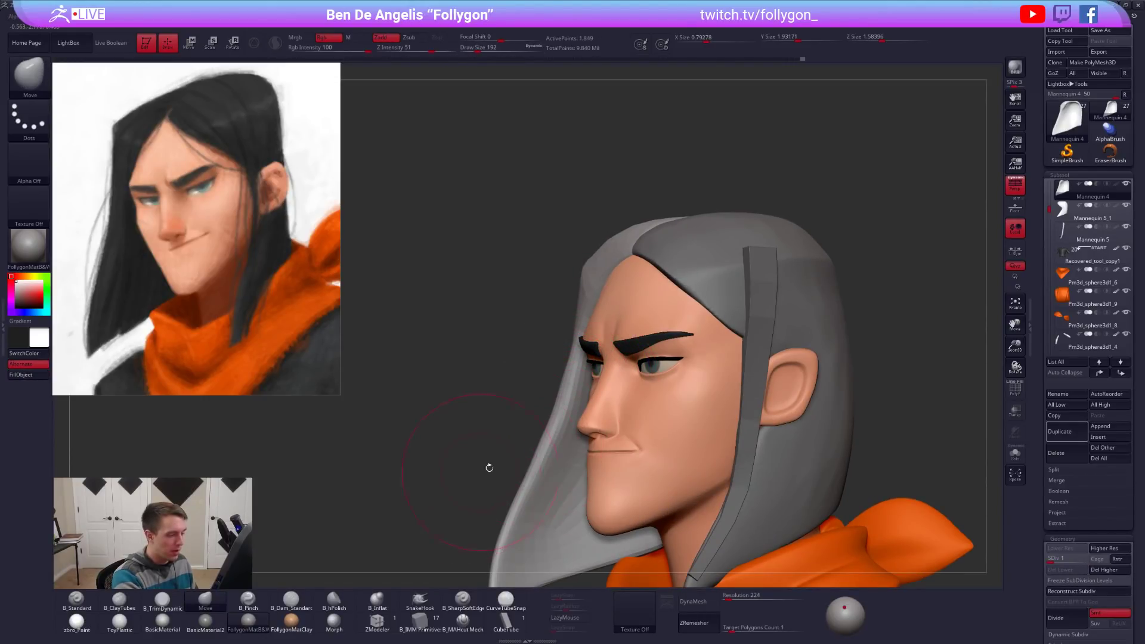
pyautogui.moveTo(545, 435); pyautogui.dragTo(662, 431, button='right')
pyautogui.moveTo(662, 430)
pyautogui.keyDown('ctrl'); pyautogui.mouseDown(button='right')
pyautogui.moveTo(662, 406)
pyautogui.moveTo(680, 436)
pyautogui.moveTo(668, 459)
pyautogui.moveTo(742, 456)
pyautogui.mouseUp(button='right'); pyautogui.keyUp('ctrl')
pyautogui.press('d')
pyautogui.press('d')
pyautogui.press('d')
pyautogui.press('d')
# Smooth the left hair piece's side above the ear at draw size 150, lower it to subdivision level 3, and choose the TrimDynamic brush.
pyautogui.press('space')
pyautogui.moveTo(640, 317); pyautogui.dragTo(636, 316)
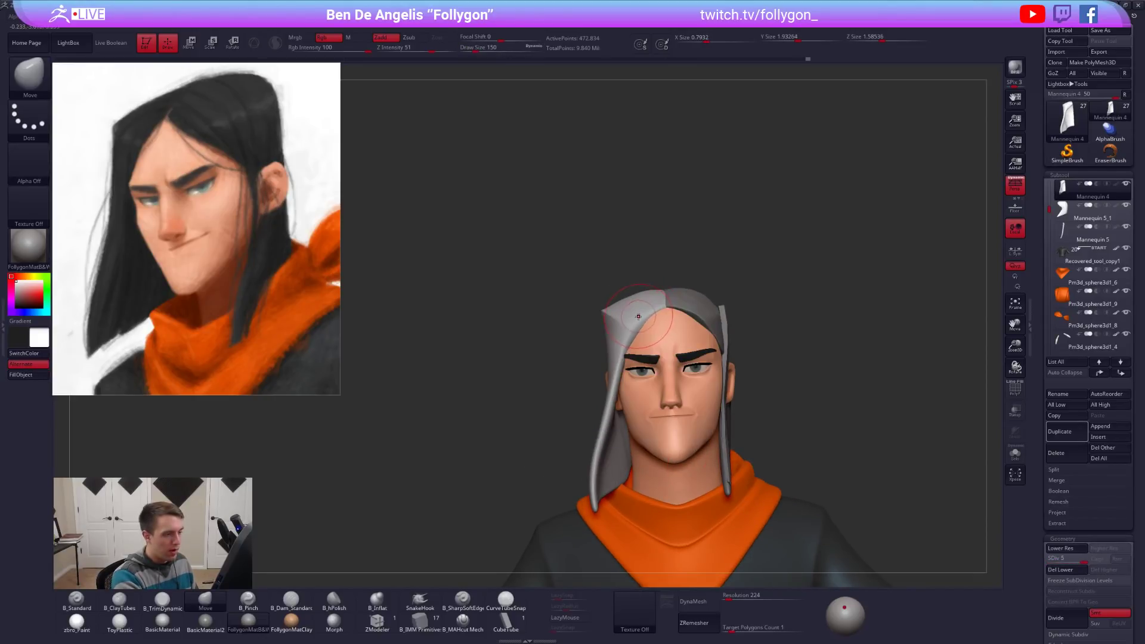
pyautogui.moveTo(636, 316); pyautogui.dragTo(691, 316, button='right')
pyautogui.moveTo(618, 297)
pyautogui.keyDown('alt'); pyautogui.mouseDown(button='right')
pyautogui.moveTo(618, 340)
pyautogui.moveTo(592, 376)
pyautogui.mouseUp(button='right'); pyautogui.keyUp('alt')
pyautogui.press('shift')
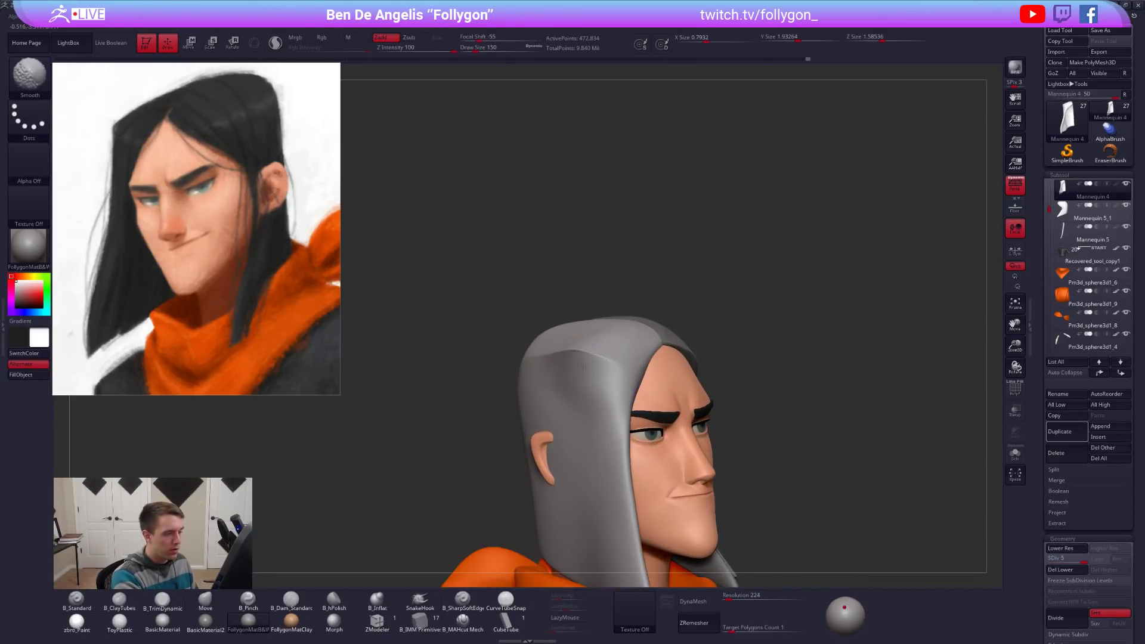
pyautogui.keyDown('shift'); pyautogui.moveTo(558, 370); pyautogui.dragTo(565, 397); pyautogui.keyUp('shift')
pyautogui.hotkey('shift', 'd')
pyautogui.hotkey('shift', 'd')
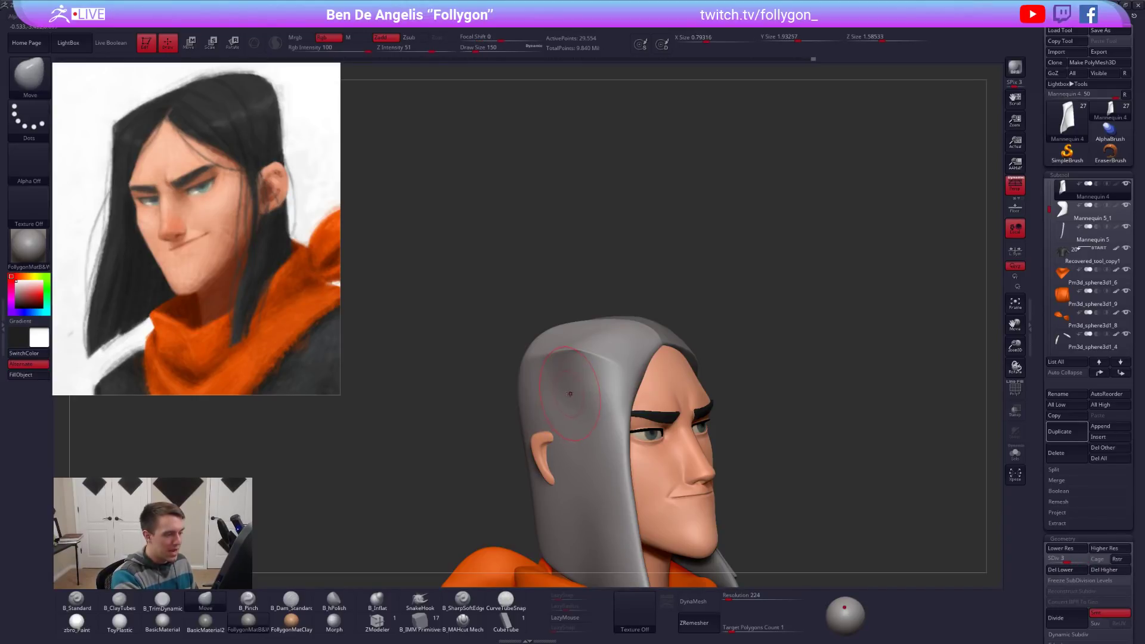
pyautogui.press('3')
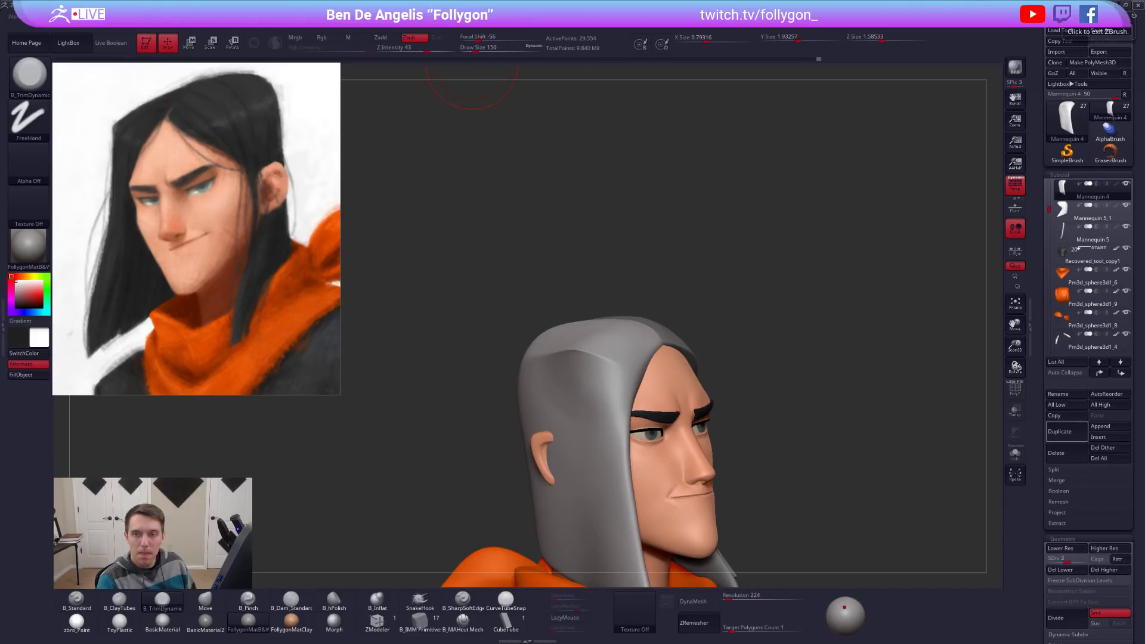
# Examine the full-body sketch gop-gap-sketch132-1.jpg, and switch to Photoshop to view the whole painted head reference.
pyautogui.moveTo(1144, 90); pyautogui.dragTo(422, 138)
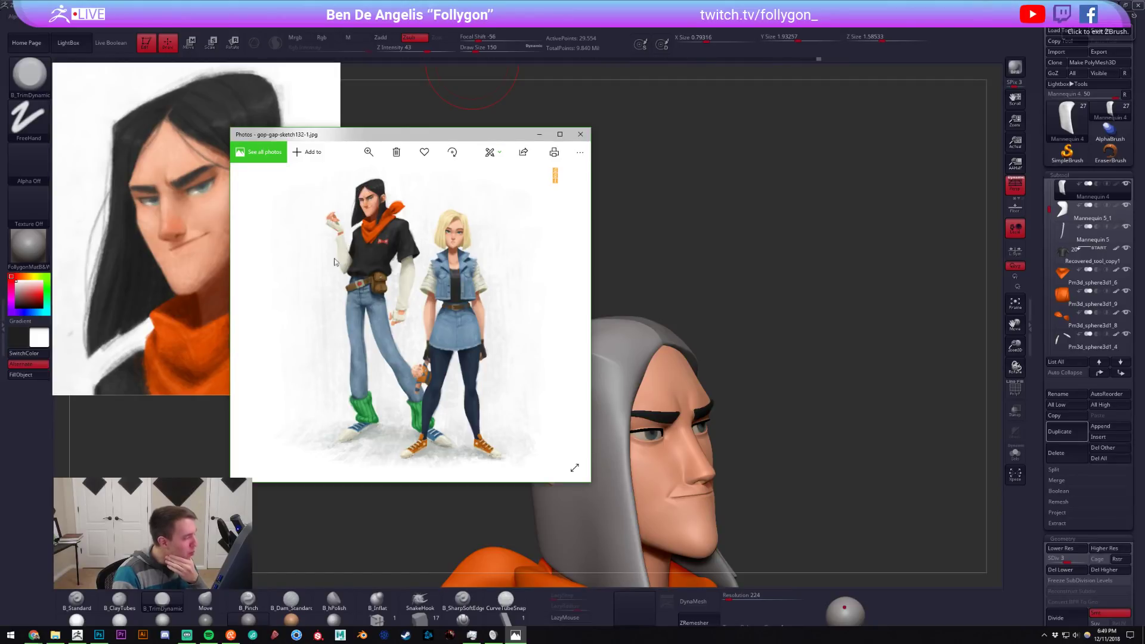
pyautogui.click(103, 636)
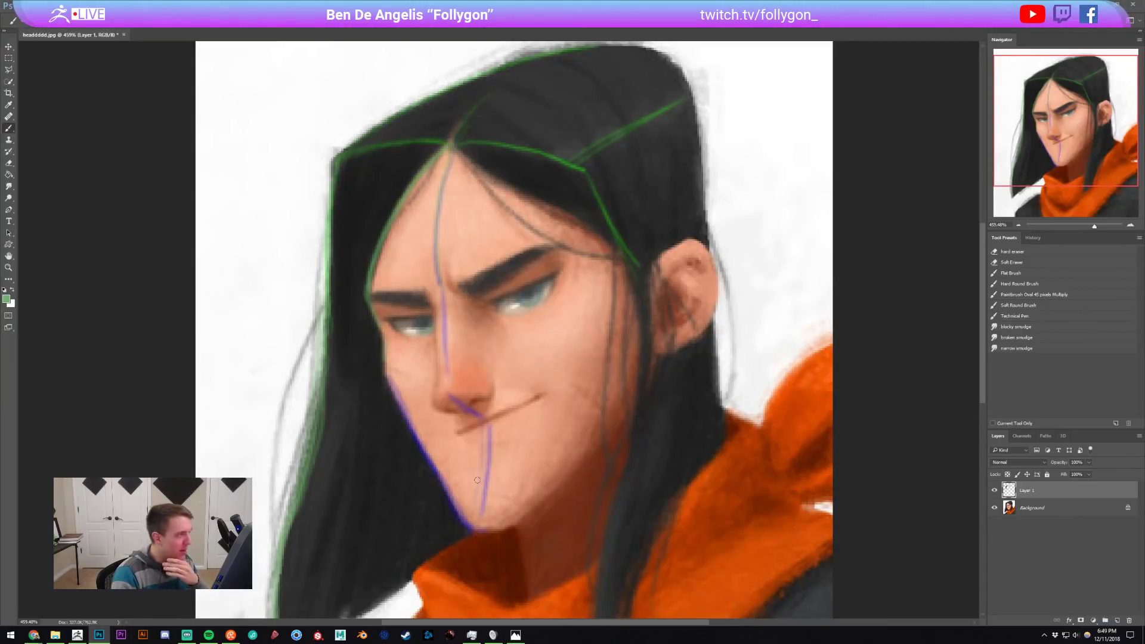
pyautogui.keyDown('alt'); pyautogui.scroll(-3, 682, 388); pyautogui.keyUp('alt')
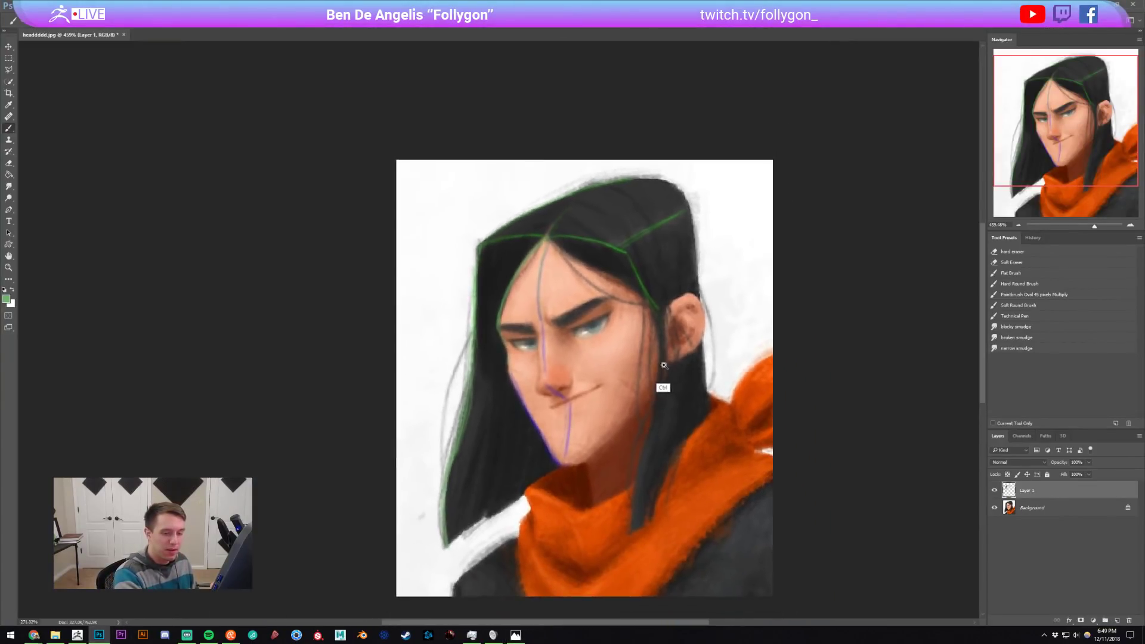
# Hide the guideline layer and paint white over the pointed hair corner on a new layer to try a rounder silhouette.
pyautogui.click(994, 490)
pyautogui.click(1036, 509)
pyautogui.hotkey('ctrl', 'shift', 'alt', 'n')
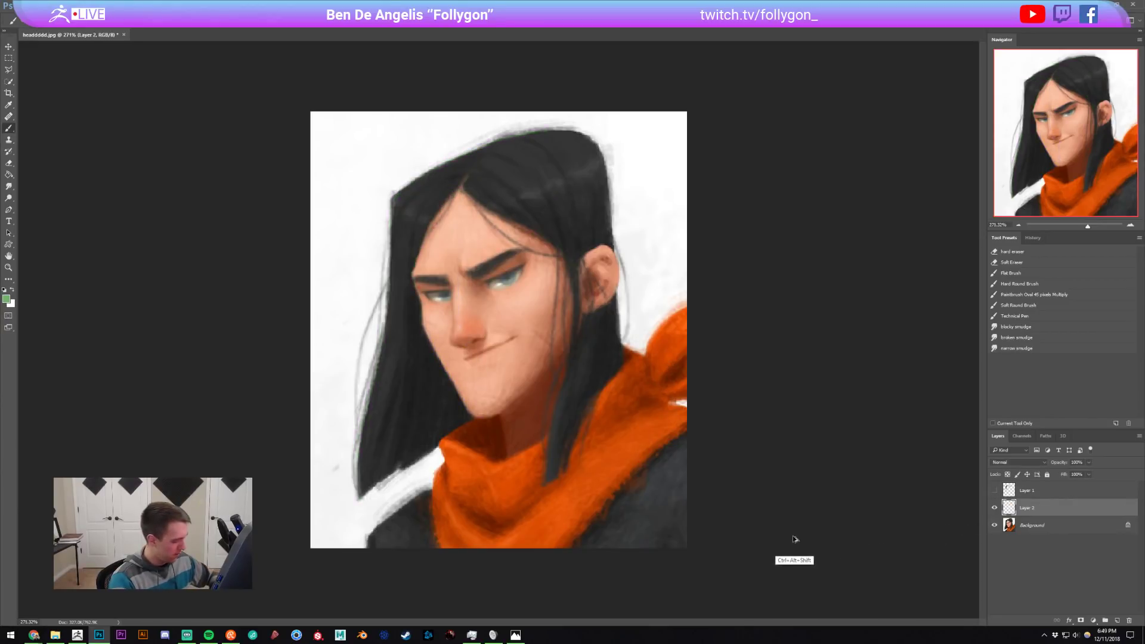
pyautogui.keyDown('alt'); pyautogui.click(352, 303); pyautogui.keyUp('alt')
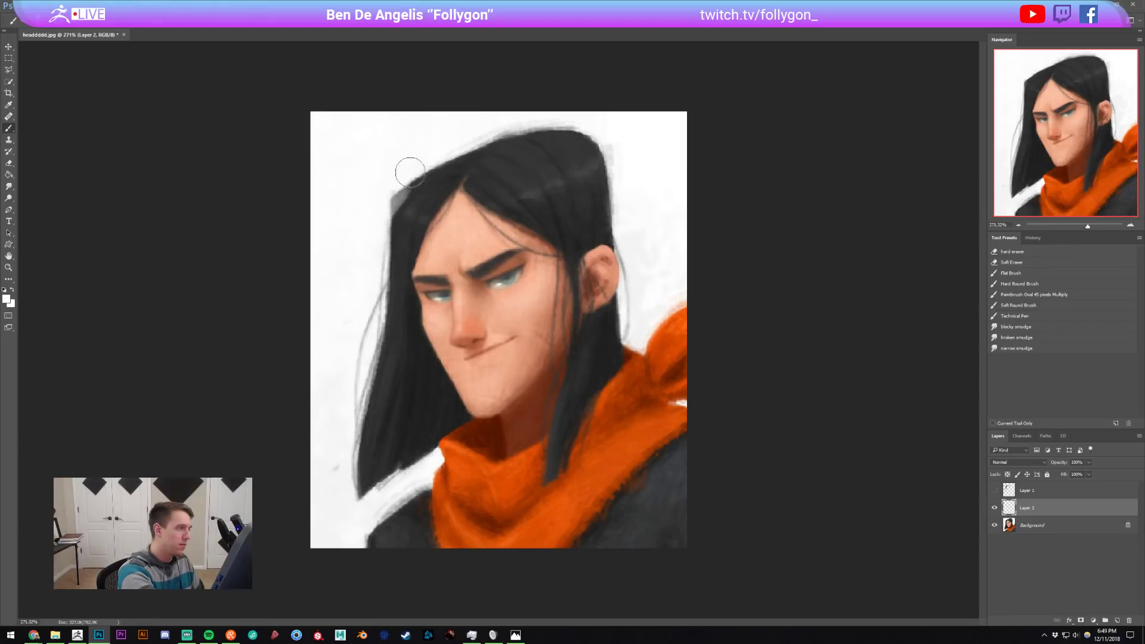
pyautogui.moveTo(416, 155)
pyautogui.mouseDown()
pyautogui.moveTo(366, 253)
pyautogui.moveTo(442, 131)
pyautogui.moveTo(381, 225)
pyautogui.moveTo(371, 314)
pyautogui.mouseUp()
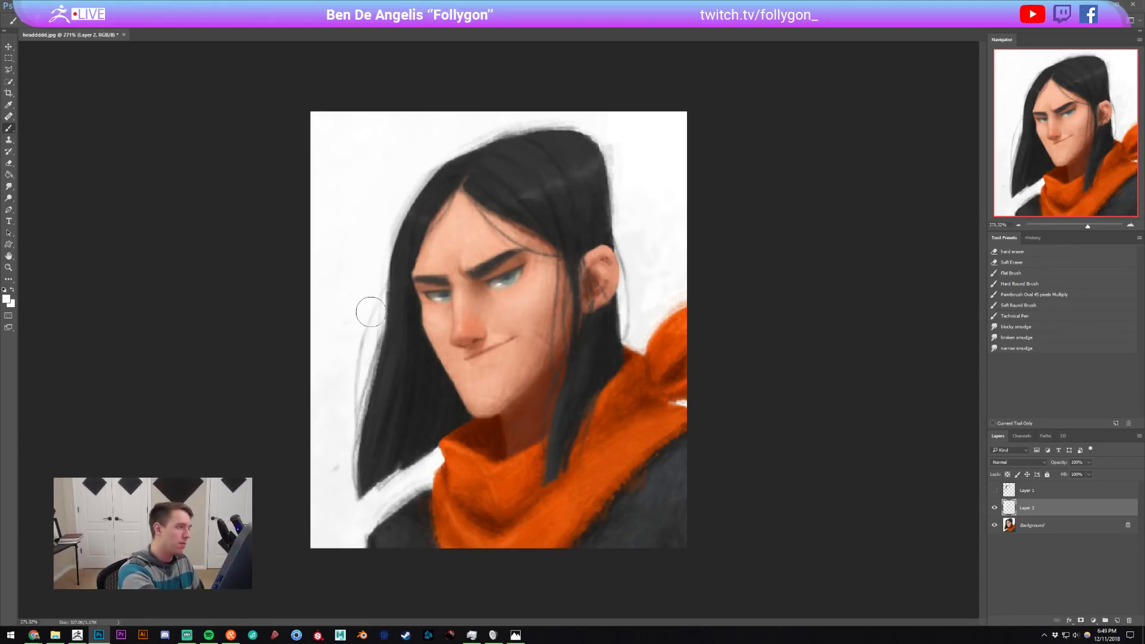
pyautogui.moveTo(381, 234); pyautogui.dragTo(504, 113)
# Compare the head with and without the rounded-hair overpaint at a reduced size, and delete the overpaint layer.
pyautogui.keyDown('ctrl'); pyautogui.moveTo(871, 501); pyautogui.dragTo(803, 491); pyautogui.keyUp('ctrl')
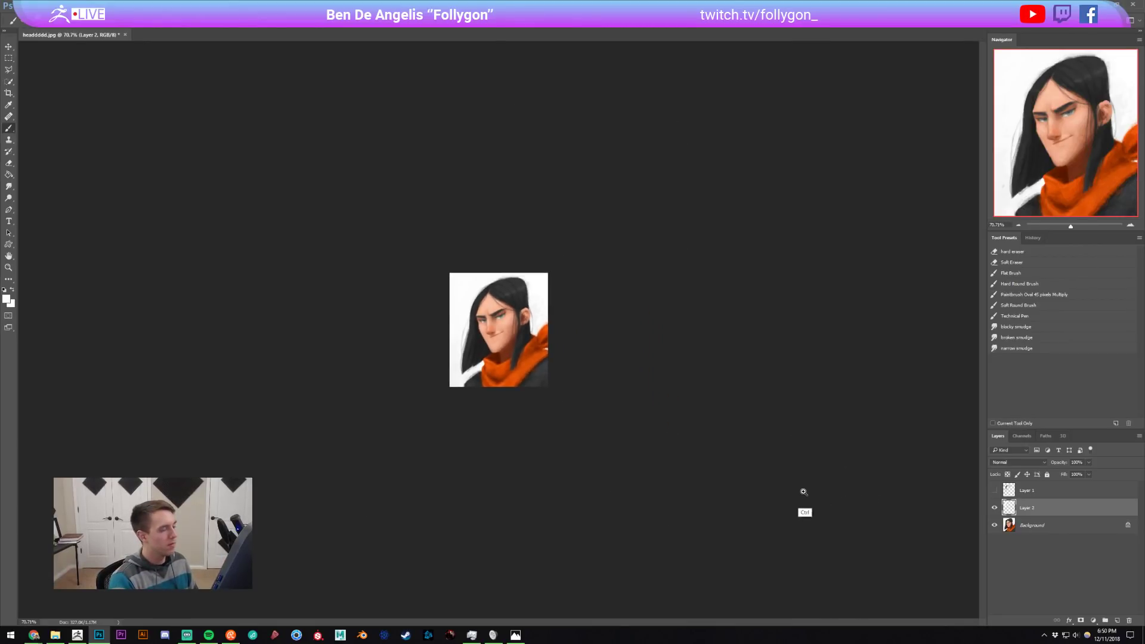
pyautogui.click(994, 508)
pyautogui.click(995, 510)
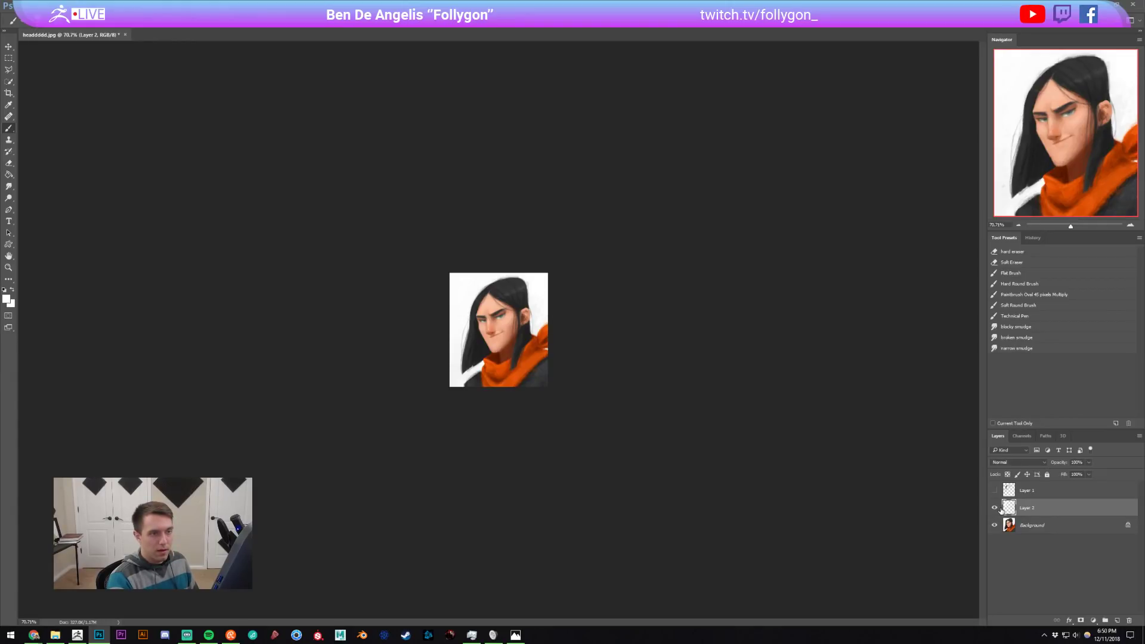
pyautogui.click(995, 509)
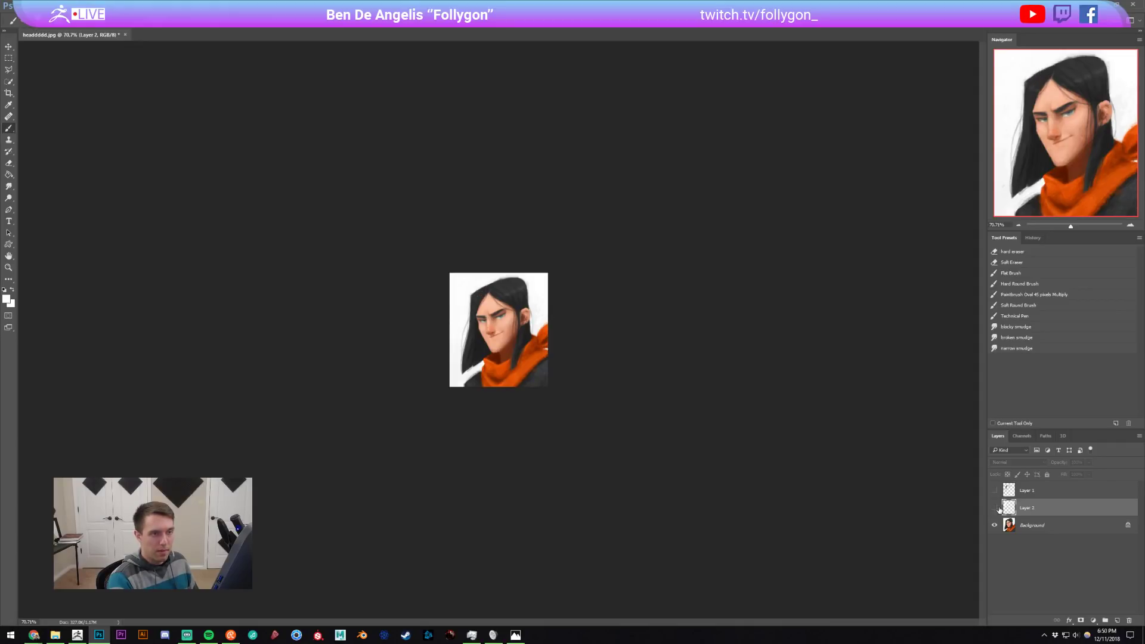
pyautogui.click(994, 509)
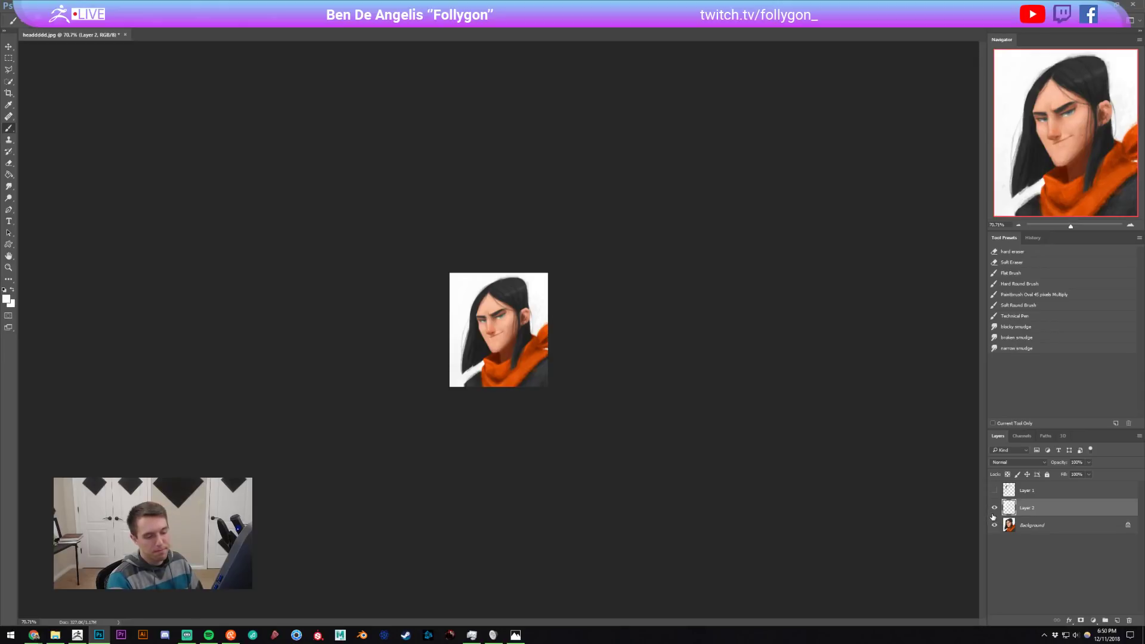
pyautogui.press('Delete')
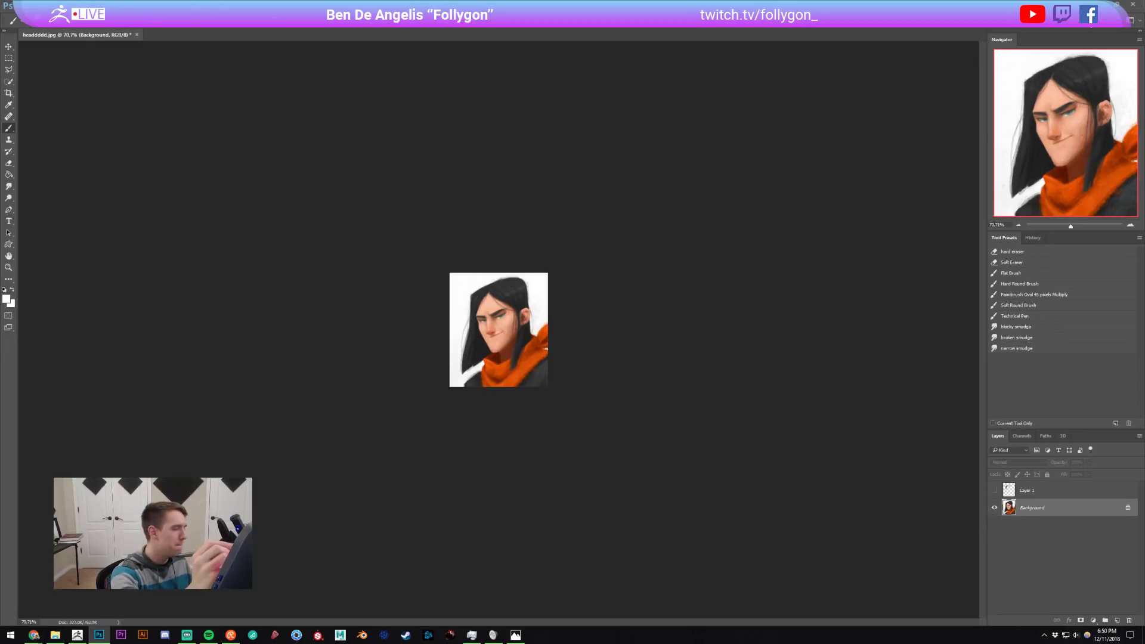
# Switch back to ZBrush, select the right hair piece, and retopologize it with ZRemesher.
pyautogui.hotkey('alt', 'Tab')
pyautogui.hotkey('alt', 'Tab')
pyautogui.hotkey('alt', 'Tab')
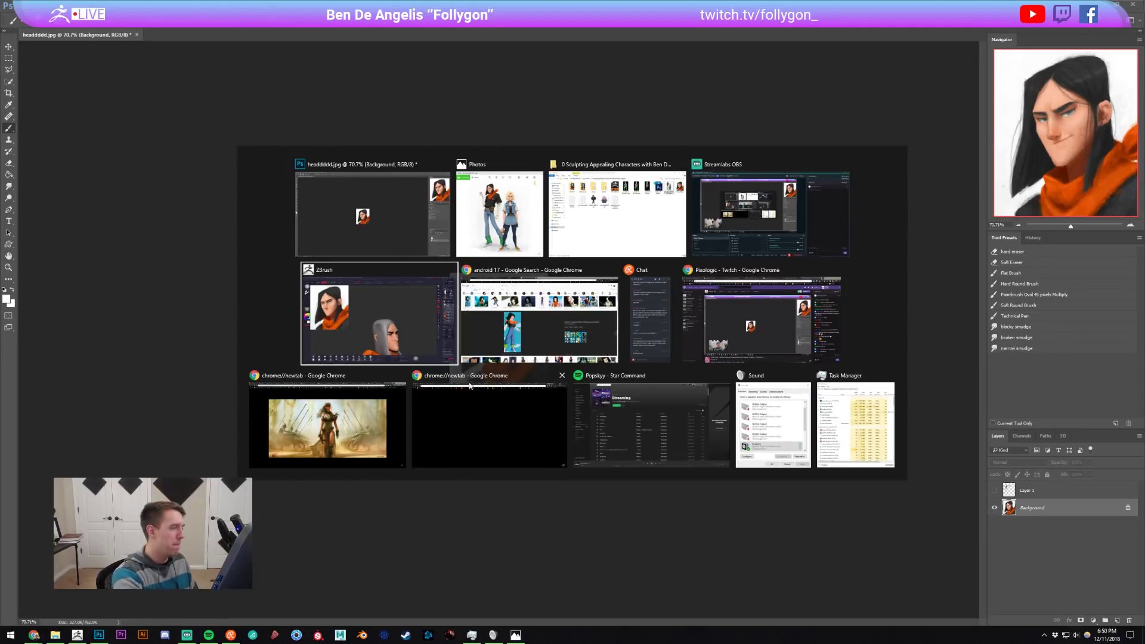
pyautogui.moveTo(634, 370)
pyautogui.mouseDown(button='right')
pyautogui.moveTo(611, 378)
pyautogui.moveTo(668, 459)
pyautogui.moveTo(647, 441)
pyautogui.moveTo(658, 350)
pyautogui.moveTo(733, 378)
pyautogui.moveTo(692, 297)
pyautogui.moveTo(716, 326)
pyautogui.moveTo(659, 368)
pyautogui.mouseUp(button='right')
pyautogui.press('b')
pyautogui.press('p')
pyautogui.press('i')
pyautogui.keyDown('alt'); pyautogui.click(692, 297); pyautogui.keyUp('alt')
pyautogui.click(731, 627)
pyautogui.click(699, 622)
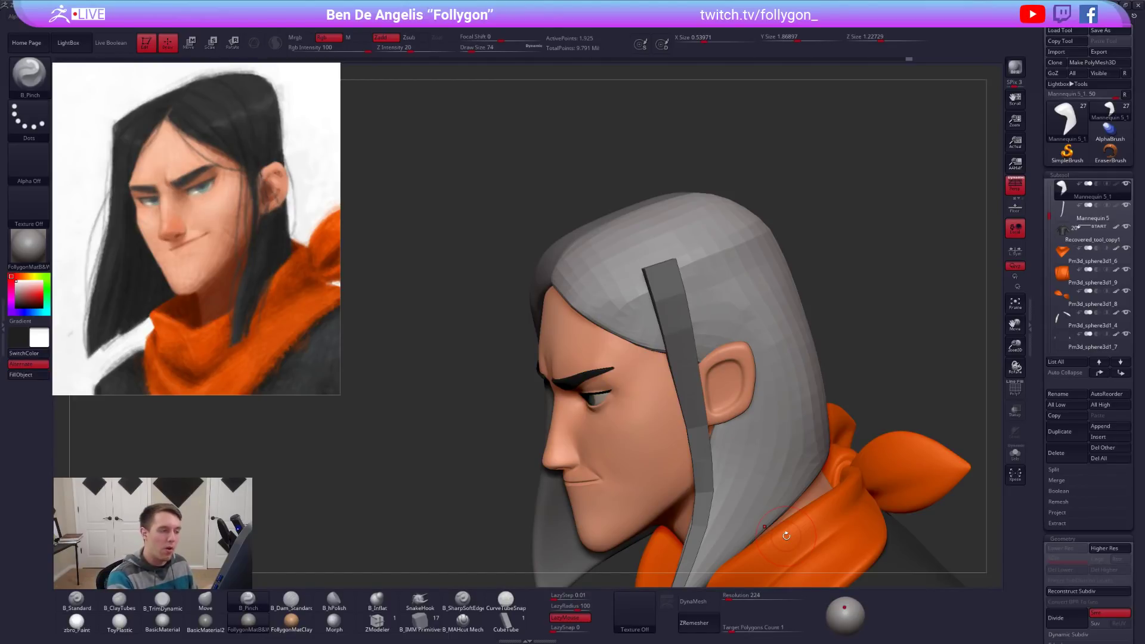
# Isolate the right hair piece and reshape its front edge above the ear with the Move brush.
pyautogui.keyDown('shift'); pyautogui.moveTo(762, 435); pyautogui.dragTo(718, 450, button='right'); pyautogui.keyUp('shift')
pyautogui.keyDown('alt'); pyautogui.moveTo(736, 407); pyautogui.dragTo(742, 364, button='right'); pyautogui.keyUp('alt')
pyautogui.press('b')
pyautogui.press('m')
pyautogui.press('v')
pyautogui.press('space')
pyautogui.hotkey('alt', 's')
pyautogui.moveTo(713, 296); pyautogui.dragTo(723, 303)
pyautogui.hotkey('alt', 's')
# Pull the right hair piece's inner contour back around the ear with the Move brush at draw size 150, checking it in isolation.
pyautogui.press('space')
pyautogui.moveTo(725, 364); pyautogui.dragTo(754, 351)
pyautogui.hotkey('alt', 's')
pyautogui.press('space')
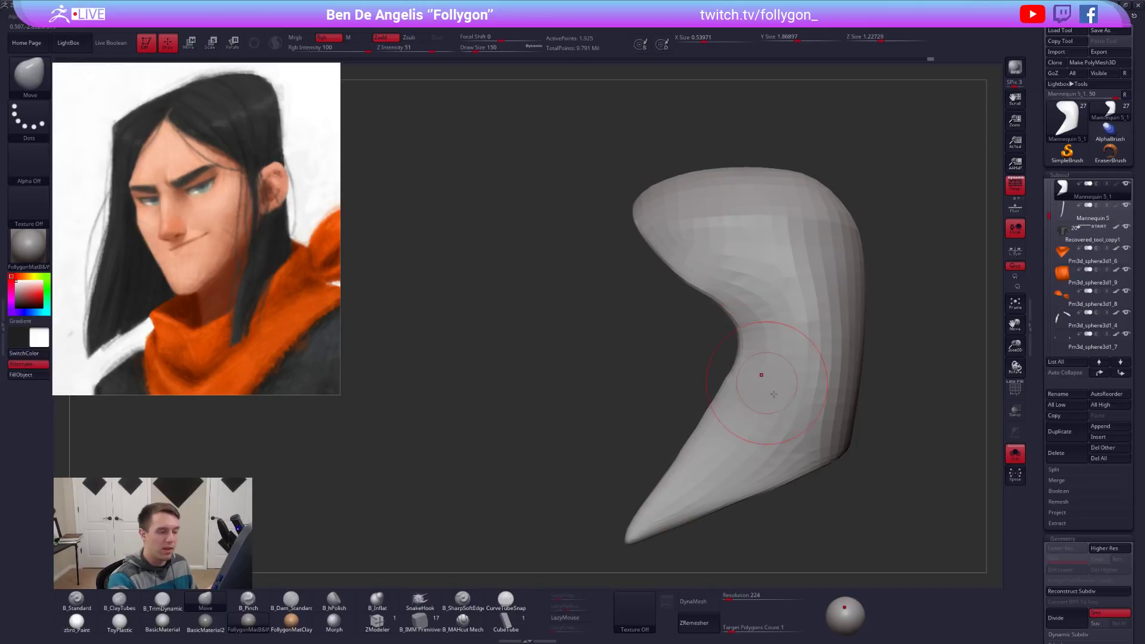
pyautogui.hotkey('alt', 's')
pyautogui.keyDown('ctrl'); pyautogui.moveTo(912, 453); pyautogui.dragTo(861, 489, button='right'); pyautogui.keyUp('ctrl')
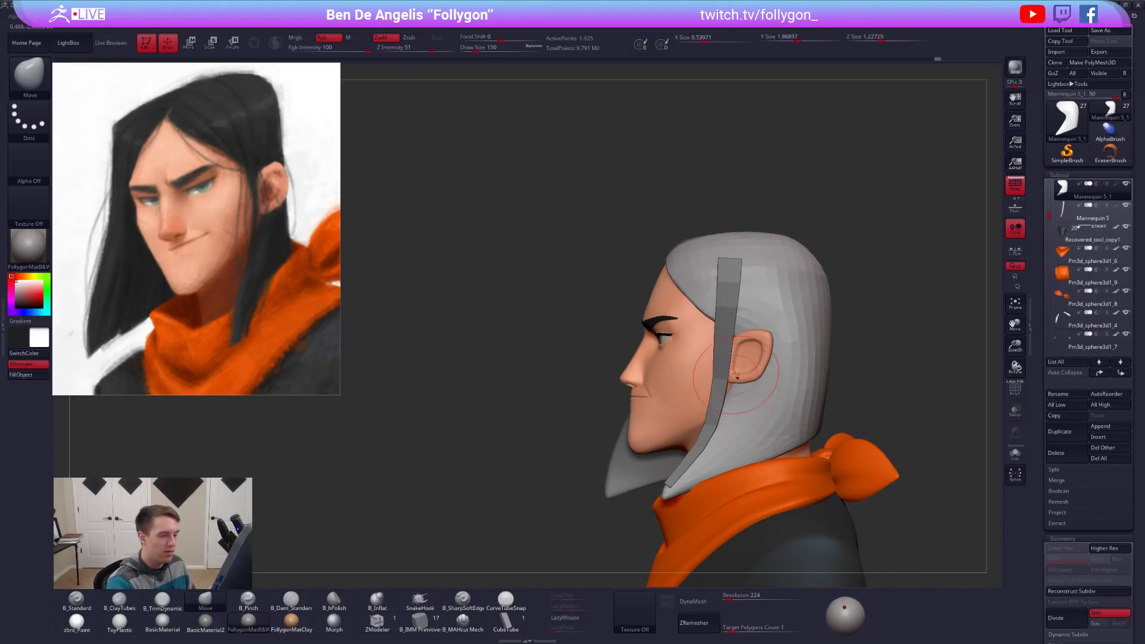
# Refine the right hair piece around the ear with the Move brush at draw size 203, and turn on its smoothed preview.
pyautogui.press('space')
pyautogui.moveTo(743, 390); pyautogui.dragTo(743, 392)
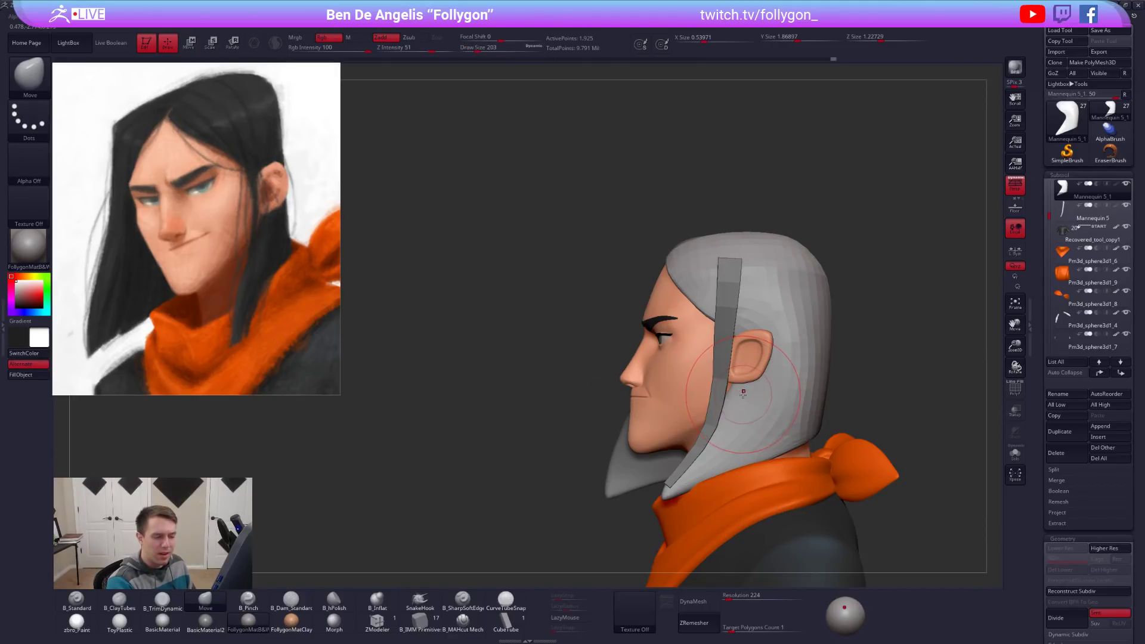
pyautogui.moveTo(736, 404); pyautogui.dragTo(705, 316, button='right')
pyautogui.press('d')
pyautogui.press('space')
pyautogui.moveTo(705, 316); pyautogui.dragTo(703, 316)
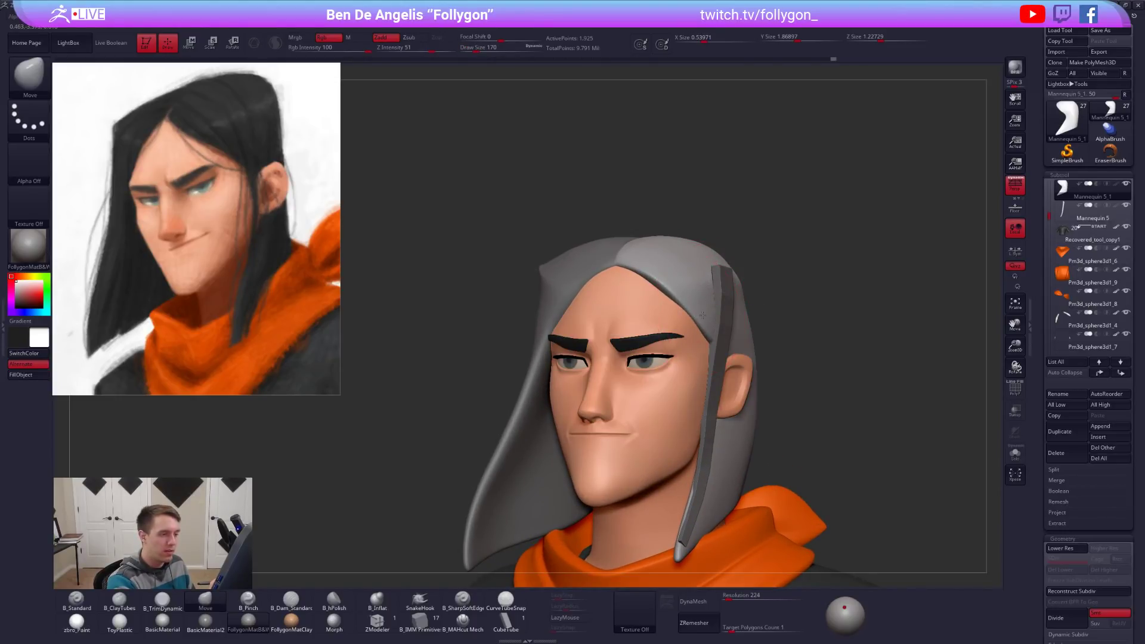
# Check the hair on the full figure, select the thin strand in front of the ear, and set the draw size to 203.
pyautogui.keyDown('alt'); pyautogui.moveTo(705, 311); pyautogui.dragTo(794, 395, button='right'); pyautogui.keyUp('alt')
pyautogui.moveTo(859, 474); pyautogui.dragTo(826, 516, button='right')
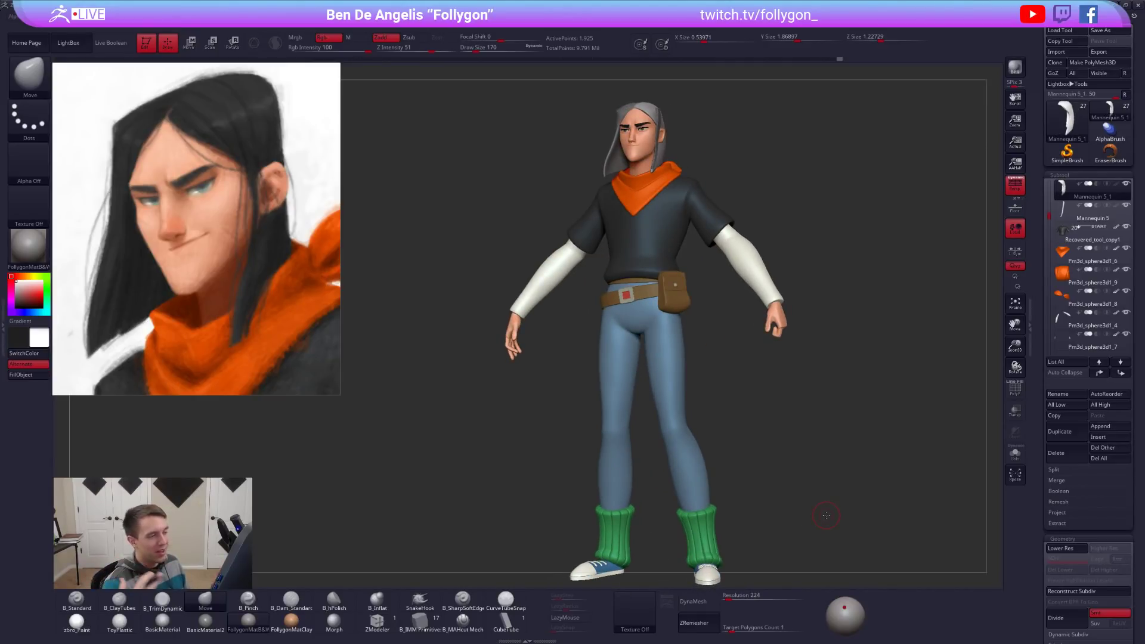
pyautogui.moveTo(830, 464); pyautogui.dragTo(829, 496, button='right')
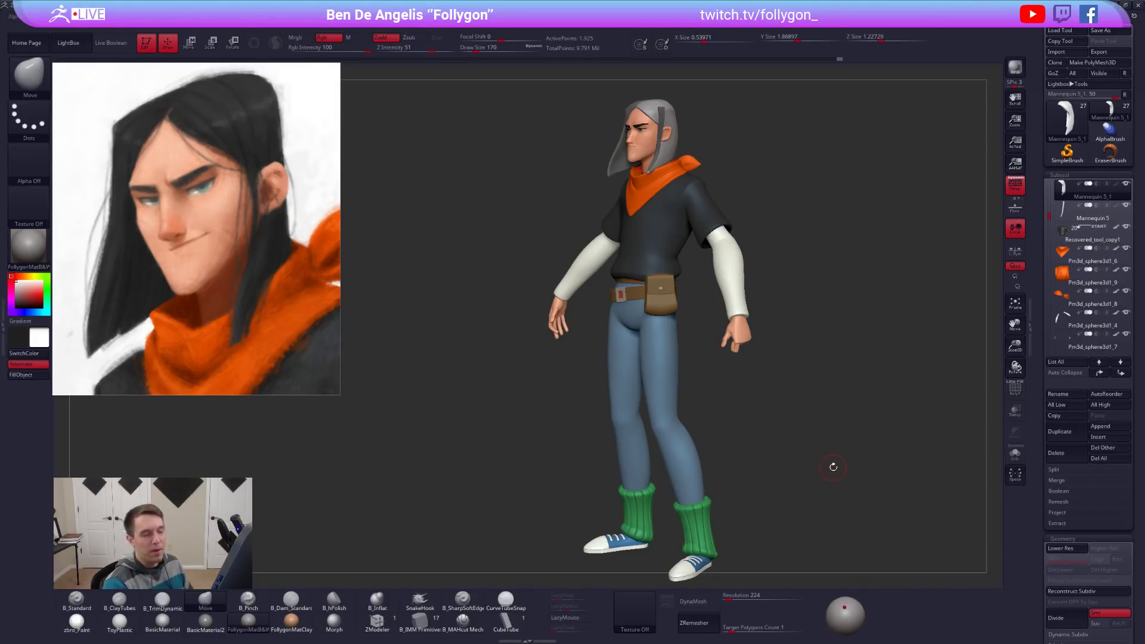
pyautogui.keyDown('alt'); pyautogui.moveTo(655, 216); pyautogui.dragTo(633, 409, button='right'); pyautogui.keyUp('alt')
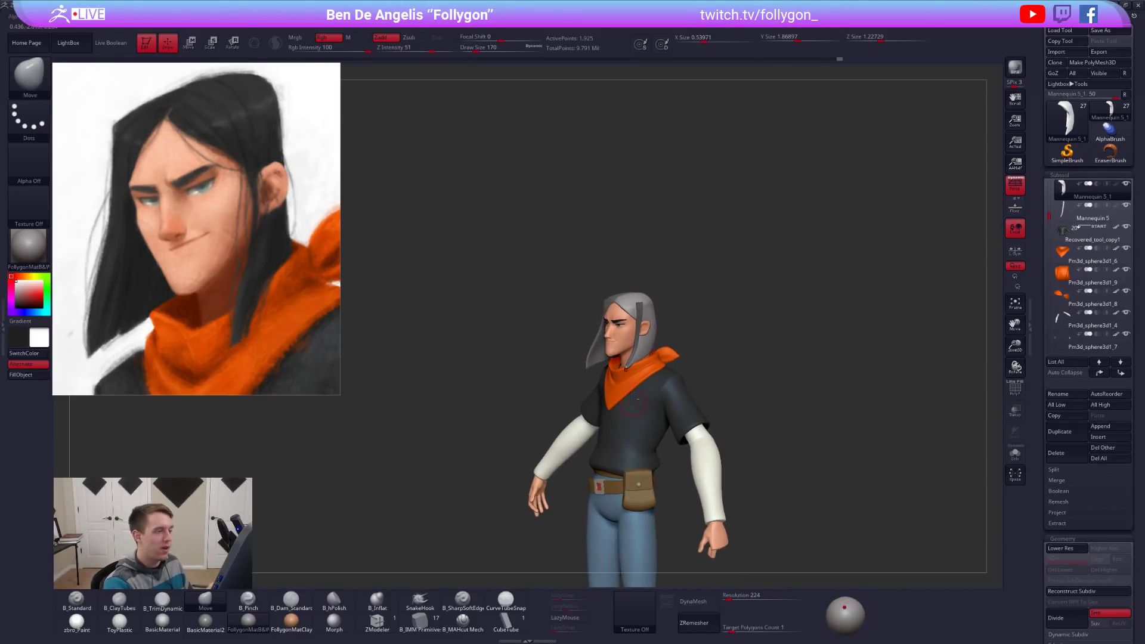
pyautogui.keyDown('alt'); pyautogui.click(640, 317); pyautogui.keyUp('alt')
pyautogui.keyDown('ctrl'); pyautogui.moveTo(640, 317); pyautogui.dragTo(675, 384, button='right'); pyautogui.keyUp('ctrl')
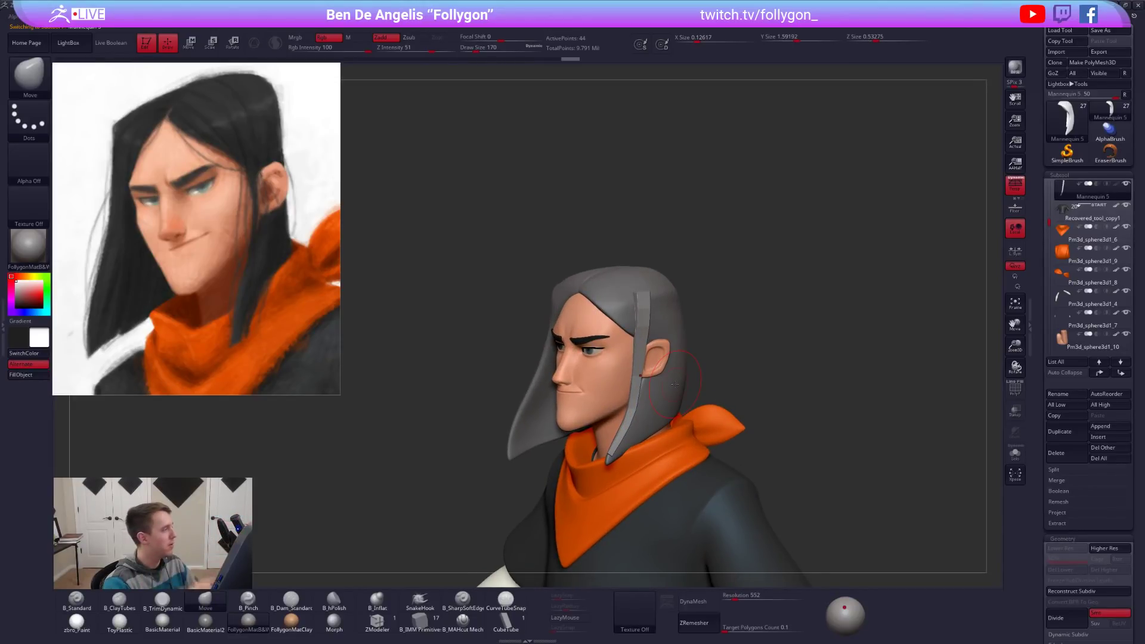
pyautogui.keyDown('ctrl'); pyautogui.moveTo(626, 315); pyautogui.dragTo(592, 346, button='right'); pyautogui.keyUp('ctrl')
pyautogui.press('space')
pyautogui.moveTo(596, 346); pyautogui.dragTo(603, 346)
pyautogui.moveTo(604, 334)
pyautogui.mouseDown(button='right')
pyautogui.moveTo(660, 286)
pyautogui.moveTo(654, 312)
pyautogui.moveTo(668, 318)
pyautogui.moveTo(636, 325)
pyautogui.mouseUp(button='right')
# Isolate the strand, mask its lower part, and rotate its unmasked upper end inward toward the head.
pyautogui.hotkey('shift', 's')
pyautogui.keyDown('ctrl'); pyautogui.moveTo(635, 325); pyautogui.dragTo(690, 266); pyautogui.keyUp('ctrl')
pyautogui.press('r')
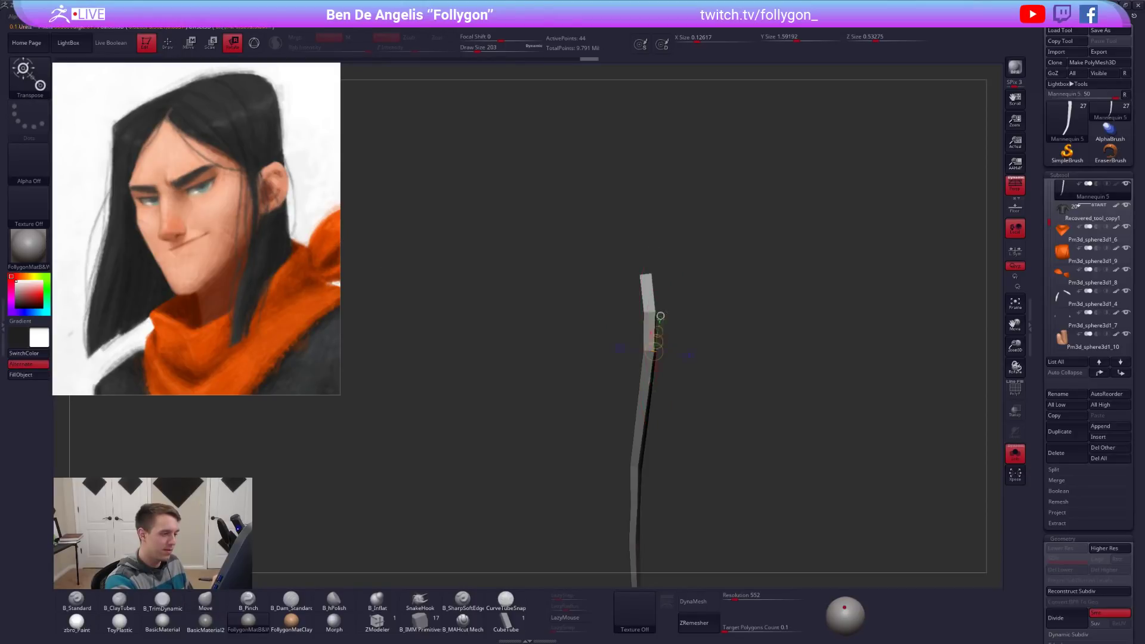
pyautogui.hotkey('alt', 'shift', 's')
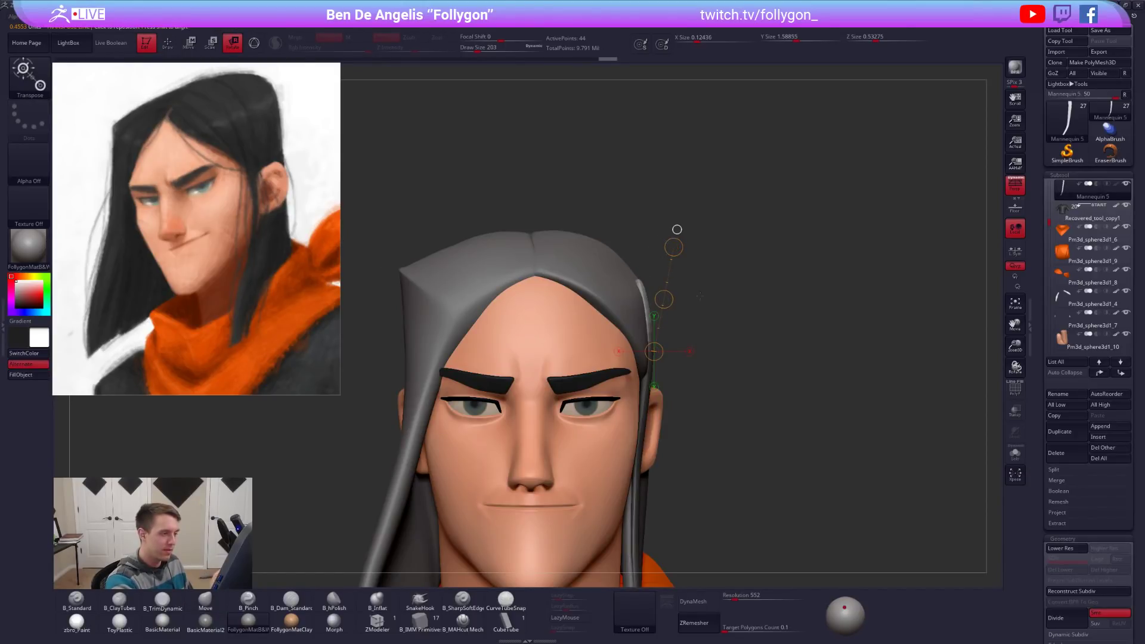
# Mask and rotate the strand's upper segments again in isolation so they follow the side of the head.
pyautogui.press('b')
pyautogui.press('m')
pyautogui.press('v')
pyautogui.hotkey('alt', 'shift', 's')
pyautogui.press('r')
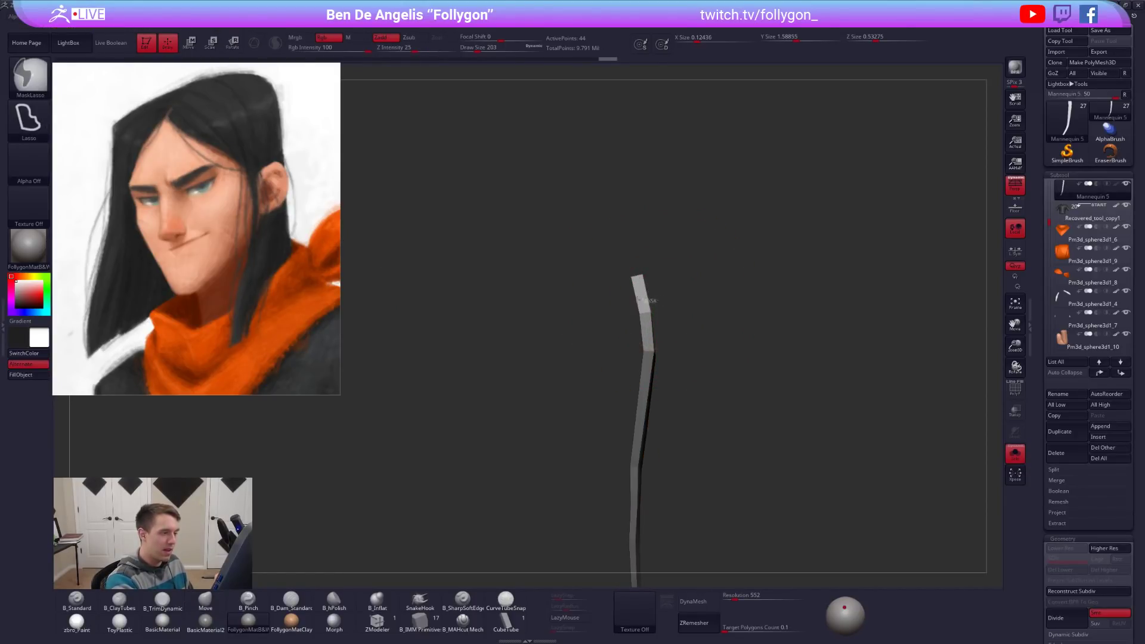
pyautogui.moveTo(654, 350); pyautogui.dragTo(674, 247)
pyautogui.moveTo(650, 312)
pyautogui.mouseDown()
pyautogui.moveTo(715, 260)
pyautogui.moveTo(704, 247)
pyautogui.moveTo(748, 270)
pyautogui.mouseUp()
pyautogui.press('q')
pyautogui.press('w')
pyautogui.hotkey('alt', 'shift', 's')
pyautogui.press('q')
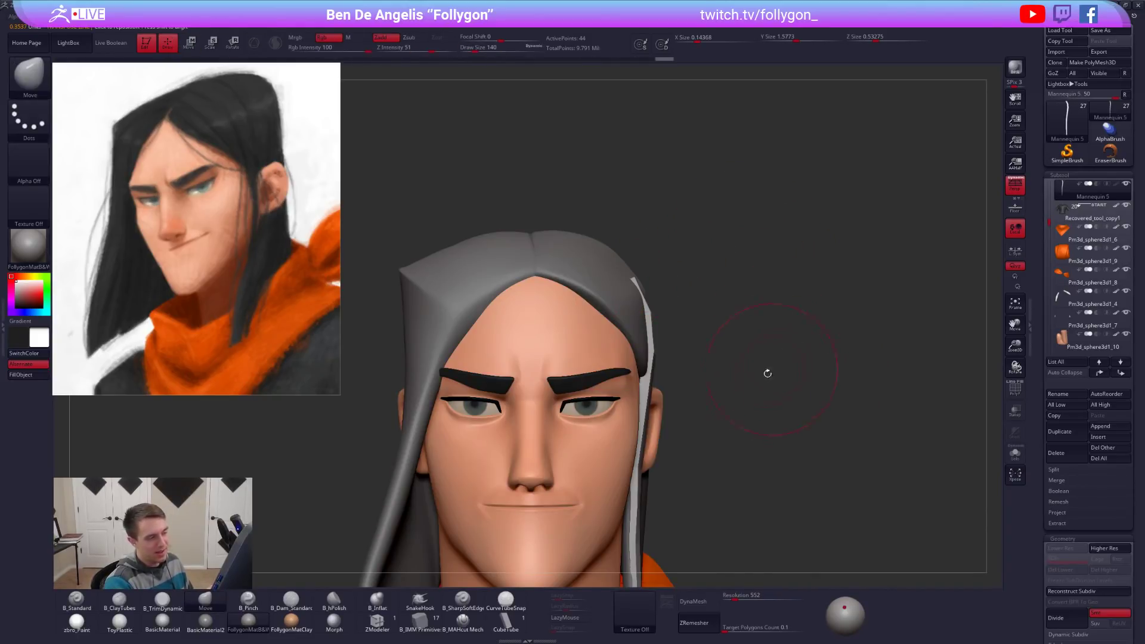
# Isolate the strand and set the ZModeler edge action to Crease with the EdgeLoop Complete target.
pyautogui.hotkey('alt', 'shift', 's')
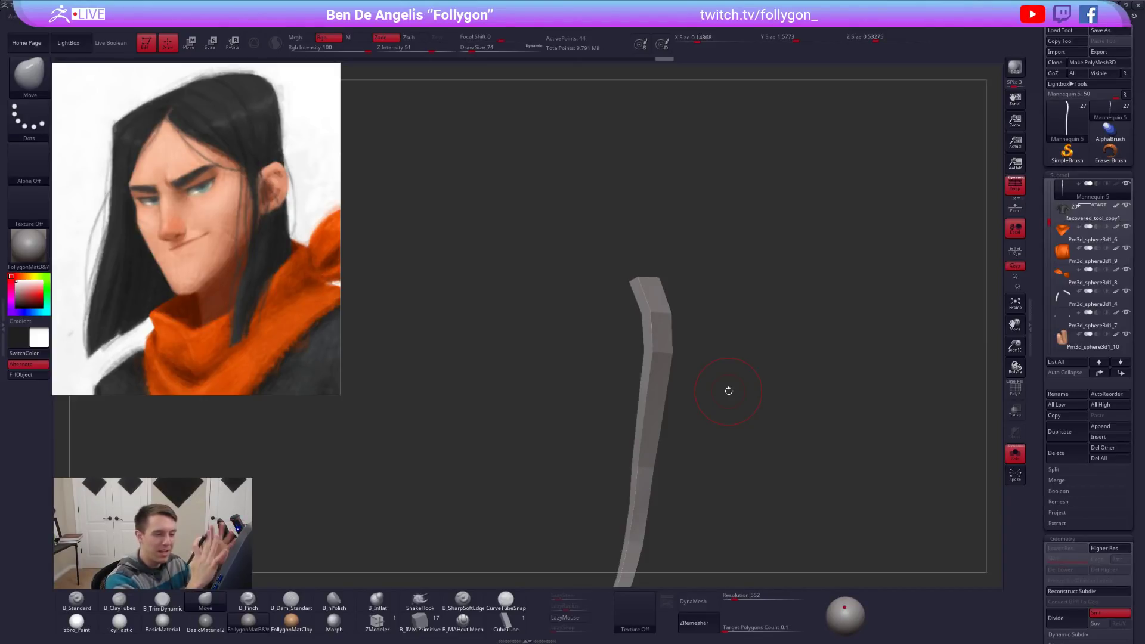
pyautogui.click(376, 620)
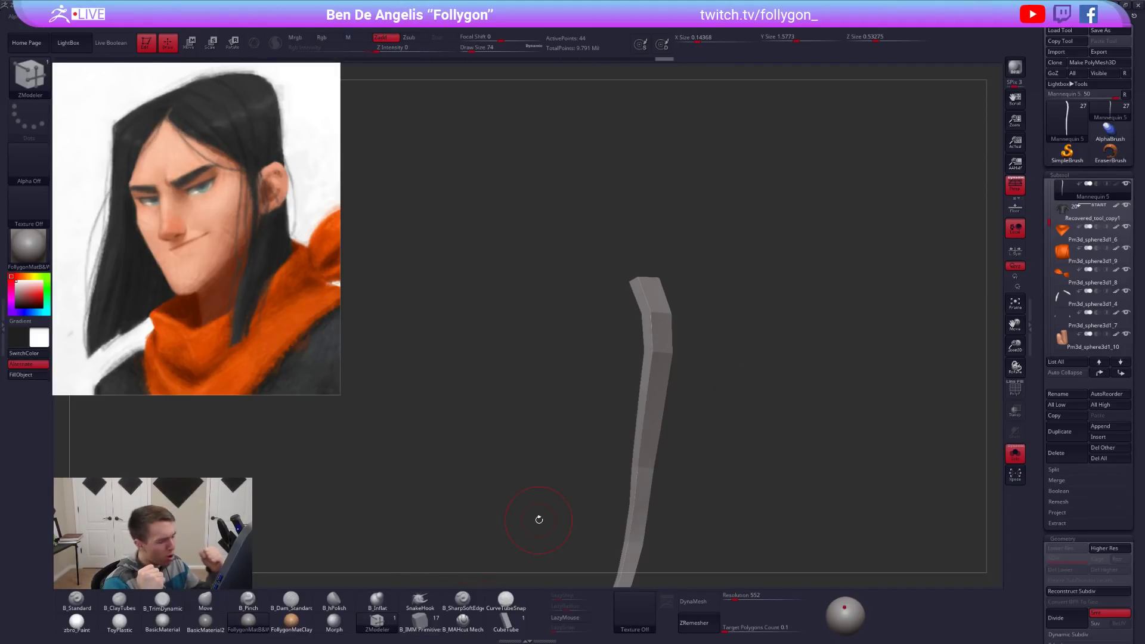
pyautogui.keyDown('alt'); pyautogui.moveTo(649, 338); pyautogui.dragTo(656, 273, button='right'); pyautogui.keyUp('alt')
pyautogui.press('space')
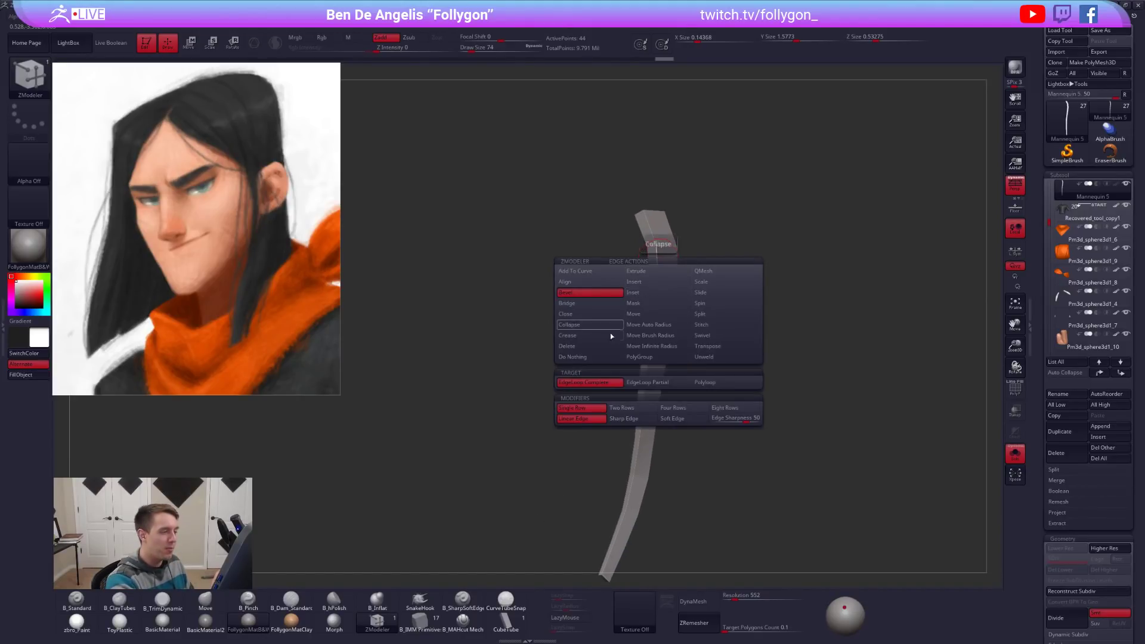
pyautogui.click(602, 335)
pyautogui.click(613, 393)
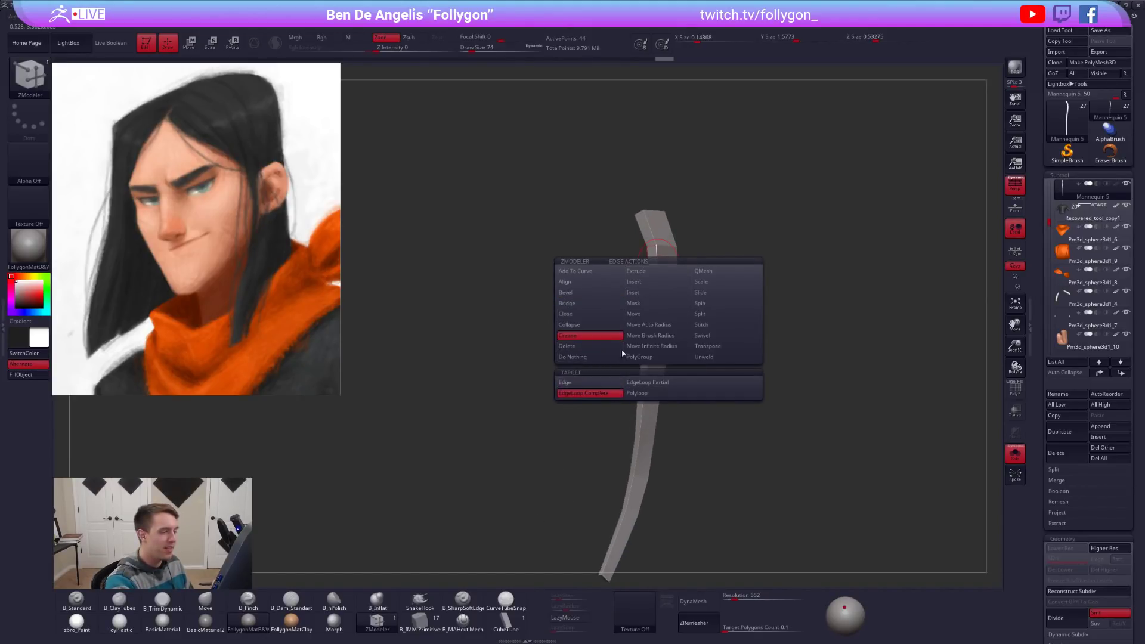
# Crease the edge loop at the strand's upper end, comparing the smoothed and unsmoothed previews.
pyautogui.press('d')
pyautogui.hotkey('shift', 'd')
pyautogui.press('d')
pyautogui.moveTo(659, 326)
pyautogui.mouseDown(button='right')
pyautogui.moveTo(668, 345)
pyautogui.moveTo(667, 283)
pyautogui.mouseUp(button='right')
pyautogui.hotkey('shift', 'd')
pyautogui.moveTo(636, 412)
pyautogui.keyDown('alt'); pyautogui.mouseDown(button='right')
pyautogui.moveTo(678, 322)
pyautogui.moveTo(705, 416)
pyautogui.mouseUp(button='right'); pyautogui.keyUp('alt')
# Crease the edge loop at the strand's lower tip with draw size 33, and show the whole character again.
pyautogui.press('space')
pyautogui.moveTo(719, 413); pyautogui.dragTo(715, 412)
pyautogui.moveTo(660, 398); pyautogui.dragTo(710, 446, button='right')
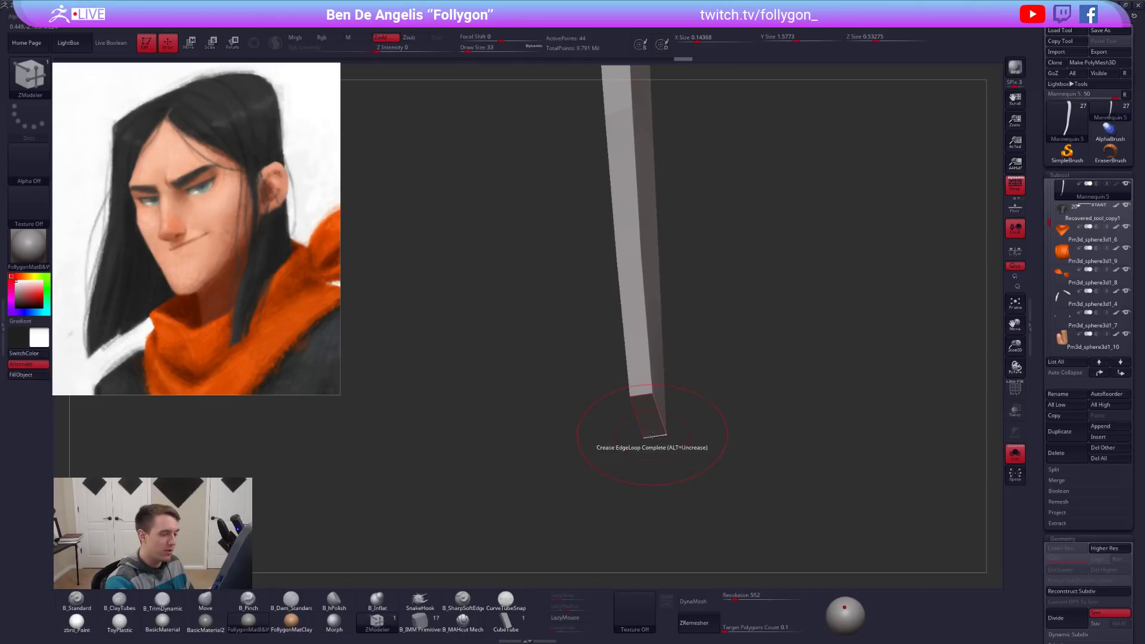
pyautogui.moveTo(626, 373); pyautogui.dragTo(709, 370, button='right')
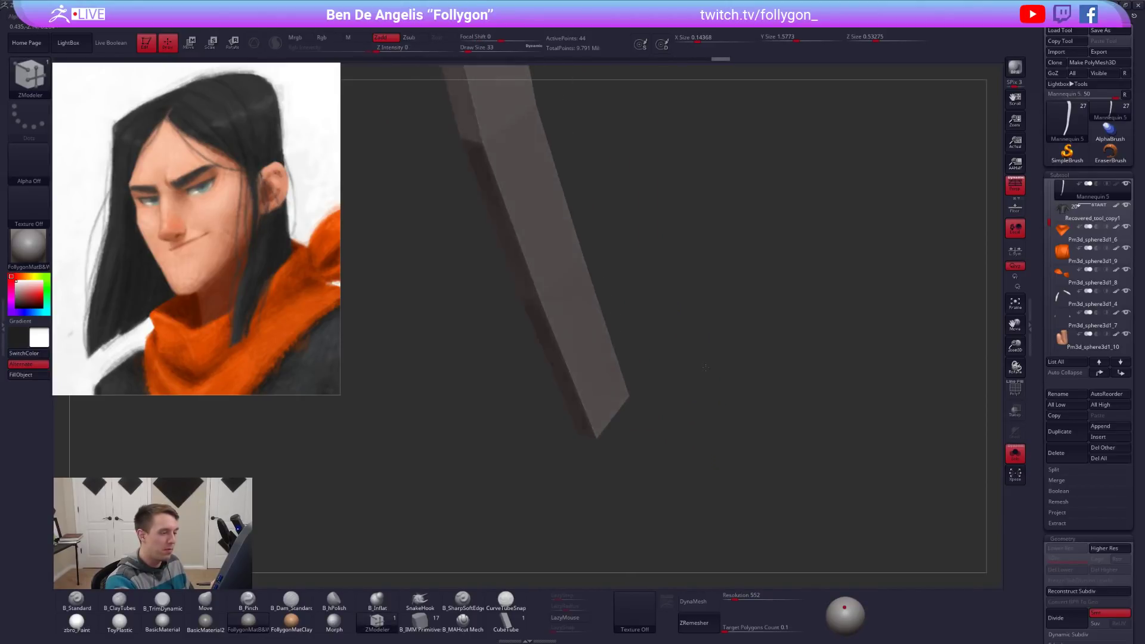
pyautogui.moveTo(585, 414); pyautogui.dragTo(691, 378, button='right')
pyautogui.hotkey('shift', 'f')
pyautogui.hotkey('alt', 's')
pyautogui.keyDown('alt'); pyautogui.moveTo(741, 445); pyautogui.dragTo(731, 373, button='right'); pyautogui.keyUp('alt')
pyautogui.moveTo(841, 462); pyautogui.dragTo(763, 465, button='right')
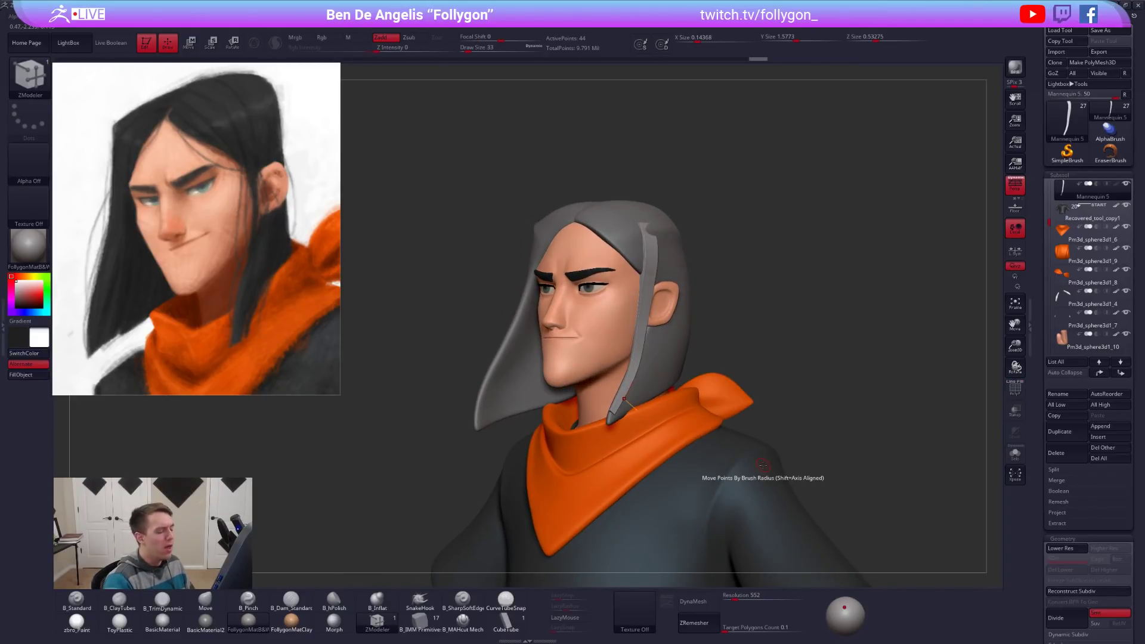
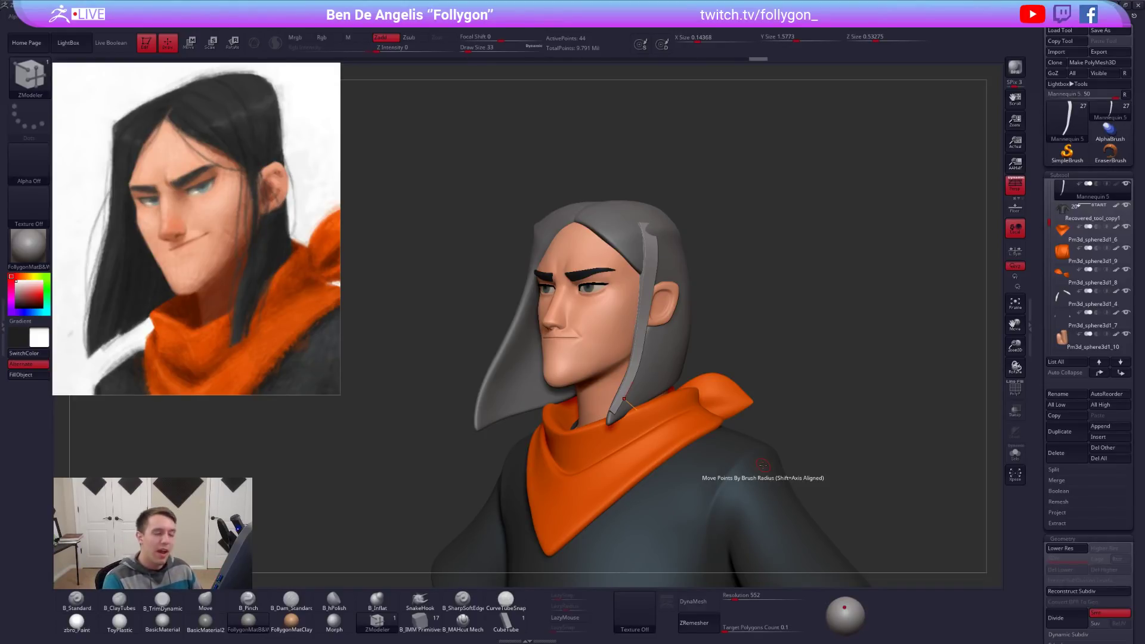
# Reshape the strand's top end against the side hair with the Move brush at draw size 88.
pyautogui.moveTo(716, 251)
pyautogui.mouseDown()
pyautogui.moveTo(769, 262)
pyautogui.moveTo(757, 239)
pyautogui.mouseUp()
pyautogui.keyDown('alt'); pyautogui.moveTo(758, 239); pyautogui.dragTo(757, 286); pyautogui.keyUp('alt')
pyautogui.press('b')
pyautogui.press('m')
pyautogui.press('v')
pyautogui.press('space')
pyautogui.moveTo(632, 239); pyautogui.dragTo(648, 236)
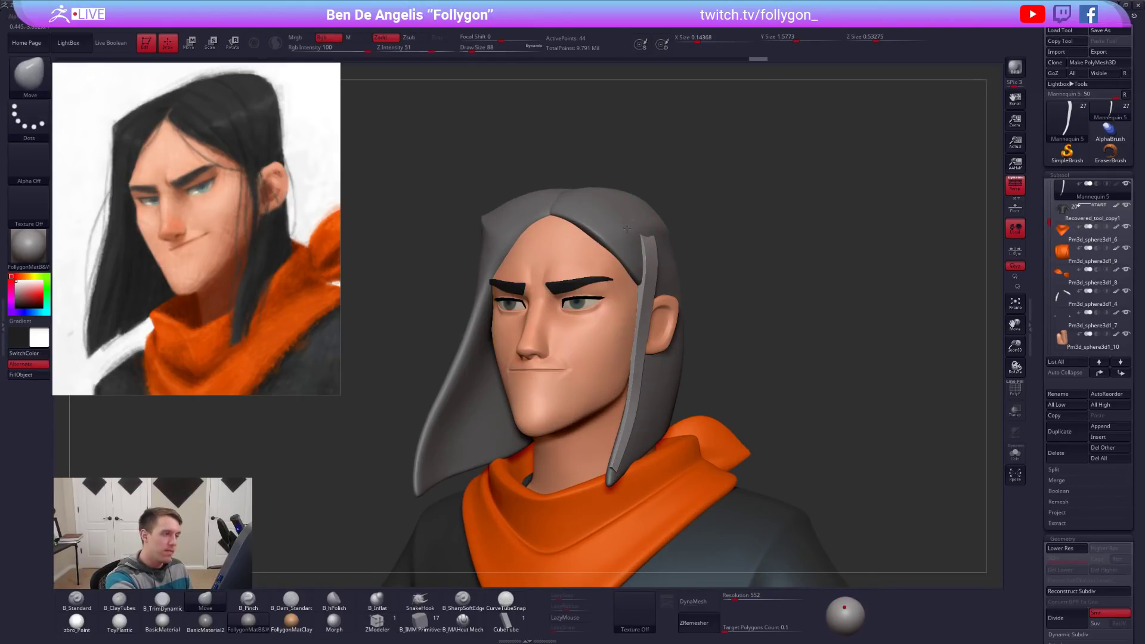
# Select the right hair piece and adjust its front edge beside the forehead with the Move brush at draw size 96.
pyautogui.moveTo(716, 270)
pyautogui.keyDown('alt'); pyautogui.mouseDown()
pyautogui.moveTo(865, 286)
pyautogui.moveTo(775, 289)
pyautogui.mouseUp(); pyautogui.keyUp('alt')
pyautogui.keyDown('alt'); pyautogui.click(735, 290); pyautogui.keyUp('alt')
pyautogui.press('space')
pyautogui.moveTo(627, 265); pyautogui.dragTo(634, 264)
pyautogui.keyDown('alt'); pyautogui.moveTo(608, 185); pyautogui.dragTo(639, 225); pyautogui.keyUp('alt')
pyautogui.keyDown('ctrl'); pyautogui.moveTo(646, 270); pyautogui.dragTo(650, 310, button='right'); pyautogui.keyUp('ctrl')
pyautogui.press('space')
pyautogui.moveTo(642, 309); pyautogui.dragTo(638, 308)
pyautogui.moveTo(624, 246)
pyautogui.mouseDown()
pyautogui.moveTo(637, 273)
pyautogui.moveTo(641, 251)
pyautogui.moveTo(637, 274)
pyautogui.mouseUp()
pyautogui.press('space')
pyautogui.press('space')
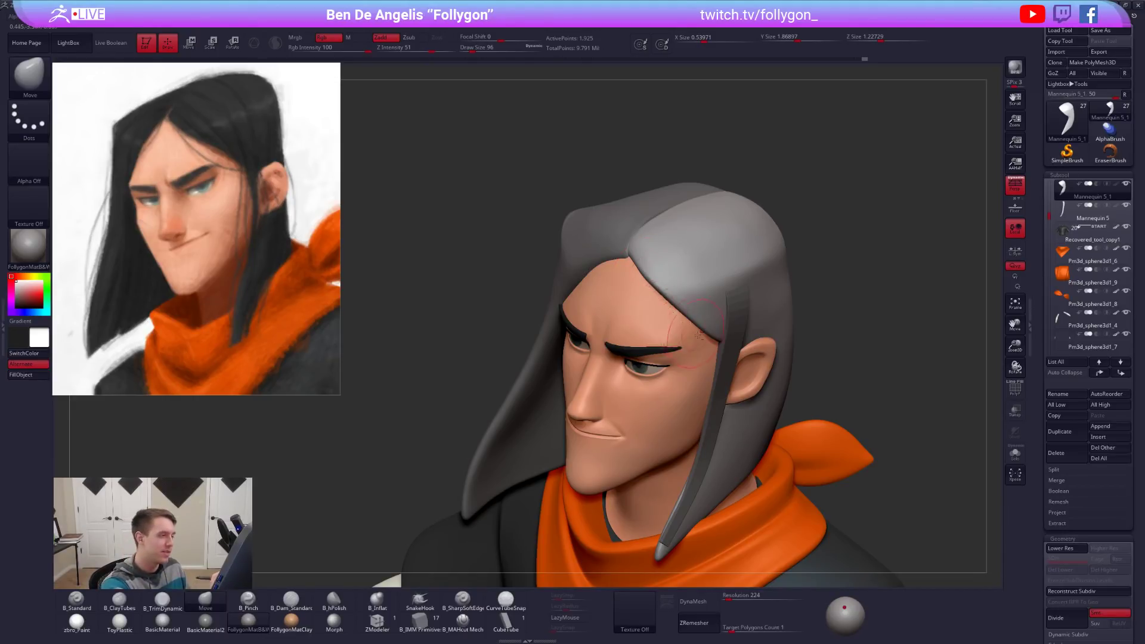
# Turn off the smoothed preview and reshape the right hair piece's crown and upper side with the Move brush at draw size 215.
pyautogui.hotkey('shift', 'd')
pyautogui.hotkey('shift', 'd')
pyautogui.moveTo(638, 253); pyautogui.dragTo(596, 314, button='right')
pyautogui.press('space')
pyautogui.press('space')
pyautogui.press('space')
pyautogui.moveTo(646, 229); pyautogui.dragTo(634, 266)
pyautogui.press('space')
pyautogui.moveTo(654, 237); pyautogui.dragTo(647, 167, button='right')
pyautogui.press('space')
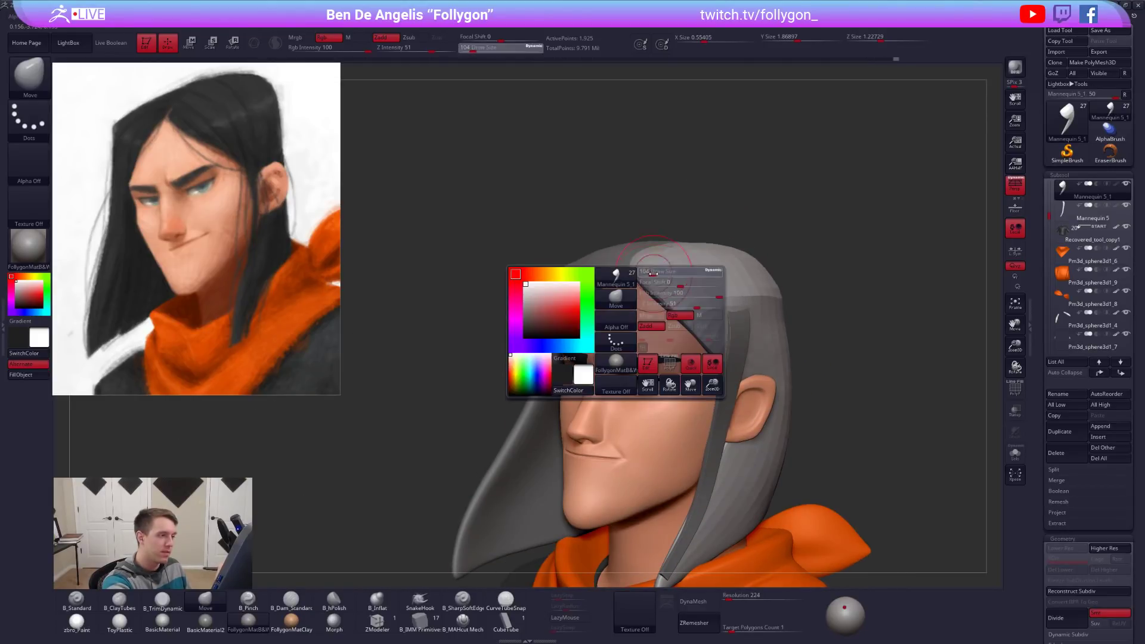
pyautogui.moveTo(661, 292); pyautogui.dragTo(666, 291)
pyautogui.moveTo(668, 294); pyautogui.dragTo(674, 298, button='right')
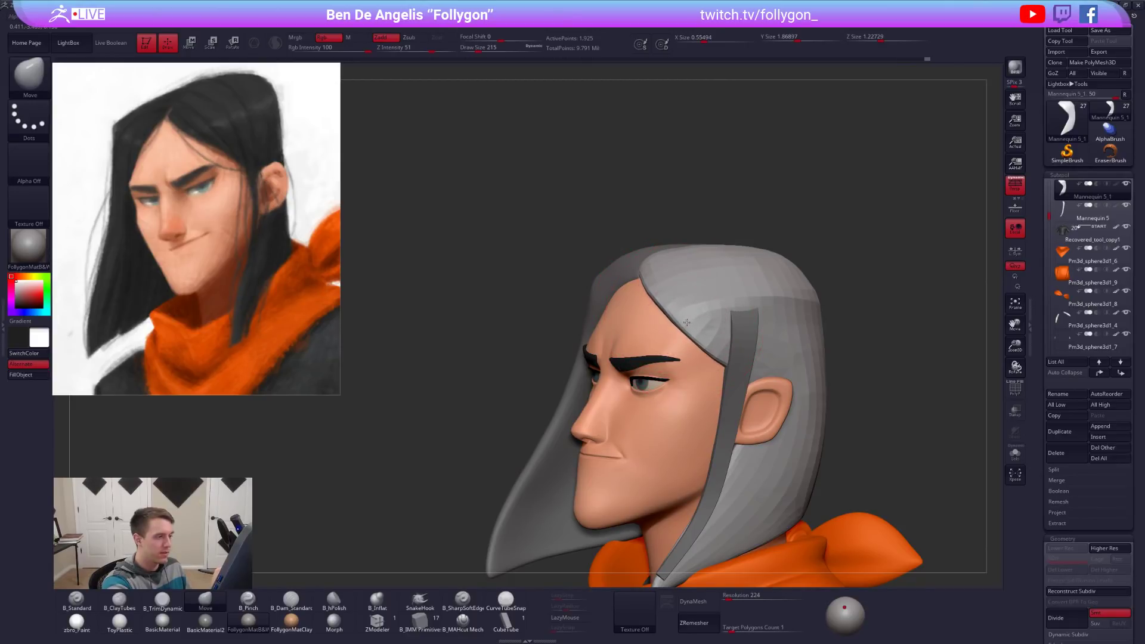
# Refine the right hair piece's front hairline with the Move brush at draw sizes 170 and 181, checking it from the front.
pyautogui.press('space')
pyautogui.moveTo(711, 382); pyautogui.dragTo(707, 382)
pyautogui.moveTo(695, 334); pyautogui.dragTo(701, 341, button='right')
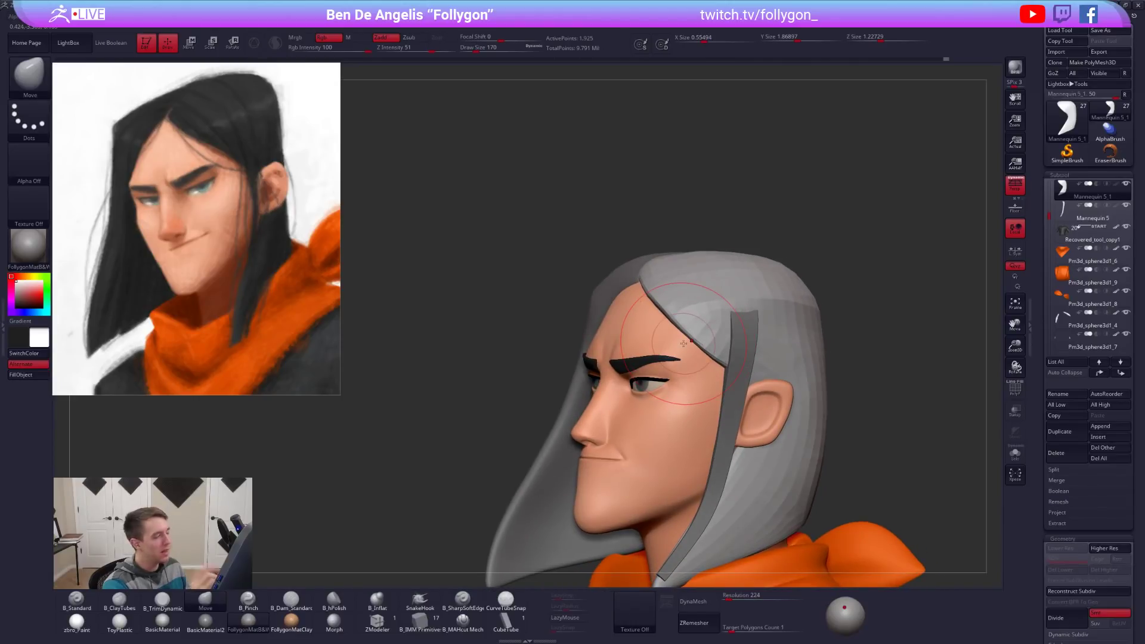
pyautogui.press('space')
pyautogui.moveTo(685, 324)
pyautogui.mouseDown()
pyautogui.moveTo(665, 315)
pyautogui.moveTo(699, 330)
pyautogui.mouseUp()
pyautogui.press('space')
pyautogui.moveTo(699, 363)
pyautogui.mouseDown(button='right')
pyautogui.moveTo(725, 336)
pyautogui.moveTo(689, 325)
pyautogui.moveTo(703, 318)
pyautogui.moveTo(699, 260)
pyautogui.mouseUp(button='right')
pyautogui.press('w')
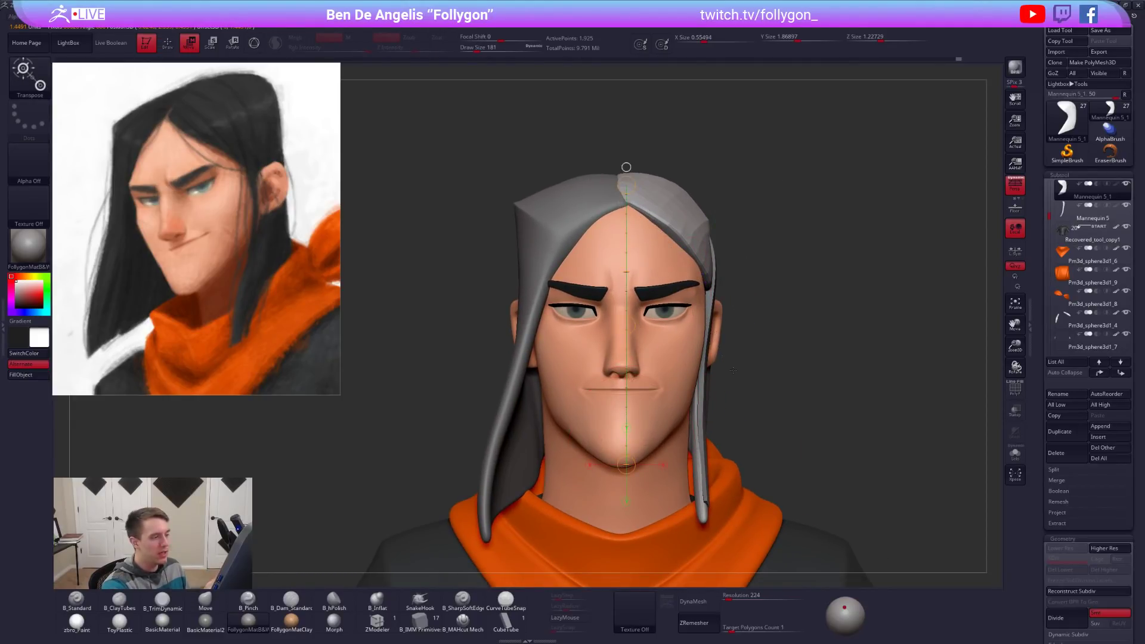
pyautogui.press('q')
pyautogui.moveTo(847, 418); pyautogui.dragTo(785, 424)
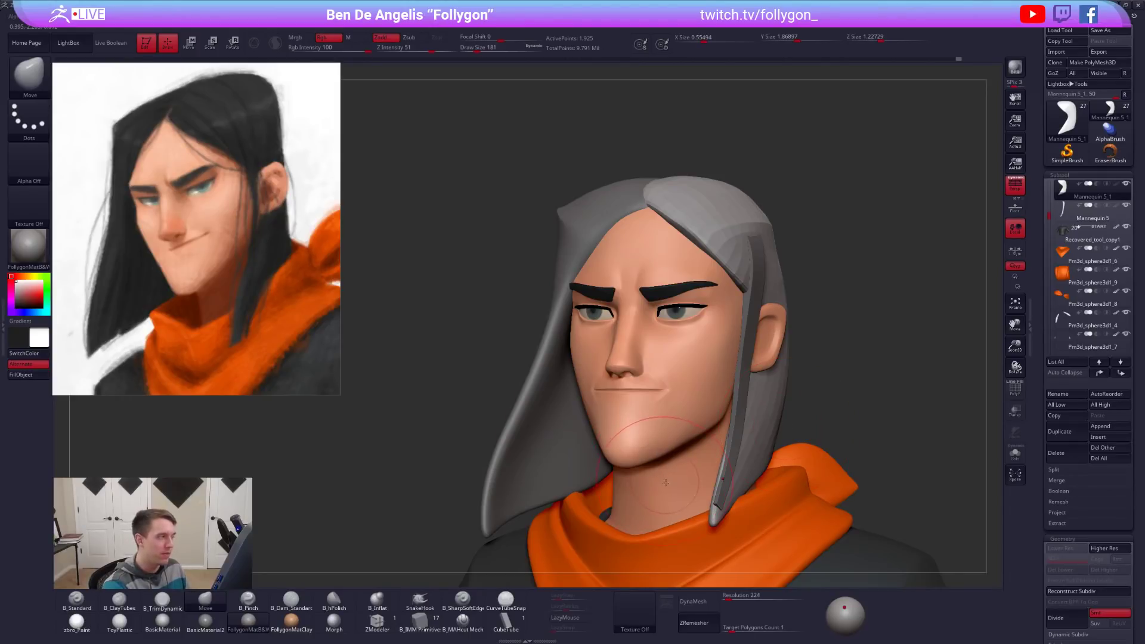
# Turn on the smoothed preview and sharpen the right hair piece's side ridge above the ear with the Pinch brush at draw size 140.
pyautogui.moveTo(702, 327)
pyautogui.mouseDown(button='right')
pyautogui.moveTo(674, 328)
pyautogui.moveTo(697, 389)
pyautogui.mouseUp(button='right')
pyautogui.press('d')
pyautogui.press('[')
pyautogui.press('[')
pyautogui.press('[')
pyautogui.press('[')
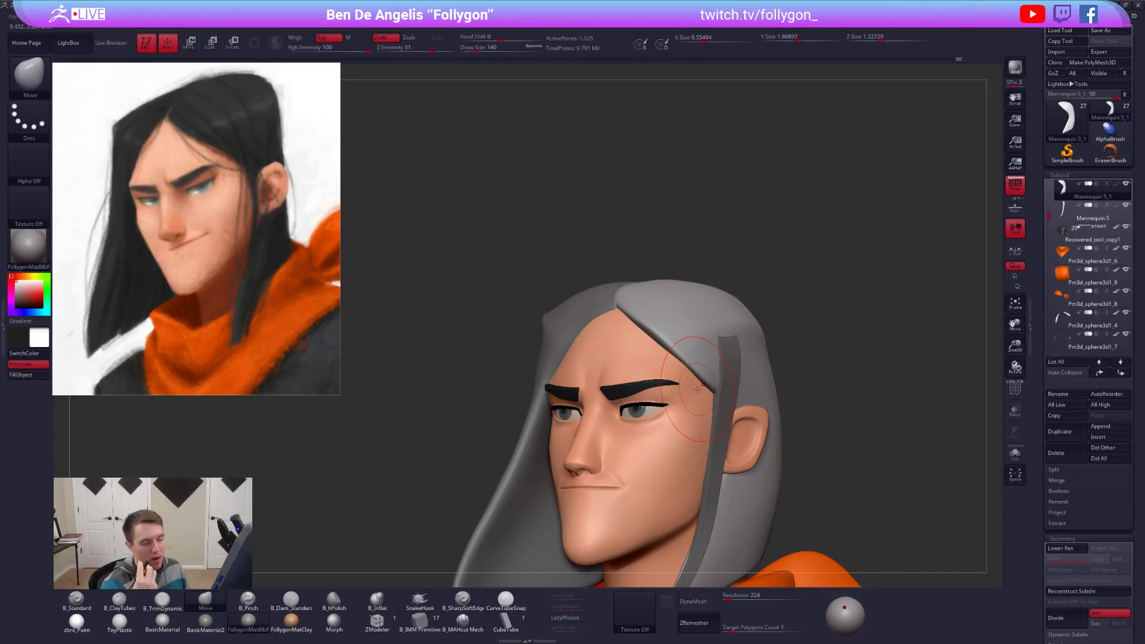
pyautogui.press('b')
pyautogui.press('p')
pyautogui.press('i')
pyautogui.moveTo(697, 389)
pyautogui.mouseDown(button='right')
pyautogui.moveTo(674, 357)
pyautogui.moveTo(640, 388)
pyautogui.mouseUp(button='right')
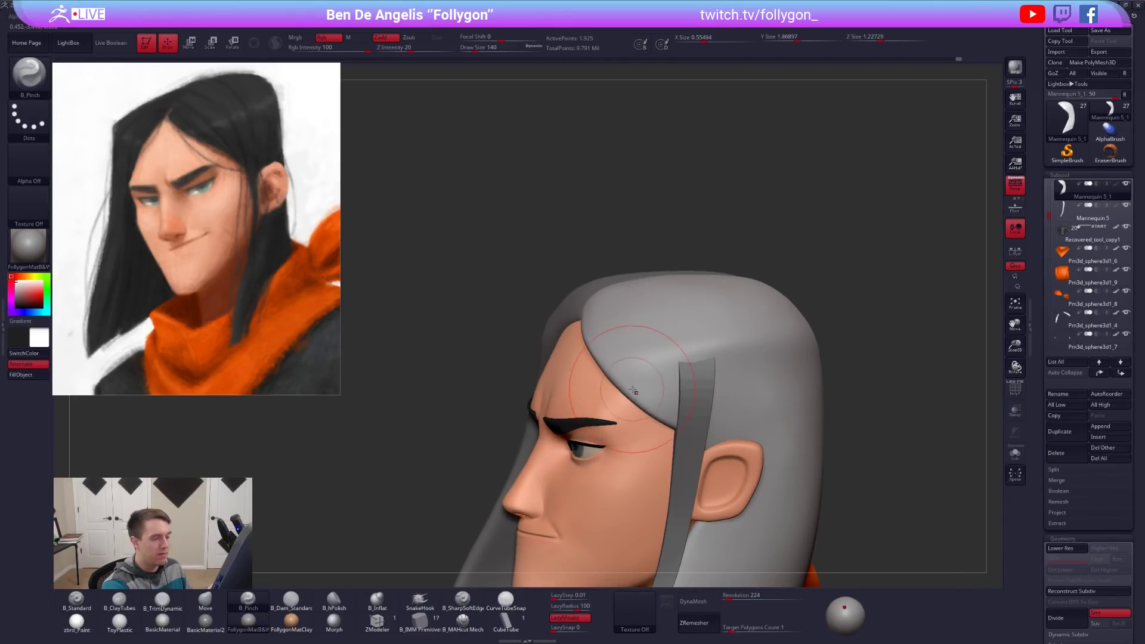
pyautogui.moveTo(615, 369); pyautogui.dragTo(626, 369)
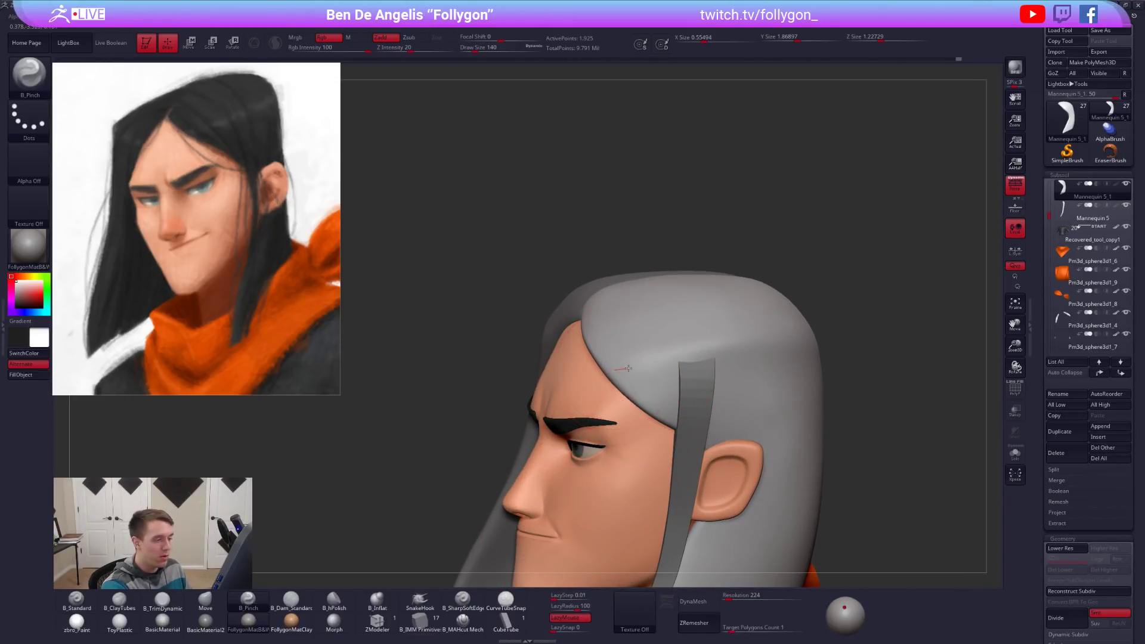
pyautogui.moveTo(729, 347); pyautogui.dragTo(835, 341)
# Continue pinching the right hair piece's ridge around the side toward the back of the head.
pyautogui.moveTo(805, 352); pyautogui.dragTo(756, 360, button='right')
pyautogui.moveTo(674, 356); pyautogui.dragTo(731, 352)
pyautogui.moveTo(895, 312); pyautogui.dragTo(897, 311)
pyautogui.moveTo(850, 329); pyautogui.dragTo(796, 347, button='right')
pyautogui.moveTo(784, 344); pyautogui.dragTo(871, 324)
pyautogui.moveTo(826, 343); pyautogui.dragTo(865, 328, button='right')
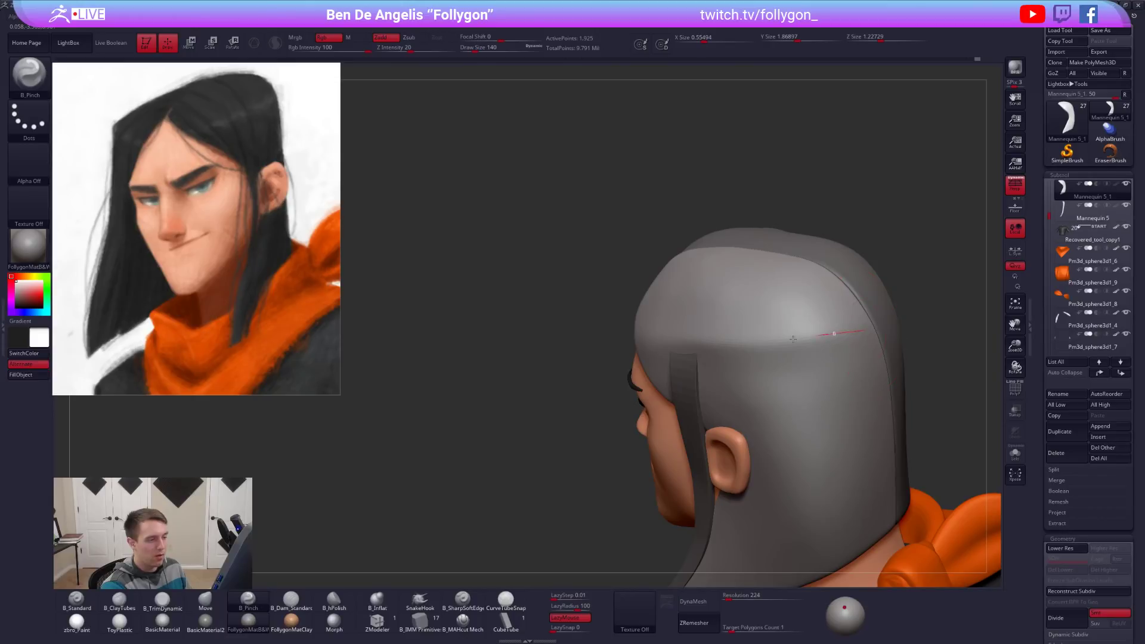
pyautogui.moveTo(623, 341); pyautogui.dragTo(630, 347, button='right')
pyautogui.moveTo(805, 343); pyautogui.dragTo(683, 347, button='right')
# Pull out the right hair piece's upper corner from the back view with the Move brush at draw size 170.
pyautogui.moveTo(888, 322)
pyautogui.mouseDown(button='right')
pyautogui.moveTo(694, 387)
pyautogui.moveTo(645, 390)
pyautogui.mouseUp(button='right')
pyautogui.press('b')
pyautogui.press('m')
pyautogui.press('v')
pyautogui.press('space')
pyautogui.moveTo(678, 377); pyautogui.dragTo(686, 377)
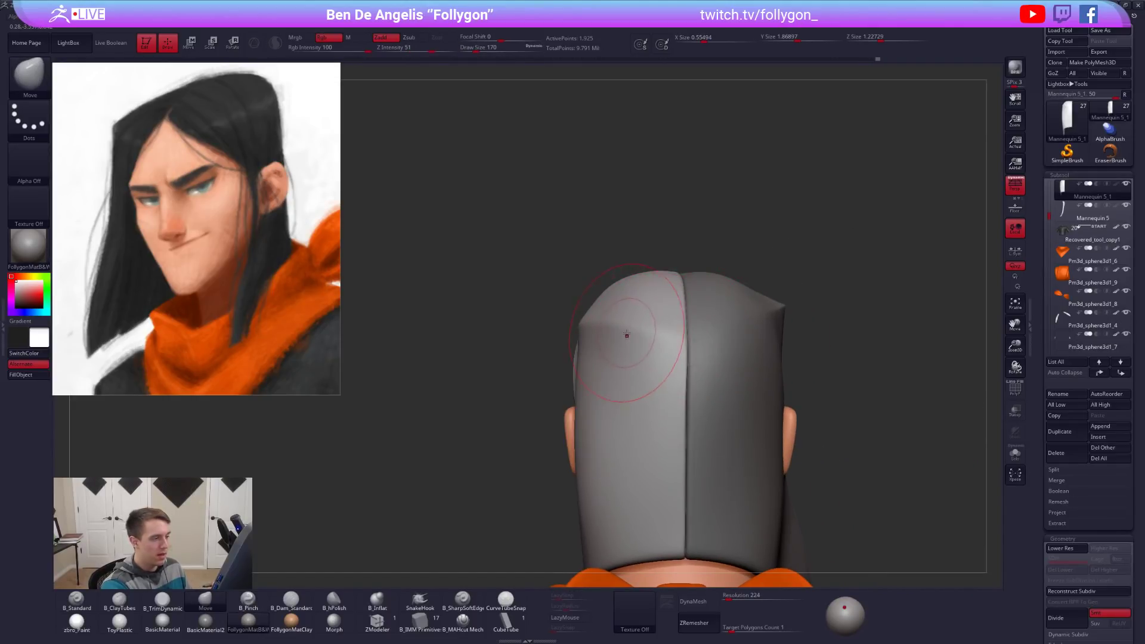
pyautogui.moveTo(577, 323); pyautogui.dragTo(769, 373, button='right')
pyautogui.moveTo(945, 466)
pyautogui.mouseDown(button='right')
pyautogui.moveTo(862, 474)
pyautogui.moveTo(862, 485)
pyautogui.moveTo(885, 483)
pyautogui.moveTo(754, 362)
pyautogui.moveTo(734, 397)
pyautogui.moveTo(771, 458)
pyautogui.mouseUp(button='right')
# Select the left hair piece, pinch its side ridge at draw size 140, and smooth the surface beside it.
pyautogui.keyDown('alt'); pyautogui.click(669, 353); pyautogui.keyUp('alt')
pyautogui.press('space')
pyautogui.moveTo(677, 353); pyautogui.dragTo(669, 353)
pyautogui.moveTo(632, 355)
pyautogui.mouseDown(button='right')
pyautogui.moveTo(706, 358)
pyautogui.moveTo(661, 375)
pyautogui.moveTo(695, 327)
pyautogui.moveTo(671, 350)
pyautogui.moveTo(680, 335)
pyautogui.mouseUp(button='right')
pyautogui.press('b')
pyautogui.press('p')
pyautogui.press('i')
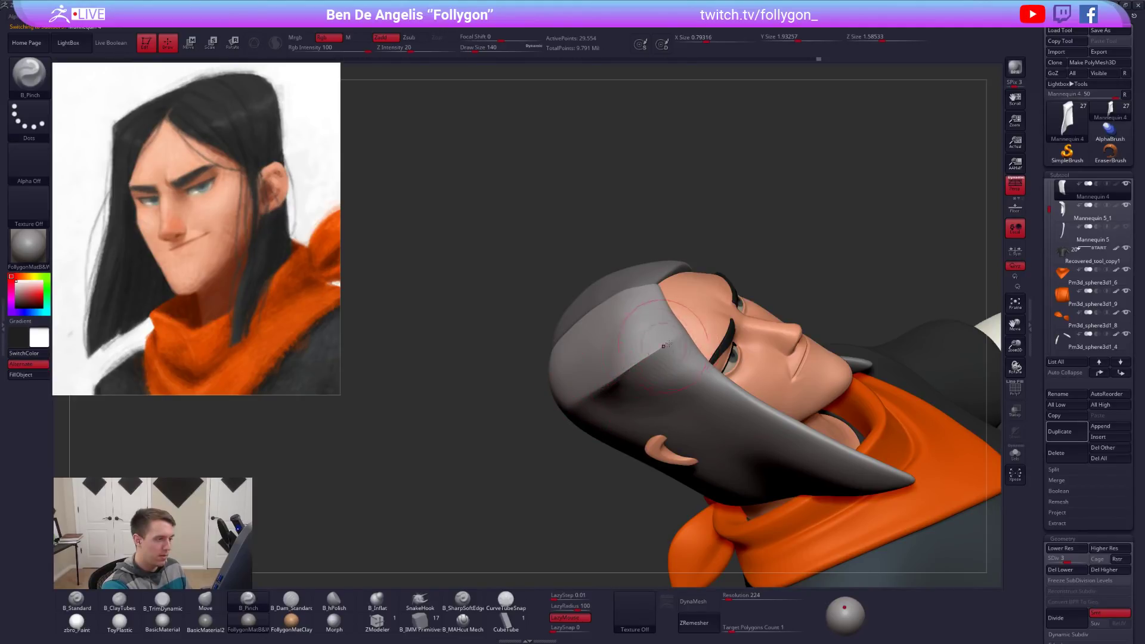
pyautogui.moveTo(584, 406); pyautogui.dragTo(636, 390, button='right')
pyautogui.keyDown('shift'); pyautogui.moveTo(636, 390); pyautogui.dragTo(595, 400); pyautogui.keyUp('shift')
pyautogui.hotkey('shift', 'd')
pyautogui.moveTo(635, 370); pyautogui.dragTo(659, 403, button='right')
# Raise the left hair piece to subdivision level 5 and delete its lower subdivision levels.
pyautogui.press('d')
pyautogui.press('d')
pyautogui.press('d')
pyautogui.hotkey('ctrl', 'shift')
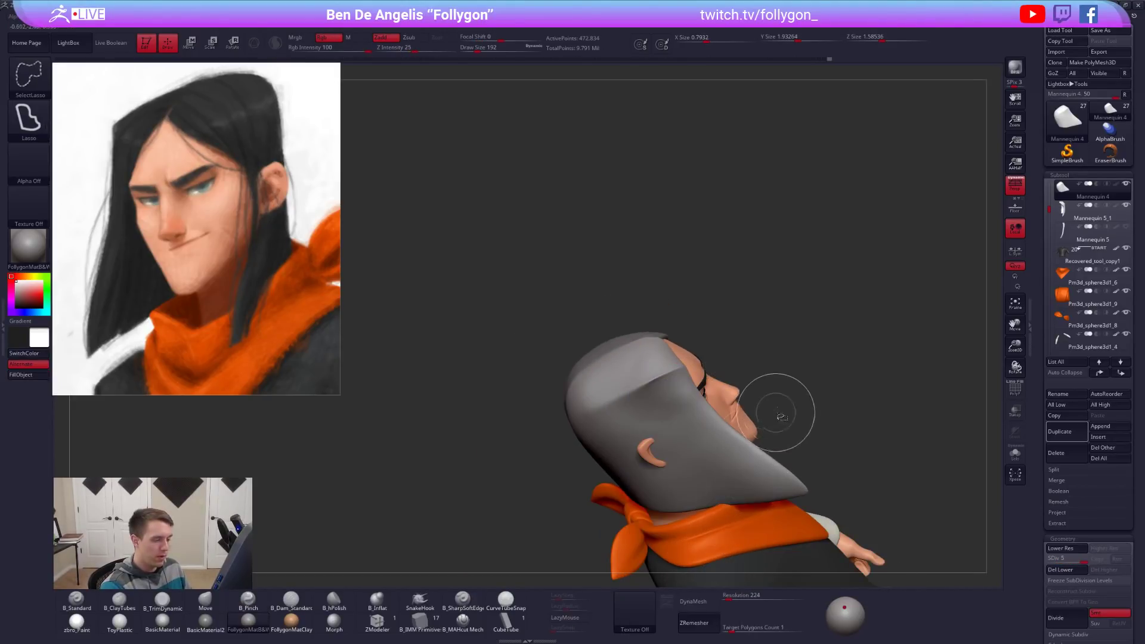
pyautogui.hotkey('ctrl', 'shift', 'space')
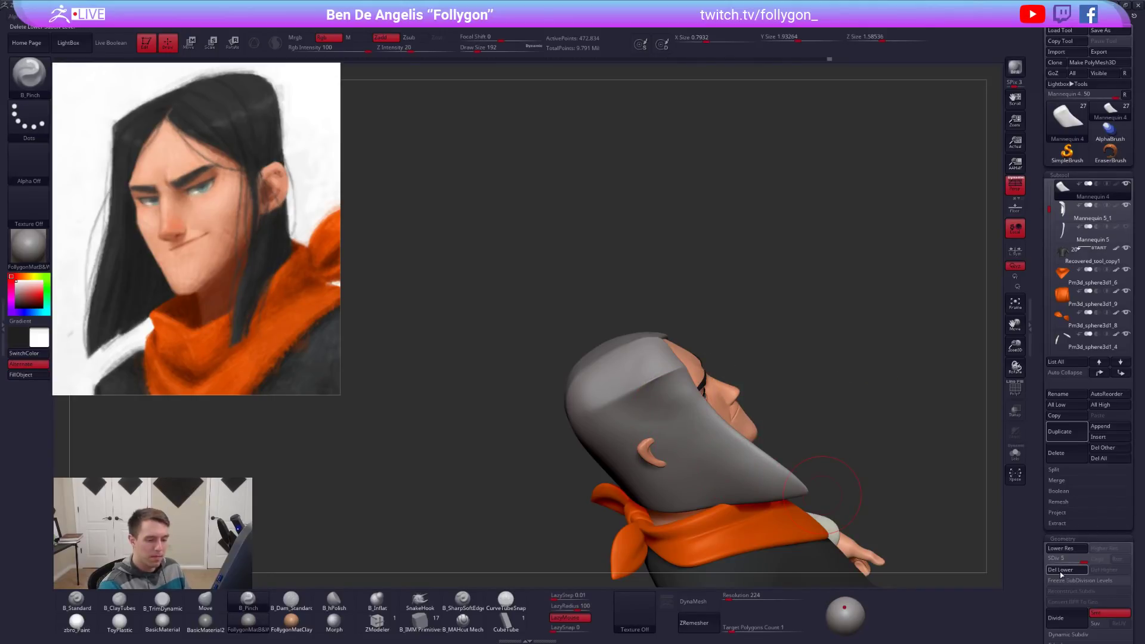
pyautogui.click(1061, 571)
pyautogui.moveTo(739, 477); pyautogui.dragTo(784, 460, button='right')
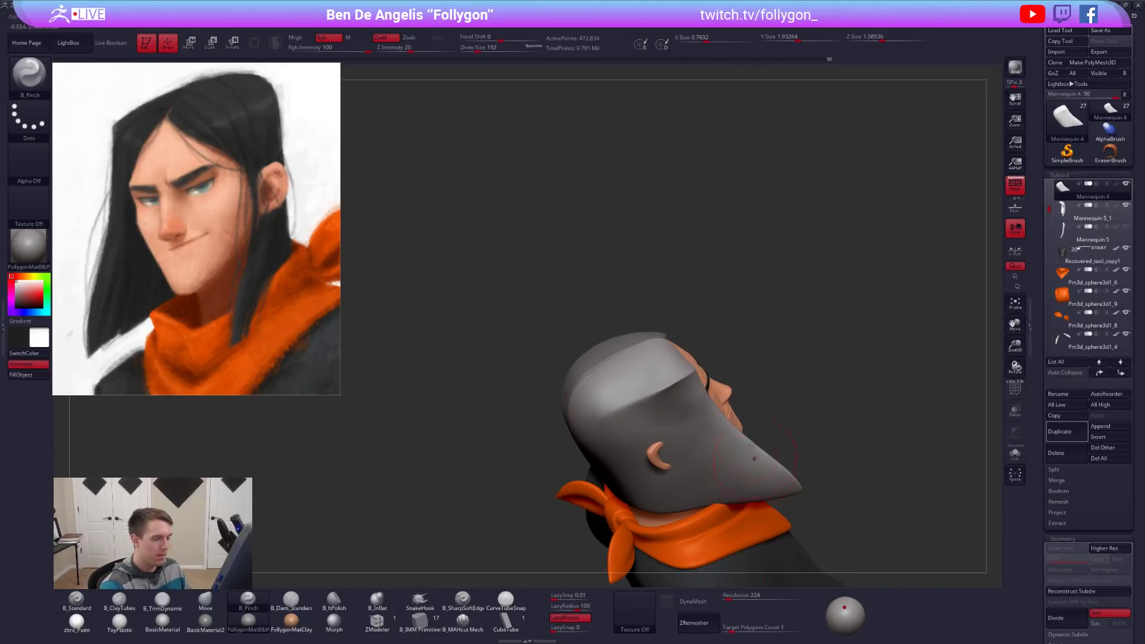
# Isolate the left hair piece and slice it along its side ridge with the SliceCurve brush.
pyautogui.hotkey('alt', 's')
pyautogui.hotkey('ctrl', 'shift')
pyautogui.moveTo(707, 368)
pyautogui.keyDown('ctrl'); pyautogui.keyDown('shift'); pyautogui.mouseDown()
pyautogui.moveTo(479, 467)
pyautogui.moveTo(517, 462)
pyautogui.mouseUp(); pyautogui.keyUp('shift'); pyautogui.keyUp('ctrl')
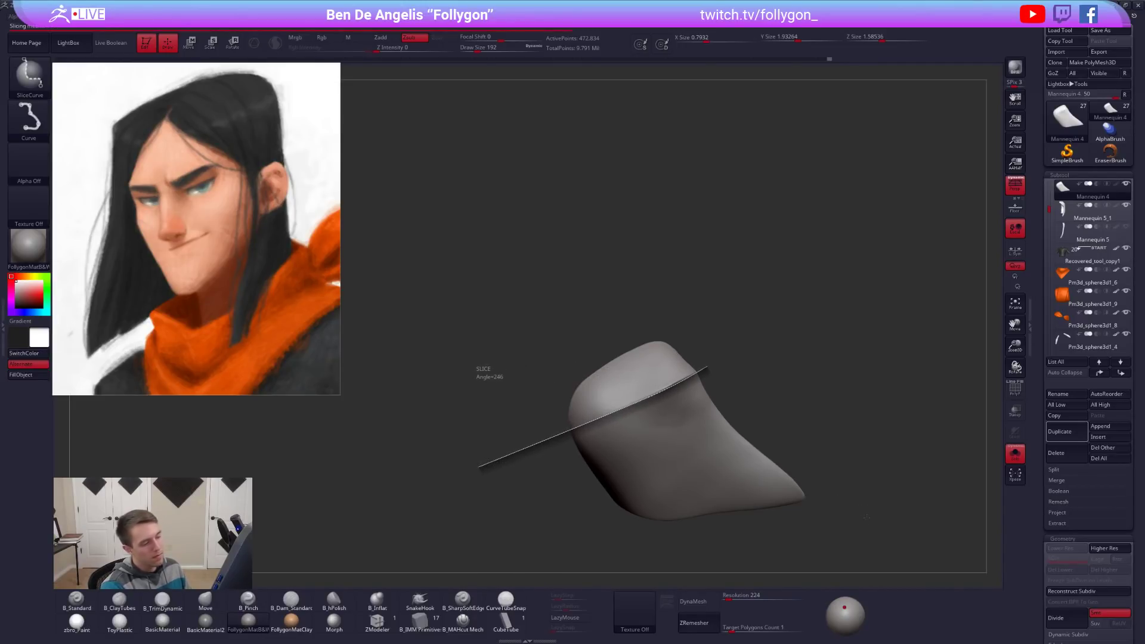
# Complete the slice on the left hair piece, then pull its upper corner outward with the Move brush at draw size 192.
pyautogui.moveTo(864, 524)
pyautogui.mouseDown()
pyautogui.moveTo(803, 487)
pyautogui.moveTo(886, 533)
pyautogui.mouseUp()
pyautogui.hotkey('shift', 'f')
pyautogui.hotkey('shift', 'f')
pyautogui.keyDown('alt'); pyautogui.moveTo(657, 392); pyautogui.dragTo(656, 427); pyautogui.keyUp('alt')
pyautogui.press('b')
pyautogui.press('m')
pyautogui.press('v')
pyautogui.moveTo(657, 364); pyautogui.dragTo(635, 365)
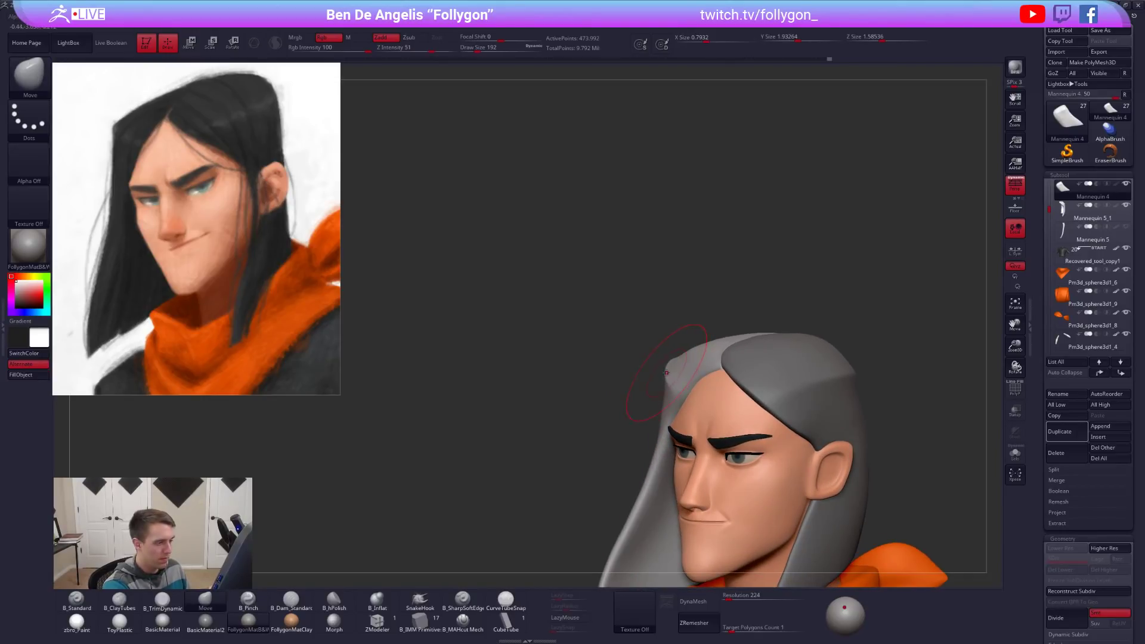
pyautogui.press('space')
pyautogui.click(695, 418)
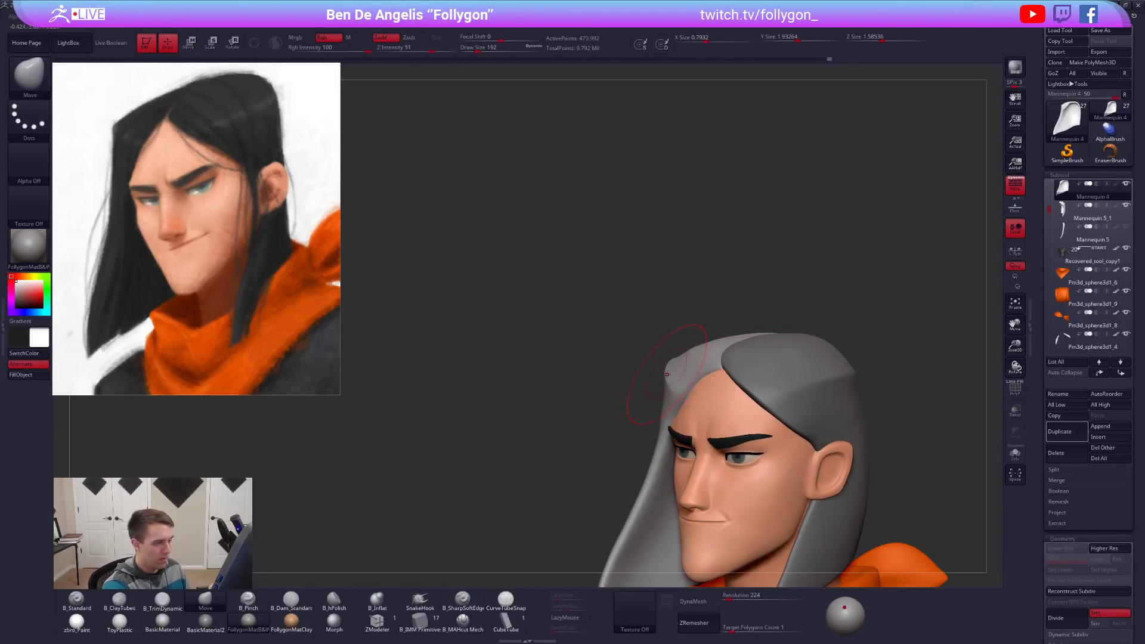
# Reshape the left hair piece's front hairline plane with the Move brush at draw size 130.
pyautogui.keyDown('alt'); pyautogui.moveTo(892, 474); pyautogui.dragTo(842, 519); pyautogui.keyUp('alt')
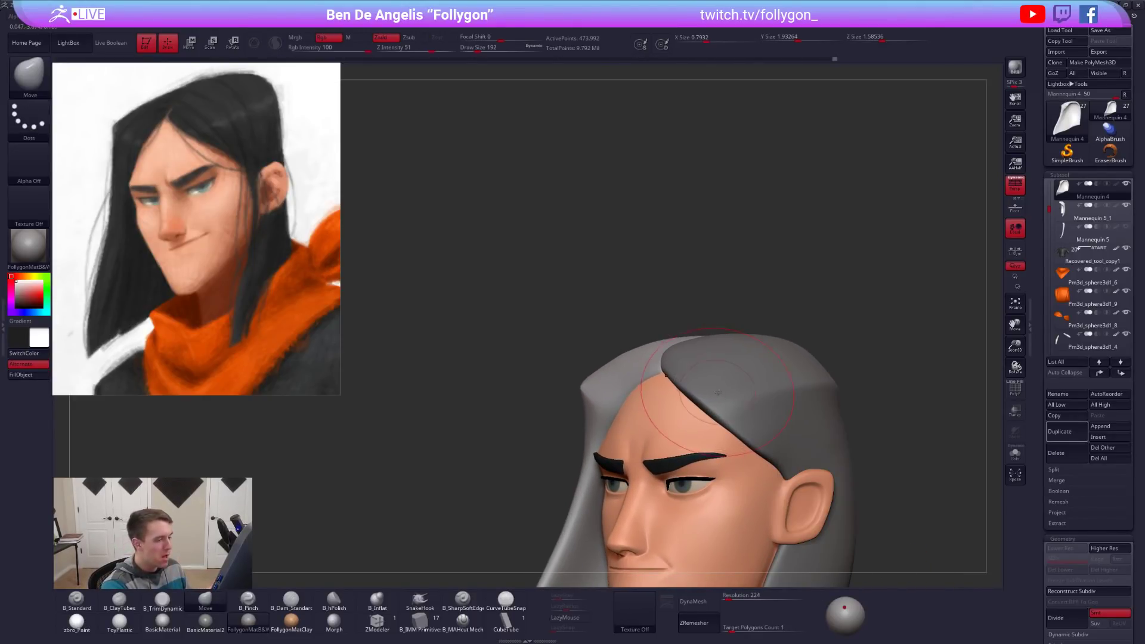
pyautogui.hotkey('ctrl', 'space')
pyautogui.click(755, 448)
pyautogui.press('space')
pyautogui.moveTo(823, 342); pyautogui.dragTo(818, 342)
pyautogui.moveTo(799, 305); pyautogui.dragTo(871, 307)
pyautogui.press('space')
pyautogui.moveTo(740, 407); pyautogui.dragTo(744, 407)
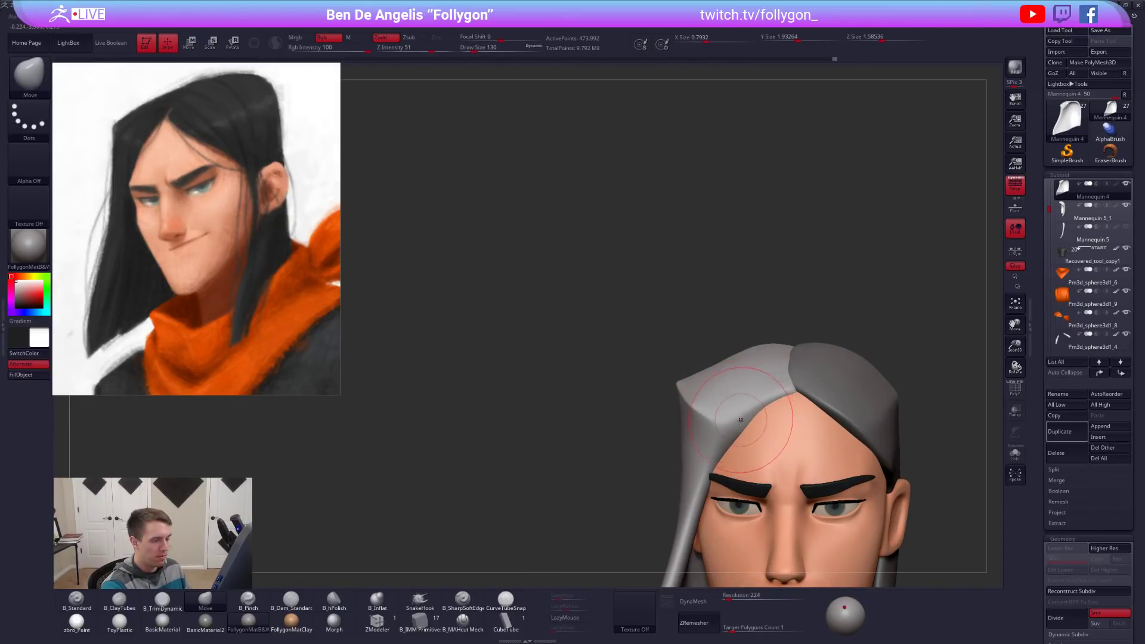
# Adjust the left hair piece's upper corner in side view with the Move brush at draw size 81.
pyautogui.moveTo(732, 424)
pyautogui.mouseDown(button='right')
pyautogui.moveTo(847, 429)
pyautogui.moveTo(811, 477)
pyautogui.mouseUp(button='right')
pyautogui.press('space')
pyautogui.moveTo(709, 403); pyautogui.dragTo(704, 405)
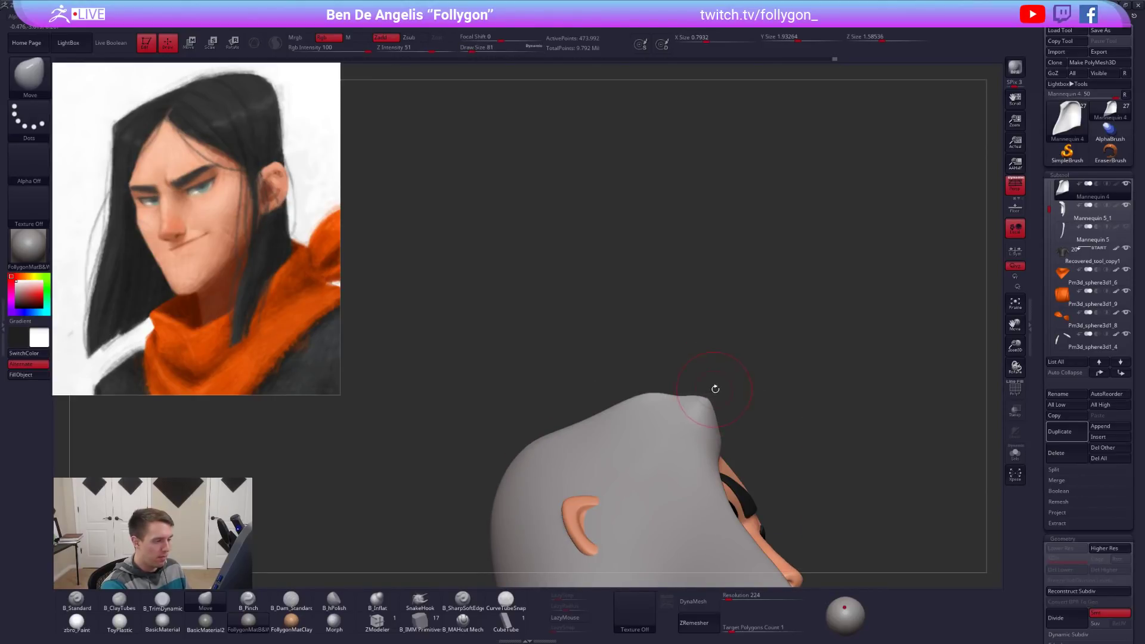
pyautogui.keyDown('alt'); pyautogui.moveTo(730, 407); pyautogui.dragTo(729, 379, button='right'); pyautogui.keyUp('alt')
pyautogui.press('space')
pyautogui.moveTo(728, 382); pyautogui.dragTo(737, 379)
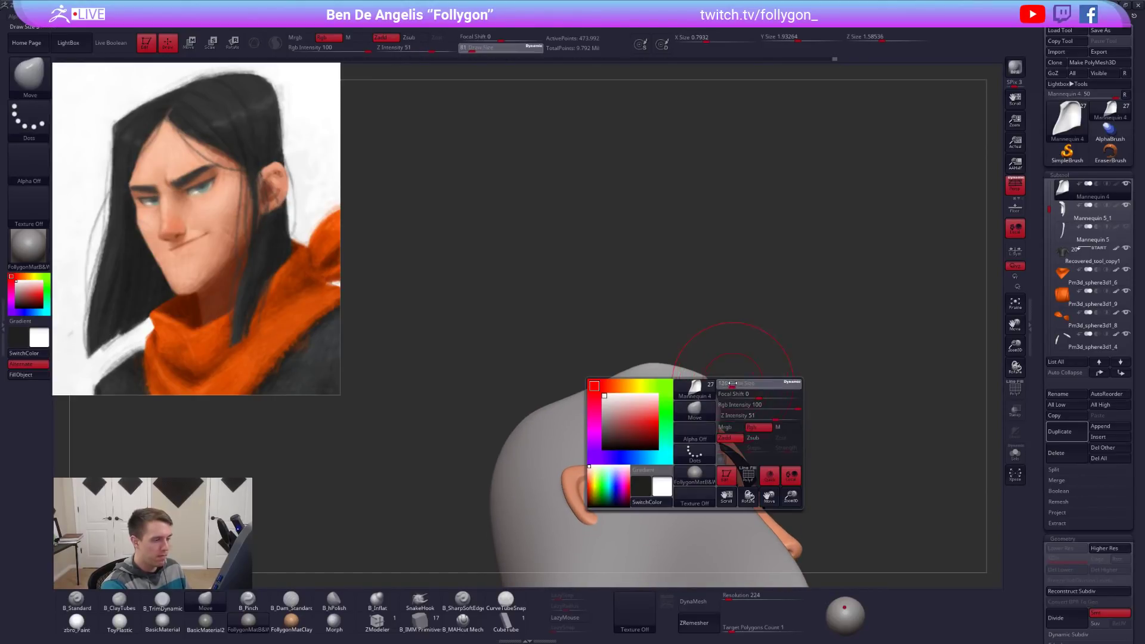
# Reshape the left hair piece's crown and top front edge with the Move brush at draw size 130.
pyautogui.hotkey('ctrl', 'shift', 'f')
pyautogui.moveTo(834, 417); pyautogui.dragTo(702, 361, button='right')
pyautogui.moveTo(874, 485); pyautogui.dragTo(781, 498, button='right')
pyautogui.moveTo(881, 508); pyautogui.dragTo(929, 520, button='right')
pyautogui.moveTo(743, 334); pyautogui.dragTo(763, 364, button='right')
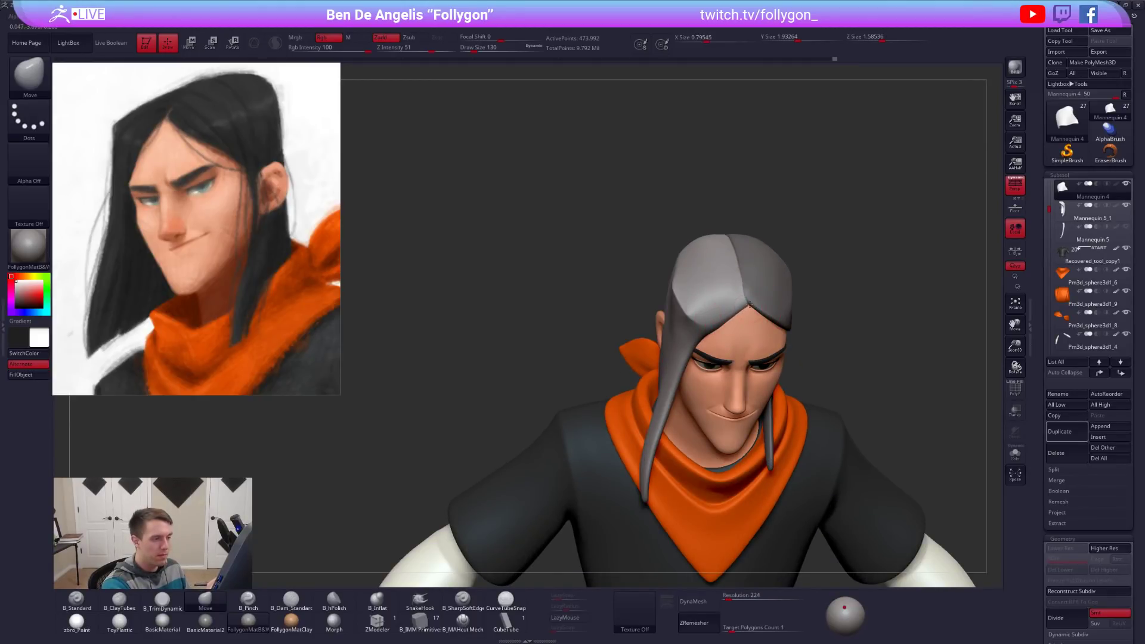
pyautogui.moveTo(730, 301)
pyautogui.mouseDown(button='right')
pyautogui.moveTo(736, 317)
pyautogui.moveTo(703, 288)
pyautogui.mouseUp(button='right')
pyautogui.hotkey('ctrl', 'space')
pyautogui.click(736, 353)
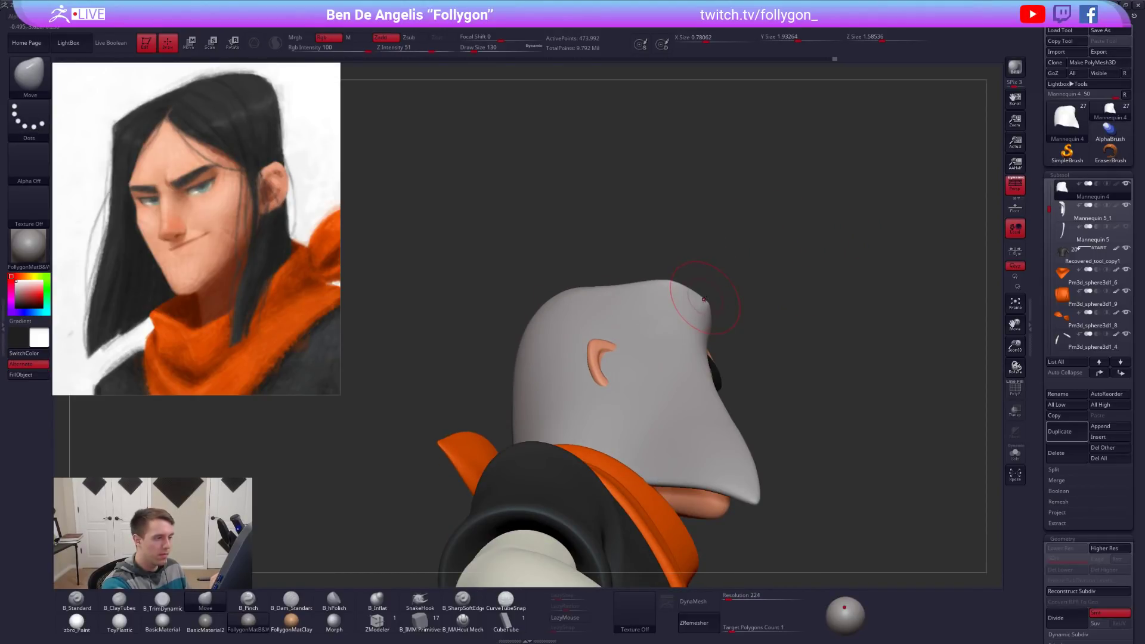
# Lasso-mask the left hair piece's front plane and work the surface with ClayTubes at draw size 121 and Z intensity 20.
pyautogui.press('space')
pyautogui.moveTo(679, 290); pyautogui.dragTo(684, 291)
pyautogui.moveTo(680, 305)
pyautogui.mouseDown(button='right')
pyautogui.moveTo(688, 293)
pyautogui.moveTo(710, 380)
pyautogui.moveTo(650, 358)
pyautogui.moveTo(656, 268)
pyautogui.moveTo(680, 286)
pyautogui.moveTo(702, 254)
pyautogui.mouseUp(button='right')
pyautogui.hotkey('ctrl', 'space')
pyautogui.click(761, 386)
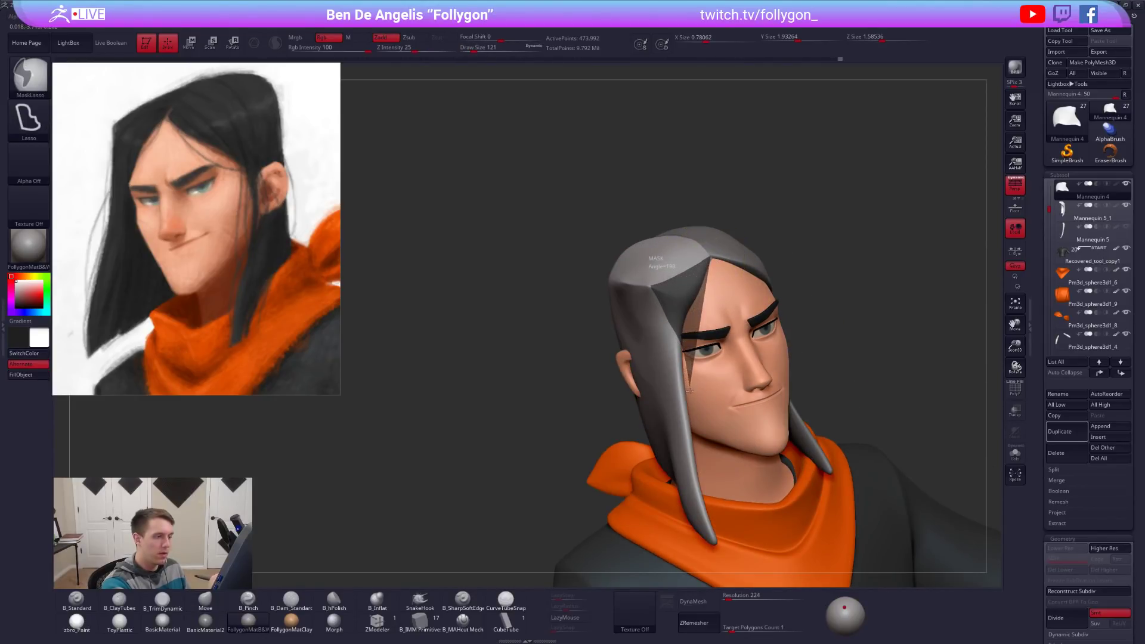
pyautogui.moveTo(681, 293); pyautogui.dragTo(667, 285, button='right')
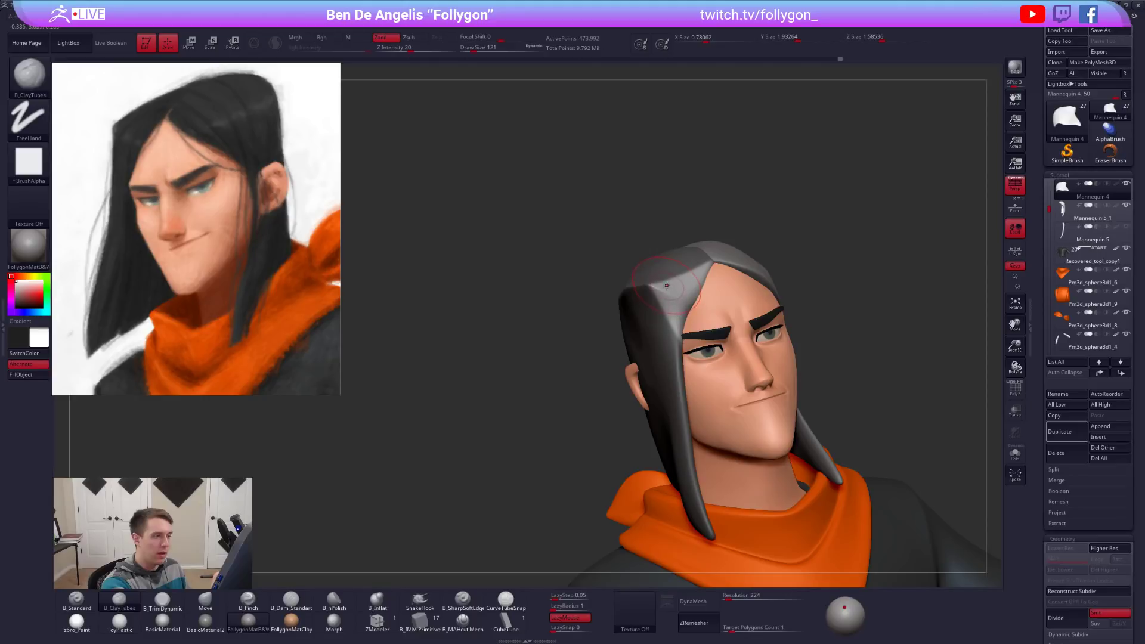
pyautogui.moveTo(672, 285)
pyautogui.mouseDown(button='right')
pyautogui.moveTo(695, 301)
pyautogui.moveTo(673, 306)
pyautogui.moveTo(703, 300)
pyautogui.moveTo(767, 239)
pyautogui.moveTo(937, 482)
pyautogui.moveTo(972, 482)
pyautogui.mouseUp(button='right')
# Refine the left hair piece's upper front corner with the Move brush at draw size 121 to match the reference silhouette.
pyautogui.press('b')
pyautogui.press('m')
pyautogui.press('v')
pyautogui.moveTo(788, 387)
pyautogui.mouseDown(button='right')
pyautogui.moveTo(872, 392)
pyautogui.moveTo(898, 474)
pyautogui.mouseUp(button='right')
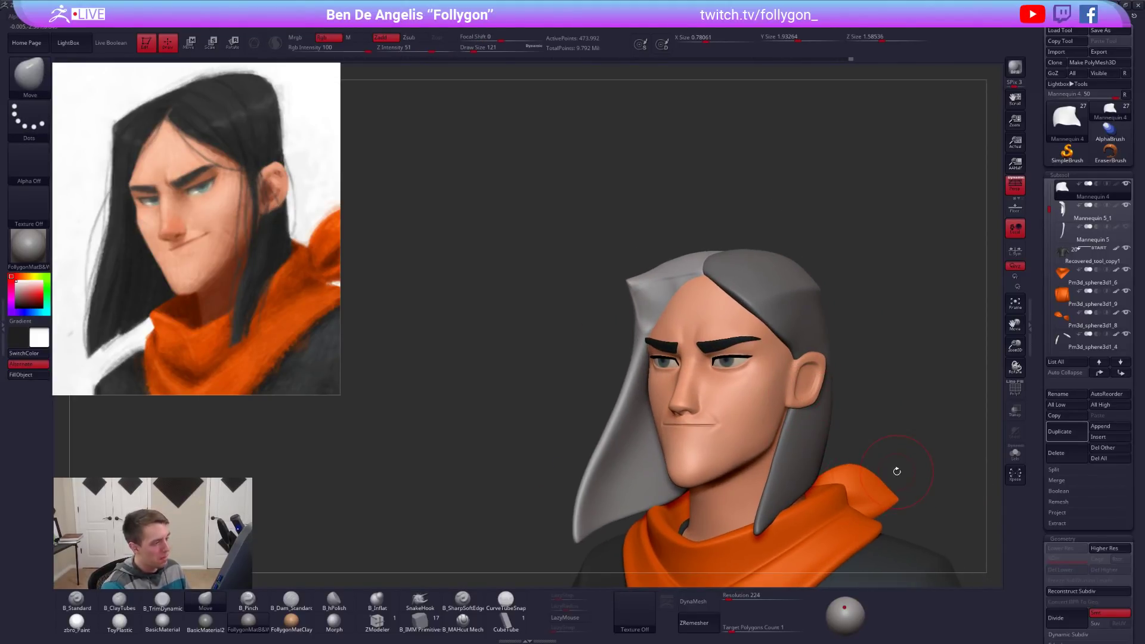
pyautogui.moveTo(725, 371)
pyautogui.keyDown('alt'); pyautogui.mouseDown(button='right')
pyautogui.moveTo(731, 403)
pyautogui.moveTo(737, 392)
pyautogui.mouseUp(button='right'); pyautogui.keyUp('alt')
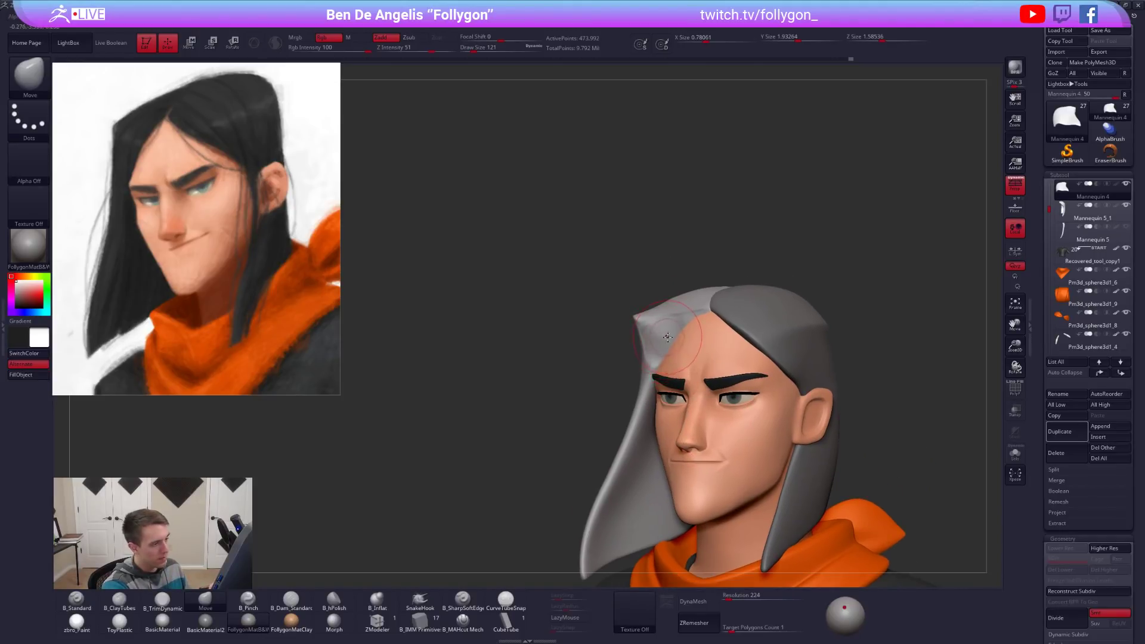
pyautogui.moveTo(667, 332); pyautogui.dragTo(674, 334)
pyautogui.moveTo(668, 339)
pyautogui.mouseDown(button='right')
pyautogui.moveTo(723, 324)
pyautogui.moveTo(645, 375)
pyautogui.mouseUp(button='right')
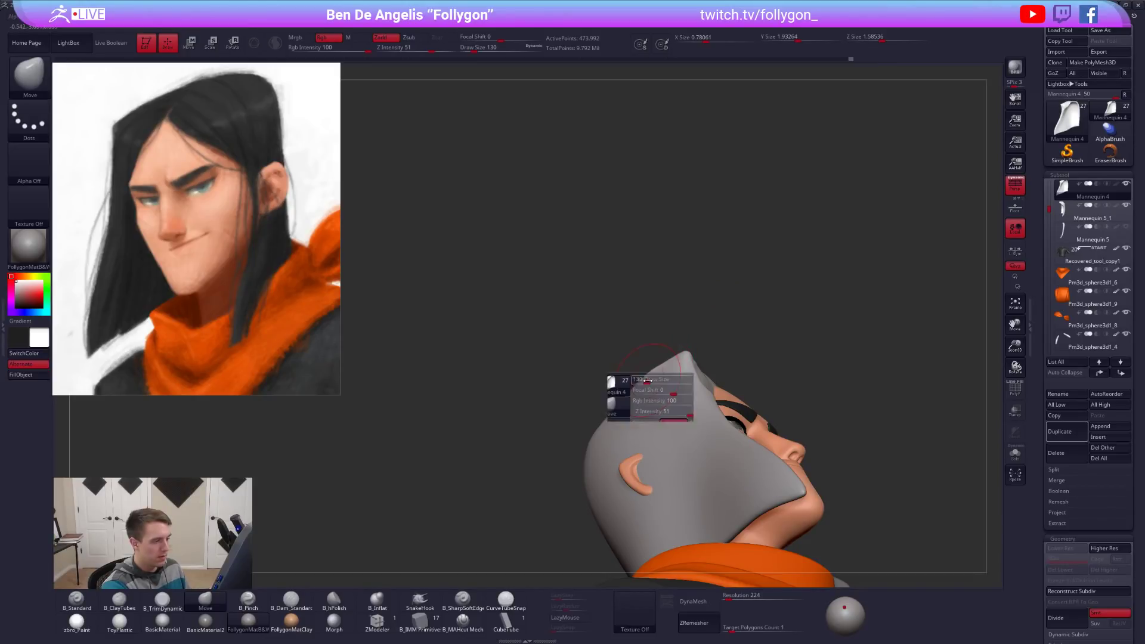
# Pinch the ridge running back from the left hair piece's upper corner at draw sizes 88 and 113.
pyautogui.press(']')
pyautogui.moveTo(649, 381)
pyautogui.mouseDown(button='right')
pyautogui.moveTo(633, 384)
pyautogui.moveTo(639, 391)
pyautogui.mouseUp(button='right')
pyautogui.press('5')
pyautogui.press('space')
pyautogui.moveTo(646, 394); pyautogui.dragTo(642, 394)
pyautogui.moveTo(642, 390); pyautogui.dragTo(701, 382, button='right')
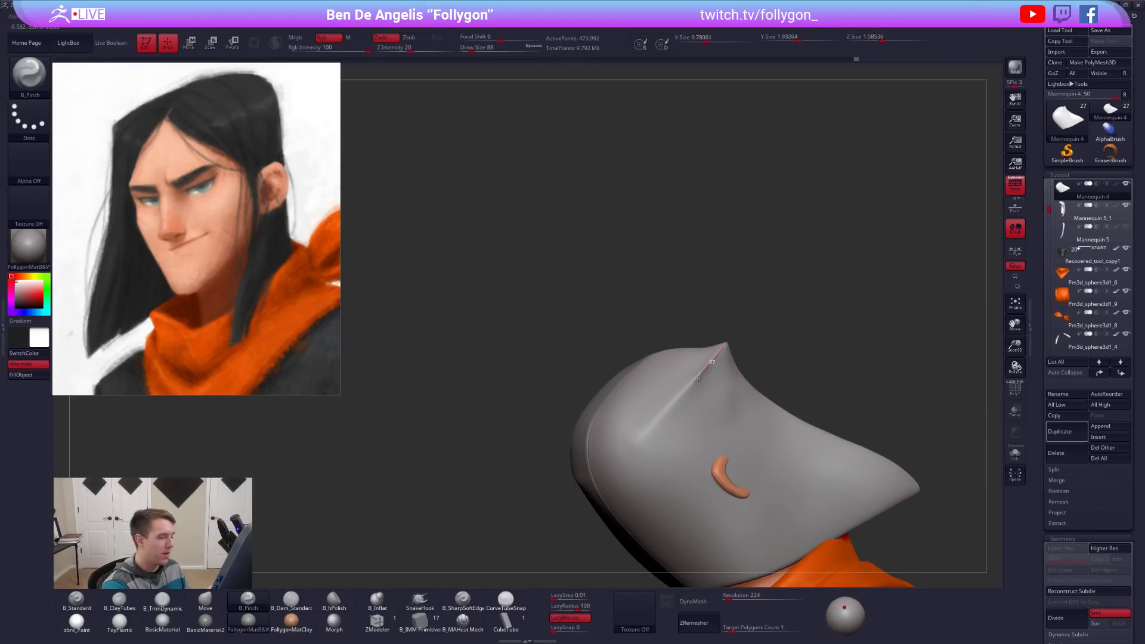
pyautogui.moveTo(595, 491); pyautogui.dragTo(590, 498)
pyautogui.press('space')
pyautogui.moveTo(645, 440); pyautogui.dragTo(648, 440)
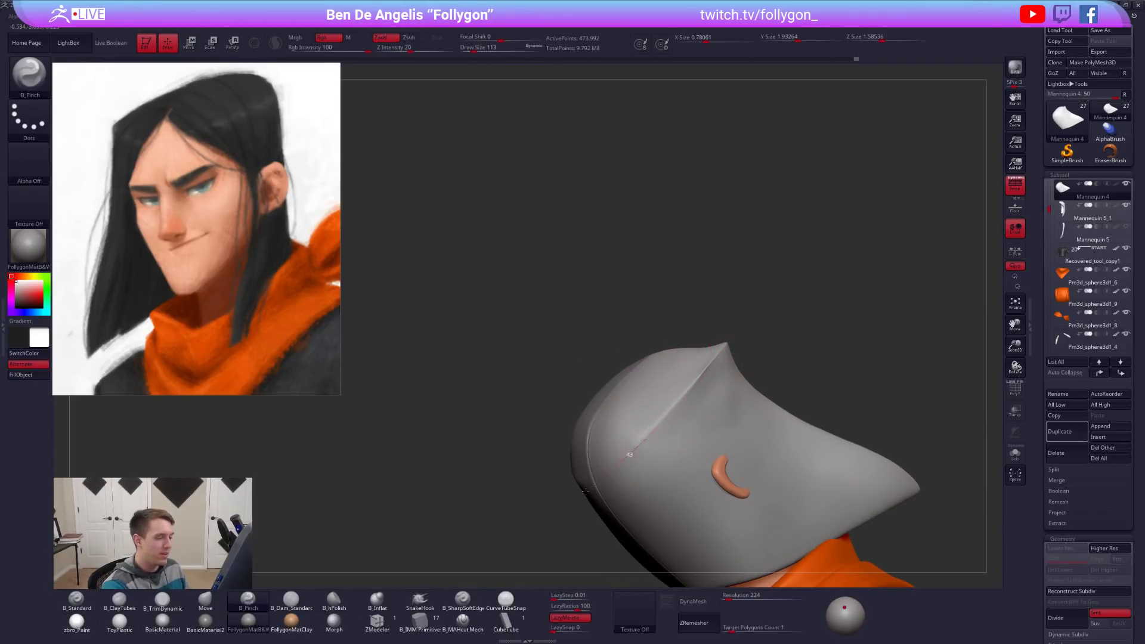
# Tweak the tip of the left hair piece's upper corner with the Move brush.
pyautogui.moveTo(628, 463)
pyautogui.mouseDown(button='right')
pyautogui.moveTo(722, 426)
pyautogui.moveTo(725, 456)
pyautogui.mouseUp(button='right')
pyautogui.press('b')
pyautogui.press('m')
pyautogui.press('v')
pyautogui.moveTo(718, 370)
pyautogui.mouseDown(button='right')
pyautogui.moveTo(719, 358)
pyautogui.moveTo(693, 391)
pyautogui.moveTo(739, 339)
pyautogui.mouseUp(button='right')
# Isolate the left hair piece and pinch its corner ridges and front vertical edge at draw size 81.
pyautogui.press('b')
pyautogui.press('p')
pyautogui.press('i')
pyautogui.hotkey('alt', 's')
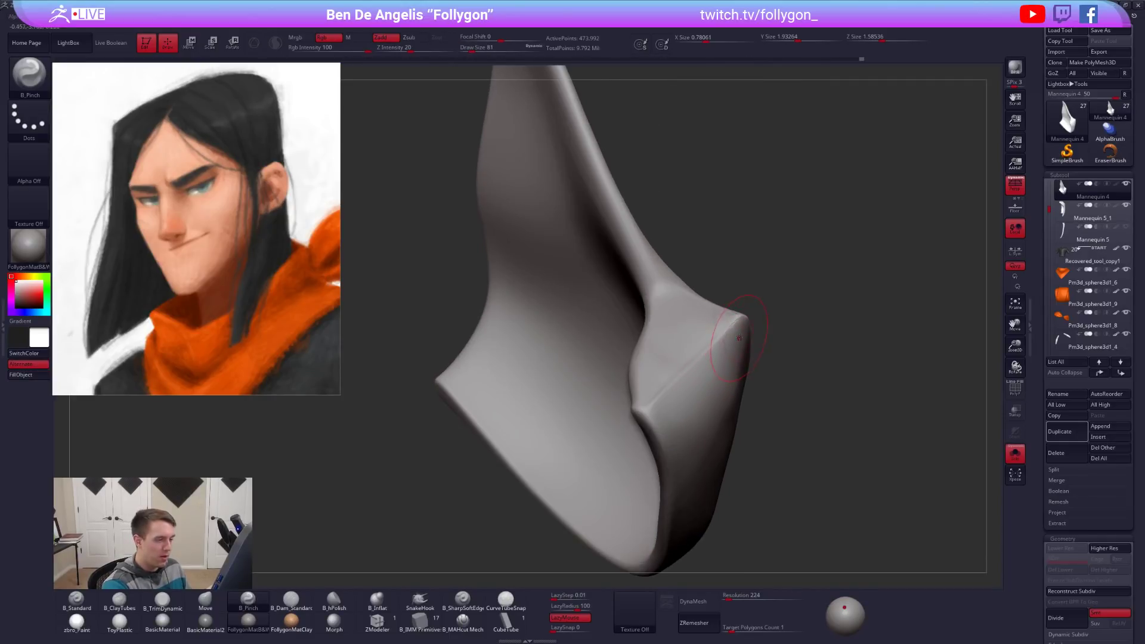
pyautogui.moveTo(736, 398); pyautogui.dragTo(664, 301, button='right')
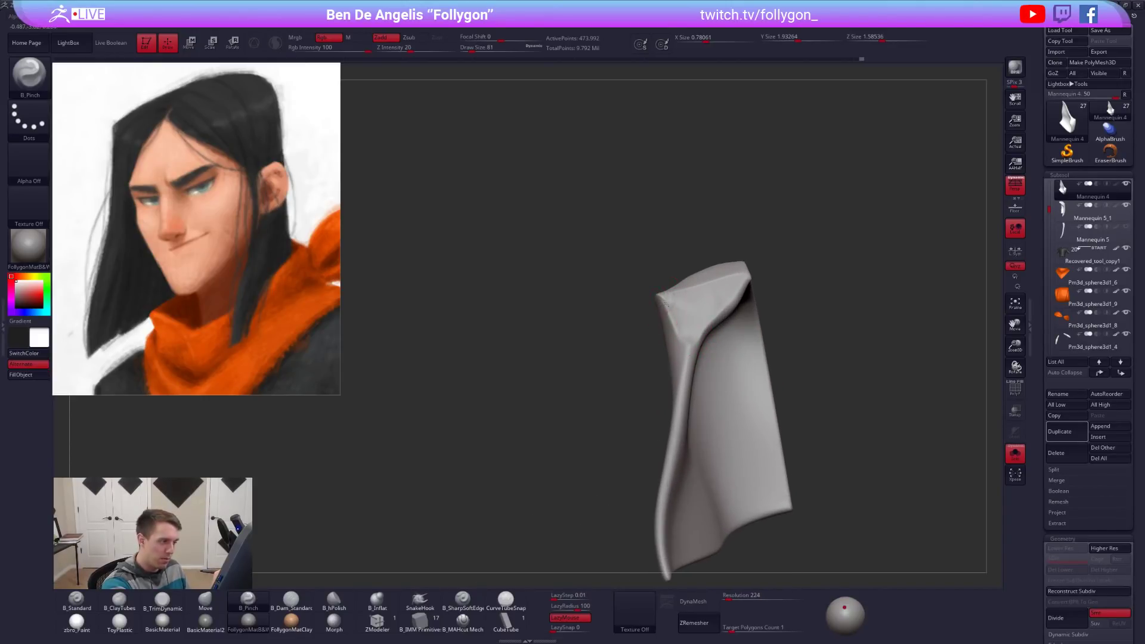
pyautogui.moveTo(692, 393); pyautogui.dragTo(692, 398)
pyautogui.moveTo(692, 397)
pyautogui.mouseDown(button='right')
pyautogui.moveTo(710, 388)
pyautogui.moveTo(678, 365)
pyautogui.mouseUp(button='right')
# Flatten the left hair piece's front plane with TrimDynamic at draw size 81, and bring the whole character back into view.
pyautogui.press('3')
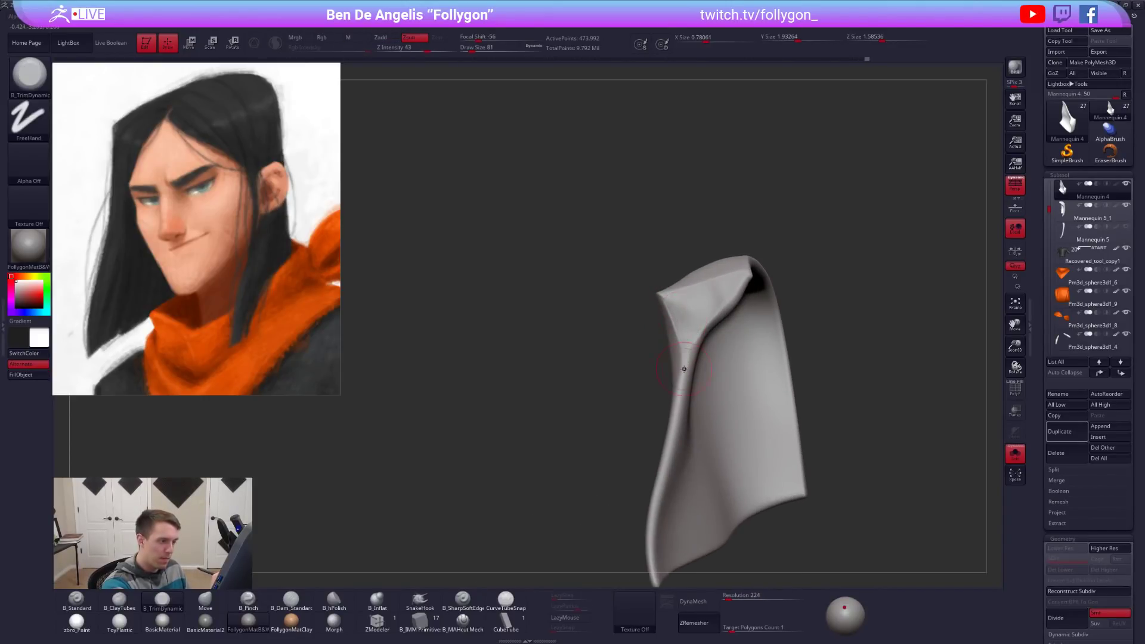
pyautogui.moveTo(692, 318); pyautogui.dragTo(692, 335)
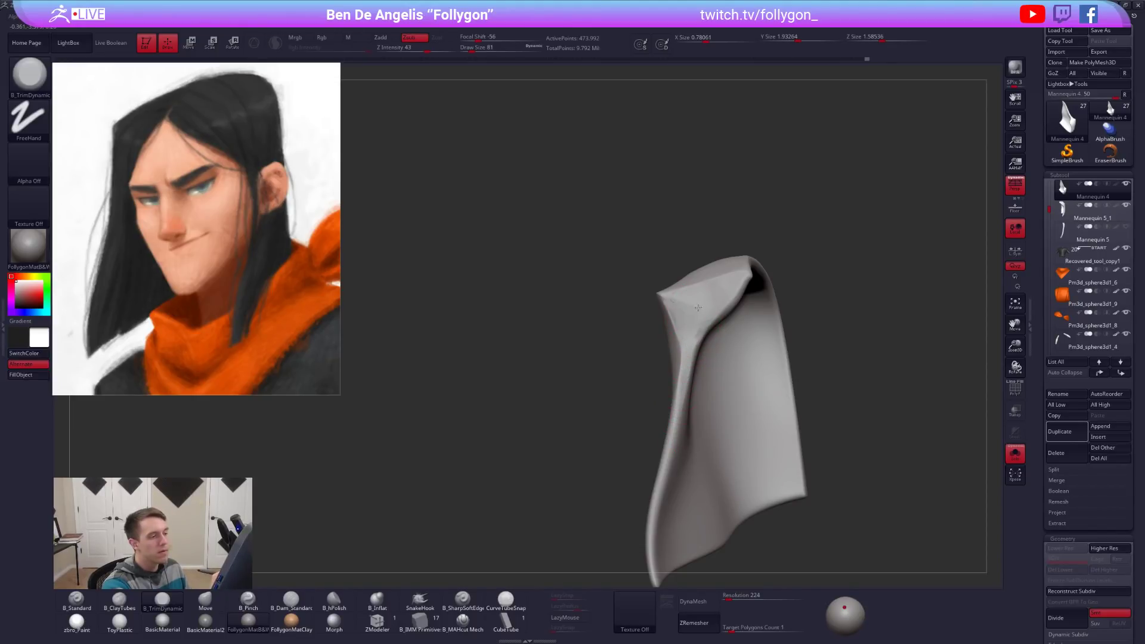
pyautogui.moveTo(714, 314); pyautogui.dragTo(734, 315, button='right')
pyautogui.press('4')
pyautogui.moveTo(704, 330); pyautogui.dragTo(712, 319)
pyautogui.moveTo(903, 462); pyautogui.dragTo(890, 492, button='right')
pyautogui.hotkey('ctrl', 'shift', 's')
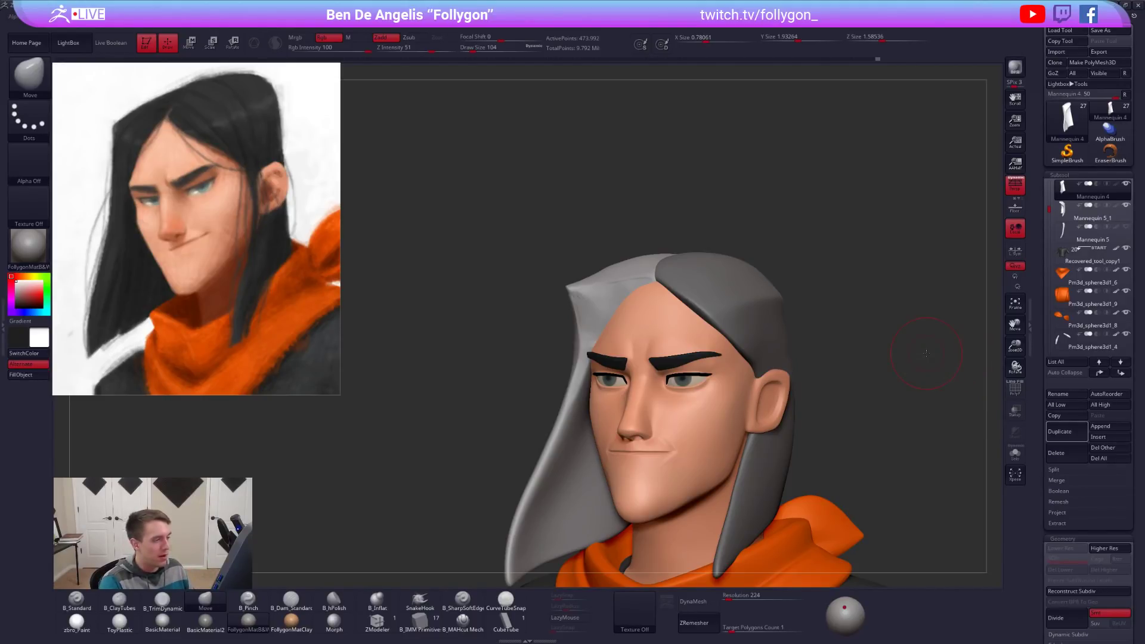
# Isolate the left hair piece and rebuild its mesh with DynaMesh at resolution 224.
pyautogui.hotkey('alt', 's')
pyautogui.hotkey('shift', 'f')
pyautogui.hotkey('shift', 'f')
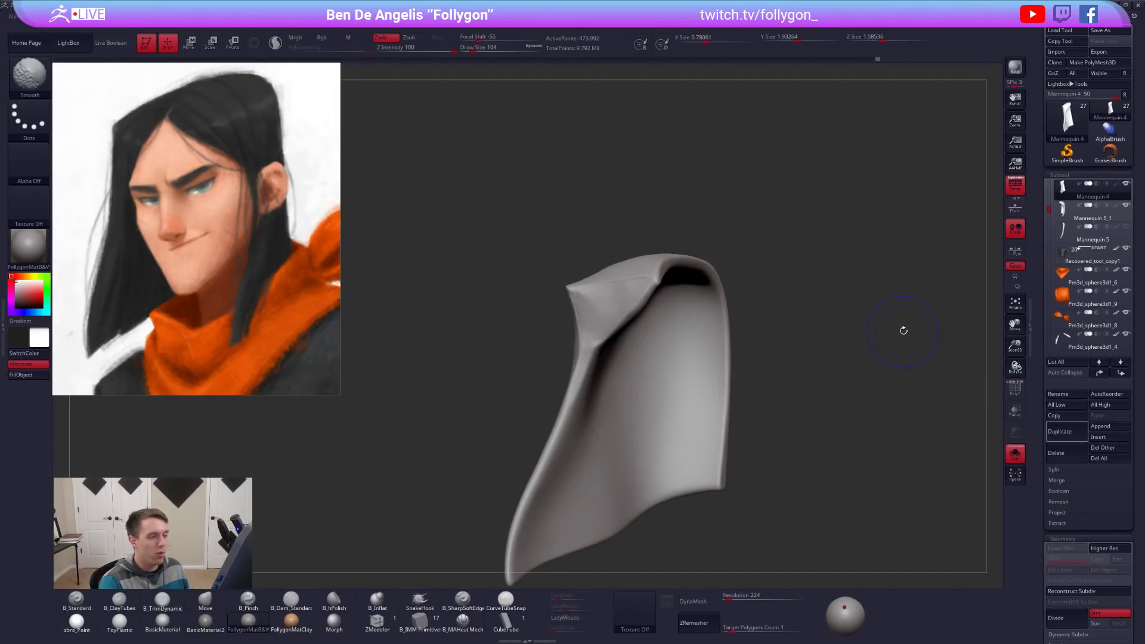
pyautogui.click(694, 601)
pyautogui.keyDown('alt'); pyautogui.moveTo(759, 480); pyautogui.dragTo(870, 477); pyautogui.keyUp('alt')
# Sharpen the left hair piece's front vertical ridge below the upper corner with the Pinch brush at Z intensity 20.
pyautogui.press('space')
pyautogui.moveTo(704, 343)
pyautogui.mouseDown()
pyautogui.moveTo(689, 337)
pyautogui.moveTo(685, 388)
pyautogui.mouseUp()
pyautogui.hotkey('ctrl', 'space')
pyautogui.hotkey('ctrl', 'space')
pyautogui.click(676, 376)
pyautogui.press('space')
pyautogui.press('b')
pyautogui.press('p')
pyautogui.press('i')
pyautogui.moveTo(662, 328); pyautogui.dragTo(706, 332, button='right')
pyautogui.press('space')
pyautogui.click(691, 331)
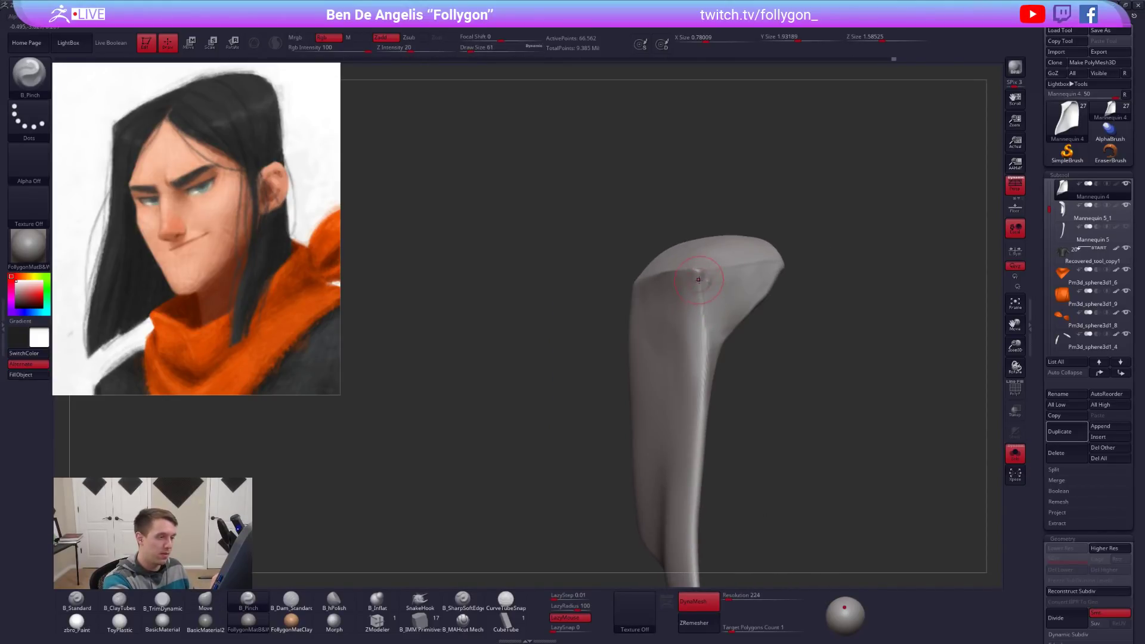
pyautogui.moveTo(700, 342); pyautogui.dragTo(696, 437)
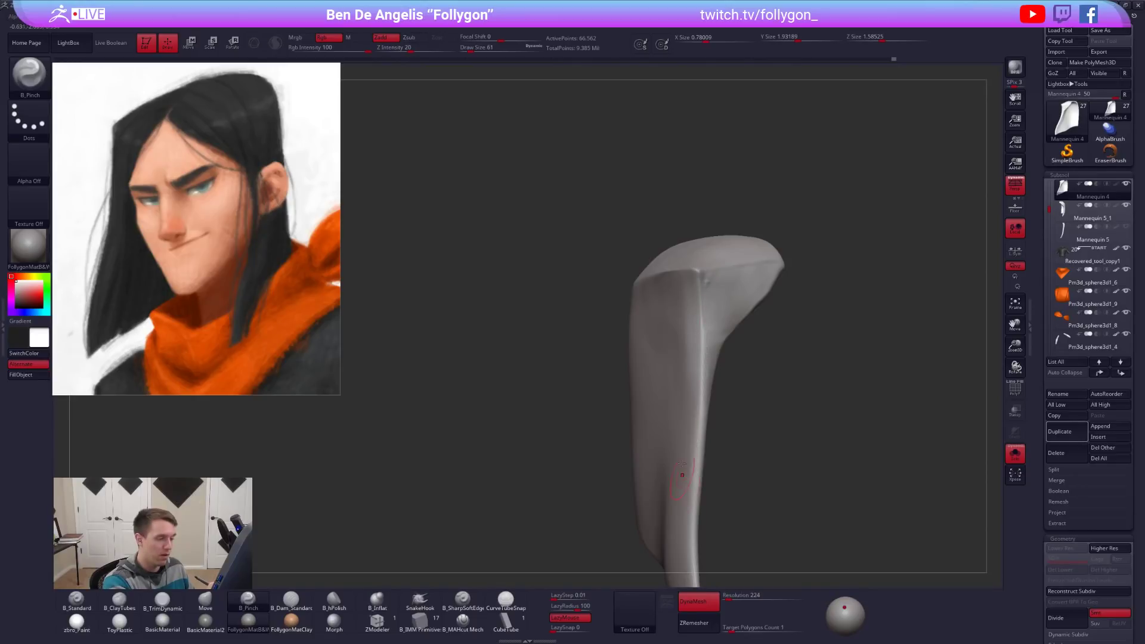
# Flatten the left hair piece's outer side plane beside the front ridge with TrimDynamic at draw size 104.
pyautogui.moveTo(683, 490); pyautogui.dragTo(701, 450, button='right')
pyautogui.press('space')
pyautogui.press('3')
pyautogui.press('space')
pyautogui.click(676, 381)
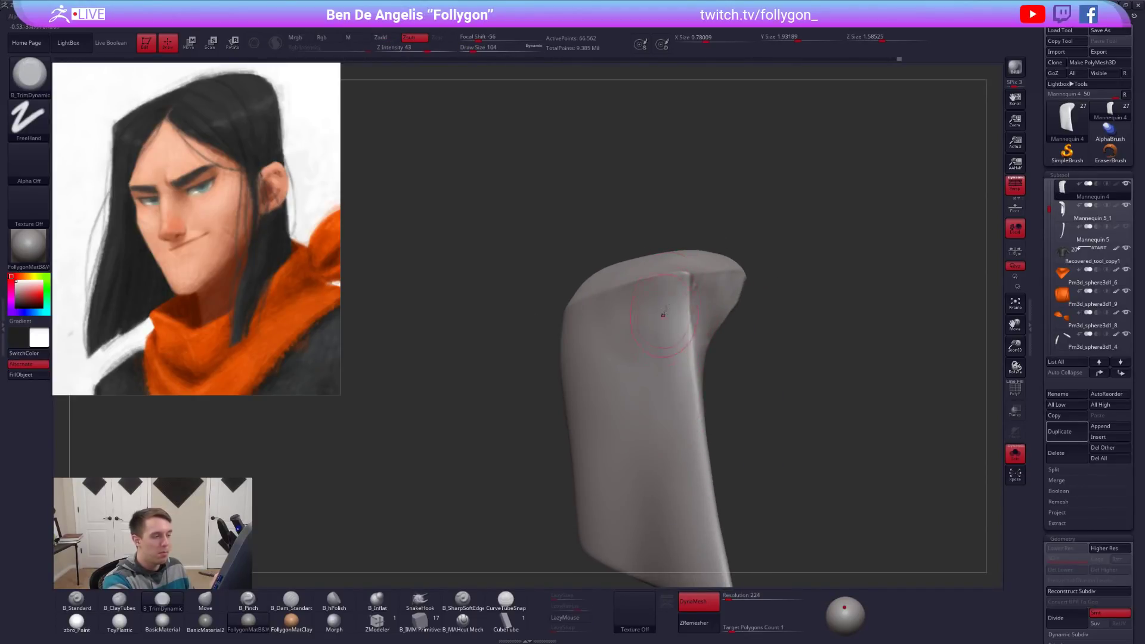
# Nudge the left hair piece's upper corner with the Move brush and pinch the inner edge along the hairline.
pyautogui.moveTo(650, 386)
pyautogui.mouseDown(button='right')
pyautogui.moveTo(626, 337)
pyautogui.moveTo(677, 312)
pyautogui.mouseUp(button='right')
pyautogui.press('b')
pyautogui.press('m')
pyautogui.press('v')
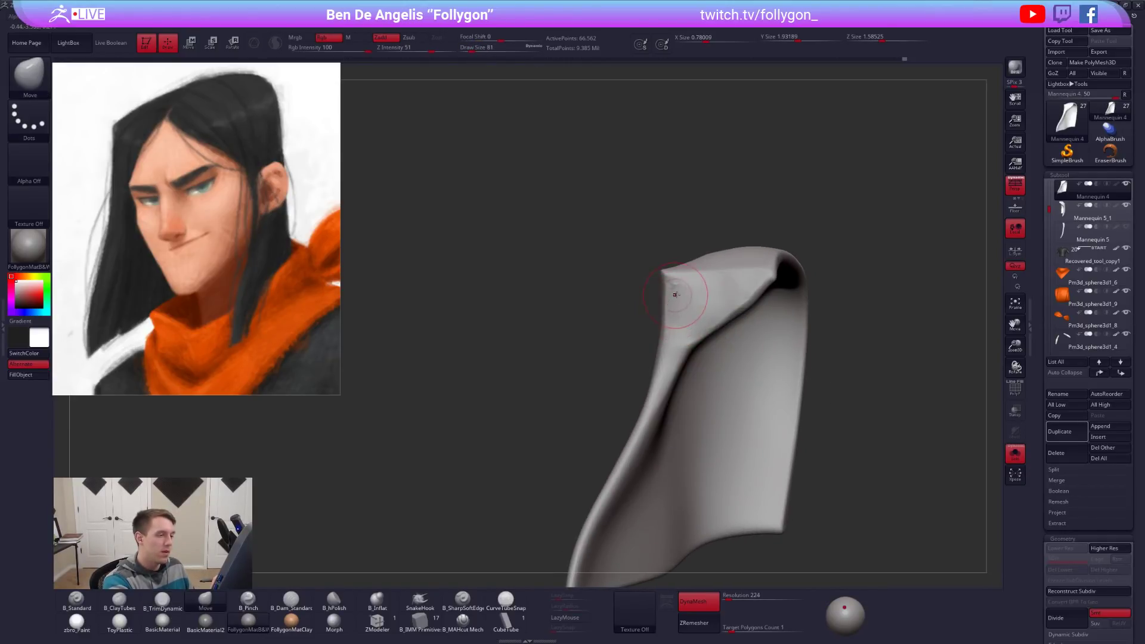
pyautogui.press('5')
pyautogui.moveTo(691, 335); pyautogui.dragTo(776, 299, button='right')
pyautogui.moveTo(793, 286)
pyautogui.mouseDown()
pyautogui.moveTo(775, 272)
pyautogui.moveTo(673, 370)
pyautogui.mouseUp()
pyautogui.moveTo(673, 370); pyautogui.dragTo(690, 356, button='right')
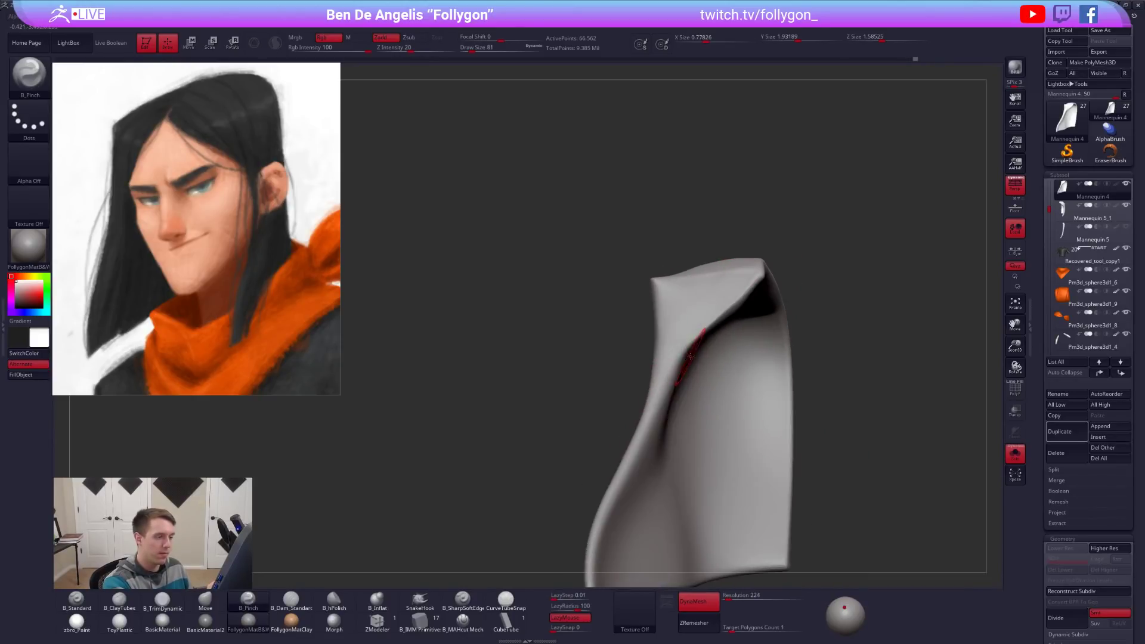
# Smooth out the curve of the left hair piece's inner hairline edge with the Move brush.
pyautogui.press('b')
pyautogui.press('m')
pyautogui.press('v')
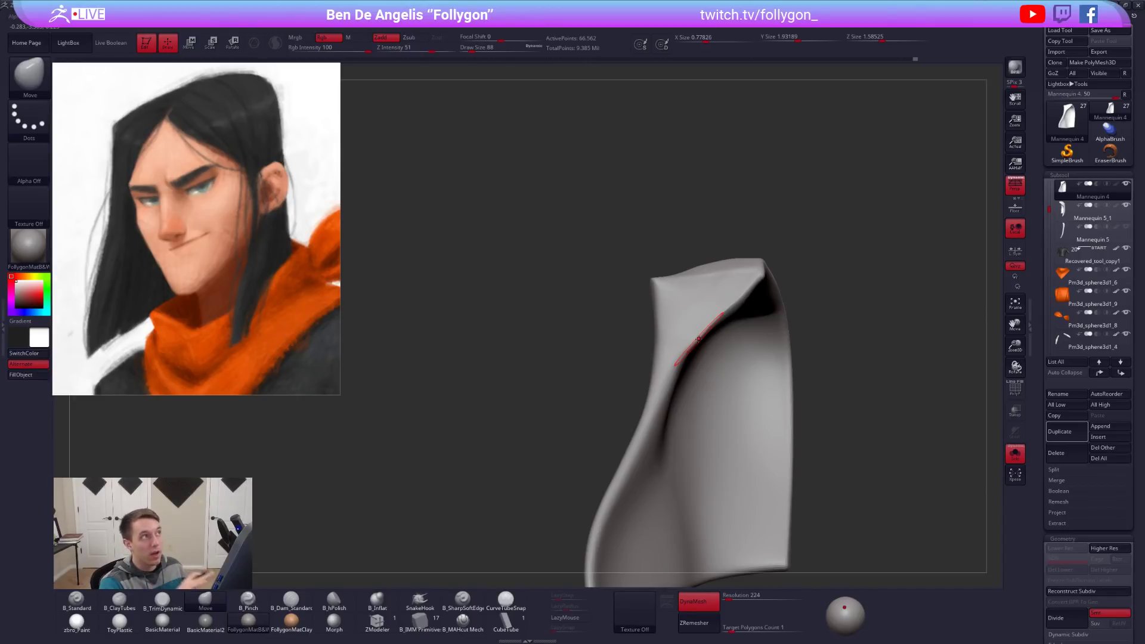
pyautogui.moveTo(698, 339); pyautogui.dragTo(673, 381, button='right')
pyautogui.press('space')
pyautogui.moveTo(718, 358); pyautogui.dragTo(723, 358)
pyautogui.moveTo(696, 298)
pyautogui.mouseDown(button='right')
pyautogui.moveTo(698, 317)
pyautogui.moveTo(745, 262)
pyautogui.mouseUp(button='right')
# Show the left hair piece's wireframe and lasso-mask around the inner side of its front flap.
pyautogui.hotkey('shift', 'f')
pyautogui.hotkey('shift', 'f')
pyautogui.hotkey('shift', 'f')
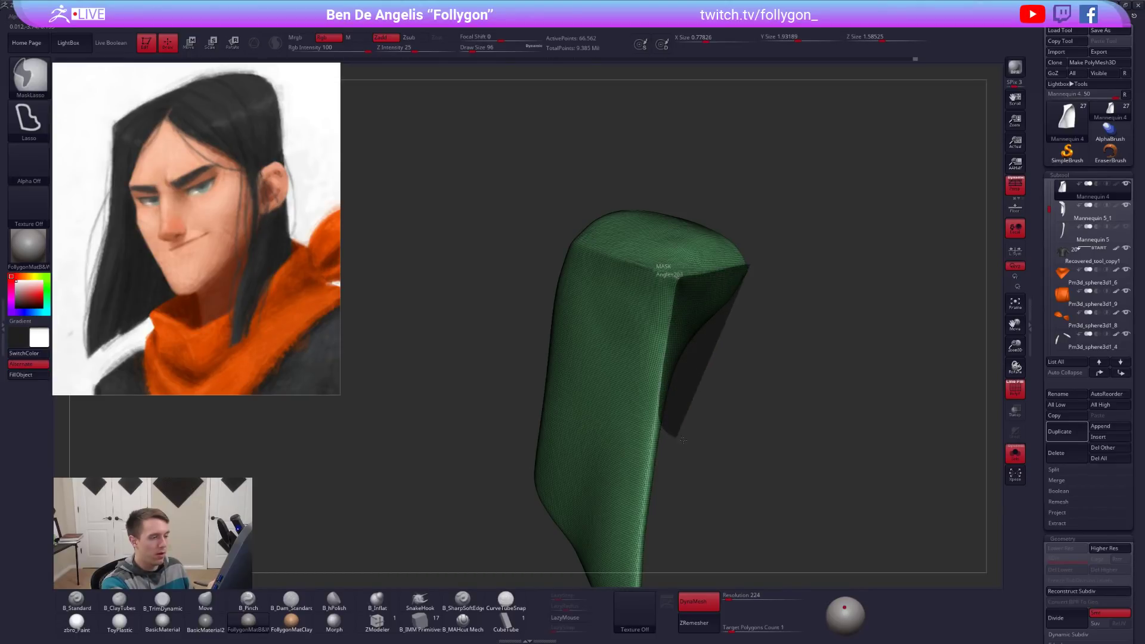
pyautogui.moveTo(793, 388)
pyautogui.mouseDown(button='right')
pyautogui.moveTo(714, 427)
pyautogui.moveTo(698, 312)
pyautogui.moveTo(746, 289)
pyautogui.moveTo(662, 322)
pyautogui.moveTo(674, 311)
pyautogui.moveTo(682, 321)
pyautogui.mouseUp(button='right')
pyautogui.hotkey('ctrl', 'shift')
pyautogui.rightClick(659, 322)
# Reshape the left hair piece's inner fold with the Move brush at draw size 227, and clear the mask.
pyautogui.press('space')
pyautogui.moveTo(681, 321); pyautogui.dragTo(686, 321)
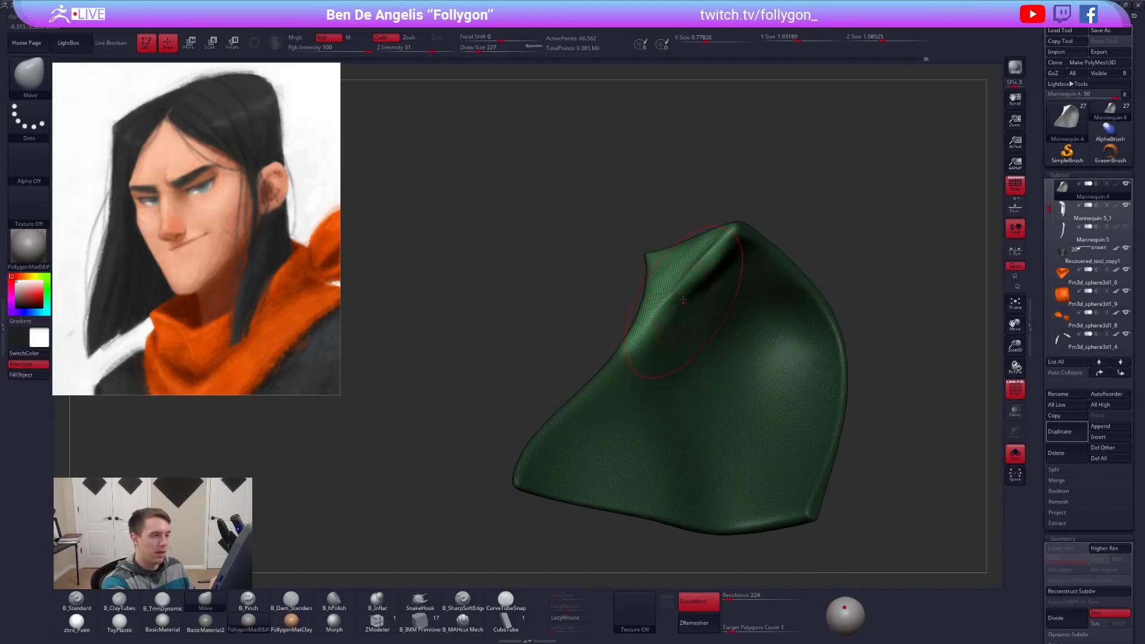
pyautogui.rightClick(668, 356)
pyautogui.moveTo(668, 356); pyautogui.dragTo(752, 286, button='right')
pyautogui.keyDown('ctrl'); pyautogui.moveTo(822, 225); pyautogui.dragTo(827, 223); pyautogui.keyUp('ctrl')
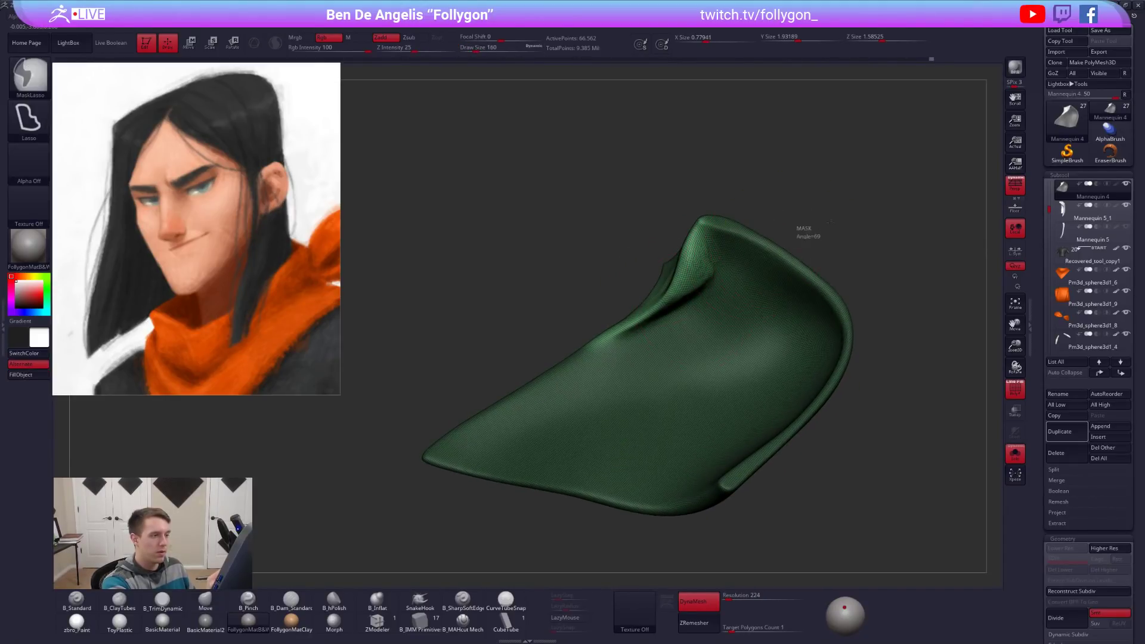
# Hide the wireframe, fill the left hair piece's inner crease with ClayTubes at draw size 160, and show the full character.
pyautogui.hotkey('shift', 'f')
pyautogui.press('2')
pyautogui.moveTo(678, 325); pyautogui.dragTo(683, 263, button='right')
pyautogui.moveTo(659, 311); pyautogui.dragTo(703, 271)
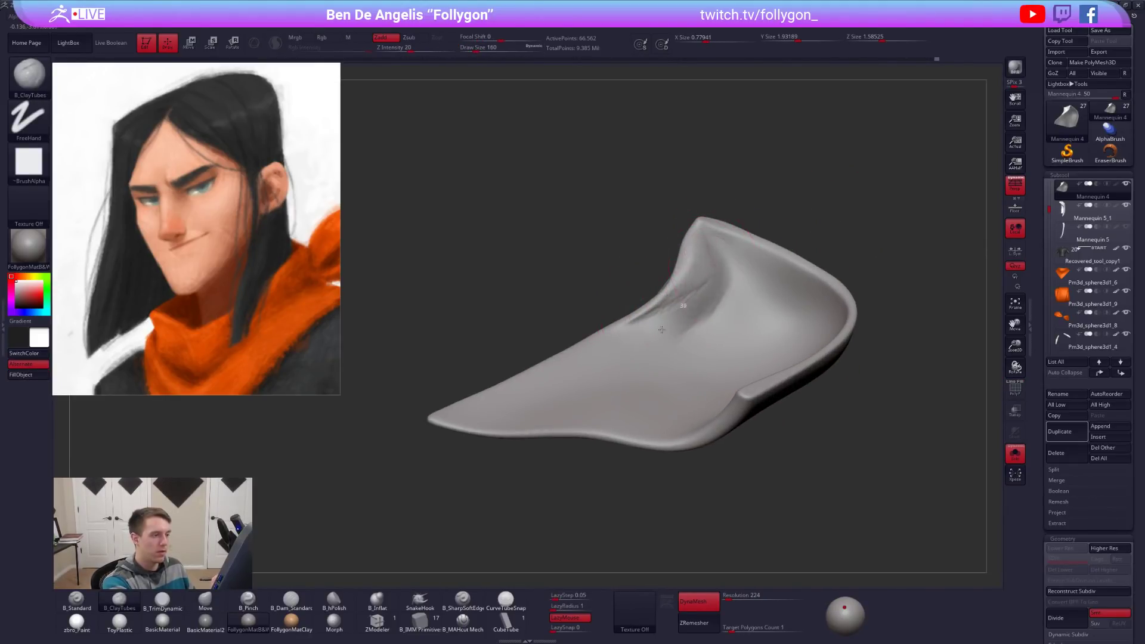
pyautogui.moveTo(680, 333); pyautogui.dragTo(779, 450, button='right')
pyautogui.hotkey('shift', 's')
pyautogui.rightClick(702, 409)
pyautogui.moveTo(761, 352); pyautogui.dragTo(768, 352)
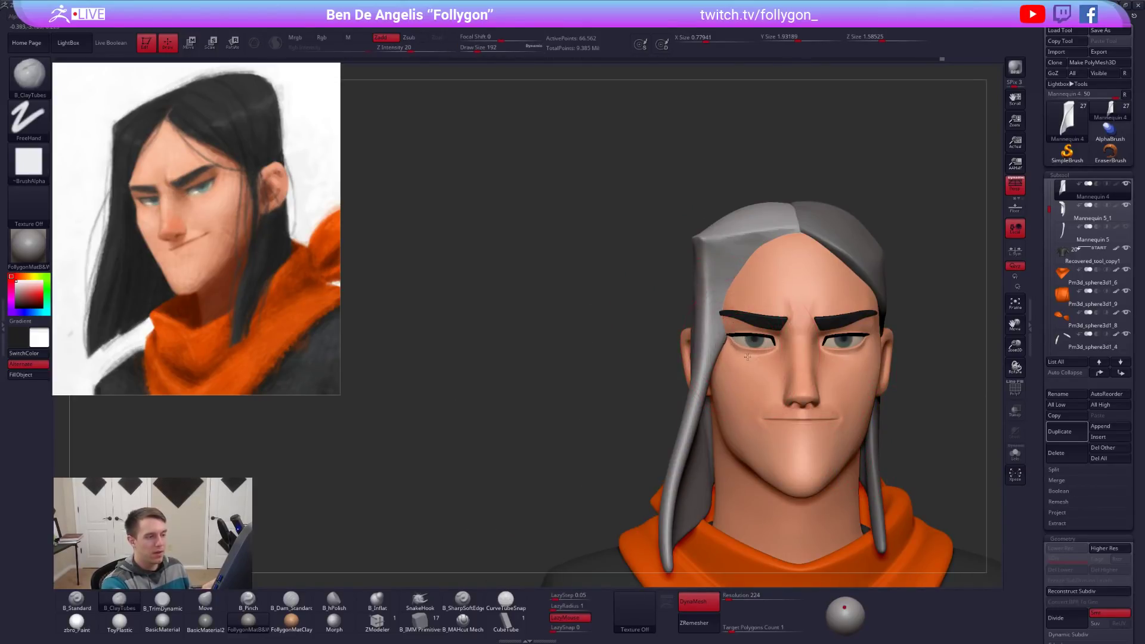
# Reshape the front edge of the left hair piece beside the face with the Move brush at draw sizes around 192 to 252.
pyautogui.moveTo(790, 302); pyautogui.dragTo(849, 416, button='right')
pyautogui.moveTo(907, 468)
pyautogui.keyDown('alt'); pyautogui.mouseDown(button='right')
pyautogui.moveTo(840, 476)
pyautogui.moveTo(842, 441)
pyautogui.moveTo(873, 476)
pyautogui.moveTo(864, 469)
pyautogui.mouseUp(button='right'); pyautogui.keyUp('alt')
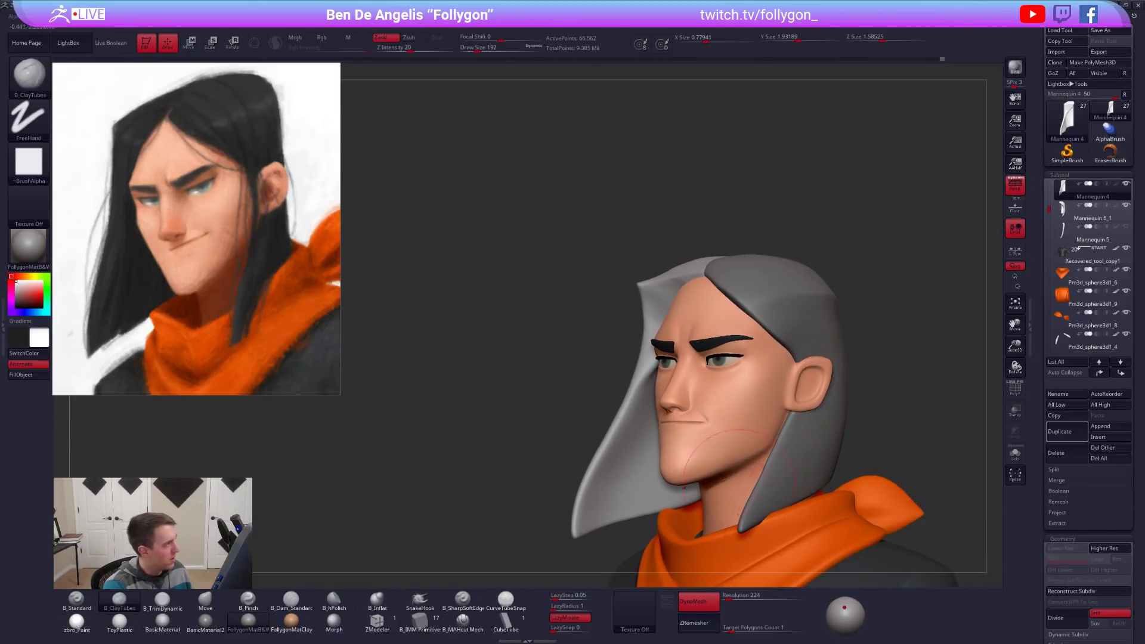
pyautogui.press('b')
pyautogui.press('m')
pyautogui.press('v')
pyautogui.press('space')
pyautogui.press('ctrl')
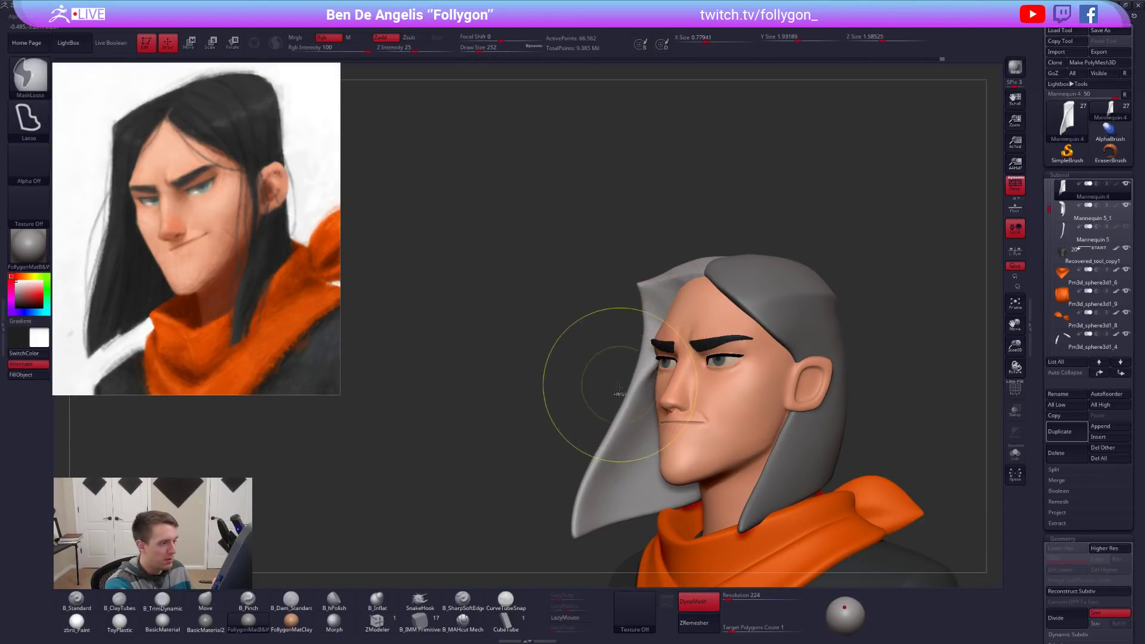
pyautogui.moveTo(620, 372)
pyautogui.keyDown('ctrl'); pyautogui.mouseDown()
pyautogui.moveTo(656, 287)
pyautogui.moveTo(596, 283)
pyautogui.moveTo(614, 375)
pyautogui.mouseUp(); pyautogui.keyUp('ctrl')
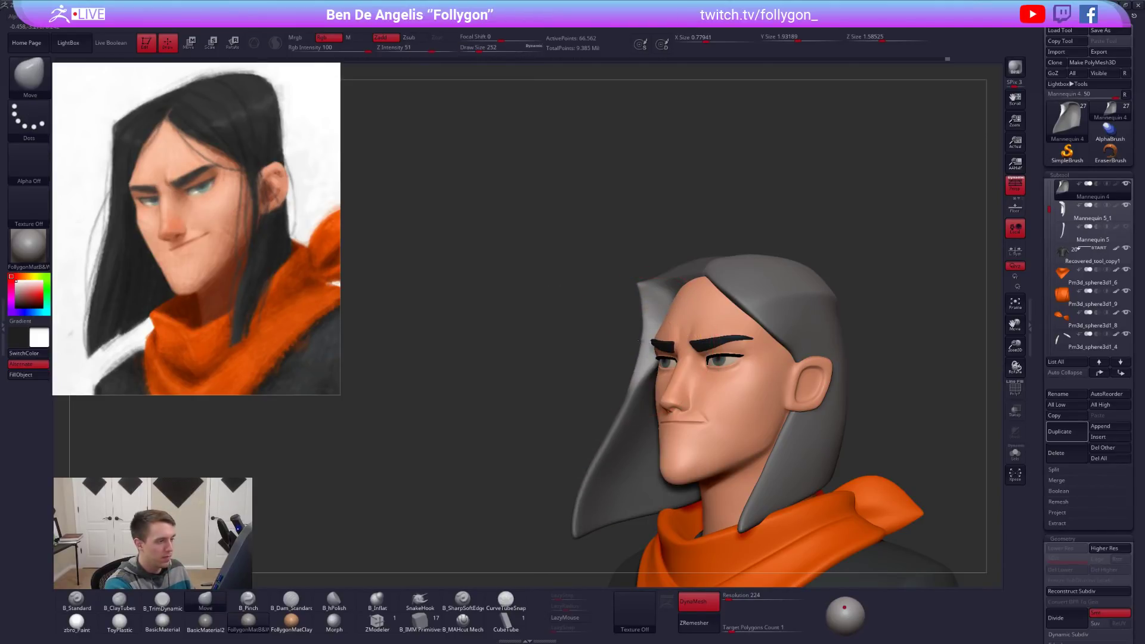
pyautogui.press('space')
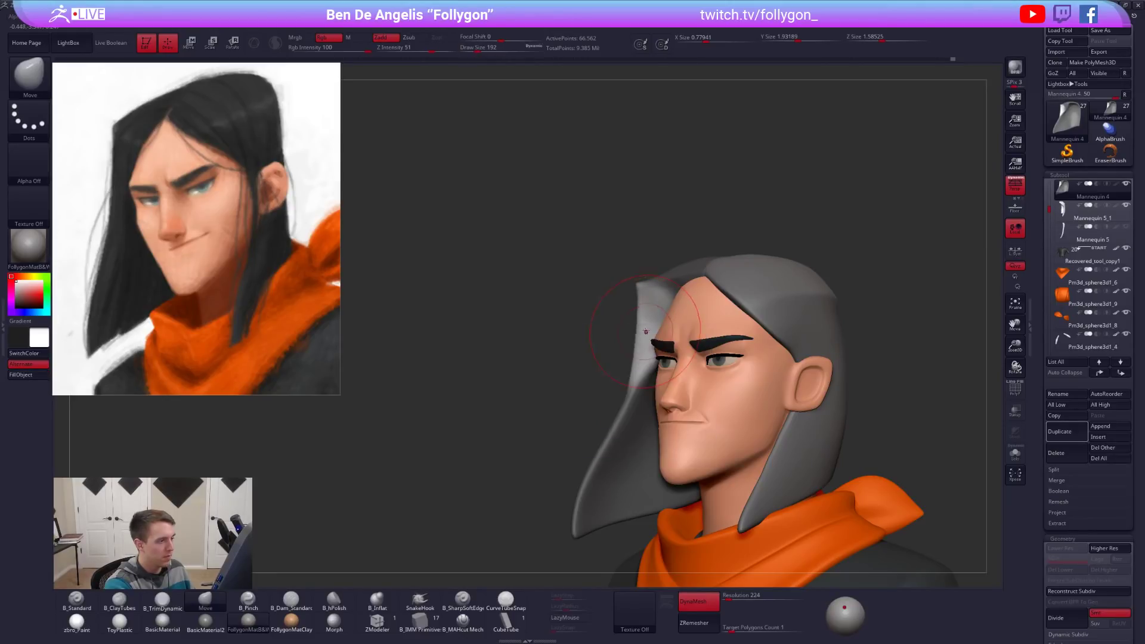
pyautogui.press('space')
pyautogui.click(603, 447)
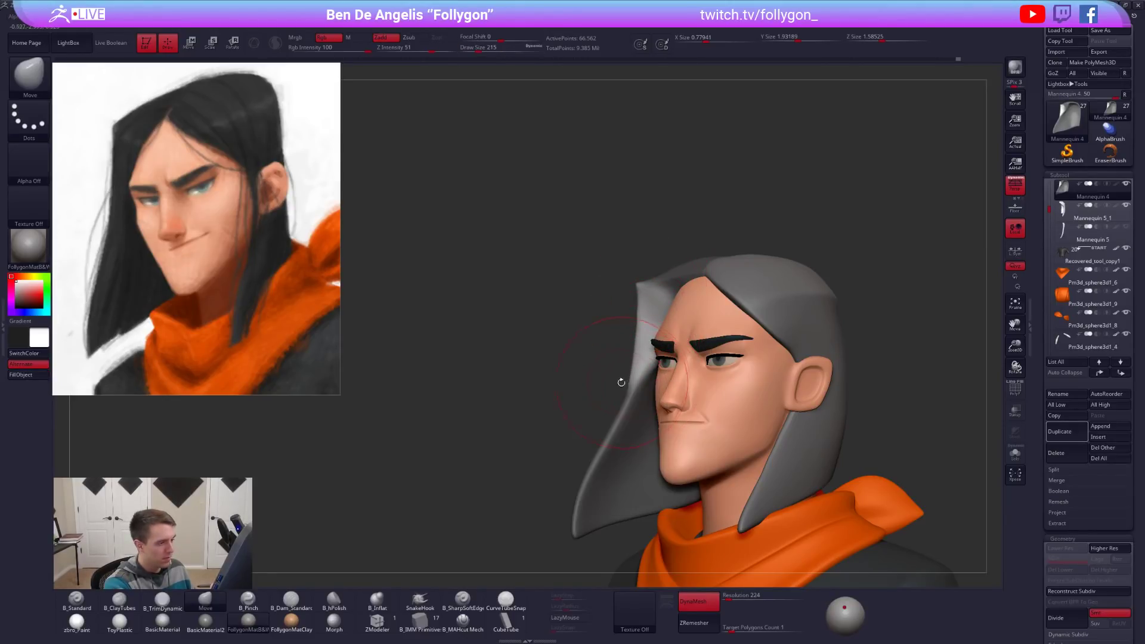
# Adjust the lower front part of the left hair piece with the Move brush at draw size 292.
pyautogui.keyDown('ctrl'); pyautogui.moveTo(525, 387); pyautogui.dragTo(552, 417); pyautogui.keyUp('ctrl')
pyautogui.keyDown('alt'); pyautogui.moveTo(552, 467); pyautogui.dragTo(548, 406); pyautogui.keyUp('alt')
pyautogui.press('space')
pyautogui.click(609, 413)
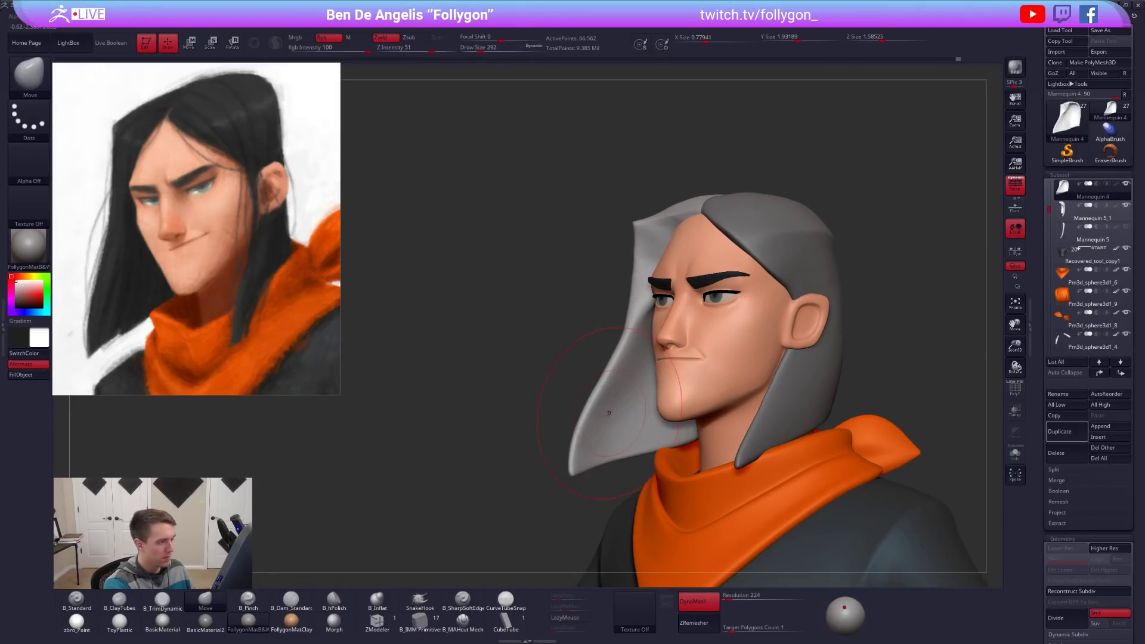
pyautogui.press('space')
pyautogui.moveTo(525, 453); pyautogui.dragTo(481, 459)
# Pull in the left hair piece's lower front tip with the Move brush at draw size 364, refining its edge at 215 and 203.
pyautogui.press('space')
pyautogui.click(594, 440)
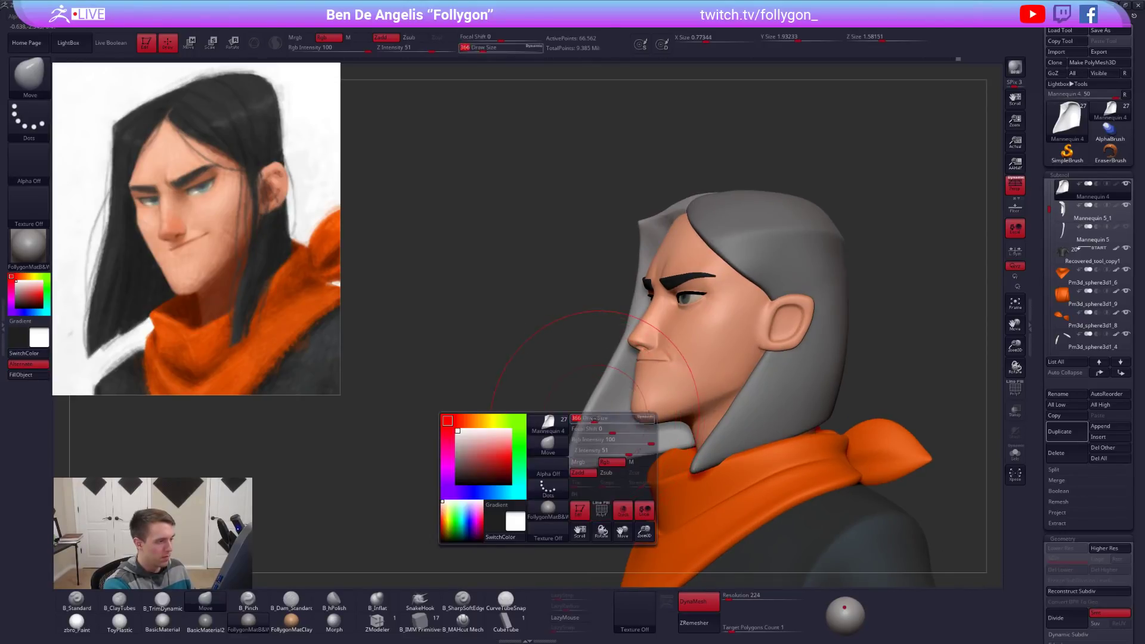
pyautogui.moveTo(588, 440); pyautogui.dragTo(601, 443)
pyautogui.press('space')
pyautogui.click(590, 458)
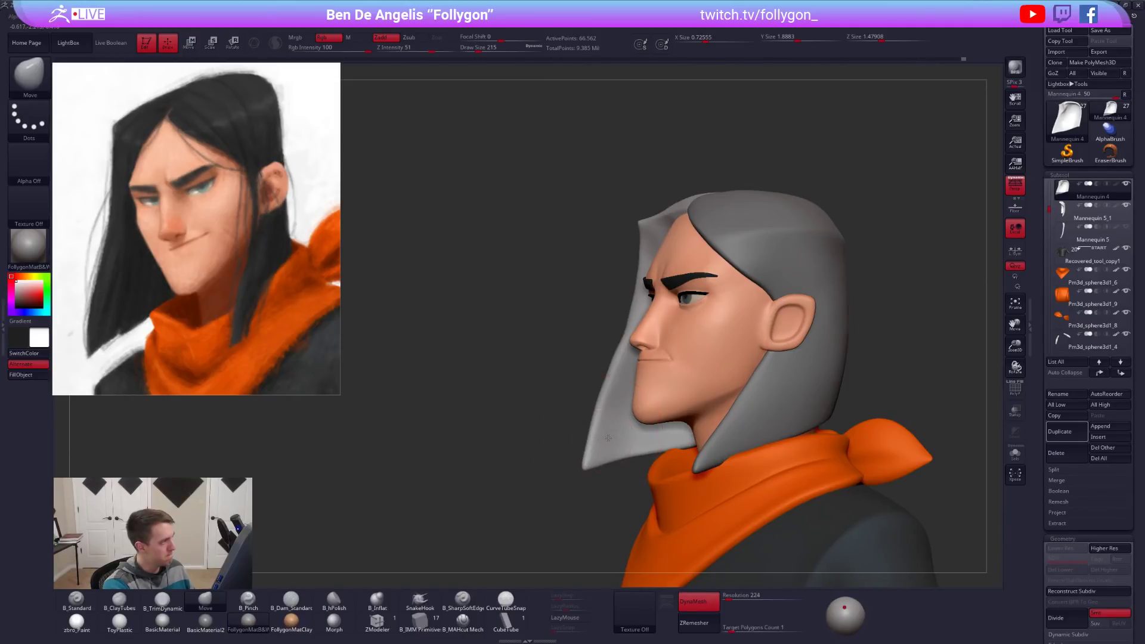
pyautogui.moveTo(595, 439); pyautogui.dragTo(622, 423, button='right')
pyautogui.press('space')
pyautogui.click(608, 355)
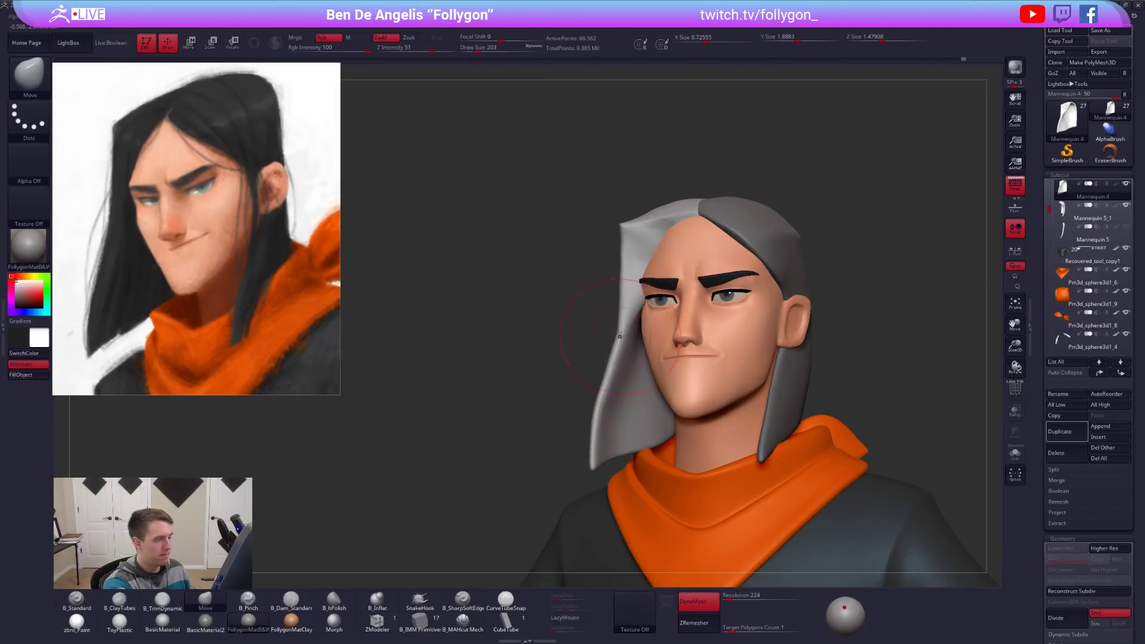
pyautogui.moveTo(625, 357)
pyautogui.keyDown('alt'); pyautogui.mouseDown(button='right')
pyautogui.moveTo(630, 407)
pyautogui.moveTo(632, 335)
pyautogui.moveTo(637, 371)
pyautogui.mouseUp(button='right'); pyautogui.keyUp('alt')
# Isolate the left hair piece and flatten the inner side of its front flap along the crease with the TrimDynamic brush.
pyautogui.hotkey('shift', 's')
pyautogui.press('space')
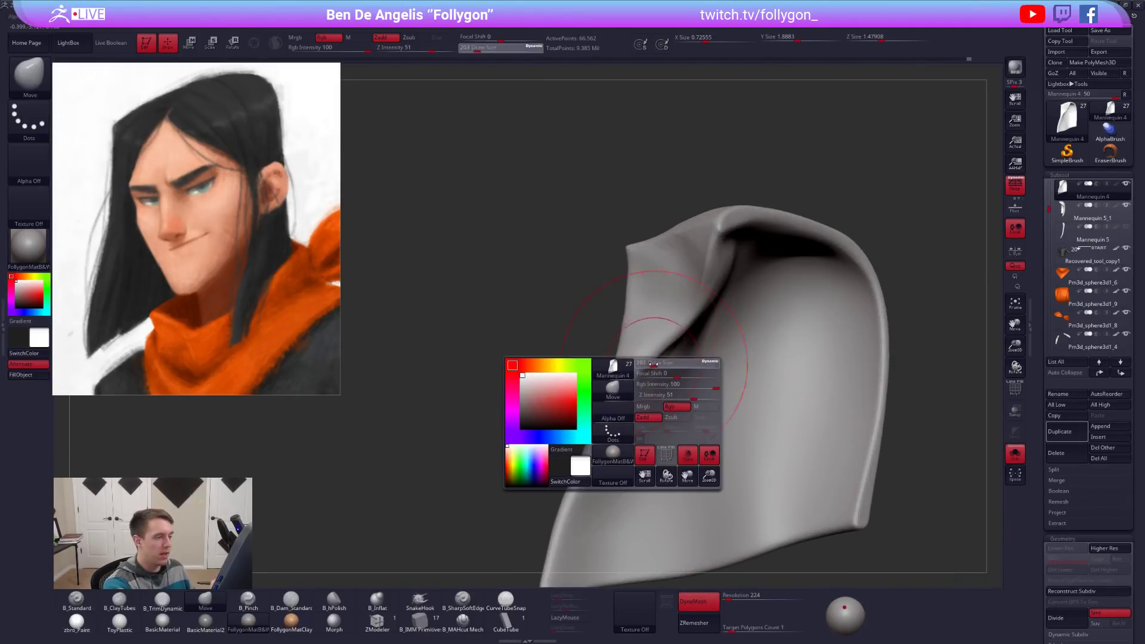
pyautogui.press('3')
pyautogui.moveTo(637, 373); pyautogui.dragTo(701, 307)
pyautogui.moveTo(685, 319); pyautogui.dragTo(684, 343, button='right')
pyautogui.moveTo(674, 333)
pyautogui.mouseDown()
pyautogui.moveTo(710, 257)
pyautogui.moveTo(666, 344)
pyautogui.mouseUp()
pyautogui.moveTo(714, 259)
pyautogui.mouseDown()
pyautogui.moveTo(663, 357)
pyautogui.moveTo(685, 345)
pyautogui.moveTo(655, 343)
pyautogui.moveTo(644, 357)
pyautogui.mouseUp()
pyautogui.moveTo(673, 333); pyautogui.dragTo(714, 317, button='right')
pyautogui.hotkey('shift', 's')
pyautogui.hotkey('shift', 's')
pyautogui.moveTo(656, 351)
pyautogui.mouseDown()
pyautogui.moveTo(689, 278)
pyautogui.moveTo(656, 352)
pyautogui.mouseUp()
pyautogui.moveTo(667, 349); pyautogui.dragTo(632, 350, button='right')
pyautogui.moveTo(636, 358)
pyautogui.mouseDown()
pyautogui.moveTo(631, 460)
pyautogui.moveTo(630, 410)
pyautogui.moveTo(621, 434)
pyautogui.mouseUp()
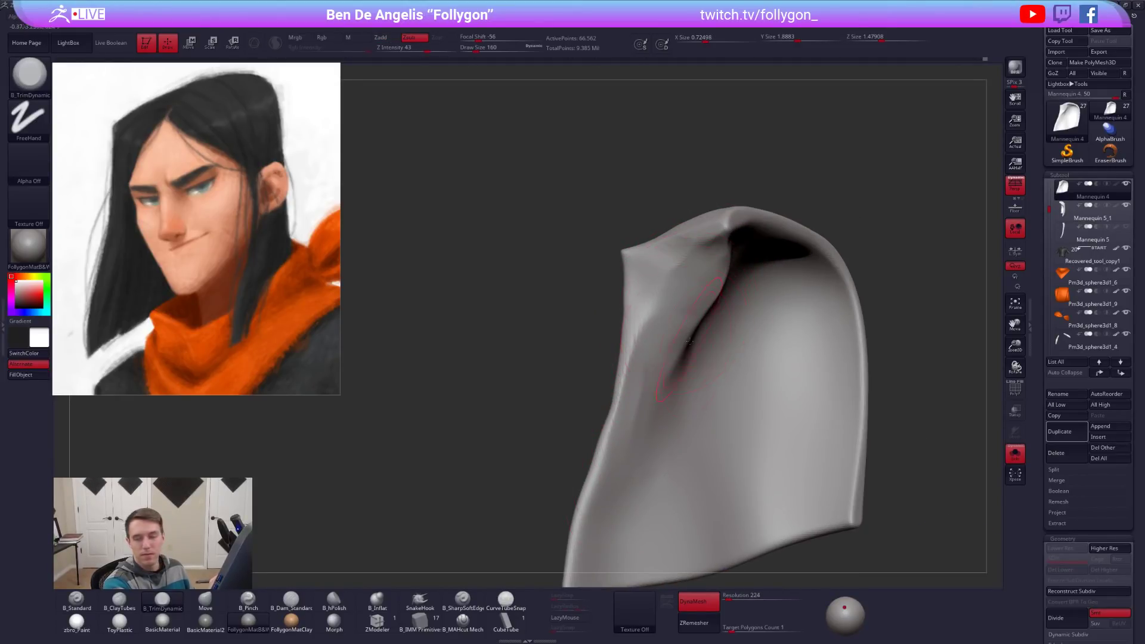
pyautogui.moveTo(838, 462)
pyautogui.mouseDown(button='right')
pyautogui.moveTo(869, 486)
pyautogui.moveTo(820, 495)
pyautogui.mouseUp(button='right')
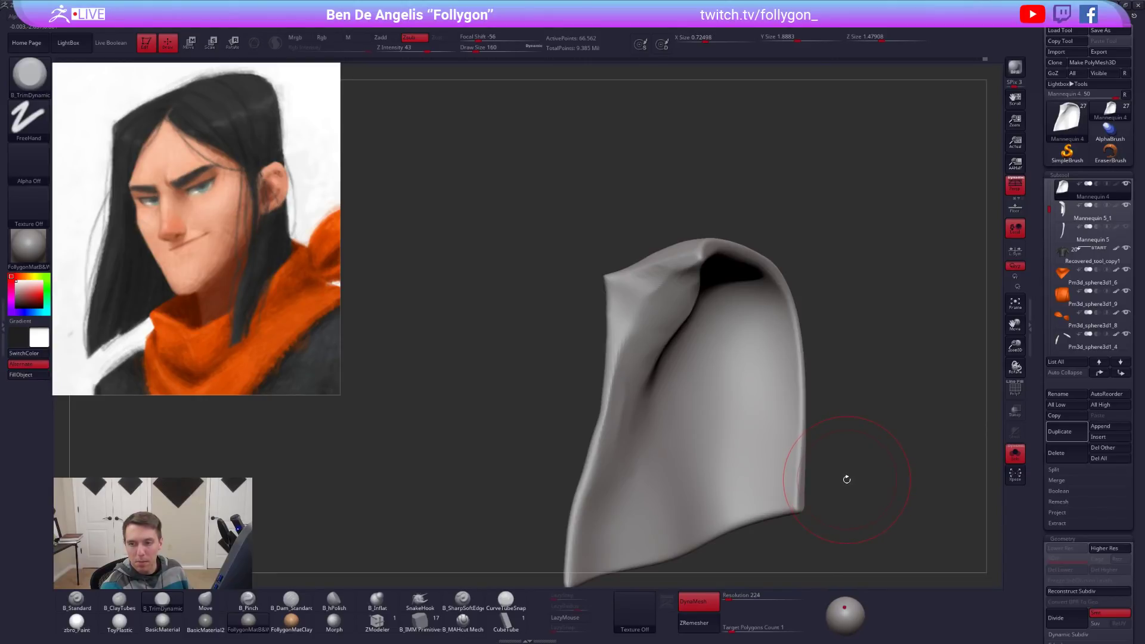
# Show the full character and compare the left hair piece's front shape with the reference.
pyautogui.moveTo(833, 484); pyautogui.dragTo(674, 352)
pyautogui.hotkey('alt', 's')
pyautogui.rightClick(645, 399)
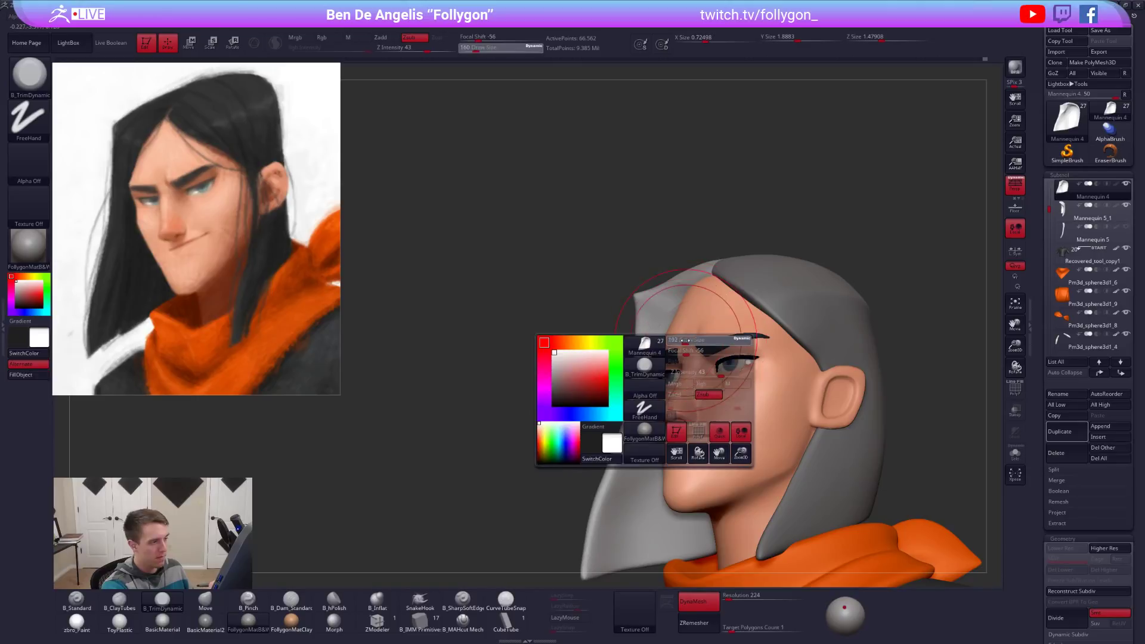
pyautogui.moveTo(743, 328); pyautogui.dragTo(772, 340, button='right')
pyautogui.moveTo(897, 426); pyautogui.dragTo(775, 433, button='right')
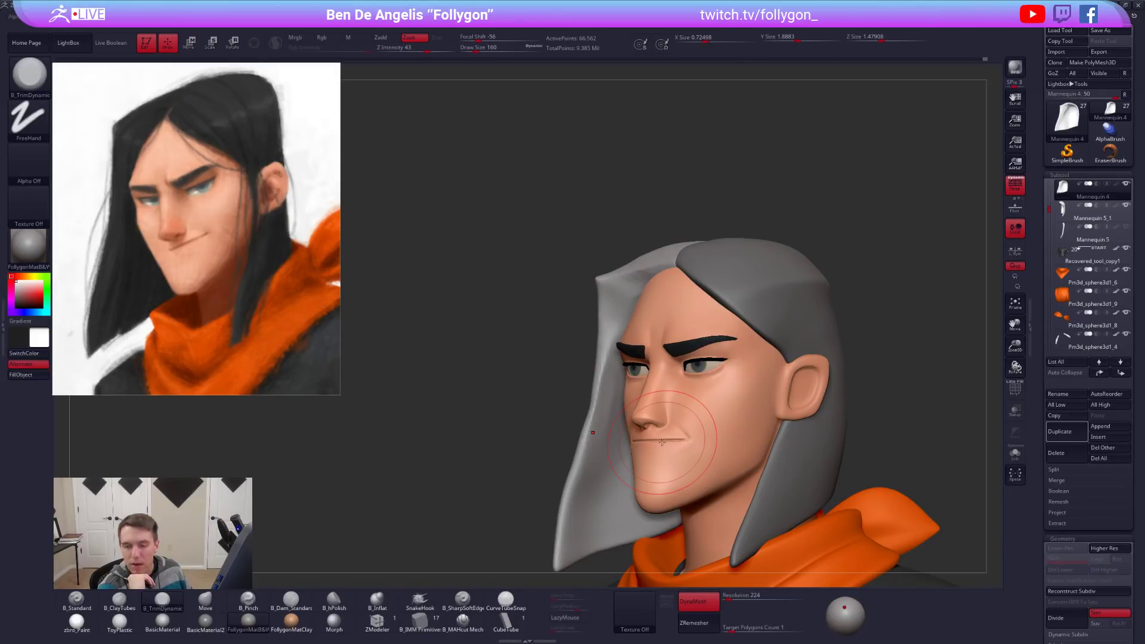
pyautogui.moveTo(604, 308)
pyautogui.mouseDown(button='right')
pyautogui.moveTo(636, 308)
pyautogui.moveTo(633, 281)
pyautogui.moveTo(637, 308)
pyautogui.mouseUp(button='right')
pyautogui.moveTo(699, 258)
pyautogui.keyDown('ctrl'); pyautogui.mouseDown()
pyautogui.moveTo(618, 336)
pyautogui.moveTo(580, 466)
pyautogui.moveTo(675, 178)
pyautogui.mouseUp(); pyautogui.keyUp('ctrl')
pyautogui.hotkey('ctrl', 'z')
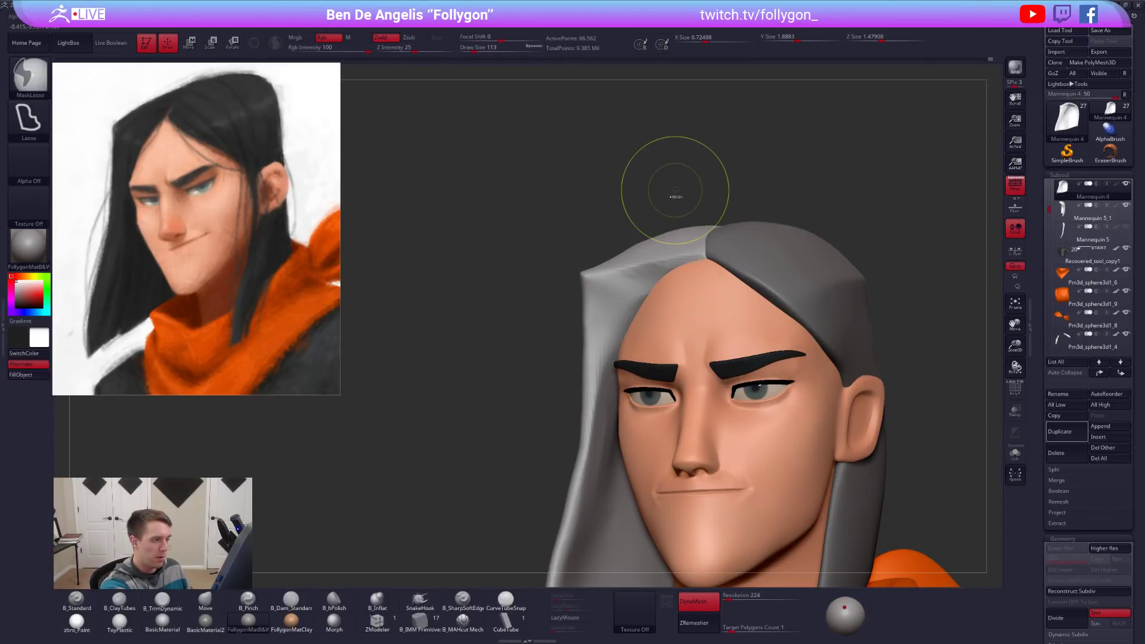
# Sharpen the left hair piece's top front edge from the corner towards the parting with the Pinch brush, and isolate the piece.
pyautogui.hotkey('shift', 's')
pyautogui.press('b')
pyautogui.press('p')
pyautogui.press('i')
pyautogui.moveTo(604, 273); pyautogui.dragTo(691, 259)
pyautogui.press('shift')
pyautogui.moveTo(611, 334); pyautogui.dragTo(609, 364, button='right')
# Flatten the inner face of the left hair piece's front flap with the TrimDynamic brush at draw size 121.
pyautogui.press('b')
pyautogui.press('t')
pyautogui.press('d')
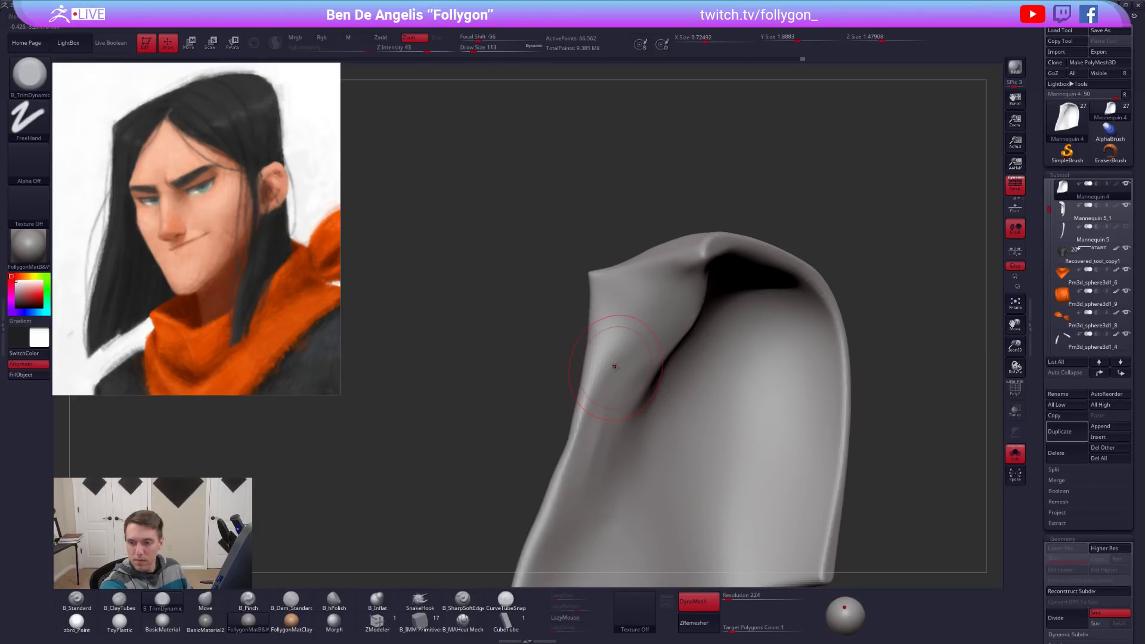
pyautogui.moveTo(616, 370); pyautogui.dragTo(602, 393, button='right')
pyautogui.press('space')
pyautogui.moveTo(621, 379); pyautogui.dragTo(626, 380)
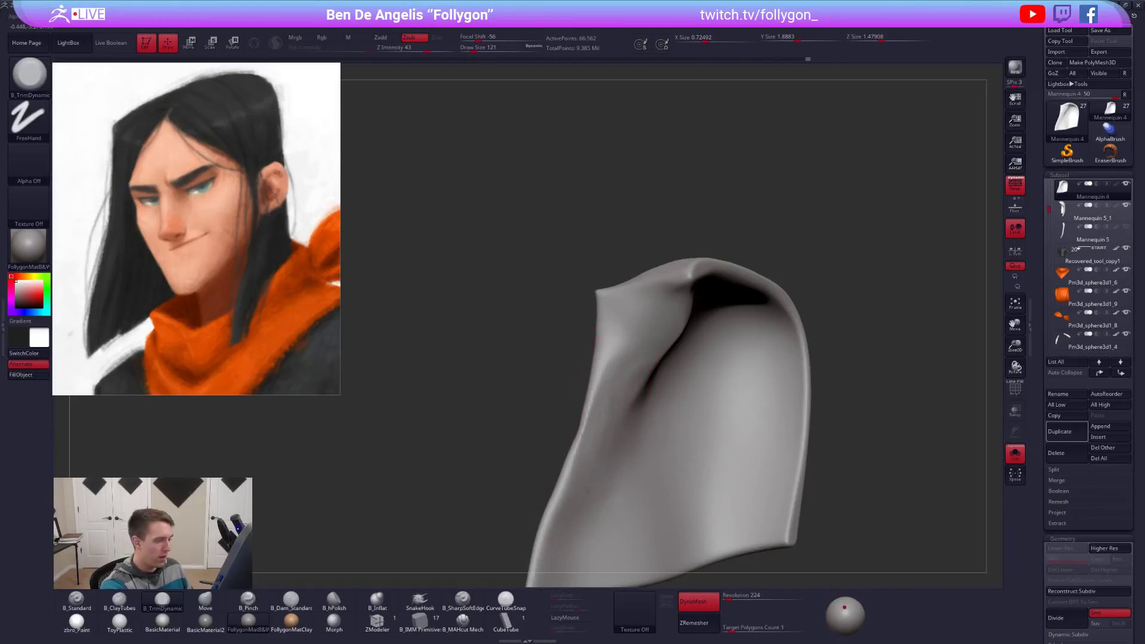
pyautogui.keyDown('alt'); pyautogui.moveTo(610, 416); pyautogui.dragTo(627, 353, button='right'); pyautogui.keyUp('alt')
pyautogui.press('space')
pyautogui.moveTo(628, 377)
pyautogui.mouseDown()
pyautogui.moveTo(639, 339)
pyautogui.moveTo(611, 442)
pyautogui.moveTo(650, 322)
pyautogui.moveTo(618, 339)
pyautogui.mouseUp()
pyautogui.moveTo(635, 351)
pyautogui.keyDown('alt'); pyautogui.mouseDown(button='right')
pyautogui.moveTo(637, 424)
pyautogui.moveTo(728, 435)
pyautogui.moveTo(775, 477)
pyautogui.mouseUp(button='right'); pyautogui.keyUp('alt')
# Show the full character and adjust the left hair piece's upper front corner with the Move brush at draw size 160.
pyautogui.hotkey('alt', 's')
pyautogui.moveTo(913, 516)
pyautogui.mouseDown(button='right')
pyautogui.moveTo(849, 524)
pyautogui.moveTo(891, 495)
pyautogui.moveTo(889, 530)
pyautogui.mouseUp(button='right')
pyautogui.press('b')
pyautogui.press('m')
pyautogui.press('v')
pyautogui.moveTo(590, 249)
pyautogui.mouseDown()
pyautogui.moveTo(582, 257)
pyautogui.moveTo(584, 248)
pyautogui.mouseUp()
pyautogui.press('space')
pyautogui.moveTo(581, 257)
pyautogui.mouseDown(button='right')
pyautogui.moveTo(647, 254)
pyautogui.moveTo(659, 227)
pyautogui.mouseUp(button='right')
pyautogui.moveTo(659, 221)
pyautogui.keyDown('ctrl'); pyautogui.mouseDown()
pyautogui.moveTo(605, 262)
pyautogui.moveTo(708, 128)
pyautogui.moveTo(719, 131)
pyautogui.mouseUp(); pyautogui.keyUp('ctrl')
pyautogui.moveTo(569, 276)
pyautogui.mouseDown(button='right')
pyautogui.moveTo(629, 277)
pyautogui.moveTo(715, 334)
pyautogui.mouseUp(button='right')
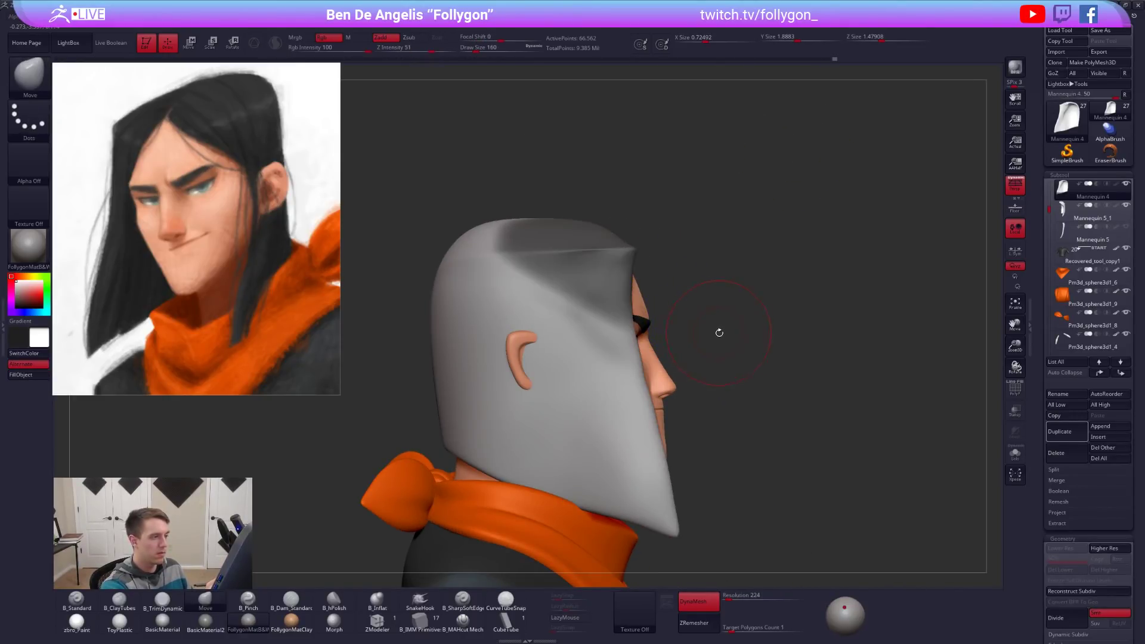
# Examine the hair's overall silhouette against the reference from several angles and distances.
pyautogui.keyDown('ctrl'); pyautogui.moveTo(746, 352); pyautogui.dragTo(769, 379); pyautogui.keyUp('ctrl')
pyautogui.moveTo(769, 378); pyautogui.dragTo(627, 363, button='right')
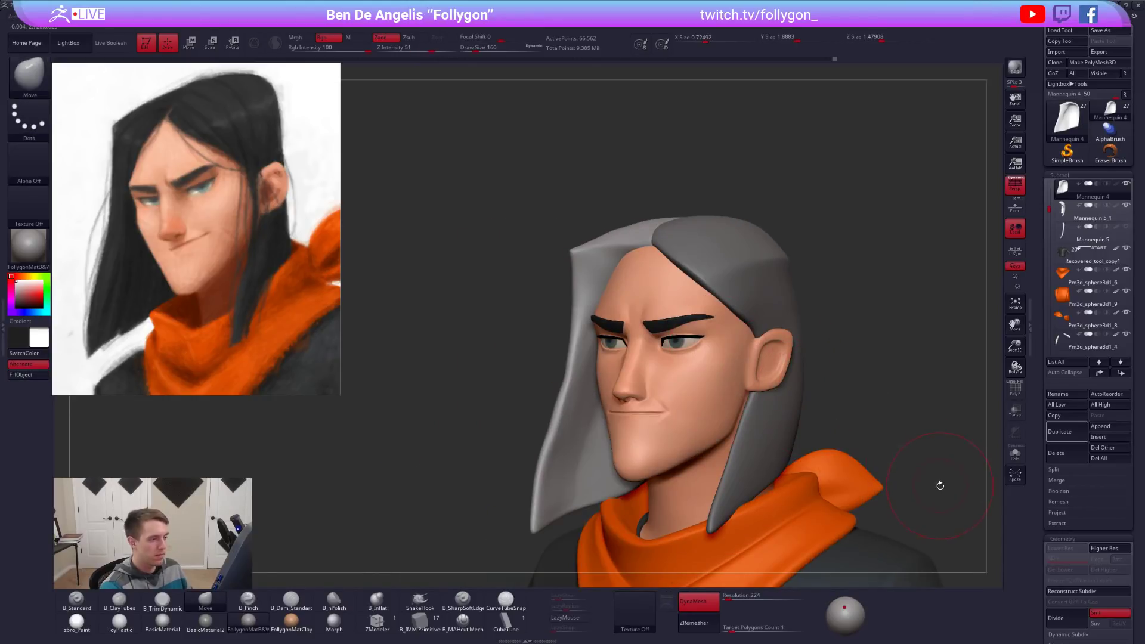
pyautogui.moveTo(924, 469); pyautogui.dragTo(930, 492, button='right')
pyautogui.moveTo(931, 493)
pyautogui.mouseDown()
pyautogui.moveTo(917, 520)
pyautogui.moveTo(907, 506)
pyautogui.moveTo(977, 530)
pyautogui.mouseUp()
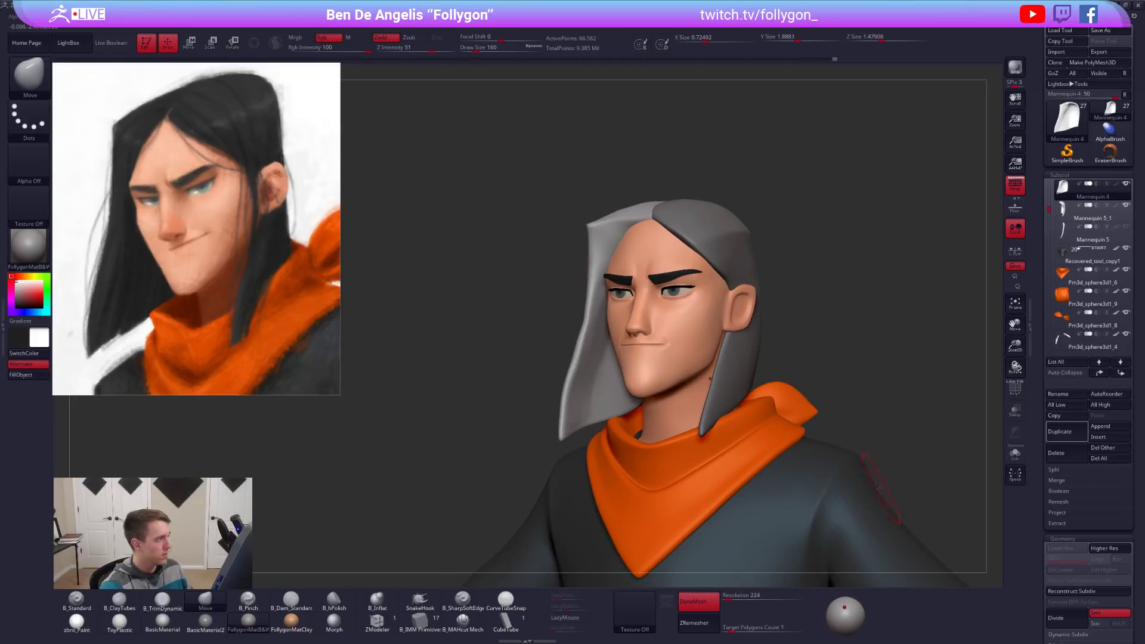
pyautogui.moveTo(884, 491); pyautogui.dragTo(923, 491)
pyautogui.press('space')
pyautogui.moveTo(899, 477)
pyautogui.mouseDown()
pyautogui.moveTo(861, 498)
pyautogui.moveTo(954, 492)
pyautogui.moveTo(894, 510)
pyautogui.moveTo(868, 480)
pyautogui.moveTo(864, 509)
pyautogui.moveTo(846, 506)
pyautogui.moveTo(848, 529)
pyautogui.moveTo(713, 449)
pyautogui.mouseUp()
pyautogui.hotkey('alt', 's')
pyautogui.hotkey('alt', 's')
pyautogui.press('w')
pyautogui.moveTo(604, 211); pyautogui.dragTo(792, 231)
pyautogui.press('q')
pyautogui.moveTo(680, 248)
pyautogui.mouseDown()
pyautogui.moveTo(650, 264)
pyautogui.moveTo(710, 346)
pyautogui.moveTo(700, 415)
pyautogui.mouseUp()
# Select the right hair piece and set the Move brush to draw size 170 for shaping its side lock.
pyautogui.keyDown('alt'); pyautogui.click(681, 330); pyautogui.keyUp('alt')
pyautogui.moveTo(710, 332); pyautogui.dragTo(723, 394)
pyautogui.moveTo(585, 337)
pyautogui.mouseDown()
pyautogui.moveTo(698, 341)
pyautogui.moveTo(648, 346)
pyautogui.moveTo(669, 348)
pyautogui.mouseUp()
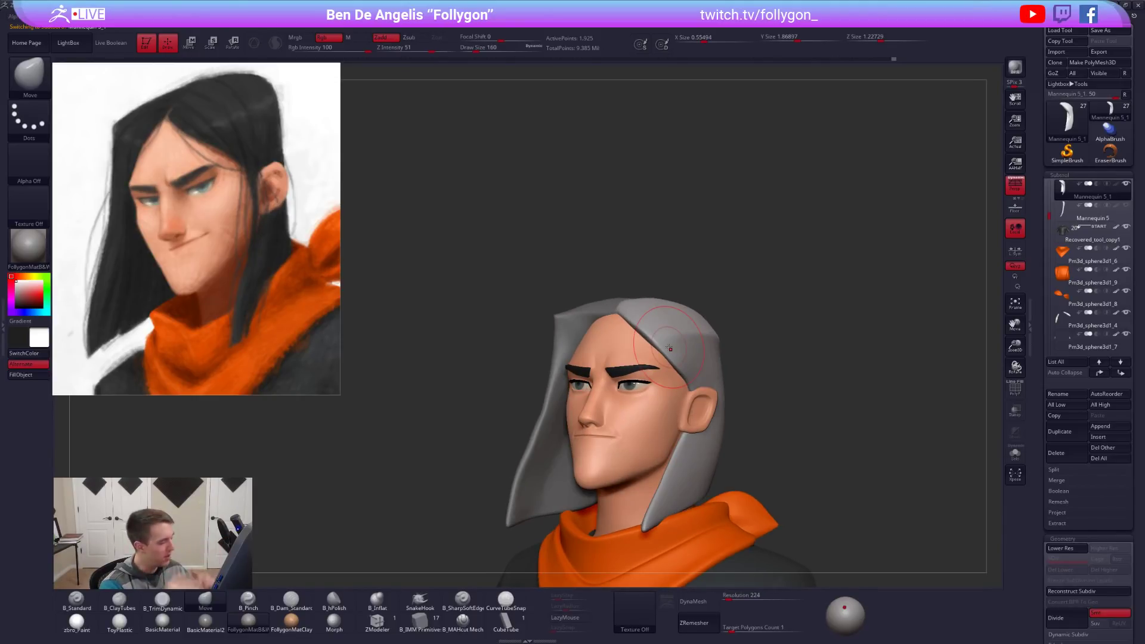
pyautogui.moveTo(650, 342); pyautogui.dragTo(709, 352, button='right')
pyautogui.press('space')
pyautogui.moveTo(706, 425); pyautogui.dragTo(708, 425)
pyautogui.moveTo(708, 384); pyautogui.dragTo(706, 335, button='right')
pyautogui.moveTo(731, 424); pyautogui.dragTo(722, 424, button='right')
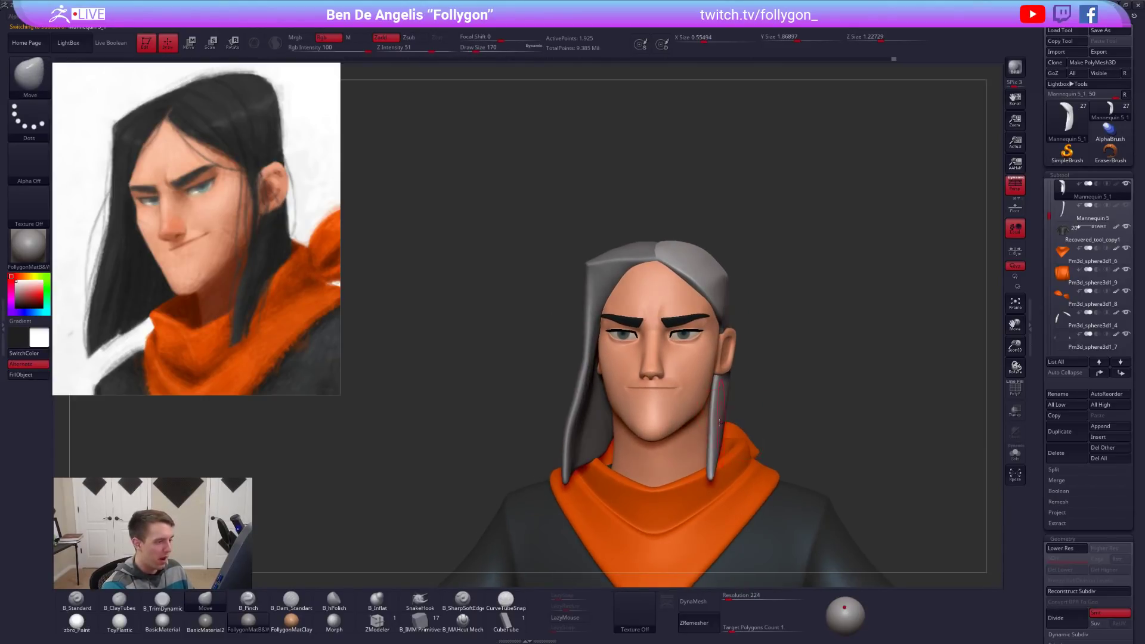
pyautogui.moveTo(704, 384); pyautogui.dragTo(641, 379, button='right')
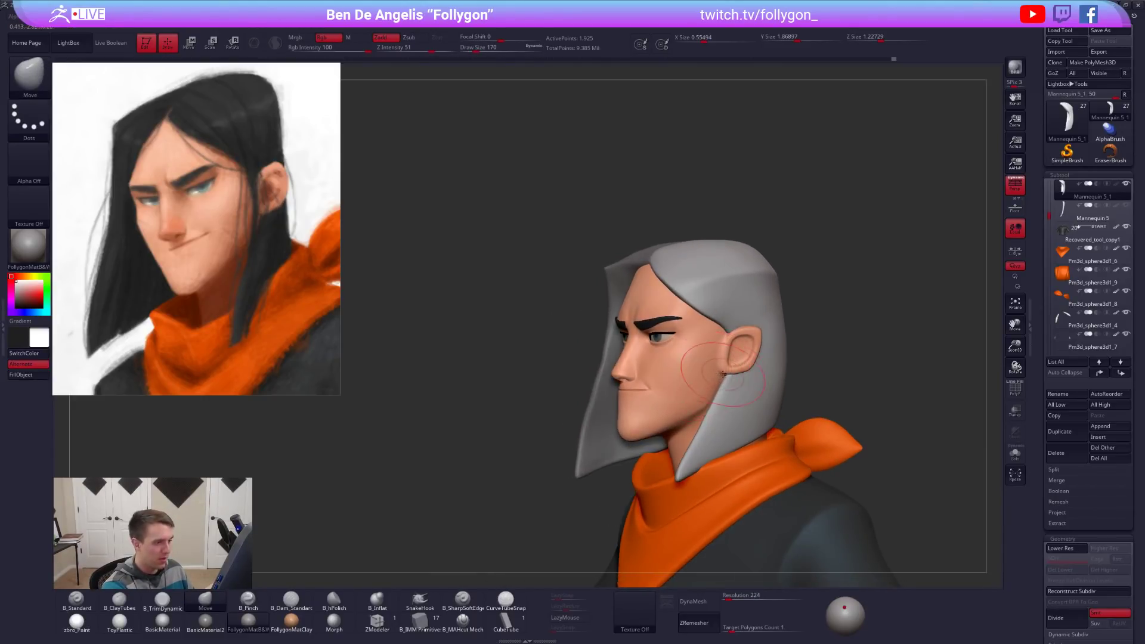
# Reshape the right hair piece's front edge around the temple and ear with the Move brush.
pyautogui.hotkey('alt', 's')
pyautogui.hotkey('ctrl', 'shift', 's')
pyautogui.moveTo(737, 341); pyautogui.dragTo(699, 359)
pyautogui.moveTo(699, 359); pyautogui.dragTo(674, 360, button='right')
pyautogui.press('space')
pyautogui.moveTo(718, 321); pyautogui.dragTo(715, 320)
pyautogui.press('space')
pyautogui.moveTo(715, 322); pyautogui.dragTo(775, 334, button='right')
# Select the head and reshape its cheek and side of the face with the Move brush at draw sizes 130 and 88.
pyautogui.keyDown('alt'); pyautogui.click(710, 385); pyautogui.keyUp('alt')
pyautogui.moveTo(715, 389); pyautogui.dragTo(794, 491, button='right')
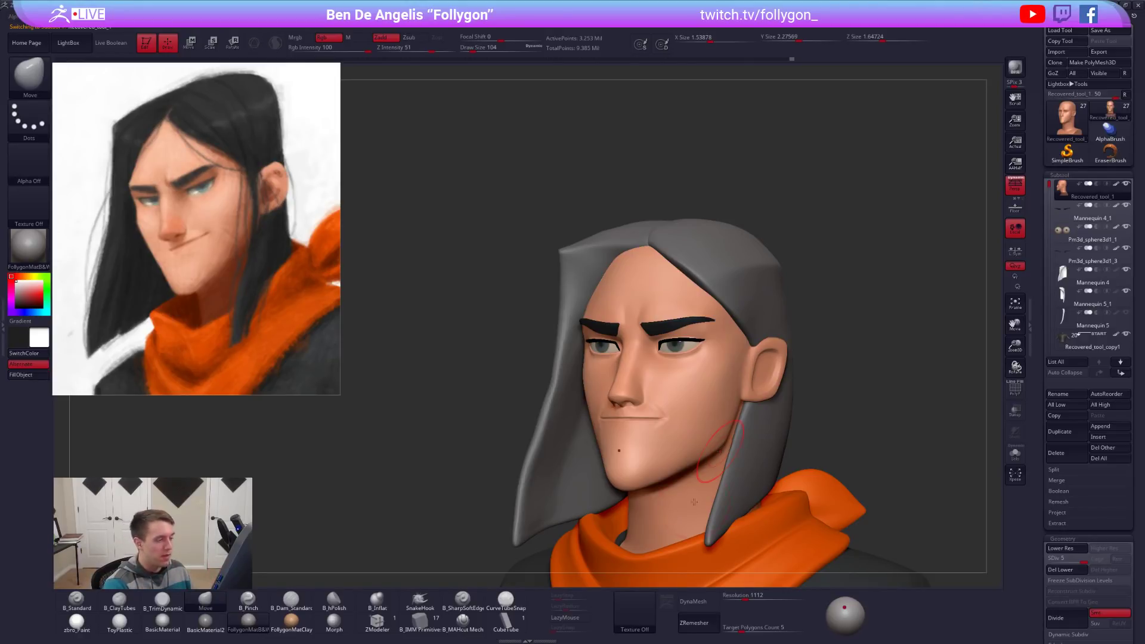
pyautogui.keyDown('alt'); pyautogui.moveTo(675, 404); pyautogui.dragTo(554, 398, button='right'); pyautogui.keyUp('alt')
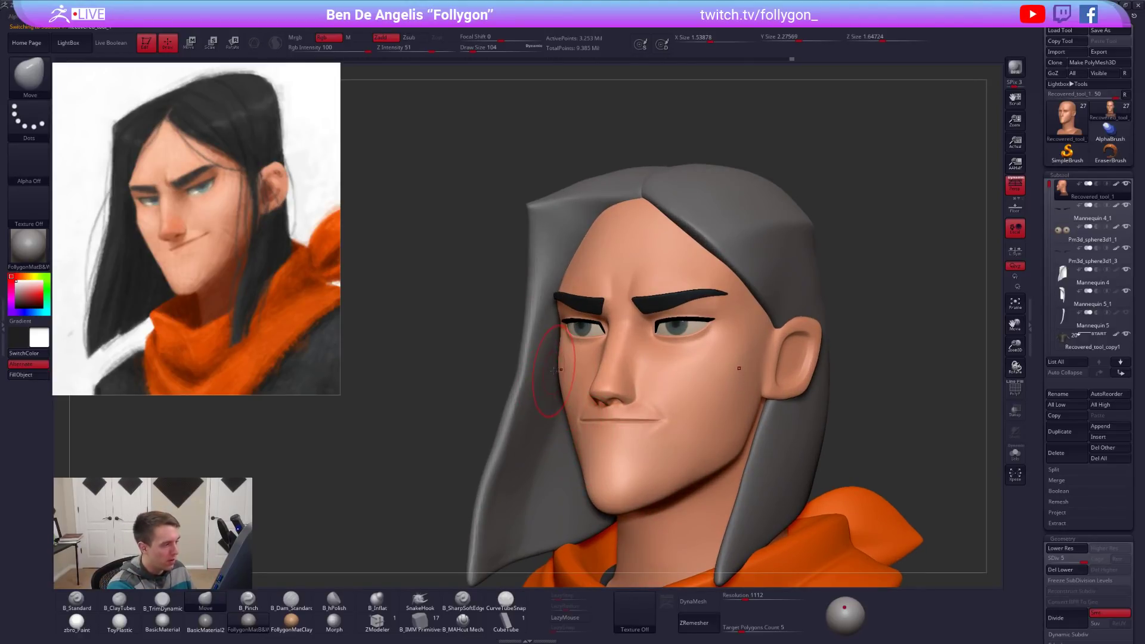
pyautogui.hotkey('ctrl', '2')
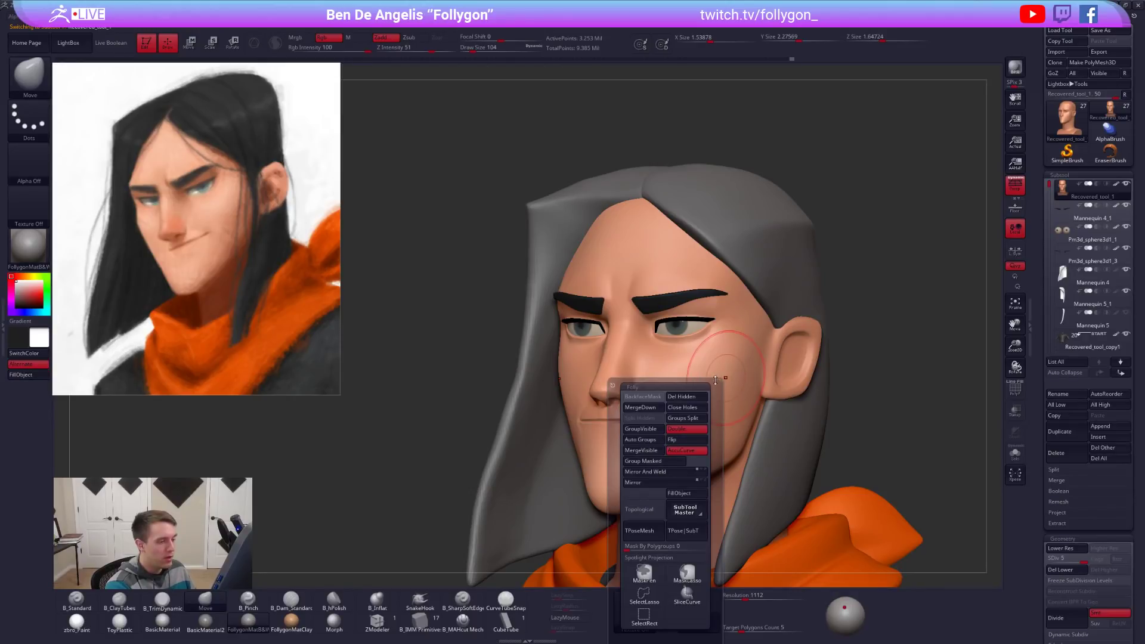
pyautogui.press('space')
pyautogui.moveTo(717, 378); pyautogui.dragTo(723, 378)
pyautogui.hotkey('shift', 's')
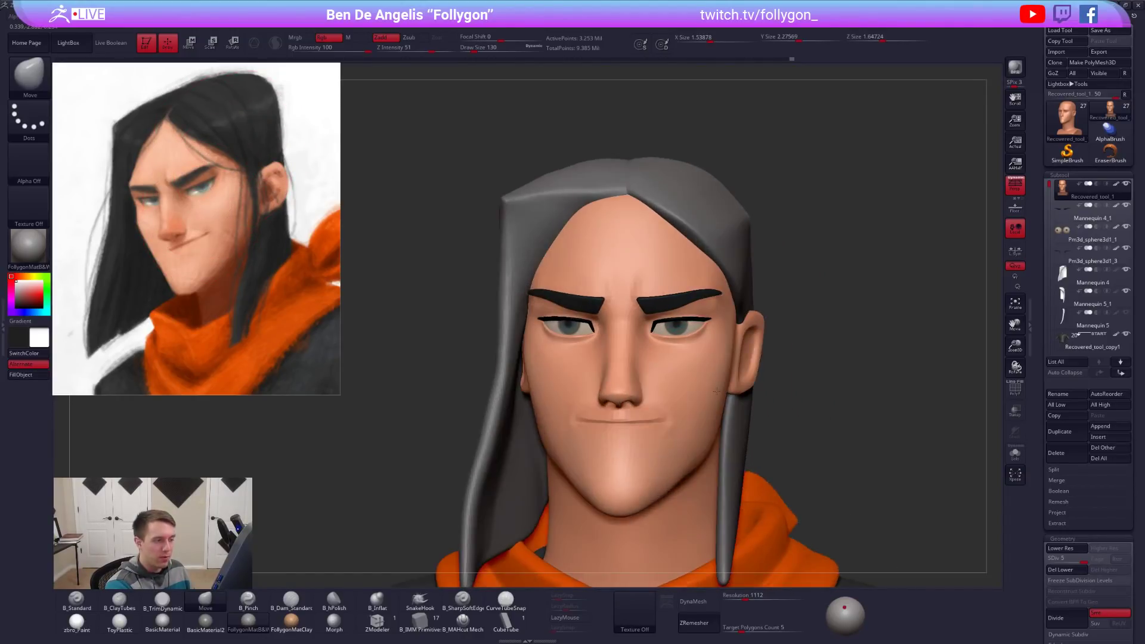
pyautogui.moveTo(716, 391)
pyautogui.mouseDown(button='right')
pyautogui.moveTo(781, 391)
pyautogui.moveTo(686, 386)
pyautogui.moveTo(703, 380)
pyautogui.mouseUp(button='right')
pyautogui.press('space')
pyautogui.moveTo(707, 380); pyautogui.dragTo(704, 379)
pyautogui.moveTo(691, 401); pyautogui.dragTo(710, 423, button='right')
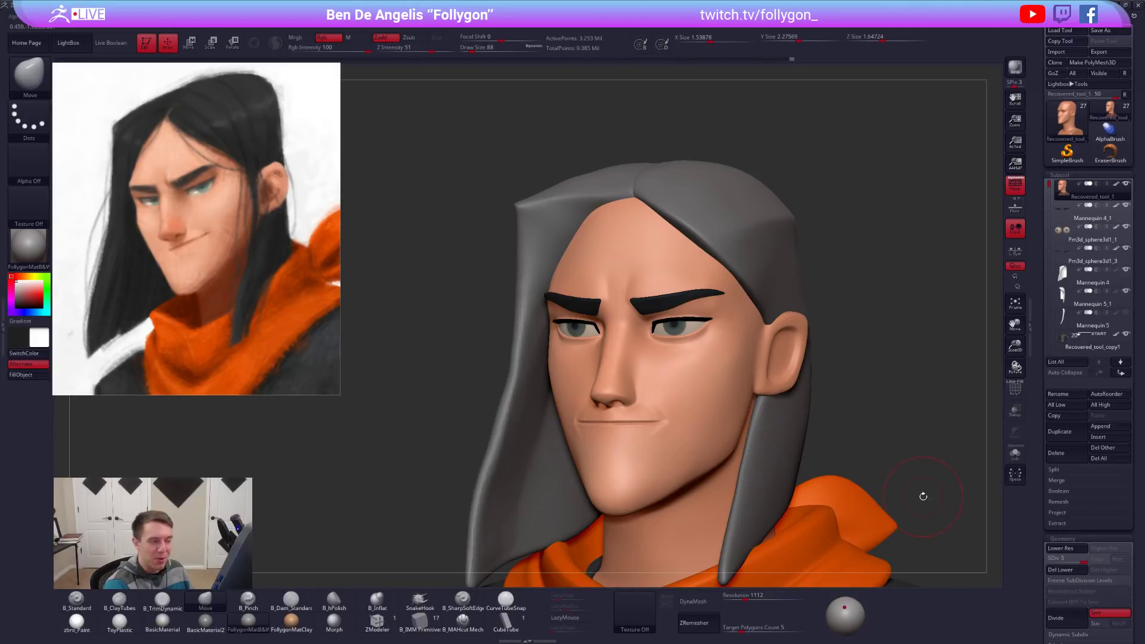
# Isolate the head and adjust the area beside the outer eye corner with the Move brush at draw size 43.
pyautogui.keyDown('ctrl'); pyautogui.moveTo(916, 499); pyautogui.dragTo(890, 502, button='right'); pyautogui.keyUp('ctrl')
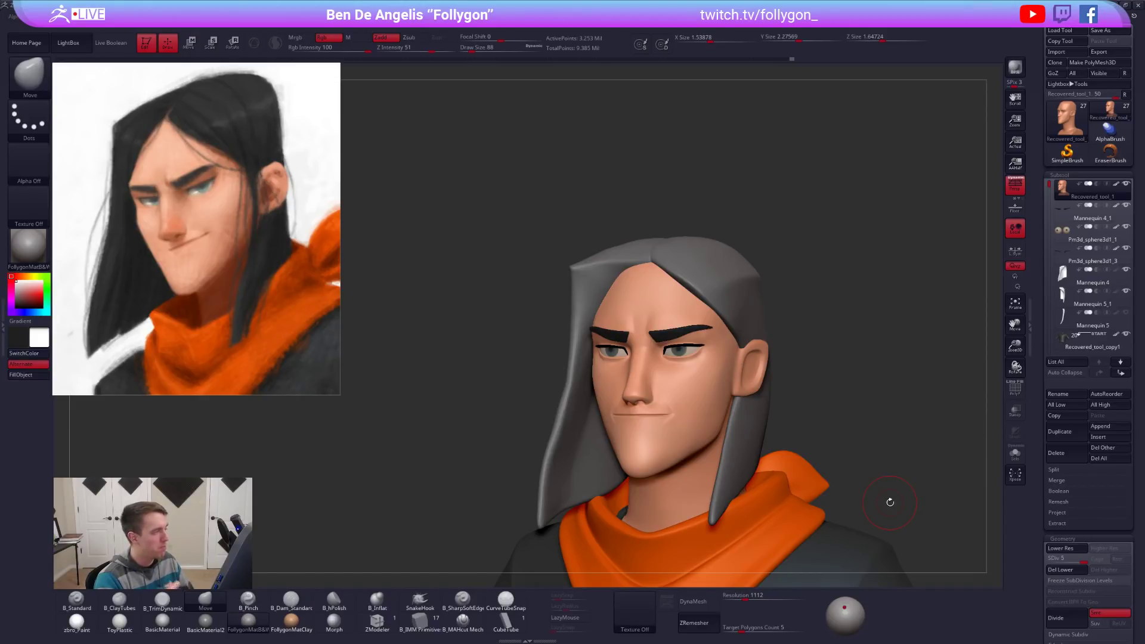
pyautogui.moveTo(666, 434)
pyautogui.mouseDown(button='right')
pyautogui.moveTo(716, 448)
pyautogui.moveTo(731, 468)
pyautogui.moveTo(715, 484)
pyautogui.moveTo(669, 359)
pyautogui.moveTo(661, 417)
pyautogui.mouseUp(button='right')
pyautogui.hotkey('alt', 's')
pyautogui.press('space')
pyautogui.moveTo(697, 381); pyautogui.dragTo(685, 381)
pyautogui.keyDown('ctrl'); pyautogui.moveTo(682, 359); pyautogui.dragTo(690, 381, button='right'); pyautogui.keyUp('ctrl')
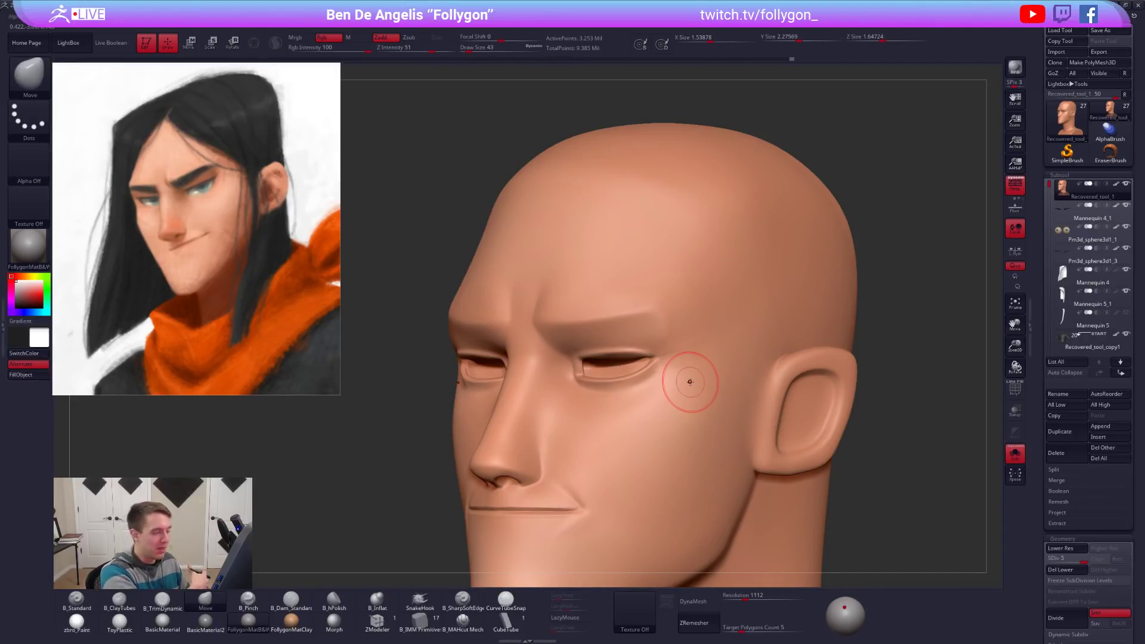
pyautogui.moveTo(659, 344); pyautogui.dragTo(608, 349, button='right')
pyautogui.keyDown('ctrl'); pyautogui.moveTo(656, 310); pyautogui.dragTo(661, 338, button='right'); pyautogui.keyUp('ctrl')
# Tighten the outer brow ridge and eye socket edge on the head with the Pinch brush at draw size 25.
pyautogui.press('5')
pyautogui.press('space')
pyautogui.moveTo(692, 347); pyautogui.dragTo(687, 347)
pyautogui.moveTo(725, 390); pyautogui.dragTo(726, 393)
pyautogui.moveTo(665, 317); pyautogui.dragTo(717, 403)
pyautogui.press('space')
pyautogui.moveTo(676, 345)
pyautogui.mouseDown()
pyautogui.moveTo(686, 360)
pyautogui.moveTo(674, 343)
pyautogui.mouseUp()
pyautogui.press('space')
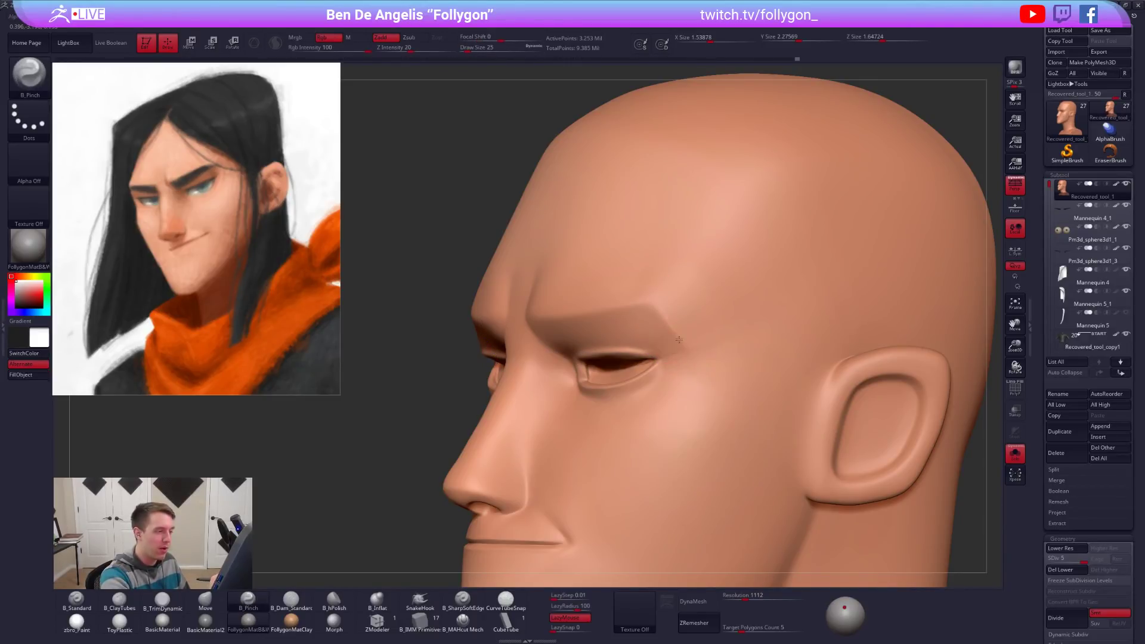
pyautogui.moveTo(673, 342); pyautogui.dragTo(755, 336, button='right')
# Show all the subtools and examine the full character from head to legs.
pyautogui.hotkey('shift', 's')
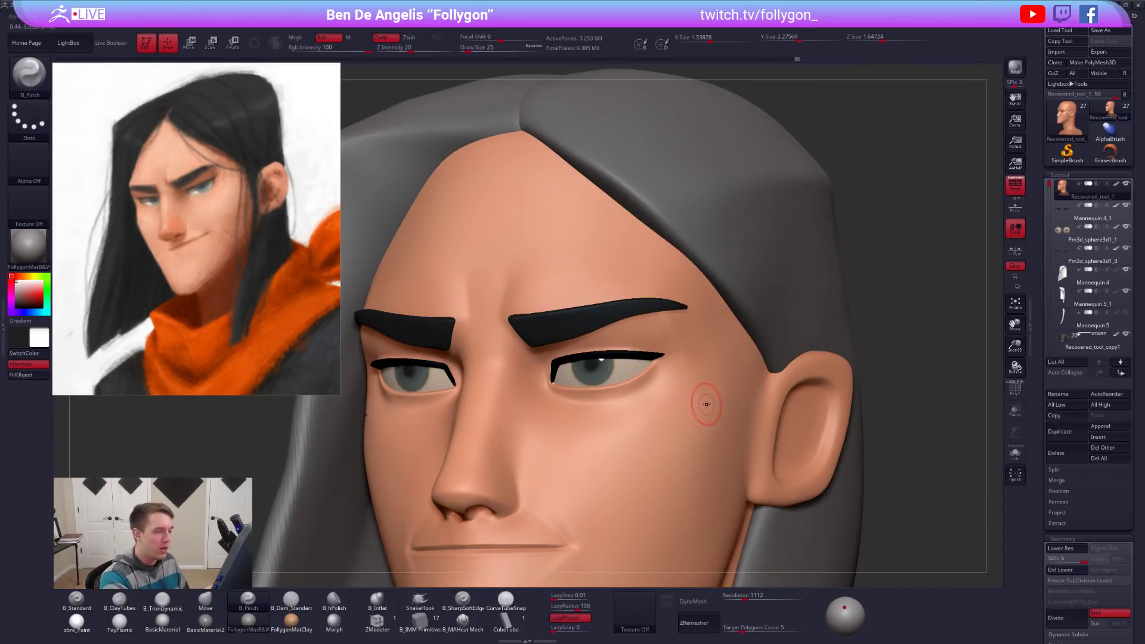
pyautogui.keyDown('alt'); pyautogui.moveTo(703, 362); pyautogui.dragTo(712, 418, button='right'); pyautogui.keyUp('alt')
pyautogui.moveTo(832, 561); pyautogui.dragTo(947, 559, button='right')
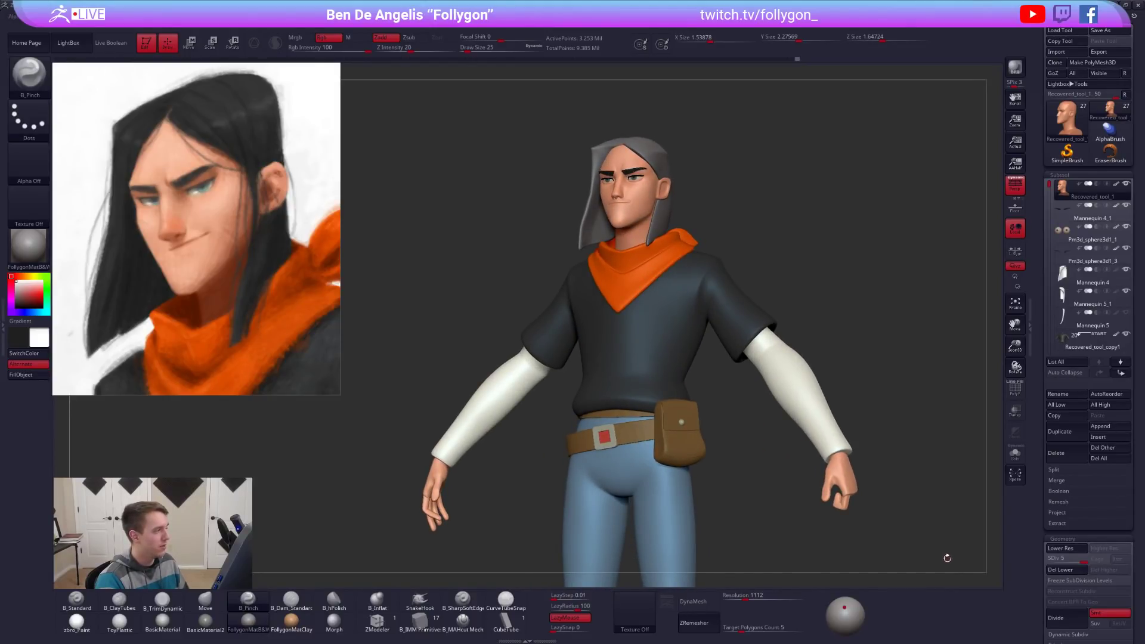
pyautogui.moveTo(950, 546); pyautogui.dragTo(905, 556, button='right')
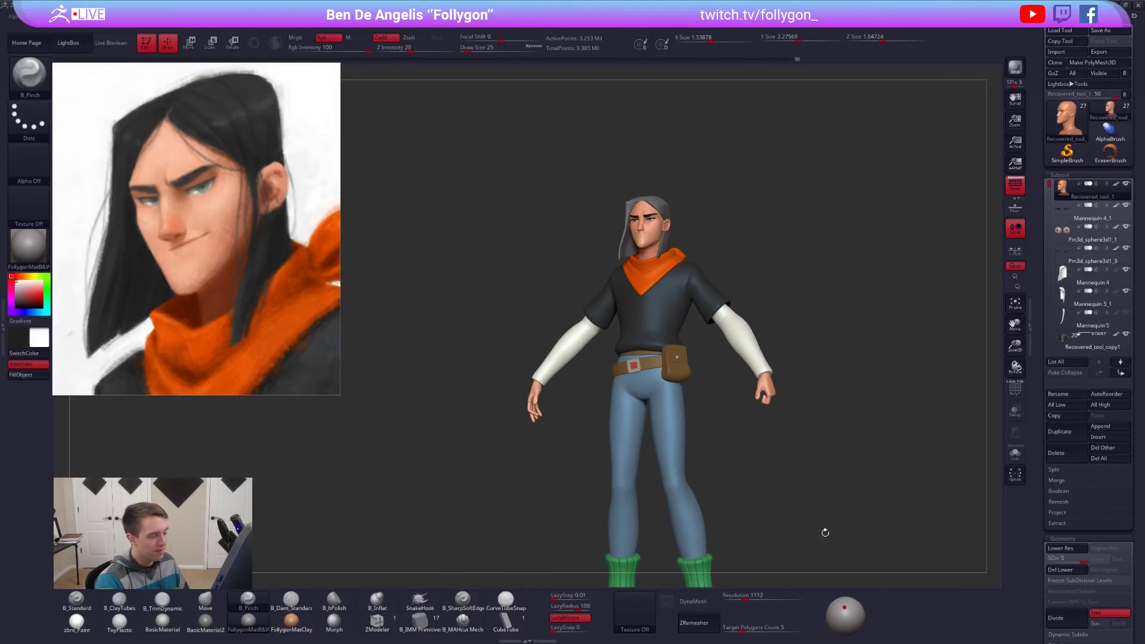
pyautogui.keyDown('alt'); pyautogui.moveTo(828, 532); pyautogui.dragTo(711, 506, button='right'); pyautogui.keyUp('alt')
pyautogui.keyDown('ctrl'); pyautogui.moveTo(700, 371); pyautogui.dragTo(626, 441, button='right'); pyautogui.keyUp('ctrl')
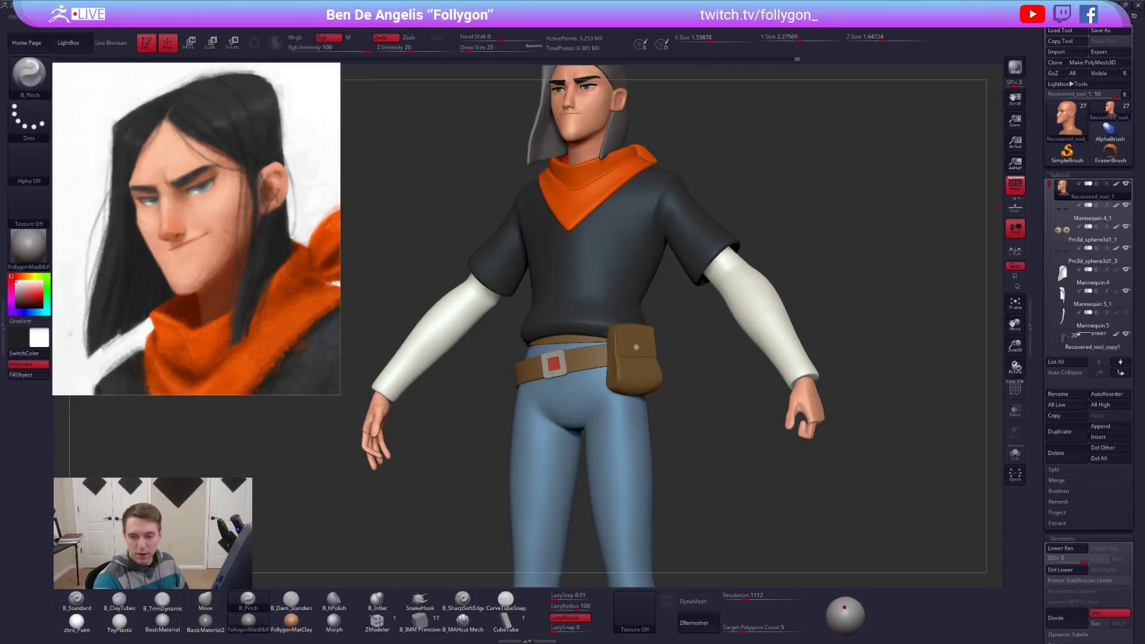
# Swap the SpotLight head close-up for the full-body sketch of both characters and scale it down beside the model.
pyautogui.hotkey('alt', 'Tab')
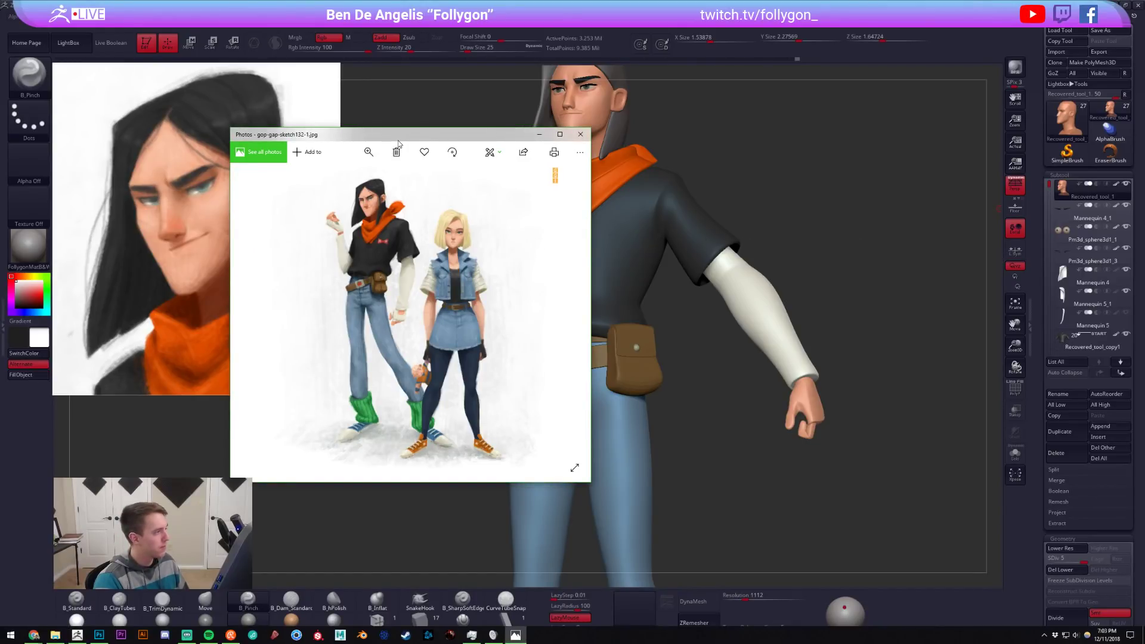
pyautogui.hotkey('alt', 'Tab')
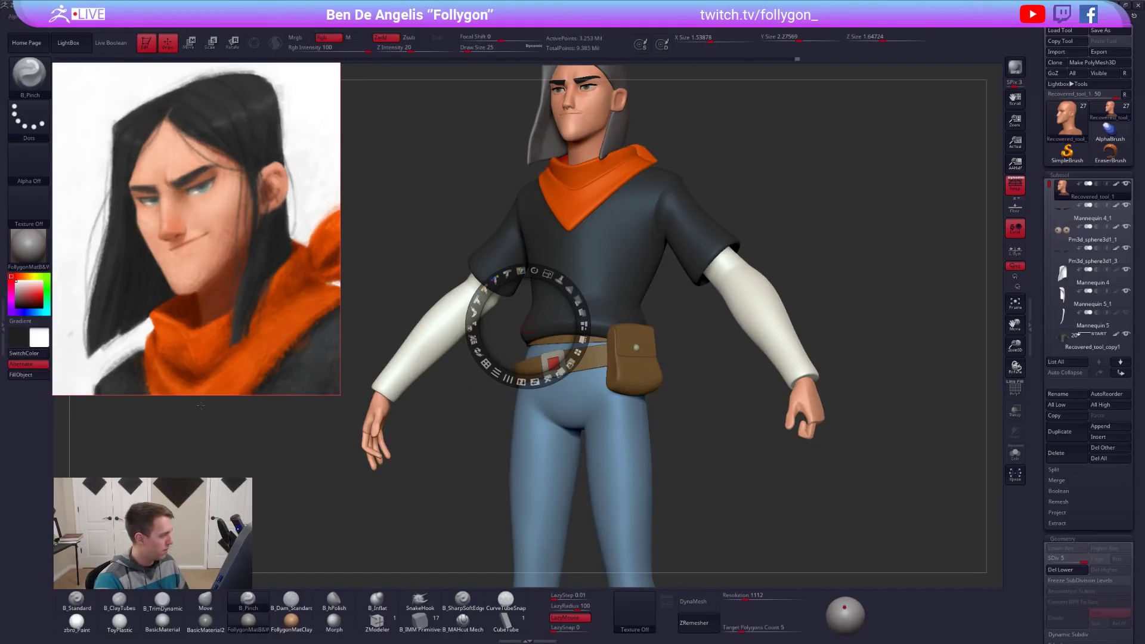
pyautogui.moveTo(134, 458); pyautogui.dragTo(301, 436)
pyautogui.moveTo(194, 464); pyautogui.dragTo(181, 252)
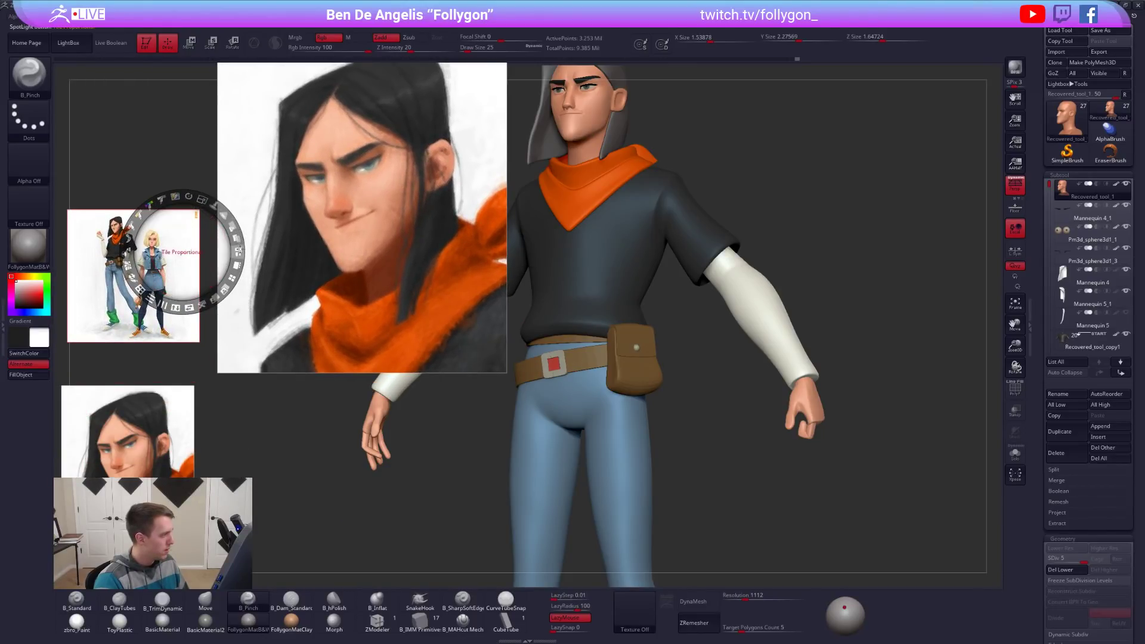
pyautogui.click(237, 270)
pyautogui.moveTo(160, 520); pyautogui.dragTo(115, 514)
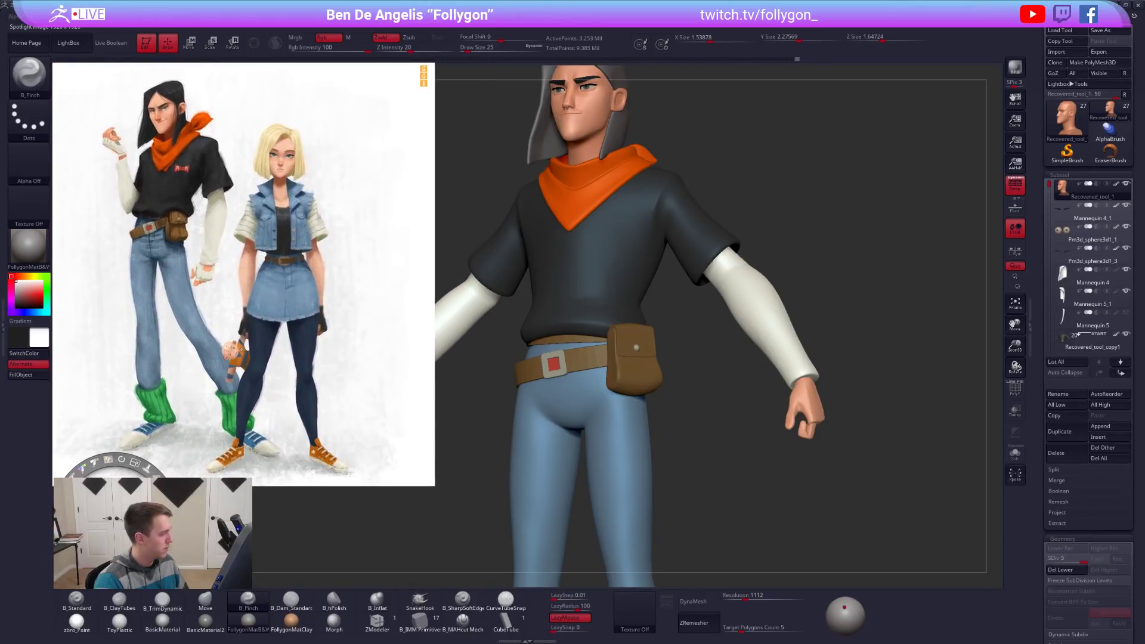
pyautogui.click(273, 270)
pyautogui.moveTo(294, 220); pyautogui.dragTo(235, 155)
pyautogui.press('z')
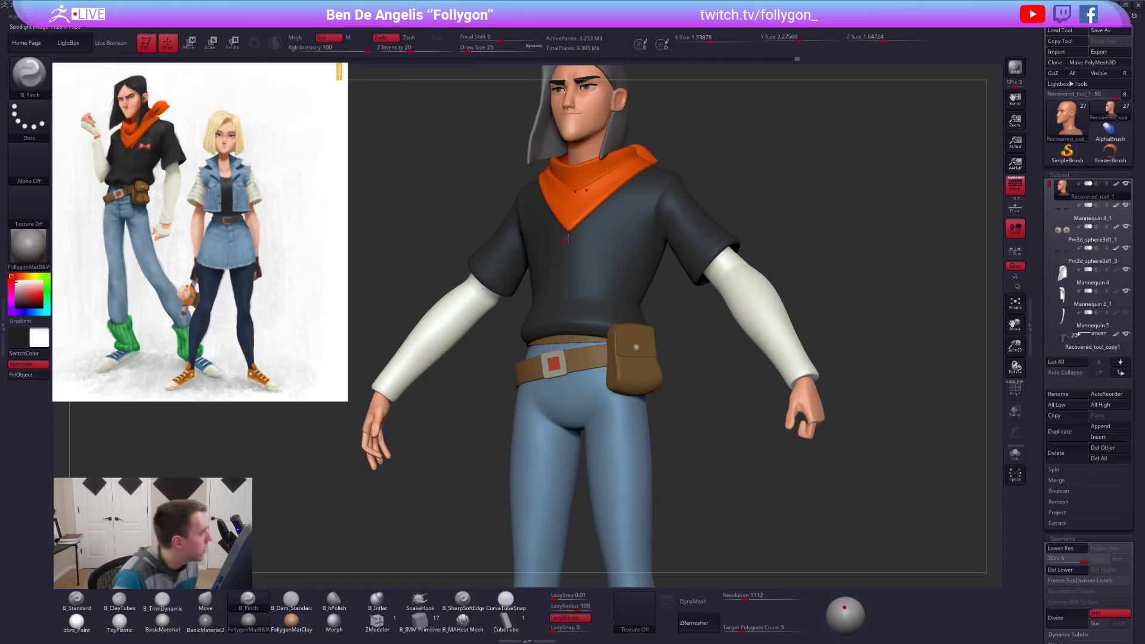
# Select the shirt and adjust its shoulder beside the scarf with the Move brush at draw size 239.
pyautogui.moveTo(611, 223)
pyautogui.mouseDown(button='right')
pyautogui.moveTo(623, 243)
pyautogui.moveTo(685, 273)
pyautogui.moveTo(695, 324)
pyautogui.moveTo(660, 369)
pyautogui.moveTo(664, 422)
pyautogui.mouseUp(button='right')
pyautogui.press('b')
pyautogui.press('m')
pyautogui.press('v')
pyautogui.press('space')
pyautogui.click(651, 275)
pyautogui.keyDown('alt'); pyautogui.click(667, 387); pyautogui.keyUp('alt')
pyautogui.moveTo(669, 358); pyautogui.dragTo(607, 404, button='right')
pyautogui.press('space')
pyautogui.click(650, 345)
pyautogui.moveTo(650, 345); pyautogui.dragTo(659, 336)
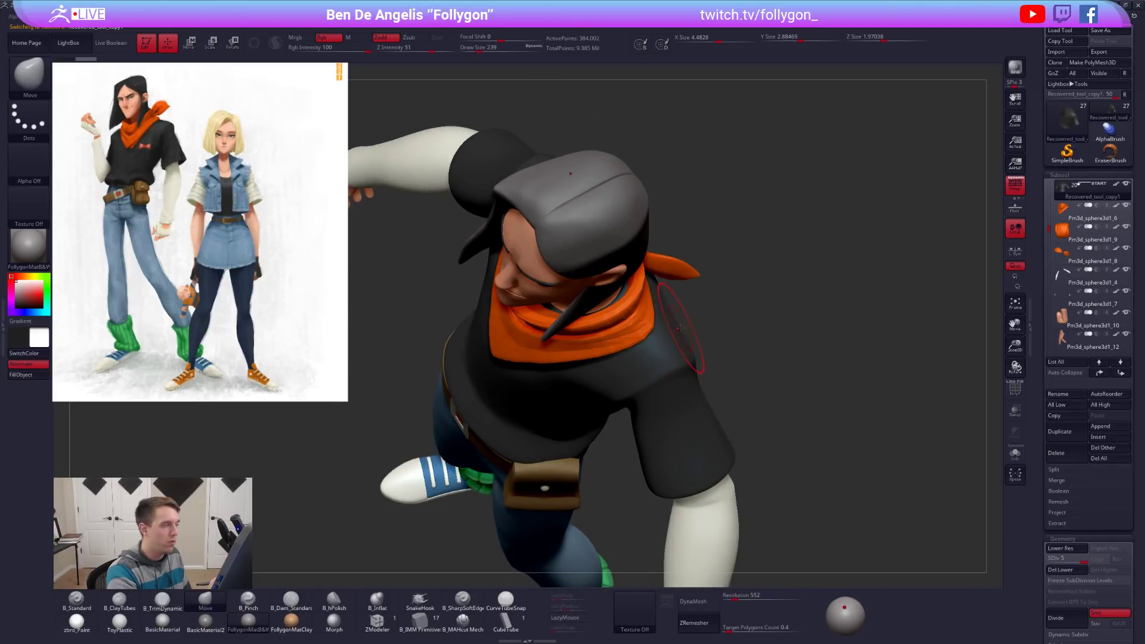
# Select the orange neck scarf and pull its shoulder edge inward with the Move brush at draw size 292.
pyautogui.hotkey('shift', 's')
pyautogui.hotkey('shift', 's')
pyautogui.keyDown('alt'); pyautogui.click(653, 329); pyautogui.keyUp('alt')
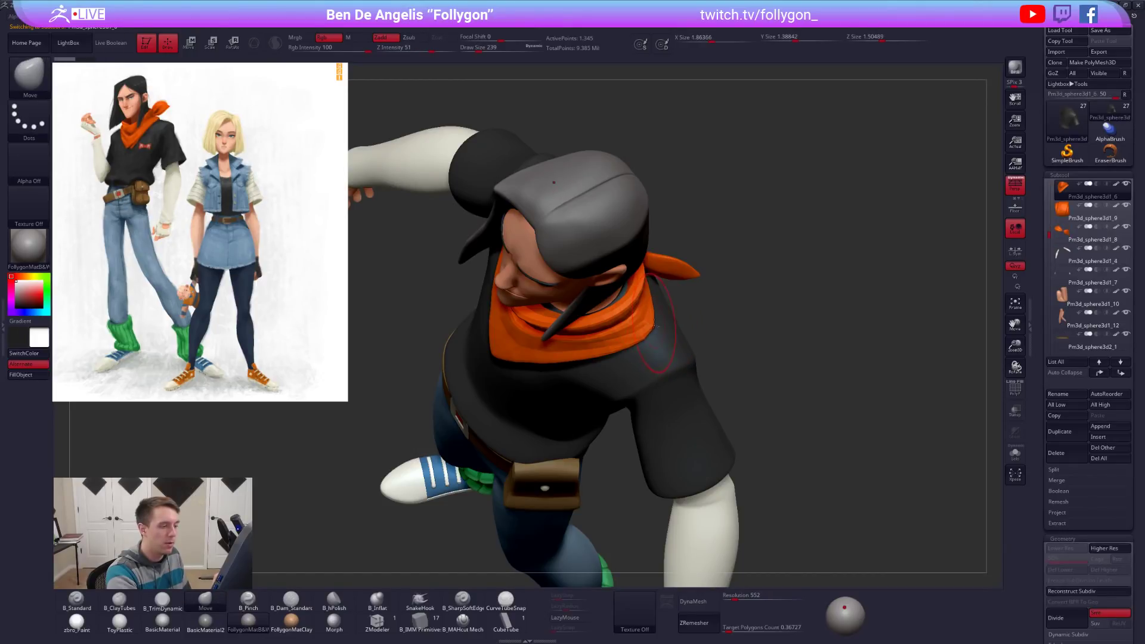
pyautogui.press('space')
pyautogui.moveTo(651, 332); pyautogui.dragTo(655, 331)
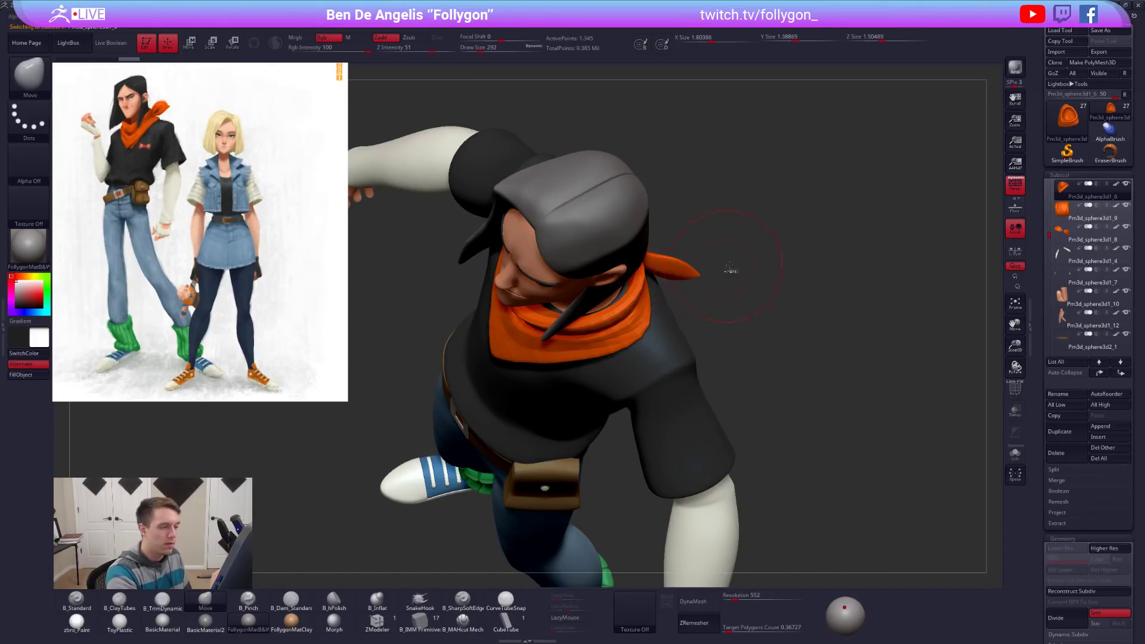
pyautogui.press('1')
pyautogui.moveTo(647, 327); pyautogui.dragTo(643, 325)
# Reshape the front edge of the neck scarf over the chest and shoulder with the Move brush at draw sizes 203 and 227.
pyautogui.moveTo(632, 405)
pyautogui.mouseDown(button='right')
pyautogui.moveTo(642, 352)
pyautogui.moveTo(695, 345)
pyautogui.mouseUp(button='right')
pyautogui.press('space')
pyautogui.moveTo(684, 330); pyautogui.dragTo(678, 330)
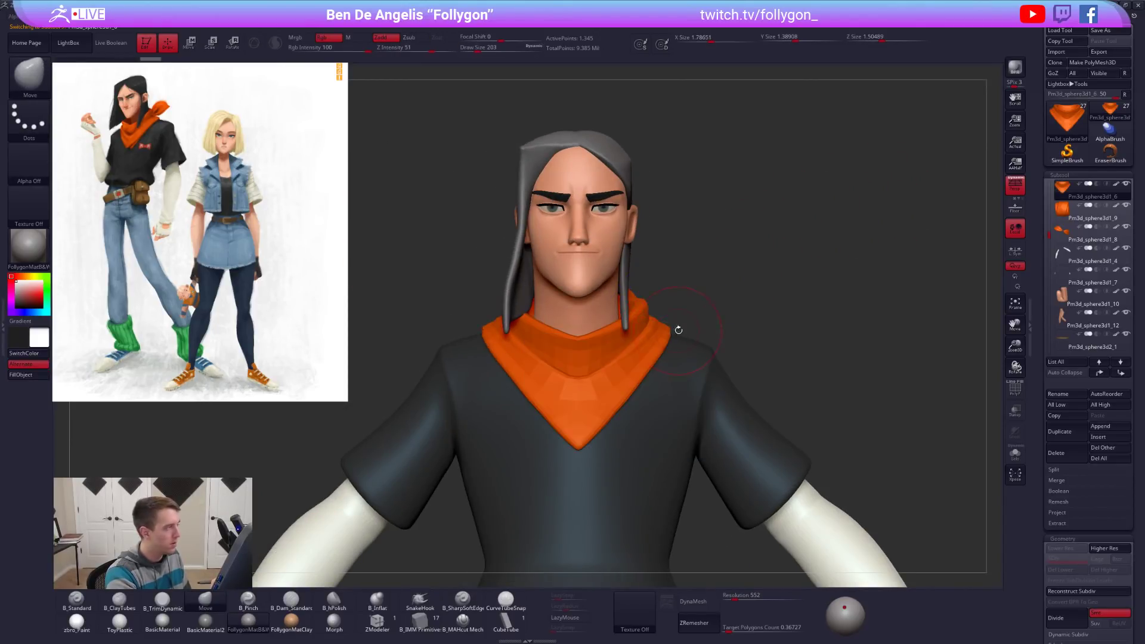
pyautogui.keyDown('alt'); pyautogui.moveTo(674, 346); pyautogui.dragTo(691, 355, button='right'); pyautogui.keyUp('alt')
pyautogui.press('space')
pyautogui.moveTo(685, 367); pyautogui.dragTo(687, 366)
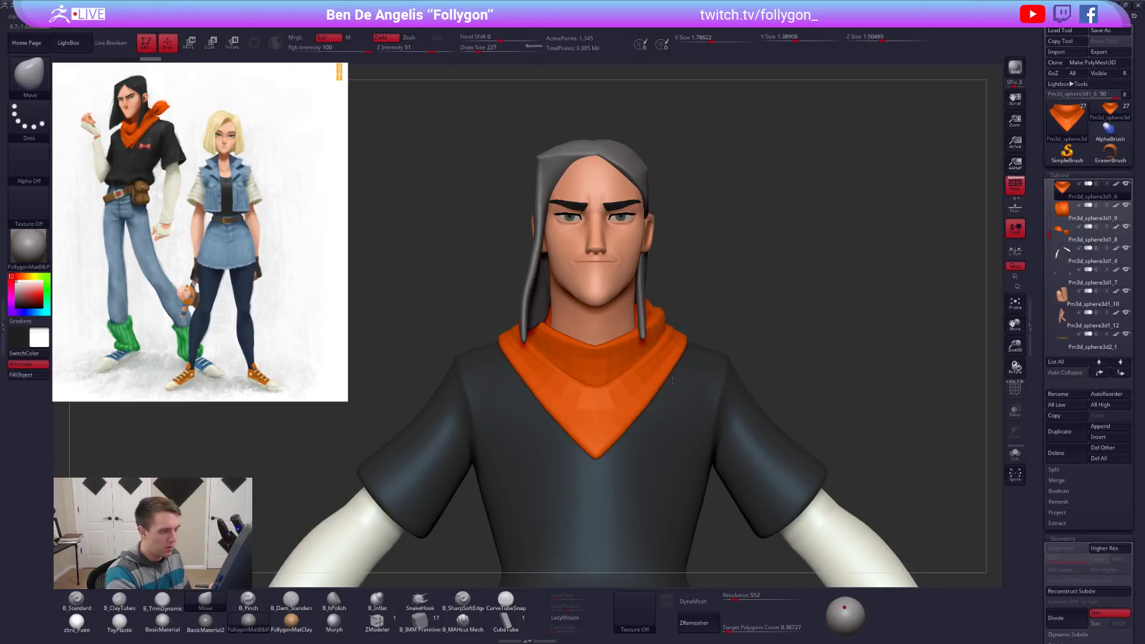
pyautogui.moveTo(641, 426); pyautogui.dragTo(676, 419)
# Adjust the side and rear edge of the neck scarf where it rests on the shoulder with the Move brush.
pyautogui.press('space')
pyautogui.moveTo(708, 390)
pyautogui.mouseDown(button='right')
pyautogui.moveTo(673, 389)
pyautogui.moveTo(701, 388)
pyautogui.moveTo(660, 356)
pyautogui.moveTo(639, 379)
pyautogui.mouseUp(button='right')
pyautogui.press('space')
pyautogui.moveTo(640, 380); pyautogui.dragTo(636, 379)
pyautogui.moveTo(698, 371)
pyautogui.mouseDown(button='right')
pyautogui.moveTo(660, 358)
pyautogui.moveTo(670, 354)
pyautogui.mouseUp(button='right')
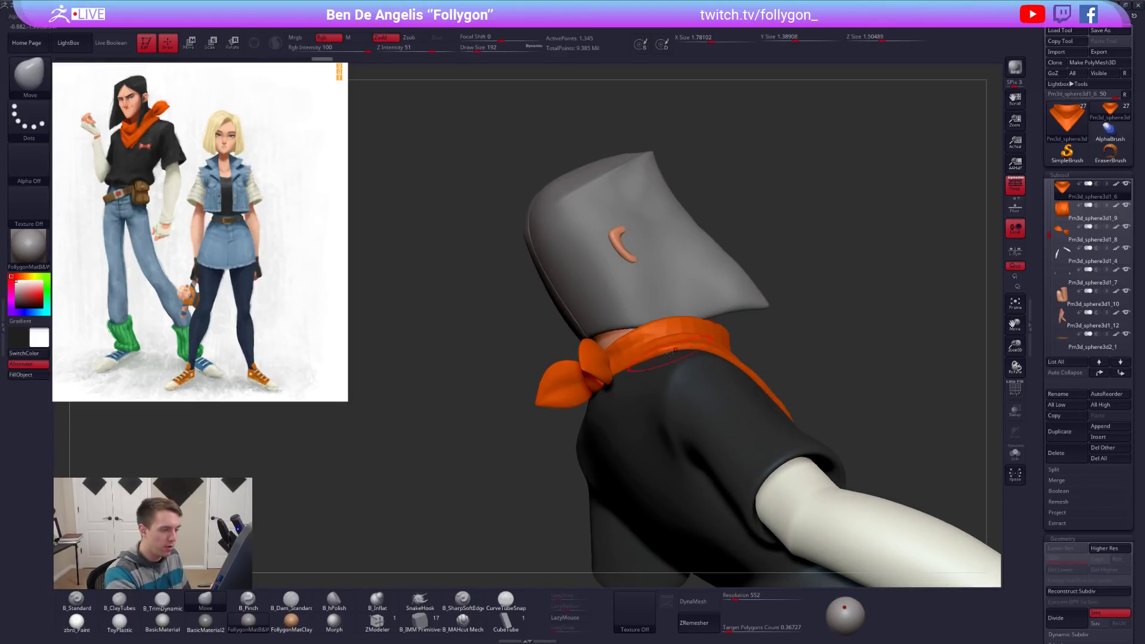
pyautogui.press('space')
pyautogui.moveTo(671, 352); pyautogui.dragTo(674, 353)
# Raise the neck scarf to subdivision level 4 and set the draw size to 140.
pyautogui.press('d')
pyautogui.hotkey('ctrl', 'd')
pyautogui.moveTo(652, 366)
pyautogui.mouseDown(button='right')
pyautogui.moveTo(685, 351)
pyautogui.moveTo(632, 365)
pyautogui.moveTo(902, 495)
pyautogui.mouseUp(button='right')
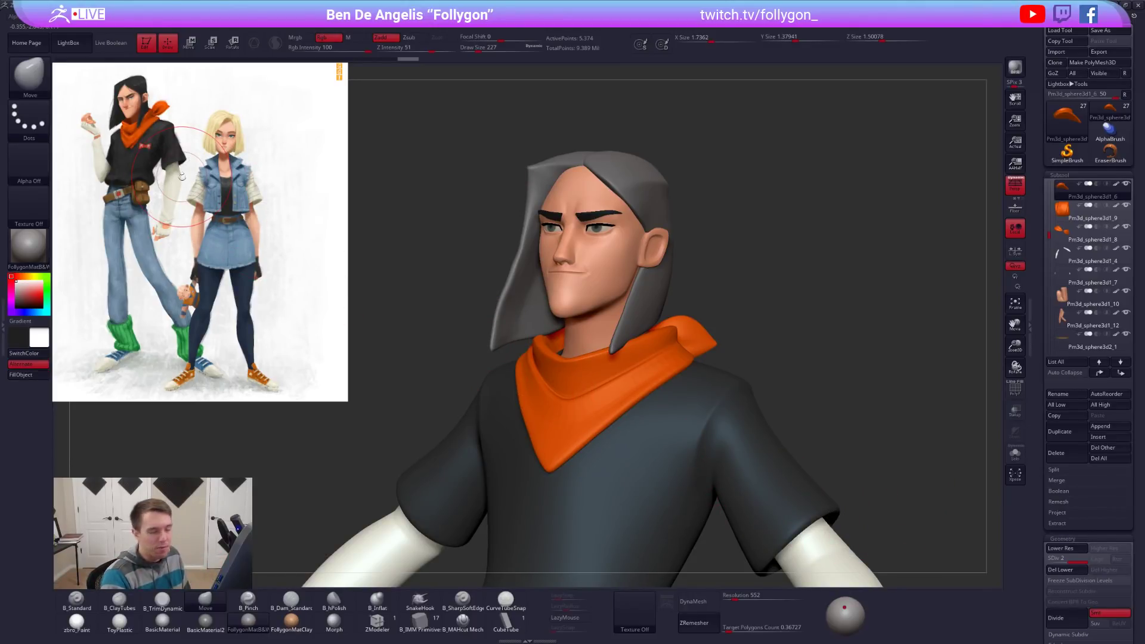
pyautogui.press('d')
pyautogui.press('d')
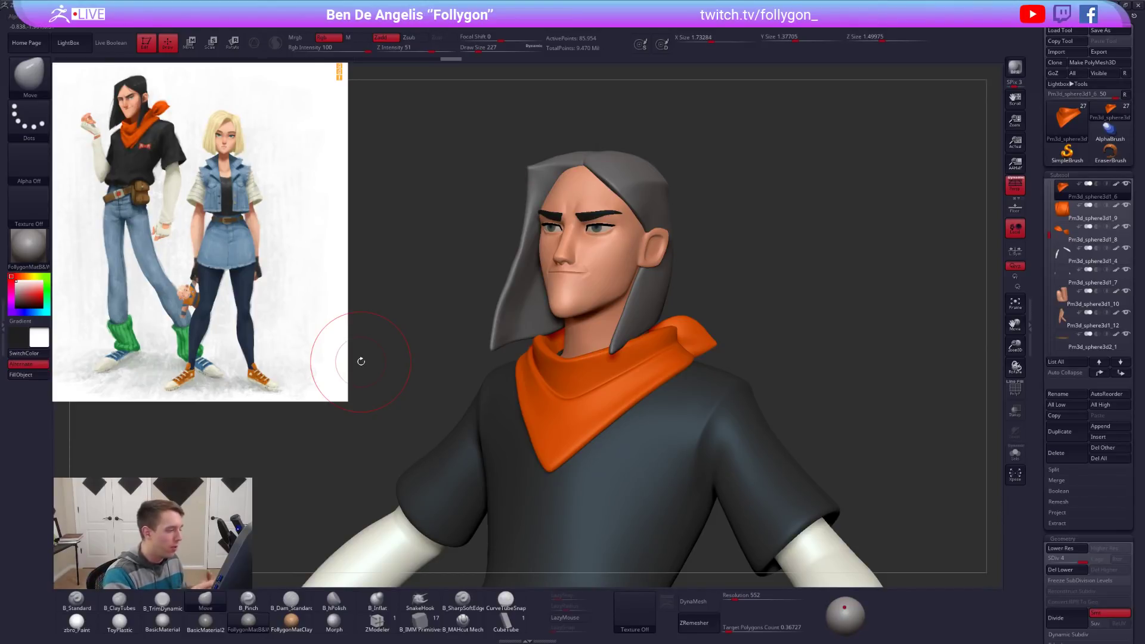
pyautogui.press('space')
pyautogui.click(745, 322)
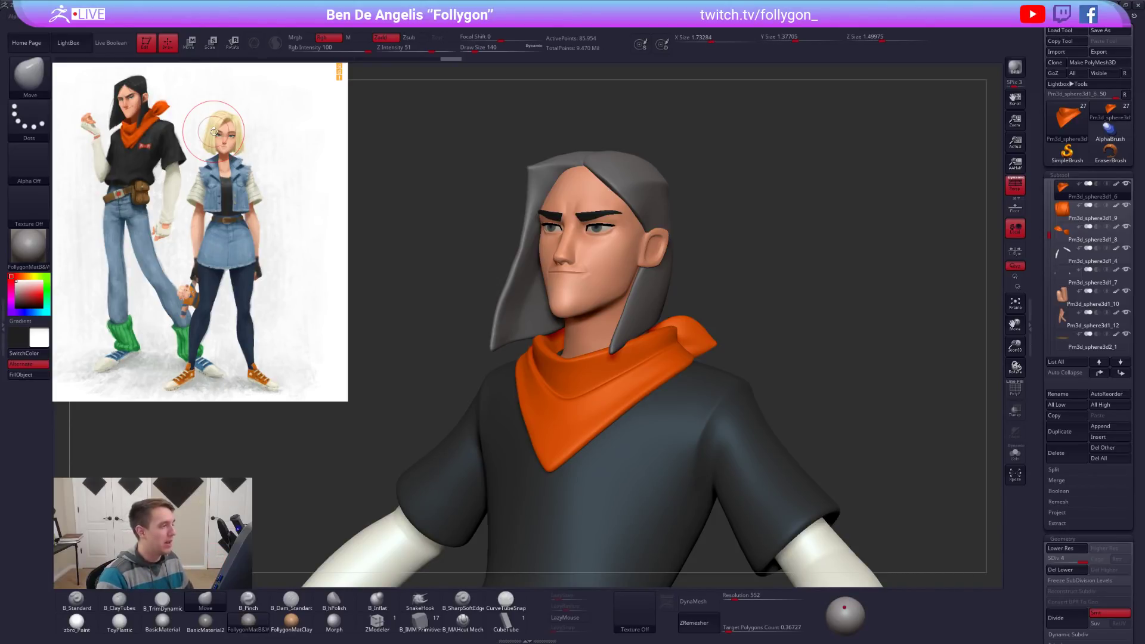
# Switch to Google Chrome, view the Android 17 image with the neck scarf, and return to ZBrush.
pyautogui.hotkey('alt', 'Tab')
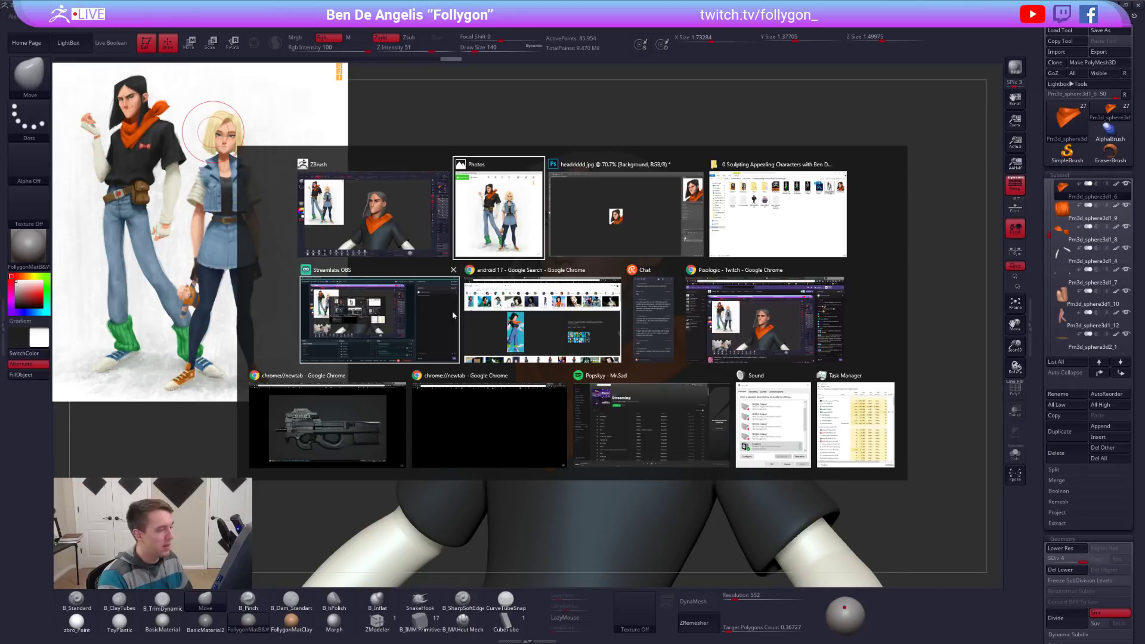
pyautogui.click(514, 319)
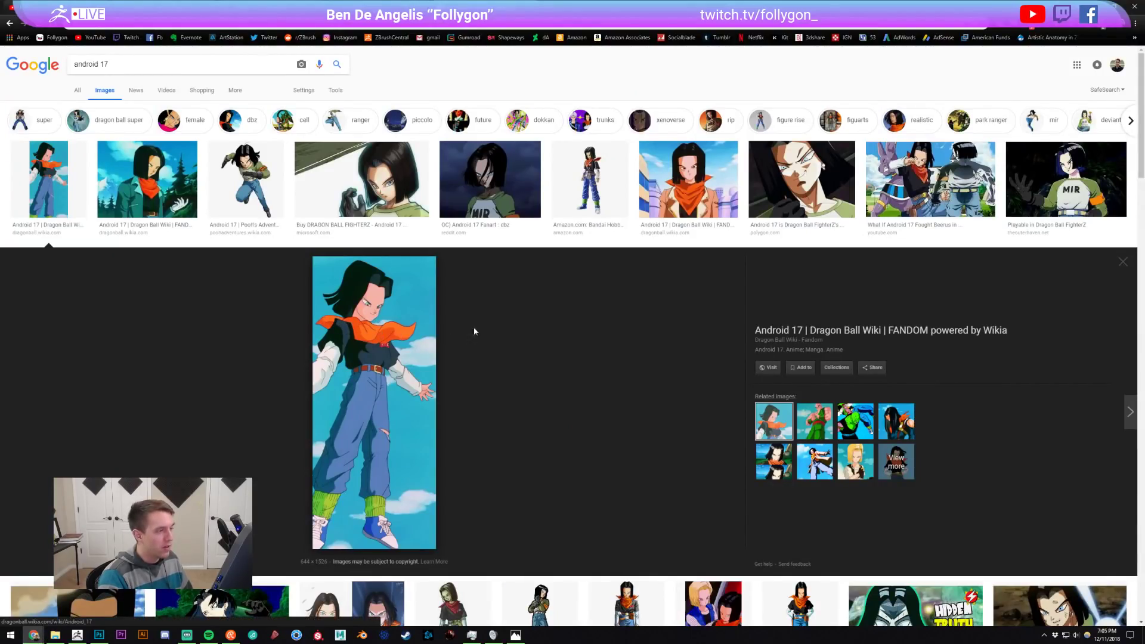
pyautogui.click(689, 179)
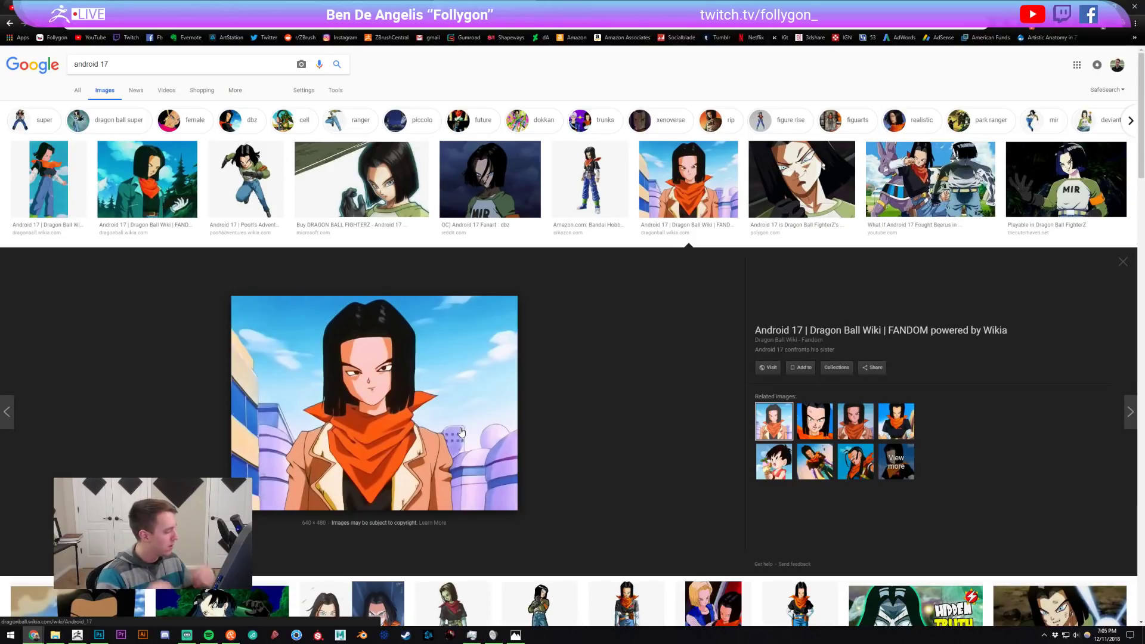
pyautogui.click(77, 634)
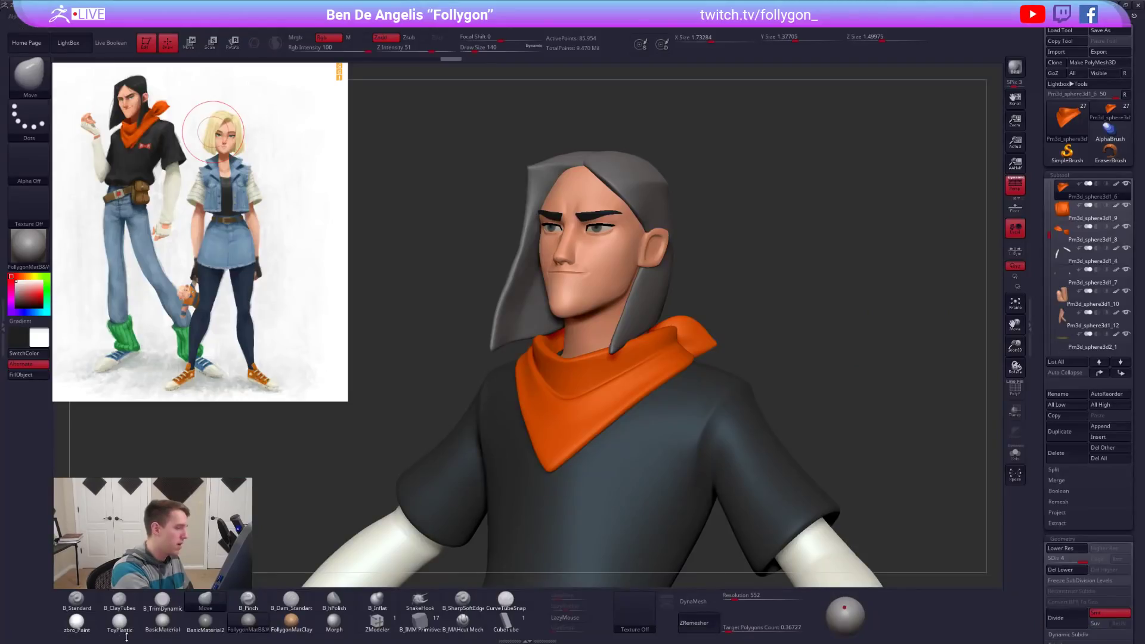
# Set the draw size to 252 and select the scarf's knot piece at the back of the neck.
pyautogui.moveTo(817, 365)
pyautogui.mouseDown()
pyautogui.moveTo(694, 369)
pyautogui.moveTo(636, 406)
pyautogui.mouseUp()
pyautogui.moveTo(823, 411)
pyautogui.mouseDown()
pyautogui.moveTo(710, 417)
pyautogui.moveTo(701, 392)
pyautogui.mouseUp()
pyautogui.press('space')
pyautogui.keyDown('ctrl'); pyautogui.moveTo(701, 389); pyautogui.dragTo(677, 385, button='right'); pyautogui.keyUp('ctrl')
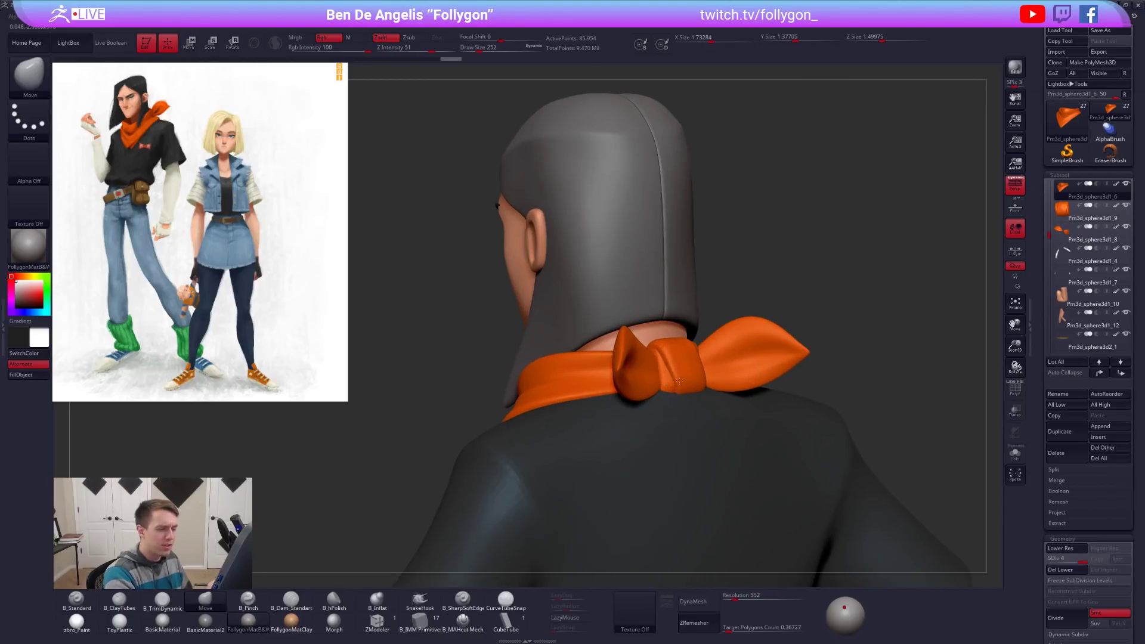
pyautogui.moveTo(709, 377); pyautogui.dragTo(690, 376)
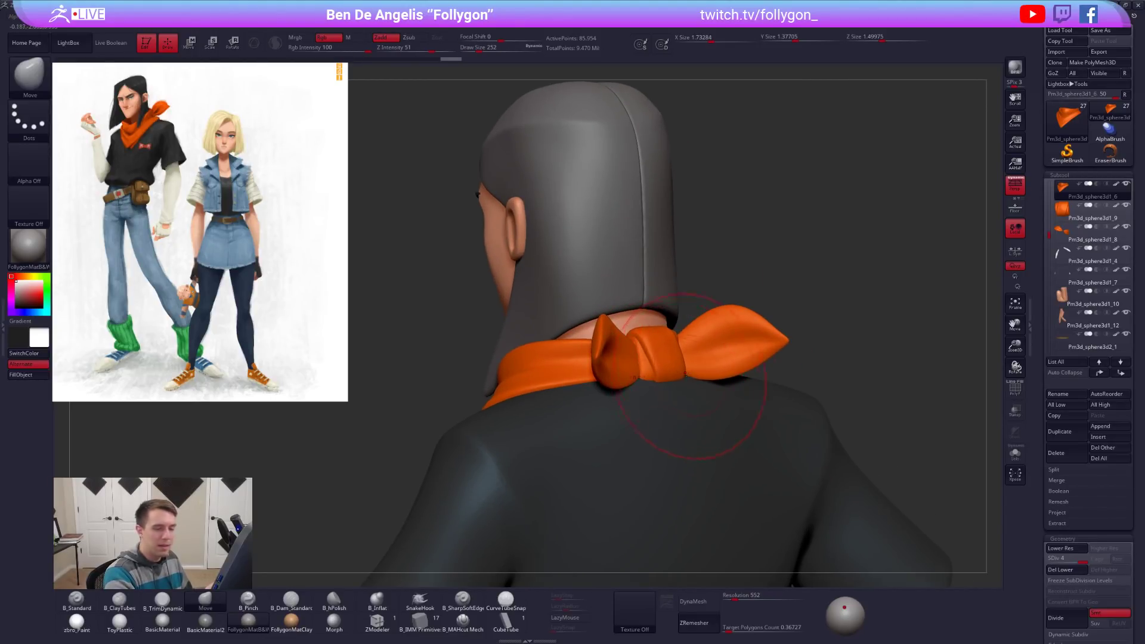
pyautogui.click(1066, 219)
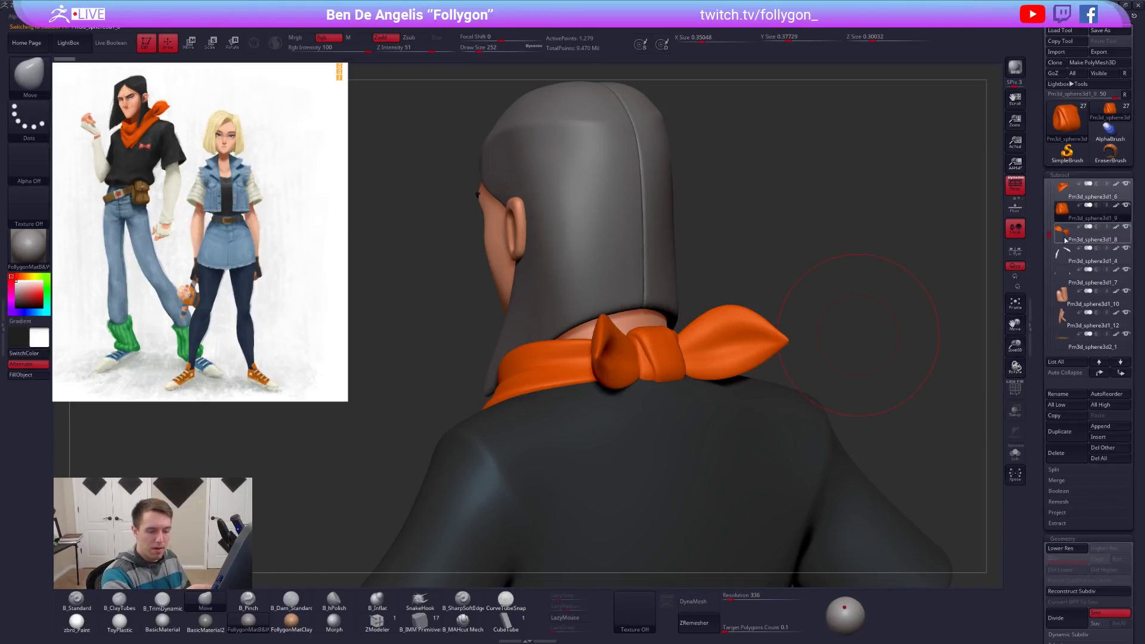
pyautogui.click(1066, 239)
pyautogui.click(1066, 216)
# Isolate the scarf knot and subdivide it up to level 5, with the Move brush at draw size 113.
pyautogui.hotkey('shift', 'd')
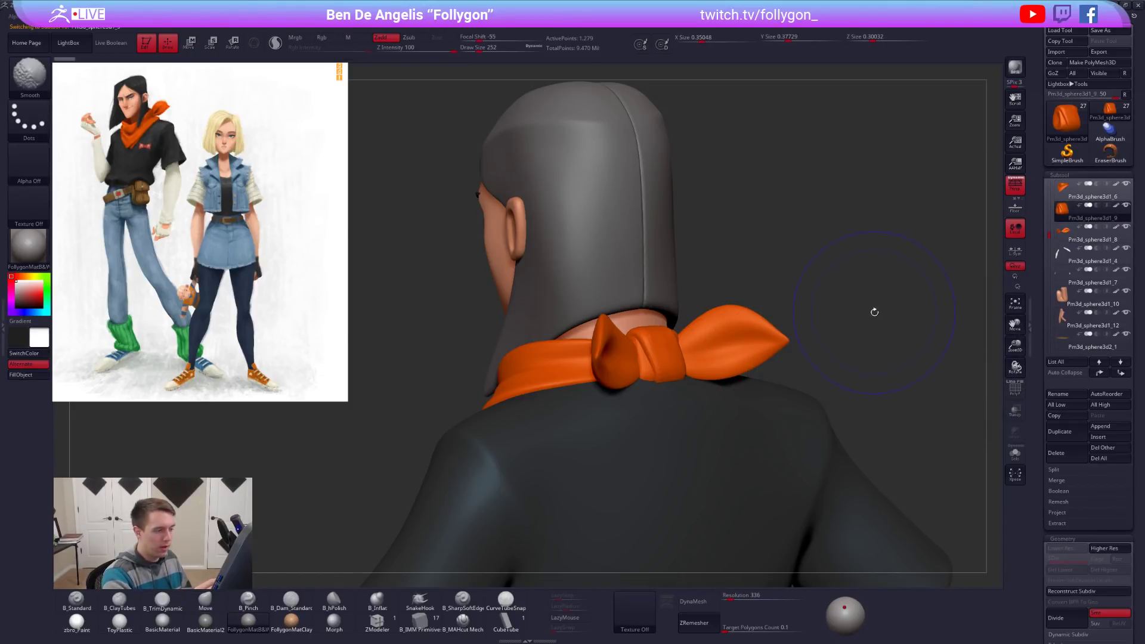
pyautogui.hotkey('alt', 's')
pyautogui.hotkey('ctrl', 'd')
pyautogui.hotkey('ctrl', 'd')
pyautogui.hotkey('ctrl', 'd')
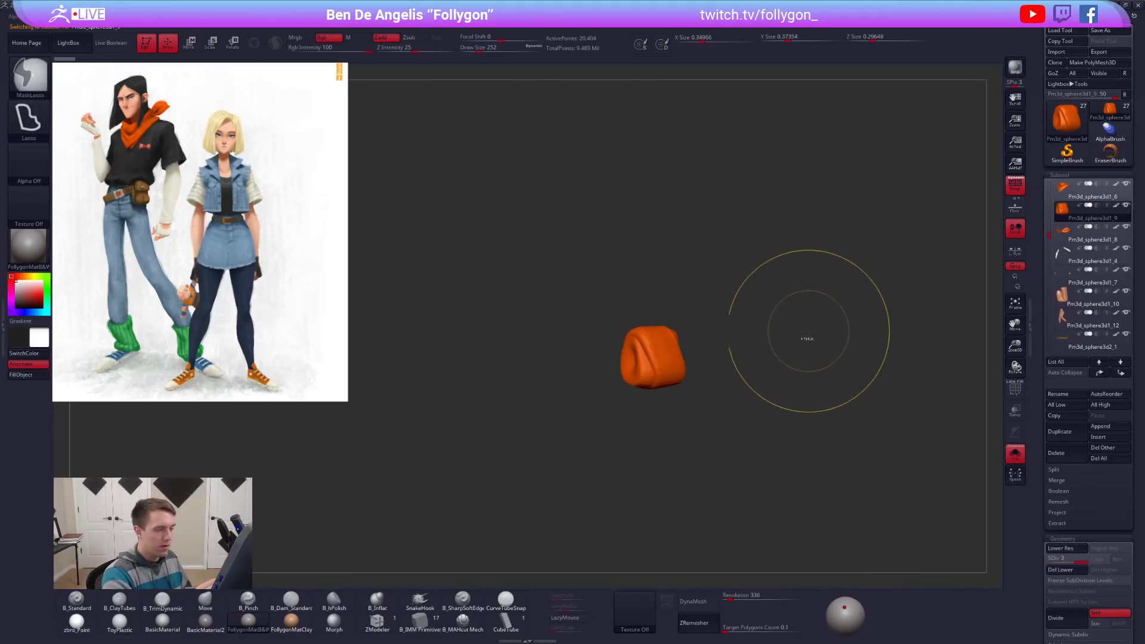
pyautogui.moveTo(708, 364); pyautogui.dragTo(714, 364)
pyautogui.press('space')
pyautogui.click(714, 364)
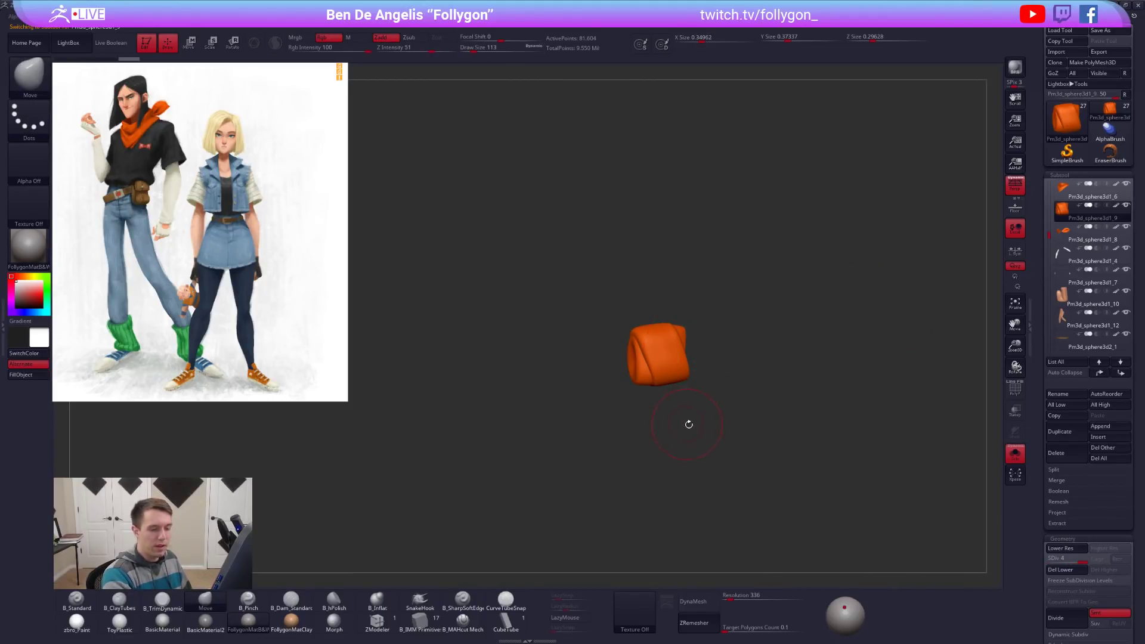
pyautogui.press('d')
# Merge the scarf knot down with the two scarf tails into one subtool and frame the bow.
pyautogui.hotkey('ctrl', 'space')
pyautogui.click(790, 322)
pyautogui.click(757, 341)
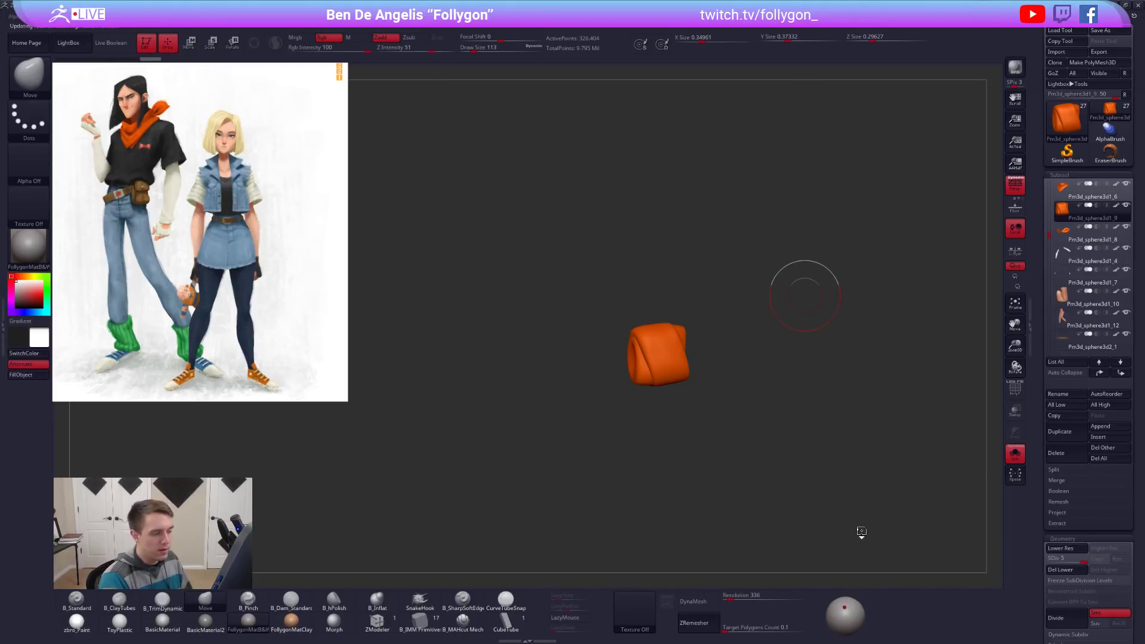
pyautogui.keyDown('shift'); pyautogui.moveTo(861, 542); pyautogui.dragTo(854, 543); pyautogui.keyUp('shift')
pyautogui.keyDown('alt'); pyautogui.moveTo(777, 488); pyautogui.dragTo(705, 393); pyautogui.keyUp('alt')
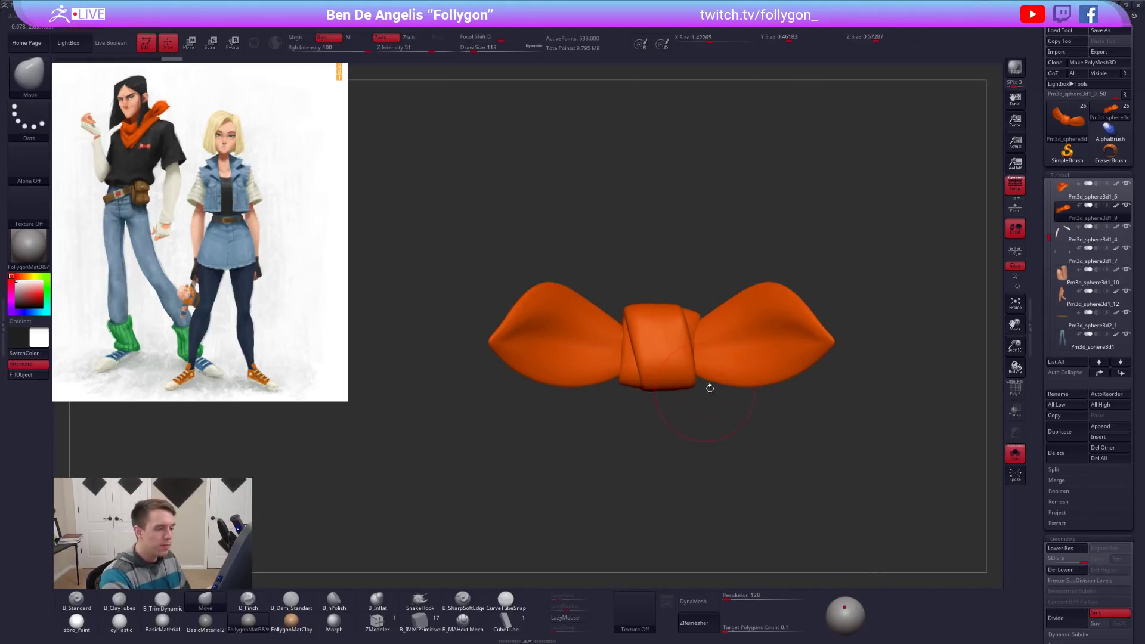
# Display the polygroups, set the visibility brush to SelectLasso, and hide the outer slanted band of the bow's knot.
pyautogui.hotkey('shift', 'f')
pyautogui.hotkey('shift', 'f')
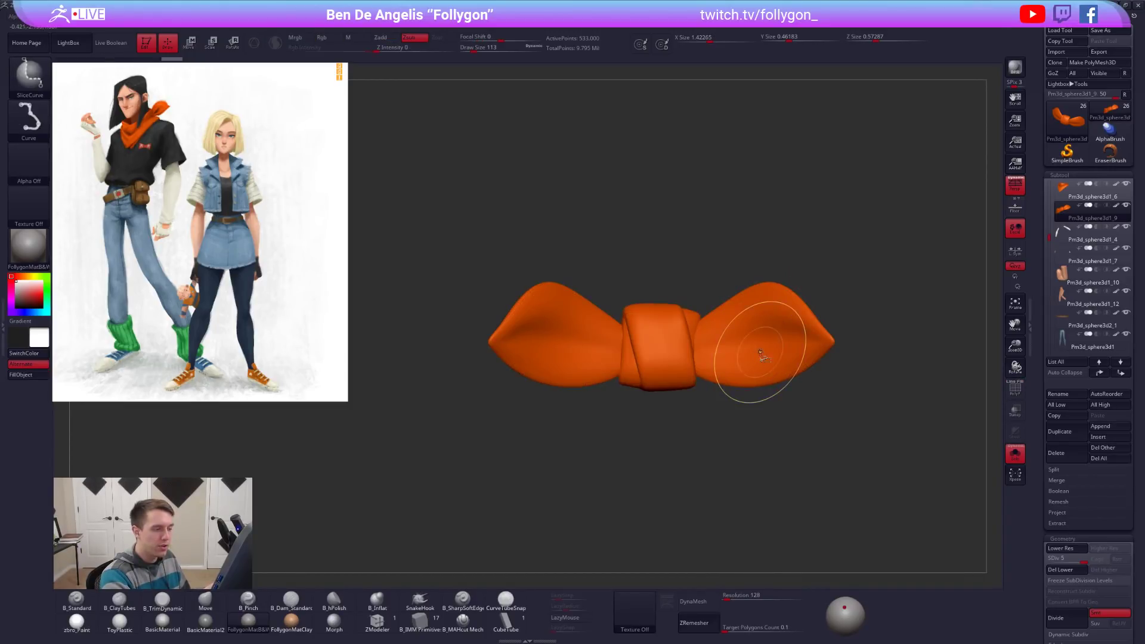
pyautogui.hotkey('ctrl', 'space')
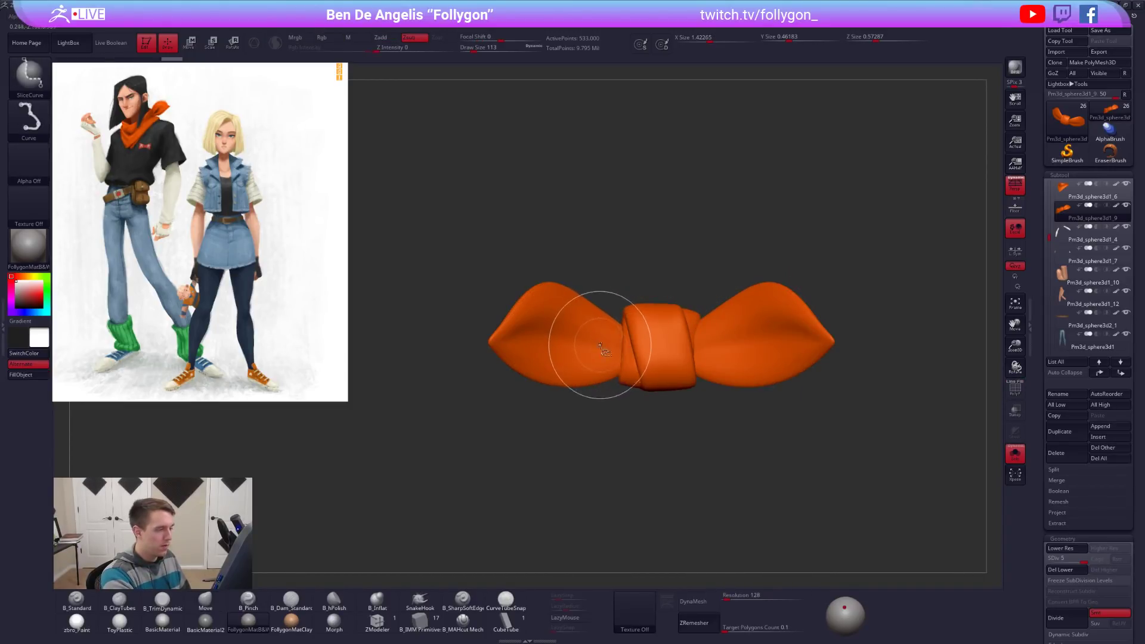
pyautogui.hotkey('shift', 'f')
pyautogui.keyDown('ctrl'); pyautogui.keyDown('shift'); pyautogui.click(653, 352); pyautogui.keyUp('shift'); pyautogui.keyUp('ctrl')
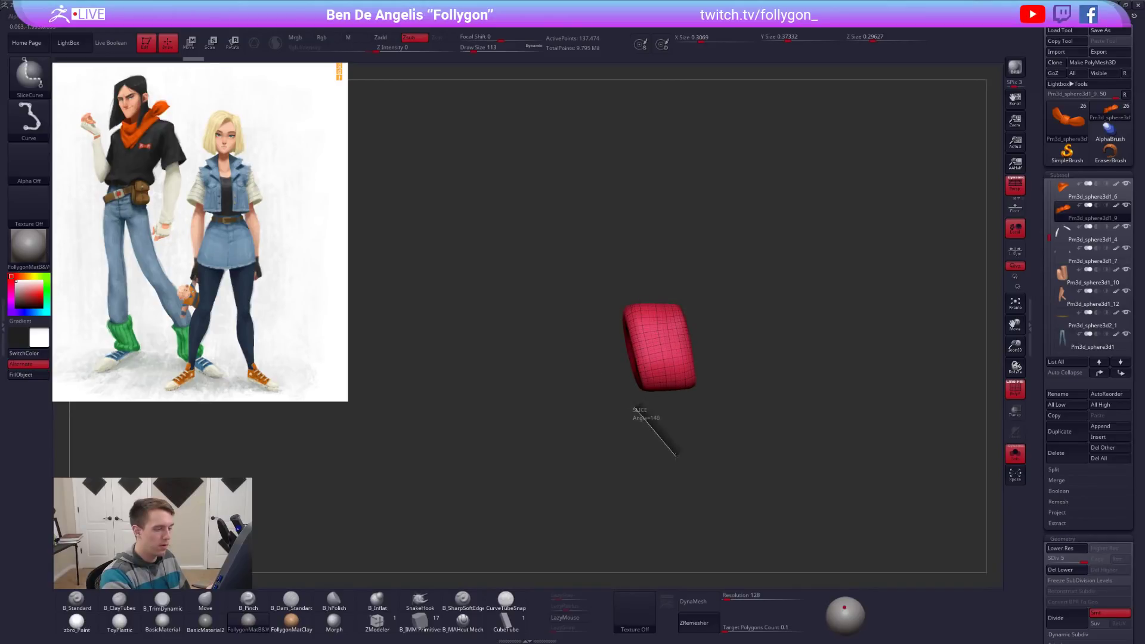
pyautogui.hotkey('ctrl', 'space')
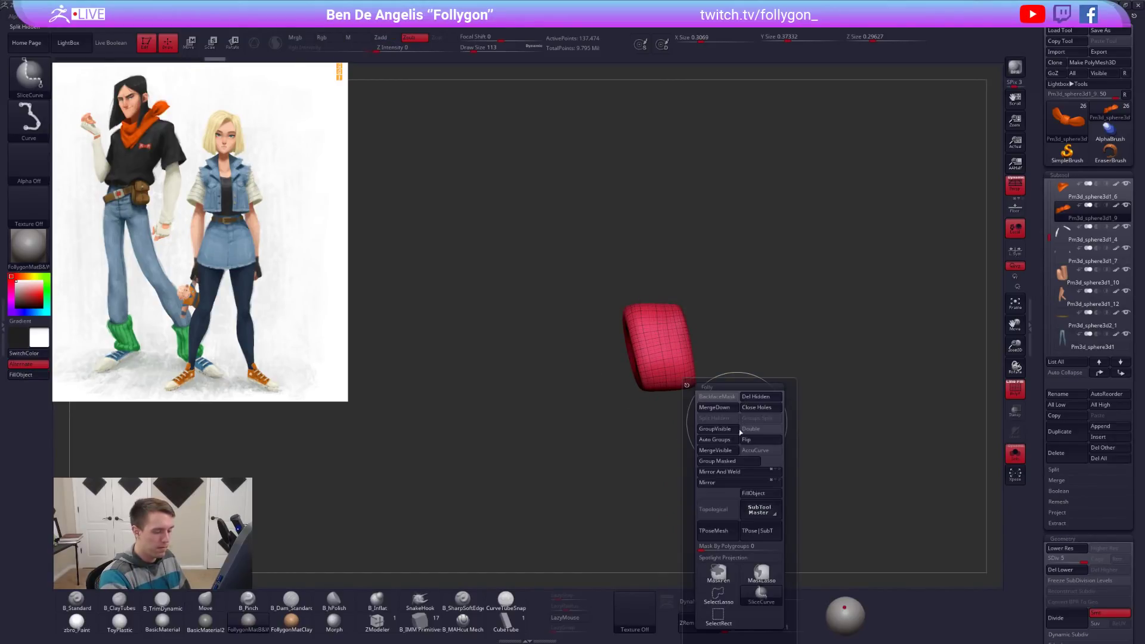
pyautogui.keyDown('ctrl'); pyautogui.keyDown('shift'); pyautogui.click(718, 596); pyautogui.keyUp('shift'); pyautogui.keyUp('ctrl')
pyautogui.keyDown('ctrl'); pyautogui.keyDown('shift'); pyautogui.click(788, 390); pyautogui.keyUp('shift'); pyautogui.keyUp('ctrl')
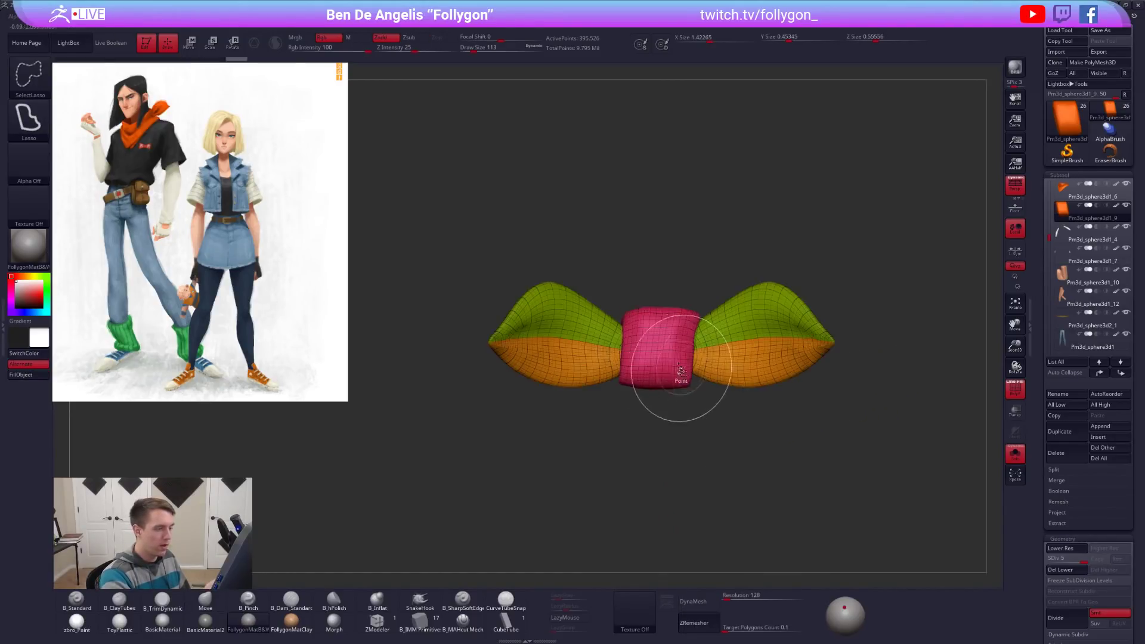
# Hide the knot's remaining band, turn the polyframe off, and examine the two scarf tails on their own.
pyautogui.keyDown('ctrl'); pyautogui.keyDown('alt'); pyautogui.keyDown('shift'); pyautogui.click(678, 376); pyautogui.keyUp('shift'); pyautogui.keyUp('alt'); pyautogui.keyUp('ctrl')
pyautogui.hotkey('shift', 'f')
pyautogui.moveTo(708, 381)
pyautogui.mouseDown()
pyautogui.moveTo(751, 387)
pyautogui.moveTo(711, 392)
pyautogui.mouseUp()
pyautogui.moveTo(626, 329); pyautogui.dragTo(699, 352)
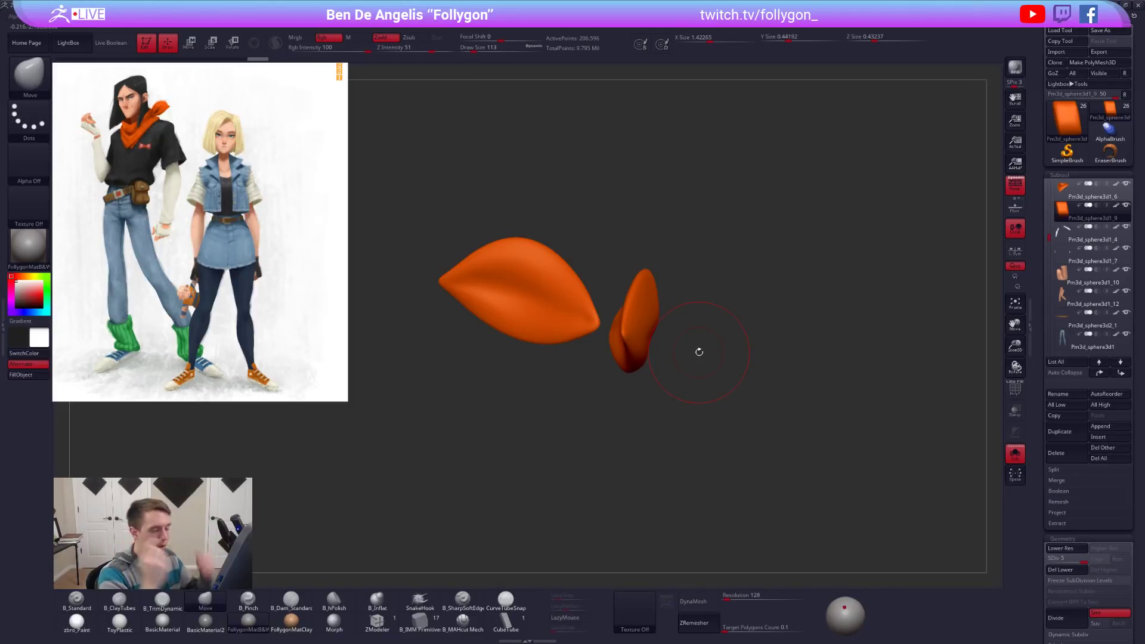
pyautogui.moveTo(762, 232); pyautogui.dragTo(688, 414)
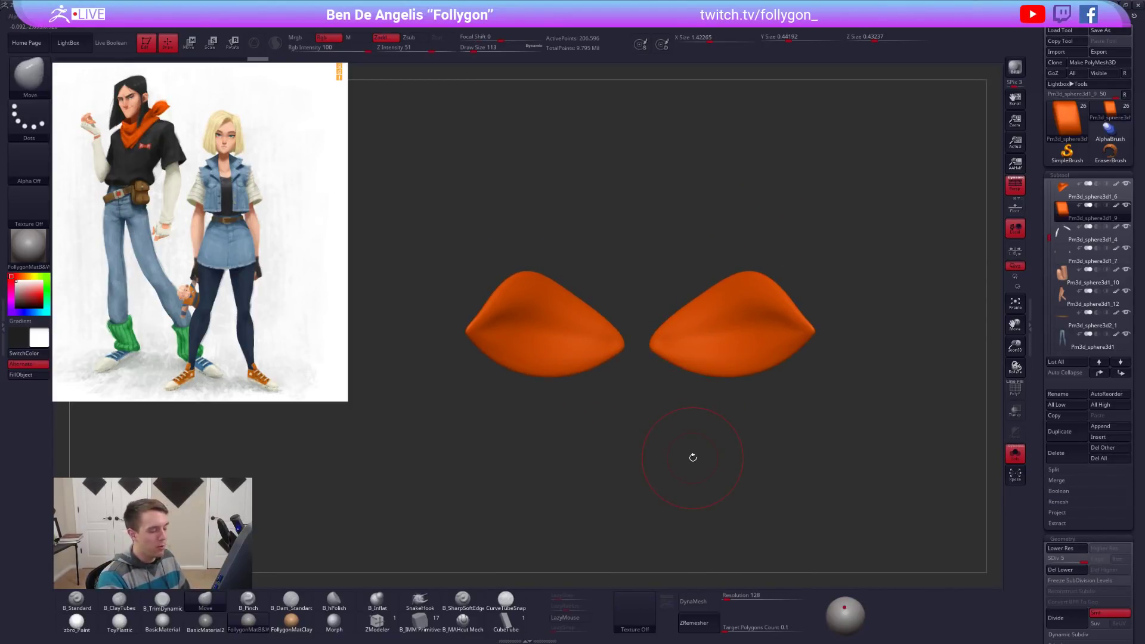
# Invert the visibility to show only the scarf knot and examine it close up.
pyautogui.keyDown('ctrl'); pyautogui.keyDown('shift'); pyautogui.moveTo(656, 457); pyautogui.dragTo(827, 412); pyautogui.keyUp('shift'); pyautogui.keyUp('ctrl')
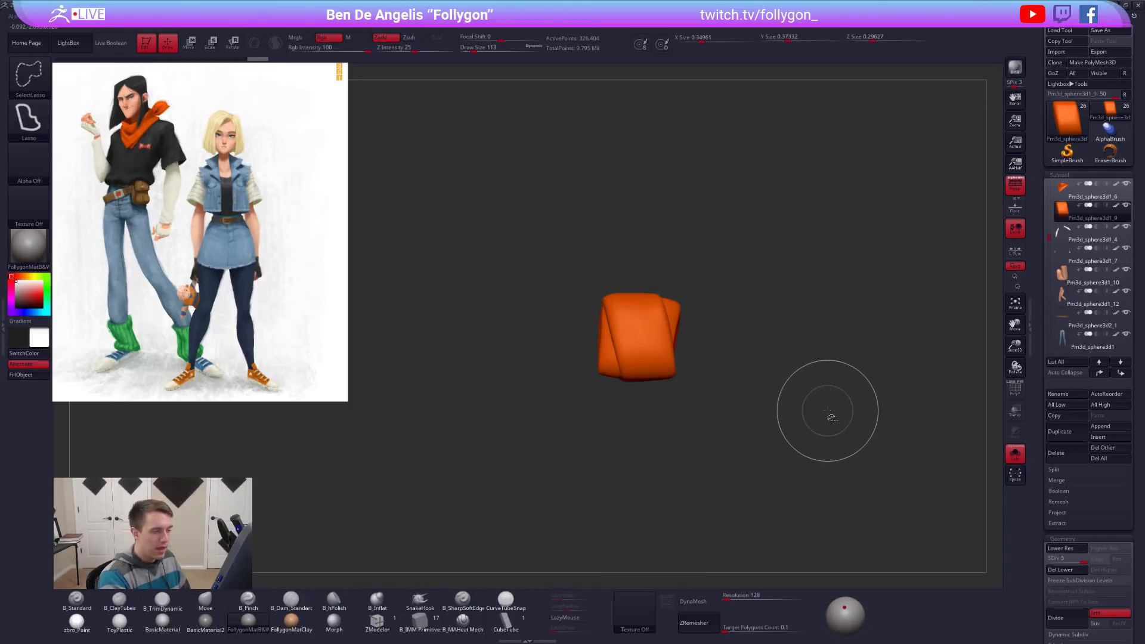
pyautogui.keyDown('ctrl'); pyautogui.moveTo(634, 358); pyautogui.dragTo(653, 373, button='right'); pyautogui.keyUp('ctrl')
pyautogui.moveTo(759, 439); pyautogui.dragTo(715, 443)
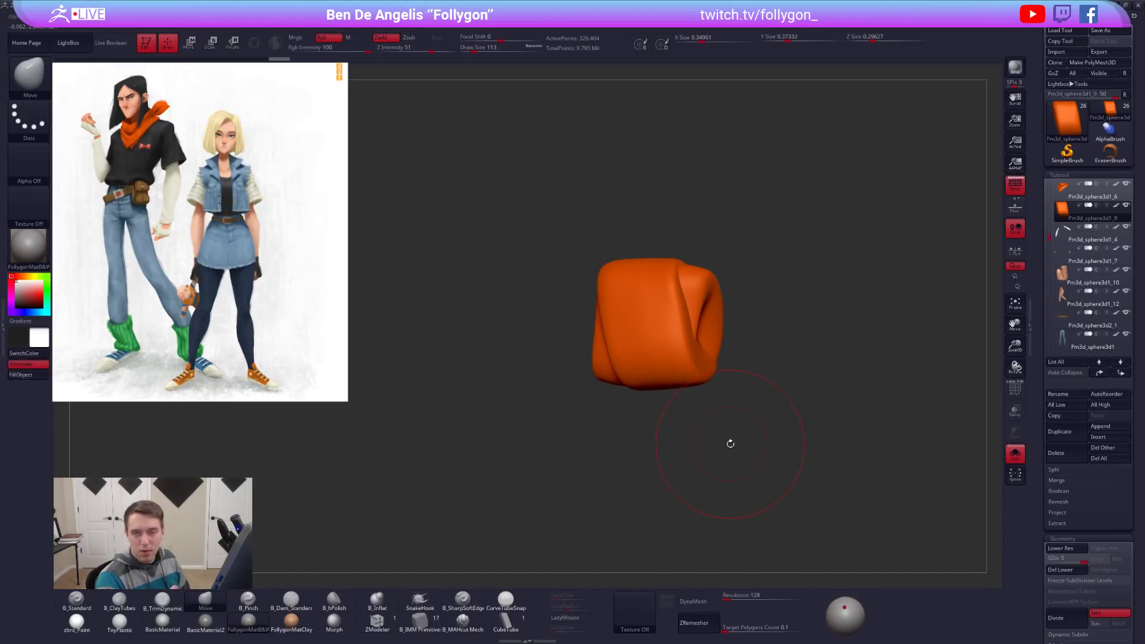
# Reshape the isolated knot's side with the Move brush and unhide the rest of the bow.
pyautogui.press('space')
pyautogui.moveTo(716, 366); pyautogui.dragTo(707, 366)
pyautogui.moveTo(753, 297); pyautogui.dragTo(714, 333)
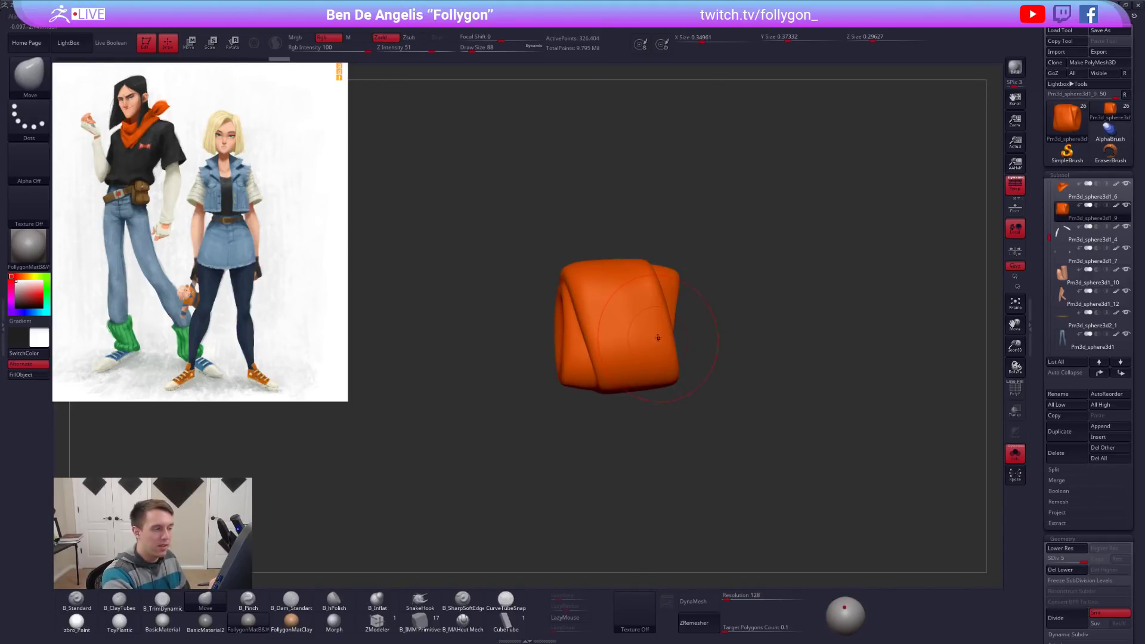
pyautogui.moveTo(756, 379); pyautogui.dragTo(766, 412)
pyautogui.keyDown('ctrl'); pyautogui.keyDown('shift'); pyautogui.click(754, 413); pyautogui.keyUp('shift'); pyautogui.keyUp('ctrl')
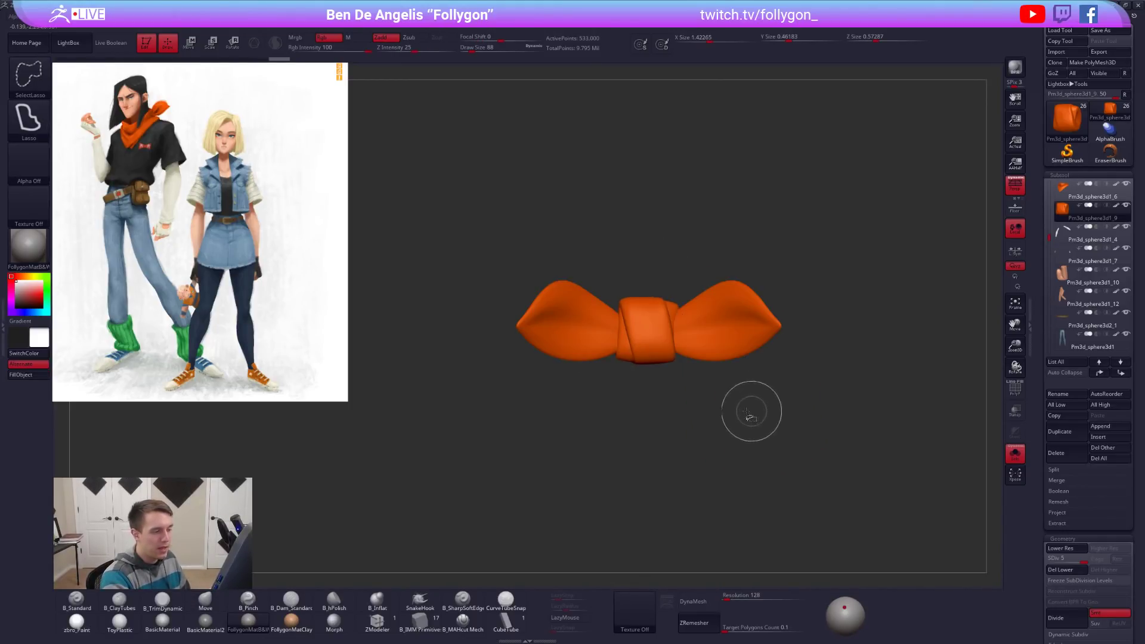
# Bring the other subtools into view, nudge the whole bow slightly up at the nape with Transpose, and isolate it from the side.
pyautogui.keyDown('ctrl'); pyautogui.moveTo(651, 331); pyautogui.dragTo(650, 374, button='right'); pyautogui.keyUp('ctrl')
pyautogui.hotkey('shift', 's')
pyautogui.press('w')
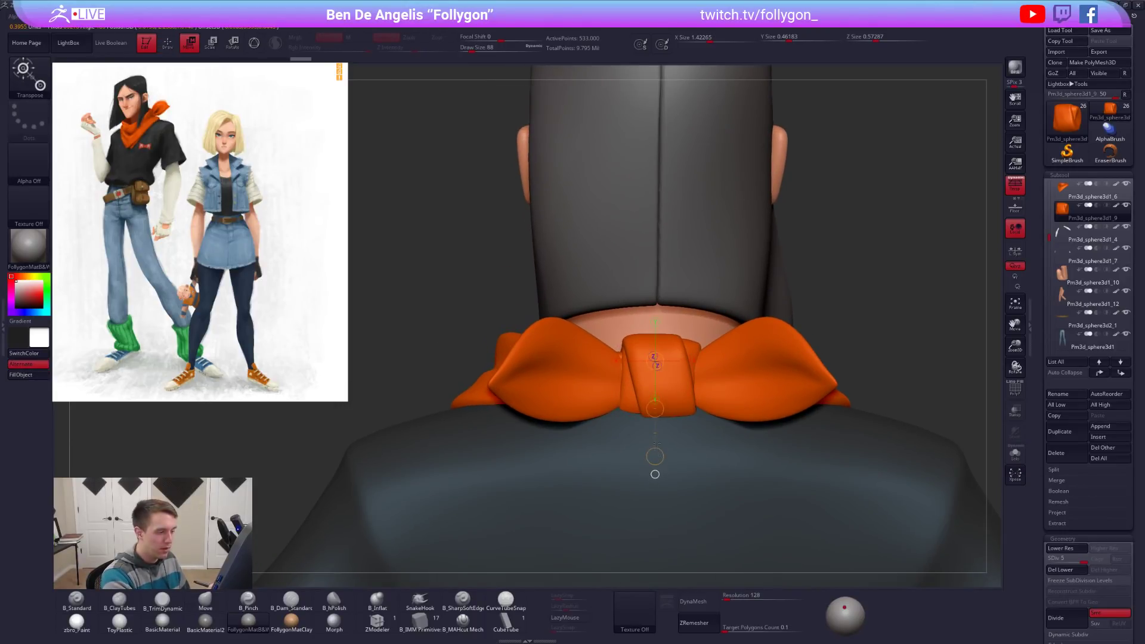
pyautogui.moveTo(655, 408); pyautogui.dragTo(655, 404)
pyautogui.keyDown('alt'); pyautogui.moveTo(707, 414); pyautogui.dragTo(677, 446, button='right'); pyautogui.keyUp('alt')
pyautogui.hotkey('shift', 's')
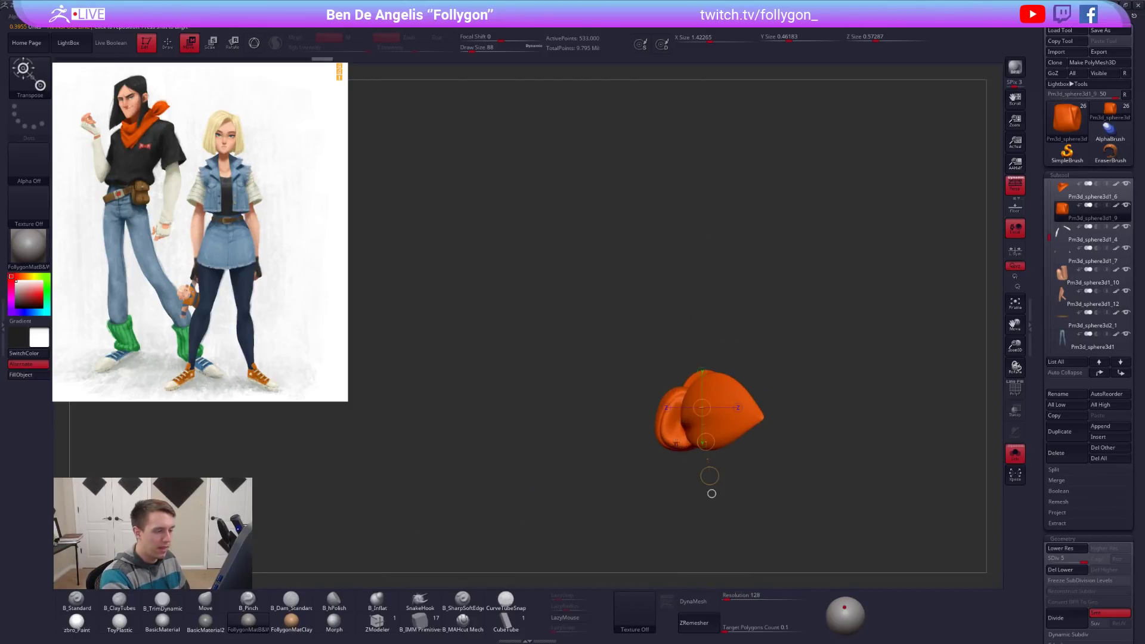
# Mask the two scarf tails and shift the knot slightly backward toward them with Transpose, checking against the full figure.
pyautogui.moveTo(712, 493); pyautogui.dragTo(640, 433, button='right')
pyautogui.keyDown('ctrl'); pyautogui.moveTo(640, 433); pyautogui.dragTo(636, 432); pyautogui.keyUp('ctrl')
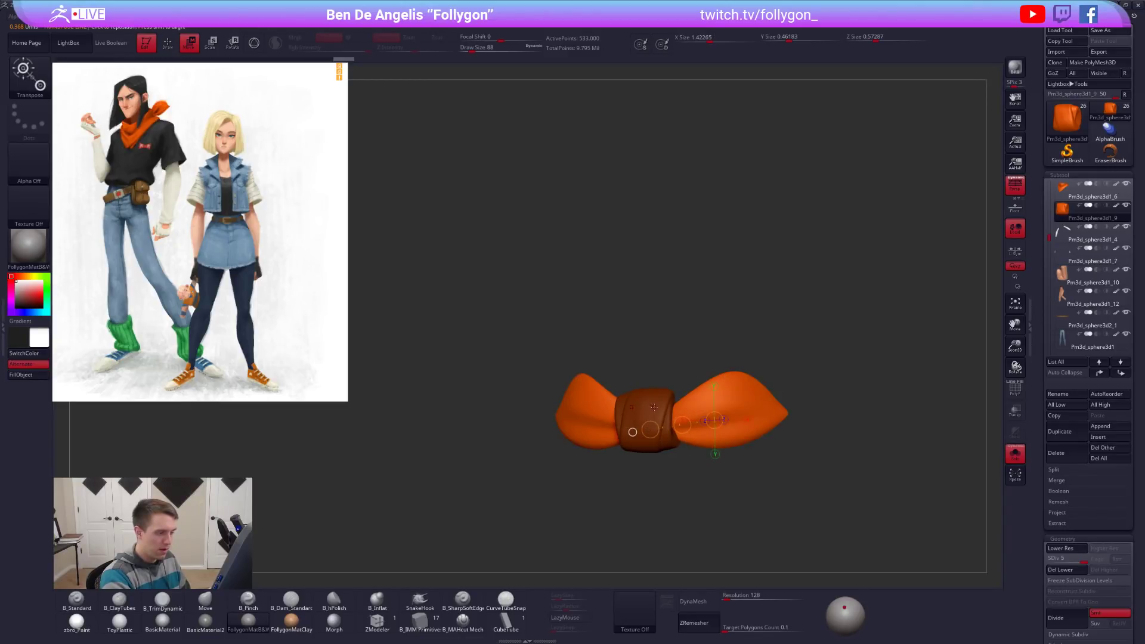
pyautogui.press('q')
pyautogui.moveTo(644, 462); pyautogui.dragTo(596, 462, button='right')
pyautogui.keyDown('ctrl'); pyautogui.click(670, 450); pyautogui.keyUp('ctrl')
pyautogui.moveTo(670, 449); pyautogui.dragTo(662, 456, button='right')
pyautogui.press('w')
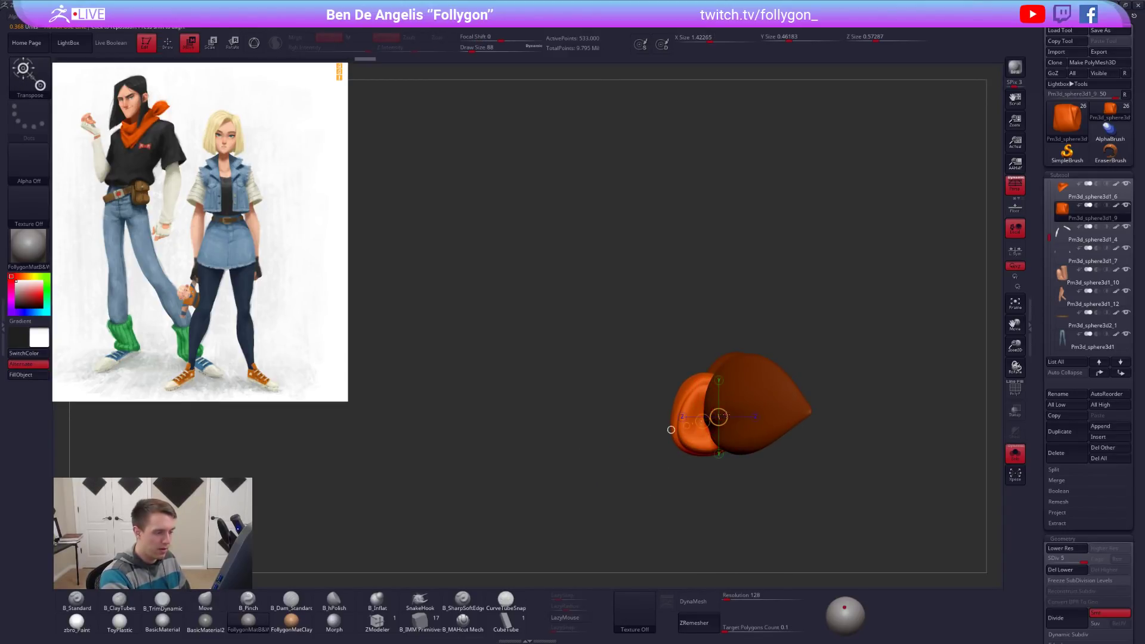
pyautogui.hotkey('shift', 's')
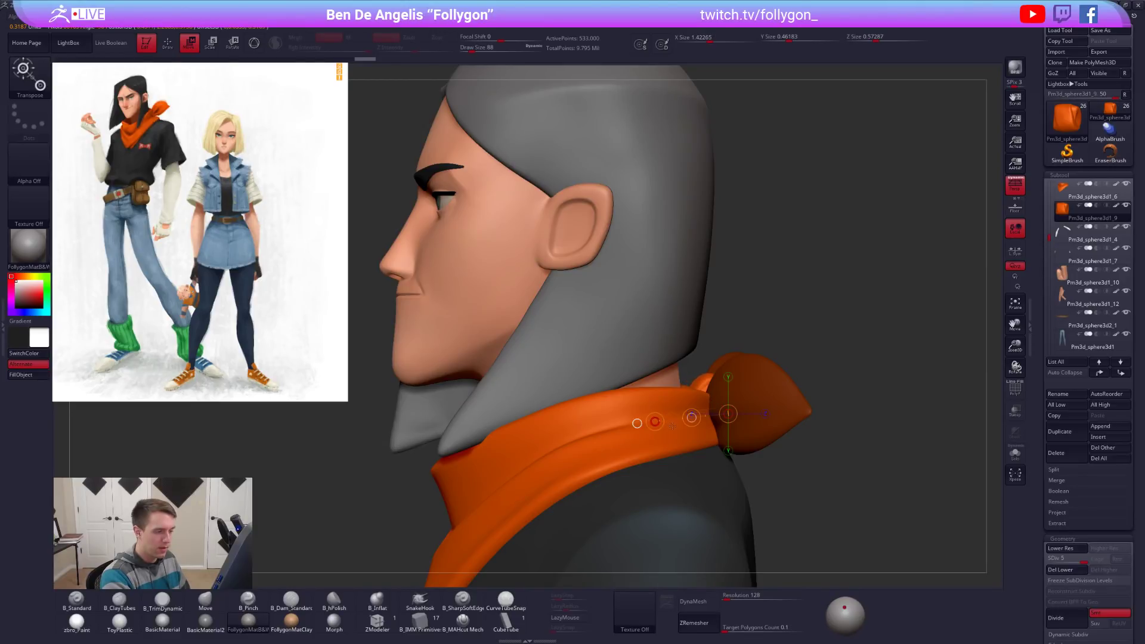
pyautogui.hotkey('shift', 's')
# Refine the knot's shape with the Move brush, checking it from the side and from oblique angles.
pyautogui.press('q')
pyautogui.press('space')
pyautogui.press('b')
pyautogui.press('m')
pyautogui.press('v')
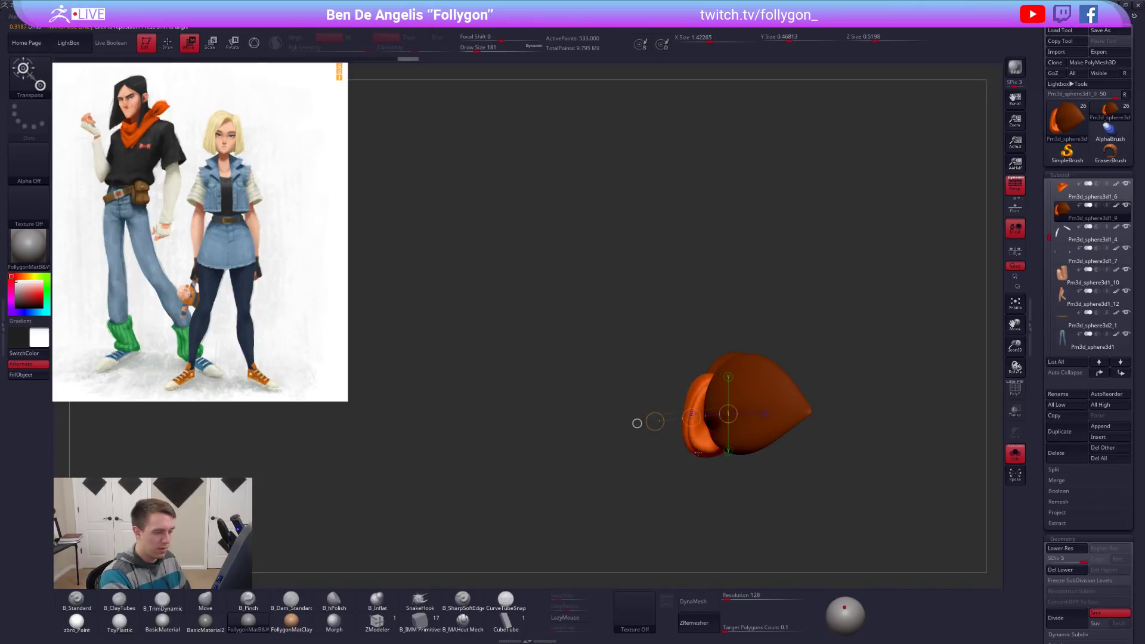
pyautogui.moveTo(693, 433); pyautogui.dragTo(689, 506, button='right')
pyautogui.hotkey('shift', 's')
pyautogui.moveTo(696, 435); pyautogui.dragTo(787, 373, button='right')
pyautogui.moveTo(701, 429); pyautogui.dragTo(750, 423, button='right')
# Limit the visible subtools to the bow, the neck scarf and the shirt.
pyautogui.keyDown('shift'); pyautogui.click(1126, 205); pyautogui.keyUp('shift')
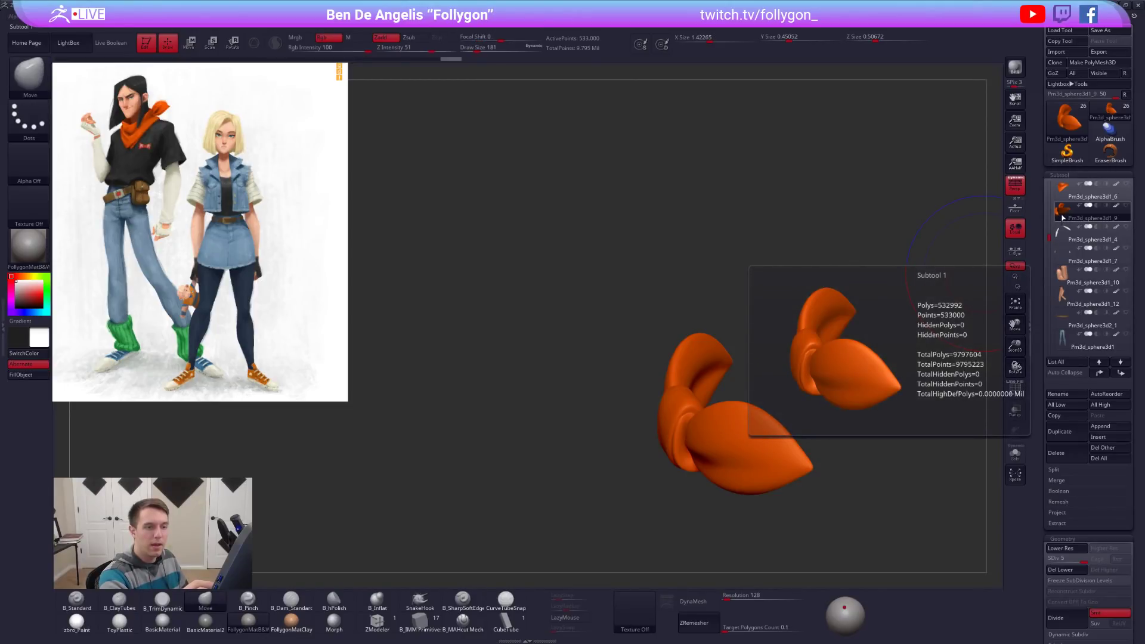
pyautogui.click(1064, 191)
pyautogui.moveTo(1049, 237); pyautogui.dragTo(1052, 224)
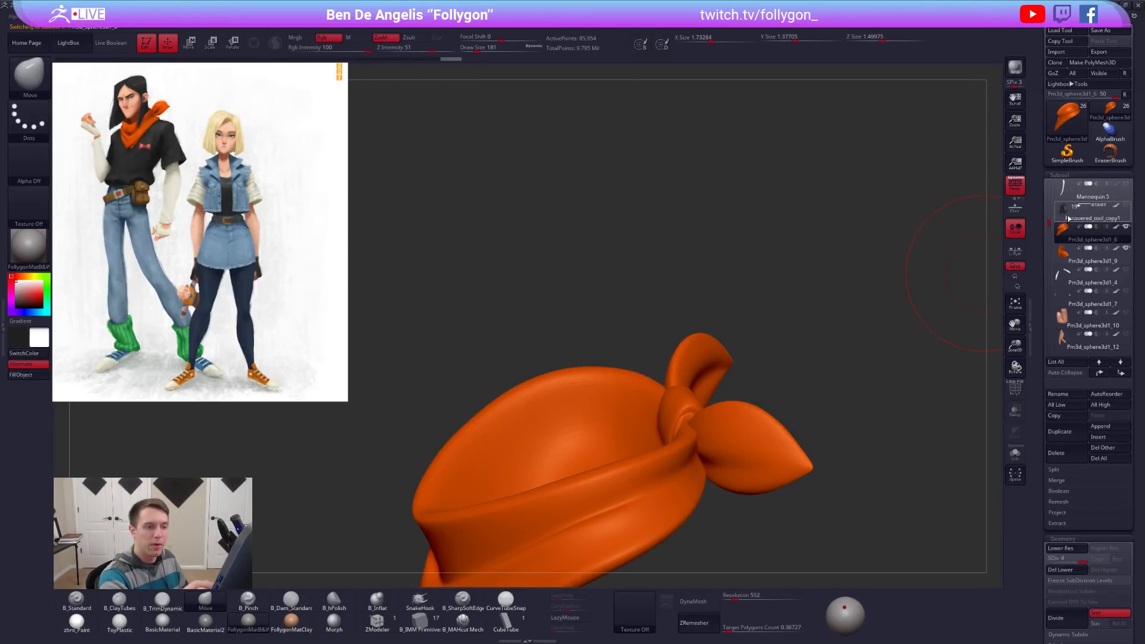
pyautogui.click(1068, 218)
# Select the neck scarf and adjust its back around the shirt collar with the Move brush.
pyautogui.moveTo(775, 334)
pyautogui.mouseDown(button='right')
pyautogui.moveTo(752, 429)
pyautogui.moveTo(755, 397)
pyautogui.mouseUp(button='right')
pyautogui.press('space')
pyautogui.moveTo(660, 428); pyautogui.dragTo(656, 428)
pyautogui.keyDown('alt'); pyautogui.click(594, 410); pyautogui.keyUp('alt')
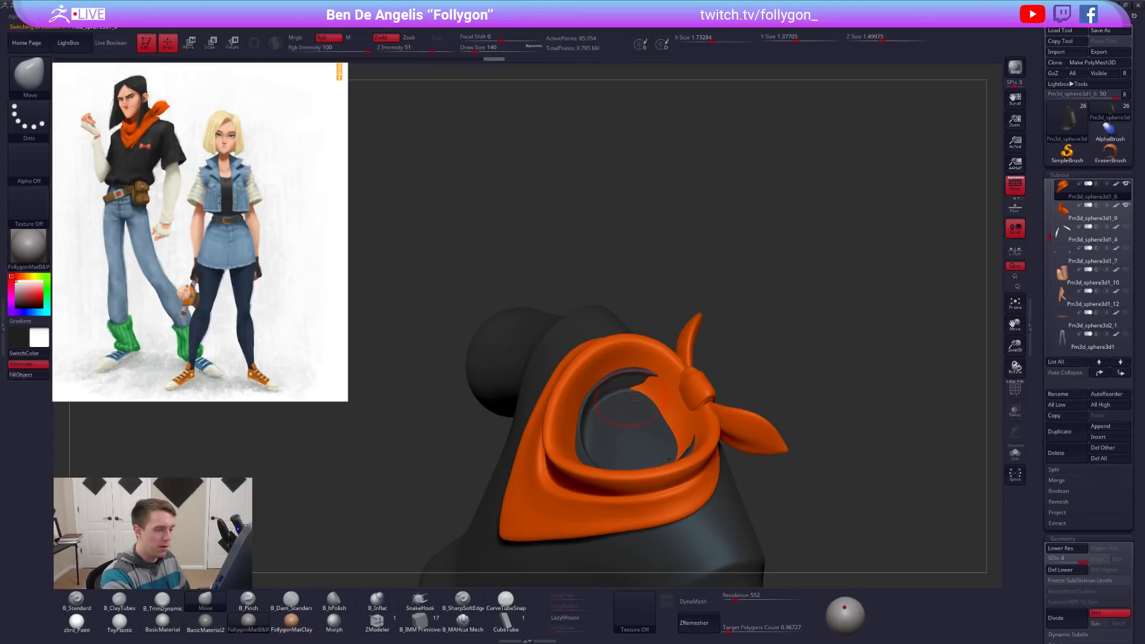
pyautogui.moveTo(675, 439); pyautogui.dragTo(678, 446, button='right')
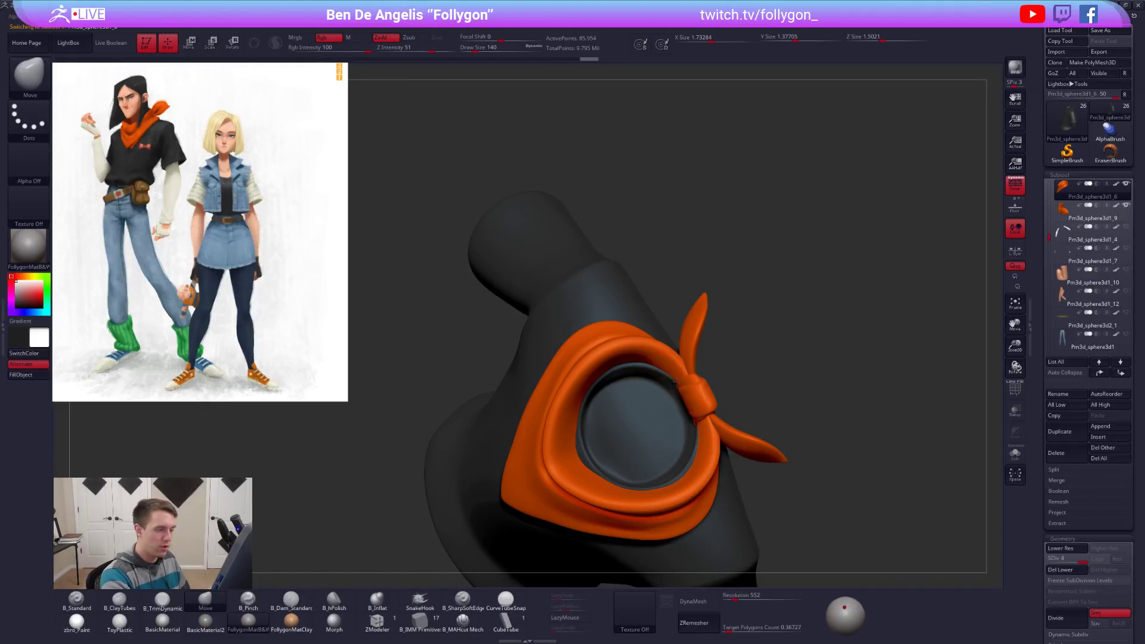
pyautogui.moveTo(673, 390)
pyautogui.mouseDown(button='right')
pyautogui.moveTo(722, 487)
pyautogui.moveTo(672, 429)
pyautogui.mouseUp(button='right')
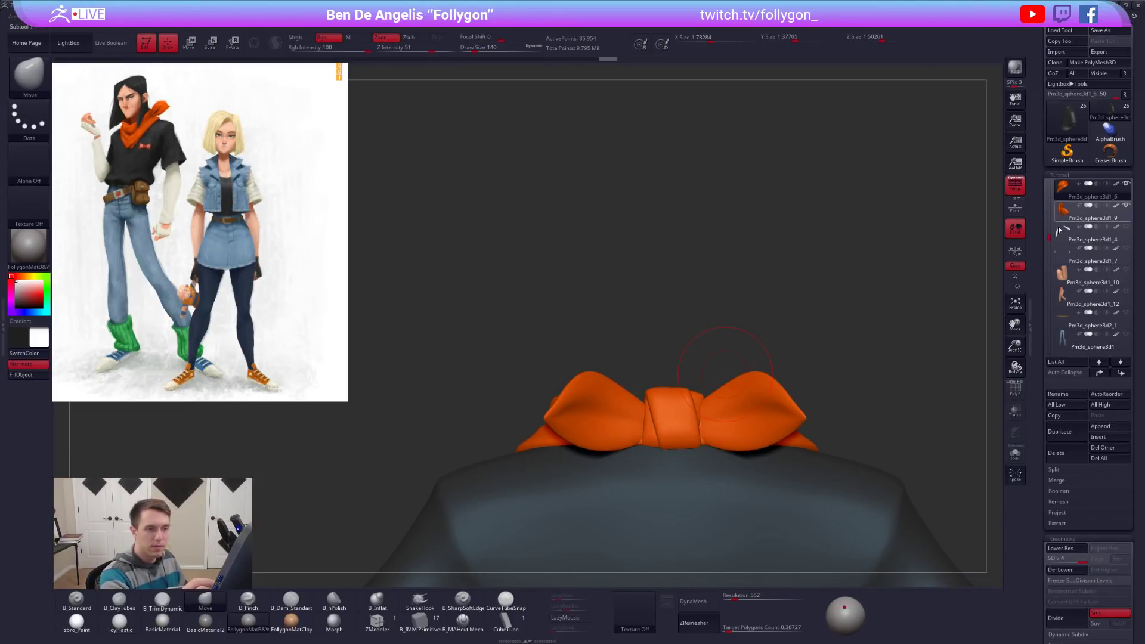
# Raise the bow slightly above the shirt with Transpose and hide the neck scarf.
pyautogui.click(1092, 213)
pyautogui.press('w')
pyautogui.moveTo(672, 419)
pyautogui.keyDown('shift'); pyautogui.mouseDown()
pyautogui.moveTo(672, 478)
pyautogui.moveTo(673, 438)
pyautogui.mouseUp(); pyautogui.keyUp('shift')
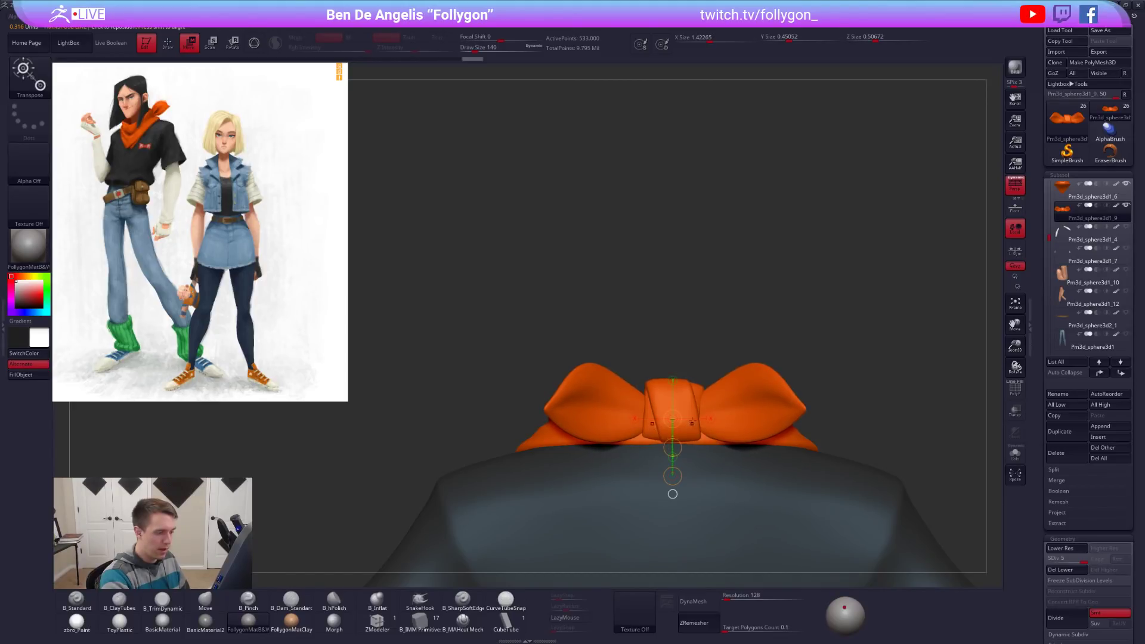
pyautogui.click(1125, 184)
pyautogui.moveTo(847, 322); pyautogui.dragTo(936, 322)
pyautogui.keyDown('ctrl'); pyautogui.moveTo(716, 437); pyautogui.dragTo(701, 440, button='right'); pyautogui.keyUp('ctrl')
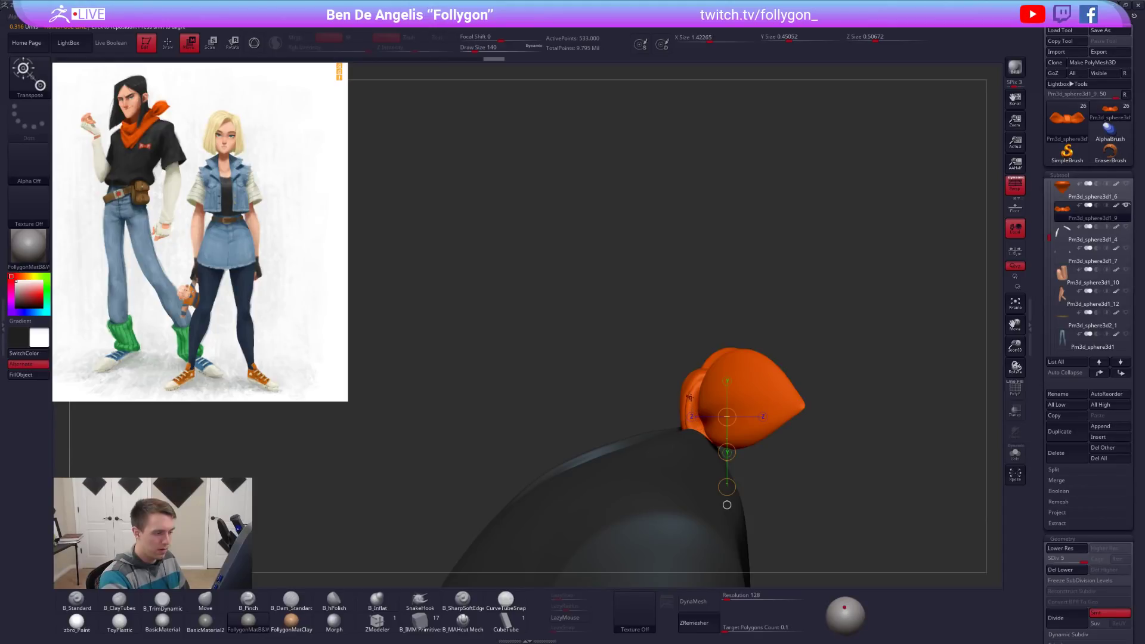
# Mask the scarf tails, shape the underside of the knot with the Move brush, and save the project.
pyautogui.moveTo(759, 405)
pyautogui.keyDown('ctrl'); pyautogui.mouseDown()
pyautogui.moveTo(864, 505)
pyautogui.moveTo(694, 496)
pyautogui.mouseUp(); pyautogui.keyUp('ctrl')
pyautogui.press('q')
pyautogui.press('s')
pyautogui.moveTo(701, 496); pyautogui.dragTo(723, 456, button='right')
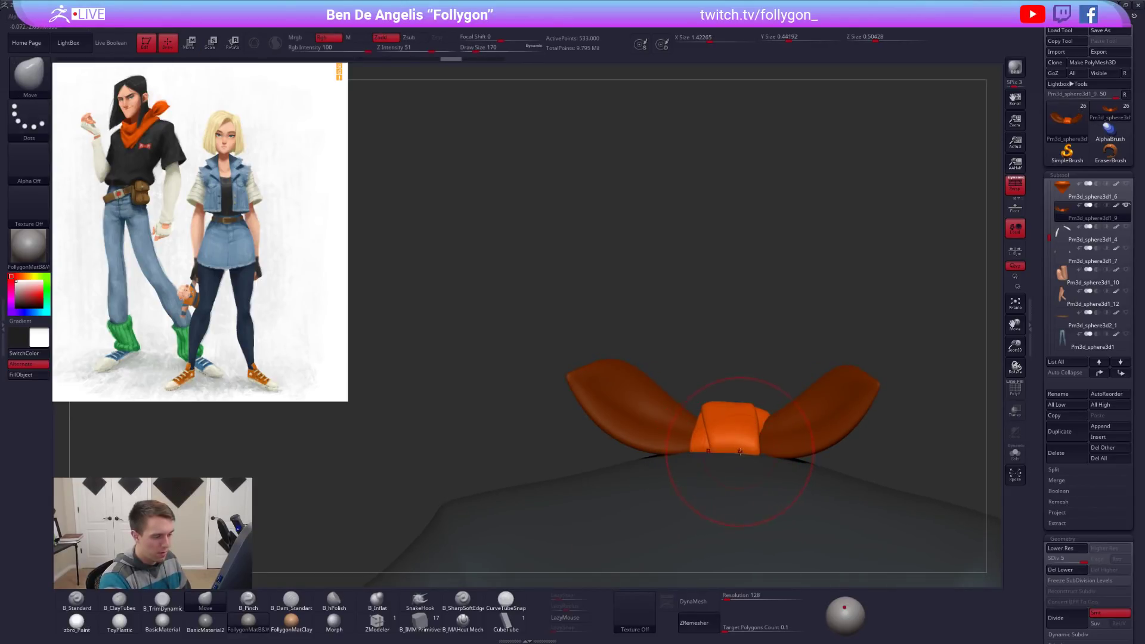
pyautogui.moveTo(758, 453); pyautogui.dragTo(689, 512)
pyautogui.press('s')
pyautogui.moveTo(729, 450); pyautogui.dragTo(774, 448, button='right')
pyautogui.hotkey('ctrl', 's')
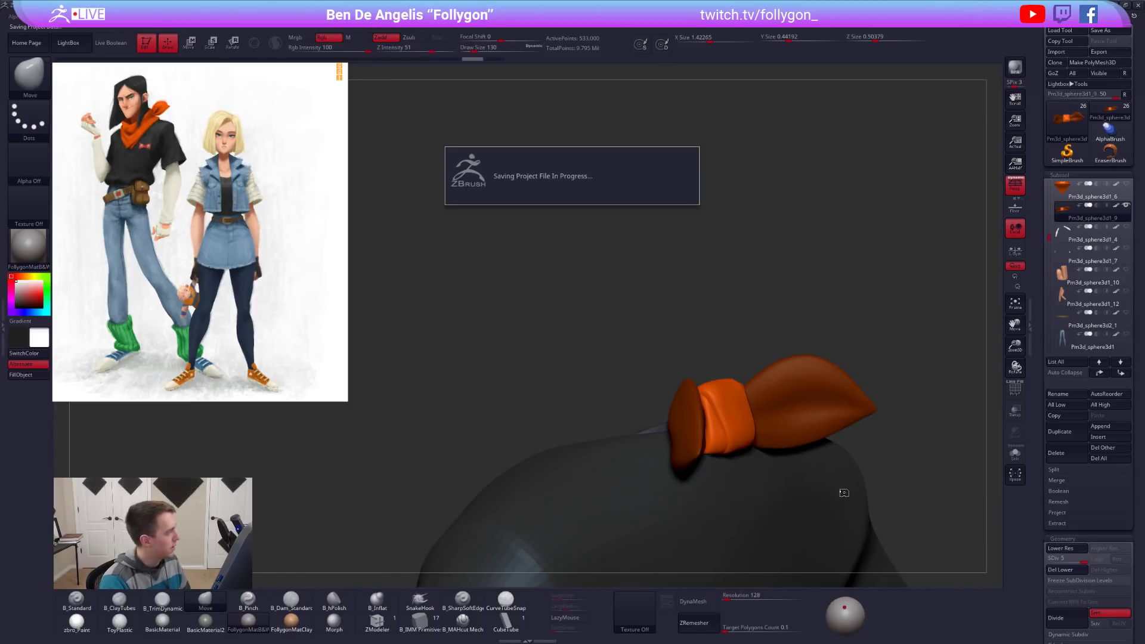
# Clear the mask on the bow, adjust the base of its tails with the Move brush, and nudge the bow upward.
pyautogui.moveTo(841, 493); pyautogui.dragTo(843, 491, button='right')
pyautogui.moveTo(825, 435); pyautogui.dragTo(725, 405, button='right')
pyautogui.keyDown('ctrl'); pyautogui.moveTo(818, 396); pyautogui.dragTo(804, 384); pyautogui.keyUp('ctrl')
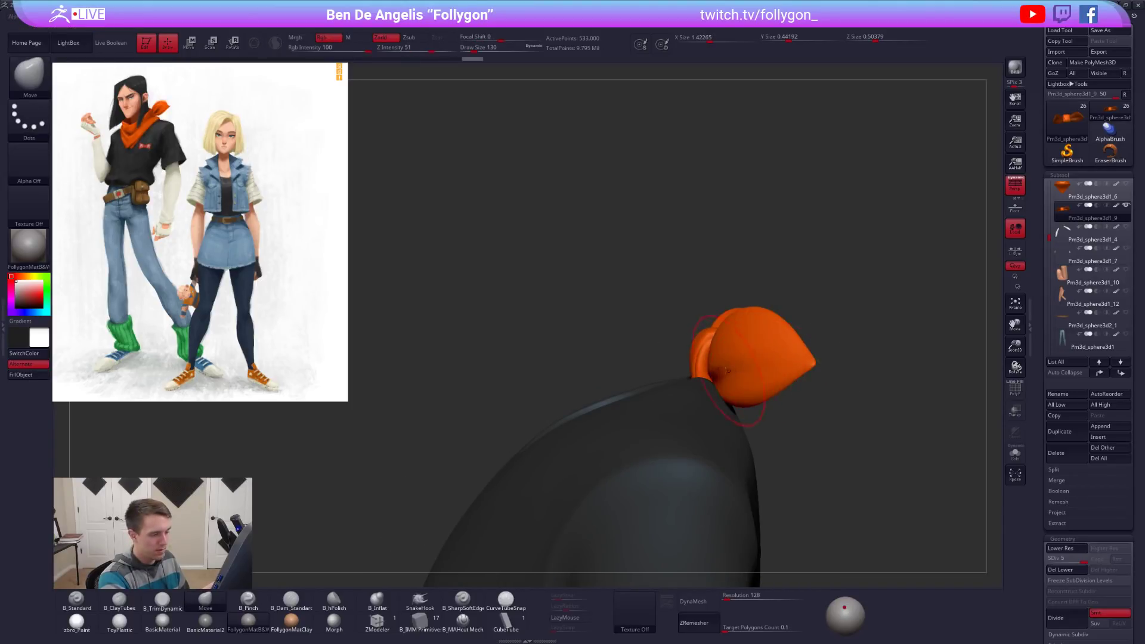
pyautogui.press('space')
pyautogui.moveTo(712, 376); pyautogui.dragTo(724, 378)
pyautogui.moveTo(724, 378); pyautogui.dragTo(805, 403, button='right')
pyautogui.press('w')
pyautogui.moveTo(805, 403); pyautogui.dragTo(805, 395)
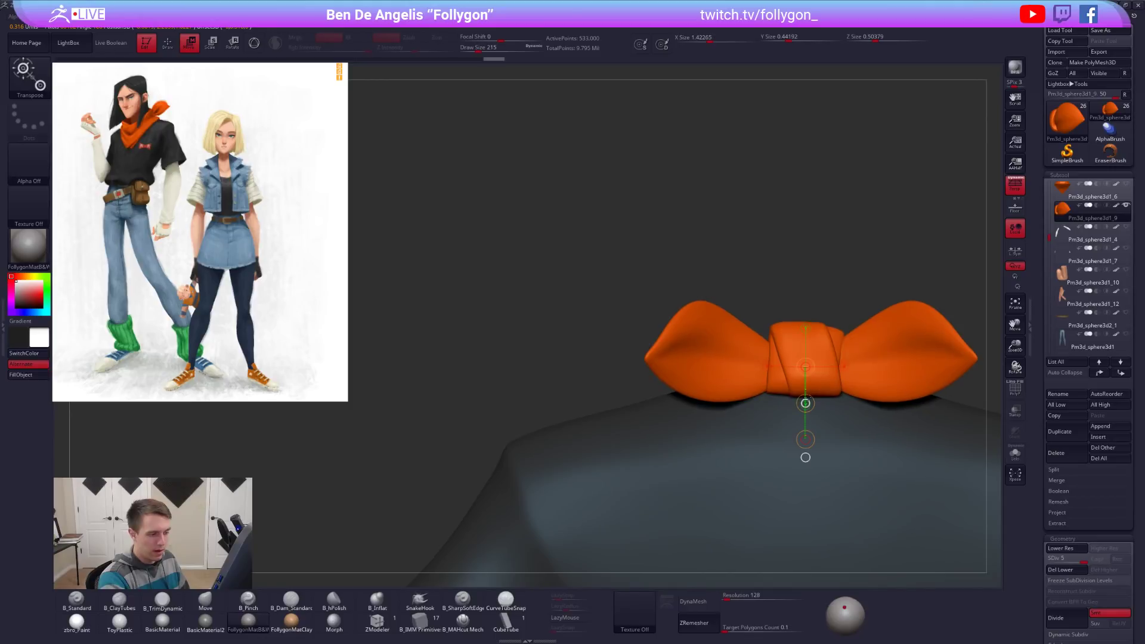
# Isolate the bow and refine the lower edges of its knot and tails with the Move brush.
pyautogui.press('q')
pyautogui.moveTo(831, 352)
pyautogui.keyDown('alt'); pyautogui.mouseDown(button='right')
pyautogui.moveTo(747, 338)
pyautogui.moveTo(742, 406)
pyautogui.mouseUp(button='right'); pyautogui.keyUp('alt')
pyautogui.press('space')
pyautogui.moveTo(714, 371); pyautogui.dragTo(728, 367)
pyautogui.press('space')
pyautogui.moveTo(728, 420); pyautogui.dragTo(731, 383, button='right')
pyautogui.press('space')
pyautogui.moveTo(731, 382); pyautogui.dragTo(723, 380)
pyautogui.keyDown('ctrl'); pyautogui.moveTo(725, 422); pyautogui.dragTo(726, 401, button='right'); pyautogui.keyUp('ctrl')
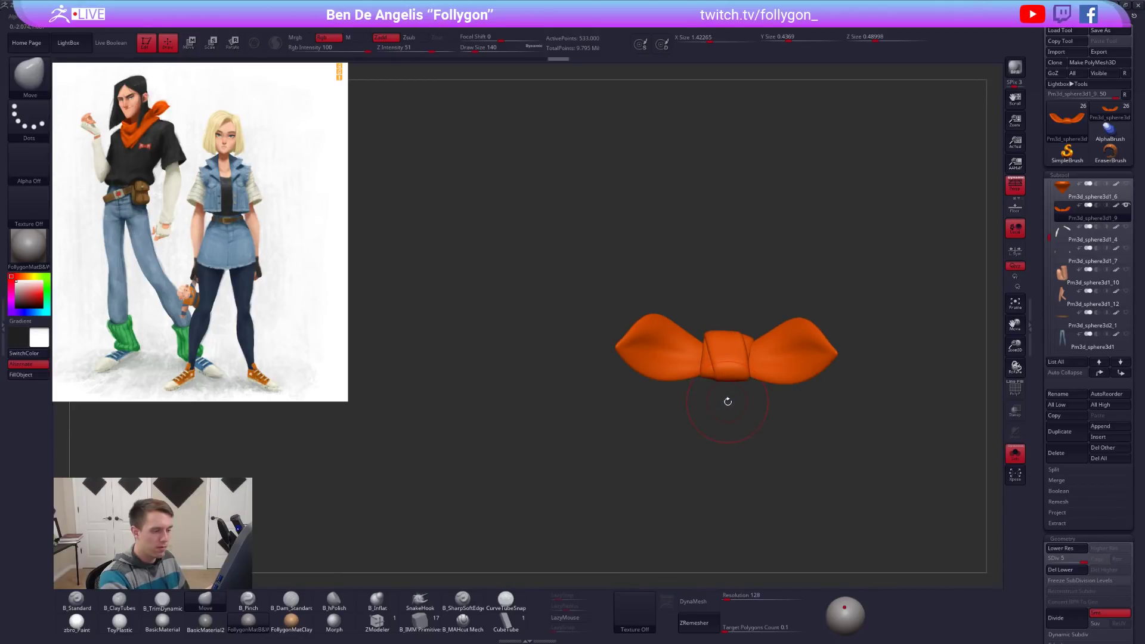
pyautogui.press('space')
pyautogui.moveTo(732, 375); pyautogui.dragTo(741, 373)
pyautogui.moveTo(743, 375)
pyautogui.mouseDown(button='right')
pyautogui.moveTo(751, 442)
pyautogui.moveTo(731, 392)
pyautogui.moveTo(692, 365)
pyautogui.mouseUp(button='right')
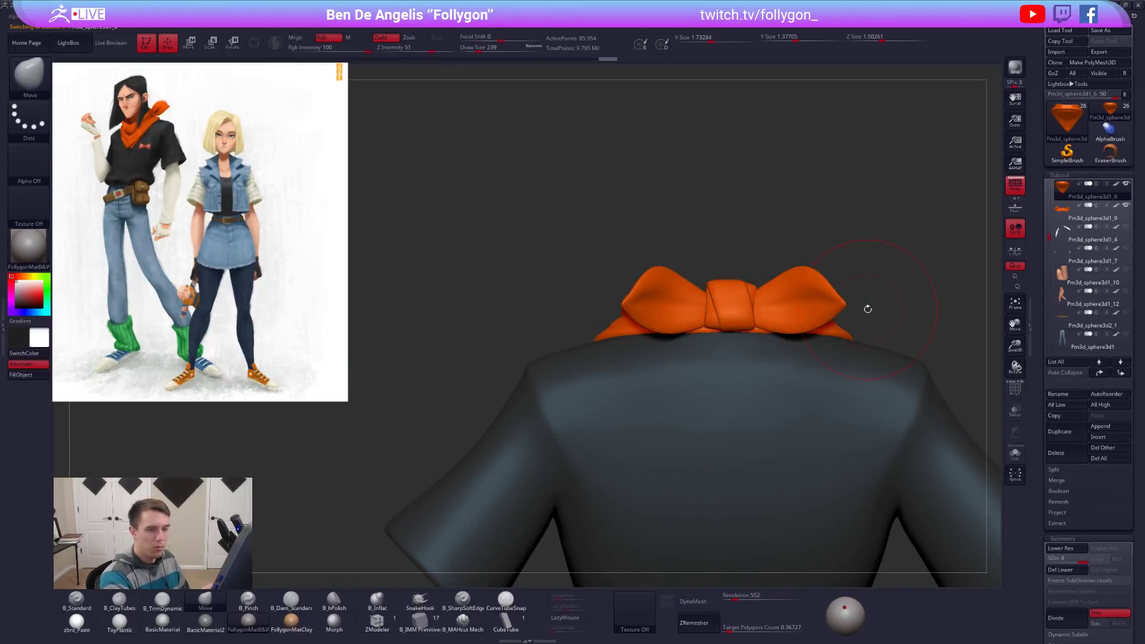
# Hide the shirt so that only the neck scarf and its bow are shown.
pyautogui.moveTo(1048, 233); pyautogui.dragTo(1048, 218)
pyautogui.moveTo(1126, 205); pyautogui.dragTo(1126, 249)
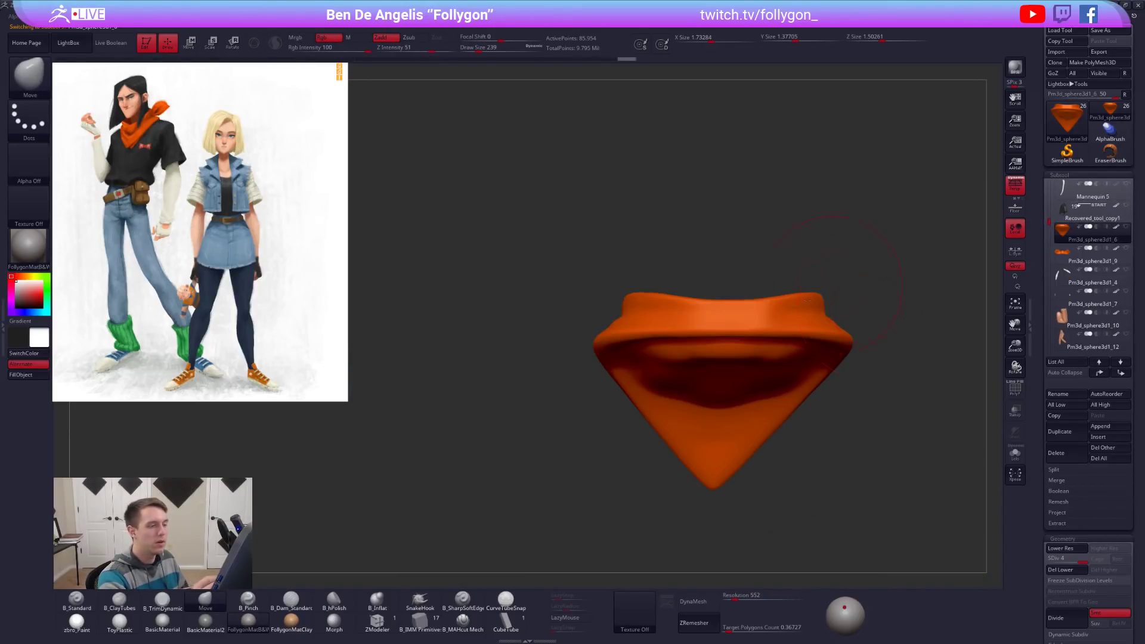
pyautogui.keyDown('alt'); pyautogui.moveTo(811, 314); pyautogui.dragTo(755, 341, button='right'); pyautogui.keyUp('alt')
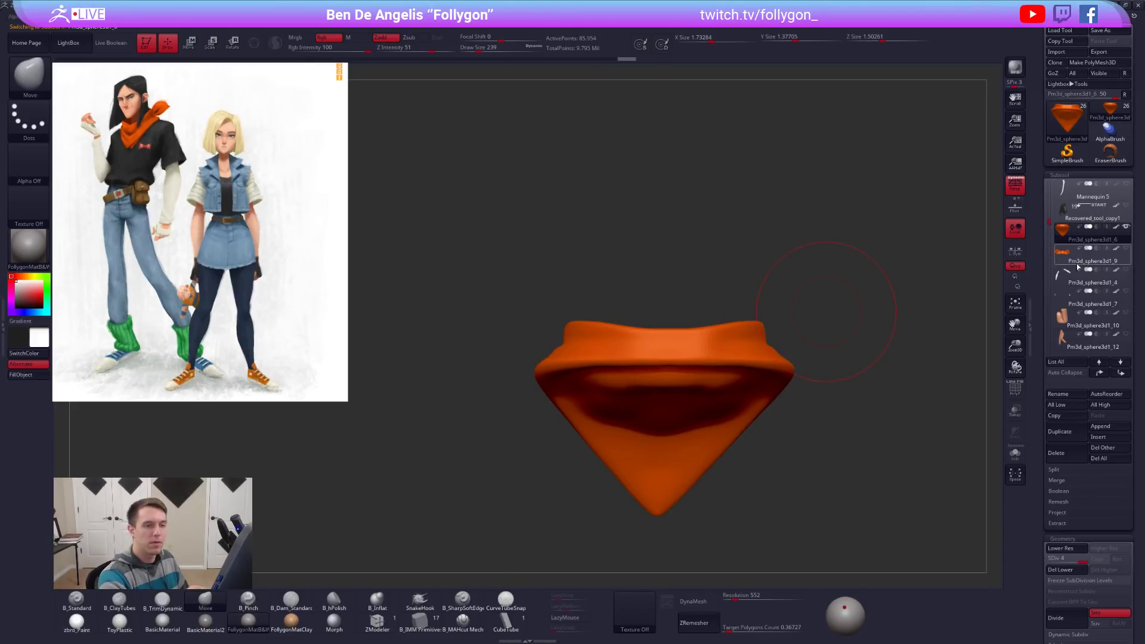
pyautogui.click(1125, 248)
pyautogui.moveTo(835, 334); pyautogui.dragTo(776, 271, button='right')
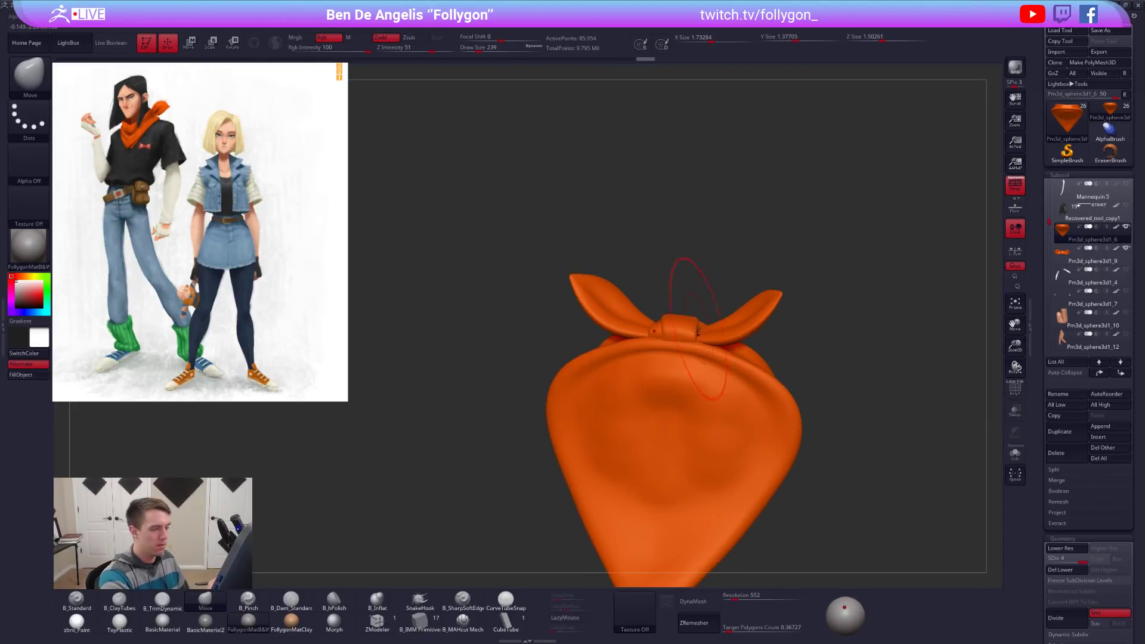
# Lower the neck scarf to its lowest subdivision level, choose the Move brush, and toggle the polyframe to check the topology.
pyautogui.hotkey('shift', 'd')
pyautogui.hotkey('shift', 'd')
pyautogui.hotkey('shift', 'd')
pyautogui.press('b')
pyautogui.press('m')
pyautogui.press('v')
pyautogui.press('space')
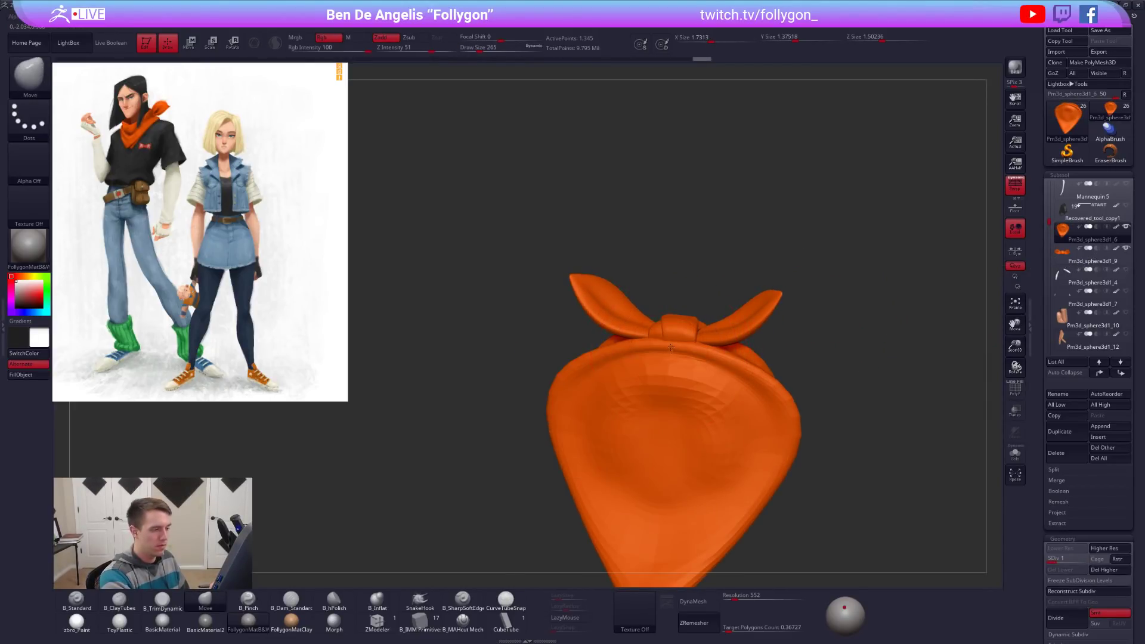
pyautogui.hotkey('shift', 'f')
pyautogui.hotkey('shift', 'f')
# Pull the back rim of the low-resolution scarf in toward the knot with the Move brush.
pyautogui.moveTo(696, 358); pyautogui.dragTo(703, 381)
pyautogui.keyDown('ctrl'); pyautogui.moveTo(668, 355); pyautogui.dragTo(668, 382, button='right'); pyautogui.keyUp('ctrl')
pyautogui.press('space')
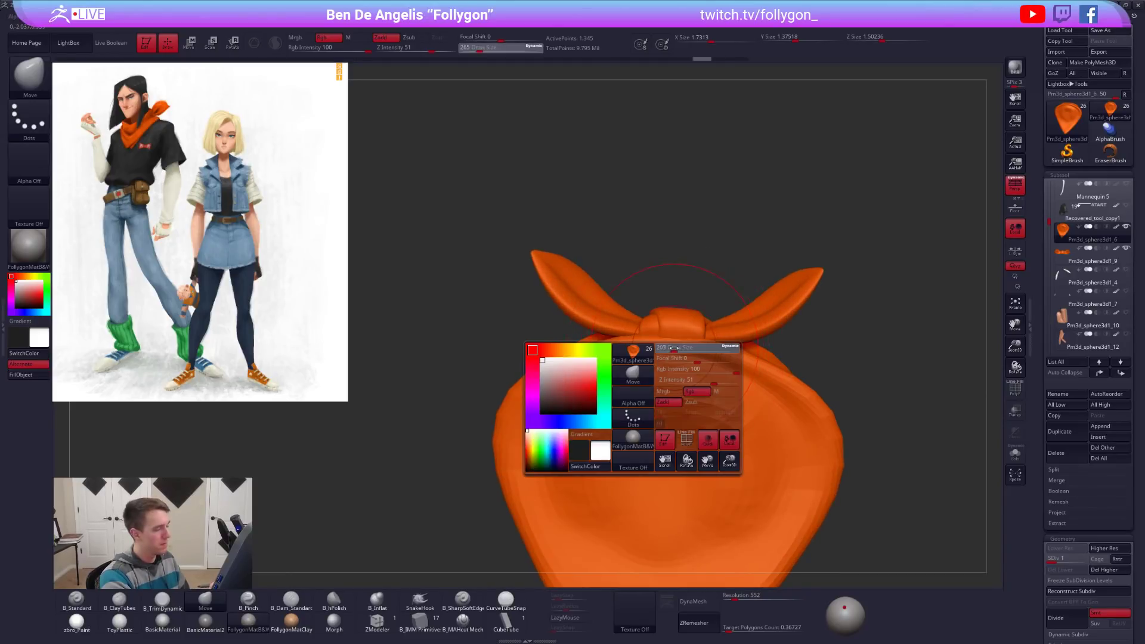
pyautogui.moveTo(679, 341); pyautogui.dragTo(665, 345, button='right')
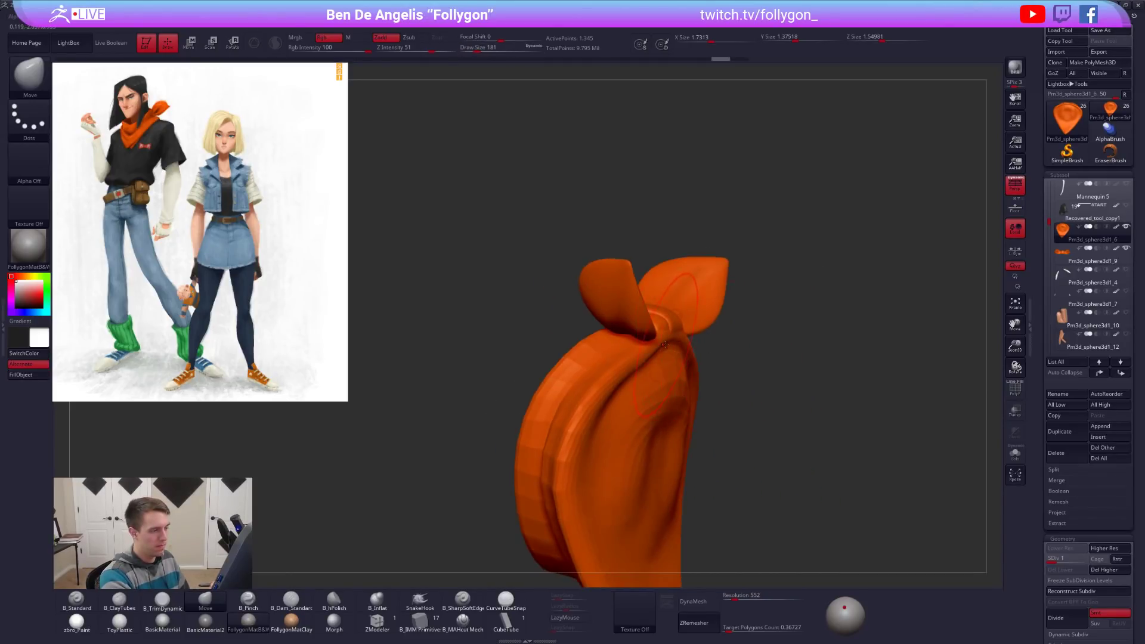
pyautogui.moveTo(663, 342); pyautogui.dragTo(656, 343)
pyautogui.moveTo(655, 343); pyautogui.dragTo(649, 382, button='right')
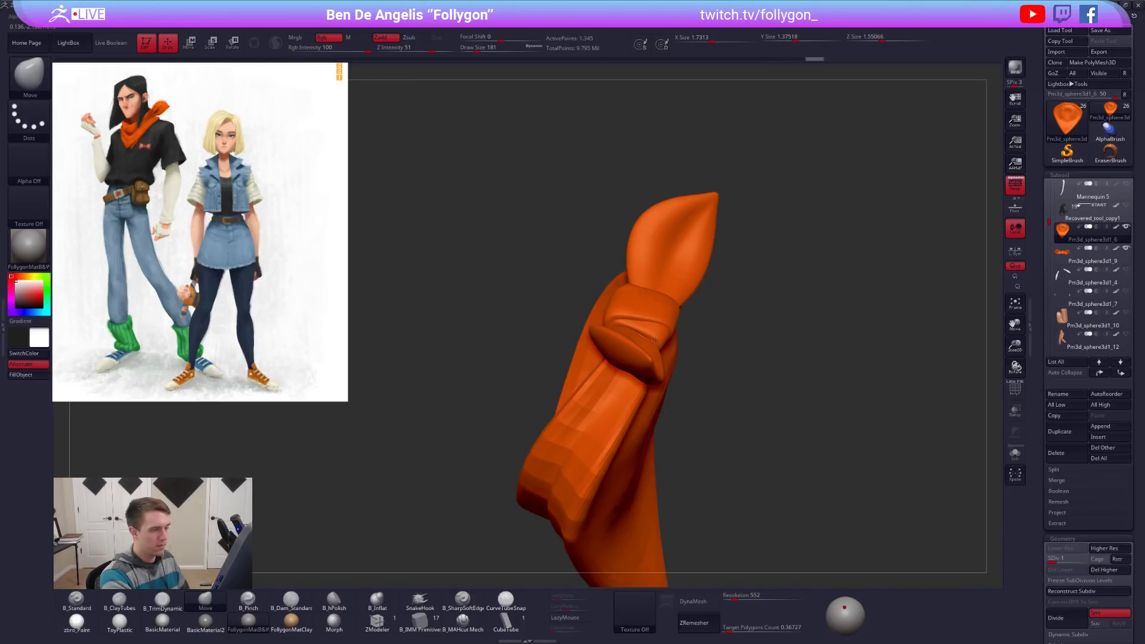
pyautogui.moveTo(653, 342); pyautogui.dragTo(651, 340)
pyautogui.moveTo(653, 342); pyautogui.dragTo(646, 305, button='right')
pyautogui.moveTo(646, 387); pyautogui.dragTo(643, 384)
pyautogui.moveTo(641, 391)
pyautogui.mouseDown(button='right')
pyautogui.moveTo(686, 411)
pyautogui.moveTo(668, 409)
pyautogui.mouseUp(button='right')
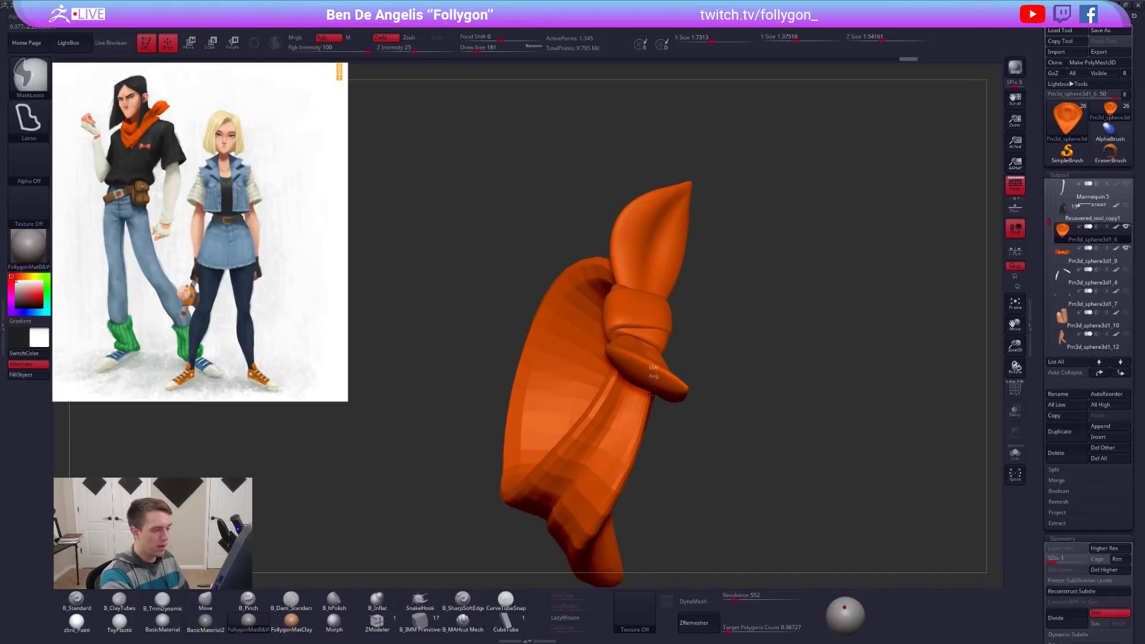
# Raise the neck scarf to subdivision level 2 and adjust its side folds beneath the bow.
pyautogui.keyDown('ctrl'); pyautogui.moveTo(559, 560); pyautogui.dragTo(540, 546); pyautogui.keyUp('ctrl')
pyautogui.moveTo(638, 424); pyautogui.dragTo(631, 438)
pyautogui.moveTo(631, 438)
pyautogui.mouseDown(button='right')
pyautogui.moveTo(645, 434)
pyautogui.moveTo(587, 471)
pyautogui.mouseUp(button='right')
pyautogui.press('d')
pyautogui.press('space')
pyautogui.click(623, 456)
pyautogui.moveTo(603, 419)
pyautogui.keyDown('alt'); pyautogui.mouseDown(button='right')
pyautogui.moveTo(648, 412)
pyautogui.moveTo(625, 411)
pyautogui.mouseUp(button='right'); pyautogui.keyUp('alt')
pyautogui.moveTo(596, 458); pyautogui.dragTo(592, 450)
pyautogui.press('space')
pyautogui.click(615, 468)
pyautogui.moveTo(615, 447)
pyautogui.mouseDown(button='right')
pyautogui.moveTo(664, 524)
pyautogui.moveTo(701, 399)
pyautogui.mouseUp(button='right')
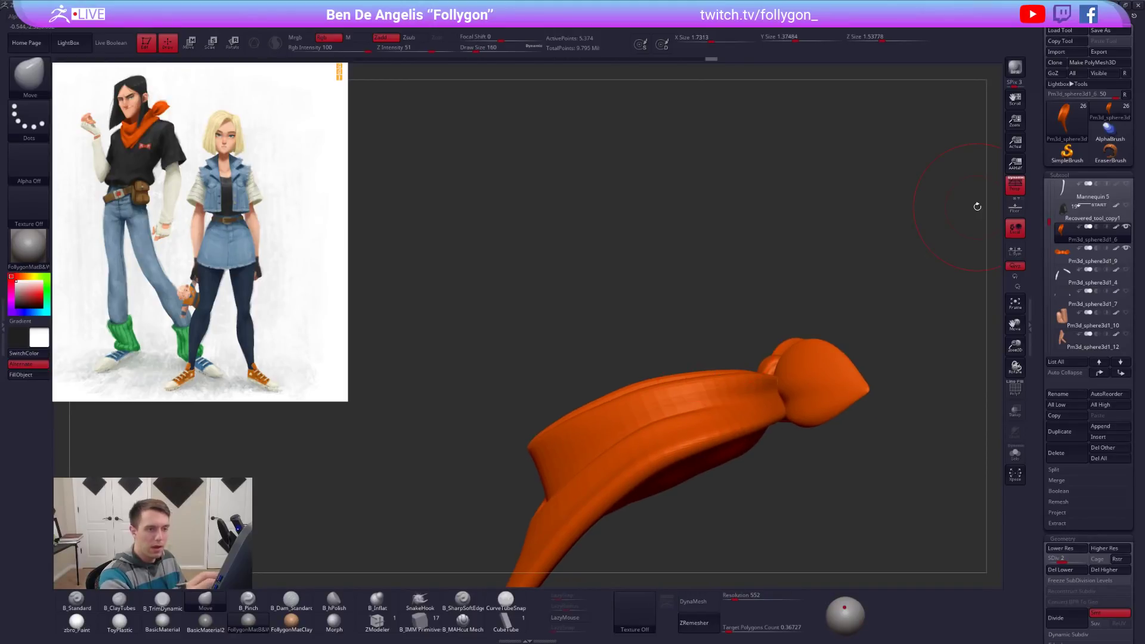
# Turn perspective off and reshape the scarf's upper back edge beneath the bow with the Move brush.
pyautogui.click(1013, 188)
pyautogui.press('space')
pyautogui.moveTo(775, 405); pyautogui.dragTo(771, 405)
pyautogui.moveTo(754, 367); pyautogui.dragTo(753, 382)
pyautogui.press('space')
pyautogui.moveTo(775, 391); pyautogui.dragTo(704, 424, button='right')
pyautogui.press('space')
pyautogui.moveTo(714, 434); pyautogui.dragTo(720, 436)
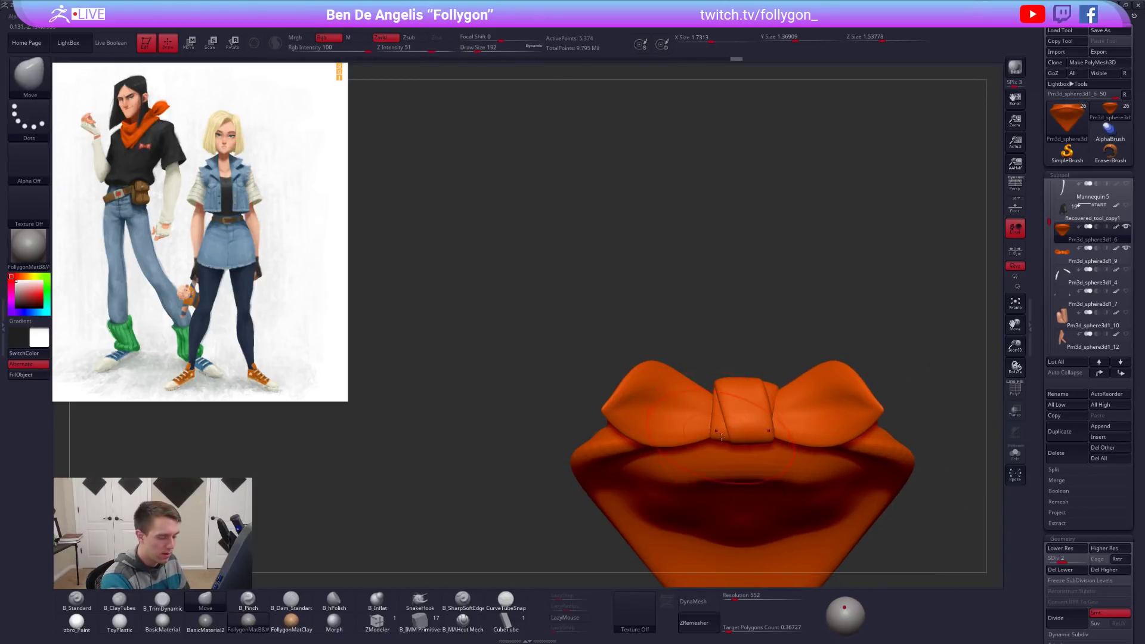
# Select the bow, mask its knot, and invert the mask so the two tails are protected.
pyautogui.moveTo(722, 431); pyautogui.dragTo(644, 398, button='right')
pyautogui.keyDown('alt'); pyautogui.click(666, 389); pyautogui.keyUp('alt')
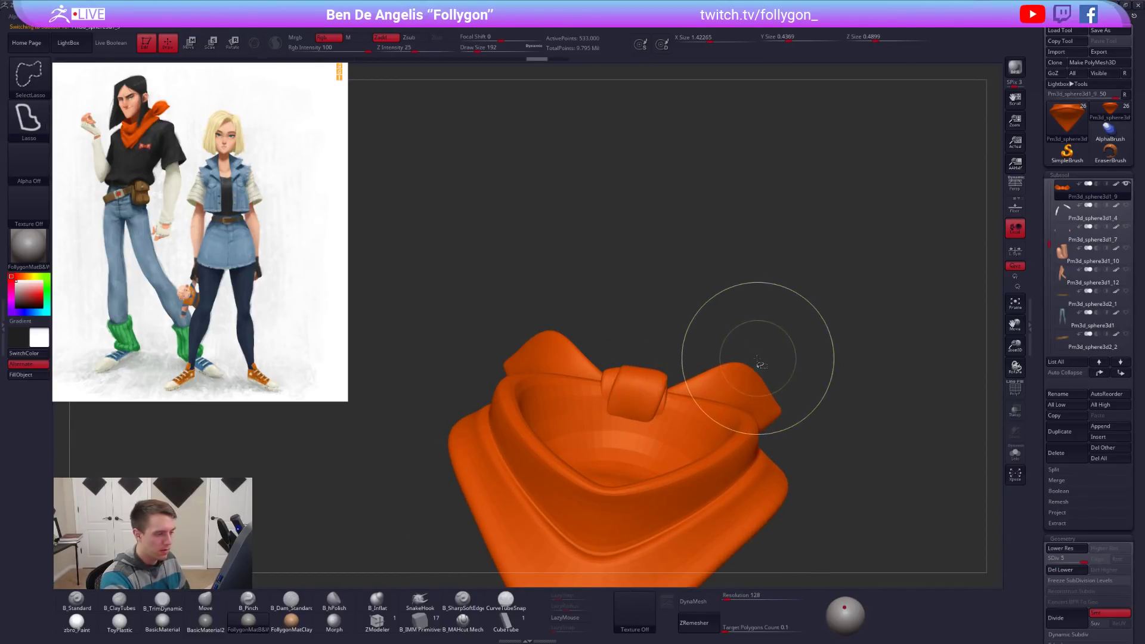
pyautogui.press('w')
pyautogui.keyDown('ctrl'); pyautogui.moveTo(725, 381); pyautogui.dragTo(728, 347); pyautogui.keyUp('ctrl')
pyautogui.press('q')
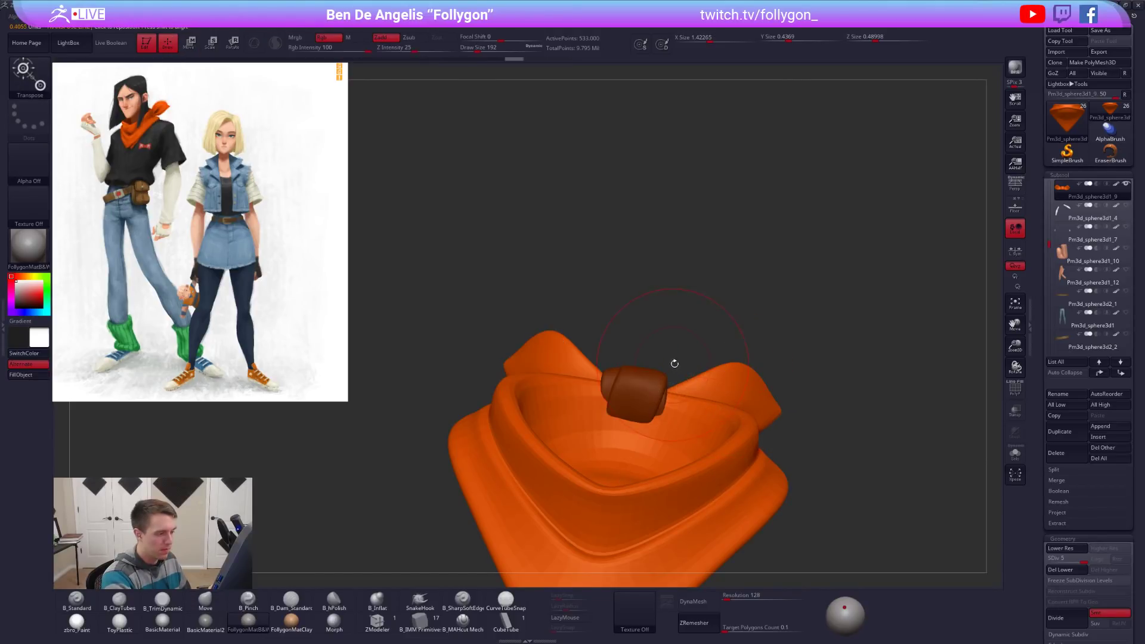
pyautogui.keyDown('ctrl'); pyautogui.click(672, 363); pyautogui.keyUp('ctrl')
# Drop the bow to its lowest subdivision level and move the knot's inner side down over the scarf's rim.
pyautogui.hotkey('shift', 'd')
pyautogui.hotkey('shift', 'd')
pyautogui.hotkey('shift', 'd')
pyautogui.hotkey('shift', 'd')
pyautogui.press('space')
pyautogui.moveTo(646, 406); pyautogui.dragTo(640, 408)
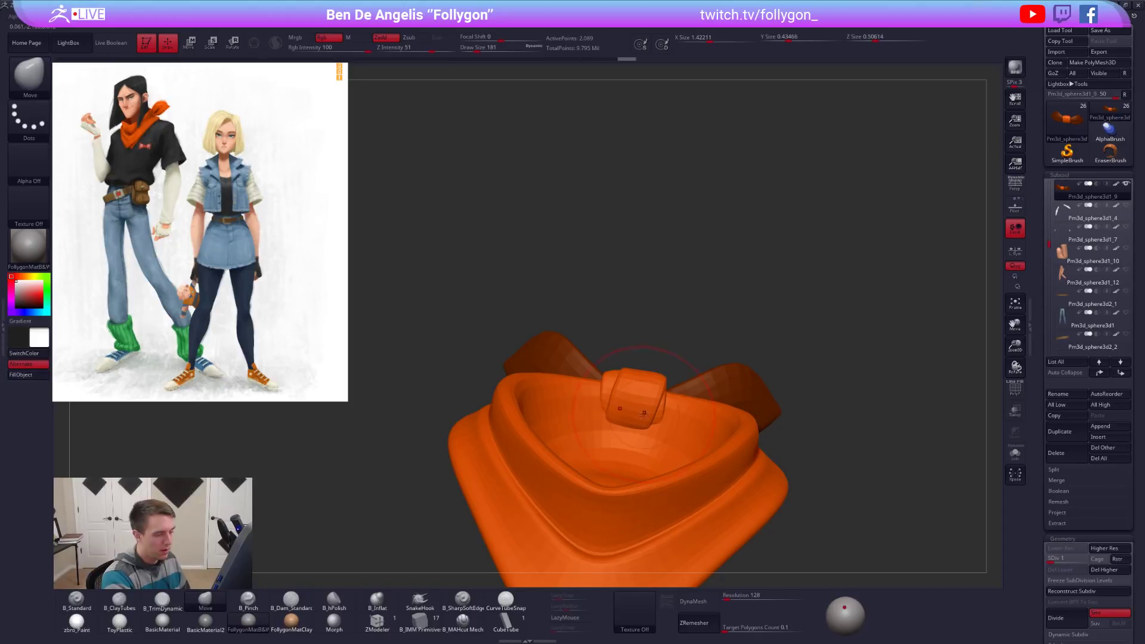
pyautogui.moveTo(644, 412); pyautogui.dragTo(636, 425, button='right')
pyautogui.moveTo(636, 421); pyautogui.dragTo(654, 388)
# Release the scarf tails from the mask and reshape them where they meet the knot with the Move brush.
pyautogui.moveTo(653, 391)
pyautogui.mouseDown(button='right')
pyautogui.moveTo(606, 418)
pyautogui.moveTo(710, 453)
pyautogui.moveTo(688, 403)
pyautogui.moveTo(707, 414)
pyautogui.mouseUp(button='right')
pyautogui.keyDown('ctrl'); pyautogui.click(708, 414); pyautogui.keyUp('ctrl')
pyautogui.press('space')
pyautogui.moveTo(686, 418); pyautogui.dragTo(681, 417)
pyautogui.moveTo(681, 417); pyautogui.dragTo(668, 447, button='right')
pyautogui.moveTo(667, 404); pyautogui.dragTo(691, 418)
pyautogui.press('space')
pyautogui.moveTo(690, 417)
pyautogui.mouseDown(button='right')
pyautogui.moveTo(685, 376)
pyautogui.moveTo(661, 412)
pyautogui.moveTo(670, 391)
pyautogui.mouseUp(button='right')
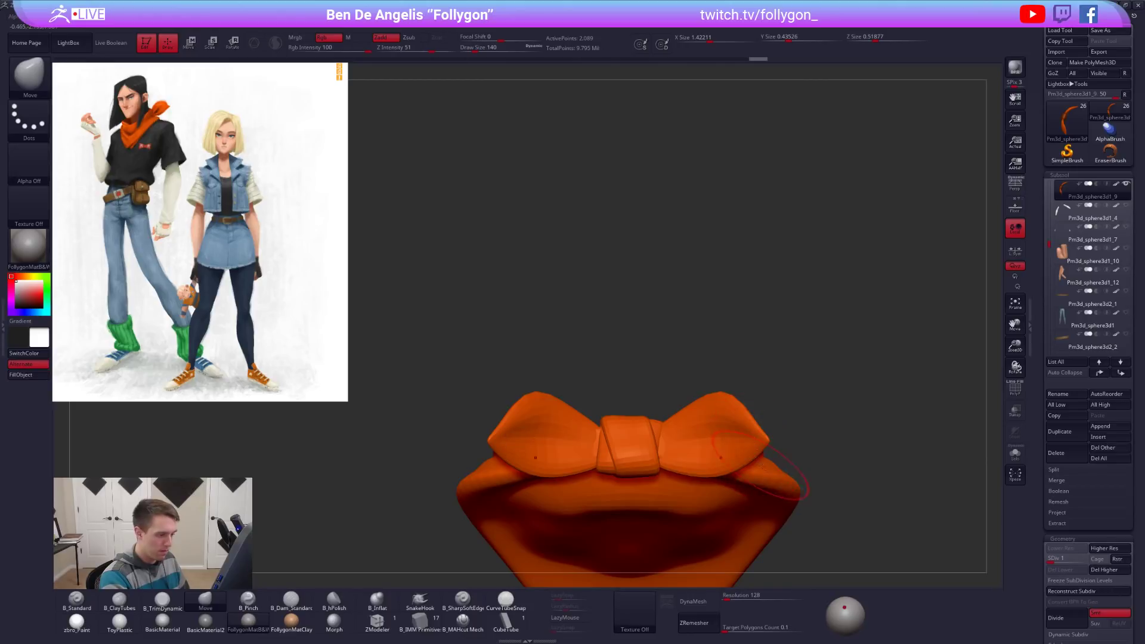
# Select the neck scarf and reshape its upper rim where it meets the bow knot with the Move brush.
pyautogui.keyDown('alt'); pyautogui.click(761, 467); pyautogui.keyUp('alt')
pyautogui.moveTo(785, 433)
pyautogui.mouseDown(button='right')
pyautogui.moveTo(701, 454)
pyautogui.moveTo(725, 441)
pyautogui.moveTo(707, 418)
pyautogui.moveTo(686, 438)
pyautogui.mouseUp(button='right')
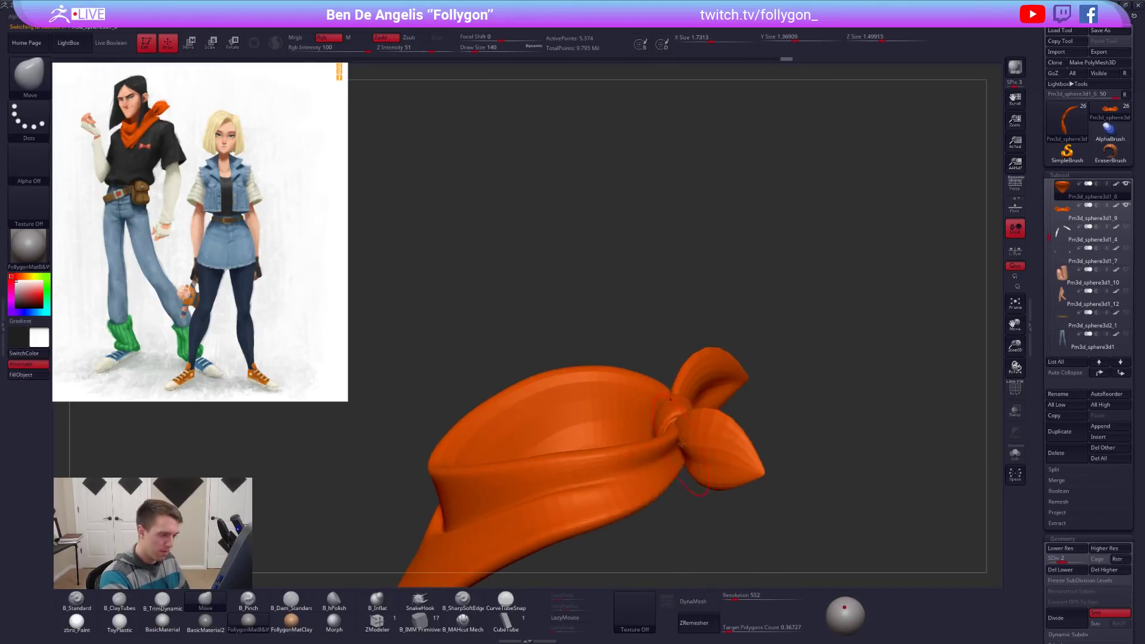
pyautogui.press('space')
pyautogui.moveTo(684, 438); pyautogui.dragTo(678, 437)
pyautogui.moveTo(679, 438); pyautogui.dragTo(873, 254, button='right')
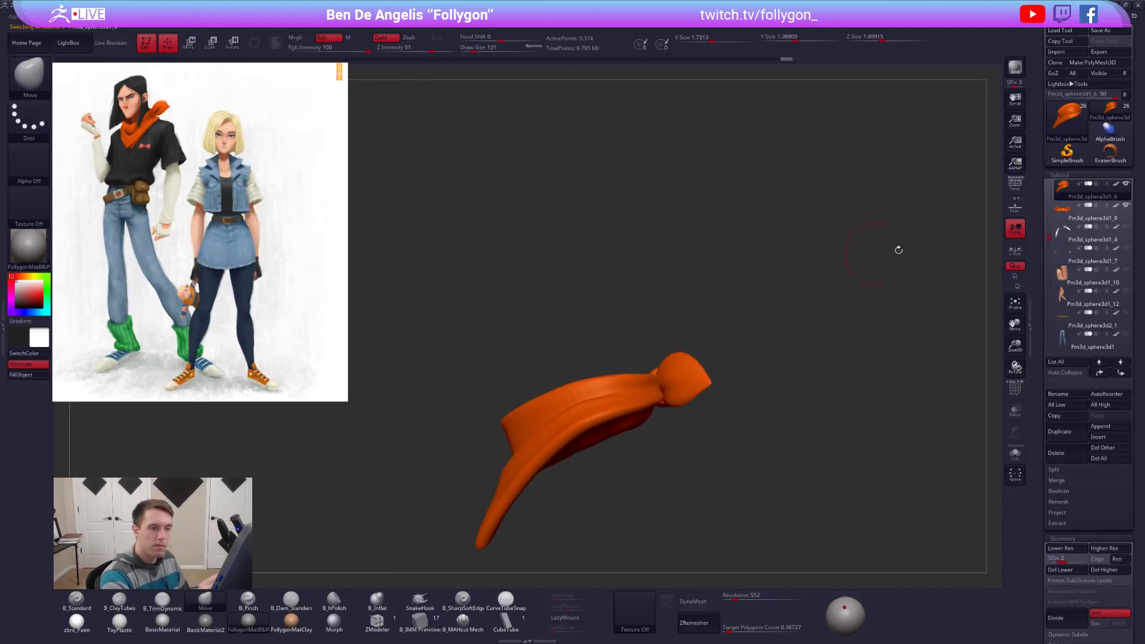
# Show all the subtools again and select the bow to adjust it in place behind the neck.
pyautogui.keyDown('shift'); pyautogui.click(1125, 184); pyautogui.keyUp('shift')
pyautogui.moveTo(846, 478); pyautogui.dragTo(691, 378, button='right')
pyautogui.hotkey('shift', 'f')
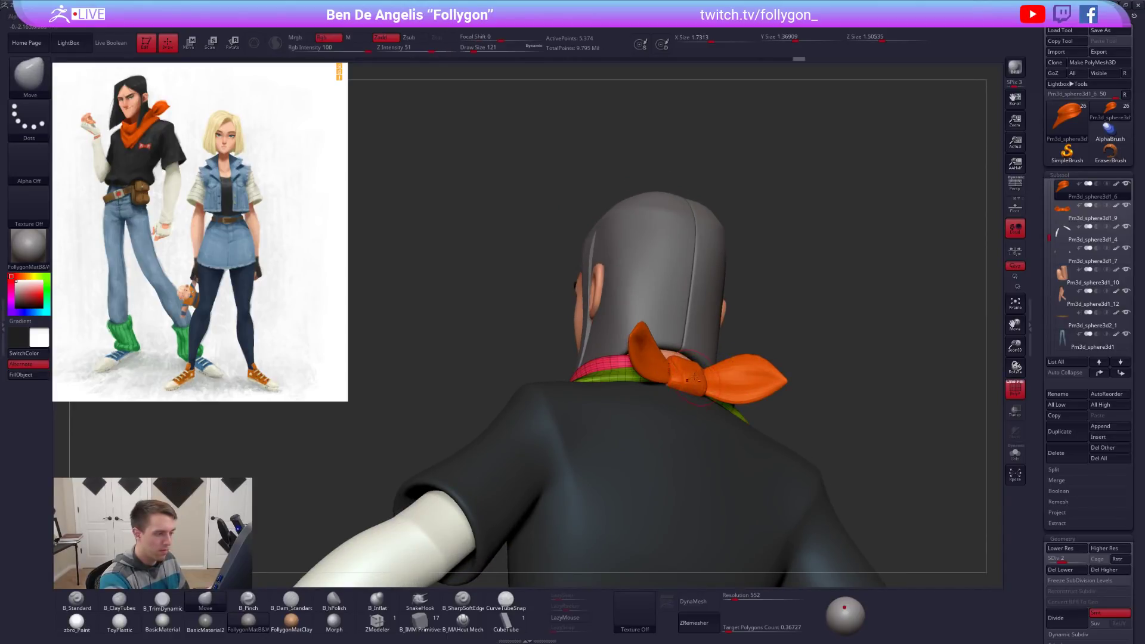
pyautogui.keyDown('alt'); pyautogui.click(693, 384); pyautogui.keyUp('alt')
pyautogui.press('space')
pyautogui.moveTo(692, 447); pyautogui.dragTo(701, 447)
pyautogui.hotkey('shift', 'f')
# Reshape the bow's knot against the scarf at the back of the neck with the Move brush.
pyautogui.moveTo(680, 416)
pyautogui.mouseDown(button='right')
pyautogui.moveTo(684, 431)
pyautogui.moveTo(685, 387)
pyautogui.moveTo(695, 412)
pyautogui.moveTo(685, 430)
pyautogui.mouseUp(button='right')
pyautogui.press('space')
pyautogui.moveTo(689, 369); pyautogui.dragTo(660, 366)
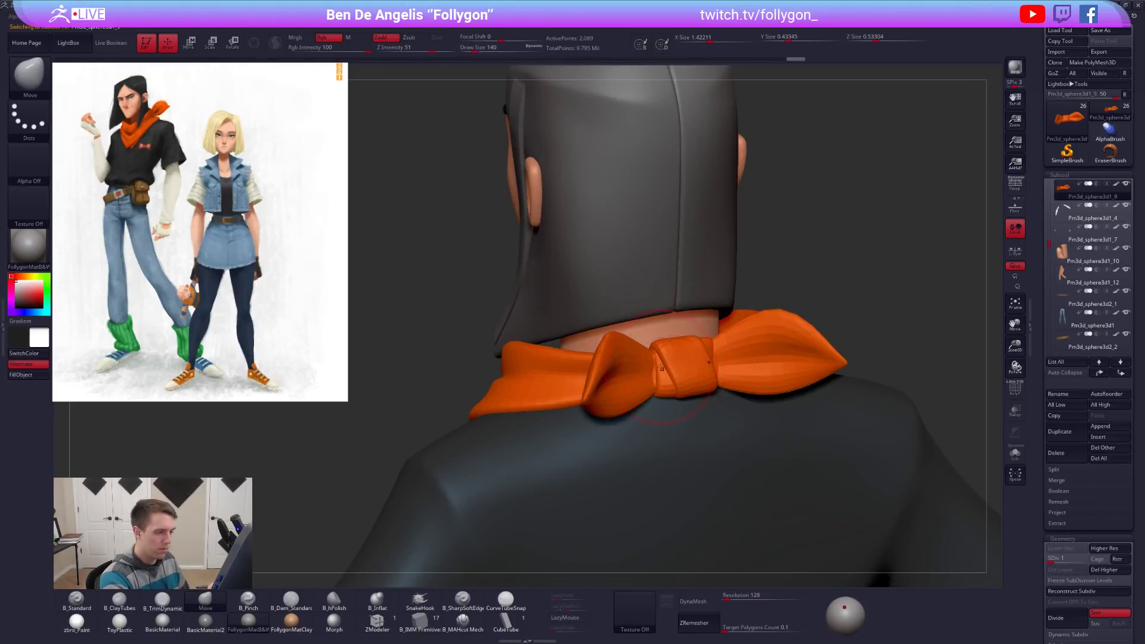
pyautogui.moveTo(663, 368); pyautogui.dragTo(692, 382, button='right')
pyautogui.press('space')
pyautogui.moveTo(692, 385); pyautogui.dragTo(674, 384)
# Raise the bow from its lowest to its highest subdivision level.
pyautogui.keyDown('alt'); pyautogui.click(672, 356); pyautogui.keyUp('alt')
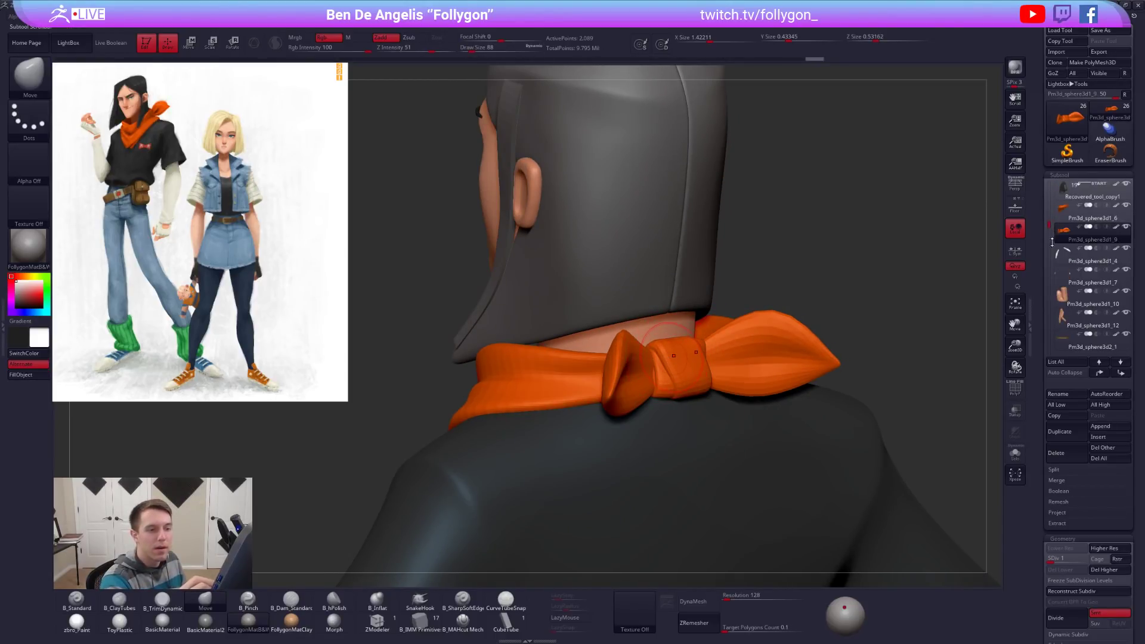
pyautogui.press('d')
pyautogui.press('d')
pyautogui.press('d')
pyautogui.press('d')
# Select the scarf and pull its back edge into the bow knot with the Move brush.
pyautogui.keyDown('alt'); pyautogui.click(663, 374); pyautogui.keyUp('alt')
pyautogui.moveTo(662, 376)
pyautogui.mouseDown(button='right')
pyautogui.moveTo(670, 398)
pyautogui.moveTo(647, 397)
pyautogui.moveTo(659, 440)
pyautogui.mouseUp(button='right')
pyautogui.press('space')
pyautogui.press('space')
pyautogui.moveTo(642, 418); pyautogui.dragTo(623, 413)
pyautogui.moveTo(775, 448)
pyautogui.mouseDown(button='right')
pyautogui.moveTo(847, 489)
pyautogui.moveTo(870, 520)
pyautogui.mouseUp(button='right')
pyautogui.keyDown('alt'); pyautogui.moveTo(837, 576); pyautogui.dragTo(819, 542, button='right'); pyautogui.keyUp('alt')
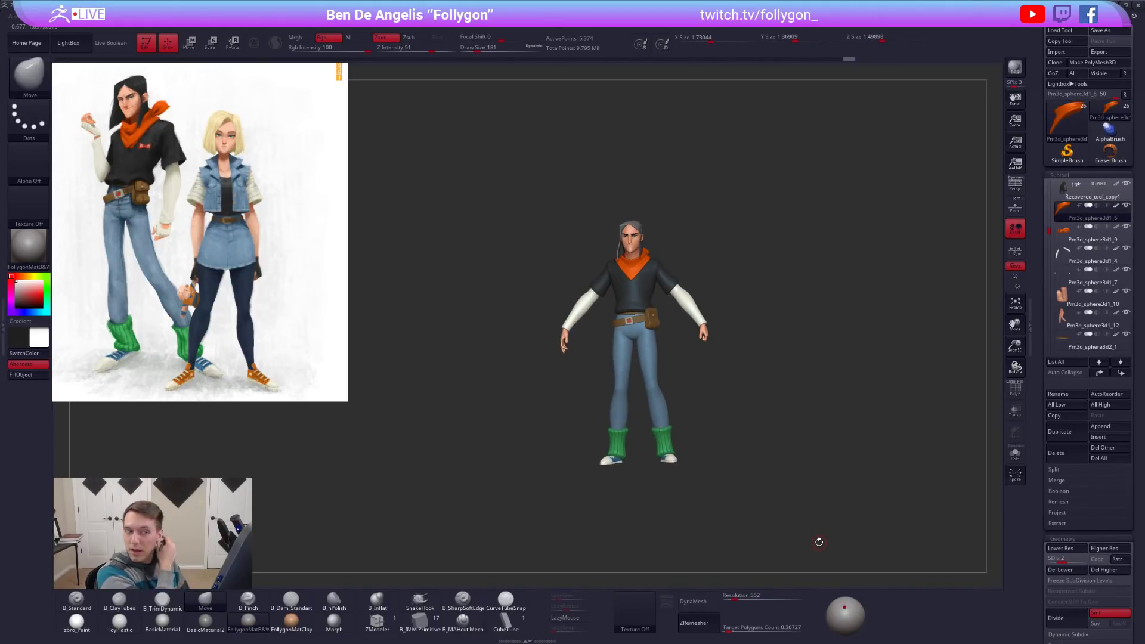
# Select the bow, isolate it, and mask its knot so only the two tails stay editable.
pyautogui.press('Down')
pyautogui.keyDown('ctrl'); pyautogui.moveTo(648, 288); pyautogui.dragTo(648, 340, button='right'); pyautogui.keyUp('ctrl')
pyautogui.keyDown('ctrl'); pyautogui.moveTo(641, 245); pyautogui.dragTo(640, 280, button='right'); pyautogui.keyUp('ctrl')
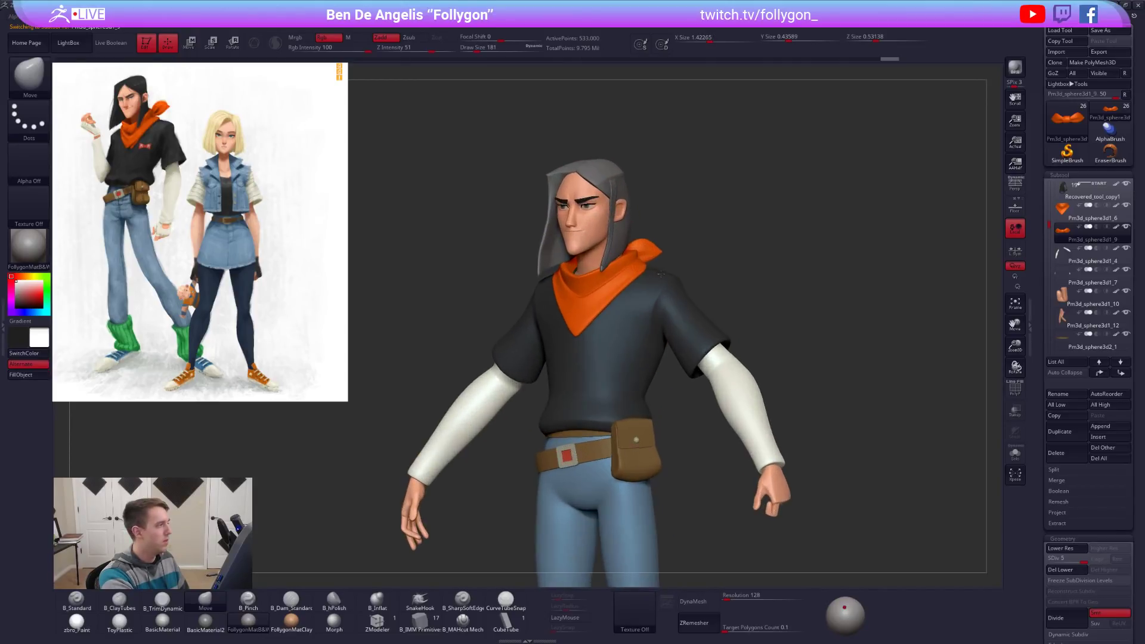
pyautogui.hotkey('alt', 's')
pyautogui.press('w')
pyautogui.keyDown('ctrl'); pyautogui.moveTo(652, 253); pyautogui.dragTo(599, 263); pyautogui.keyUp('ctrl')
pyautogui.moveTo(600, 262)
pyautogui.keyDown('ctrl'); pyautogui.mouseDown(button='right')
pyautogui.moveTo(600, 298)
pyautogui.moveTo(611, 298)
pyautogui.mouseUp(button='right'); pyautogui.keyUp('ctrl')
# Scale up the bow's tails with the Scale action line, and bring back the rest of the character.
pyautogui.press('e')
pyautogui.moveTo(638, 271); pyautogui.dragTo(821, 249)
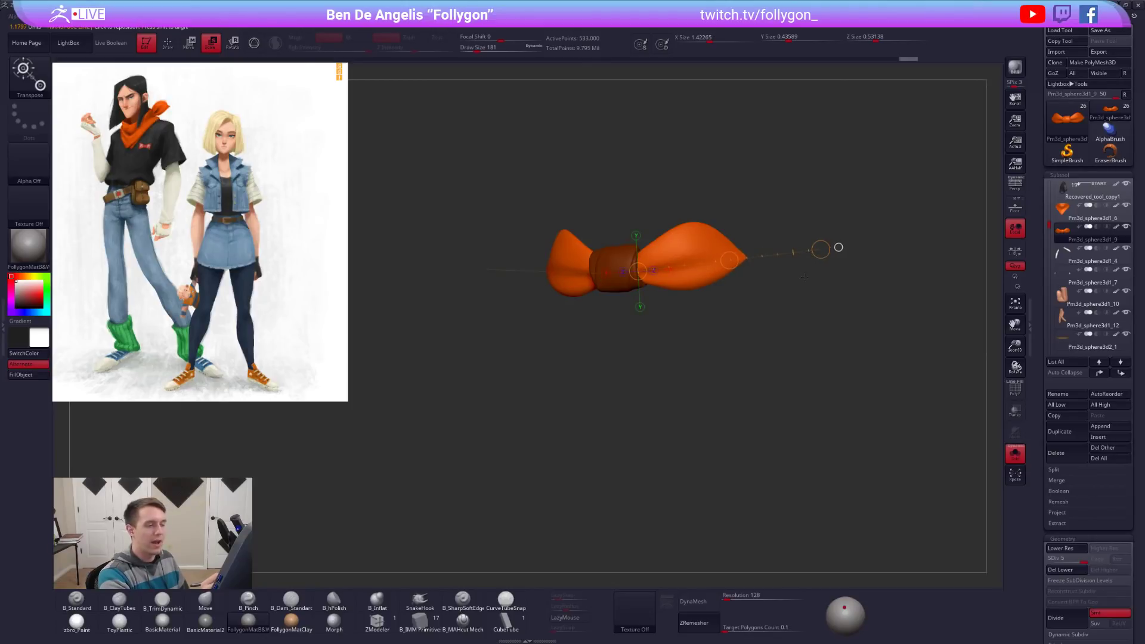
pyautogui.moveTo(839, 247); pyautogui.dragTo(833, 247, button='right')
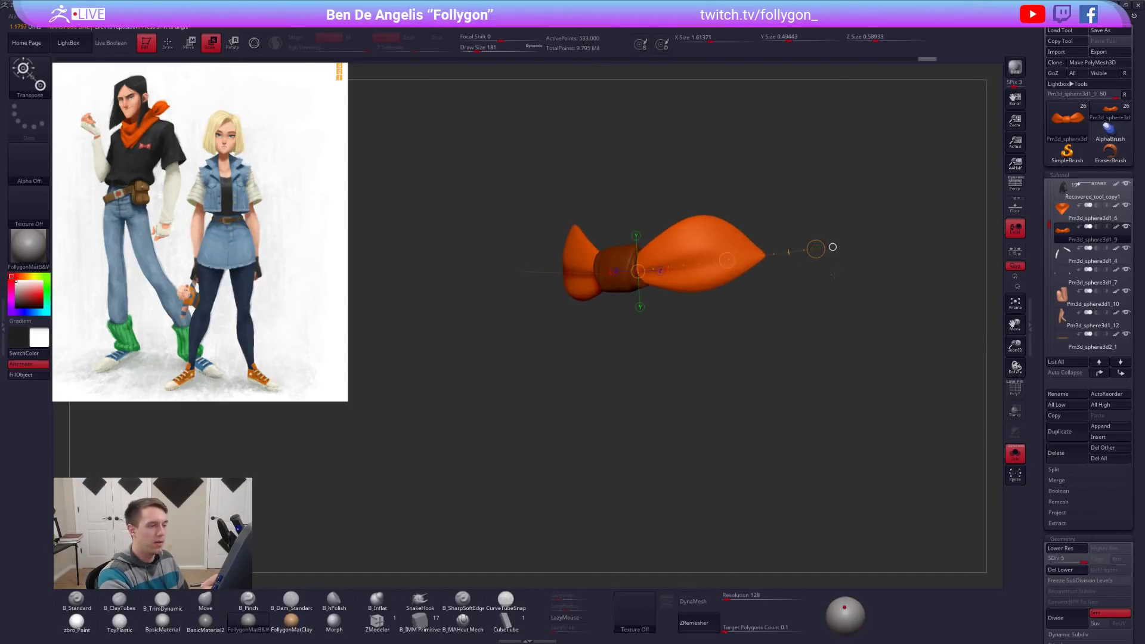
pyautogui.moveTo(830, 245); pyautogui.dragTo(757, 256)
pyautogui.hotkey('alt', 's')
pyautogui.press('q')
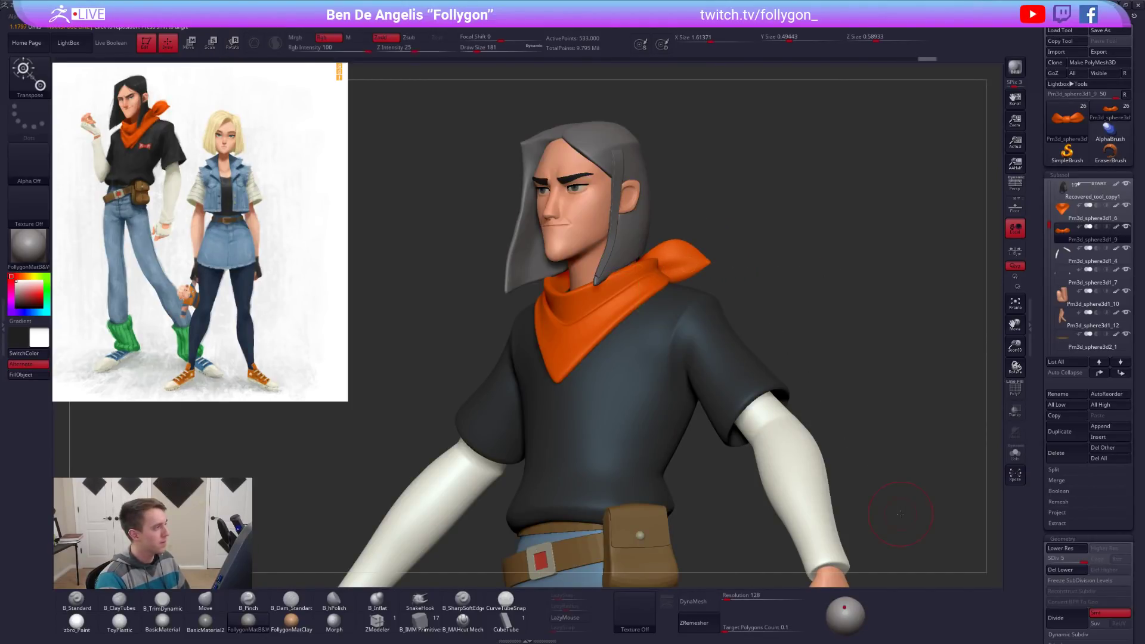
# Drop the bow to its lowest subdivision level and reshape the tail above the shoulder with the Move brush at draw size 215.
pyautogui.press('space')
pyautogui.moveTo(679, 273)
pyautogui.mouseDown()
pyautogui.moveTo(671, 261)
pyautogui.moveTo(699, 260)
pyautogui.moveTo(680, 268)
pyautogui.mouseUp()
pyautogui.hotkey('shift', 'd')
pyautogui.hotkey('shift', 'd')
pyautogui.hotkey('shift', 'd')
pyautogui.press('space')
pyautogui.hotkey('shift', 'd')
pyautogui.press('space')
pyautogui.hotkey('alt', 's')
pyautogui.press('space')
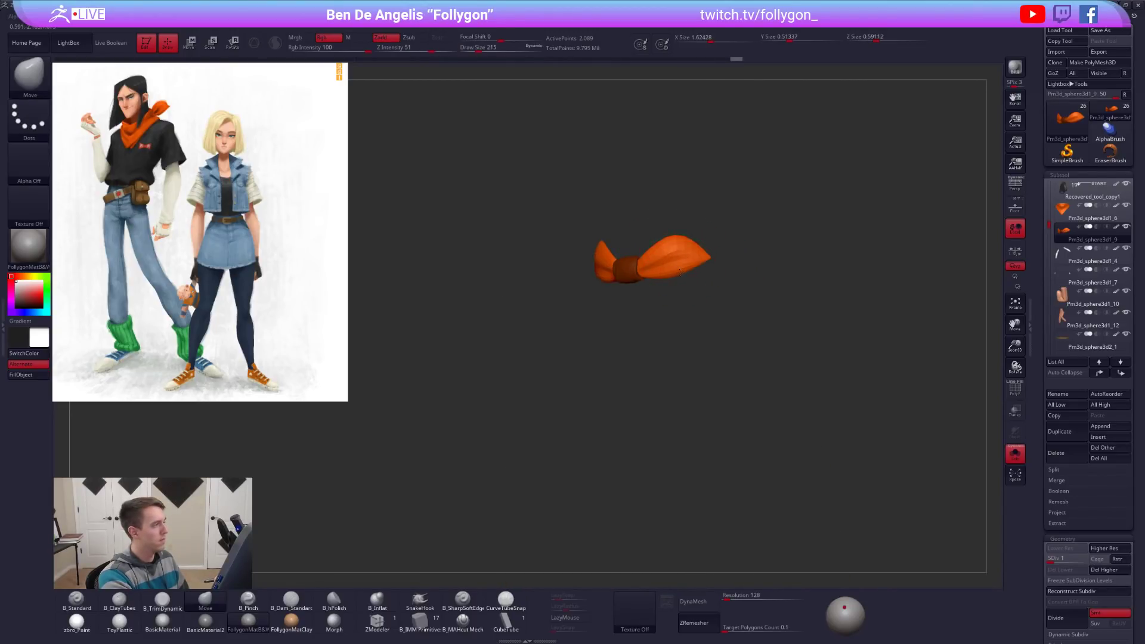
pyautogui.hotkey('alt', 's')
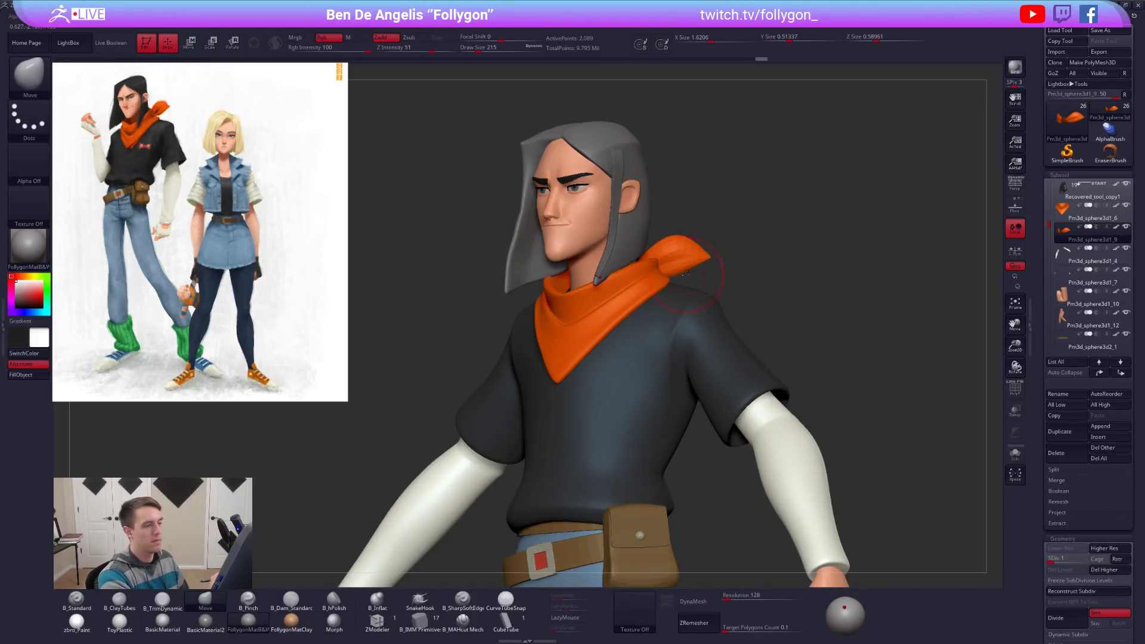
# Return the reshaped bow to its highest subdivision level.
pyautogui.keyDown('ctrl'); pyautogui.moveTo(739, 286); pyautogui.dragTo(731, 224, button='right'); pyautogui.keyUp('ctrl')
pyautogui.moveTo(930, 405); pyautogui.dragTo(824, 423, button='right')
pyautogui.press('d')
pyautogui.press('d')
pyautogui.press('d')
pyautogui.press('d')
# Select the neck scarf and bring it to subdivision level 4.
pyautogui.moveTo(752, 406); pyautogui.dragTo(827, 375, button='right')
pyautogui.click(1059, 215)
pyautogui.click(1047, 218)
pyautogui.moveTo(879, 529); pyautogui.dragTo(818, 507, button='right')
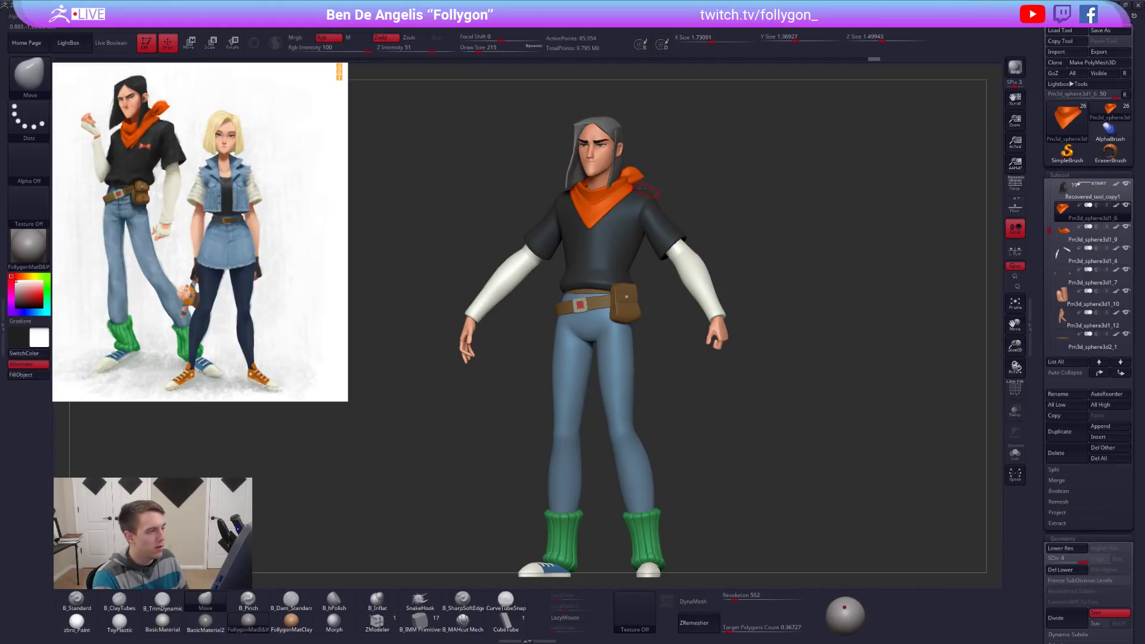
# Isolate the scarf and compare its surface at the lower and highest subdivision levels.
pyautogui.hotkey('alt', 's')
pyautogui.moveTo(622, 193)
pyautogui.keyDown('ctrl'); pyautogui.mouseDown(button='right')
pyautogui.moveTo(656, 252)
pyautogui.moveTo(787, 309)
pyautogui.mouseUp(button='right'); pyautogui.keyUp('ctrl')
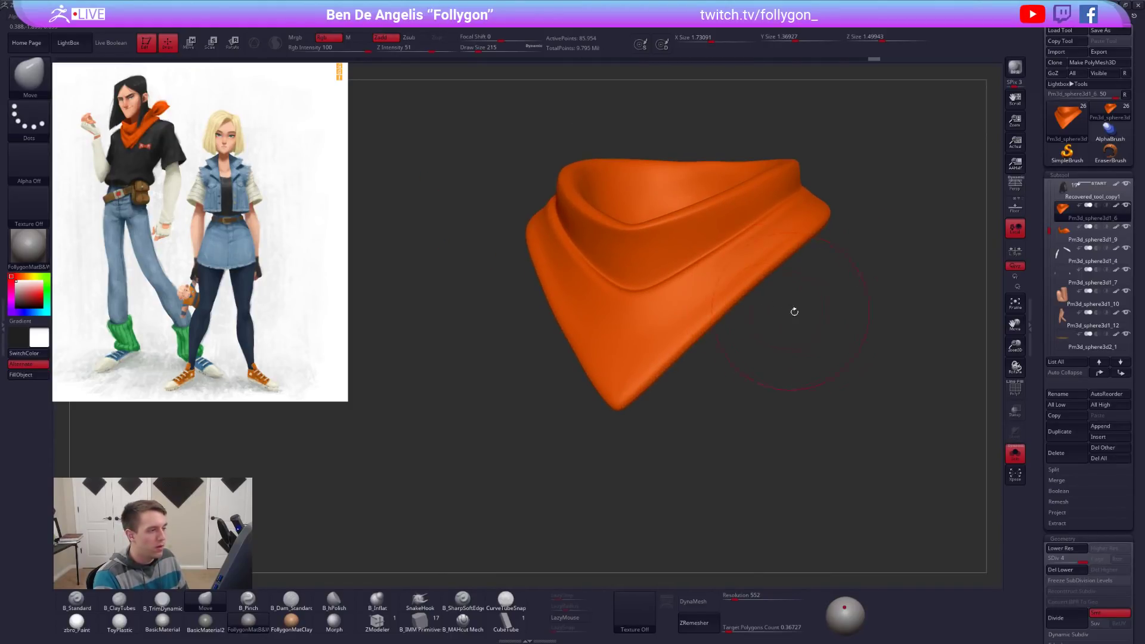
pyautogui.hotkey('shift', 'd')
pyautogui.hotkey('shift', 'd')
pyautogui.hotkey('shift', 'd')
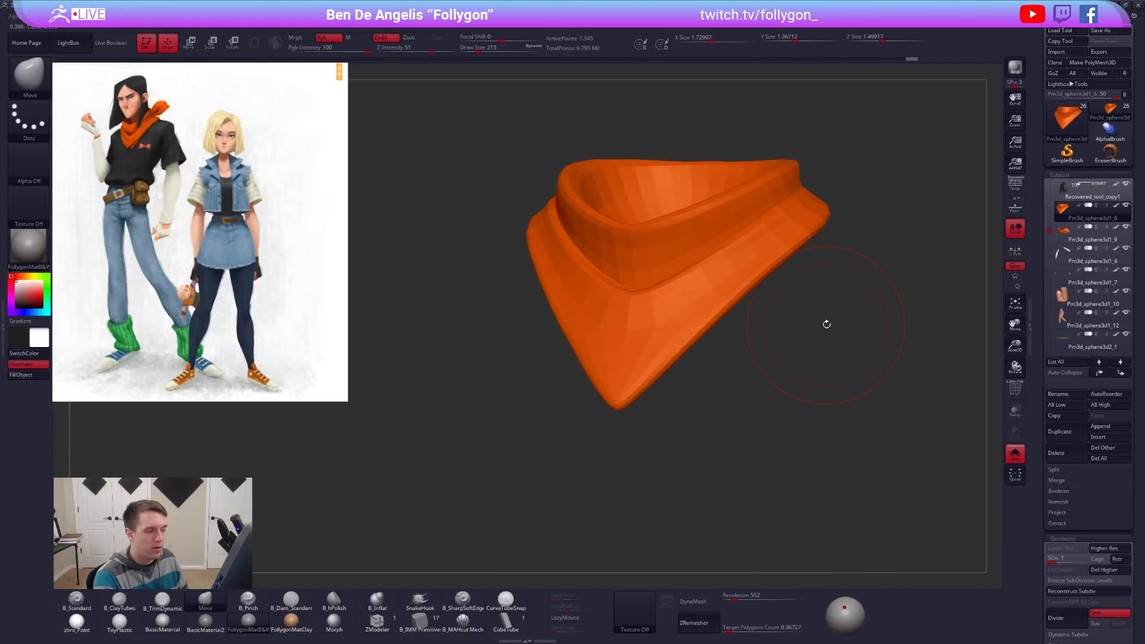
pyautogui.press('d')
pyautogui.press('d')
pyautogui.press('d')
pyautogui.hotkey('shift', 'd')
pyautogui.hotkey('shift', 'd')
pyautogui.hotkey('shift', 'd')
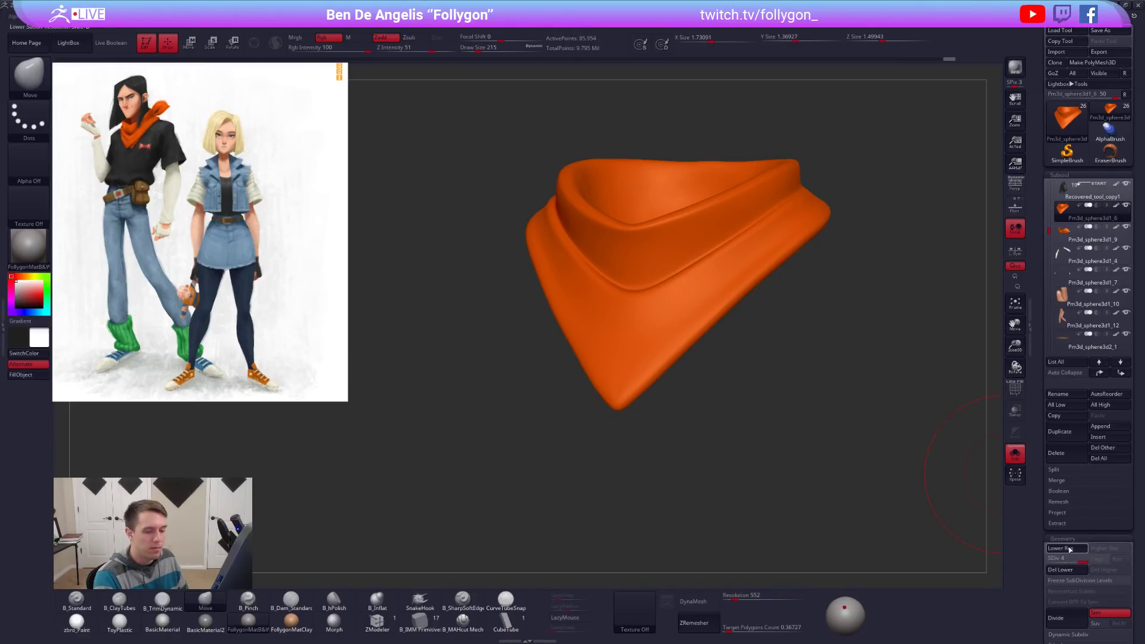
pyautogui.press('d')
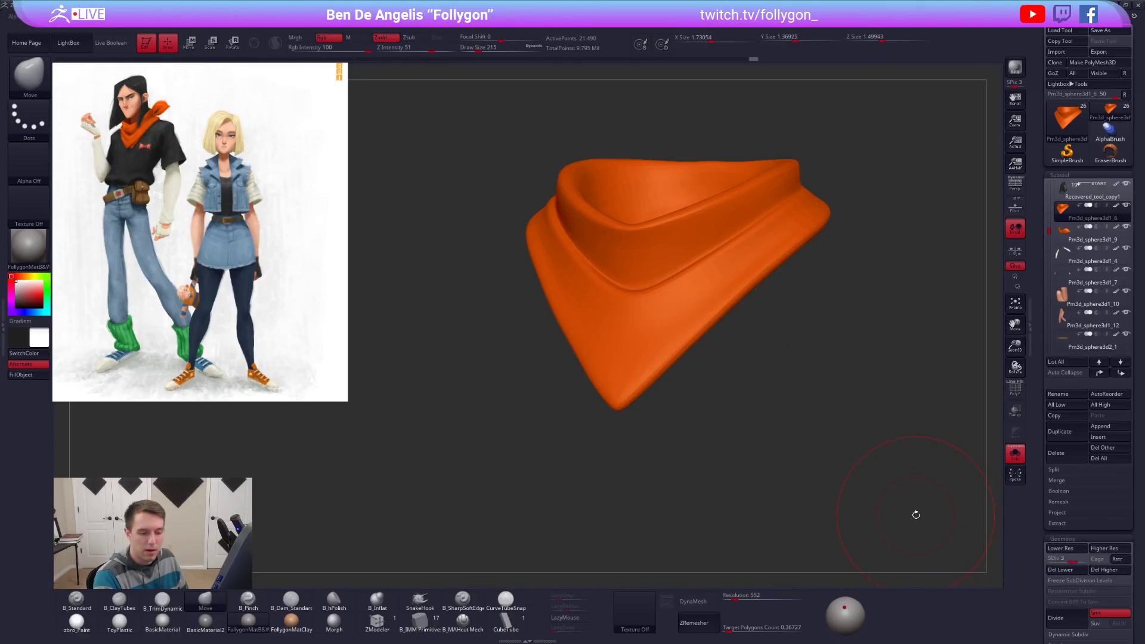
pyautogui.press('d')
pyautogui.press('d')
pyautogui.keyDown('alt'); pyautogui.moveTo(887, 465); pyautogui.dragTo(810, 345, button='right'); pyautogui.keyUp('alt')
pyautogui.hotkey('alt', 's')
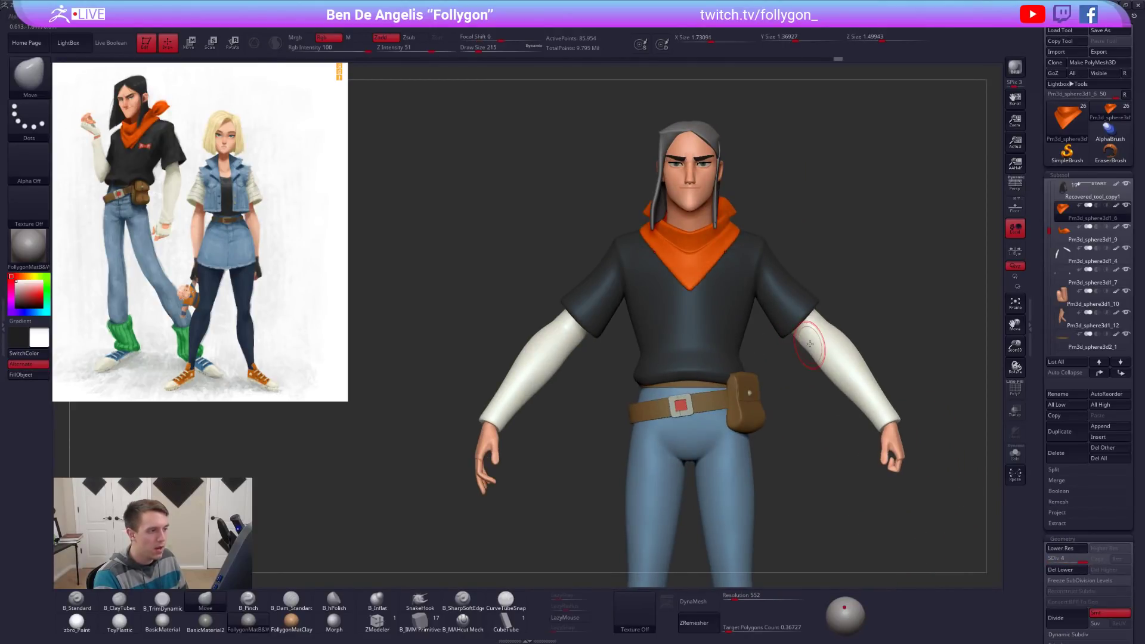
# Compare the full figure with the reference from the front and three-quarter views, with perspective on and off.
pyautogui.keyDown('alt'); pyautogui.moveTo(863, 315); pyautogui.dragTo(828, 278, button='right'); pyautogui.keyUp('alt')
pyautogui.moveTo(841, 281); pyautogui.dragTo(825, 281)
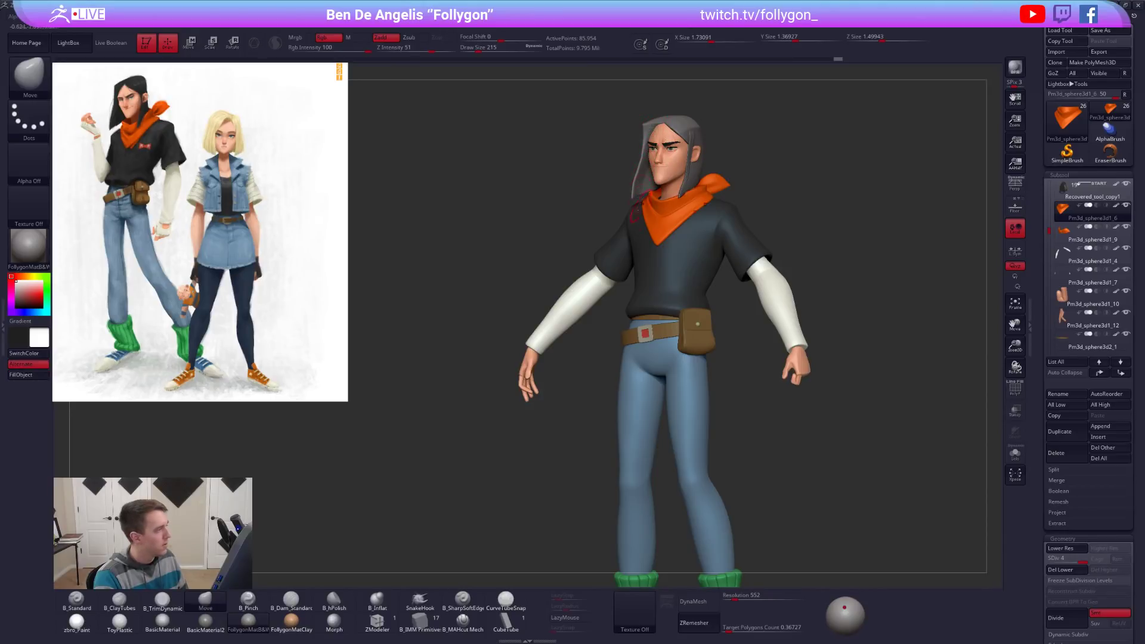
pyautogui.moveTo(691, 238)
pyautogui.mouseDown(button='right')
pyautogui.moveTo(706, 240)
pyautogui.moveTo(709, 217)
pyautogui.moveTo(764, 296)
pyautogui.mouseUp(button='right')
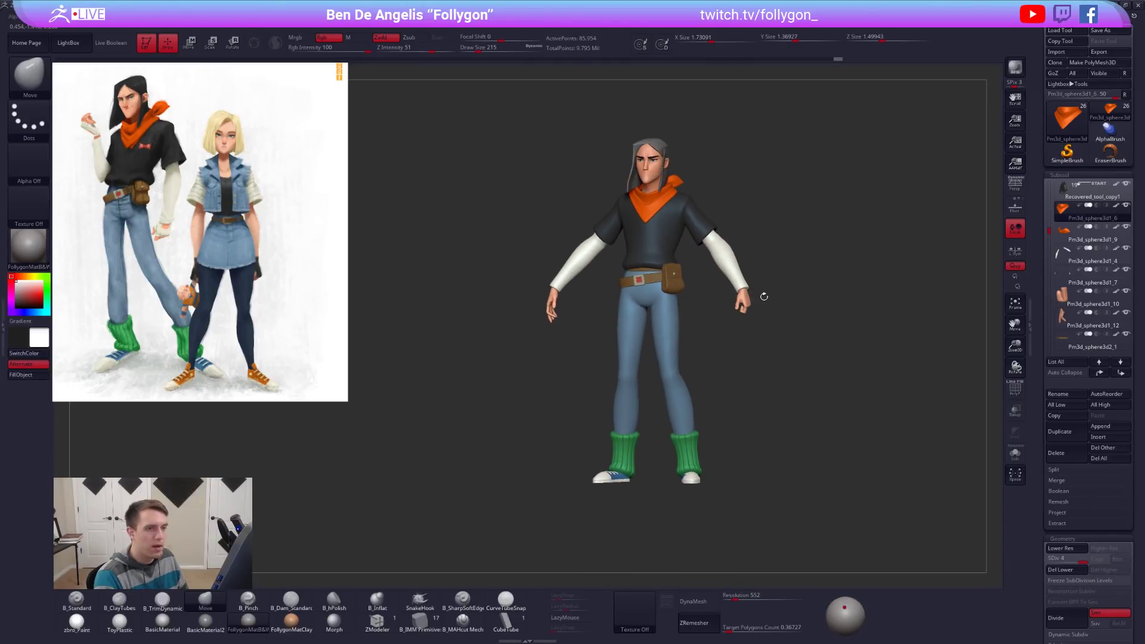
pyautogui.click(1015, 183)
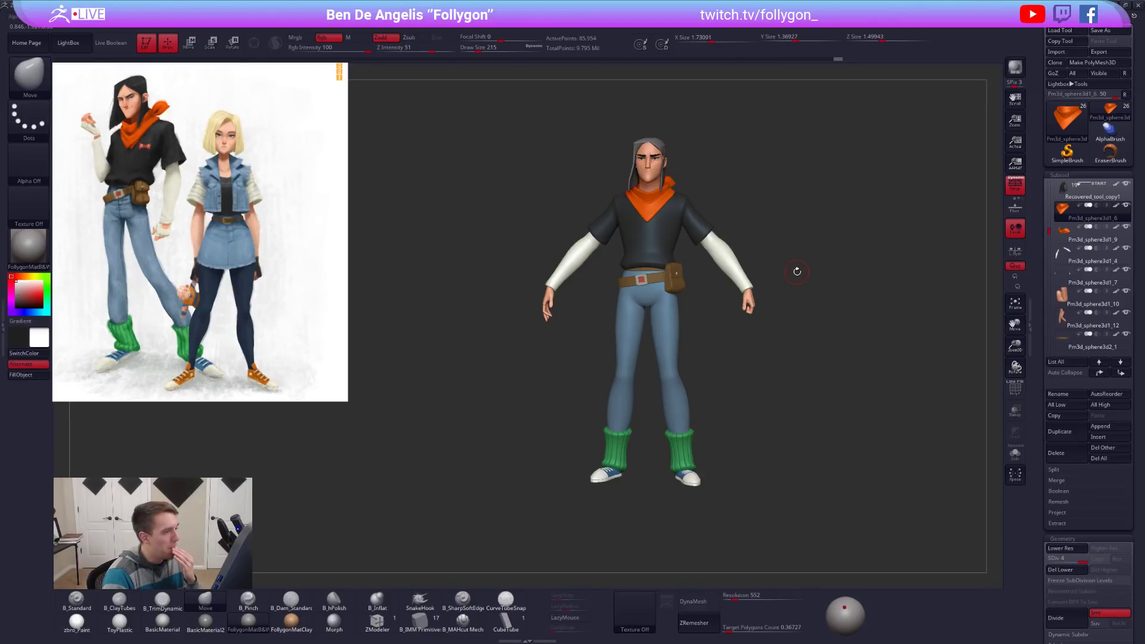
pyautogui.moveTo(796, 272); pyautogui.dragTo(787, 272)
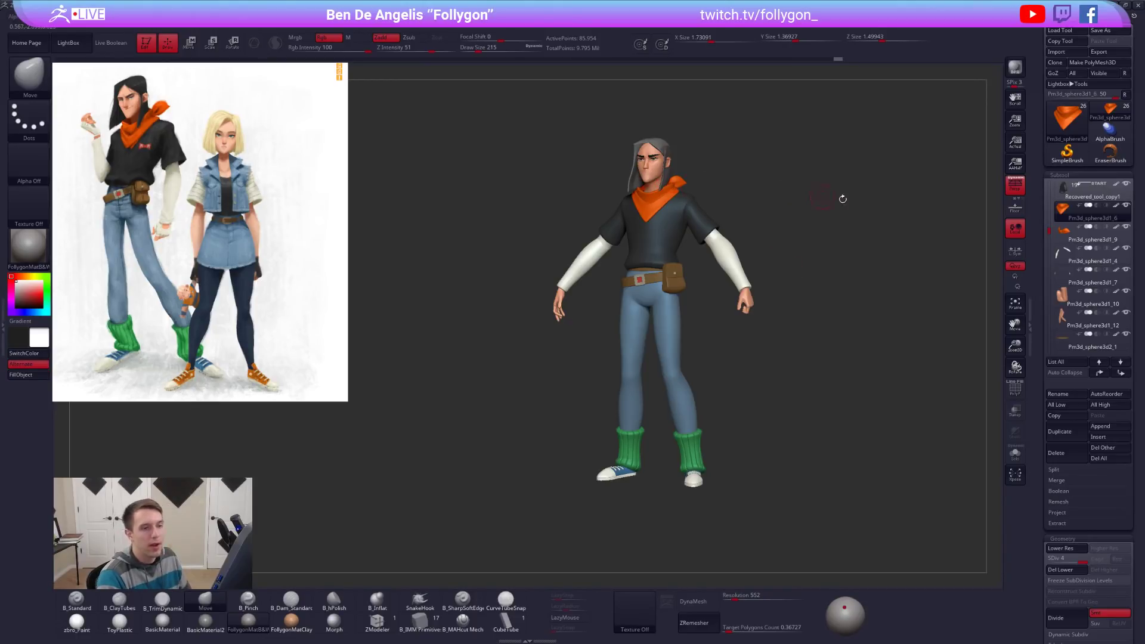
pyautogui.keyDown('shift'); pyautogui.moveTo(811, 195); pyautogui.dragTo(723, 196); pyautogui.keyUp('shift')
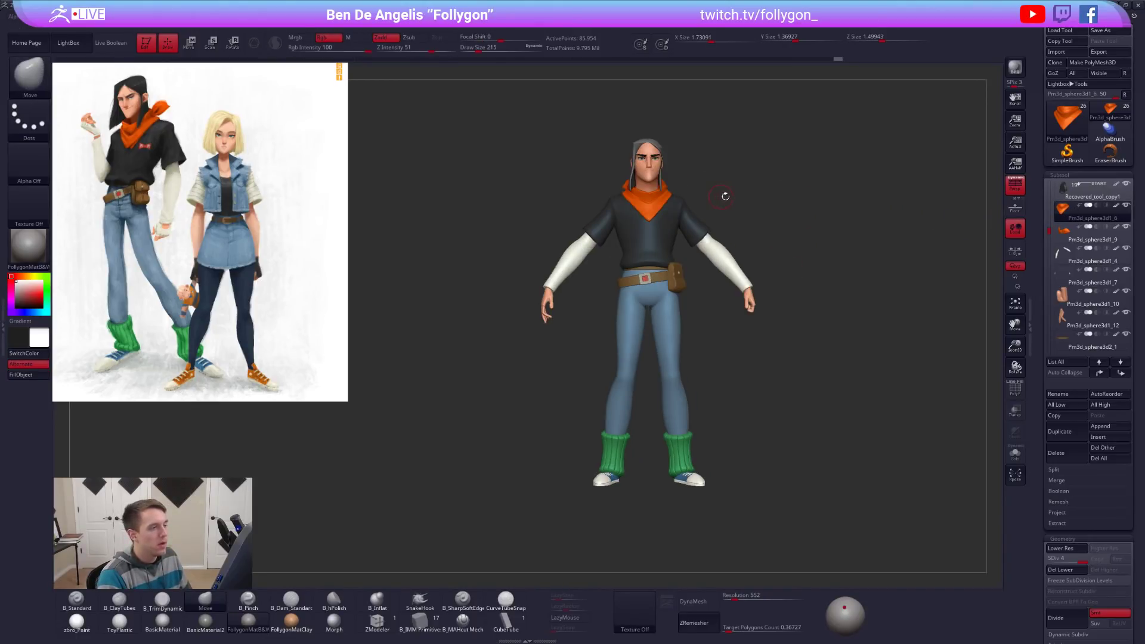
pyautogui.click(1015, 183)
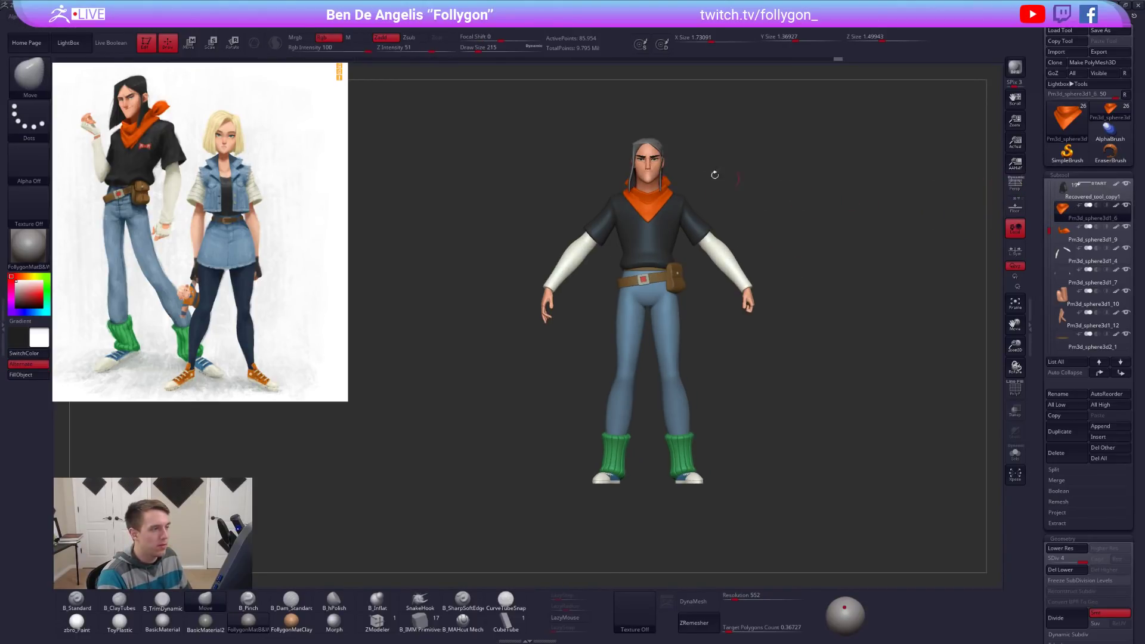
# Create a combined low-resolution posing mesh from all the subtools with Transpose Master's TPoseMesh.
pyautogui.keyDown('ctrl'); pyautogui.moveTo(665, 172); pyautogui.dragTo(688, 237, button='right'); pyautogui.keyUp('ctrl')
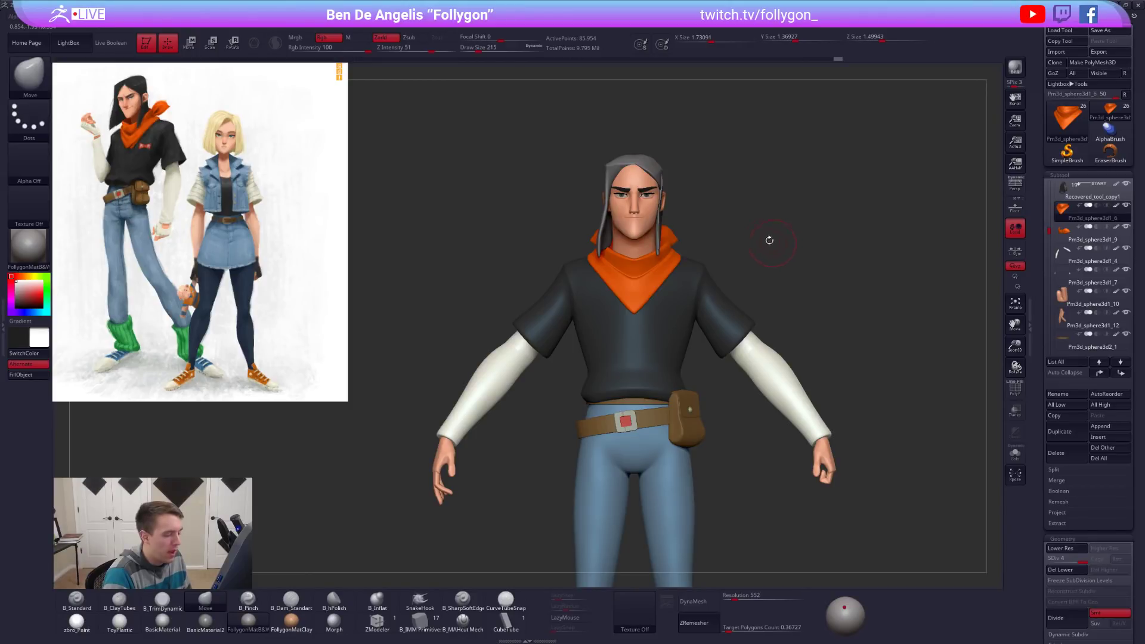
pyautogui.hotkey('ctrl', 'space')
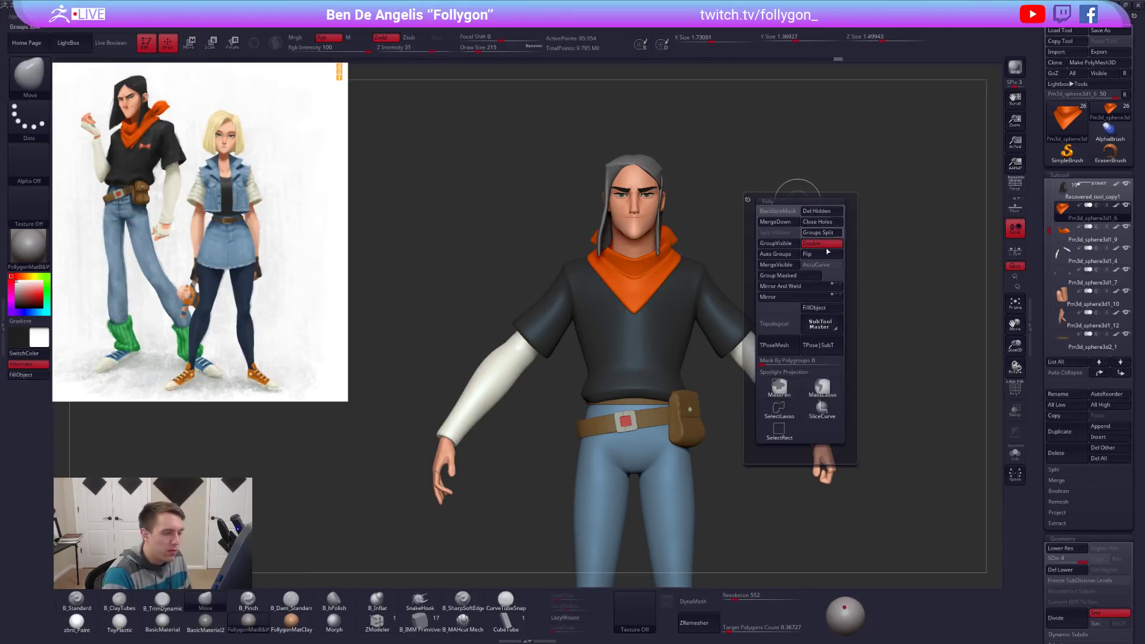
pyautogui.click(786, 353)
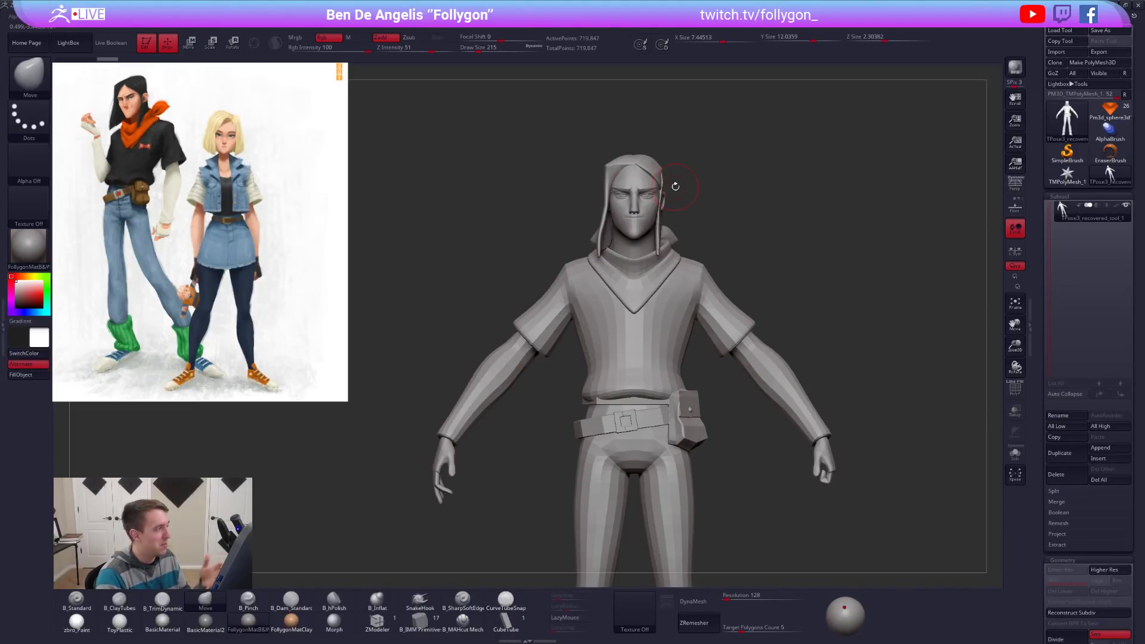
# Separate the head from the body on the posing mesh by hiding the face, hair and eye pieces.
pyautogui.keyDown('ctrl'); pyautogui.moveTo(640, 186); pyautogui.dragTo(653, 221, button='right'); pyautogui.keyUp('ctrl')
pyautogui.keyDown('ctrl'); pyautogui.keyDown('shift'); pyautogui.click(656, 223); pyautogui.keyUp('shift'); pyautogui.keyUp('ctrl')
pyautogui.keyDown('ctrl'); pyautogui.keyDown('shift'); pyautogui.moveTo(756, 236); pyautogui.dragTo(799, 275); pyautogui.keyUp('shift'); pyautogui.keyUp('ctrl')
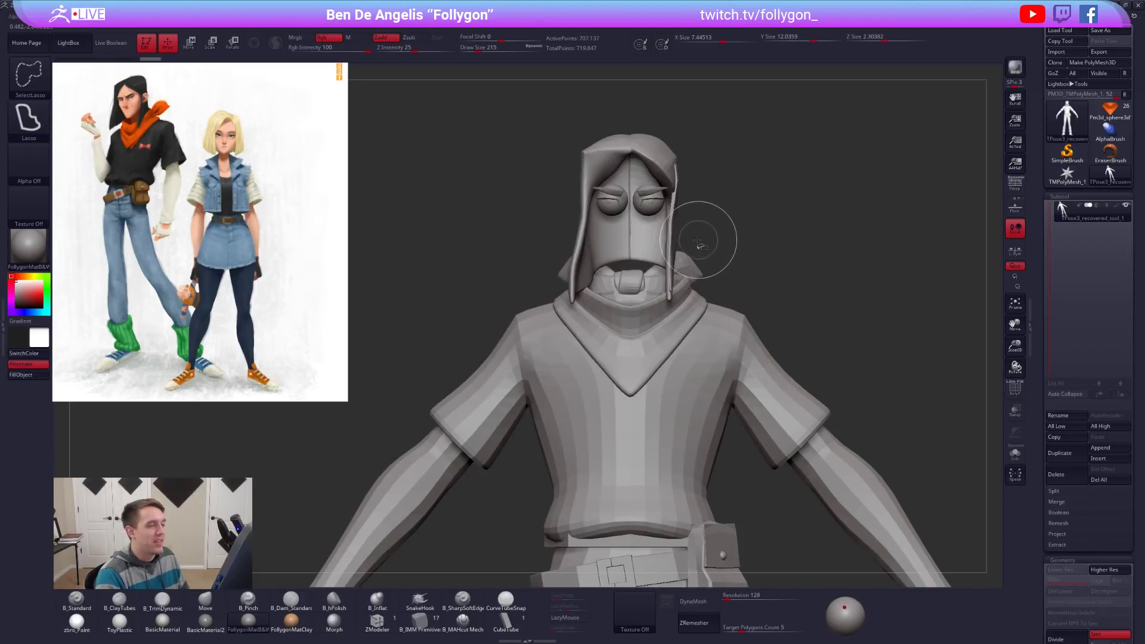
pyautogui.keyDown('ctrl'); pyautogui.keyDown('alt'); pyautogui.keyDown('shift'); pyautogui.click(655, 227); pyautogui.keyUp('shift'); pyautogui.keyUp('alt'); pyautogui.keyUp('ctrl')
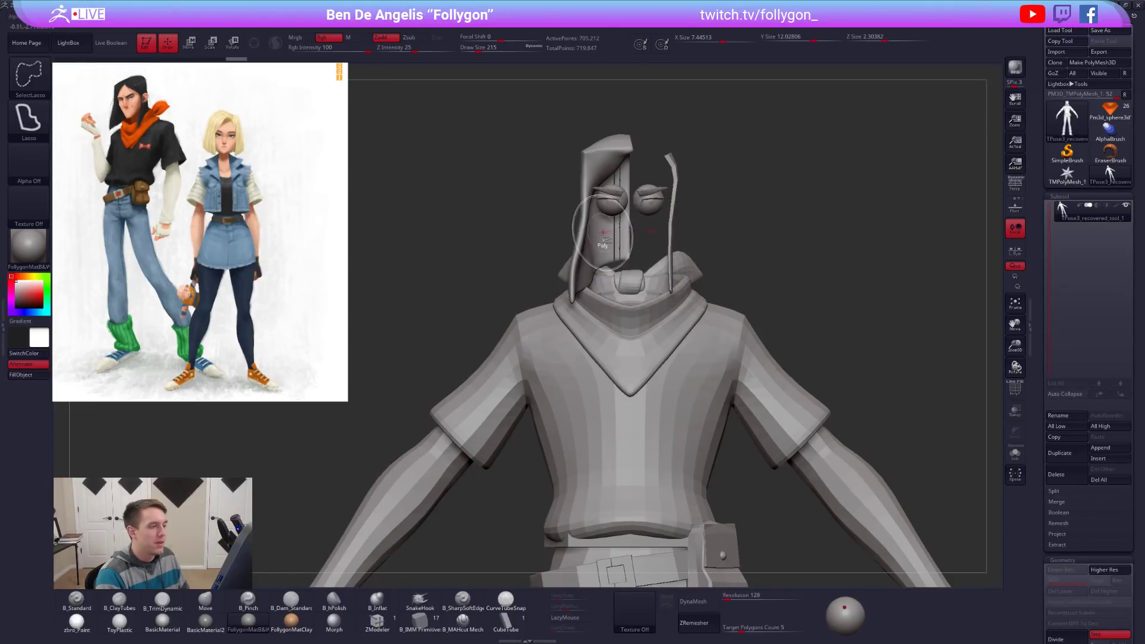
pyautogui.keyDown('ctrl'); pyautogui.keyDown('alt'); pyautogui.keyDown('shift'); pyautogui.click(614, 232); pyautogui.keyUp('shift'); pyautogui.keyUp('alt'); pyautogui.keyUp('ctrl')
pyautogui.keyDown('ctrl'); pyautogui.keyDown('alt'); pyautogui.keyDown('shift'); pyautogui.click(667, 229); pyautogui.keyUp('shift'); pyautogui.keyUp('alt'); pyautogui.keyUp('ctrl')
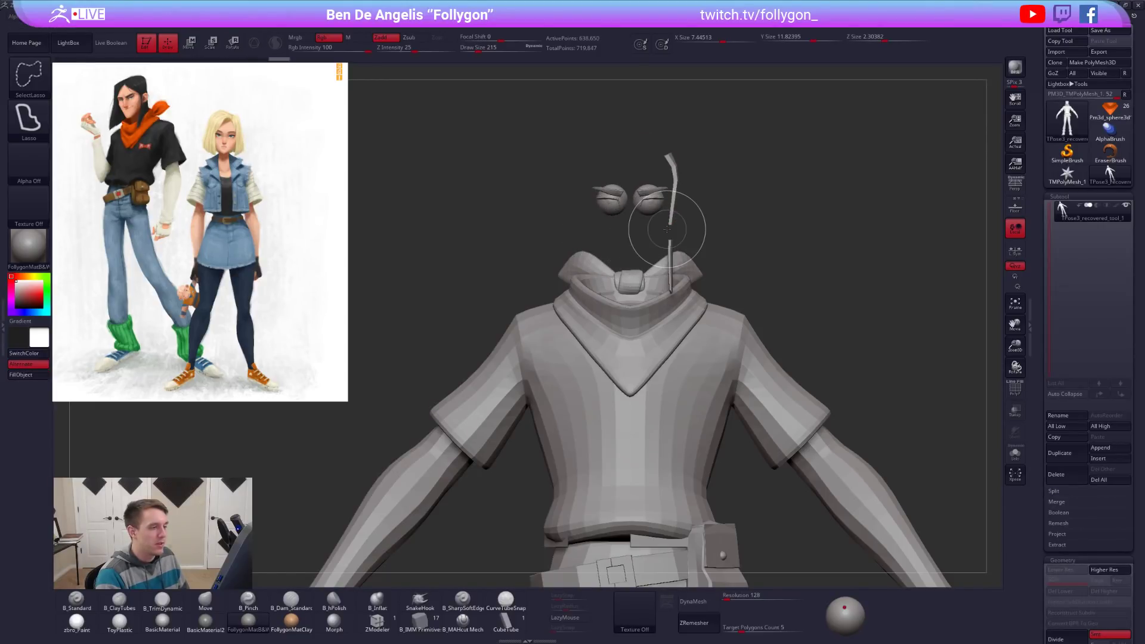
pyautogui.moveTo(614, 217)
pyautogui.keyDown('ctrl'); pyautogui.keyDown('alt'); pyautogui.keyDown('shift'); pyautogui.mouseDown()
pyautogui.moveTo(737, 191)
pyautogui.moveTo(738, 205)
pyautogui.mouseUp(); pyautogui.keyUp('shift'); pyautogui.keyUp('alt'); pyautogui.keyUp('ctrl')
pyautogui.hotkey('ctrl', 'z')
pyautogui.moveTo(583, 228)
pyautogui.keyDown('ctrl'); pyautogui.keyDown('alt'); pyautogui.keyDown('shift'); pyautogui.mouseDown()
pyautogui.moveTo(439, 130)
pyautogui.moveTo(447, 144)
pyautogui.mouseUp(); pyautogui.keyUp('shift'); pyautogui.keyUp('alt'); pyautogui.keyUp('ctrl')
# Mask the body below the neck on the fully visible posing mesh, leaving the head and hair editable.
pyautogui.moveTo(713, 218)
pyautogui.keyDown('alt'); pyautogui.mouseDown()
pyautogui.moveTo(754, 247)
pyautogui.moveTo(775, 284)
pyautogui.moveTo(750, 238)
pyautogui.mouseUp(); pyautogui.keyUp('alt')
pyautogui.keyDown('ctrl'); pyautogui.click(754, 235); pyautogui.keyUp('ctrl')
pyautogui.keyDown('ctrl'); pyautogui.keyDown('shift'); pyautogui.click(762, 254); pyautogui.keyUp('shift'); pyautogui.keyUp('ctrl')
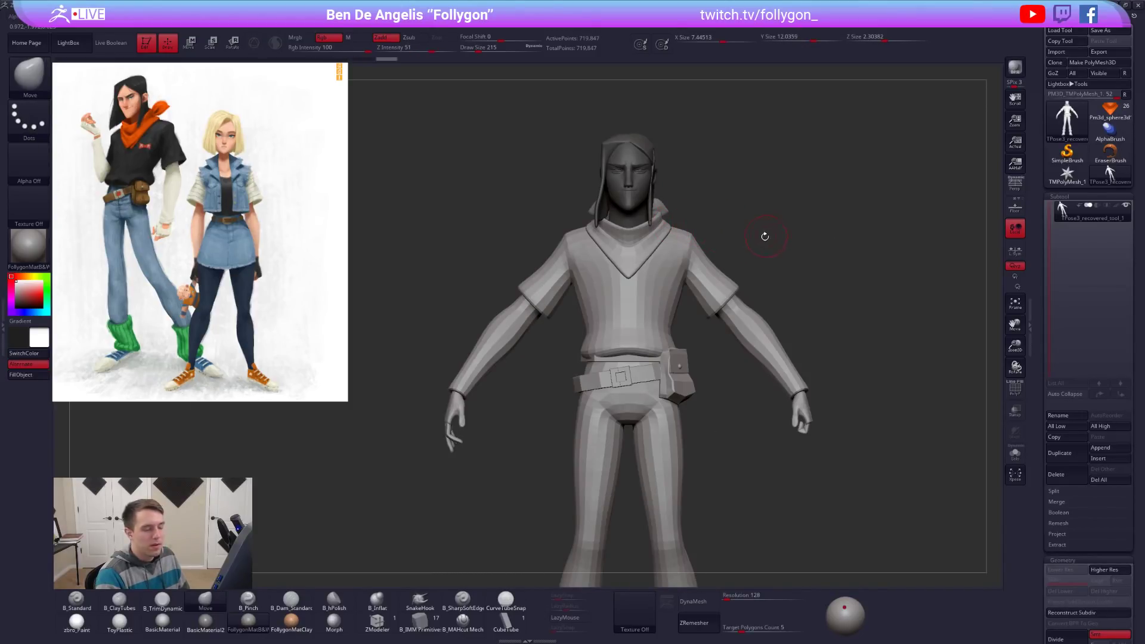
pyautogui.keyDown('ctrl'); pyautogui.click(715, 233); pyautogui.keyUp('ctrl')
# Place the Scale action line vertically from the base of the neck to the top of the head in side view.
pyautogui.keyDown('alt'); pyautogui.moveTo(715, 234); pyautogui.dragTo(723, 269); pyautogui.keyUp('alt')
pyautogui.press('e')
pyautogui.moveTo(626, 216); pyautogui.dragTo(716, 210)
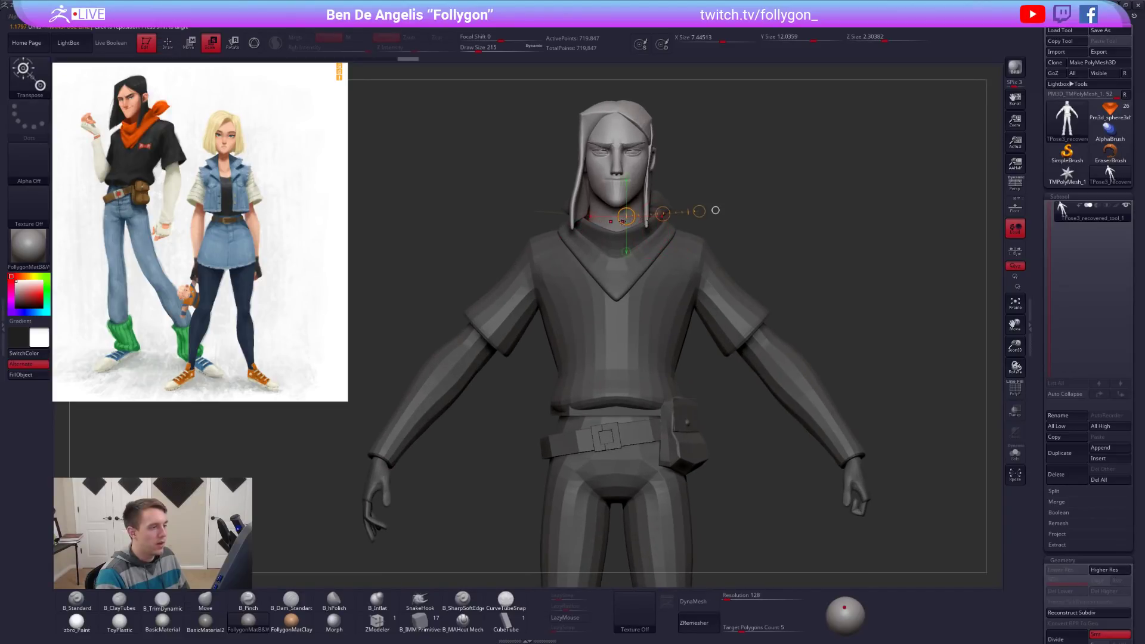
pyautogui.keyDown('shift'); pyautogui.moveTo(618, 222); pyautogui.dragTo(762, 223); pyautogui.keyUp('shift')
pyautogui.keyDown('shift'); pyautogui.moveTo(799, 255); pyautogui.dragTo(717, 256); pyautogui.keyUp('shift')
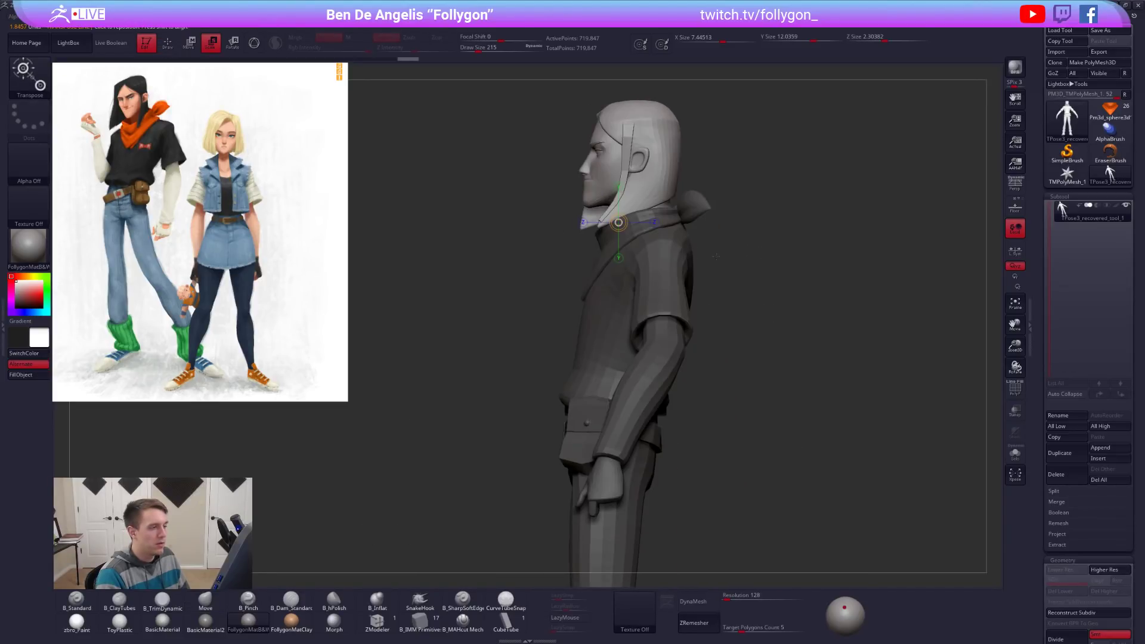
pyautogui.keyDown('shift'); pyautogui.moveTo(654, 222); pyautogui.dragTo(807, 338); pyautogui.keyUp('shift')
pyautogui.click(617, 188)
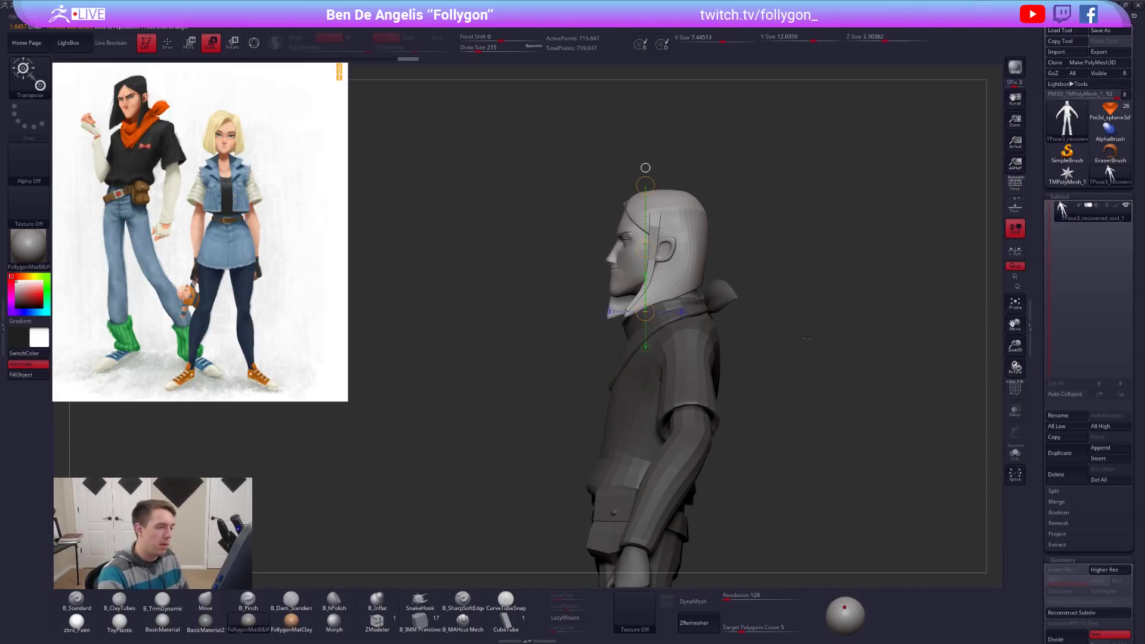
# Try scaling the head and hair up slightly from the base of the neck.
pyautogui.moveTo(653, 247); pyautogui.dragTo(679, 233)
pyautogui.moveTo(724, 271)
pyautogui.keyDown('shift'); pyautogui.mouseDown()
pyautogui.moveTo(758, 277)
pyautogui.moveTo(735, 259)
pyautogui.moveTo(740, 272)
pyautogui.mouseUp(); pyautogui.keyUp('shift')
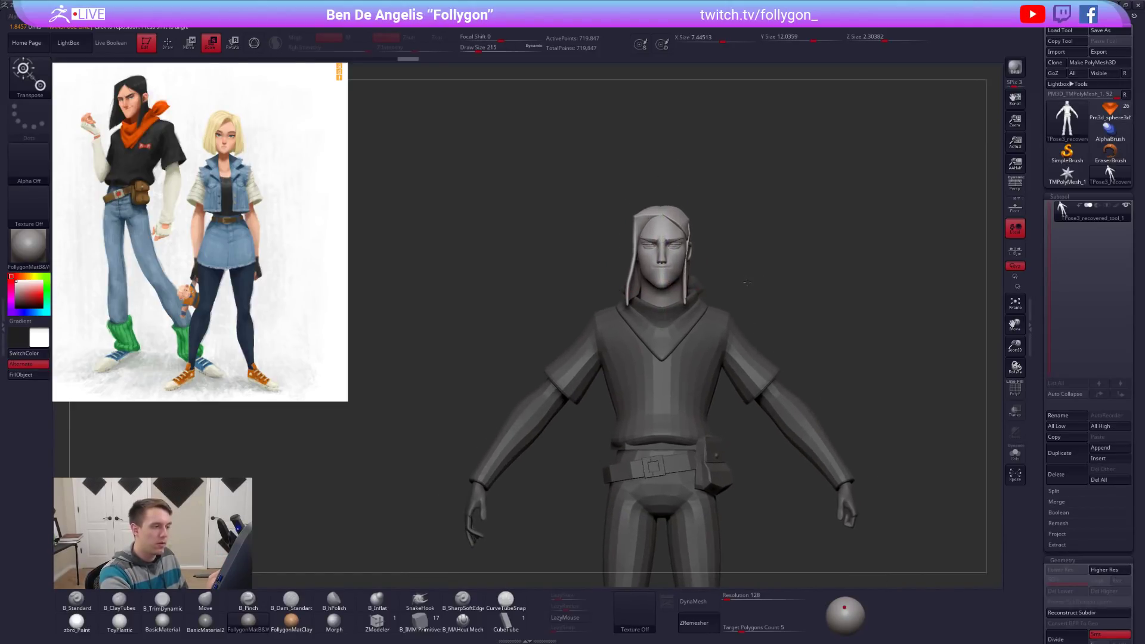
pyautogui.moveTo(667, 239); pyautogui.dragTo(671, 255)
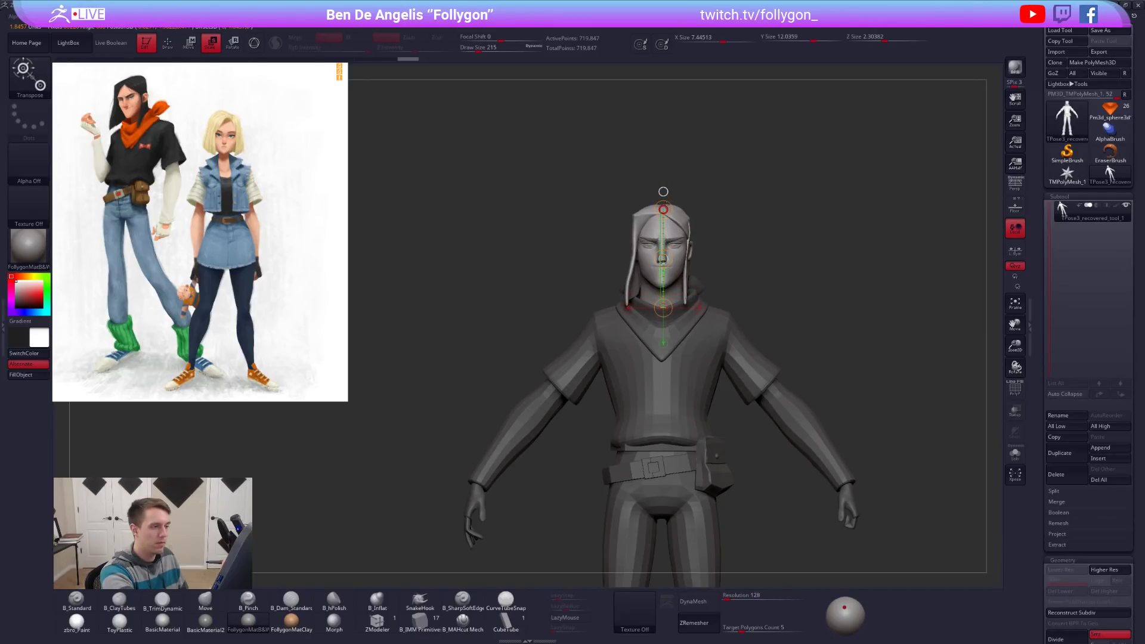
pyautogui.moveTo(666, 196); pyautogui.dragTo(666, 195)
# Check the whole figure's proportions against the reference and undo the last head scaling.
pyautogui.press('q')
pyautogui.moveTo(835, 441)
pyautogui.keyDown('alt'); pyautogui.mouseDown()
pyautogui.moveTo(835, 378)
pyautogui.moveTo(848, 444)
pyautogui.mouseUp(); pyautogui.keyUp('alt')
pyautogui.moveTo(853, 380)
pyautogui.mouseDown()
pyautogui.moveTo(840, 293)
pyautogui.moveTo(853, 374)
pyautogui.mouseUp()
pyautogui.keyDown('alt'); pyautogui.moveTo(867, 454); pyautogui.dragTo(869, 435); pyautogui.keyUp('alt')
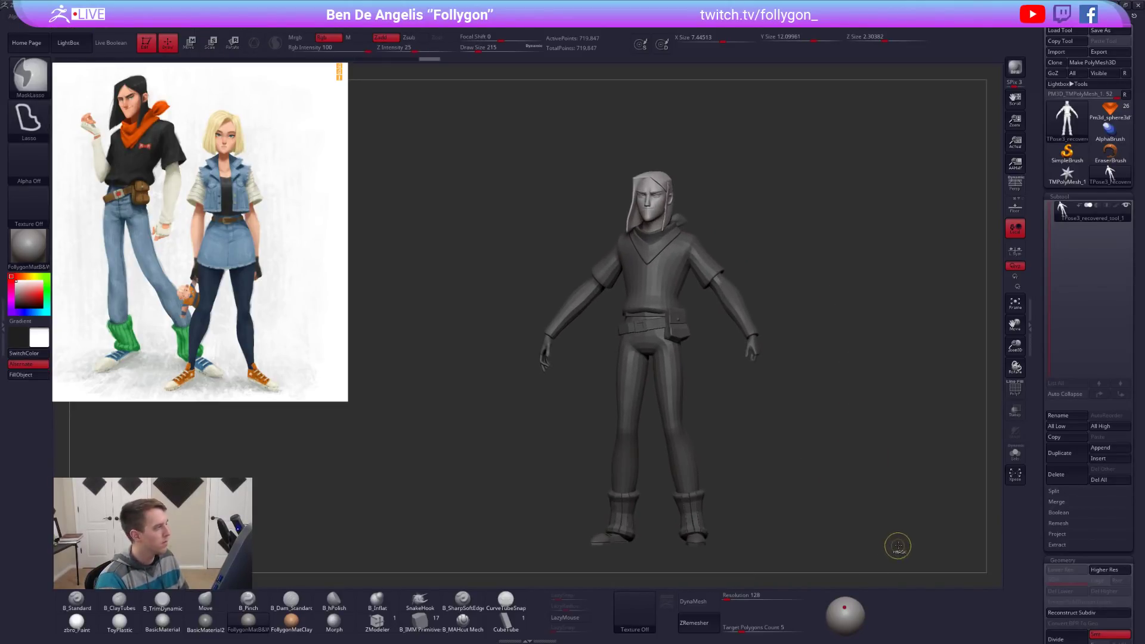
pyautogui.hotkey('ctrl', 'z')
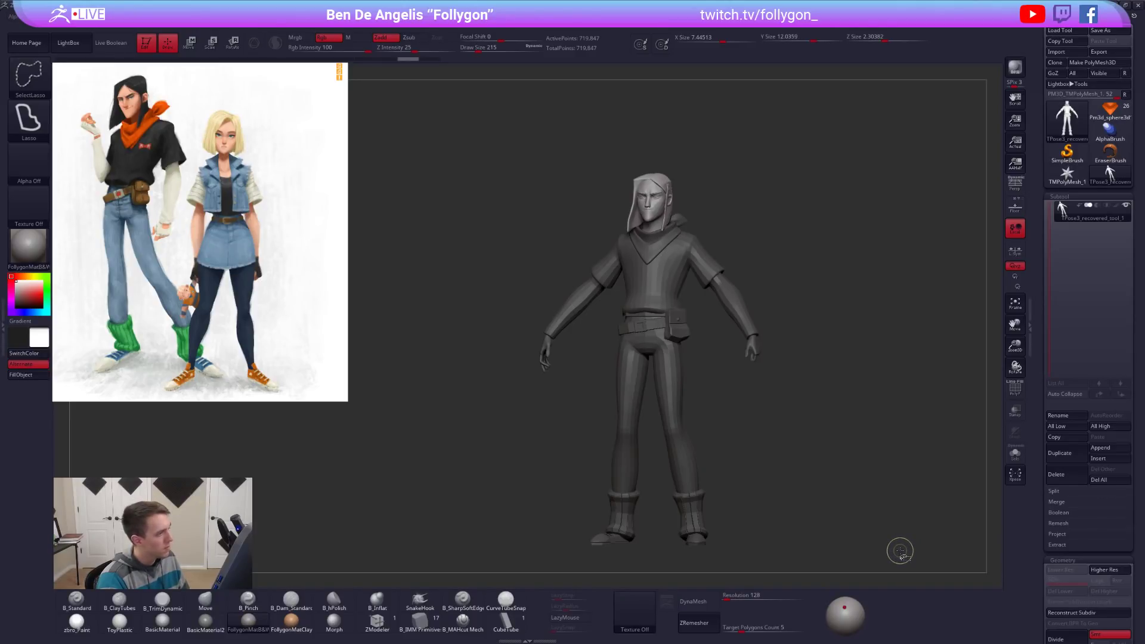
# Turn on perspective and display the polygroup colours on the merged character mesh.
pyautogui.hotkey('ctrl', 'shift', 'z')
pyautogui.moveTo(900, 557); pyautogui.dragTo(892, 559)
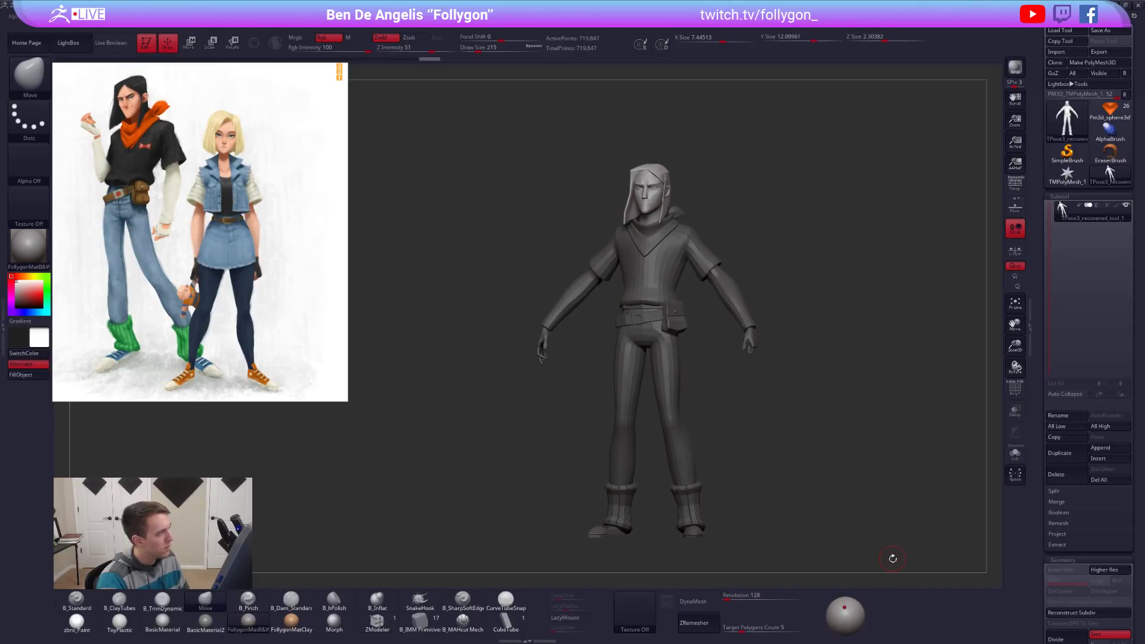
pyautogui.click(1015, 183)
pyautogui.moveTo(888, 514); pyautogui.dragTo(886, 511)
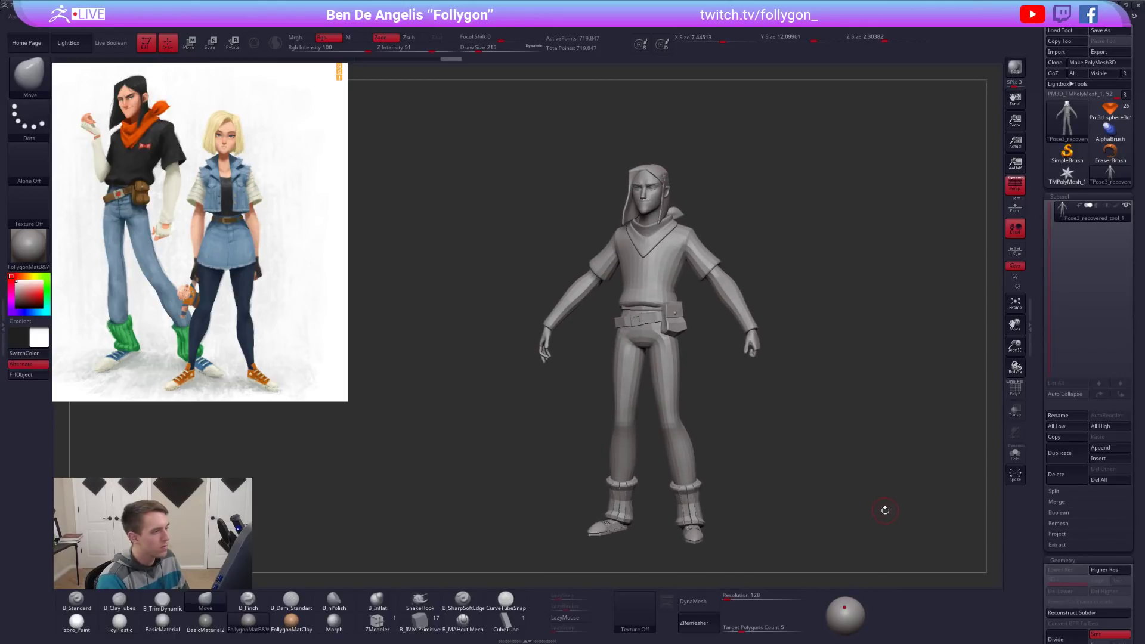
pyautogui.hotkey('shift', 'f')
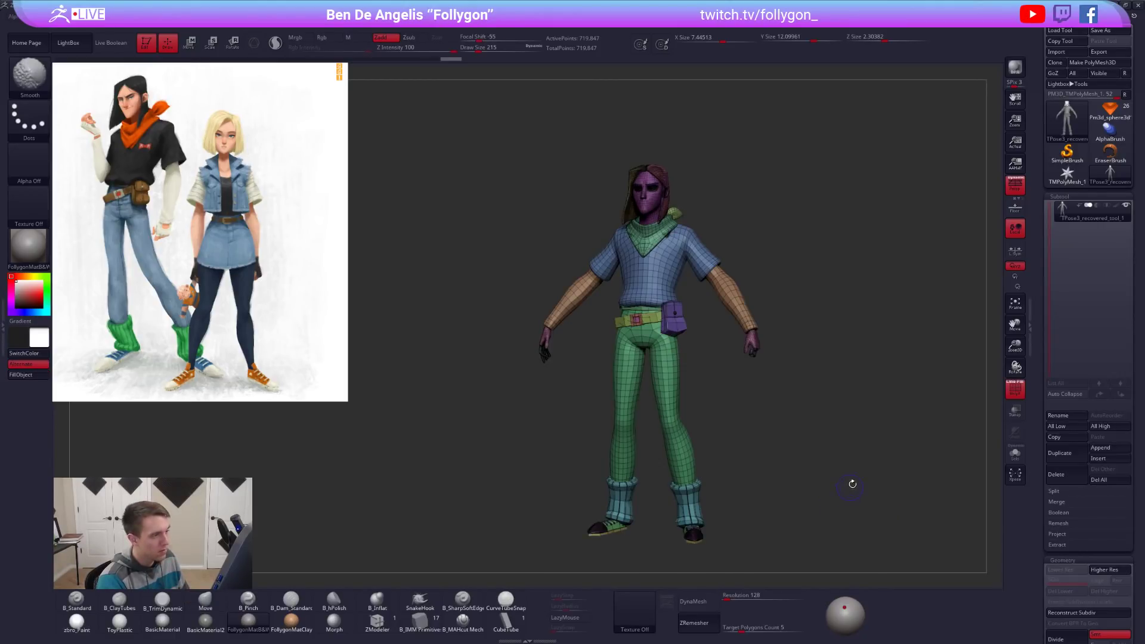
pyautogui.moveTo(863, 502); pyautogui.dragTo(842, 510)
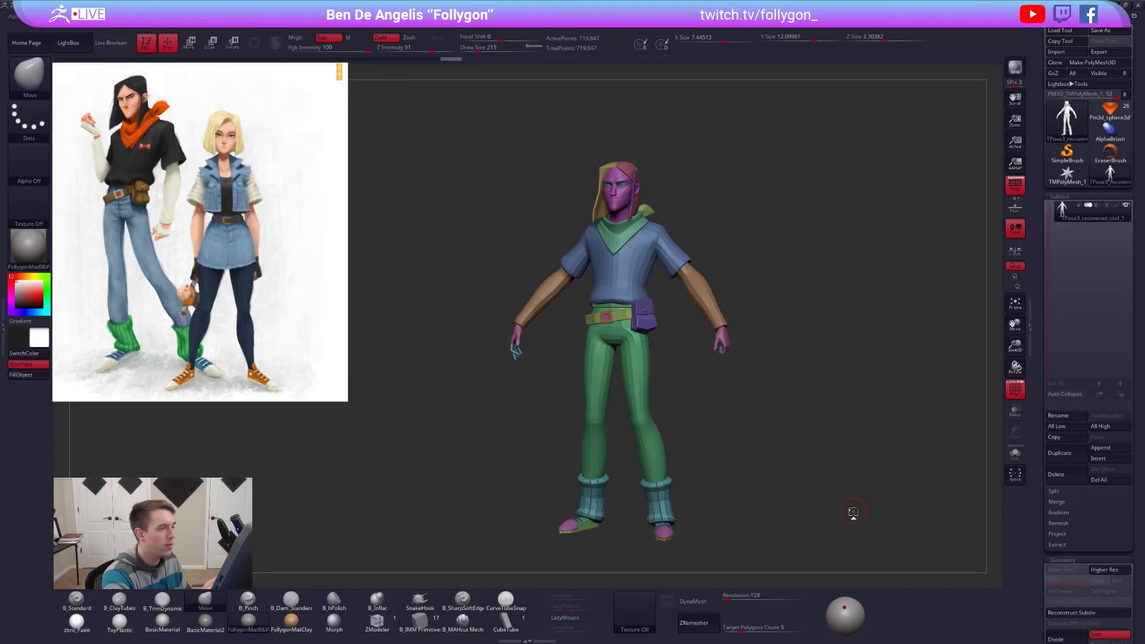
# Mask the body below the neck and scale the head down slightly with Transpose.
pyautogui.moveTo(640, 274); pyautogui.dragTo(676, 316, button='right')
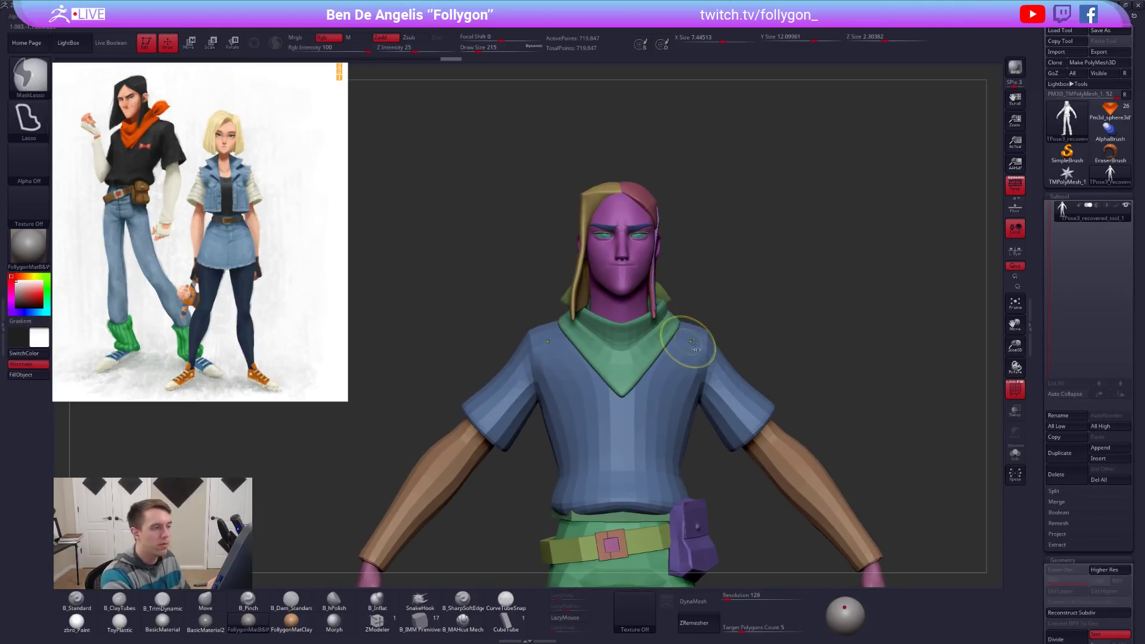
pyautogui.keyDown('ctrl'); pyautogui.click(823, 430); pyautogui.keyUp('ctrl')
pyautogui.press('e')
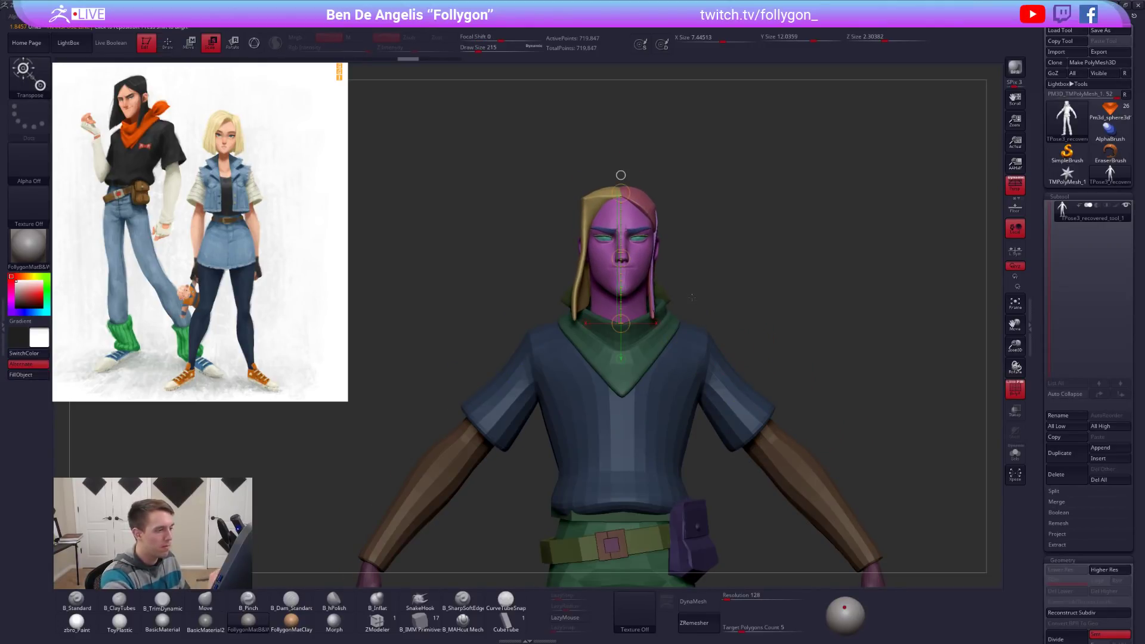
pyautogui.moveTo(621, 192)
pyautogui.mouseDown()
pyautogui.moveTo(611, 178)
pyautogui.moveTo(597, 185)
pyautogui.moveTo(682, 175)
pyautogui.moveTo(669, 256)
pyautogui.mouseUp()
pyautogui.press('q')
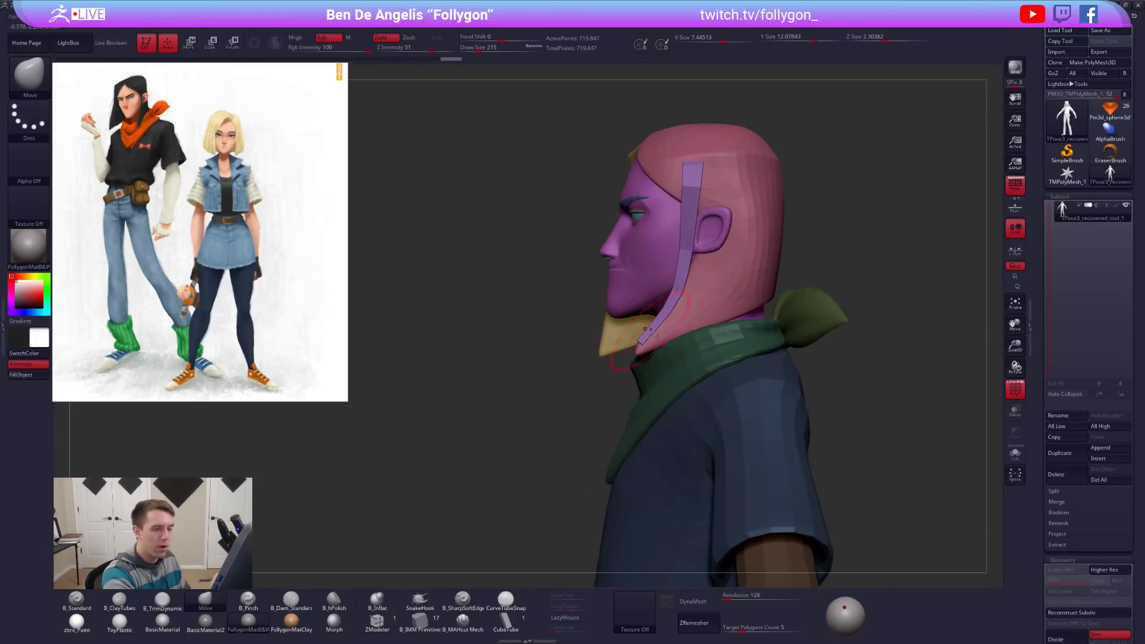
# Hide the polygroup colours and mask the hair and rest of the head by topology, leaving the face free.
pyautogui.click(1014, 388)
pyautogui.keyDown('alt'); pyautogui.moveTo(848, 387); pyautogui.dragTo(877, 444); pyautogui.keyUp('alt')
pyautogui.press('w')
pyautogui.keyDown('ctrl'); pyautogui.moveTo(674, 345); pyautogui.dragTo(780, 317); pyautogui.keyUp('ctrl')
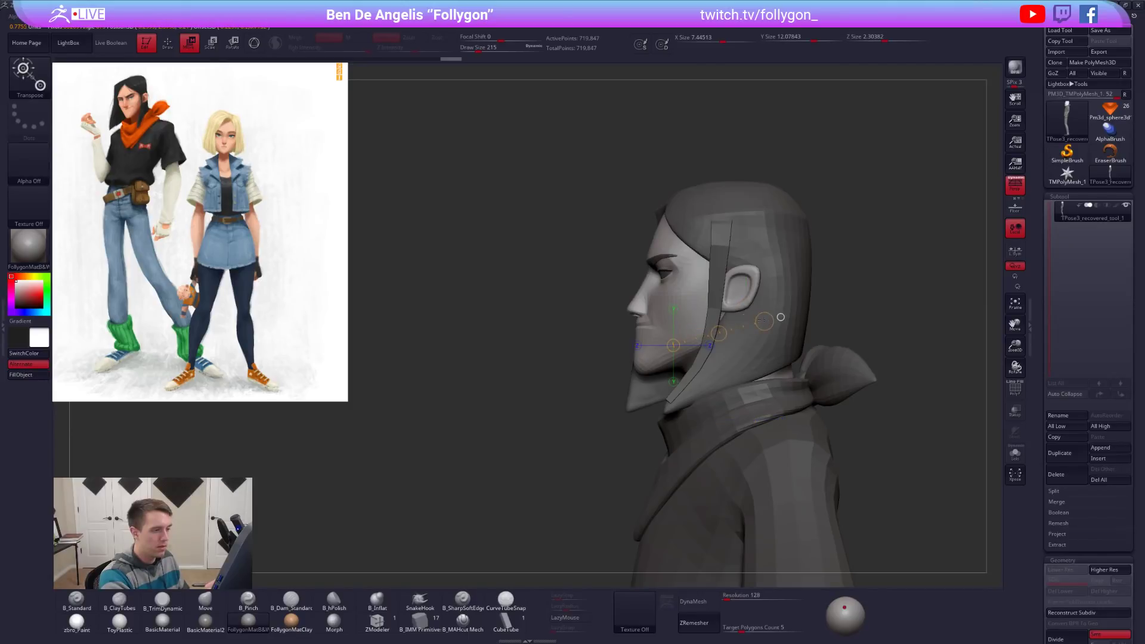
# Adjust the jaw and chin in side and front view with a large Move brush, and clear the mask.
pyautogui.press('q')
pyautogui.press('space')
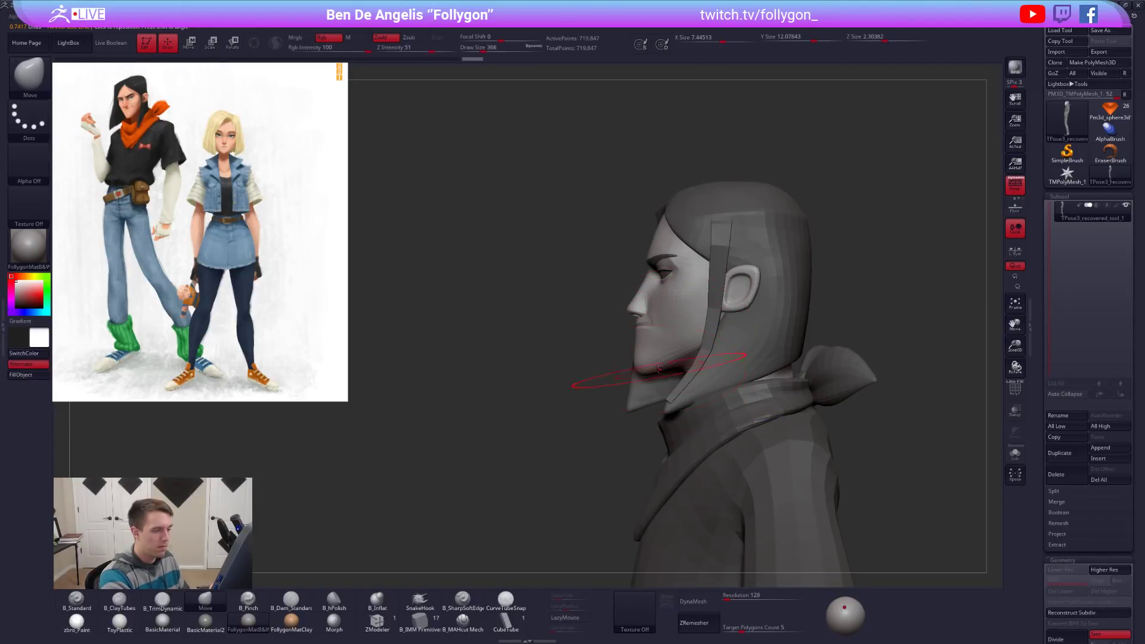
pyautogui.moveTo(652, 367); pyautogui.dragTo(661, 367)
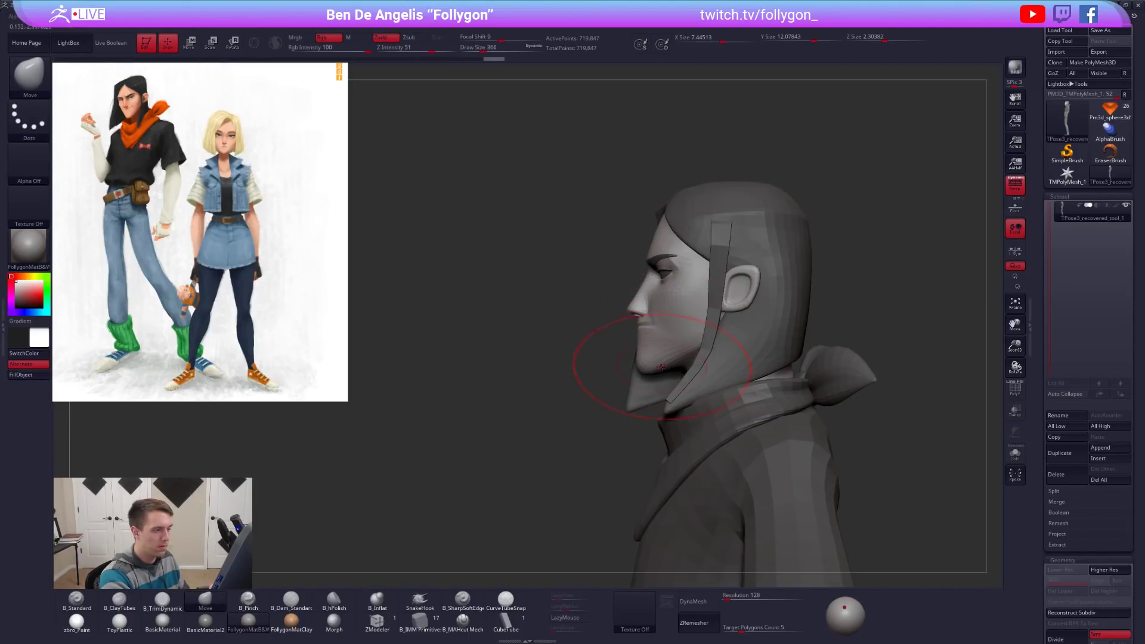
pyautogui.keyDown('shift'); pyautogui.moveTo(686, 371); pyautogui.dragTo(720, 334, button='right'); pyautogui.keyUp('shift')
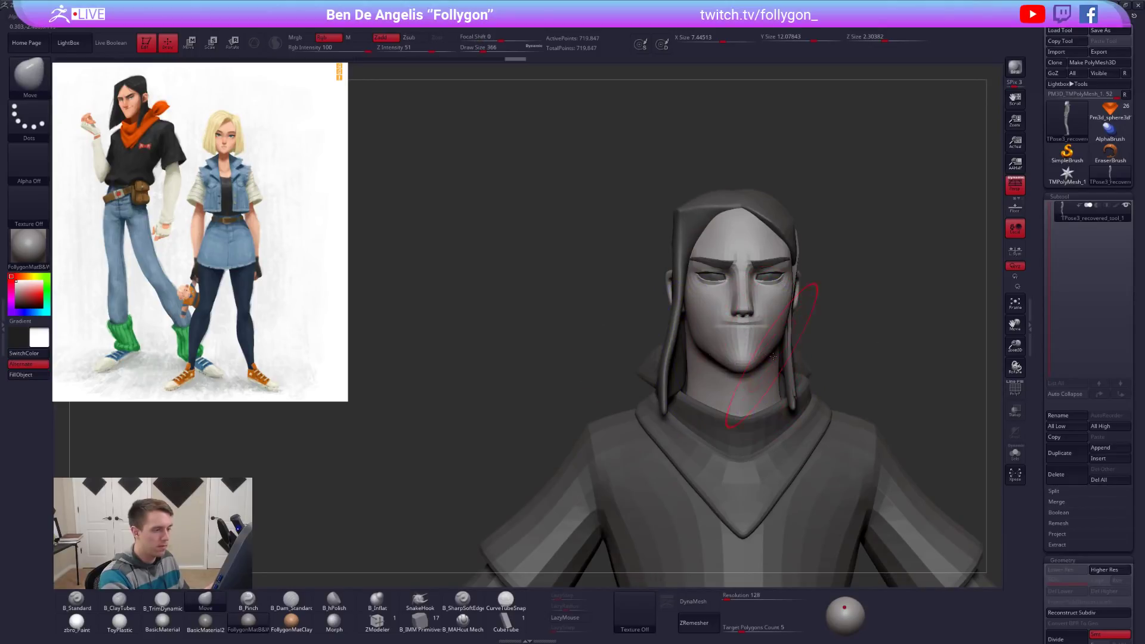
pyautogui.keyDown('alt'); pyautogui.moveTo(818, 379); pyautogui.dragTo(743, 381, button='right'); pyautogui.keyUp('alt')
pyautogui.press('space')
pyautogui.moveTo(777, 365); pyautogui.dragTo(771, 365)
pyautogui.moveTo(822, 393)
pyautogui.keyDown('alt'); pyautogui.mouseDown(button='right')
pyautogui.moveTo(793, 382)
pyautogui.moveTo(792, 344)
pyautogui.mouseUp(button='right'); pyautogui.keyUp('alt')
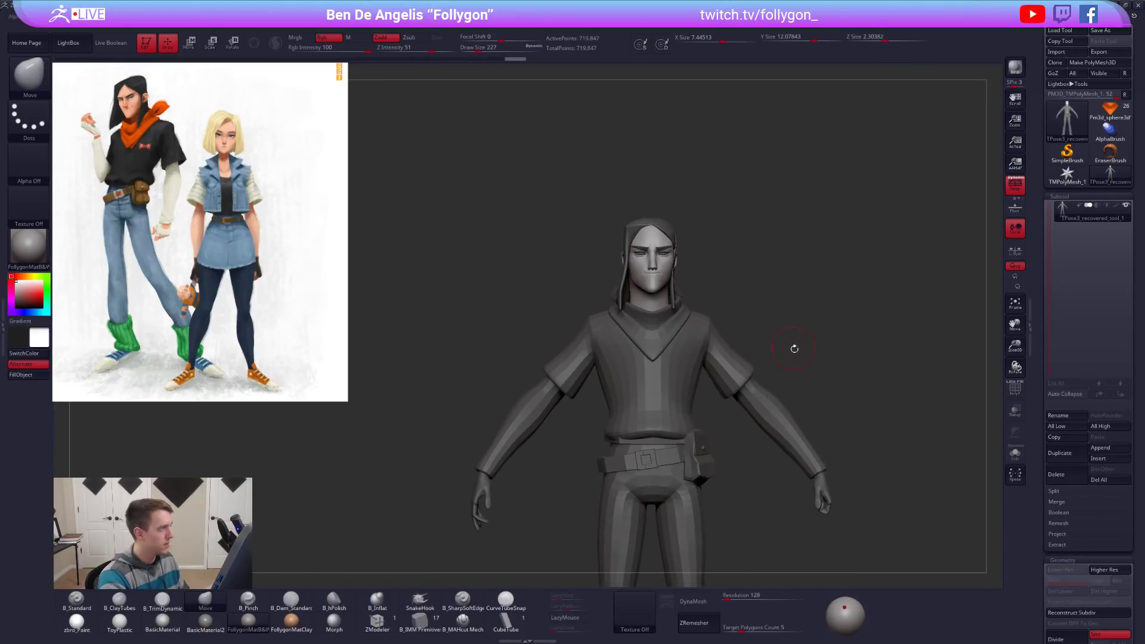
pyautogui.keyDown('ctrl'); pyautogui.moveTo(817, 365); pyautogui.dragTo(874, 415); pyautogui.keyUp('ctrl')
# Examine the head and upper-body proportions from several angles against the reference painting.
pyautogui.moveTo(948, 459); pyautogui.dragTo(895, 480, button='right')
pyautogui.keyDown('alt'); pyautogui.moveTo(895, 480); pyautogui.dragTo(879, 435, button='right'); pyautogui.keyUp('alt')
pyautogui.moveTo(918, 531)
pyautogui.mouseDown(button='right')
pyautogui.moveTo(929, 545)
pyautogui.moveTo(884, 528)
pyautogui.mouseUp(button='right')
pyautogui.keyDown('alt'); pyautogui.moveTo(814, 447); pyautogui.dragTo(810, 481, button='right'); pyautogui.keyUp('alt')
pyautogui.keyDown('ctrl'); pyautogui.moveTo(623, 271); pyautogui.dragTo(651, 309, button='right'); pyautogui.keyUp('ctrl')
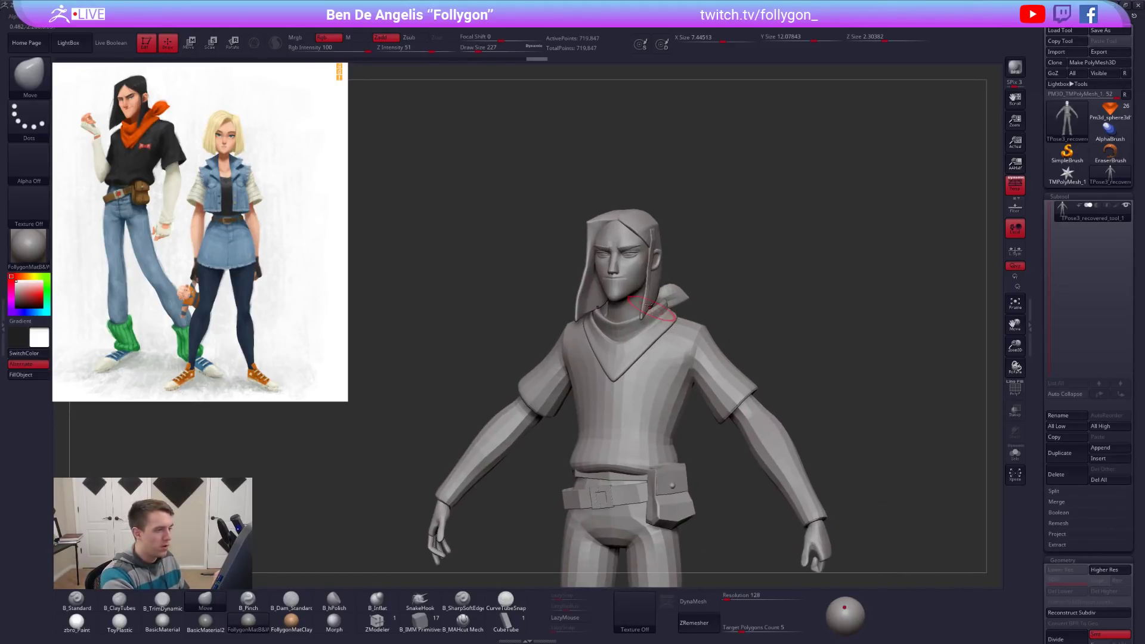
pyautogui.keyDown('ctrl'); pyautogui.moveTo(635, 261); pyautogui.dragTo(663, 314, button='right'); pyautogui.keyUp('ctrl')
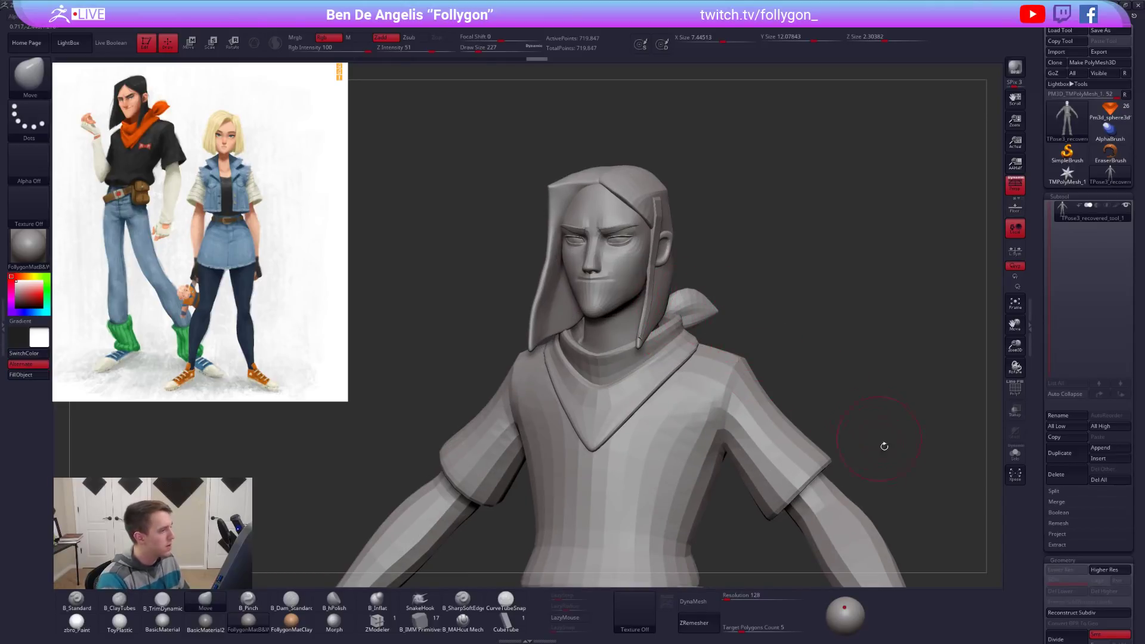
pyautogui.keyDown('ctrl'); pyautogui.moveTo(905, 460); pyautogui.dragTo(879, 462, button='right'); pyautogui.keyUp('ctrl')
pyautogui.moveTo(902, 502)
pyautogui.keyDown('alt'); pyautogui.mouseDown(button='right')
pyautogui.moveTo(895, 474)
pyautogui.moveTo(881, 504)
pyautogui.moveTo(887, 409)
pyautogui.moveTo(859, 411)
pyautogui.moveTo(842, 486)
pyautogui.mouseUp(button='right'); pyautogui.keyUp('alt')
# Hide the hair pieces to check the bald head's shape and proportions, and restore the full mesh's visibility.
pyautogui.keyDown('ctrl'); pyautogui.keyDown('shift'); pyautogui.click(600, 148); pyautogui.keyUp('shift'); pyautogui.keyUp('ctrl')
pyautogui.keyDown('ctrl'); pyautogui.keyDown('alt'); pyautogui.keyDown('shift'); pyautogui.click(599, 149); pyautogui.keyUp('shift'); pyautogui.keyUp('alt'); pyautogui.keyUp('ctrl')
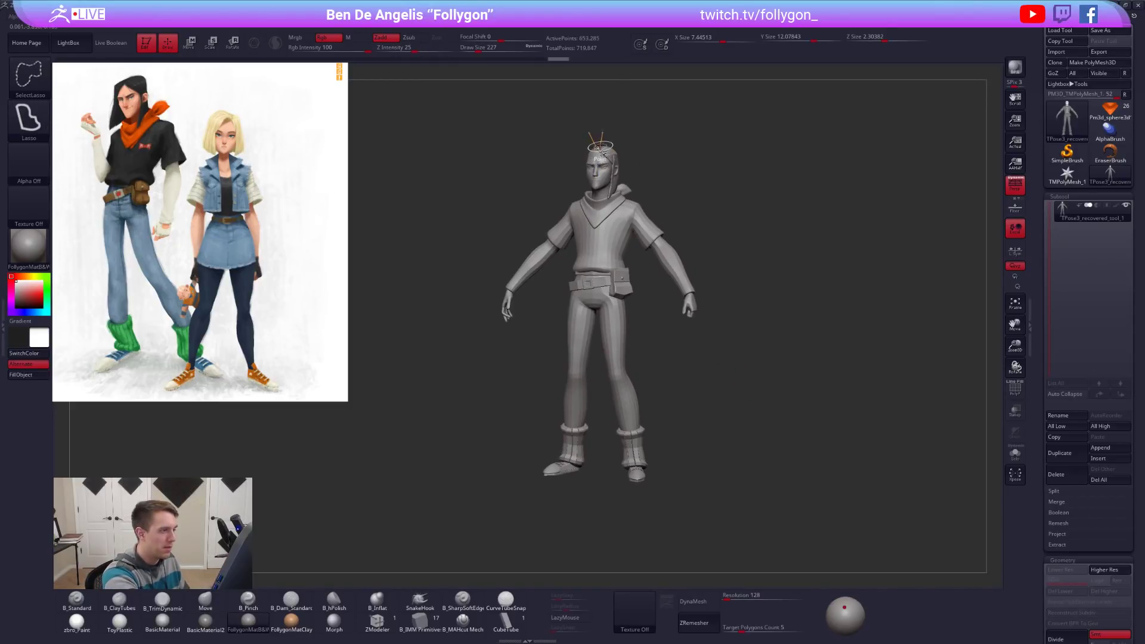
pyautogui.keyDown('ctrl'); pyautogui.keyDown('alt'); pyautogui.keyDown('shift'); pyautogui.click(605, 150); pyautogui.keyUp('shift'); pyautogui.keyUp('alt'); pyautogui.keyUp('ctrl')
pyautogui.keyDown('ctrl'); pyautogui.keyDown('alt'); pyautogui.keyDown('shift'); pyautogui.click(612, 154); pyautogui.keyUp('shift'); pyautogui.keyUp('alt'); pyautogui.keyUp('ctrl')
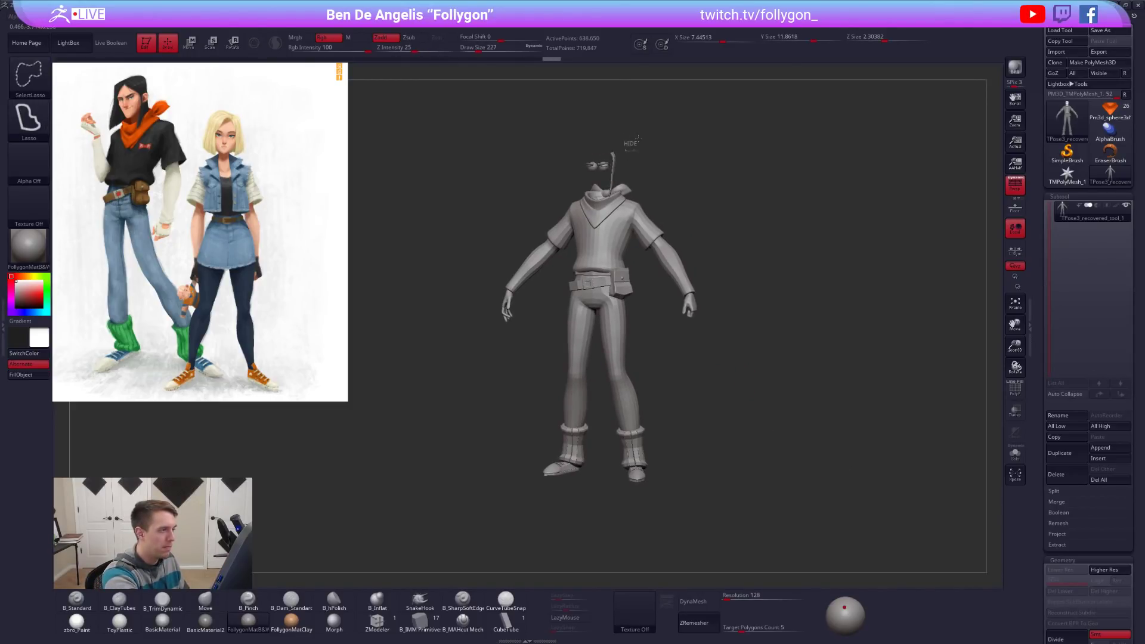
pyautogui.keyDown('ctrl'); pyautogui.keyDown('shift'); pyautogui.moveTo(630, 145); pyautogui.dragTo(620, 156); pyautogui.keyUp('shift'); pyautogui.keyUp('ctrl')
pyautogui.keyDown('ctrl'); pyautogui.keyDown('alt'); pyautogui.keyDown('shift'); pyautogui.click(603, 187); pyautogui.keyUp('shift'); pyautogui.keyUp('alt'); pyautogui.keyUp('ctrl')
pyautogui.keyDown('ctrl'); pyautogui.keyDown('shift'); pyautogui.moveTo(686, 238); pyautogui.dragTo(713, 261); pyautogui.keyUp('shift'); pyautogui.keyUp('ctrl')
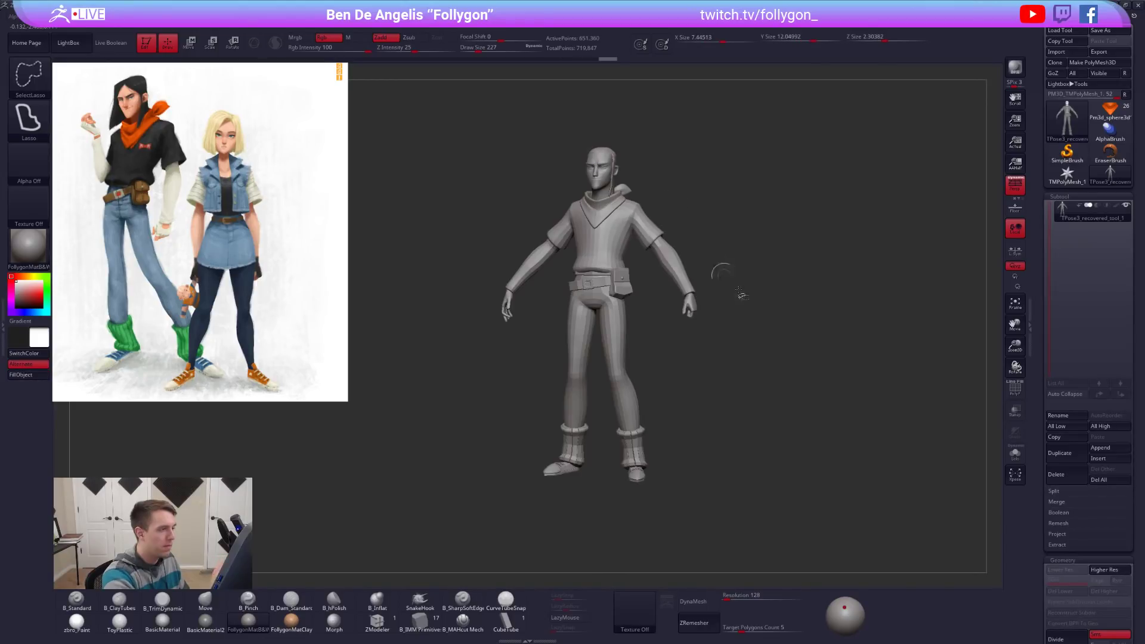
pyautogui.moveTo(864, 507)
pyautogui.keyDown('alt'); pyautogui.mouseDown(button='right')
pyautogui.moveTo(851, 517)
pyautogui.moveTo(856, 503)
pyautogui.mouseUp(button='right'); pyautogui.keyUp('alt')
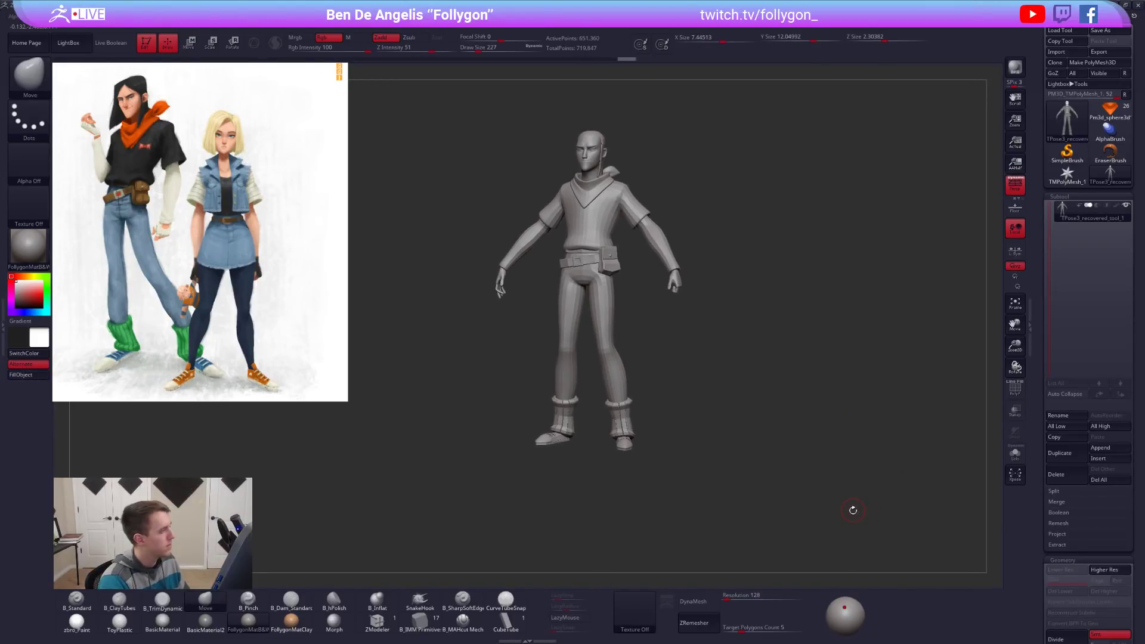
pyautogui.keyDown('ctrl'); pyautogui.keyDown('shift'); pyautogui.click(853, 511); pyautogui.keyUp('shift'); pyautogui.keyUp('ctrl')
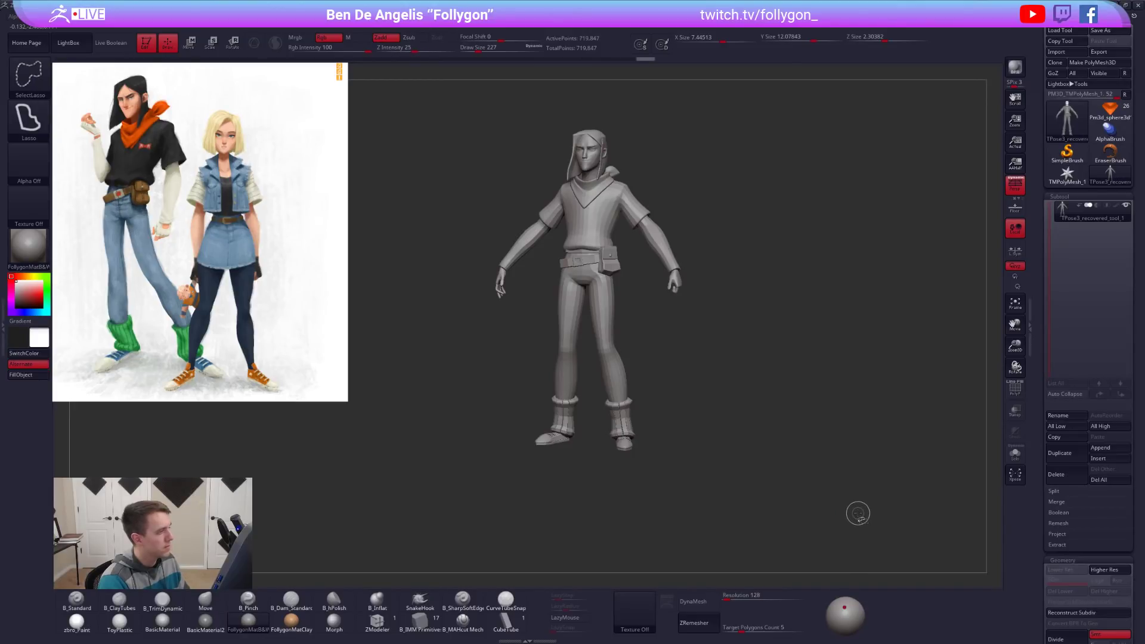
# Transfer the changes from the merged pose mesh back to the character's separate subtools with TPose|SubT.
pyautogui.hotkey('shift', 'f')
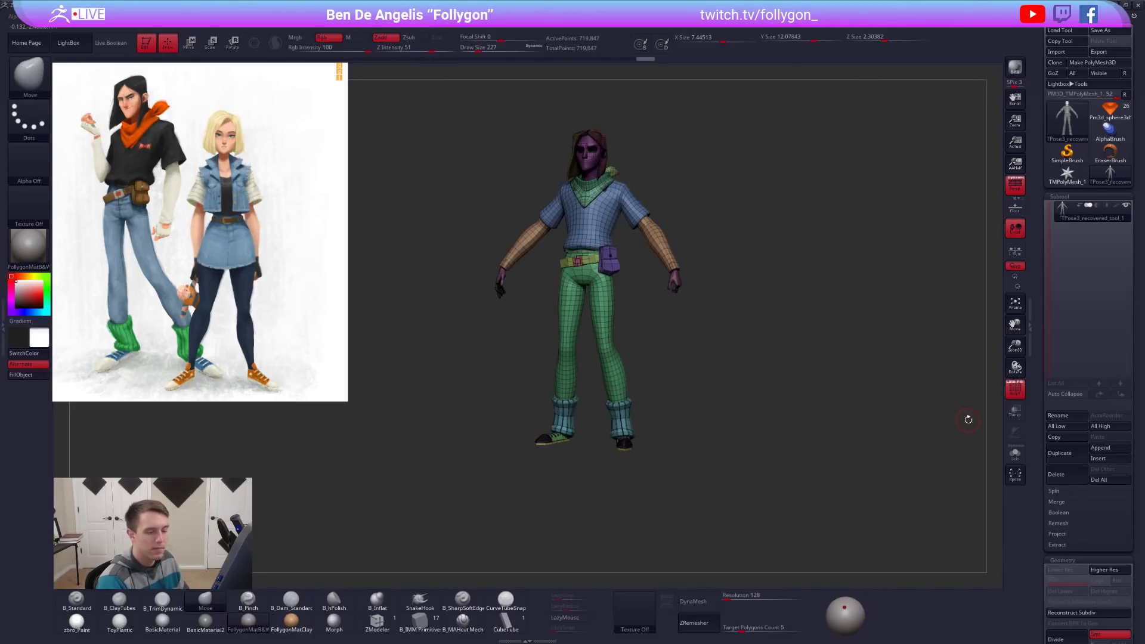
pyautogui.hotkey('shift', 'f')
pyautogui.moveTo(710, 273)
pyautogui.mouseDown(button='right')
pyautogui.moveTo(738, 276)
pyautogui.moveTo(754, 325)
pyautogui.mouseUp(button='right')
pyautogui.hotkey('ctrl', 'shift', 'a')
pyautogui.click(831, 396)
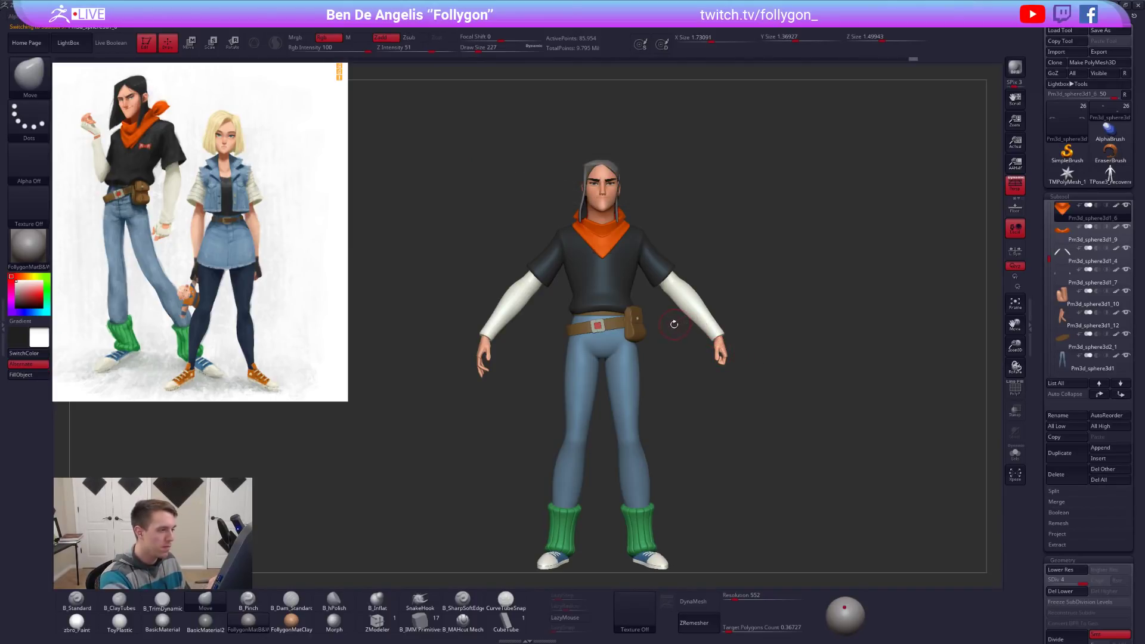
# Delete the leftover TPose mesh and return to the coloured character tool.
pyautogui.moveTo(677, 323); pyautogui.dragTo(614, 316, button='right')
pyautogui.keyDown('ctrl'); pyautogui.moveTo(602, 203); pyautogui.dragTo(802, 326, button='right'); pyautogui.keyUp('ctrl')
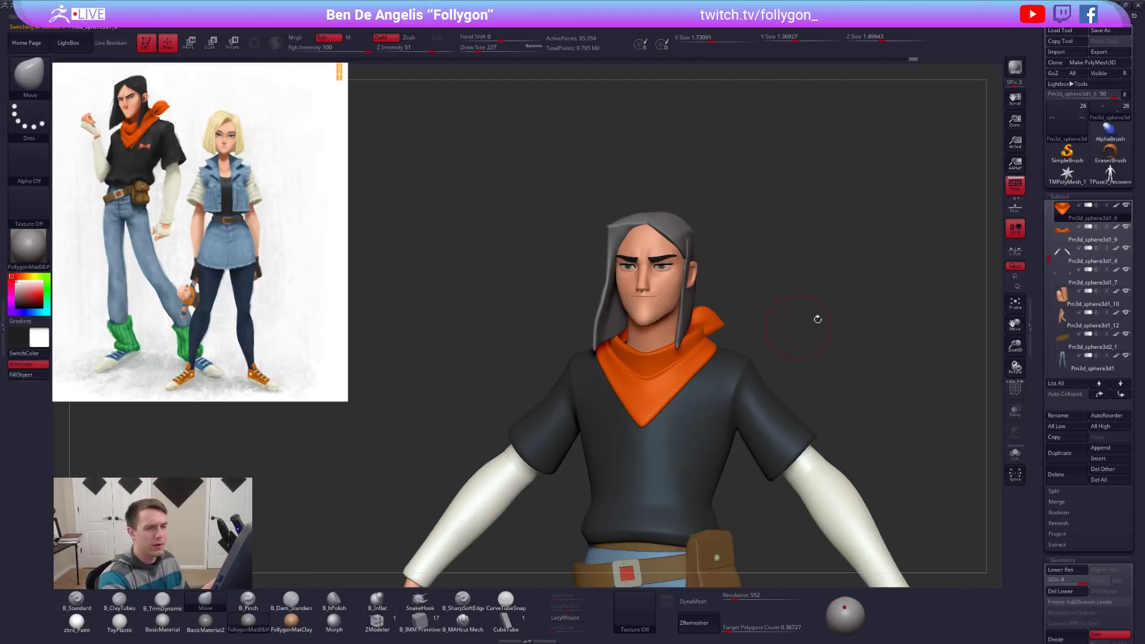
pyautogui.click(1112, 178)
pyautogui.click(1079, 481)
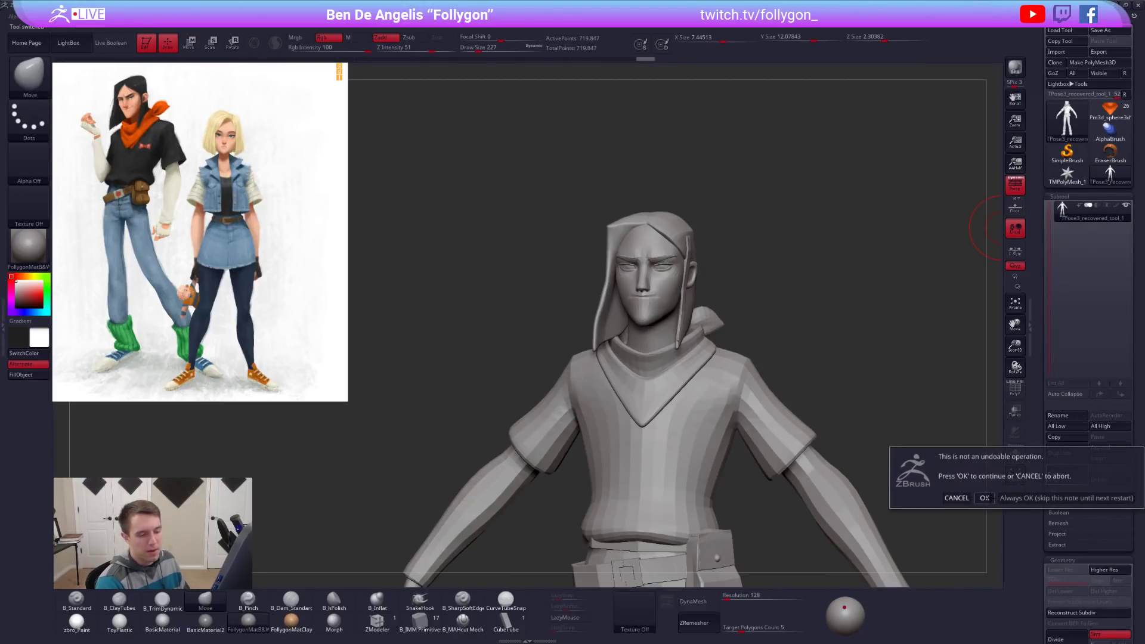
pyautogui.click(985, 498)
pyautogui.click(1110, 110)
# Select the long hair piece on the character's right and refine it with the Move brush at draw size 181.
pyautogui.keyDown('ctrl'); pyautogui.moveTo(745, 265); pyautogui.dragTo(684, 274, button='right'); pyautogui.keyUp('ctrl')
pyautogui.keyDown('alt'); pyautogui.click(601, 159); pyautogui.keyUp('alt')
pyautogui.moveTo(601, 160)
pyautogui.keyDown('alt'); pyautogui.mouseDown(button='right')
pyautogui.moveTo(618, 254)
pyautogui.moveTo(599, 334)
pyautogui.mouseUp(button='right'); pyautogui.keyUp('alt')
pyautogui.press('space')
pyautogui.moveTo(608, 334); pyautogui.dragTo(597, 334)
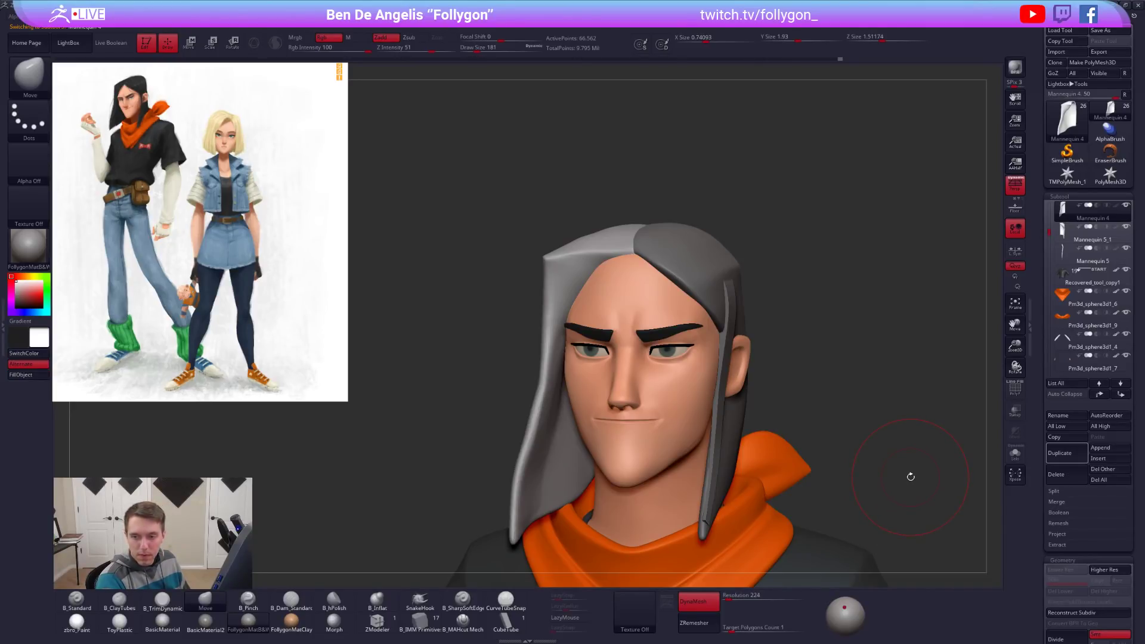
# Select the hair piece on the character's left and adjust its side and back with a smaller Move brush.
pyautogui.moveTo(766, 370); pyautogui.dragTo(685, 382, button='right')
pyautogui.keyDown('alt'); pyautogui.click(739, 274); pyautogui.keyUp('alt')
pyautogui.press('space')
pyautogui.moveTo(759, 301); pyautogui.dragTo(753, 302)
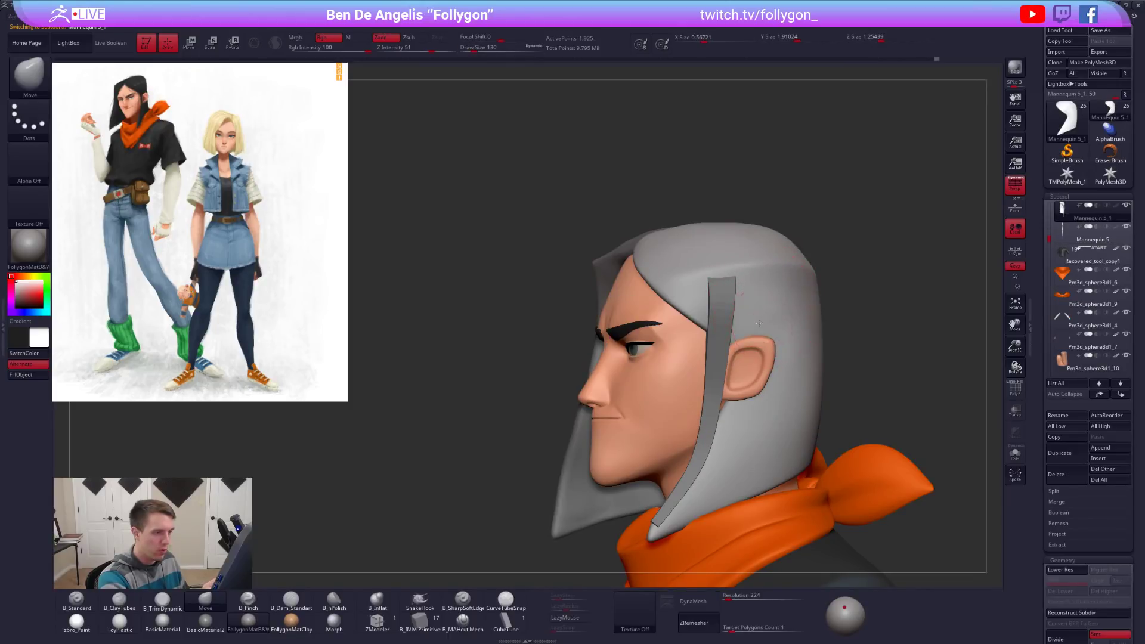
pyautogui.moveTo(834, 320); pyautogui.dragTo(802, 322, button='right')
pyautogui.press('space')
pyautogui.moveTo(803, 321); pyautogui.dragTo(807, 322)
# Turn off DynaMesh for the hair piece on the character's right and rebuild its topology with ZRemesher.
pyautogui.moveTo(808, 330)
pyautogui.mouseDown(button='right')
pyautogui.moveTo(829, 338)
pyautogui.moveTo(823, 389)
pyautogui.moveTo(693, 427)
pyautogui.mouseUp(button='right')
pyautogui.keyDown('alt'); pyautogui.click(571, 407); pyautogui.keyUp('alt')
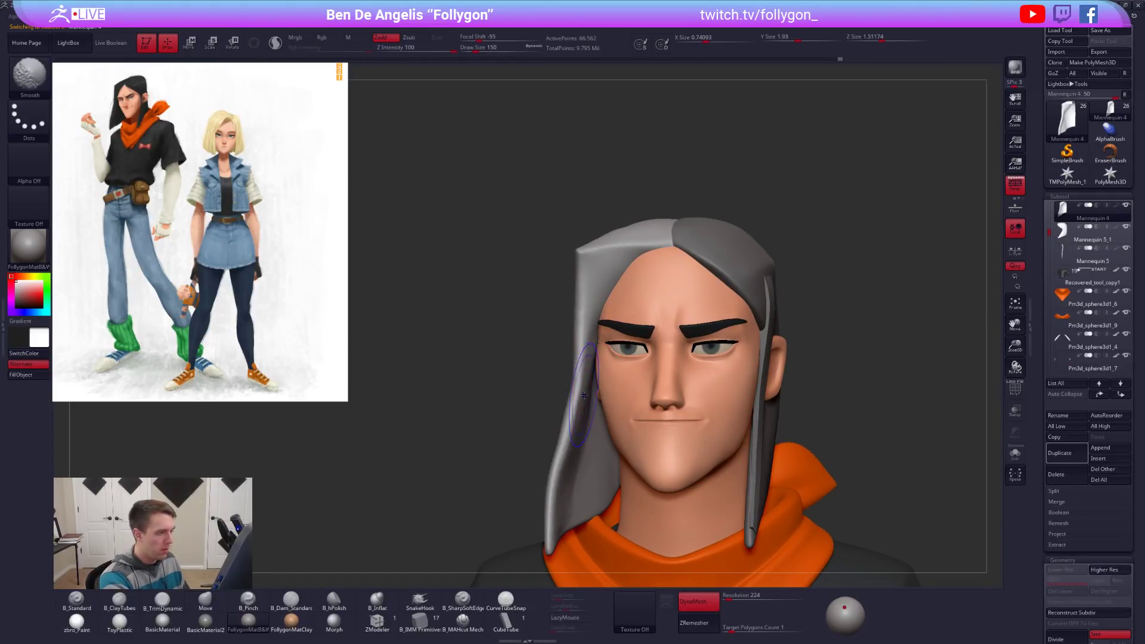
pyautogui.hotkey('shift', 'f')
pyautogui.keyDown('ctrl'); pyautogui.moveTo(872, 403); pyautogui.dragTo(823, 296, button='right'); pyautogui.keyUp('ctrl')
pyautogui.click(709, 603)
pyautogui.click(694, 623)
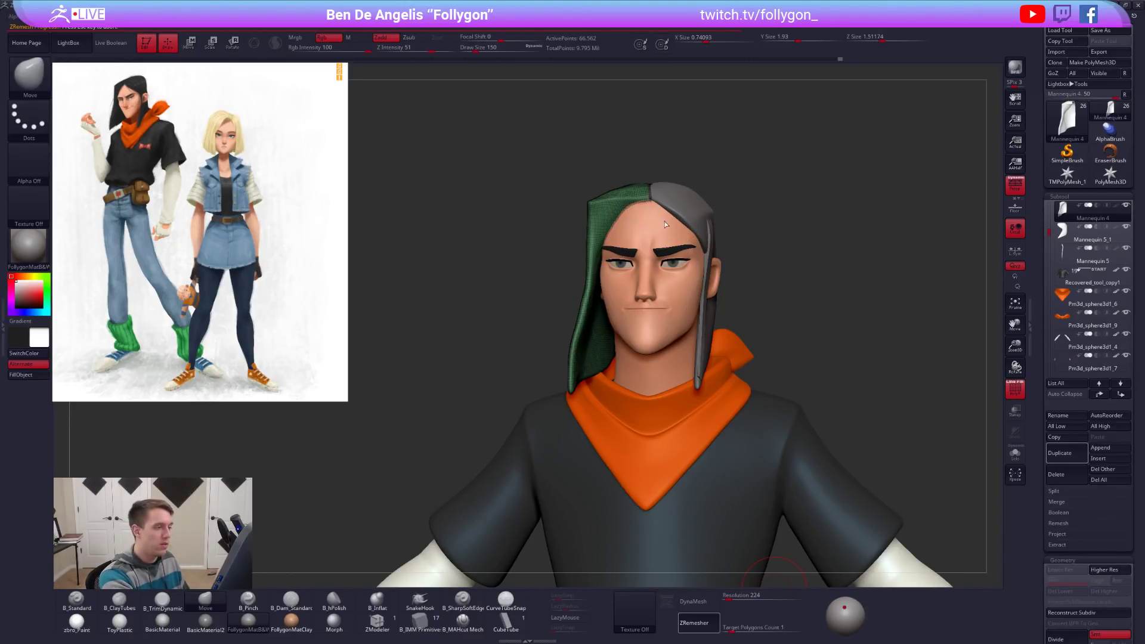
# Select the left-side hair piece and pull its upper front corner outward with the Move brush at draw size about 152.
pyautogui.keyDown('alt'); pyautogui.click(689, 218); pyautogui.keyUp('alt')
pyautogui.moveTo(689, 218)
pyautogui.mouseDown(button='right')
pyautogui.moveTo(715, 225)
pyautogui.moveTo(686, 263)
pyautogui.mouseUp(button='right')
pyautogui.press('space')
pyautogui.moveTo(683, 220)
pyautogui.mouseDown()
pyautogui.moveTo(743, 175)
pyautogui.moveTo(668, 221)
pyautogui.moveTo(724, 237)
pyautogui.mouseUp()
pyautogui.press('1')
pyautogui.click(716, 273)
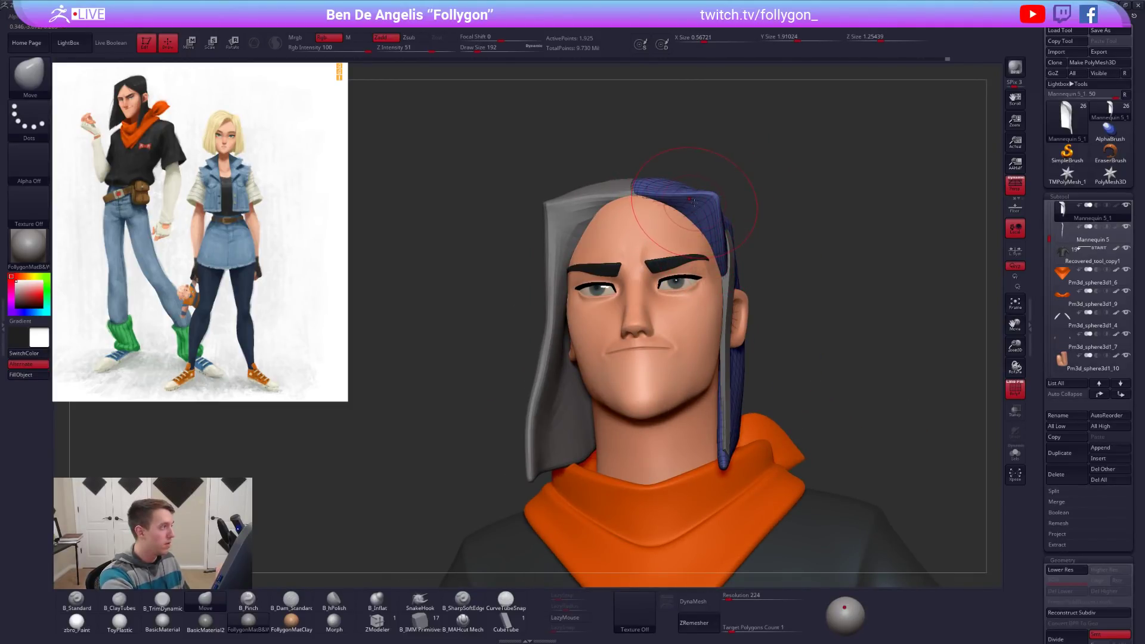
pyautogui.hotkey('ctrl', '2')
pyautogui.click(749, 274)
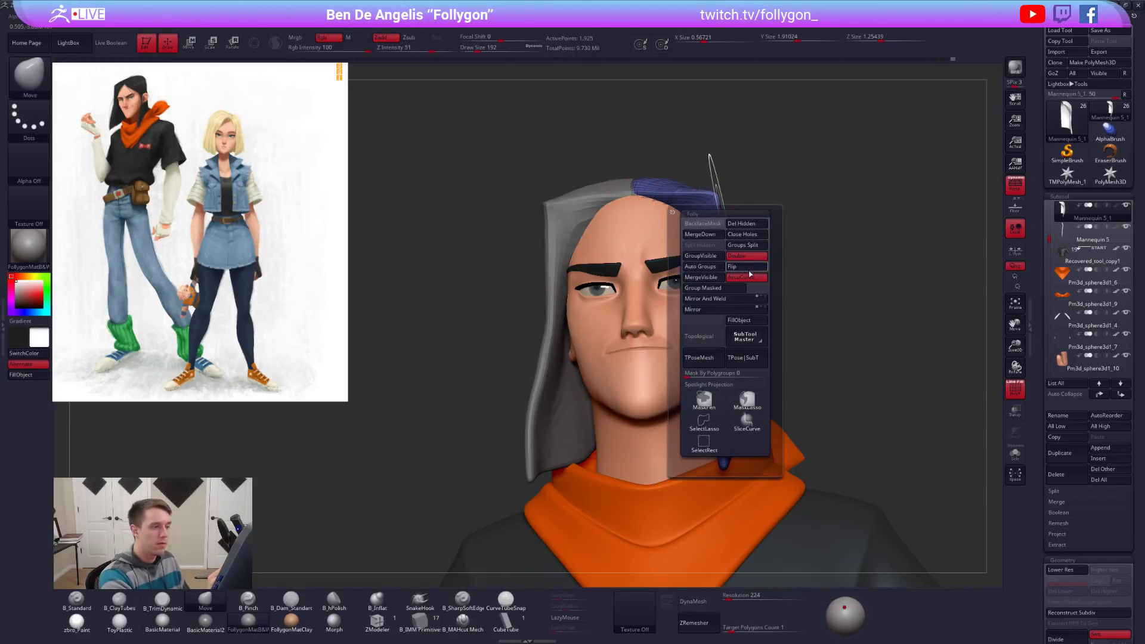
# Hide the polyframe and shape the left-side hair's front peak over the forehead with the Move brush at about size 140.
pyautogui.moveTo(713, 174); pyautogui.dragTo(713, 179)
pyautogui.keyDown('ctrl'); pyautogui.moveTo(706, 231); pyautogui.dragTo(710, 258, button='right'); pyautogui.keyUp('ctrl')
pyautogui.press('space')
pyautogui.moveTo(716, 260); pyautogui.dragTo(704, 260)
pyautogui.hotkey('shift', 'd')
pyautogui.moveTo(758, 271)
pyautogui.keyDown('alt'); pyautogui.mouseDown(button='right')
pyautogui.moveTo(695, 313)
pyautogui.moveTo(658, 311)
pyautogui.moveTo(644, 273)
pyautogui.mouseUp(button='right'); pyautogui.keyUp('alt')
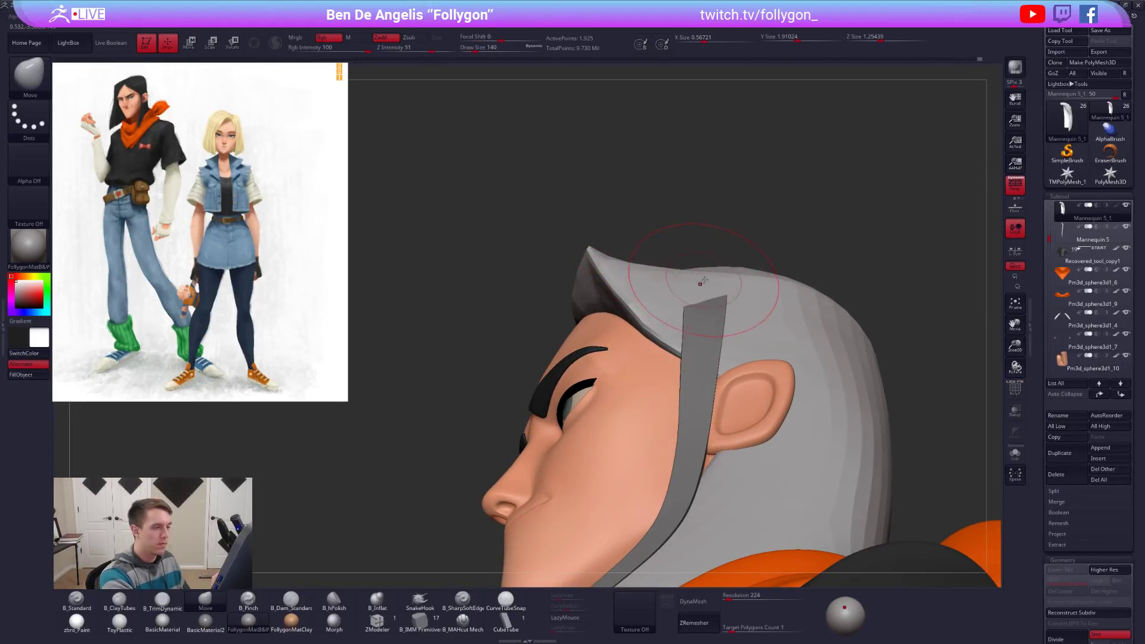
pyautogui.moveTo(645, 311); pyautogui.dragTo(646, 286, button='right')
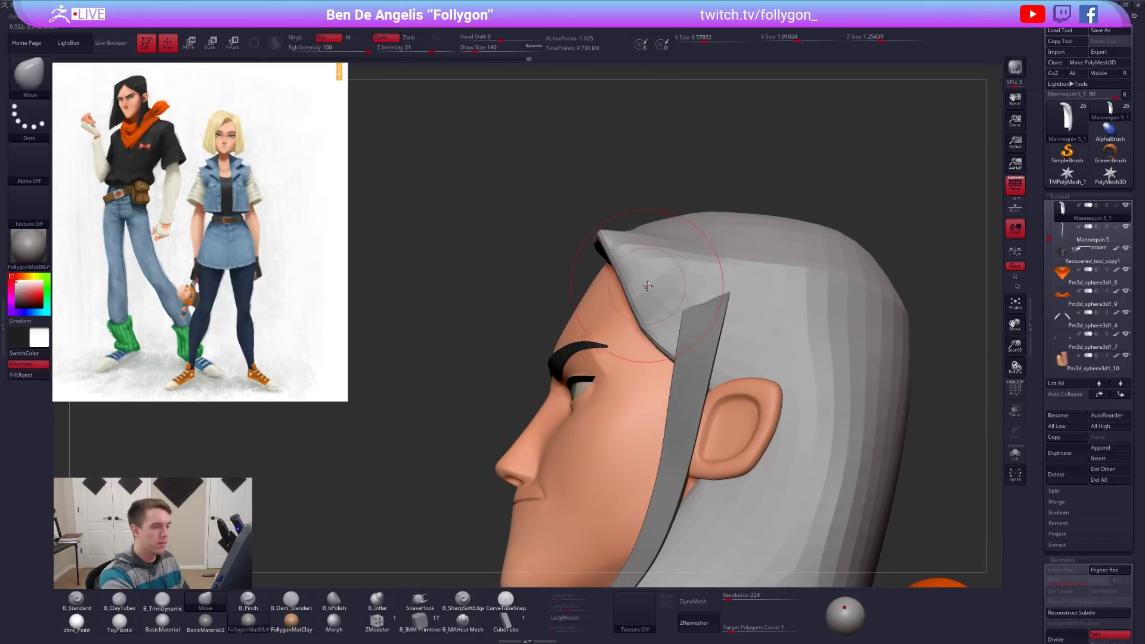
pyautogui.press('space')
pyautogui.moveTo(645, 285); pyautogui.dragTo(631, 284)
pyautogui.moveTo(652, 287)
pyautogui.mouseDown(button='right')
pyautogui.moveTo(639, 286)
pyautogui.moveTo(639, 253)
pyautogui.moveTo(660, 293)
pyautogui.moveTo(635, 309)
pyautogui.mouseUp(button='right')
# Subdivide the left-side hair piece twice, isolate it, and sharpen its front ridge with the B_Pinch brush.
pyautogui.hotkey('ctrl', 'd')
pyautogui.hotkey('ctrl', 'd')
pyautogui.hotkey('alt', 's')
pyautogui.press('5')
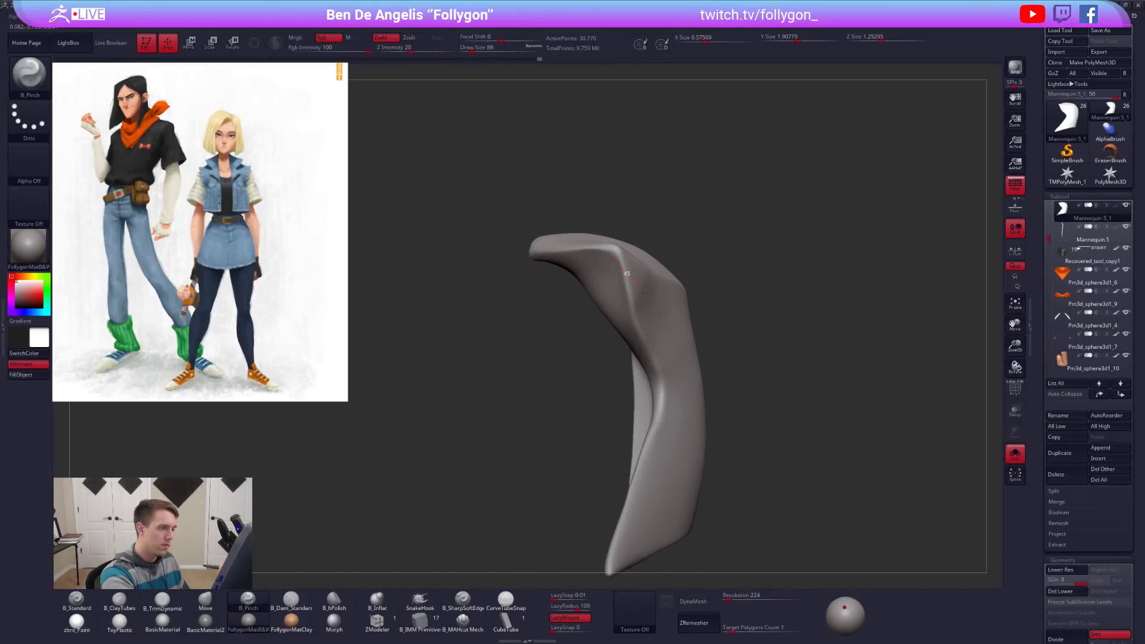
pyautogui.press('space')
pyautogui.moveTo(639, 335); pyautogui.dragTo(646, 336)
# Flatten the isolated hair piece's planes with the B_TrimDynamic brush and show the whole character again.
pyautogui.press('3')
pyautogui.moveTo(638, 286)
pyautogui.mouseDown(button='right')
pyautogui.moveTo(608, 281)
pyautogui.moveTo(643, 280)
pyautogui.moveTo(657, 263)
pyautogui.moveTo(746, 322)
pyautogui.moveTo(710, 346)
pyautogui.mouseUp(button='right')
pyautogui.press('space')
pyautogui.hotkey('alt', 's')
# Refine the left-side hair's front peak and hairline with the Move brush at draw sizes 160 and 113.
pyautogui.moveTo(766, 318); pyautogui.dragTo(788, 312, button='right')
pyautogui.press('space')
pyautogui.moveTo(788, 312); pyautogui.dragTo(791, 312)
pyautogui.press('b')
pyautogui.press('m')
pyautogui.press('v')
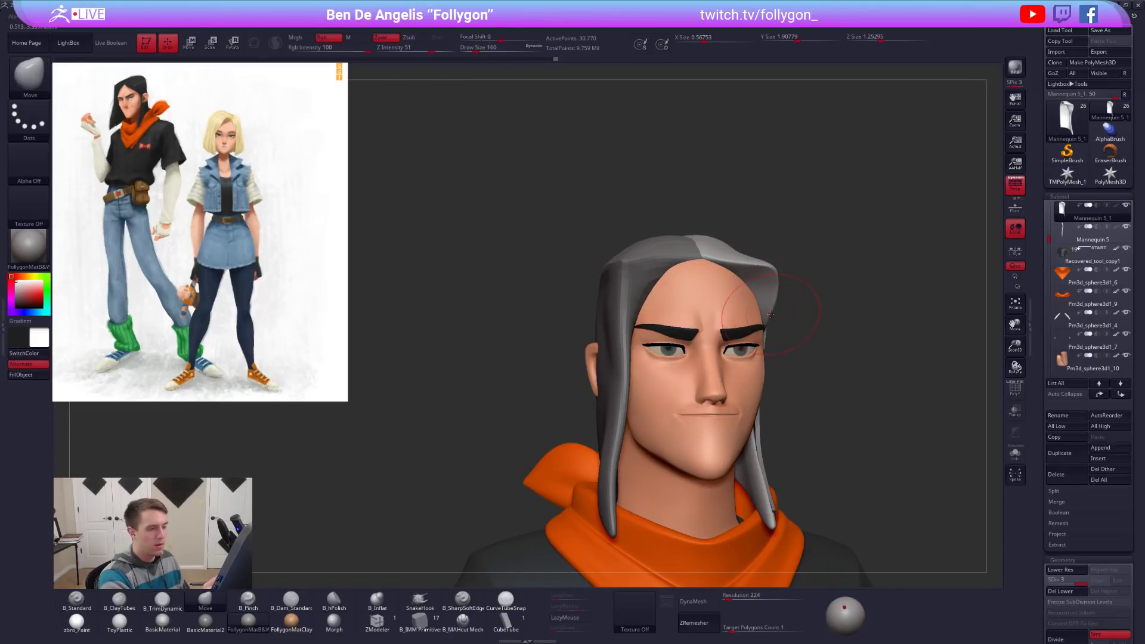
pyautogui.press('space')
pyautogui.moveTo(746, 276); pyautogui.dragTo(742, 276)
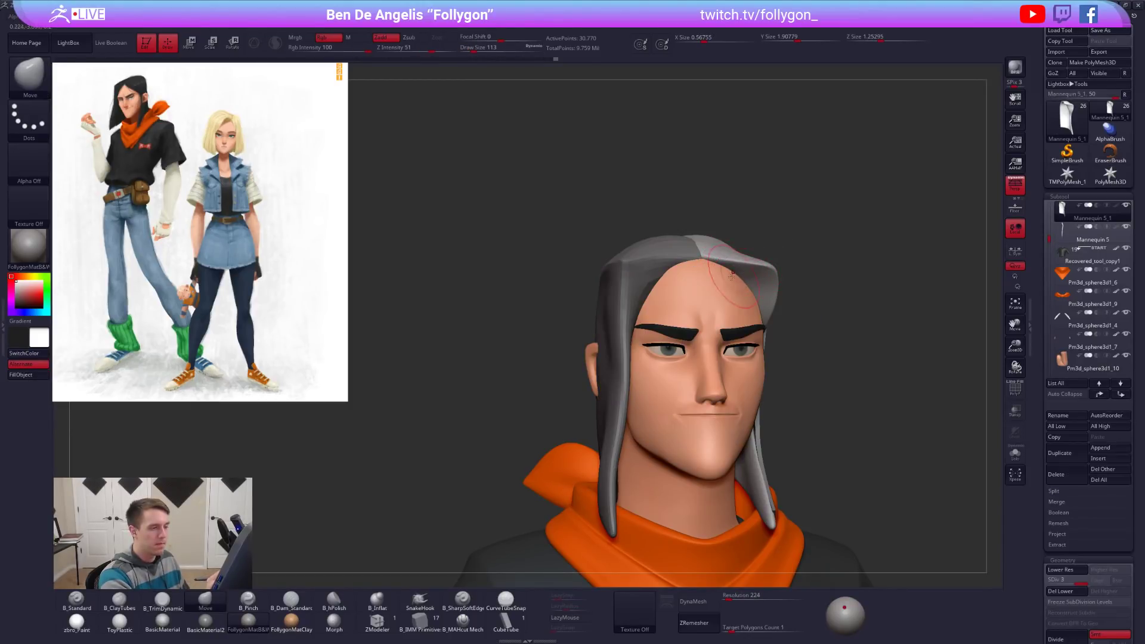
# Select the hair piece on the character's right, subdivide it twice, and adjust its form with the Move brush.
pyautogui.keyDown('alt'); pyautogui.click(644, 290); pyautogui.keyUp('alt')
pyautogui.moveTo(645, 290); pyautogui.dragTo(757, 286, button='right')
pyautogui.hotkey('ctrl', 'd')
pyautogui.hotkey('ctrl', 'd')
pyautogui.press('space')
pyautogui.moveTo(641, 282); pyautogui.dragTo(644, 282)
pyautogui.press('space')
pyautogui.moveTo(549, 302); pyautogui.dragTo(553, 302)
# Flatten the top and side planes of the right-side hair with the B_TrimDynamic brush at about draw size 170.
pyautogui.press('3')
pyautogui.press('space')
pyautogui.moveTo(644, 281); pyautogui.dragTo(640, 281)
pyautogui.keyDown('alt'); pyautogui.moveTo(641, 278); pyautogui.dragTo(655, 356, button='right'); pyautogui.keyUp('alt')
pyautogui.press('space')
pyautogui.moveTo(655, 347); pyautogui.dragTo(659, 347)
pyautogui.press('space')
pyautogui.press('space')
pyautogui.press('space')
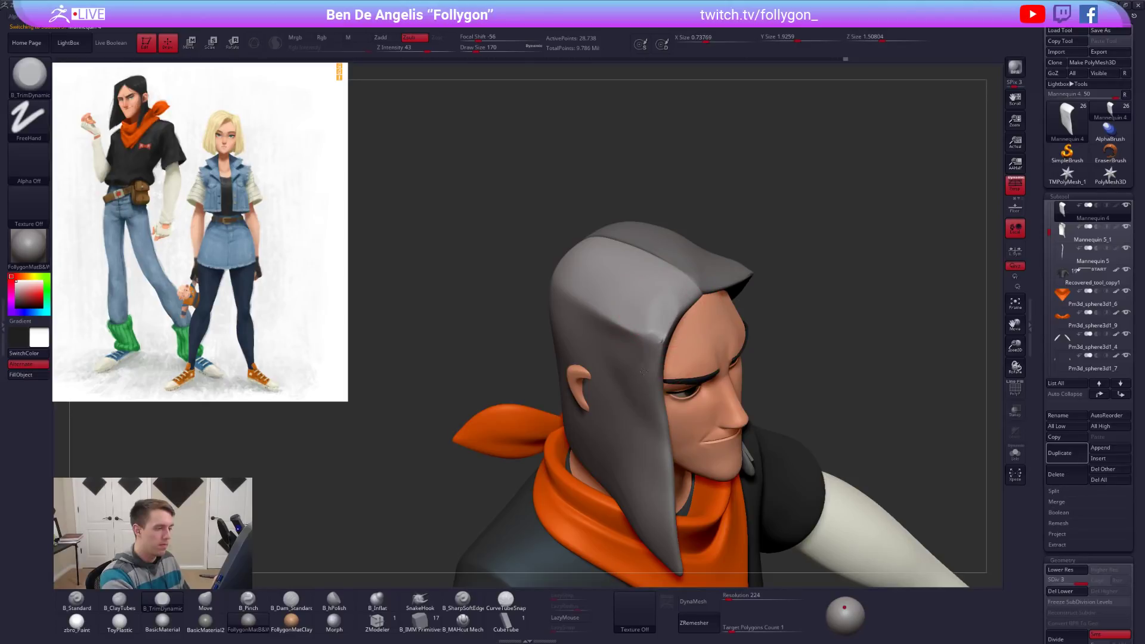
# Isolate the right-side hair piece, flatten its top front plane with the B_TrimDynamic brush at draw size 140, and show the whole character again.
pyautogui.moveTo(662, 321); pyautogui.dragTo(650, 349, button='right')
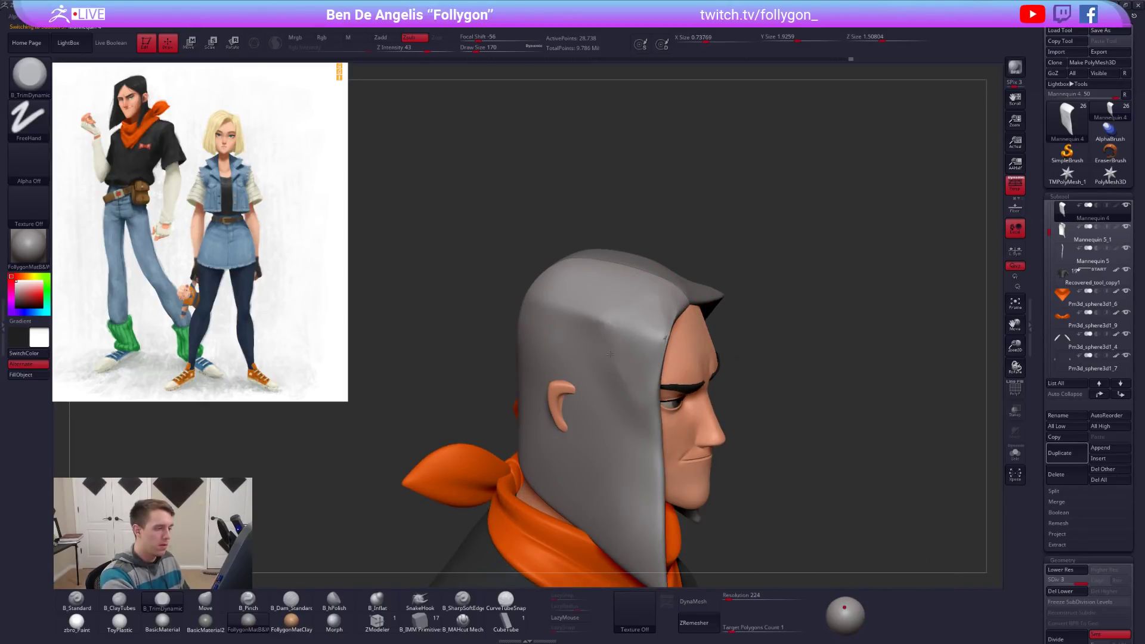
pyautogui.moveTo(637, 374); pyautogui.dragTo(853, 526, button='right')
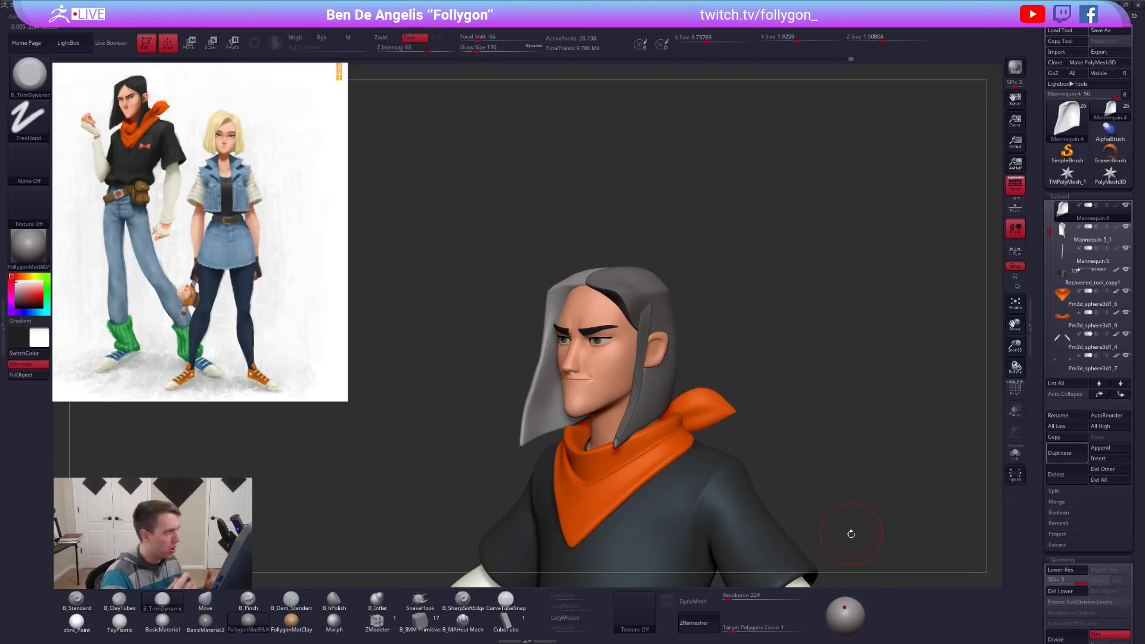
pyautogui.moveTo(535, 411); pyautogui.dragTo(592, 383, button='right')
pyautogui.press('space')
pyautogui.moveTo(633, 325); pyautogui.dragTo(634, 324)
pyautogui.hotkey('alt', 's')
pyautogui.moveTo(602, 298)
pyautogui.mouseDown(button='right')
pyautogui.moveTo(686, 298)
pyautogui.moveTo(683, 348)
pyautogui.mouseUp(button='right')
pyautogui.moveTo(632, 300)
pyautogui.mouseDown()
pyautogui.moveTo(594, 321)
pyautogui.moveTo(590, 307)
pyautogui.mouseUp()
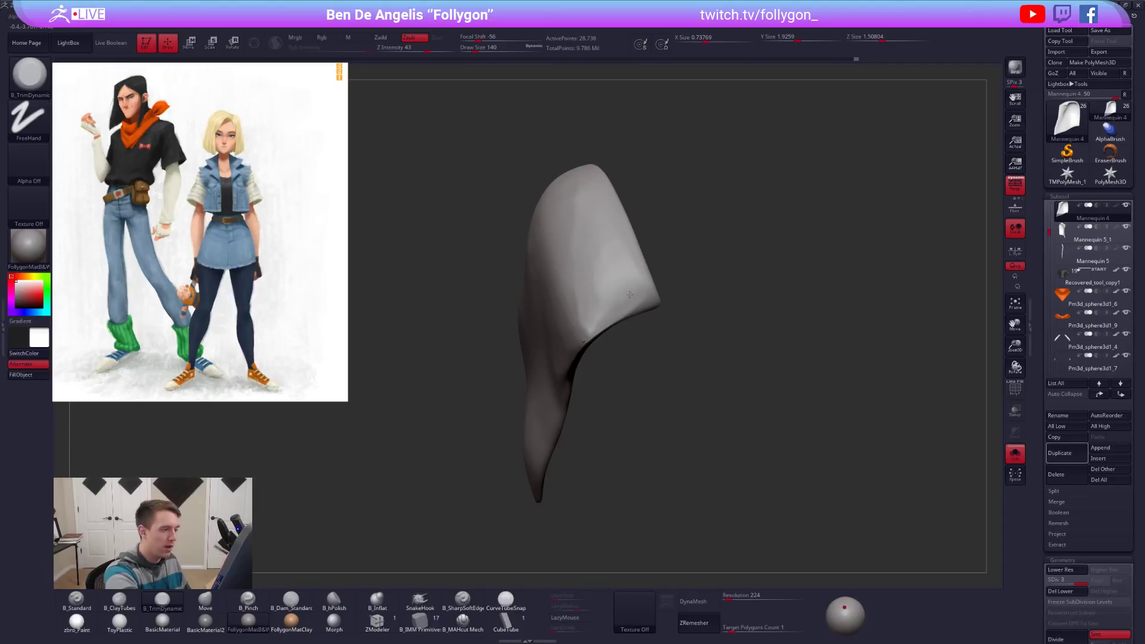
pyautogui.moveTo(589, 292); pyautogui.dragTo(606, 266)
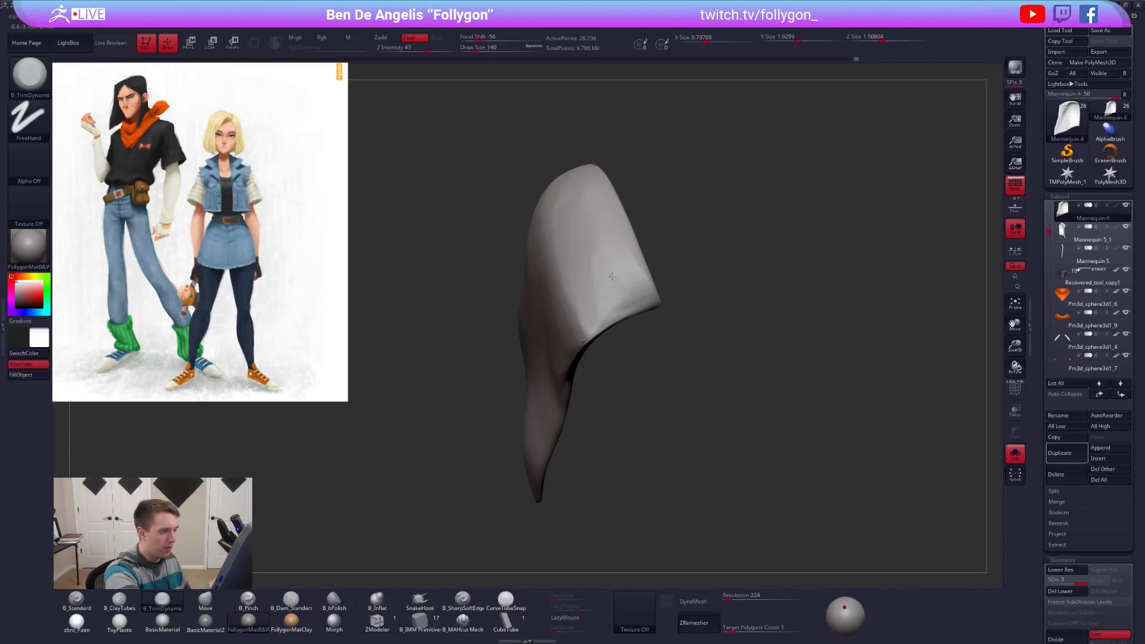
pyautogui.click(1015, 454)
pyautogui.moveTo(954, 501); pyautogui.dragTo(876, 462)
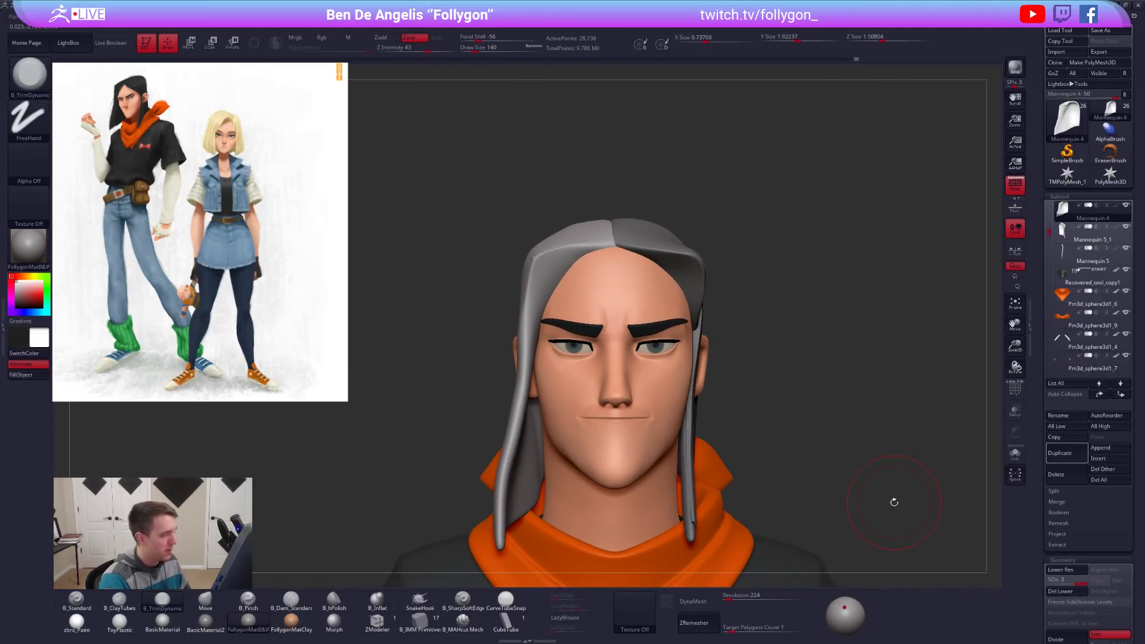
pyautogui.moveTo(889, 501); pyautogui.dragTo(834, 507)
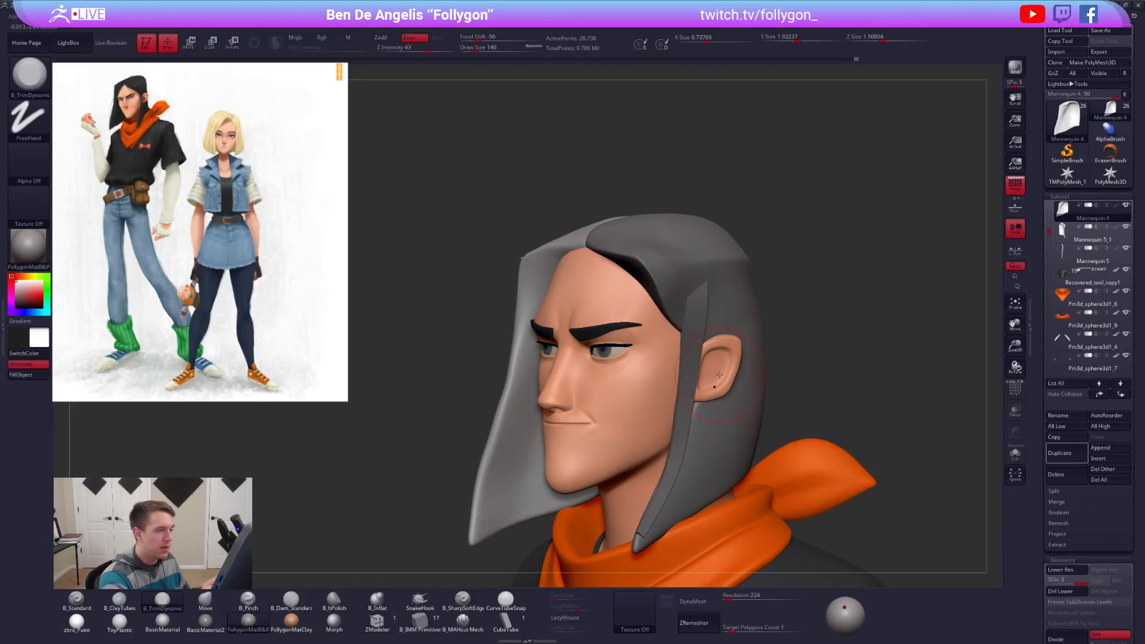
# Select the hair piece on the character's left, drop it to its lowest subdivision level, and adjust its front hairline with the Move brush at draw size 181.
pyautogui.keyDown('alt'); pyautogui.click(662, 253); pyautogui.keyUp('alt')
pyautogui.moveTo(846, 334); pyautogui.dragTo(808, 334)
pyautogui.press('space')
pyautogui.moveTo(649, 285)
pyautogui.mouseDown()
pyautogui.moveTo(644, 273)
pyautogui.moveTo(652, 285)
pyautogui.mouseUp()
pyautogui.hotkey('shift', 'd')
pyautogui.hotkey('shift', 'd')
pyautogui.press('b')
pyautogui.press('m')
pyautogui.press('v')
pyautogui.moveTo(651, 288); pyautogui.dragTo(626, 289, button='right')
pyautogui.moveTo(673, 277); pyautogui.dragTo(681, 288)
pyautogui.keyDown('shift'); pyautogui.moveTo(681, 289); pyautogui.dragTo(686, 291, button='right'); pyautogui.keyUp('shift')
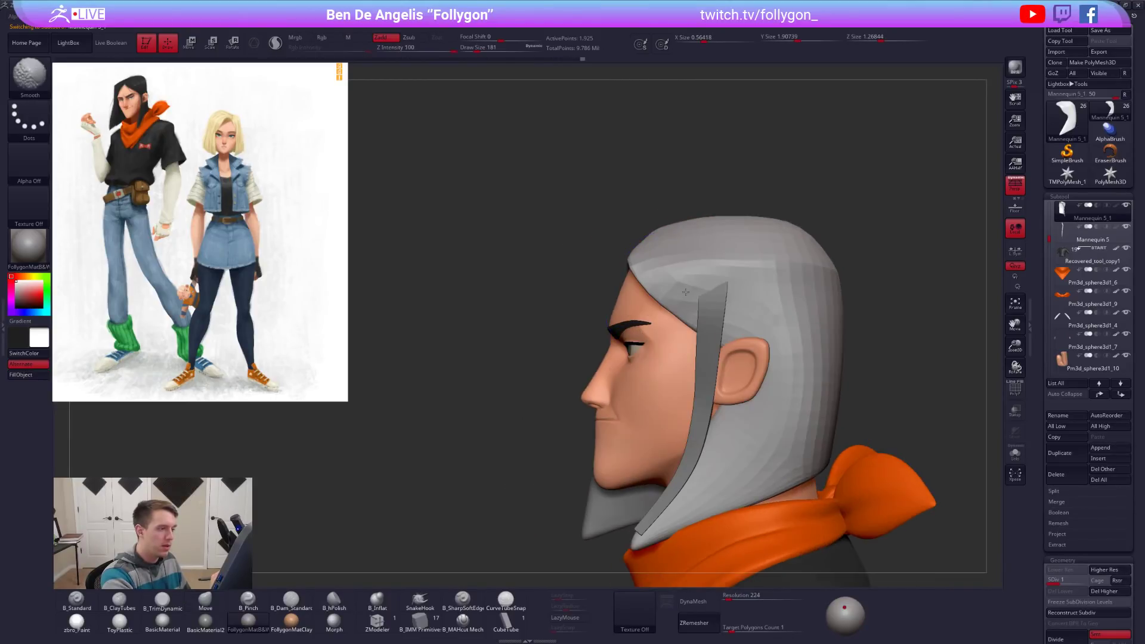
pyautogui.moveTo(477, 289)
pyautogui.mouseDown()
pyautogui.moveTo(635, 286)
pyautogui.moveTo(687, 264)
pyautogui.mouseUp()
# Switch back to the hair piece on the character's right at its lowest subdivision level and turn off the perspective view.
pyautogui.keyDown('alt'); pyautogui.click(664, 268); pyautogui.keyUp('alt')
pyautogui.press('space')
pyautogui.hotkey('shift', 'd')
pyautogui.hotkey('shift', 'd')
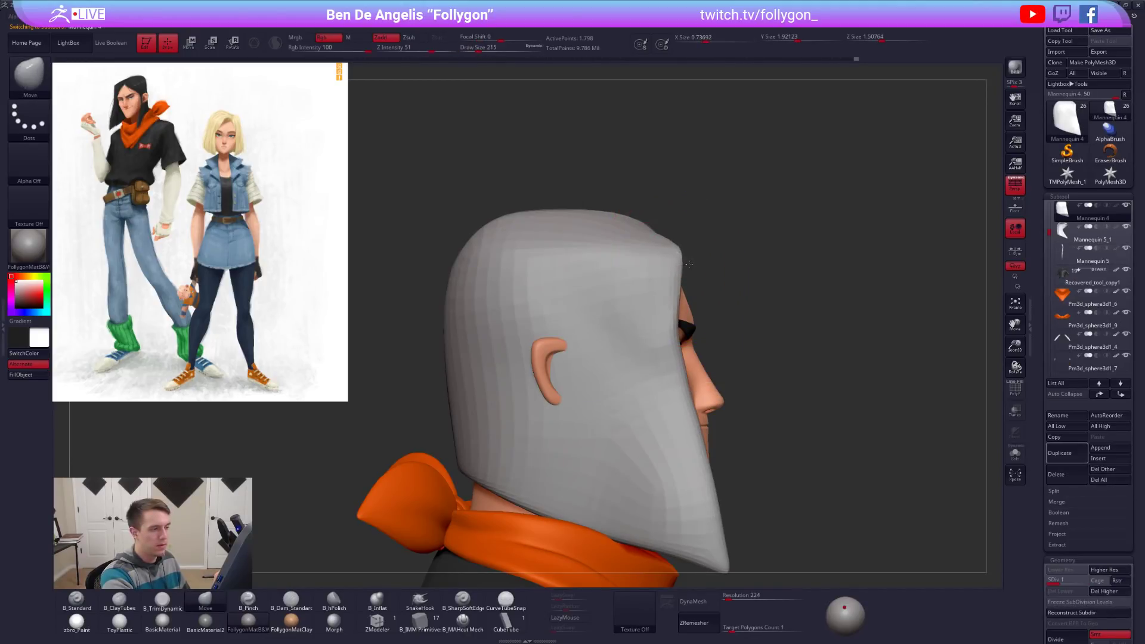
pyautogui.hotkey('shift', 'f')
pyautogui.hotkey('shift', 'f')
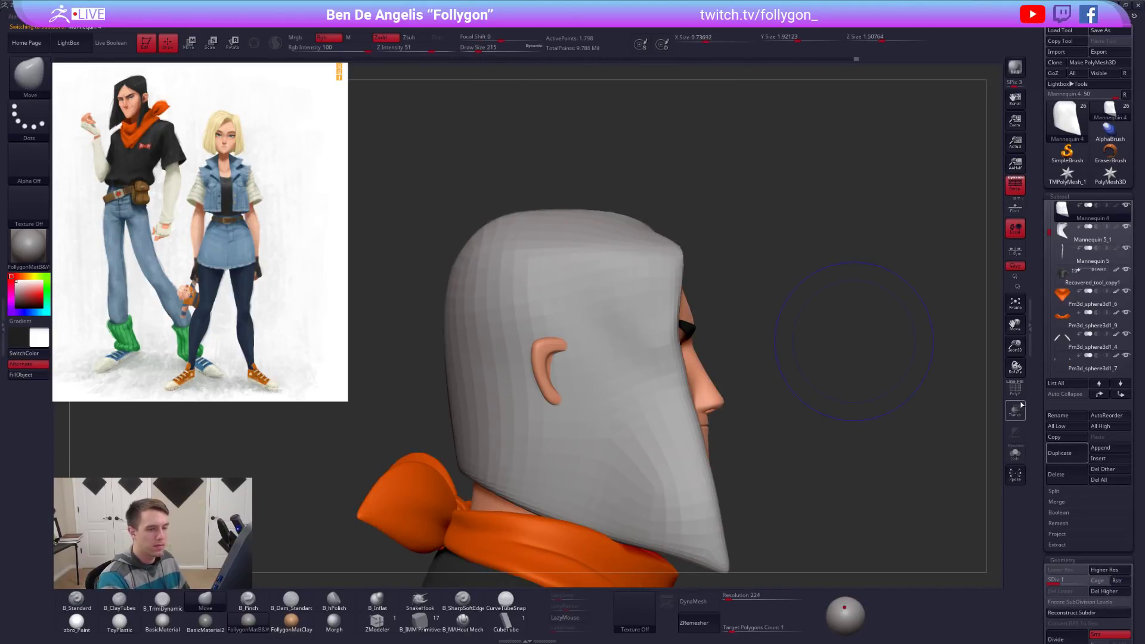
pyautogui.click(1015, 411)
pyautogui.click(1015, 185)
# Refine the right-side hair's front edge from the side with the Move brush at draw size 192 and turn off the ghosted transparency.
pyautogui.press('space')
pyautogui.moveTo(674, 287); pyautogui.dragTo(667, 287)
pyautogui.click(1019, 414)
pyautogui.keyDown('shift'); pyautogui.moveTo(924, 393); pyautogui.dragTo(785, 388); pyautogui.keyUp('shift')
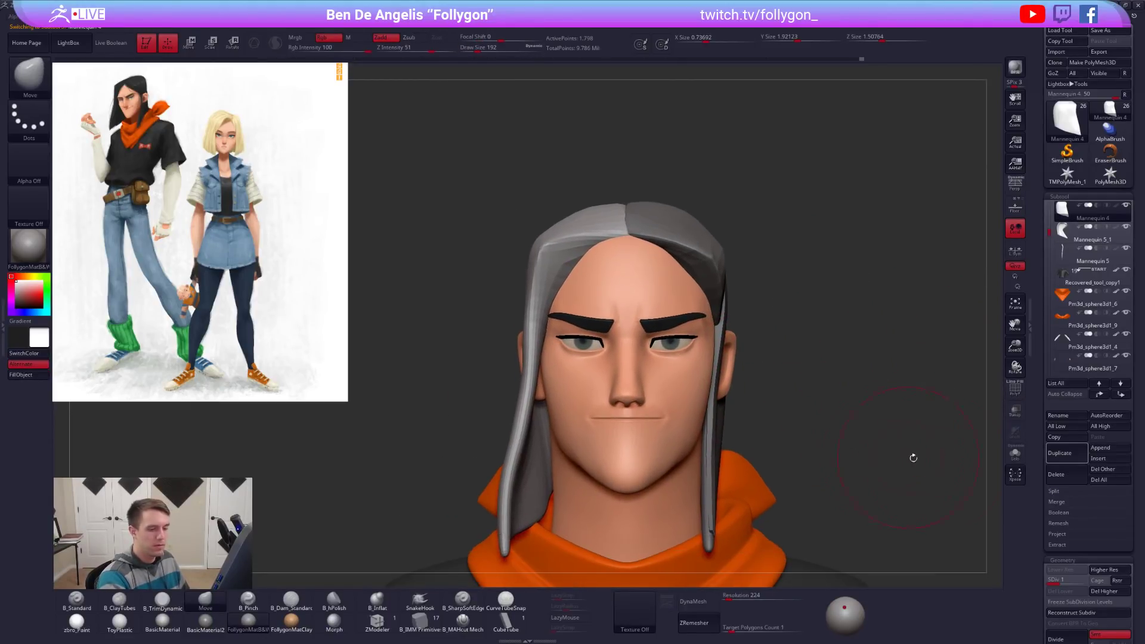
pyautogui.moveTo(983, 454)
pyautogui.mouseDown()
pyautogui.moveTo(917, 476)
pyautogui.moveTo(918, 503)
pyautogui.mouseUp()
pyautogui.moveTo(824, 548)
pyautogui.mouseDown()
pyautogui.moveTo(793, 542)
pyautogui.moveTo(835, 535)
pyautogui.mouseUp()
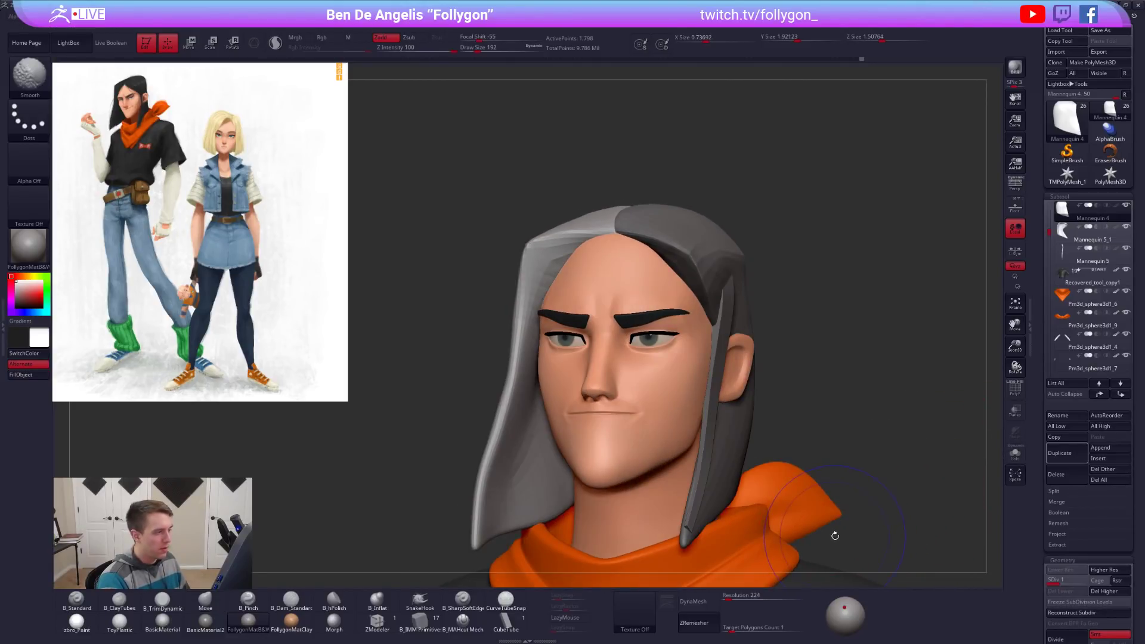
# Raise the right-side hair to subdivision level 3 and smooth its front edge near the forehead.
pyautogui.hotkey('shift', 'f')
pyautogui.press('d')
pyautogui.press('d')
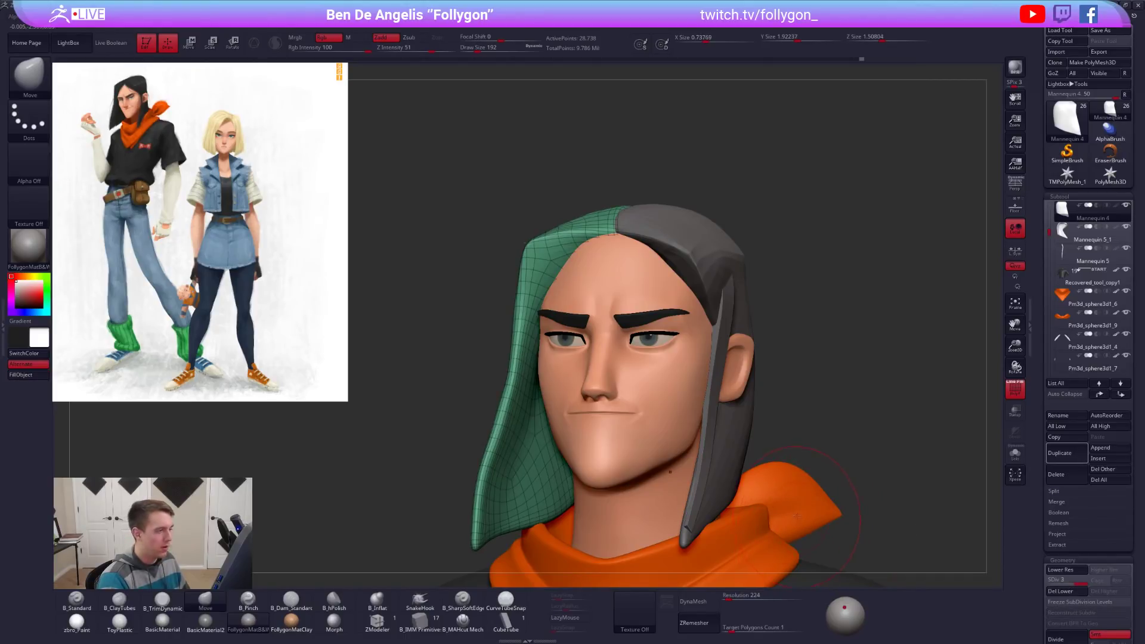
pyautogui.hotkey('shift', 'f')
pyautogui.moveTo(787, 537); pyautogui.dragTo(912, 540)
pyautogui.keyDown('shift'); pyautogui.moveTo(605, 255); pyautogui.dragTo(586, 319); pyautogui.keyUp('shift')
# Sharpen the right-side hair's front edge along its length with the B_Pinch brush at draw size 130.
pyautogui.press('space')
pyautogui.press('5')
pyautogui.moveTo(793, 507); pyautogui.dragTo(715, 537)
pyautogui.moveTo(653, 223); pyautogui.dragTo(657, 219)
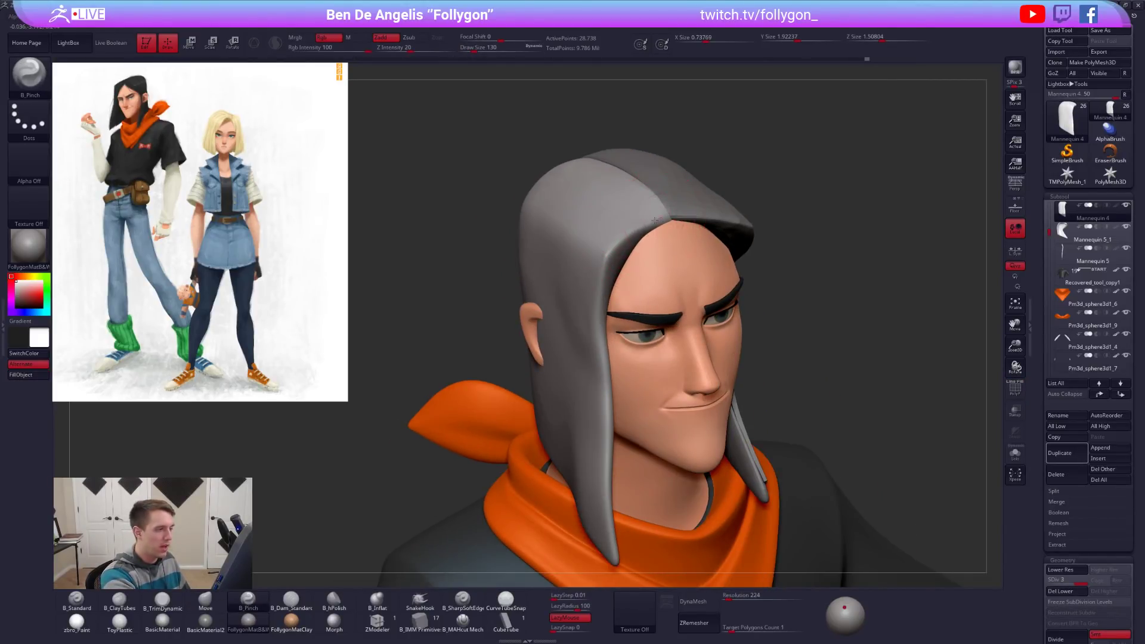
pyautogui.moveTo(591, 365); pyautogui.dragTo(600, 377)
pyautogui.moveTo(441, 357); pyautogui.dragTo(572, 319)
pyautogui.moveTo(606, 289); pyautogui.dragTo(610, 434)
pyautogui.moveTo(787, 346); pyautogui.dragTo(668, 349)
pyautogui.moveTo(611, 334); pyautogui.dragTo(611, 431)
pyautogui.moveTo(758, 442); pyautogui.dragTo(504, 454)
pyautogui.moveTo(598, 545); pyautogui.dragTo(600, 517)
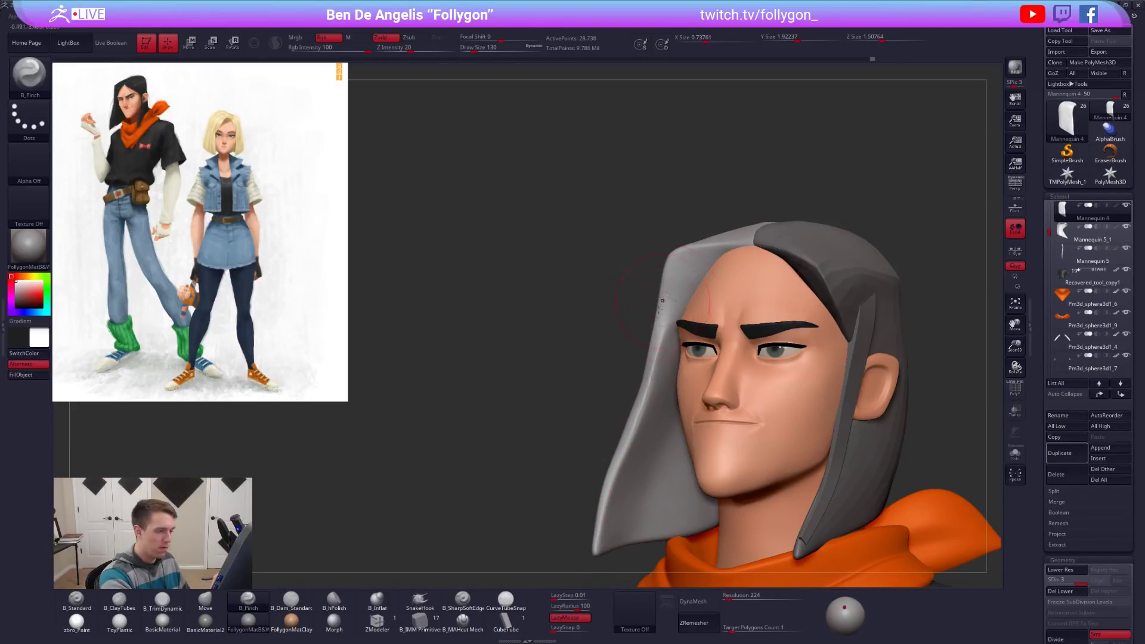
pyautogui.moveTo(596, 337); pyautogui.dragTo(651, 349)
# Isolate the right-side hair and flatten the narrow edge of its lower tip with the B_TrimDynamic brush at draw size 113.
pyautogui.press('3')
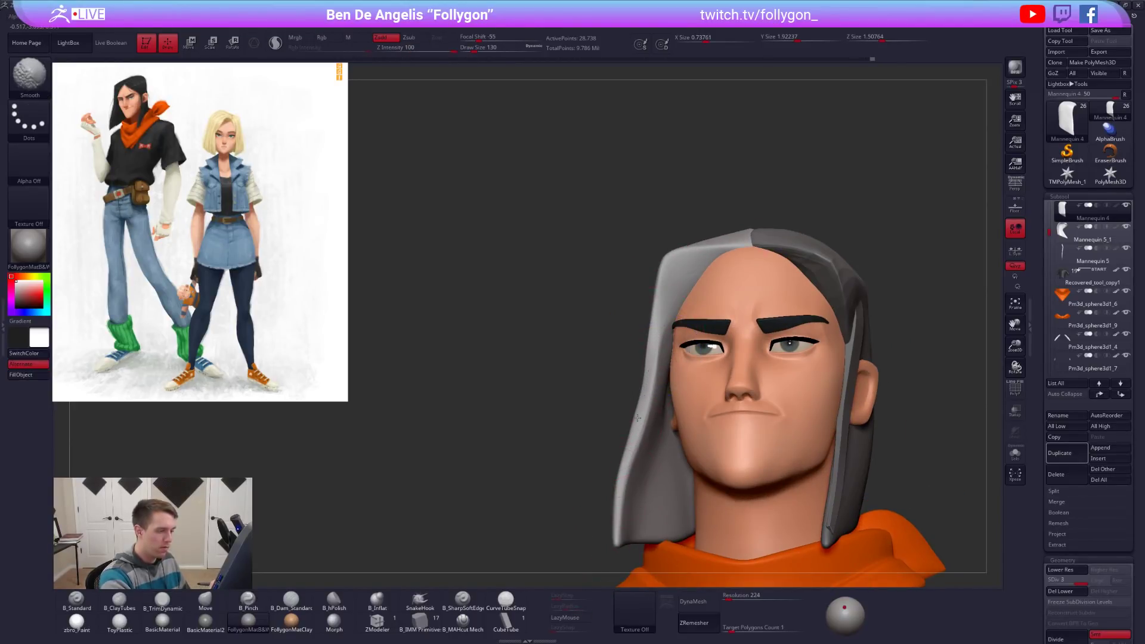
pyautogui.moveTo(637, 404); pyautogui.dragTo(646, 364)
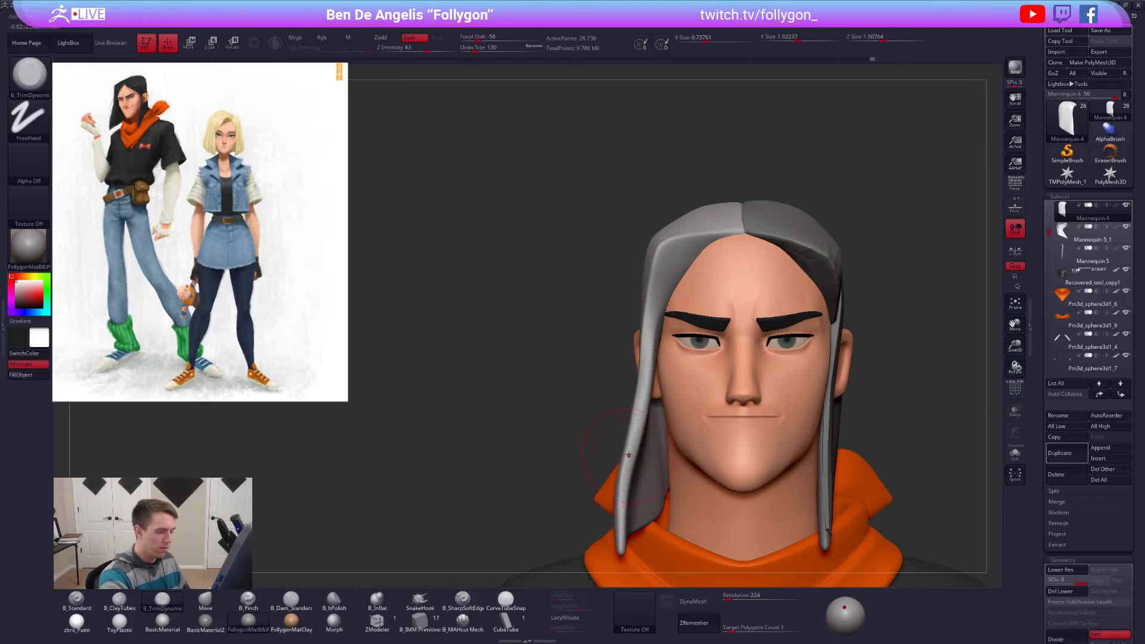
pyautogui.keyDown('alt'); pyautogui.moveTo(618, 535); pyautogui.dragTo(627, 467, button='right'); pyautogui.keyUp('alt')
pyautogui.hotkey('alt', 'shift', 's')
pyautogui.keyDown('ctrl'); pyautogui.moveTo(628, 411); pyautogui.dragTo(633, 447, button='right'); pyautogui.keyUp('ctrl')
pyautogui.moveTo(633, 449); pyautogui.dragTo(633, 525)
pyautogui.keyDown('alt'); pyautogui.moveTo(632, 488); pyautogui.dragTo(637, 424, button='right'); pyautogui.keyUp('alt')
pyautogui.press('space')
pyautogui.moveTo(636, 424); pyautogui.dragTo(630, 424)
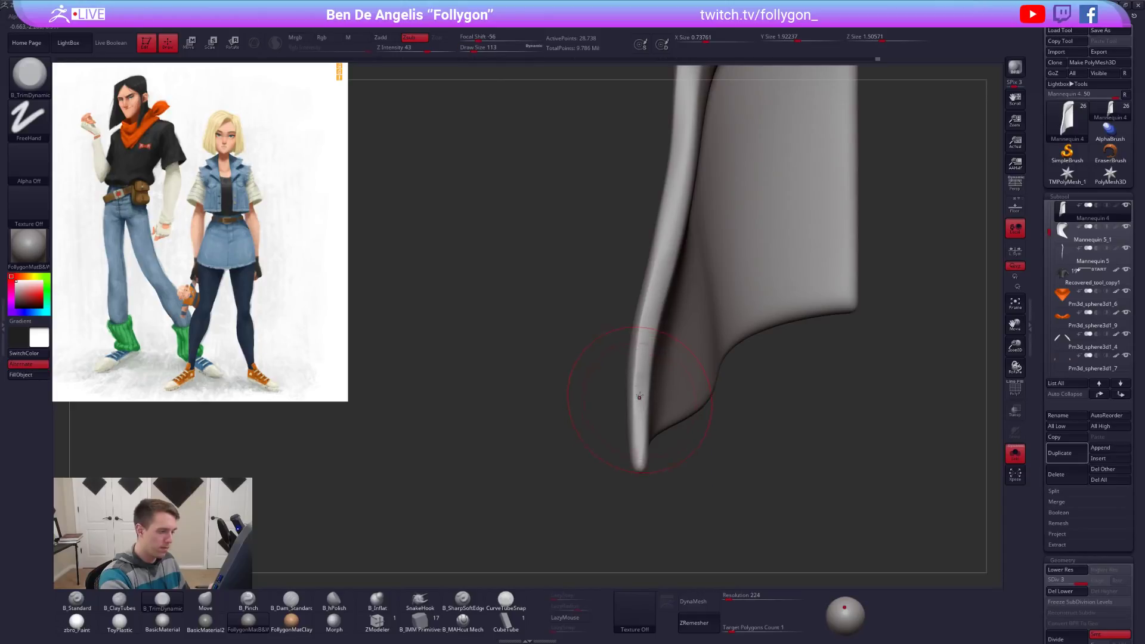
# Subdivide the right-side hair once more, refine its lower edge with B_TrimDynamic at draw sizes 104 and 96, and show the whole character again.
pyautogui.hotkey('ctrl', 'd')
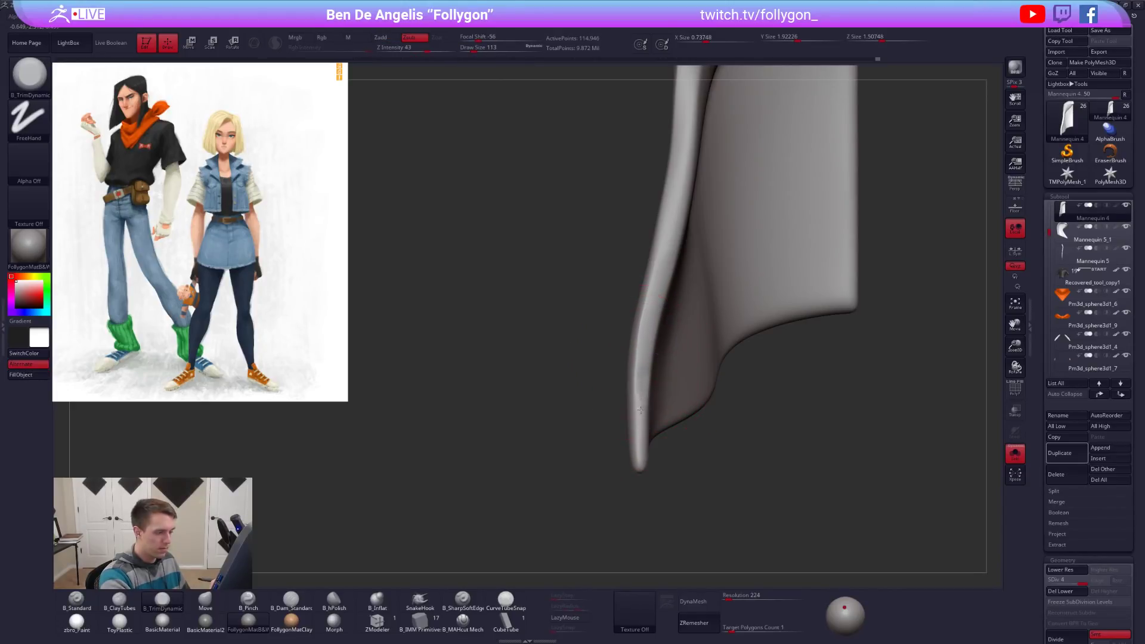
pyautogui.press('space')
pyautogui.moveTo(638, 443); pyautogui.dragTo(636, 444)
pyautogui.keyDown('shift'); pyautogui.moveTo(641, 362); pyautogui.dragTo(640, 432); pyautogui.keyUp('shift')
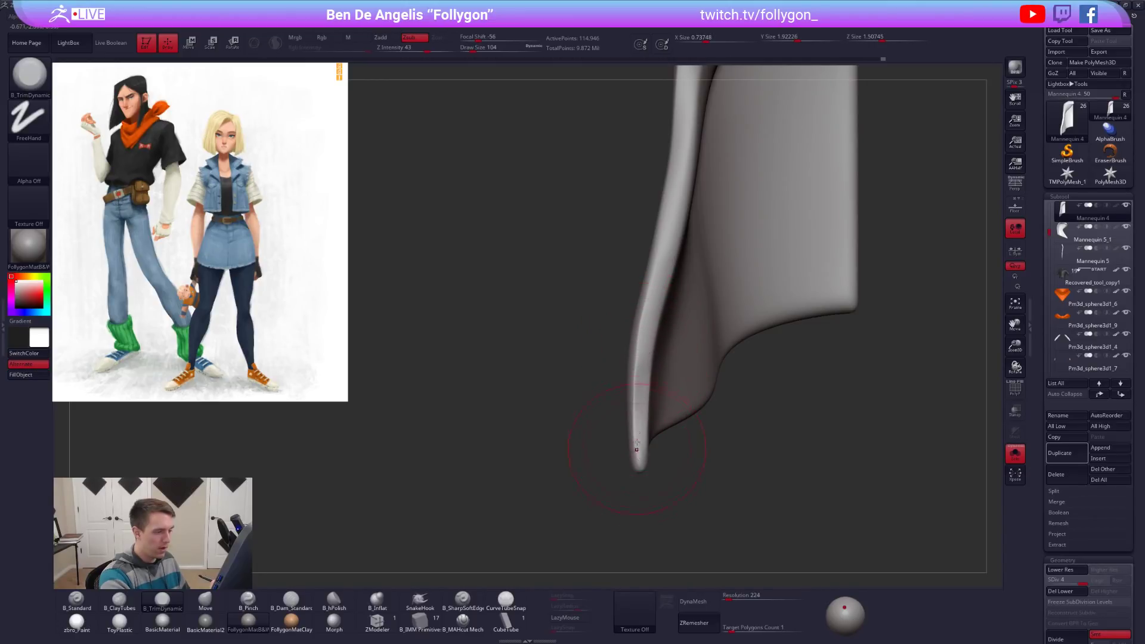
pyautogui.press('[')
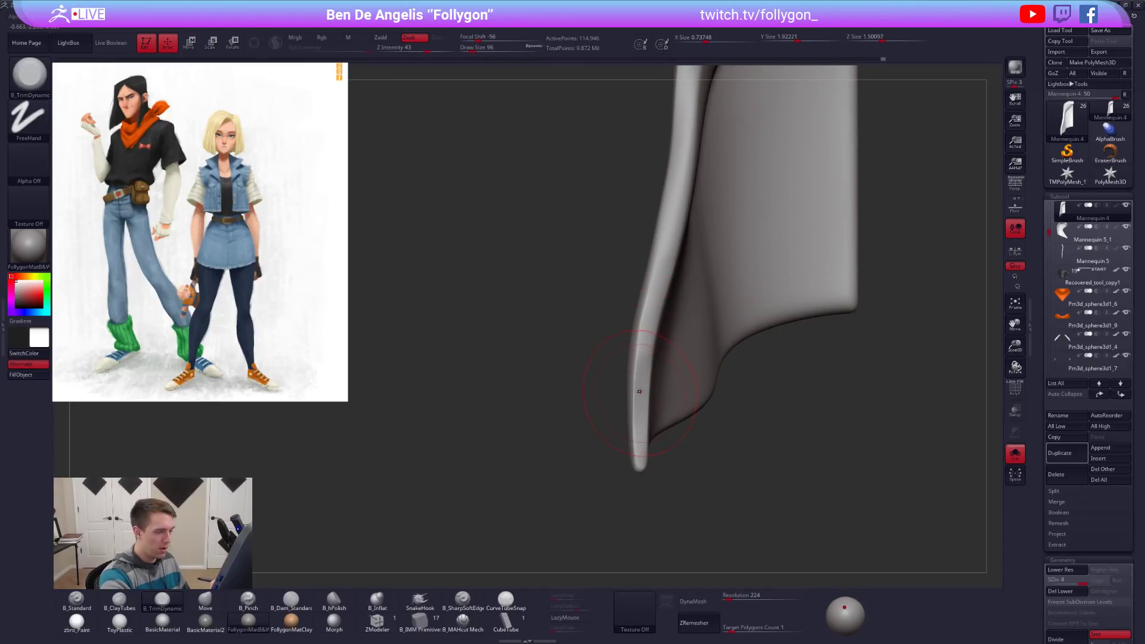
pyautogui.moveTo(645, 338); pyautogui.dragTo(641, 338, button='right')
pyautogui.moveTo(638, 423); pyautogui.dragTo(835, 507, button='right')
pyautogui.hotkey('ctrl', 'z')
pyautogui.hotkey('shift', 'alt', 's')
pyautogui.keyDown('alt'); pyautogui.moveTo(830, 394); pyautogui.dragTo(707, 385, button='right'); pyautogui.keyUp('alt')
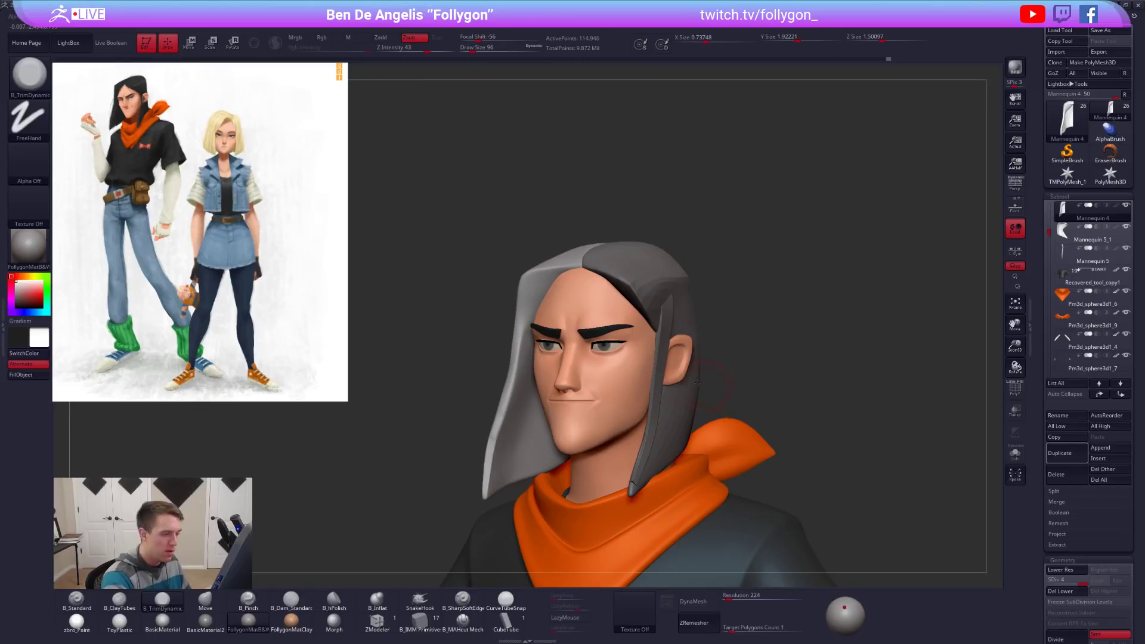
# Select the hair piece on the character's left and raise it to subdivision level 3 with the brush draw size at 160.
pyautogui.moveTo(653, 337); pyautogui.dragTo(643, 300, button='right')
pyautogui.keyDown('alt'); pyautogui.click(644, 306); pyautogui.keyUp('alt')
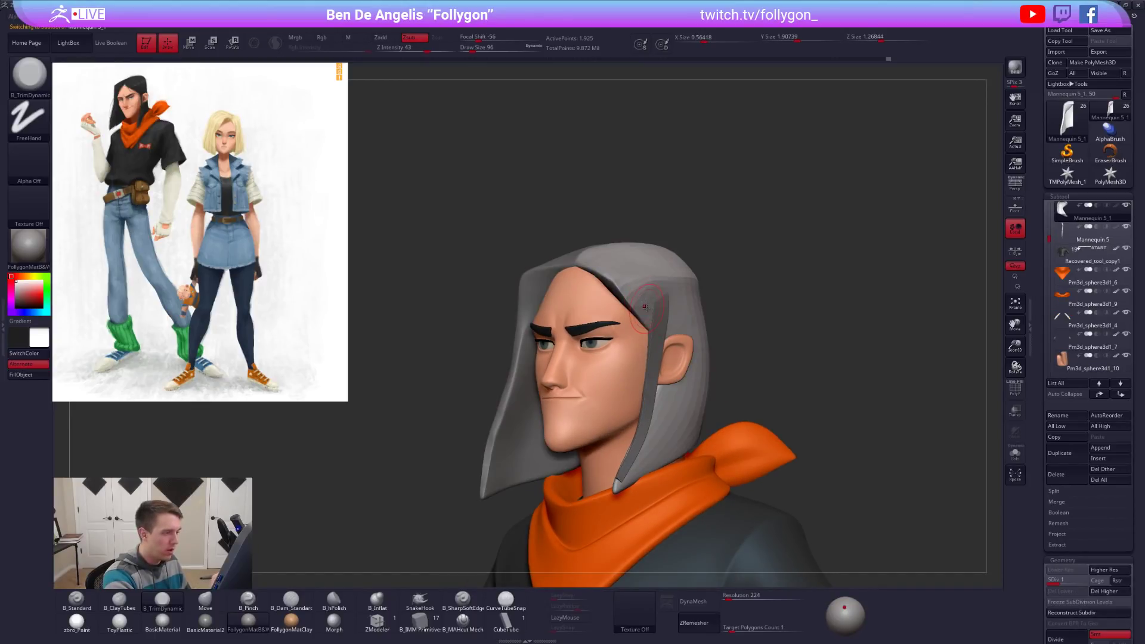
pyautogui.moveTo(733, 424); pyautogui.dragTo(643, 316, button='right')
pyautogui.press('space')
pyautogui.moveTo(643, 317); pyautogui.dragTo(650, 317)
pyautogui.hotkey('ctrl', 'd')
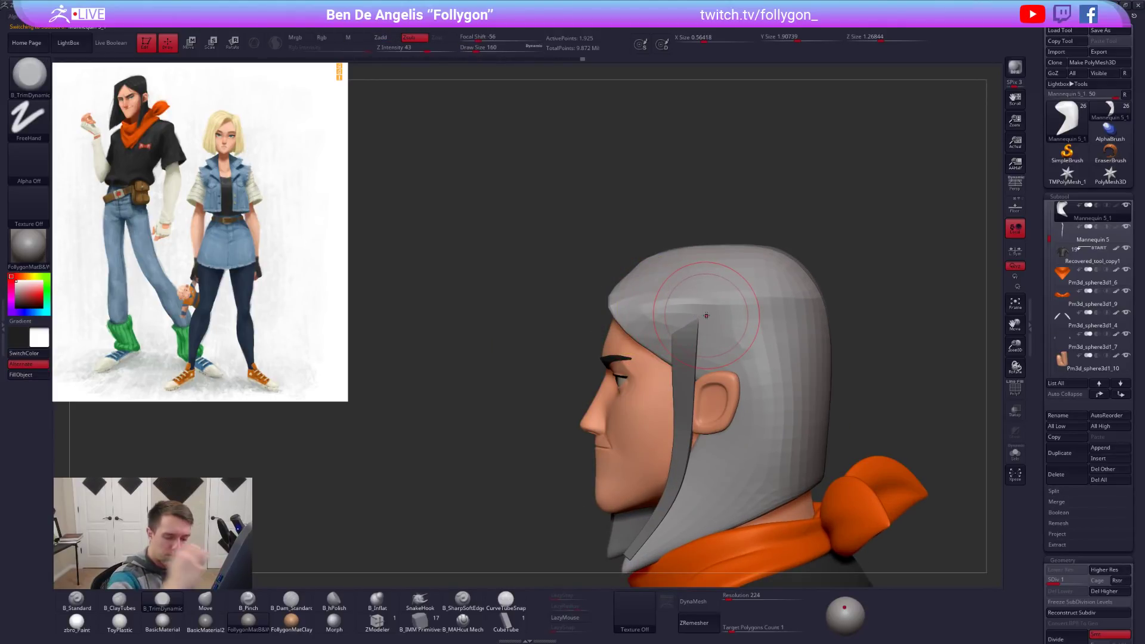
pyautogui.press('d')
pyautogui.press('d')
# Merge the right-side and left-side hair pieces into one subtool, checking their wireframes from behind.
pyautogui.moveTo(706, 316)
pyautogui.mouseDown(button='right')
pyautogui.moveTo(848, 335)
pyautogui.moveTo(898, 362)
pyautogui.moveTo(861, 332)
pyautogui.moveTo(864, 351)
pyautogui.moveTo(895, 328)
pyautogui.moveTo(843, 309)
pyautogui.mouseUp(button='right')
pyautogui.hotkey('shift', 'f')
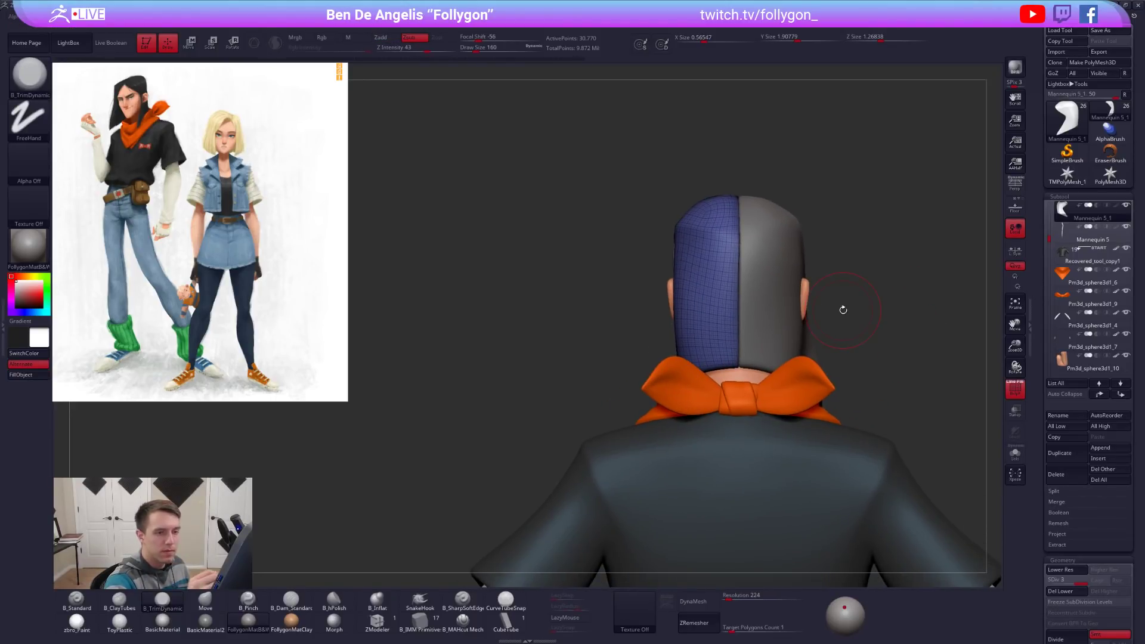
pyautogui.moveTo(1049, 226); pyautogui.dragTo(1050, 215)
pyautogui.click(1070, 253)
pyautogui.press('space')
pyautogui.click(895, 273)
pyautogui.click(862, 296)
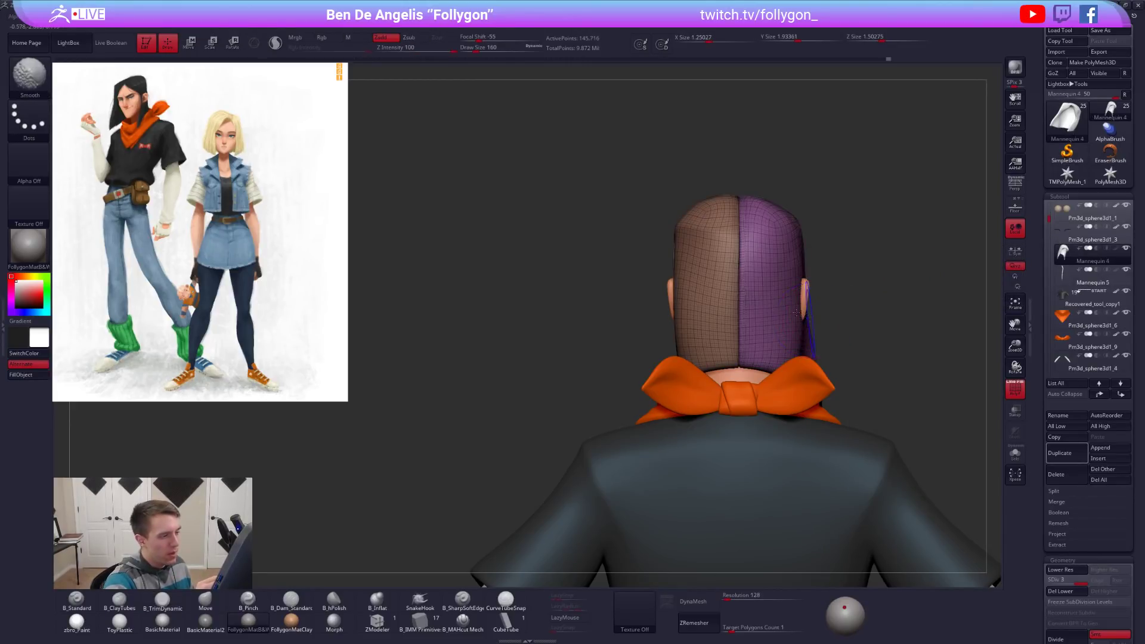
# Adjust the merged hair around the centre seam at the back with the Move brush at draw size 152, using ghosted transparency as a guide.
pyautogui.click(1016, 408)
pyautogui.keyDown('alt'); pyautogui.moveTo(879, 286); pyautogui.dragTo(837, 400); pyautogui.keyUp('alt')
pyautogui.press('b')
pyautogui.press('m')
pyautogui.press('v')
pyautogui.press('s')
pyautogui.moveTo(745, 270)
pyautogui.mouseDown()
pyautogui.moveTo(755, 270)
pyautogui.moveTo(655, 275)
pyautogui.mouseUp()
pyautogui.press('w')
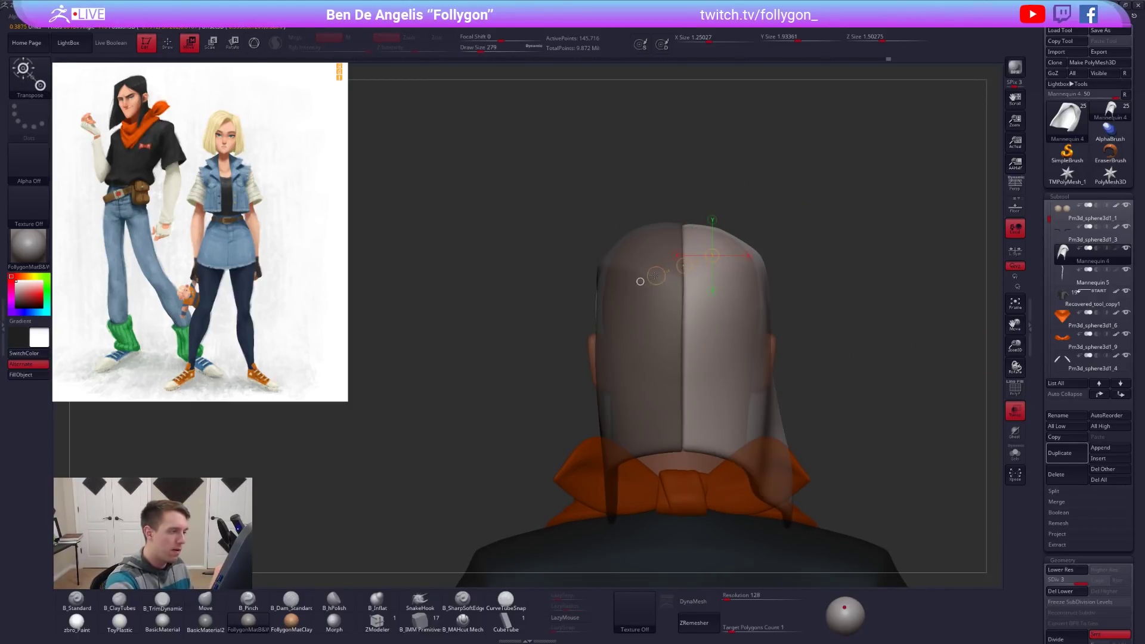
pyautogui.press('q')
pyautogui.press('space')
pyautogui.press('space')
pyautogui.moveTo(743, 237); pyautogui.dragTo(746, 236)
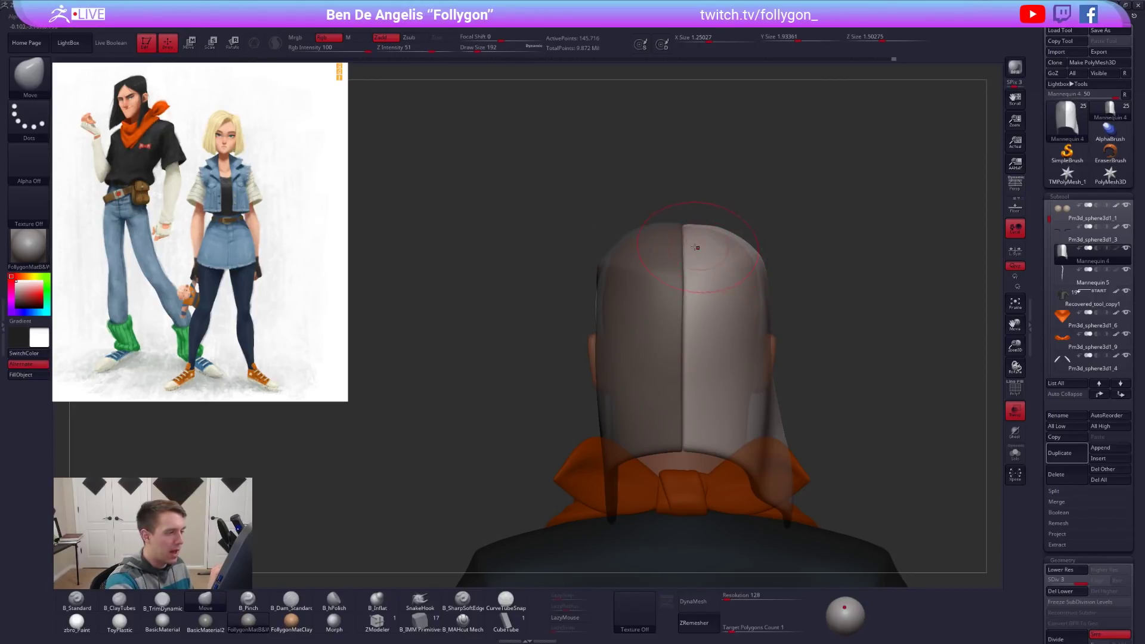
pyautogui.hotkey('ctrl', 'i')
pyautogui.moveTo(642, 236); pyautogui.dragTo(711, 227)
pyautogui.click(1015, 410)
# Reshape the merged hair's crown and sides from above with the Move brush at draw sizes 265 and 152.
pyautogui.keyDown('alt'); pyautogui.moveTo(823, 422); pyautogui.dragTo(843, 409); pyautogui.keyUp('alt')
pyautogui.moveTo(785, 288); pyautogui.dragTo(684, 259)
pyautogui.moveTo(749, 347); pyautogui.dragTo(808, 431)
pyautogui.moveTo(823, 380)
pyautogui.mouseDown()
pyautogui.moveTo(741, 344)
pyautogui.moveTo(740, 267)
pyautogui.mouseUp()
pyautogui.press('space')
pyautogui.hotkey('ctrl', 'space')
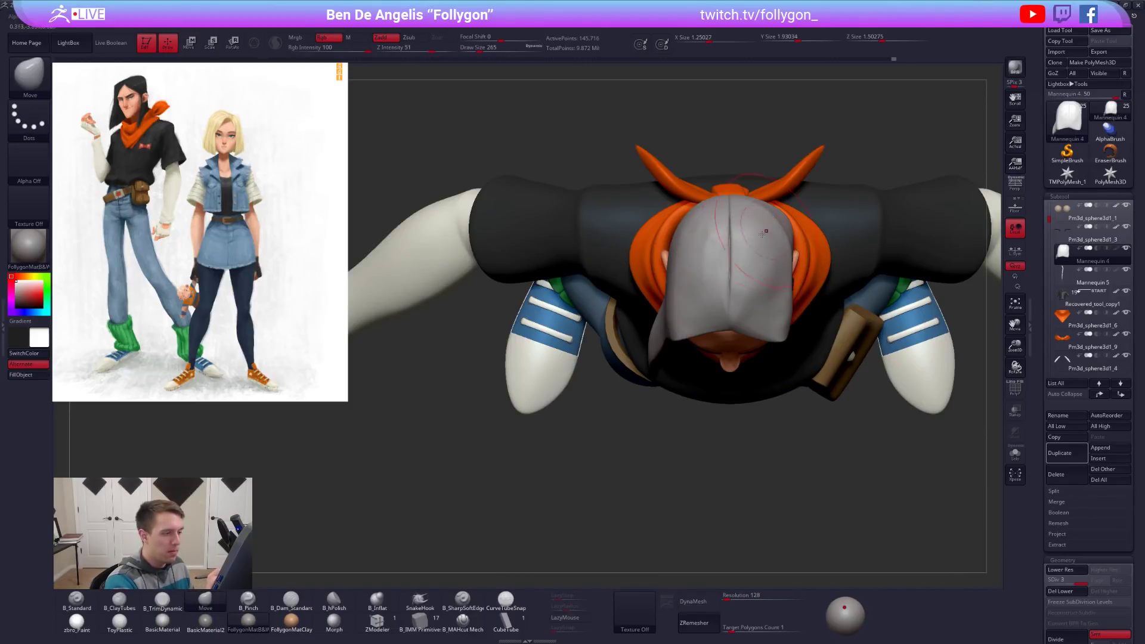
pyautogui.hotkey('ctrl', 'space')
pyautogui.keyDown('alt'); pyautogui.moveTo(770, 288); pyautogui.dragTo(787, 352, button='right'); pyautogui.keyUp('alt')
pyautogui.press('space')
pyautogui.moveTo(787, 352); pyautogui.dragTo(781, 352)
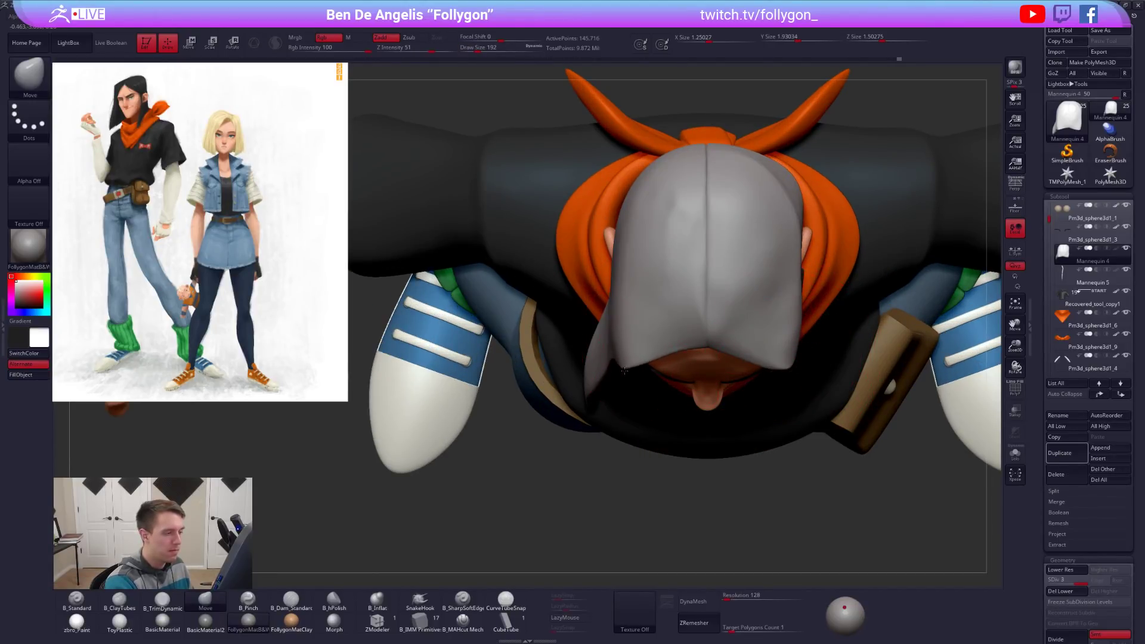
# Adjust the merged hair's front parting and hairline with the Move brush at draw size 215.
pyautogui.press('space')
pyautogui.moveTo(702, 343)
pyautogui.mouseDown()
pyautogui.moveTo(675, 350)
pyautogui.moveTo(690, 352)
pyautogui.moveTo(723, 297)
pyautogui.mouseUp()
pyautogui.press('space')
pyautogui.press('space')
pyautogui.press('space')
pyautogui.moveTo(796, 495)
pyautogui.mouseDown()
pyautogui.moveTo(789, 324)
pyautogui.moveTo(773, 271)
pyautogui.mouseUp()
pyautogui.press('space')
pyautogui.moveTo(689, 352); pyautogui.dragTo(698, 352)
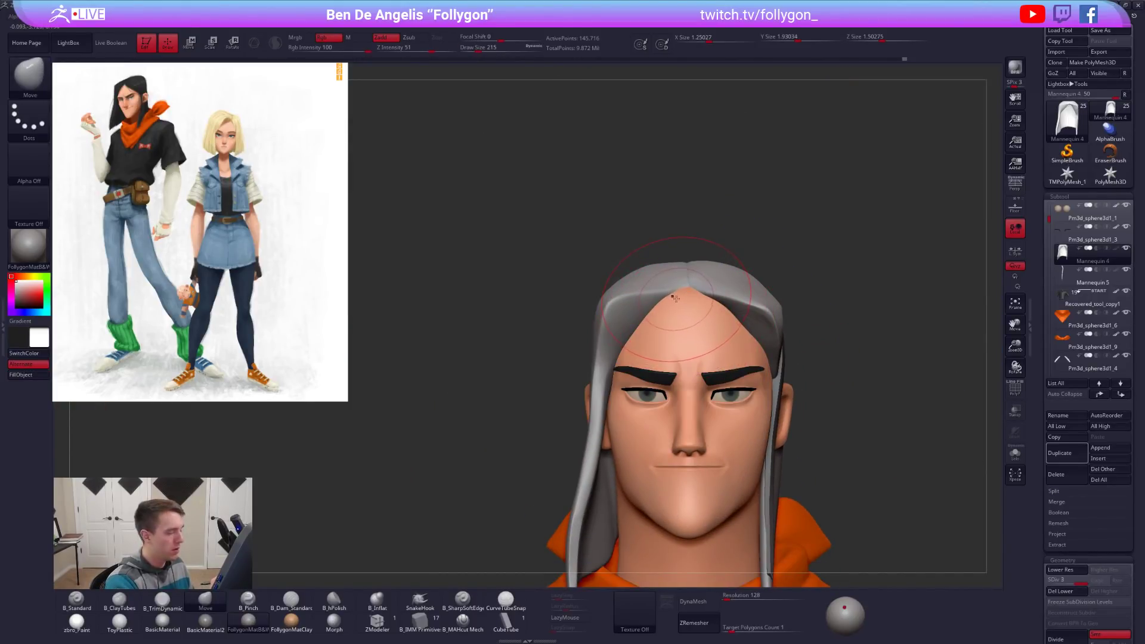
pyautogui.keyDown('alt'); pyautogui.moveTo(792, 356); pyautogui.dragTo(912, 446); pyautogui.keyUp('alt')
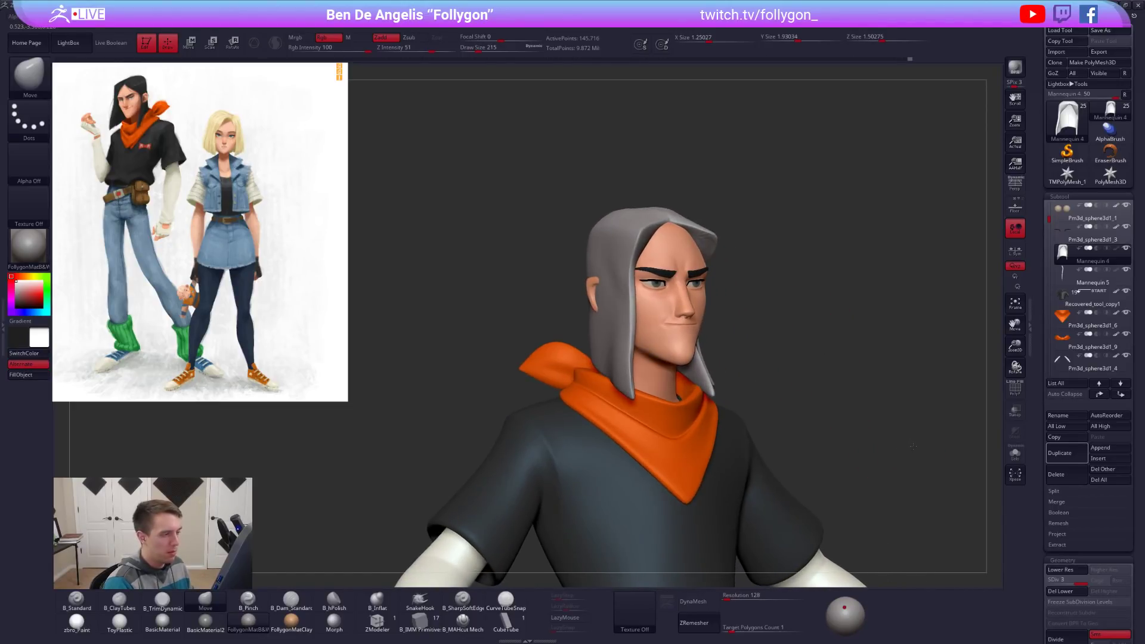
pyautogui.moveTo(911, 446); pyautogui.dragTo(710, 230, button='right')
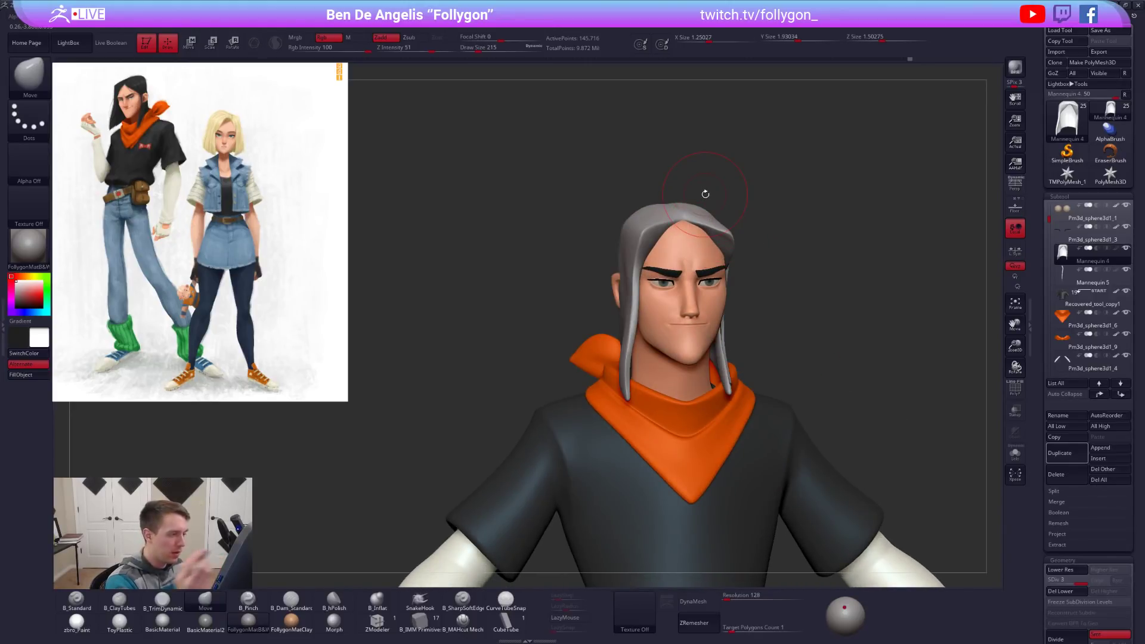
# Isolate the hair at its lowest subdivision level and build up its front and side forms with the ClayTubes brush at draw size 150.
pyautogui.keyDown('alt'); pyautogui.moveTo(882, 438); pyautogui.dragTo(820, 504); pyautogui.keyUp('alt')
pyautogui.moveTo(820, 505); pyautogui.dragTo(814, 541, button='right')
pyautogui.hotkey('alt', 's')
pyautogui.moveTo(713, 380)
pyautogui.keyDown('ctrl'); pyautogui.mouseDown(button='right')
pyautogui.moveTo(713, 263)
pyautogui.moveTo(702, 362)
pyautogui.moveTo(665, 400)
pyautogui.mouseUp(button='right'); pyautogui.keyUp('ctrl')
pyautogui.hotkey('shift', 'd')
pyautogui.hotkey('alt', 's')
pyautogui.hotkey('alt', 's')
pyautogui.press('2')
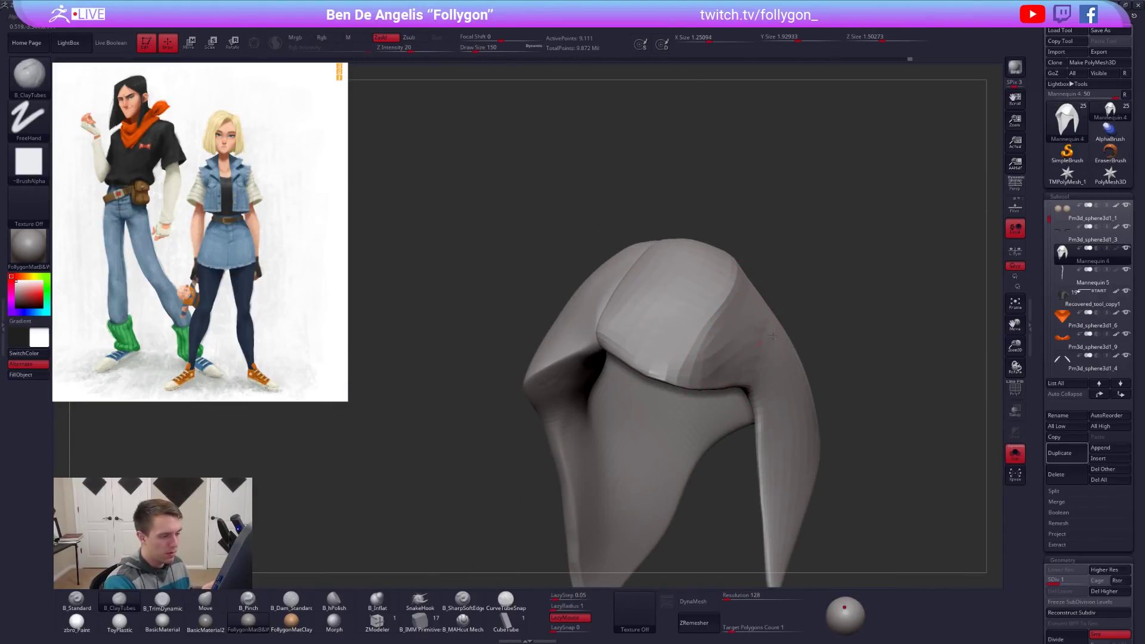
# Flatten and smooth the hair's side planes at subdivision level 2 with the TrimDynamic brush at draw sizes 150 and 252.
pyautogui.press('d')
pyautogui.press('3')
pyautogui.moveTo(731, 350)
pyautogui.mouseDown(button='right')
pyautogui.moveTo(700, 365)
pyautogui.moveTo(748, 363)
pyautogui.moveTo(787, 323)
pyautogui.mouseUp(button='right')
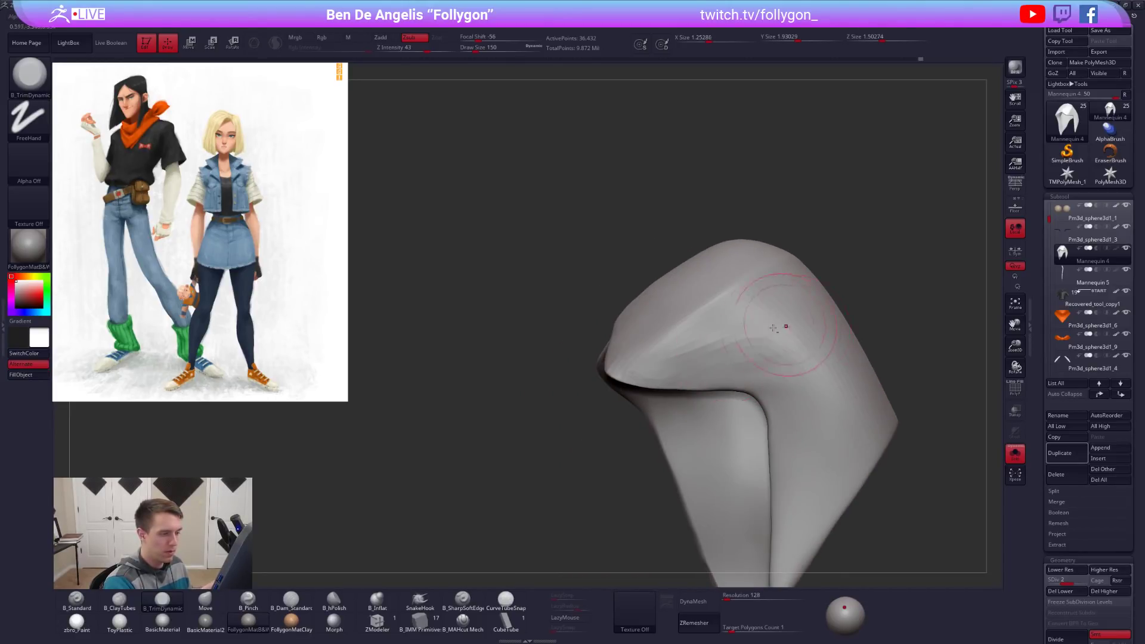
pyautogui.moveTo(781, 371); pyautogui.dragTo(717, 346, button='right')
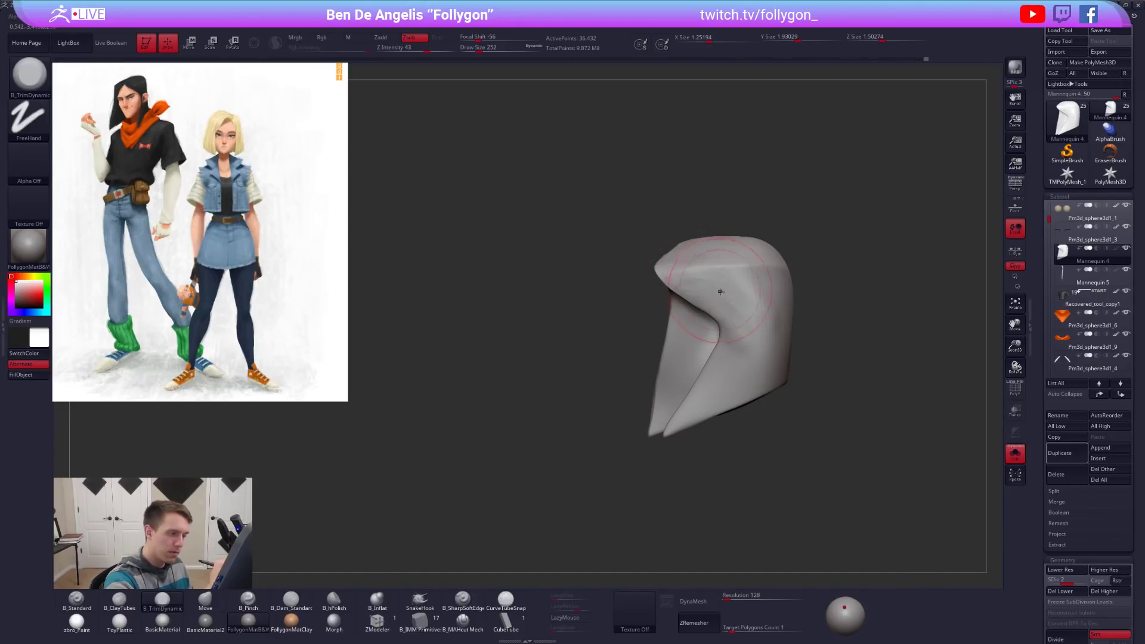
pyautogui.moveTo(718, 291); pyautogui.dragTo(750, 323, button='right')
pyautogui.moveTo(737, 363); pyautogui.dragTo(710, 358, button='right')
pyautogui.press('space')
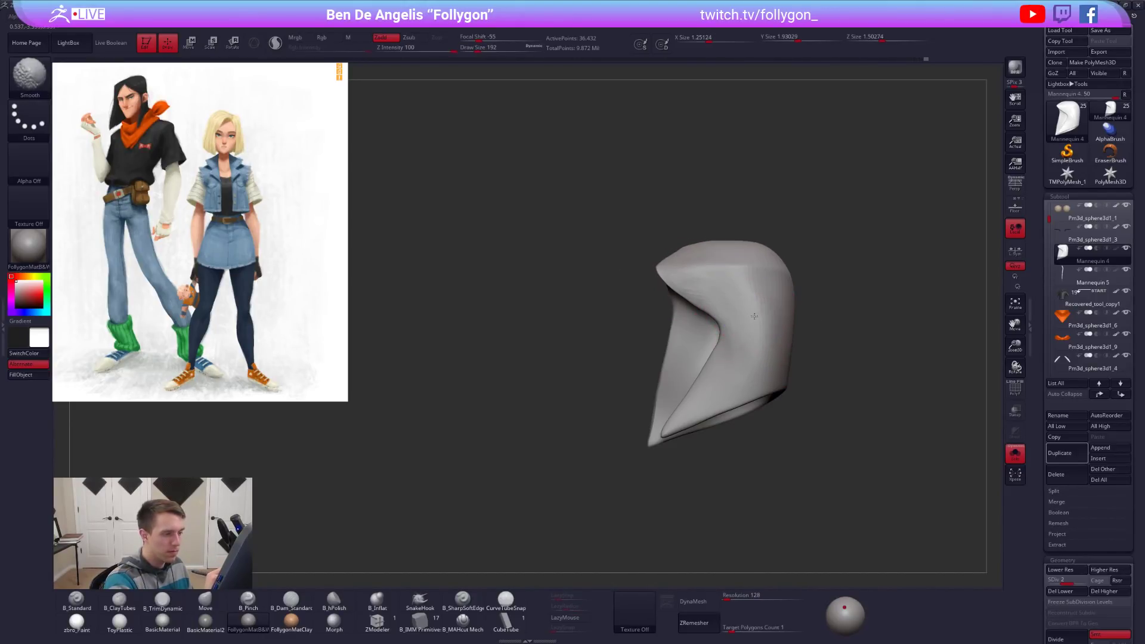
# Add another subdivision level to the hair and sharpen its front hairline edge with the Pinch brush at draw size 192.
pyautogui.moveTo(735, 299)
pyautogui.mouseDown(button='right')
pyautogui.moveTo(749, 333)
pyautogui.moveTo(709, 346)
pyautogui.moveTo(686, 320)
pyautogui.mouseUp(button='right')
pyautogui.press('5')
pyautogui.hotkey('ctrl', 'd')
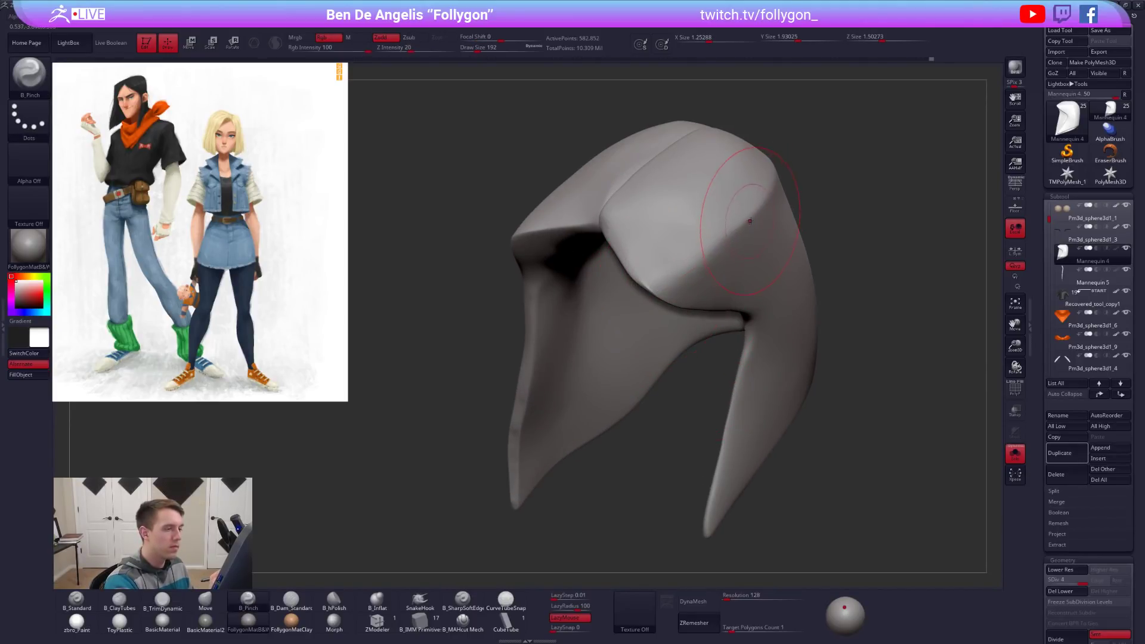
pyautogui.press('[')
pyautogui.moveTo(668, 287); pyautogui.dragTo(657, 293)
pyautogui.moveTo(662, 334)
pyautogui.mouseDown(button='right')
pyautogui.moveTo(725, 358)
pyautogui.moveTo(751, 394)
pyautogui.moveTo(716, 423)
pyautogui.mouseUp(button='right')
pyautogui.hotkey('alt', 's')
pyautogui.moveTo(675, 371)
pyautogui.keyDown('alt'); pyautogui.mouseDown(button='right')
pyautogui.moveTo(714, 331)
pyautogui.moveTo(626, 328)
pyautogui.moveTo(694, 307)
pyautogui.mouseUp(button='right'); pyautogui.keyUp('alt')
# Refine the hair's side with the TrimDynamic brush and remesh the hair with DynaMesh at resolution 128.
pyautogui.press('b')
pyautogui.press('t')
pyautogui.press('d')
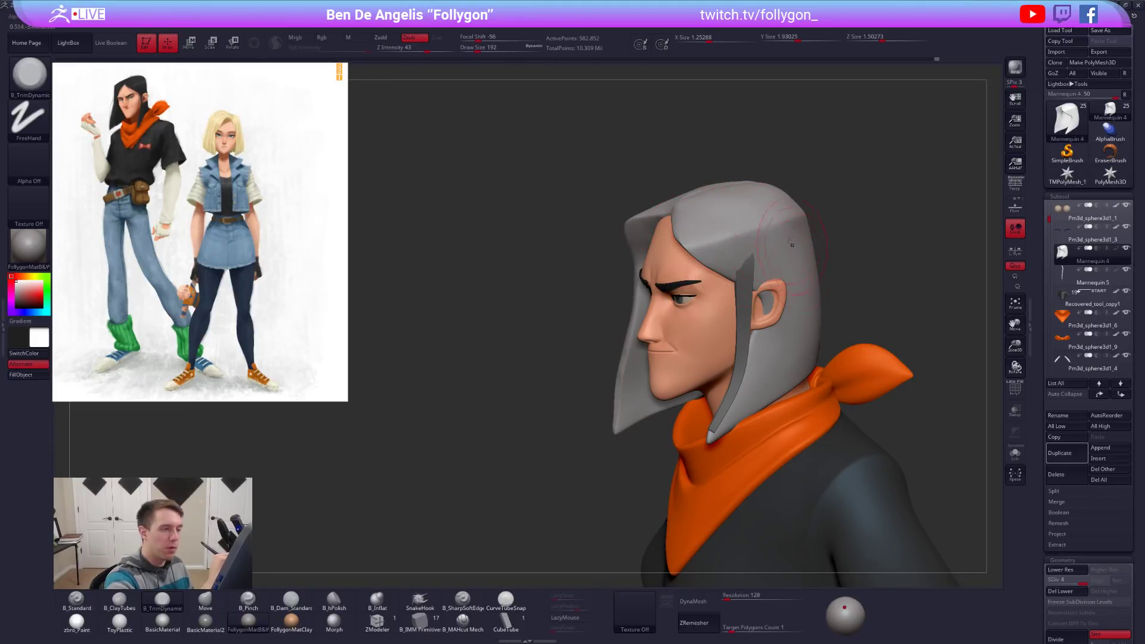
pyautogui.moveTo(799, 224); pyautogui.dragTo(808, 359, button='right')
pyautogui.keyDown('ctrl'); pyautogui.moveTo(865, 420); pyautogui.dragTo(842, 369, button='right'); pyautogui.keyUp('ctrl')
pyautogui.keyDown('alt'); pyautogui.moveTo(820, 539); pyautogui.dragTo(792, 490, button='right'); pyautogui.keyUp('alt')
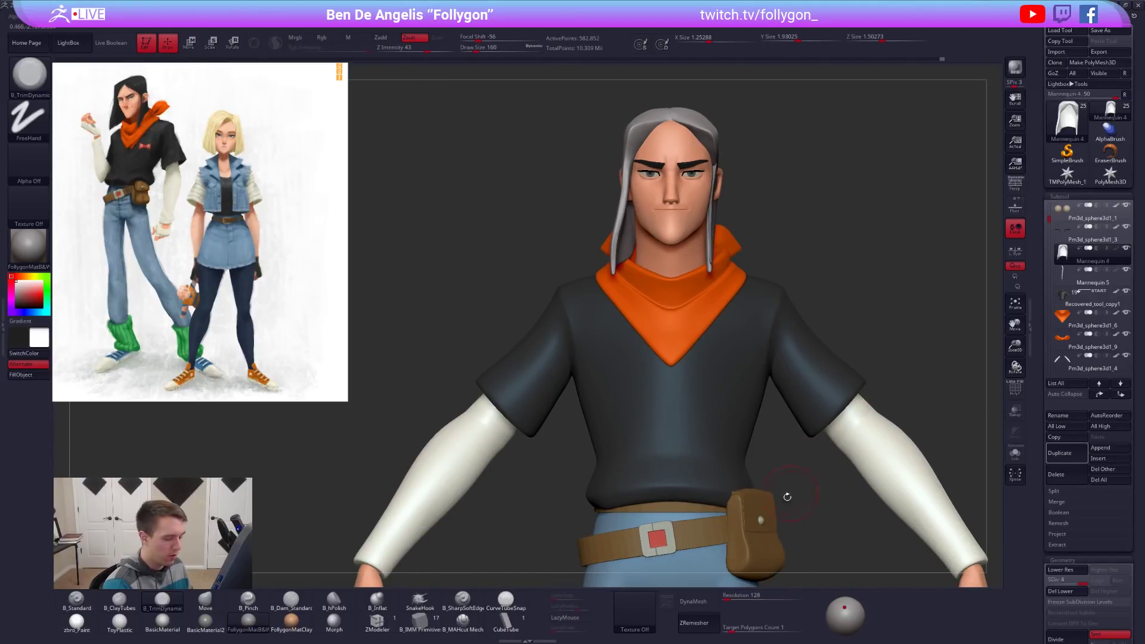
pyautogui.click(699, 601)
pyautogui.click(672, 616)
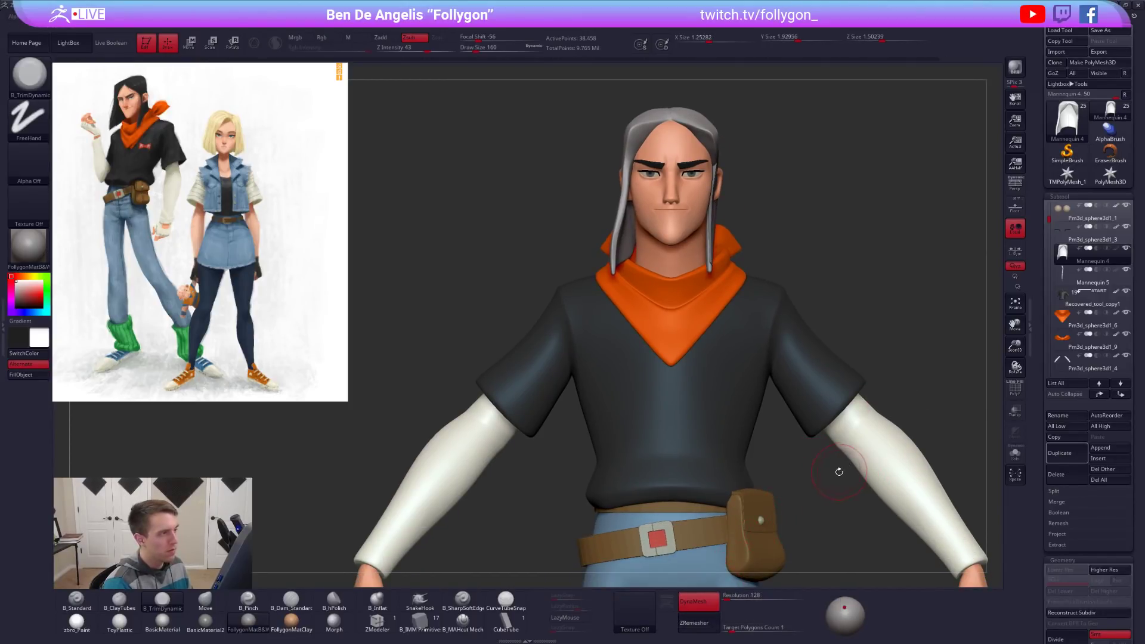
# Adjust the remeshed hair's side silhouette with the Move brush at draw size 239.
pyautogui.moveTo(856, 468); pyautogui.dragTo(754, 464, button='right')
pyautogui.press('b')
pyautogui.press('m')
pyautogui.press('v')
pyautogui.press('space')
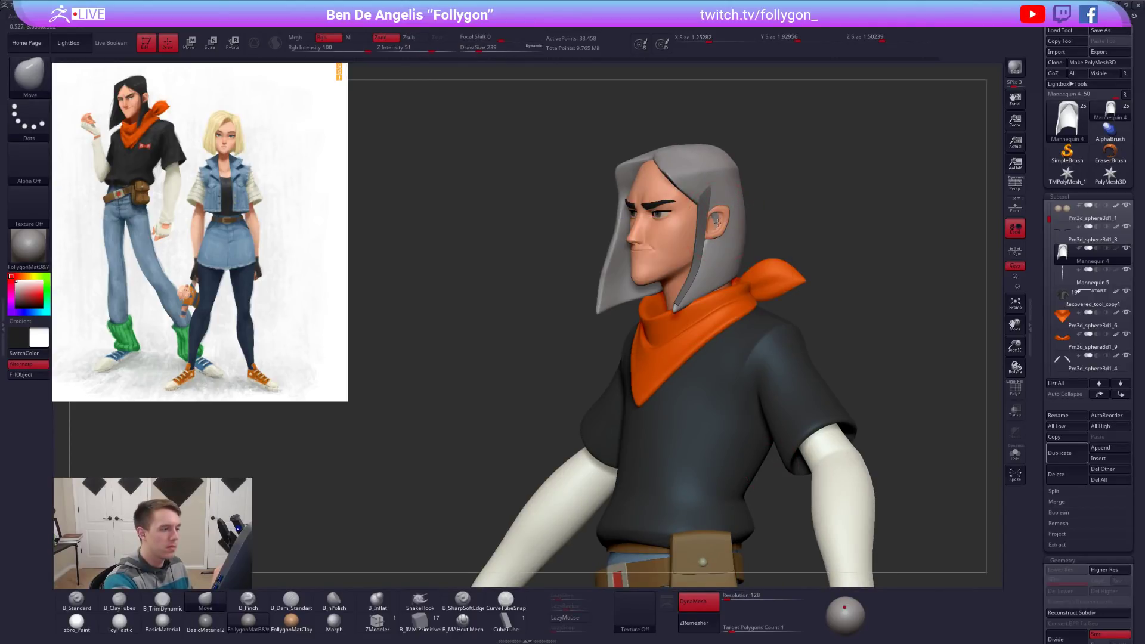
pyautogui.moveTo(712, 232); pyautogui.dragTo(811, 270, button='right')
pyautogui.moveTo(886, 471); pyautogui.dragTo(811, 423, button='right')
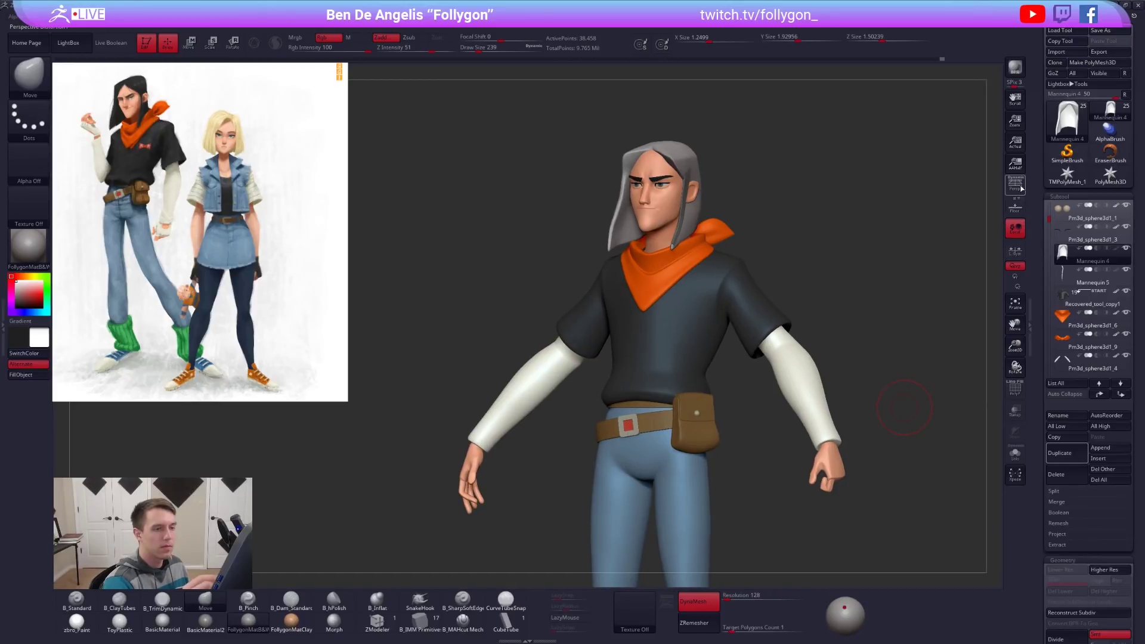
# Turn on perspective and smooth the isolated hair, checking its polygroups and wireframe.
pyautogui.click(1018, 187)
pyautogui.moveTo(885, 453)
pyautogui.keyDown('ctrl'); pyautogui.mouseDown(button='right')
pyautogui.moveTo(885, 394)
pyautogui.moveTo(869, 437)
pyautogui.moveTo(929, 447)
pyautogui.moveTo(875, 447)
pyautogui.moveTo(677, 249)
pyautogui.mouseUp(button='right'); pyautogui.keyUp('ctrl')
pyautogui.hotkey('alt', 's')
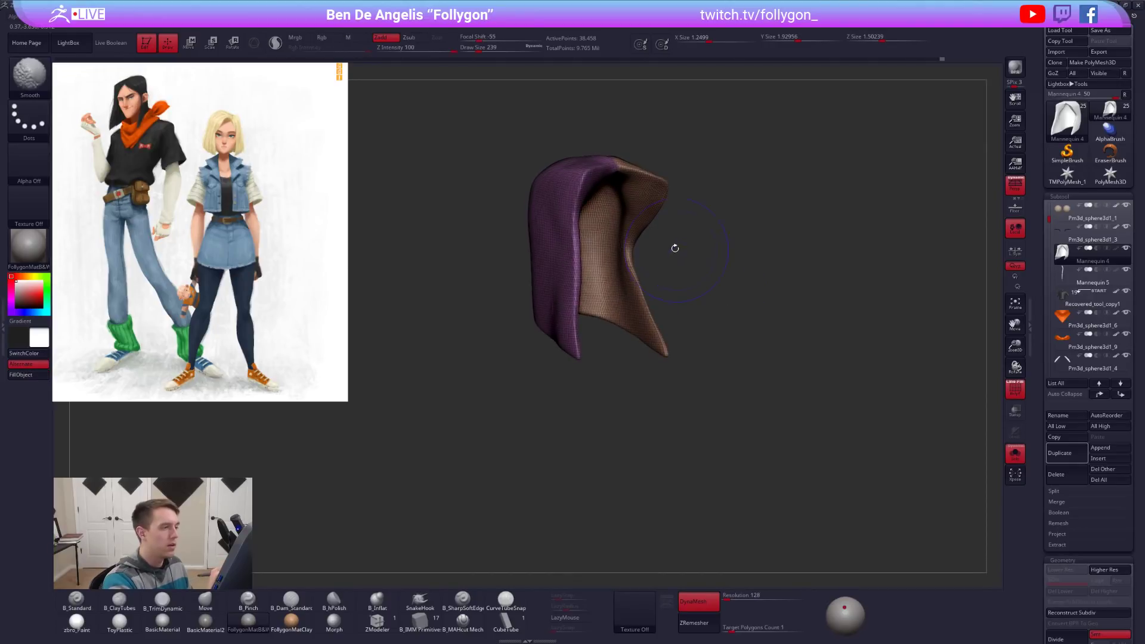
pyautogui.hotkey('shift', 'f')
pyautogui.press('space')
pyautogui.hotkey('alt', 's')
# Reshape the hair's parting and side, flattening the surface with the TrimDynamic brush at draw size 192.
pyautogui.moveTo(666, 229); pyautogui.dragTo(537, 239, button='right')
pyautogui.press('space')
pyautogui.moveTo(620, 219); pyautogui.dragTo(632, 219)
pyautogui.moveTo(633, 219)
pyautogui.mouseDown(button='right')
pyautogui.moveTo(645, 323)
pyautogui.moveTo(661, 285)
pyautogui.mouseUp(button='right')
pyautogui.press('3')
pyautogui.press('space')
pyautogui.moveTo(649, 283); pyautogui.dragTo(659, 283)
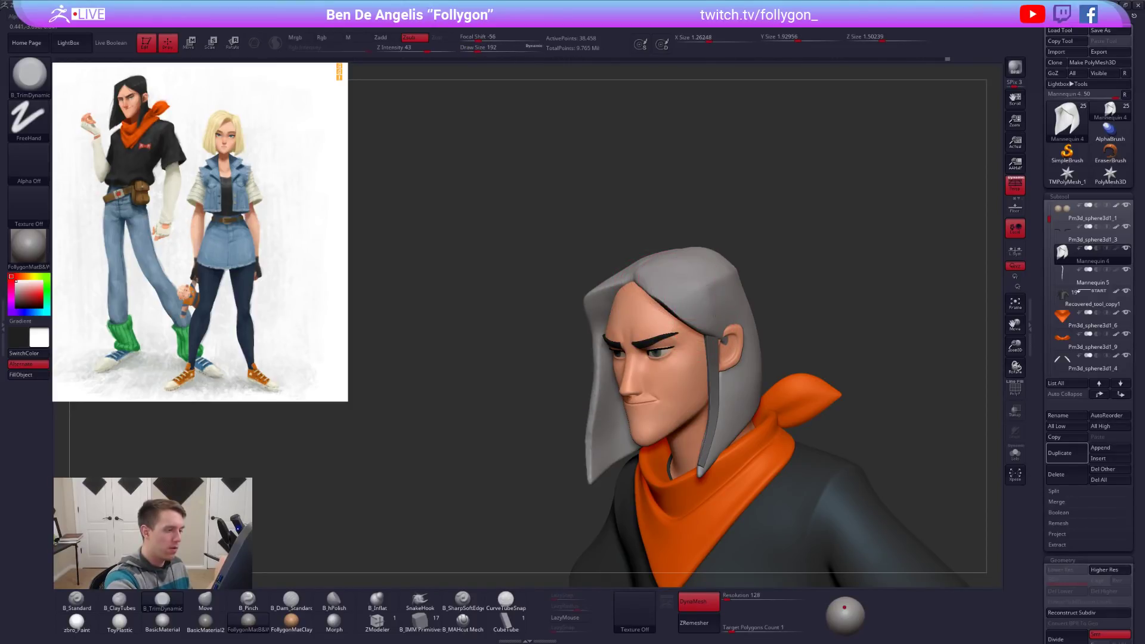
pyautogui.moveTo(699, 306)
pyautogui.mouseDown(button='right')
pyautogui.moveTo(715, 284)
pyautogui.moveTo(683, 305)
pyautogui.moveTo(699, 299)
pyautogui.moveTo(671, 293)
pyautogui.moveTo(666, 277)
pyautogui.mouseUp(button='right')
pyautogui.press('shift')
# Sharpen the hair's parting and front edges with the Pinch brush at draw size 121.
pyautogui.press('5')
pyautogui.press('space')
pyautogui.hotkey('shift', 's')
pyautogui.press('space')
pyautogui.moveTo(666, 276); pyautogui.dragTo(660, 277)
pyautogui.moveTo(654, 268); pyautogui.dragTo(678, 293)
pyautogui.moveTo(694, 324)
pyautogui.mouseDown(button='right')
pyautogui.moveTo(746, 301)
pyautogui.moveTo(708, 293)
pyautogui.mouseUp(button='right')
pyautogui.press('shift')
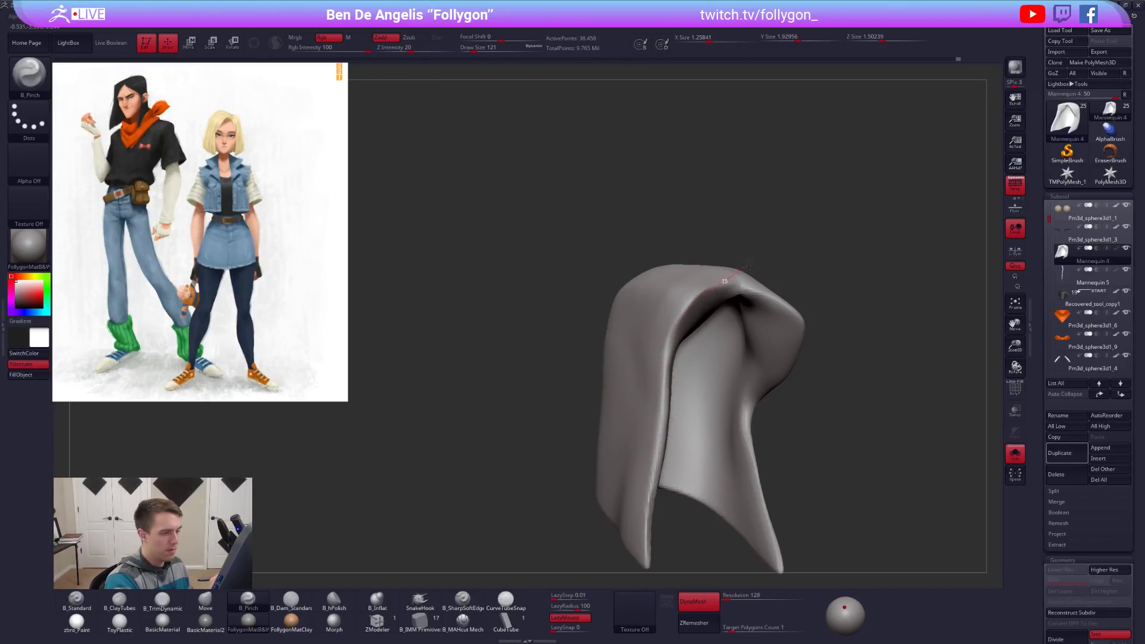
pyautogui.moveTo(649, 463); pyautogui.dragTo(673, 329, button='right')
pyautogui.moveTo(774, 365)
pyautogui.mouseDown()
pyautogui.moveTo(813, 378)
pyautogui.moveTo(780, 392)
pyautogui.moveTo(777, 417)
pyautogui.moveTo(823, 478)
pyautogui.mouseUp()
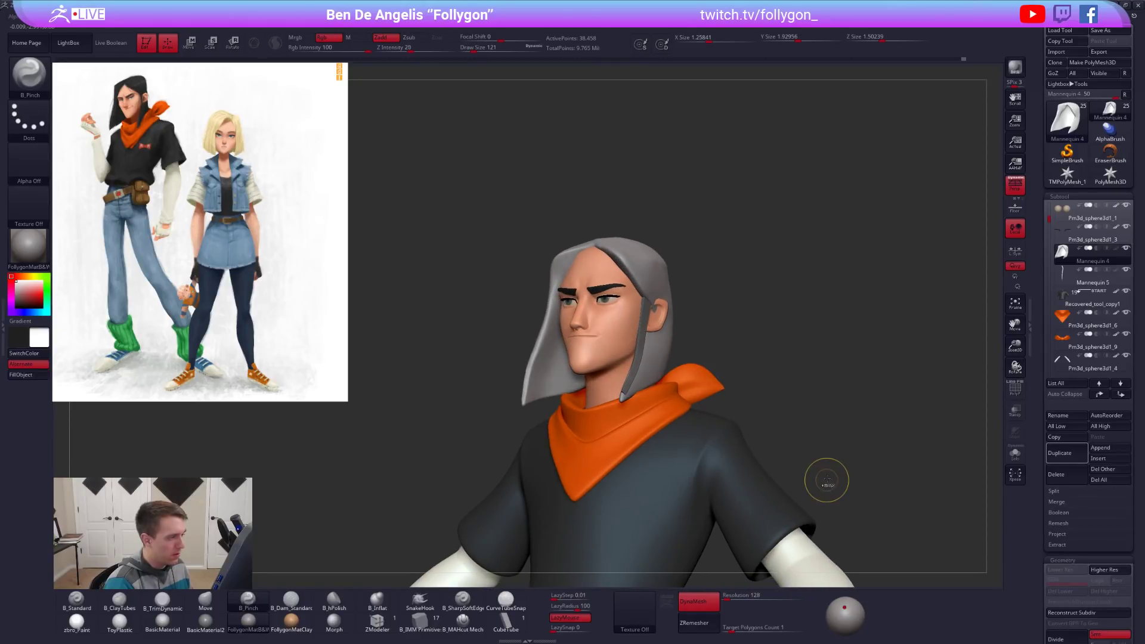
# Select the jeans subtool and turn off perspective for a full front view of the character.
pyautogui.press('ctrl')
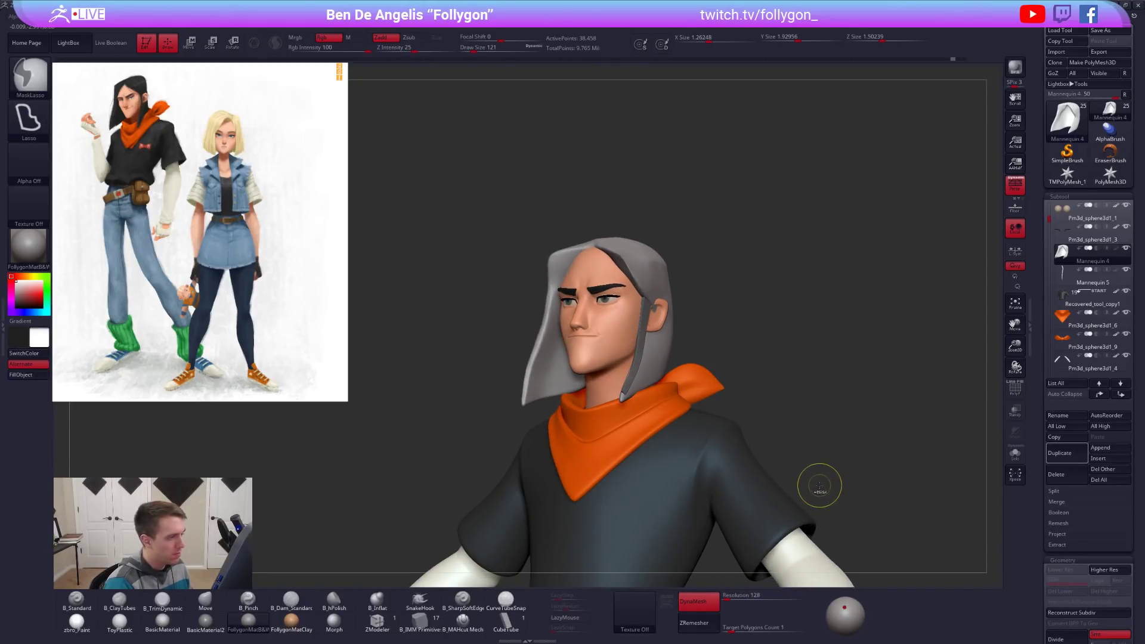
pyautogui.hotkey('ctrl', 'shift')
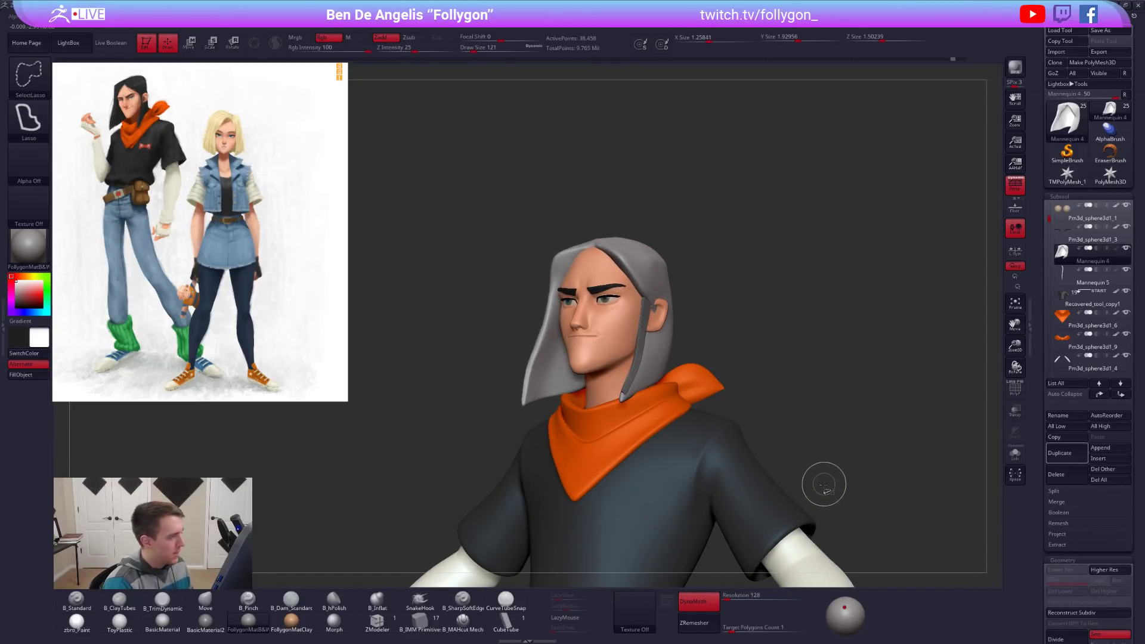
pyautogui.keyDown('alt'); pyautogui.moveTo(827, 485); pyautogui.dragTo(817, 418); pyautogui.keyUp('alt')
pyautogui.keyDown('alt'); pyautogui.moveTo(736, 489); pyautogui.dragTo(746, 408); pyautogui.keyUp('alt')
pyautogui.moveTo(686, 477); pyautogui.dragTo(734, 481)
pyautogui.keyDown('alt'); pyautogui.moveTo(734, 482); pyautogui.dragTo(694, 346); pyautogui.keyUp('alt')
pyautogui.keyDown('alt'); pyautogui.click(693, 346); pyautogui.keyUp('alt')
pyautogui.keyDown('alt'); pyautogui.moveTo(695, 298); pyautogui.dragTo(703, 362); pyautogui.keyUp('alt')
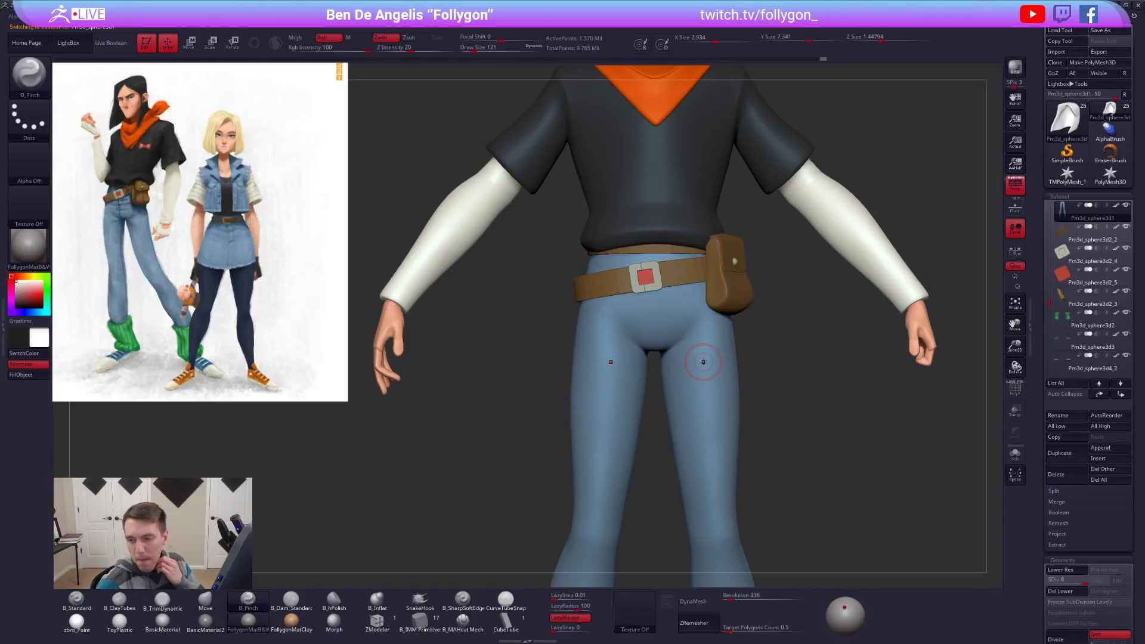
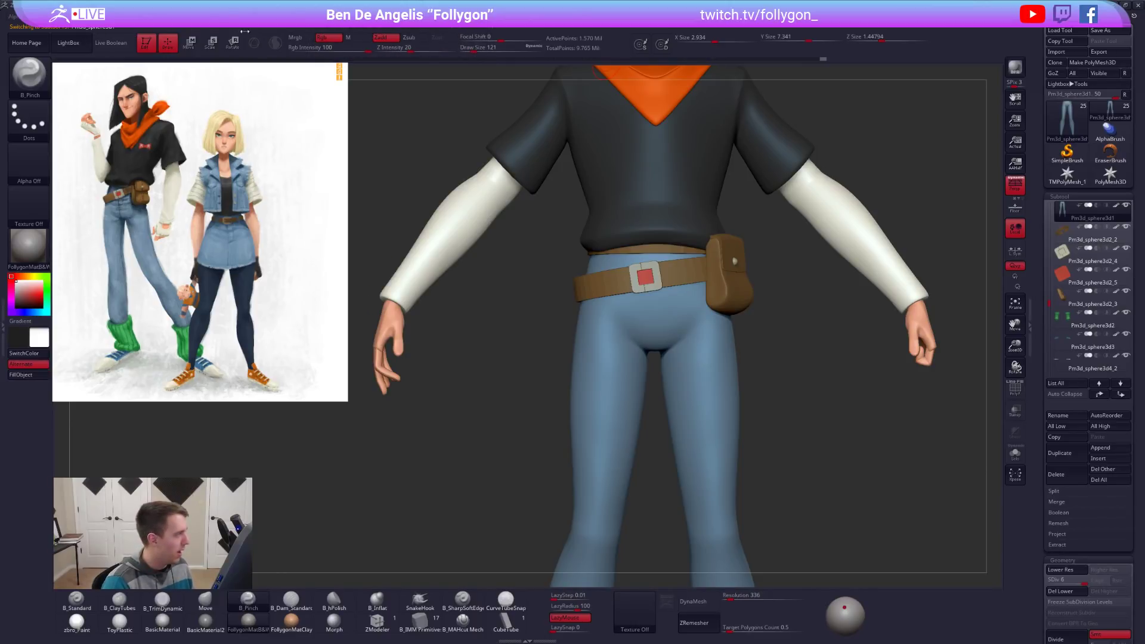
pyautogui.keyDown('ctrl'); pyautogui.moveTo(545, 279); pyautogui.dragTo(260, 144, button='right'); pyautogui.keyUp('ctrl')
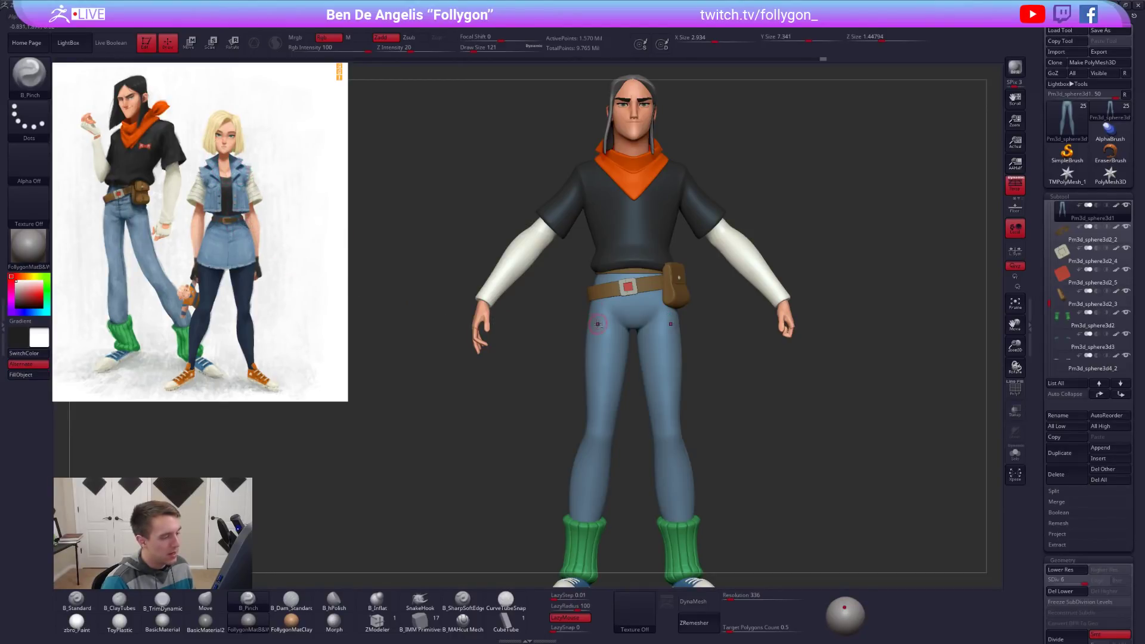
pyautogui.keyDown('alt'); pyautogui.moveTo(634, 328); pyautogui.dragTo(602, 291, button='right'); pyautogui.keyUp('alt')
pyautogui.click(1014, 186)
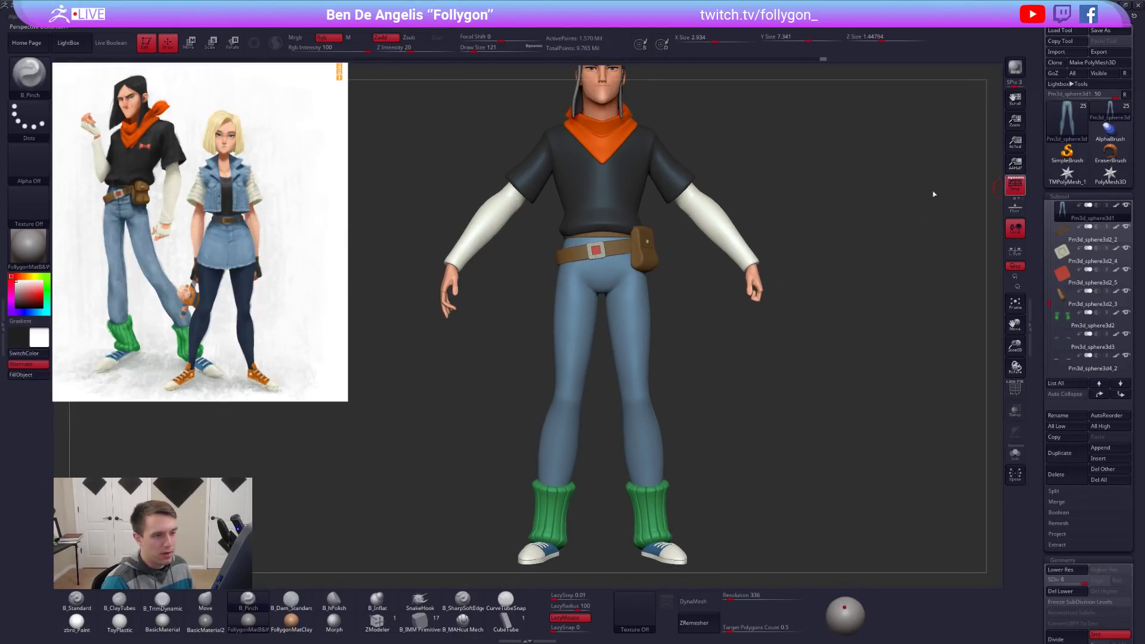
pyautogui.keyDown('alt'); pyautogui.moveTo(809, 229); pyautogui.dragTo(840, 245, button='right'); pyautogui.keyUp('alt')
pyautogui.rightClick(839, 245)
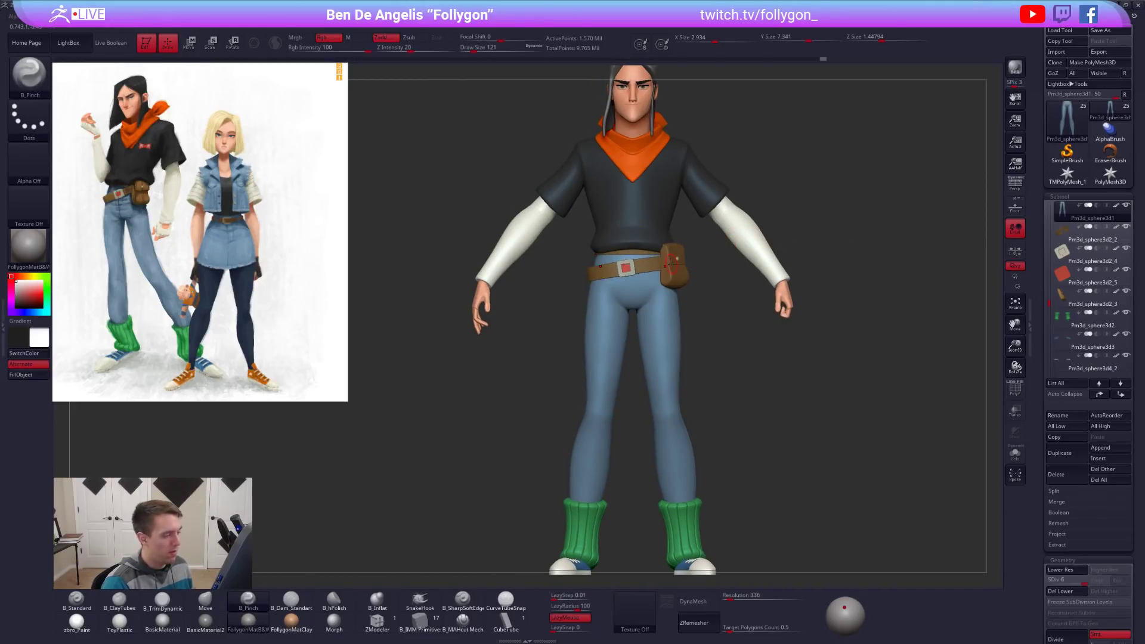
# Examine the character's shoe and green sock up close and compare the full figure with the reference.
pyautogui.keyDown('alt'); pyautogui.moveTo(692, 477); pyautogui.dragTo(625, 419, button='right'); pyautogui.keyUp('alt')
pyautogui.moveTo(686, 483)
pyautogui.keyDown('alt'); pyautogui.mouseDown(button='right')
pyautogui.moveTo(686, 381)
pyautogui.moveTo(658, 417)
pyautogui.moveTo(694, 457)
pyautogui.moveTo(722, 361)
pyautogui.mouseUp(button='right'); pyautogui.keyUp('alt')
pyautogui.keyDown('alt'); pyautogui.click(658, 427); pyautogui.keyUp('alt')
pyautogui.press('f')
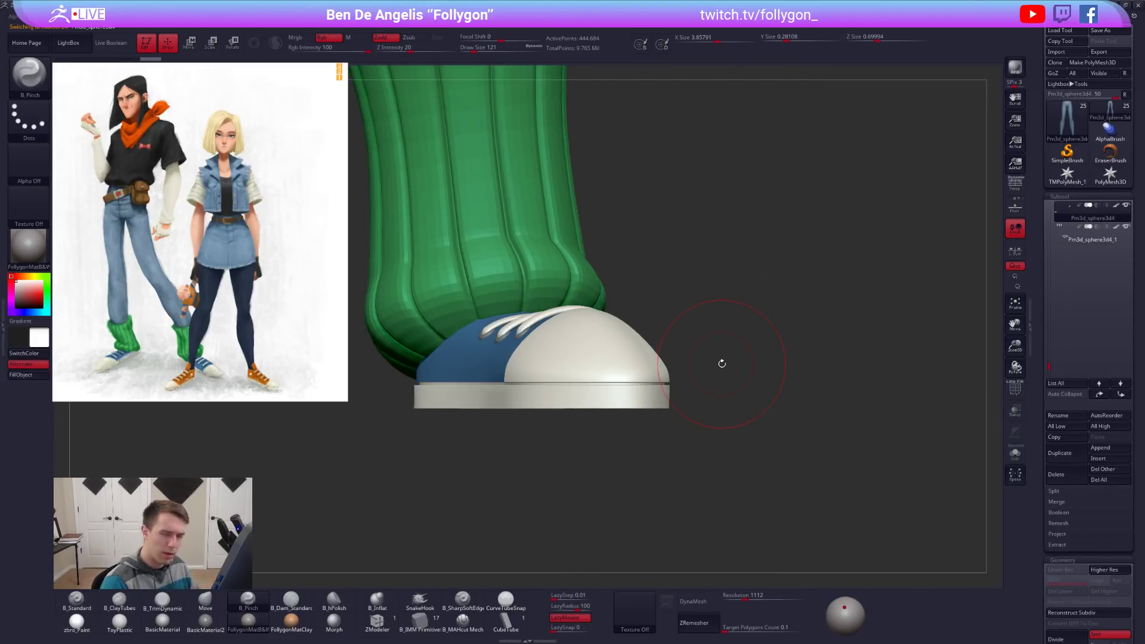
pyautogui.hotkey('alt', 's')
pyautogui.moveTo(640, 450); pyautogui.dragTo(585, 311, button='right')
pyautogui.hotkey('shift', 'f')
pyautogui.hotkey('shift', 'f')
pyautogui.keyDown('shift'); pyautogui.moveTo(621, 365); pyautogui.dragTo(666, 389, button='right'); pyautogui.keyUp('shift')
pyautogui.hotkey('alt', 's')
pyautogui.keyDown('alt'); pyautogui.moveTo(635, 310); pyautogui.dragTo(618, 407, button='right'); pyautogui.keyUp('alt')
# Select and isolate the jeans, and set up the B_SharpSoftEdge brush at draw size 215 with LazyMouse on.
pyautogui.keyDown('alt'); pyautogui.click(640, 314); pyautogui.keyUp('alt')
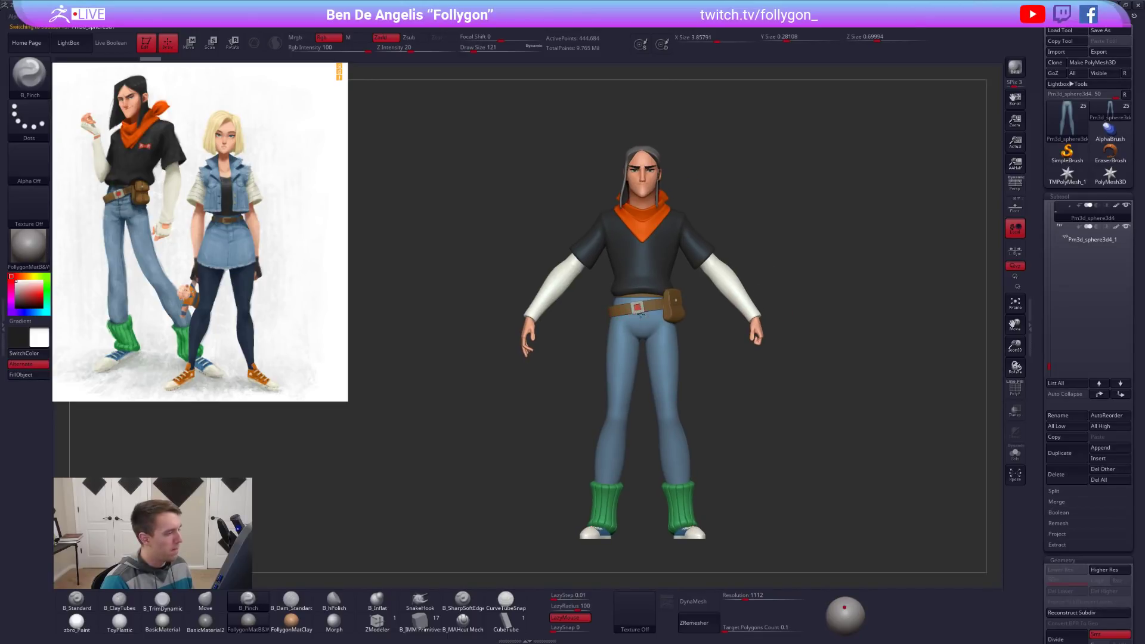
pyautogui.keyDown('ctrl'); pyautogui.moveTo(640, 314); pyautogui.dragTo(702, 460, button='right'); pyautogui.keyUp('ctrl')
pyautogui.press('space')
pyautogui.click(686, 396)
pyautogui.keyDown('alt'); pyautogui.moveTo(686, 412); pyautogui.dragTo(686, 407, button='right'); pyautogui.keyUp('alt')
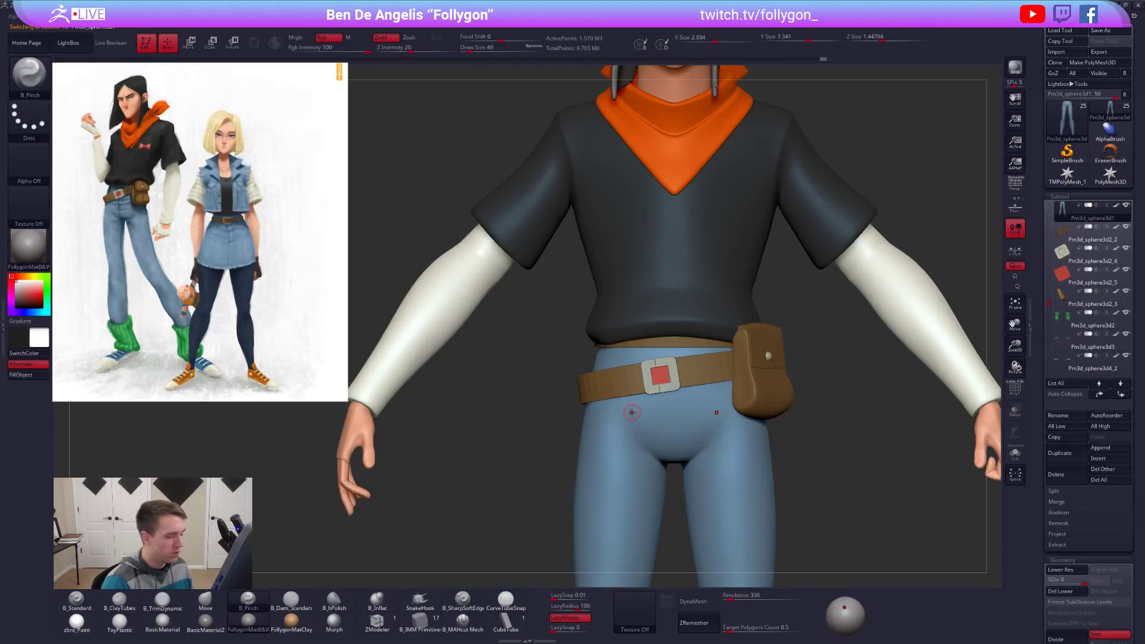
pyautogui.keyDown('alt'); pyautogui.moveTo(725, 419); pyautogui.dragTo(715, 396, button='right'); pyautogui.keyUp('alt')
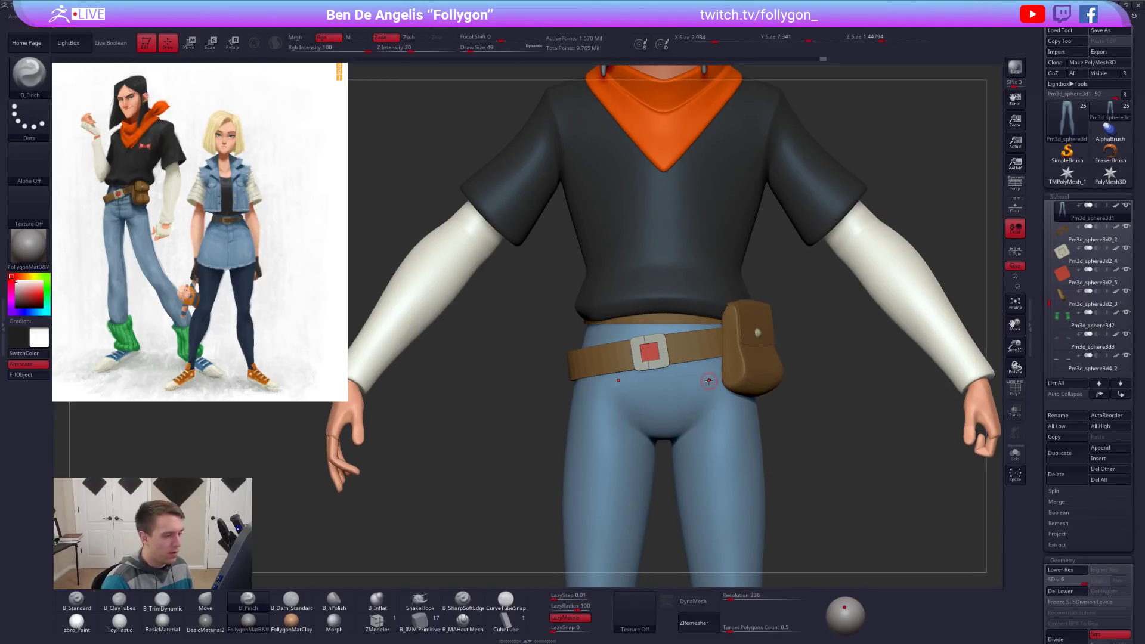
pyautogui.keyDown('ctrl'); pyautogui.moveTo(645, 389); pyautogui.dragTo(667, 406, button='right'); pyautogui.keyUp('ctrl')
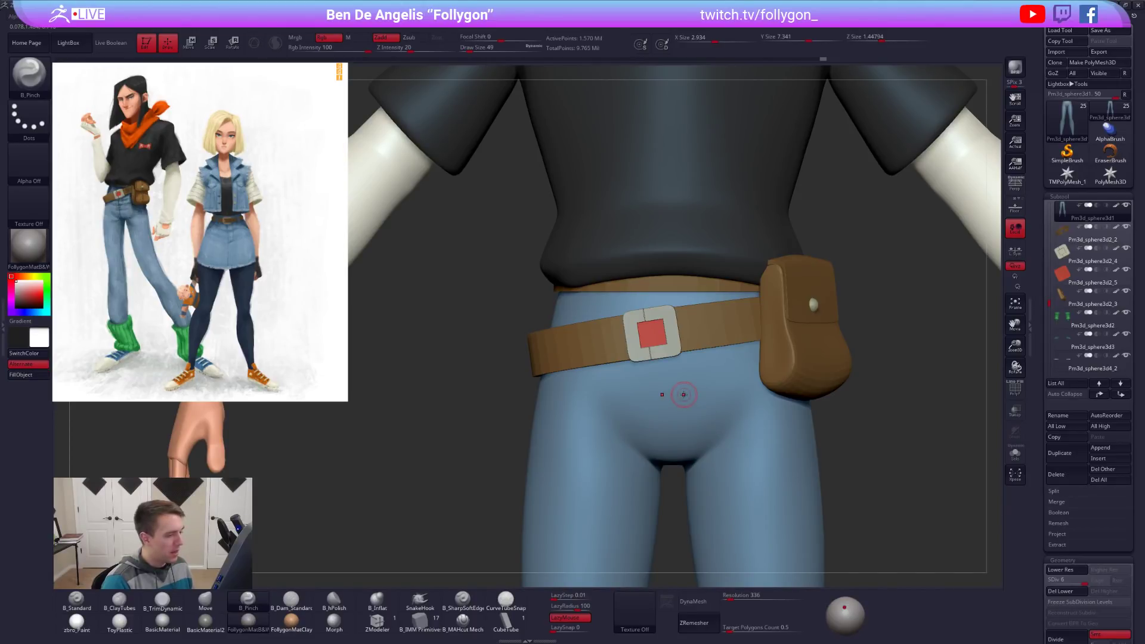
pyautogui.hotkey('alt', 's')
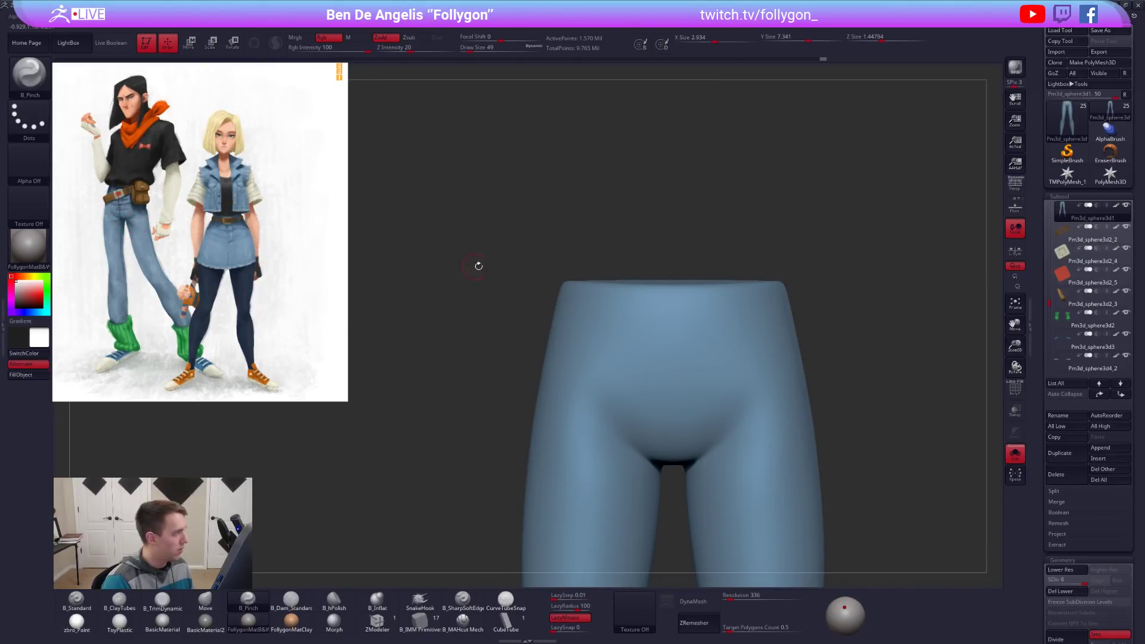
pyautogui.click(463, 599)
pyautogui.press('space')
pyautogui.moveTo(673, 382); pyautogui.dragTo(678, 382)
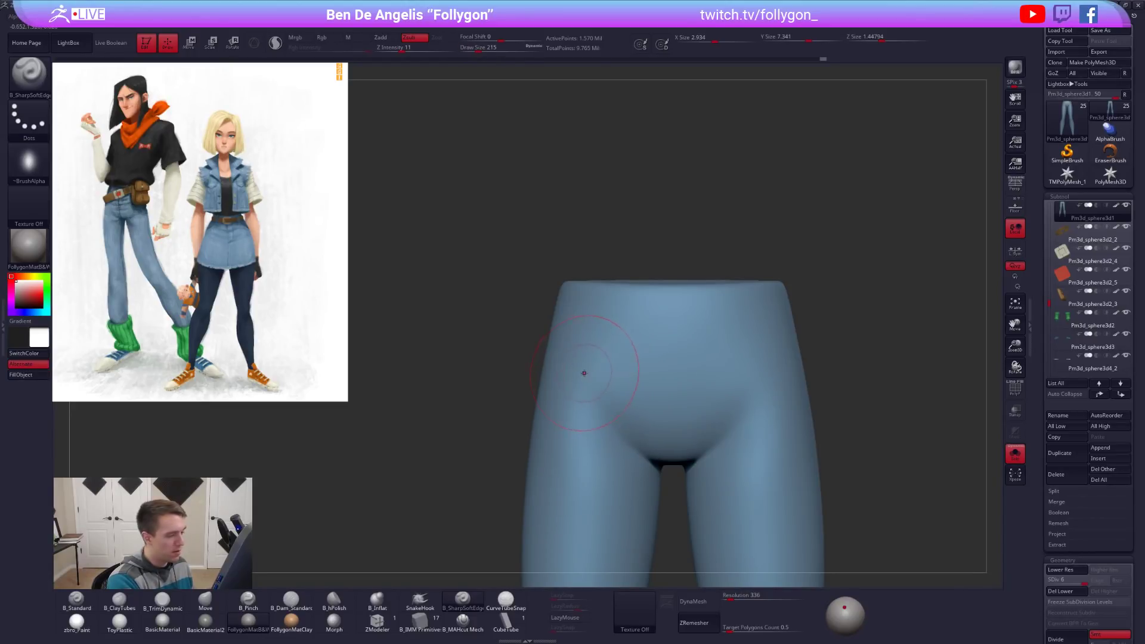
pyautogui.click(564, 617)
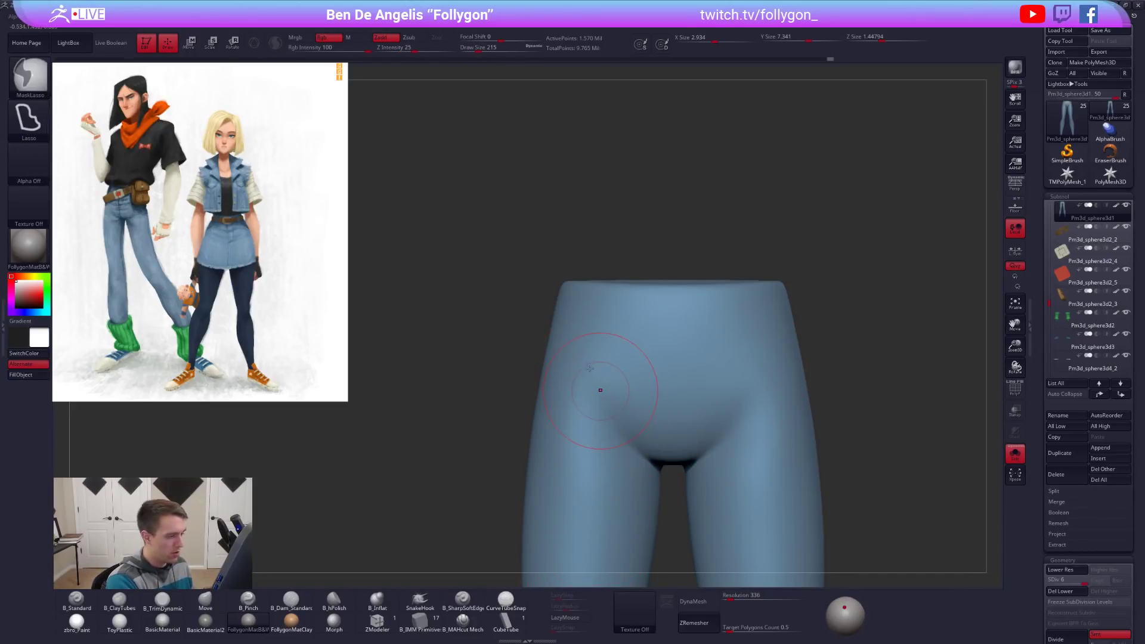
# Carve a curved horizontal fold across the front of the jeans' hips, redoing the first stroke at draw size 350.
pyautogui.moveTo(596, 375); pyautogui.dragTo(812, 355)
pyautogui.keyDown('alt'); pyautogui.moveTo(675, 396); pyautogui.dragTo(702, 397, button='right'); pyautogui.keyUp('alt')
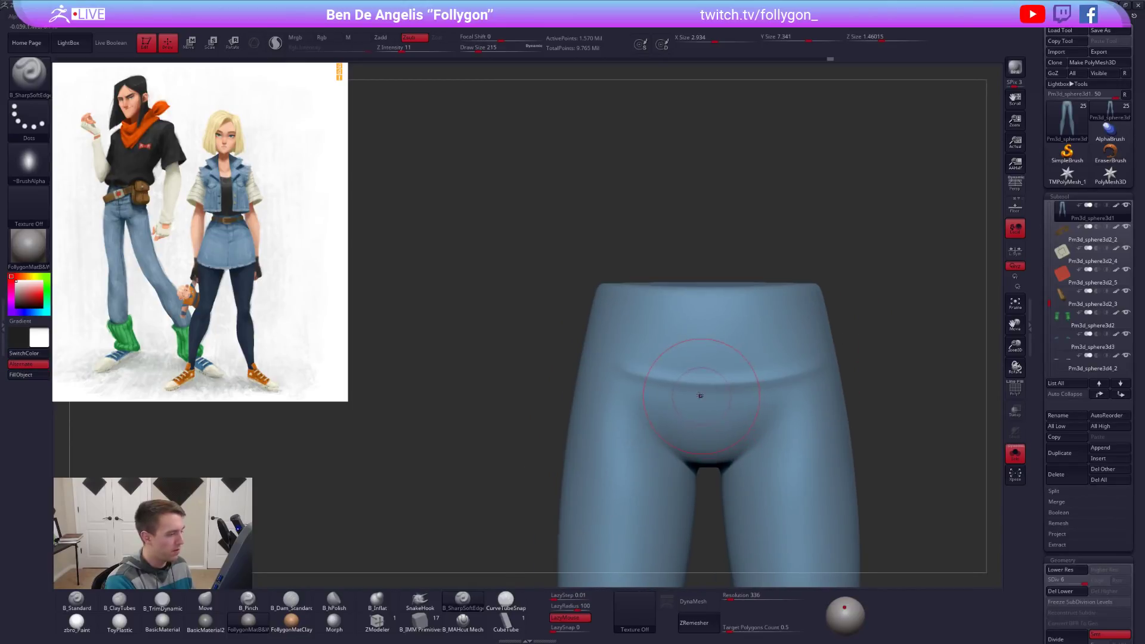
pyautogui.press('space')
pyautogui.moveTo(696, 384); pyautogui.dragTo(710, 385)
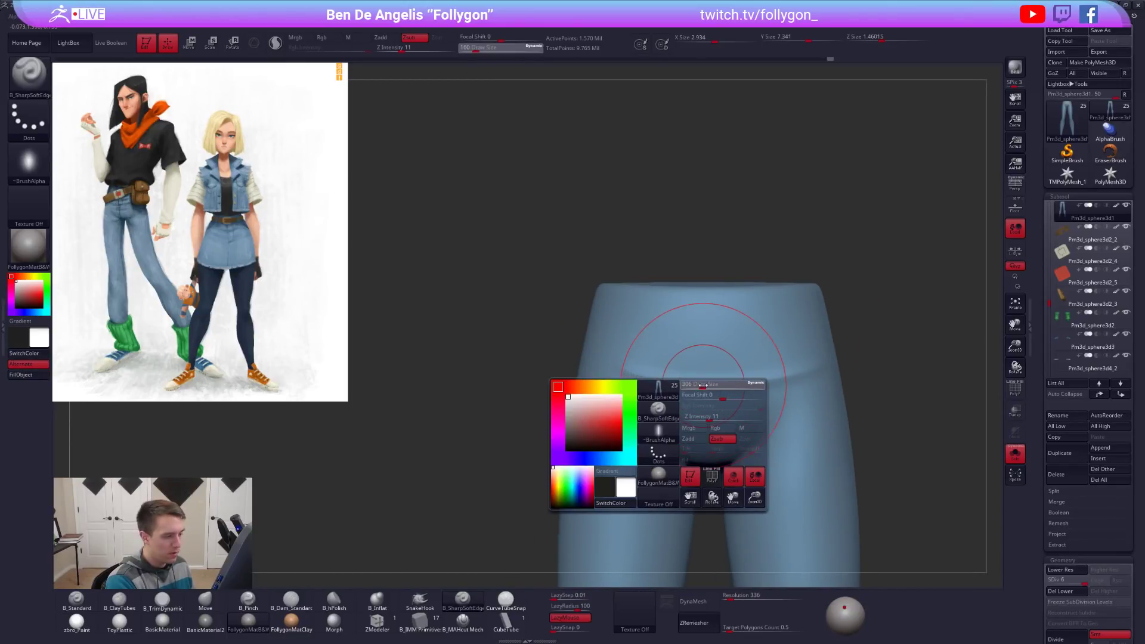
pyautogui.hotkey('ctrl', 'z')
pyautogui.moveTo(644, 373)
pyautogui.mouseDown()
pyautogui.moveTo(692, 376)
pyautogui.moveTo(838, 342)
pyautogui.mouseUp()
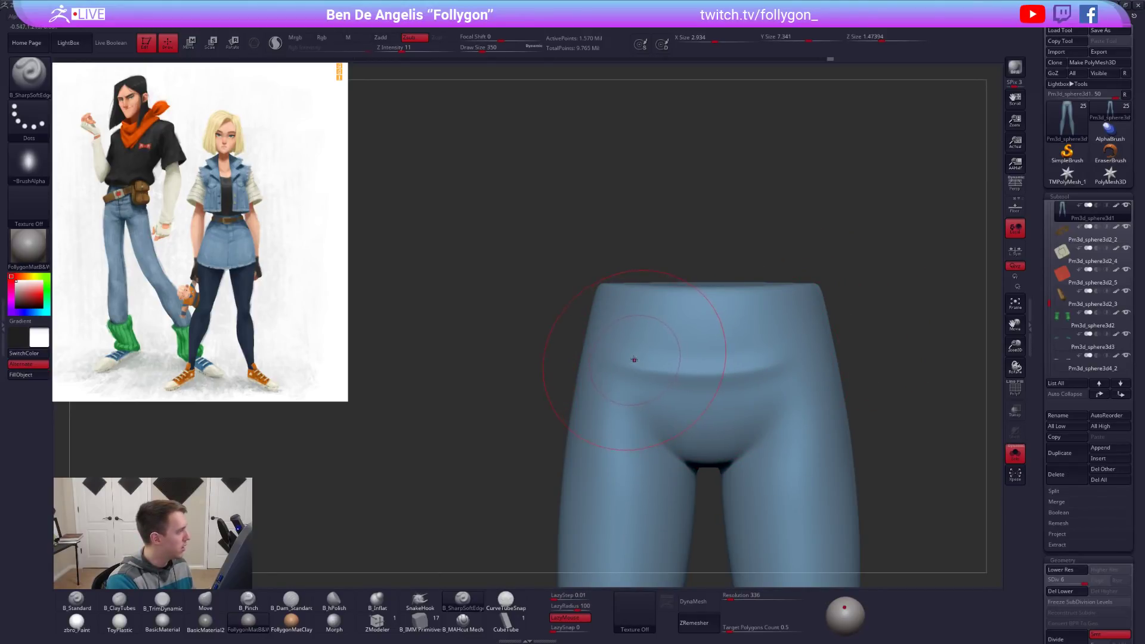
# Add further curved folds across the front of the jeans below the waist with B_SharpSoftEdge at draw sizes 350 and 252.
pyautogui.moveTo(663, 365); pyautogui.dragTo(774, 355)
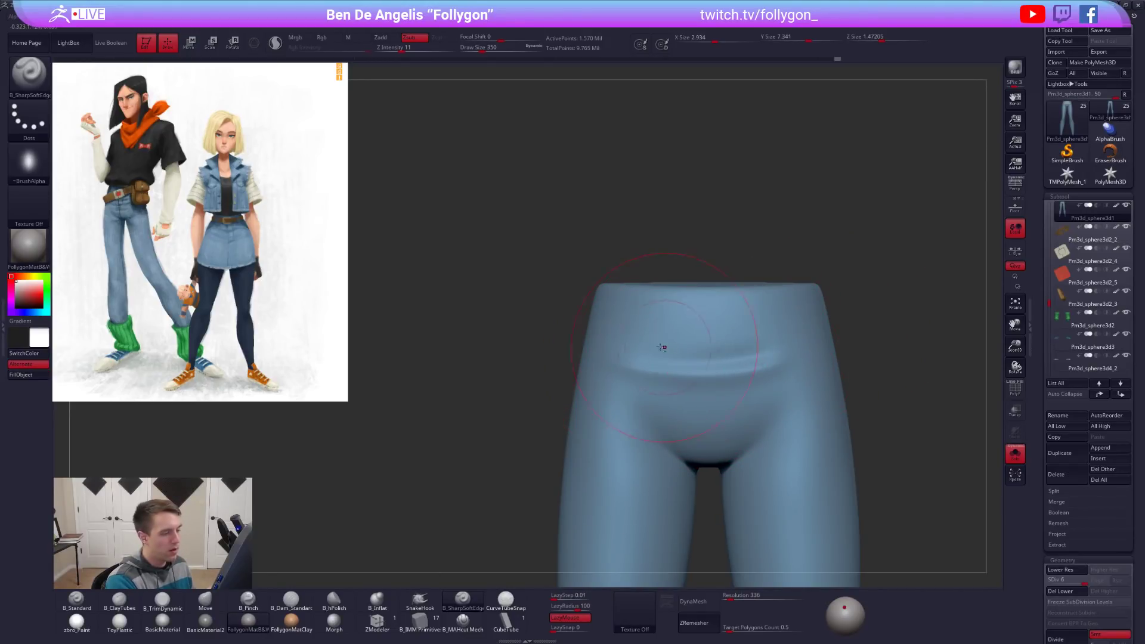
pyautogui.moveTo(664, 343); pyautogui.dragTo(814, 320)
pyautogui.press('[')
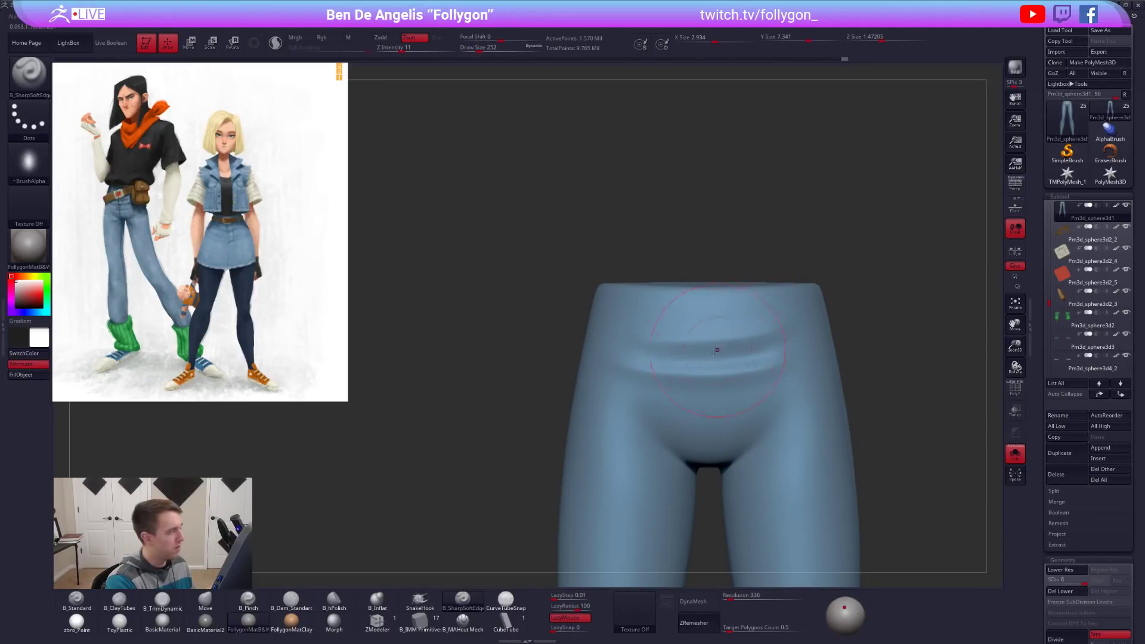
pyautogui.moveTo(621, 382); pyautogui.dragTo(726, 378)
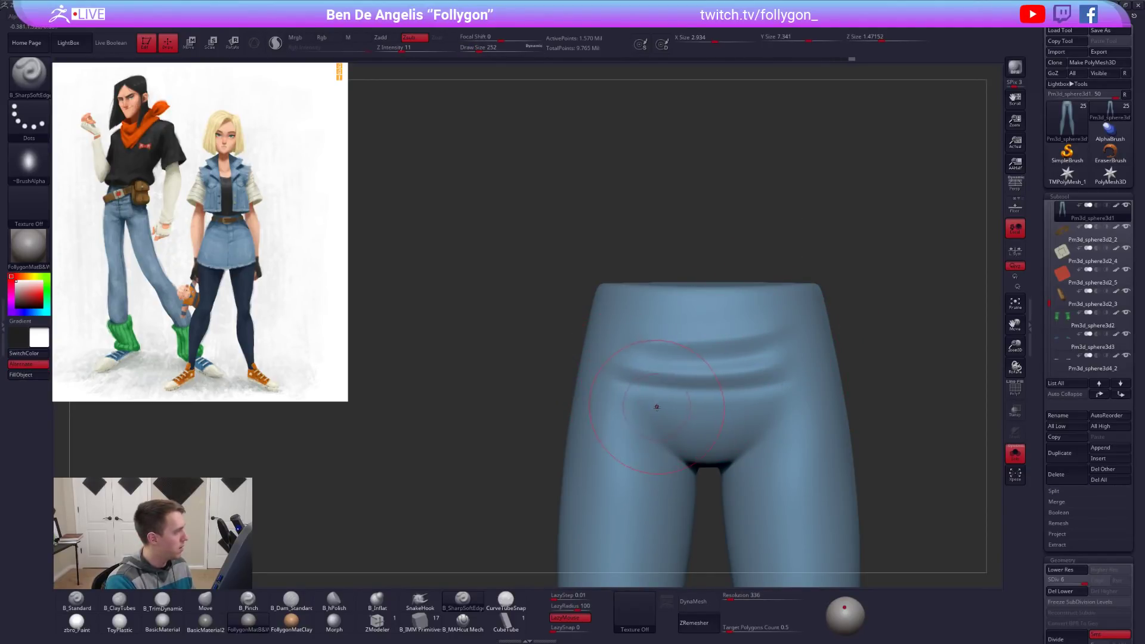
# Carve the lower curved folds across the front of the jeans above the crotch, using draw sizes 252 and 181.
pyautogui.moveTo(616, 399)
pyautogui.mouseDown()
pyautogui.moveTo(685, 403)
pyautogui.moveTo(813, 376)
pyautogui.moveTo(786, 395)
pyautogui.mouseUp()
pyautogui.press('space')
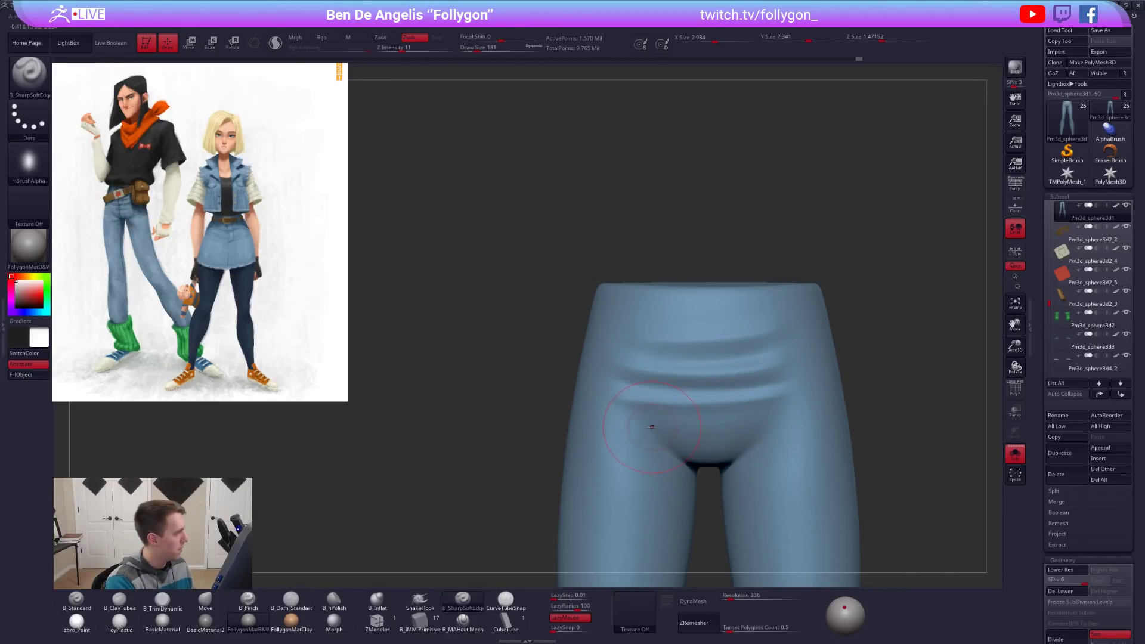
pyautogui.moveTo(719, 429); pyautogui.dragTo(774, 404)
pyautogui.moveTo(689, 381); pyautogui.dragTo(691, 358, button='right')
pyautogui.moveTo(721, 460); pyautogui.dragTo(719, 440, button='right')
# Carve folds radiating from the crotch onto the character's left thigh, enlarging the brush to draw size 265.
pyautogui.press('space')
pyautogui.moveTo(754, 468); pyautogui.dragTo(751, 468)
pyautogui.moveTo(752, 468)
pyautogui.keyDown('alt'); pyautogui.mouseDown(button='right')
pyautogui.moveTo(732, 441)
pyautogui.moveTo(719, 468)
pyautogui.mouseUp(button='right'); pyautogui.keyUp('alt')
pyautogui.press('space')
pyautogui.moveTo(720, 458); pyautogui.dragTo(729, 458)
pyautogui.moveTo(729, 465); pyautogui.dragTo(701, 462, button='right')
pyautogui.moveTo(708, 458); pyautogui.dragTo(770, 446)
pyautogui.moveTo(704, 468); pyautogui.dragTo(787, 488)
pyautogui.moveTo(787, 488)
pyautogui.mouseDown(button='right')
pyautogui.moveTo(728, 484)
pyautogui.moveTo(763, 446)
pyautogui.mouseUp(button='right')
pyautogui.moveTo(687, 430); pyautogui.dragTo(675, 434, button='right')
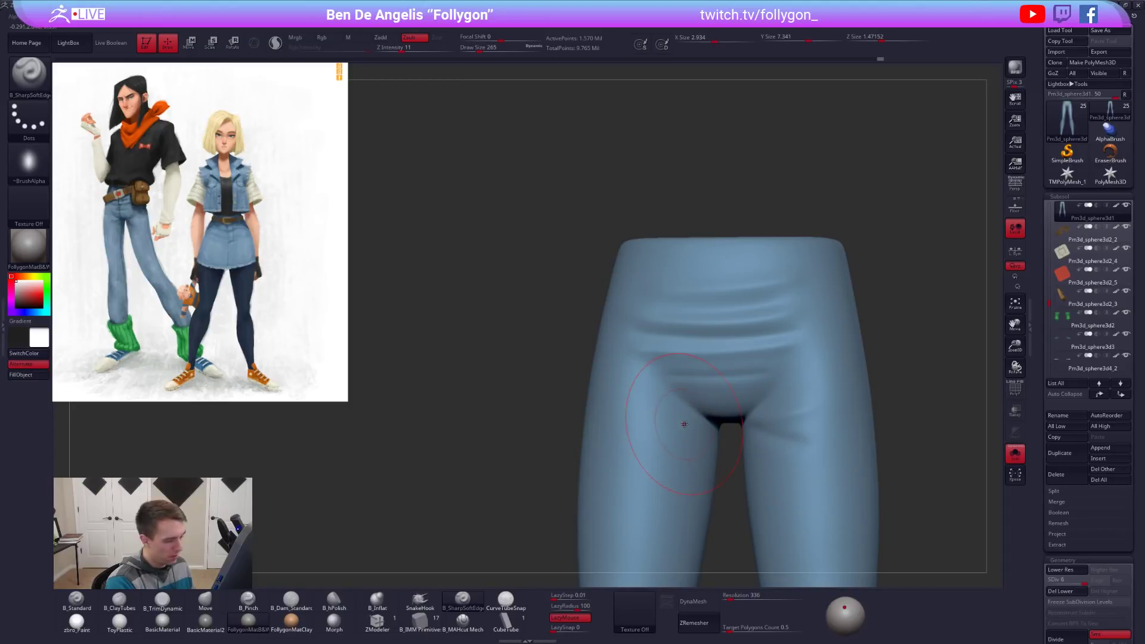
# Carve matching radiating folds from the crotch onto the character's right thigh, reducing the brush to draw size 170.
pyautogui.moveTo(704, 424); pyautogui.dragTo(619, 497)
pyautogui.press('space')
pyautogui.moveTo(687, 424); pyautogui.dragTo(620, 421)
pyautogui.moveTo(549, 481)
pyautogui.mouseDown()
pyautogui.moveTo(655, 462)
pyautogui.moveTo(675, 472)
pyautogui.mouseUp()
pyautogui.moveTo(680, 466); pyautogui.dragTo(658, 409, button='right')
pyautogui.moveTo(762, 377)
pyautogui.mouseDown(button='right')
pyautogui.moveTo(660, 391)
pyautogui.moveTo(675, 415)
pyautogui.mouseUp(button='right')
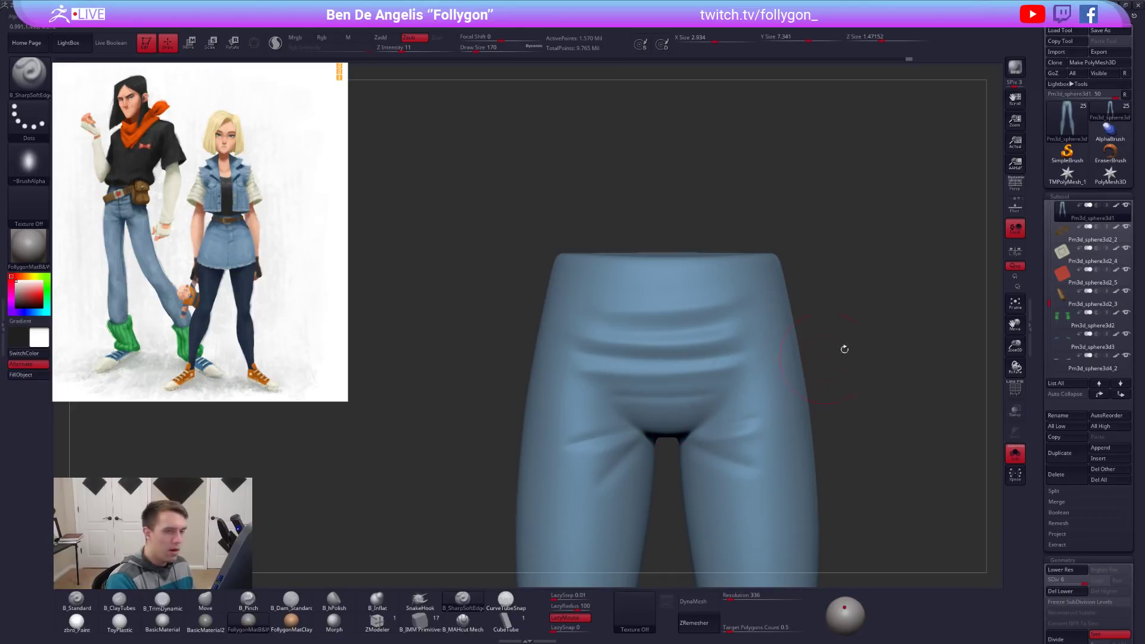
# Sample the jeans' blue into the secondary colour and fill the jeans with white.
pyautogui.press('v')
pyautogui.press('c')
pyautogui.press('v')
pyautogui.hotkey('ctrl', 'f')
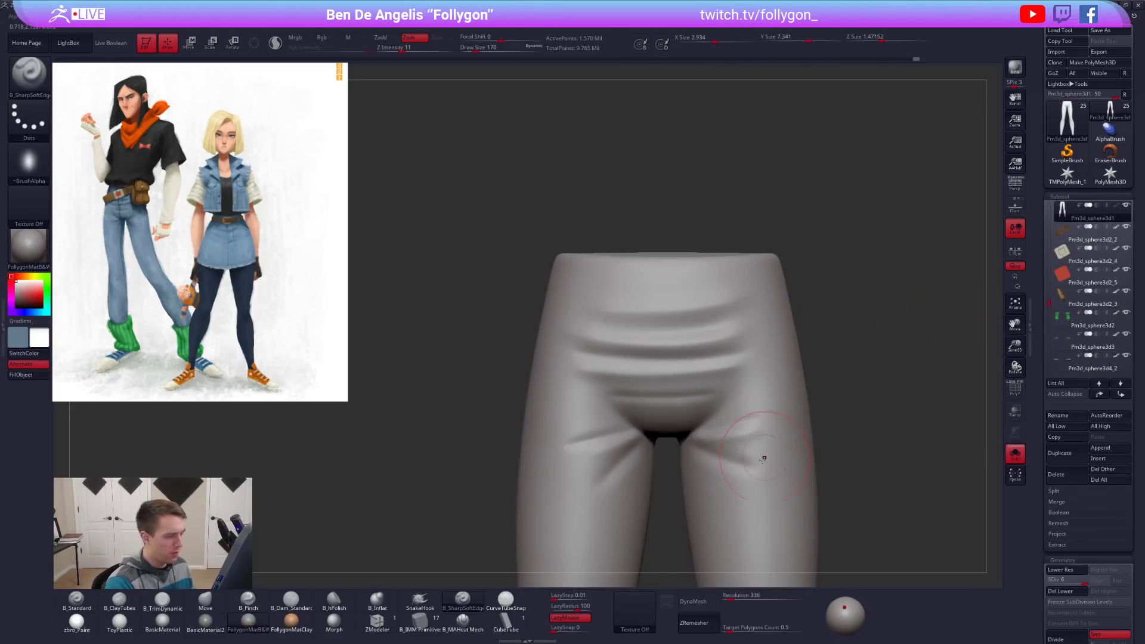
# Carve a horizontal fold below the waist and extend the lower front folds toward the left hip at draw size 170.
pyautogui.keyDown('alt'); pyautogui.moveTo(709, 451); pyautogui.dragTo(719, 486, button='right'); pyautogui.keyUp('alt')
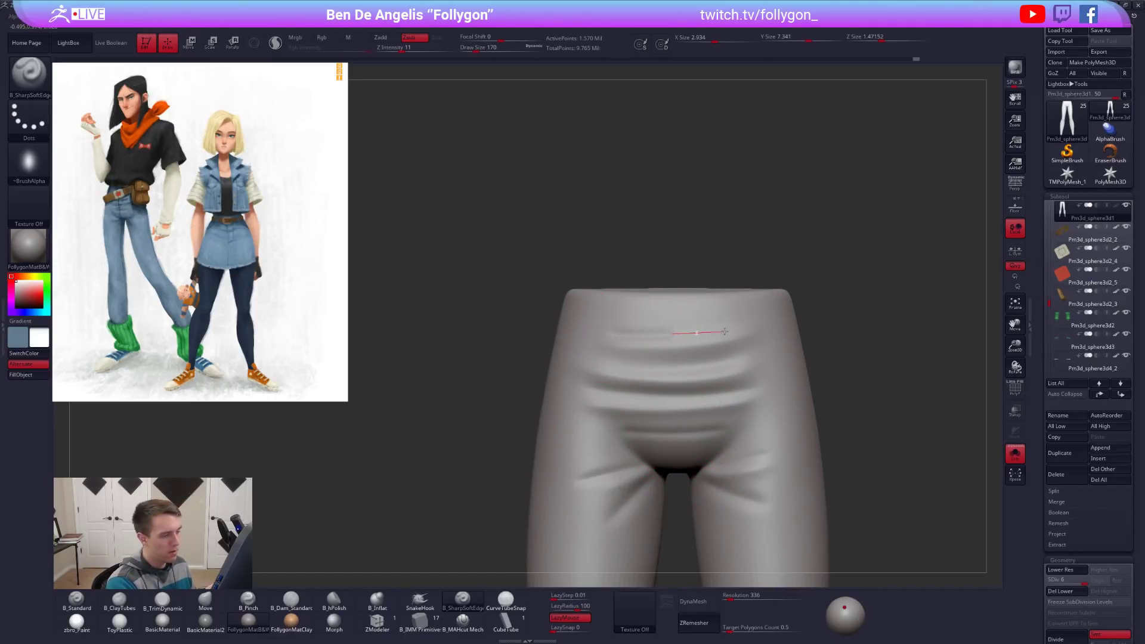
pyautogui.keyDown('alt'); pyautogui.moveTo(690, 396); pyautogui.dragTo(697, 378, button='right'); pyautogui.keyUp('alt')
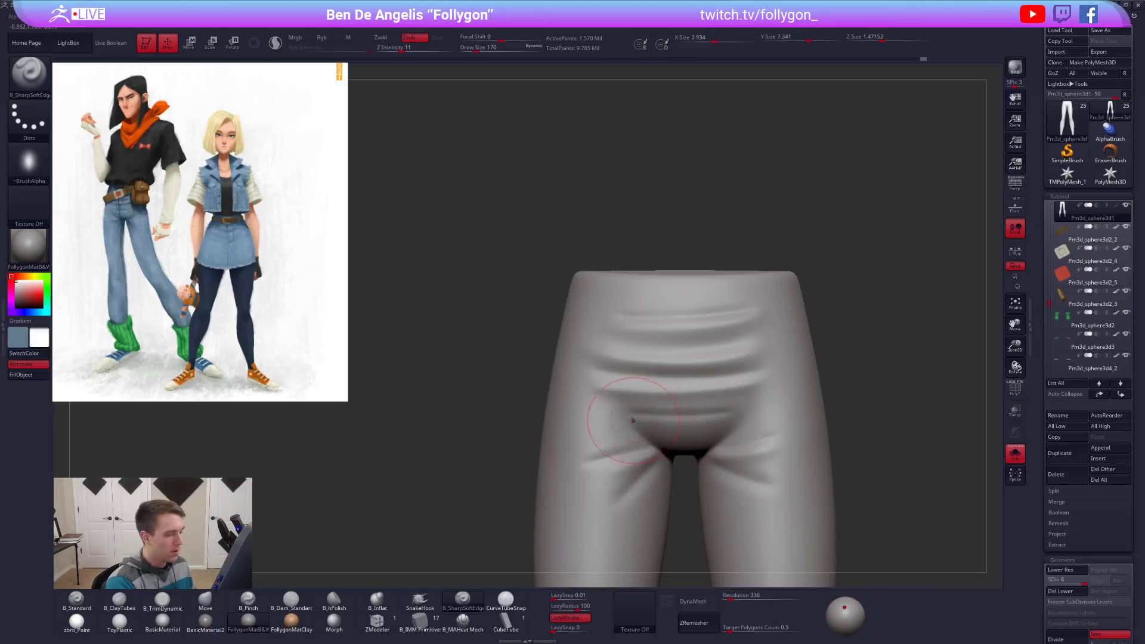
pyautogui.moveTo(609, 405); pyautogui.dragTo(790, 389)
pyautogui.moveTo(734, 414); pyautogui.dragTo(693, 418, button='right')
pyautogui.keyDown('alt'); pyautogui.moveTo(814, 422); pyautogui.dragTo(738, 416, button='right'); pyautogui.keyUp('alt')
pyautogui.moveTo(764, 370); pyautogui.dragTo(828, 359)
pyautogui.moveTo(777, 398)
pyautogui.mouseDown(button='right')
pyautogui.moveTo(811, 393)
pyautogui.moveTo(770, 396)
pyautogui.moveTo(753, 415)
pyautogui.mouseUp(button='right')
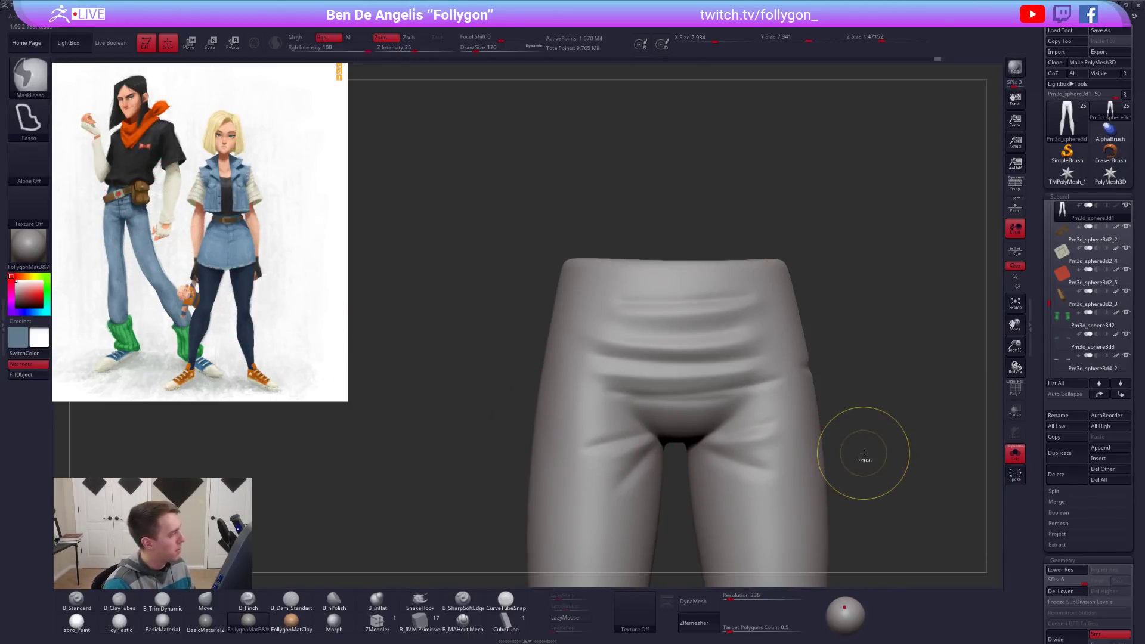
# Switch to the B_Pinch brush at draw size 170 to tighten the jeans' front hip folds.
pyautogui.moveTo(877, 470)
pyautogui.mouseDown(button='right')
pyautogui.moveTo(841, 483)
pyautogui.moveTo(856, 475)
pyautogui.moveTo(883, 489)
pyautogui.mouseUp(button='right')
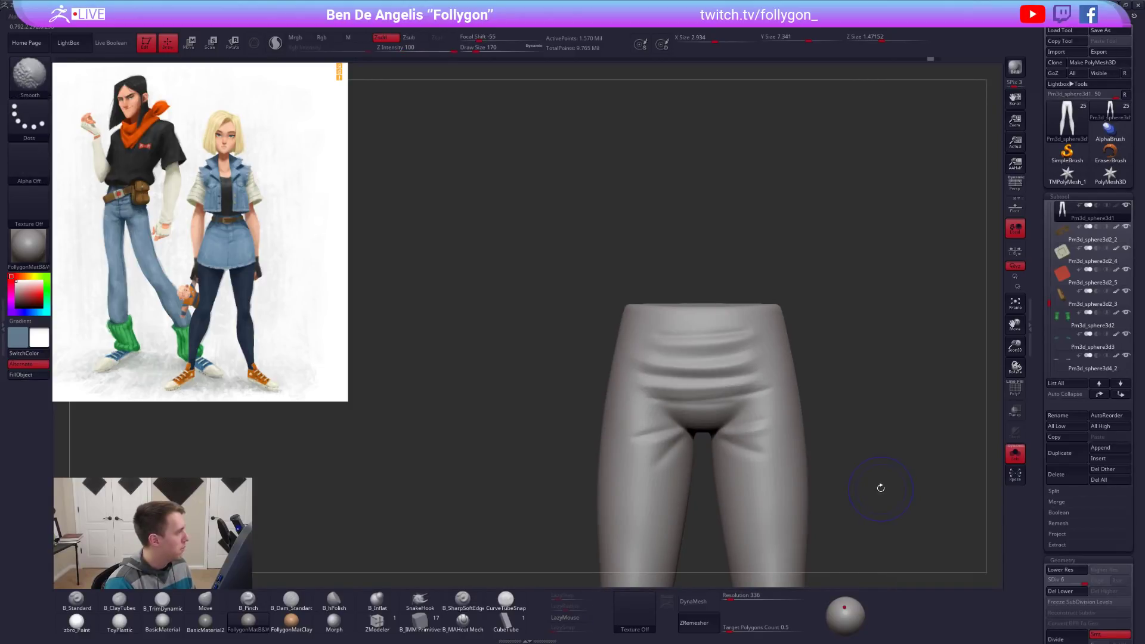
pyautogui.keyDown('ctrl'); pyautogui.moveTo(731, 383); pyautogui.dragTo(713, 392, button='right'); pyautogui.keyUp('ctrl')
pyautogui.press('5')
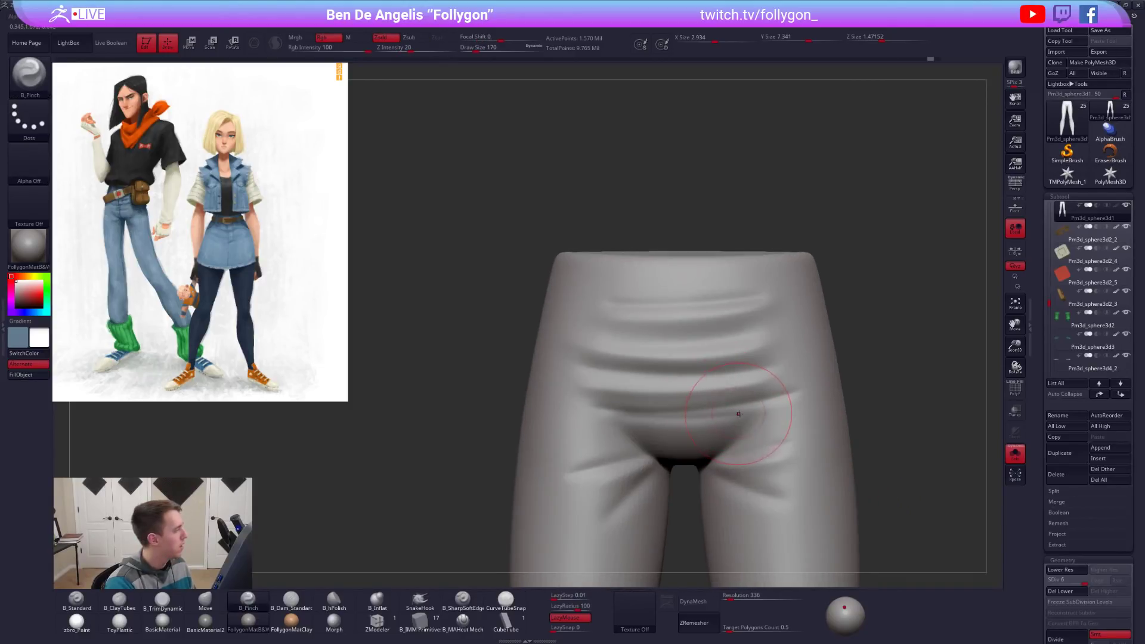
pyautogui.moveTo(784, 420)
pyautogui.mouseDown(button='right')
pyautogui.moveTo(712, 410)
pyautogui.moveTo(728, 381)
pyautogui.mouseUp(button='right')
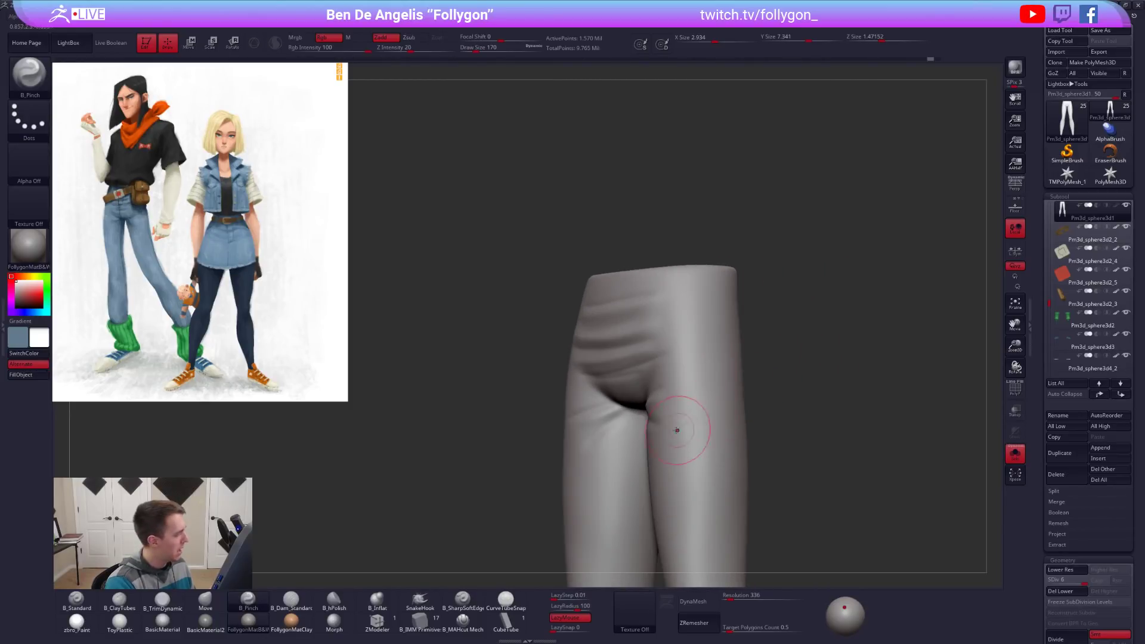
# Carve an upward-slanting fold on the outer side of the left hip with B_SharpSoftEdge, enlarging the brush to draw size 239.
pyautogui.click(462, 600)
pyautogui.moveTo(659, 417)
pyautogui.mouseDown(button='right')
pyautogui.moveTo(661, 456)
pyautogui.moveTo(717, 424)
pyautogui.moveTo(668, 417)
pyautogui.moveTo(644, 399)
pyautogui.mouseUp(button='right')
pyautogui.hotkey('alt', 's')
pyautogui.hotkey('alt', 's')
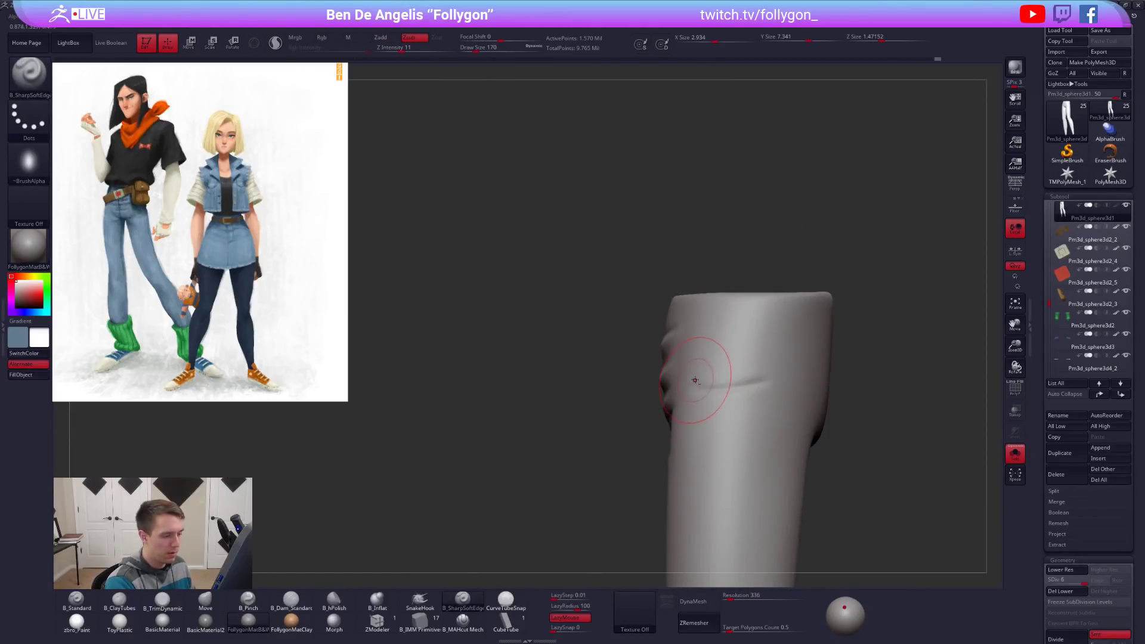
pyautogui.press('space')
pyautogui.moveTo(753, 372); pyautogui.dragTo(761, 372)
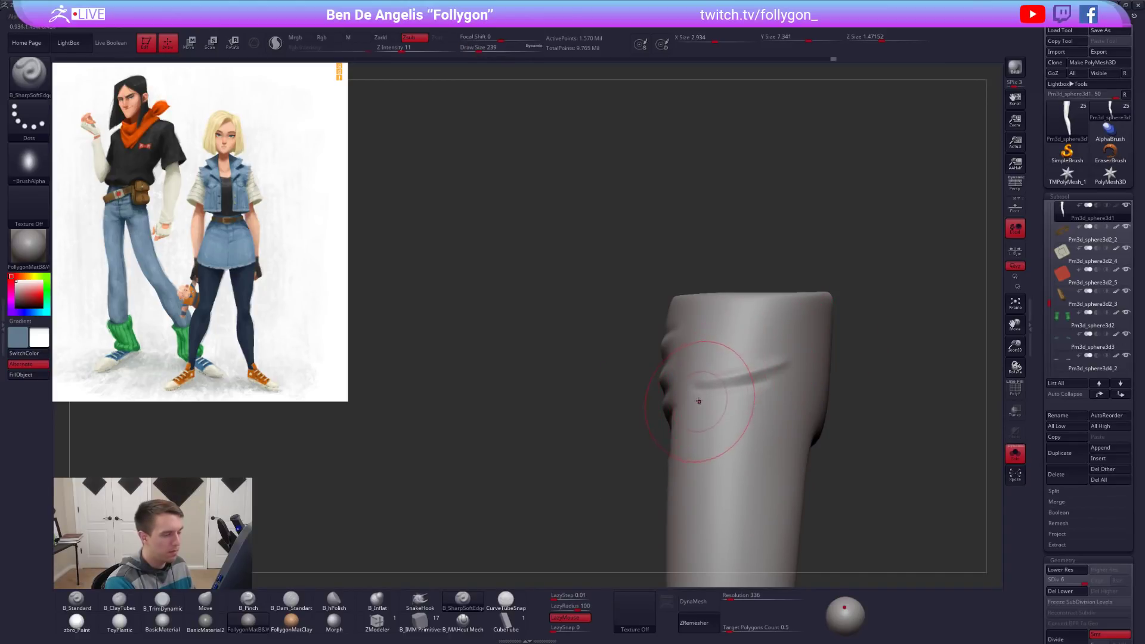
pyautogui.moveTo(716, 379); pyautogui.dragTo(732, 385, button='right')
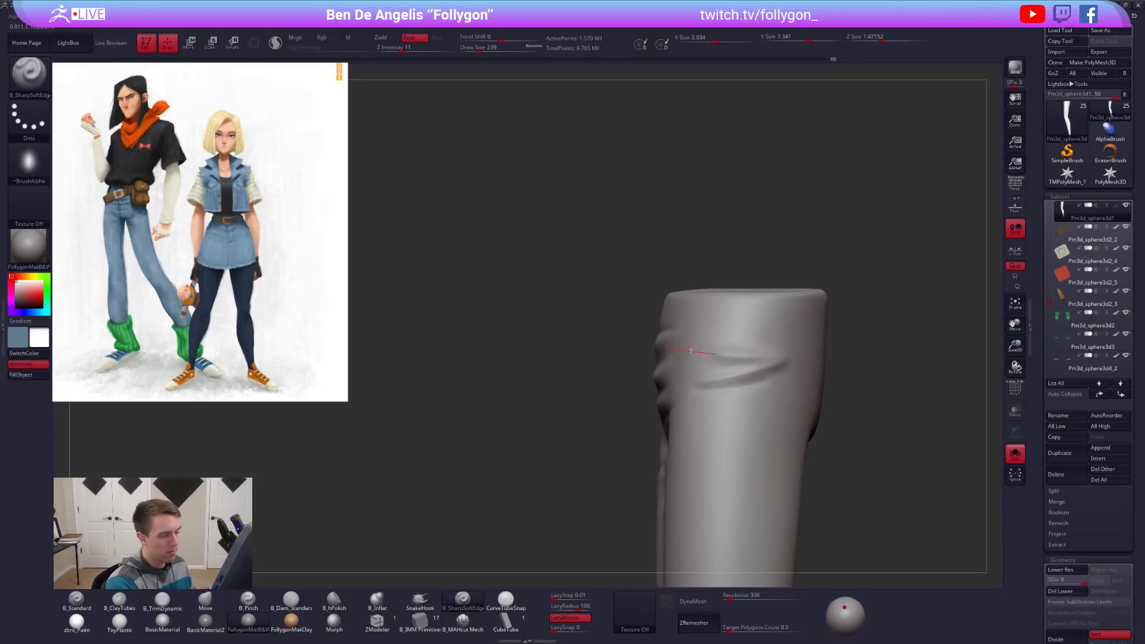
# Add further stacked horizontal folds on the outer side of the left hip at draw size 239.
pyautogui.moveTo(644, 365); pyautogui.dragTo(656, 400, button='right')
pyautogui.hotkey('shift', 'alt', 's')
pyautogui.hotkey('ctrl', 'shift', 's')
pyautogui.moveTo(728, 427); pyautogui.dragTo(707, 394, button='right')
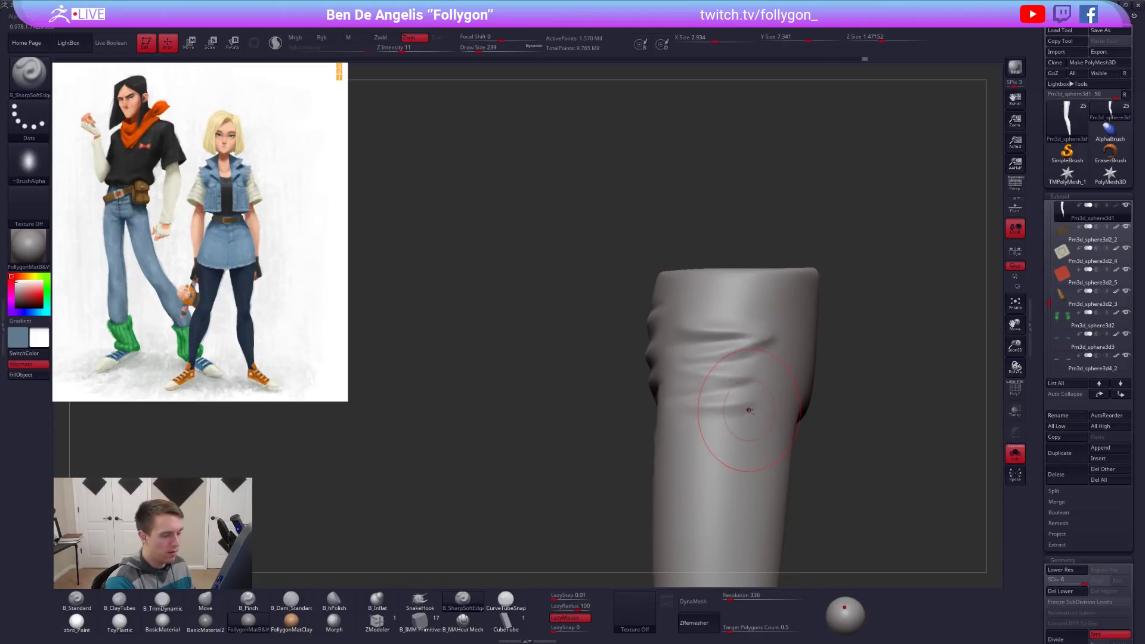
pyautogui.moveTo(608, 445); pyautogui.dragTo(720, 411, button='right')
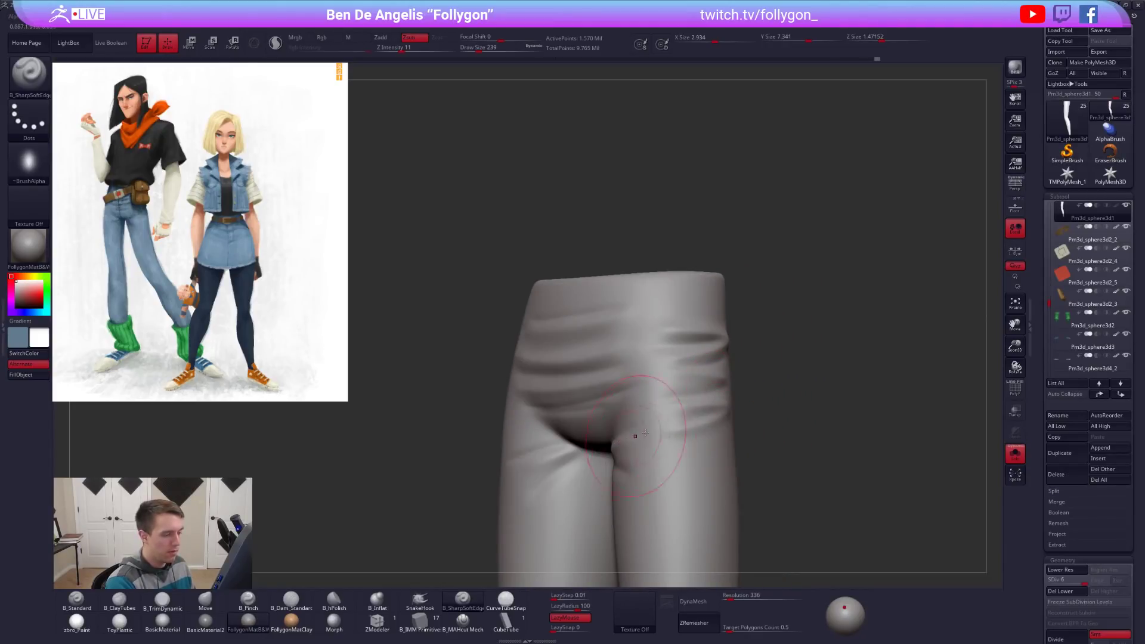
# Check the hip against the full figure and carve the first side folds on the right hip at draw size 170.
pyautogui.moveTo(638, 435); pyautogui.dragTo(577, 428, button='right')
pyautogui.hotkey('ctrl', 'shift', 's')
pyautogui.press('space')
pyautogui.moveTo(763, 370); pyautogui.dragTo(757, 368)
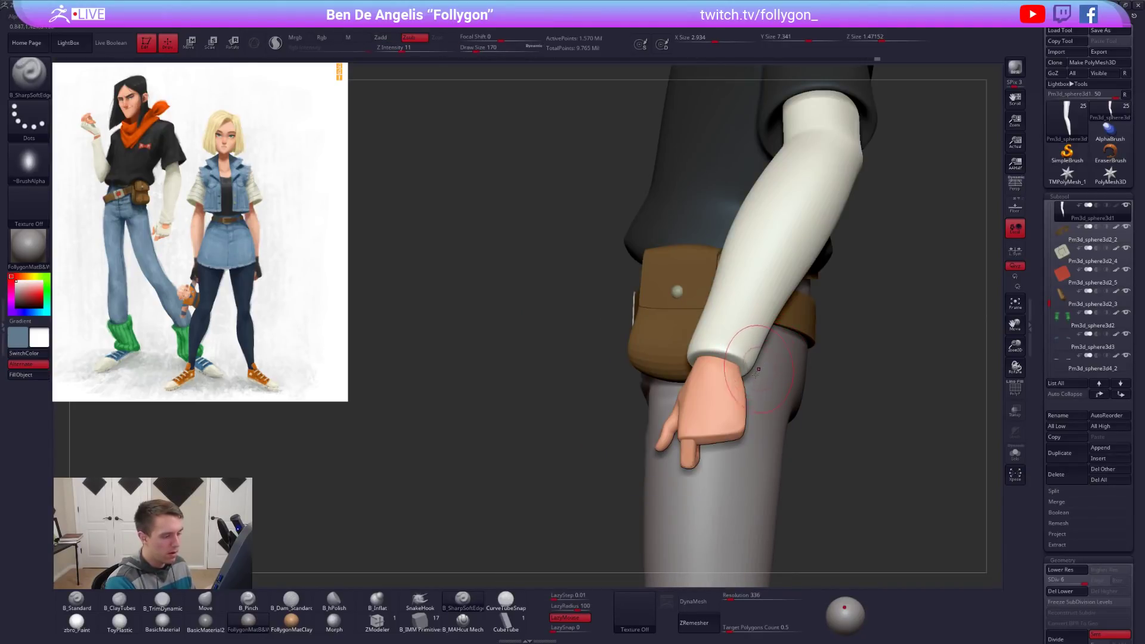
pyautogui.moveTo(685, 443)
pyautogui.mouseDown(button='right')
pyautogui.moveTo(737, 455)
pyautogui.moveTo(686, 347)
pyautogui.mouseUp(button='right')
pyautogui.hotkey('ctrl', 'shift', 's')
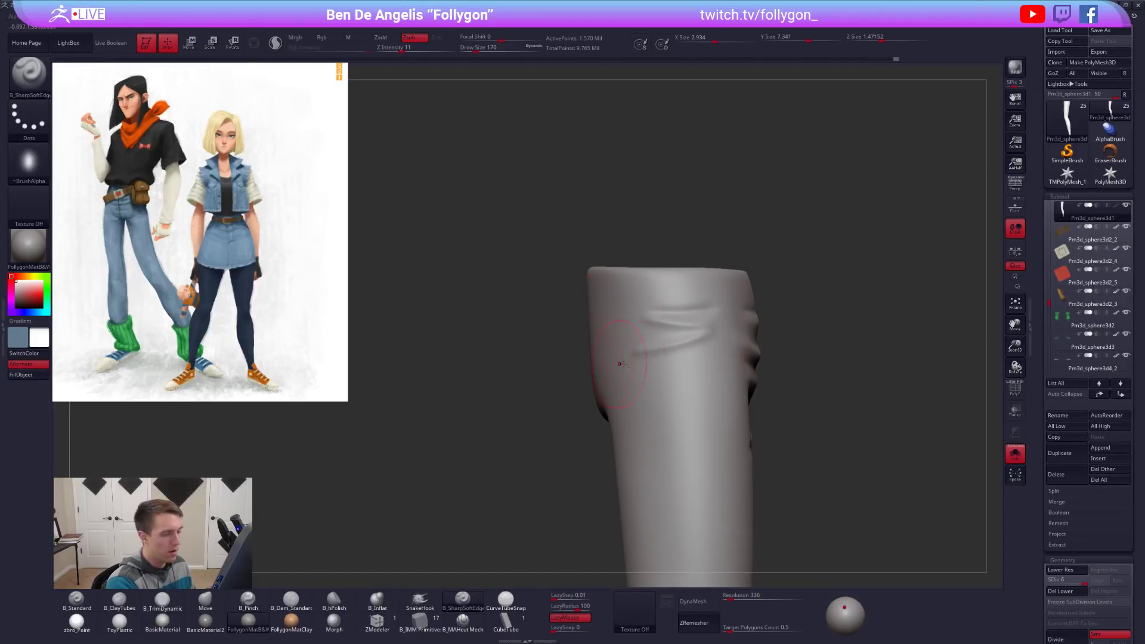
# Add more crossing folds to the outer side of the right hip, using draw sizes 203 and 150.
pyautogui.press('space')
pyautogui.moveTo(701, 368); pyautogui.dragTo(707, 368)
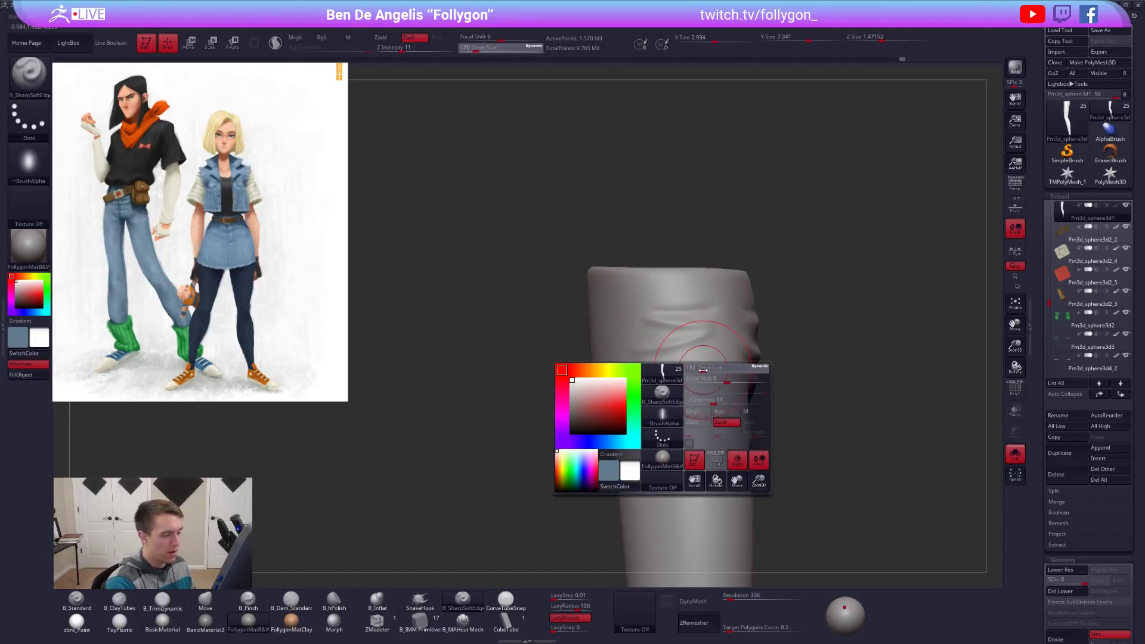
pyautogui.hotkey('ctrl', 'z')
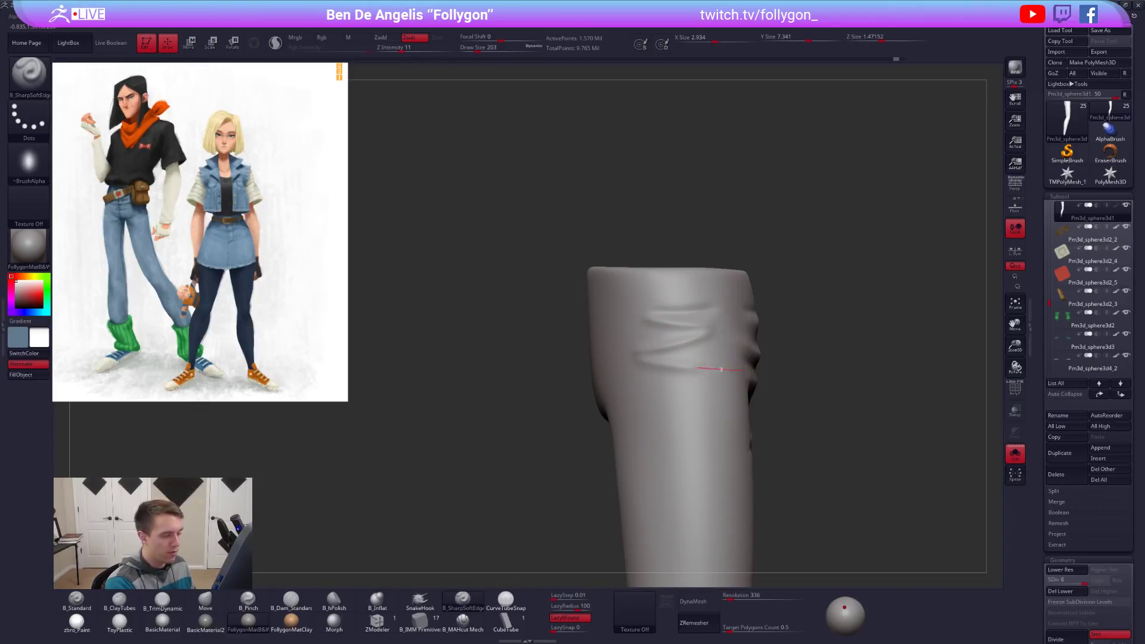
pyautogui.press('space')
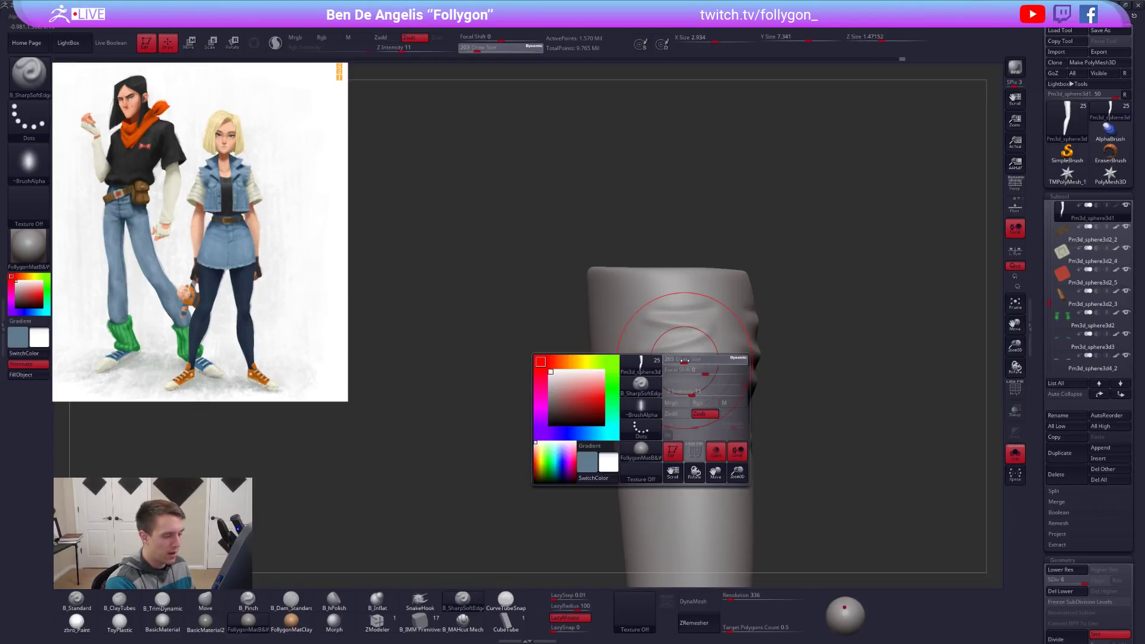
pyautogui.moveTo(664, 355)
pyautogui.mouseDown()
pyautogui.moveTo(711, 361)
pyautogui.moveTo(683, 336)
pyautogui.moveTo(587, 348)
pyautogui.mouseUp()
pyautogui.press('space')
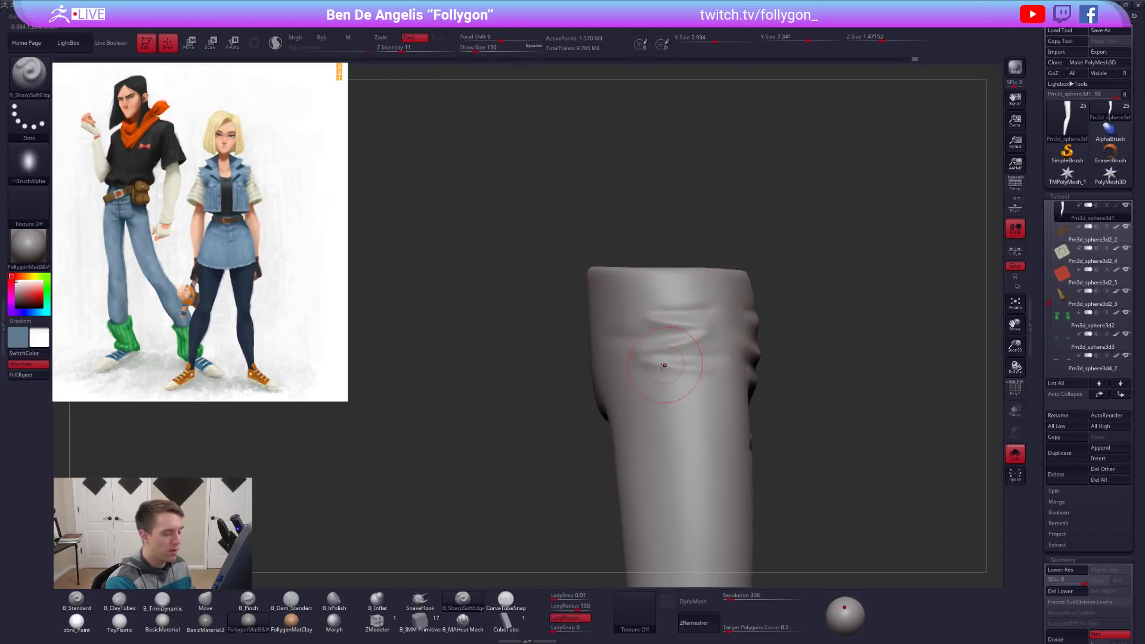
# Carve a diagonal fold lower on the right hip's side, smooth the folds, and show the full figure.
pyautogui.moveTo(642, 373)
pyautogui.mouseDown()
pyautogui.moveTo(775, 378)
pyautogui.moveTo(590, 427)
pyautogui.mouseUp()
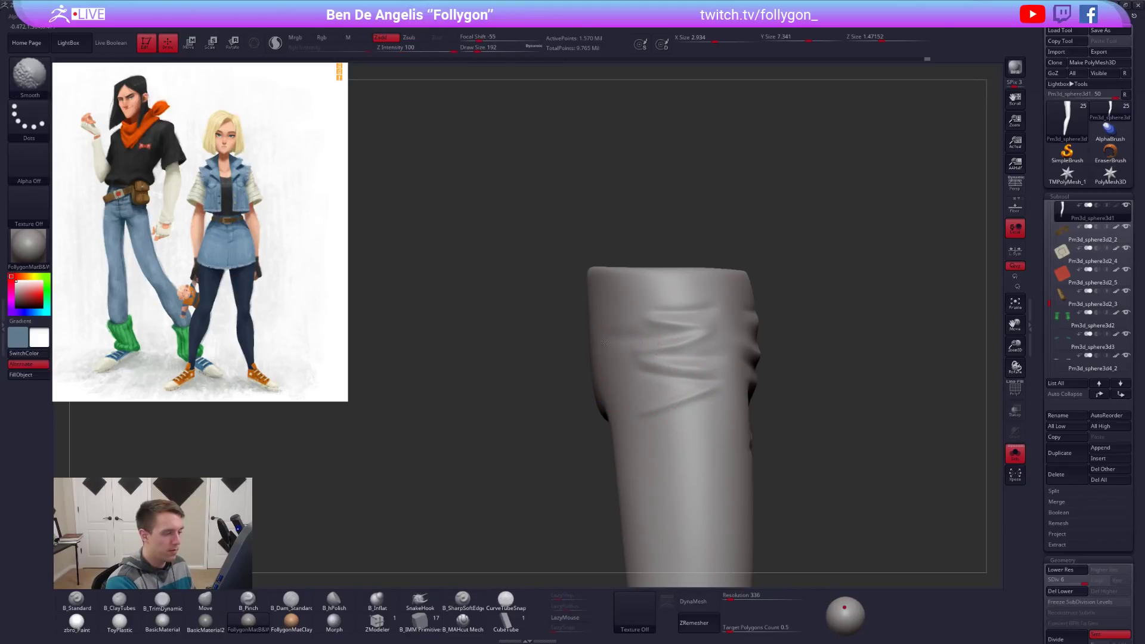
pyautogui.moveTo(632, 355); pyautogui.dragTo(686, 429)
pyautogui.moveTo(686, 429); pyautogui.dragTo(686, 433)
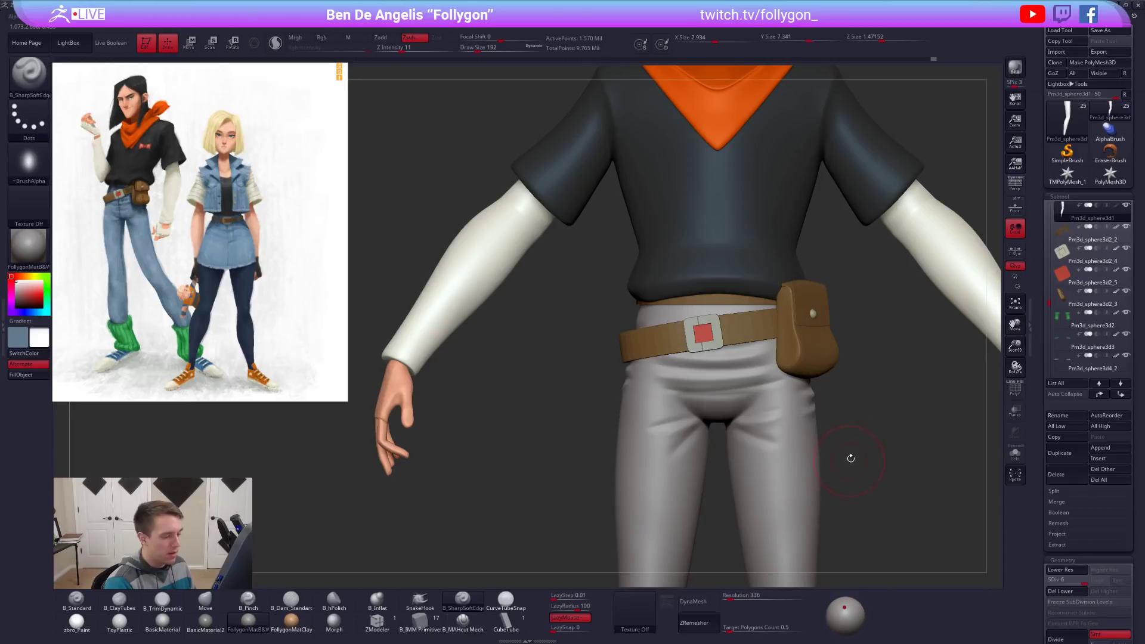
# Isolate the jeans and carve a fold below the waist linking the right side folds to the front at draw size 170.
pyautogui.press('space')
pyautogui.moveTo(854, 451); pyautogui.dragTo(848, 449)
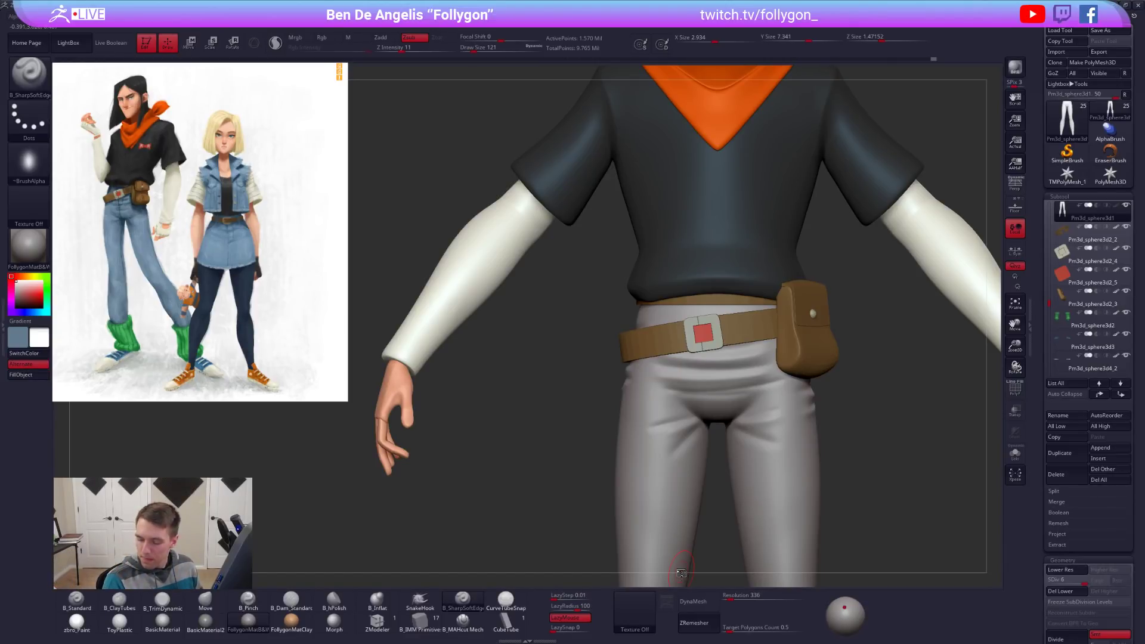
pyautogui.hotkey('alt', 'shift', 's')
pyautogui.moveTo(518, 490); pyautogui.dragTo(577, 531)
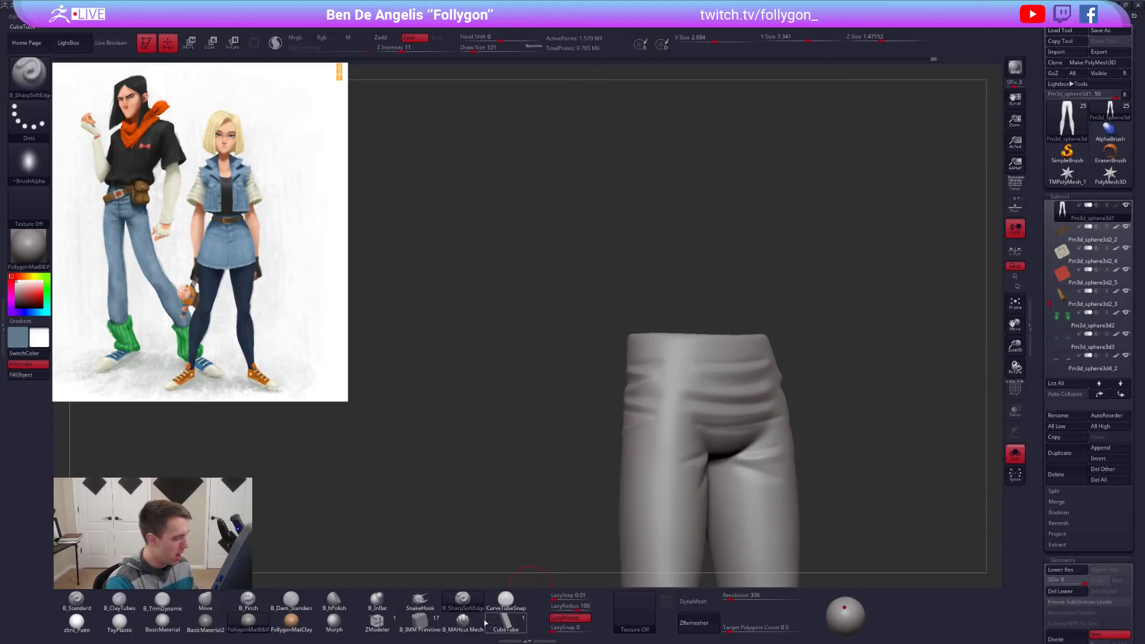
pyautogui.moveTo(688, 372); pyautogui.dragTo(647, 377, button='right')
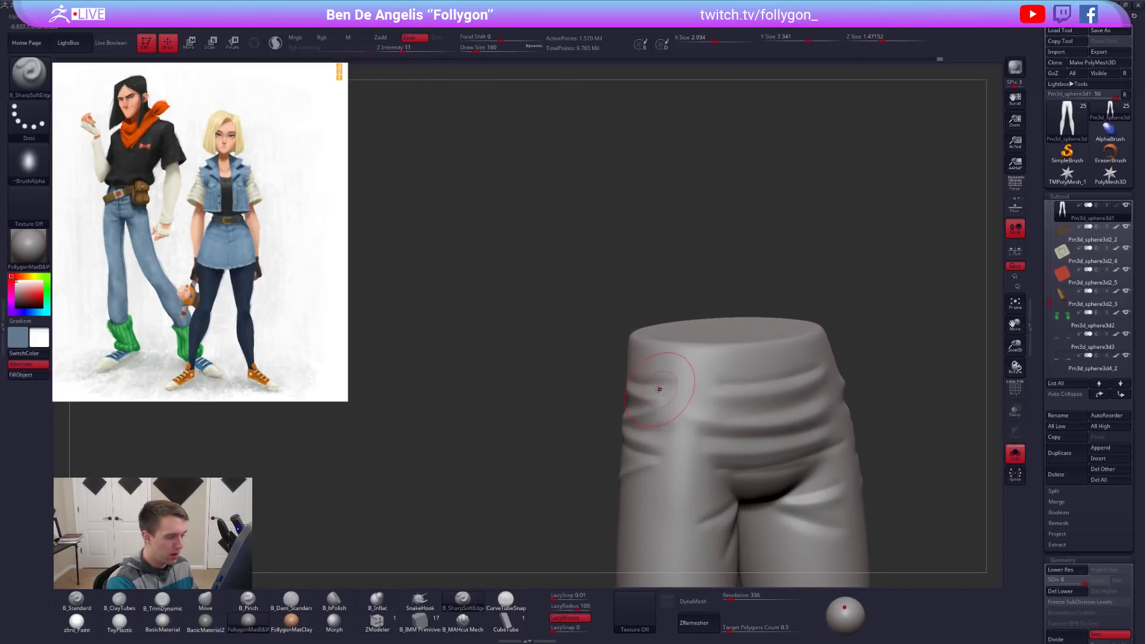
pyautogui.keyDown('ctrl'); pyautogui.moveTo(672, 384); pyautogui.dragTo(678, 400, button='right'); pyautogui.keyUp('ctrl')
pyautogui.press('space')
pyautogui.moveTo(678, 405); pyautogui.dragTo(681, 405)
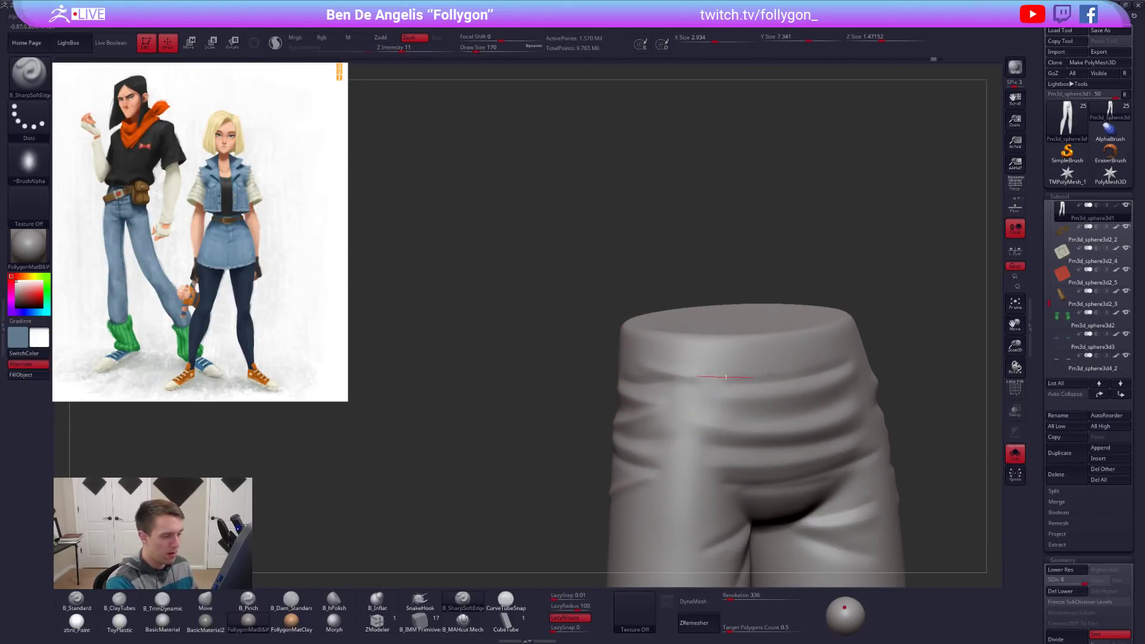
pyautogui.moveTo(680, 376); pyautogui.dragTo(744, 375)
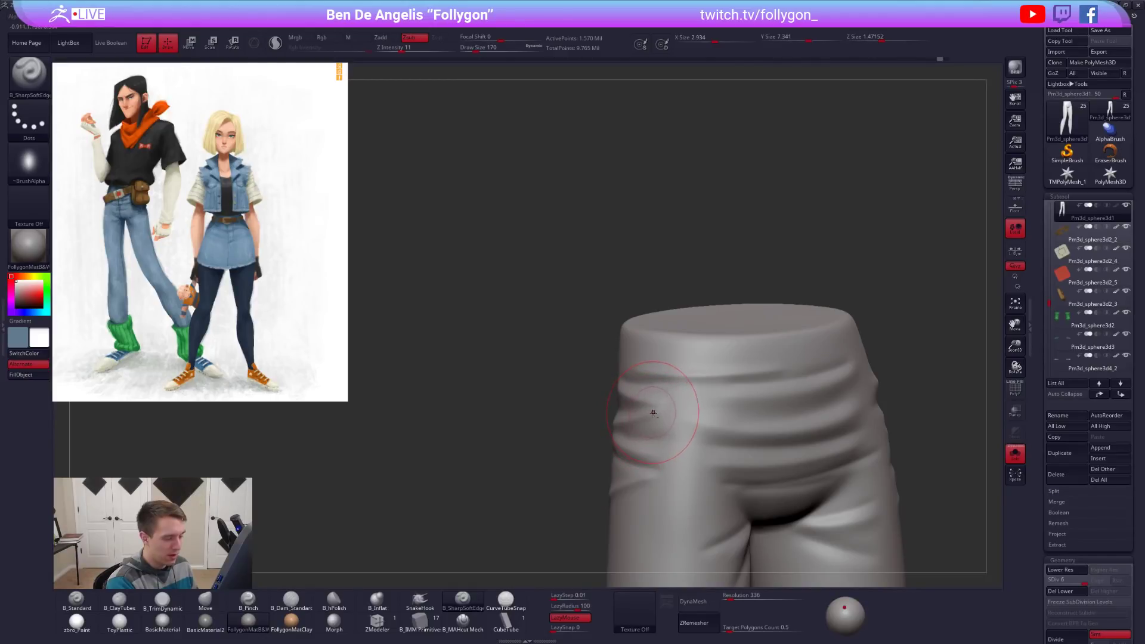
# Smooth and refine the folds where the front of the jeans meets the right hip.
pyautogui.keyDown('shift'); pyautogui.moveTo(671, 416); pyautogui.dragTo(686, 429); pyautogui.keyUp('shift')
pyautogui.moveTo(685, 435)
pyautogui.mouseDown(button='right')
pyautogui.moveTo(817, 440)
pyautogui.moveTo(695, 443)
pyautogui.mouseUp(button='right')
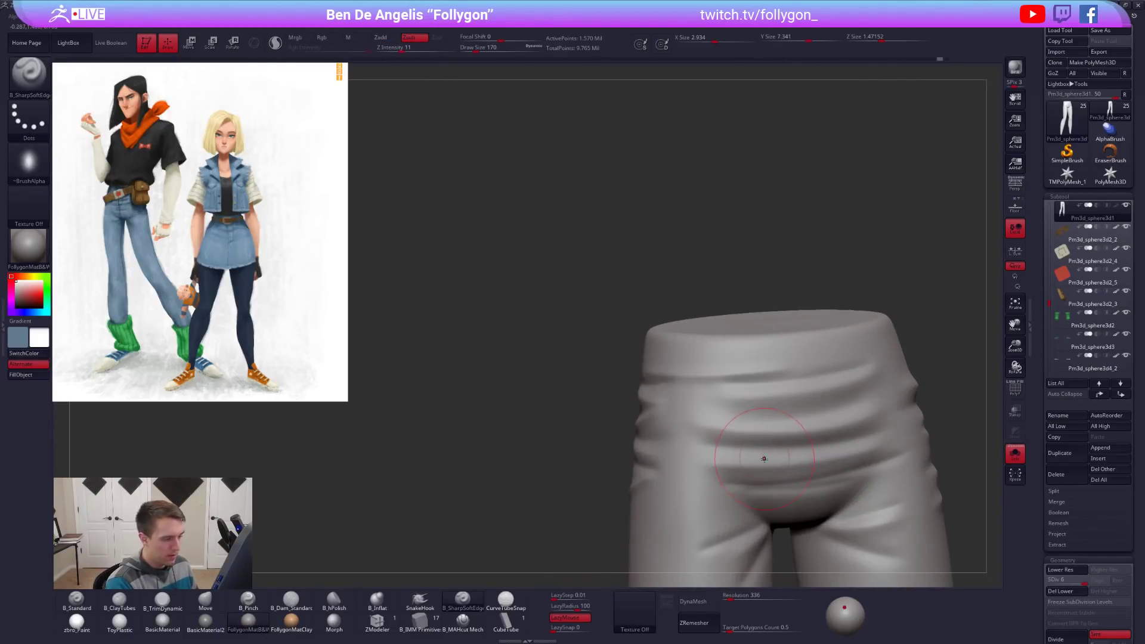
pyautogui.keyDown('alt'); pyautogui.moveTo(764, 460); pyautogui.dragTo(699, 429, button='right'); pyautogui.keyUp('alt')
pyautogui.hotkey('alt', 'shift', 's')
pyautogui.hotkey('alt', 'shift', 's')
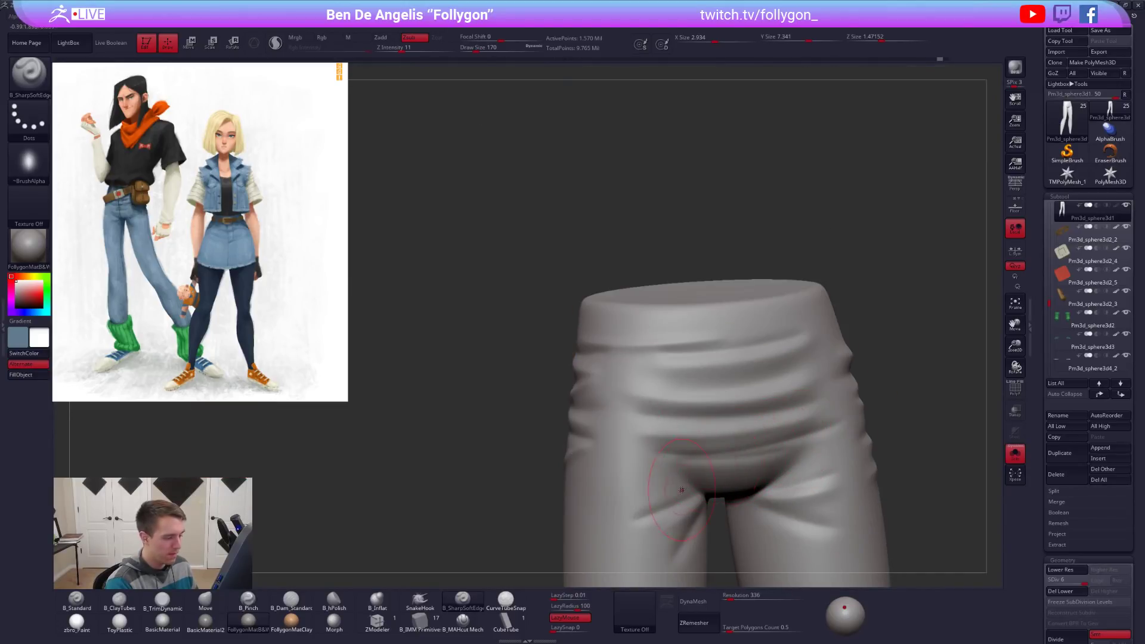
pyautogui.keyDown('alt'); pyautogui.moveTo(669, 482); pyautogui.dragTo(742, 431, button='right'); pyautogui.keyUp('alt')
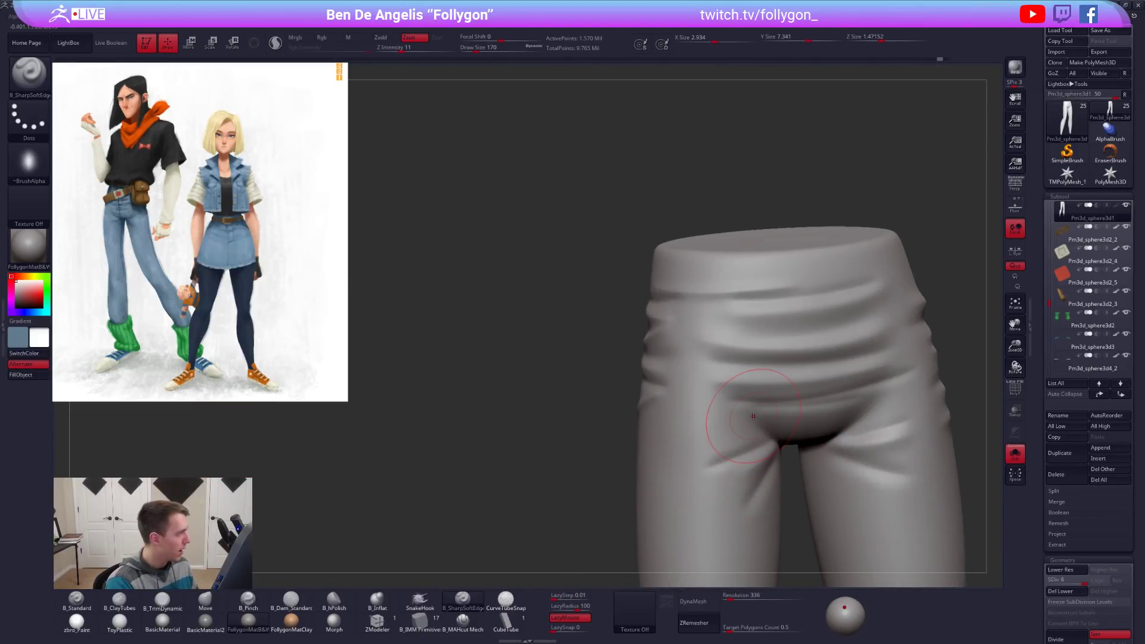
# Extend the hip's side folds toward the back of the jeans, reducing the brush to draw size 150.
pyautogui.moveTo(753, 416); pyautogui.dragTo(895, 421, button='right')
pyautogui.moveTo(733, 441)
pyautogui.keyDown('ctrl'); pyautogui.mouseDown(button='right')
pyautogui.moveTo(724, 402)
pyautogui.moveTo(763, 398)
pyautogui.moveTo(750, 408)
pyautogui.moveTo(738, 382)
pyautogui.mouseUp(button='right'); pyautogui.keyUp('ctrl')
pyautogui.moveTo(738, 382)
pyautogui.mouseDown(button='right')
pyautogui.moveTo(769, 391)
pyautogui.moveTo(743, 417)
pyautogui.mouseUp(button='right')
pyautogui.press('space')
pyautogui.moveTo(743, 416); pyautogui.dragTo(729, 417)
pyautogui.press('space')
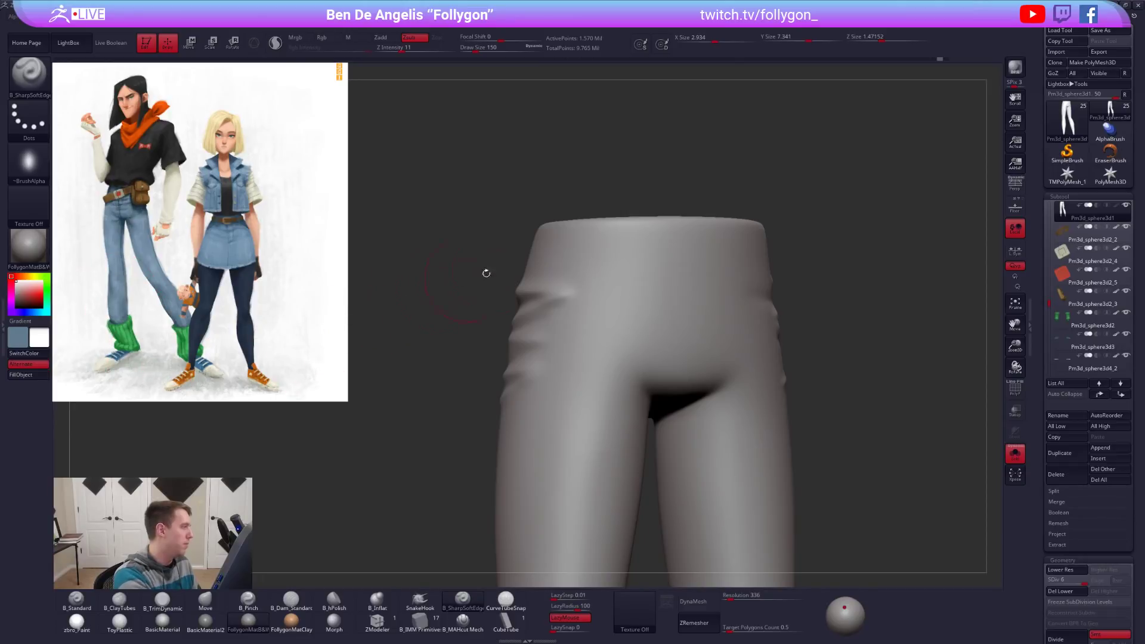
# Try to carve creases from the crotch across the back of the upper thigh with a smaller brush, and undo them.
pyautogui.moveTo(762, 423); pyautogui.dragTo(649, 406, button='right')
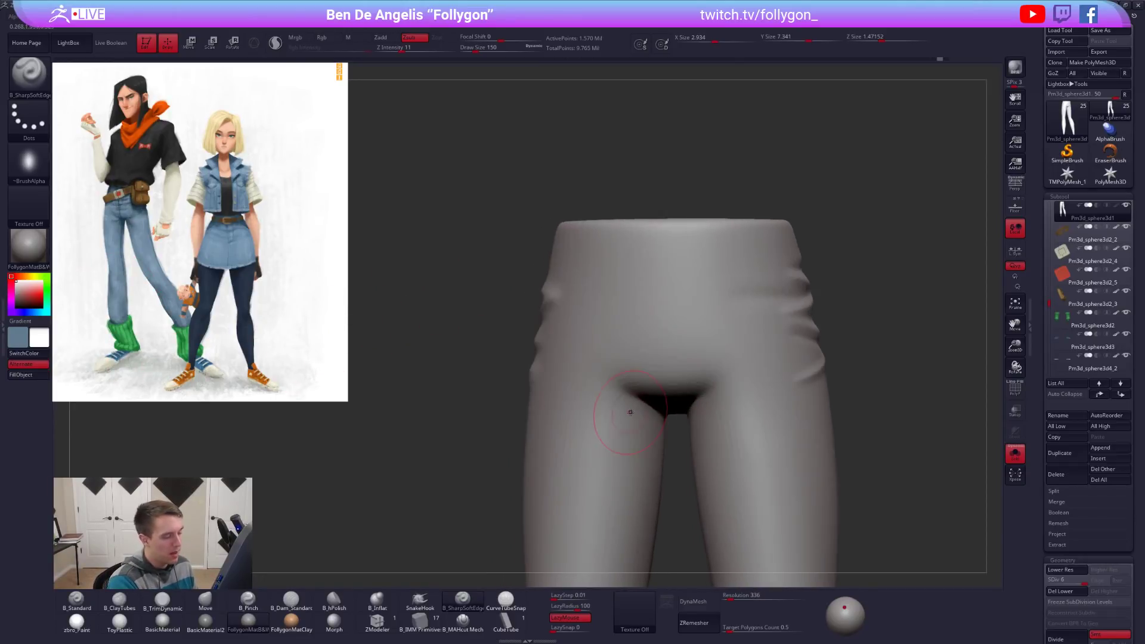
pyautogui.moveTo(619, 426); pyautogui.dragTo(463, 448)
pyautogui.press('space')
pyautogui.moveTo(626, 422); pyautogui.dragTo(629, 424)
pyautogui.moveTo(686, 412); pyautogui.dragTo(707, 406, button='right')
pyautogui.moveTo(639, 411)
pyautogui.mouseDown()
pyautogui.moveTo(612, 460)
pyautogui.moveTo(574, 486)
pyautogui.mouseUp()
pyautogui.moveTo(662, 418); pyautogui.dragTo(685, 423, button='right')
pyautogui.press('space')
pyautogui.moveTo(685, 421); pyautogui.dragTo(675, 419)
pyautogui.hotkey('ctrl', 'z')
pyautogui.hotkey('ctrl', 'z')
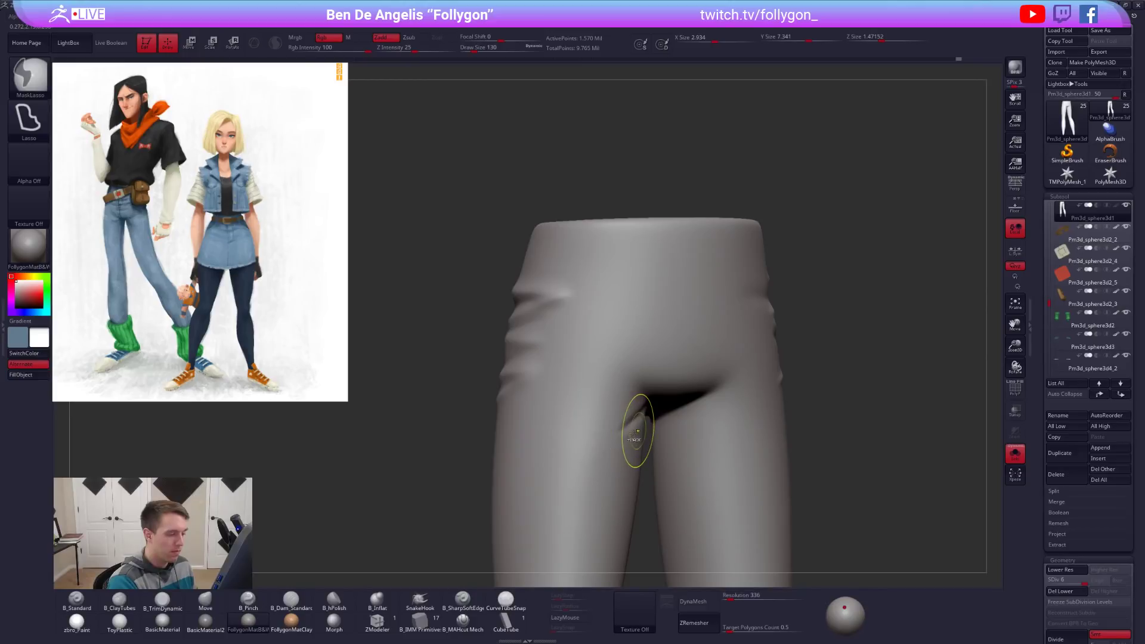
pyautogui.moveTo(629, 434); pyautogui.dragTo(703, 405, button='right')
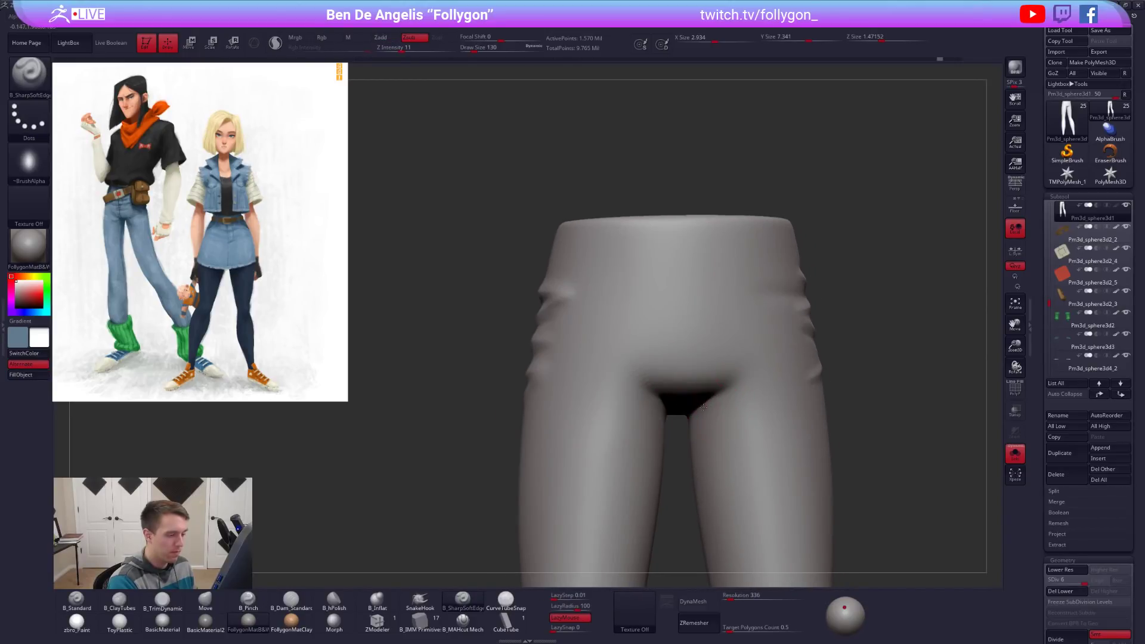
pyautogui.moveTo(779, 379); pyautogui.dragTo(782, 378)
pyautogui.hotkey('ctrl', 'z')
pyautogui.moveTo(754, 401); pyautogui.dragTo(704, 398, button='right')
pyautogui.press('space')
pyautogui.moveTo(734, 403); pyautogui.dragTo(742, 403)
pyautogui.moveTo(661, 401)
pyautogui.mouseDown(button='right')
pyautogui.moveTo(801, 390)
pyautogui.moveTo(735, 426)
pyautogui.moveTo(774, 423)
pyautogui.moveTo(670, 416)
pyautogui.mouseUp(button='right')
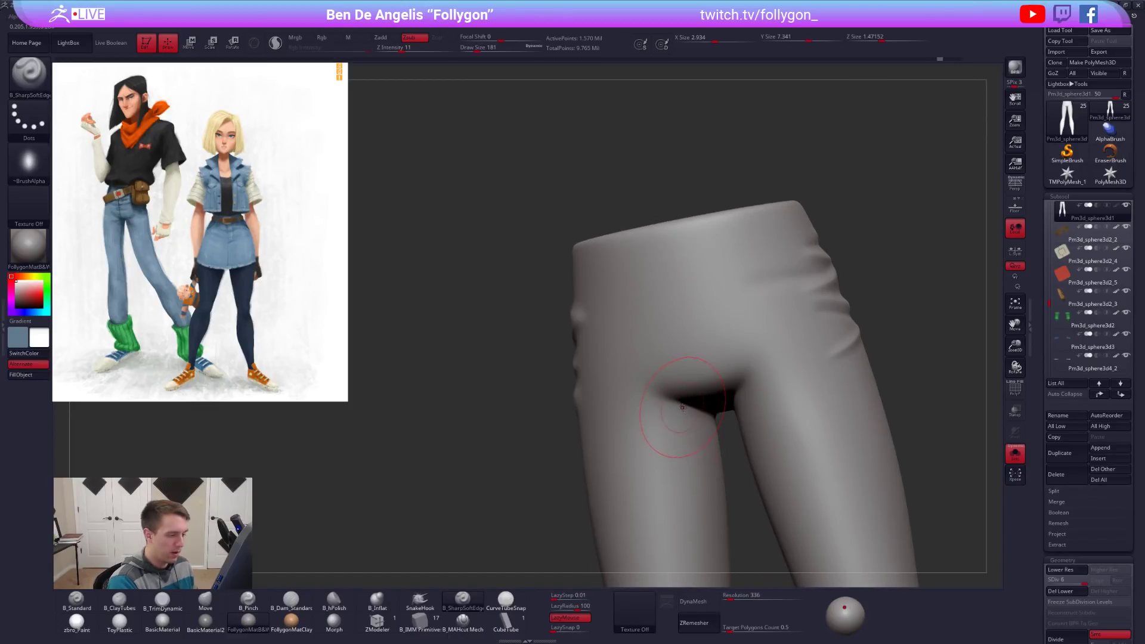
pyautogui.moveTo(606, 473); pyautogui.dragTo(602, 476)
pyautogui.moveTo(653, 495); pyautogui.dragTo(639, 495, button='right')
pyautogui.press('space')
pyautogui.moveTo(680, 475); pyautogui.dragTo(691, 476)
pyautogui.moveTo(676, 434); pyautogui.dragTo(671, 435, button='right')
pyautogui.press('space')
pyautogui.moveTo(672, 434); pyautogui.dragTo(675, 416)
pyautogui.press('space')
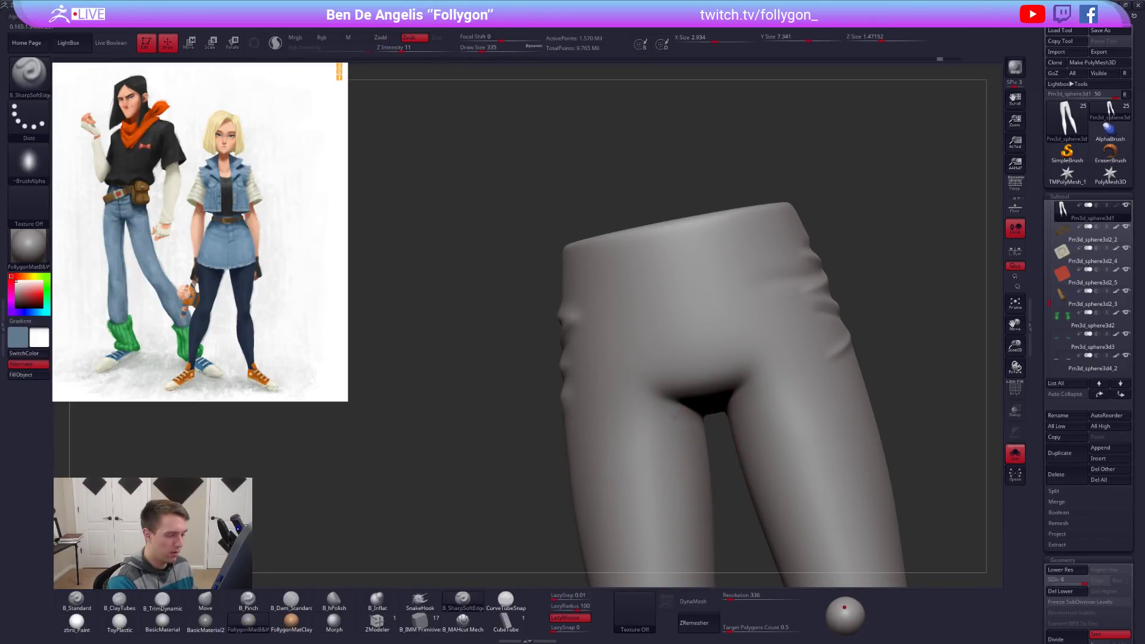
pyautogui.press('space')
pyautogui.moveTo(685, 423); pyautogui.dragTo(675, 422)
pyautogui.hotkey('ctrl', 'z')
# Carve creases fanning out from the crotch across the back of the upper thighs at about draw size 239.
pyautogui.moveTo(579, 493)
pyautogui.mouseDown(button='right')
pyautogui.moveTo(656, 418)
pyautogui.moveTo(631, 366)
pyautogui.moveTo(699, 347)
pyautogui.mouseUp(button='right')
pyautogui.moveTo(740, 372); pyautogui.dragTo(728, 390)
pyautogui.moveTo(715, 349); pyautogui.dragTo(816, 343)
pyautogui.moveTo(749, 373); pyautogui.dragTo(660, 391, button='right')
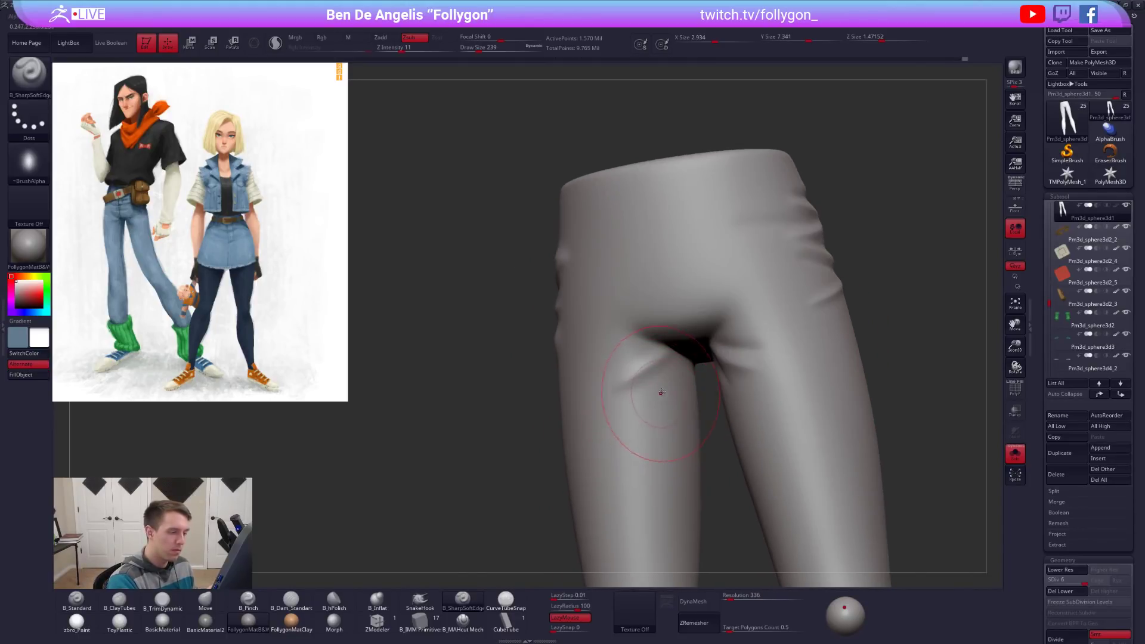
pyautogui.moveTo(678, 360); pyautogui.dragTo(655, 405)
pyautogui.moveTo(576, 381); pyautogui.dragTo(567, 384)
# Sharpen the new creases on the back of the thighs with the Pinch brush, reducing the draw size to 81.
pyautogui.press('space')
pyautogui.press('b')
pyautogui.press('p')
pyautogui.press('i')
pyautogui.moveTo(668, 404)
pyautogui.mouseDown()
pyautogui.moveTo(652, 380)
pyautogui.moveTo(650, 418)
pyautogui.mouseUp()
pyautogui.press('space')
pyautogui.moveTo(604, 452)
pyautogui.mouseDown(button='right')
pyautogui.moveTo(638, 447)
pyautogui.moveTo(608, 414)
pyautogui.moveTo(669, 354)
pyautogui.mouseUp(button='right')
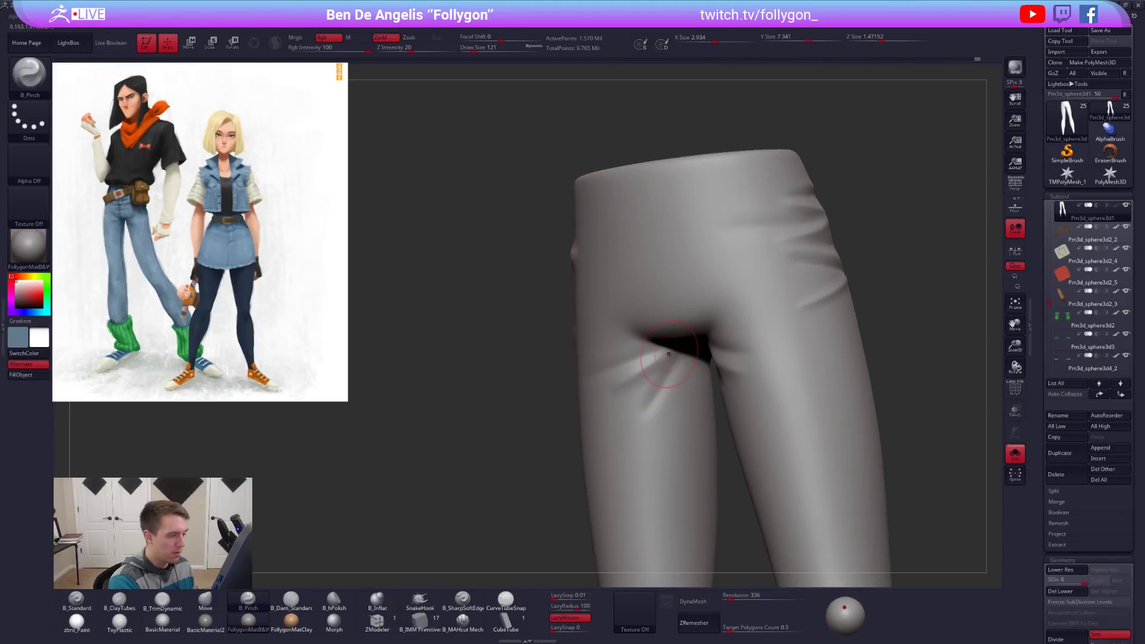
pyautogui.press('space')
pyautogui.moveTo(651, 403); pyautogui.dragTo(643, 403)
pyautogui.press('shift')
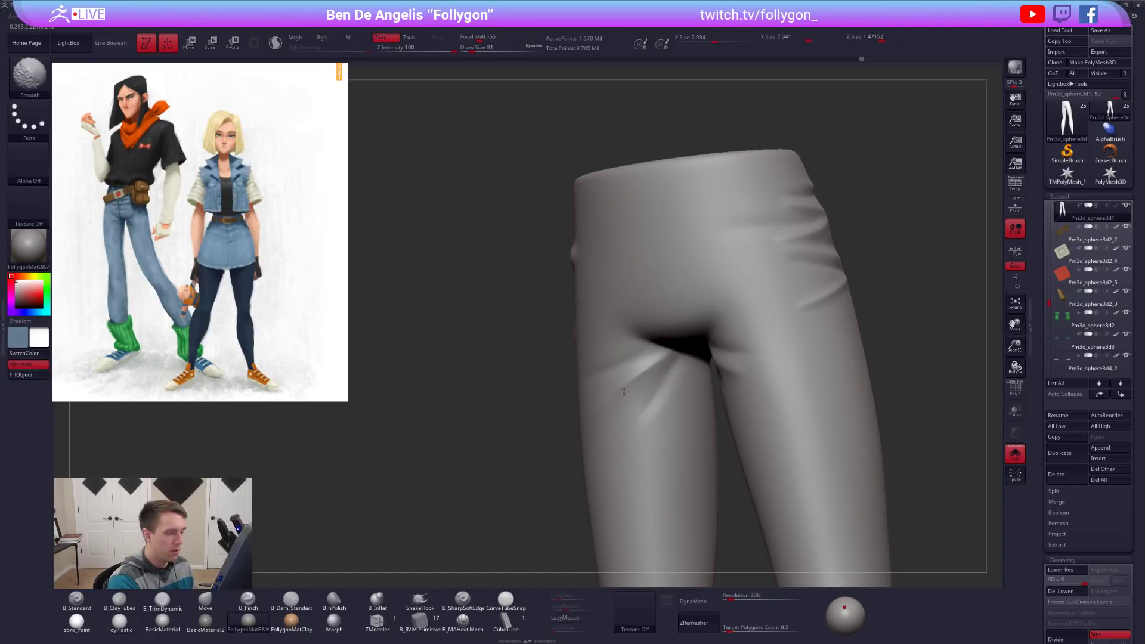
pyautogui.moveTo(636, 384); pyautogui.dragTo(652, 353, button='right')
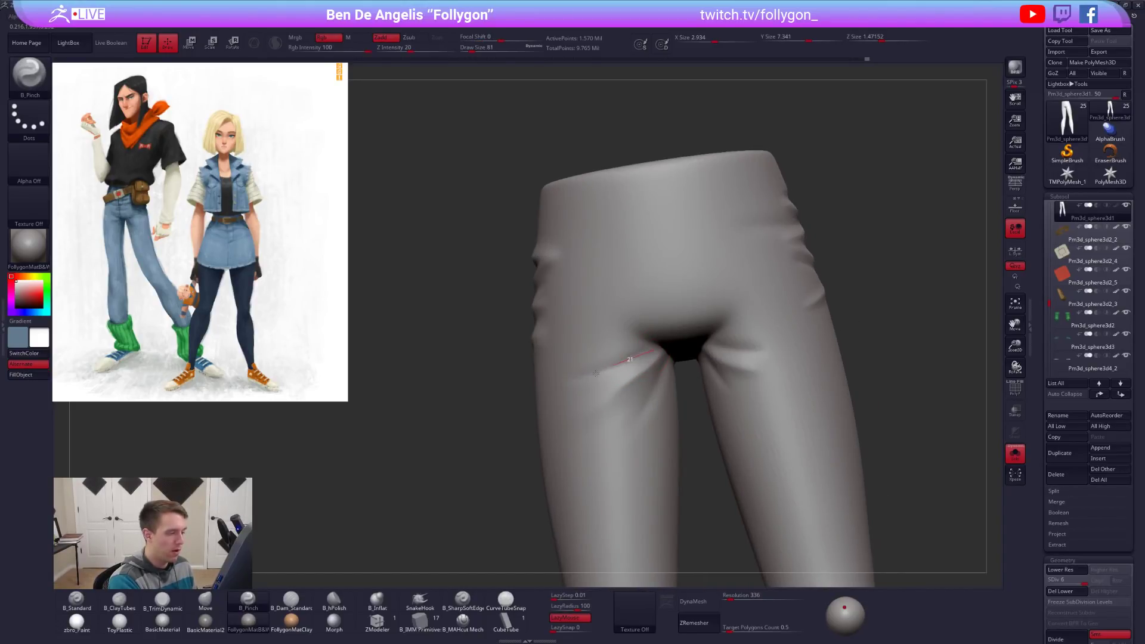
# Tighten the creases where they meet the crotch at the back with finer Pinch strokes, down to draw size 67.
pyautogui.moveTo(583, 389); pyautogui.dragTo(627, 394, button='right')
pyautogui.press('space')
pyautogui.moveTo(627, 393); pyautogui.dragTo(625, 394)
pyautogui.press('shift')
pyautogui.moveTo(716, 388); pyautogui.dragTo(671, 393, button='right')
pyautogui.press('space')
pyautogui.moveTo(678, 388); pyautogui.dragTo(674, 387)
pyautogui.moveTo(620, 395)
pyautogui.mouseDown(button='right')
pyautogui.moveTo(677, 354)
pyautogui.moveTo(630, 382)
pyautogui.moveTo(679, 375)
pyautogui.mouseUp(button='right')
pyautogui.press('space')
pyautogui.moveTo(677, 376); pyautogui.dragTo(674, 376)
pyautogui.moveTo(692, 373); pyautogui.dragTo(679, 359, button='right')
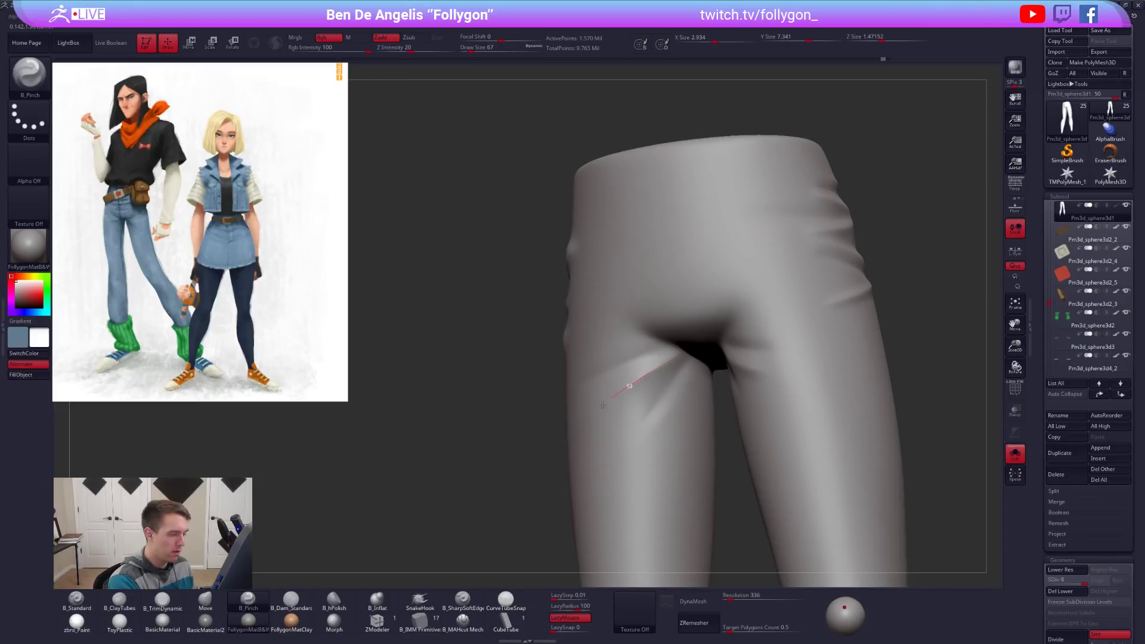
# Pinch the diagonal crease running from the crotch down the back of the thigh and smooth its lower end.
pyautogui.press('space')
pyautogui.moveTo(612, 416); pyautogui.dragTo(672, 359)
pyautogui.moveTo(558, 467)
pyautogui.mouseDown()
pyautogui.moveTo(613, 430)
pyautogui.moveTo(540, 447)
pyautogui.mouseUp()
pyautogui.press('shift')
pyautogui.moveTo(650, 416); pyautogui.dragTo(608, 520)
pyautogui.moveTo(649, 450); pyautogui.dragTo(654, 445, button='right')
# Soften the back of the thigh around the creases at lower subdivision levels, and return to the highest level.
pyautogui.hotkey('shift', 'd')
pyautogui.hotkey('shift', 'd')
pyautogui.press('space')
pyautogui.moveTo(639, 486); pyautogui.dragTo(650, 485)
pyautogui.press('shift')
pyautogui.press('d')
pyautogui.press('shift')
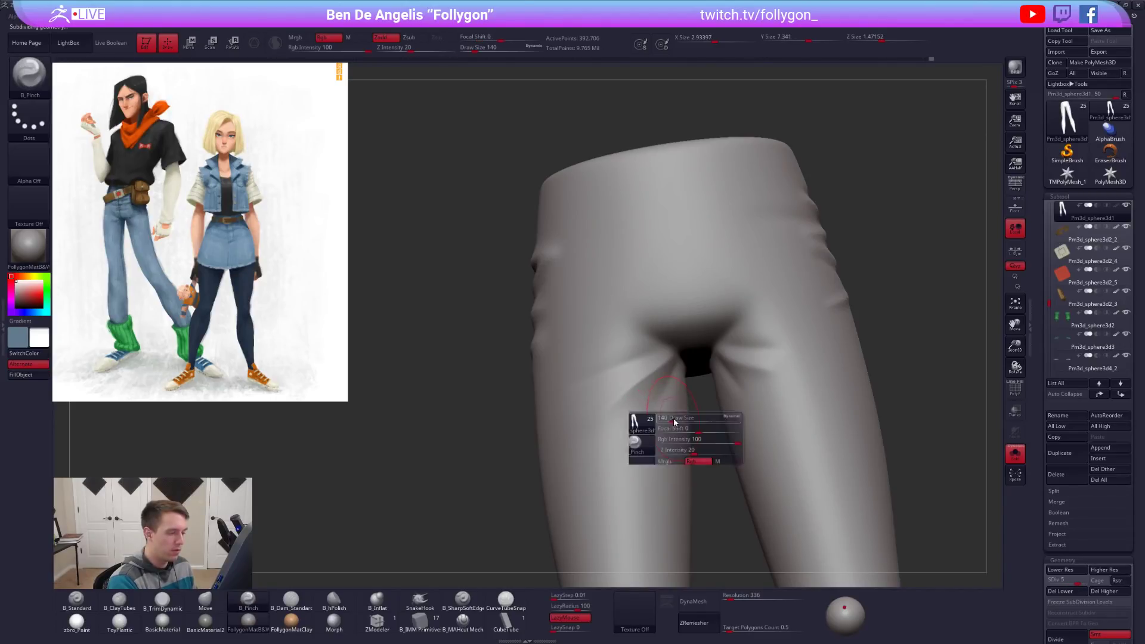
pyautogui.press('d')
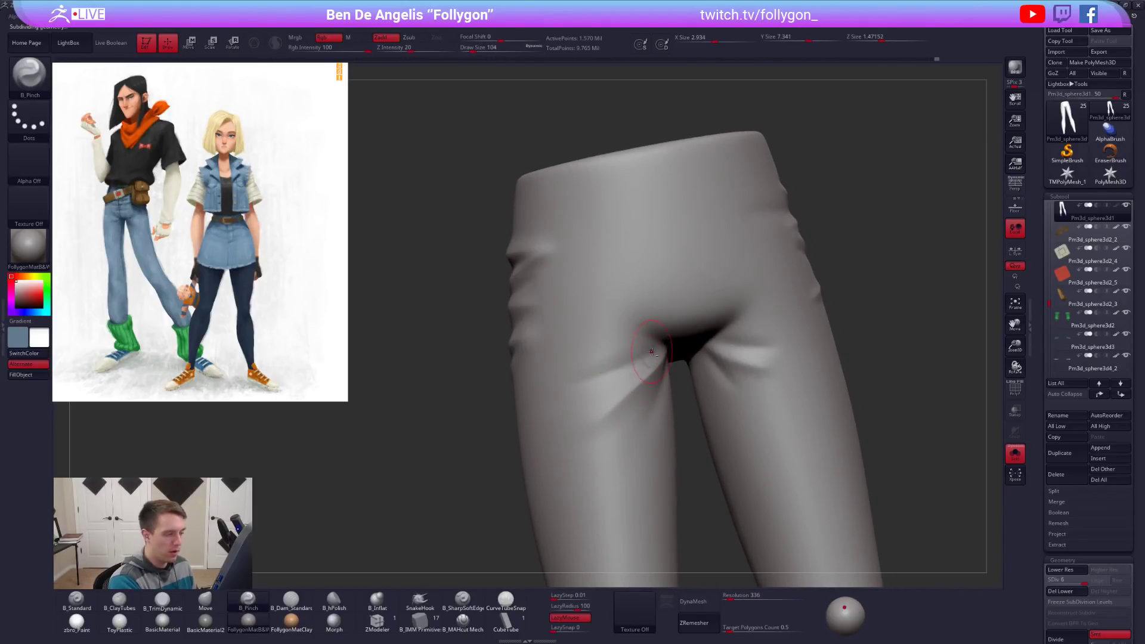
# Extend the upper back-thigh crease toward the hip with Pinch at draw size 104, smooth it, and show the whole figure.
pyautogui.moveTo(609, 376); pyautogui.dragTo(532, 401)
pyautogui.moveTo(532, 401); pyautogui.dragTo(588, 405, button='right')
pyautogui.press('shift')
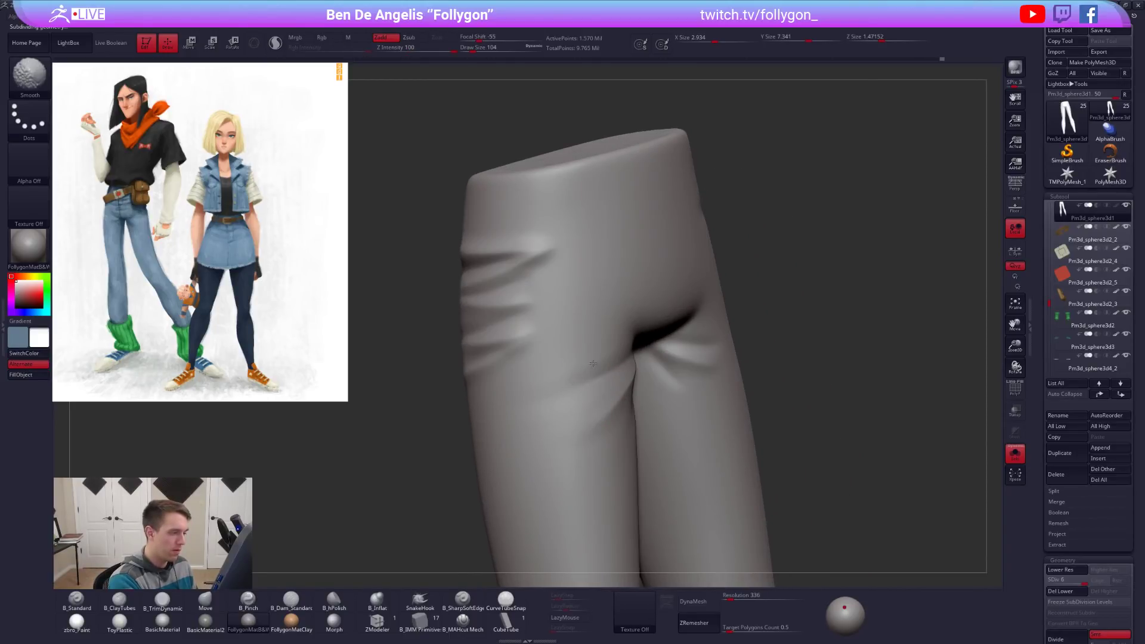
pyautogui.moveTo(544, 421)
pyautogui.mouseDown(button='right')
pyautogui.moveTo(603, 399)
pyautogui.moveTo(602, 418)
pyautogui.moveTo(648, 471)
pyautogui.moveTo(701, 411)
pyautogui.moveTo(655, 432)
pyautogui.moveTo(685, 378)
pyautogui.moveTo(710, 391)
pyautogui.moveTo(668, 411)
pyautogui.mouseUp(button='right')
pyautogui.hotkey('shift', 's')
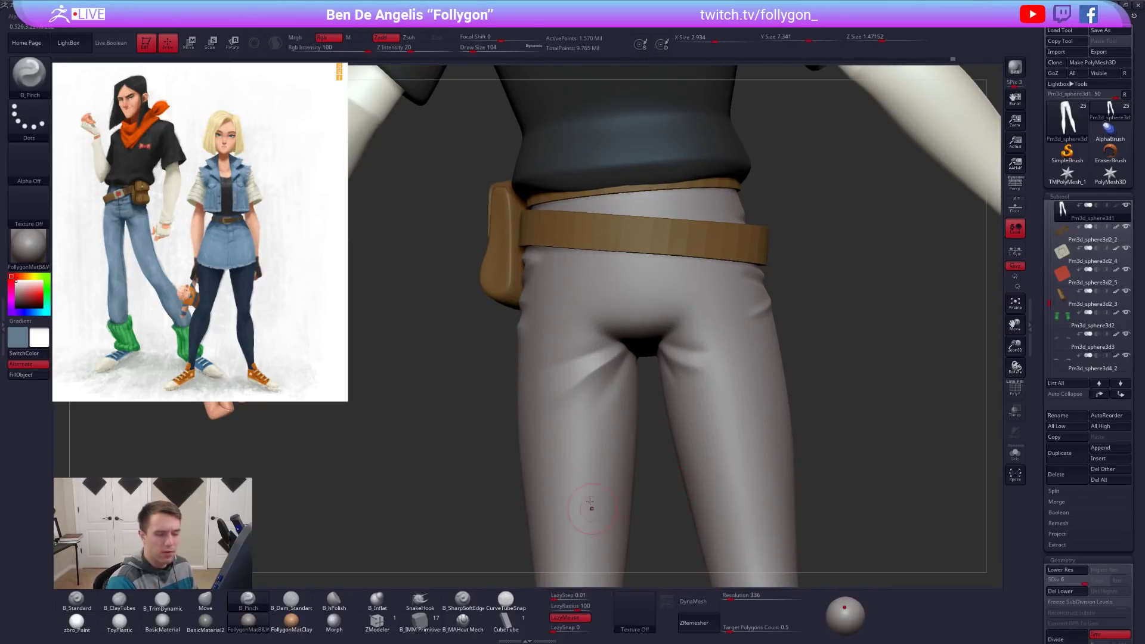
# Isolate the jeans and sharpen the lower crease below the crotch on the opposite back thigh with Pinch at draw size 54.
pyautogui.press('space')
pyautogui.moveTo(709, 463); pyautogui.dragTo(712, 464)
pyautogui.hotkey('alt', 's')
pyautogui.moveTo(695, 398); pyautogui.dragTo(695, 364, button='right')
pyautogui.press('space')
pyautogui.press('space')
pyautogui.moveTo(645, 327); pyautogui.dragTo(635, 325)
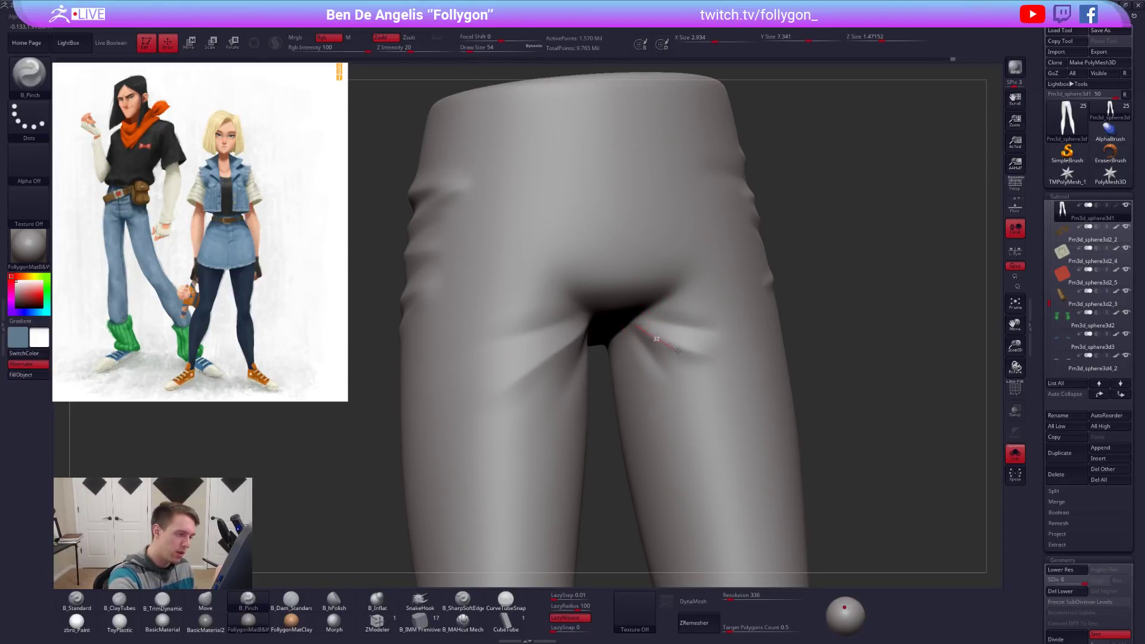
# Pinch the upper crease on the same back thigh at draw size 67 and smooth the ends of both creases.
pyautogui.press('space')
pyautogui.press('space')
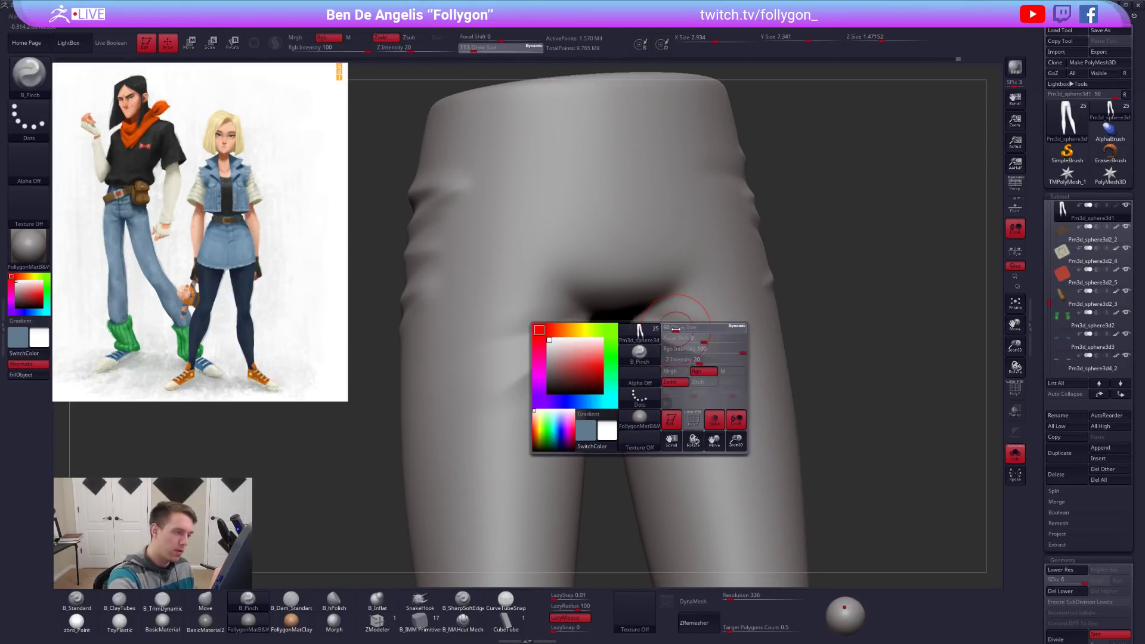
pyautogui.moveTo(661, 327); pyautogui.dragTo(669, 328)
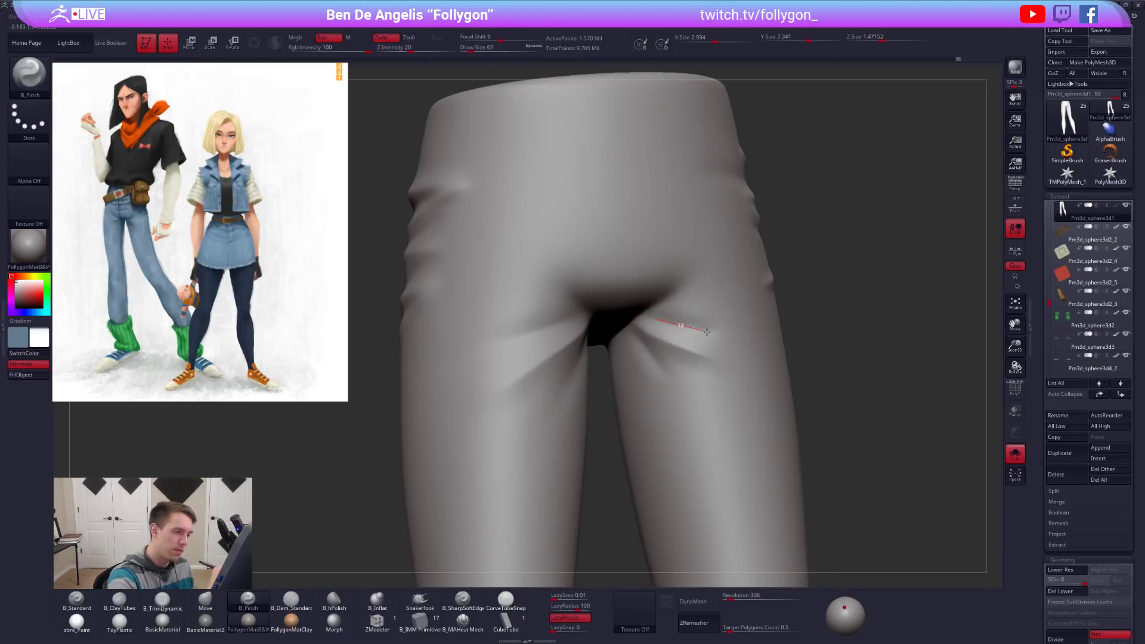
pyautogui.press('shift')
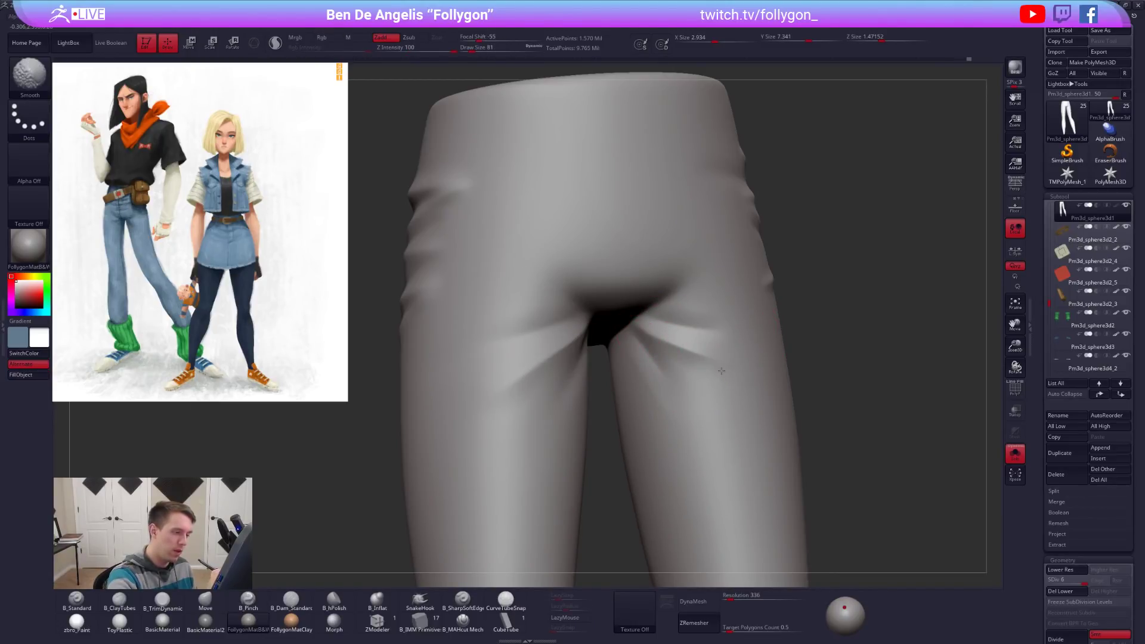
pyautogui.keyDown('shift'); pyautogui.moveTo(678, 381); pyautogui.dragTo(704, 339); pyautogui.keyUp('shift')
# Smooth the back-thigh creases on both legs at subdivision level 5.
pyautogui.hotkey('shift', 'd')
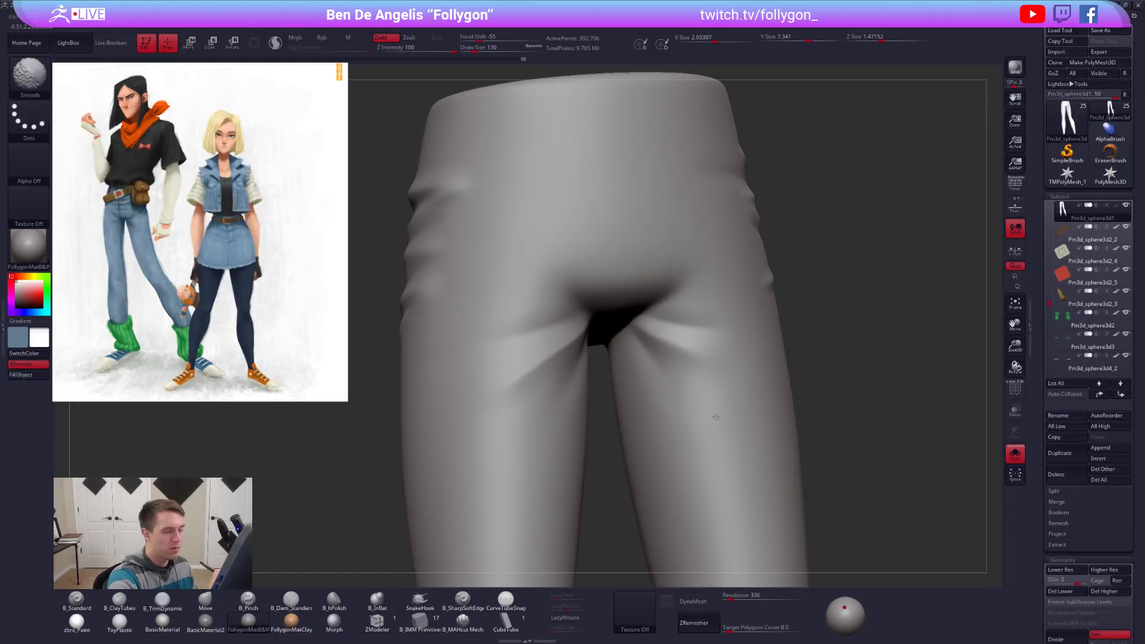
pyautogui.moveTo(720, 409); pyautogui.dragTo(682, 417, button='right')
pyautogui.press('shift')
pyautogui.moveTo(536, 377); pyautogui.dragTo(571, 338)
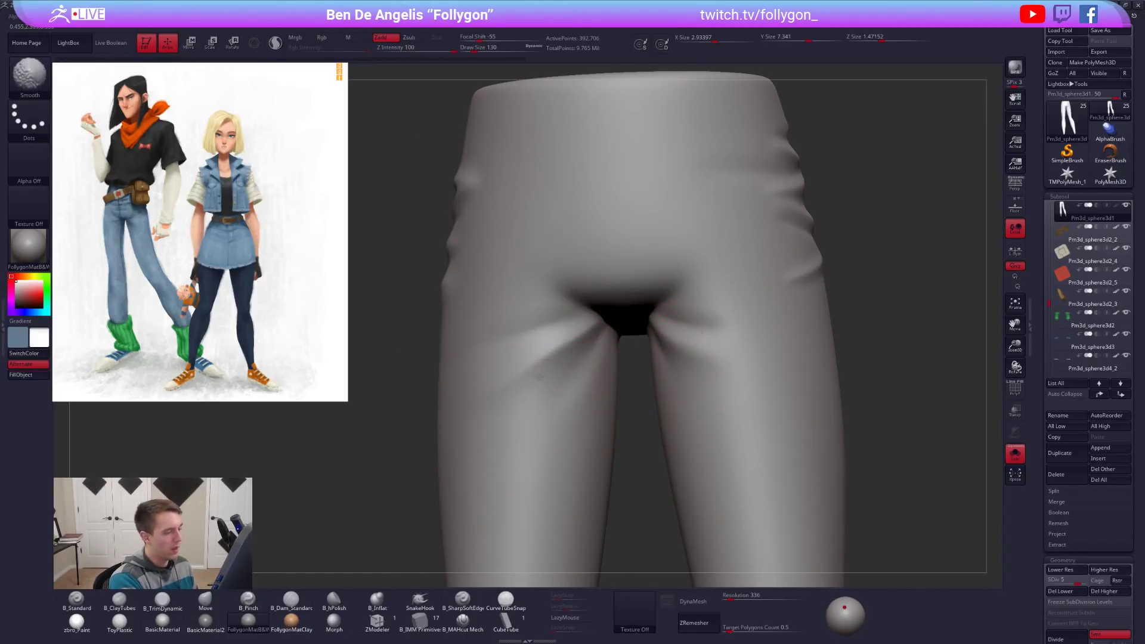
pyautogui.moveTo(504, 435)
pyautogui.mouseDown(button='right')
pyautogui.moveTo(527, 439)
pyautogui.moveTo(599, 397)
pyautogui.moveTo(567, 401)
pyautogui.moveTo(589, 376)
pyautogui.mouseUp(button='right')
# Build a soft fold down the back of the inner thigh with the ClayTubes brush at subdivision level 4 and smooth it.
pyautogui.hotkey('ctrl', 'd')
pyautogui.press('b')
pyautogui.press('c')
pyautogui.press('t')
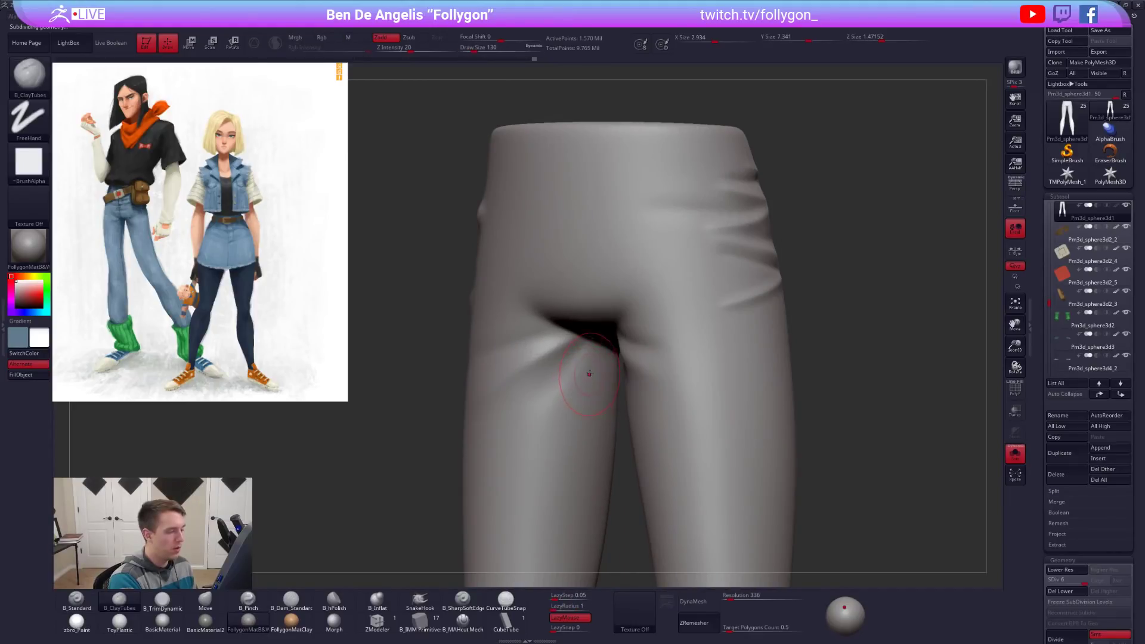
pyautogui.hotkey('shift', 'd')
pyautogui.hotkey('shift', 'd')
pyautogui.press('shift')
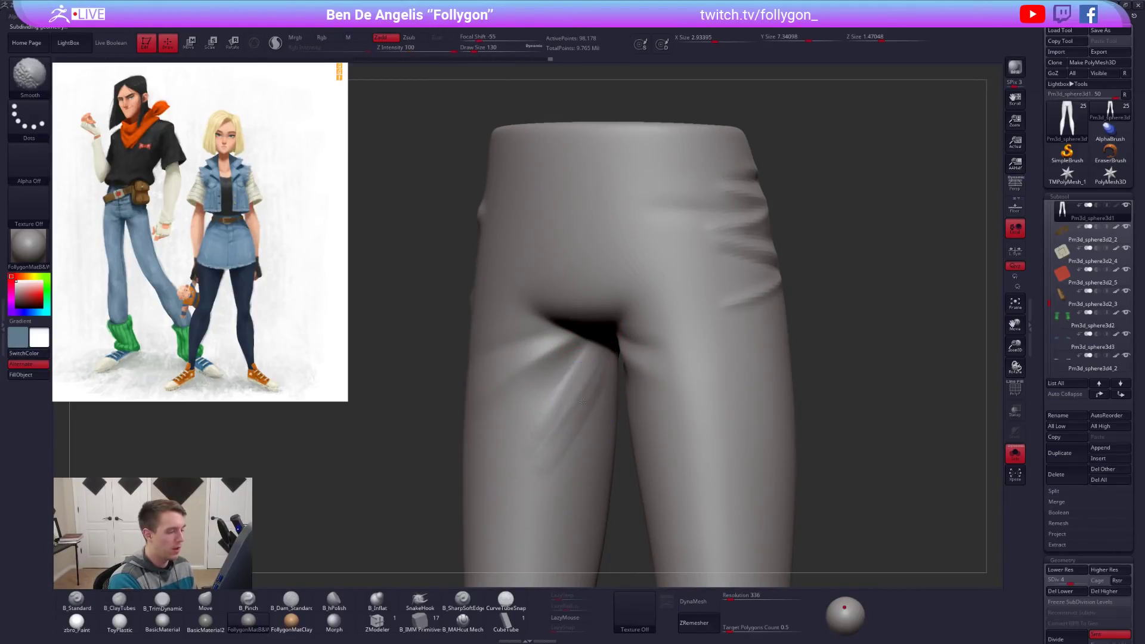
# Build up and blend the folds on the back of the thighs with ClayTubes at draw size 104, and save the project.
pyautogui.moveTo(563, 438)
pyautogui.mouseDown(button='right')
pyautogui.moveTo(658, 387)
pyautogui.moveTo(678, 363)
pyautogui.mouseUp(button='right')
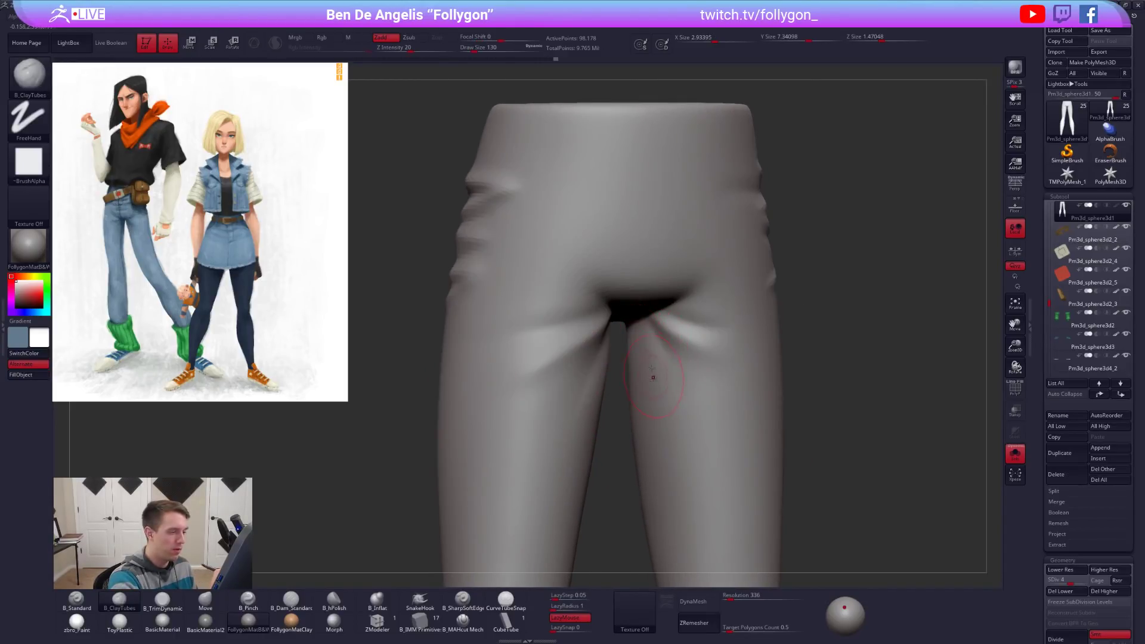
pyautogui.press('shift')
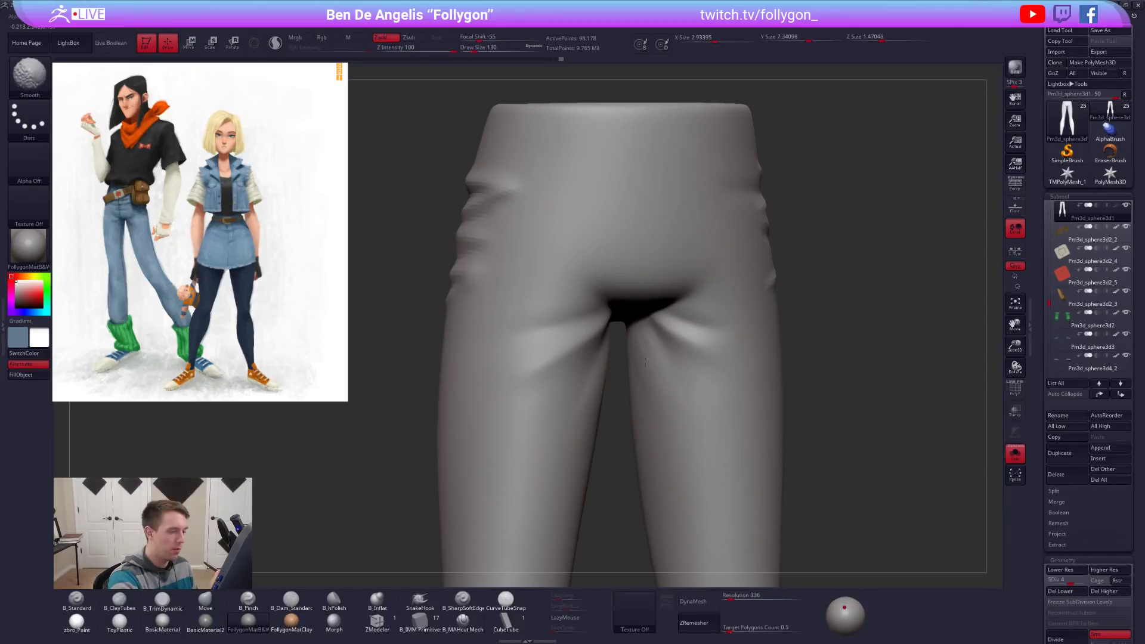
pyautogui.moveTo(700, 430)
pyautogui.mouseDown(button='right')
pyautogui.moveTo(685, 383)
pyautogui.moveTo(698, 309)
pyautogui.moveTo(703, 327)
pyautogui.mouseUp(button='right')
pyautogui.press('space')
pyautogui.moveTo(715, 342)
pyautogui.mouseDown()
pyautogui.moveTo(699, 311)
pyautogui.moveTo(719, 309)
pyautogui.moveTo(709, 310)
pyautogui.mouseUp()
pyautogui.press('shift')
pyautogui.moveTo(708, 327)
pyautogui.mouseDown(button='right')
pyautogui.moveTo(639, 348)
pyautogui.moveTo(737, 356)
pyautogui.moveTo(680, 323)
pyautogui.mouseUp(button='right')
pyautogui.hotkey('ctrl', 's')
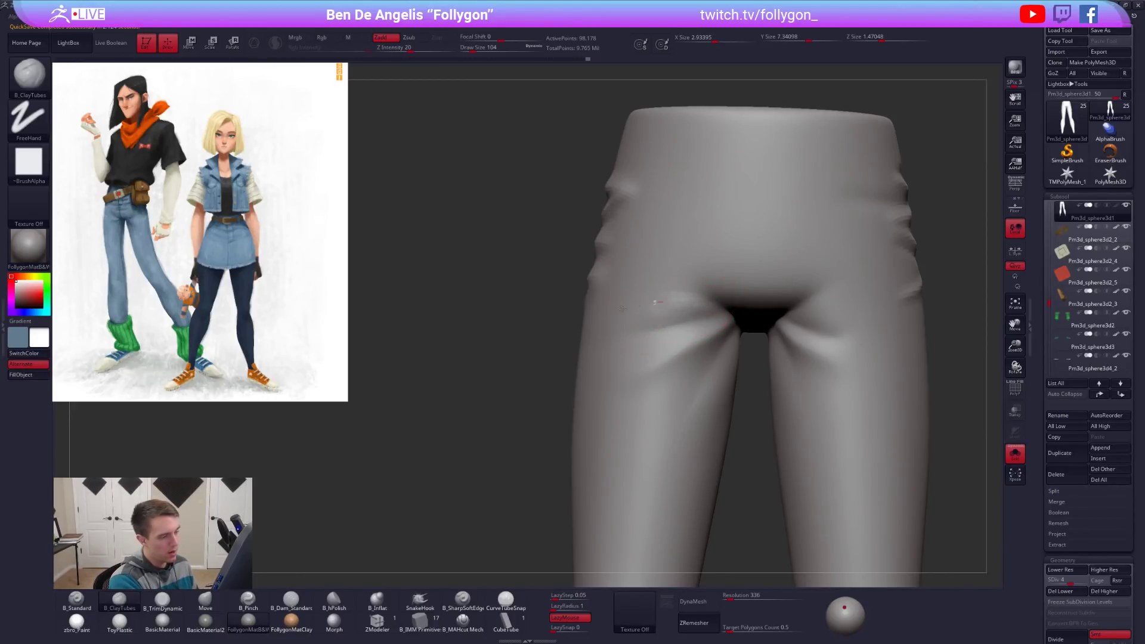
# Smooth the faint fold above the back-thigh creases and return the jeans to subdivision level 6.
pyautogui.press('shift')
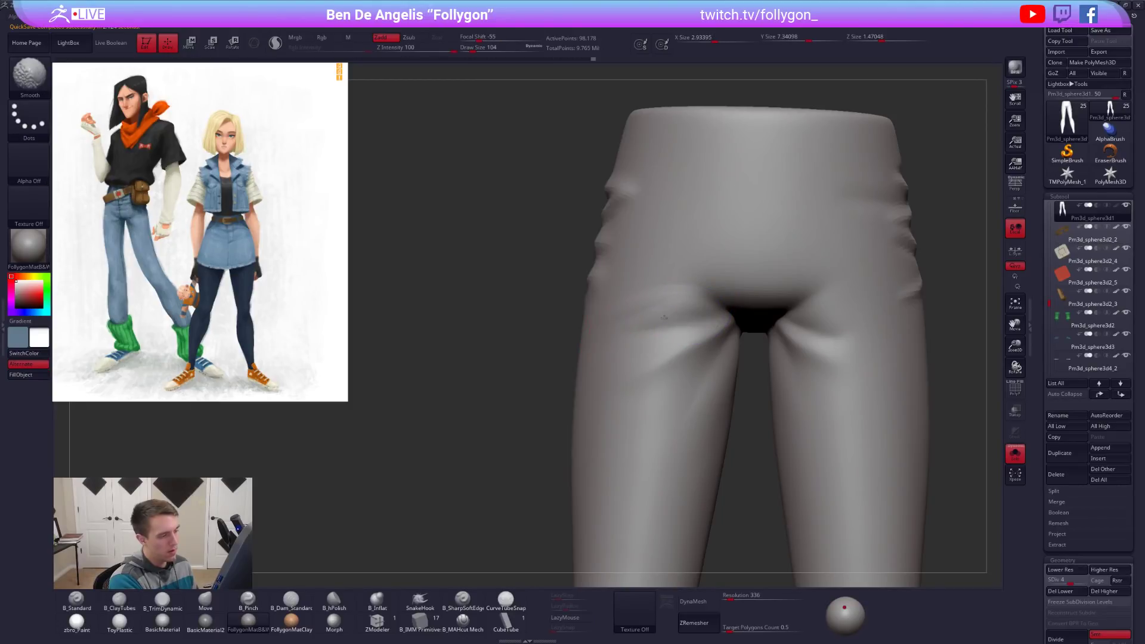
pyautogui.hotkey('ctrl', 'd')
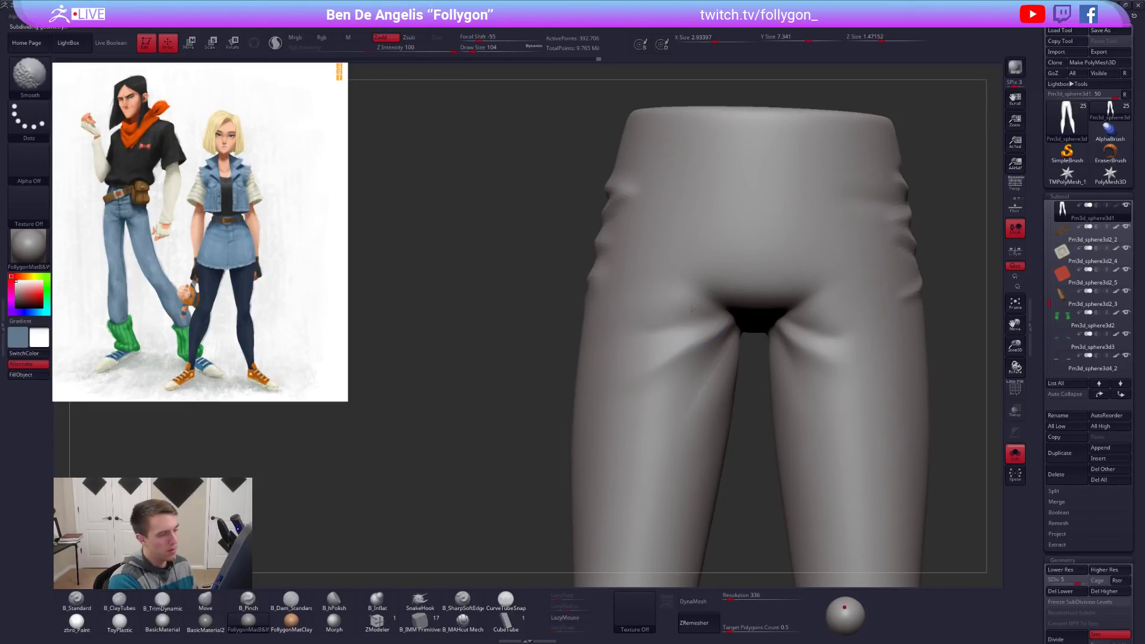
pyautogui.press('d')
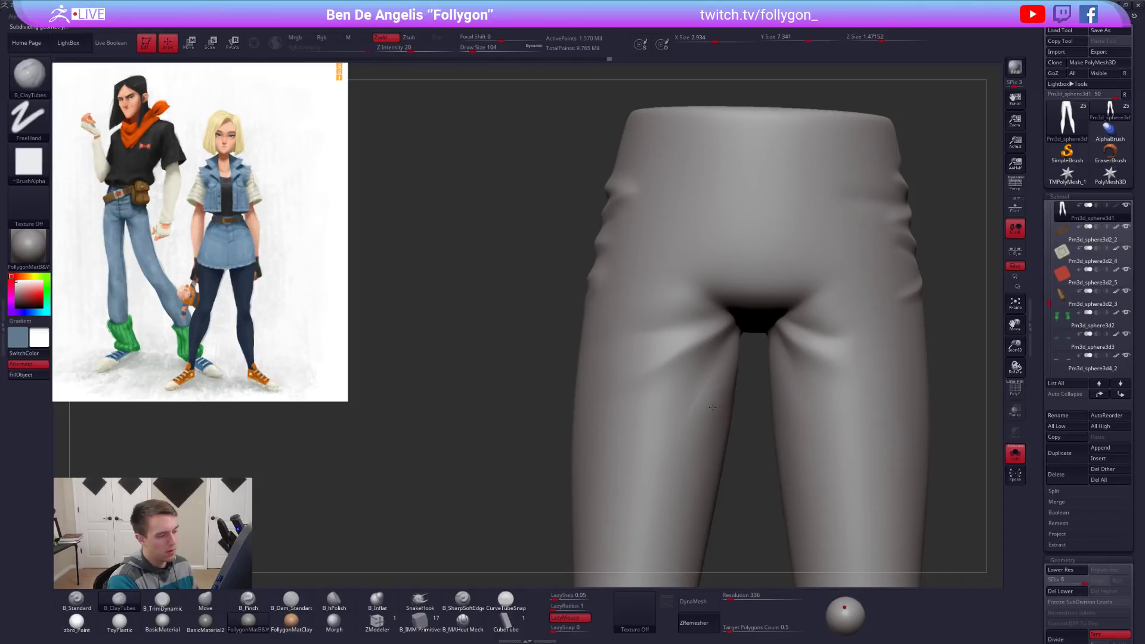
pyautogui.moveTo(775, 382); pyautogui.dragTo(719, 389, button='right')
pyautogui.press('shift')
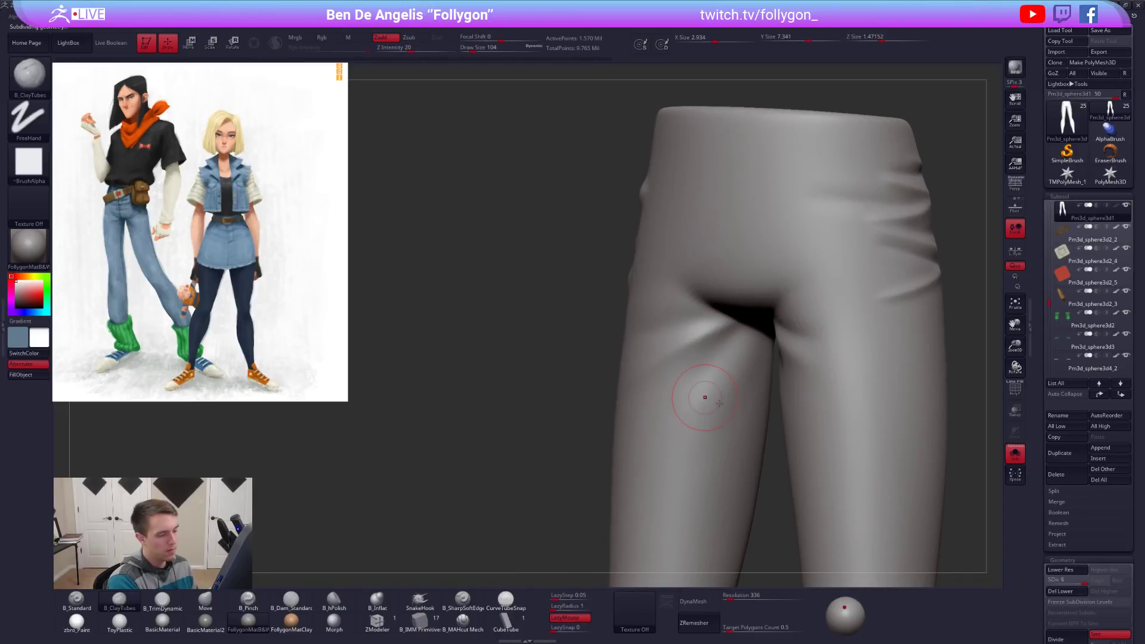
pyautogui.keyDown('shift'); pyautogui.moveTo(706, 396); pyautogui.dragTo(759, 382, button='right'); pyautogui.keyUp('shift')
# Show the whole figure and examine the jeans' folds from side and back, with their colour paint briefly turned on.
pyautogui.moveTo(740, 424)
pyautogui.keyDown('alt'); pyautogui.mouseDown(button='right')
pyautogui.moveTo(709, 430)
pyautogui.moveTo(731, 436)
pyautogui.moveTo(729, 365)
pyautogui.moveTo(756, 357)
pyautogui.moveTo(762, 335)
pyautogui.moveTo(736, 387)
pyautogui.mouseUp(button='right'); pyautogui.keyUp('alt')
pyautogui.hotkey('alt', 's')
pyautogui.moveTo(737, 388); pyautogui.dragTo(749, 406, button='right')
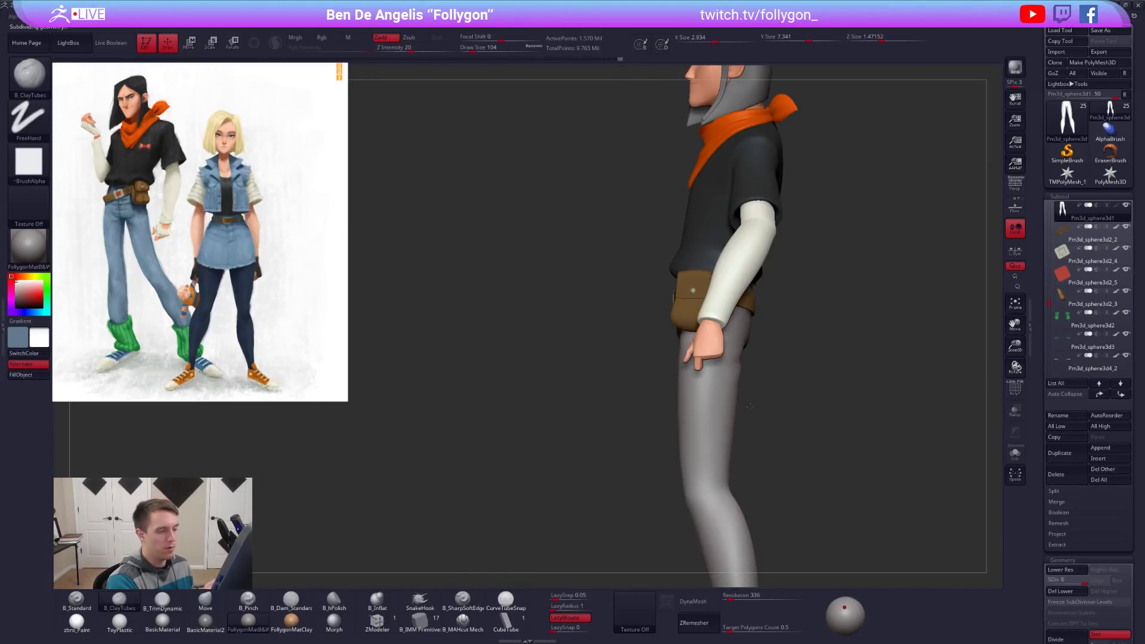
pyautogui.press('s')
pyautogui.moveTo(767, 409); pyautogui.dragTo(782, 407)
pyautogui.moveTo(782, 407); pyautogui.dragTo(725, 432, button='right')
pyautogui.moveTo(724, 433)
pyautogui.mouseDown(button='right')
pyautogui.moveTo(736, 405)
pyautogui.moveTo(775, 420)
pyautogui.moveTo(705, 466)
pyautogui.moveTo(736, 447)
pyautogui.moveTo(756, 475)
pyautogui.mouseUp(button='right')
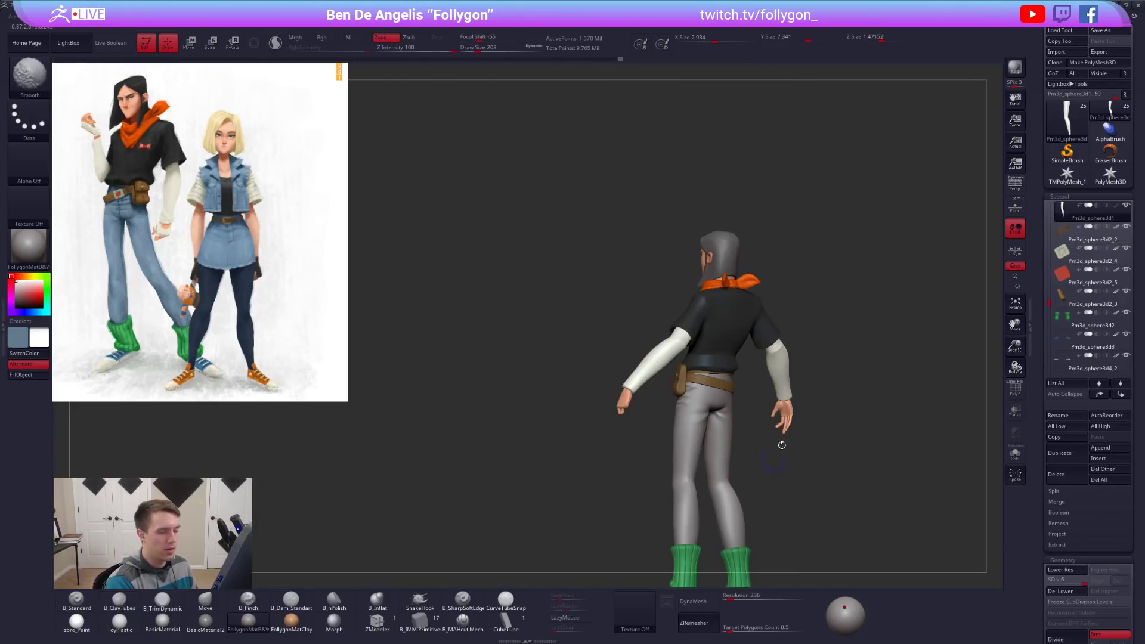
pyautogui.click(1115, 205)
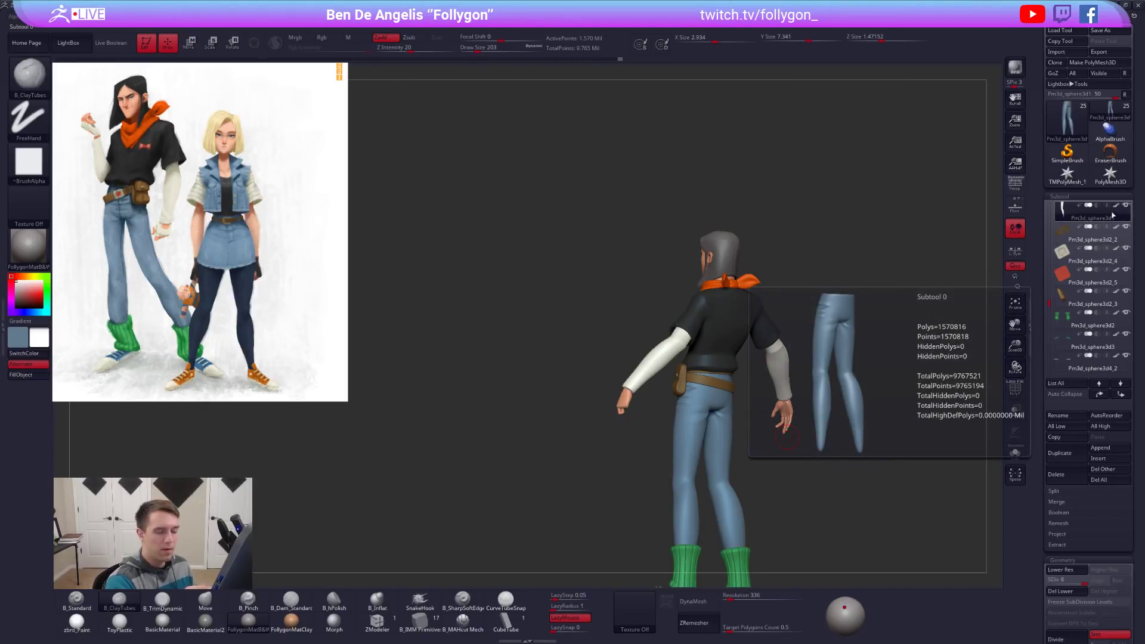
pyautogui.click(1117, 206)
# Isolate the jeans and pinch a crease from the crotch diagonally across the front of the thigh at draw size 96.
pyautogui.hotkey('alt', 's')
pyautogui.moveTo(674, 412)
pyautogui.mouseDown(button='right')
pyautogui.moveTo(726, 407)
pyautogui.moveTo(686, 429)
pyautogui.moveTo(750, 403)
pyautogui.moveTo(748, 432)
pyautogui.mouseUp(button='right')
pyautogui.press('space')
pyautogui.moveTo(748, 430); pyautogui.dragTo(740, 429)
pyautogui.press('5')
pyautogui.moveTo(661, 427)
pyautogui.keyDown('alt'); pyautogui.mouseDown(button='right')
pyautogui.moveTo(682, 435)
pyautogui.moveTo(681, 452)
pyautogui.mouseUp(button='right'); pyautogui.keyUp('alt')
pyautogui.press('space')
pyautogui.moveTo(681, 451); pyautogui.dragTo(672, 450)
pyautogui.keyDown('alt'); pyautogui.moveTo(670, 407); pyautogui.dragTo(713, 374, button='right'); pyautogui.keyUp('alt')
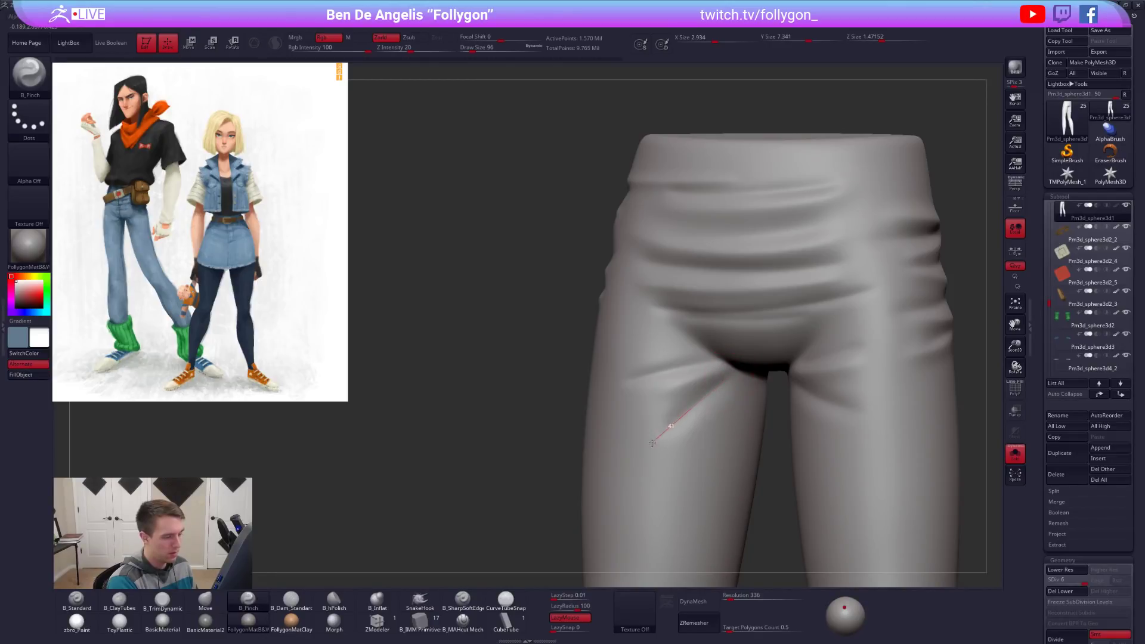
# Sharpen the finer creases fanning from the crotch across the front thigh with Pinch at draw sizes 40 to 88.
pyautogui.press('space')
pyautogui.moveTo(689, 370); pyautogui.dragTo(681, 369)
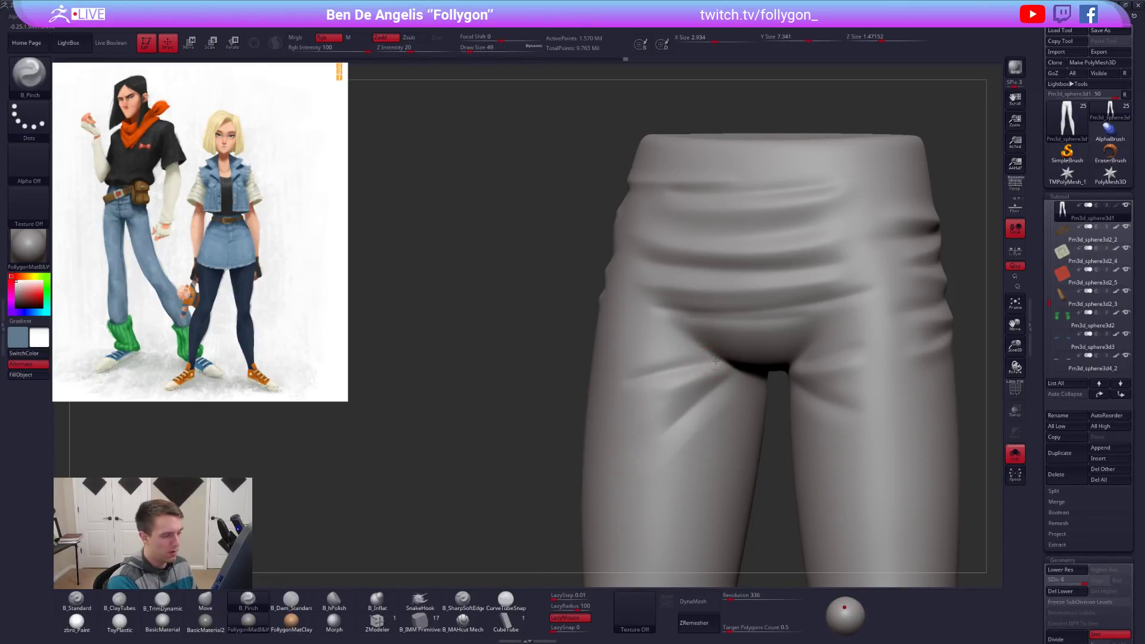
pyautogui.moveTo(553, 408); pyautogui.dragTo(549, 410)
pyautogui.press('space')
pyautogui.moveTo(657, 395); pyautogui.dragTo(682, 386)
pyautogui.press('space')
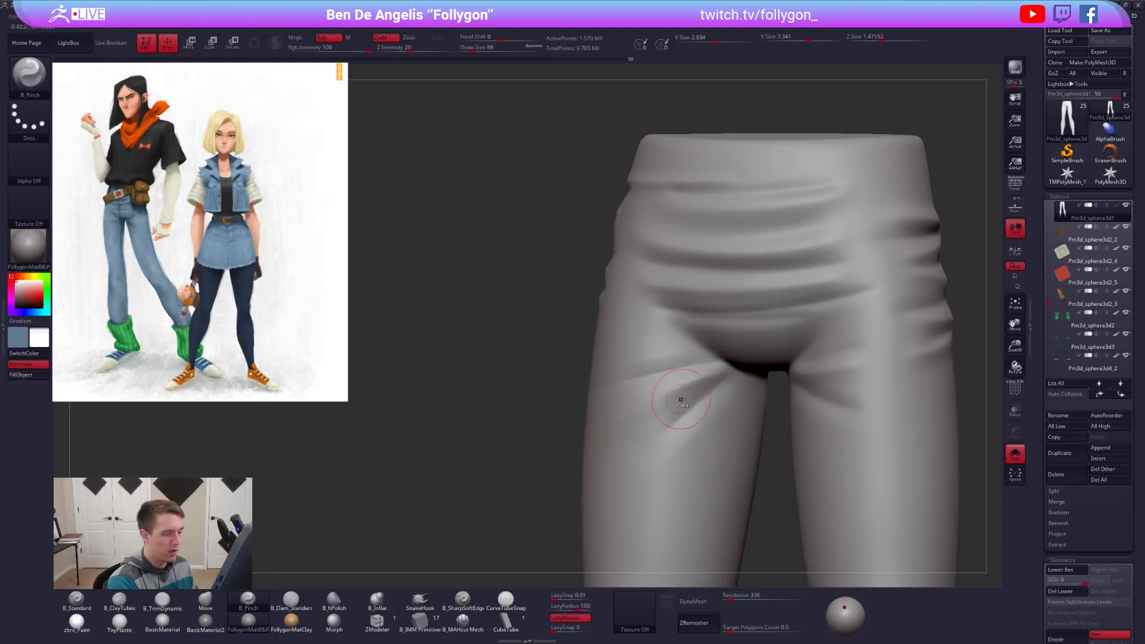
pyautogui.press('space')
pyautogui.moveTo(710, 378); pyautogui.dragTo(721, 375)
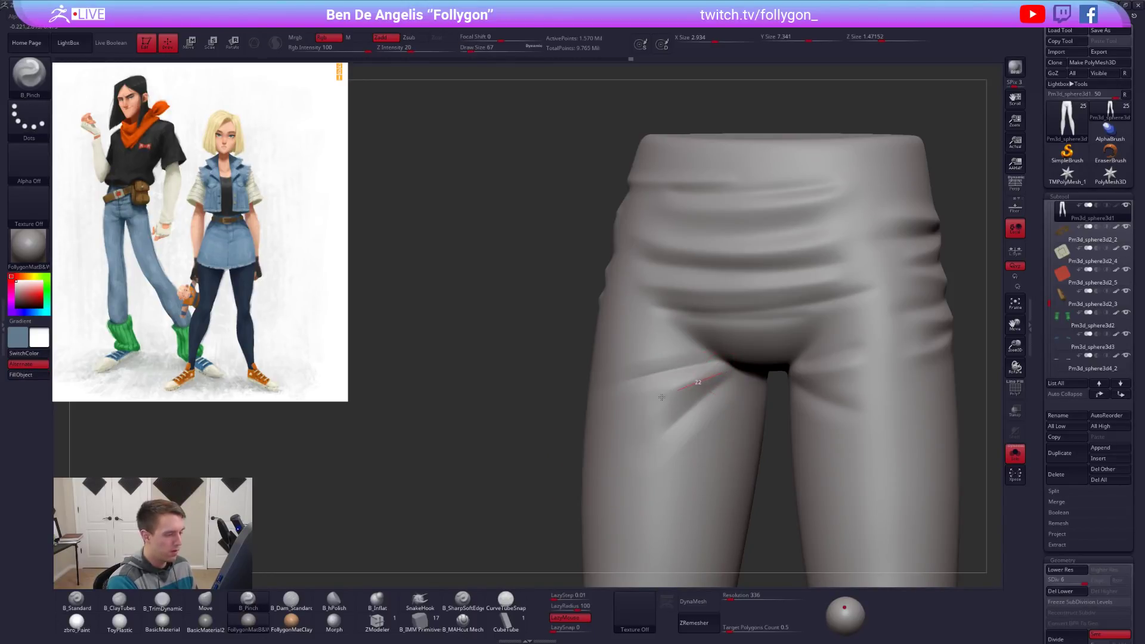
# Try to pinch a long crease from the crotch diagonally down the character's right front thigh at draw size 104.
pyautogui.moveTo(599, 446); pyautogui.dragTo(656, 430, button='right')
pyautogui.press('space')
pyautogui.moveTo(655, 424); pyautogui.dragTo(661, 422)
pyautogui.moveTo(588, 424)
pyautogui.mouseDown(button='right')
pyautogui.moveTo(681, 427)
pyautogui.moveTo(647, 425)
pyautogui.mouseUp(button='right')
pyautogui.press('space')
pyautogui.moveTo(648, 424); pyautogui.dragTo(583, 532)
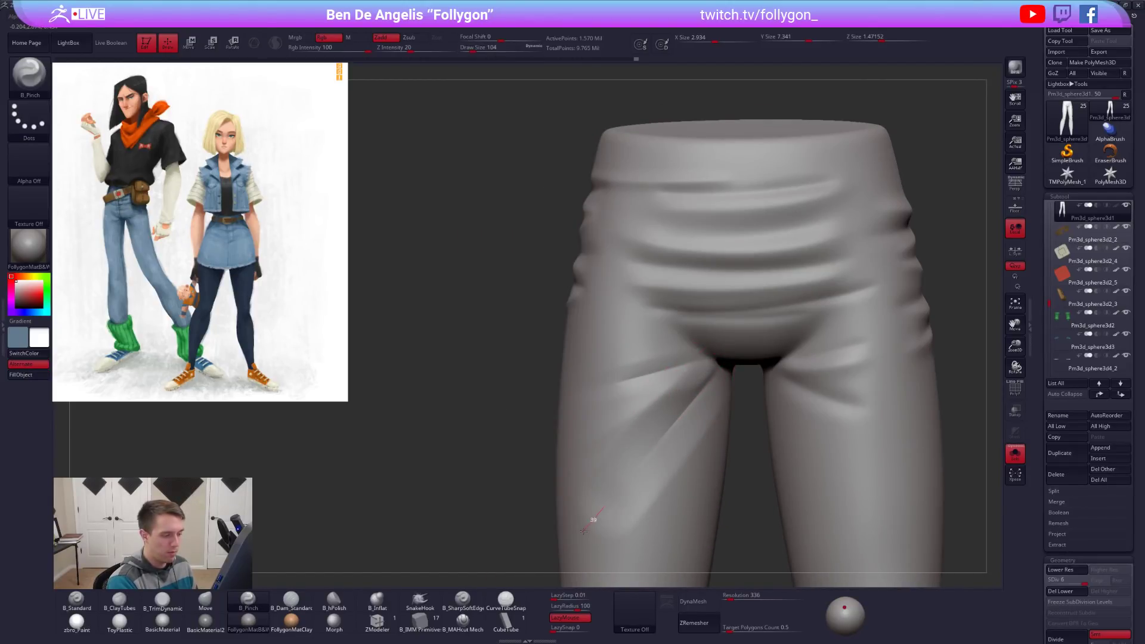
pyautogui.press('shift')
# Lower the jeans to subdivision level 5 and build up the right front-thigh folds beside the crotch with ClayTubes.
pyautogui.hotkey('shift', 'd')
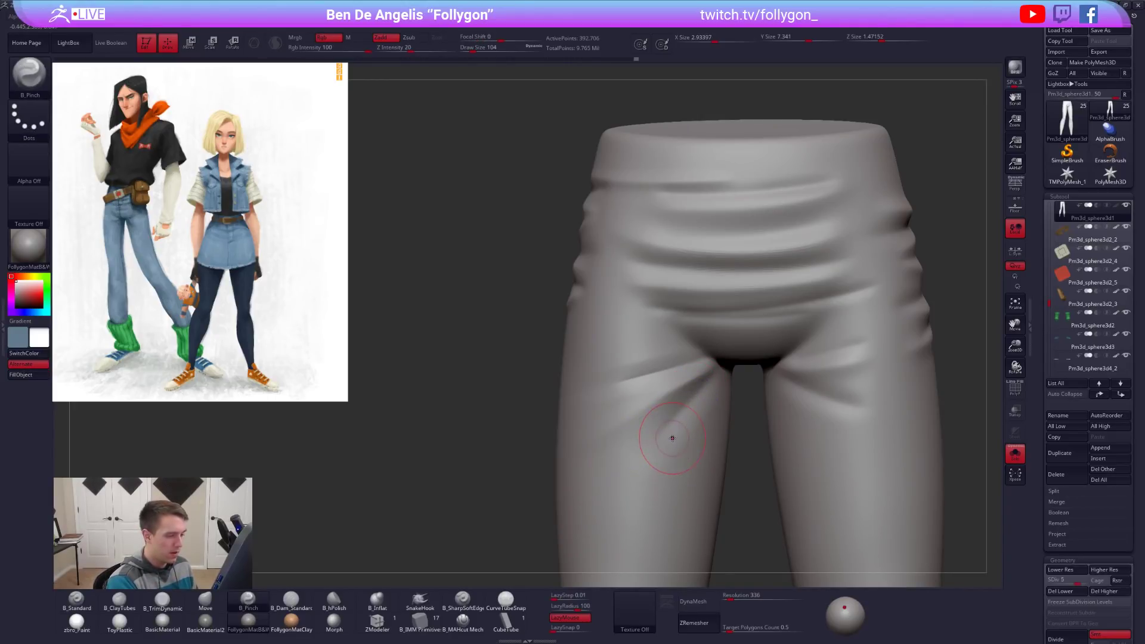
pyautogui.press('2')
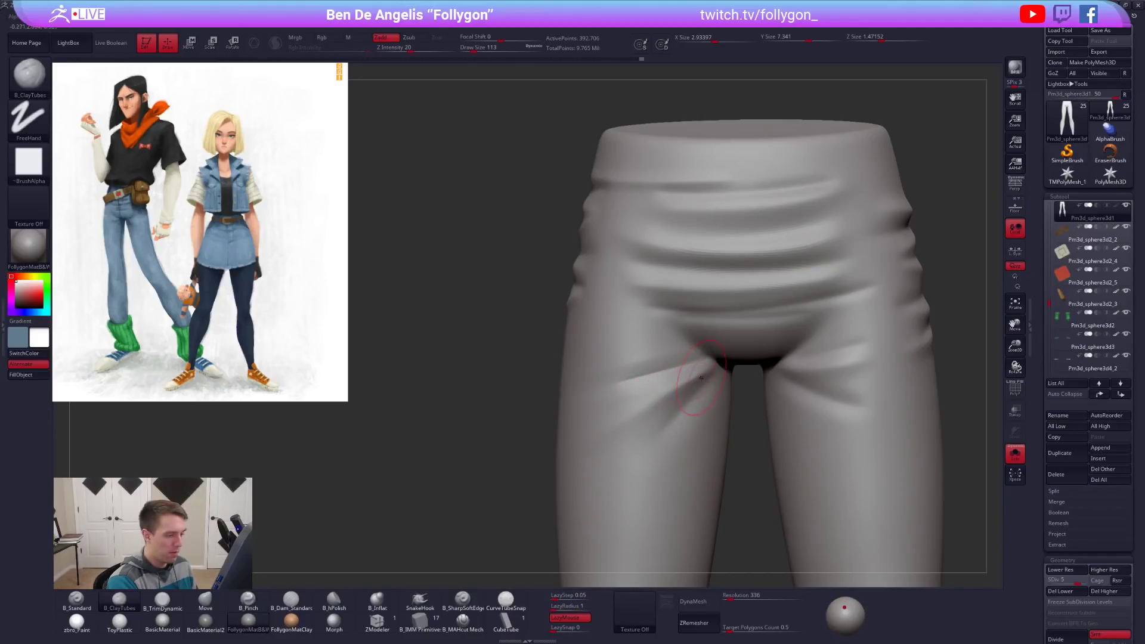
pyautogui.press('space')
pyautogui.moveTo(688, 386); pyautogui.dragTo(683, 385)
pyautogui.moveTo(686, 418); pyautogui.dragTo(683, 395, button='right')
pyautogui.press('space')
pyautogui.moveTo(683, 394)
pyautogui.mouseDown()
pyautogui.moveTo(692, 376)
pyautogui.moveTo(660, 400)
pyautogui.mouseUp()
# Flatten the right front-thigh folds with TrimDynamic at draw size 81 and smooth their outer ends.
pyautogui.press('3')
pyautogui.moveTo(652, 412); pyautogui.dragTo(658, 409, button='right')
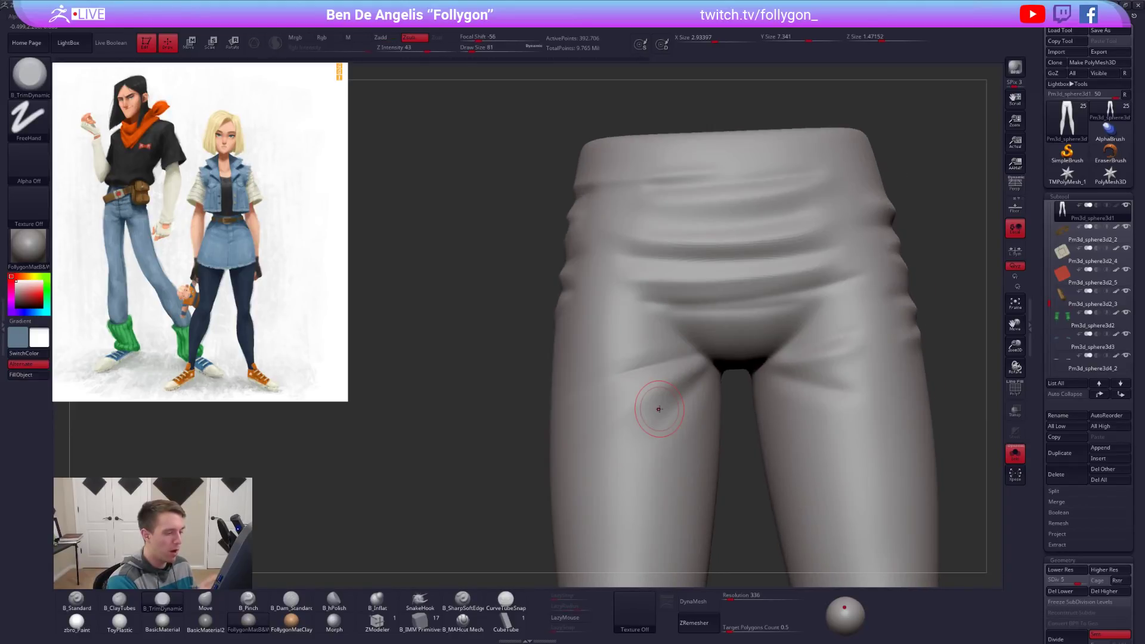
pyautogui.keyDown('shift'); pyautogui.moveTo(635, 412); pyautogui.dragTo(626, 414); pyautogui.keyUp('shift')
pyautogui.keyDown('shift'); pyautogui.moveTo(613, 376); pyautogui.dragTo(620, 370); pyautogui.keyUp('shift')
pyautogui.moveTo(616, 386)
pyautogui.mouseDown(button='right')
pyautogui.moveTo(705, 381)
pyautogui.moveTo(659, 382)
pyautogui.mouseUp(button='right')
pyautogui.moveTo(648, 396)
pyautogui.keyDown('shift'); pyautogui.mouseDown()
pyautogui.moveTo(657, 358)
pyautogui.moveTo(636, 389)
pyautogui.mouseUp(); pyautogui.keyUp('shift')
# Build up the surface along the right crotch crease with ClayTubes at draw size 96.
pyautogui.press('2')
pyautogui.keyDown('alt'); pyautogui.moveTo(699, 358); pyautogui.dragTo(684, 387, button='right'); pyautogui.keyUp('alt')
pyautogui.press('space')
pyautogui.moveTo(714, 394); pyautogui.dragTo(719, 393)
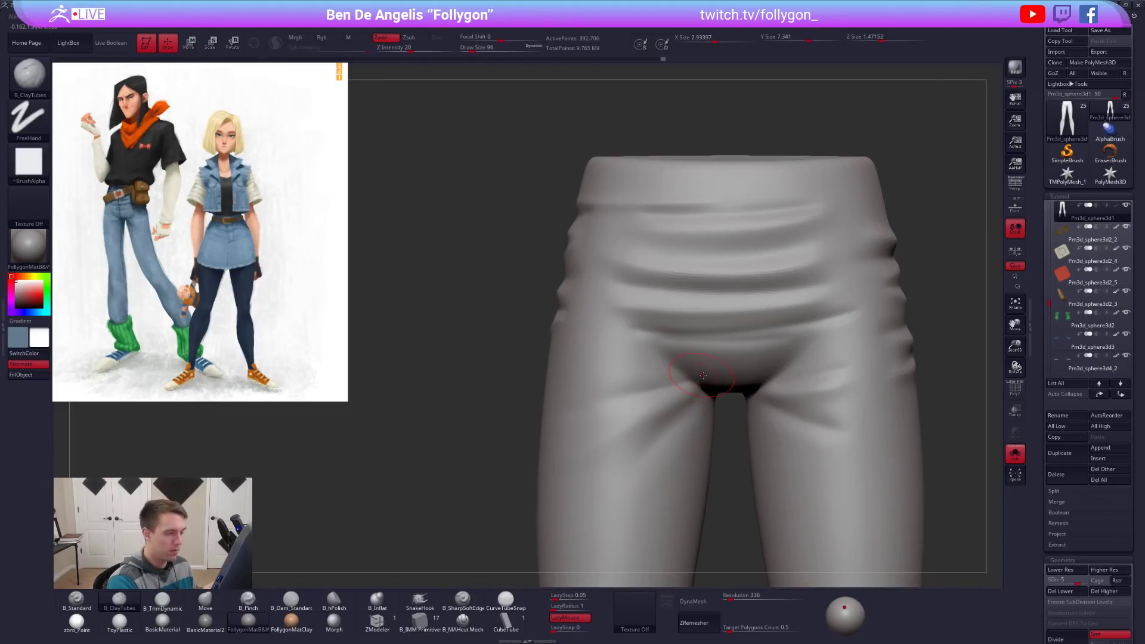
# Return the jeans to subdivision level 6, pinch the right crotch crease at draw size 54 and smooth above it.
pyautogui.hotkey('ctrl', 'd')
pyautogui.press('b')
pyautogui.press('p')
pyautogui.press('i')
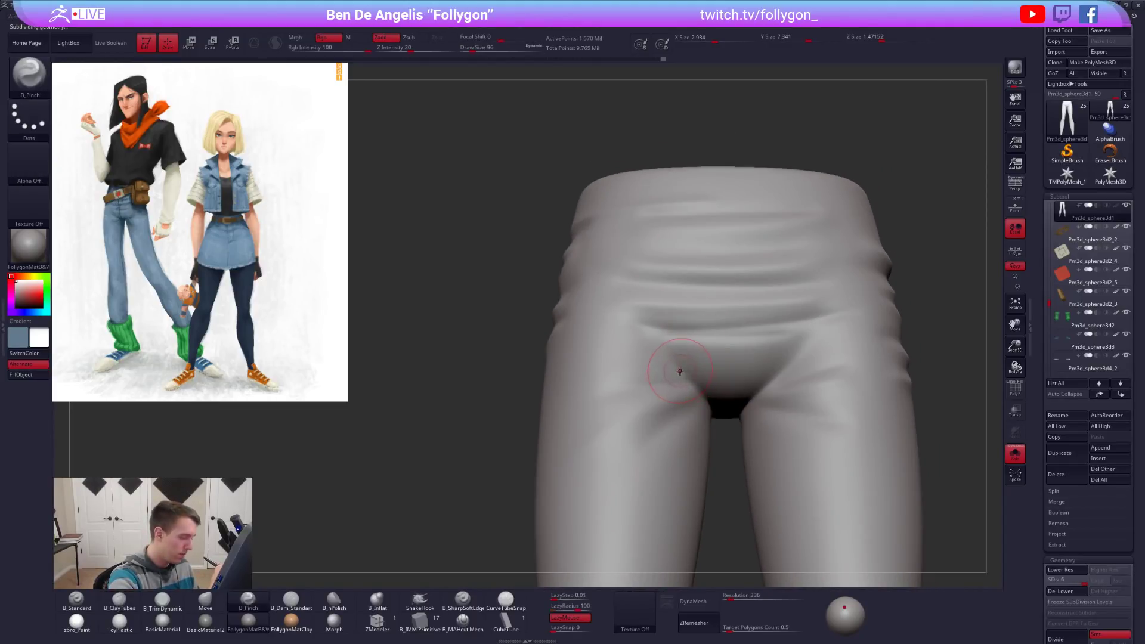
pyautogui.press('space')
pyautogui.moveTo(684, 379); pyautogui.dragTo(682, 379)
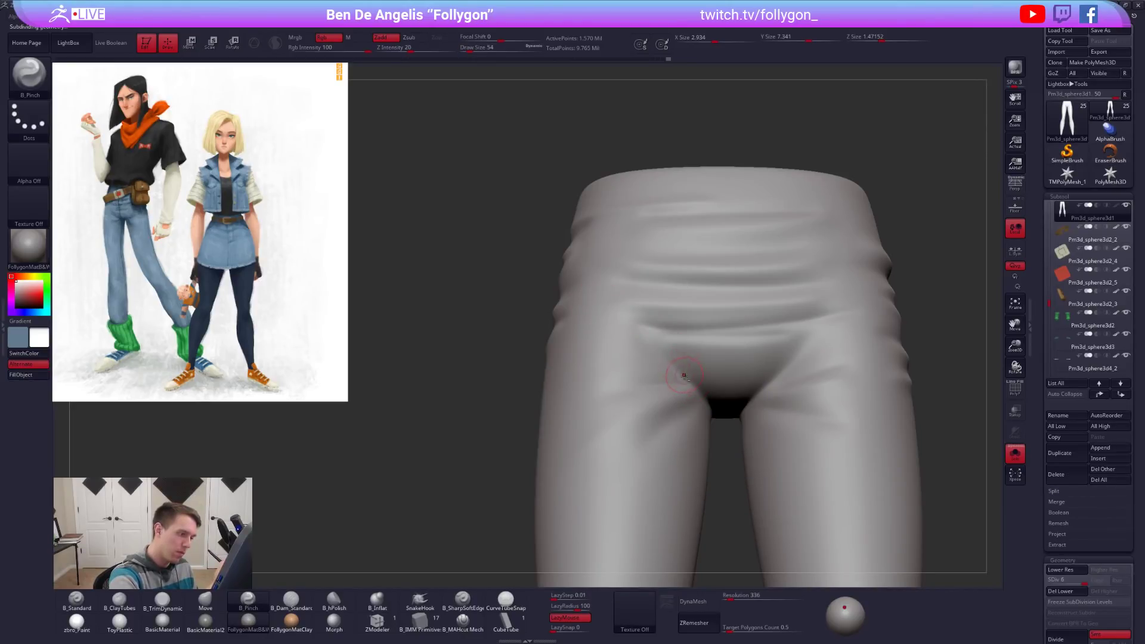
pyautogui.press('shift')
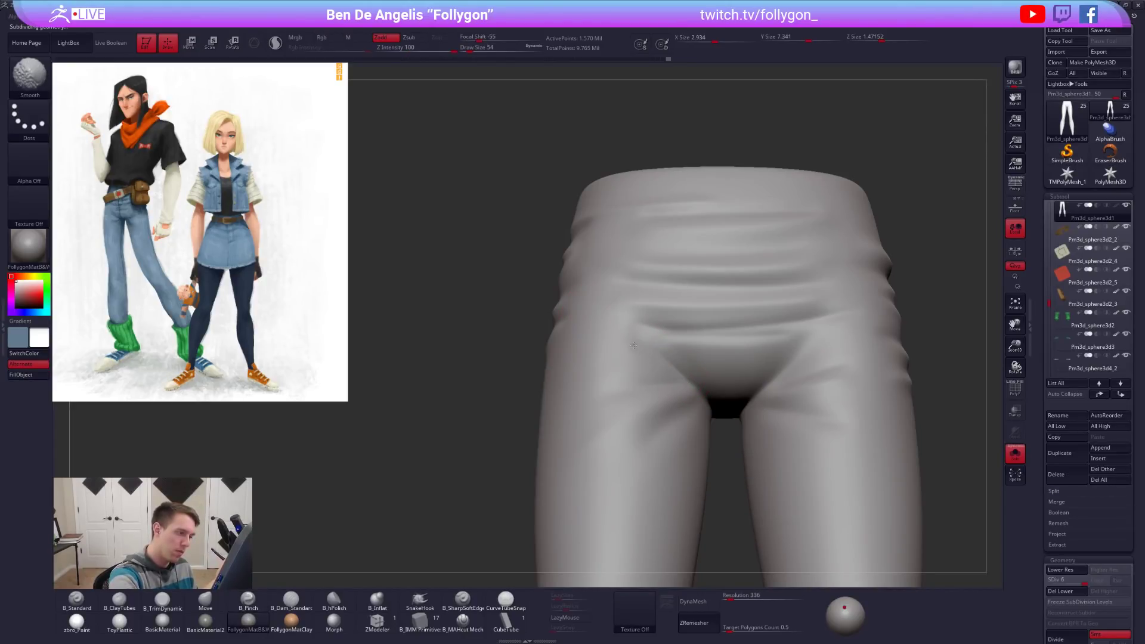
pyautogui.keyDown('shift'); pyautogui.moveTo(691, 361); pyautogui.dragTo(697, 329); pyautogui.keyUp('shift')
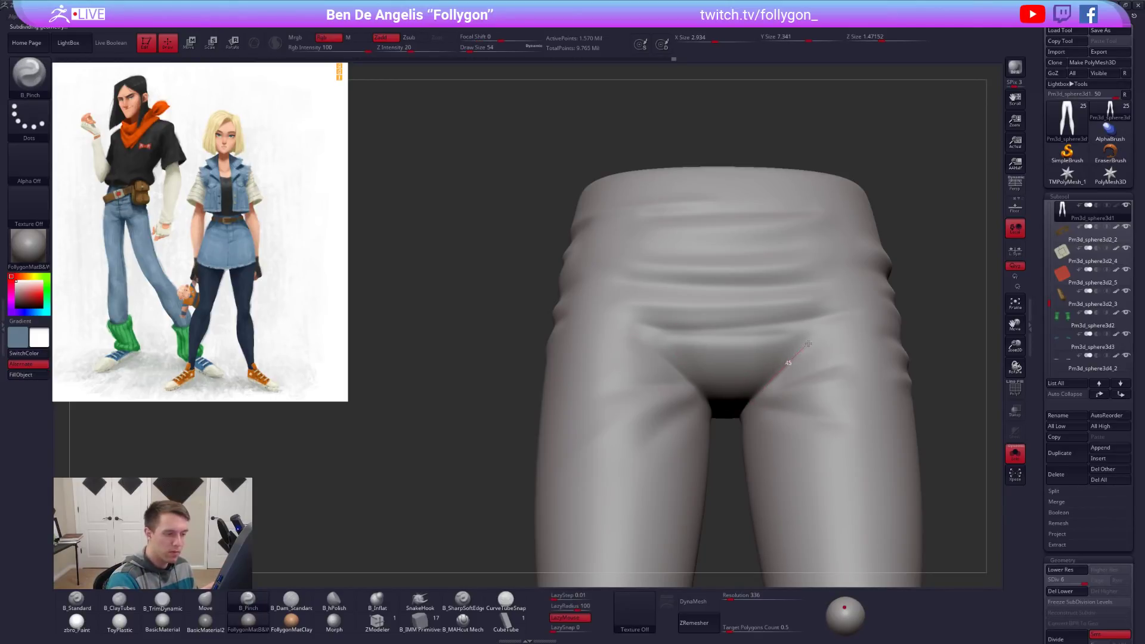
# Pinch the left crotch crease and the horizontal fold just above the crotch.
pyautogui.press('space')
pyautogui.moveTo(774, 337); pyautogui.dragTo(716, 343, button='right')
pyautogui.press('space')
pyautogui.moveTo(681, 327); pyautogui.dragTo(641, 328)
pyautogui.moveTo(724, 333); pyautogui.dragTo(853, 314)
# Sharpen the horizontal folds across the front of the hips with Pinch.
pyautogui.keyDown('alt'); pyautogui.moveTo(751, 304); pyautogui.dragTo(748, 344, button='right'); pyautogui.keyUp('alt')
pyautogui.press('space')
pyautogui.moveTo(670, 350); pyautogui.dragTo(664, 350)
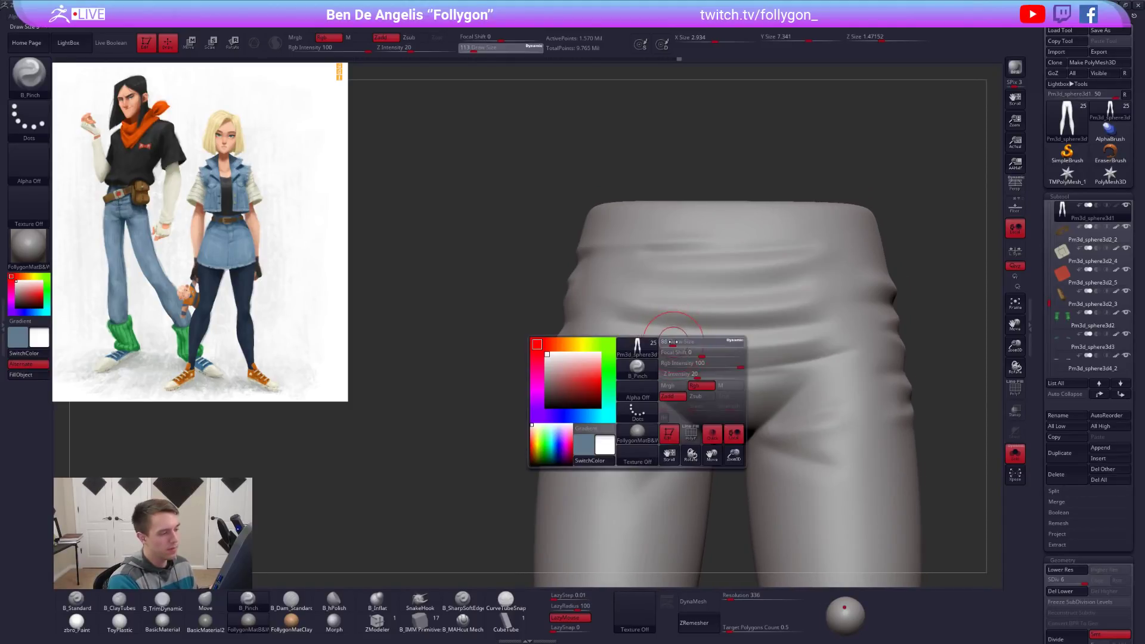
pyautogui.moveTo(799, 326); pyautogui.dragTo(816, 324)
pyautogui.moveTo(661, 292); pyautogui.dragTo(813, 279)
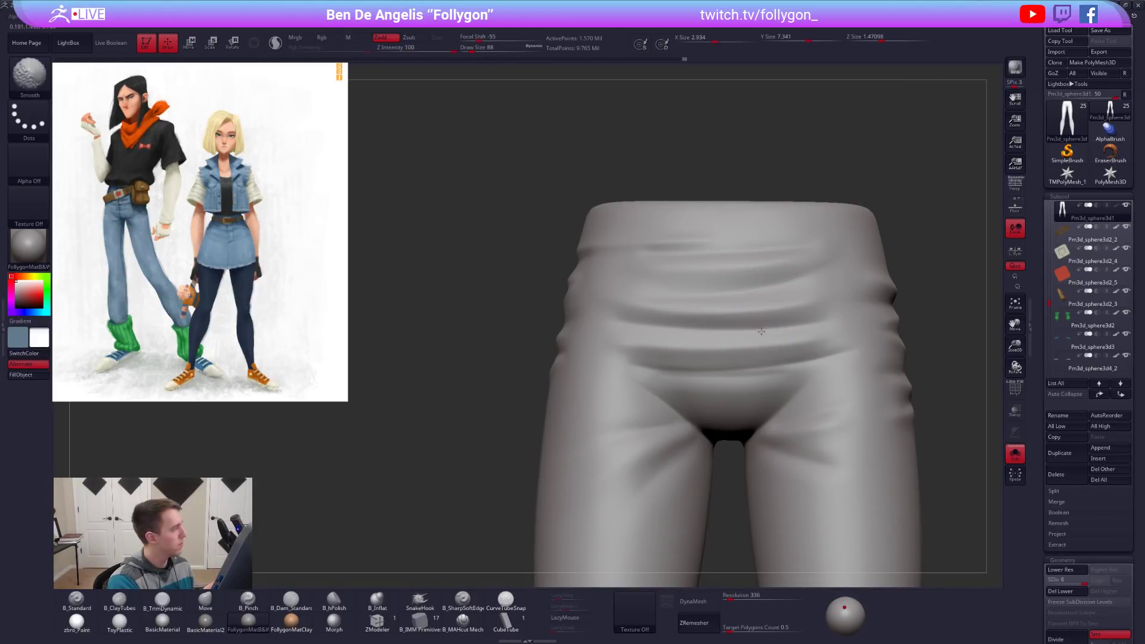
# Refine the middle front hip folds with Pinch at draw sizes 113 and 96, smoothing their ends.
pyautogui.keyDown('shift'); pyautogui.moveTo(762, 330); pyautogui.dragTo(746, 330, button='right'); pyautogui.keyUp('shift')
pyautogui.press('space')
pyautogui.moveTo(746, 333); pyautogui.dragTo(675, 312)
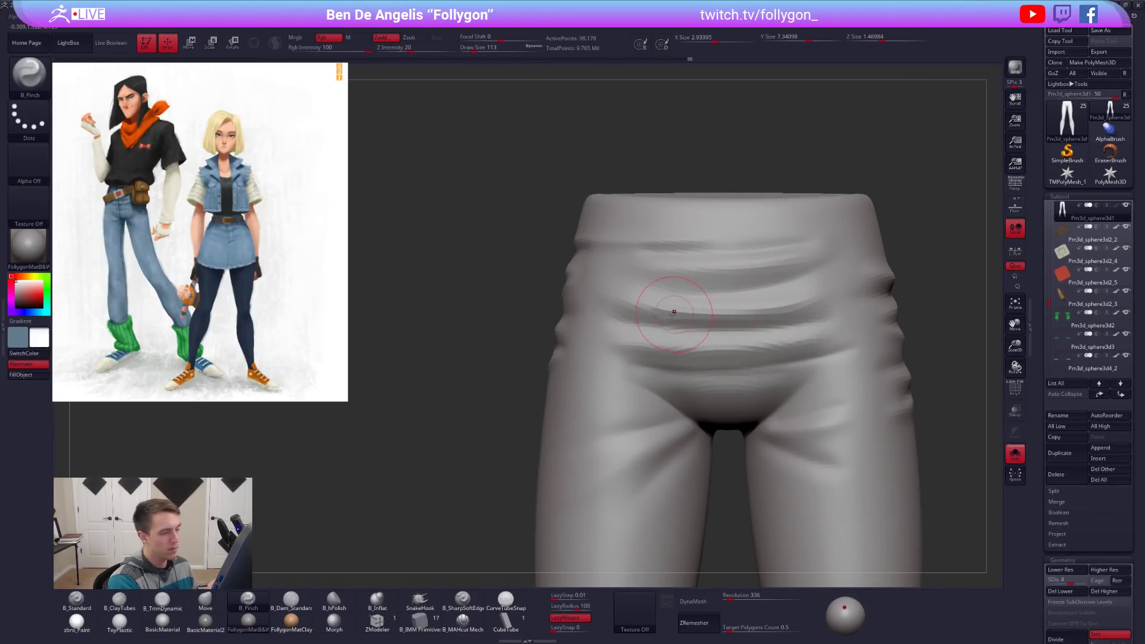
pyautogui.press('shift')
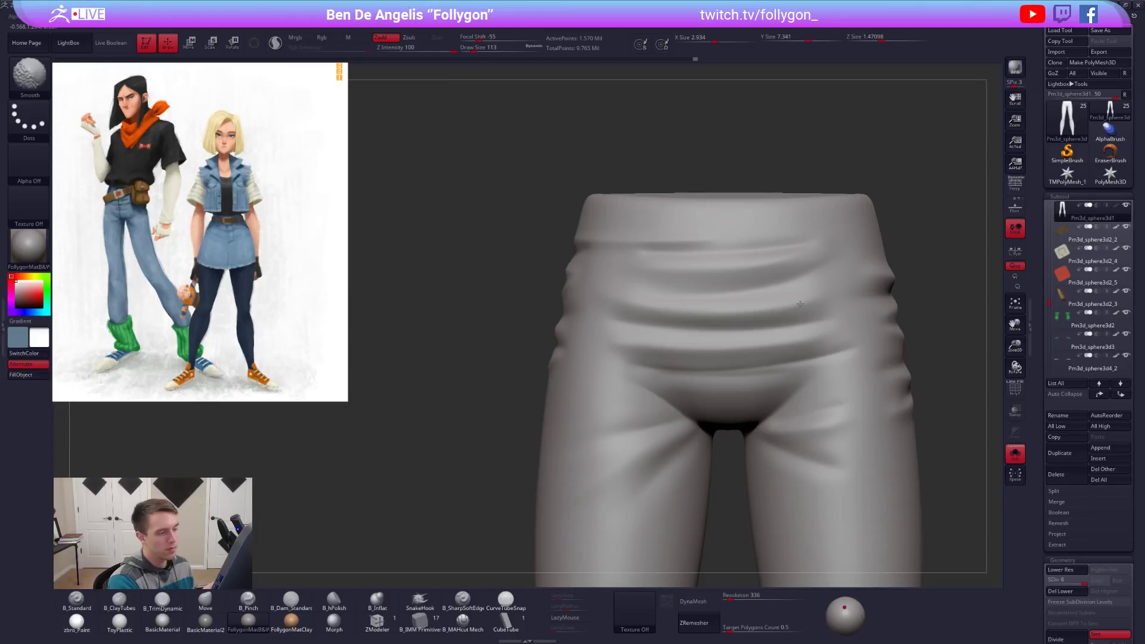
pyautogui.keyDown('shift'); pyautogui.moveTo(829, 301); pyautogui.dragTo(636, 344); pyautogui.keyUp('shift')
pyautogui.press('space')
pyautogui.moveTo(826, 336); pyautogui.dragTo(821, 335)
pyautogui.press('shift')
pyautogui.press('shift')
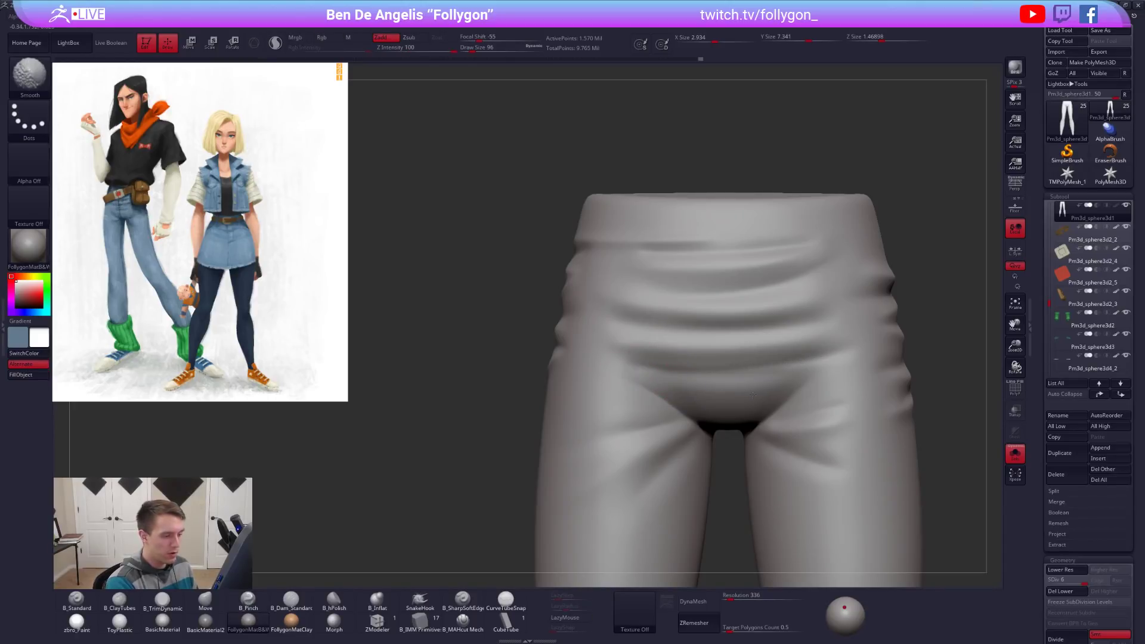
# Pinch the crease running from the crotch across the character's left front thigh at draw size 74 and smooth its end.
pyautogui.keyDown('alt'); pyautogui.moveTo(840, 409); pyautogui.dragTo(801, 373, button='right'); pyautogui.keyUp('alt')
pyautogui.keyDown('ctrl'); pyautogui.moveTo(857, 459); pyautogui.dragTo(750, 437, button='right'); pyautogui.keyUp('ctrl')
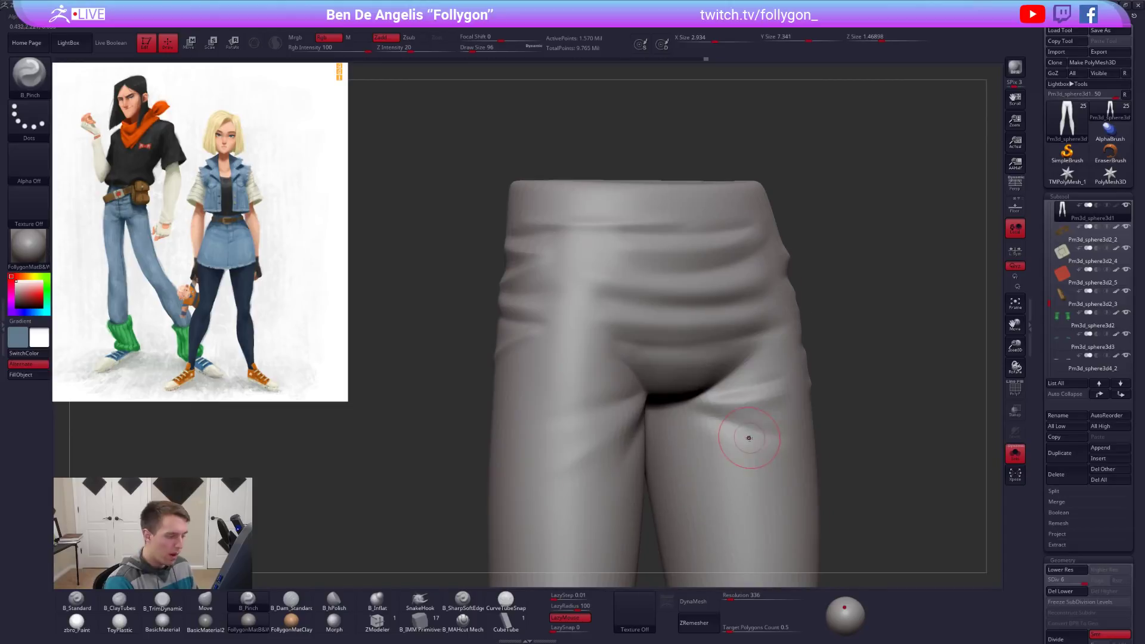
pyautogui.press('space')
pyautogui.moveTo(769, 414); pyautogui.dragTo(764, 415)
pyautogui.moveTo(762, 448); pyautogui.dragTo(749, 451, button='right')
pyautogui.press('space')
pyautogui.moveTo(755, 448); pyautogui.dragTo(766, 448)
pyautogui.moveTo(750, 445); pyautogui.dragTo(746, 439, button='right')
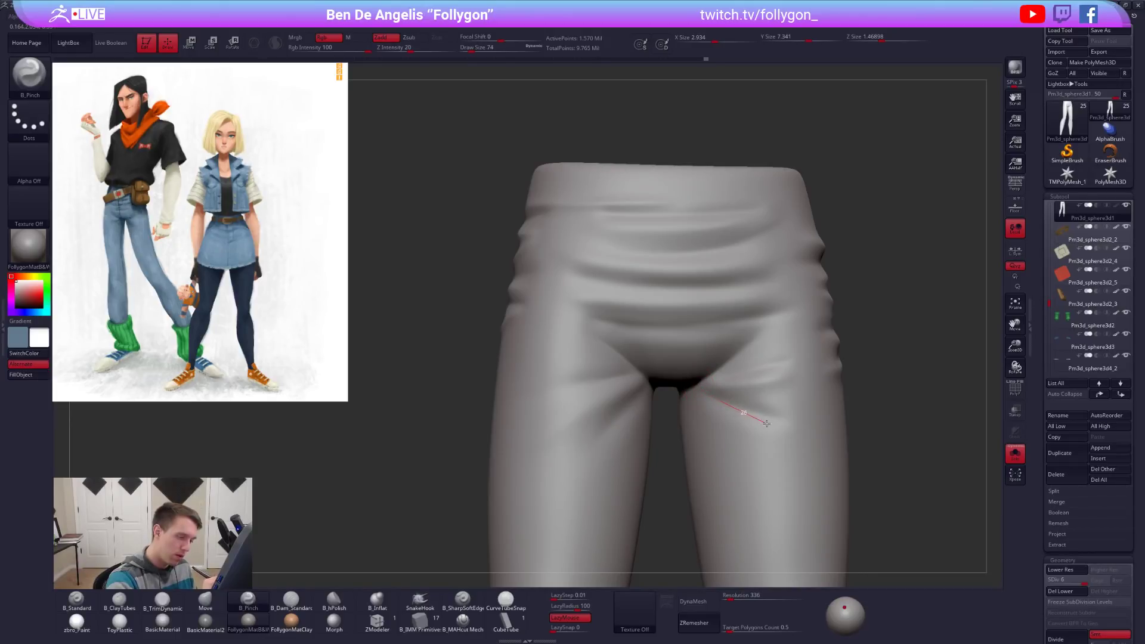
pyautogui.press('shift')
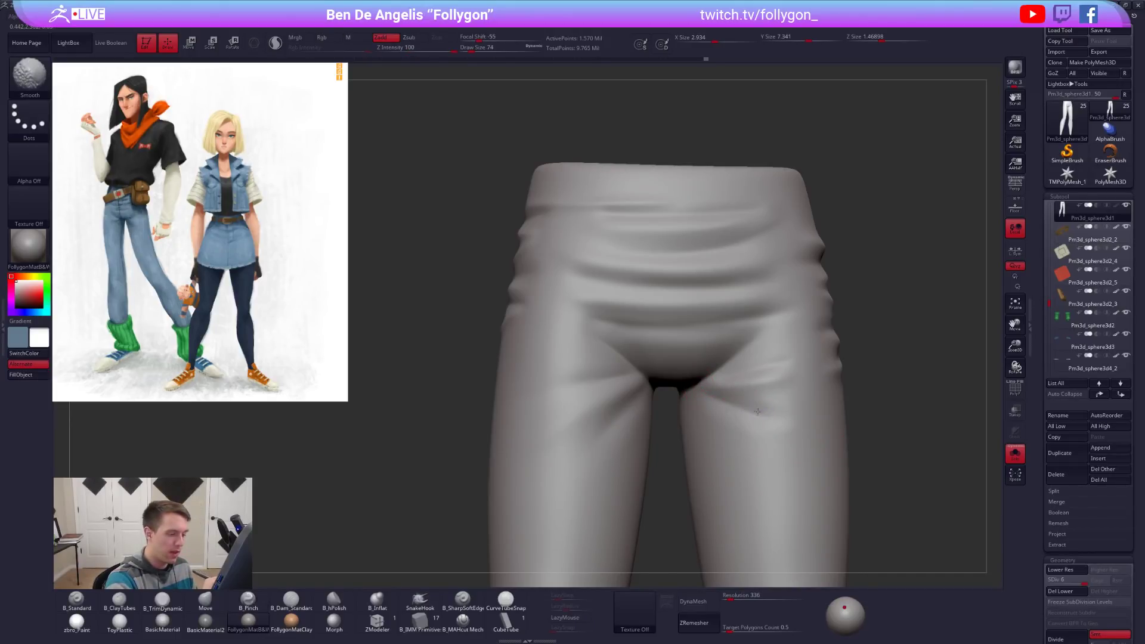
# Pinch the upper crease across the character's left thigh towards the outer hip at draw size 96.
pyautogui.moveTo(796, 422); pyautogui.dragTo(772, 422, button='right')
pyautogui.press('space')
pyautogui.moveTo(774, 419); pyautogui.dragTo(785, 418)
pyautogui.moveTo(750, 425)
pyautogui.mouseDown(button='right')
pyautogui.moveTo(740, 427)
pyautogui.moveTo(771, 394)
pyautogui.mouseUp(button='right')
pyautogui.press('space')
pyautogui.moveTo(771, 394); pyautogui.dragTo(764, 395)
pyautogui.moveTo(769, 396); pyautogui.dragTo(750, 393, button='right')
pyautogui.press('space')
pyautogui.moveTo(749, 394); pyautogui.dragTo(754, 395)
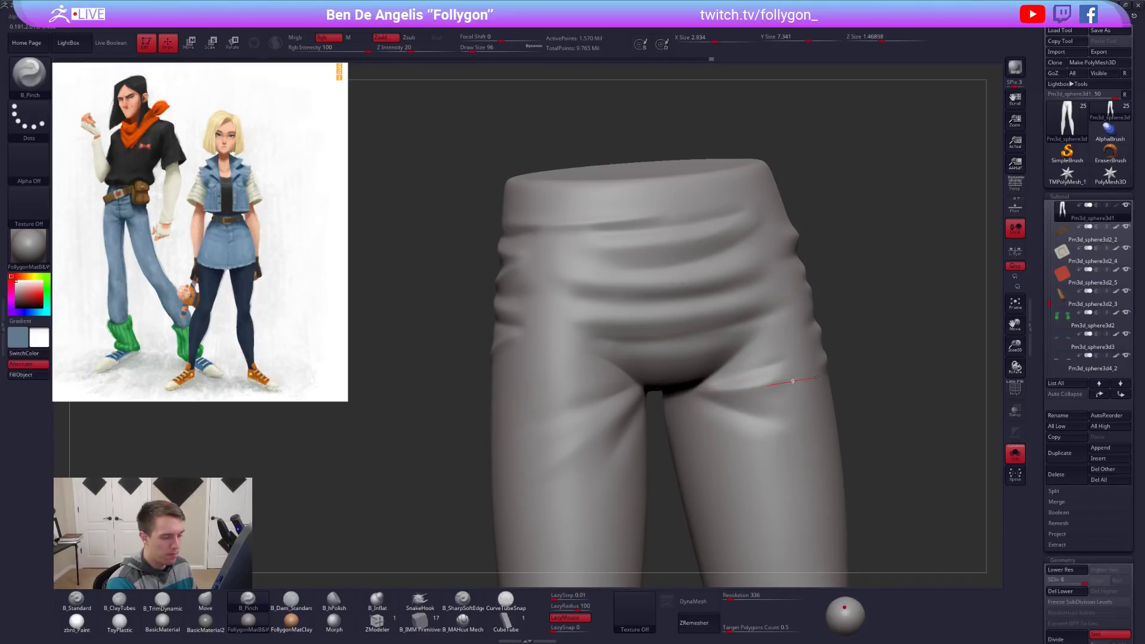
# Sharpen the finer left-thigh creases beside the crotch with Pinch at draw size 67 on subdivision level 6.
pyautogui.moveTo(826, 360); pyautogui.dragTo(782, 391, button='right')
pyautogui.press('space')
pyautogui.moveTo(782, 391); pyautogui.dragTo(731, 399)
pyautogui.hotkey('shift', 'd')
pyautogui.moveTo(799, 391); pyautogui.dragTo(774, 391, button='right')
pyautogui.press('[')
pyautogui.press('[')
pyautogui.press('d')
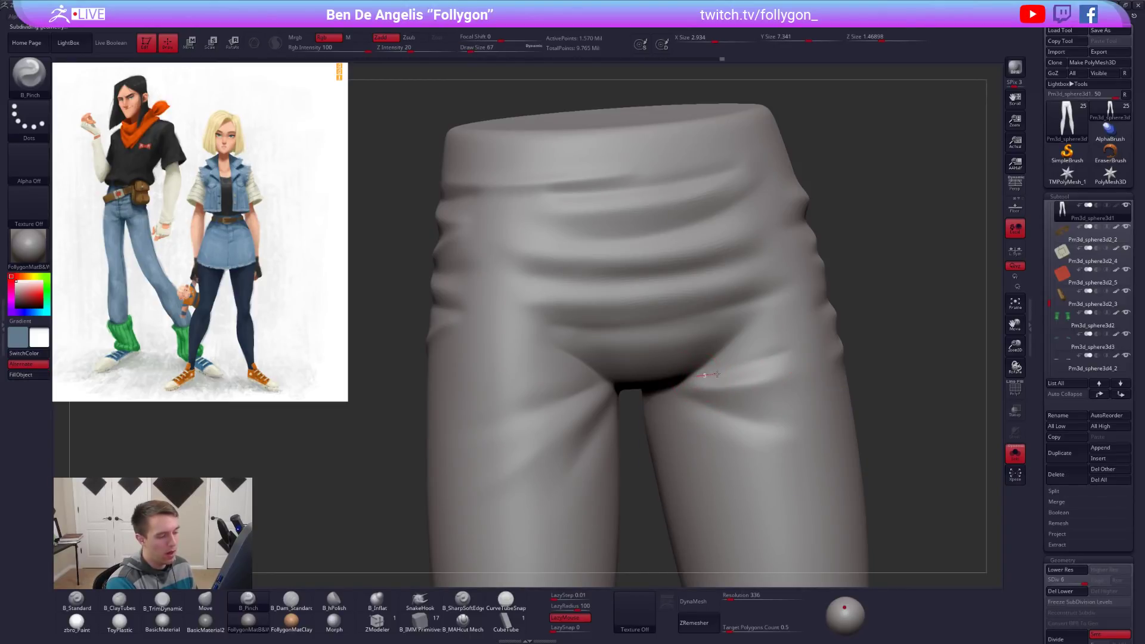
pyautogui.press('space')
pyautogui.moveTo(790, 357); pyautogui.dragTo(799, 357)
# Drop the jeans to subdivision level 1 and enlarge the brush to draw size 381 for the knees.
pyautogui.moveTo(826, 396)
pyautogui.keyDown('ctrl'); pyautogui.mouseDown(button='right')
pyautogui.moveTo(800, 522)
pyautogui.moveTo(730, 388)
pyautogui.moveTo(743, 425)
pyautogui.moveTo(686, 463)
pyautogui.mouseUp(button='right'); pyautogui.keyUp('ctrl')
pyautogui.hotkey('shift', 'd')
pyautogui.hotkey('shift', 'd')
pyautogui.hotkey('shift', 'd')
pyautogui.hotkey('shift', 'd')
pyautogui.hotkey('shift', 'd')
pyautogui.press('space')
pyautogui.moveTo(720, 403); pyautogui.dragTo(747, 402)
pyautogui.press('space')
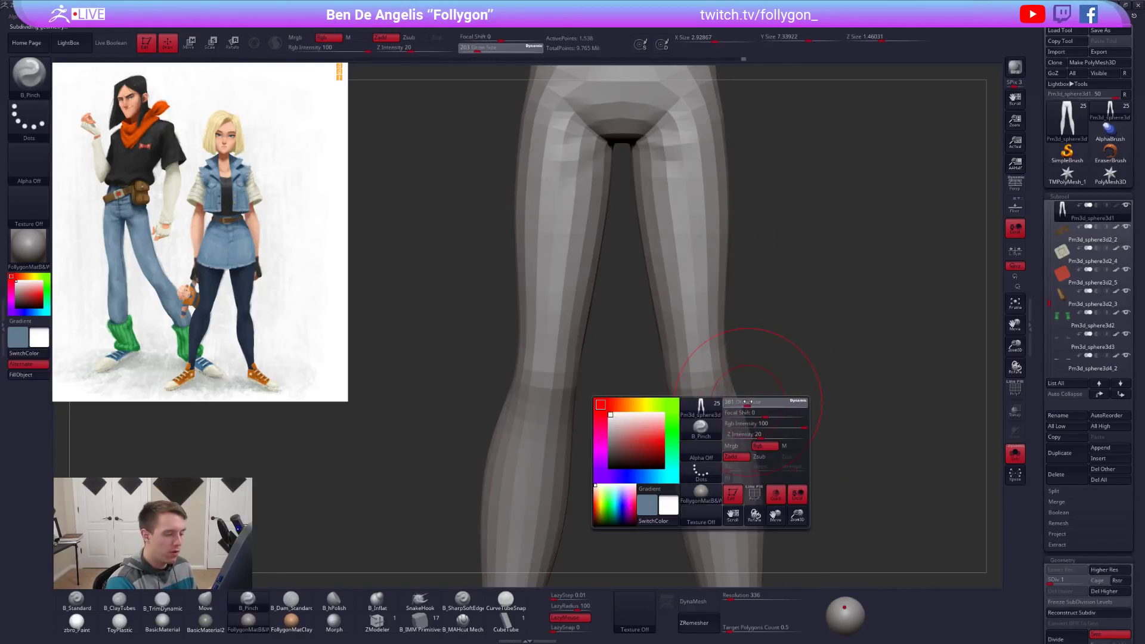
# Try to smooth the character's left knee at draw size 381 on the lowest subdivision level.
pyautogui.press('shift')
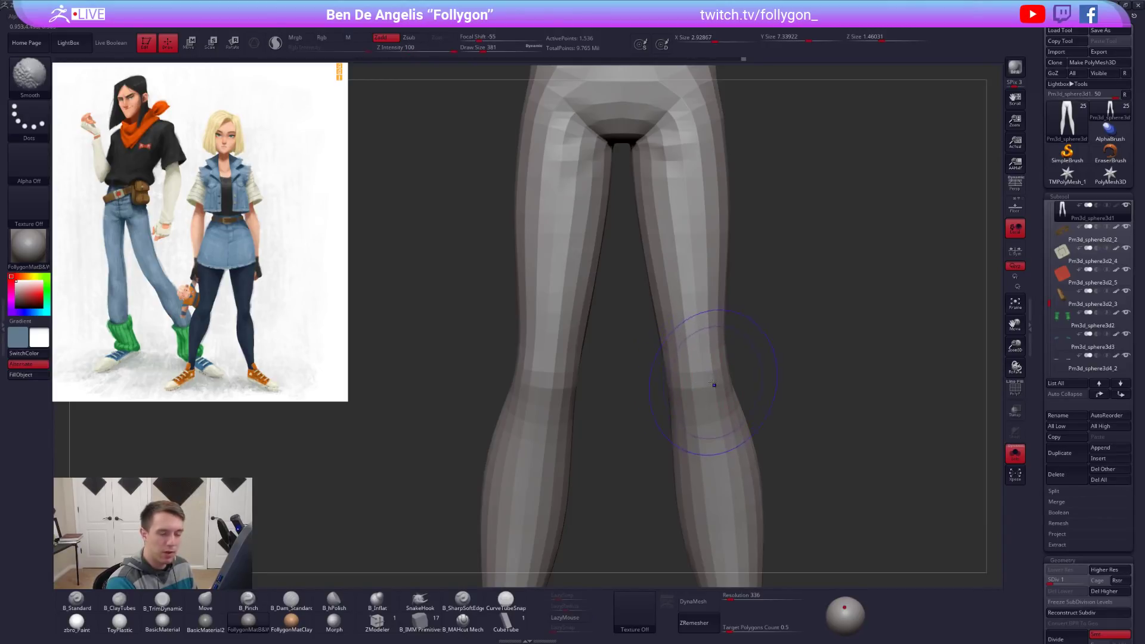
pyautogui.keyDown('shift'); pyautogui.moveTo(706, 386); pyautogui.dragTo(703, 380); pyautogui.keyUp('shift')
pyautogui.moveTo(844, 445)
pyautogui.mouseDown()
pyautogui.moveTo(766, 463)
pyautogui.moveTo(817, 449)
pyautogui.mouseUp()
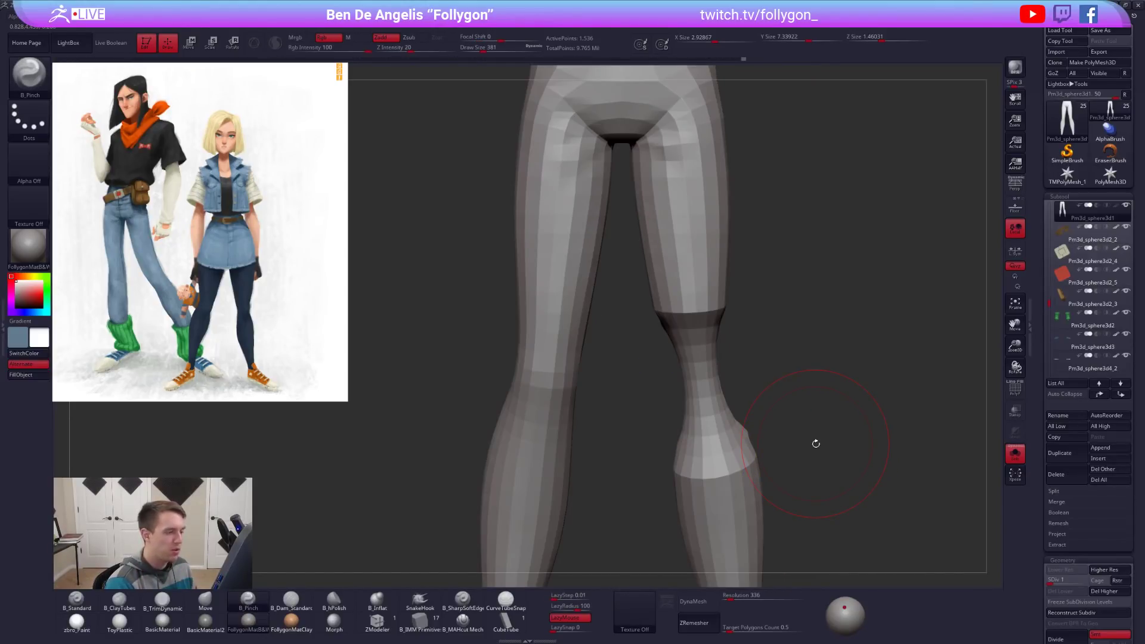
pyautogui.hotkey('ctrl', 'z')
# Smooth the character's left leg from the knee up the thigh at draw size 482.
pyautogui.keyDown('alt'); pyautogui.moveTo(800, 475); pyautogui.dragTo(836, 454); pyautogui.keyUp('alt')
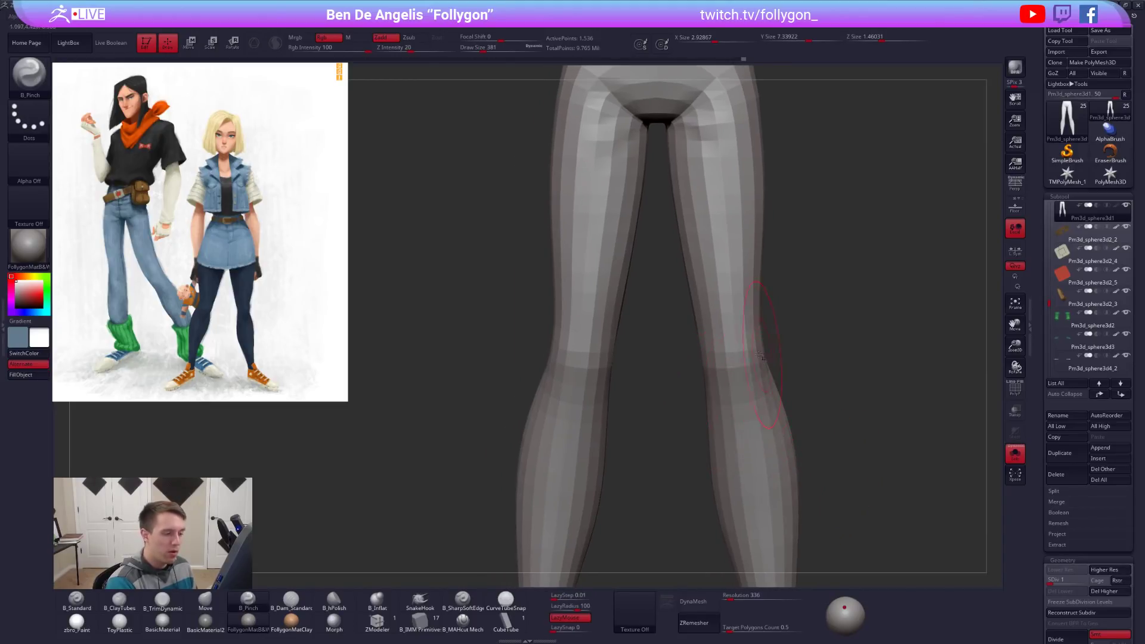
pyautogui.press('space')
pyautogui.moveTo(748, 378)
pyautogui.mouseDown()
pyautogui.moveTo(758, 378)
pyautogui.moveTo(741, 382)
pyautogui.moveTo(731, 346)
pyautogui.moveTo(732, 367)
pyautogui.mouseUp()
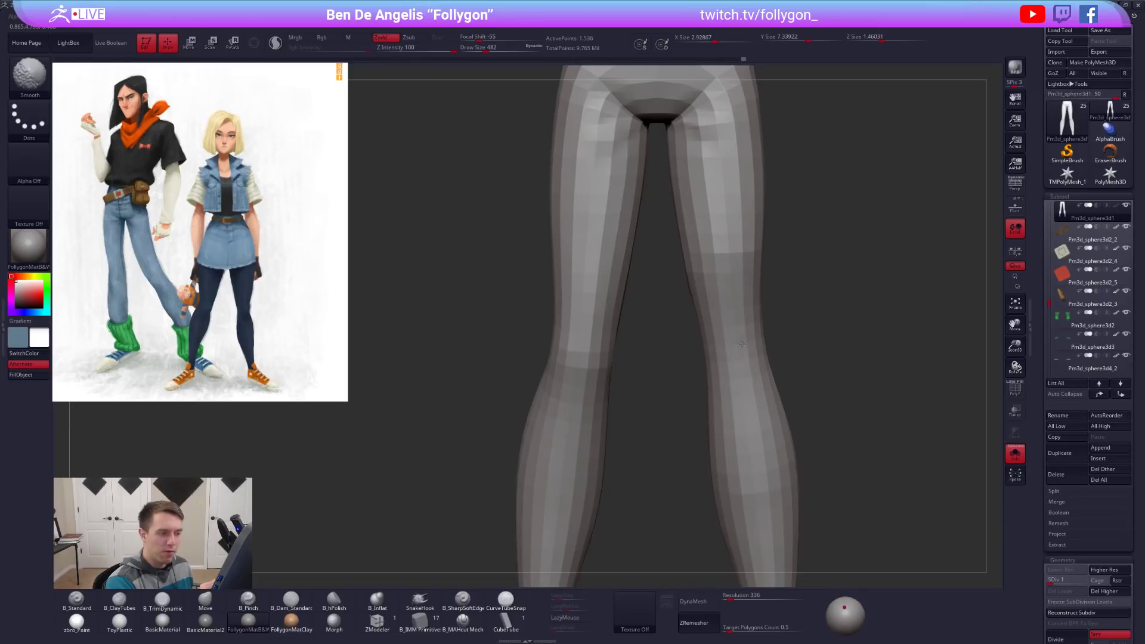
pyautogui.keyDown('shift'); pyautogui.moveTo(725, 309); pyautogui.dragTo(725, 240); pyautogui.keyUp('shift')
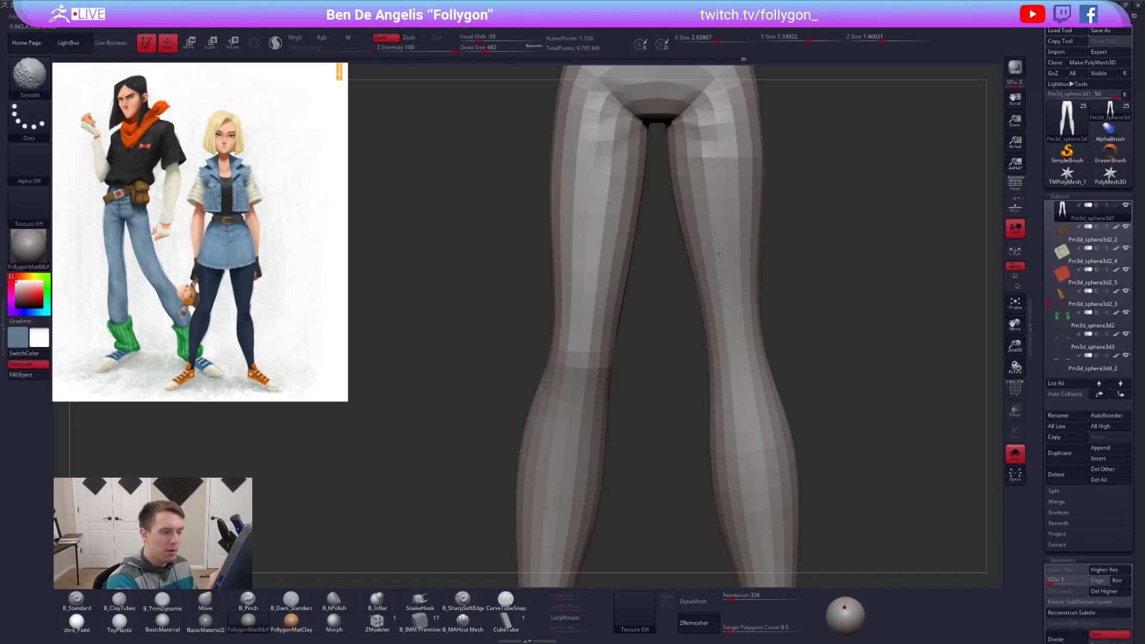
# Return the jeans to subdivision level 6 and show the other character parts to examine the whole lower body.
pyautogui.hotkey('ctrl', 'd')
pyautogui.press('d')
pyautogui.press('d')
pyautogui.press('d')
pyautogui.keyDown('alt'); pyautogui.moveTo(798, 391); pyautogui.dragTo(765, 365); pyautogui.keyUp('alt')
pyautogui.keyDown('alt'); pyautogui.moveTo(750, 504); pyautogui.dragTo(719, 404); pyautogui.keyUp('alt')
pyautogui.press('space')
pyautogui.moveTo(769, 346); pyautogui.dragTo(761, 347)
pyautogui.hotkey('alt', 's')
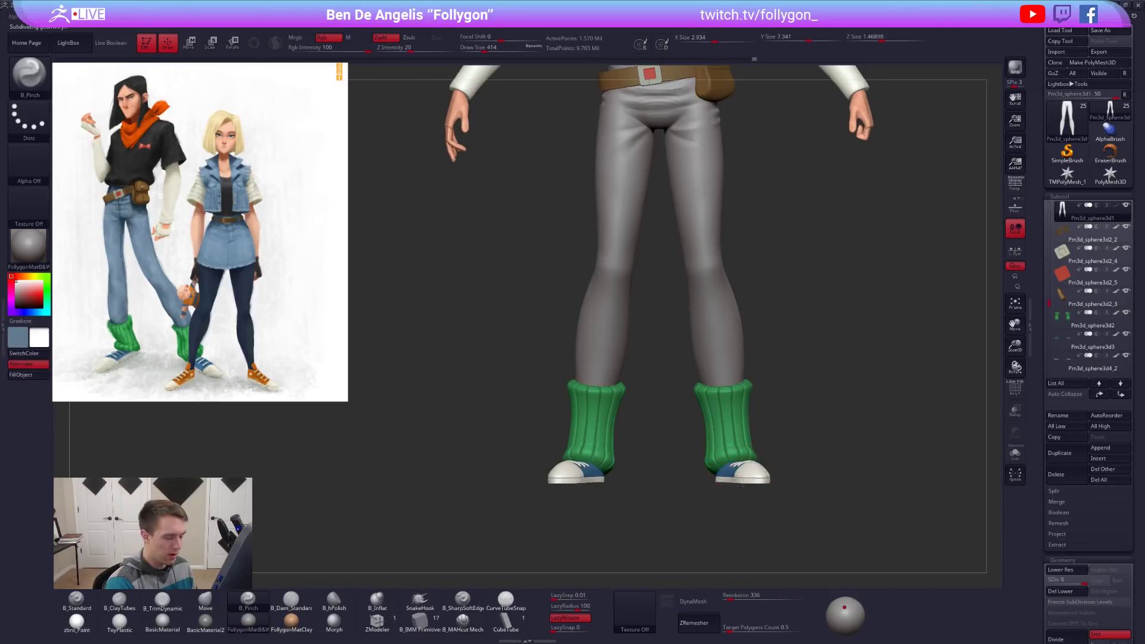
pyautogui.moveTo(741, 486); pyautogui.dragTo(749, 473)
pyautogui.moveTo(749, 467); pyautogui.dragTo(790, 412, button='right')
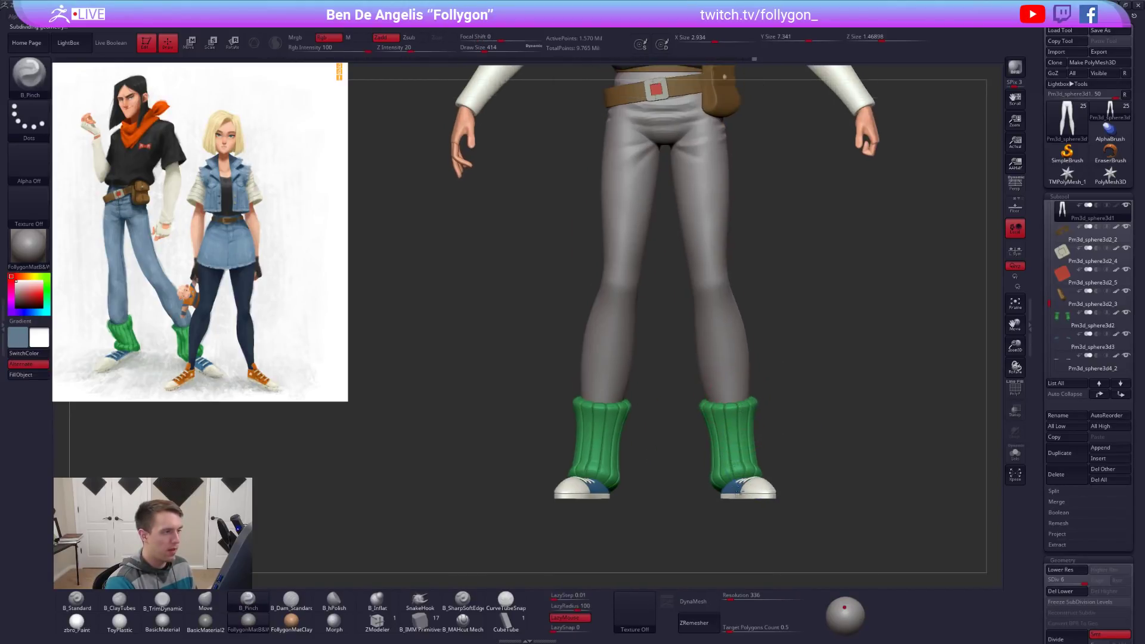
# Isolate the jeans and examine their wireframe and polygroups around the hips across subdivision levels 2 to 6.
pyautogui.keyDown('alt'); pyautogui.moveTo(719, 239); pyautogui.dragTo(721, 327, button='right'); pyautogui.keyUp('alt')
pyautogui.hotkey('alt', 's')
pyautogui.hotkey('shift', 'f')
pyautogui.keyDown('alt'); pyautogui.moveTo(709, 239); pyautogui.dragTo(716, 308); pyautogui.keyUp('alt')
pyautogui.press('space')
pyautogui.keyDown('alt'); pyautogui.moveTo(695, 257); pyautogui.dragTo(714, 352); pyautogui.keyUp('alt')
pyautogui.keyDown('ctrl'); pyautogui.moveTo(715, 352); pyautogui.dragTo(726, 338, button='right'); pyautogui.keyUp('ctrl')
pyautogui.press('space')
pyautogui.moveTo(725, 340)
pyautogui.mouseDown()
pyautogui.moveTo(715, 340)
pyautogui.moveTo(731, 329)
pyautogui.mouseUp()
pyautogui.hotkey('shift', 'd')
pyautogui.hotkey('shift', 'd')
pyautogui.hotkey('shift', 'd')
pyautogui.hotkey('shift', 'd')
pyautogui.press('d')
pyautogui.hotkey('shift', 'd')
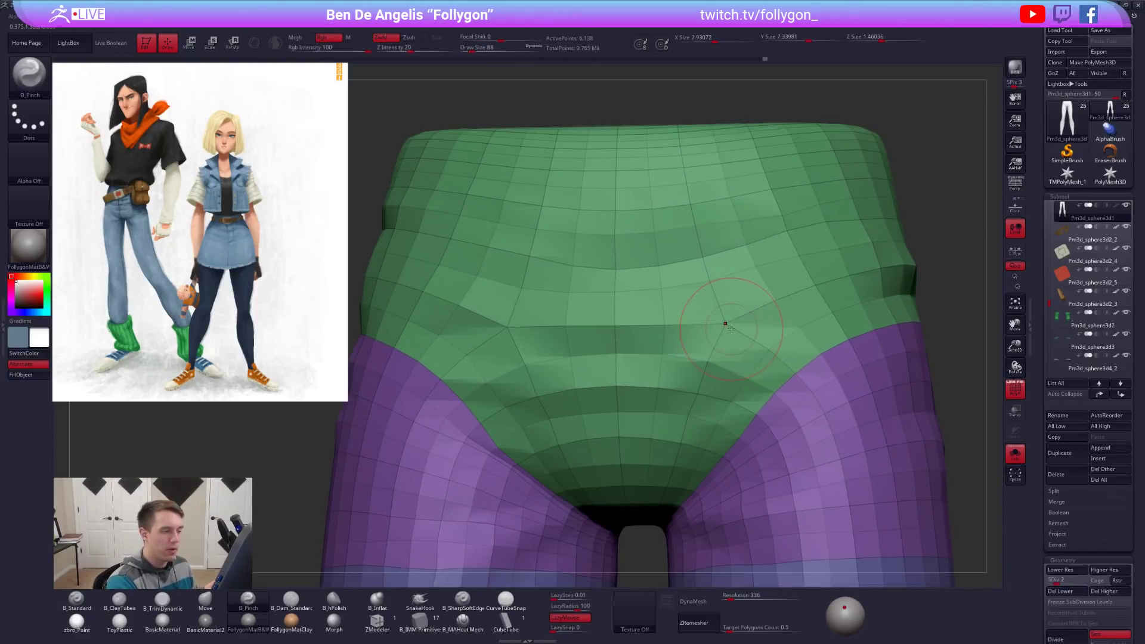
pyautogui.press('d')
pyautogui.press('d')
pyautogui.press('d')
pyautogui.press('d')
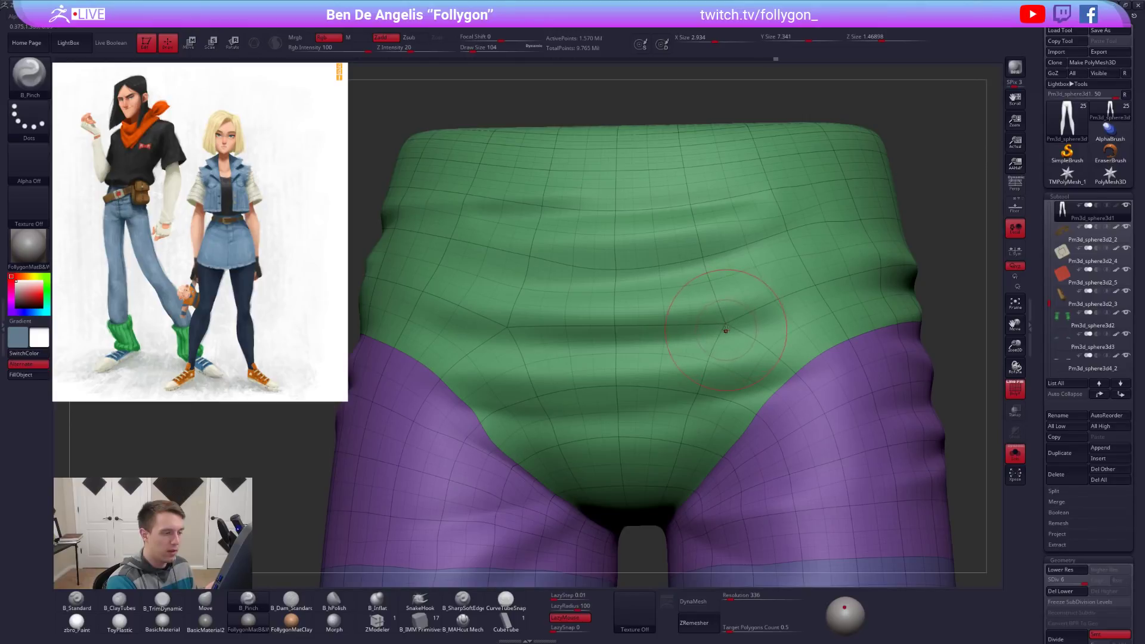
# Hide the wireframe, add clay at the left end of a front hip fold with ClayTubes at size 81, and smooth it.
pyautogui.press('b')
pyautogui.press('c')
pyautogui.press('t')
pyautogui.press('space')
pyautogui.hotkey('shift', 'f')
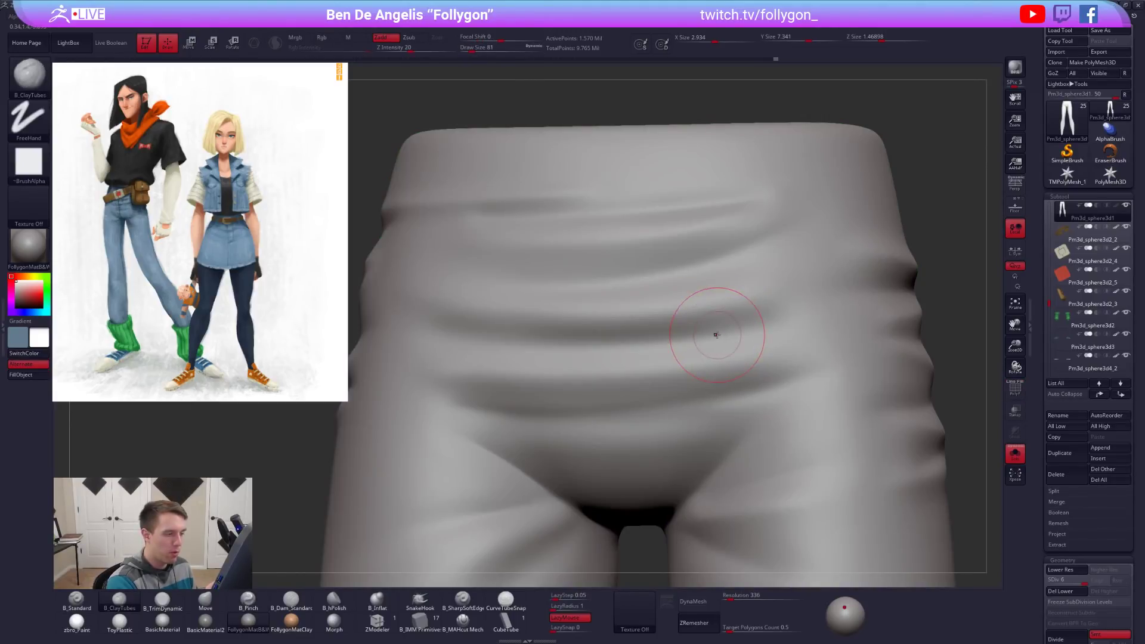
pyautogui.moveTo(735, 316); pyautogui.dragTo(730, 328)
pyautogui.moveTo(731, 329)
pyautogui.keyDown('alt'); pyautogui.mouseDown(button='right')
pyautogui.moveTo(743, 349)
pyautogui.moveTo(718, 364)
pyautogui.moveTo(761, 352)
pyautogui.mouseUp(button='right'); pyautogui.keyUp('alt')
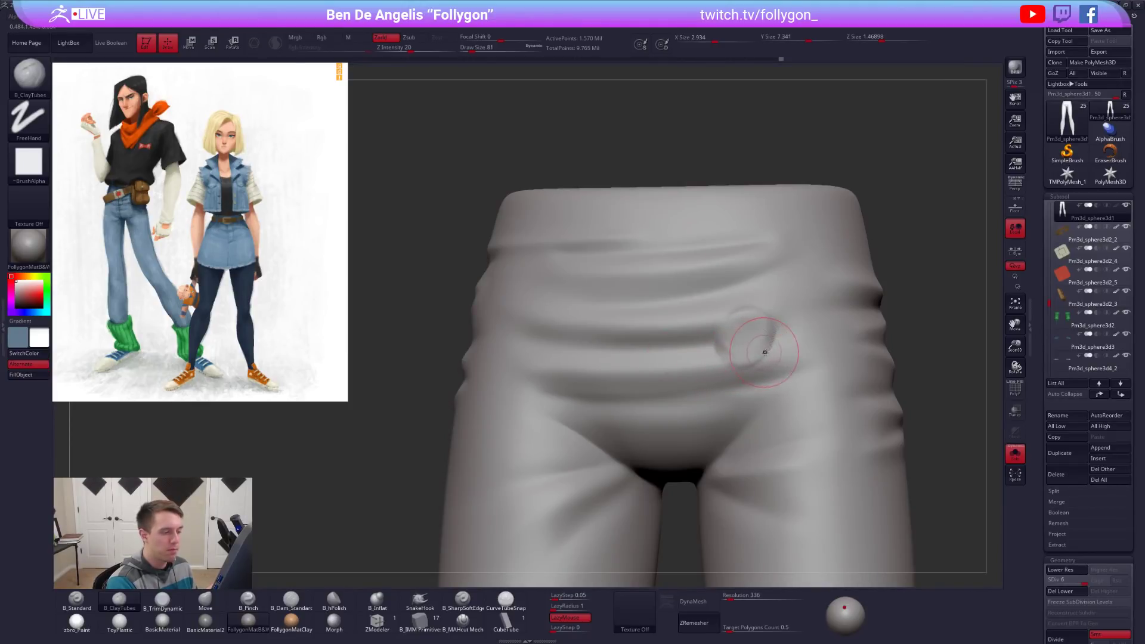
pyautogui.keyDown('shift'); pyautogui.moveTo(750, 349); pyautogui.dragTo(758, 370); pyautogui.keyUp('shift')
# Smooth the area between the lowest front hip fold and the crotch at draw size 104.
pyautogui.press('space')
pyautogui.moveTo(757, 371)
pyautogui.keyDown('shift'); pyautogui.mouseDown(button='right')
pyautogui.moveTo(726, 360)
pyautogui.moveTo(756, 397)
pyautogui.mouseUp(button='right'); pyautogui.keyUp('shift')
pyautogui.keyDown('shift'); pyautogui.moveTo(638, 417); pyautogui.dragTo(624, 423); pyautogui.keyUp('shift')
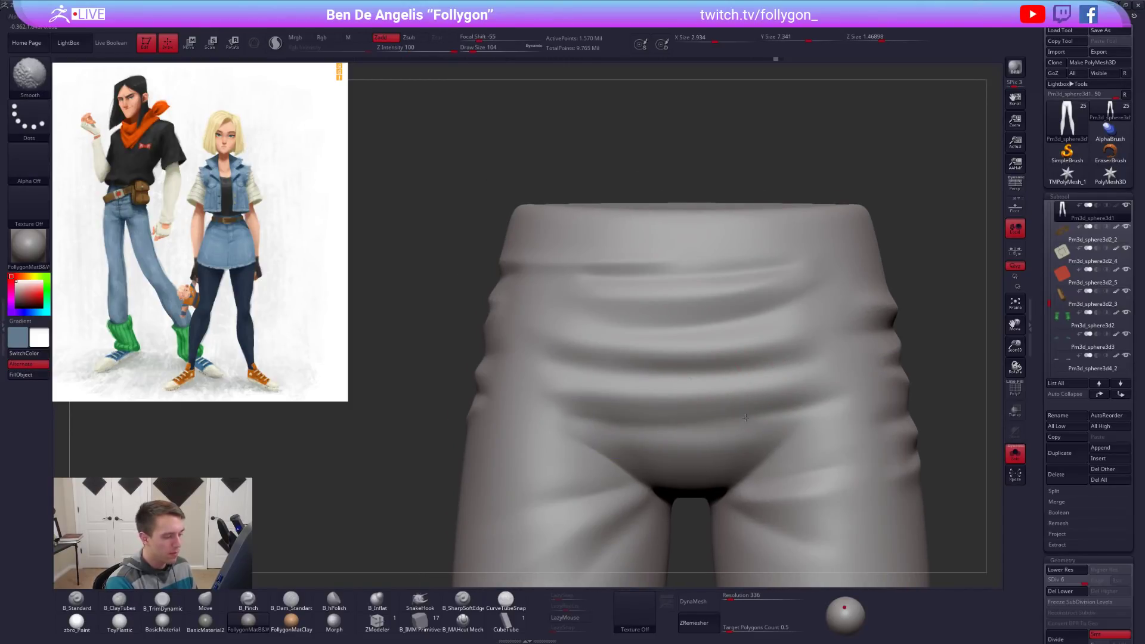
# Pinch the creases above the crotch at draw size 96 and smooth the left end of the lowest hip fold at 67.
pyautogui.press('space')
pyautogui.moveTo(700, 421); pyautogui.dragTo(697, 417)
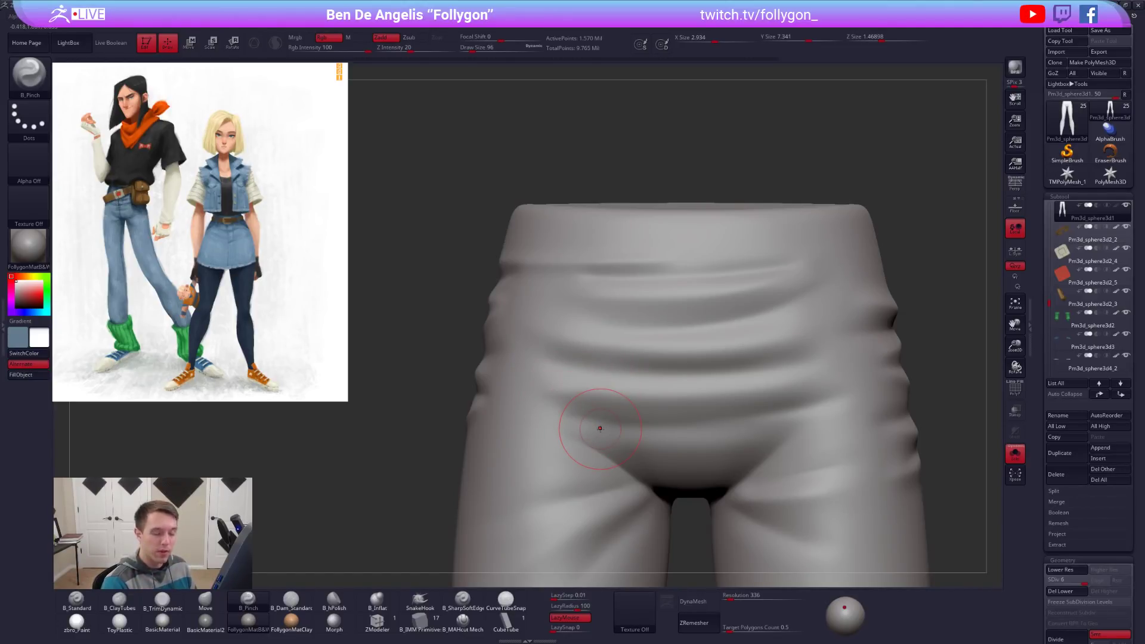
pyautogui.moveTo(1038, 464)
pyautogui.mouseDown()
pyautogui.moveTo(1044, 350)
pyautogui.moveTo(1034, 482)
pyautogui.mouseUp()
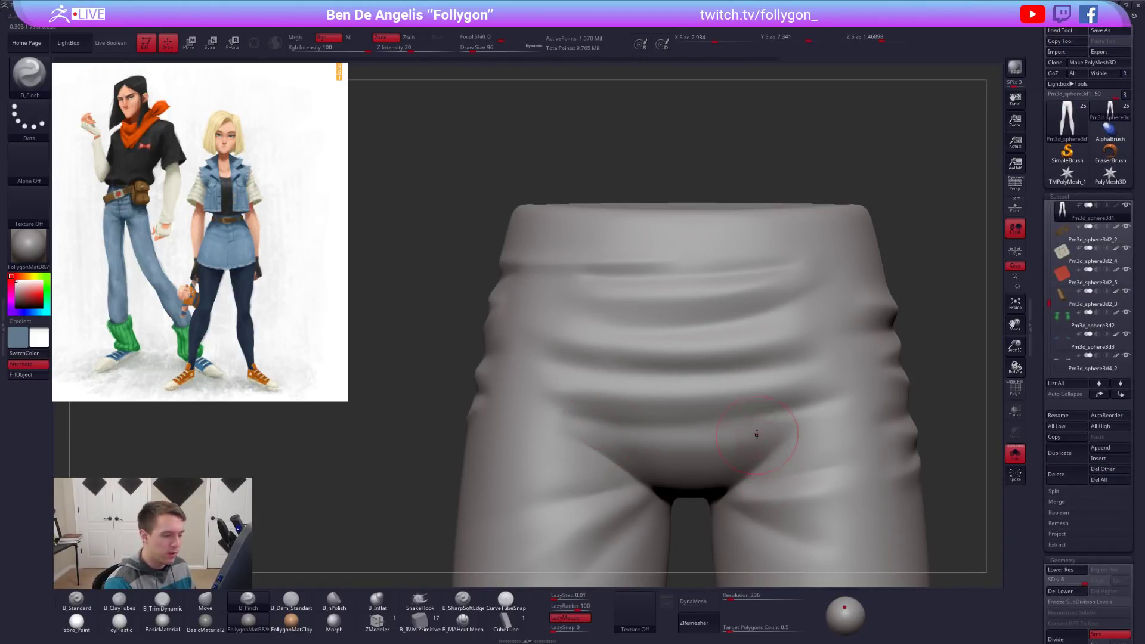
pyautogui.press('shift')
pyautogui.keyDown('shift'); pyautogui.moveTo(831, 407); pyautogui.dragTo(824, 397); pyautogui.keyUp('shift')
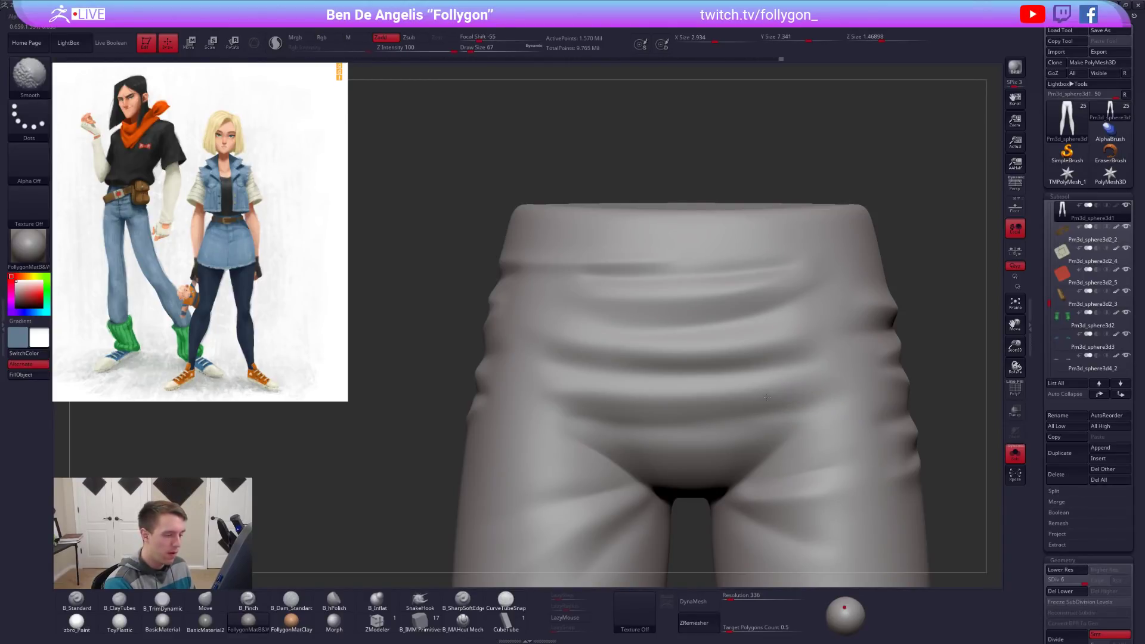
# Smooth the upper front hip folds at draw size 88 on subdivision level 5 and return to level 6.
pyautogui.moveTo(594, 407)
pyautogui.keyDown('ctrl'); pyautogui.mouseDown(button='right')
pyautogui.moveTo(636, 414)
pyautogui.moveTo(659, 443)
pyautogui.moveTo(646, 401)
pyautogui.mouseUp(button='right'); pyautogui.keyUp('ctrl')
pyautogui.press('s')
pyautogui.click(698, 429)
pyautogui.press('shift')
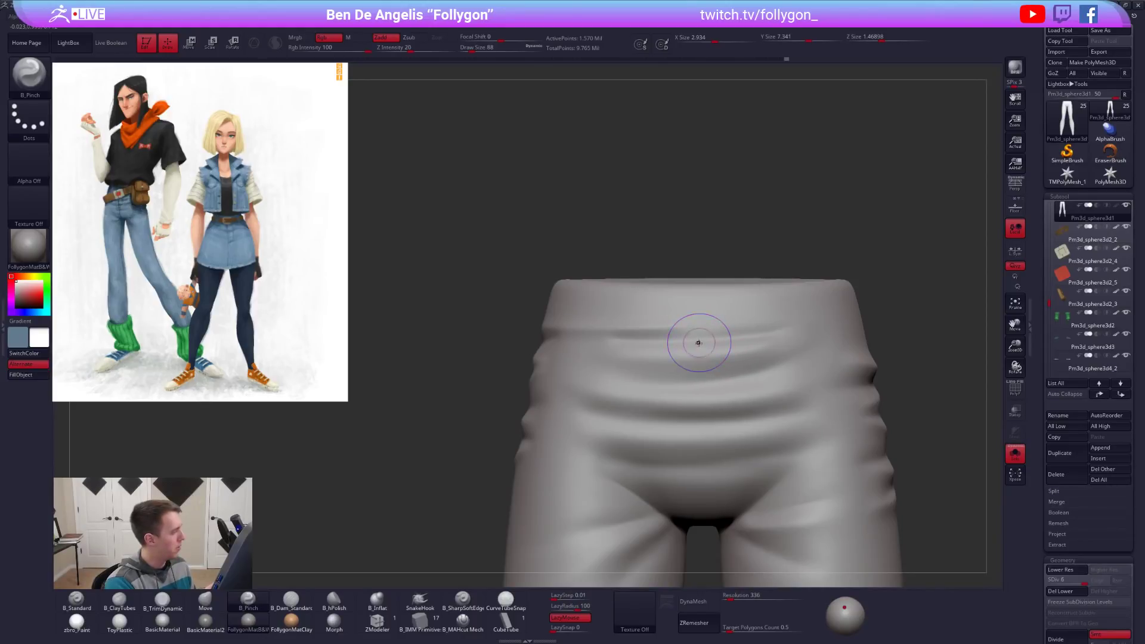
pyautogui.hotkey('shift', 'd')
pyautogui.press('shift')
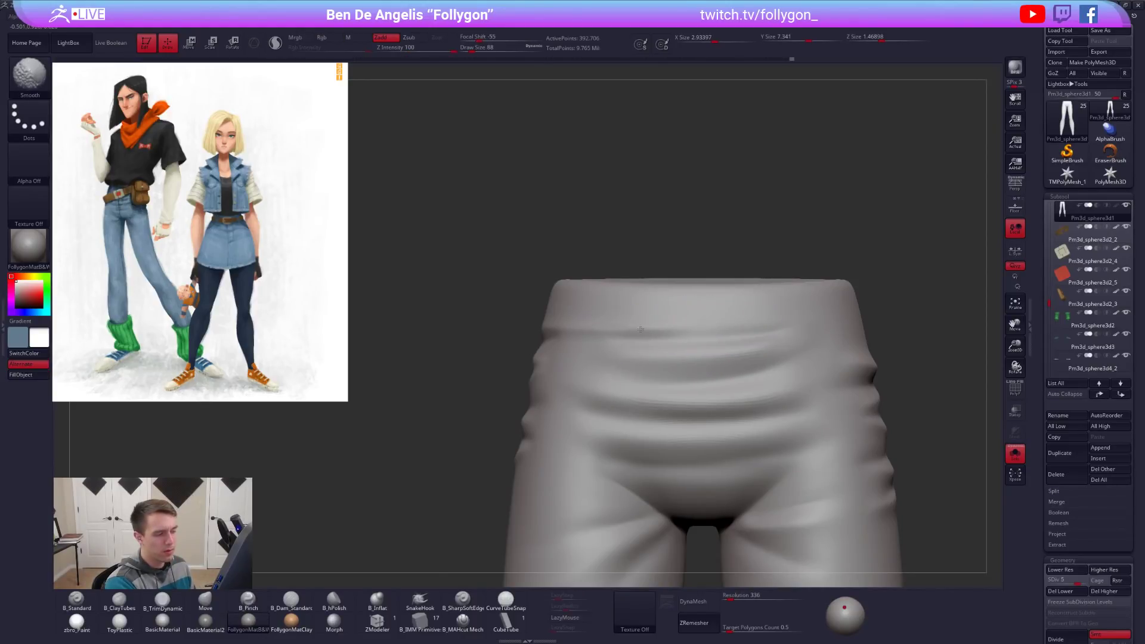
pyautogui.moveTo(723, 339); pyautogui.dragTo(647, 349, button='right')
pyautogui.hotkey('ctrl', 'd')
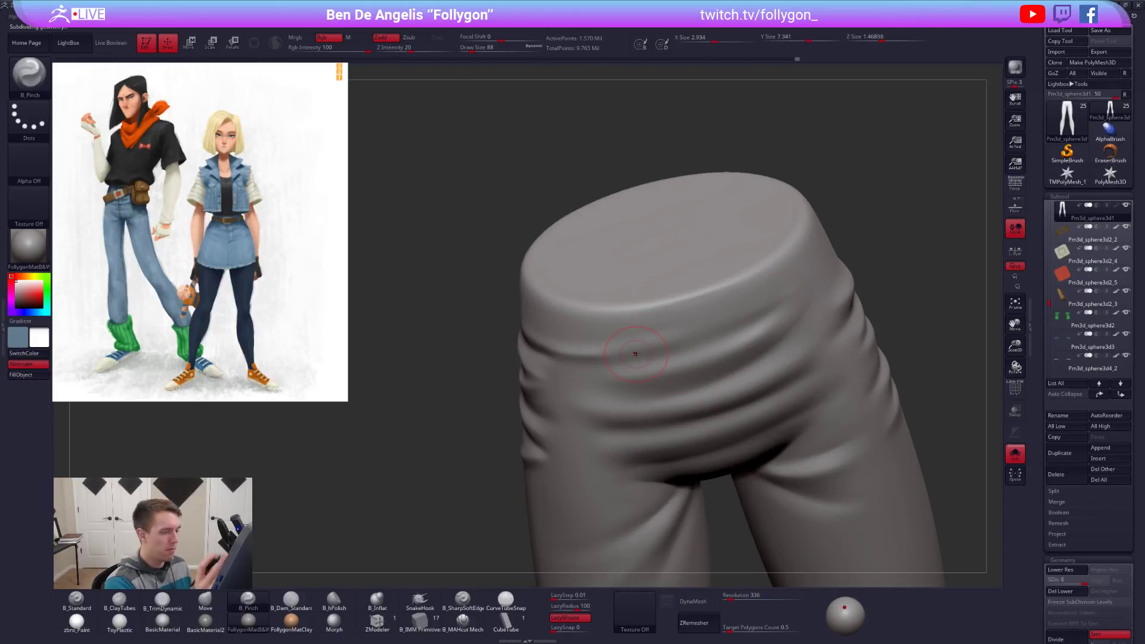
# Carve the upper front hip folds with MAHcut Mech and smooth their right end.
pyautogui.click(463, 620)
pyautogui.moveTo(629, 408); pyautogui.dragTo(790, 371)
pyautogui.hotkey('ctrl', 'z')
pyautogui.moveTo(707, 382); pyautogui.dragTo(703, 348, button='right')
pyautogui.press('s')
pyautogui.moveTo(706, 349)
pyautogui.mouseDown()
pyautogui.moveTo(538, 371)
pyautogui.moveTo(629, 369)
pyautogui.mouseUp()
pyautogui.press('space')
pyautogui.press('shift')
pyautogui.keyDown('shift'); pyautogui.moveTo(755, 326); pyautogui.dragTo(787, 317); pyautogui.keyUp('shift')
pyautogui.keyDown('shift'); pyautogui.moveTo(755, 358); pyautogui.dragTo(710, 367, button='right'); pyautogui.keyUp('shift')
# Cut along the middle front hip fold with MAHcut Mech at draw size 121 and smooth its centre.
pyautogui.press('space')
pyautogui.moveTo(703, 369); pyautogui.dragTo(711, 369)
pyautogui.moveTo(702, 379); pyautogui.dragTo(696, 401, button='right')
pyautogui.press('space')
pyautogui.moveTo(697, 389); pyautogui.dragTo(692, 388)
pyautogui.moveTo(662, 382); pyautogui.dragTo(656, 408, button='right')
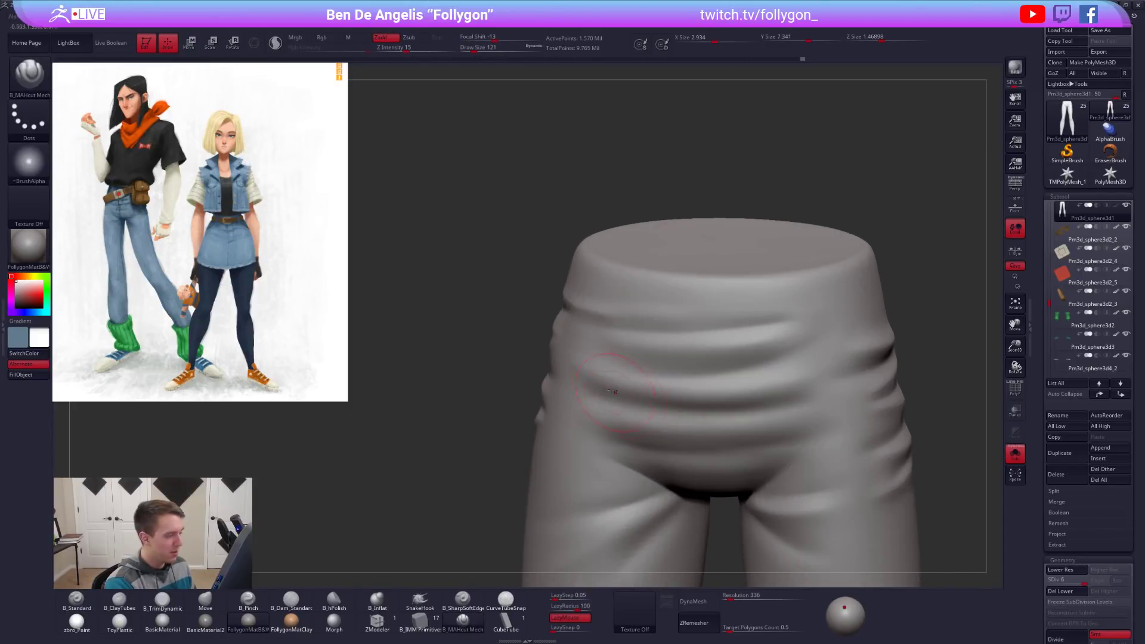
pyautogui.moveTo(671, 383)
pyautogui.mouseDown()
pyautogui.moveTo(735, 378)
pyautogui.moveTo(821, 337)
pyautogui.mouseUp()
pyautogui.press('shift')
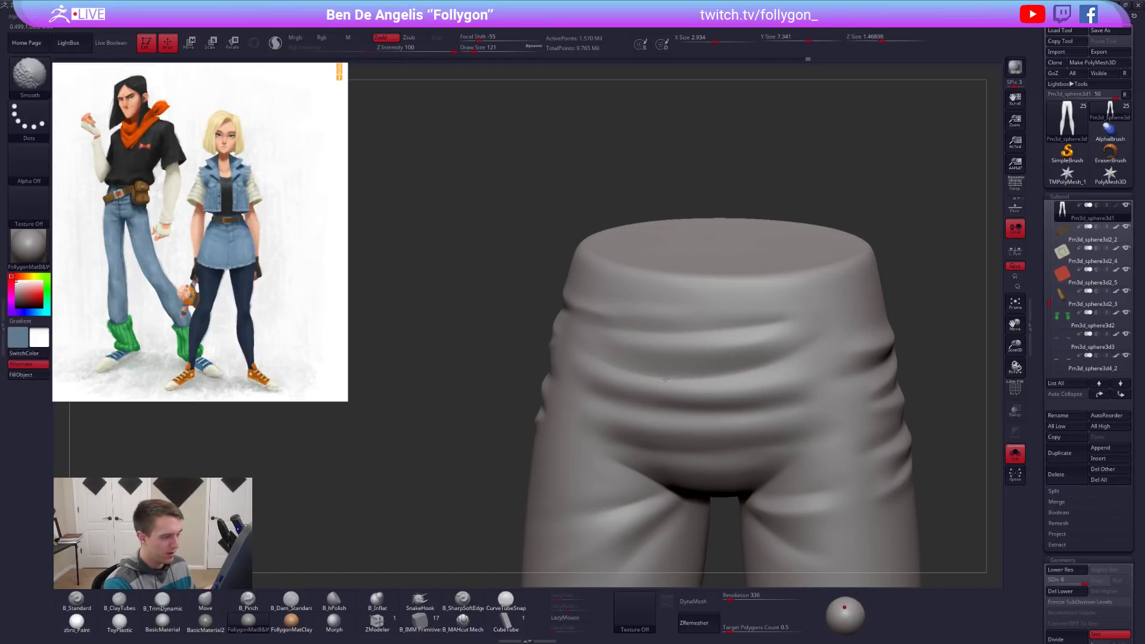
pyautogui.keyDown('shift'); pyautogui.moveTo(701, 363); pyautogui.dragTo(708, 374); pyautogui.keyUp('shift')
# Cut along the lower front hip folds with MAHcut Mech at draw size 104 and check them on the full character.
pyautogui.moveTo(710, 412)
pyautogui.mouseDown(button='right')
pyautogui.moveTo(716, 381)
pyautogui.moveTo(725, 388)
pyautogui.mouseUp(button='right')
pyautogui.press('space')
pyautogui.moveTo(730, 392); pyautogui.dragTo(727, 391)
pyautogui.moveTo(727, 391); pyautogui.dragTo(585, 405, button='right')
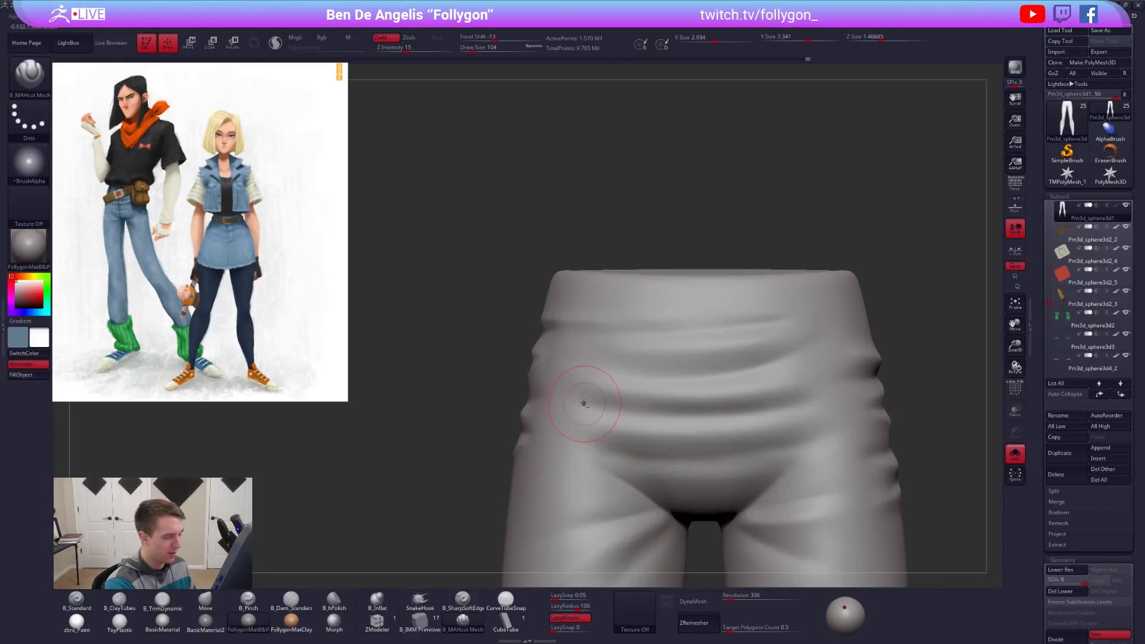
pyautogui.moveTo(721, 414)
pyautogui.mouseDown()
pyautogui.moveTo(809, 401)
pyautogui.moveTo(793, 394)
pyautogui.mouseUp()
pyautogui.moveTo(595, 411); pyautogui.dragTo(821, 408)
pyautogui.keyDown('ctrl'); pyautogui.moveTo(820, 446); pyautogui.dragTo(754, 412, button='right'); pyautogui.keyUp('ctrl')
pyautogui.hotkey('shift', 's')
pyautogui.moveTo(778, 455)
pyautogui.mouseDown(button='right')
pyautogui.moveTo(821, 462)
pyautogui.moveTo(756, 442)
pyautogui.mouseUp(button='right')
pyautogui.hotkey('shift', 's')
pyautogui.press('3')
pyautogui.press('space')
pyautogui.moveTo(782, 471); pyautogui.dragTo(786, 471)
pyautogui.press('space')
pyautogui.moveTo(650, 421); pyautogui.dragTo(763, 417)
pyautogui.press('space')
pyautogui.hotkey('ctrl', 'z')
# Smooth the lowest front hip fold from its right end toward the crotch at subdivision level 5.
pyautogui.hotkey('shift', 'd')
pyautogui.keyDown('shift'); pyautogui.moveTo(801, 413); pyautogui.dragTo(678, 442); pyautogui.keyUp('shift')
pyautogui.moveTo(678, 442)
pyautogui.keyDown('shift'); pyautogui.mouseDown(button='right')
pyautogui.moveTo(692, 444)
pyautogui.moveTo(706, 396)
pyautogui.mouseUp(button='right'); pyautogui.keyUp('shift')
pyautogui.press('space')
pyautogui.moveTo(710, 430); pyautogui.dragTo(715, 430)
pyautogui.keyDown('shift'); pyautogui.moveTo(713, 424); pyautogui.dragTo(721, 455, button='right'); pyautogui.keyUp('shift')
# Add clay across the area above the crotch with ClayTubes at draw size 130 while the full character is shown, and re-isolate the jeans.
pyautogui.press('b')
pyautogui.press('m')
pyautogui.press('v')
pyautogui.press('space')
pyautogui.moveTo(726, 442); pyautogui.dragTo(728, 442)
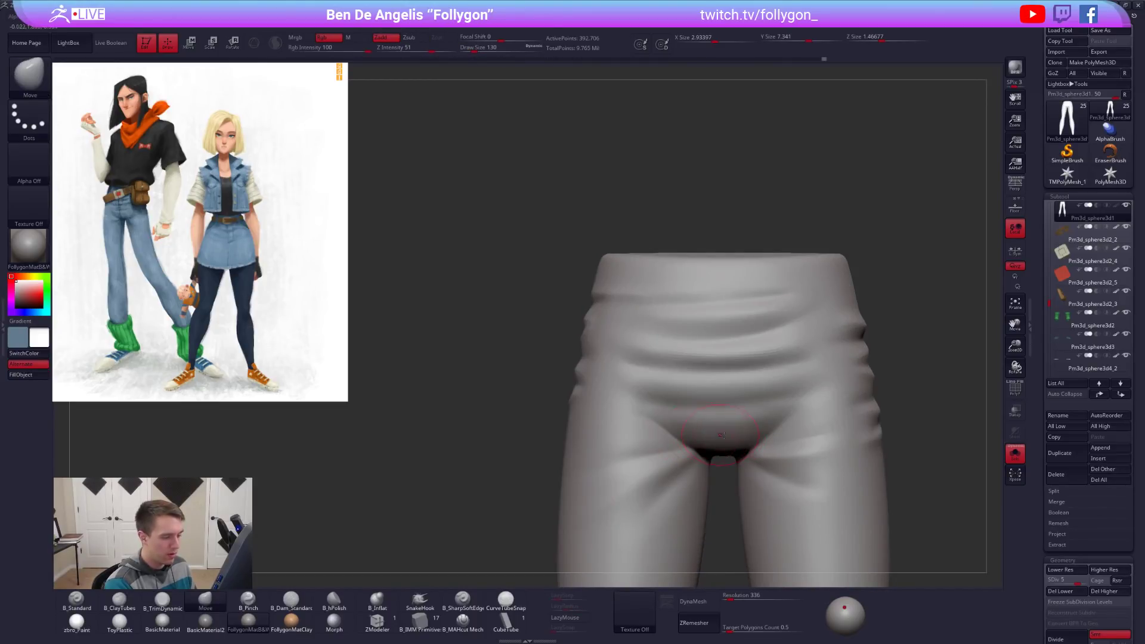
pyautogui.hotkey('shift', 's')
pyautogui.moveTo(727, 446)
pyautogui.mouseDown(button='right')
pyautogui.moveTo(743, 453)
pyautogui.moveTo(694, 432)
pyautogui.mouseUp(button='right')
pyautogui.press('b')
pyautogui.press('c')
pyautogui.press('t')
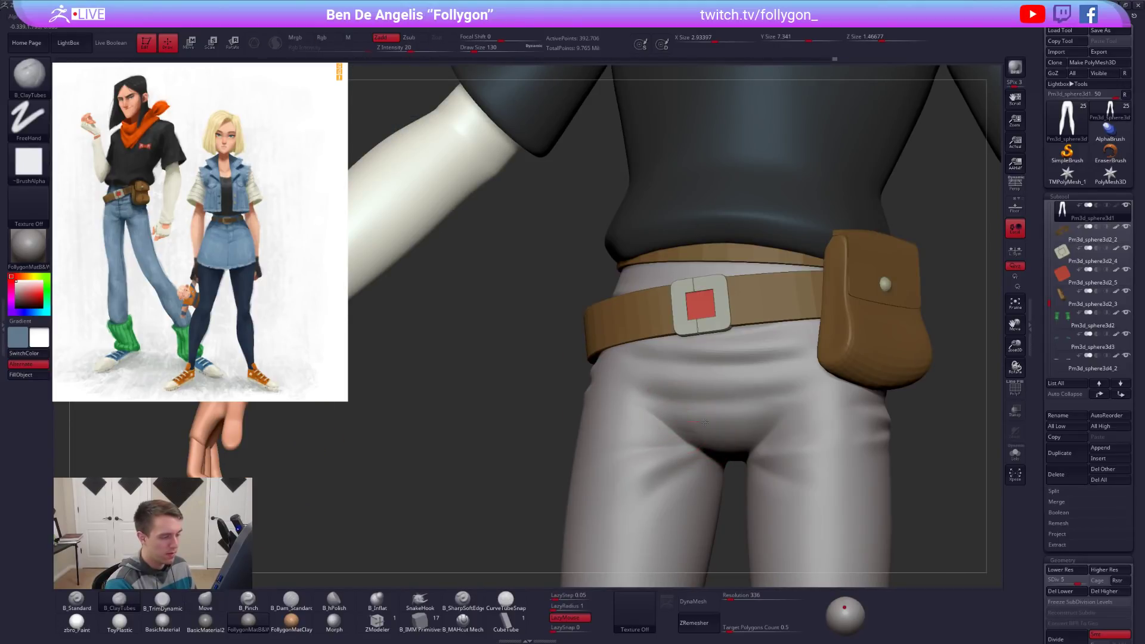
pyautogui.moveTo(694, 431); pyautogui.dragTo(745, 426)
pyautogui.hotkey('shift', 's')
# Refine the creases above the crotch with Pinch and TrimDynamic at draw size 130 on subdivision level 5.
pyautogui.moveTo(734, 429)
pyautogui.mouseDown(button='right')
pyautogui.moveTo(718, 412)
pyautogui.moveTo(673, 437)
pyautogui.mouseUp(button='right')
pyautogui.press('b')
pyautogui.press('p')
pyautogui.press('i')
pyautogui.moveTo(789, 421)
pyautogui.mouseDown(button='right')
pyautogui.moveTo(742, 435)
pyautogui.moveTo(741, 423)
pyautogui.moveTo(721, 424)
pyautogui.mouseUp(button='right')
pyautogui.press('shift')
pyautogui.press('b')
pyautogui.press('t')
pyautogui.press('d')
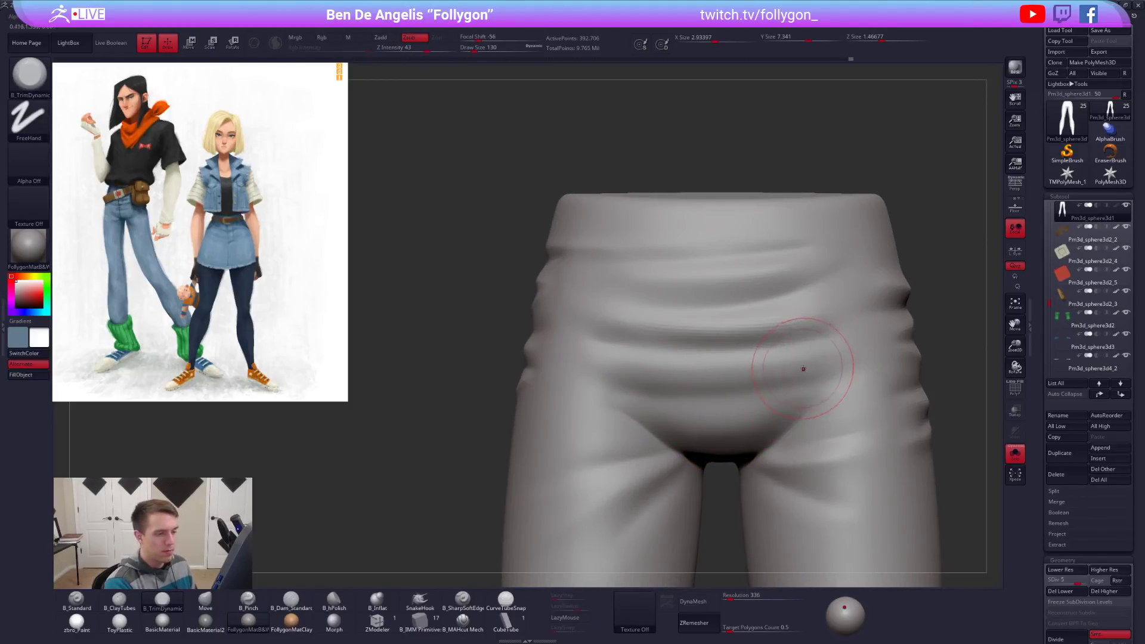
pyautogui.moveTo(724, 394)
pyautogui.keyDown('ctrl'); pyautogui.mouseDown(button='right')
pyautogui.moveTo(660, 405)
pyautogui.moveTo(723, 366)
pyautogui.mouseUp(button='right'); pyautogui.keyUp('ctrl')
pyautogui.press('shift')
# Smooth the lower front hip folds at draw sizes 81 to 104, switching between subdivision levels 5 and 6.
pyautogui.hotkey('ctrl', 'd')
pyautogui.press('shift')
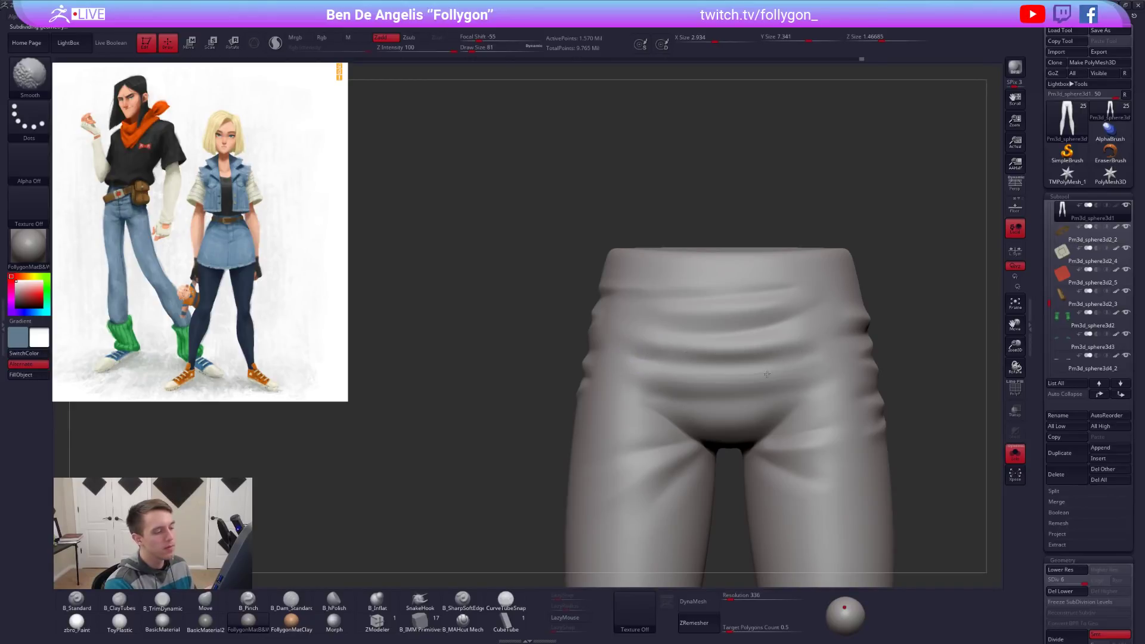
pyautogui.press('space')
pyautogui.press('shift')
pyautogui.keyDown('alt'); pyautogui.moveTo(714, 391); pyautogui.dragTo(709, 416, button='right'); pyautogui.keyUp('alt')
pyautogui.press('[')
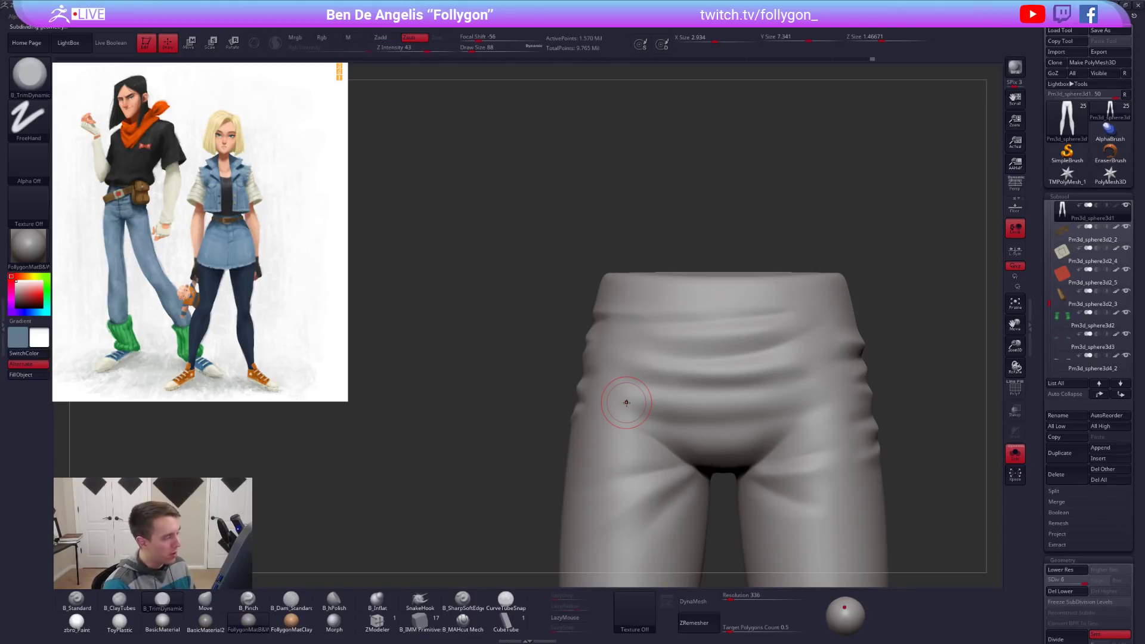
pyautogui.press('space')
pyautogui.hotkey('shift', 'd')
pyautogui.press('space')
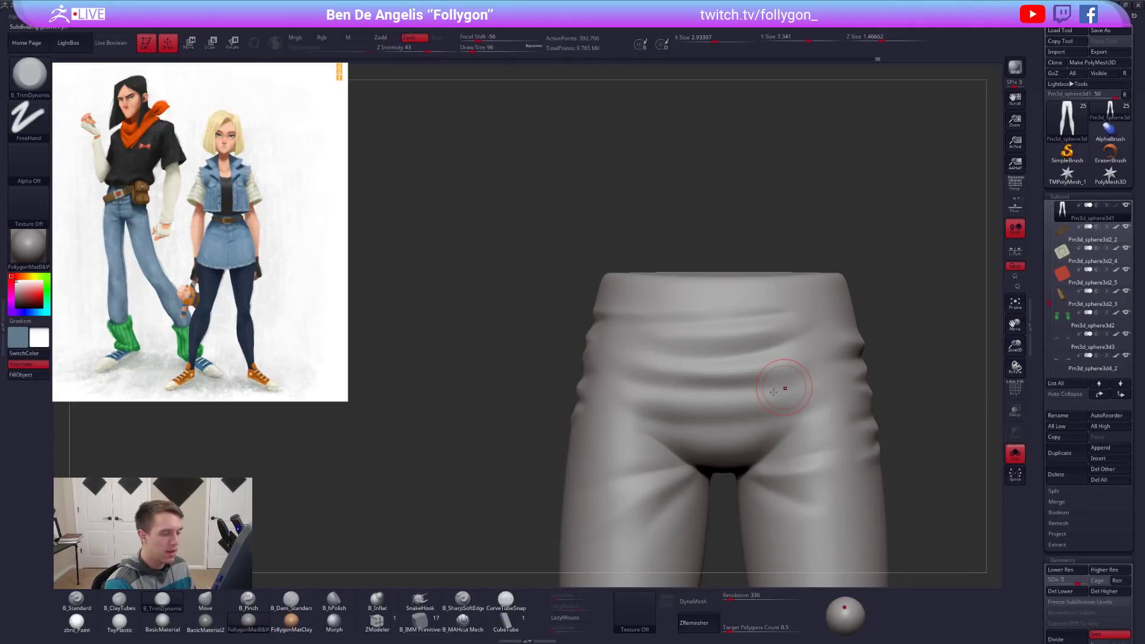
pyautogui.press('d')
pyautogui.press('space')
# Show the full character to judge the jeans' folds in context, and isolate the jeans again.
pyautogui.keyDown('ctrl'); pyautogui.moveTo(782, 391); pyautogui.dragTo(702, 358, button='right'); pyautogui.keyUp('ctrl')
pyautogui.hotkey('alt', 's')
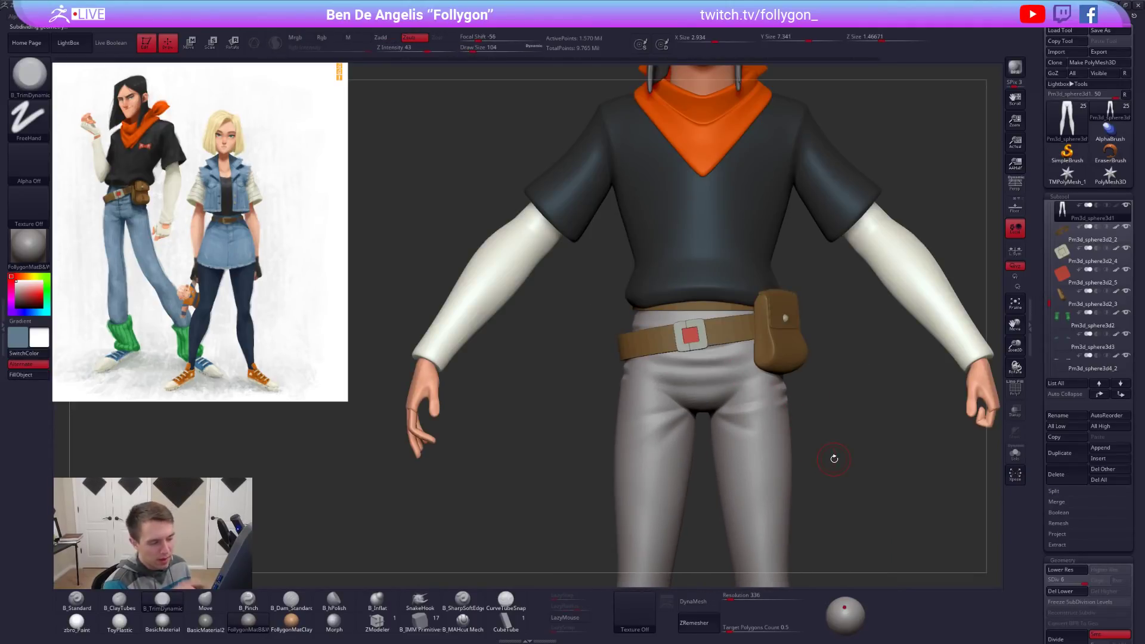
pyautogui.moveTo(834, 459); pyautogui.dragTo(812, 468, button='right')
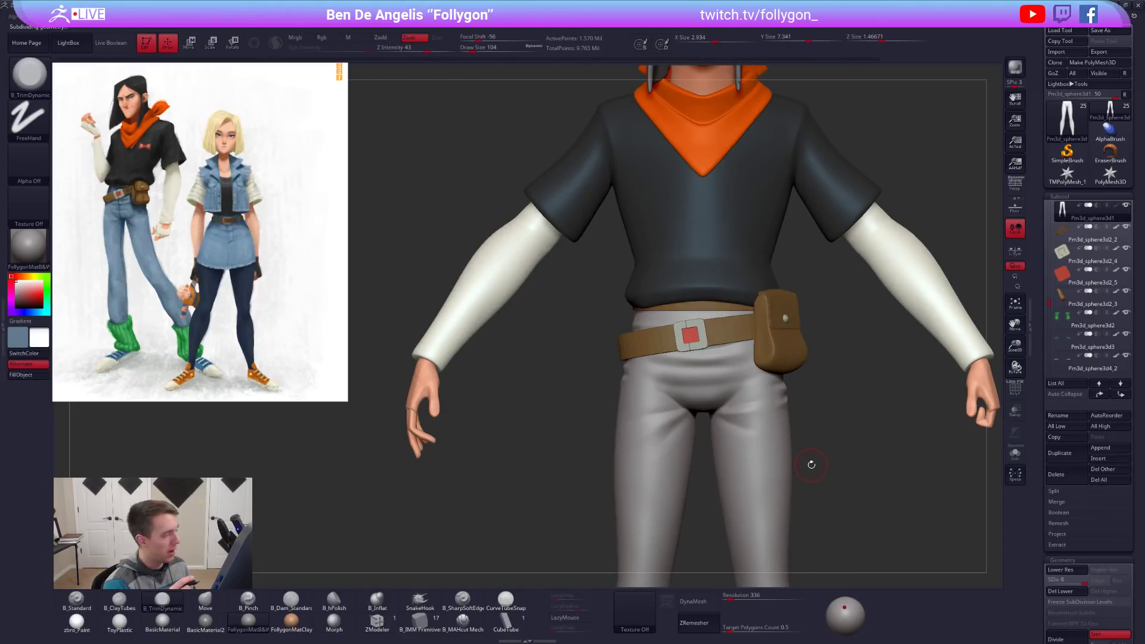
pyautogui.hotkey('alt', 's')
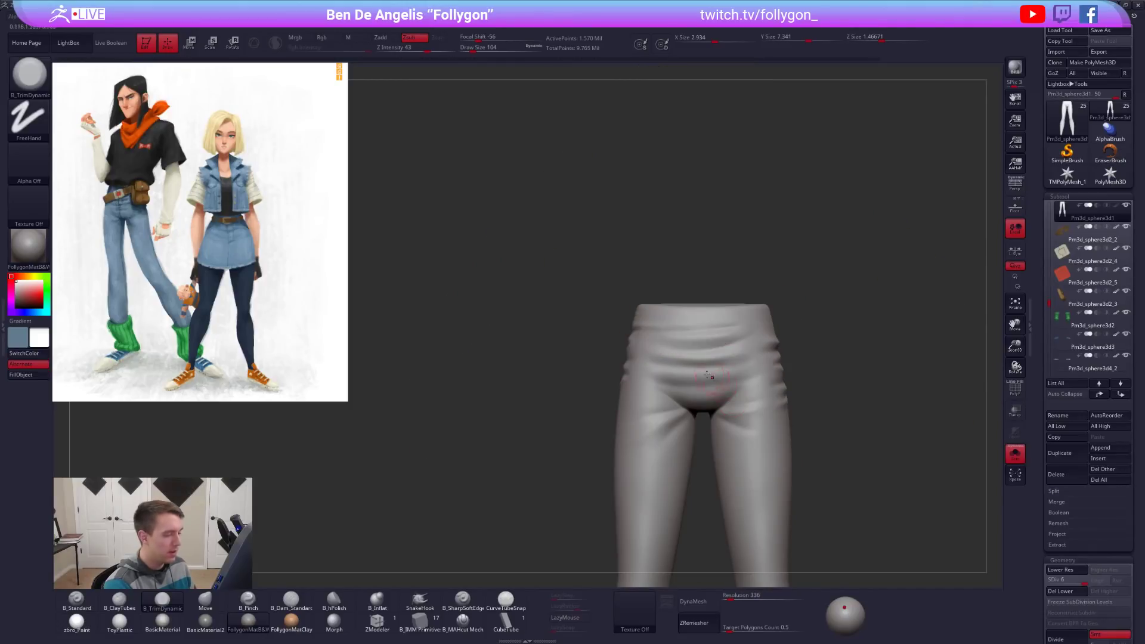
# Smooth the left part of the lower front hip folds at draw sizes 113 and 121 on subdivision level 5.
pyautogui.keyDown('ctrl'); pyautogui.moveTo(714, 375); pyautogui.dragTo(706, 407, button='right'); pyautogui.keyUp('ctrl')
pyautogui.press('s')
pyautogui.moveTo(708, 374); pyautogui.dragTo(713, 373)
pyautogui.hotkey('shift', 'd')
pyautogui.keyDown('alt'); pyautogui.moveTo(615, 363); pyautogui.dragTo(644, 392, button='right'); pyautogui.keyUp('alt')
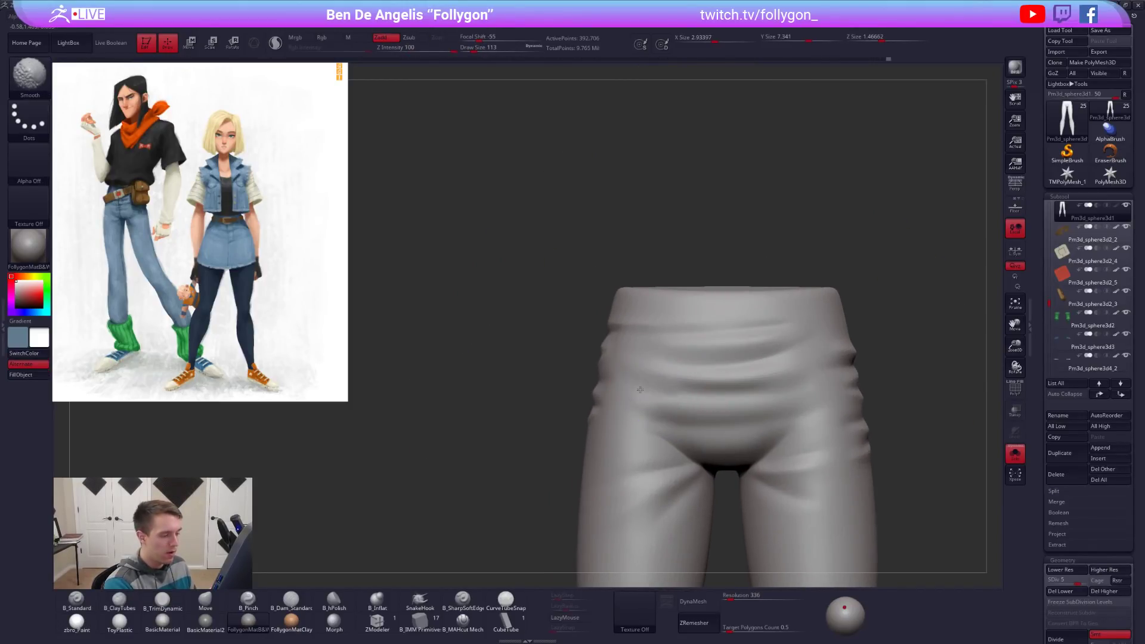
pyautogui.keyDown('shift'); pyautogui.moveTo(632, 391); pyautogui.dragTo(645, 404); pyautogui.keyUp('shift')
pyautogui.press('s')
pyautogui.moveTo(620, 508); pyautogui.dragTo(625, 508)
pyautogui.keyDown('shift'); pyautogui.moveTo(654, 393); pyautogui.dragTo(704, 400); pyautogui.keyUp('shift')
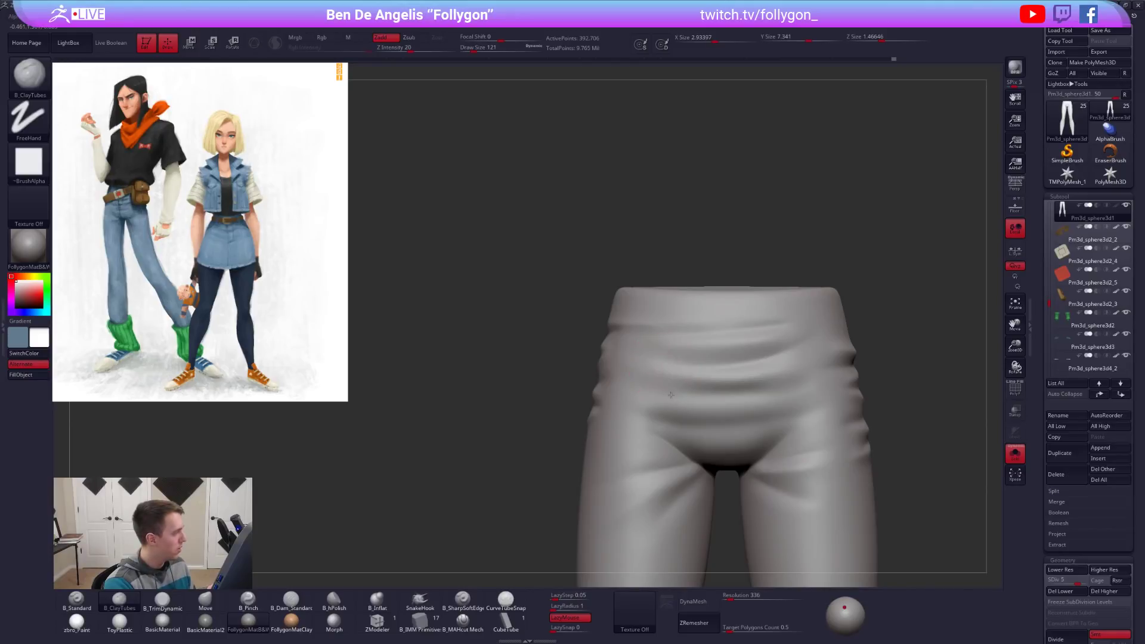
# Add clay toward the right end of the upper front hip folds with ClayTubes at draw size 130 and return to subdivision level 6.
pyautogui.keyDown('alt'); pyautogui.moveTo(671, 394); pyautogui.dragTo(693, 422, button='right'); pyautogui.keyUp('alt')
pyautogui.press('s')
pyautogui.moveTo(706, 373)
pyautogui.mouseDown()
pyautogui.moveTo(656, 354)
pyautogui.moveTo(808, 347)
pyautogui.mouseUp()
pyautogui.press('space')
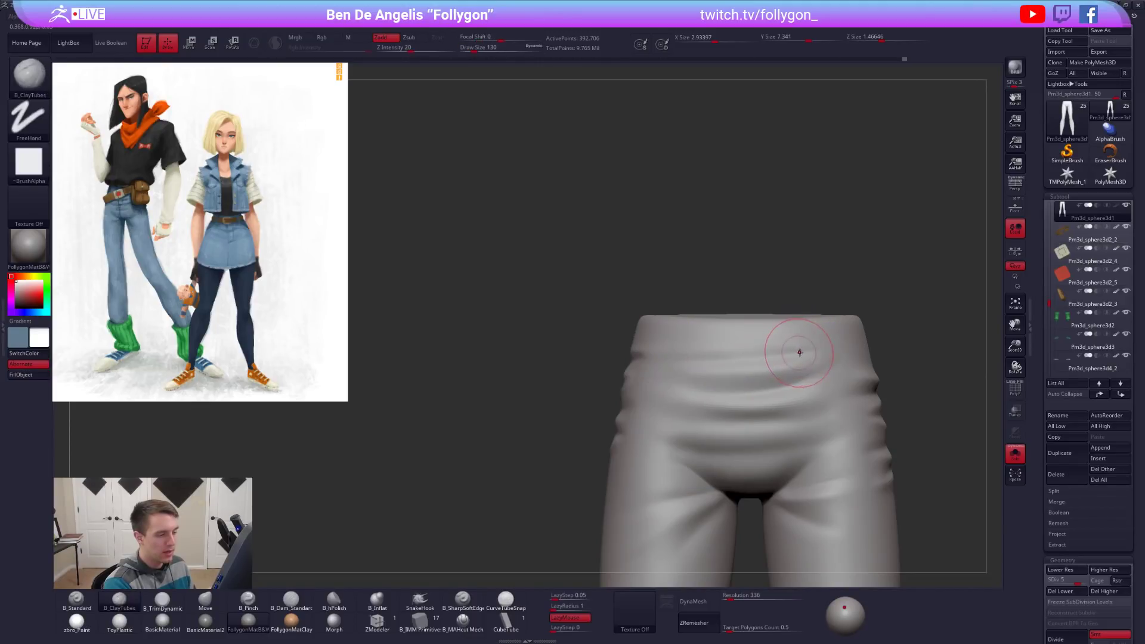
pyautogui.hotkey('ctrl', 'd')
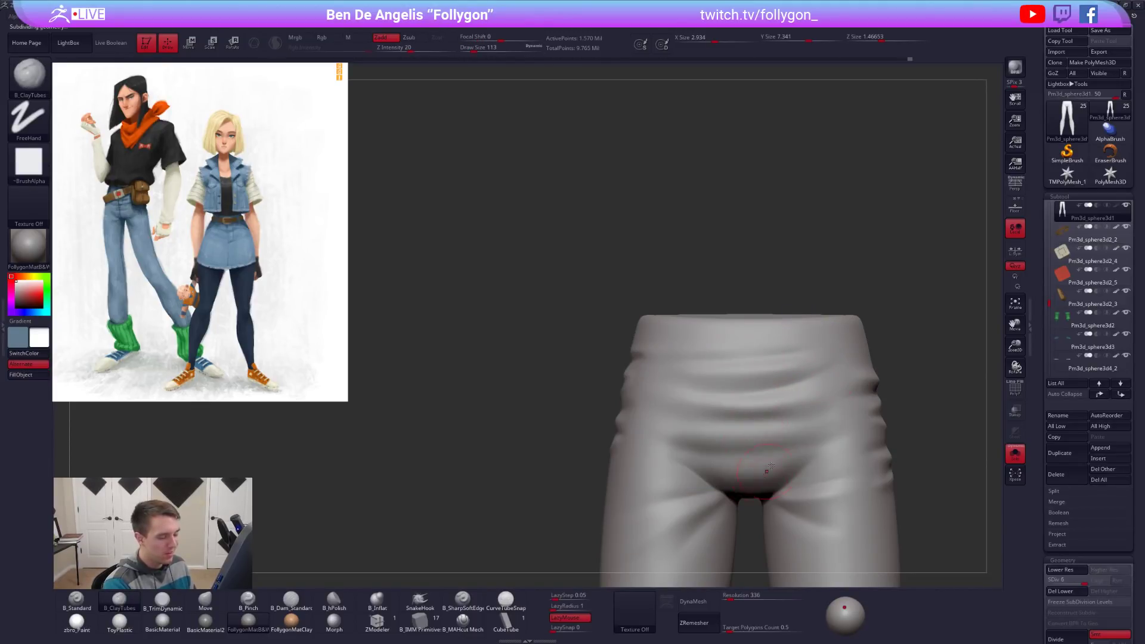
# Pinch the left part of the lower front hip crease and smooth around it, reducing the draw size to 96.
pyautogui.keyDown('ctrl'); pyautogui.moveTo(779, 409); pyautogui.dragTo(686, 411, button='right'); pyautogui.keyUp('ctrl')
pyautogui.press('b')
pyautogui.press('p')
pyautogui.press('i')
pyautogui.moveTo(706, 408)
pyautogui.mouseDown()
pyautogui.moveTo(765, 412)
pyautogui.moveTo(614, 423)
pyautogui.mouseUp()
pyautogui.keyDown('shift'); pyautogui.moveTo(762, 427); pyautogui.dragTo(731, 427); pyautogui.keyUp('shift')
pyautogui.keyDown('alt'); pyautogui.moveTo(802, 419); pyautogui.dragTo(754, 368, button='right'); pyautogui.keyUp('alt')
pyautogui.moveTo(835, 456); pyautogui.dragTo(774, 434, button='right')
pyautogui.press('space')
pyautogui.moveTo(745, 394); pyautogui.dragTo(740, 394)
pyautogui.moveTo(739, 400); pyautogui.dragTo(691, 409, button='right')
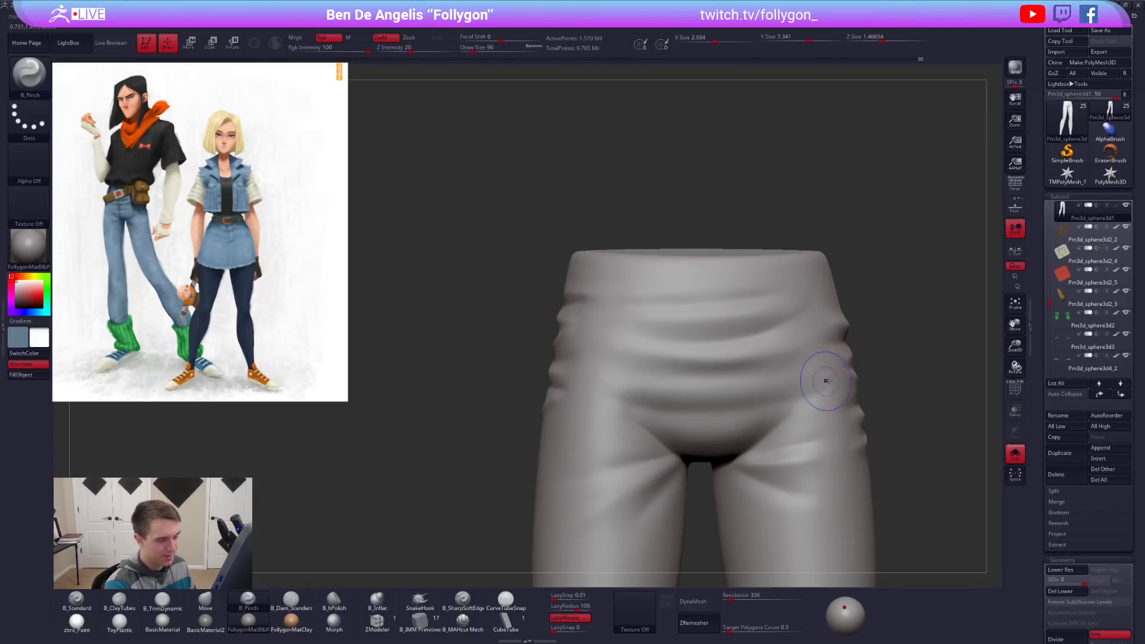
pyautogui.press('shift')
# Extend the lowest diagonal fold on the back of the hip toward the crotch with SharpSoftEdge at draw size 104.
pyautogui.moveTo(608, 375)
pyautogui.mouseDown(button='right')
pyautogui.moveTo(746, 390)
pyautogui.moveTo(734, 409)
pyautogui.moveTo(766, 403)
pyautogui.mouseUp(button='right')
pyautogui.doubleClick(463, 602)
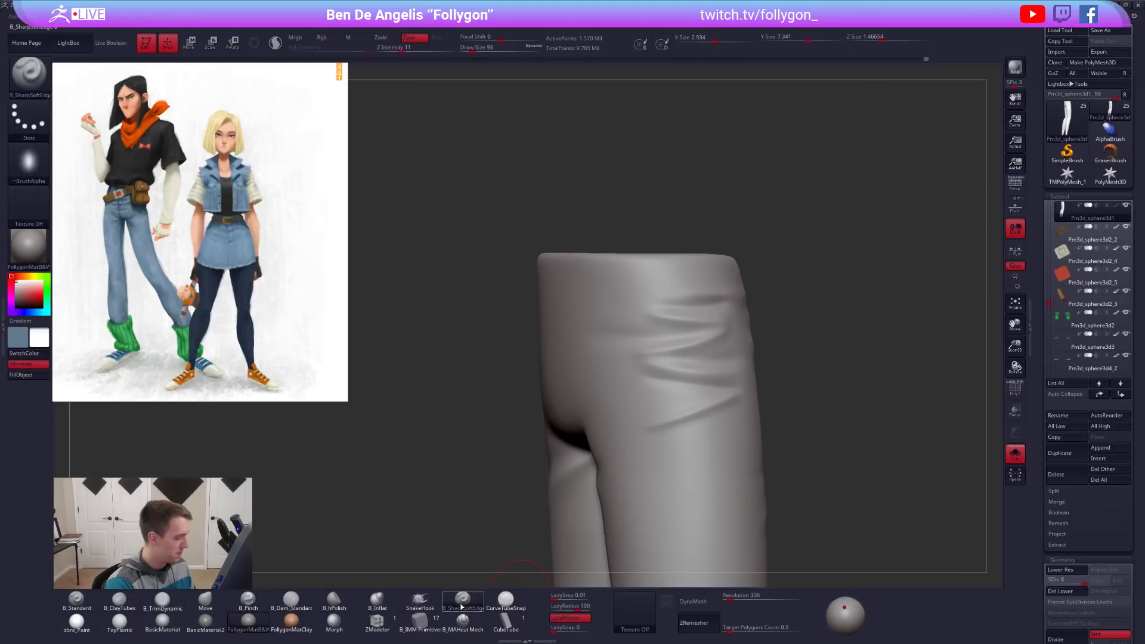
pyautogui.moveTo(699, 406)
pyautogui.keyDown('alt'); pyautogui.mouseDown(button='right')
pyautogui.moveTo(733, 401)
pyautogui.moveTo(731, 388)
pyautogui.mouseUp(button='right'); pyautogui.keyUp('alt')
pyautogui.press('space')
pyautogui.moveTo(752, 391); pyautogui.dragTo(768, 387)
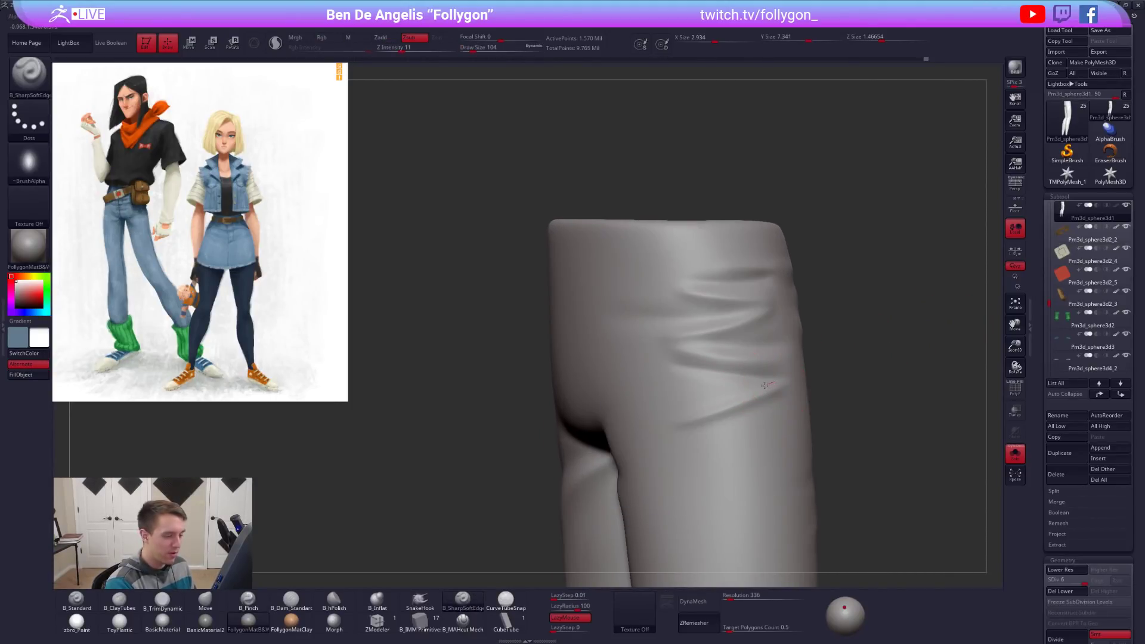
pyautogui.moveTo(692, 411); pyautogui.dragTo(685, 414)
pyautogui.hotkey('ctrl', 'z')
pyautogui.moveTo(774, 383); pyautogui.dragTo(758, 389)
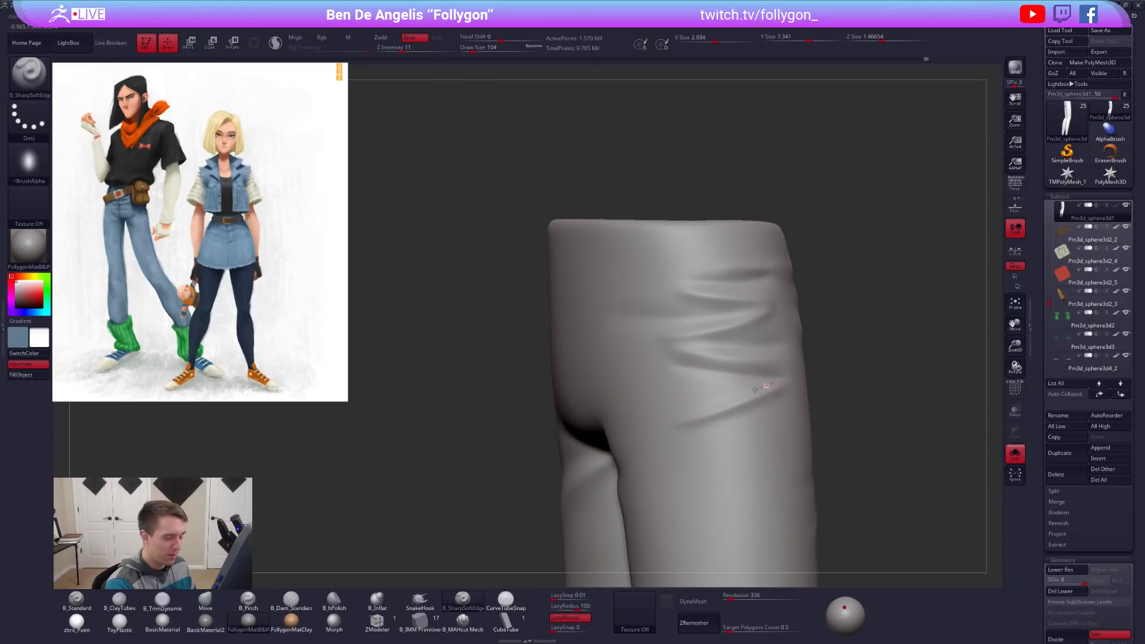
pyautogui.hotkey('ctrl', 'z')
pyautogui.moveTo(707, 409); pyautogui.dragTo(583, 441)
# Pinch the diagonal crease under the buttock at draw size 81 and smooth its inner end and lower edge.
pyautogui.press('s')
pyautogui.moveTo(699, 415)
pyautogui.mouseDown()
pyautogui.moveTo(679, 421)
pyautogui.moveTo(705, 407)
pyautogui.mouseUp()
pyautogui.press('s')
pyautogui.press('5')
pyautogui.press('s')
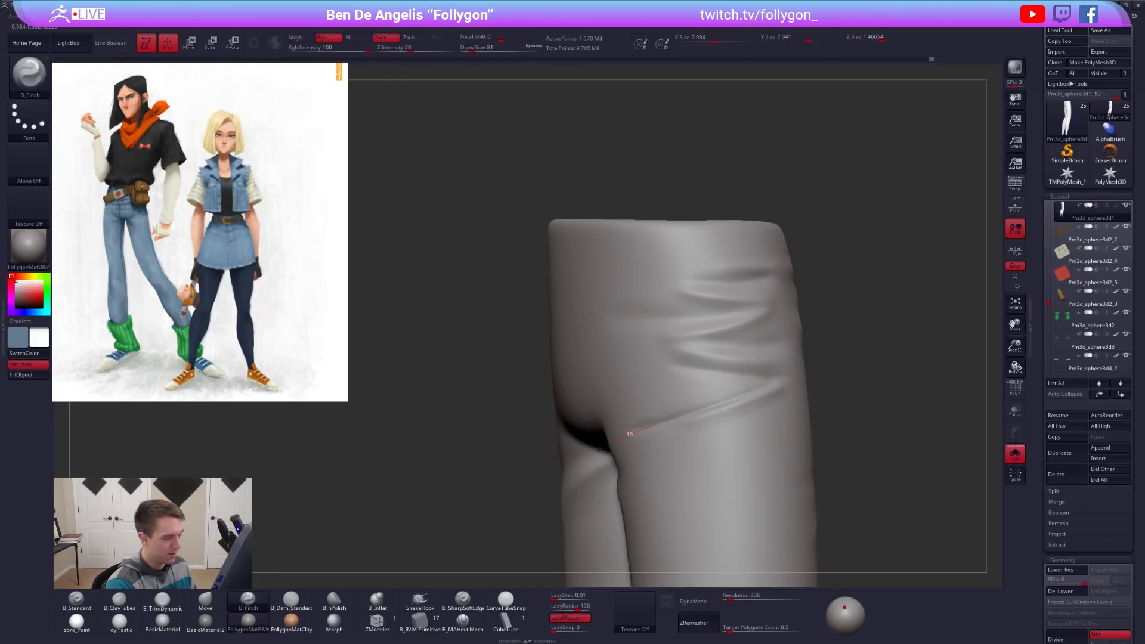
pyautogui.keyDown('shift'); pyautogui.moveTo(652, 412); pyautogui.dragTo(641, 432); pyautogui.keyUp('shift')
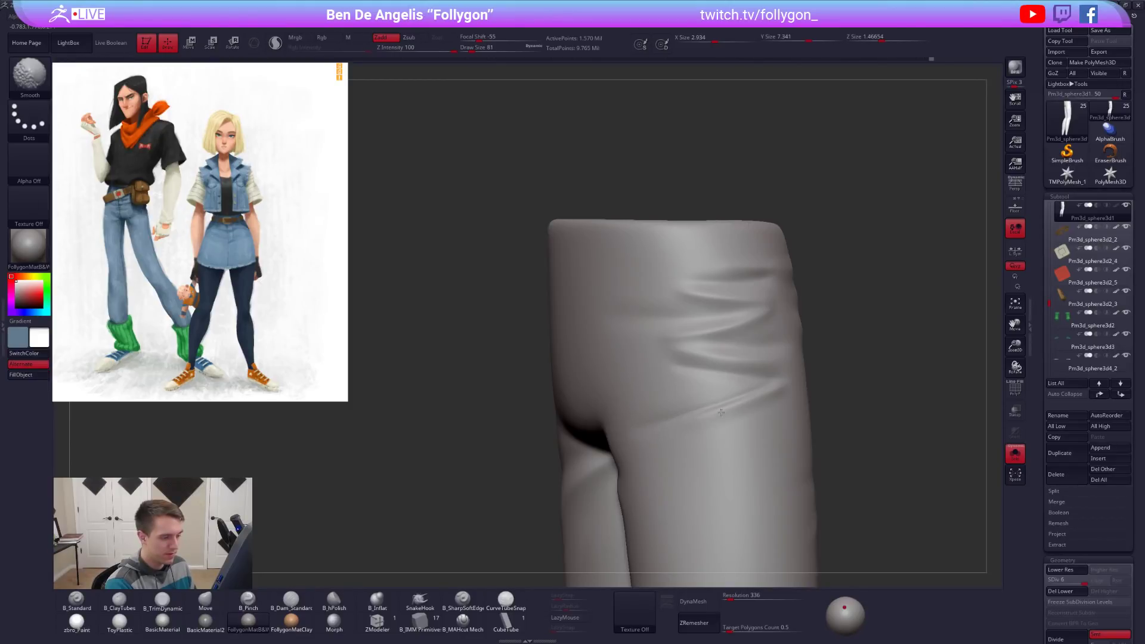
pyautogui.keyDown('shift'); pyautogui.moveTo(757, 411); pyautogui.dragTo(724, 412); pyautogui.keyUp('shift')
# Build up clay along and below the diagonal buttock crease with ClayTubes, starting at draw size 88.
pyautogui.moveTo(725, 413); pyautogui.dragTo(753, 411, button='right')
pyautogui.press('s')
pyautogui.moveTo(719, 416); pyautogui.dragTo(721, 416)
pyautogui.moveTo(802, 394); pyautogui.dragTo(766, 405, button='right')
pyautogui.press('2')
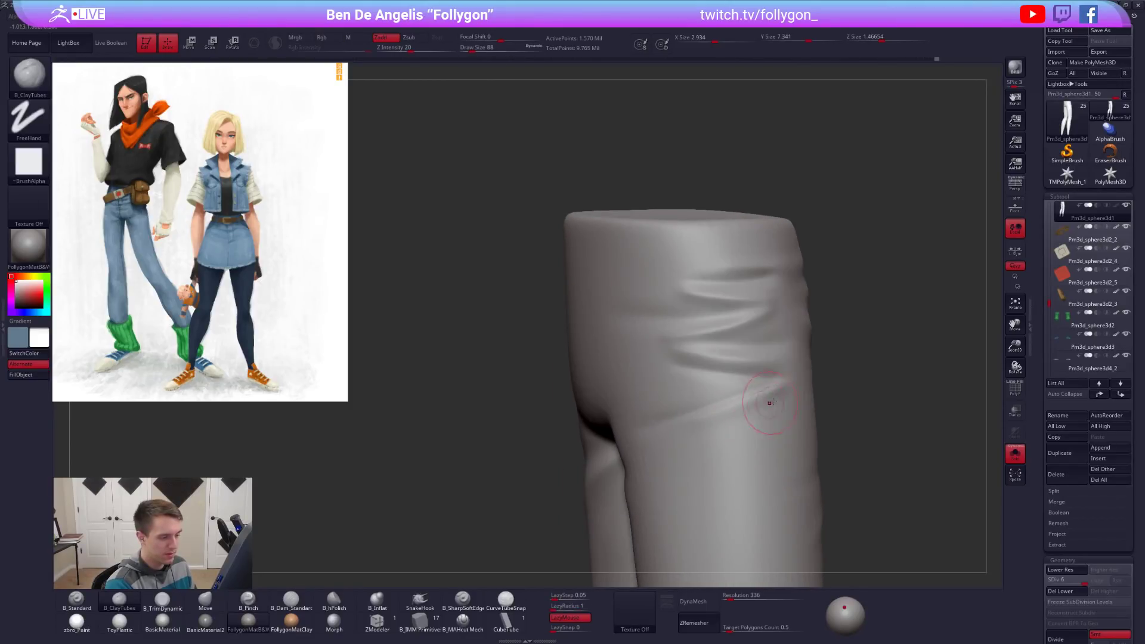
pyautogui.moveTo(741, 409); pyautogui.dragTo(705, 422)
pyautogui.press('space')
pyautogui.moveTo(749, 467); pyautogui.dragTo(752, 467)
pyautogui.moveTo(801, 412)
pyautogui.mouseDown()
pyautogui.moveTo(710, 449)
pyautogui.moveTo(793, 409)
pyautogui.moveTo(736, 445)
pyautogui.mouseUp()
# Smooth the back of the thigh below the diagonal crease at draw size 81 on subdivision level 6.
pyautogui.hotkey('shift', 'd')
pyautogui.moveTo(736, 445)
pyautogui.mouseDown(button='right')
pyautogui.moveTo(775, 443)
pyautogui.moveTo(744, 412)
pyautogui.moveTo(749, 394)
pyautogui.moveTo(739, 410)
pyautogui.moveTo(718, 397)
pyautogui.mouseUp(button='right')
pyautogui.hotkey('shift', 'd')
pyautogui.press('d')
pyautogui.press('space')
pyautogui.moveTo(734, 395); pyautogui.dragTo(726, 393)
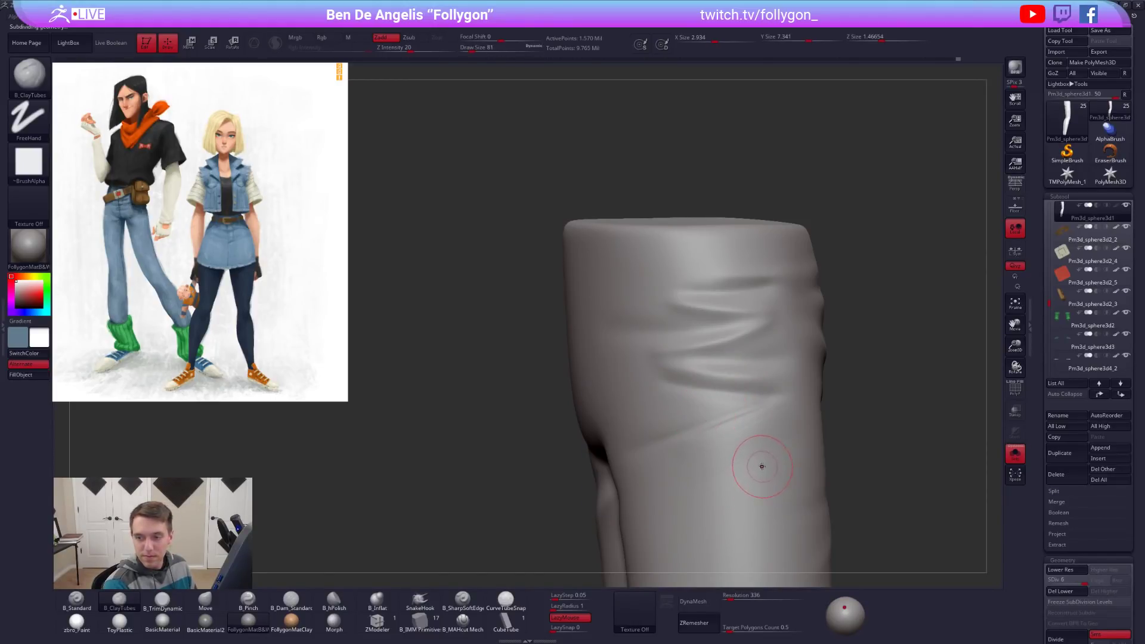
pyautogui.moveTo(729, 430); pyautogui.dragTo(709, 439, button='right')
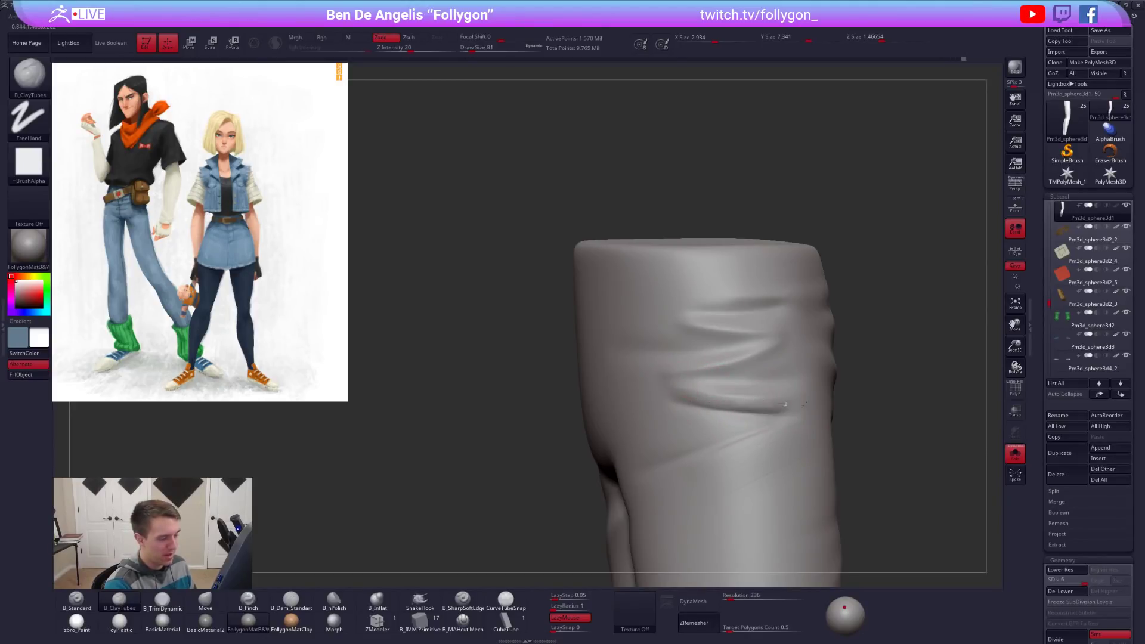
pyautogui.press('shift')
pyautogui.moveTo(735, 447)
pyautogui.keyDown('shift'); pyautogui.mouseDown()
pyautogui.moveTo(755, 427)
pyautogui.moveTo(779, 426)
pyautogui.moveTo(734, 480)
pyautogui.mouseUp(); pyautogui.keyUp('shift')
# Display the jeans' wireframe and polygroups and examine the whole mesh at subdivision level 1.
pyautogui.moveTo(807, 448)
pyautogui.keyDown('ctrl'); pyautogui.mouseDown(button='right')
pyautogui.moveTo(774, 478)
pyautogui.moveTo(762, 459)
pyautogui.moveTo(818, 481)
pyautogui.moveTo(758, 477)
pyautogui.mouseUp(button='right'); pyautogui.keyUp('ctrl')
pyautogui.press('shift')
pyautogui.hotkey('shift', 'f')
pyautogui.keyDown('ctrl'); pyautogui.moveTo(886, 448); pyautogui.dragTo(856, 478, button='right'); pyautogui.keyUp('ctrl')
pyautogui.moveTo(855, 479)
pyautogui.keyDown('alt'); pyautogui.mouseDown(button='right')
pyautogui.moveTo(798, 432)
pyautogui.moveTo(748, 342)
pyautogui.moveTo(793, 409)
pyautogui.moveTo(782, 403)
pyautogui.mouseUp(button='right'); pyautogui.keyUp('alt')
pyautogui.hotkey('shift', 'd')
pyautogui.hotkey('shift', 'd')
pyautogui.hotkey('shift', 'd')
pyautogui.hotkey('shift', 'd')
pyautogui.hotkey('shift', 'd')
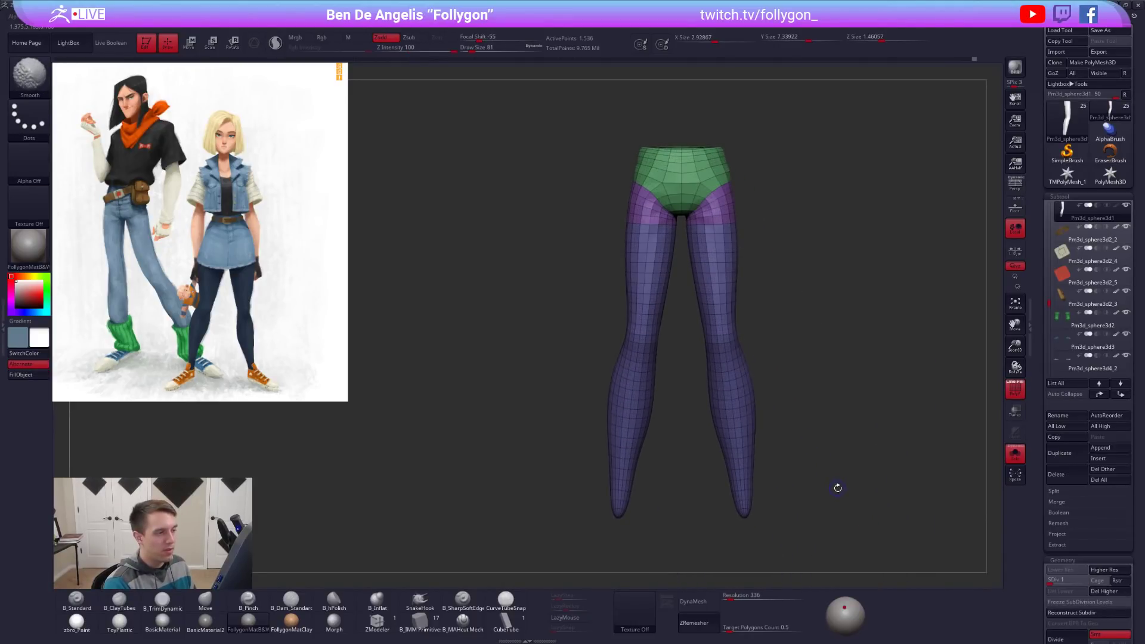
pyautogui.moveTo(853, 498)
pyautogui.mouseDown(button='right')
pyautogui.moveTo(818, 501)
pyautogui.moveTo(852, 496)
pyautogui.moveTo(822, 529)
pyautogui.mouseUp(button='right')
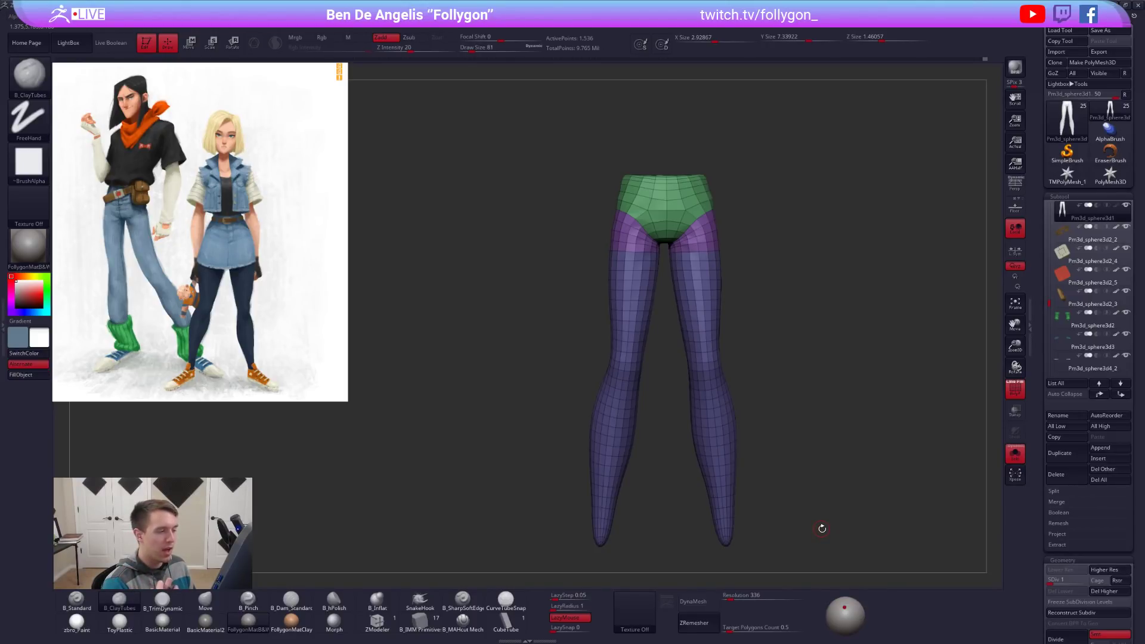
# Isolate the lower-leg polygroup, mask it with the whole jeans shown again, and clear the mask.
pyautogui.moveTo(829, 479)
pyautogui.mouseDown(button='right')
pyautogui.moveTo(812, 482)
pyautogui.moveTo(862, 492)
pyautogui.moveTo(803, 508)
pyautogui.moveTo(793, 528)
pyautogui.moveTo(812, 524)
pyautogui.mouseUp(button='right')
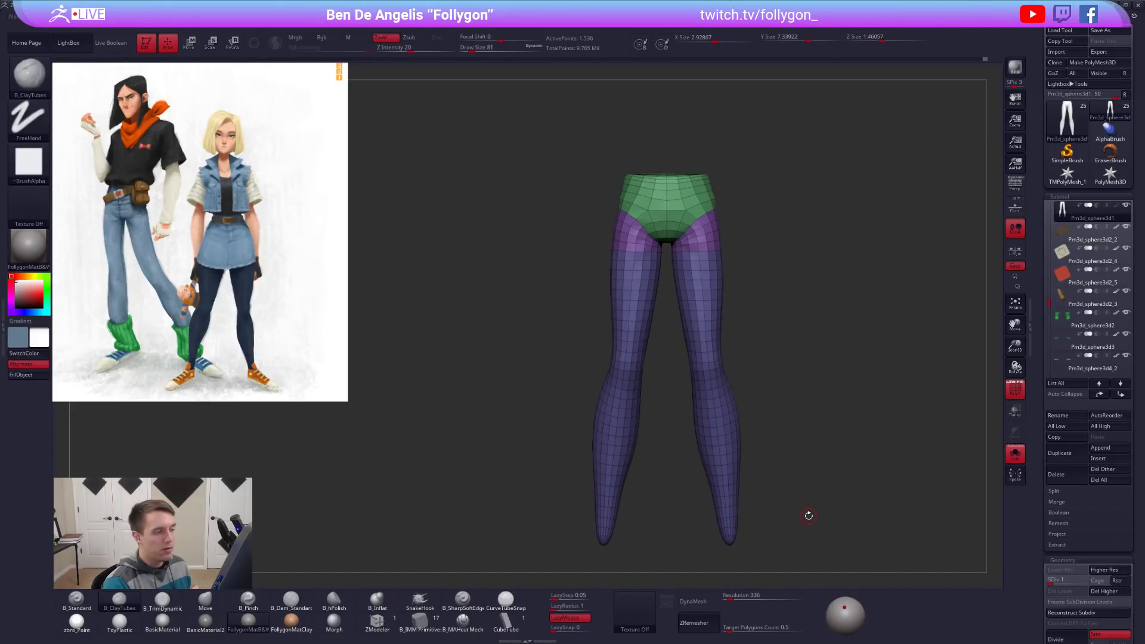
pyautogui.keyDown('ctrl'); pyautogui.keyDown('shift'); pyautogui.click(707, 356); pyautogui.keyUp('shift'); pyautogui.keyUp('ctrl')
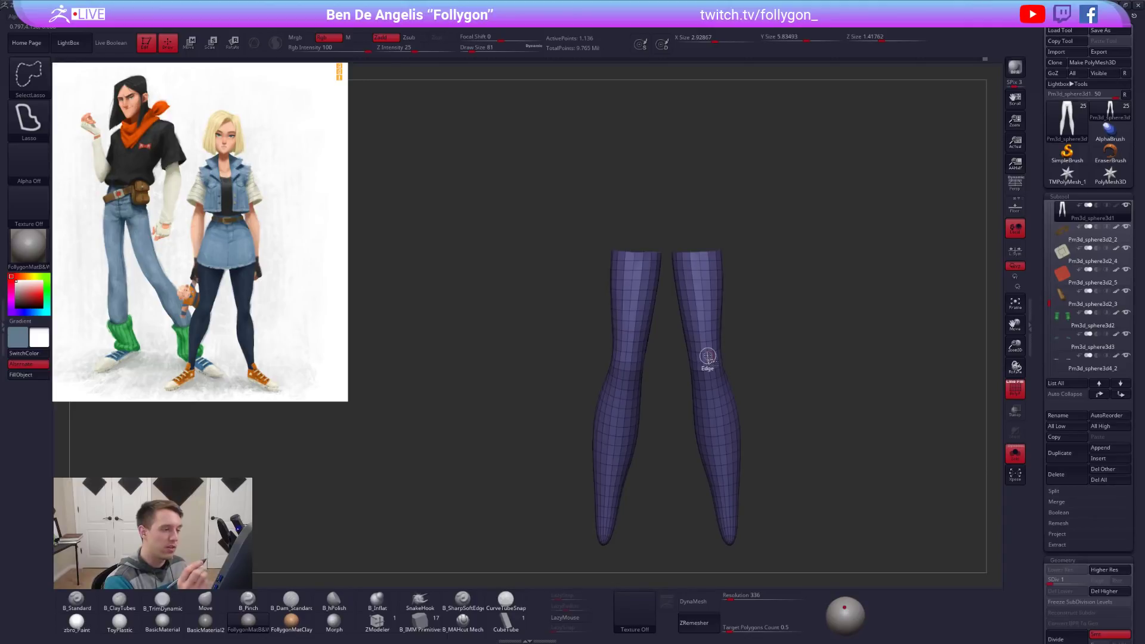
pyautogui.keyDown('ctrl'); pyautogui.click(834, 400); pyautogui.keyUp('ctrl')
pyautogui.keyDown('ctrl'); pyautogui.keyDown('shift'); pyautogui.click(839, 403); pyautogui.keyUp('shift'); pyautogui.keyUp('ctrl')
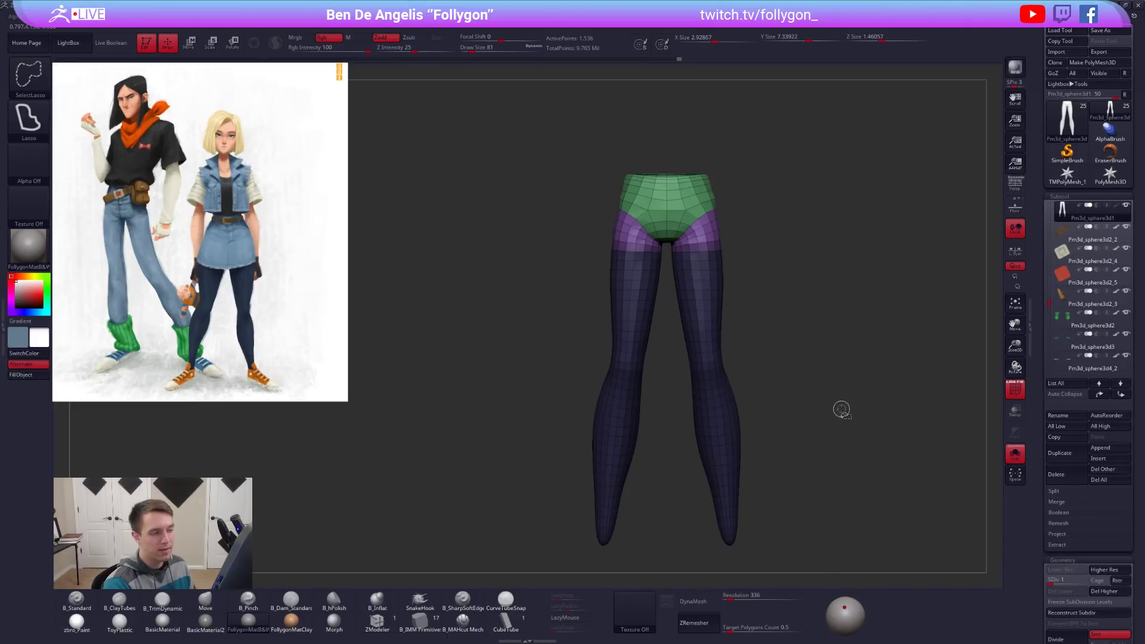
pyautogui.keyDown('ctrl'); pyautogui.moveTo(840, 418); pyautogui.dragTo(866, 394); pyautogui.keyUp('ctrl')
# Hide the jeans' wireframe and polygroup colours and return the mesh to subdivision level 6.
pyautogui.hotkey('shift', 'f')
pyautogui.press('d')
pyautogui.press('d')
pyautogui.press('d')
pyautogui.press('d')
pyautogui.press('d')
# Try masking the jeans by polygroup, isolating the lower legs and the upper thighs in turn, and clear the mask.
pyautogui.press('w')
pyautogui.keyDown('ctrl'); pyautogui.click(715, 334); pyautogui.keyUp('ctrl')
pyautogui.press('q')
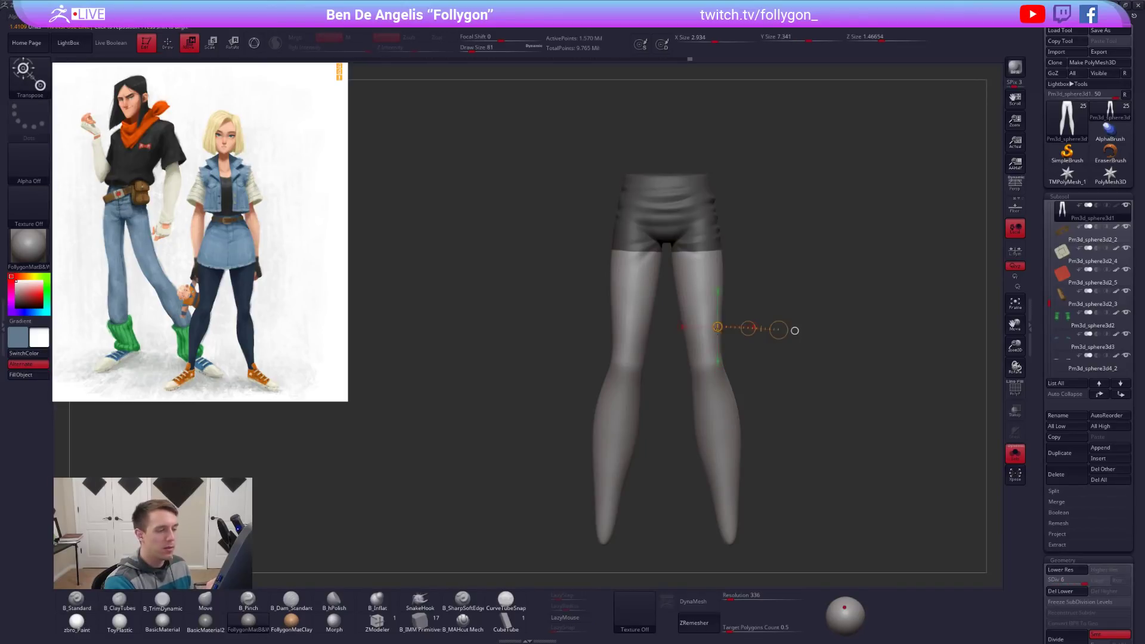
pyautogui.moveTo(769, 395)
pyautogui.mouseDown()
pyautogui.moveTo(713, 390)
pyautogui.moveTo(753, 385)
pyautogui.mouseUp()
pyautogui.keyDown('ctrl'); pyautogui.click(754, 383); pyautogui.keyUp('ctrl')
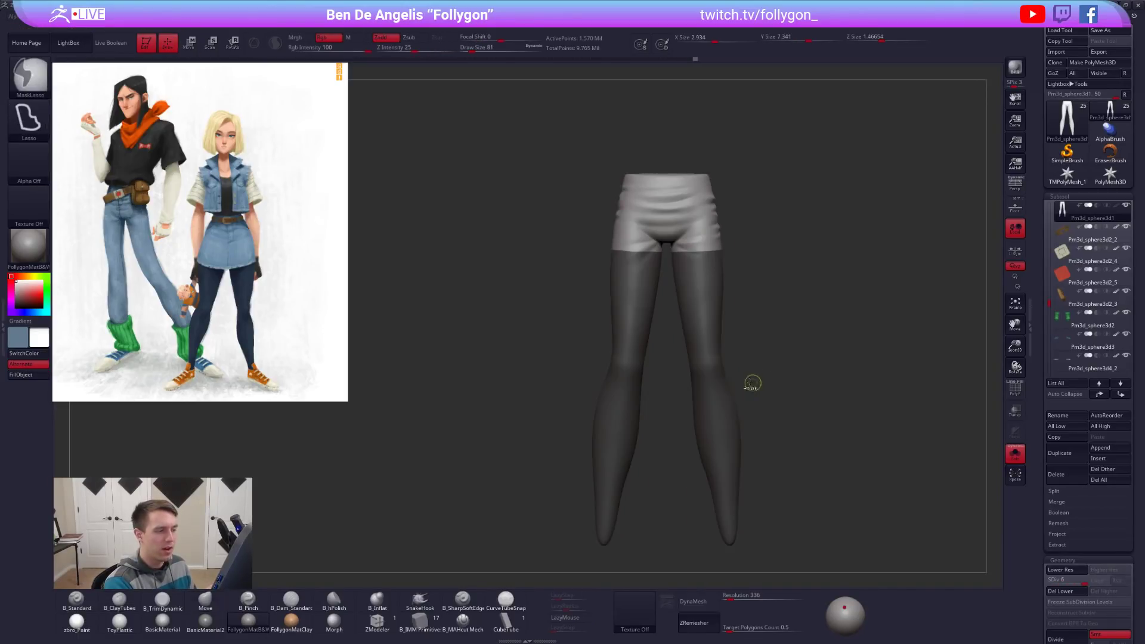
pyautogui.keyDown('ctrl'); pyautogui.moveTo(743, 306); pyautogui.dragTo(737, 282); pyautogui.keyUp('ctrl')
pyautogui.press('w')
pyautogui.keyDown('ctrl'); pyautogui.click(714, 228); pyautogui.keyUp('ctrl')
pyautogui.press('q')
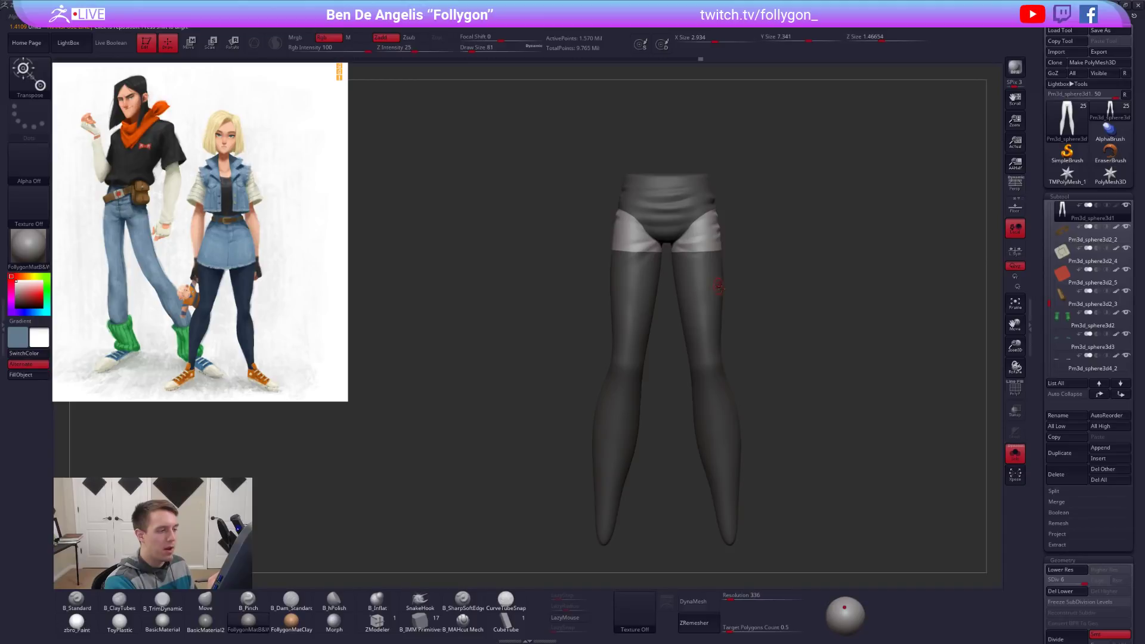
pyautogui.keyDown('ctrl'); pyautogui.click(880, 260); pyautogui.keyUp('ctrl')
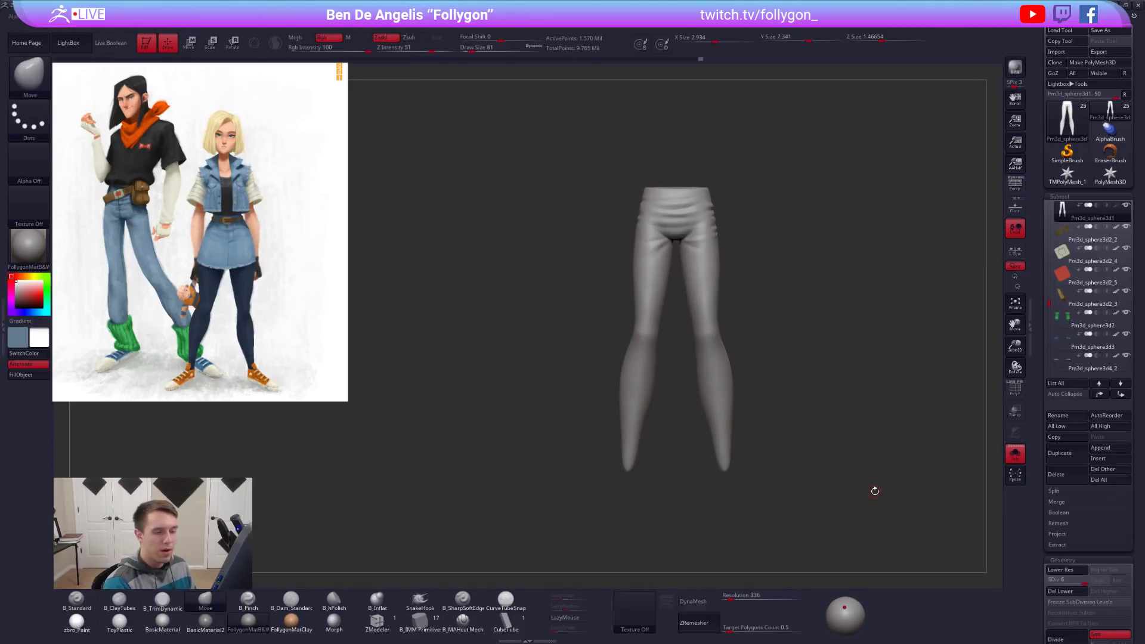
# Show the full character and examine the jeans' leg shape against the upper body, with the Move brush at draw size 203.
pyautogui.hotkey('alt', 's')
pyautogui.keyDown('alt'); pyautogui.moveTo(771, 450); pyautogui.dragTo(771, 506); pyautogui.keyUp('alt')
pyautogui.press('space')
pyautogui.moveTo(704, 340); pyautogui.dragTo(710, 338)
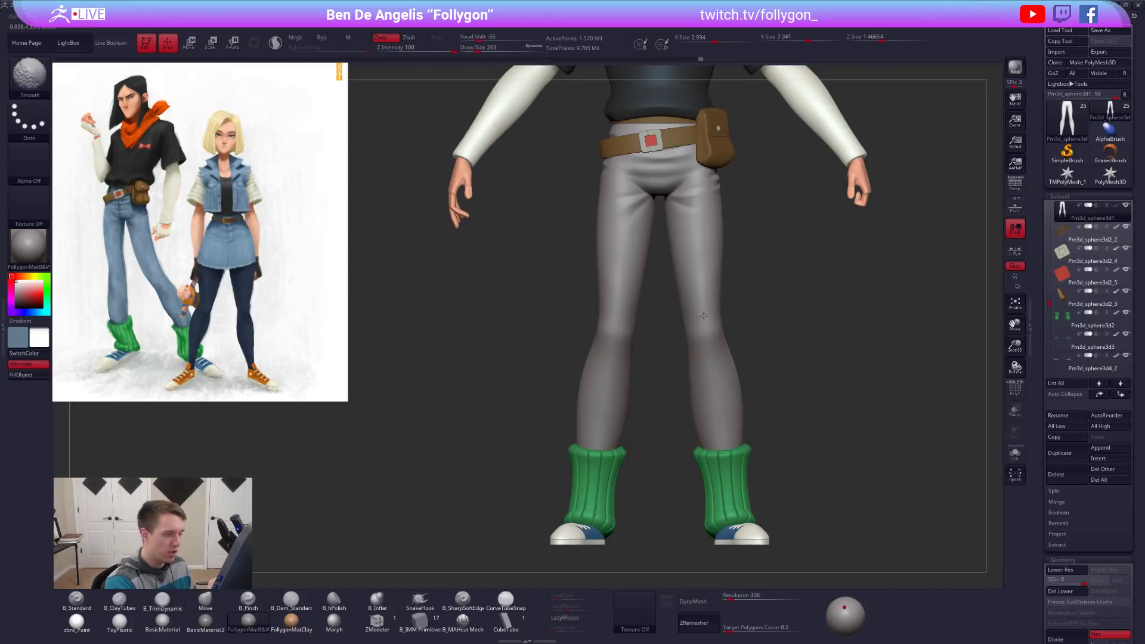
pyautogui.press('b')
pyautogui.press('m')
pyautogui.press('v')
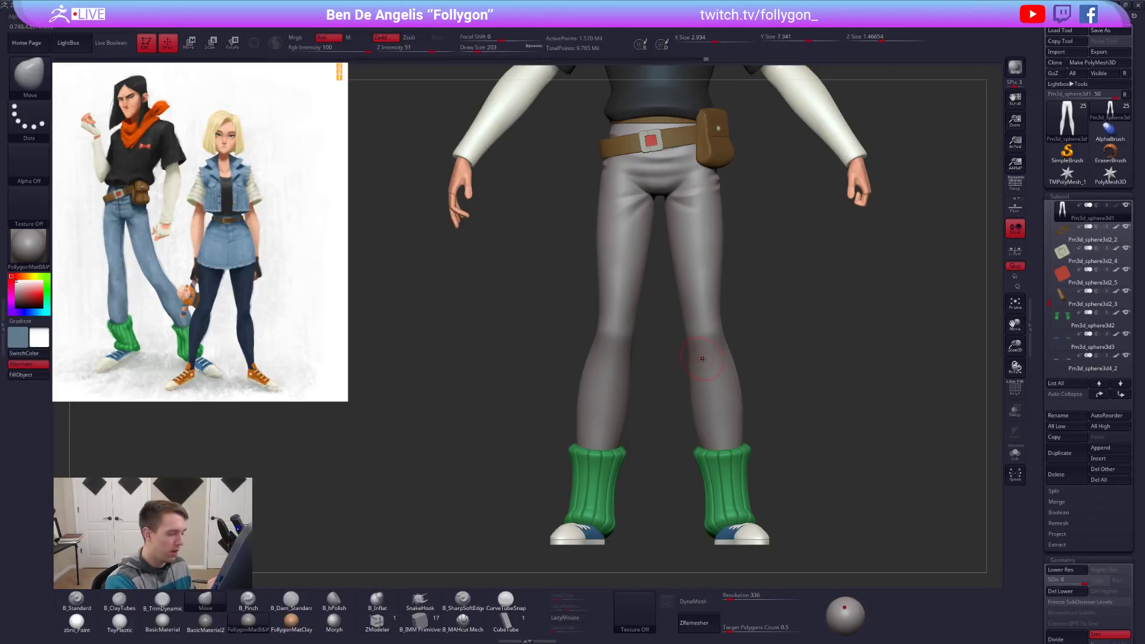
pyautogui.keyDown('alt'); pyautogui.moveTo(694, 236); pyautogui.dragTo(710, 342, button='right'); pyautogui.keyUp('alt')
pyautogui.keyDown('alt'); pyautogui.moveTo(693, 274); pyautogui.dragTo(700, 327, button='right'); pyautogui.keyUp('alt')
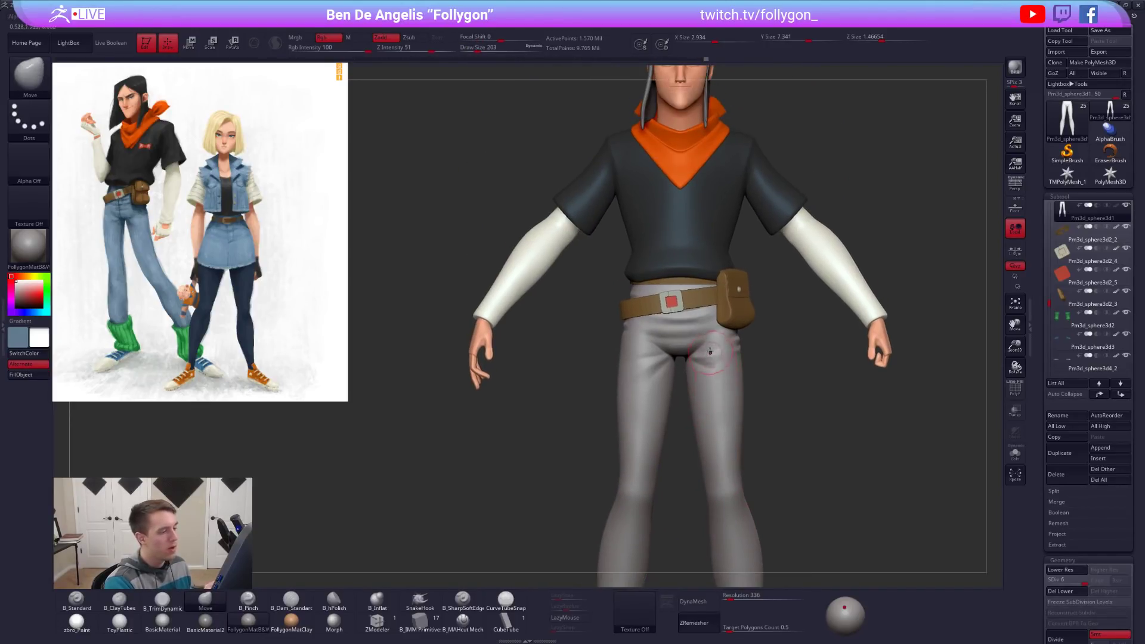
# Isolate the jeans and blend the middle folds on the side of the hip using ClayTubes and smoothing at draw size 88.
pyautogui.hotkey('shift', 'alt', 's')
pyautogui.moveTo(692, 323)
pyautogui.keyDown('alt'); pyautogui.mouseDown()
pyautogui.moveTo(741, 346)
pyautogui.moveTo(759, 403)
pyautogui.mouseUp(); pyautogui.keyUp('alt')
pyautogui.press('space')
pyautogui.moveTo(760, 352)
pyautogui.mouseDown()
pyautogui.moveTo(749, 352)
pyautogui.moveTo(744, 396)
pyautogui.mouseUp()
pyautogui.moveTo(744, 396); pyautogui.dragTo(716, 382, button='right')
pyautogui.press('space')
pyautogui.moveTo(784, 409); pyautogui.dragTo(775, 409)
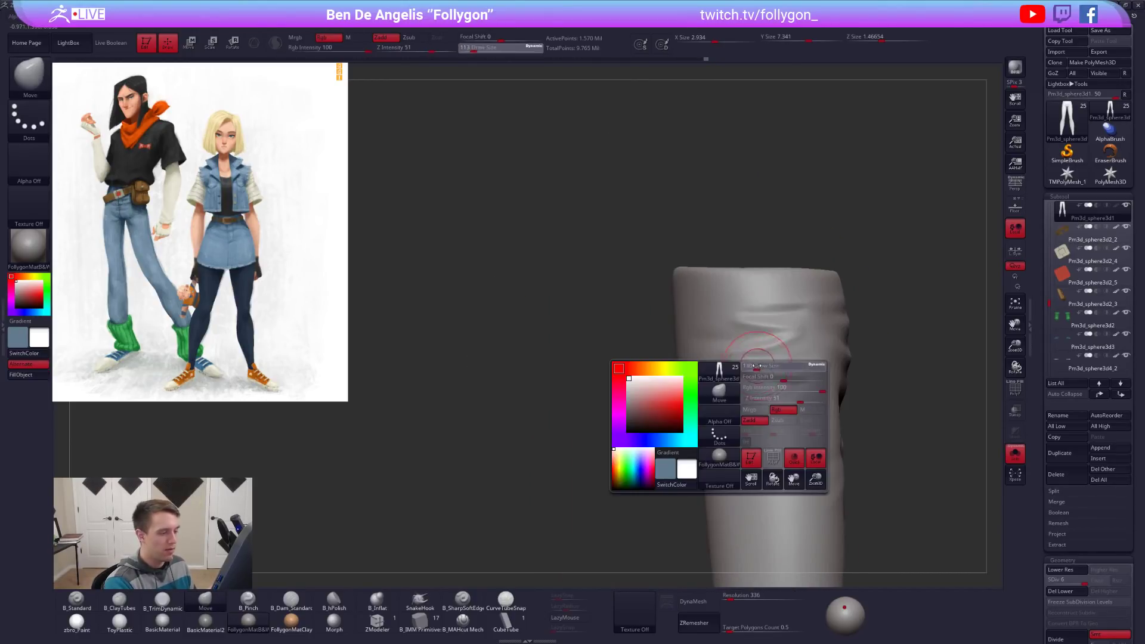
pyautogui.moveTo(744, 366)
pyautogui.mouseDown(button='right')
pyautogui.moveTo(767, 388)
pyautogui.moveTo(735, 423)
pyautogui.moveTo(705, 394)
pyautogui.mouseUp(button='right')
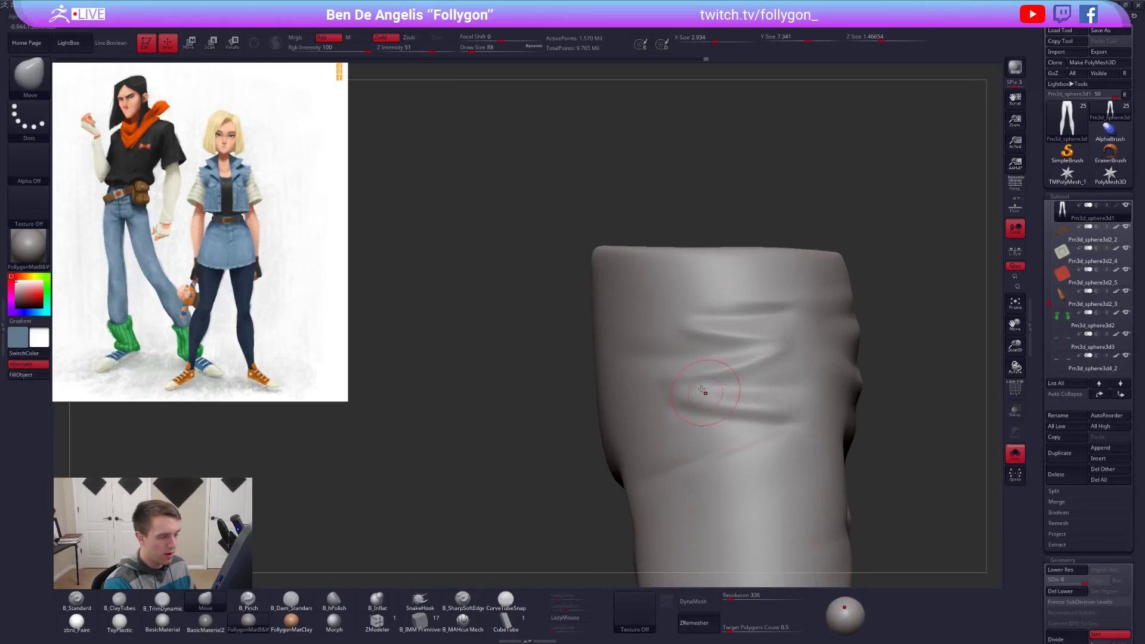
pyautogui.press('2')
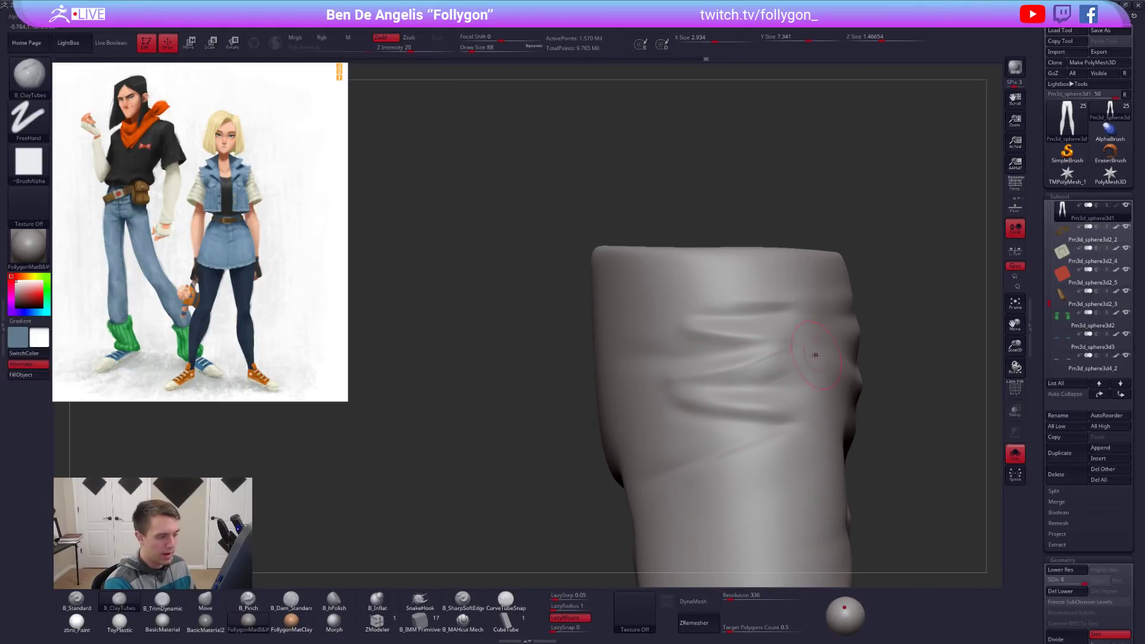
pyautogui.press('ctrl')
pyautogui.press('shift')
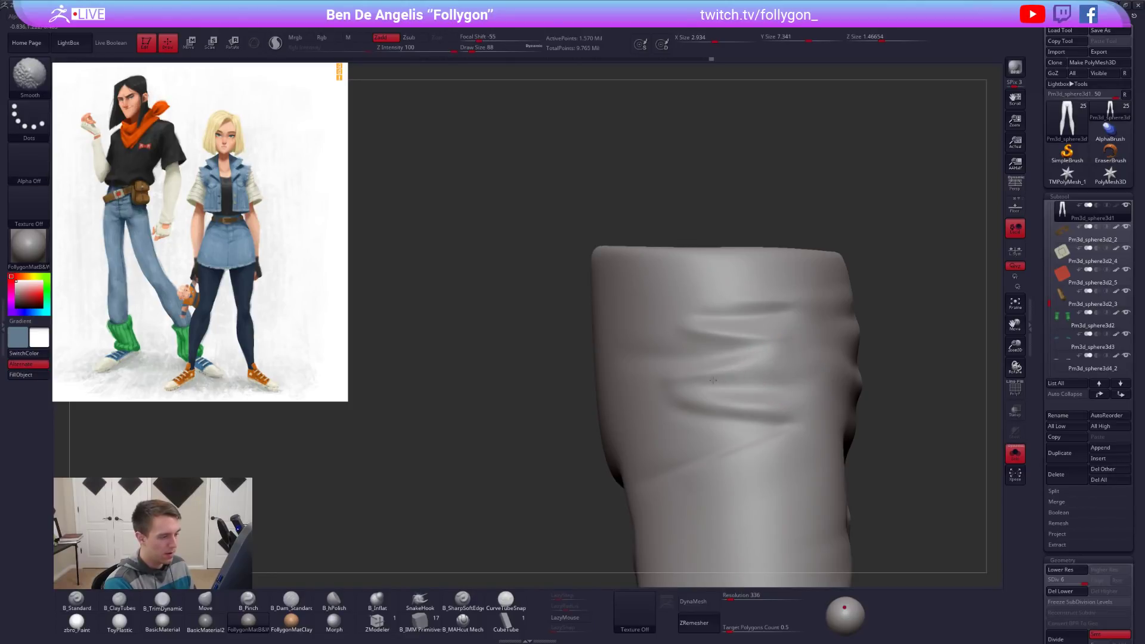
pyautogui.keyDown('shift'); pyautogui.moveTo(724, 377); pyautogui.dragTo(739, 382); pyautogui.keyUp('shift')
# Smooth the ends of the upper side-hip folds and build up clay around the top fold at draw size 104.
pyautogui.keyDown('alt'); pyautogui.moveTo(702, 346); pyautogui.dragTo(697, 375, button='right'); pyautogui.keyUp('alt')
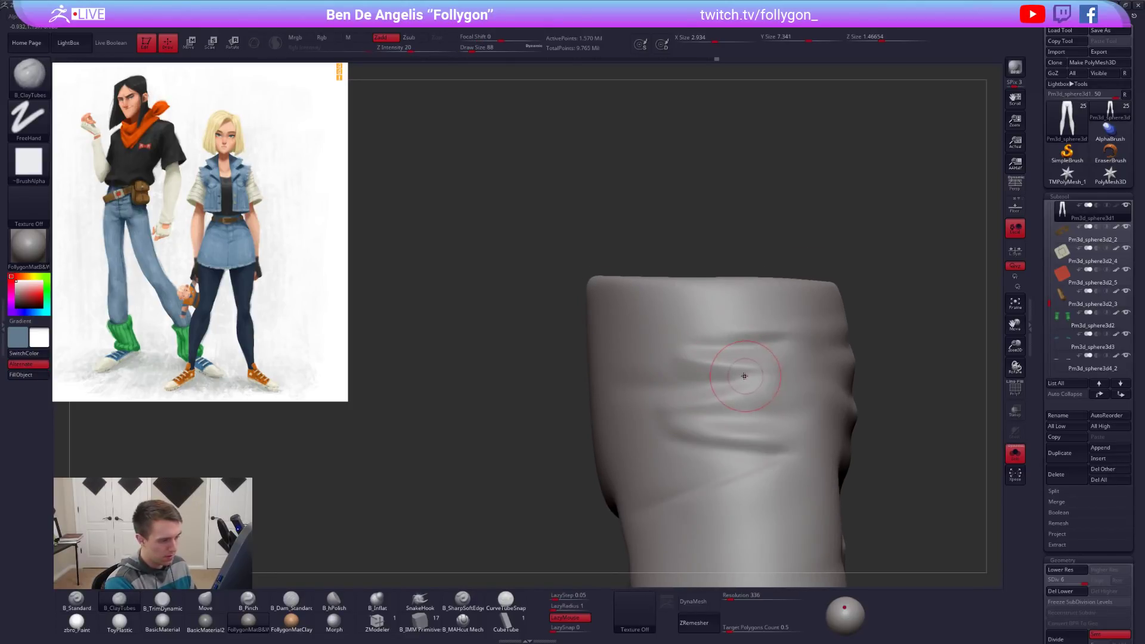
pyautogui.press('shift')
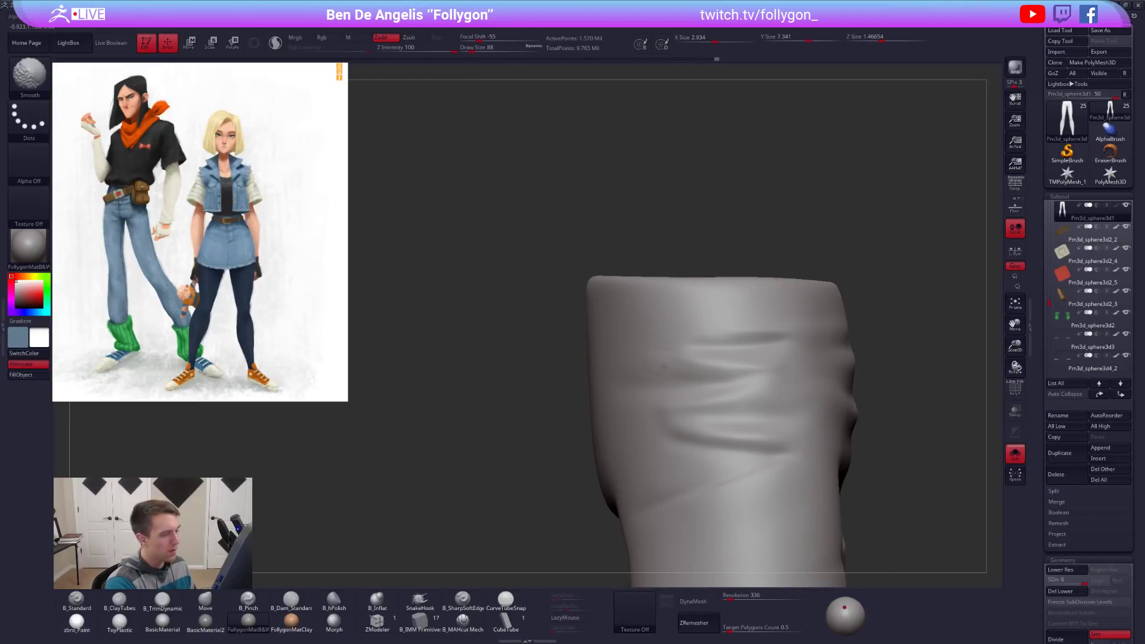
pyautogui.keyDown('shift'); pyautogui.moveTo(660, 359); pyautogui.dragTo(712, 331); pyautogui.keyUp('shift')
pyautogui.press('space')
pyautogui.moveTo(709, 331); pyautogui.dragTo(661, 332, button='right')
pyautogui.moveTo(701, 332); pyautogui.dragTo(711, 331)
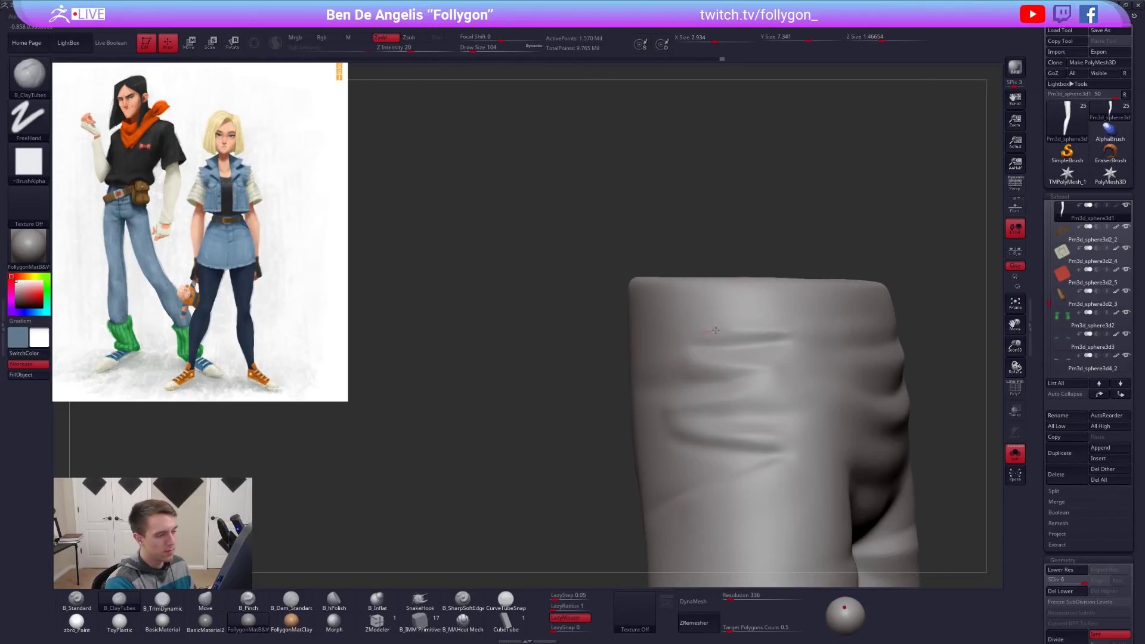
# Pinch the upper fold on the side of the hip and smooth around it at draw size 74.
pyautogui.moveTo(746, 328)
pyautogui.mouseDown(button='right')
pyautogui.moveTo(741, 374)
pyautogui.moveTo(701, 344)
pyautogui.mouseUp(button='right')
pyautogui.press('b')
pyautogui.press('p')
pyautogui.press('i')
pyautogui.moveTo(737, 347); pyautogui.dragTo(790, 334)
pyautogui.press('space')
pyautogui.keyDown('shift'); pyautogui.moveTo(790, 333); pyautogui.dragTo(794, 331); pyautogui.keyUp('shift')
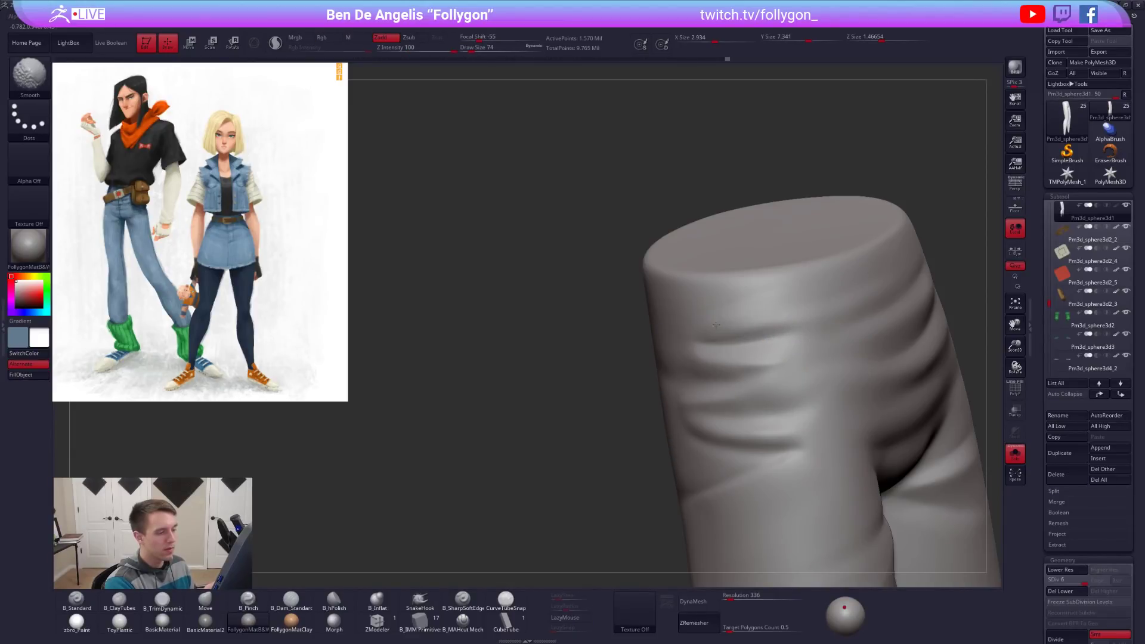
# Show the full character again and examine the jeans' hip folds beneath the belt from several angles.
pyautogui.moveTo(728, 323)
pyautogui.mouseDown(button='right')
pyautogui.moveTo(798, 340)
pyautogui.moveTo(782, 332)
pyautogui.moveTo(818, 400)
pyautogui.moveTo(799, 403)
pyautogui.mouseUp(button='right')
pyautogui.hotkey('alt', 's')
pyautogui.press('space')
pyautogui.moveTo(799, 403); pyautogui.dragTo(802, 402)
pyautogui.moveTo(802, 401); pyautogui.dragTo(840, 381, button='right')
pyautogui.press('space')
pyautogui.moveTo(770, 375); pyautogui.dragTo(765, 384)
pyautogui.moveTo(716, 384); pyautogui.dragTo(930, 382, button='right')
pyautogui.moveTo(744, 385); pyautogui.dragTo(689, 398, button='right')
# Select the belt, try subdividing it to level 3, and undo the subdivisions.
pyautogui.keyDown('alt'); pyautogui.click(688, 398); pyautogui.keyUp('alt')
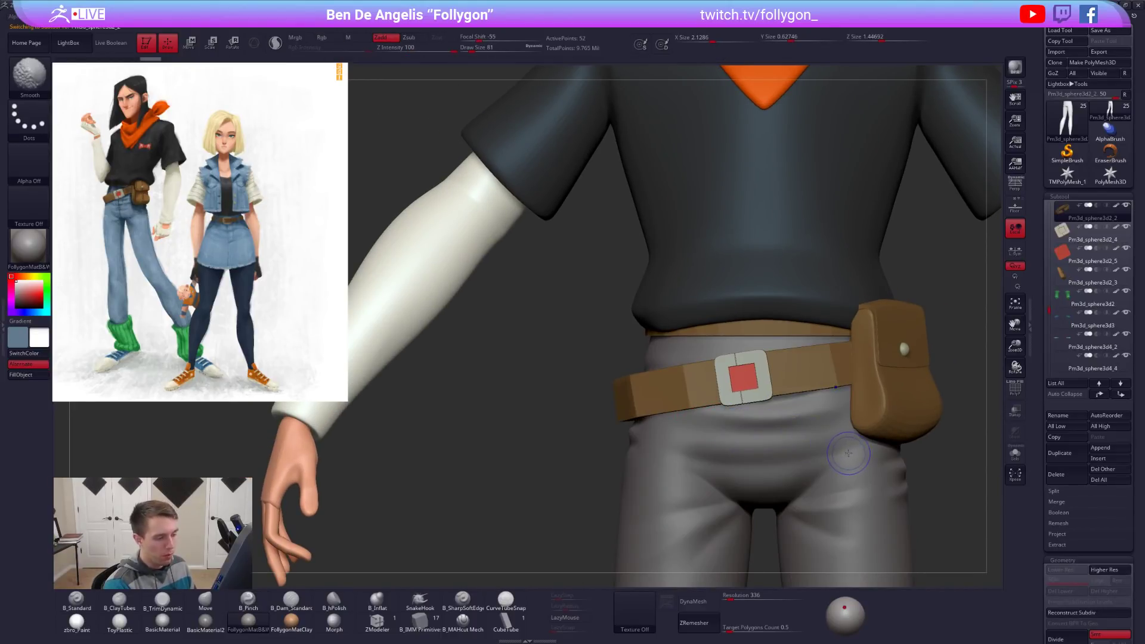
pyautogui.hotkey('ctrl', 'd')
pyautogui.hotkey('ctrl', 'd')
pyautogui.hotkey('ctrl', 'd')
pyautogui.hotkey('ctrl', 'd')
pyautogui.hotkey('ctrl', 'd')
pyautogui.hotkey('ctrl', 'd')
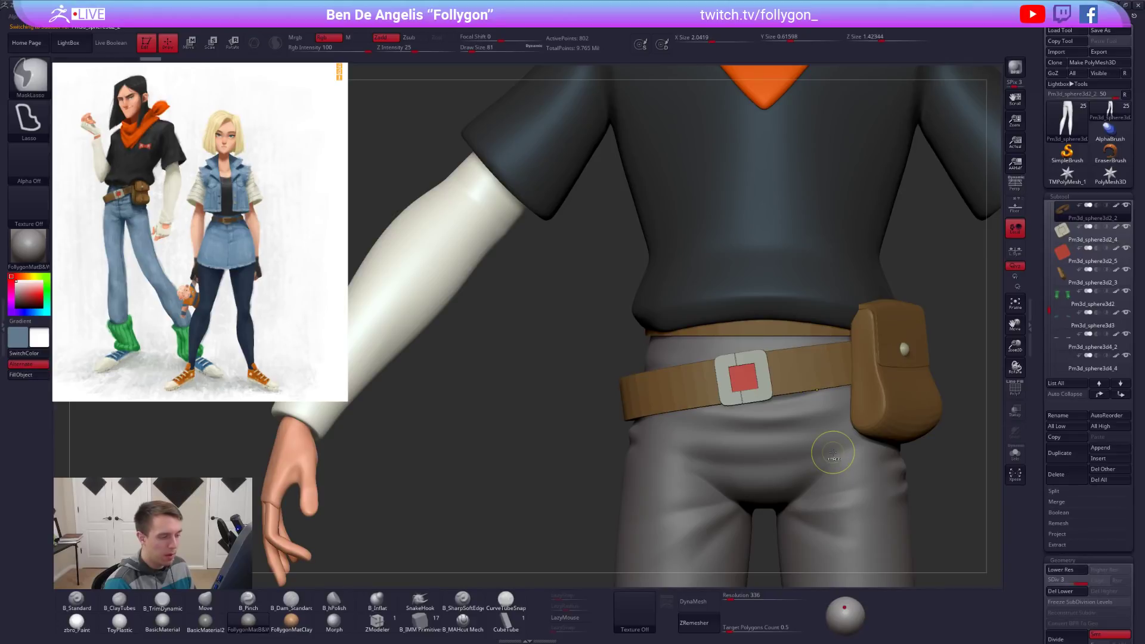
pyautogui.press('space')
pyautogui.moveTo(780, 398); pyautogui.dragTo(783, 397)
pyautogui.moveTo(725, 435)
pyautogui.mouseDown(button='right')
pyautogui.moveTo(849, 438)
pyautogui.moveTo(773, 440)
pyautogui.mouseUp(button='right')
pyautogui.hotkey('ctrl', 'z')
pyautogui.hotkey('ctrl', 'z')
pyautogui.hotkey('ctrl', 'z')
pyautogui.hotkey('ctrl', 'z')
pyautogui.hotkey('ctrl', 'z')
pyautogui.hotkey('ctrl', 'z')
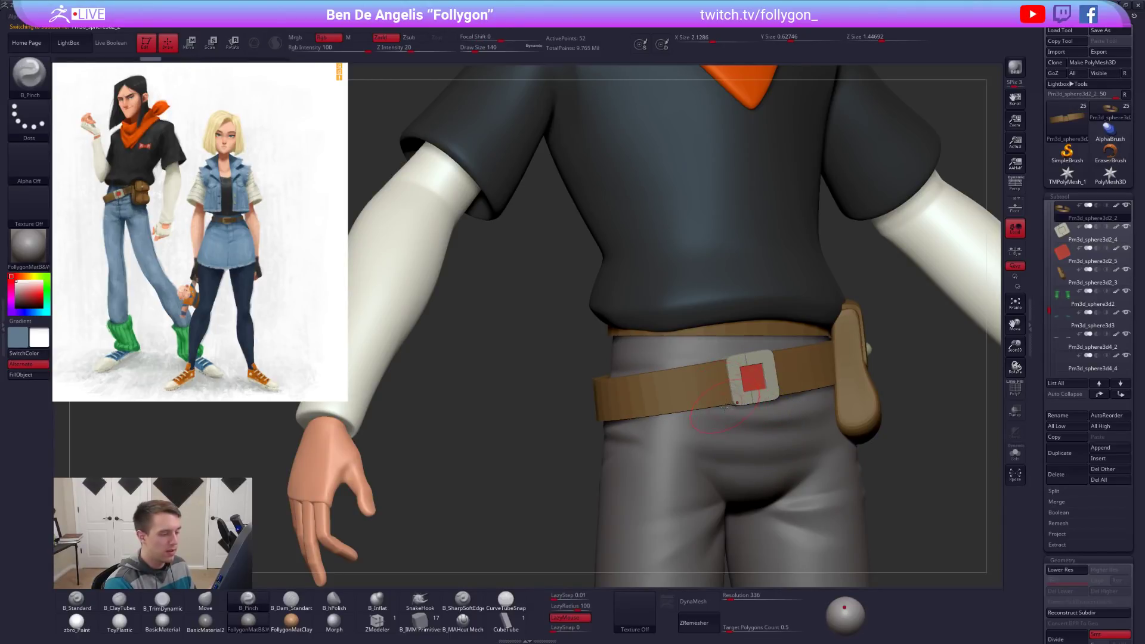
# Select the jeans and sculpt creases across the waist above the belt with B_SharpSoftEdge, starting at draw size 113.
pyautogui.keyDown('alt'); pyautogui.click(759, 419); pyautogui.keyUp('alt')
pyautogui.click(462, 599)
pyautogui.moveTo(678, 357); pyautogui.dragTo(662, 371, button='right')
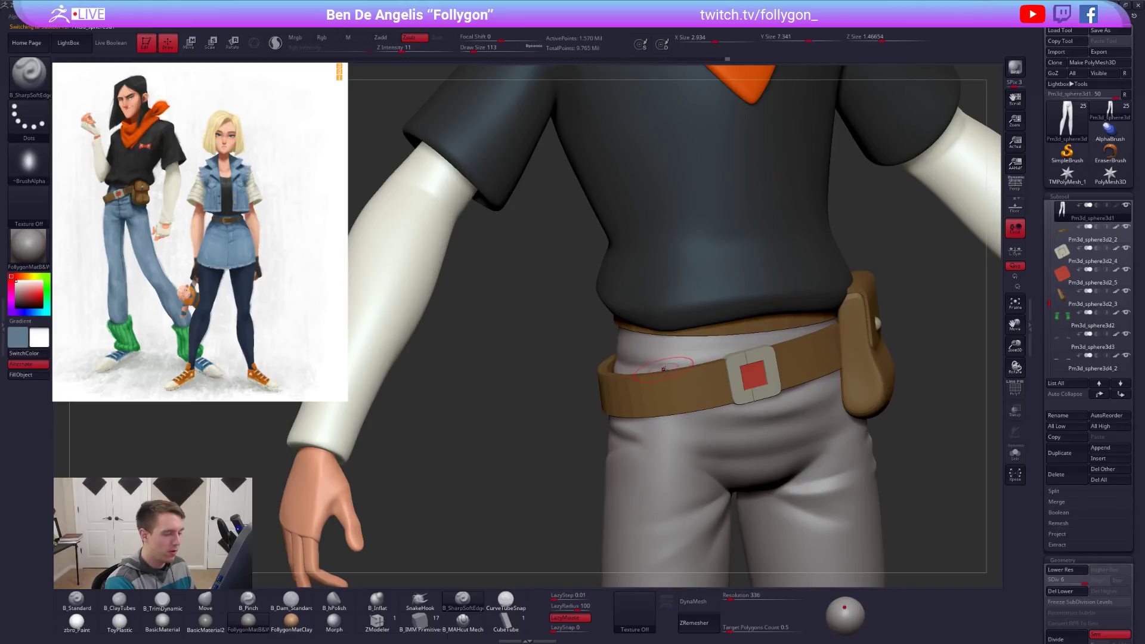
pyautogui.moveTo(713, 358); pyautogui.dragTo(808, 333)
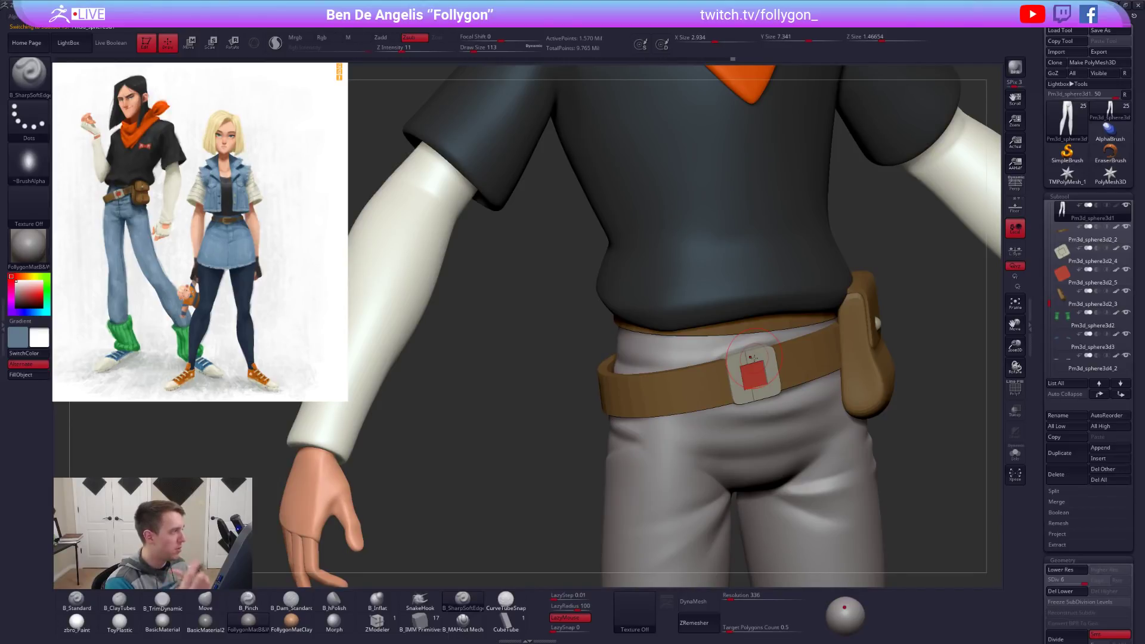
pyautogui.moveTo(752, 357)
pyautogui.keyDown('alt'); pyautogui.mouseDown(button='right')
pyautogui.moveTo(718, 393)
pyautogui.moveTo(807, 357)
pyautogui.mouseUp(button='right'); pyautogui.keyUp('alt')
pyautogui.moveTo(804, 357)
pyautogui.mouseDown()
pyautogui.moveTo(679, 387)
pyautogui.moveTo(739, 389)
pyautogui.mouseUp()
pyautogui.press('space')
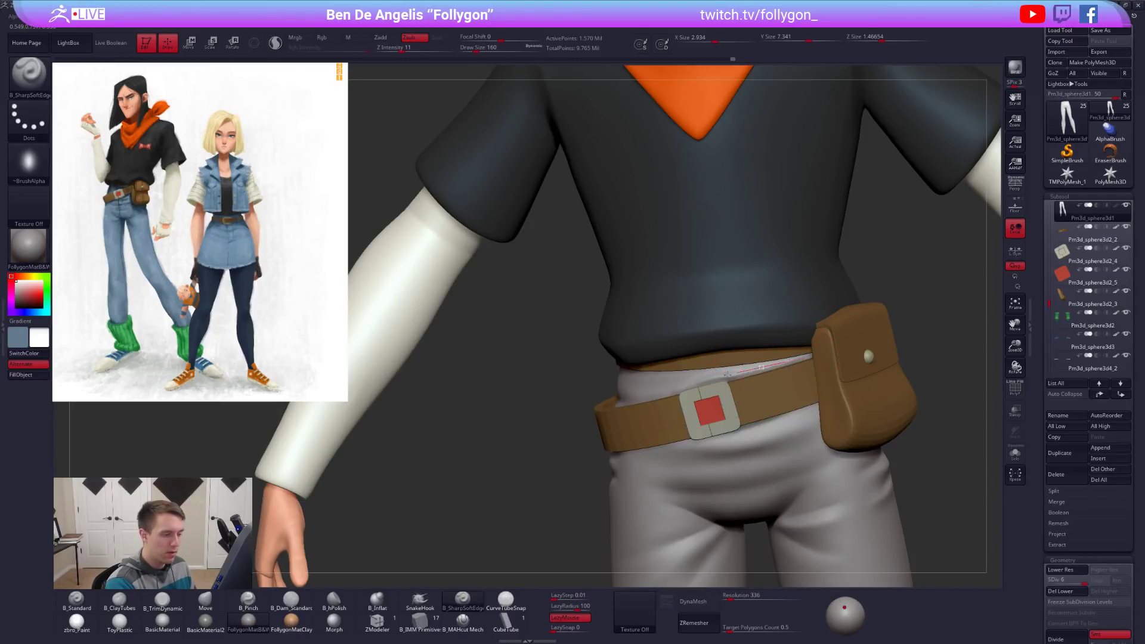
pyautogui.moveTo(732, 373); pyautogui.dragTo(755, 429, button='right')
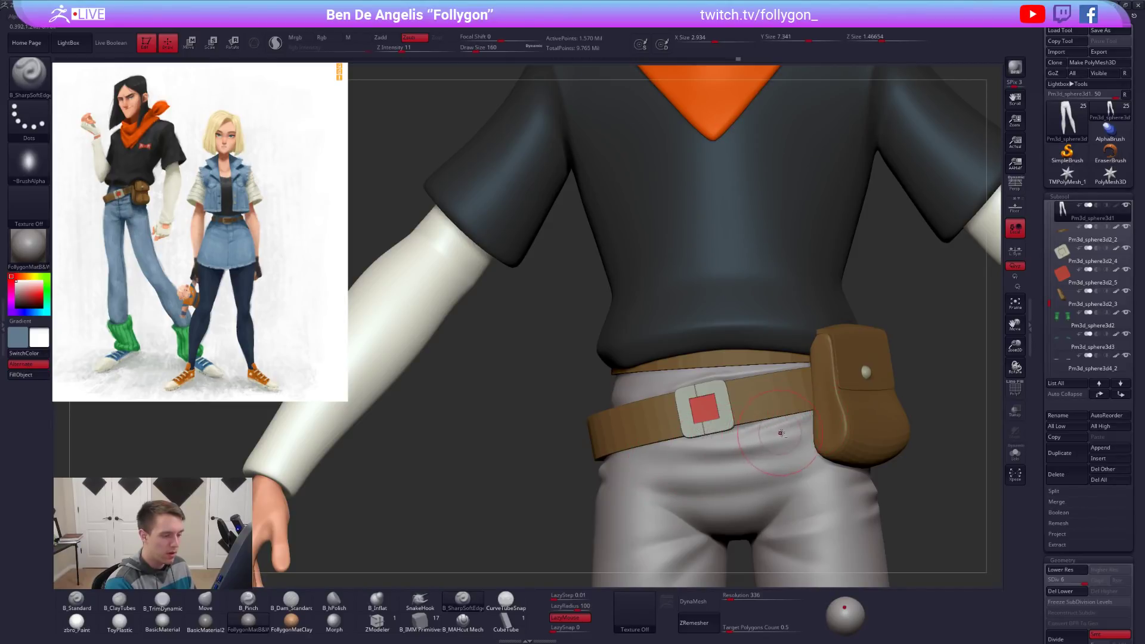
# Carve a diagonal crease just below the belt on the hip opposite the pouch at draw size 160 and smooth it.
pyautogui.moveTo(771, 442); pyautogui.dragTo(718, 429, button='right')
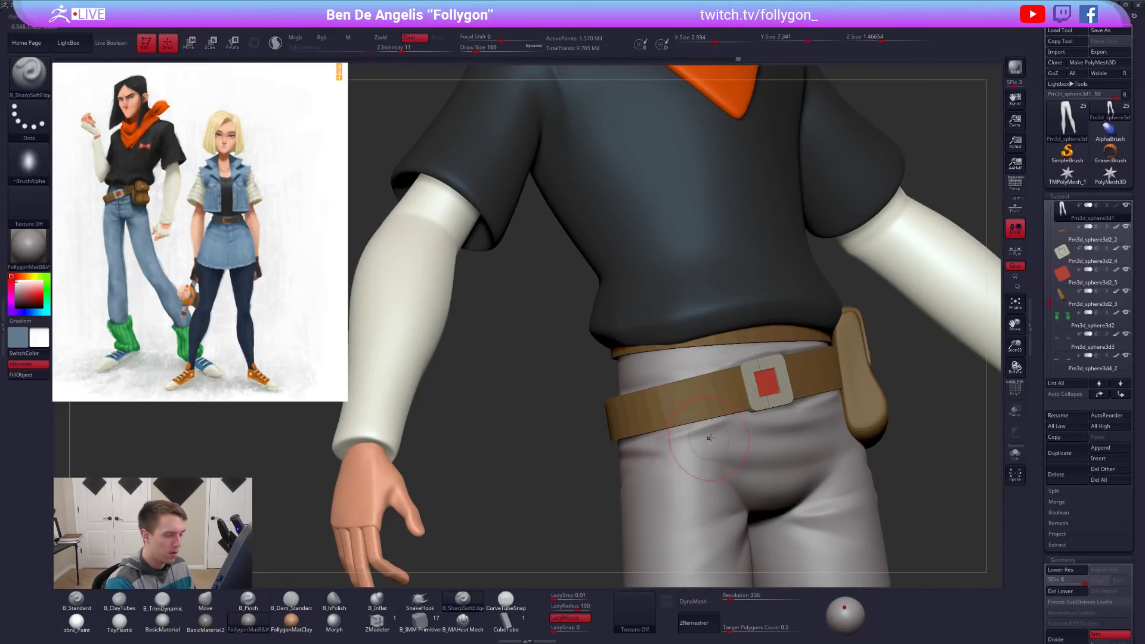
pyautogui.press('shift')
pyautogui.moveTo(732, 423); pyautogui.dragTo(619, 462)
pyautogui.keyDown('shift'); pyautogui.moveTo(683, 442); pyautogui.dragTo(653, 453); pyautogui.keyUp('shift')
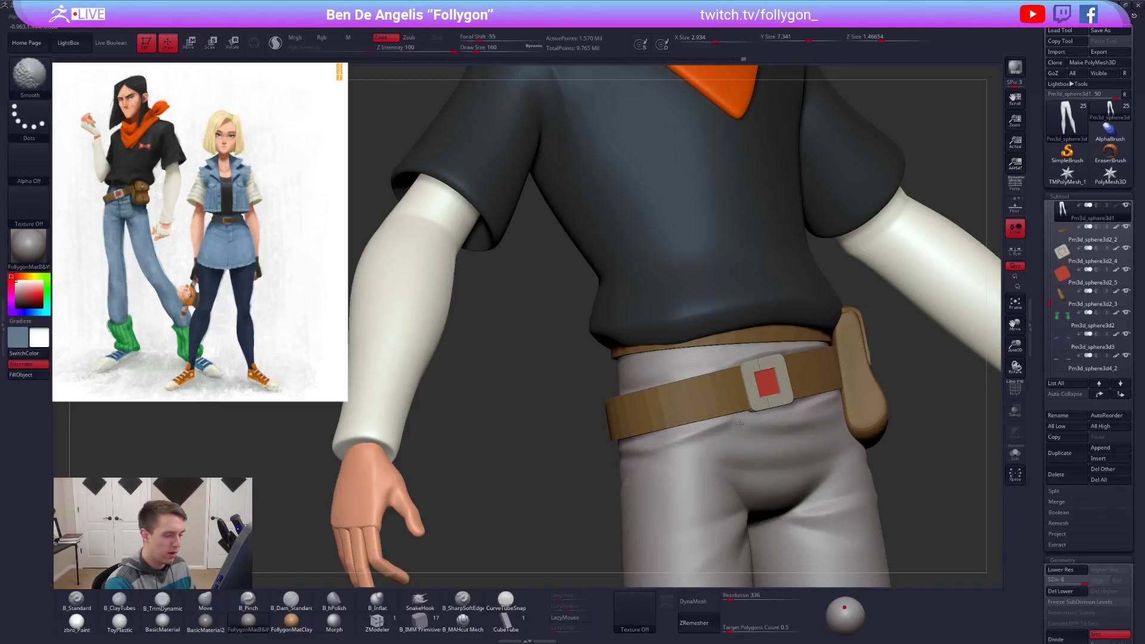
pyautogui.keyDown('shift'); pyautogui.moveTo(719, 437); pyautogui.dragTo(700, 442); pyautogui.keyUp('shift')
# Isolate the jeans and soften the lower side-hip fold with ClayTubes and smoothing at draw size 121 on subdivision level 5.
pyautogui.press('2')
pyautogui.moveTo(700, 442); pyautogui.dragTo(687, 431, button='right')
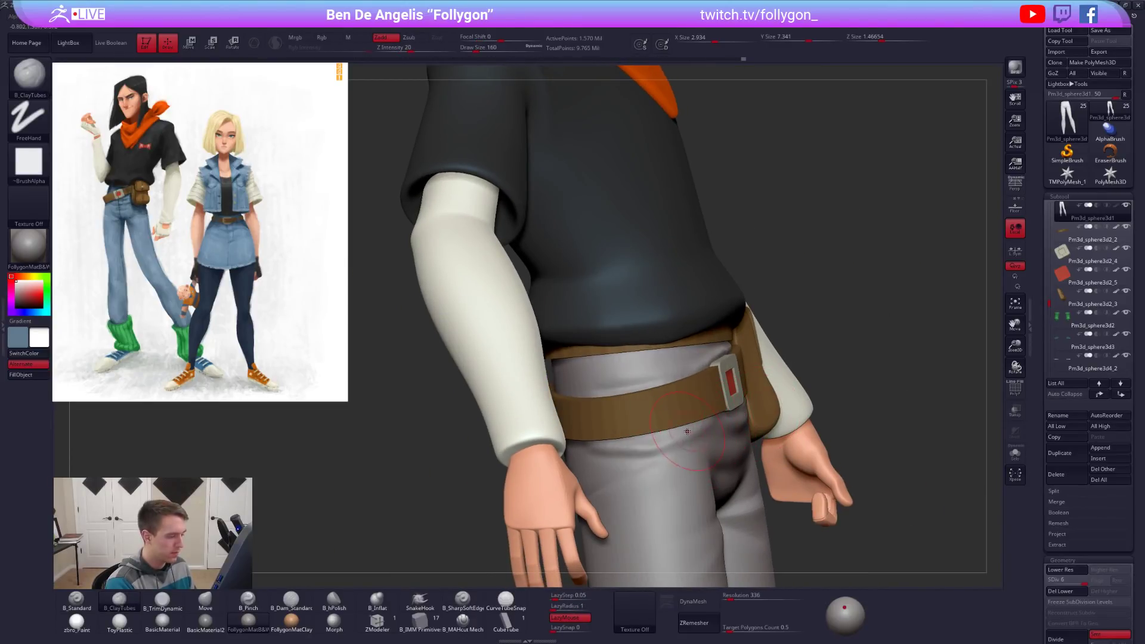
pyautogui.press('s')
pyautogui.moveTo(636, 439); pyautogui.dragTo(626, 438)
pyautogui.hotkey('alt', 's')
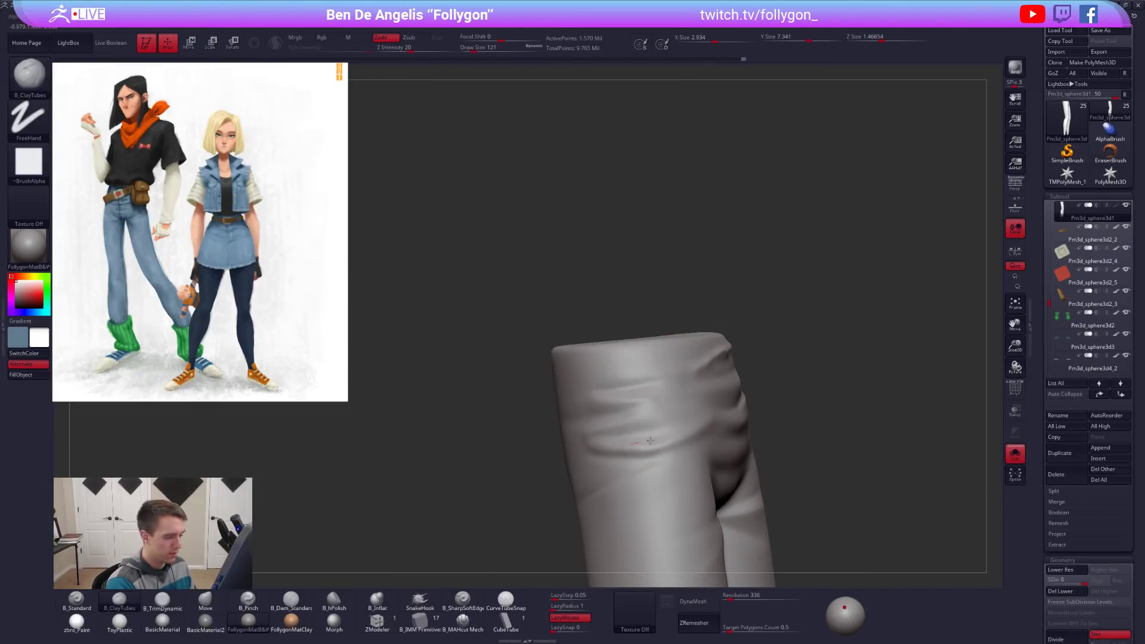
pyautogui.hotkey('shift', 'd')
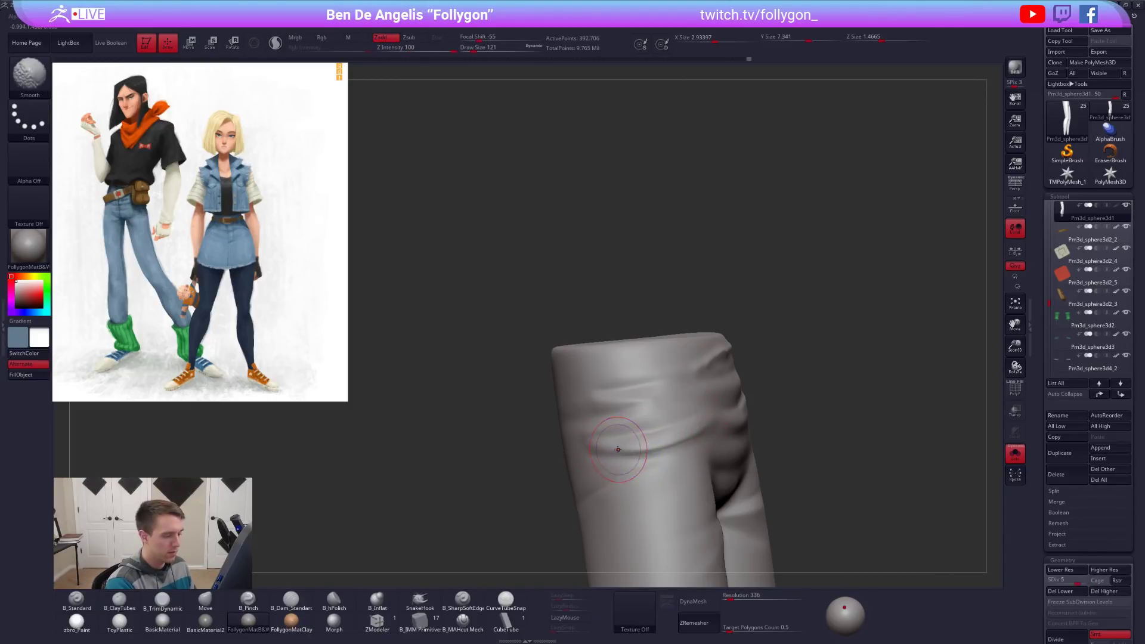
pyautogui.press('d')
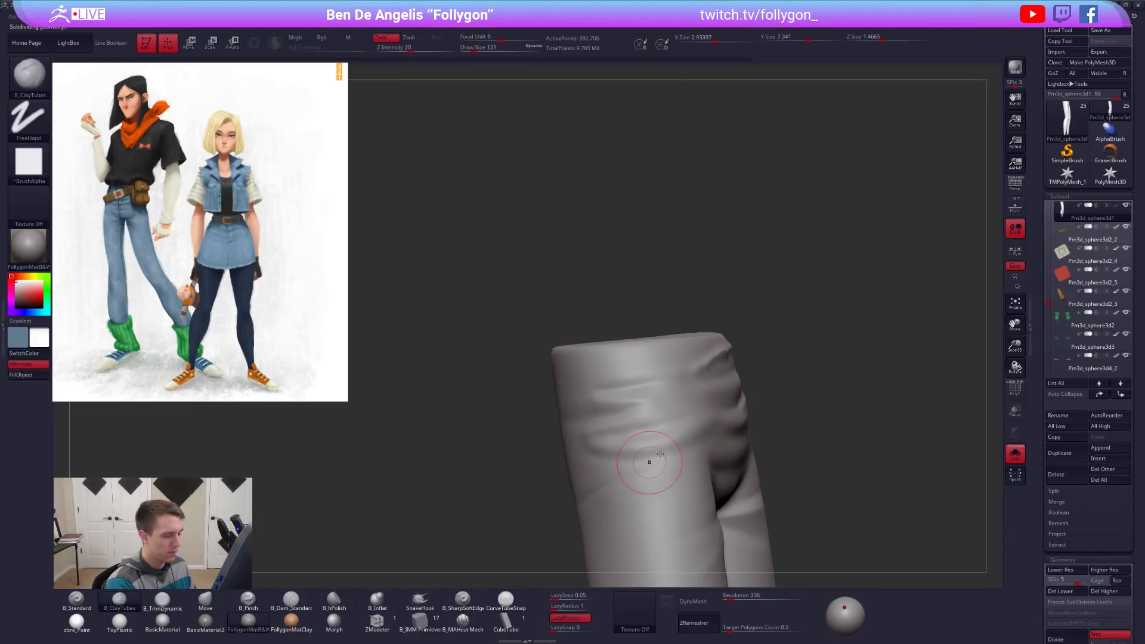
pyautogui.moveTo(823, 445)
pyautogui.mouseDown()
pyautogui.moveTo(695, 432)
pyautogui.moveTo(778, 422)
pyautogui.mouseUp()
# Carve a curved fold across the front of the hip with B_SharpSoftEdge on subdivision level 6, starting at draw size 192.
pyautogui.click(479, 604)
pyautogui.hotkey('alt', 'shift', 's')
pyautogui.moveTo(679, 413); pyautogui.dragTo(613, 451, button='right')
pyautogui.press('space')
pyautogui.moveTo(649, 391); pyautogui.dragTo(656, 391)
pyautogui.keyDown('ctrl'); pyautogui.moveTo(662, 395); pyautogui.dragTo(625, 387, button='right'); pyautogui.keyUp('ctrl')
pyautogui.moveTo(625, 395)
pyautogui.mouseDown()
pyautogui.moveTo(599, 407)
pyautogui.moveTo(625, 401)
pyautogui.moveTo(579, 389)
pyautogui.mouseUp()
pyautogui.hotkey('ctrl', 'z')
pyautogui.moveTo(733, 395)
pyautogui.mouseDown()
pyautogui.moveTo(751, 396)
pyautogui.moveTo(625, 386)
pyautogui.mouseUp()
pyautogui.hotkey('shift', 's')
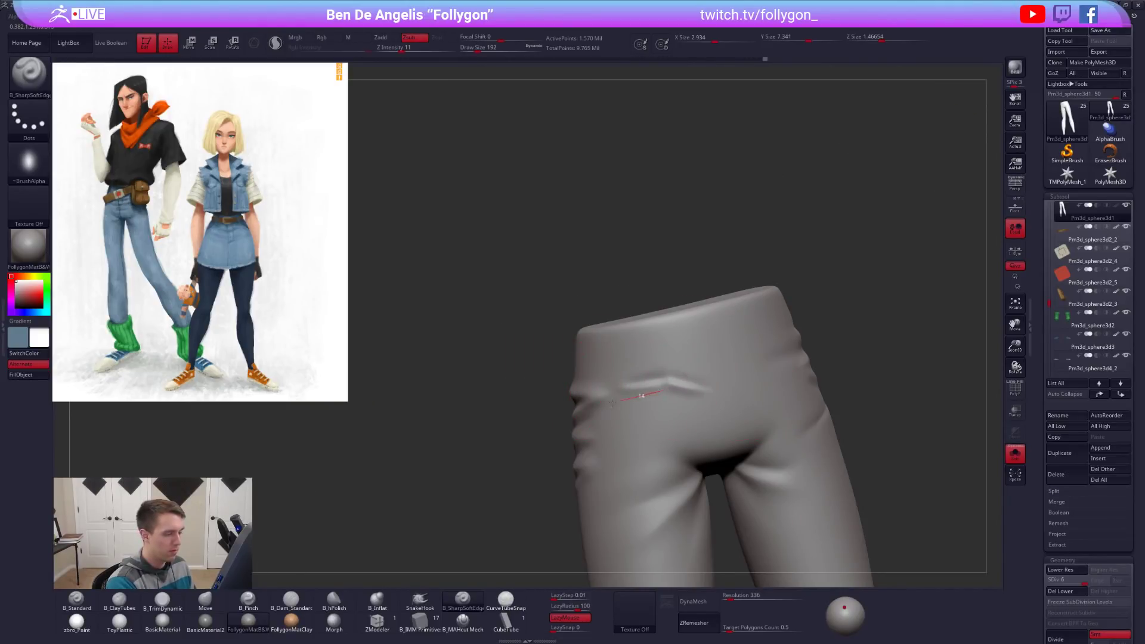
pyautogui.moveTo(713, 406)
pyautogui.mouseDown()
pyautogui.moveTo(684, 391)
pyautogui.moveTo(700, 388)
pyautogui.mouseUp()
pyautogui.press('space')
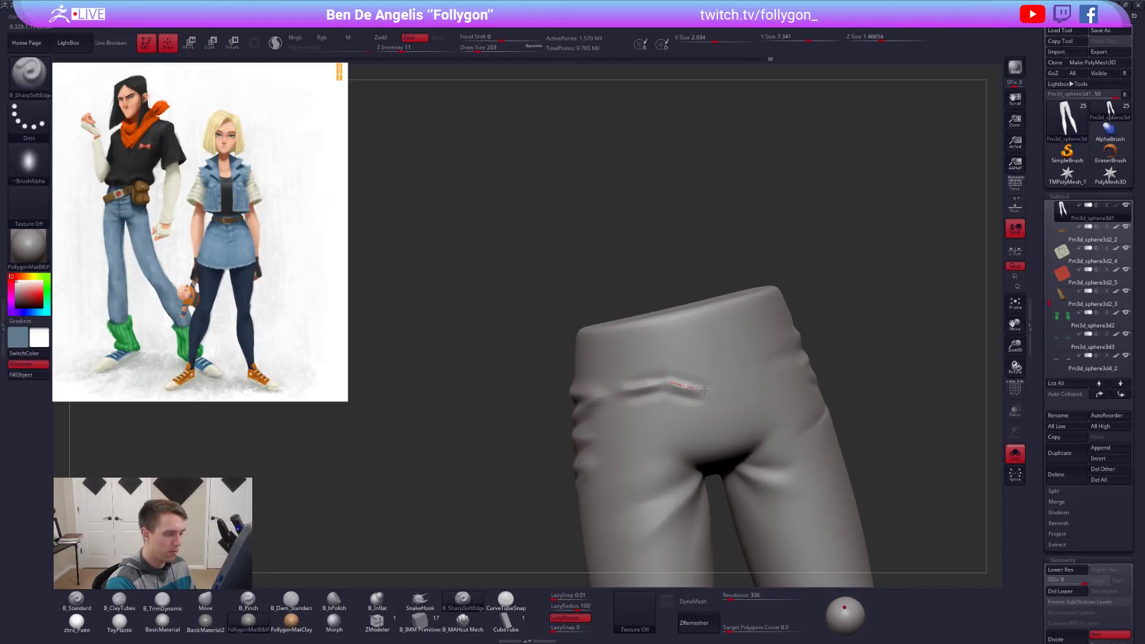
# Build up and smooth the front hip fold towards the opposite side with ClayTubes at draw size 140 on subdivision level 5.
pyautogui.hotkey('shift', 'd')
pyautogui.press('space')
pyautogui.moveTo(714, 393); pyautogui.dragTo(686, 393)
pyautogui.press('2')
pyautogui.moveTo(686, 393); pyautogui.dragTo(764, 382)
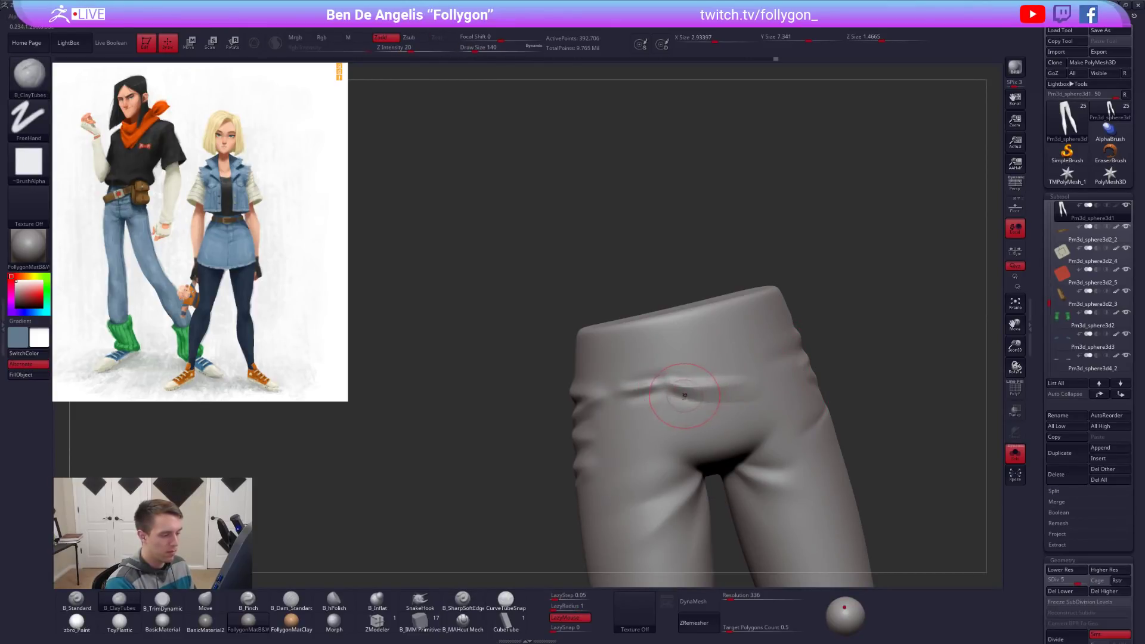
pyautogui.press('shift')
pyautogui.hotkey('alt', 's')
pyautogui.press('shift')
pyautogui.moveTo(525, 405)
pyautogui.mouseDown()
pyautogui.moveTo(703, 403)
pyautogui.moveTo(694, 396)
pyautogui.mouseUp()
pyautogui.hotkey('alt', 's')
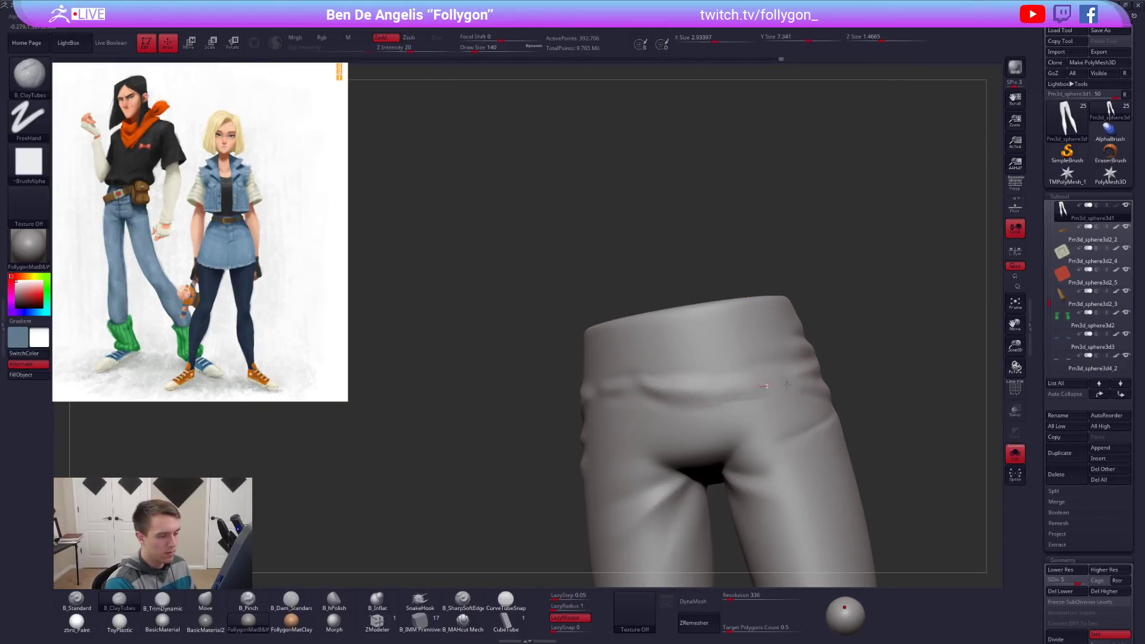
# Smooth the seat below the belt and carve a fold across it with B_SharpSoftEdge at draw size 160 on subdivision level 6.
pyautogui.hotkey('alt', 's')
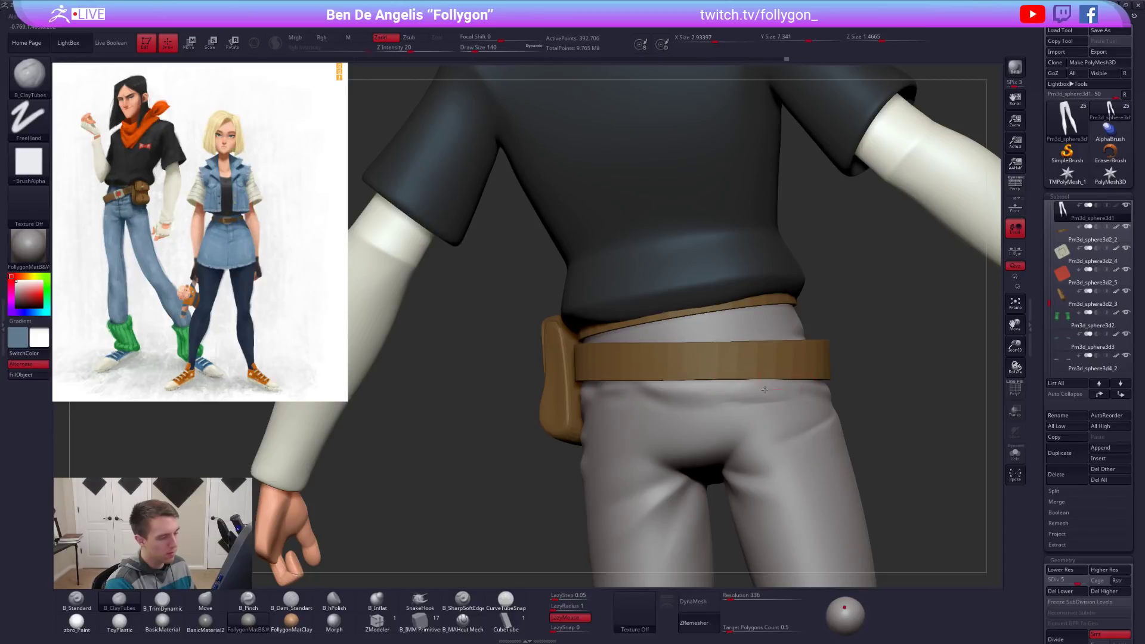
pyautogui.keyDown('shift'); pyautogui.moveTo(734, 407); pyautogui.dragTo(769, 401); pyautogui.keyUp('shift')
pyautogui.press('space')
pyautogui.moveTo(765, 460); pyautogui.dragTo(760, 459)
pyautogui.press('d')
pyautogui.click(463, 600)
pyautogui.press('space')
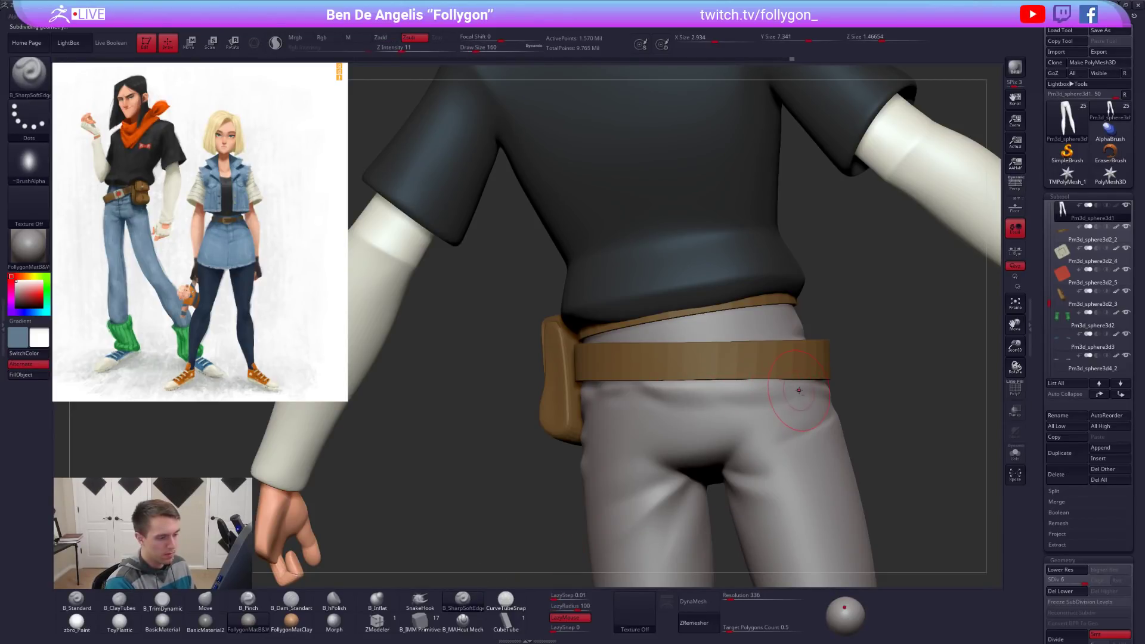
pyautogui.moveTo(801, 392)
pyautogui.mouseDown()
pyautogui.moveTo(635, 415)
pyautogui.moveTo(635, 406)
pyautogui.mouseUp()
# Build up the fold across the back of the jeans below the belt with ClayTubes and smooth it.
pyautogui.press('b')
pyautogui.press('c')
pyautogui.press('t')
pyautogui.moveTo(743, 408)
pyautogui.mouseDown()
pyautogui.moveTo(676, 417)
pyautogui.moveTo(746, 405)
pyautogui.moveTo(724, 401)
pyautogui.moveTo(718, 420)
pyautogui.mouseUp()
pyautogui.press('space')
pyautogui.moveTo(718, 424)
pyautogui.keyDown('shift'); pyautogui.mouseDown(button='right')
pyautogui.moveTo(751, 433)
pyautogui.moveTo(725, 458)
pyautogui.moveTo(725, 422)
pyautogui.moveTo(744, 463)
pyautogui.moveTo(797, 410)
pyautogui.mouseUp(button='right'); pyautogui.keyUp('shift')
pyautogui.moveTo(833, 375)
pyautogui.mouseDown(button='right')
pyautogui.moveTo(845, 363)
pyautogui.moveTo(796, 393)
pyautogui.moveTo(805, 446)
pyautogui.moveTo(811, 393)
pyautogui.mouseUp(button='right')
pyautogui.keyDown('alt'); pyautogui.click(796, 401); pyautogui.keyUp('alt')
pyautogui.hotkey('alt', 's')
pyautogui.hotkey('alt', 's')
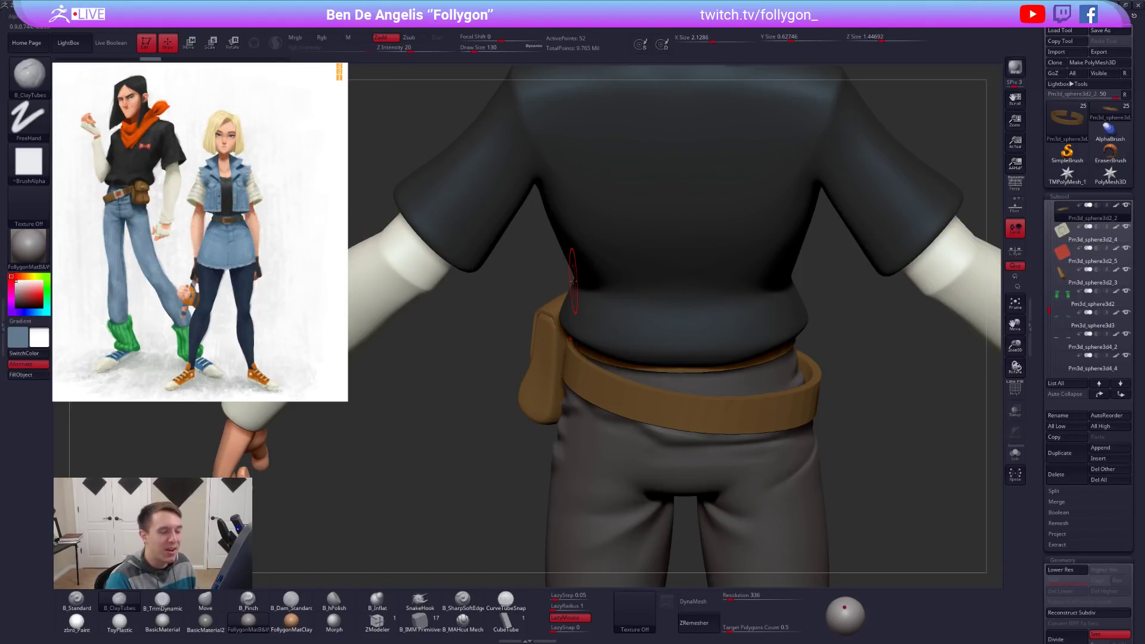
# Reselect and isolate the jeans, and carve a slanted crease below the back waist edge on the pouch side with B_SharpSoftEdge at draw size 170.
pyautogui.keyDown('alt'); pyautogui.click(711, 384); pyautogui.keyUp('alt')
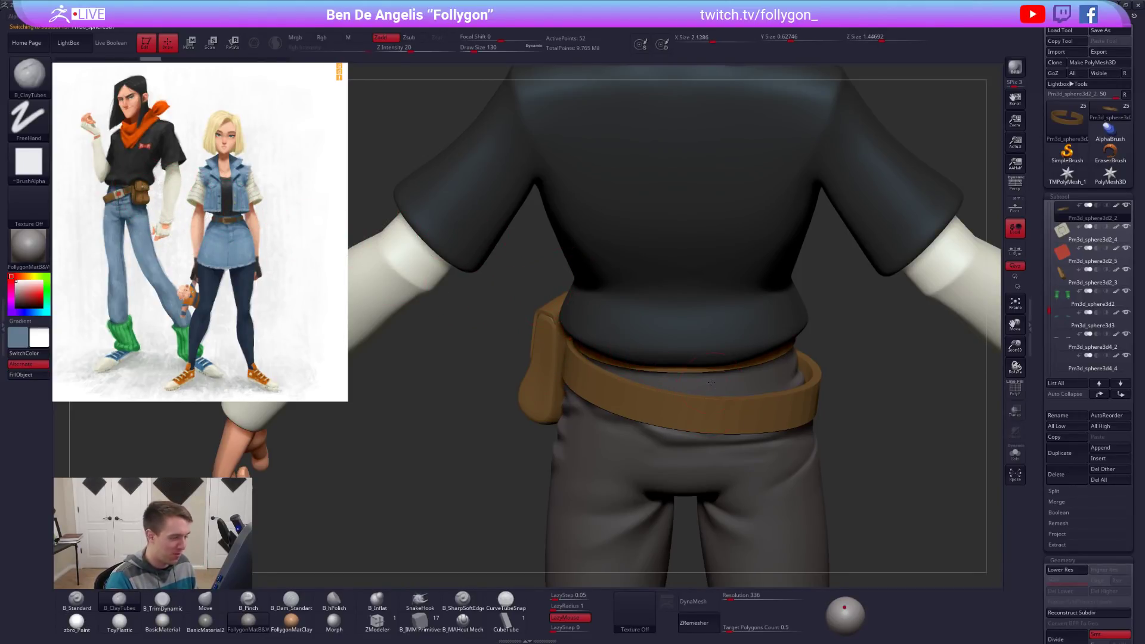
pyautogui.click(462, 601)
pyautogui.moveTo(459, 507); pyautogui.dragTo(433, 483)
pyautogui.hotkey('shift', 's')
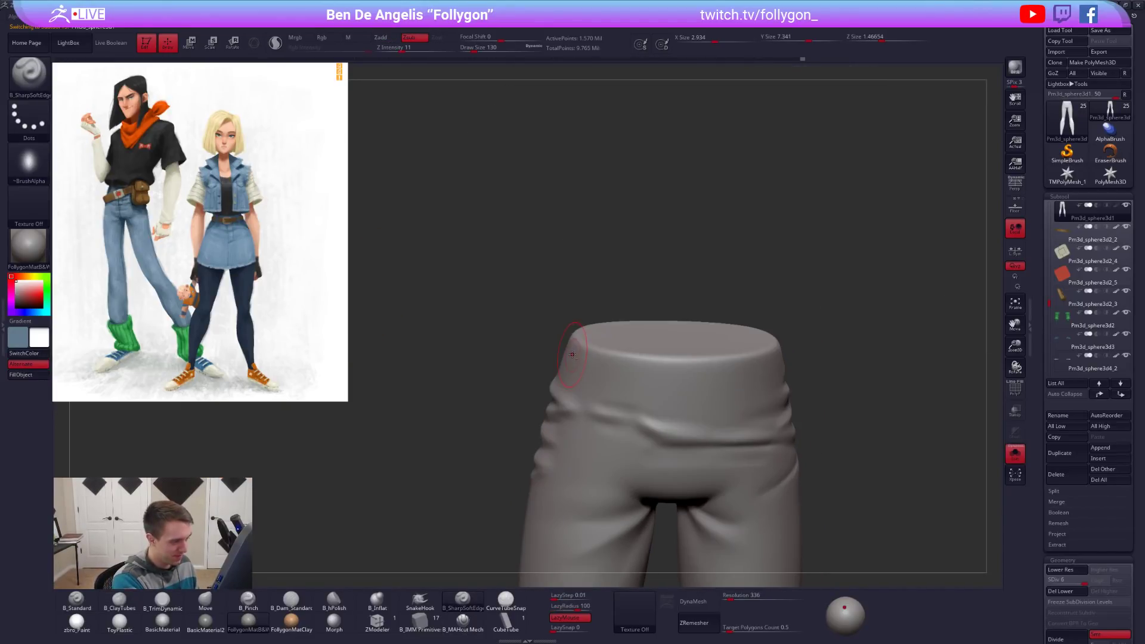
pyautogui.moveTo(612, 370); pyautogui.dragTo(690, 381)
pyautogui.hotkey('shift', 's')
pyautogui.press('space')
pyautogui.moveTo(645, 442); pyautogui.dragTo(654, 442)
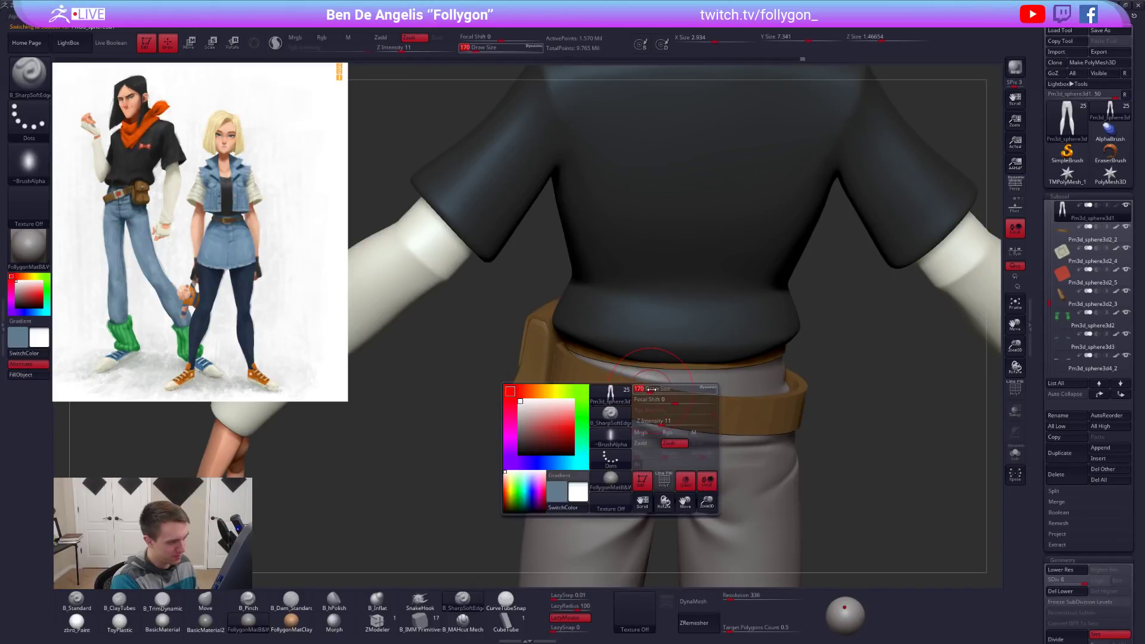
pyautogui.hotkey('shift', 's')
pyautogui.moveTo(594, 364); pyautogui.dragTo(692, 388)
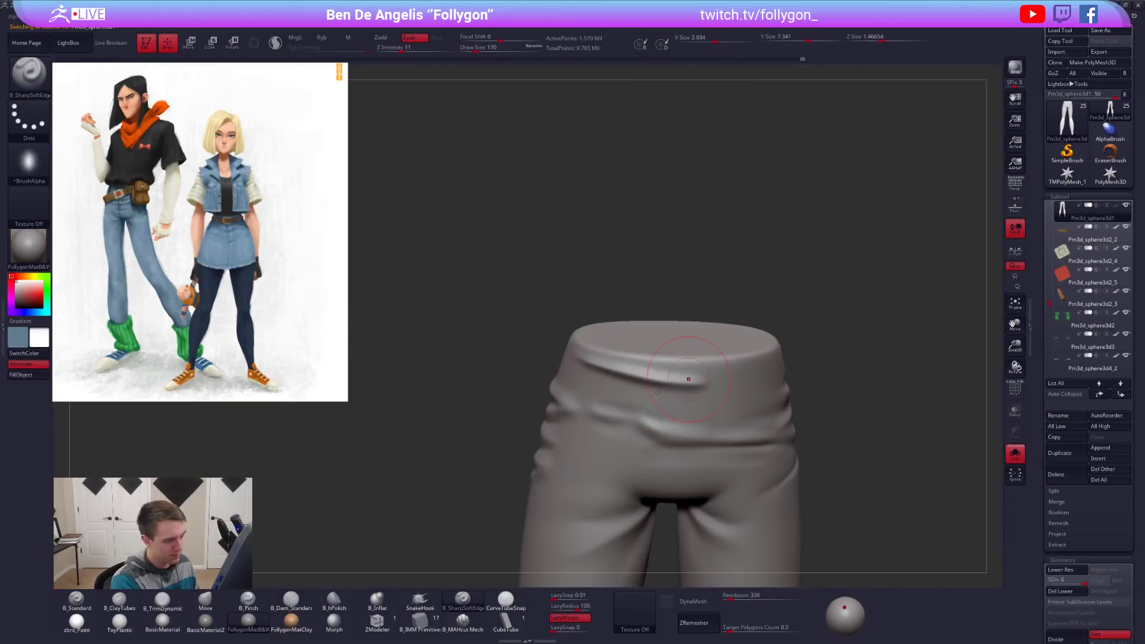
# Carve an opposing slanted crease at the back waist on the side opposite the pouch with B_SharpSoftEdge at draw size 170.
pyautogui.hotkey('shift', 's')
pyautogui.moveTo(670, 392); pyautogui.dragTo(714, 398, button='right')
pyautogui.moveTo(788, 391)
pyautogui.mouseDown()
pyautogui.moveTo(815, 375)
pyautogui.moveTo(678, 412)
pyautogui.mouseUp()
pyautogui.hotkey('shift', 's')
pyautogui.moveTo(678, 411); pyautogui.dragTo(802, 422, button='right')
pyautogui.moveTo(838, 377)
pyautogui.mouseDown()
pyautogui.moveTo(740, 402)
pyautogui.moveTo(827, 381)
pyautogui.moveTo(760, 391)
pyautogui.mouseUp()
# Fill and smooth the opposing back waist crease with ClayTubes at draw size 140, dropping to subdivision level 5.
pyautogui.moveTo(760, 387); pyautogui.dragTo(804, 379, button='right')
pyautogui.press('2')
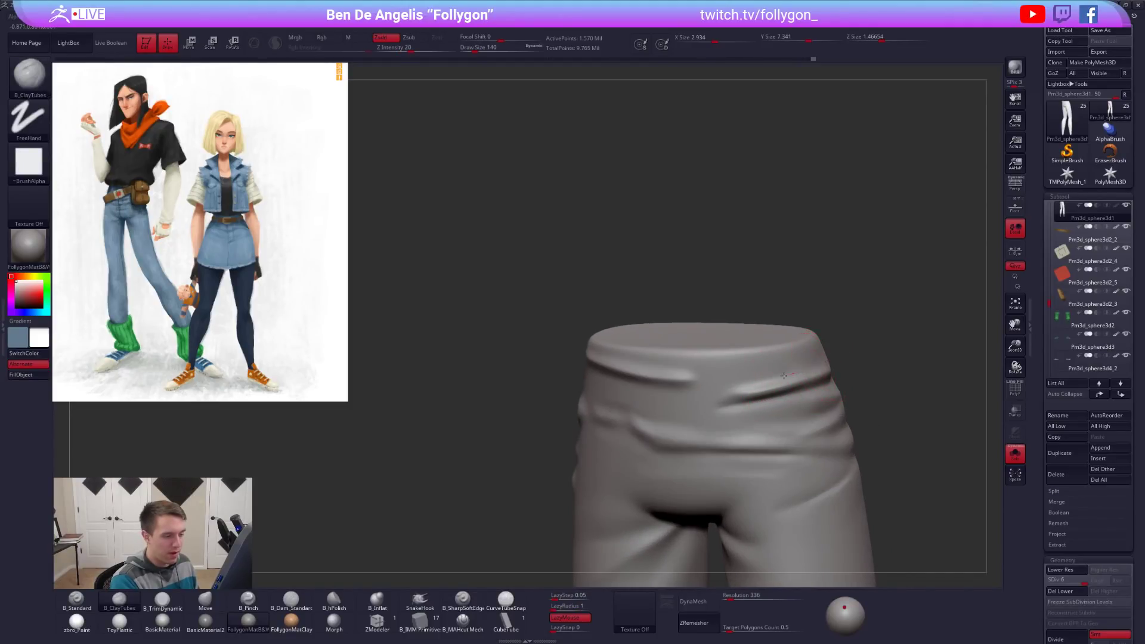
pyautogui.moveTo(726, 394); pyautogui.dragTo(715, 397)
pyautogui.hotkey('shift', 'd')
pyautogui.press('space')
pyautogui.keyDown('shift'); pyautogui.moveTo(795, 367); pyautogui.dragTo(781, 371); pyautogui.keyUp('shift')
pyautogui.moveTo(782, 371)
pyautogui.mouseDown(button='right')
pyautogui.moveTo(718, 383)
pyautogui.moveTo(740, 396)
pyautogui.mouseUp(button='right')
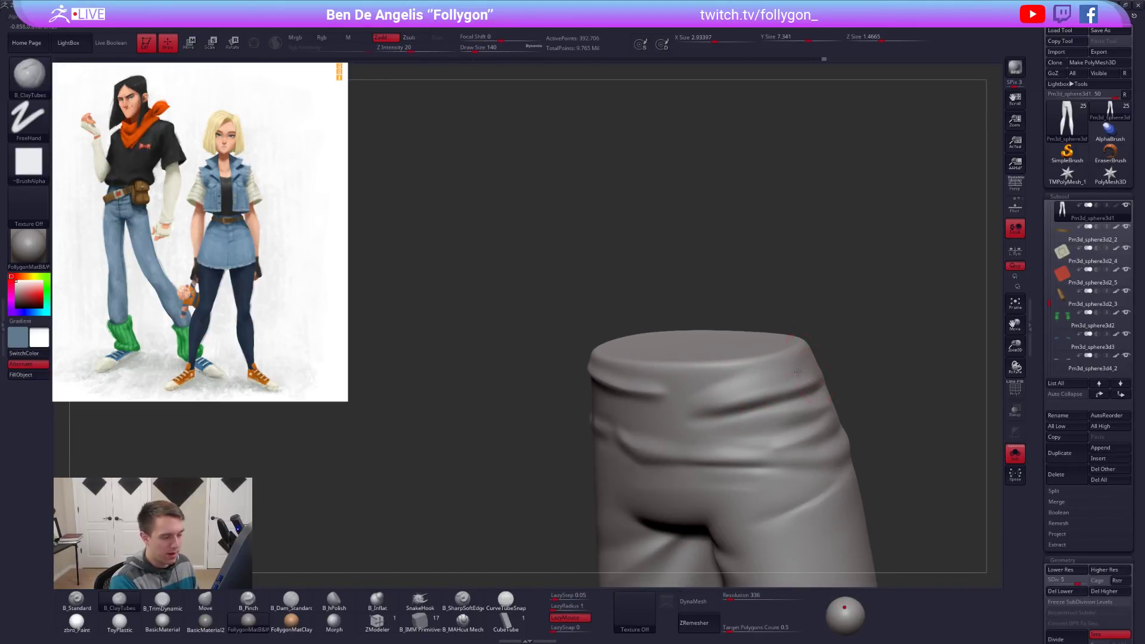
# Refine the back waist crease opposite the pouch at draw size 113, smoothing it and flattening the surrounding surface with TrimDynamic.
pyautogui.press('[')
pyautogui.moveTo(694, 420)
pyautogui.mouseDown()
pyautogui.moveTo(777, 391)
pyautogui.moveTo(715, 412)
pyautogui.mouseUp()
pyautogui.press('5')
pyautogui.keyDown('shift'); pyautogui.moveTo(758, 379); pyautogui.dragTo(783, 377); pyautogui.keyUp('shift')
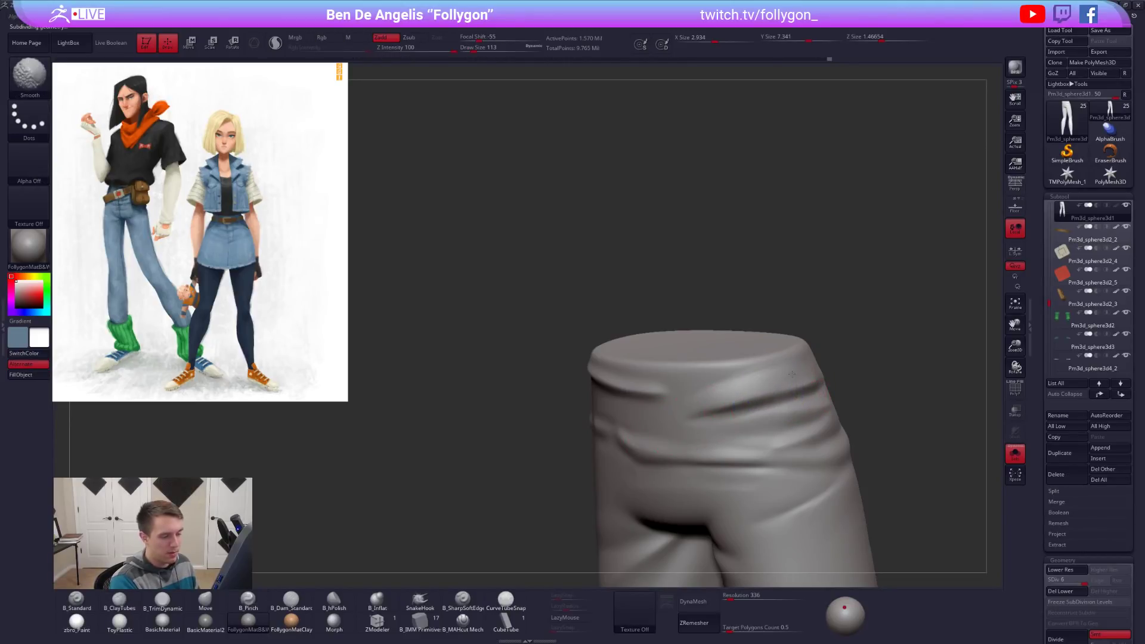
pyautogui.hotkey('shift', 'd')
pyautogui.press('3')
pyautogui.moveTo(737, 384)
pyautogui.mouseDown()
pyautogui.moveTo(713, 390)
pyautogui.moveTo(754, 403)
pyautogui.moveTo(802, 389)
pyautogui.moveTo(771, 401)
pyautogui.mouseUp()
# Tighten the back waist crease opposite the pouch with B_Pinch at draw size 113 on subdivision level 6.
pyautogui.hotkey('alt', 's')
pyautogui.press('space')
pyautogui.moveTo(709, 398)
pyautogui.mouseDown(button='right')
pyautogui.moveTo(769, 398)
pyautogui.moveTo(742, 402)
pyautogui.mouseUp(button='right')
pyautogui.hotkey('alt', 's')
pyautogui.press('5')
pyautogui.press('[')
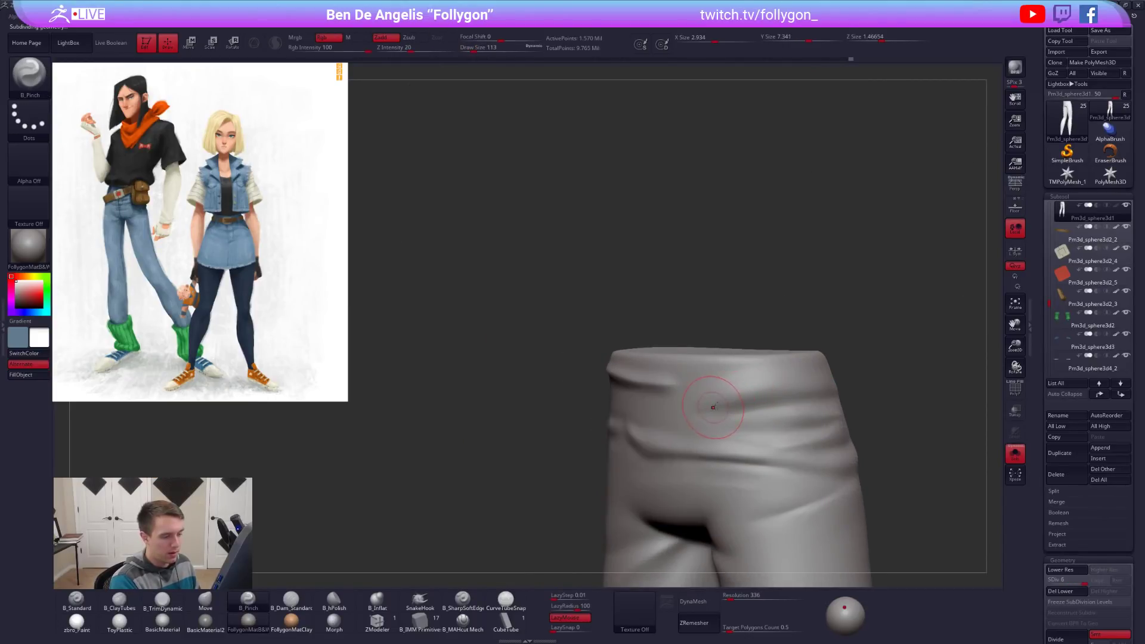
pyautogui.moveTo(758, 391); pyautogui.dragTo(732, 393)
# Build up and smooth the pouch-side back waist crease with ClayTubes at draw size 150 on subdivision level 6.
pyautogui.moveTo(688, 419)
pyautogui.mouseDown(button='right')
pyautogui.moveTo(736, 414)
pyautogui.moveTo(620, 386)
pyautogui.moveTo(667, 407)
pyautogui.moveTo(638, 438)
pyautogui.moveTo(609, 448)
pyautogui.mouseUp(button='right')
pyautogui.hotkey('alt', 's')
pyautogui.hotkey('alt', 's')
pyautogui.press('space')
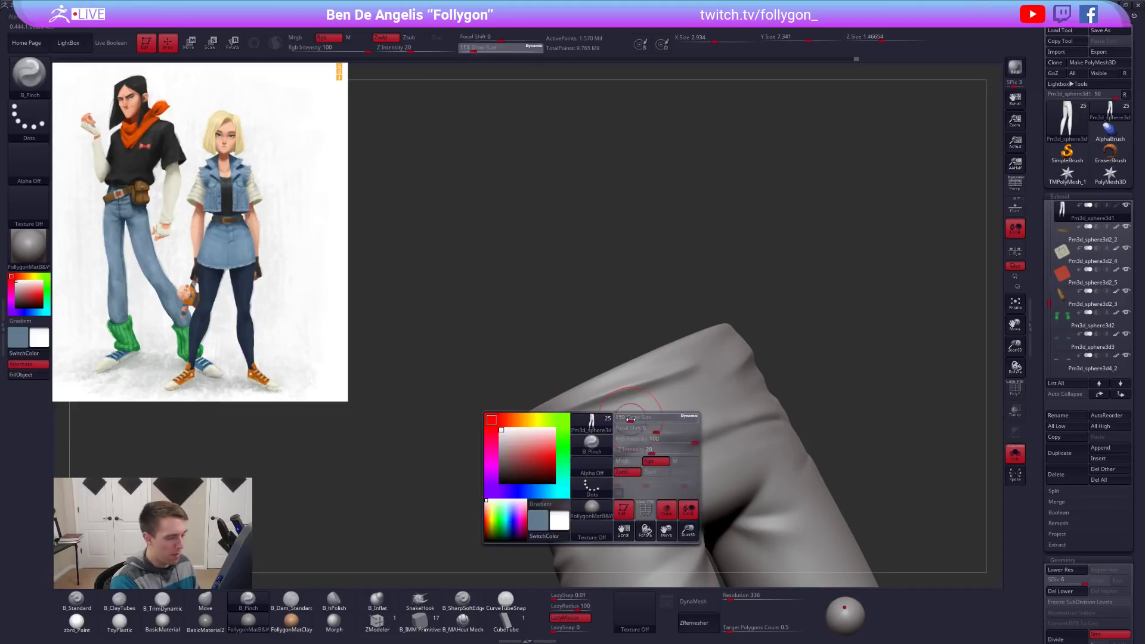
pyautogui.moveTo(622, 451); pyautogui.dragTo(627, 451)
pyautogui.press('2')
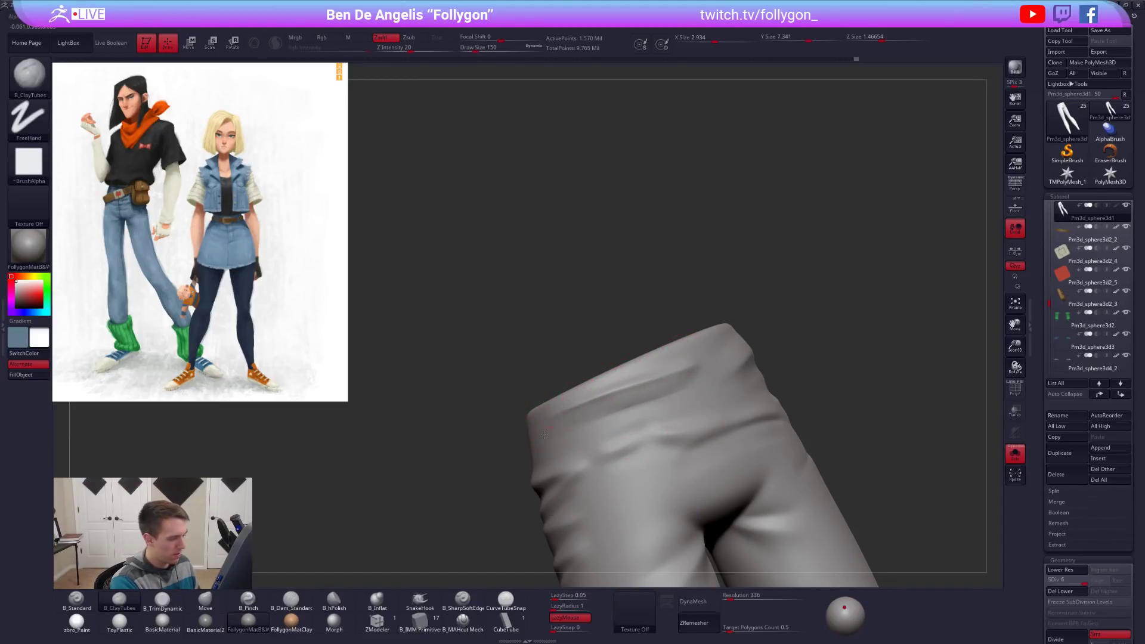
pyautogui.press('shift')
pyautogui.keyDown('shift'); pyautogui.moveTo(657, 394); pyautogui.dragTo(624, 408); pyautogui.keyUp('shift')
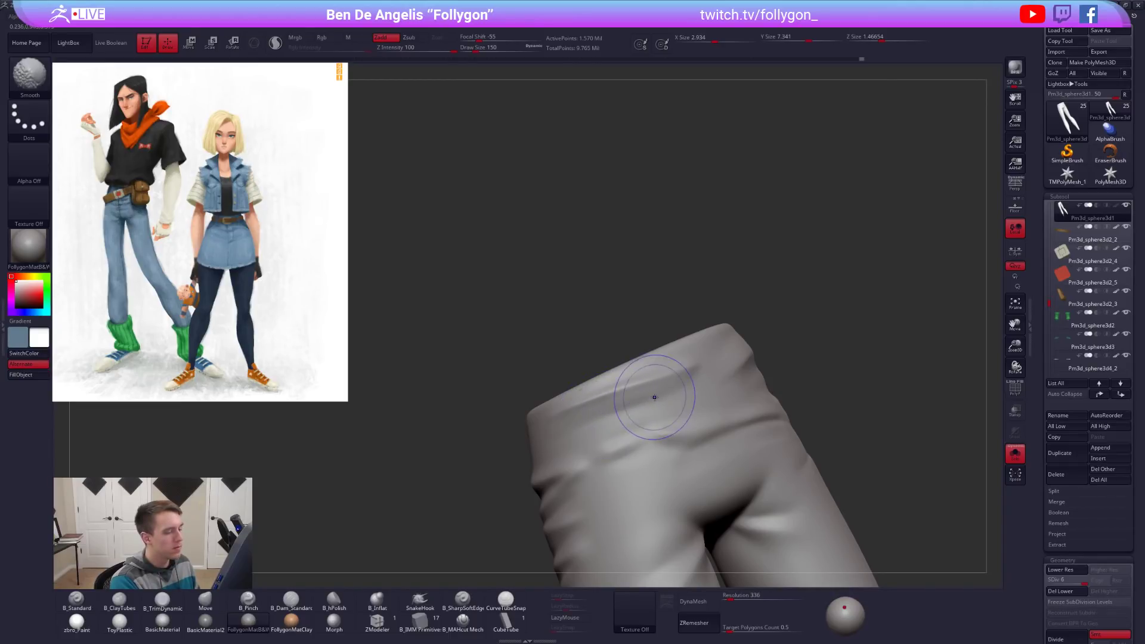
pyautogui.keyDown('shift'); pyautogui.moveTo(654, 396); pyautogui.dragTo(637, 399, button='right'); pyautogui.keyUp('shift')
# Soften the pouch-side back waist crease by smoothing at draw size 130 on subdivision level 4.
pyautogui.press('space')
pyautogui.moveTo(637, 394); pyautogui.dragTo(634, 393)
pyautogui.hotkey('alt', 's')
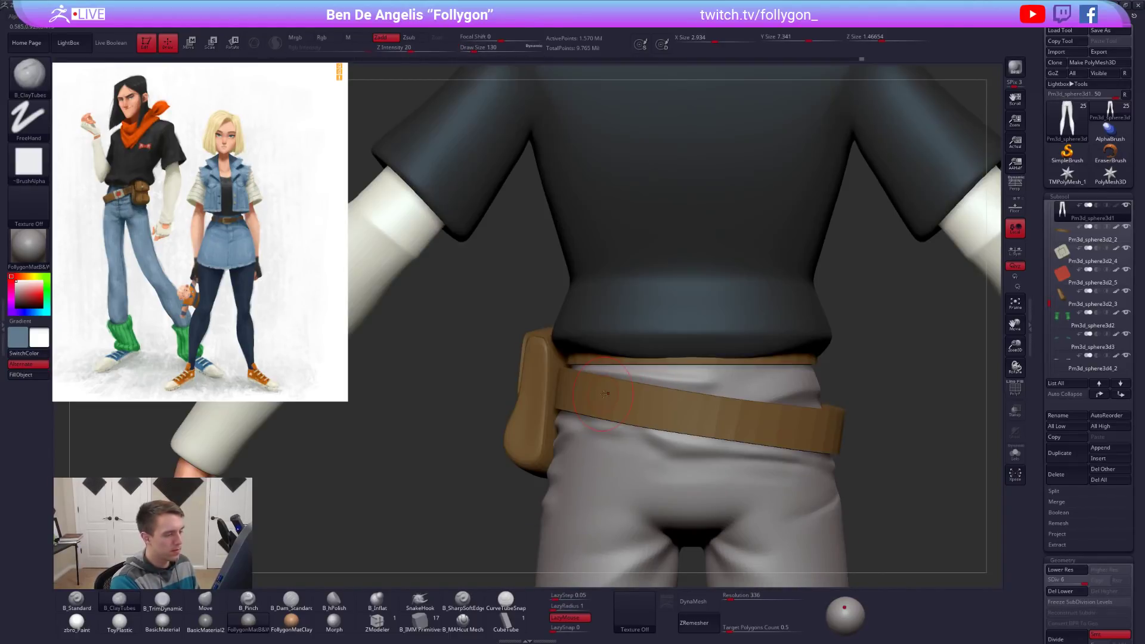
pyautogui.hotkey('alt', 's')
pyautogui.moveTo(619, 388); pyautogui.dragTo(571, 384, button='right')
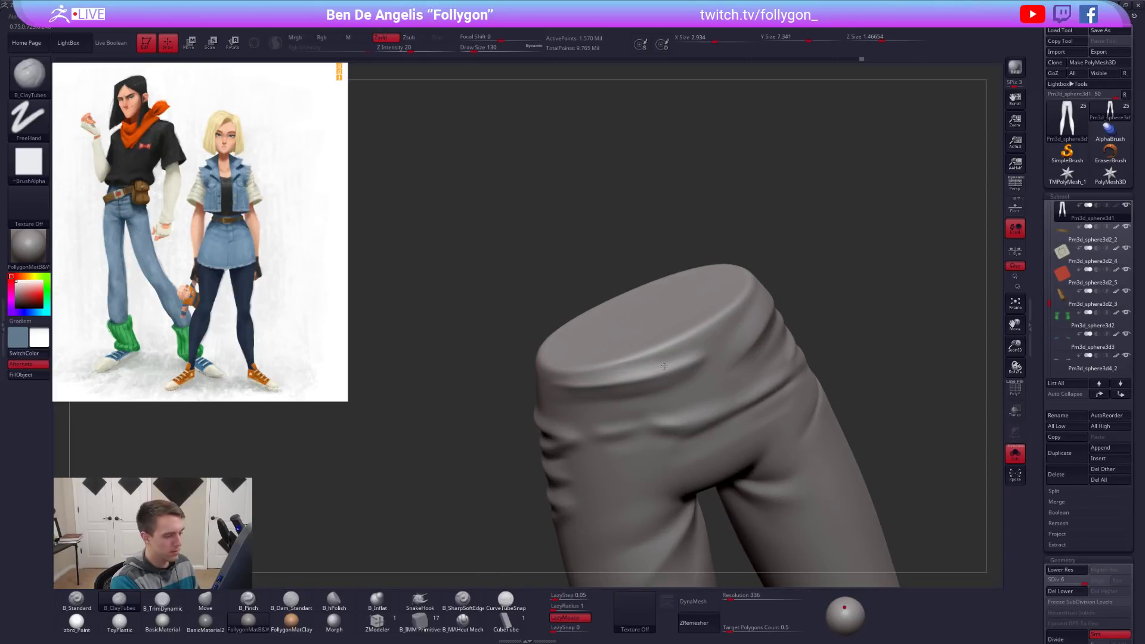
pyautogui.hotkey('shift', 'd')
pyautogui.hotkey('shift', 'd')
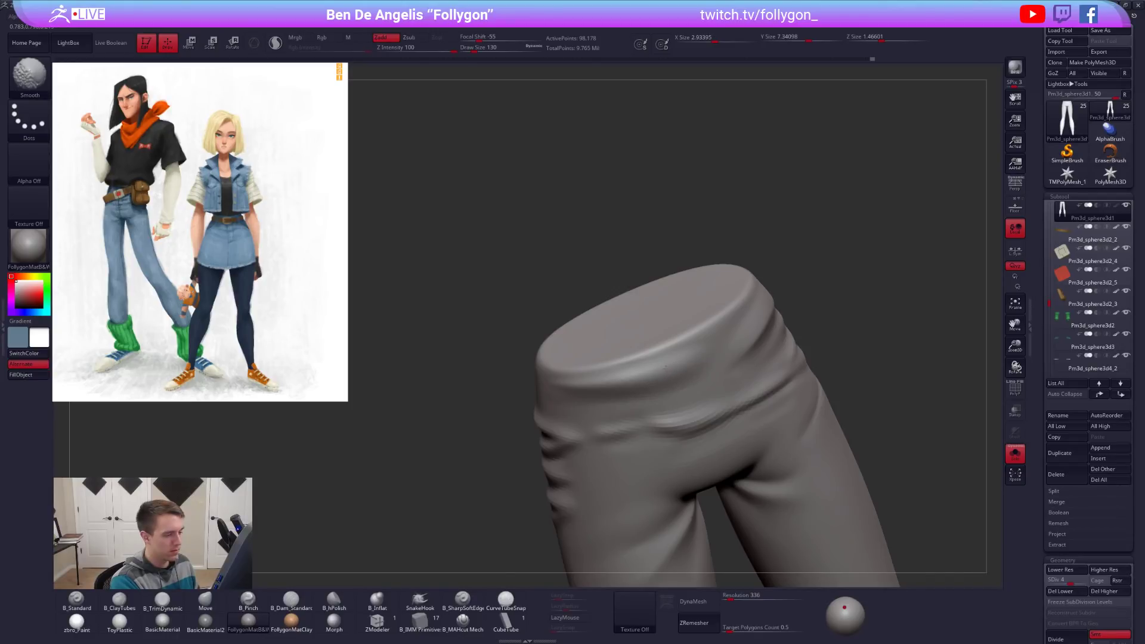
pyautogui.keyDown('shift'); pyautogui.moveTo(675, 366); pyautogui.dragTo(578, 399, button='right'); pyautogui.keyUp('shift')
# Return to subdivision level 6 and pinch the back waist crease with B_Pinch at draw size 130.
pyautogui.press('d')
pyautogui.press('d')
pyautogui.press('5')
pyautogui.moveTo(674, 396); pyautogui.dragTo(769, 385)
pyautogui.hotkey('alt', 's')
pyautogui.hotkey('alt', 's')
pyautogui.keyDown('alt'); pyautogui.moveTo(641, 460); pyautogui.dragTo(673, 418, button='right'); pyautogui.keyUp('alt')
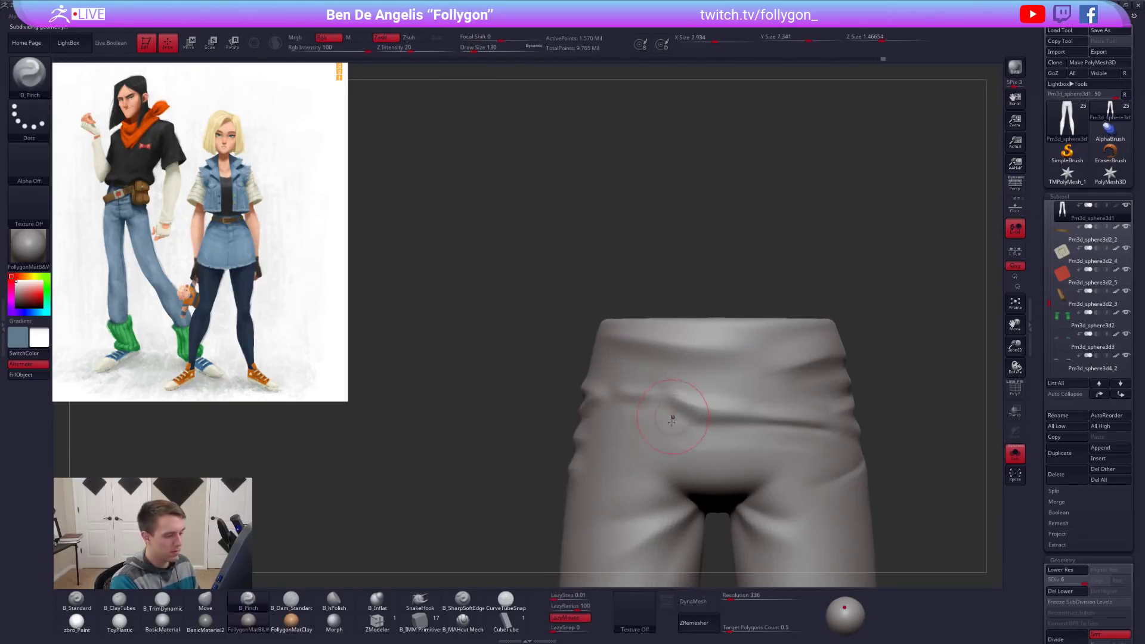
# Sharpen the long back fold towards the hip opposite the pouch with B_Pinch at draw size 104.
pyautogui.hotkey('alt', 's')
pyautogui.hotkey('alt', 's')
pyautogui.moveTo(752, 420); pyautogui.dragTo(863, 432)
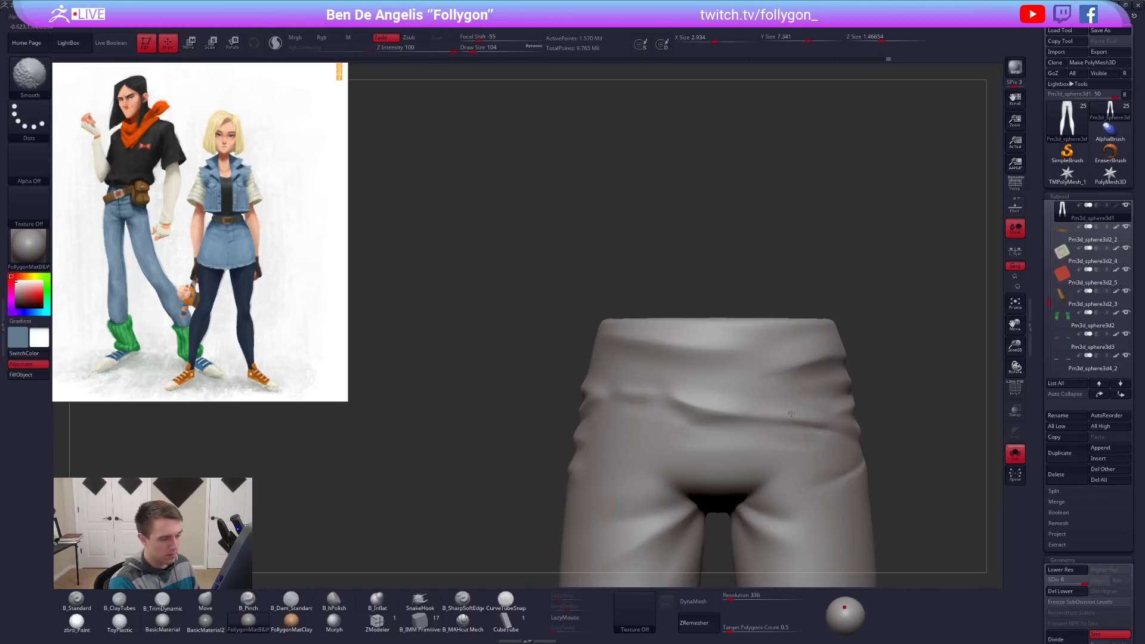
pyautogui.moveTo(632, 391); pyautogui.dragTo(728, 422, button='right')
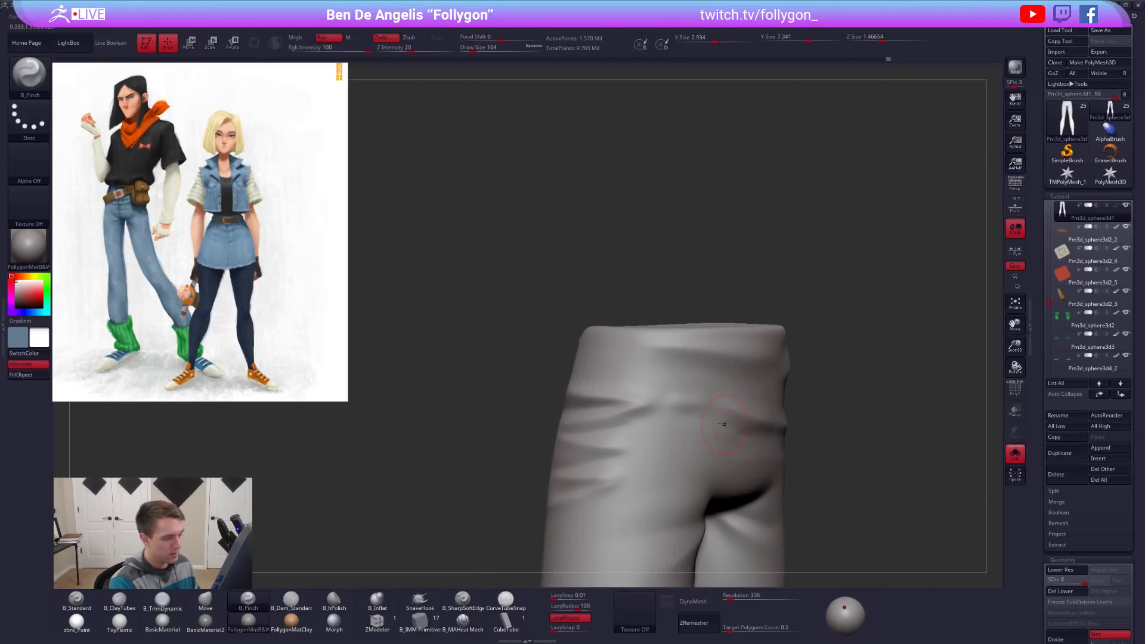
pyautogui.hotkey('alt', 's')
pyautogui.hotkey('alt', 's')
# Build up a slanted fold across the upper front of the jeans with ClayTubes at draw size 104.
pyautogui.moveTo(649, 432)
pyautogui.mouseDown(button='right')
pyautogui.moveTo(719, 446)
pyautogui.moveTo(680, 448)
pyautogui.moveTo(625, 375)
pyautogui.moveTo(673, 377)
pyautogui.moveTo(631, 388)
pyautogui.mouseUp(button='right')
pyautogui.hotkey('alt', 's')
pyautogui.hotkey('alt', 's')
pyautogui.press('b')
pyautogui.press('c')
pyautogui.press('t')
pyautogui.moveTo(580, 376); pyautogui.dragTo(671, 357)
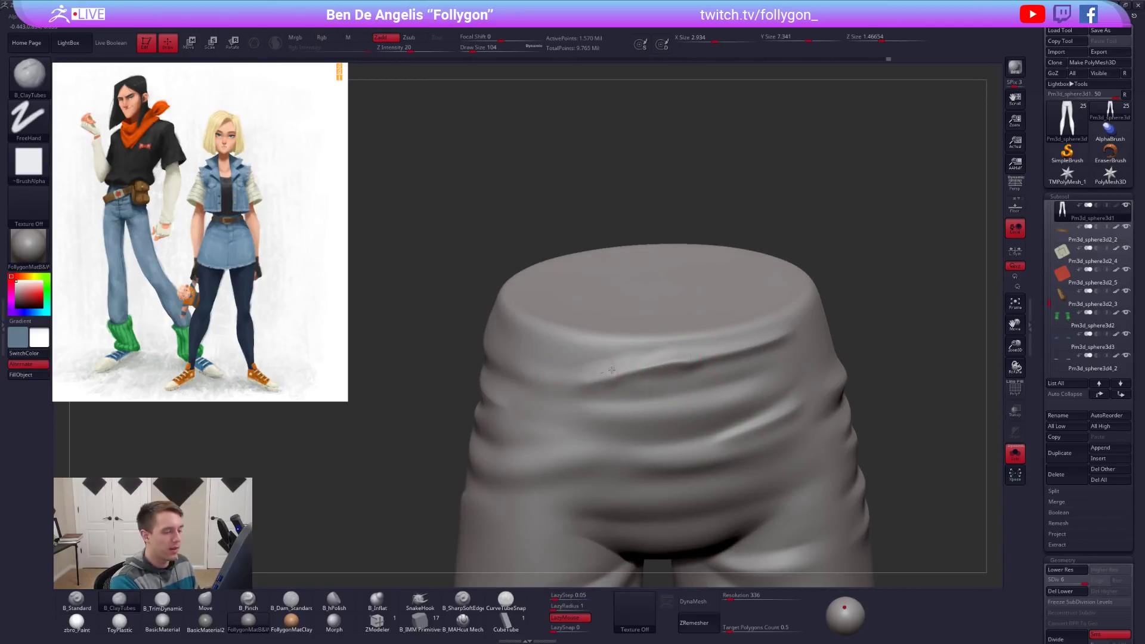
# Smooth the slanted upper front fold on subdivision level 5 at draw size 104.
pyautogui.moveTo(806, 327); pyautogui.dragTo(787, 295, button='right')
pyautogui.hotkey('shift', 'd')
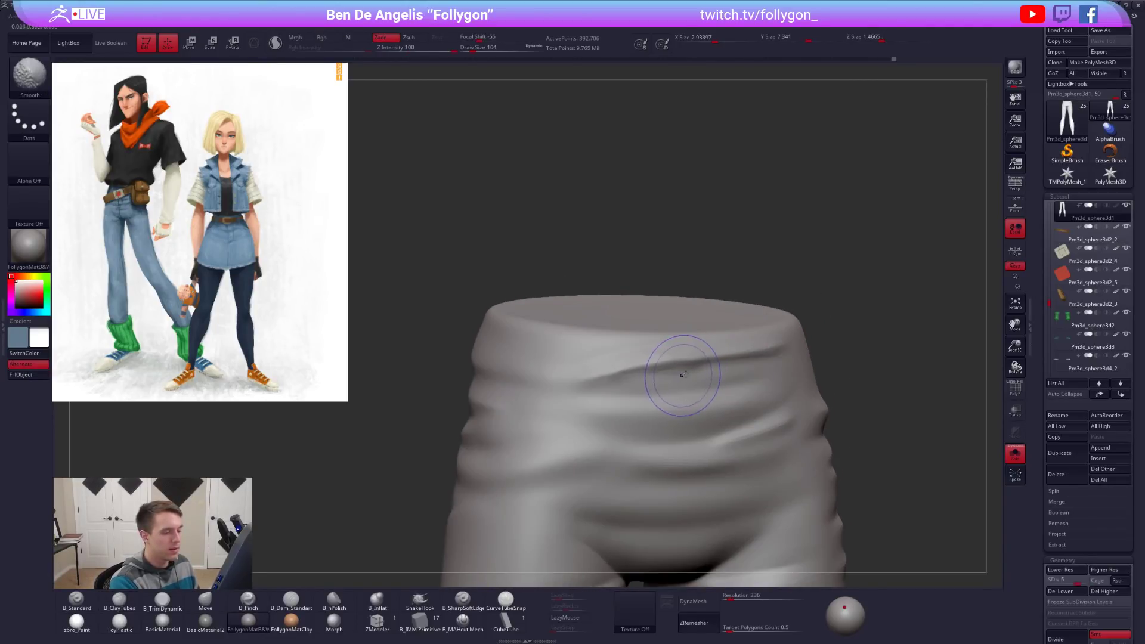
pyautogui.moveTo(678, 356)
pyautogui.keyDown('shift'); pyautogui.mouseDown()
pyautogui.moveTo(733, 364)
pyautogui.moveTo(638, 384)
pyautogui.moveTo(629, 403)
pyautogui.mouseUp(); pyautogui.keyUp('shift')
pyautogui.press('d')
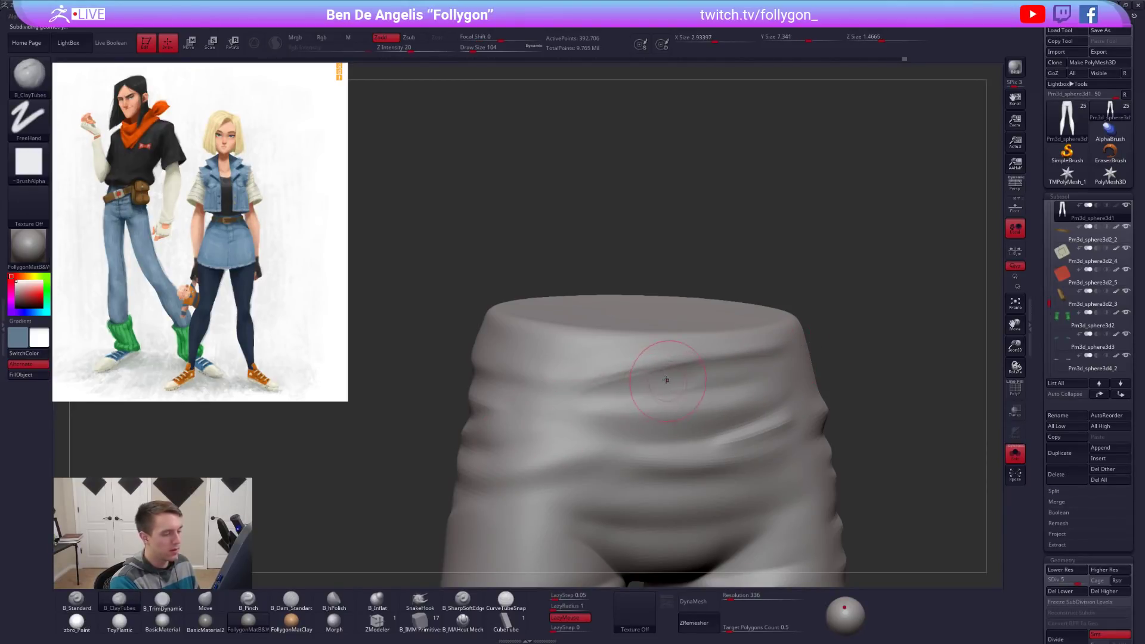
pyautogui.press('shift')
pyautogui.hotkey('shift', 's')
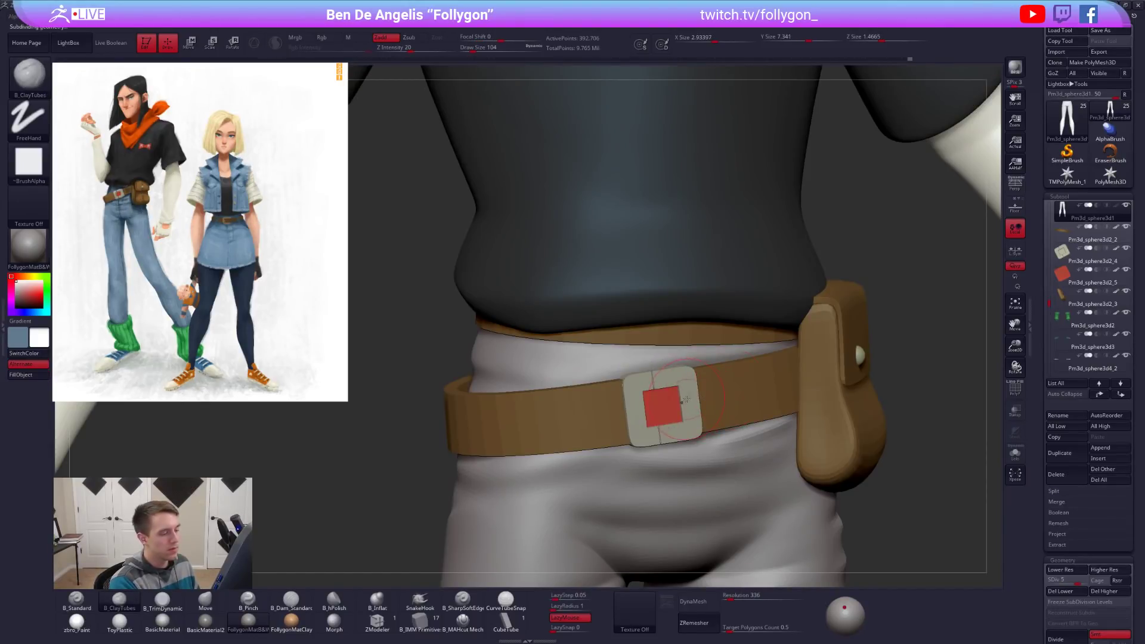
# Extend the upper front fold away from the pouch side with ClayTubes and smooth its end.
pyautogui.keyDown('shift'); pyautogui.moveTo(632, 370); pyautogui.dragTo(648, 372, button='right'); pyautogui.keyUp('shift')
pyautogui.hotkey('shift', 's')
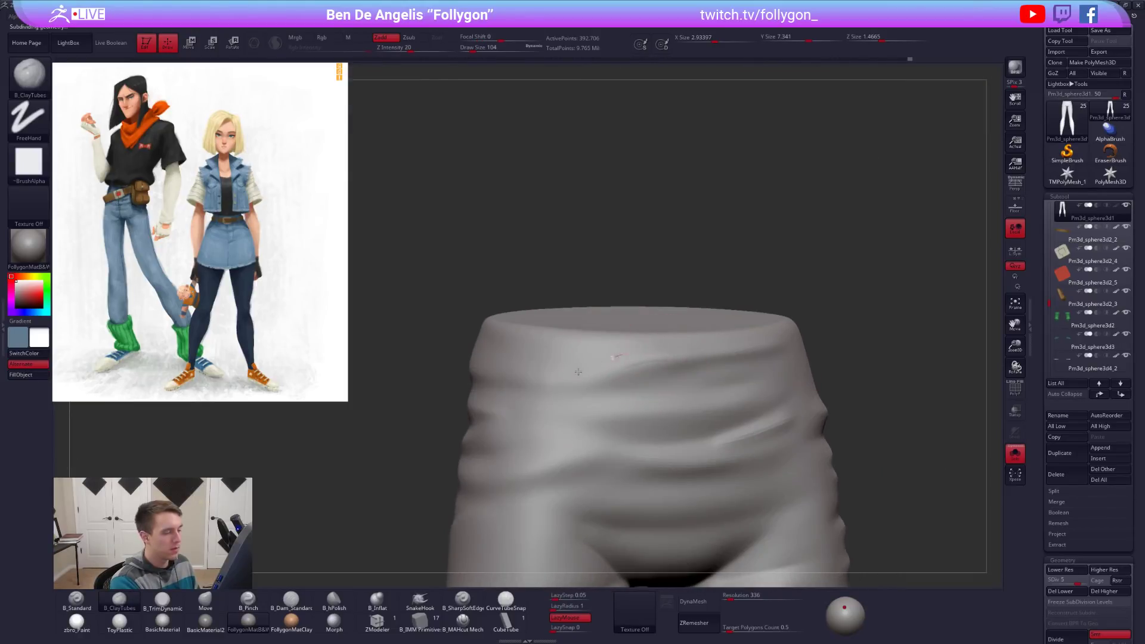
pyautogui.press('shift')
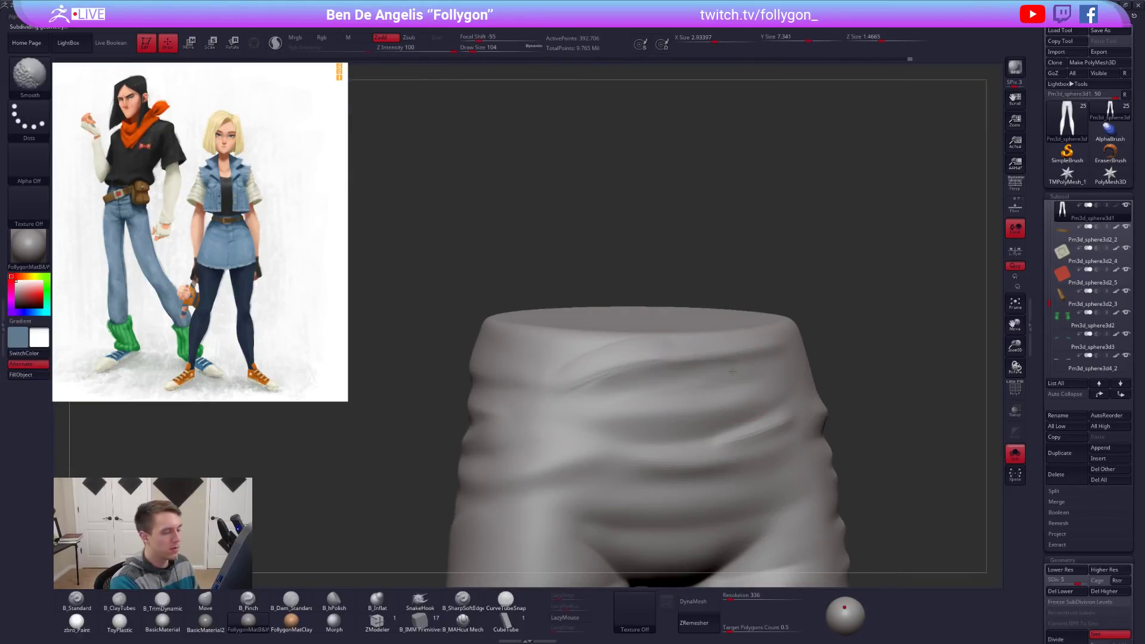
pyautogui.keyDown('shift'); pyautogui.moveTo(578, 372); pyautogui.dragTo(632, 392, button='right'); pyautogui.keyUp('shift')
pyautogui.hotkey('shift', 's')
pyautogui.moveTo(847, 477)
pyautogui.keyDown('alt'); pyautogui.mouseDown(button='right')
pyautogui.moveTo(771, 447)
pyautogui.moveTo(749, 402)
pyautogui.moveTo(690, 388)
pyautogui.mouseUp(button='right'); pyautogui.keyUp('alt')
pyautogui.hotkey('shift', 's')
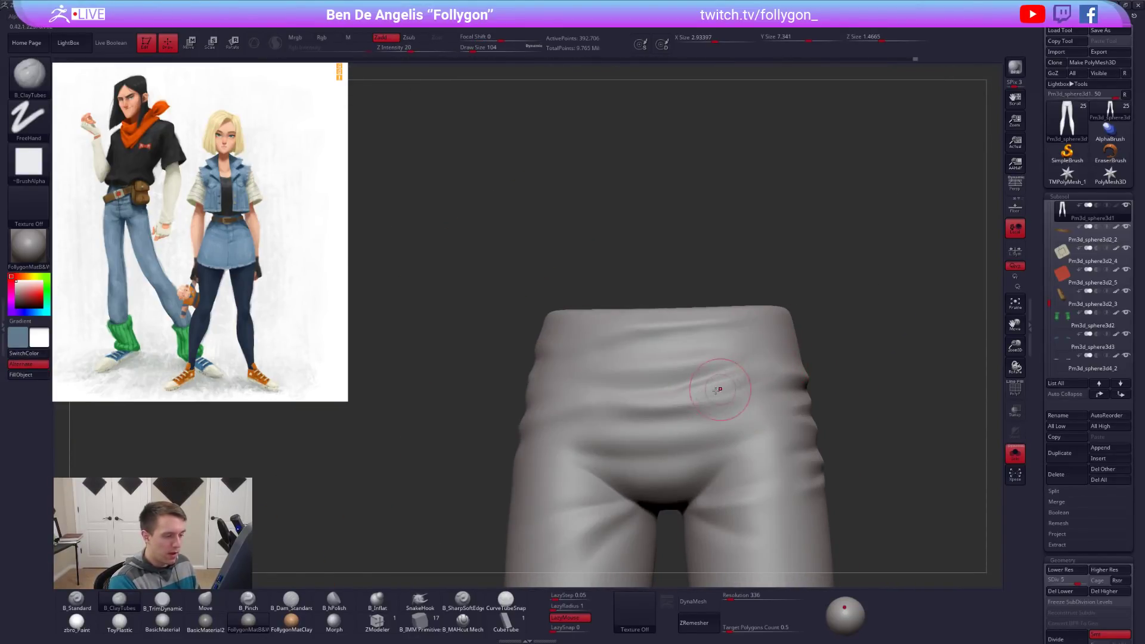
# Shape and smooth the front folds below the buckle towards the pouch side at draw size 140.
pyautogui.press('space')
pyautogui.moveTo(706, 391); pyautogui.dragTo(711, 392)
pyautogui.press('[')
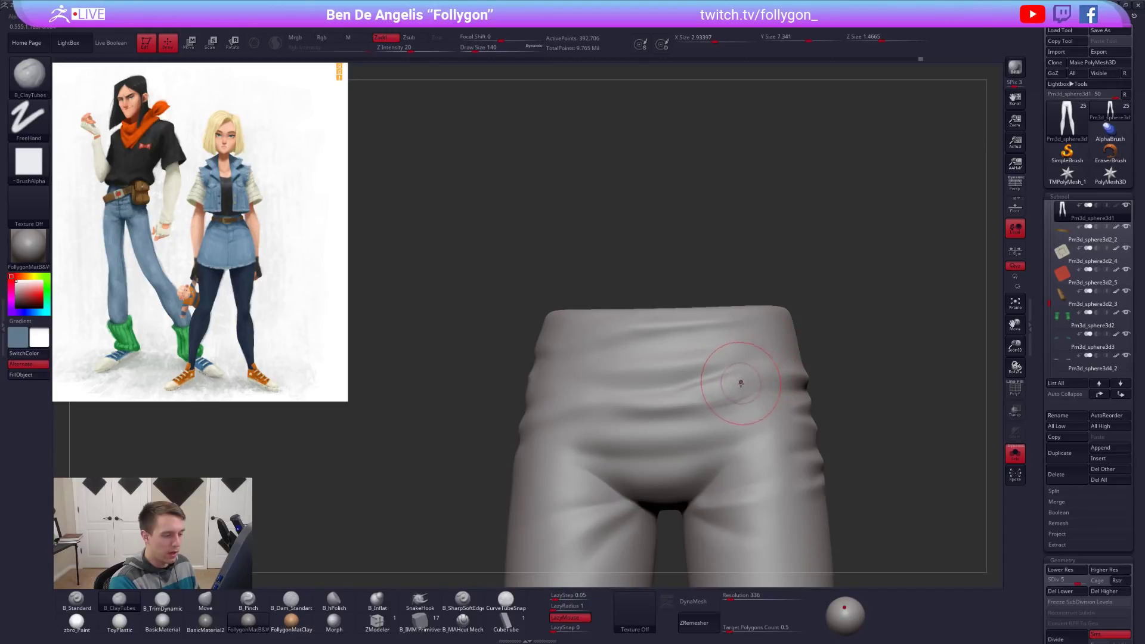
pyautogui.moveTo(724, 398); pyautogui.dragTo(687, 400, button='right')
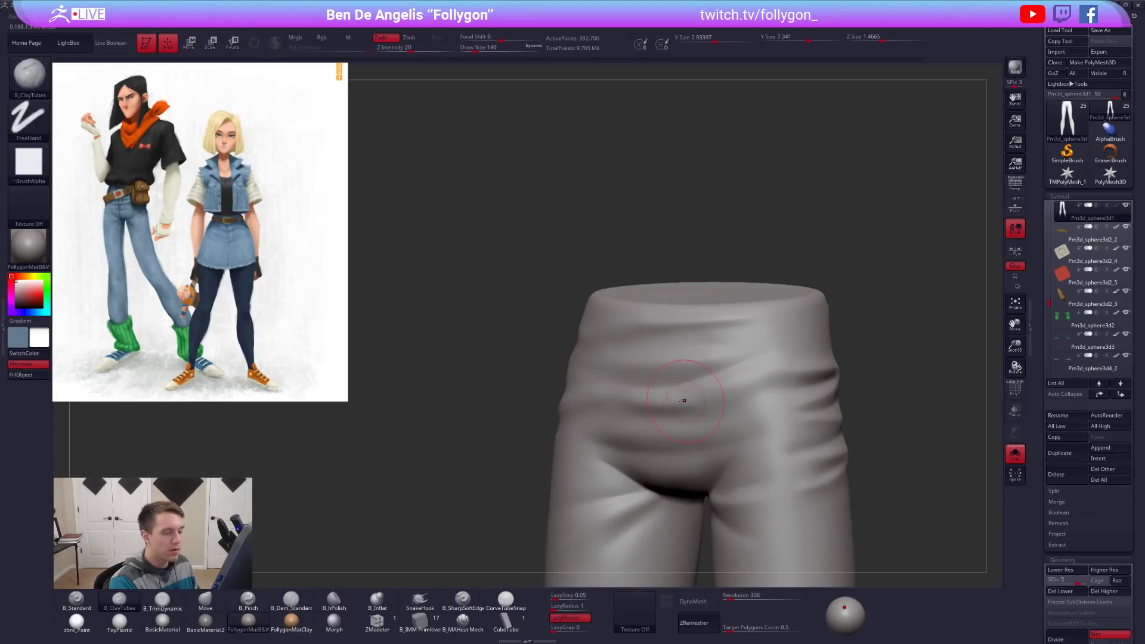
pyautogui.keyDown('shift'); pyautogui.moveTo(657, 409); pyautogui.dragTo(749, 382); pyautogui.keyUp('shift')
pyautogui.hotkey('shift', 's')
pyautogui.moveTo(659, 429); pyautogui.dragTo(694, 431, button='right')
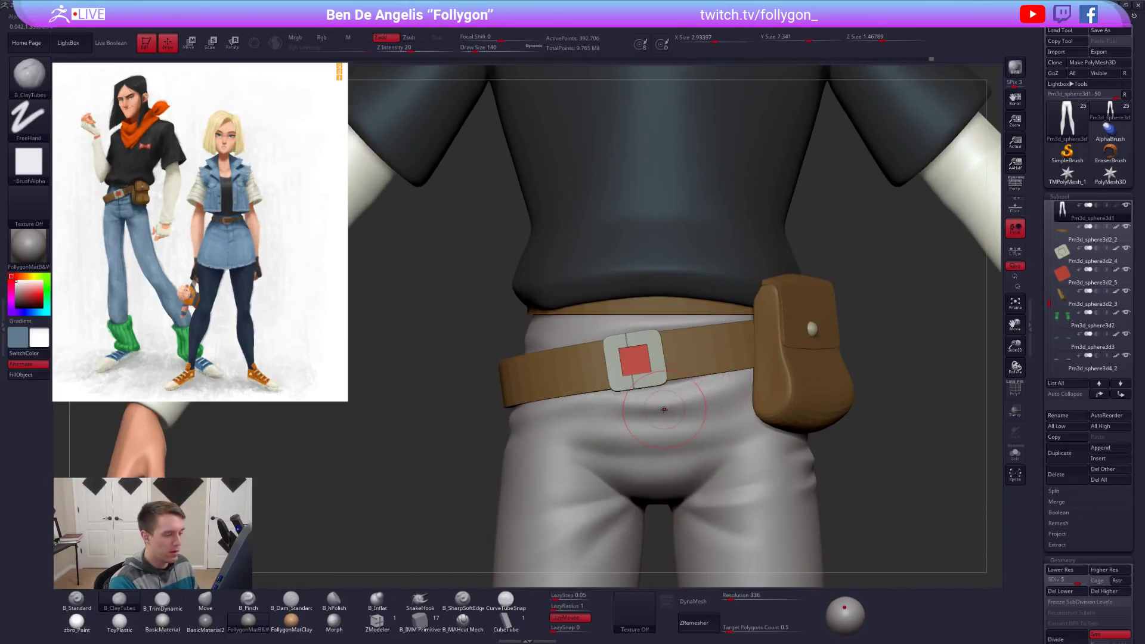
# Isolate the jeans, build up the lower front fold beside the pouch with ClayTubes, smooth it, and bring back the full figure.
pyautogui.hotkey('ctrl', 'shift', 's')
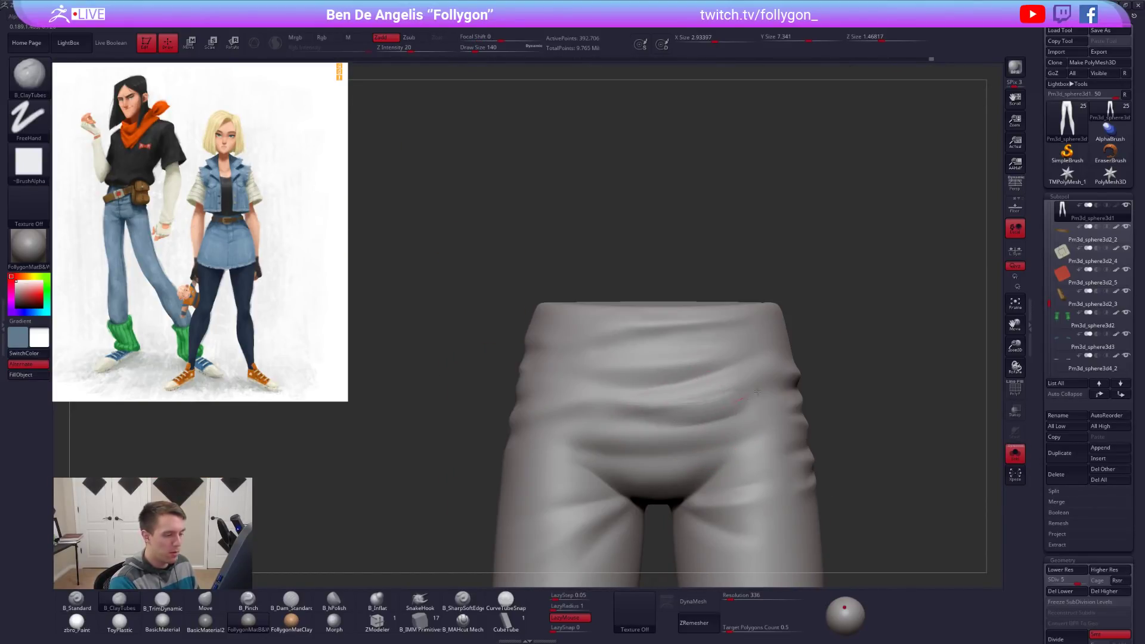
pyautogui.press('shift')
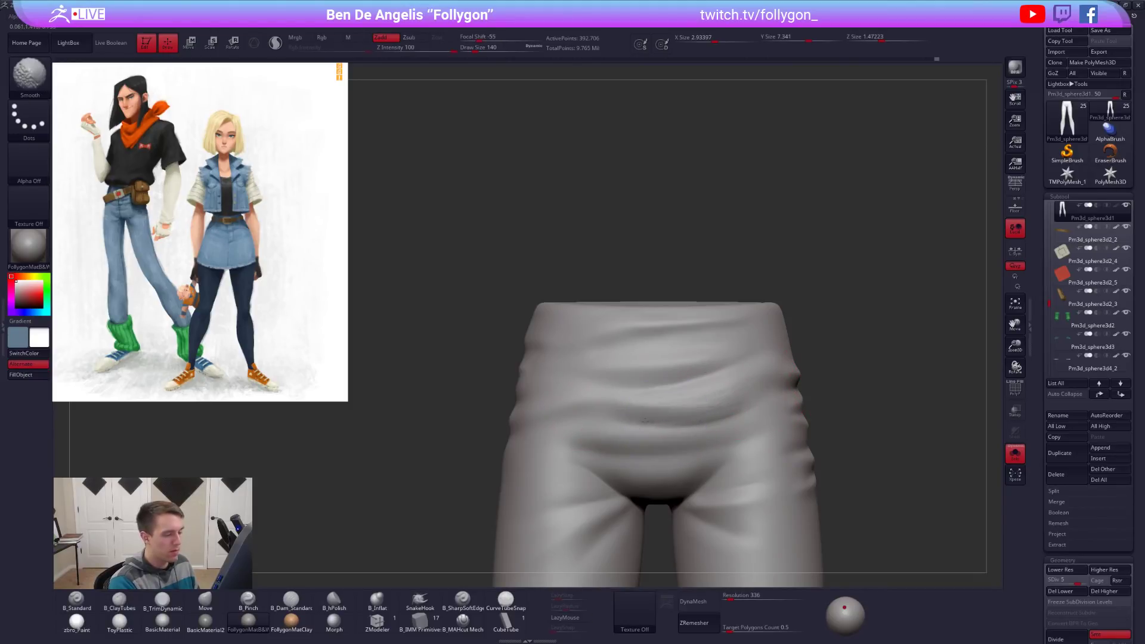
pyautogui.moveTo(744, 392); pyautogui.dragTo(704, 363, button='right')
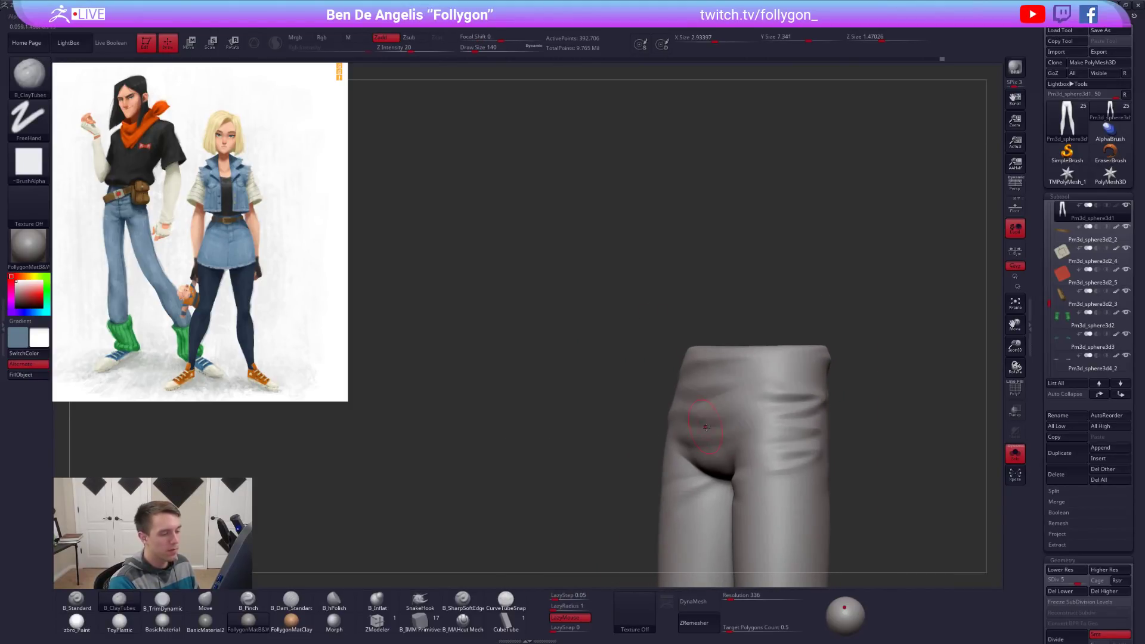
pyautogui.hotkey('ctrl', 'shift', 's')
pyautogui.moveTo(723, 444)
pyautogui.mouseDown(button='right')
pyautogui.moveTo(769, 447)
pyautogui.moveTo(773, 421)
pyautogui.moveTo(746, 424)
pyautogui.moveTo(739, 451)
pyautogui.moveTo(707, 404)
pyautogui.moveTo(728, 448)
pyautogui.mouseUp(button='right')
# Flatten and soften the front folds below the buckle with TrimDynamic at draw size 160.
pyautogui.press('space')
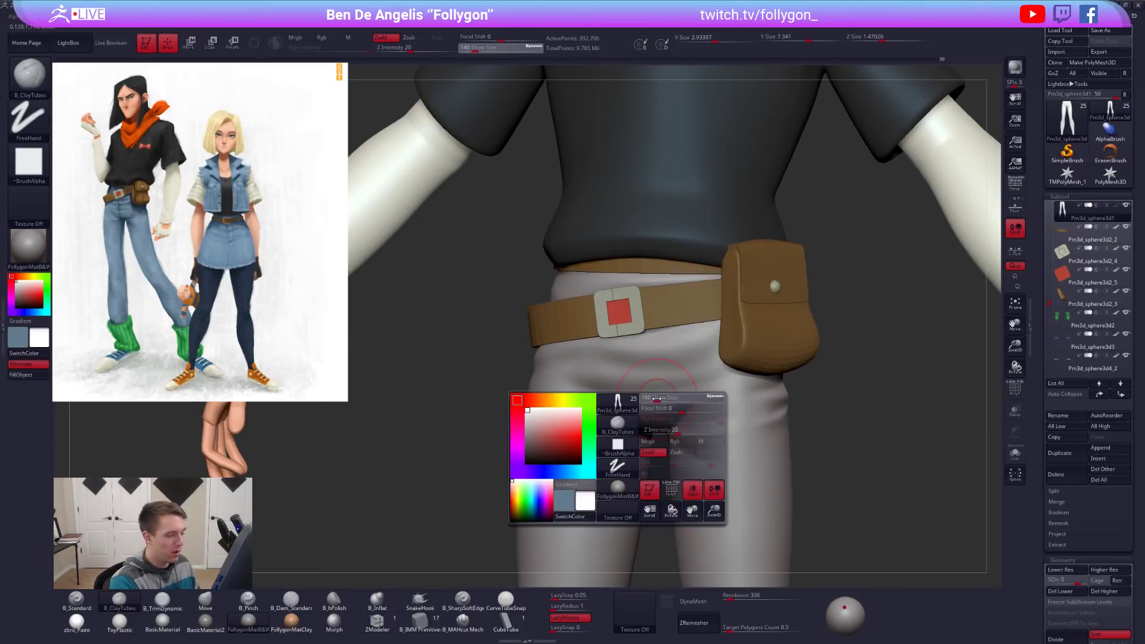
pyautogui.moveTo(643, 398); pyautogui.dragTo(645, 398)
pyautogui.press('3')
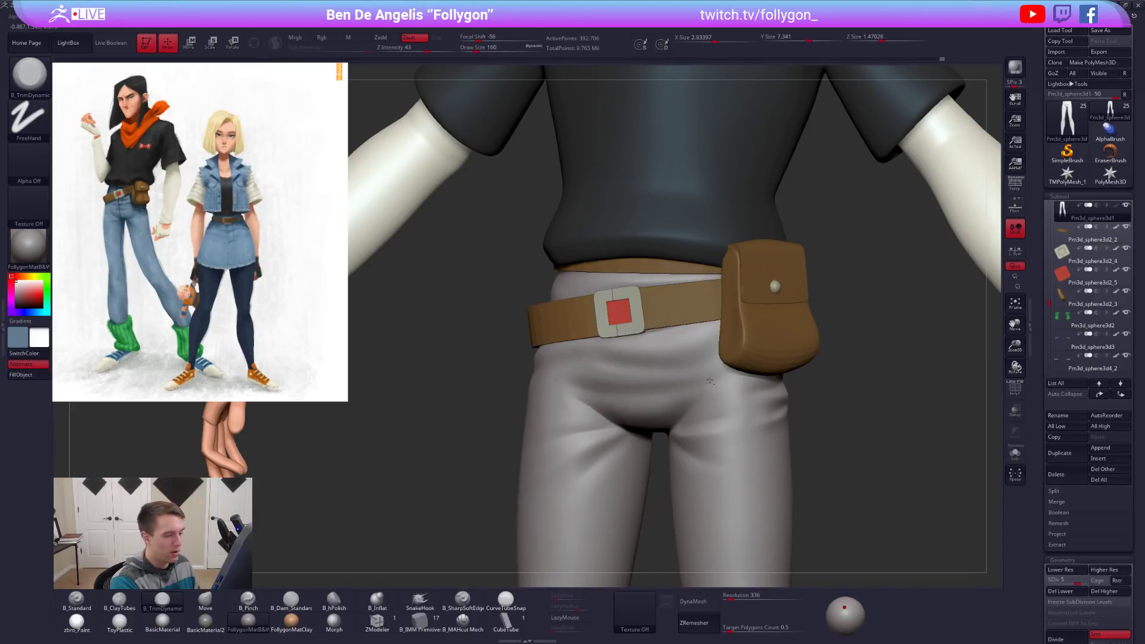
pyautogui.moveTo(617, 358); pyautogui.dragTo(688, 350)
pyautogui.keyDown('shift'); pyautogui.moveTo(627, 367); pyautogui.dragTo(670, 403, button='right'); pyautogui.keyUp('shift')
# Isolate the jeans, raise them to subdivision level 6 and tighten the front folds with Pinch at draw size 96.
pyautogui.hotkey('alt', 's')
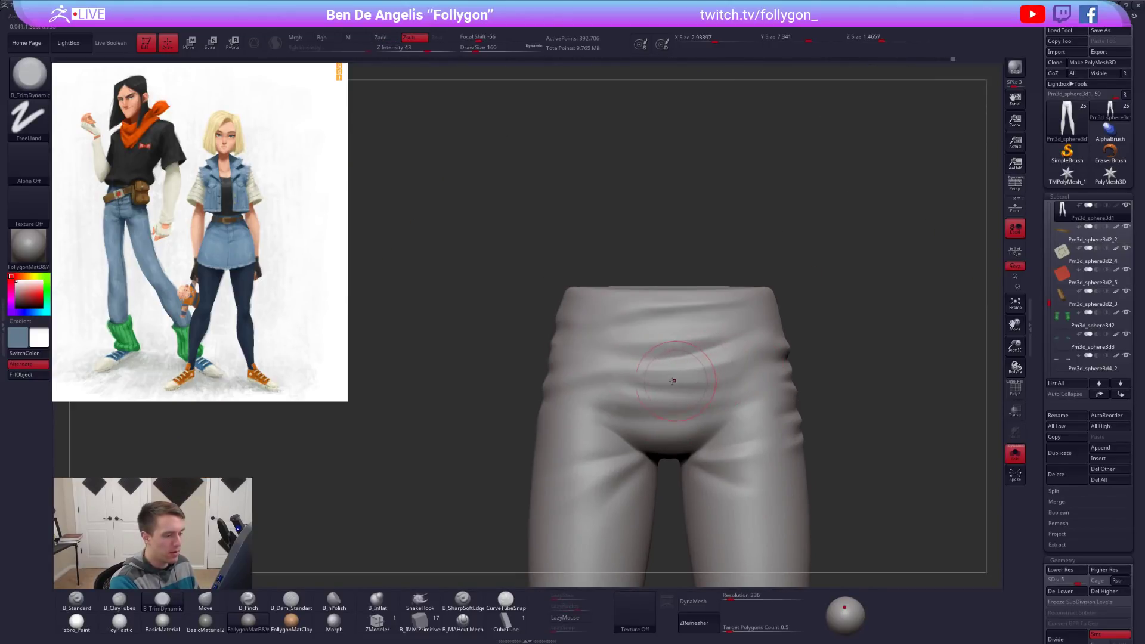
pyautogui.press('5')
pyautogui.press('space')
pyautogui.moveTo(690, 380); pyautogui.dragTo(684, 379)
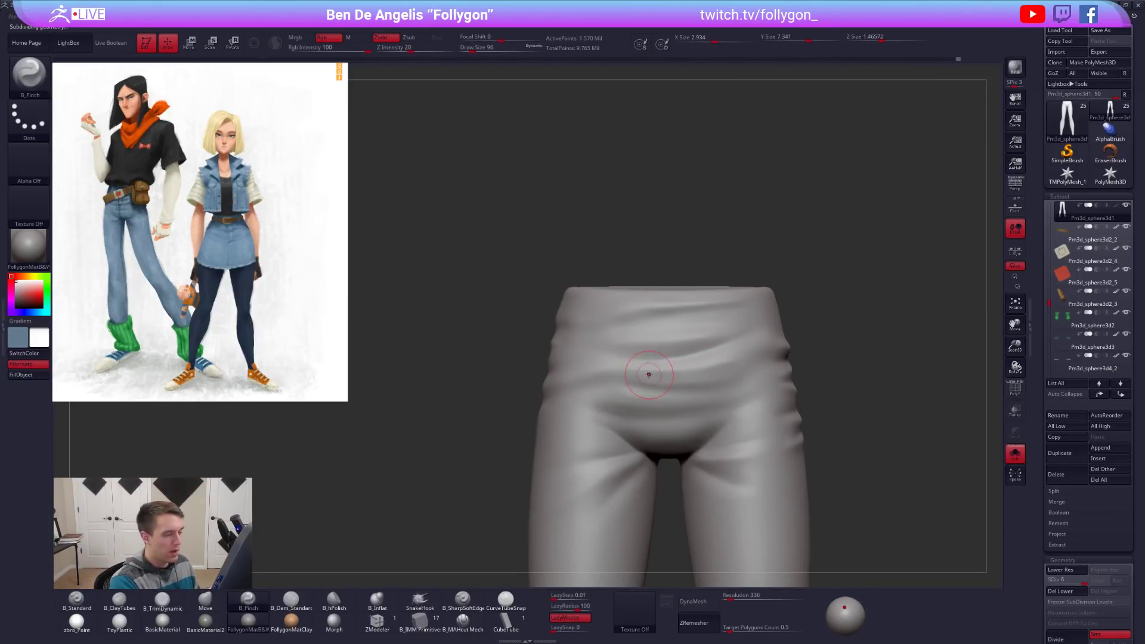
pyautogui.hotkey('ctrl', 'd')
pyautogui.moveTo(606, 364)
pyautogui.mouseDown()
pyautogui.moveTo(757, 349)
pyautogui.moveTo(822, 311)
pyautogui.mouseUp()
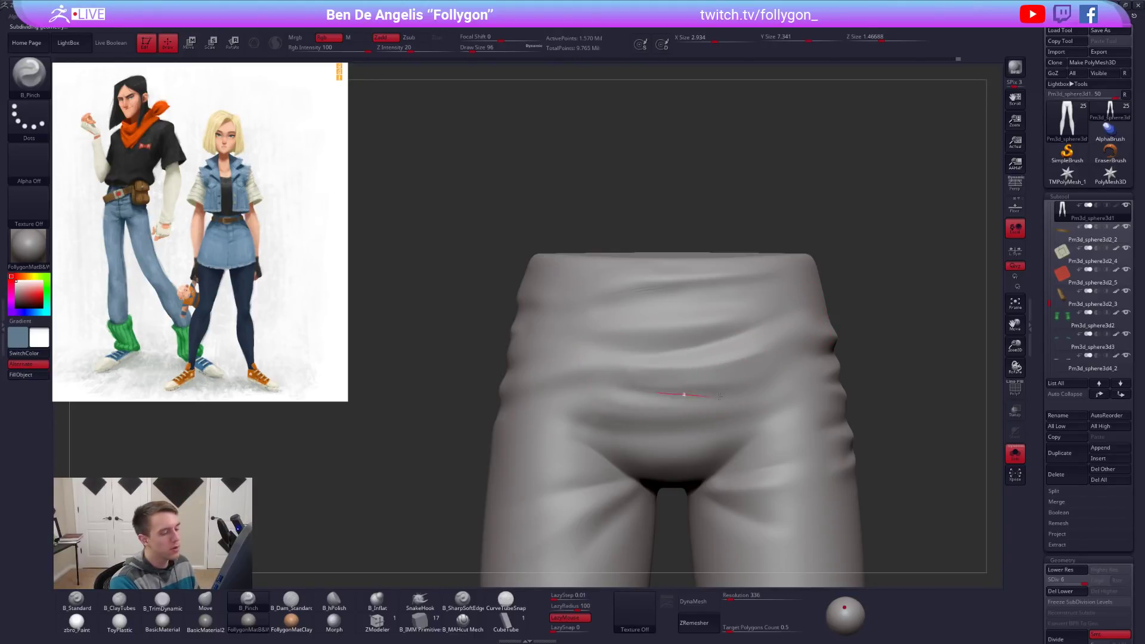
pyautogui.press('shift')
# Compare the isolated jeans with the full figure from the side opposite the pouch and from the front.
pyautogui.moveTo(656, 392); pyautogui.dragTo(713, 411, button='right')
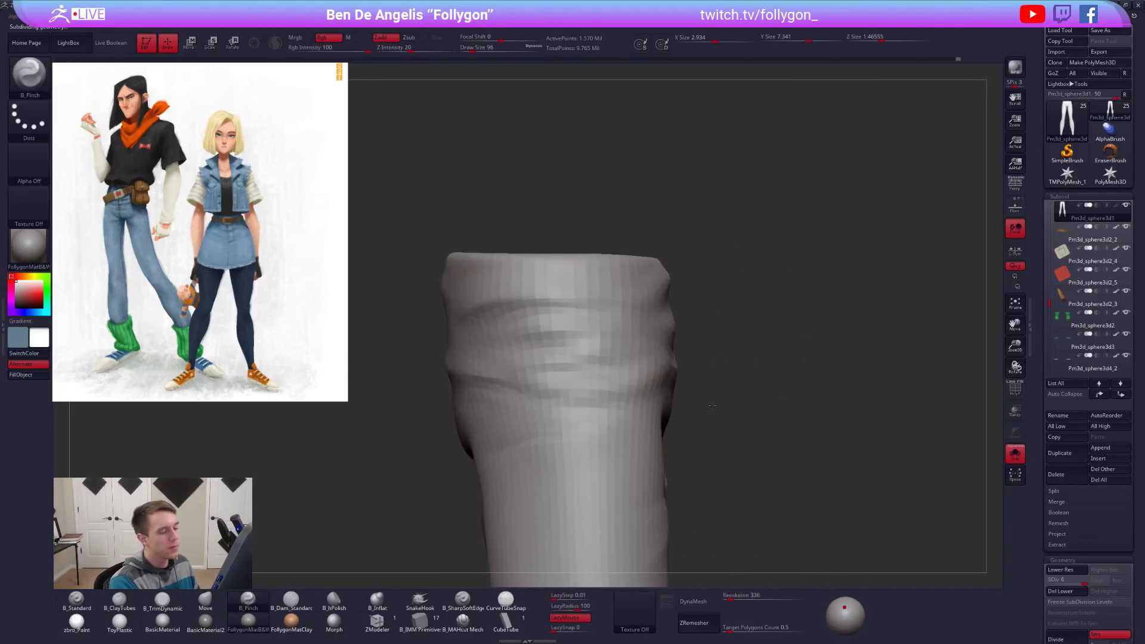
pyautogui.hotkey('alt', 's')
pyautogui.keyDown('alt'); pyautogui.moveTo(762, 442); pyautogui.dragTo(845, 495, button='right'); pyautogui.keyUp('alt')
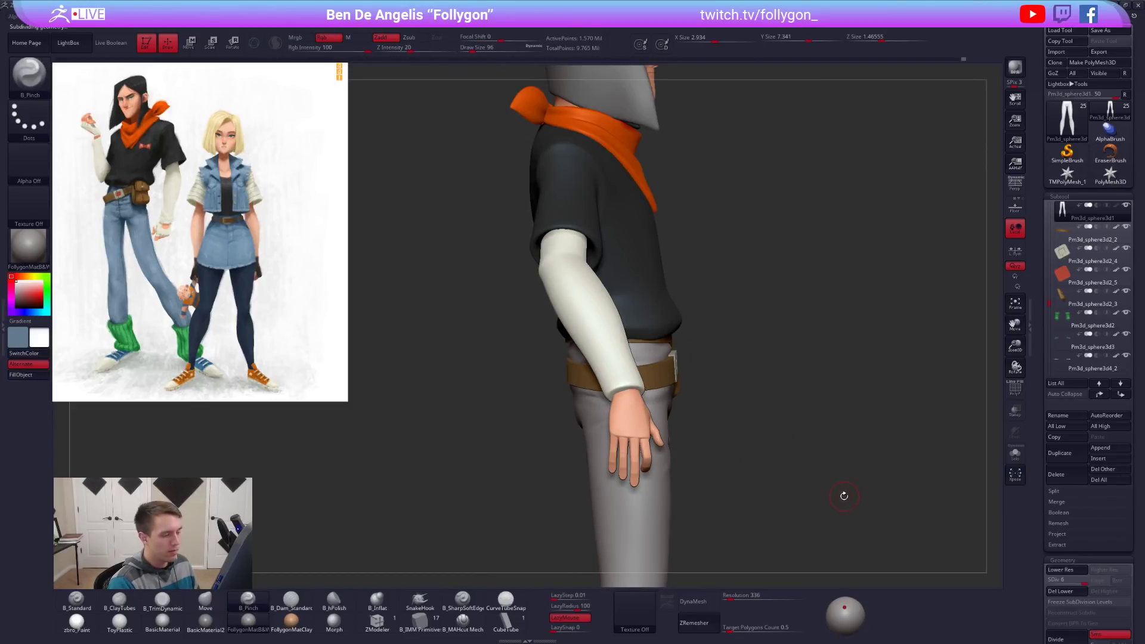
pyautogui.hotkey('alt', 's')
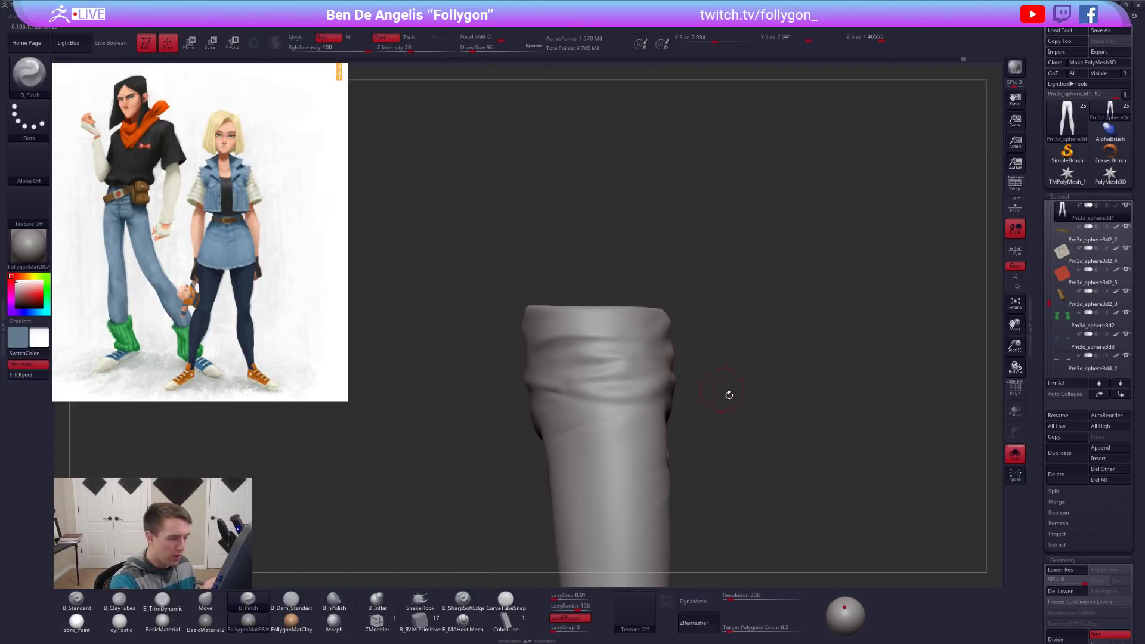
pyautogui.hotkey('alt', 's')
pyautogui.moveTo(864, 517); pyautogui.dragTo(829, 510, button='right')
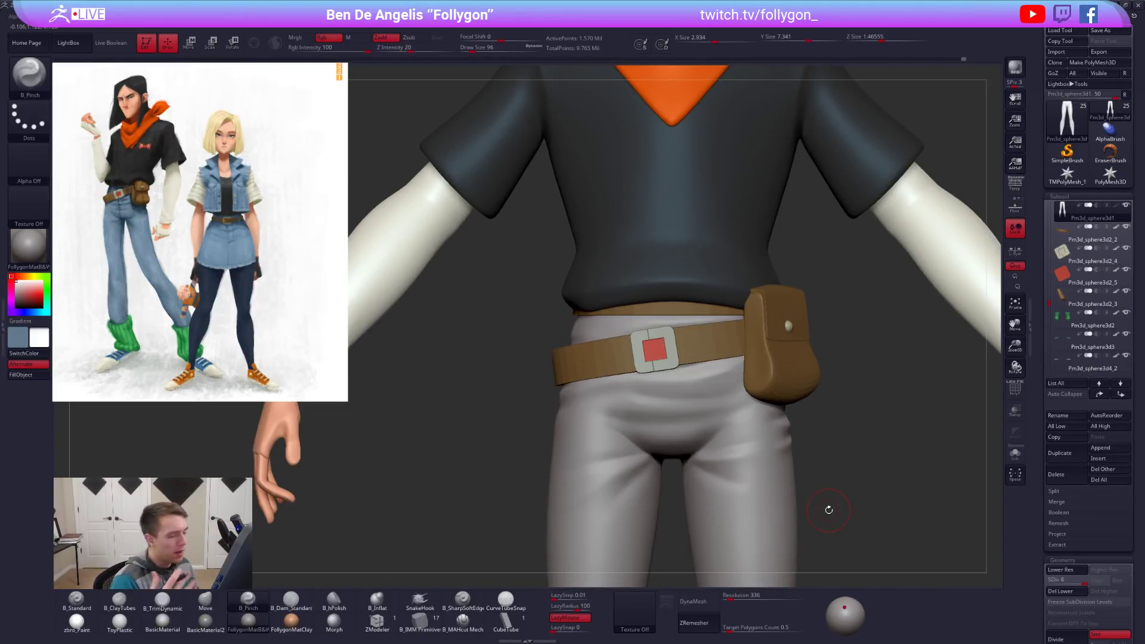
pyautogui.moveTo(668, 410)
pyautogui.mouseDown(button='right')
pyautogui.moveTo(779, 440)
pyautogui.moveTo(761, 366)
pyautogui.moveTo(713, 391)
pyautogui.mouseUp(button='right')
# Isolate the jeans, shape the pouch-side hip folds with ClayTubes at draw size 121, and bring back the full figure.
pyautogui.hotkey('alt', 's')
pyautogui.press('2')
pyautogui.press('space')
pyautogui.moveTo(687, 352); pyautogui.dragTo(694, 351)
pyautogui.moveTo(694, 351); pyautogui.dragTo(669, 340, button='right')
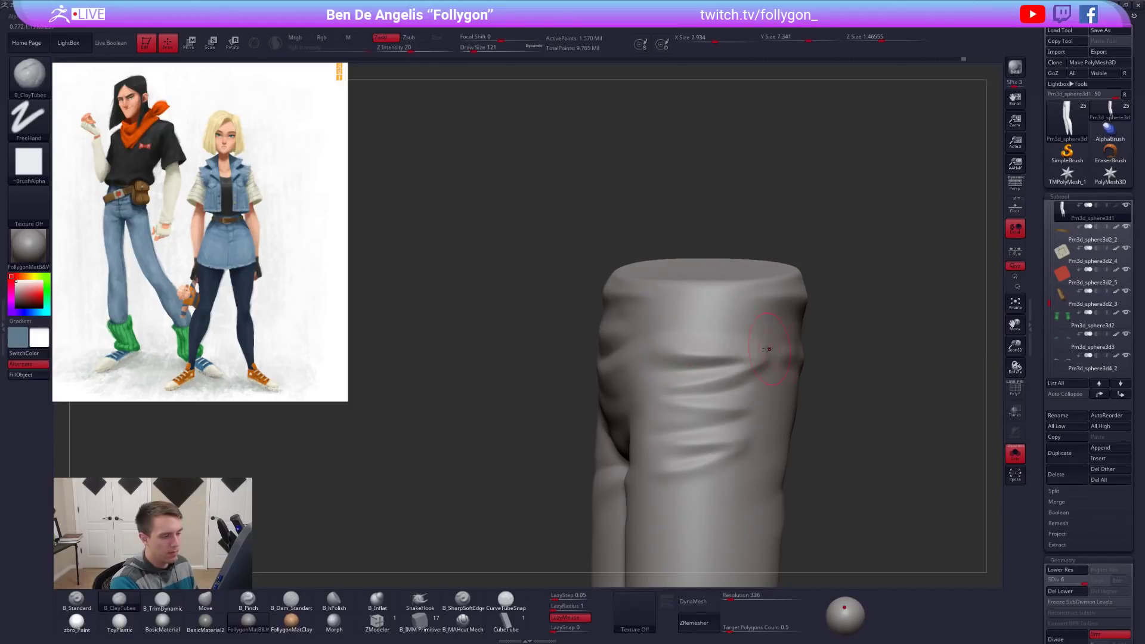
pyautogui.moveTo(726, 372); pyautogui.dragTo(756, 365, button='right')
pyautogui.hotkey('alt', 's')
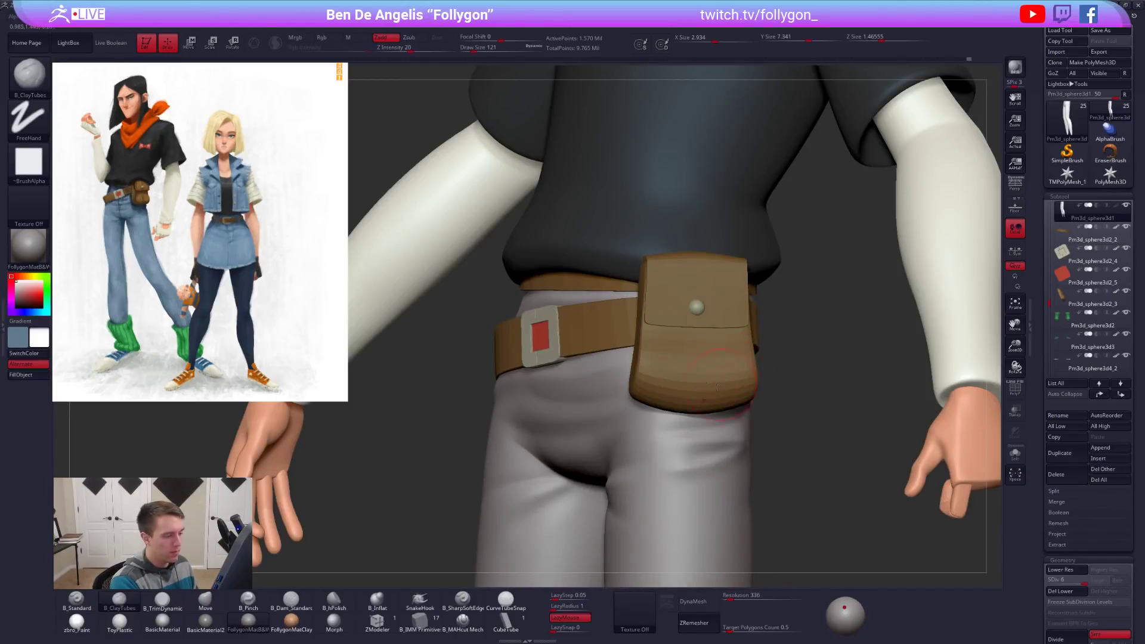
# Isolate the jeans and define the hip folds beneath the pouch with ClayTubes at draw size 74.
pyautogui.press('space')
pyautogui.moveTo(686, 416); pyautogui.dragTo(666, 414)
pyautogui.moveTo(679, 425)
pyautogui.mouseDown(button='right')
pyautogui.moveTo(659, 416)
pyautogui.moveTo(746, 388)
pyautogui.mouseUp(button='right')
pyautogui.hotkey('alt', 's')
pyautogui.press('space')
pyautogui.moveTo(761, 396); pyautogui.dragTo(755, 396)
pyautogui.moveTo(667, 391); pyautogui.dragTo(720, 383, button='right')
pyautogui.moveTo(721, 382); pyautogui.dragTo(791, 371)
pyautogui.moveTo(792, 370); pyautogui.dragTo(731, 395, button='right')
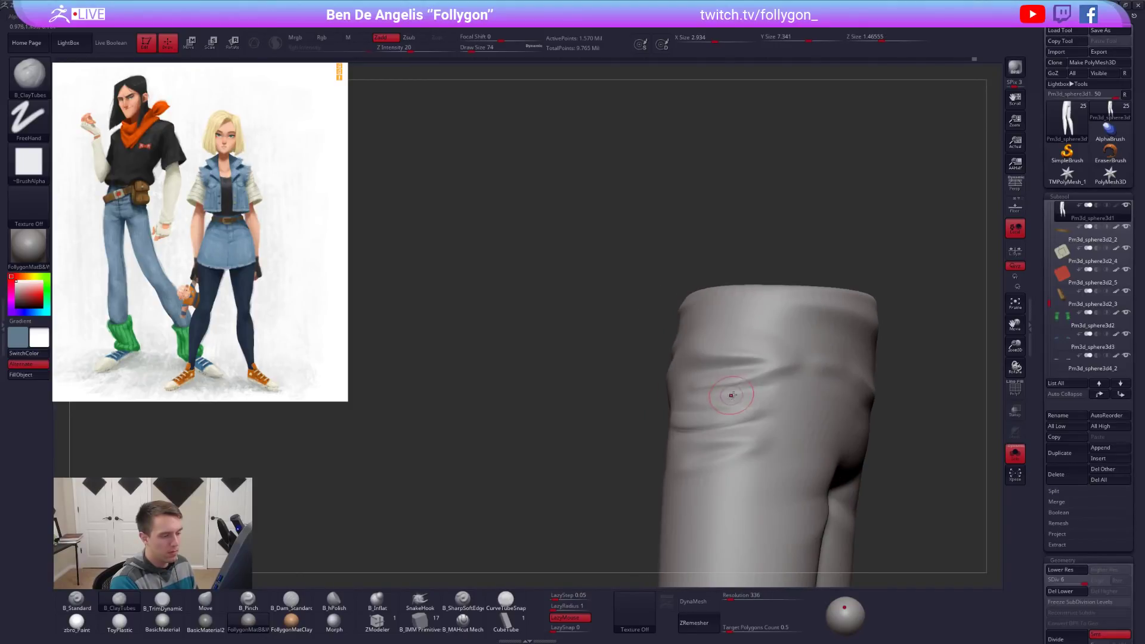
# Carry the upper pouch-side hip fold round towards the back with ClayTubes, starting at draw size 140.
pyautogui.press('space')
pyautogui.moveTo(765, 391); pyautogui.dragTo(776, 391)
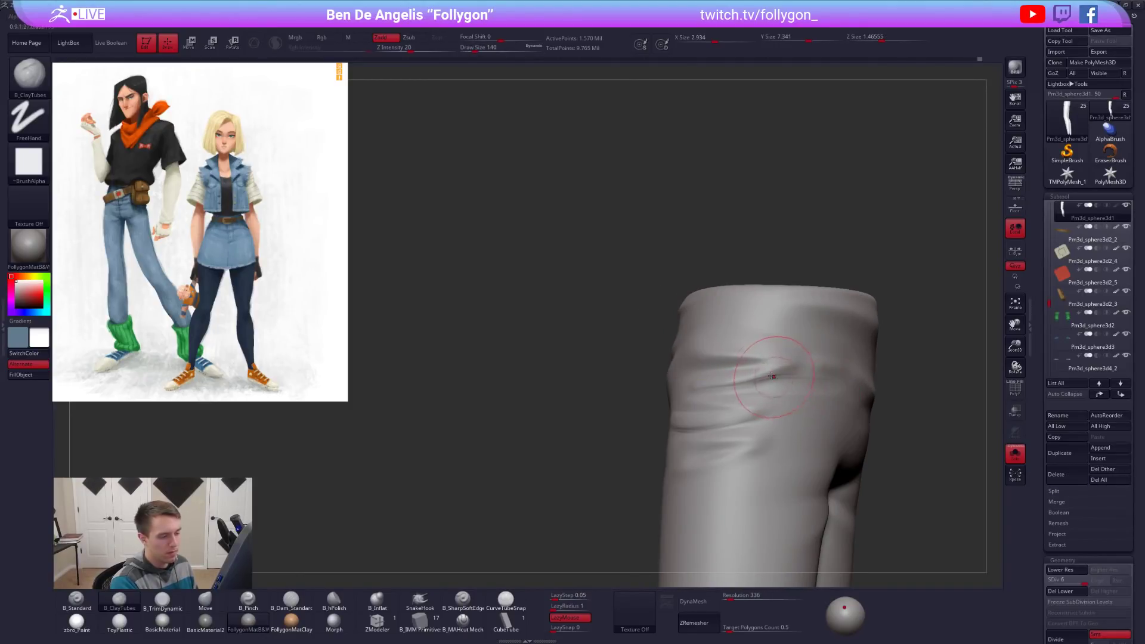
pyautogui.press('space')
pyautogui.moveTo(841, 366); pyautogui.dragTo(691, 391)
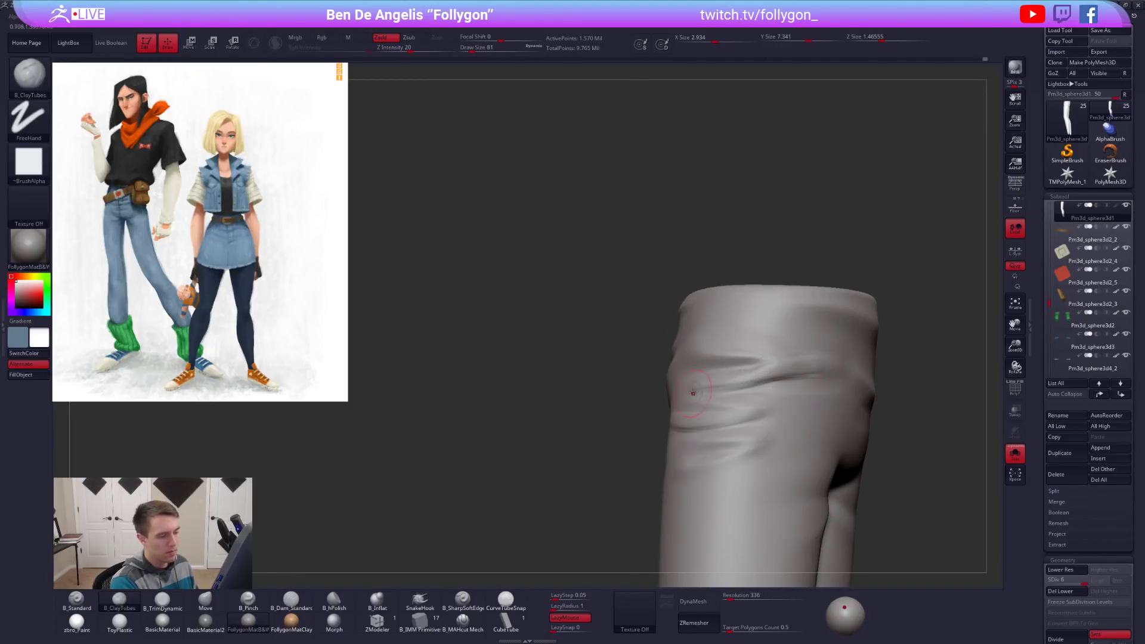
pyautogui.moveTo(755, 373); pyautogui.dragTo(805, 365, button='right')
pyautogui.press('space')
pyautogui.moveTo(750, 361); pyautogui.dragTo(767, 356)
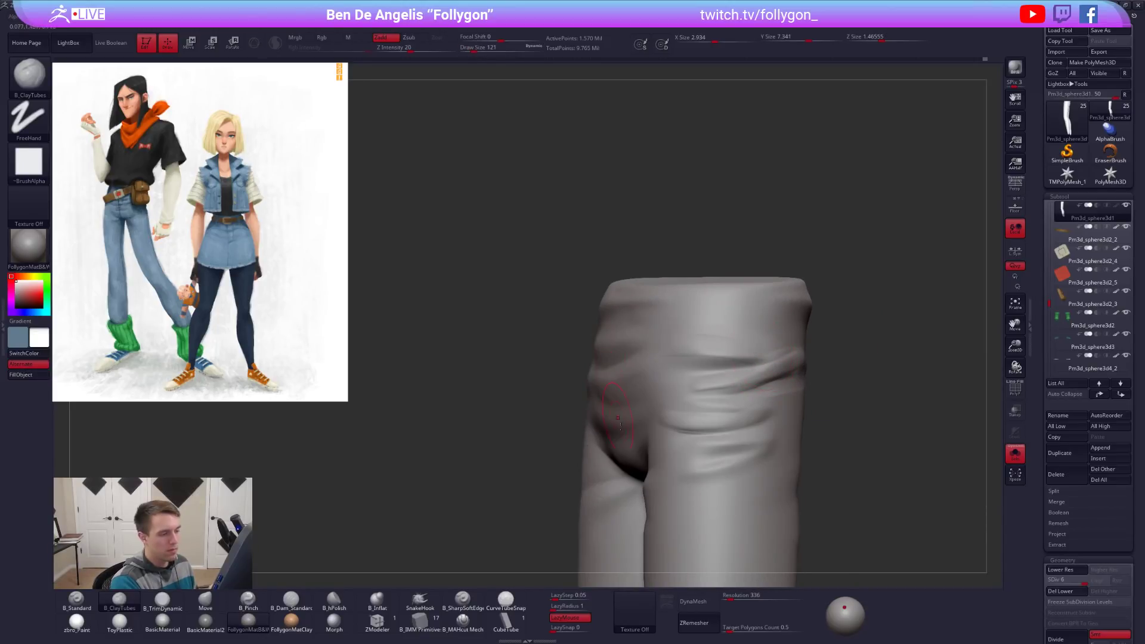
# Try to smooth the area above the pouch-side hip folds on a lower subdivision level and undo the stroke.
pyautogui.hotkey('shift', 'd')
pyautogui.hotkey('shift', 'd')
pyautogui.keyDown('shift'); pyautogui.moveTo(673, 342); pyautogui.dragTo(762, 352); pyautogui.keyUp('shift')
pyautogui.hotkey('ctrl', 'z')
# Pinch the upper hip fold under the pouch at draw size 121, checking it against the full figure.
pyautogui.press('5')
pyautogui.moveTo(681, 351); pyautogui.dragTo(663, 349)
pyautogui.press('d')
pyautogui.hotkey('alt', 's')
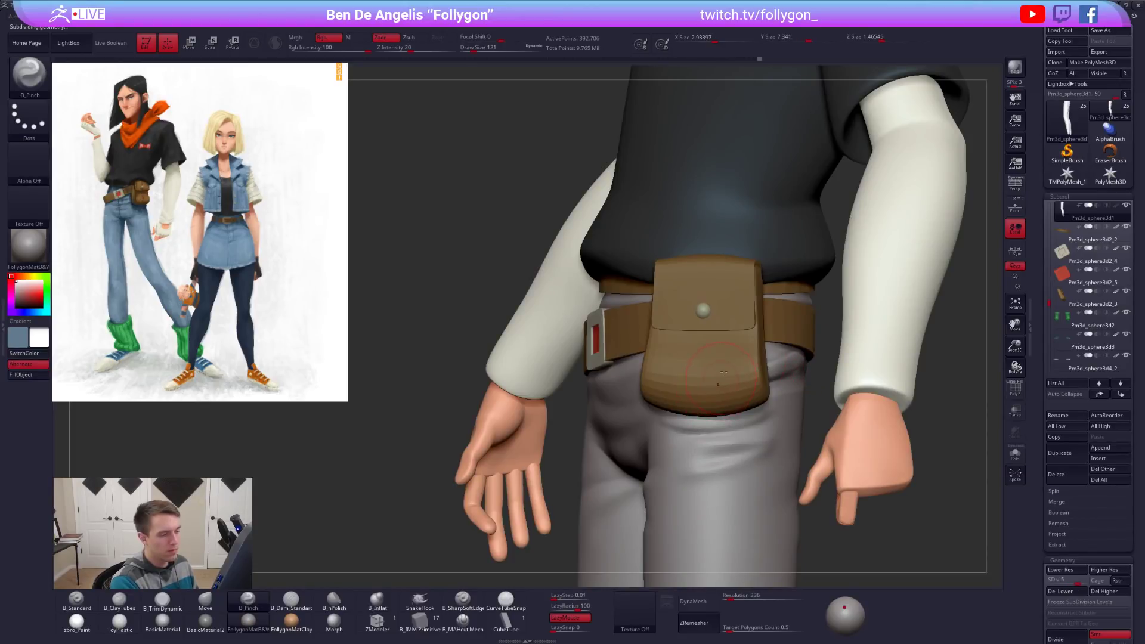
pyautogui.hotkey('ctrl', 'shift', 's')
pyautogui.moveTo(877, 352); pyautogui.dragTo(746, 351)
pyautogui.moveTo(668, 358); pyautogui.dragTo(814, 367)
# Return the jeans to subdivision level 6 and sharpen the pouch-side hip folds with a smaller Pinch brush.
pyautogui.hotkey('ctrl', 'd')
pyautogui.press('space')
pyautogui.moveTo(715, 385); pyautogui.dragTo(679, 391)
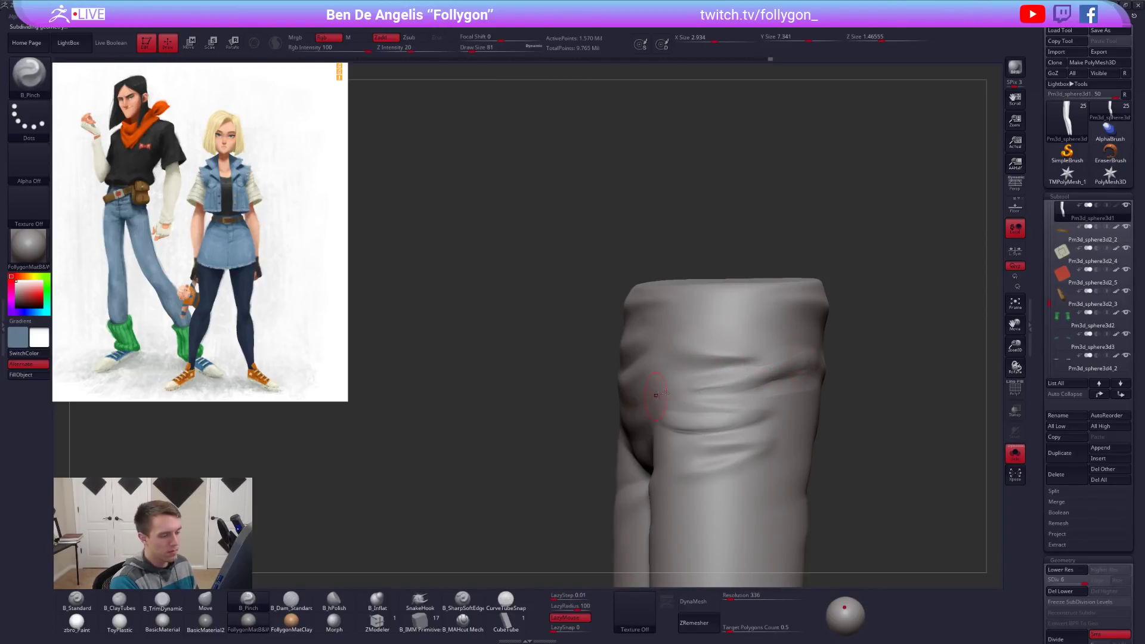
pyautogui.moveTo(852, 380); pyautogui.dragTo(776, 373, button='right')
pyautogui.moveTo(776, 373)
pyautogui.mouseDown()
pyautogui.moveTo(748, 376)
pyautogui.moveTo(877, 353)
pyautogui.mouseUp()
# Refine and smooth the pouch-side hip folds at draw size 113, comparing the jeans with the full figure.
pyautogui.press('s')
pyautogui.moveTo(809, 361); pyautogui.dragTo(814, 360)
pyautogui.hotkey('alt', 's')
pyautogui.moveTo(782, 386); pyautogui.dragTo(791, 387, button='right')
pyautogui.hotkey('alt', 's')
pyautogui.press('shift')
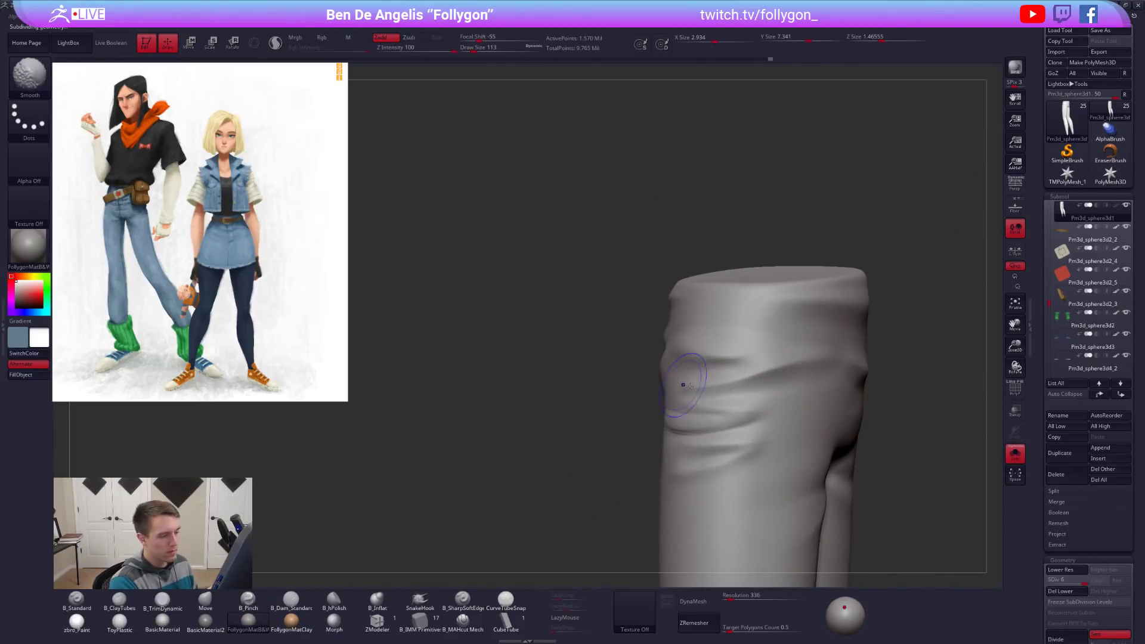
pyautogui.keyDown('alt'); pyautogui.moveTo(728, 415); pyautogui.dragTo(715, 382, button='right'); pyautogui.keyUp('alt')
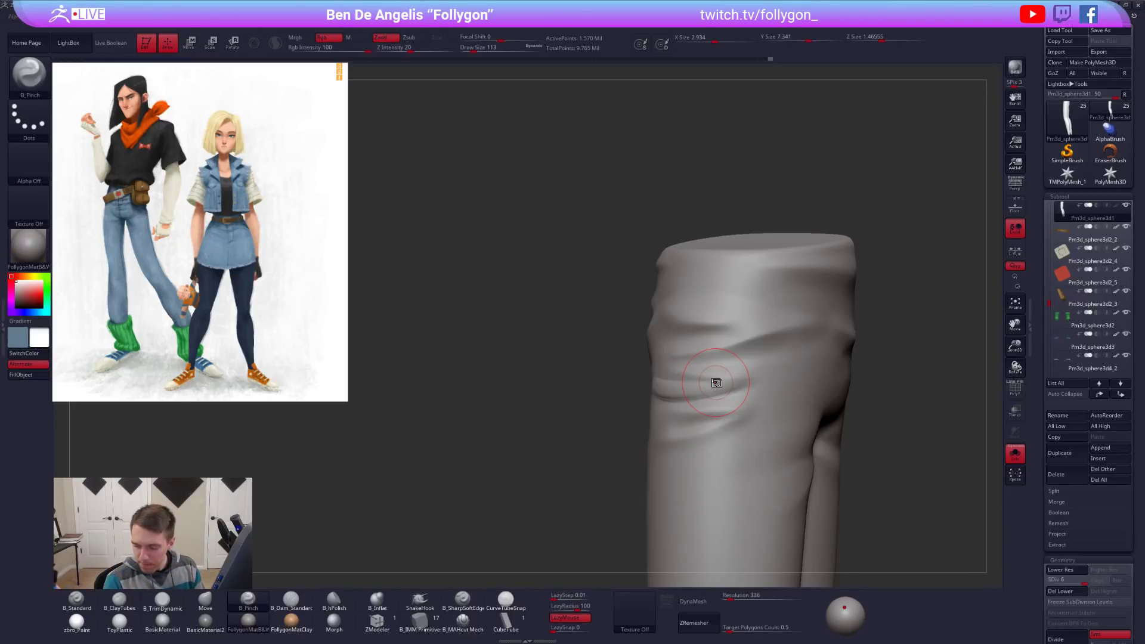
# Soften the lower hip folds under the pouch and check them against the full figure.
pyautogui.moveTo(716, 383)
pyautogui.mouseDown(button='right')
pyautogui.moveTo(701, 397)
pyautogui.moveTo(660, 396)
pyautogui.moveTo(710, 427)
pyautogui.moveTo(704, 411)
pyautogui.moveTo(723, 412)
pyautogui.moveTo(698, 408)
pyautogui.moveTo(731, 386)
pyautogui.moveTo(697, 391)
pyautogui.moveTo(740, 391)
pyautogui.mouseUp(button='right')
pyautogui.press('shift')
pyautogui.rightClick(649, 396)
pyautogui.rightClick(656, 403)
pyautogui.hotkey('alt', 's')
pyautogui.hotkey('alt', 's')
# Build up the lowest hip folds under the pouch with ClayTubes at draw size 121 and smooth them into the thigh.
pyautogui.rightClick(717, 411)
pyautogui.rightClick(709, 410)
pyautogui.click(710, 411)
pyautogui.press('2')
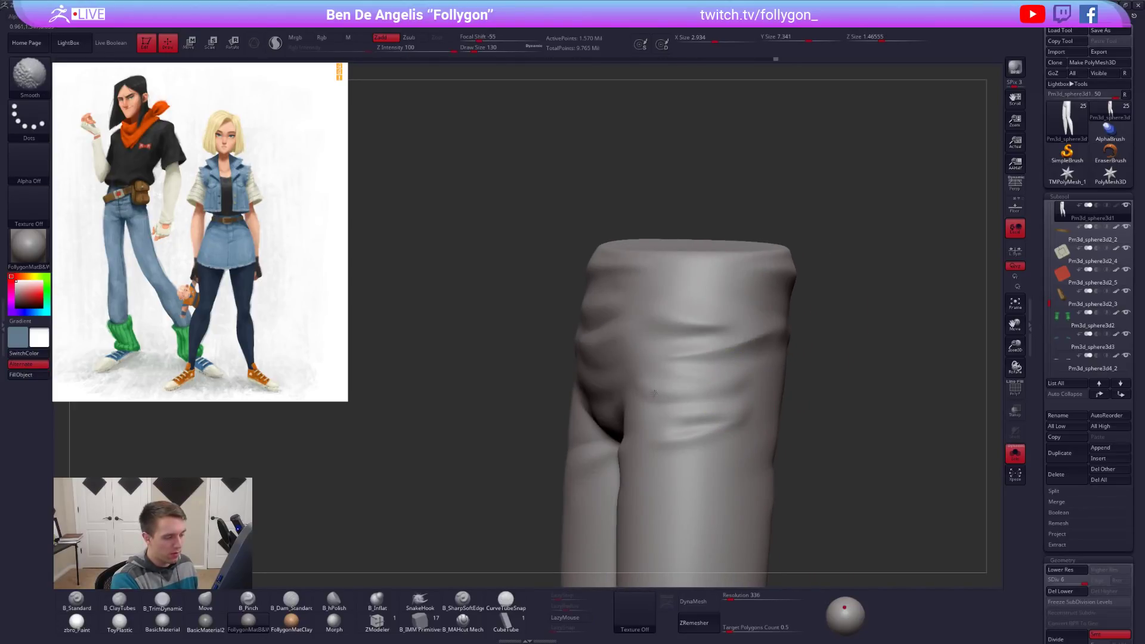
pyautogui.moveTo(687, 422)
pyautogui.mouseDown(button='right')
pyautogui.moveTo(705, 424)
pyautogui.moveTo(682, 399)
pyautogui.moveTo(692, 412)
pyautogui.mouseUp(button='right')
pyautogui.press('space')
pyautogui.moveTo(692, 412); pyautogui.dragTo(696, 408)
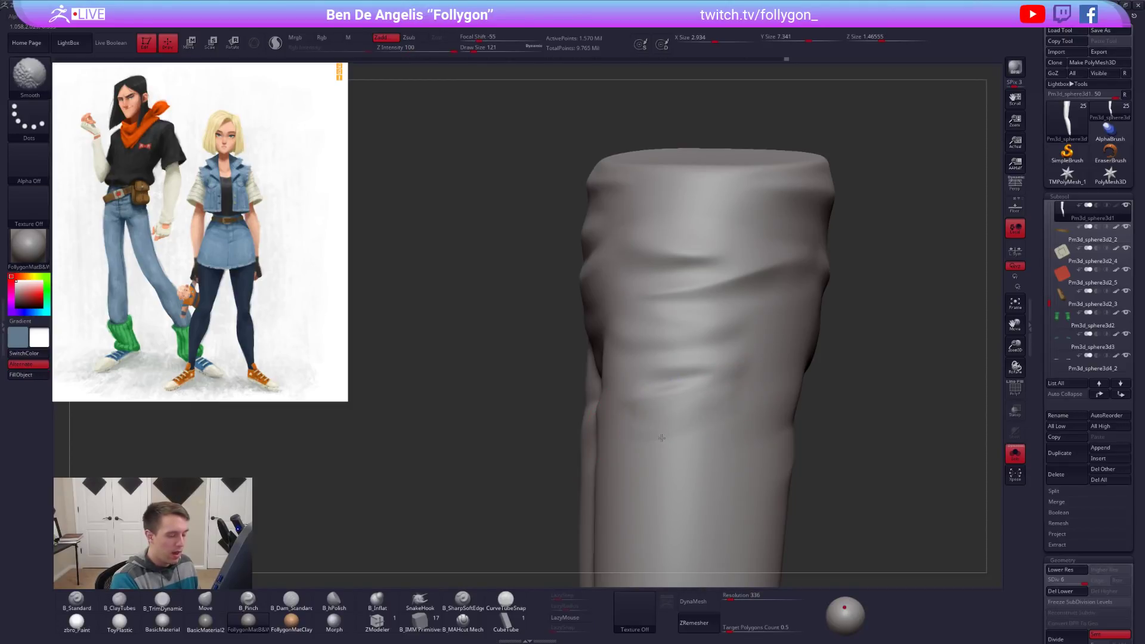
pyautogui.keyDown('shift'); pyautogui.moveTo(637, 428); pyautogui.dragTo(673, 424); pyautogui.keyUp('shift')
pyautogui.moveTo(711, 437); pyautogui.dragTo(723, 415, button='right')
# Cut creases into the lower pouch-side hip folds and upper thigh with the MAHcut Mesh brush, starting at draw size 74.
pyautogui.press('space')
pyautogui.moveTo(723, 414); pyautogui.dragTo(718, 414)
pyautogui.click(463, 623)
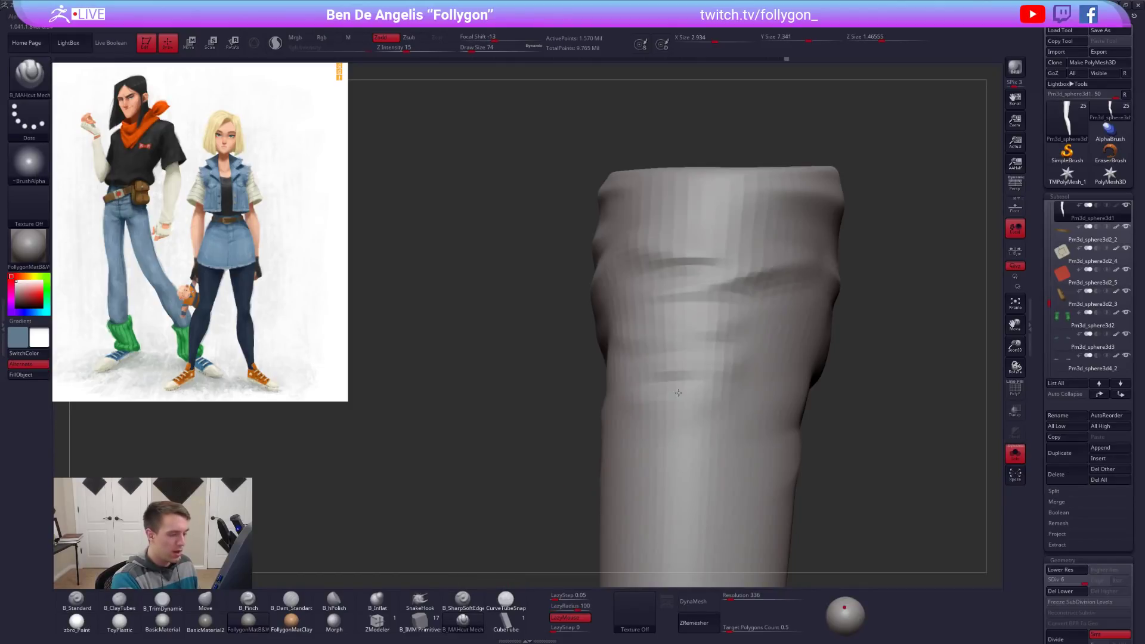
pyautogui.moveTo(678, 388); pyautogui.dragTo(698, 386, button='right')
pyautogui.press('space')
pyautogui.moveTo(699, 386)
pyautogui.mouseDown()
pyautogui.moveTo(589, 383)
pyautogui.moveTo(692, 383)
pyautogui.mouseUp()
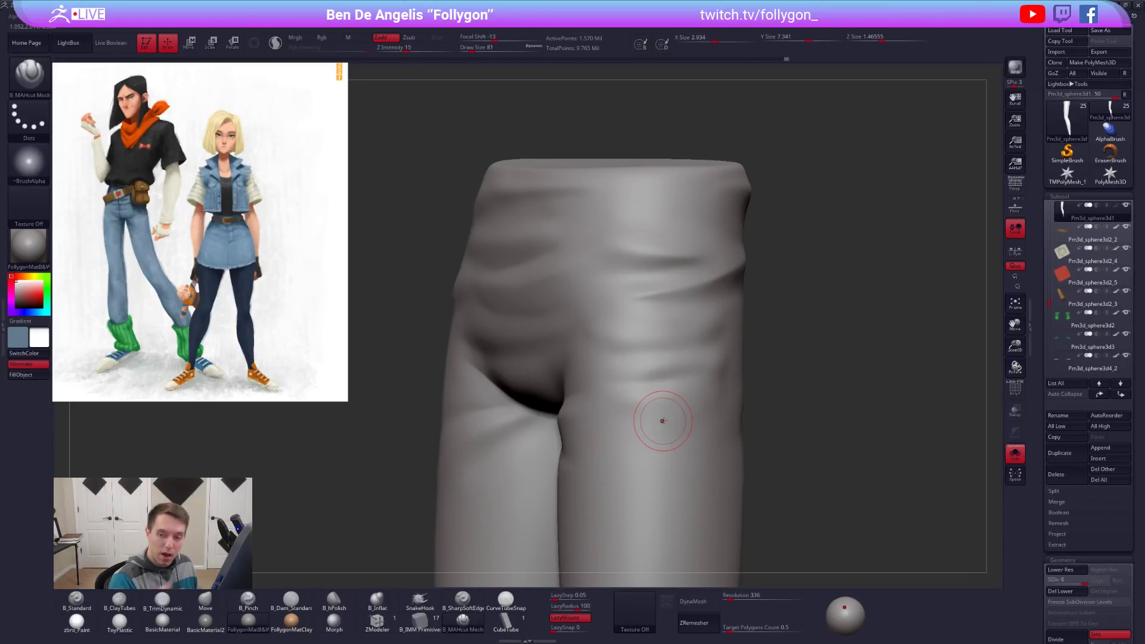
pyautogui.moveTo(763, 436); pyautogui.dragTo(692, 458)
pyautogui.press('space')
pyautogui.moveTo(719, 406); pyautogui.dragTo(729, 405)
pyautogui.keyDown('ctrl'); pyautogui.moveTo(729, 405); pyautogui.dragTo(723, 385, button='right'); pyautogui.keyUp('ctrl')
pyautogui.press('space')
pyautogui.moveTo(719, 391); pyautogui.dragTo(727, 391)
pyautogui.moveTo(745, 390)
pyautogui.mouseDown(button='right')
pyautogui.moveTo(714, 388)
pyautogui.moveTo(726, 394)
pyautogui.mouseUp(button='right')
# Drop to subdivision level 4, then build up and smooth the lower pouch-side folds with ClayTubes at draw size 170.
pyautogui.hotkey('shift', 'd')
pyautogui.hotkey('shift', 'd')
pyautogui.press('space')
pyautogui.moveTo(723, 396); pyautogui.dragTo(781, 373)
pyautogui.press('2')
pyautogui.press('space')
pyautogui.press('space')
pyautogui.moveTo(719, 397)
pyautogui.mouseDown()
pyautogui.moveTo(737, 403)
pyautogui.moveTo(781, 371)
pyautogui.moveTo(757, 394)
pyautogui.mouseUp()
pyautogui.press('space')
pyautogui.press('space')
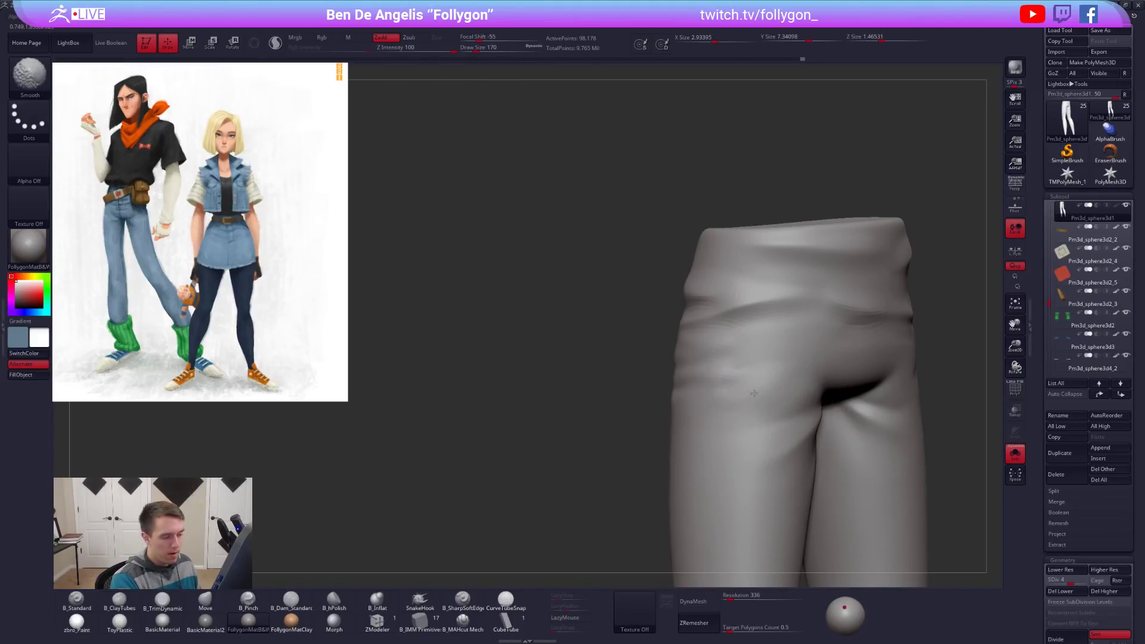
# Raise the jeans to subdivision level 5 and refine the lower pouch-side folds with ClayTubes.
pyautogui.hotkey('ctrl', 'd')
pyautogui.moveTo(739, 403); pyautogui.dragTo(754, 429, button='right')
pyautogui.press('space')
pyautogui.moveTo(759, 442); pyautogui.dragTo(754, 443)
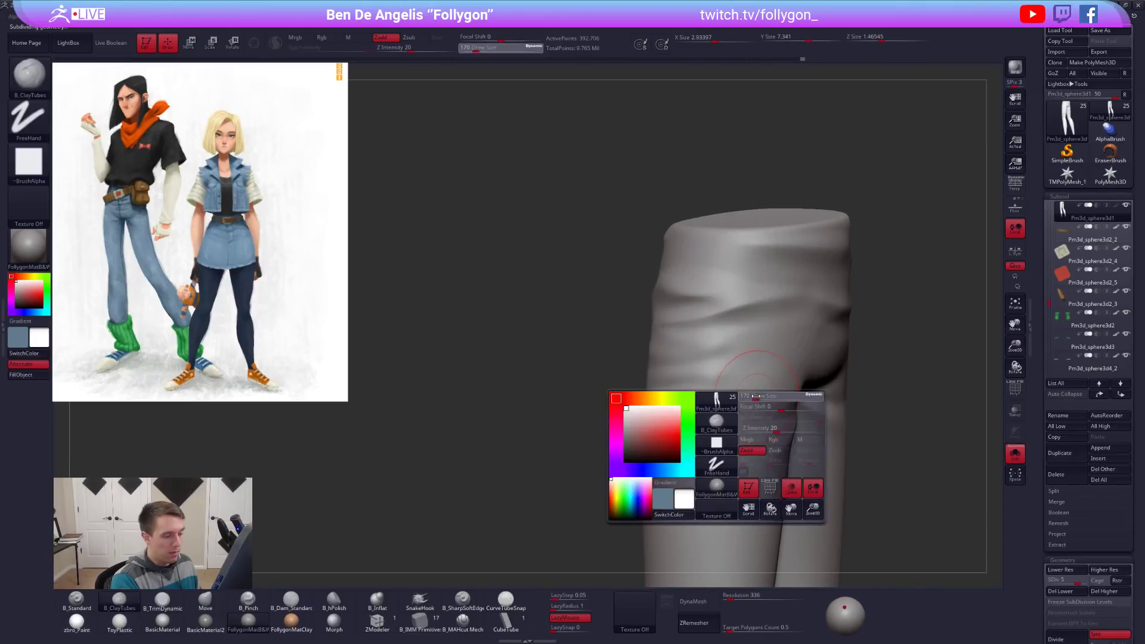
# Raise the jeans to subdivision level 6 and pinch the lower folds from the outer thigh towards the seat.
pyautogui.press('5')
pyautogui.keyDown('alt'); pyautogui.moveTo(685, 392); pyautogui.dragTo(690, 398, button='right'); pyautogui.keyUp('alt')
pyautogui.hotkey('ctrl', 'd')
pyautogui.press('space')
pyautogui.moveTo(685, 382); pyautogui.dragTo(651, 375)
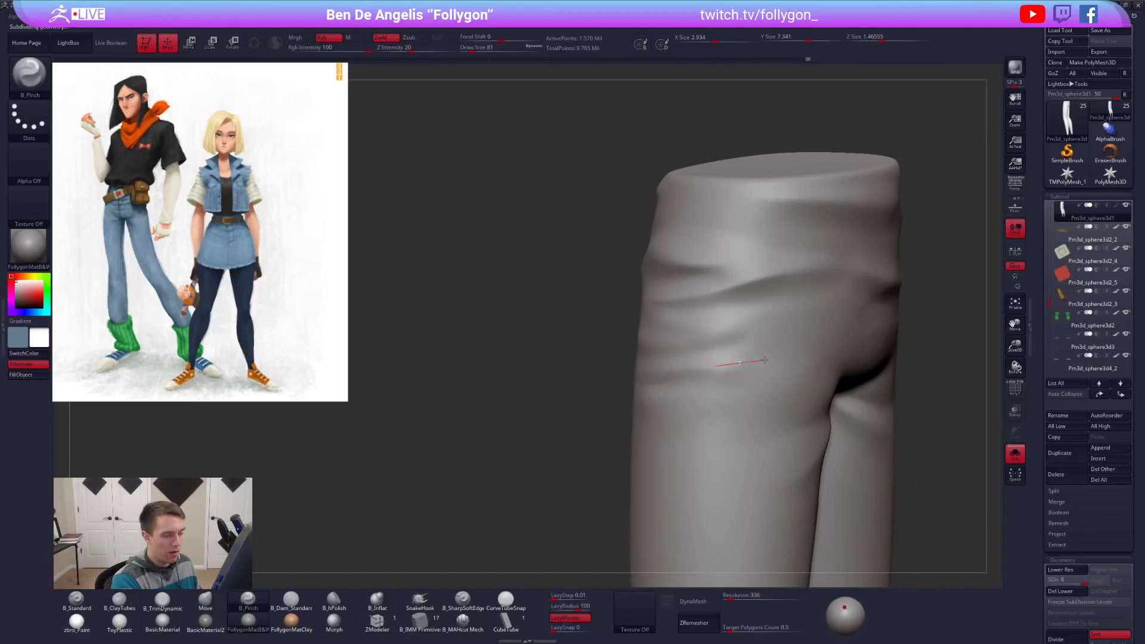
pyautogui.moveTo(817, 337); pyautogui.dragTo(825, 333)
pyautogui.press('space')
pyautogui.moveTo(771, 358); pyautogui.dragTo(775, 358)
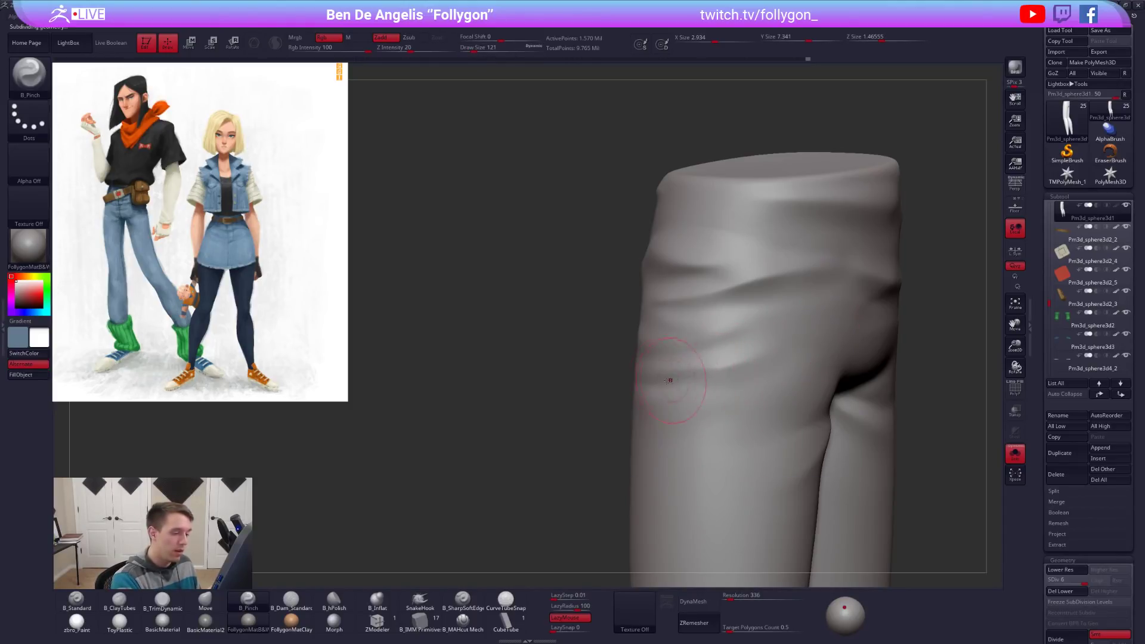
# Smooth the lower and middle pouch-side folds where they run towards the seat at draw size 121.
pyautogui.keyDown('shift'); pyautogui.moveTo(762, 359); pyautogui.dragTo(726, 352); pyautogui.keyUp('shift')
pyautogui.moveTo(686, 355)
pyautogui.mouseDown(button='right')
pyautogui.moveTo(739, 353)
pyautogui.moveTo(736, 399)
pyautogui.moveTo(676, 377)
pyautogui.mouseUp(button='right')
pyautogui.keyDown('shift'); pyautogui.moveTo(651, 360); pyautogui.dragTo(638, 358); pyautogui.keyUp('shift')
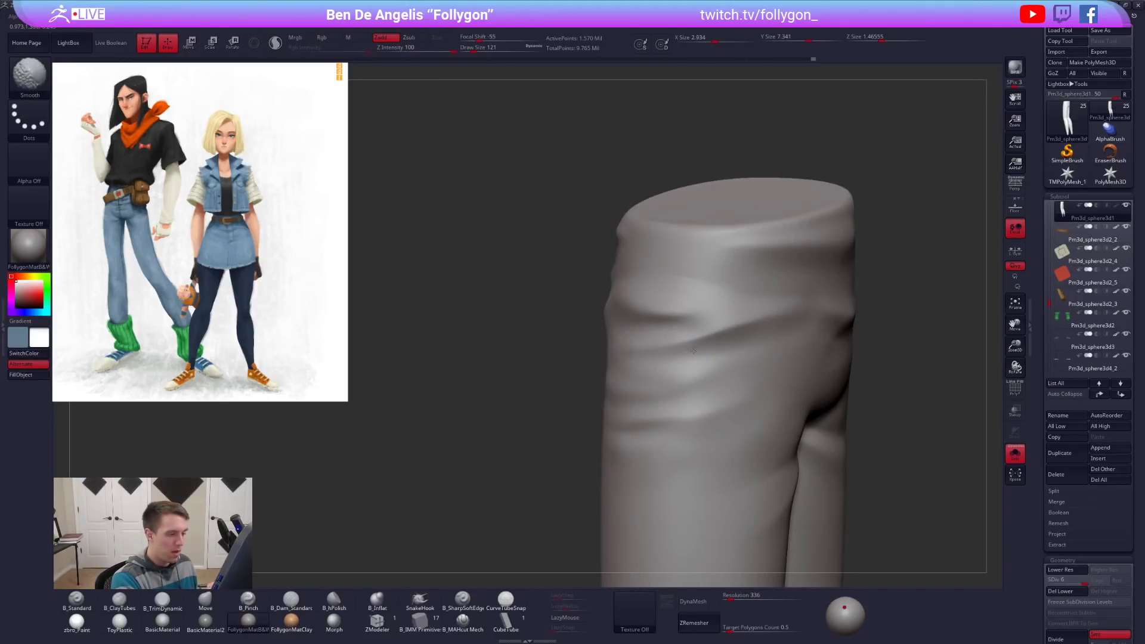
pyautogui.keyDown('shift'); pyautogui.moveTo(771, 325); pyautogui.dragTo(762, 334); pyautogui.keyUp('shift')
# Pinch the upper pouch-side hip fold and check the jeans against the full figure from several angles.
pyautogui.moveTo(761, 335); pyautogui.dragTo(734, 299, button='right')
pyautogui.moveTo(733, 299); pyautogui.dragTo(680, 309)
pyautogui.moveTo(647, 298)
pyautogui.mouseDown(button='right')
pyautogui.moveTo(769, 340)
pyautogui.moveTo(756, 362)
pyautogui.moveTo(729, 367)
pyautogui.moveTo(748, 371)
pyautogui.moveTo(698, 381)
pyautogui.moveTo(739, 410)
pyautogui.moveTo(696, 413)
pyautogui.mouseUp(button='right')
pyautogui.hotkey('alt', 's')
pyautogui.press('space')
pyautogui.moveTo(757, 388); pyautogui.dragTo(747, 387)
pyautogui.moveTo(619, 422)
pyautogui.keyDown('alt'); pyautogui.mouseDown(button='right')
pyautogui.moveTo(684, 417)
pyautogui.moveTo(665, 386)
pyautogui.mouseUp(button='right'); pyautogui.keyUp('alt')
pyautogui.moveTo(453, 375)
pyautogui.mouseDown(button='right')
pyautogui.moveTo(656, 369)
pyautogui.moveTo(686, 401)
pyautogui.moveTo(736, 409)
pyautogui.mouseUp(button='right')
# Shape the folds across the jeans' seat with ClayTubes and smooth them at draw size 130.
pyautogui.hotkey('shift', 's')
pyautogui.press('space')
pyautogui.moveTo(706, 398); pyautogui.dragTo(706, 399)
pyautogui.press('2')
pyautogui.press('space')
pyautogui.moveTo(706, 400); pyautogui.dragTo(675, 370, button='right')
pyautogui.press('space')
pyautogui.moveTo(677, 370); pyautogui.dragTo(679, 370)
pyautogui.moveTo(678, 371)
pyautogui.mouseDown(button='right')
pyautogui.moveTo(702, 392)
pyautogui.moveTo(708, 381)
pyautogui.mouseUp(button='right')
pyautogui.press('space')
pyautogui.moveTo(715, 379); pyautogui.dragTo(698, 388)
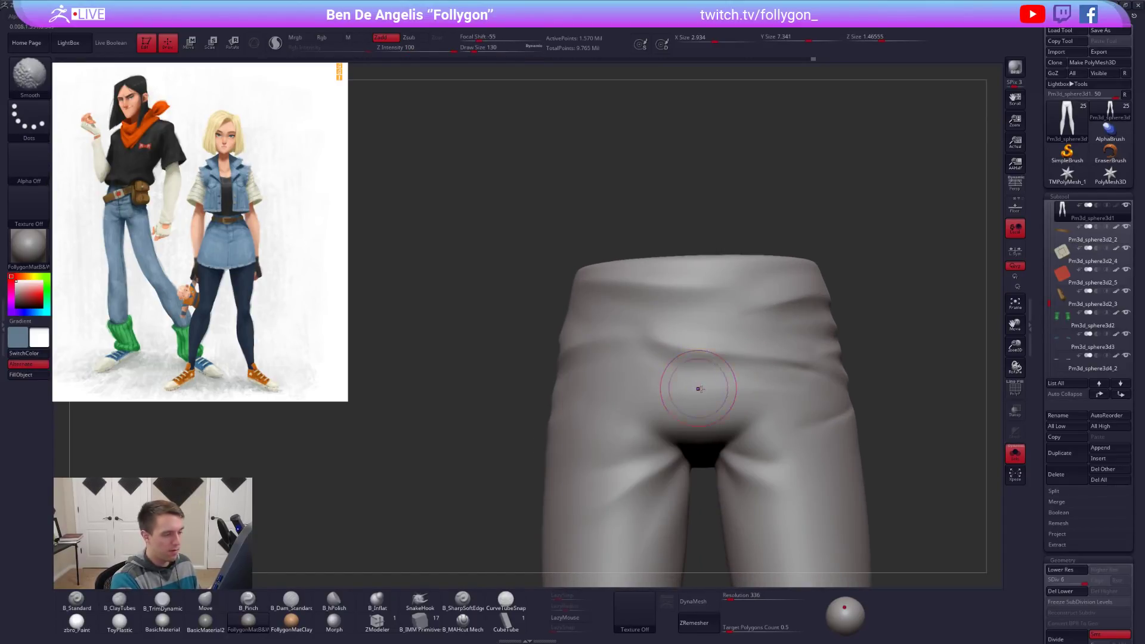
pyautogui.press('space')
# Build up the long fold crossing the upper seat with ClayTubes and blend it into the hip.
pyautogui.moveTo(703, 391)
pyautogui.mouseDown(button='right')
pyautogui.moveTo(743, 380)
pyautogui.moveTo(755, 362)
pyautogui.mouseUp(button='right')
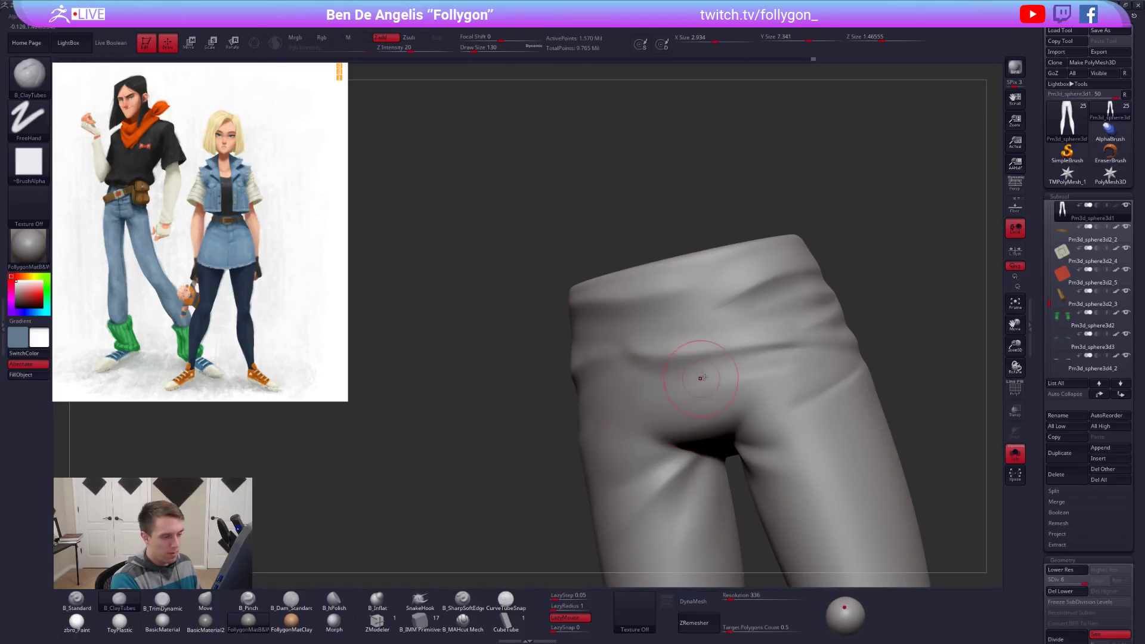
pyautogui.press('shift')
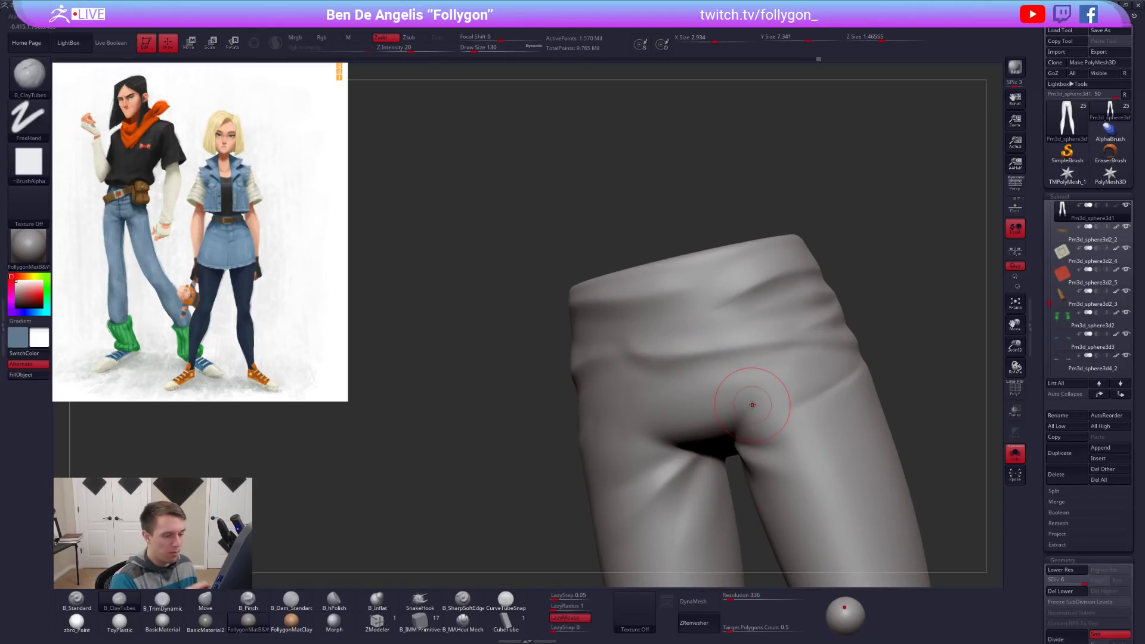
pyautogui.moveTo(745, 382)
pyautogui.keyDown('alt'); pyautogui.mouseDown(button='right')
pyautogui.moveTo(843, 409)
pyautogui.moveTo(759, 352)
pyautogui.mouseUp(button='right'); pyautogui.keyUp('alt')
pyautogui.press('space')
pyautogui.moveTo(787, 353); pyautogui.dragTo(783, 353)
pyautogui.moveTo(783, 353)
pyautogui.keyDown('alt'); pyautogui.mouseDown(button='right')
pyautogui.moveTo(779, 345)
pyautogui.moveTo(775, 380)
pyautogui.mouseUp(button='right'); pyautogui.keyUp('alt')
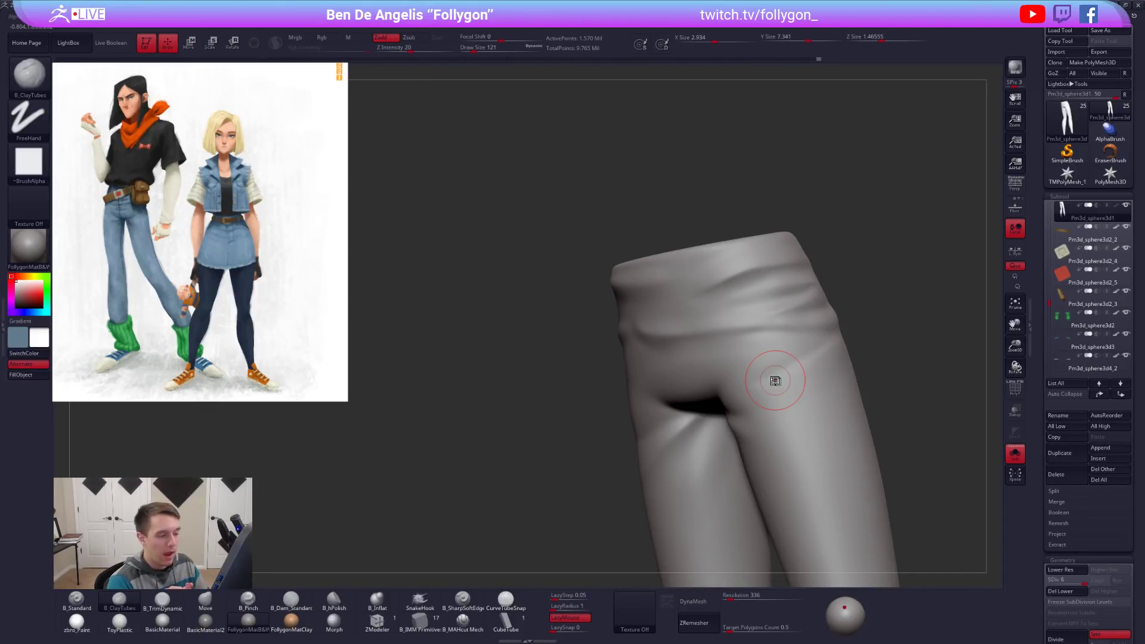
# Build up the long lower fold across the jeans' seat with ClayTubes and pinch its crease from the hip inward.
pyautogui.moveTo(780, 409); pyautogui.dragTo(805, 332, button='right')
pyautogui.press('shift')
pyautogui.moveTo(779, 322)
pyautogui.keyDown('shift'); pyautogui.mouseDown()
pyautogui.moveTo(769, 336)
pyautogui.moveTo(794, 311)
pyautogui.mouseUp(); pyautogui.keyUp('shift')
pyautogui.moveTo(812, 305); pyautogui.dragTo(763, 328, button='right')
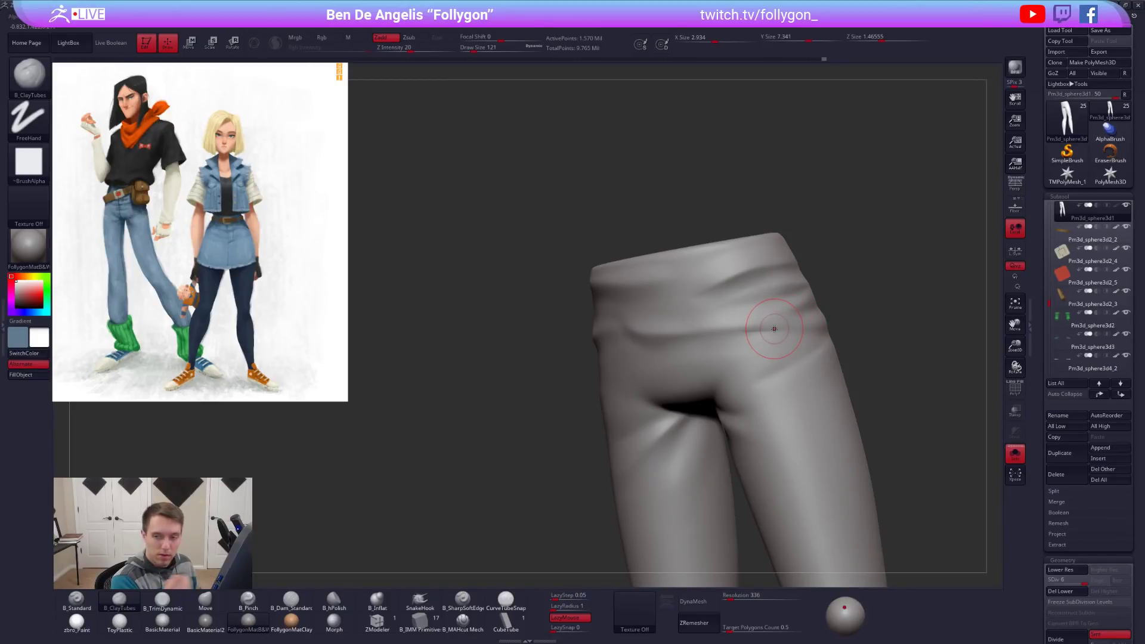
pyautogui.moveTo(795, 323); pyautogui.dragTo(703, 336)
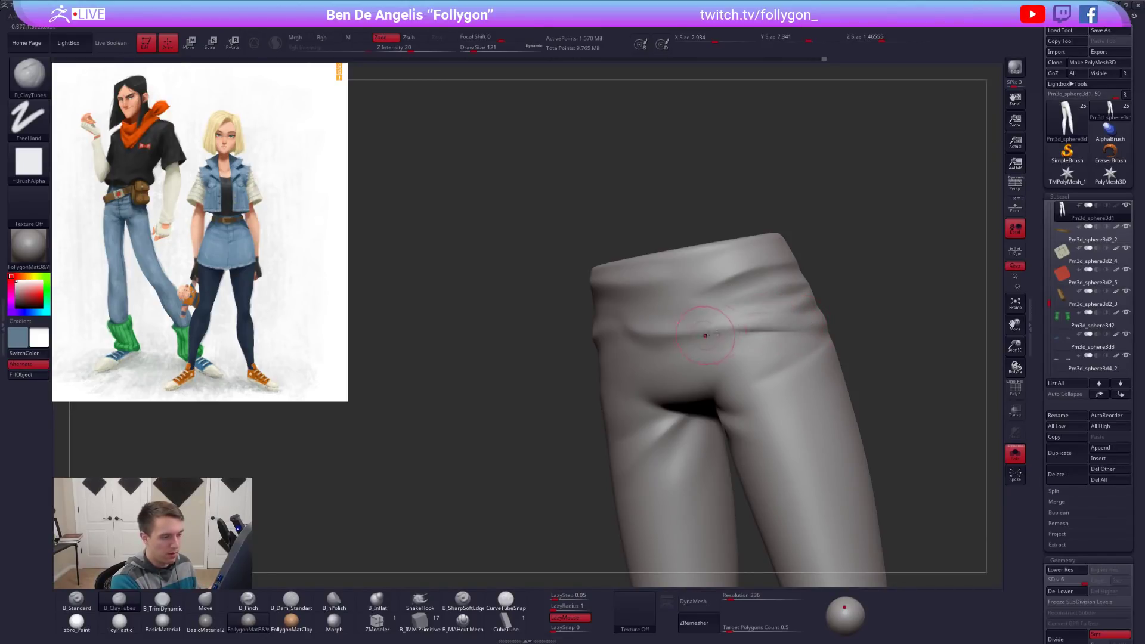
pyautogui.press('shift')
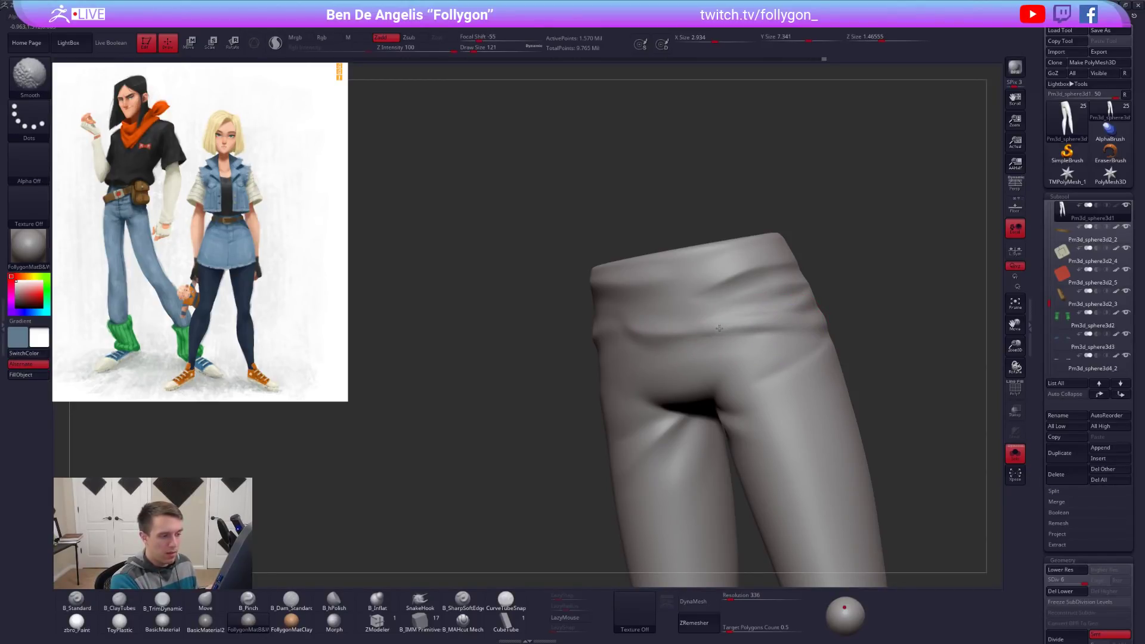
pyautogui.press('5')
pyautogui.press('ctrl')
pyautogui.moveTo(773, 322); pyautogui.dragTo(608, 337)
# Shape a short diagonal fold below the seat crease near the hip with ClayTubes at draw size 130 and soften it at lower subdivision levels.
pyautogui.press('2')
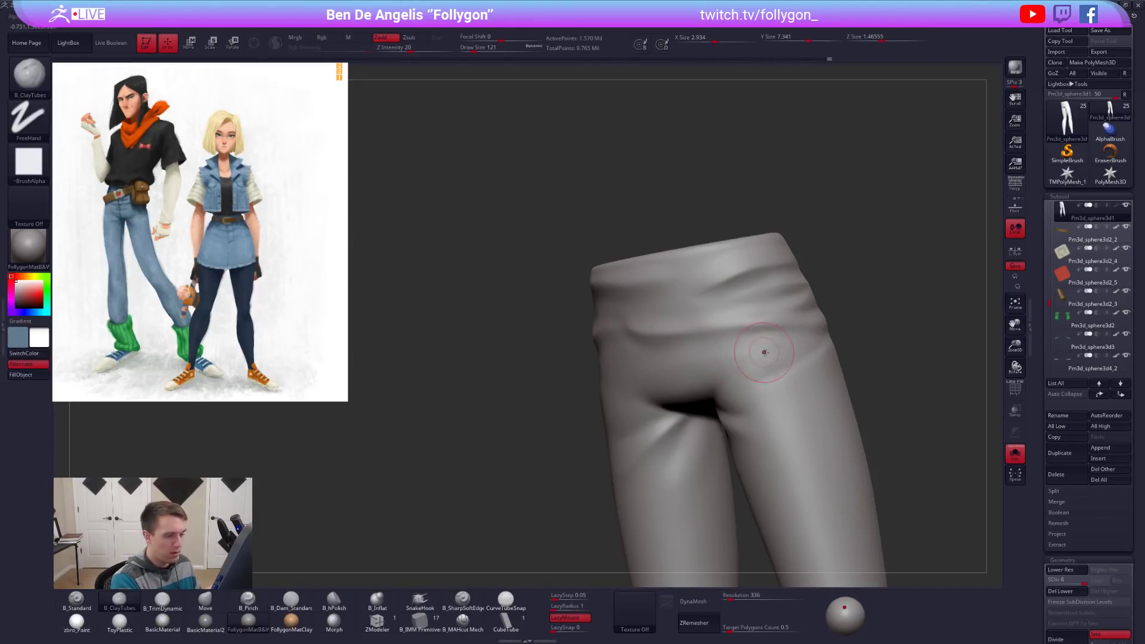
pyautogui.press('space')
pyautogui.moveTo(781, 378); pyautogui.dragTo(784, 378)
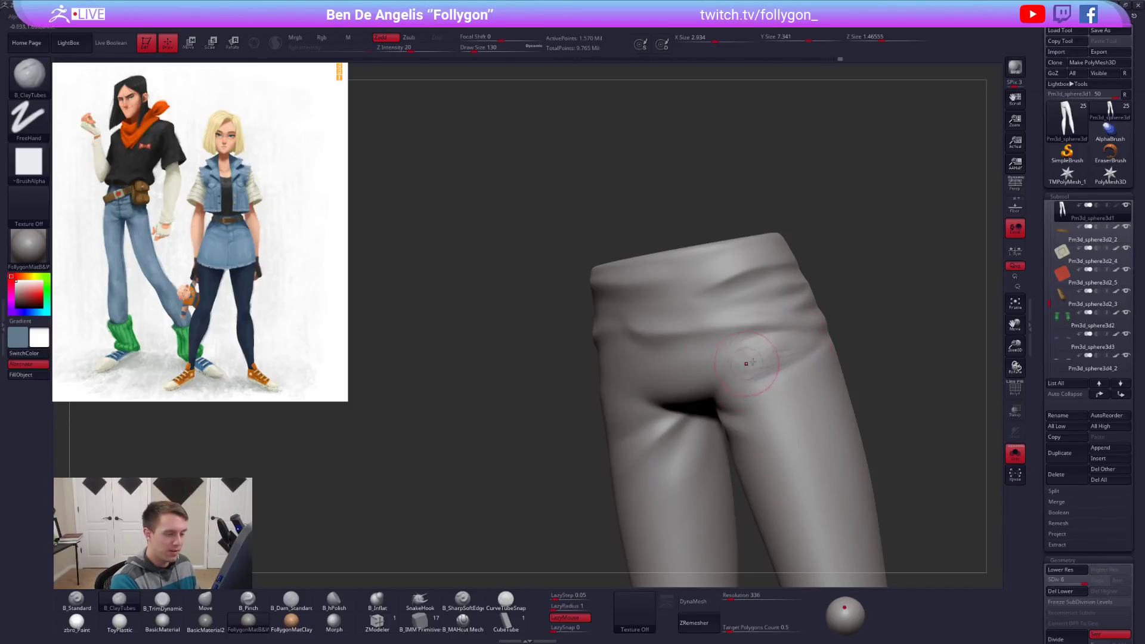
pyautogui.hotkey('shift', 'd')
pyautogui.hotkey('shift', 'd')
pyautogui.moveTo(777, 352)
pyautogui.mouseDown(button='right')
pyautogui.moveTo(799, 353)
pyautogui.moveTo(777, 362)
pyautogui.mouseUp(button='right')
pyautogui.press('d')
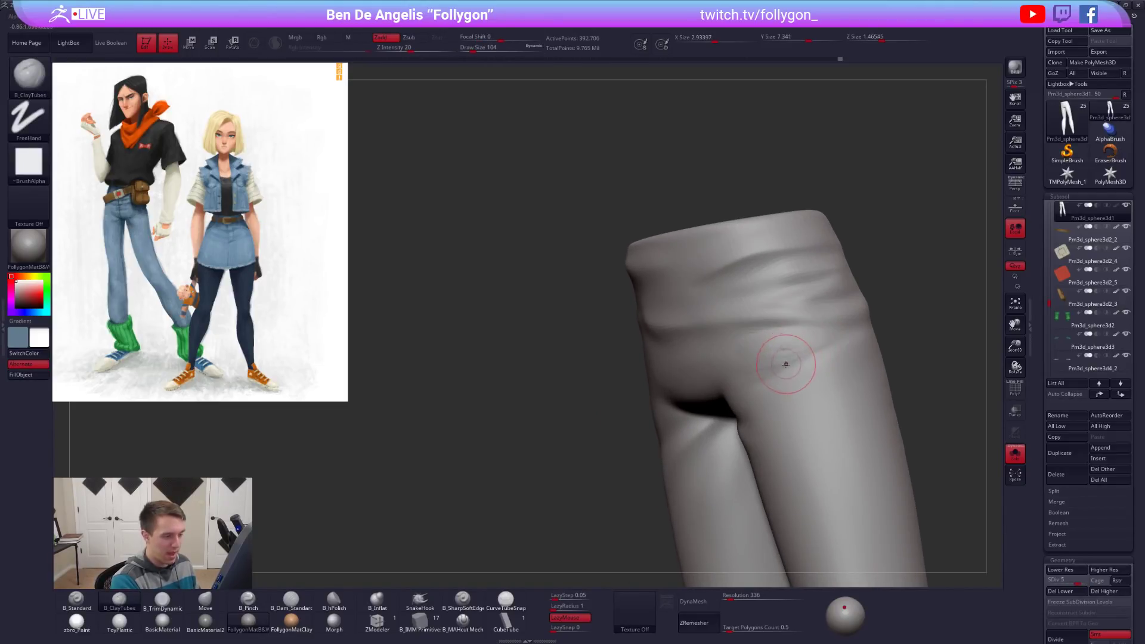
# Pinch the short diagonal hip fold at draw size 104 on the highest subdivision level and blend its inner end into the seat.
pyautogui.press('5')
pyautogui.press('d')
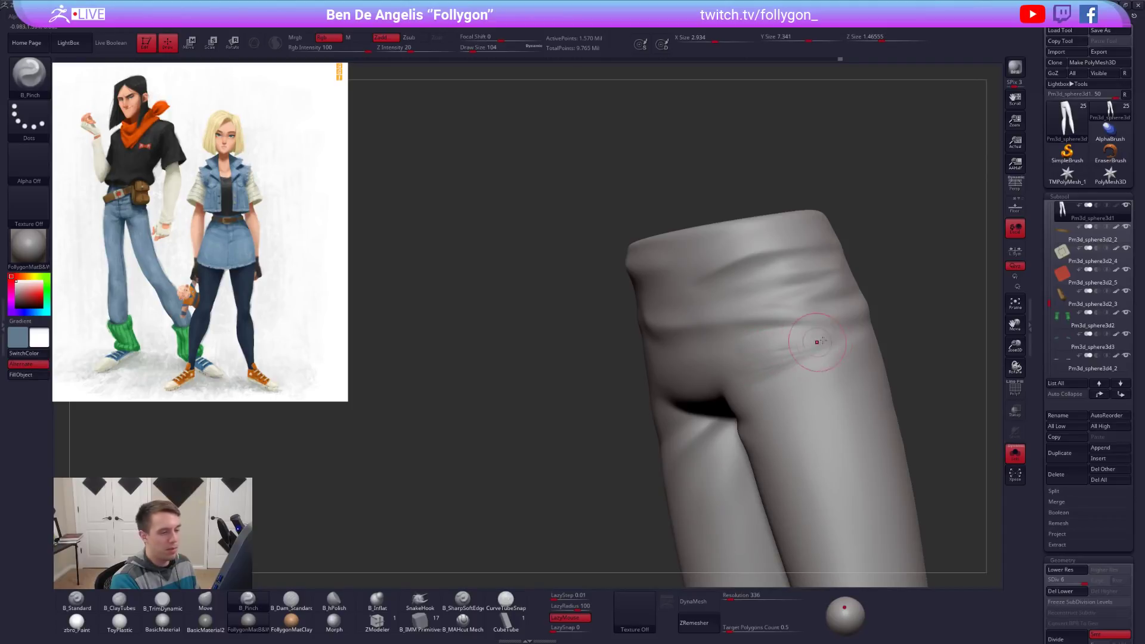
pyautogui.moveTo(792, 351); pyautogui.dragTo(821, 340)
pyautogui.press('shift')
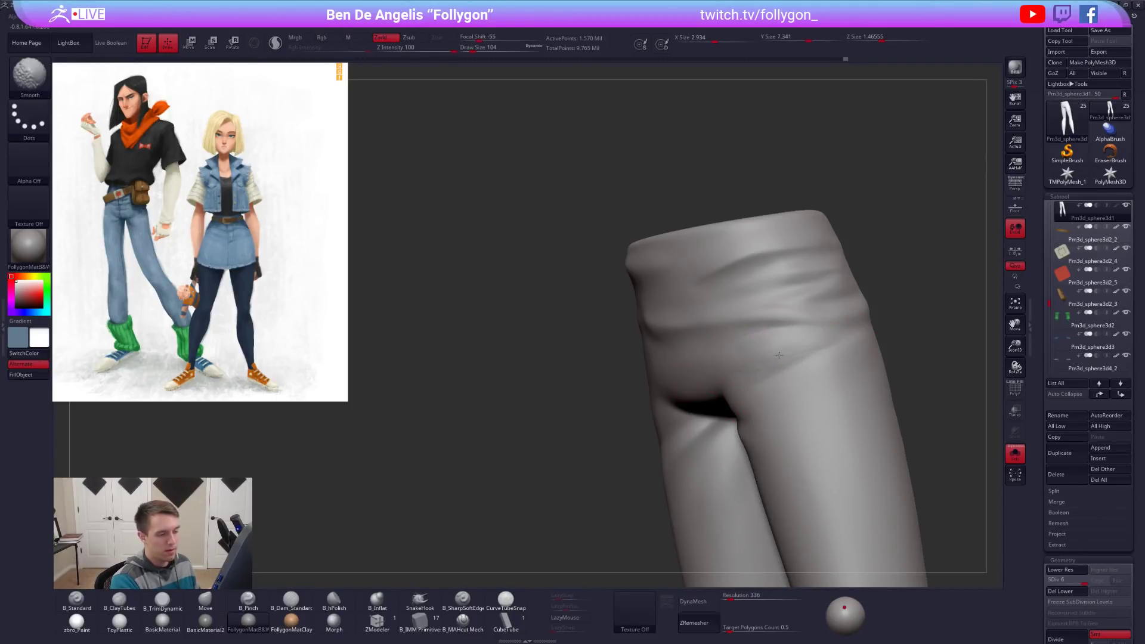
pyautogui.moveTo(752, 349)
pyautogui.mouseDown(button='right')
pyautogui.moveTo(792, 388)
pyautogui.moveTo(747, 360)
pyautogui.mouseUp(button='right')
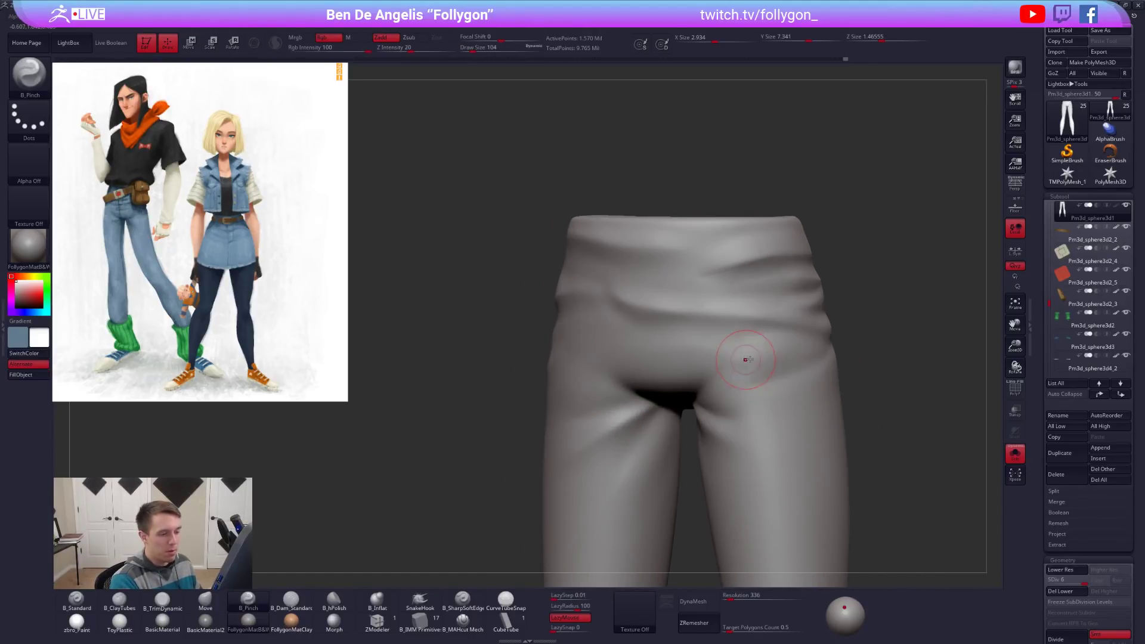
pyautogui.moveTo(717, 360); pyautogui.dragTo(693, 358)
pyautogui.keyDown('shift'); pyautogui.moveTo(693, 358); pyautogui.dragTo(731, 380, button='right'); pyautogui.keyUp('shift')
# Check the jeans' seat against the full figure and smooth its central fold at draw size 160 on a lower subdivision level.
pyautogui.hotkey('alt', 's')
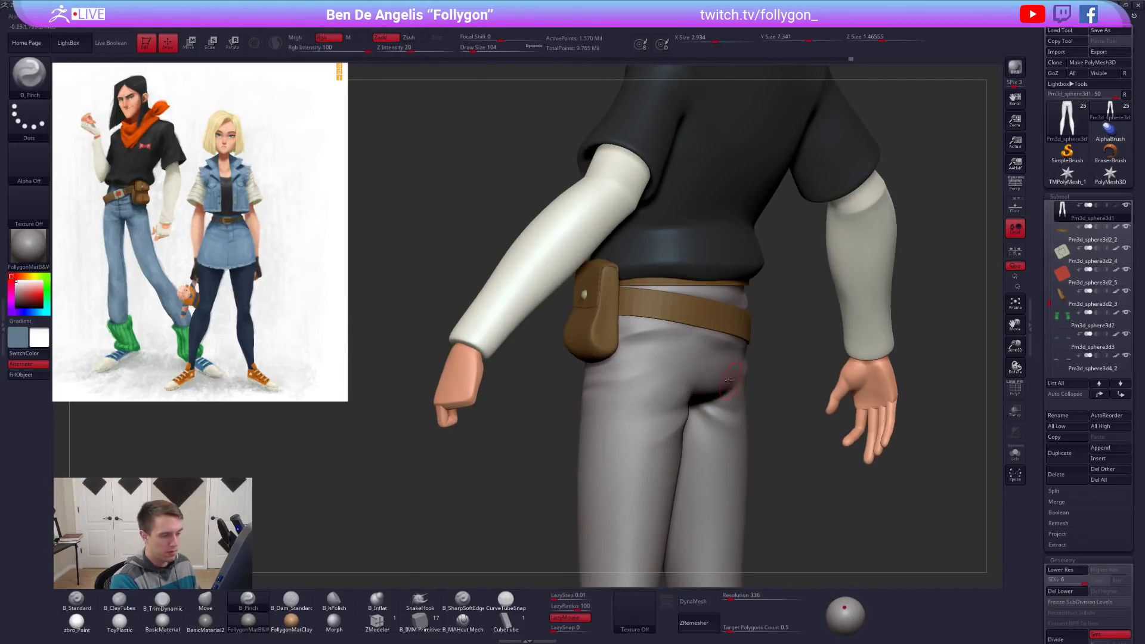
pyautogui.moveTo(776, 413)
pyautogui.keyDown('ctrl'); pyautogui.mouseDown(button='right')
pyautogui.moveTo(780, 442)
pyautogui.moveTo(747, 414)
pyautogui.moveTo(710, 406)
pyautogui.mouseUp(button='right'); pyautogui.keyUp('ctrl')
pyautogui.hotkey('alt', 's')
pyautogui.press('space')
pyautogui.moveTo(723, 389); pyautogui.dragTo(729, 388)
pyautogui.keyDown('ctrl'); pyautogui.moveTo(728, 388); pyautogui.dragTo(708, 396, button='right'); pyautogui.keyUp('ctrl')
pyautogui.press('2')
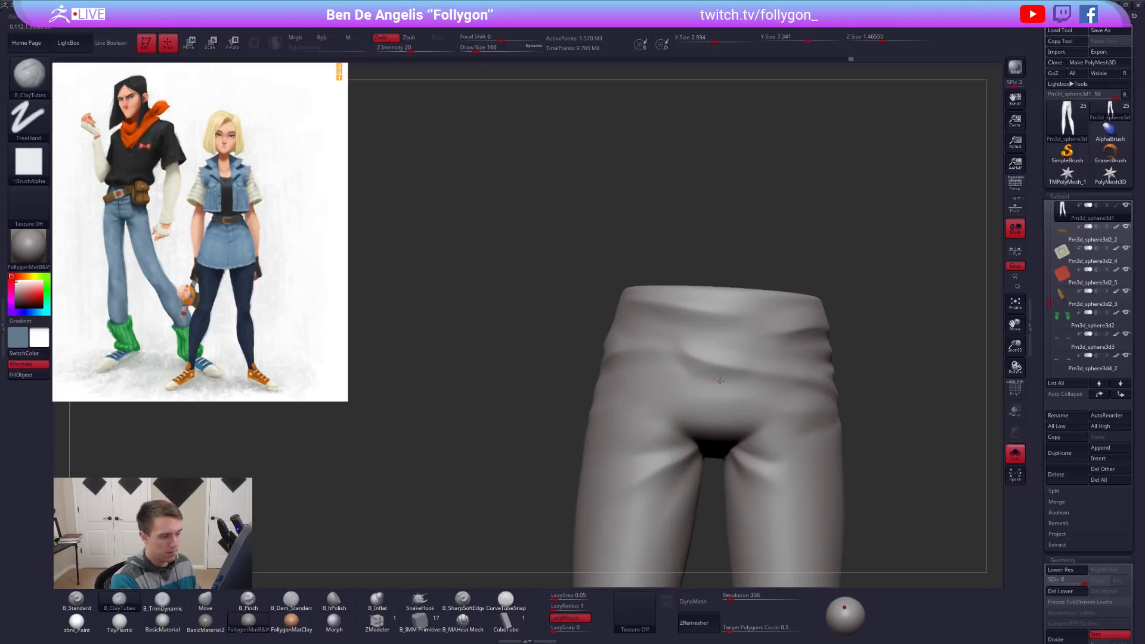
pyautogui.hotkey('shift', 'd')
pyautogui.keyDown('shift'); pyautogui.moveTo(687, 380); pyautogui.dragTo(685, 373); pyautogui.keyUp('shift')
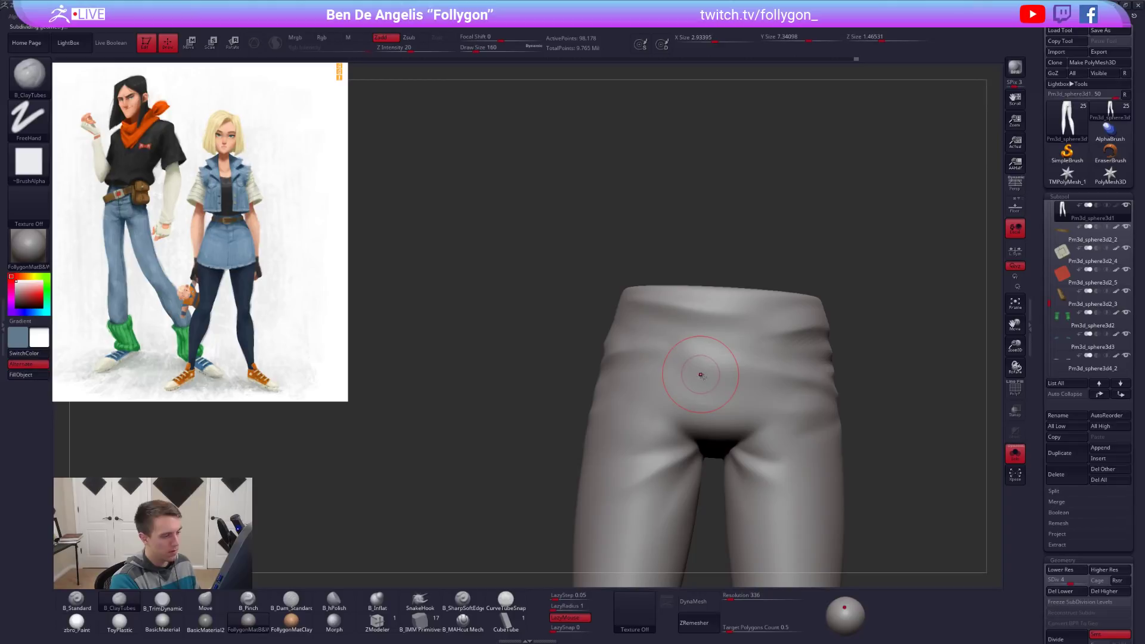
# Pinch the folds across the middle of the seat and smooth the transitions towards both hips.
pyautogui.press('d')
pyautogui.press('b')
pyautogui.press('p')
pyautogui.press('i')
pyautogui.moveTo(644, 358); pyautogui.dragTo(636, 359, button='right')
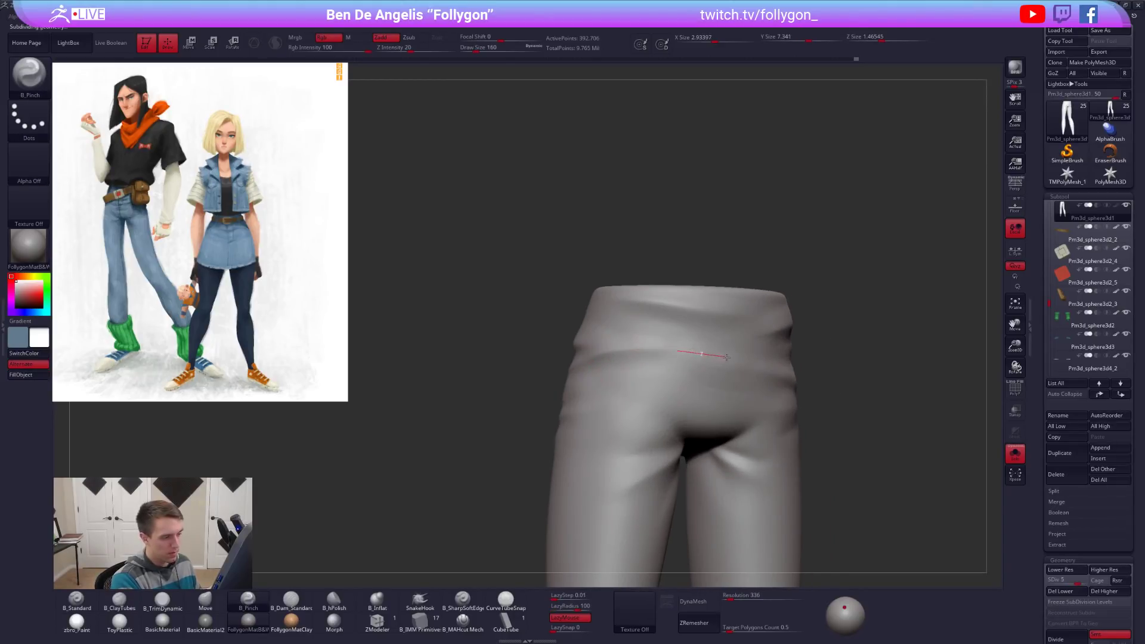
pyautogui.moveTo(780, 375)
pyautogui.mouseDown()
pyautogui.moveTo(798, 376)
pyautogui.moveTo(748, 363)
pyautogui.mouseUp()
pyautogui.moveTo(599, 349); pyautogui.dragTo(590, 351)
pyautogui.keyDown('shift'); pyautogui.moveTo(679, 373); pyautogui.dragTo(684, 375); pyautogui.keyUp('shift')
pyautogui.keyDown('shift'); pyautogui.moveTo(743, 388); pyautogui.dragTo(700, 386, button='right'); pyautogui.keyUp('shift')
pyautogui.keyDown('shift'); pyautogui.moveTo(708, 378); pyautogui.dragTo(775, 394); pyautogui.keyUp('shift')
pyautogui.moveTo(774, 394)
pyautogui.mouseDown(button='right')
pyautogui.moveTo(699, 377)
pyautogui.moveTo(854, 389)
pyautogui.mouseUp(button='right')
# Set the draw size to 121, return the jeans to the highest subdivision level, and show the full figure with the jeans' blue colour on.
pyautogui.moveTo(724, 441)
pyautogui.keyDown('alt'); pyautogui.mouseDown(button='right')
pyautogui.moveTo(749, 392)
pyautogui.moveTo(705, 366)
pyautogui.moveTo(731, 367)
pyautogui.moveTo(723, 417)
pyautogui.mouseUp(button='right'); pyautogui.keyUp('alt')
pyautogui.press('s')
pyautogui.moveTo(703, 370); pyautogui.dragTo(695, 374)
pyautogui.press('d')
pyautogui.keyDown('ctrl'); pyautogui.moveTo(727, 396); pyautogui.dragTo(677, 352, button='right'); pyautogui.keyUp('ctrl')
pyautogui.hotkey('alt', 's')
pyautogui.keyDown('ctrl'); pyautogui.moveTo(843, 547); pyautogui.dragTo(874, 514, button='right'); pyautogui.keyUp('ctrl')
pyautogui.moveTo(874, 514)
pyautogui.keyDown('alt'); pyautogui.mouseDown(button='right')
pyautogui.moveTo(853, 477)
pyautogui.moveTo(827, 520)
pyautogui.moveTo(849, 519)
pyautogui.moveTo(795, 519)
pyautogui.mouseUp(button='right'); pyautogui.keyUp('alt')
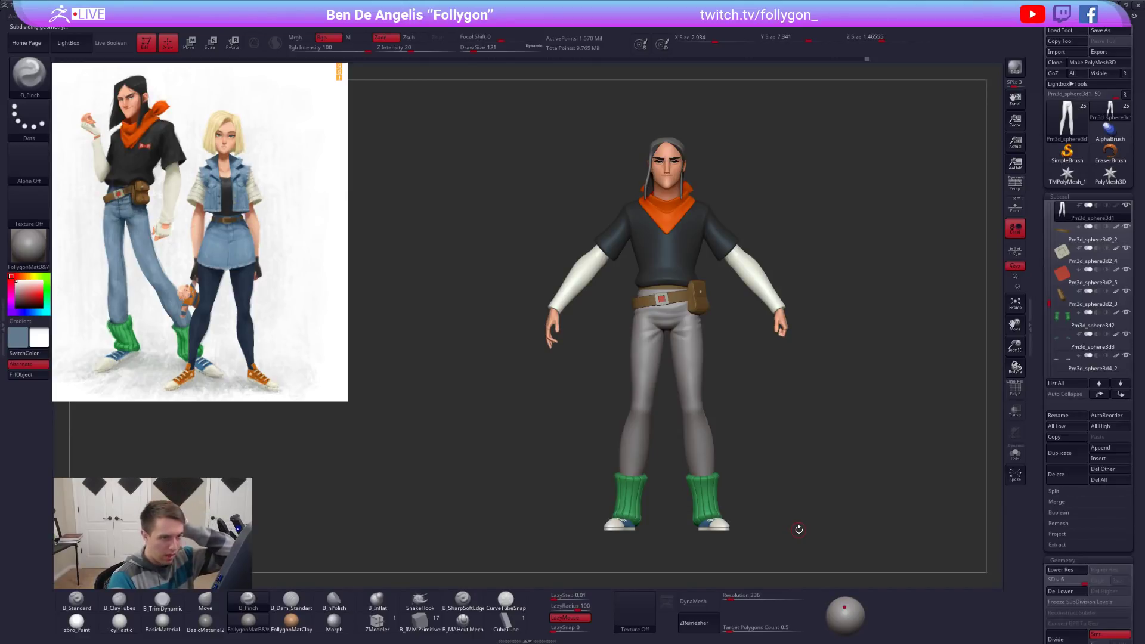
pyautogui.moveTo(1100, 227)
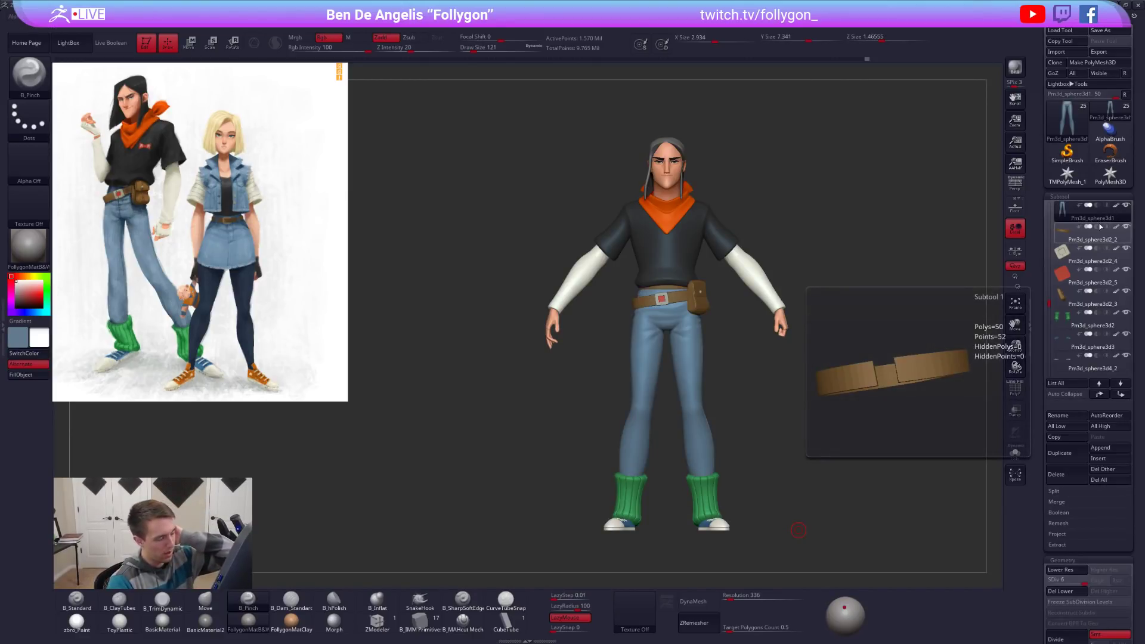
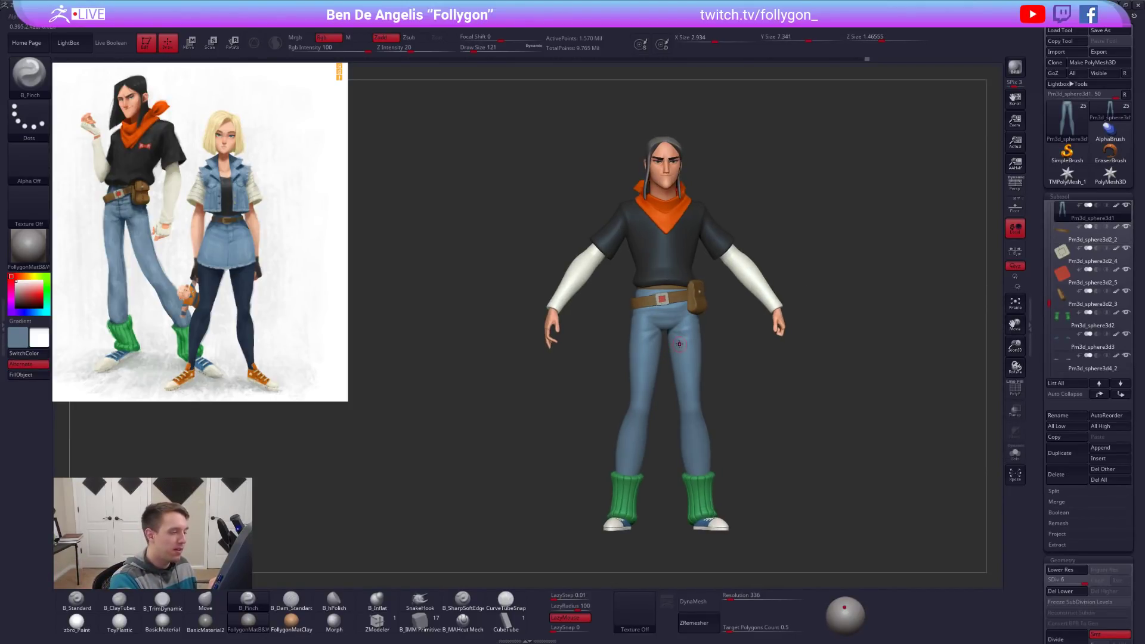
# Turn off the colour display on the blue jeans and isolate the jeans for sculpting.
pyautogui.click(1115, 206)
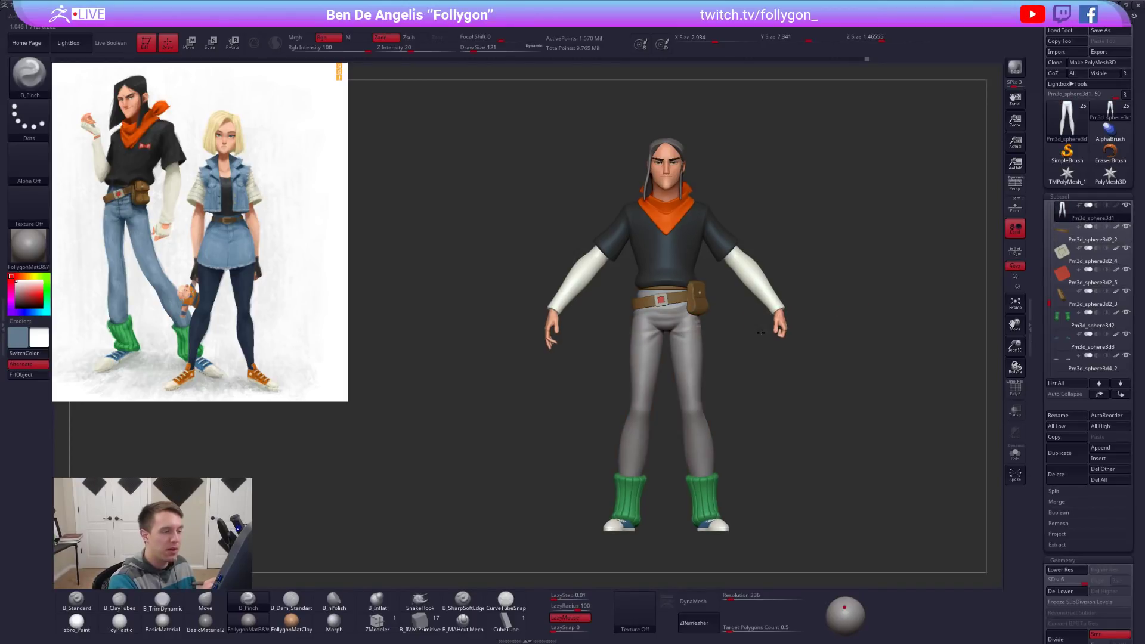
pyautogui.keyDown('alt'); pyautogui.moveTo(810, 313); pyautogui.dragTo(762, 466); pyautogui.keyUp('alt')
pyautogui.keyDown('ctrl'); pyautogui.moveTo(683, 289); pyautogui.dragTo(656, 376, button='right'); pyautogui.keyUp('ctrl')
pyautogui.press('space')
pyautogui.moveTo(718, 325); pyautogui.dragTo(722, 325)
pyautogui.hotkey('alt', 's')
# Pinch the fabric folds across the hips of the pants with the B_Pinch brush at draw size 68.
pyautogui.keyDown('alt'); pyautogui.moveTo(634, 297); pyautogui.dragTo(654, 302, button='right'); pyautogui.keyUp('alt')
pyautogui.press('space')
pyautogui.moveTo(618, 289); pyautogui.dragTo(615, 289)
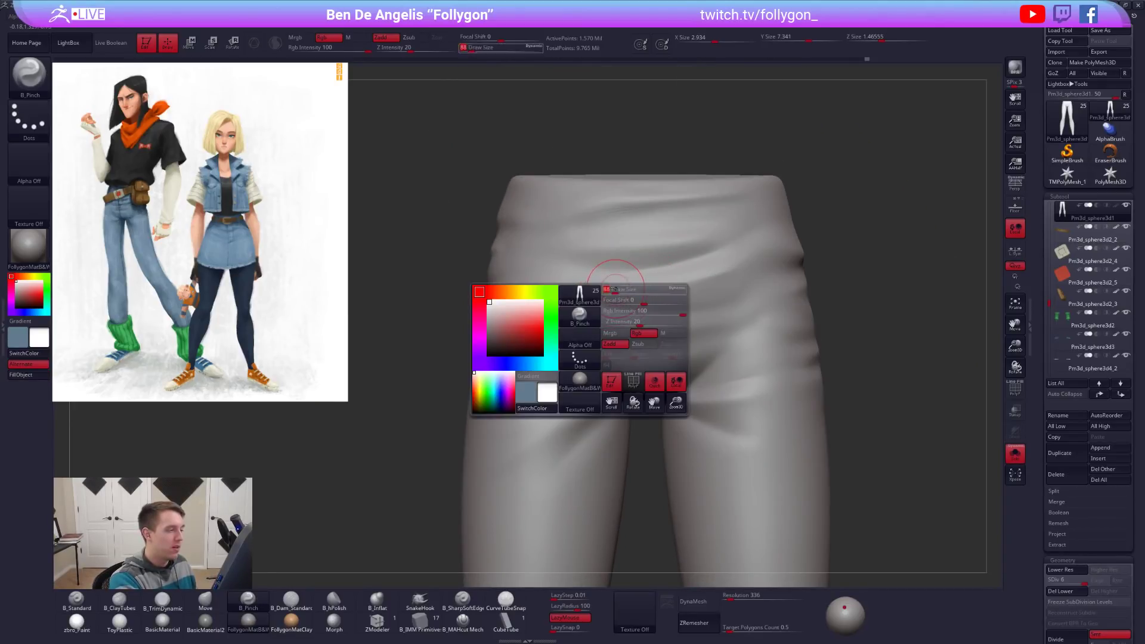
pyautogui.moveTo(529, 293)
pyautogui.mouseDown()
pyautogui.moveTo(735, 271)
pyautogui.moveTo(802, 240)
pyautogui.mouseUp()
pyautogui.keyDown('alt'); pyautogui.moveTo(835, 298); pyautogui.dragTo(793, 394); pyautogui.keyUp('alt')
pyautogui.hotkey('alt', 's')
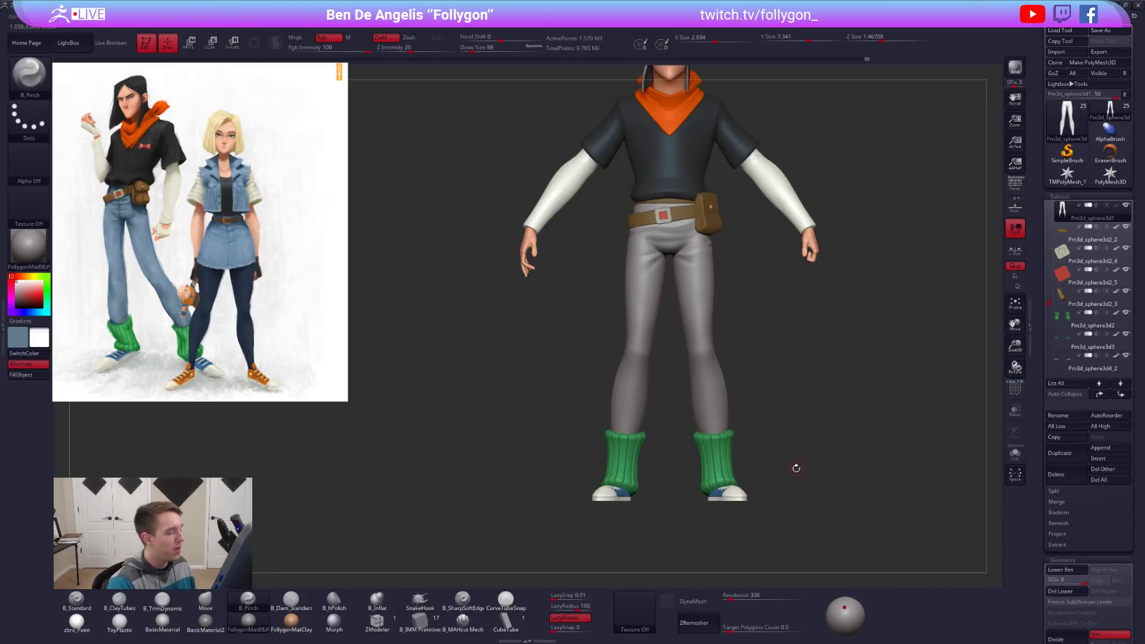
# Select the black T-shirt and review it in isolation and against the full figure.
pyautogui.keyDown('alt'); pyautogui.moveTo(791, 490); pyautogui.dragTo(769, 516); pyautogui.keyUp('alt')
pyautogui.keyDown('alt'); pyautogui.moveTo(792, 419); pyautogui.dragTo(771, 496); pyautogui.keyUp('alt')
pyautogui.keyDown('alt'); pyautogui.click(653, 223); pyautogui.keyUp('alt')
pyautogui.hotkey('alt', 's')
pyautogui.keyDown('alt'); pyautogui.moveTo(715, 368); pyautogui.dragTo(698, 350); pyautogui.keyUp('alt')
pyautogui.hotkey('alt', 's')
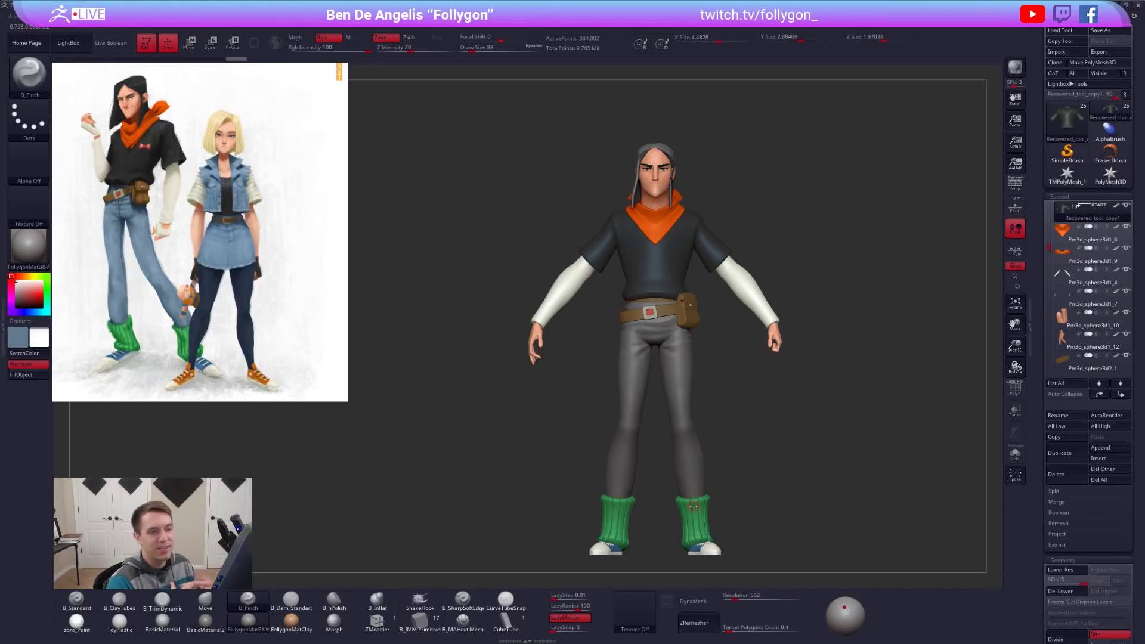
pyautogui.click(1124, 96)
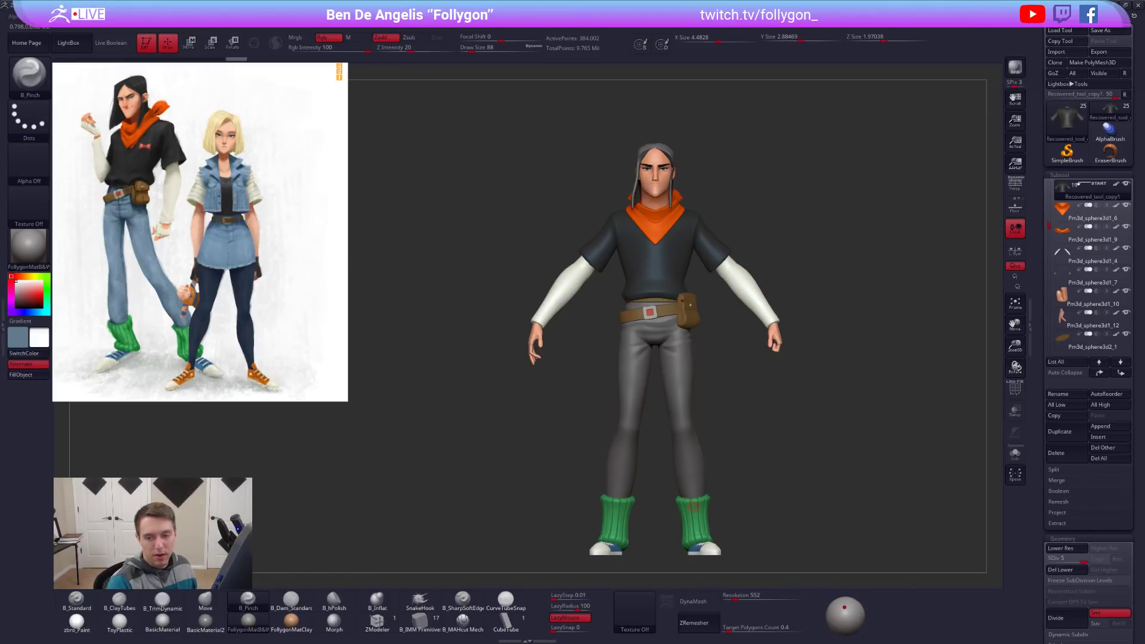
# Switch to the Photos reference image and examine the male character's belt, pouch, jeans and hand up close.
pyautogui.hotkey('alt', 'Tab')
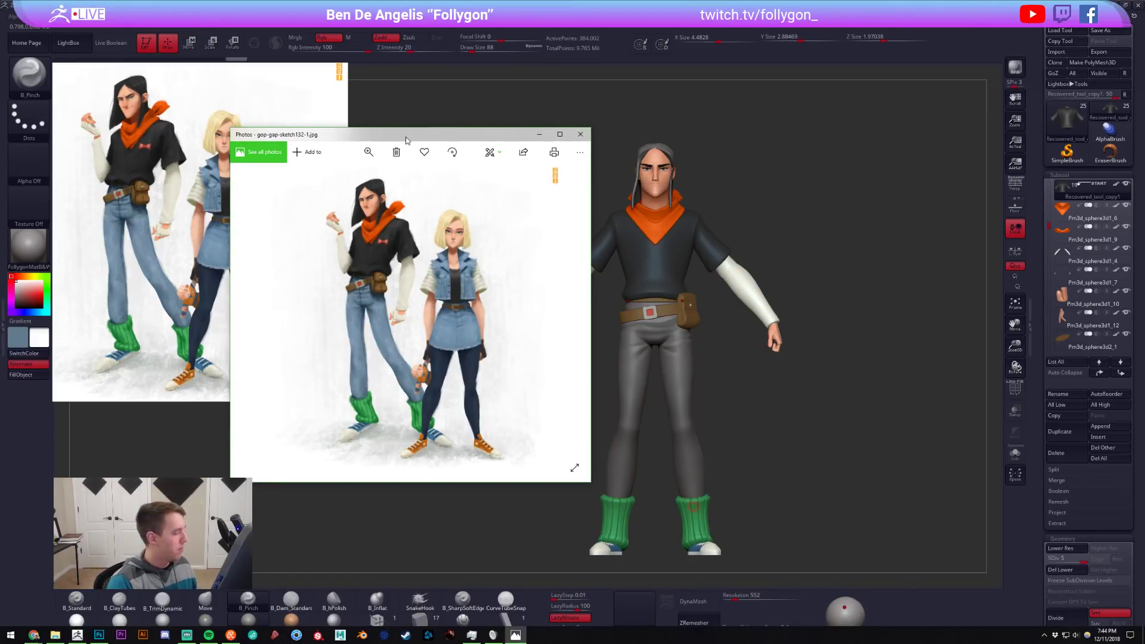
pyautogui.moveTo(399, 134); pyautogui.dragTo(571, 169)
pyautogui.scroll(5, 567, 323)
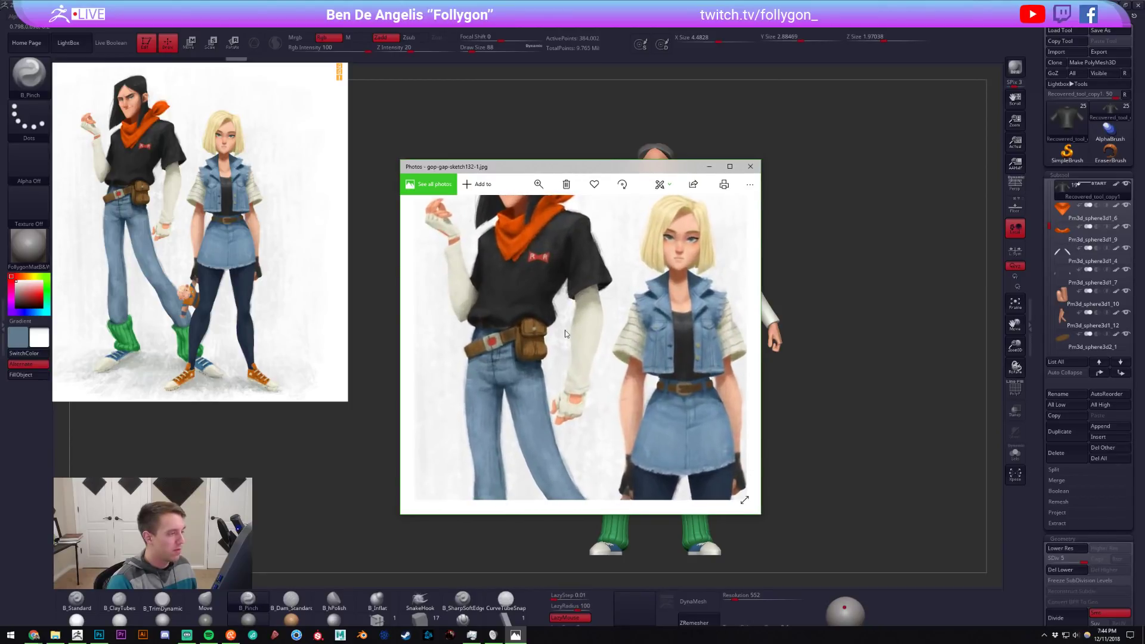
pyautogui.scroll(4, 579, 276)
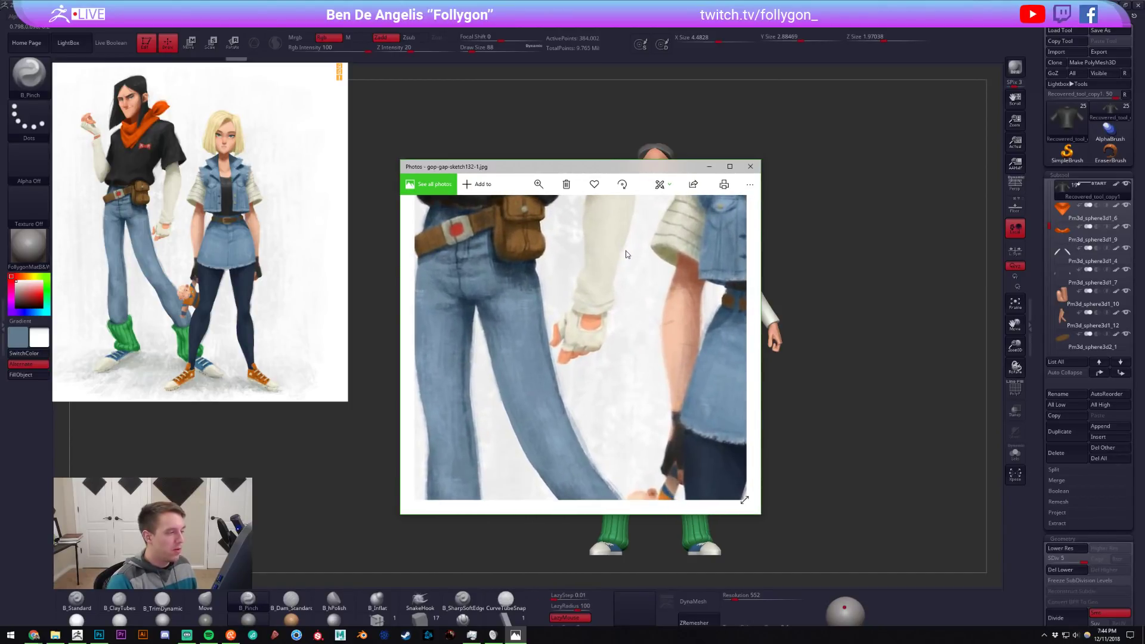
pyautogui.moveTo(607, 330); pyautogui.dragTo(629, 336)
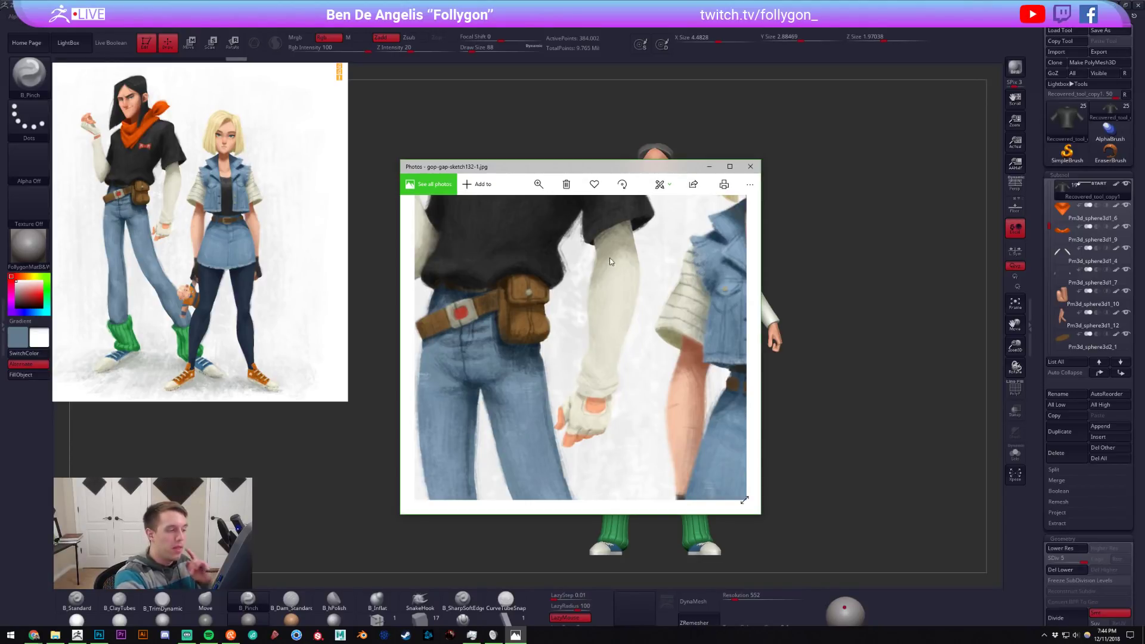
pyautogui.moveTo(576, 374); pyautogui.dragTo(595, 410)
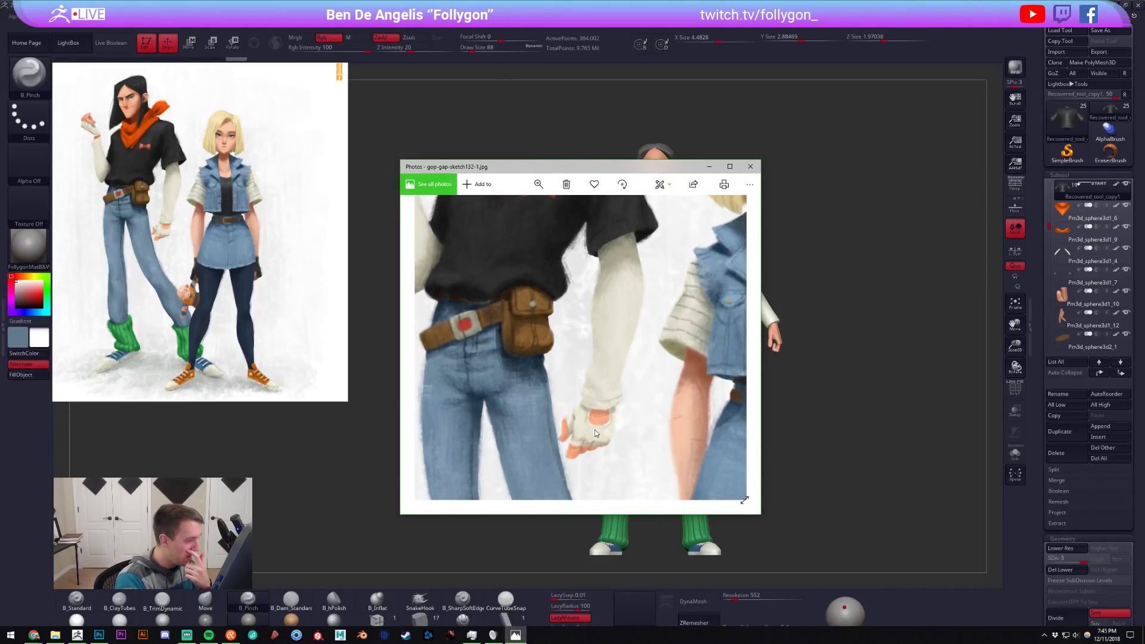
pyautogui.doubleClick(635, 402)
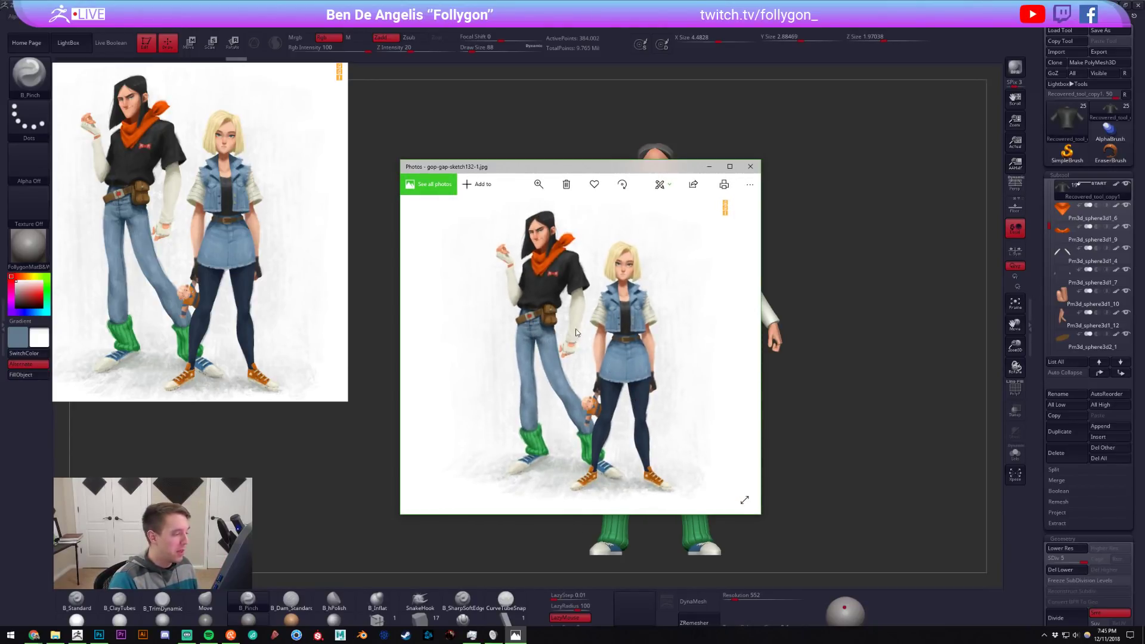
# Examine the male character's white sleeve and fingerless glove in the reference, and move the image out of the way.
pyautogui.keyDown('ctrl'); pyautogui.scroll(5, 573, 322); pyautogui.keyUp('ctrl')
pyautogui.keyDown('ctrl'); pyautogui.scroll(3, 581, 348); pyautogui.keyUp('ctrl')
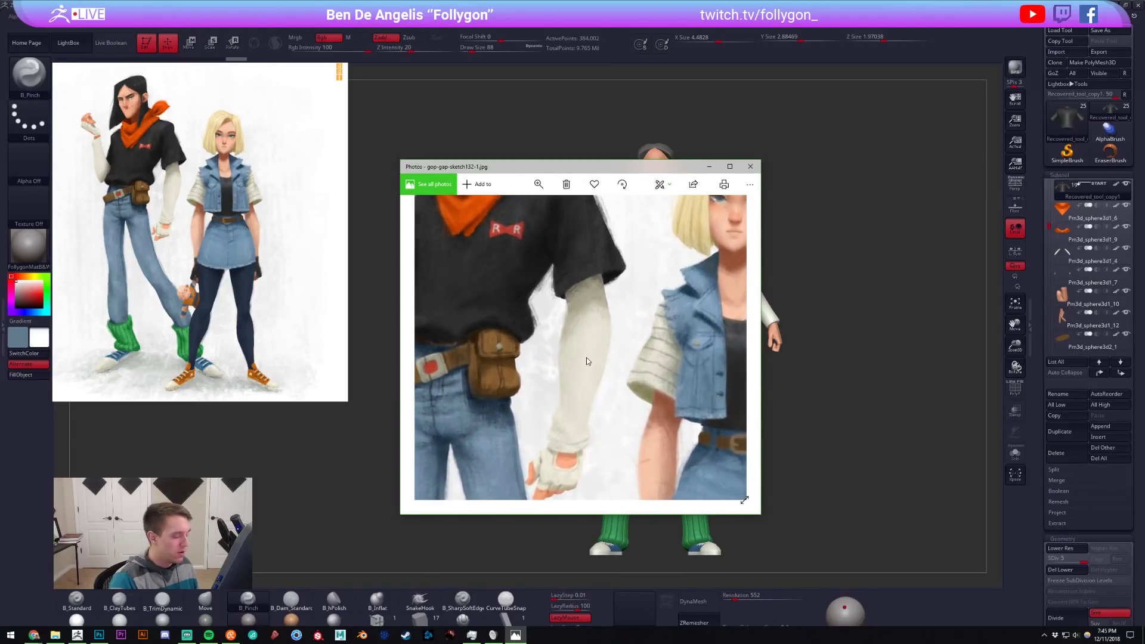
pyautogui.keyDown('ctrl'); pyautogui.scroll(2, 586, 358); pyautogui.keyUp('ctrl')
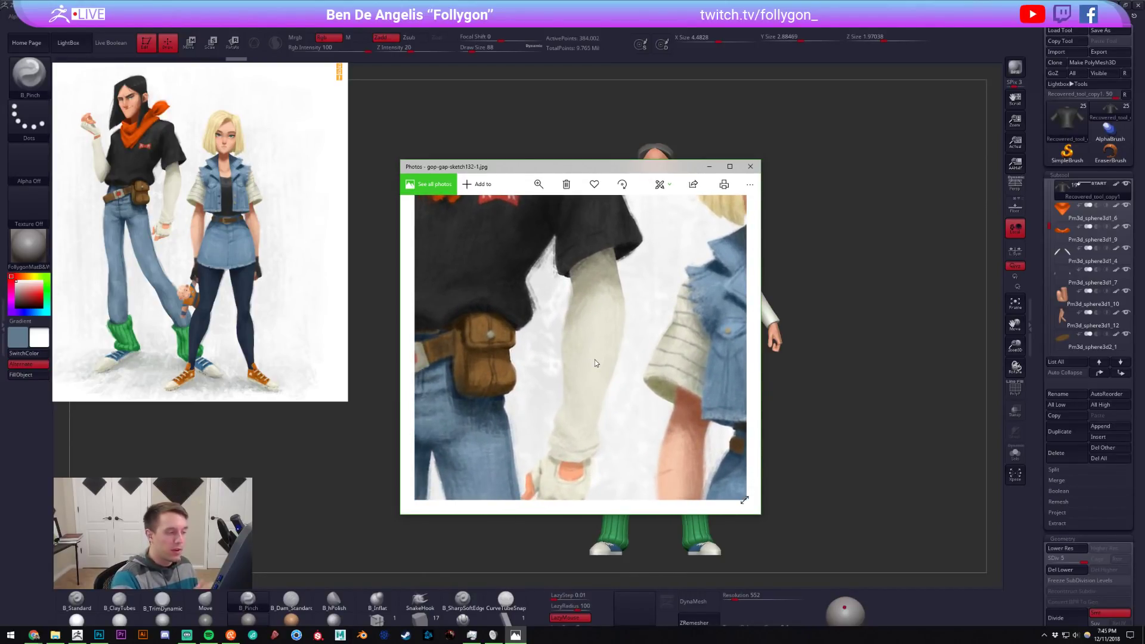
pyautogui.keyDown('ctrl'); pyautogui.scroll(-5, 575, 325); pyautogui.keyUp('ctrl')
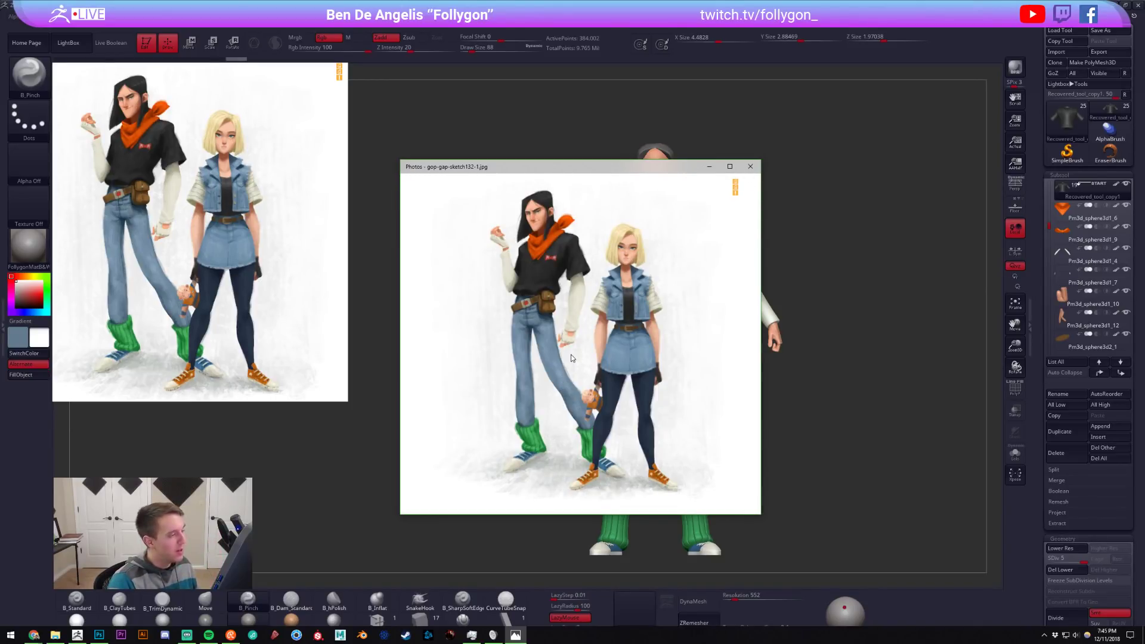
pyautogui.keyDown('ctrl'); pyautogui.scroll(4, 576, 311); pyautogui.keyUp('ctrl')
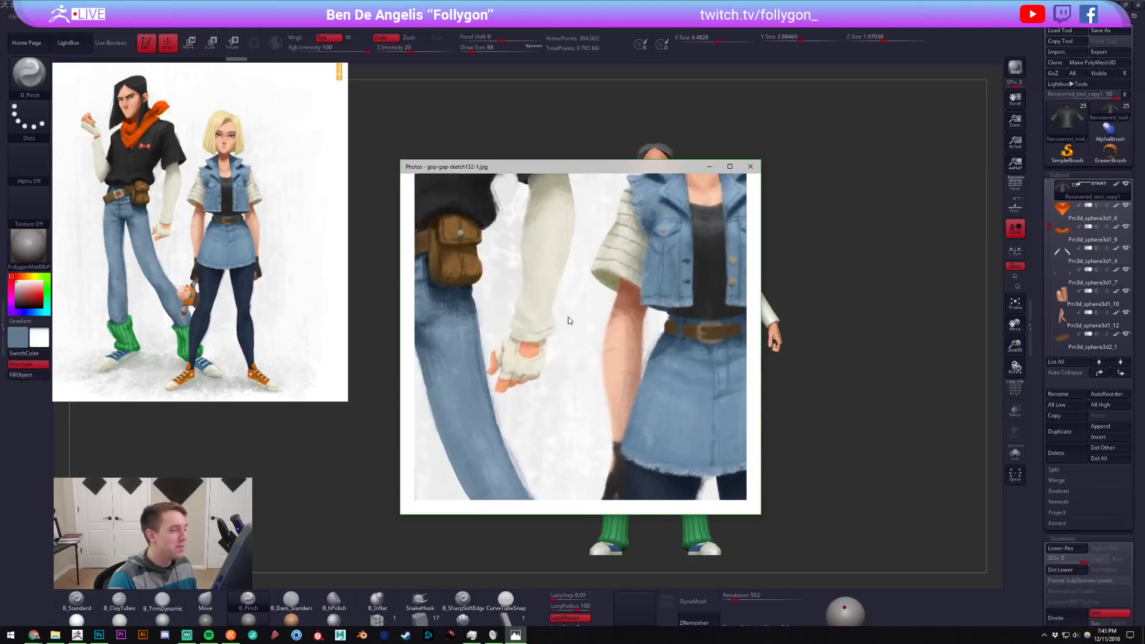
pyautogui.keyDown('ctrl'); pyautogui.scroll(3, 569, 320); pyautogui.keyUp('ctrl')
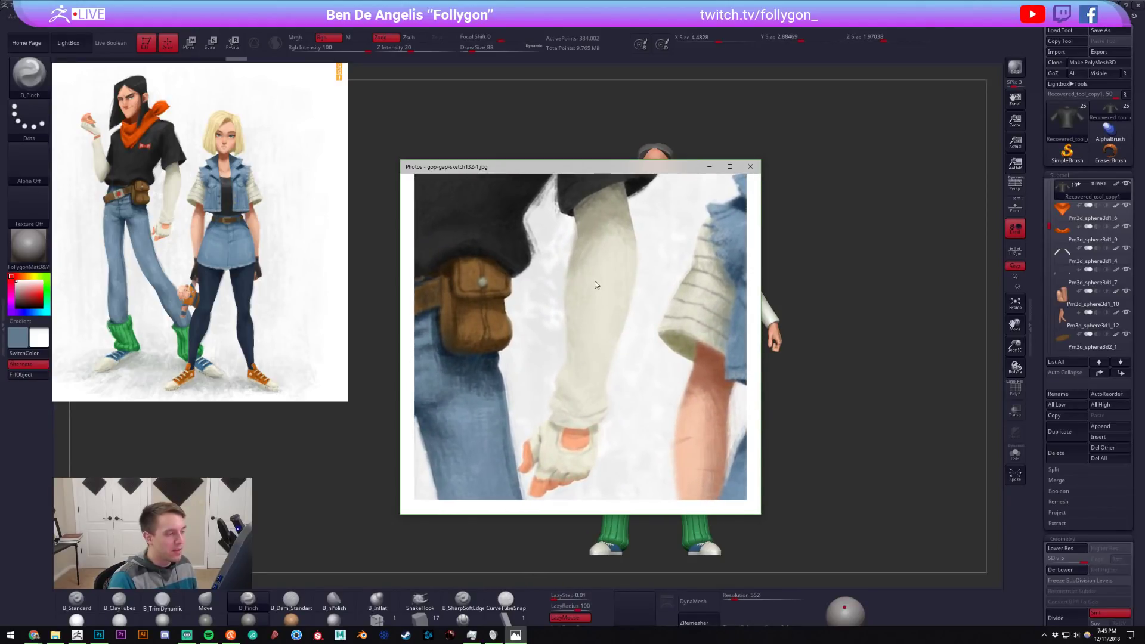
pyautogui.keyDown('ctrl'); pyautogui.scroll(-1, 604, 301); pyautogui.keyUp('ctrl')
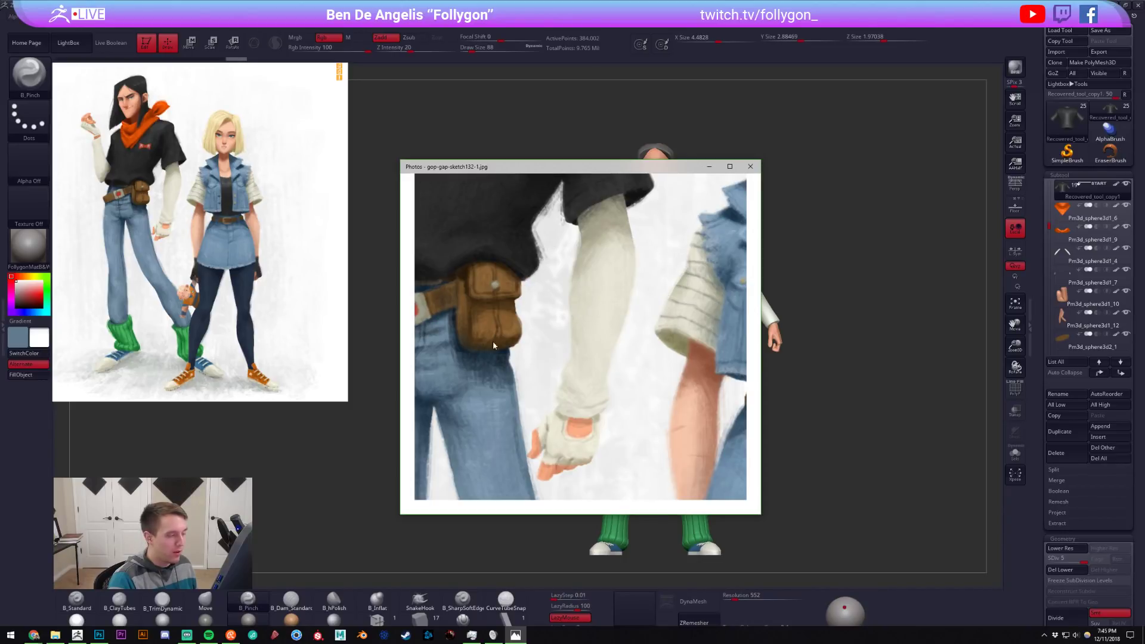
pyautogui.keyDown('ctrl'); pyautogui.scroll(-5, 594, 288); pyautogui.keyUp('ctrl')
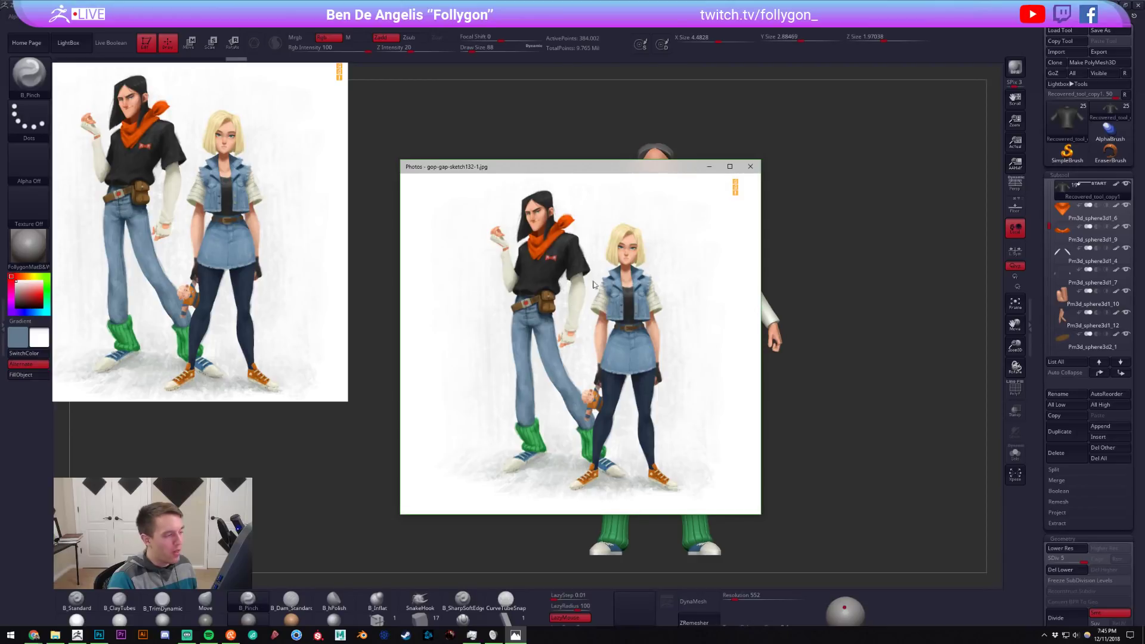
pyautogui.moveTo(661, 167); pyautogui.dragTo(1144, 215)
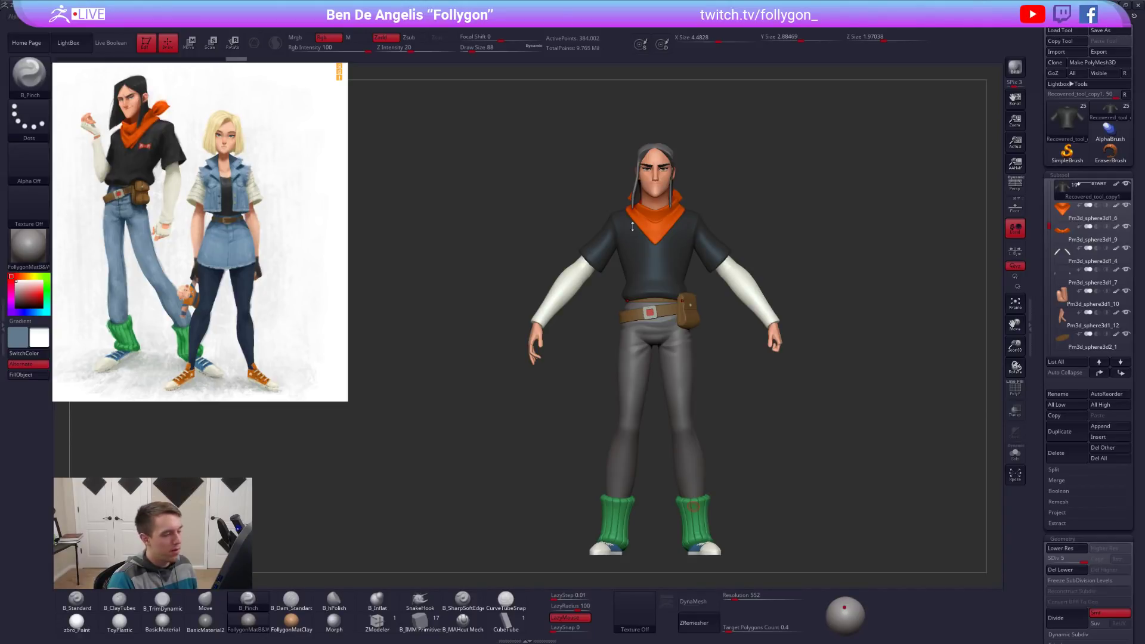
# Select and isolate the grey pants, and set the brush draw size to 113.
pyautogui.moveTo(655, 221); pyautogui.dragTo(659, 241, button='right')
pyautogui.keyDown('alt'); pyautogui.moveTo(689, 326); pyautogui.dragTo(719, 368, button='right'); pyautogui.keyUp('alt')
pyautogui.keyDown('alt'); pyautogui.click(626, 311); pyautogui.keyUp('alt')
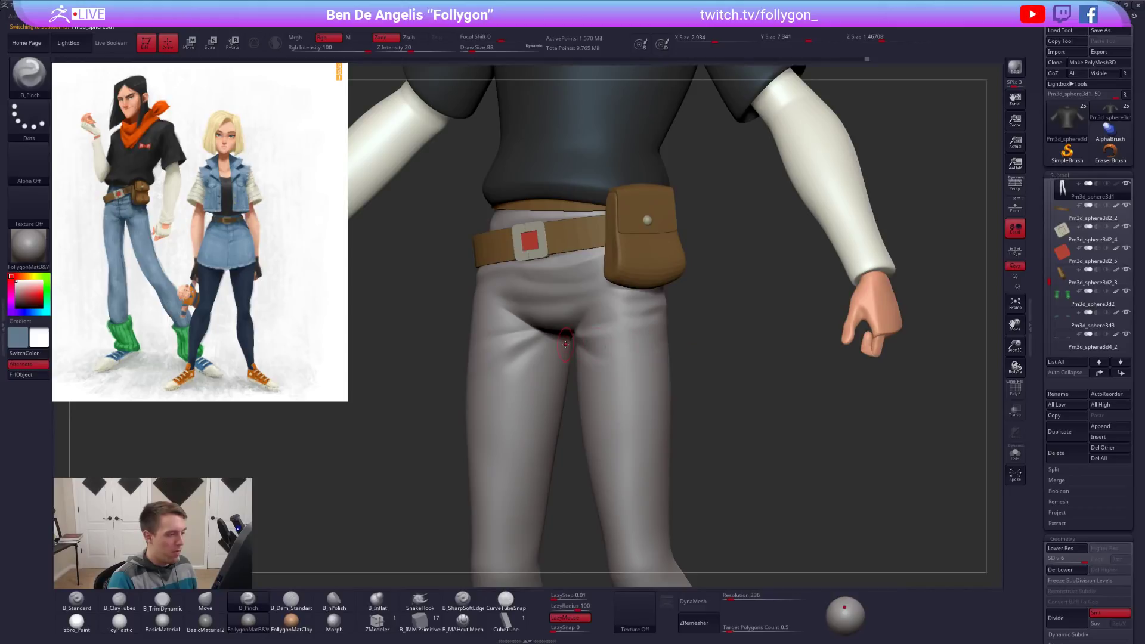
pyautogui.hotkey('alt', 's')
pyautogui.moveTo(588, 340); pyautogui.dragTo(699, 351, button='right')
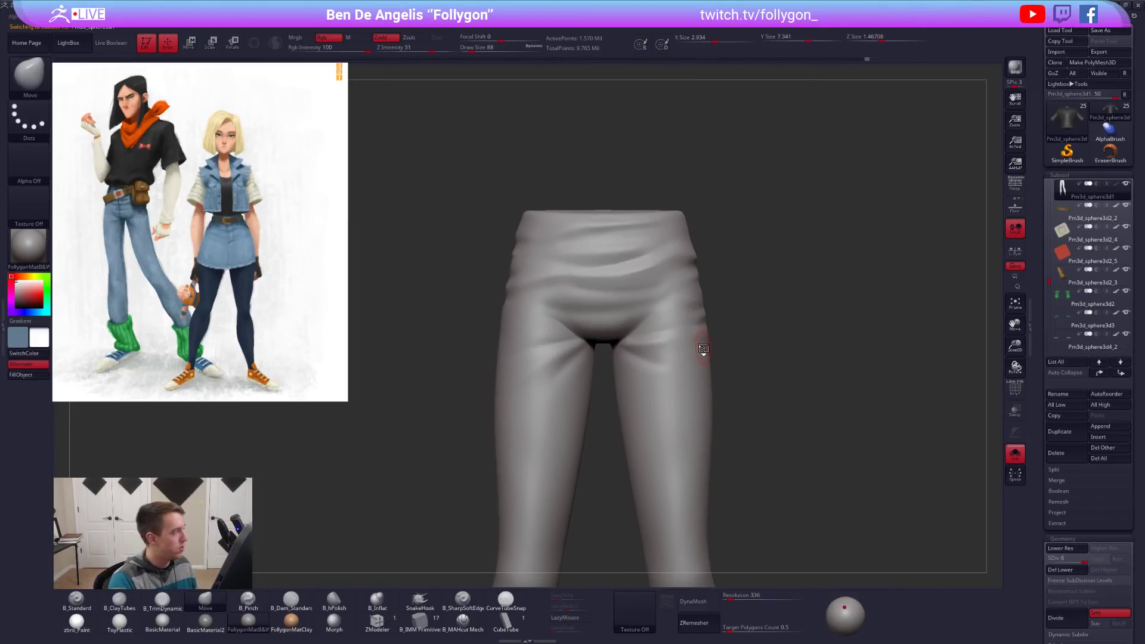
pyautogui.keyDown('ctrl'); pyautogui.moveTo(620, 404); pyautogui.dragTo(638, 453, button='right'); pyautogui.keyUp('ctrl')
pyautogui.press(']')
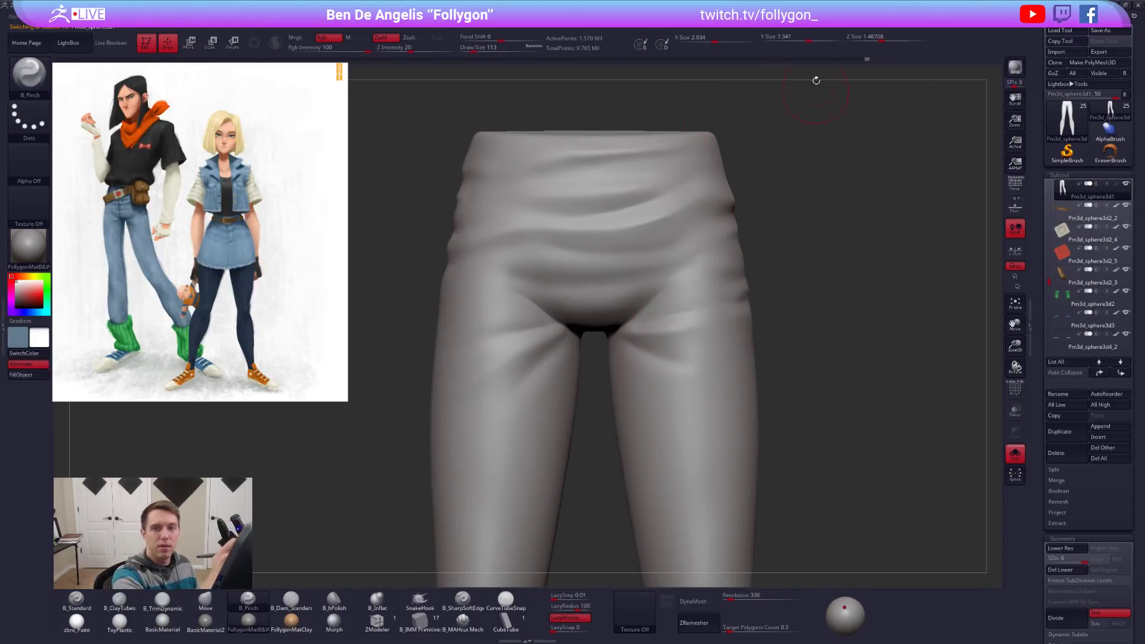
pyautogui.press('w')
pyautogui.moveTo(716, 196); pyautogui.dragTo(717, 367)
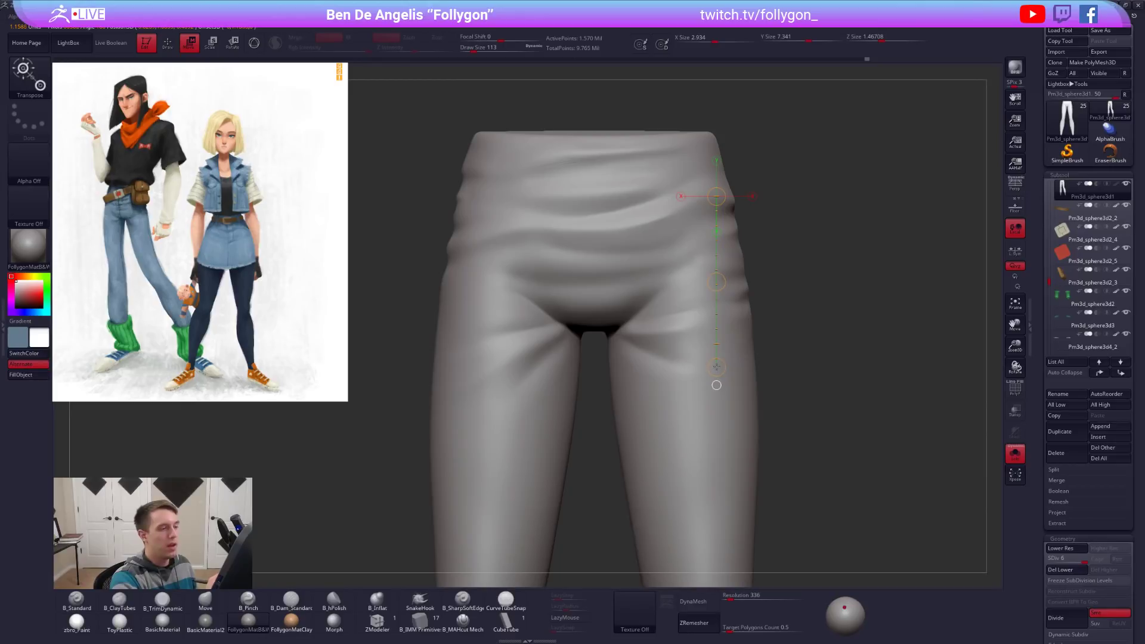
pyautogui.press('q')
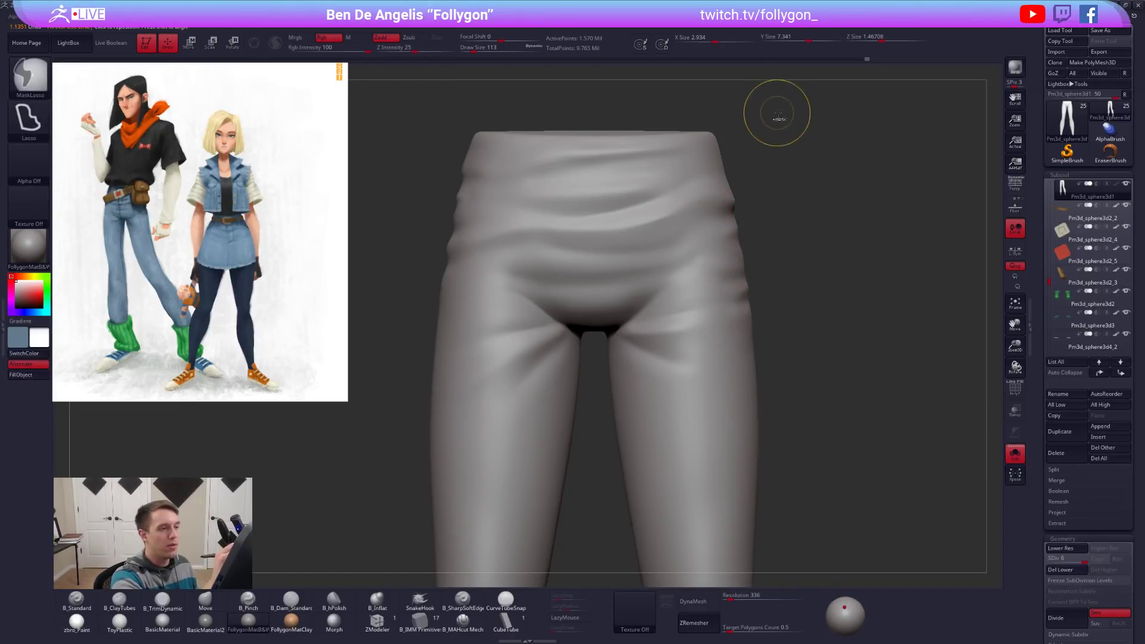
pyautogui.moveTo(797, 100)
pyautogui.keyDown('ctrl'); pyautogui.mouseDown()
pyautogui.moveTo(775, 126)
pyautogui.moveTo(805, 160)
pyautogui.moveTo(799, 209)
pyautogui.moveTo(838, 262)
pyautogui.moveTo(848, 161)
pyautogui.moveTo(897, 161)
pyautogui.moveTo(821, 61)
pyautogui.moveTo(758, 90)
pyautogui.mouseUp(); pyautogui.keyUp('ctrl')
pyautogui.moveTo(818, 248); pyautogui.dragTo(739, 265)
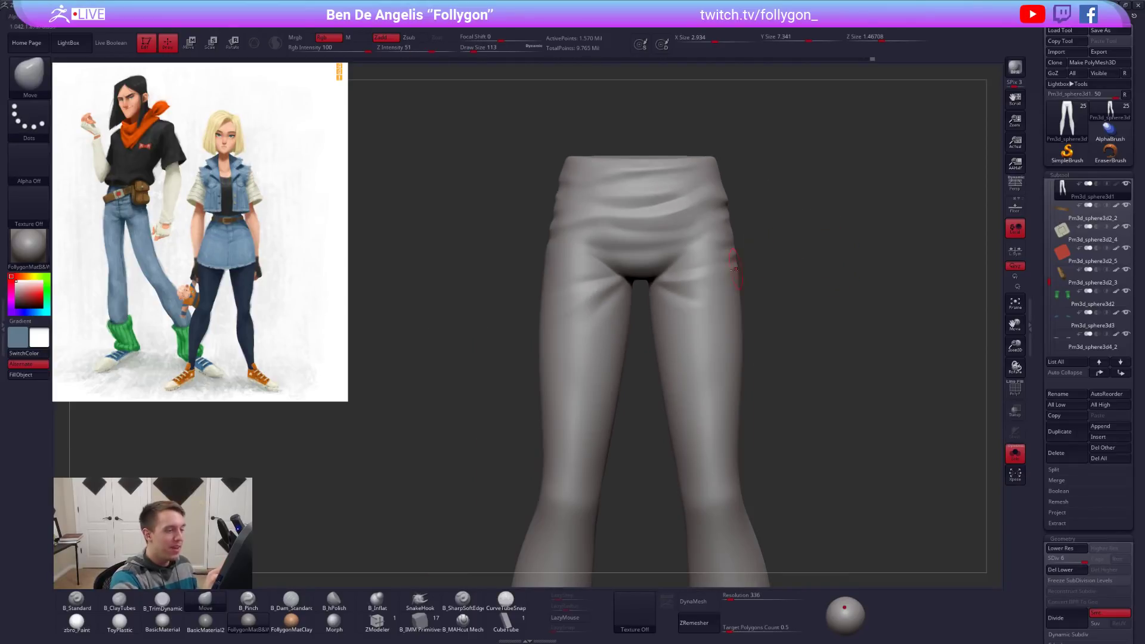
# Adjust the shape of the upper pants around the hip with the Move brush.
pyautogui.hotkey('shift', 's')
pyautogui.moveTo(703, 274)
pyautogui.keyDown('alt'); pyautogui.mouseDown(button='right')
pyautogui.moveTo(736, 322)
pyautogui.moveTo(766, 314)
pyautogui.mouseUp(button='right'); pyautogui.keyUp('alt')
pyautogui.press('space')
pyautogui.moveTo(699, 337); pyautogui.dragTo(712, 338)
pyautogui.moveTo(655, 295)
pyautogui.mouseDown(button='right')
pyautogui.moveTo(629, 283)
pyautogui.moveTo(677, 317)
pyautogui.mouseUp(button='right')
pyautogui.hotkey('ctrl', 'shift', 's')
pyautogui.moveTo(676, 318)
pyautogui.mouseDown()
pyautogui.moveTo(639, 333)
pyautogui.moveTo(663, 324)
pyautogui.mouseUp()
# Sharpen the folds on the outer hip of the pants with the B_Pinch brush at draw size 96.
pyautogui.press('b')
pyautogui.press('p')
pyautogui.press('i')
pyautogui.press('space')
pyautogui.moveTo(647, 322)
pyautogui.keyDown('alt'); pyautogui.mouseDown(button='right')
pyautogui.moveTo(710, 343)
pyautogui.moveTo(668, 349)
pyautogui.mouseUp(button='right'); pyautogui.keyUp('alt')
pyautogui.press('space')
pyautogui.moveTo(652, 334); pyautogui.dragTo(649, 334)
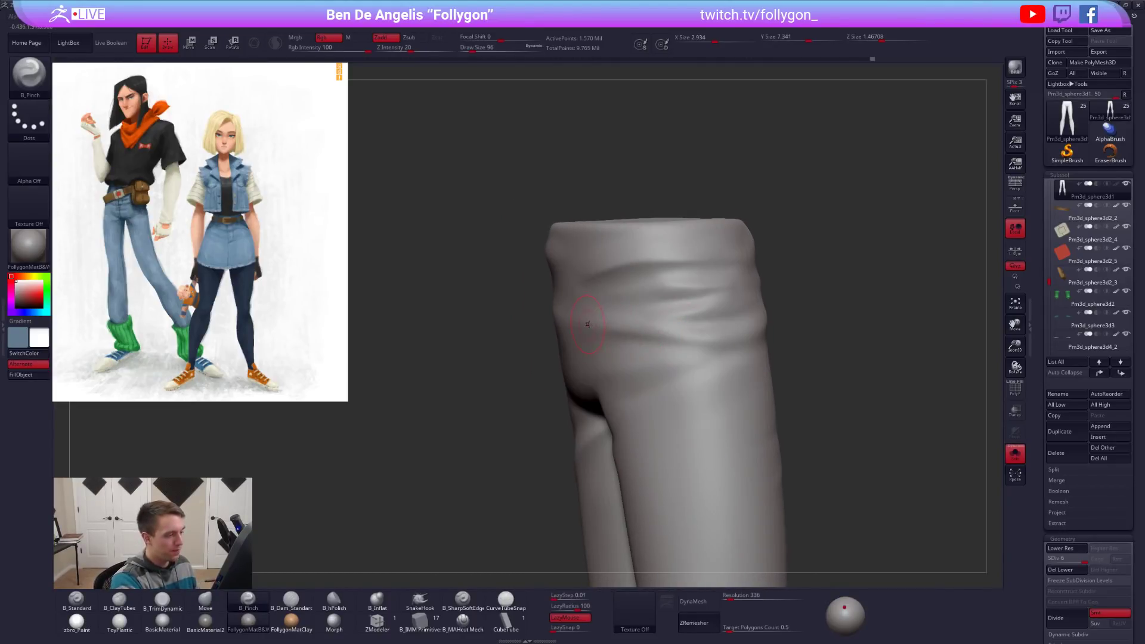
pyautogui.moveTo(737, 344); pyautogui.dragTo(739, 343)
# Refine and smooth the folds around the crotch and front hip at draw size 104, and show the whole figure again.
pyautogui.moveTo(641, 358); pyautogui.dragTo(682, 363, button='right')
pyautogui.press('s')
pyautogui.moveTo(691, 362); pyautogui.dragTo(694, 361)
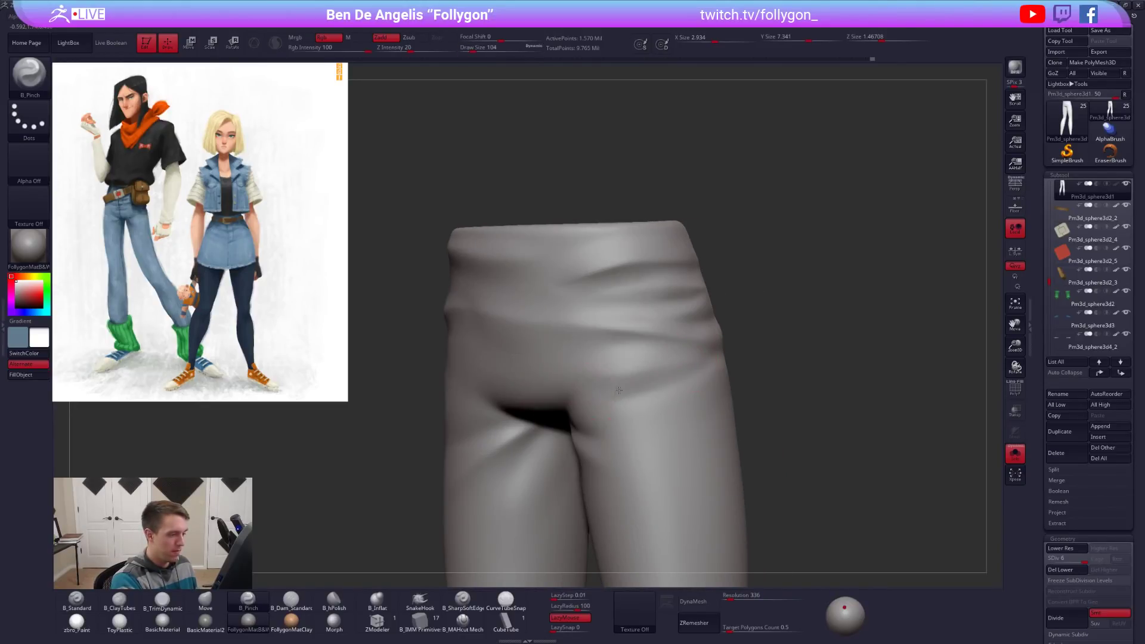
pyautogui.keyDown('alt'); pyautogui.moveTo(619, 390); pyautogui.dragTo(719, 366, button='right'); pyautogui.keyUp('alt')
pyautogui.press('shift')
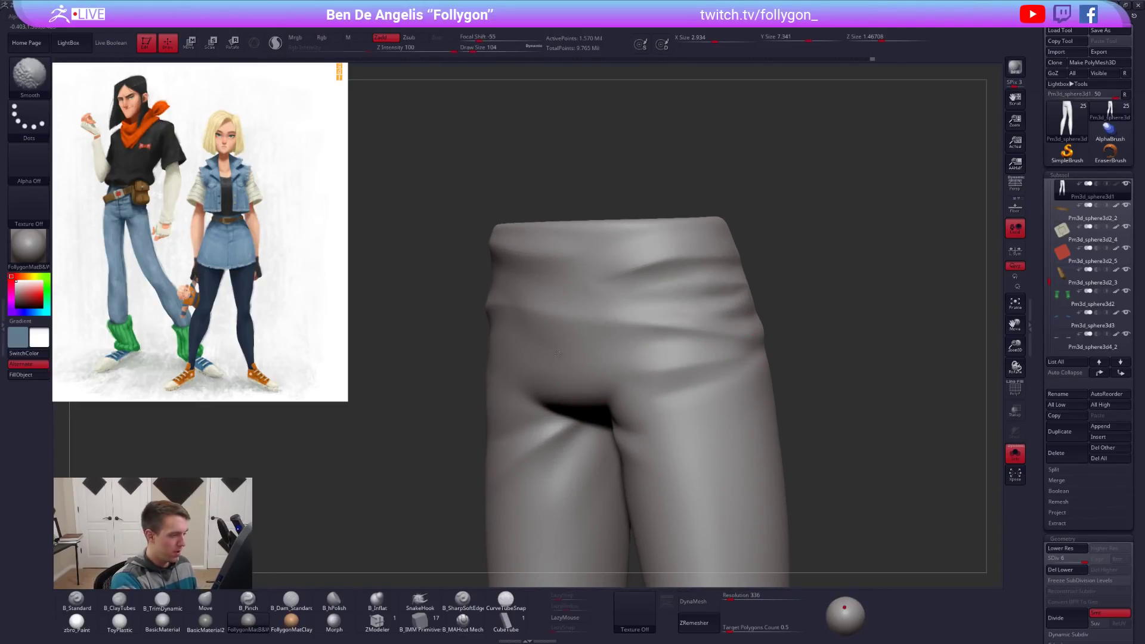
pyautogui.moveTo(667, 383)
pyautogui.keyDown('ctrl'); pyautogui.mouseDown(button='right')
pyautogui.moveTo(673, 358)
pyautogui.moveTo(638, 340)
pyautogui.moveTo(659, 358)
pyautogui.moveTo(648, 410)
pyautogui.moveTo(685, 363)
pyautogui.moveTo(651, 364)
pyautogui.mouseUp(button='right'); pyautogui.keyUp('ctrl')
pyautogui.moveTo(824, 293); pyautogui.dragTo(672, 328, button='right')
pyautogui.hotkey('alt', 's')
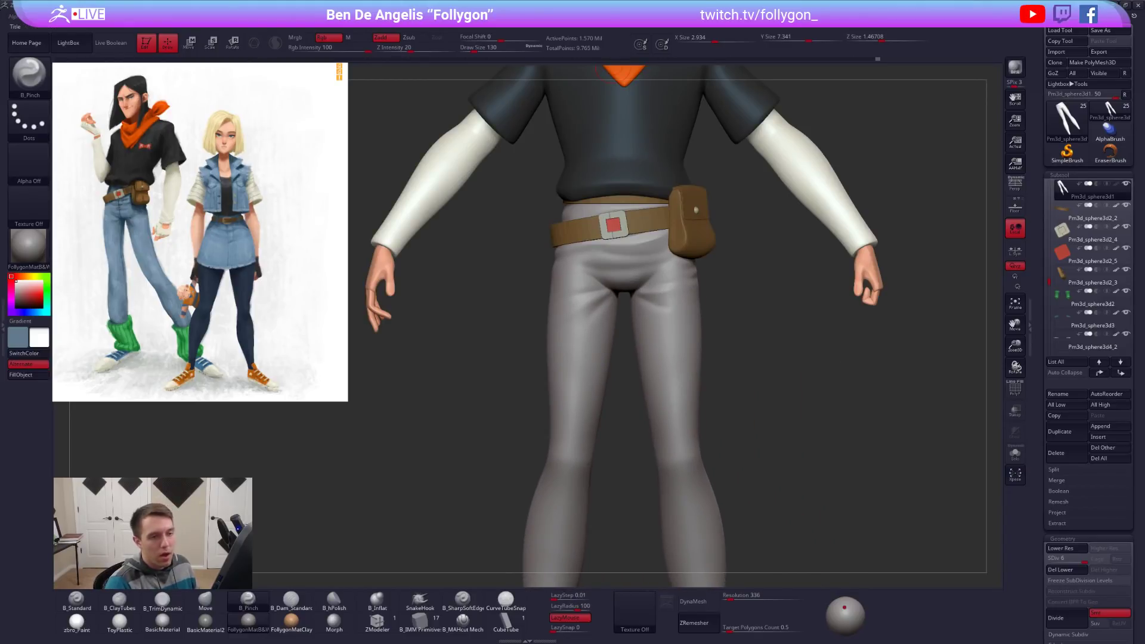
# Switch the active tool to the Mannequin 1 model and face it from the front.
pyautogui.click(1067, 120)
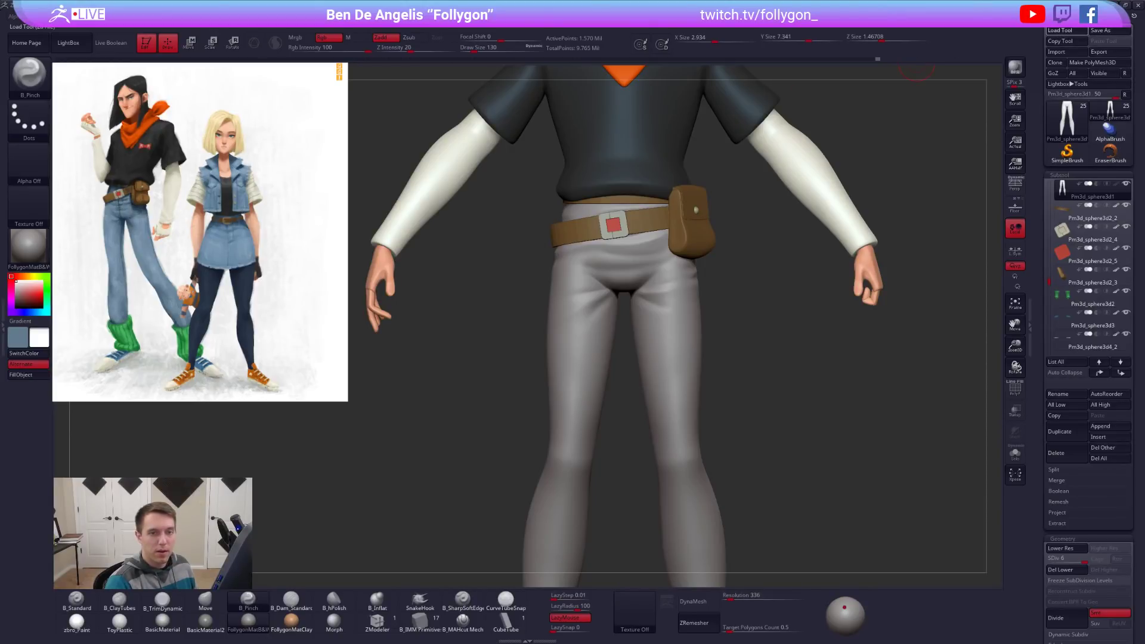
pyautogui.keyDown('alt'); pyautogui.moveTo(695, 254); pyautogui.dragTo(621, 171); pyautogui.keyUp('alt')
pyautogui.keyDown('alt'); pyautogui.click(619, 217); pyautogui.keyUp('alt')
pyautogui.moveTo(745, 285); pyautogui.dragTo(860, 299)
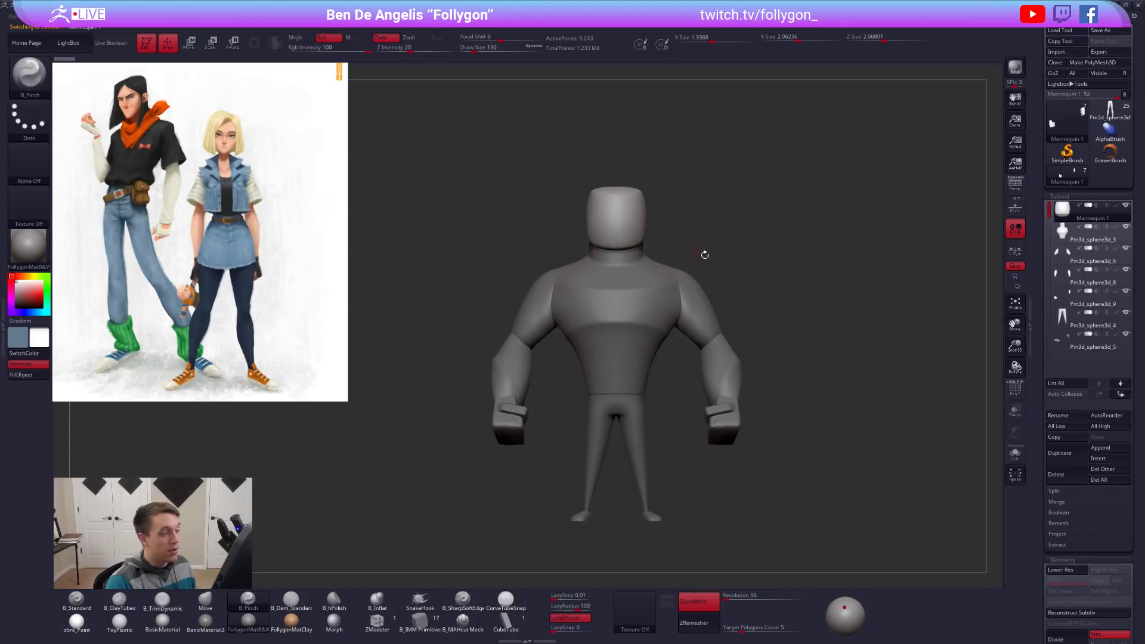
# Switch to Chrome and open the "Mannequin Sculpting and Print Preparation" video from the YouTube channel's uploads.
pyautogui.hotkey('alt', 'Tab')
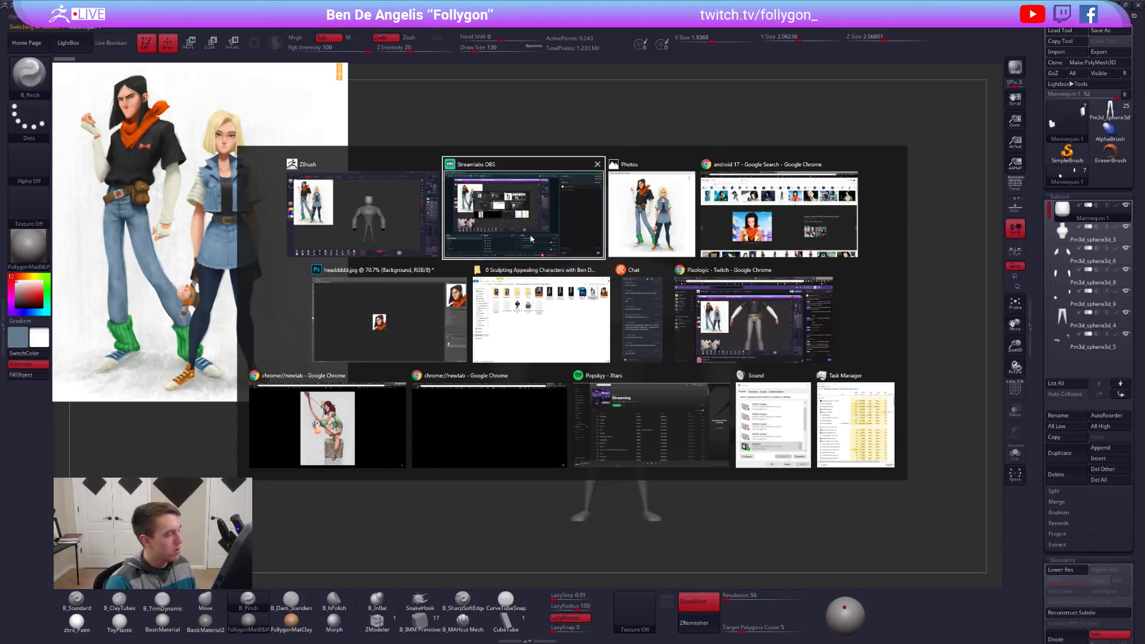
pyautogui.click(779, 234)
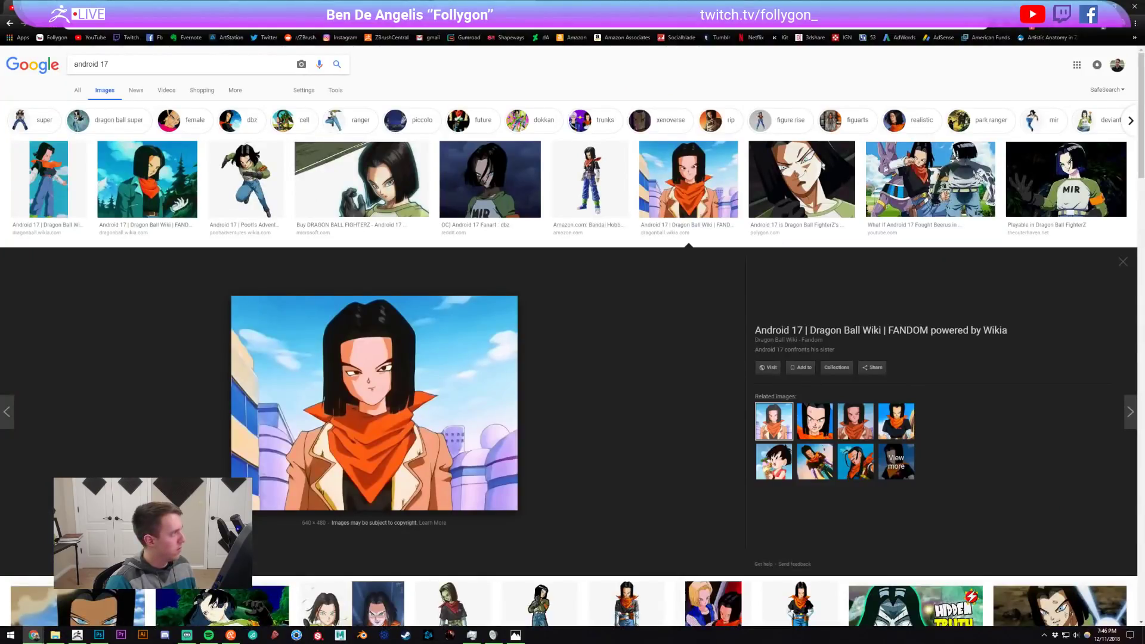
pyautogui.click(48, 10)
pyautogui.click(408, 291)
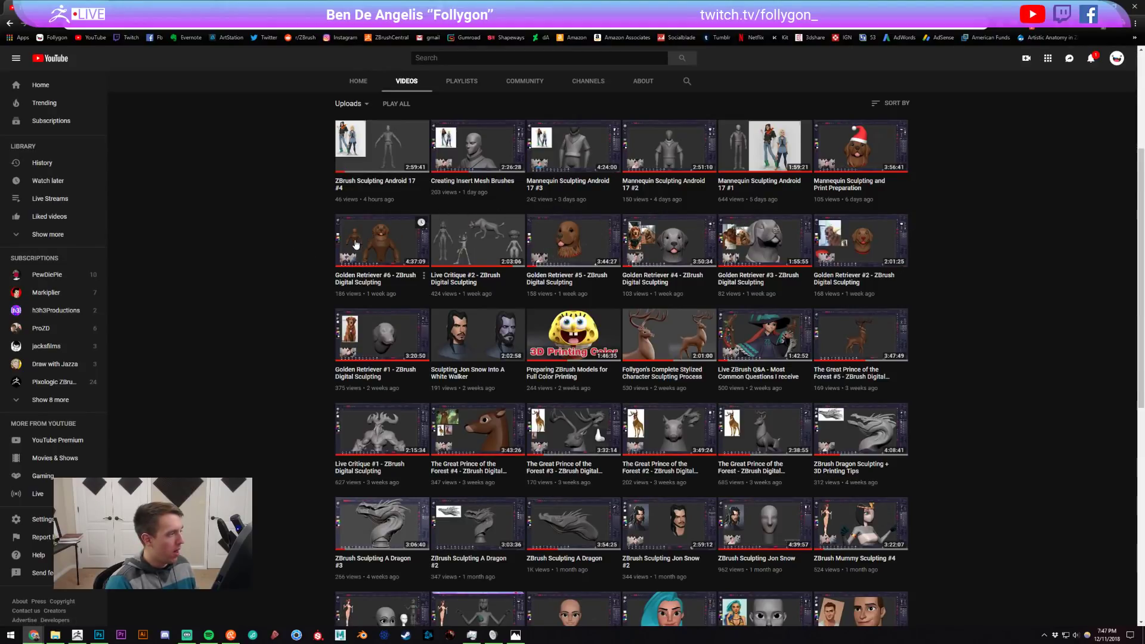
pyautogui.click(839, 163)
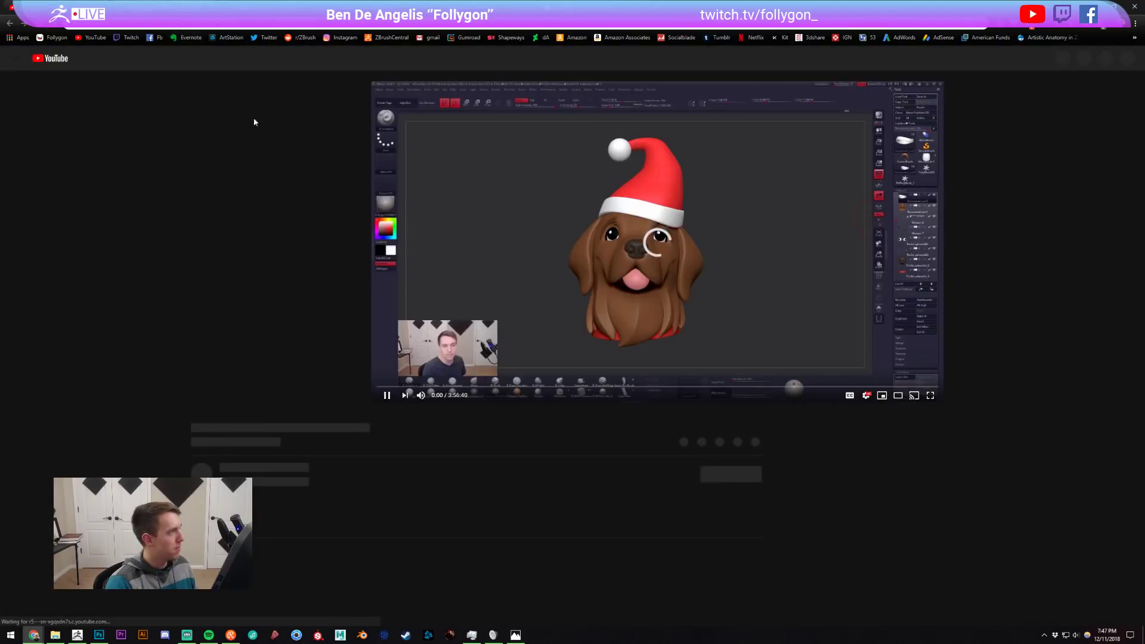
# Mute the mannequin video and skip through it to the sphere blockout and the mannequin sculpting around 1:32:04.
pyautogui.click(419, 252)
pyautogui.click(237, 395)
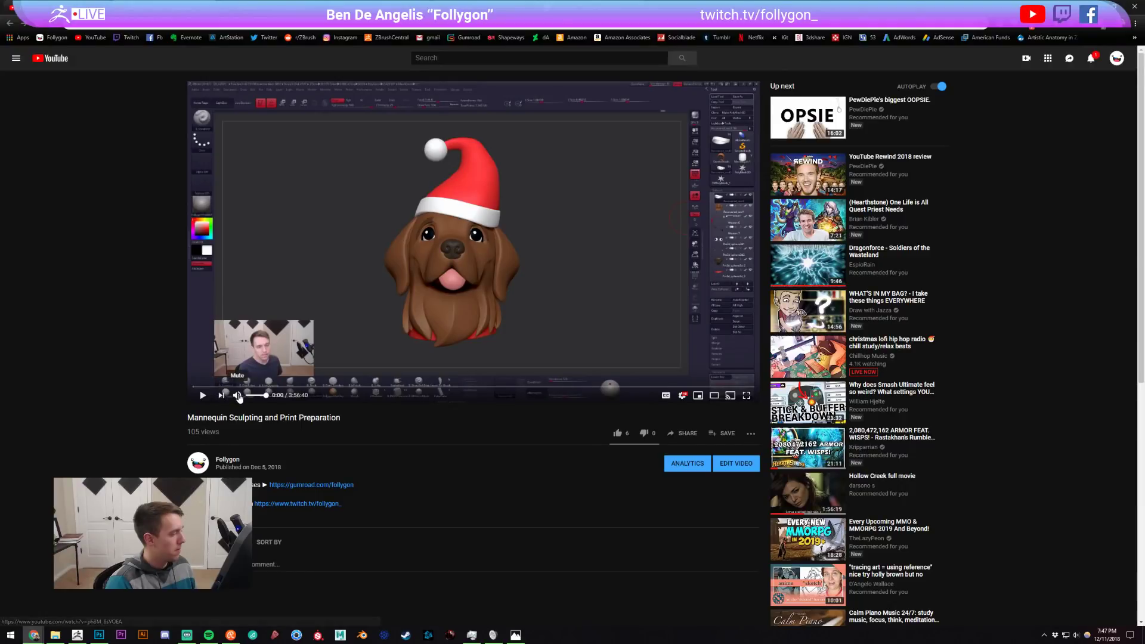
pyautogui.click(287, 387)
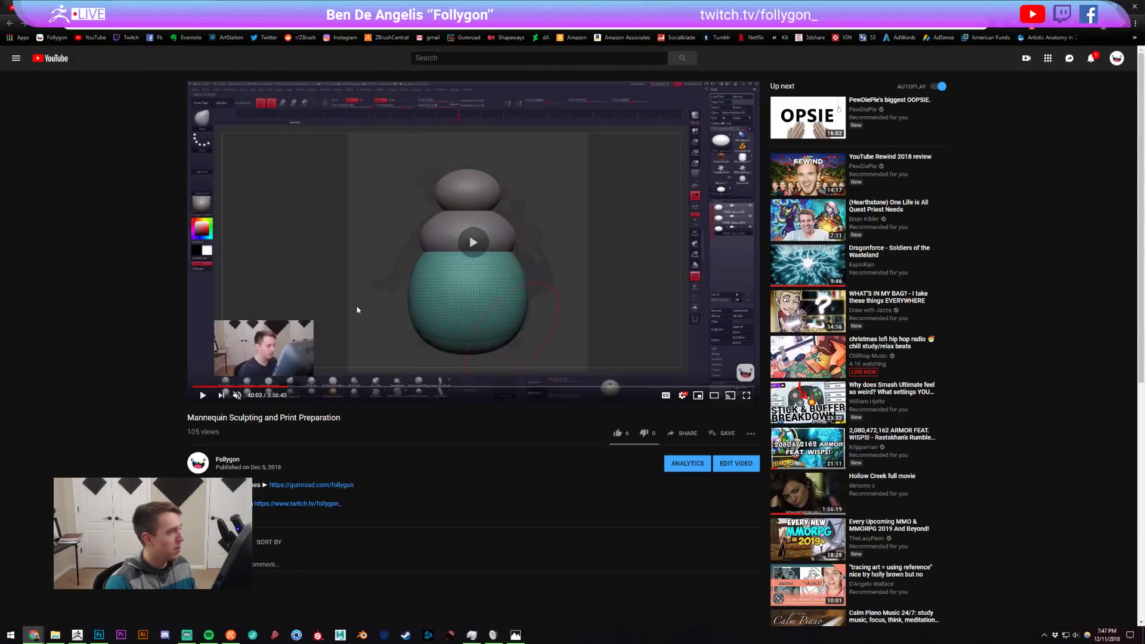
pyautogui.click(356, 305)
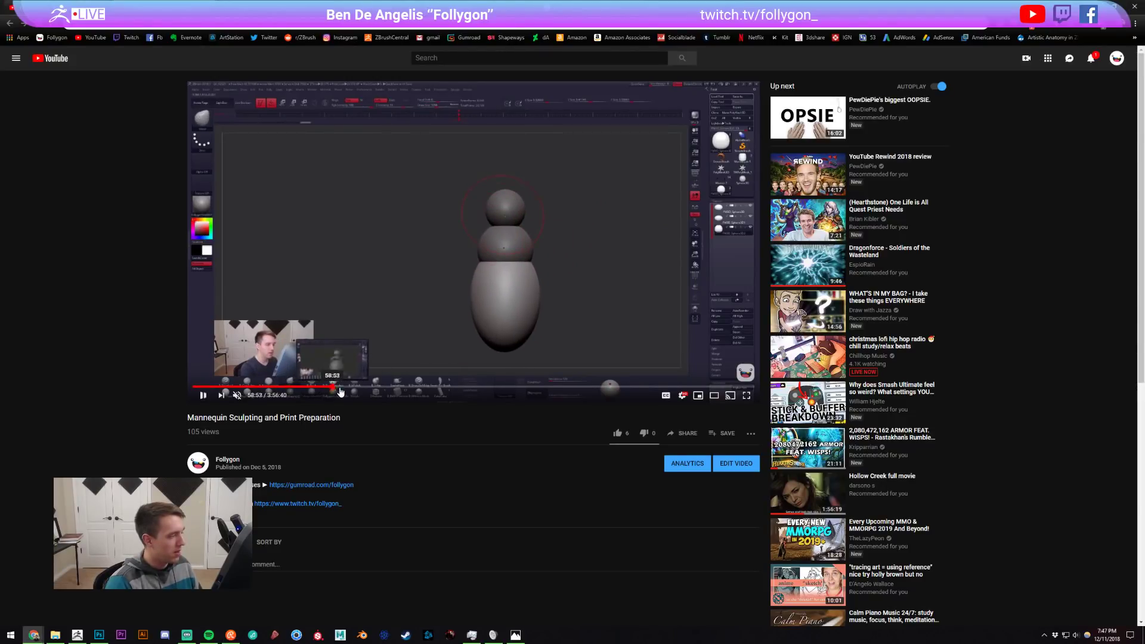
pyautogui.click(410, 387)
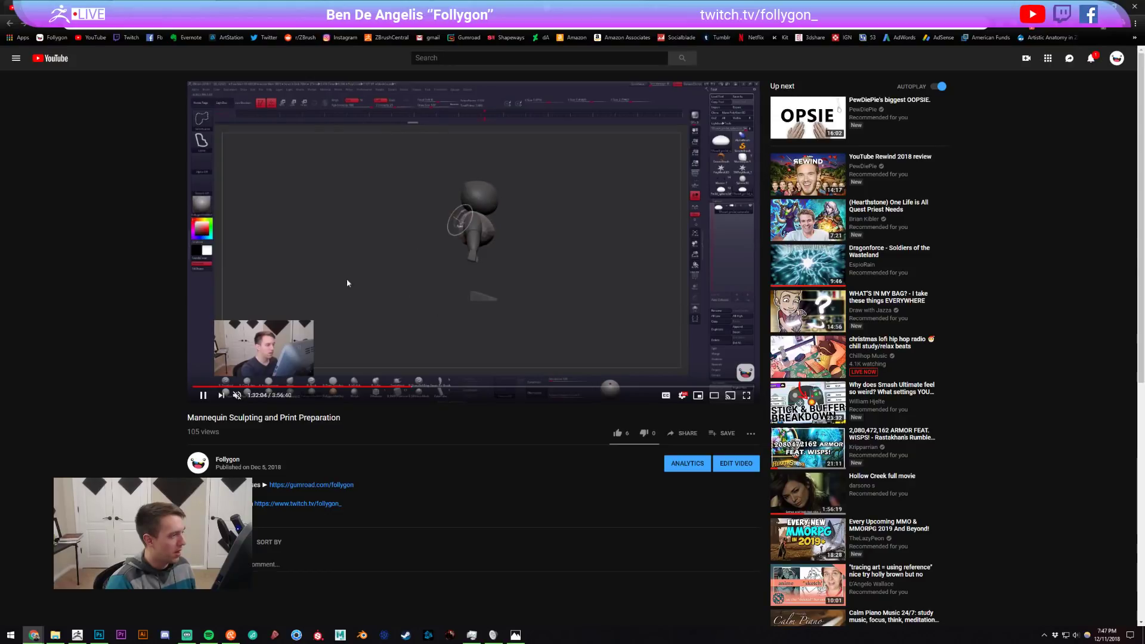
# Pause and close the mannequin video, and switch back to ZBrush.
pyautogui.press('space')
pyautogui.hotkey('ctrl', 'w')
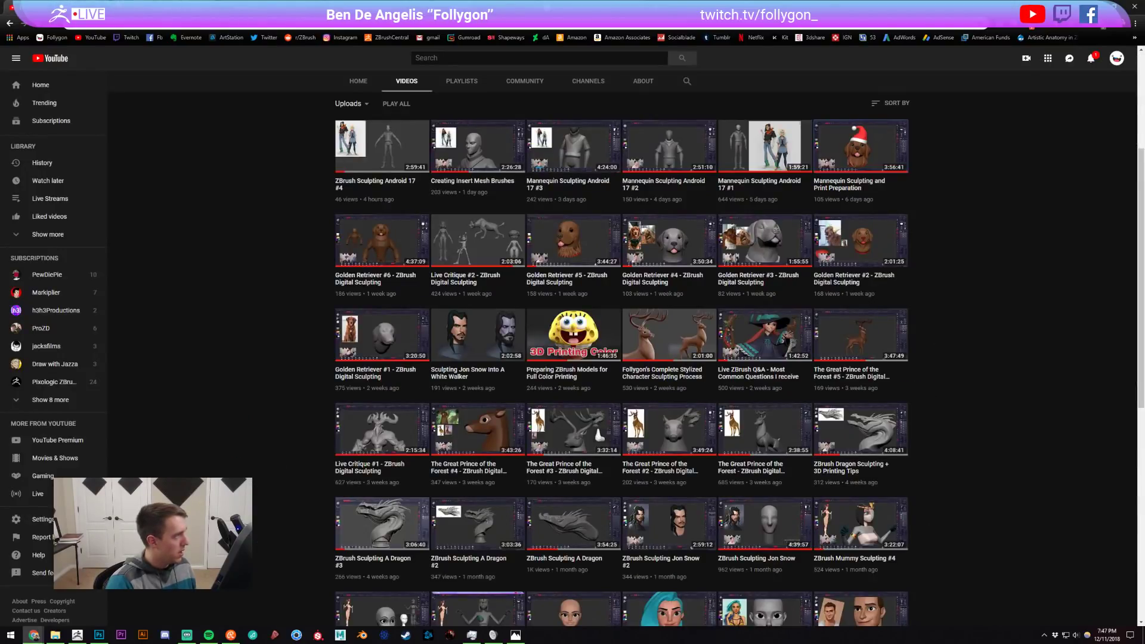
pyautogui.hotkey('ctrl', 'Tab')
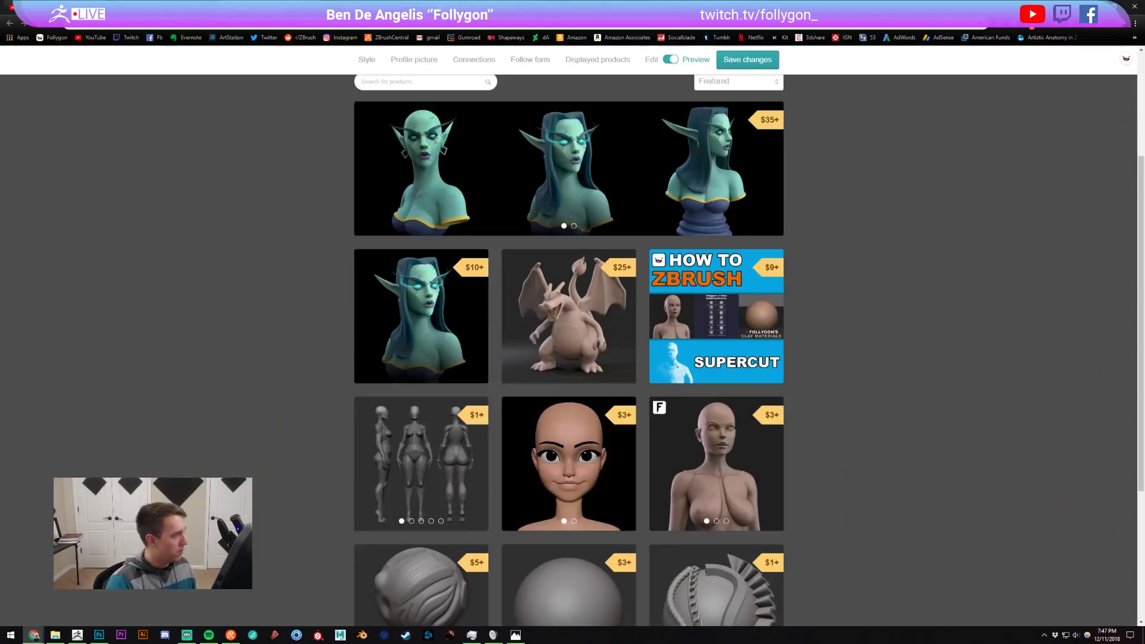
pyautogui.click(78, 635)
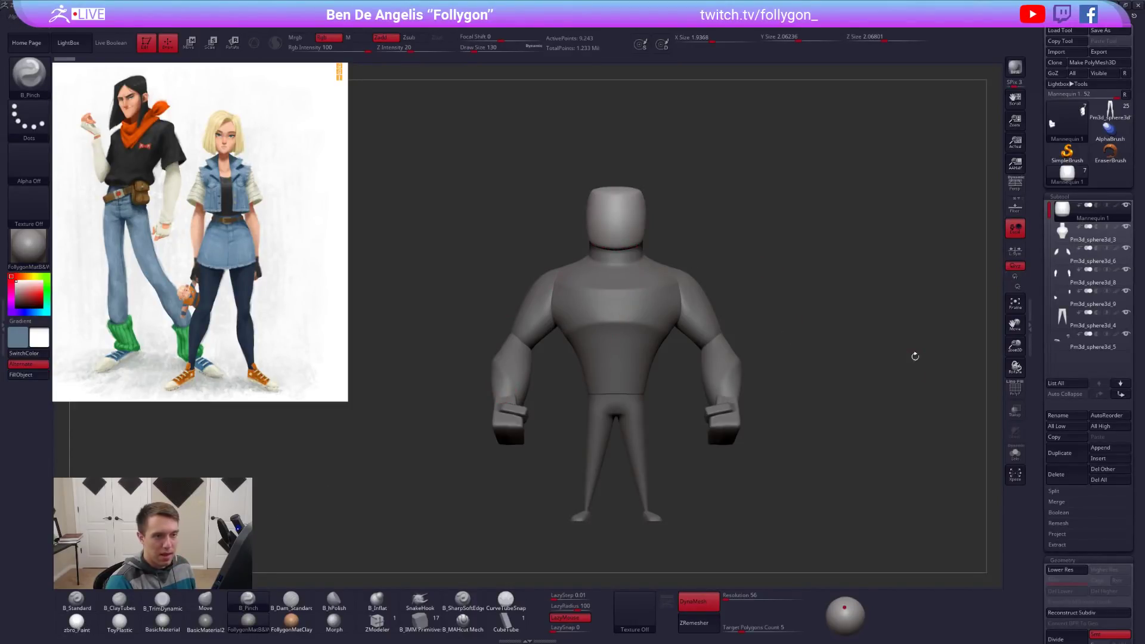
# Switch the active tool from the mannequin back to the Android 17 character and turn it slightly.
pyautogui.click(1099, 479)
pyautogui.click(984, 502)
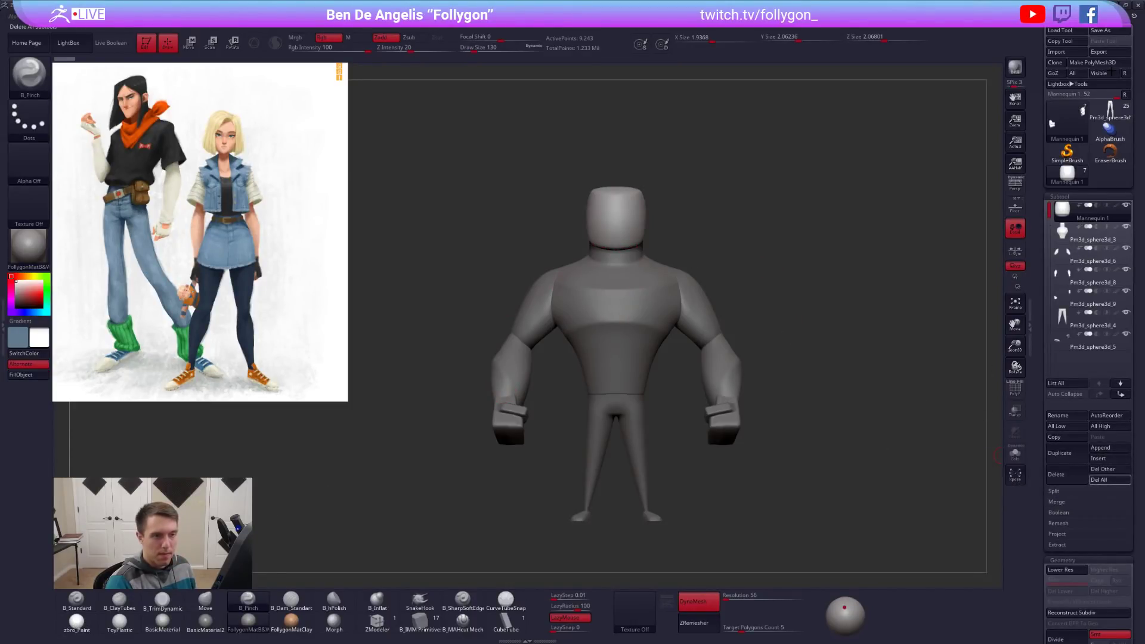
pyautogui.click(1108, 113)
pyautogui.moveTo(680, 280); pyautogui.dragTo(695, 276)
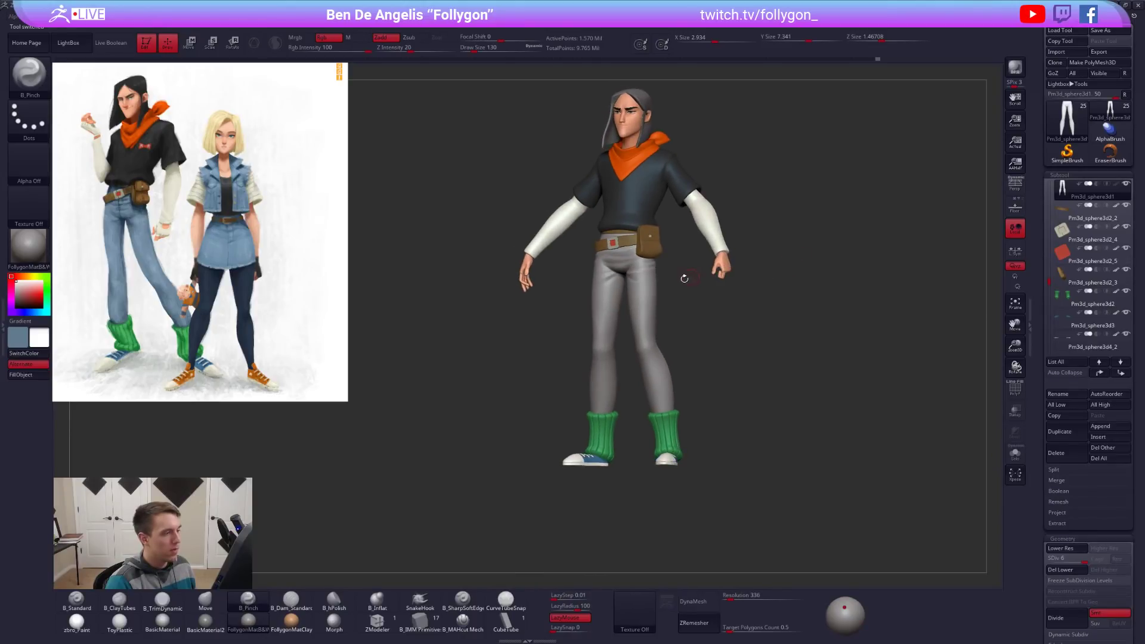
# Face the pants squarely, isolate them from the other subtools, and save the project.
pyautogui.keyDown('ctrl'); pyautogui.moveTo(636, 275); pyautogui.dragTo(745, 316, button='right'); pyautogui.keyUp('ctrl')
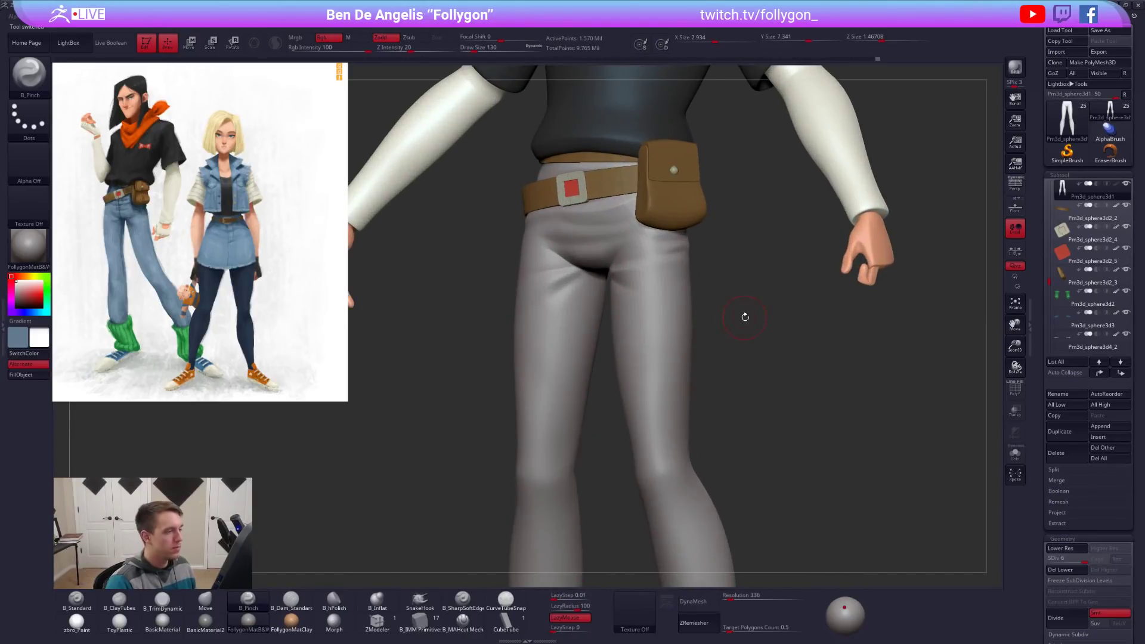
pyautogui.keyDown('shift'); pyautogui.moveTo(764, 311); pyautogui.dragTo(707, 322); pyautogui.keyUp('shift')
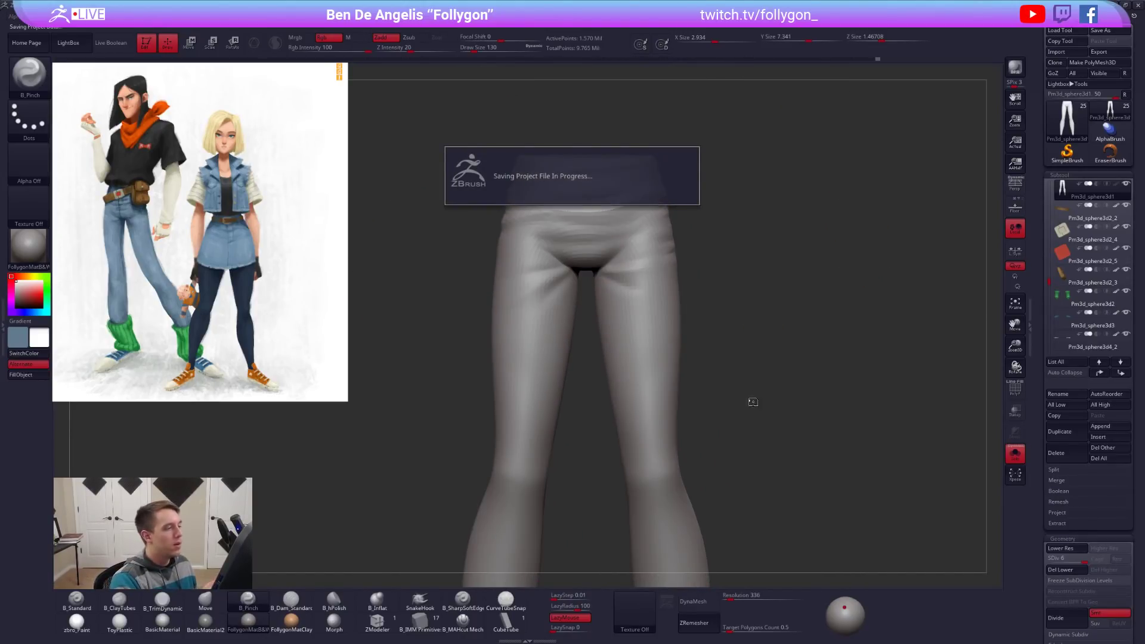
pyautogui.keyDown('ctrl'); pyautogui.moveTo(640, 257); pyautogui.dragTo(749, 304, button='right'); pyautogui.keyUp('ctrl')
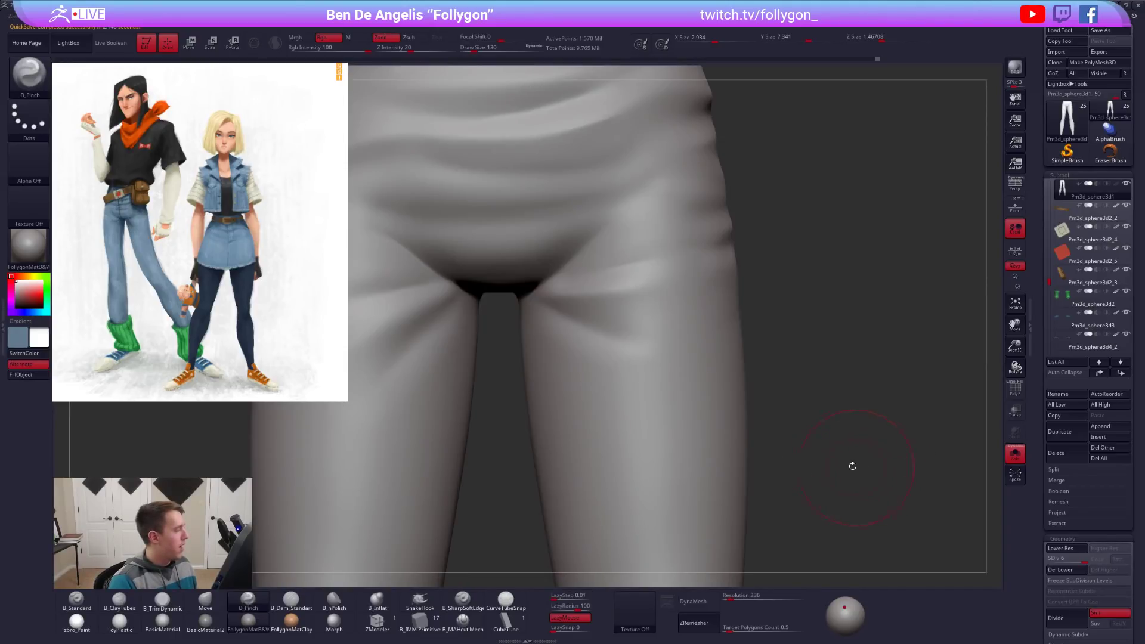
pyautogui.keyDown('ctrl'); pyautogui.moveTo(689, 325); pyautogui.dragTo(746, 342, button='right'); pyautogui.keyUp('ctrl')
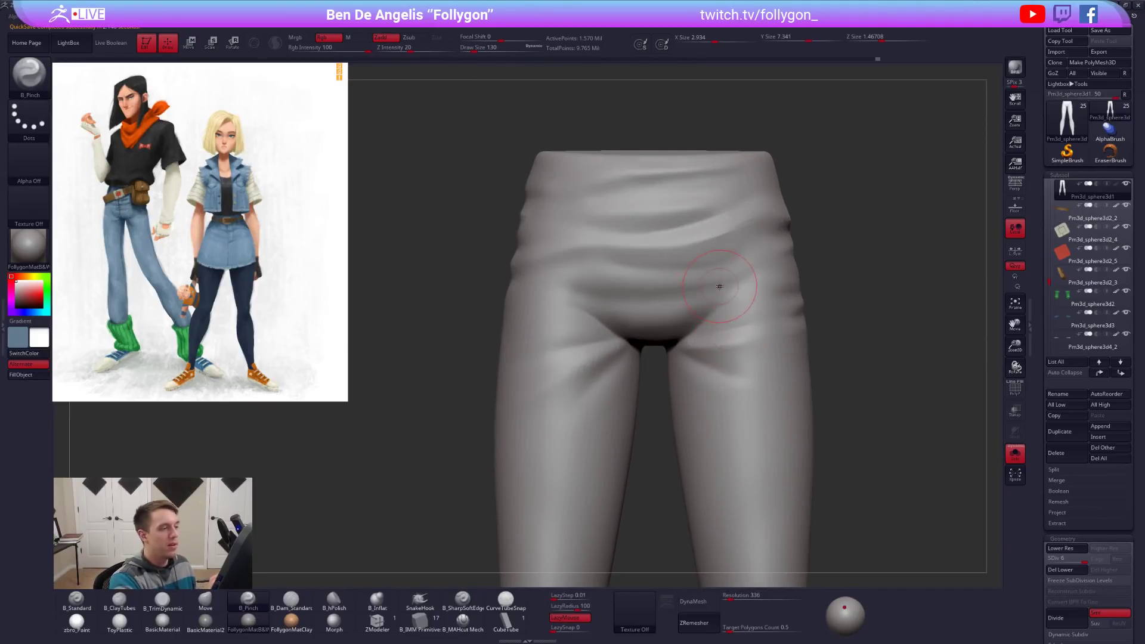
# Smooth and pinch the folds across the waist of the pants with B_Pinch at draw size 88, and show the whole figure again.
pyautogui.press('shift')
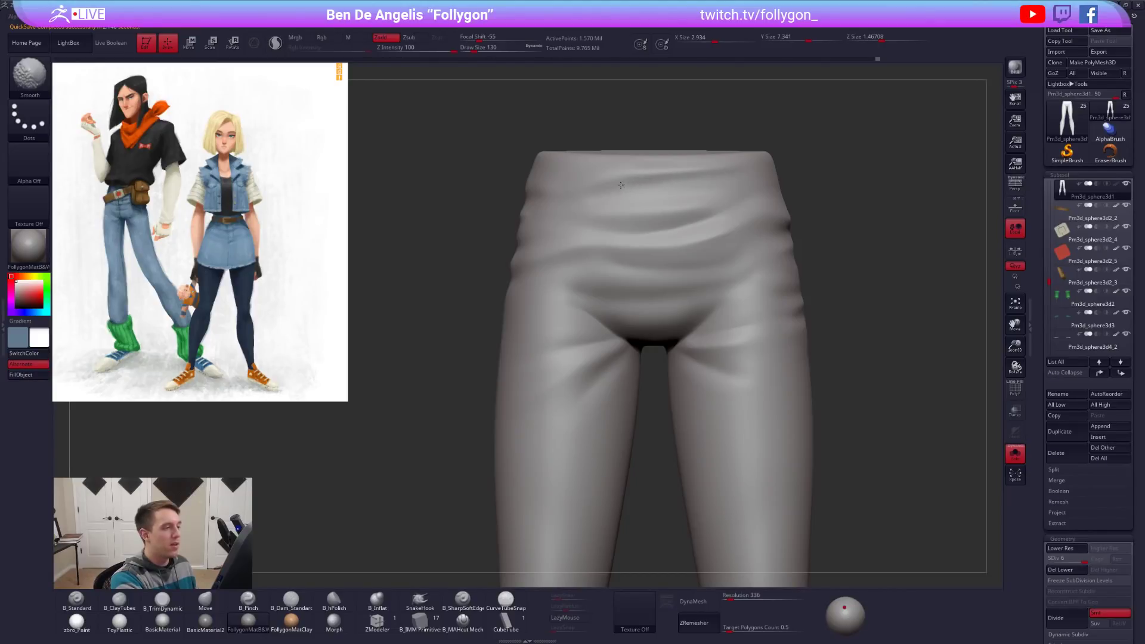
pyautogui.keyDown('alt'); pyautogui.moveTo(649, 237); pyautogui.dragTo(658, 274, button='right'); pyautogui.keyUp('alt')
pyautogui.press('space')
pyautogui.press('space')
pyautogui.moveTo(702, 225); pyautogui.dragTo(697, 225)
pyautogui.moveTo(696, 225)
pyautogui.keyDown('alt'); pyautogui.mouseDown(button='right')
pyautogui.moveTo(696, 251)
pyautogui.moveTo(710, 219)
pyautogui.mouseUp(button='right'); pyautogui.keyUp('alt')
pyautogui.moveTo(737, 203); pyautogui.dragTo(609, 208)
pyautogui.moveTo(499, 269); pyautogui.dragTo(797, 347, button='right')
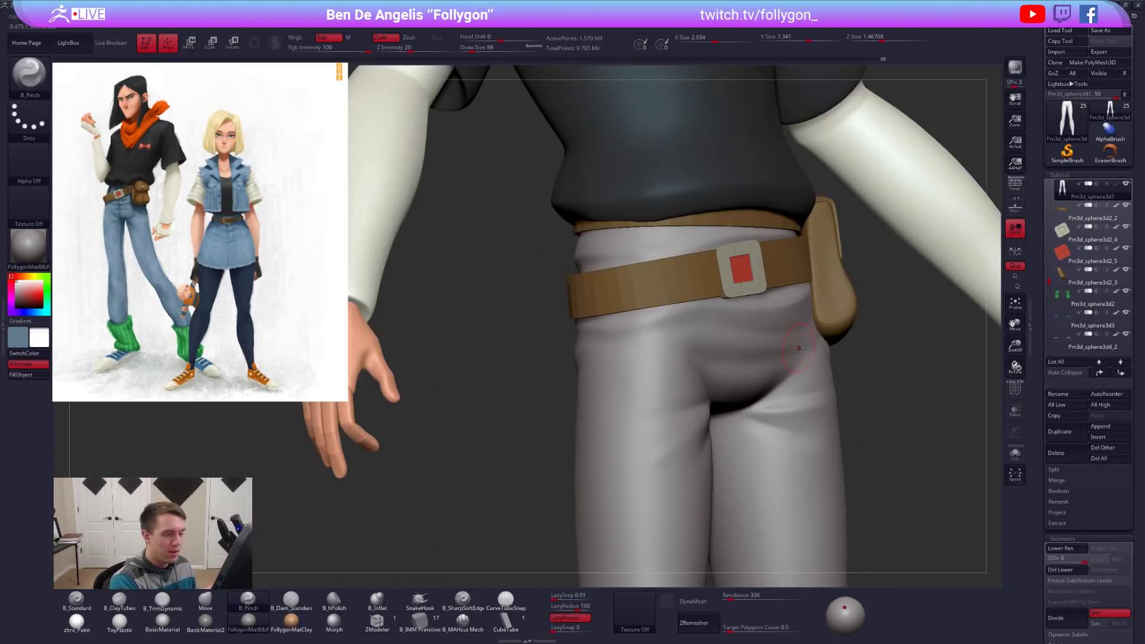
# Switch to Chrome, view the Great Prince Of The Forest deer artwork on ArtStation, and return to ZBrush.
pyautogui.hotkey('alt', 'Tab')
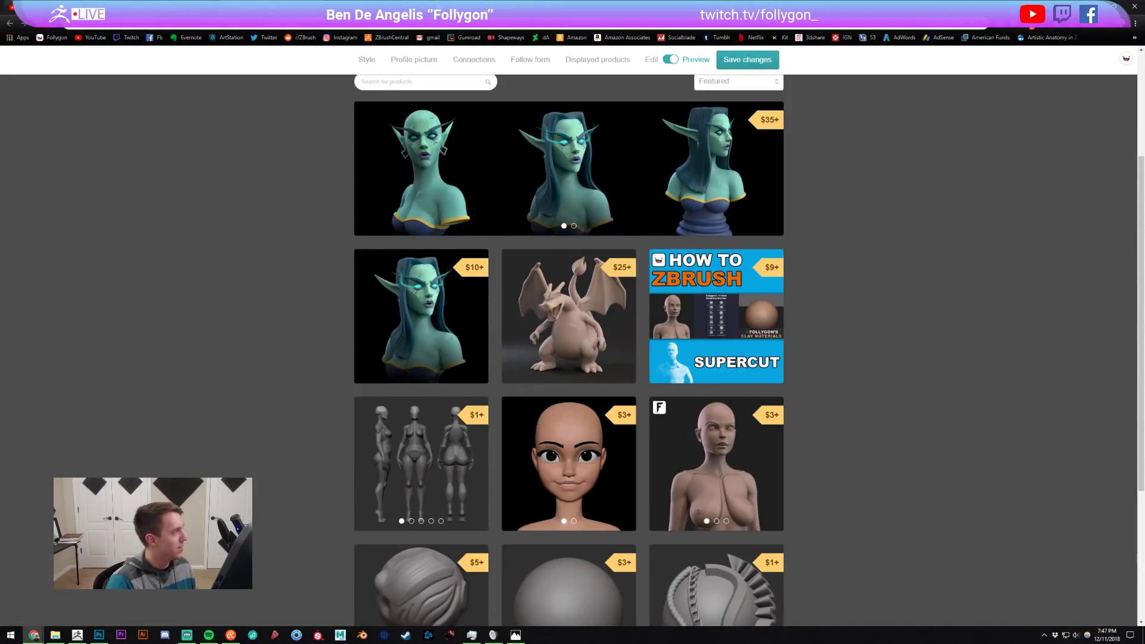
pyautogui.click(381, 7)
pyautogui.click(20, 353)
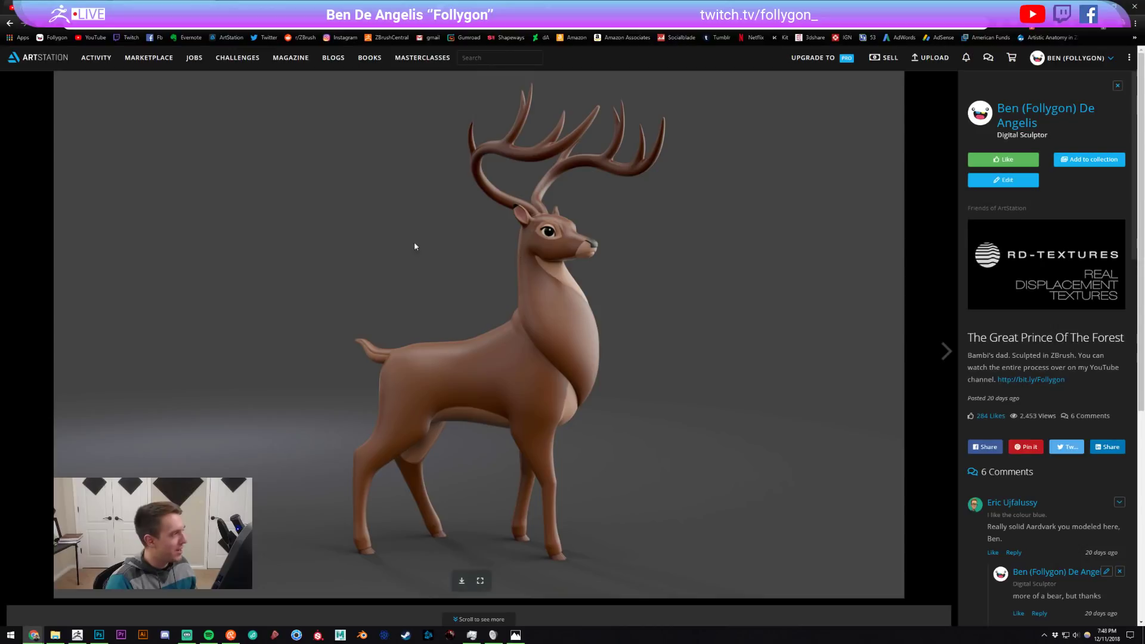
pyautogui.click(310, 6)
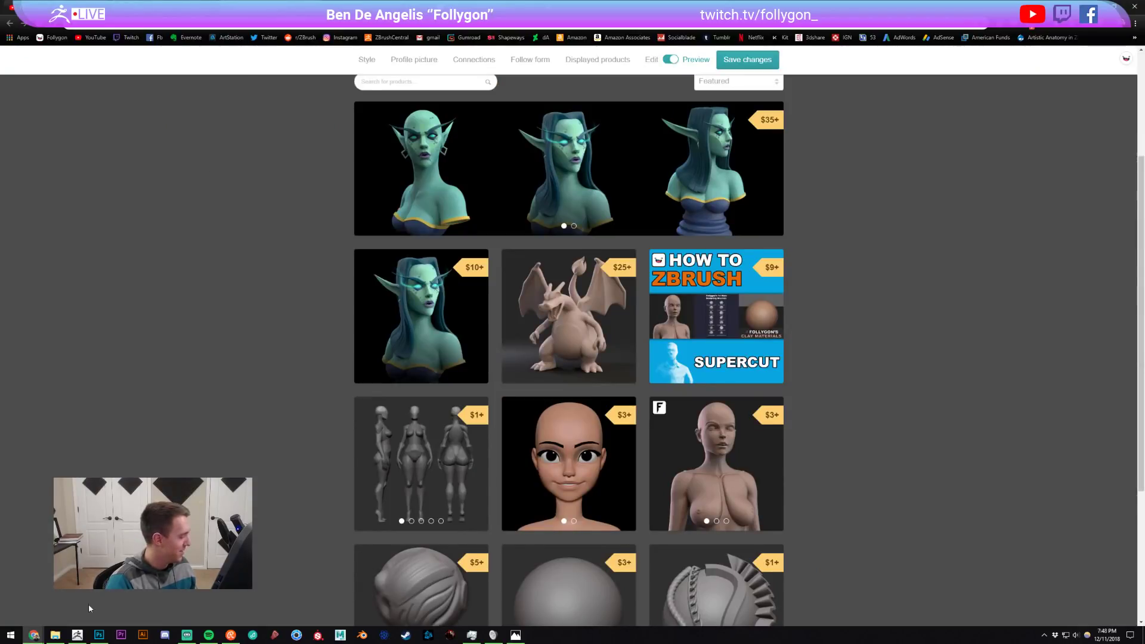
pyautogui.click(77, 635)
# Isolate the pants and sharpen the folds running from the front hip to the outer side with B_Pinch at draw size 61.
pyautogui.moveTo(685, 379); pyautogui.dragTo(641, 335, button='right')
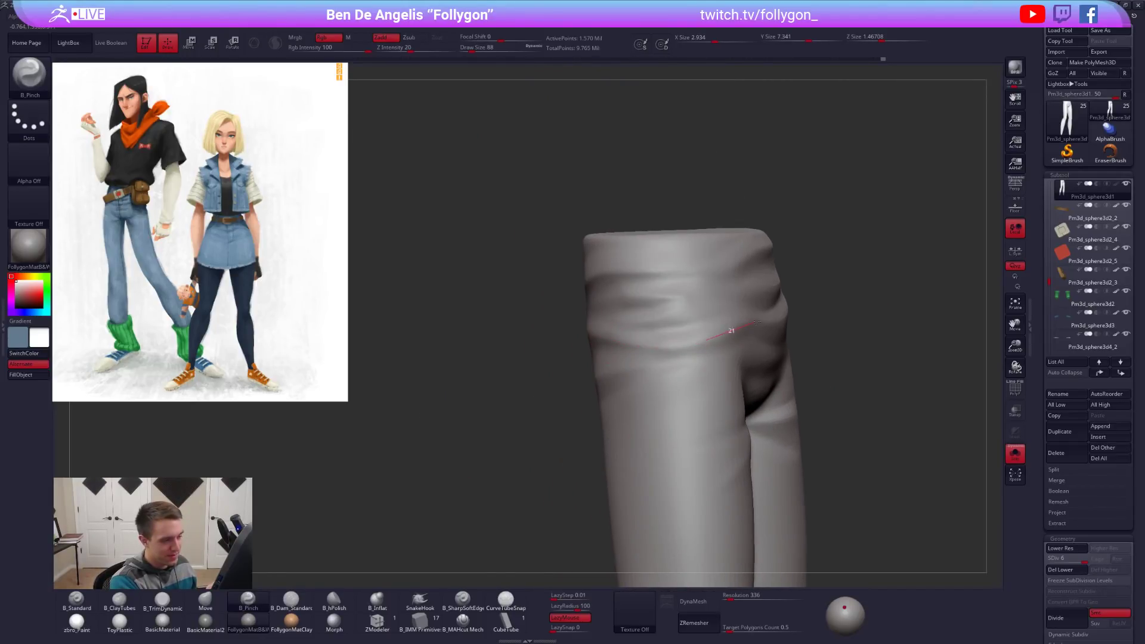
pyautogui.moveTo(764, 323); pyautogui.dragTo(750, 323, button='right')
pyautogui.moveTo(669, 365); pyautogui.dragTo(665, 411, button='right')
pyautogui.press('space')
pyautogui.moveTo(724, 380); pyautogui.dragTo(719, 381)
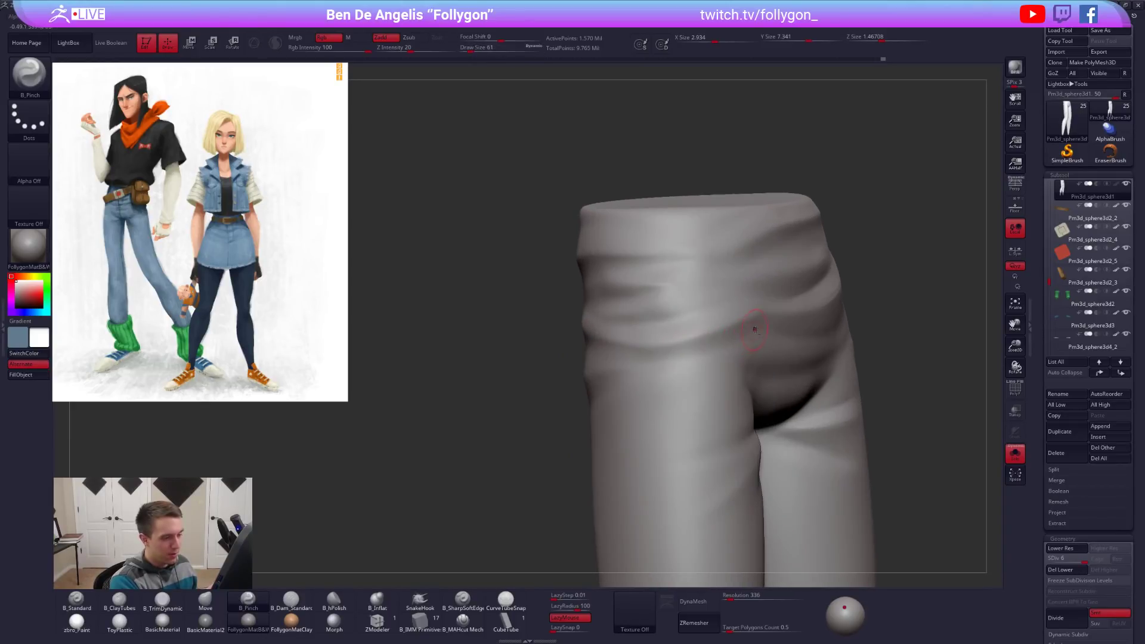
pyautogui.moveTo(572, 375); pyautogui.dragTo(621, 335, button='right')
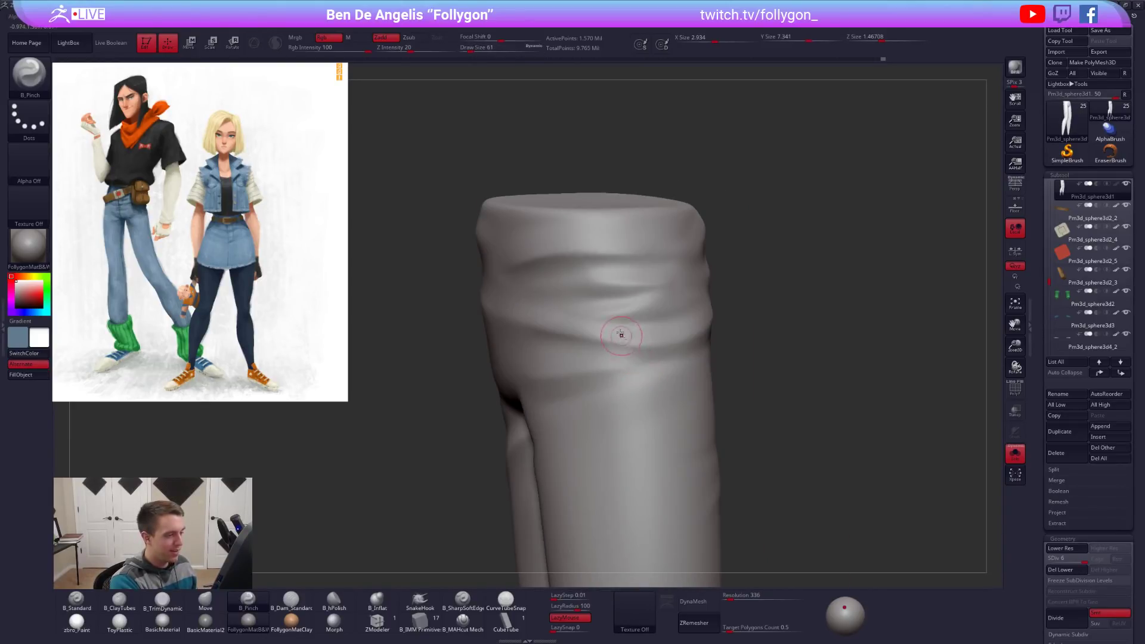
pyautogui.moveTo(693, 307); pyautogui.dragTo(624, 317, button='right')
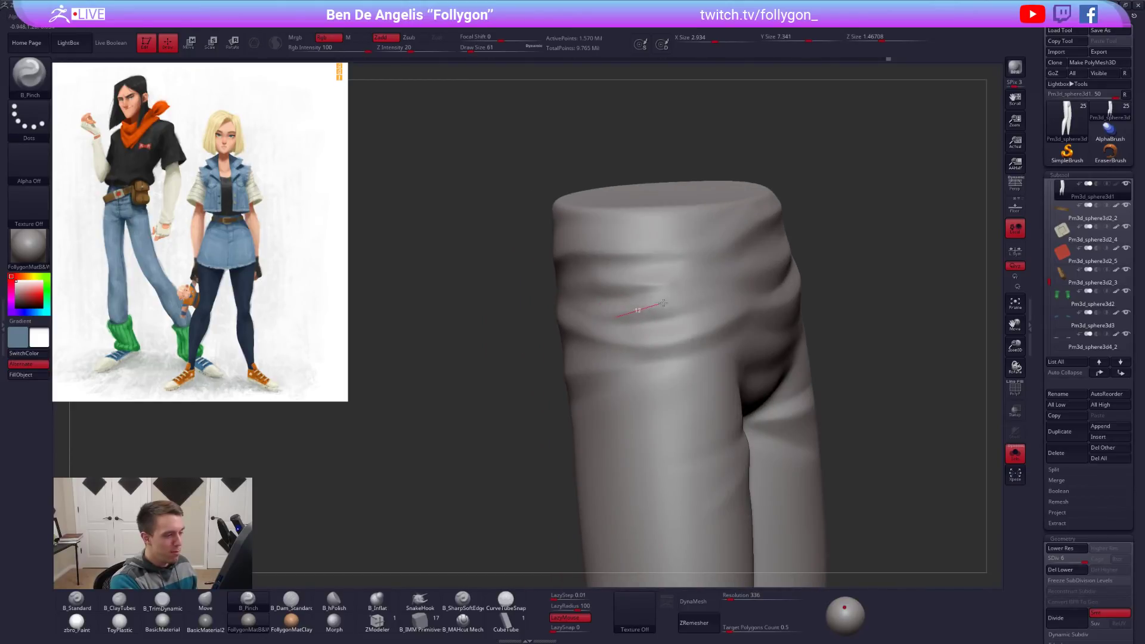
# Lower the pants to subdivision level 4 and rework the outer hip folds with B_ClayTubes at draw size 121 and smoothing.
pyautogui.hotkey('alt', 's')
pyautogui.moveTo(635, 309)
pyautogui.mouseDown(button='right')
pyautogui.moveTo(614, 357)
pyautogui.moveTo(659, 331)
pyautogui.mouseUp(button='right')
pyautogui.hotkey('alt', 's')
pyautogui.press('space')
pyautogui.moveTo(658, 332); pyautogui.dragTo(668, 332)
pyautogui.hotkey('shift', 'd')
pyautogui.hotkey('shift', 'd')
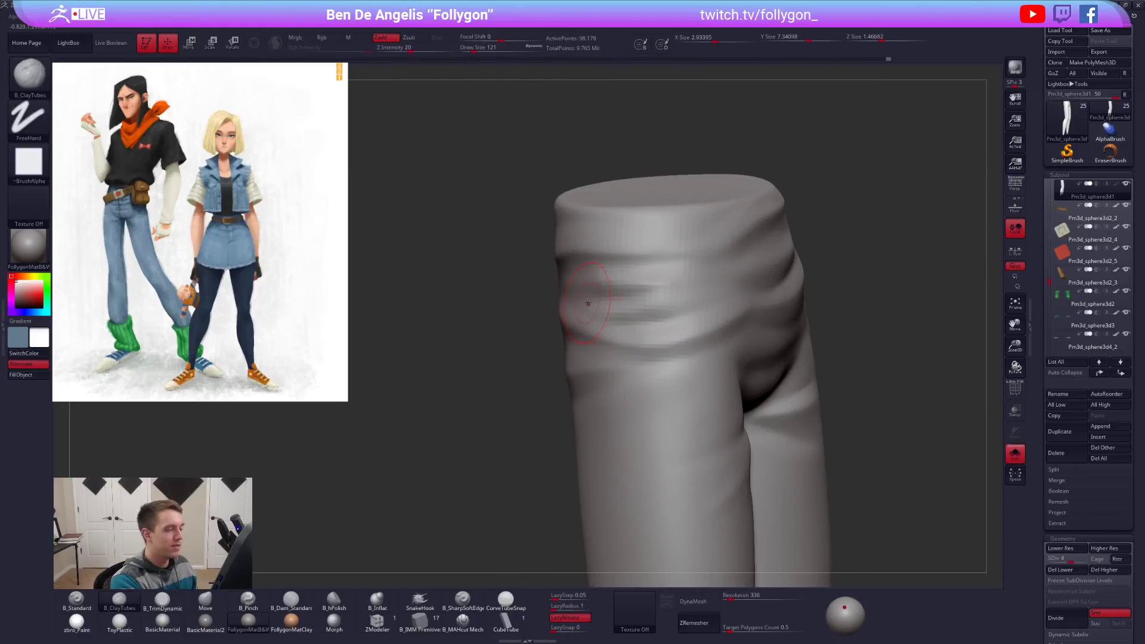
pyautogui.moveTo(669, 287)
pyautogui.keyDown('shift'); pyautogui.mouseDown()
pyautogui.moveTo(631, 294)
pyautogui.moveTo(653, 319)
pyautogui.mouseUp(); pyautogui.keyUp('shift')
pyautogui.moveTo(669, 317)
pyautogui.keyDown('shift'); pyautogui.mouseDown(button='right')
pyautogui.moveTo(680, 350)
pyautogui.moveTo(647, 363)
pyautogui.moveTo(716, 358)
pyautogui.moveTo(640, 376)
pyautogui.moveTo(643, 442)
pyautogui.mouseUp(button='right'); pyautogui.keyUp('shift')
# Raise the pants back to the highest subdivision level and build up the rear hip fold with B_ClayTubes at draw size 104.
pyautogui.hotkey('alt', 's')
pyautogui.hotkey('alt', 's')
pyautogui.press('d')
pyautogui.press('d')
pyautogui.press('space')
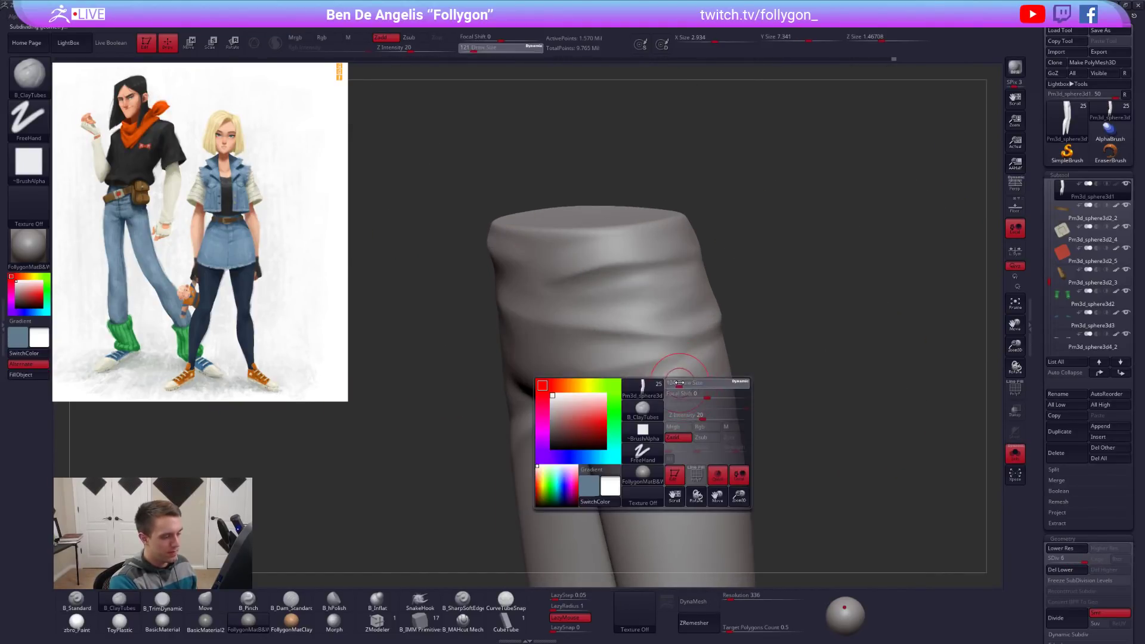
pyautogui.moveTo(674, 415); pyautogui.dragTo(664, 415)
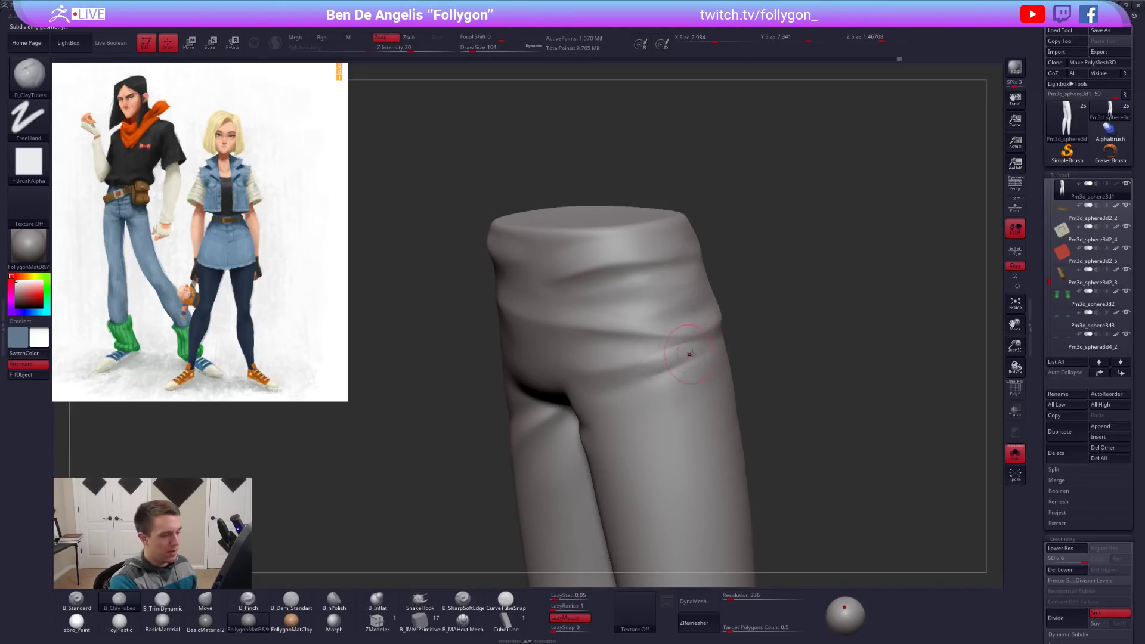
pyautogui.press('shift')
# Sharpen the folds on the back hip and below the seat with B_Pinch, ending at draw size 140.
pyautogui.press('5')
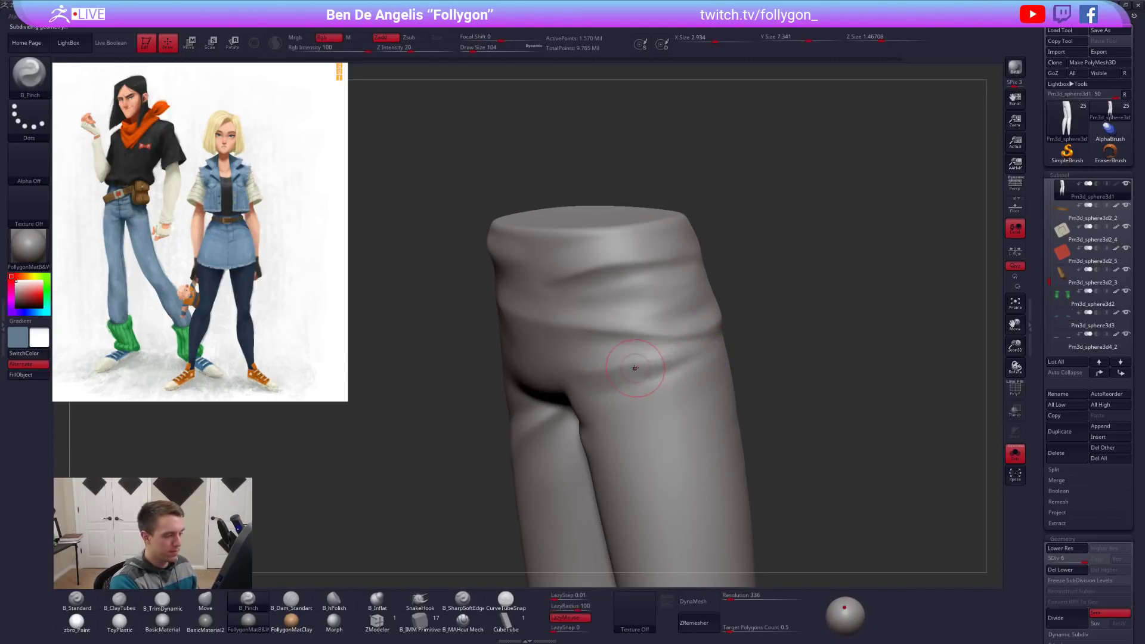
pyautogui.press('space')
pyautogui.moveTo(678, 358); pyautogui.dragTo(692, 358)
pyautogui.moveTo(554, 390); pyautogui.dragTo(547, 392)
pyautogui.press('space')
pyautogui.moveTo(677, 369)
pyautogui.mouseDown()
pyautogui.moveTo(651, 352)
pyautogui.moveTo(662, 364)
pyautogui.mouseUp()
pyautogui.keyDown('shift'); pyautogui.moveTo(662, 364); pyautogui.dragTo(685, 387, button='right'); pyautogui.keyUp('shift')
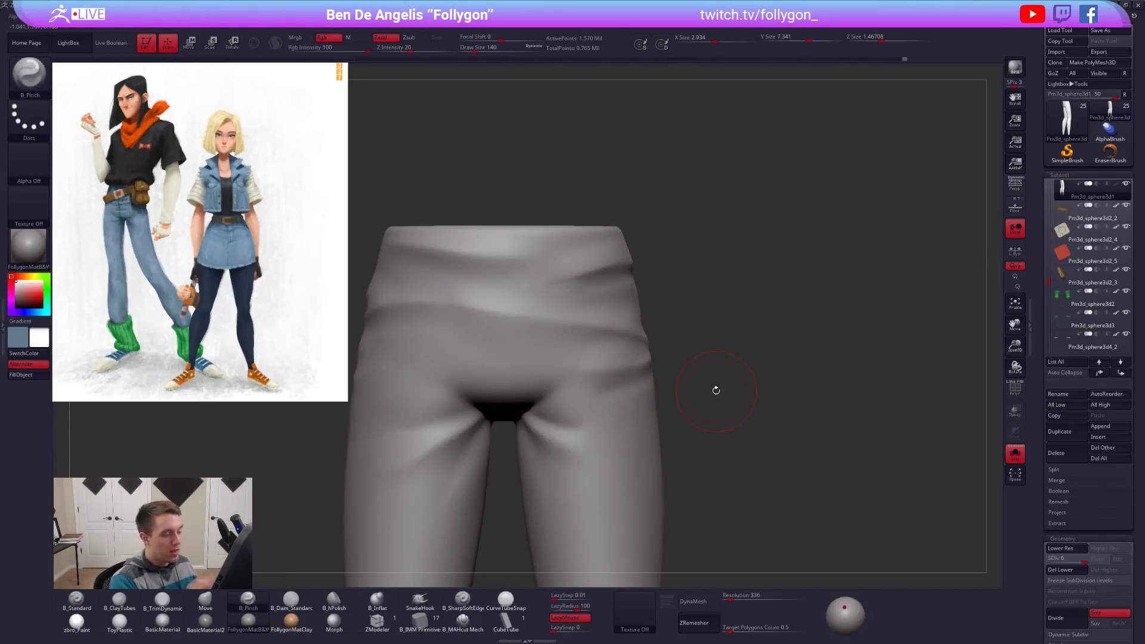
# Show the whole figure and check the polygroups and wireframe on the back of the pants with PolyFrame.
pyautogui.hotkey('alt', 's')
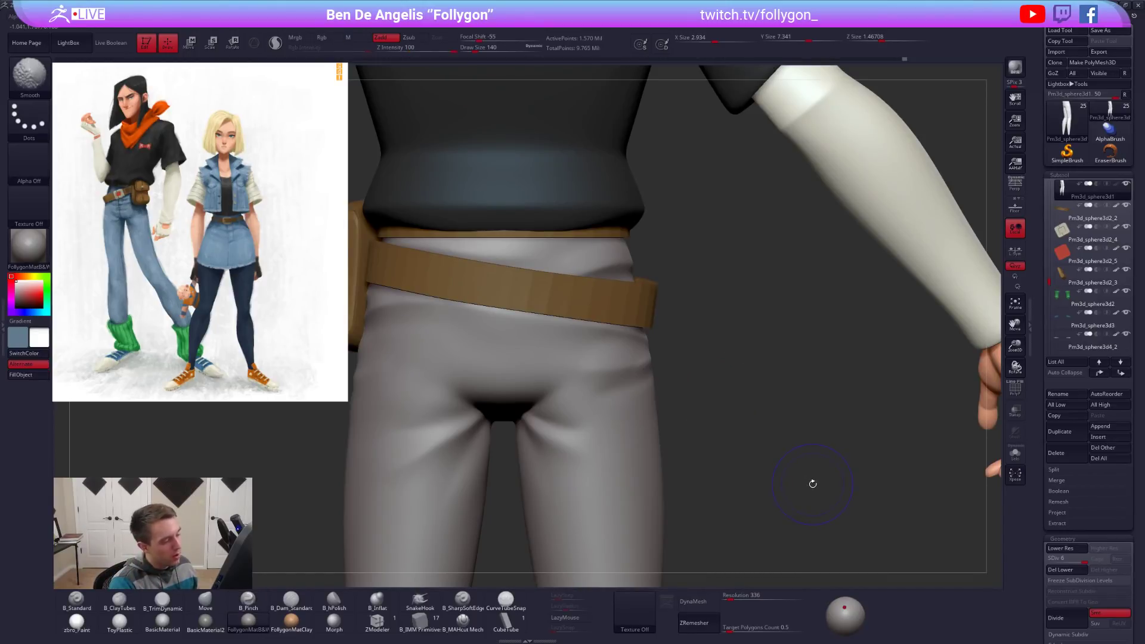
pyautogui.hotkey('shift', 'f')
pyautogui.moveTo(823, 484); pyautogui.dragTo(795, 490)
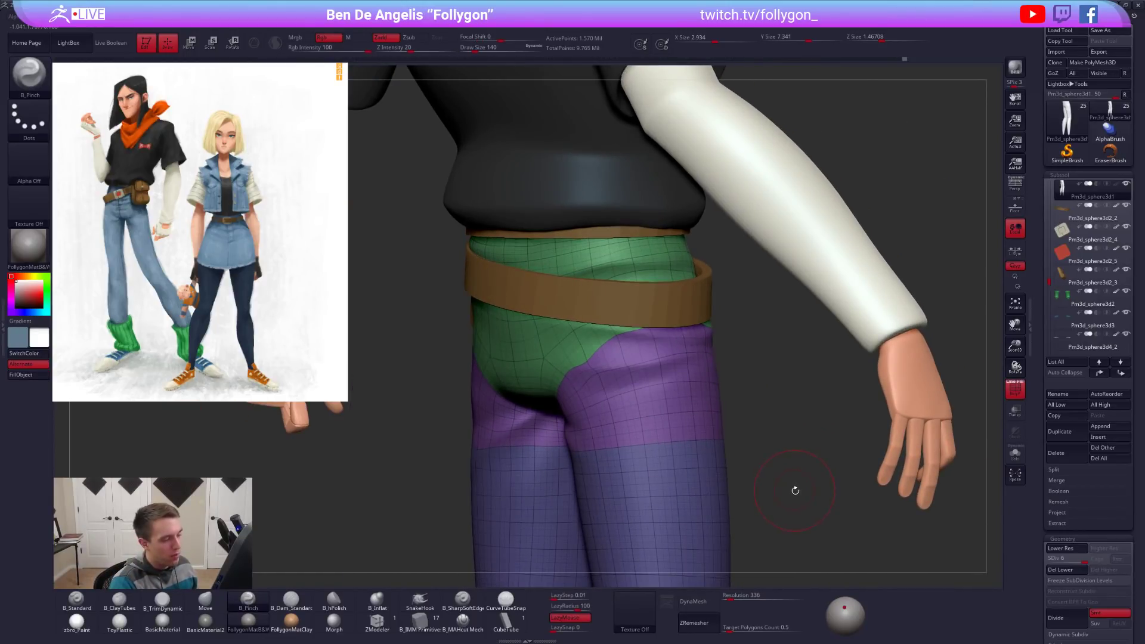
pyautogui.hotkey('shift', 'f')
# Pinch the rear hip fold at draw size 96, lower the pants to subdivision level 4, and smooth the fold at draw size 140.
pyautogui.press('[')
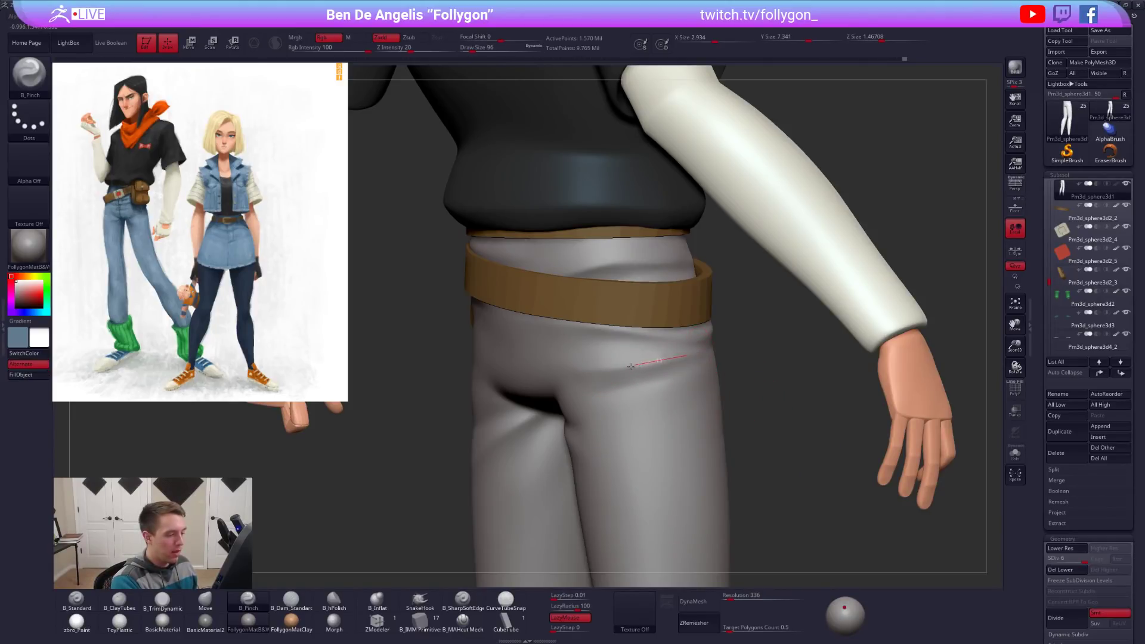
pyautogui.press('space')
pyautogui.hotkey('shift', 'd')
pyautogui.hotkey('shift', 'd')
pyautogui.press('space')
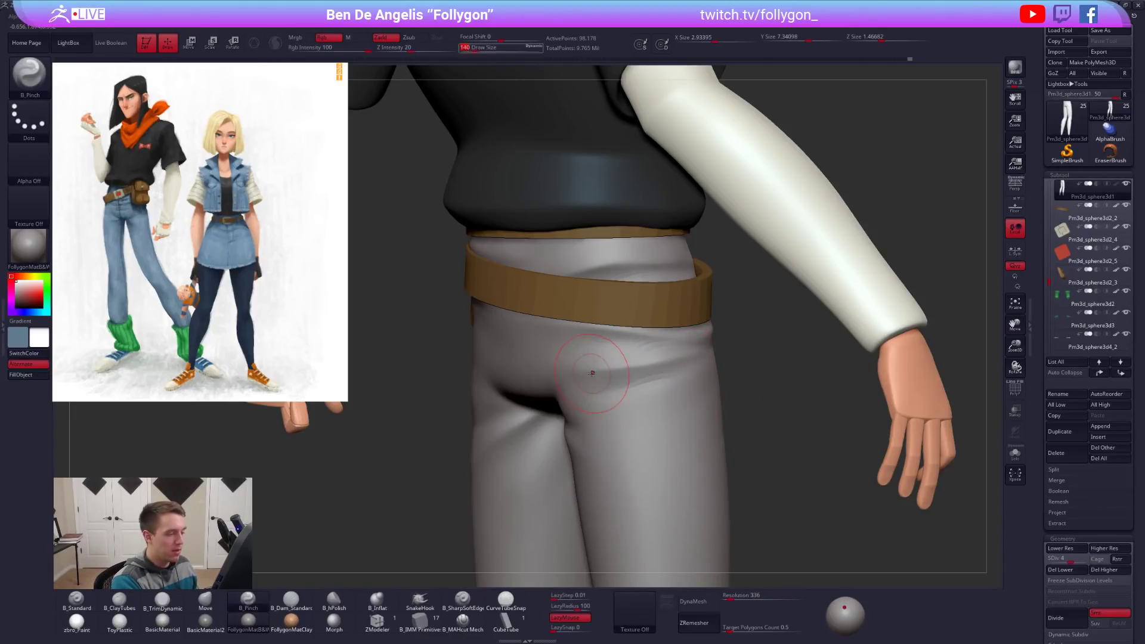
pyautogui.moveTo(608, 368)
pyautogui.keyDown('shift'); pyautogui.mouseDown()
pyautogui.moveTo(652, 399)
pyautogui.moveTo(671, 388)
pyautogui.moveTo(664, 412)
pyautogui.mouseUp(); pyautogui.keyUp('shift')
# Reshape the seat and back hip of the pants with B_Pinch and B_ClayTubes at draw size 170, smoothing the result.
pyautogui.moveTo(668, 416)
pyautogui.mouseDown(button='right')
pyautogui.moveTo(638, 409)
pyautogui.moveTo(639, 382)
pyautogui.moveTo(709, 419)
pyautogui.moveTo(717, 376)
pyautogui.mouseUp(button='right')
pyautogui.press('space')
pyautogui.moveTo(710, 414); pyautogui.dragTo(715, 414)
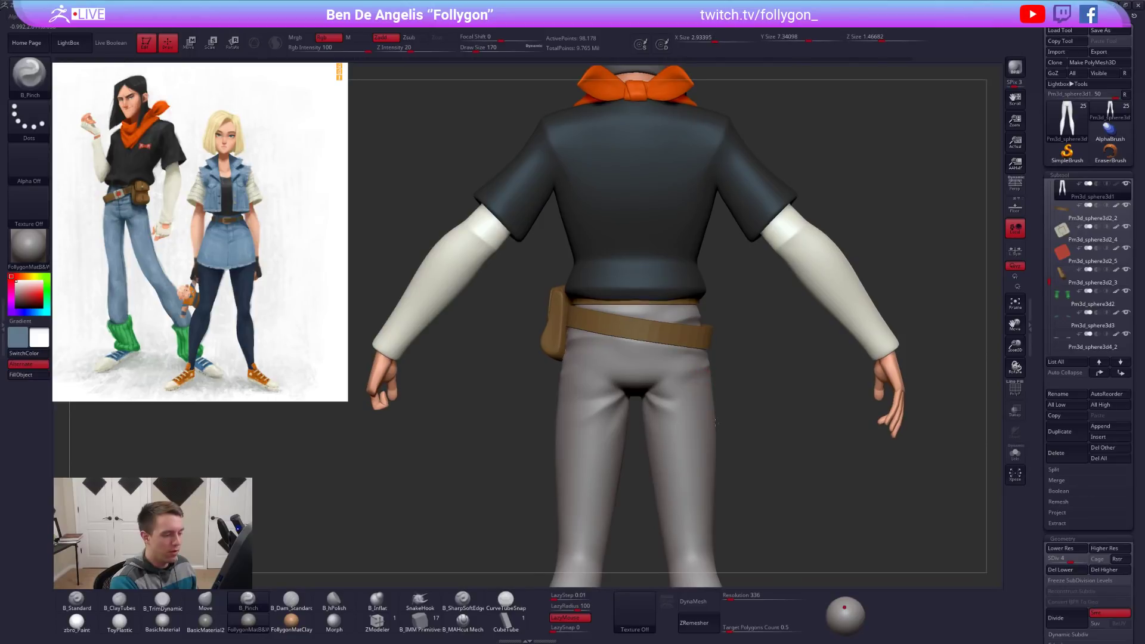
pyautogui.keyDown('ctrl'); pyautogui.moveTo(686, 357); pyautogui.dragTo(685, 388, button='right'); pyautogui.keyUp('ctrl')
pyautogui.press('2')
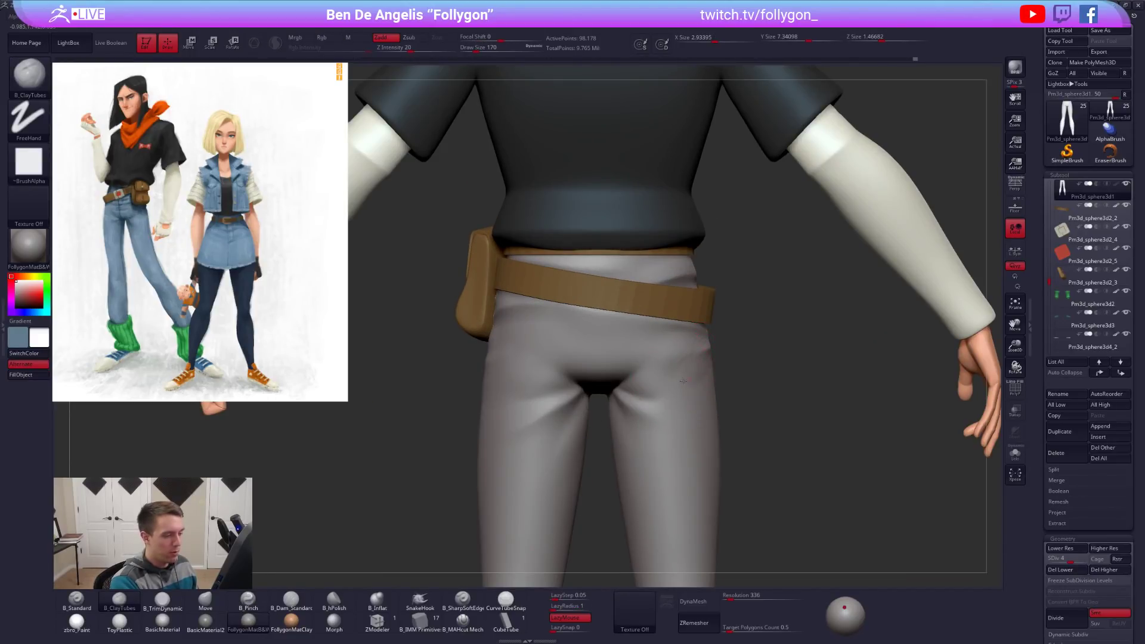
pyautogui.press('shift')
pyautogui.moveTo(701, 382); pyautogui.dragTo(690, 368, button='right')
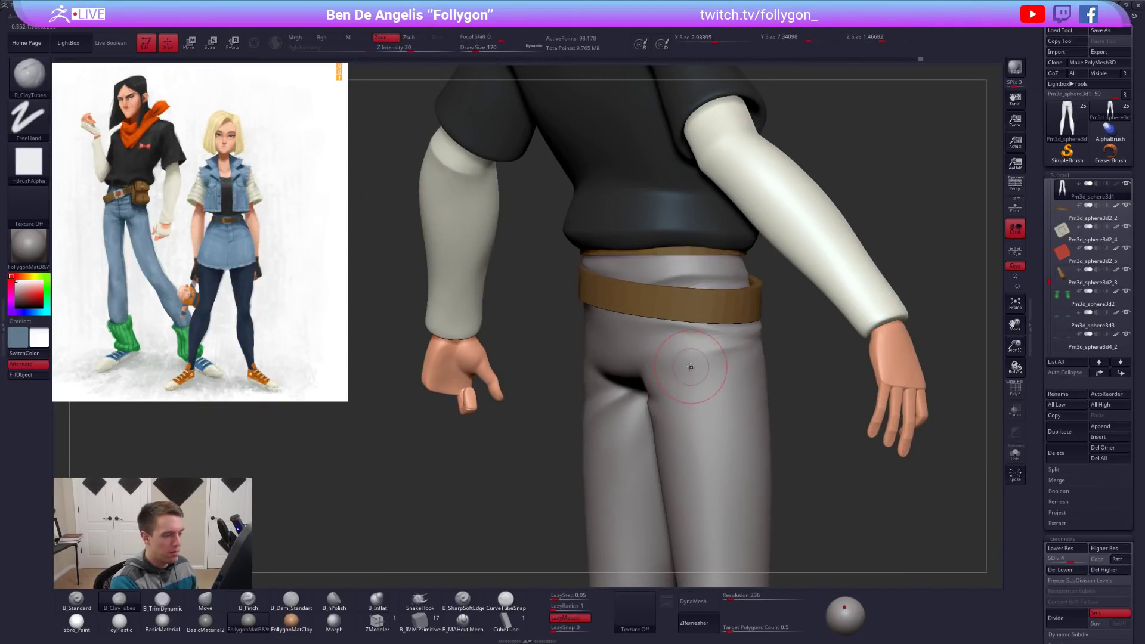
# Flatten and smooth the hip folds with B_TrimDynamic at draw size 113, raising the pants to subdivision level 6.
pyautogui.press('3')
pyautogui.press('shift')
pyautogui.press('shift')
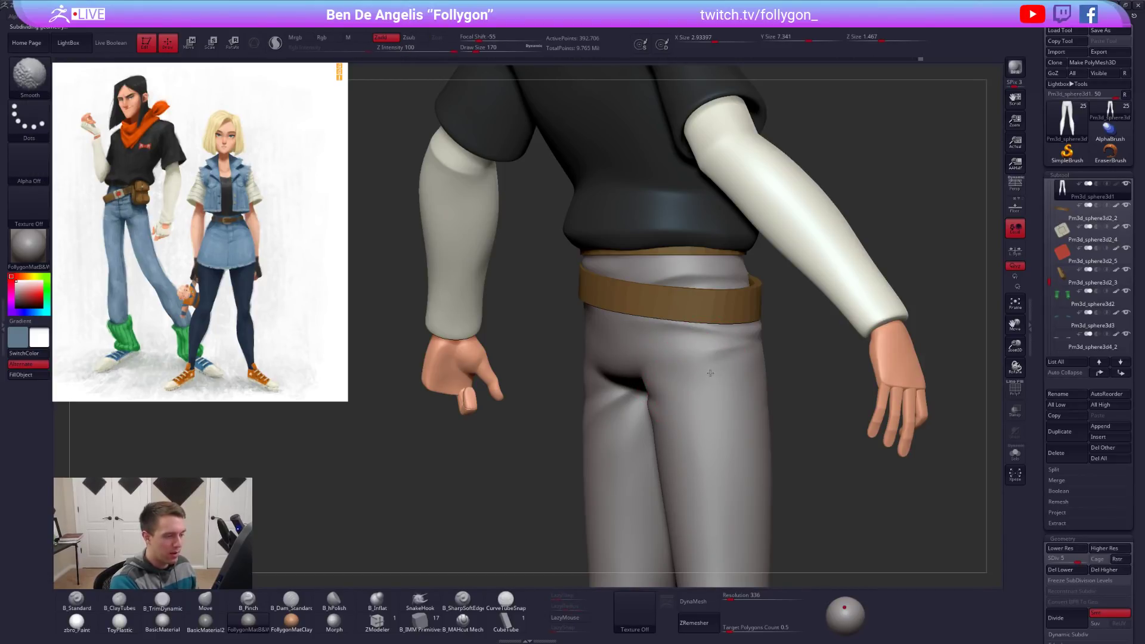
pyautogui.moveTo(726, 370)
pyautogui.mouseDown(button='right')
pyautogui.moveTo(738, 409)
pyautogui.moveTo(719, 430)
pyautogui.moveTo(752, 437)
pyautogui.moveTo(716, 421)
pyautogui.mouseUp(button='right')
pyautogui.press('d')
pyautogui.press('space')
pyautogui.moveTo(736, 411); pyautogui.dragTo(737, 398)
pyautogui.press('space')
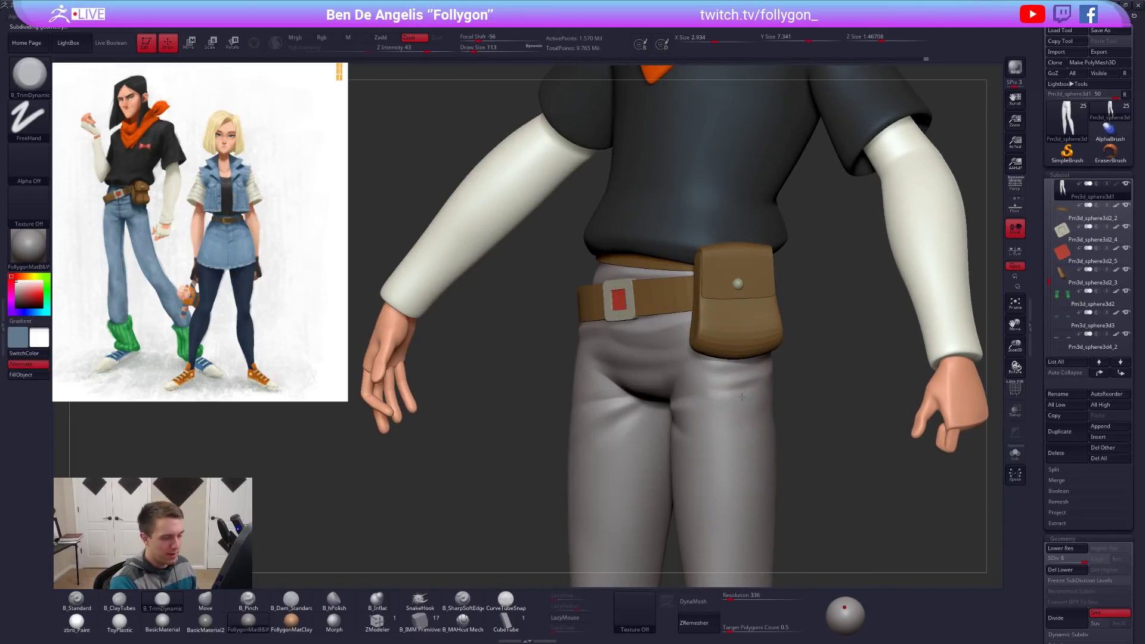
# Isolate the pants at subdivision level 4 and build up the side hip folds with B_ClayTubes at draw size 160, smoothing at level 5.
pyautogui.moveTo(746, 414); pyautogui.dragTo(686, 415, button='right')
pyautogui.hotkey('shift', 's')
pyautogui.hotkey('shift', 'd')
pyautogui.hotkey('shift', 'd')
pyautogui.press('2')
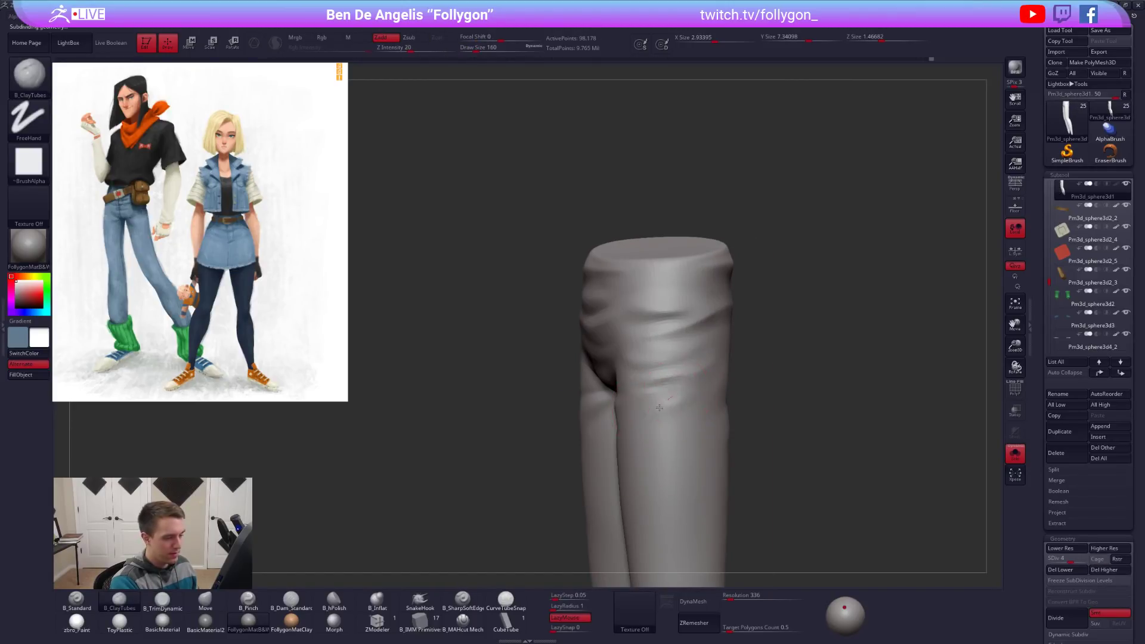
pyautogui.press('shift')
pyautogui.press('d')
pyautogui.moveTo(682, 421); pyautogui.dragTo(643, 389, button='right')
pyautogui.press('shift')
pyautogui.moveTo(708, 376); pyautogui.dragTo(673, 400, button='right')
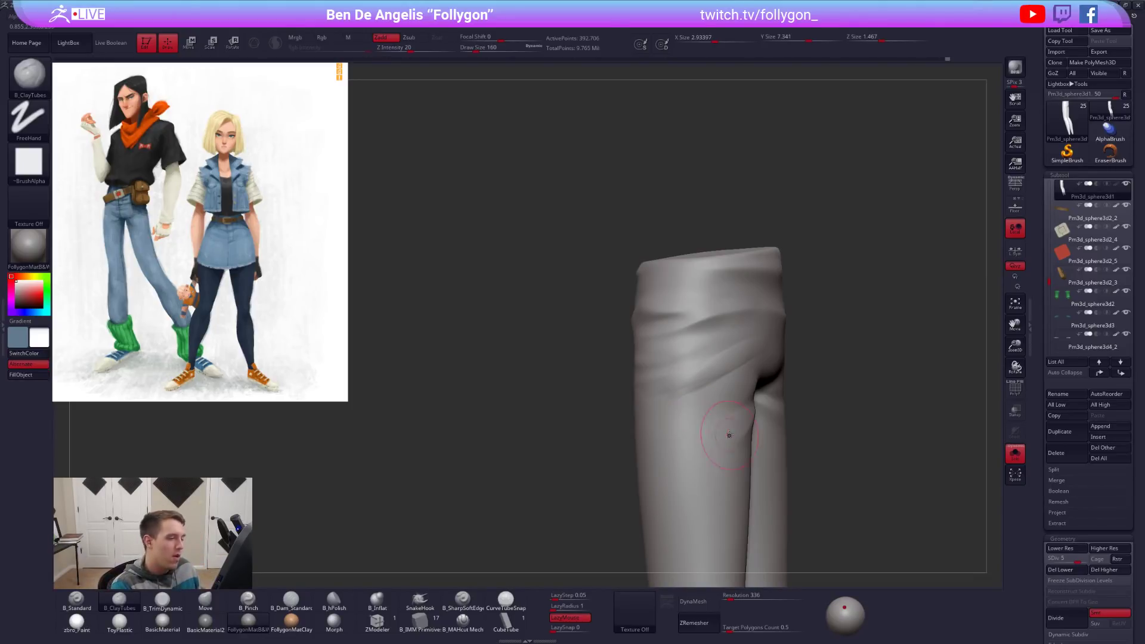
# Build the diagonal folds from the outer hip toward the seat with B_ClayTubes at draw sizes 192 and 150.
pyautogui.keyDown('shift'); pyautogui.moveTo(763, 398); pyautogui.dragTo(762, 380, button='right'); pyautogui.keyUp('shift')
pyautogui.press('space')
pyautogui.moveTo(756, 384); pyautogui.dragTo(764, 385)
pyautogui.moveTo(764, 385)
pyautogui.mouseDown(button='right')
pyautogui.moveTo(731, 388)
pyautogui.moveTo(747, 387)
pyautogui.mouseUp(button='right')
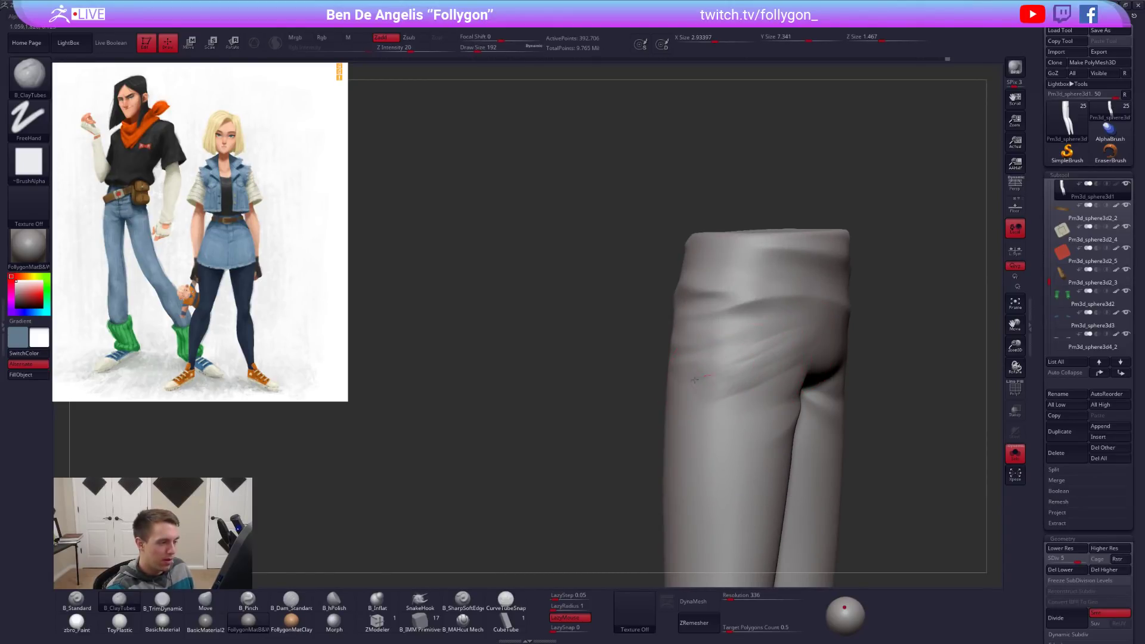
pyautogui.moveTo(715, 387); pyautogui.dragTo(693, 375, button='right')
pyautogui.press('space')
pyautogui.moveTo(705, 392); pyautogui.dragTo(698, 392)
pyautogui.moveTo(679, 400); pyautogui.dragTo(705, 396, button='right')
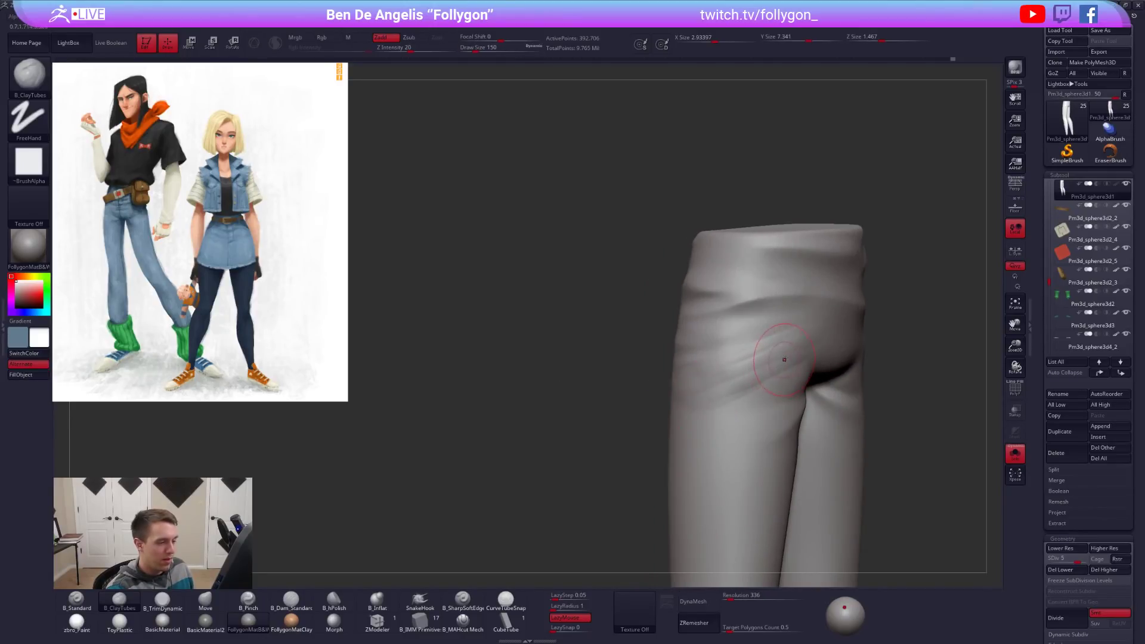
# Smooth the back hip folds at subdivision level 4, then refine them at draw size 140 up to level 6.
pyautogui.hotkey('shift', 'd')
pyautogui.press('space')
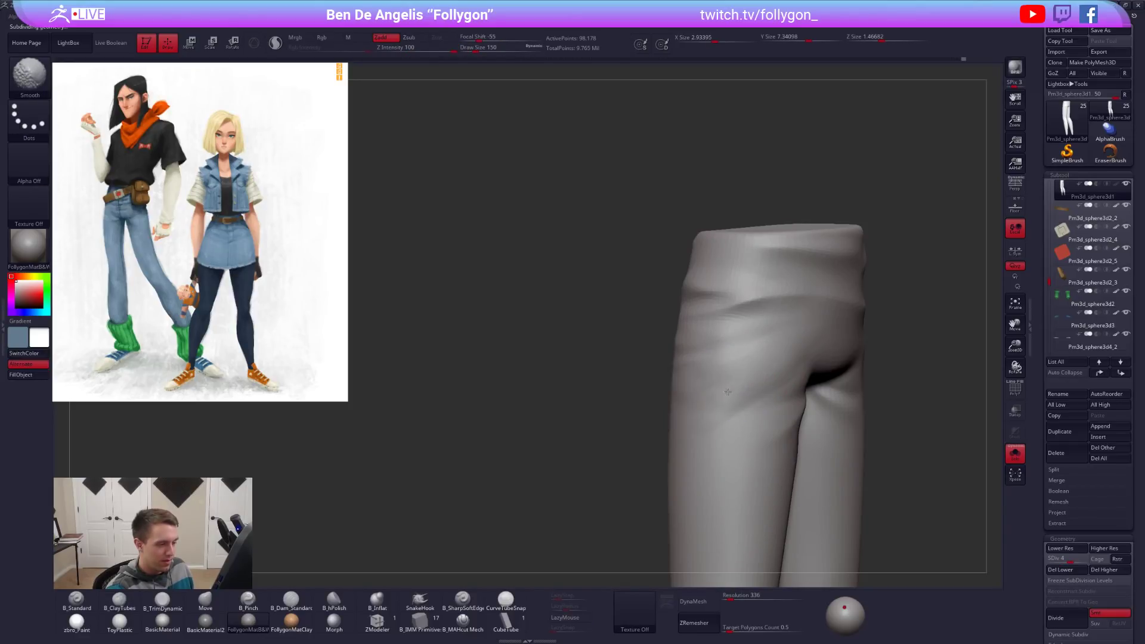
pyautogui.moveTo(747, 391)
pyautogui.mouseDown(button='right')
pyautogui.moveTo(691, 396)
pyautogui.moveTo(745, 405)
pyautogui.moveTo(790, 378)
pyautogui.mouseUp(button='right')
pyautogui.press('d')
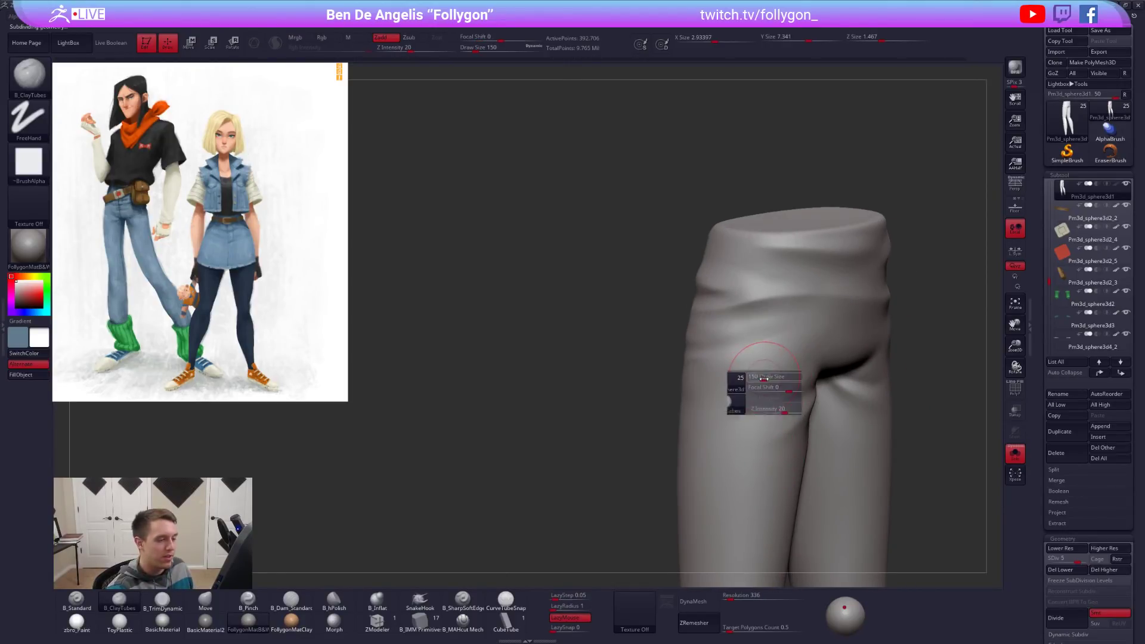
pyautogui.press('[')
pyautogui.press('d')
pyautogui.press('shift')
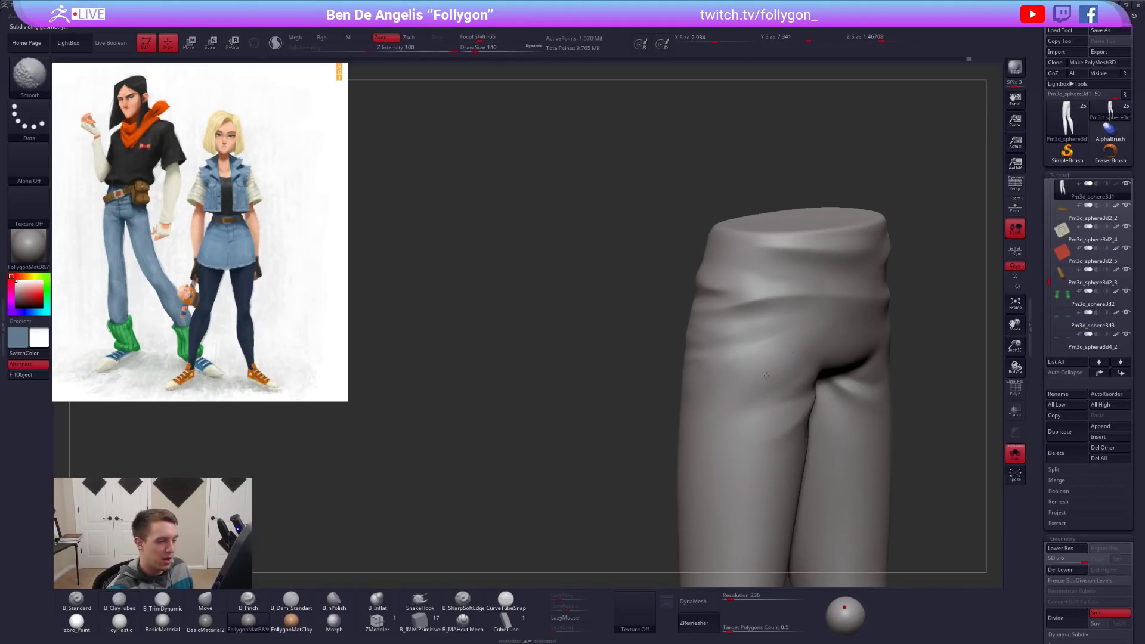
# Tighten the folds across the seat and below it with B_Pinch, starting at draw size 181.
pyautogui.moveTo(769, 373); pyautogui.dragTo(808, 378, button='right')
pyautogui.moveTo(744, 395)
pyautogui.mouseDown(button='right')
pyautogui.moveTo(698, 389)
pyautogui.moveTo(716, 386)
pyautogui.mouseUp(button='right')
pyautogui.press('space')
pyautogui.press('space')
pyautogui.moveTo(716, 390); pyautogui.dragTo(724, 390)
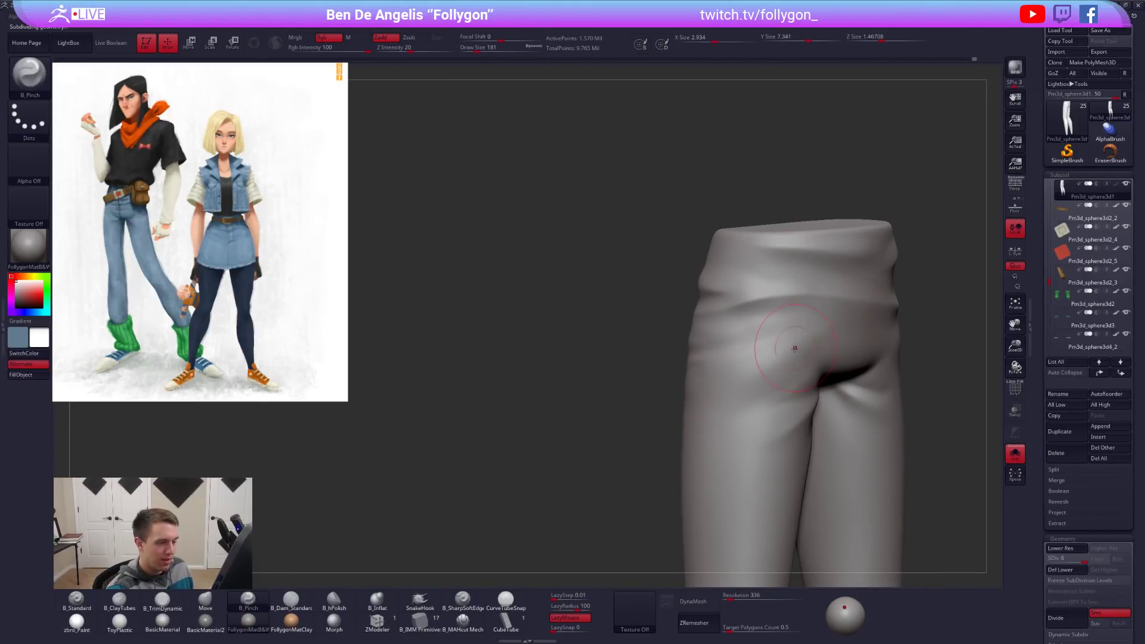
pyautogui.keyDown('shift'); pyautogui.moveTo(796, 346); pyautogui.dragTo(829, 353, button='right'); pyautogui.keyUp('shift')
pyautogui.press('s')
pyautogui.press('space')
pyautogui.moveTo(849, 401); pyautogui.dragTo(856, 400)
pyautogui.moveTo(856, 399)
pyautogui.mouseDown(button='right')
pyautogui.moveTo(805, 427)
pyautogui.moveTo(819, 430)
pyautogui.mouseUp(button='right')
# Lower the pants to subdivision level 4 and smooth the back of the upper thighs at draw size 121.
pyautogui.press('space')
pyautogui.moveTo(820, 431); pyautogui.dragTo(811, 432)
pyautogui.hotkey('shift', 'd')
pyautogui.hotkey('shift', 'd')
pyautogui.press('s')
pyautogui.moveTo(809, 434)
pyautogui.mouseDown(button='right')
pyautogui.moveTo(828, 430)
pyautogui.moveTo(805, 434)
pyautogui.mouseUp(button='right')
pyautogui.moveTo(805, 434)
pyautogui.keyDown('ctrl'); pyautogui.mouseDown(button='right')
pyautogui.moveTo(786, 447)
pyautogui.moveTo(782, 438)
pyautogui.mouseUp(button='right'); pyautogui.keyUp('ctrl')
pyautogui.moveTo(929, 423)
pyautogui.keyDown('alt'); pyautogui.mouseDown(button='right')
pyautogui.moveTo(728, 409)
pyautogui.moveTo(795, 408)
pyautogui.mouseUp(button='right'); pyautogui.keyUp('alt')
pyautogui.press('space')
pyautogui.moveTo(795, 409); pyautogui.dragTo(783, 409)
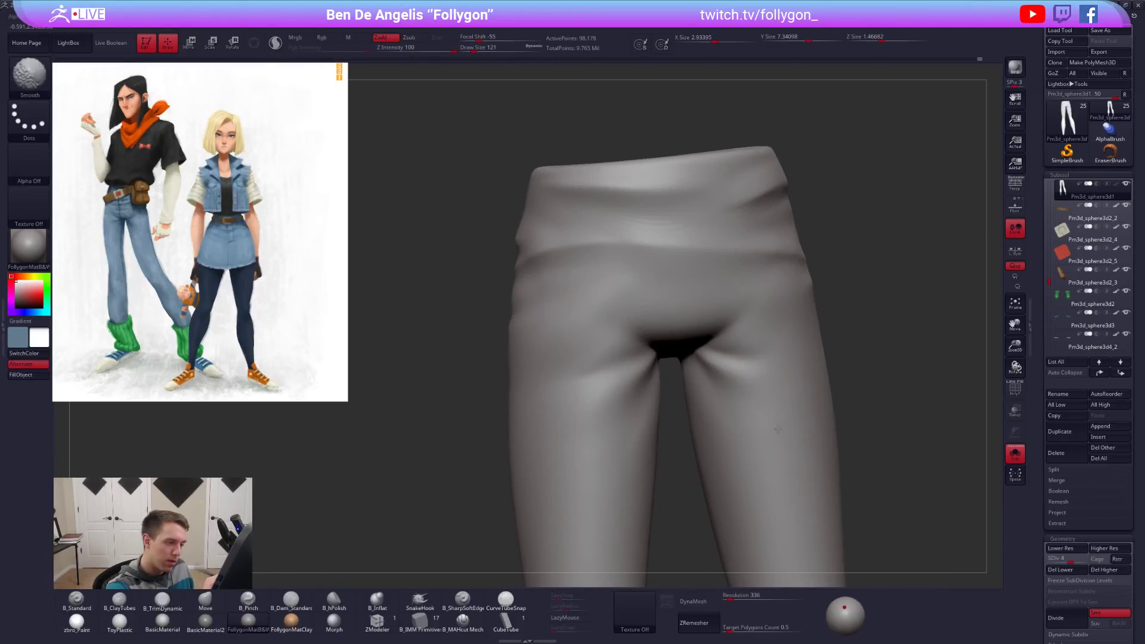
# Check the seat on the full figure, then add a fold below it with B_ClayTubes and smooth it.
pyautogui.moveTo(748, 423)
pyautogui.mouseDown(button='right')
pyautogui.moveTo(843, 450)
pyautogui.moveTo(793, 448)
pyautogui.mouseUp(button='right')
pyautogui.hotkey('alt', 's')
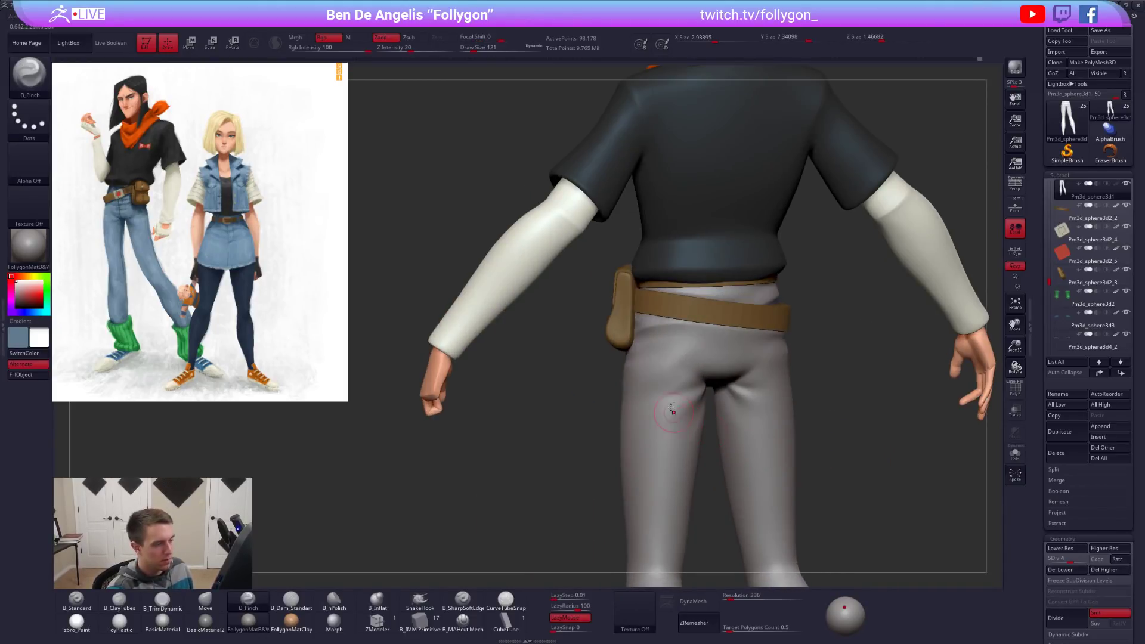
pyautogui.hotkey('alt', 's')
pyautogui.moveTo(673, 413)
pyautogui.keyDown('ctrl'); pyautogui.mouseDown(button='right')
pyautogui.moveTo(689, 390)
pyautogui.moveTo(755, 392)
pyautogui.mouseUp(button='right'); pyautogui.keyUp('ctrl')
pyautogui.press('2')
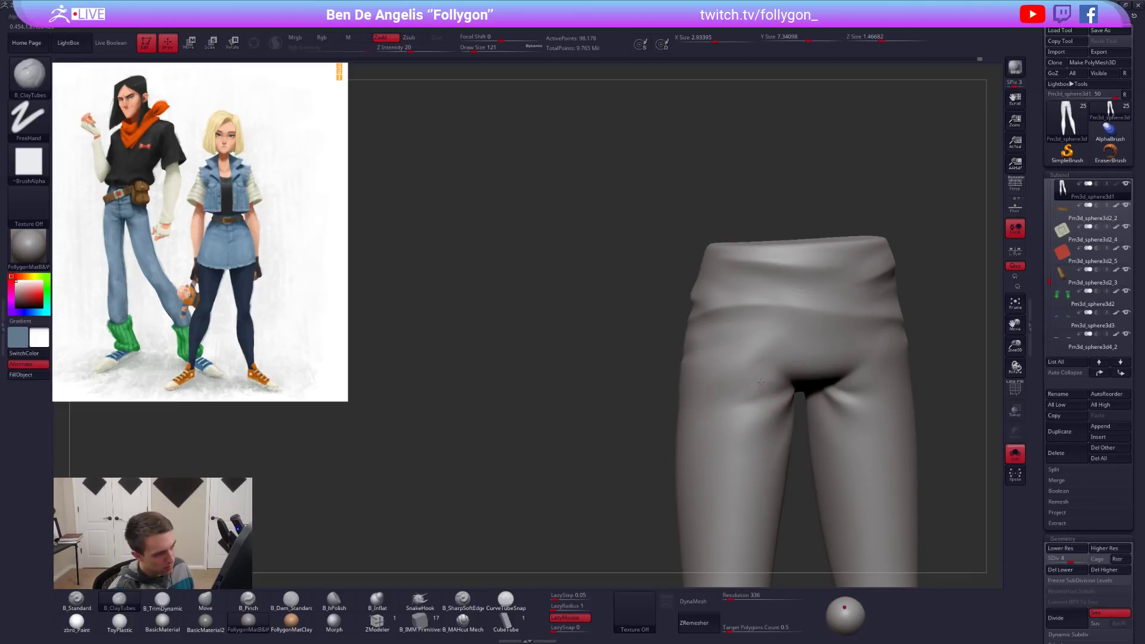
pyautogui.moveTo(762, 380); pyautogui.dragTo(731, 385)
pyautogui.press('shift')
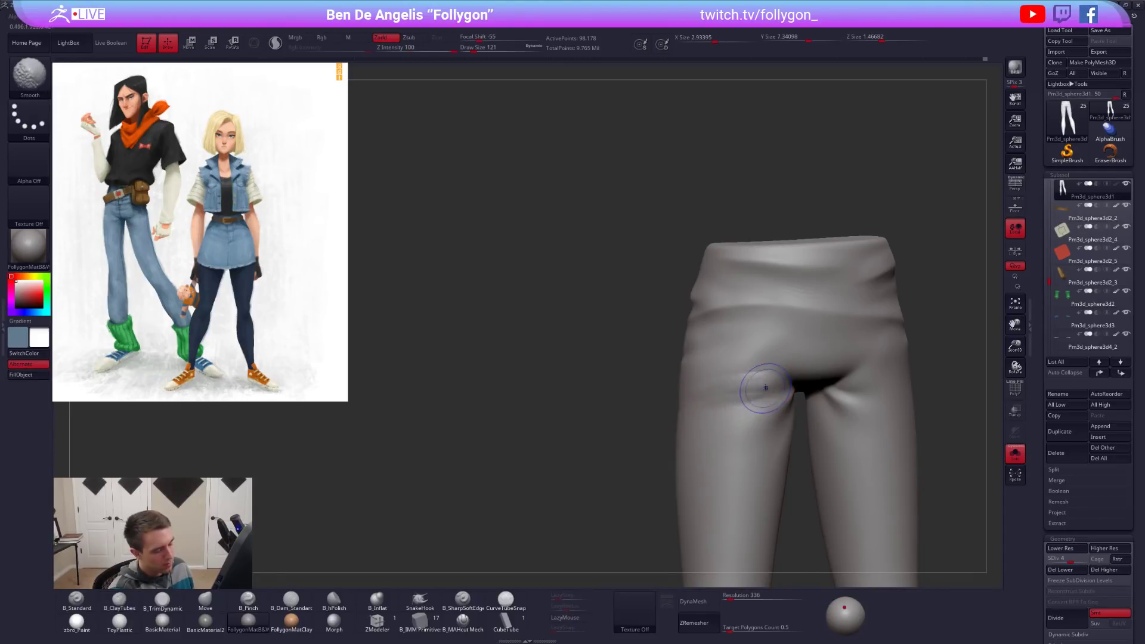
pyautogui.press('shift')
# Refine the folds on the side of the upper thigh with B_ClayTubes at draw size 113 and smooth them.
pyautogui.moveTo(704, 390); pyautogui.dragTo(760, 387, button='right')
pyautogui.press('space')
pyautogui.moveTo(760, 390); pyautogui.dragTo(756, 390)
pyautogui.press('shift')
pyautogui.moveTo(735, 349); pyautogui.dragTo(766, 357, button='right')
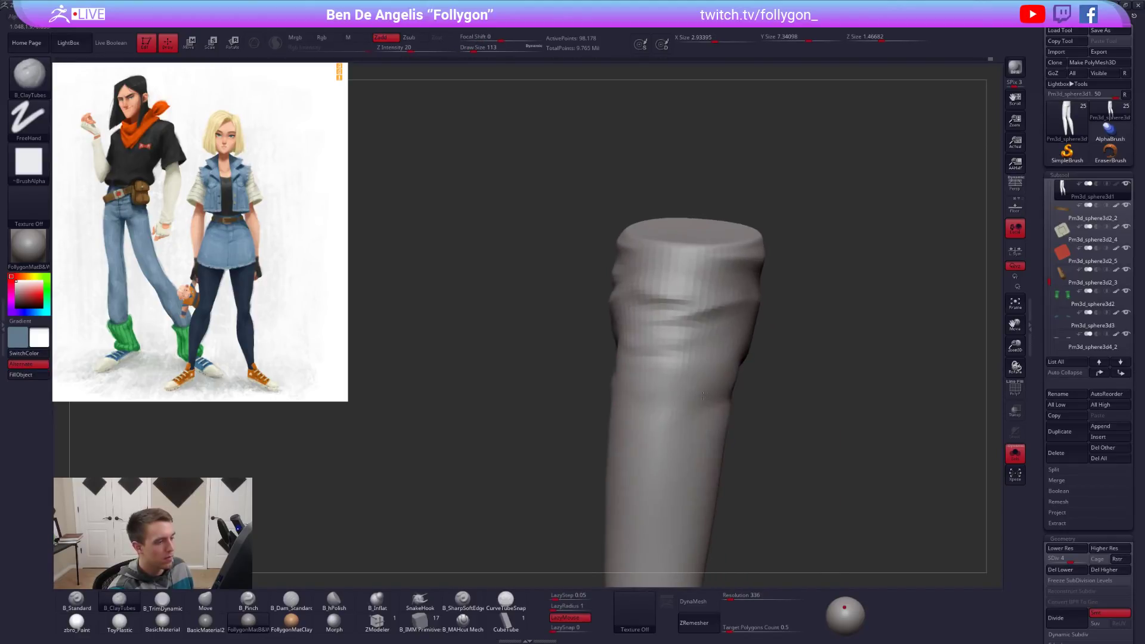
# Show the full figure and hide the hand and sleeve subtools to clear the view of the pants.
pyautogui.hotkey('alt', 's')
pyautogui.moveTo(672, 388); pyautogui.dragTo(768, 382, button='right')
pyautogui.keyDown('alt'); pyautogui.click(816, 368); pyautogui.keyUp('alt')
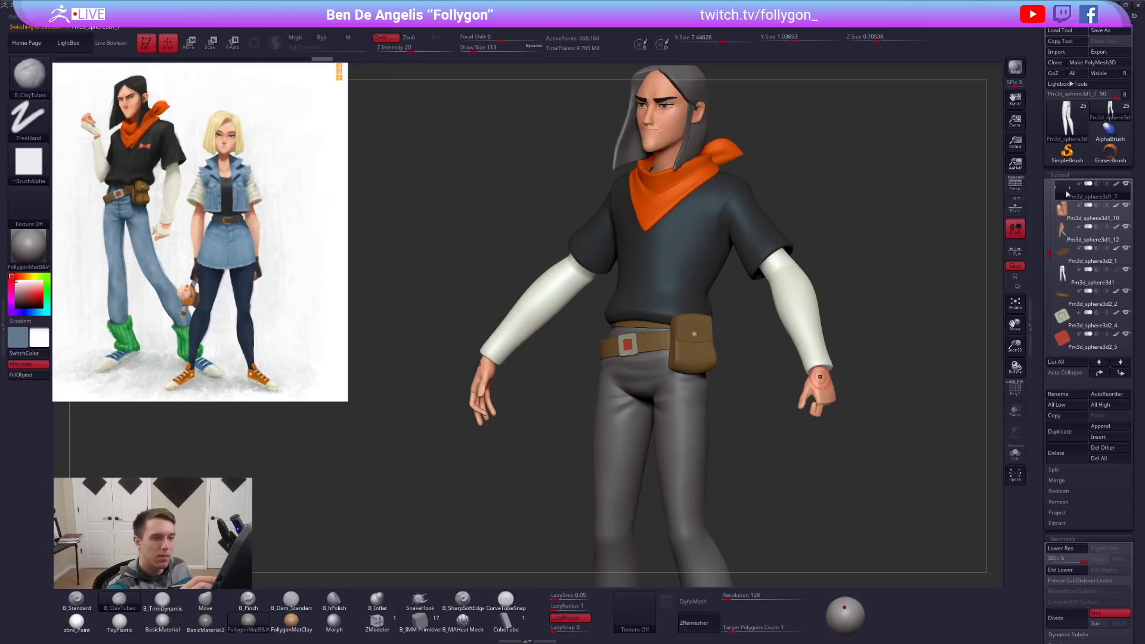
pyautogui.scroll(2, 1064, 236)
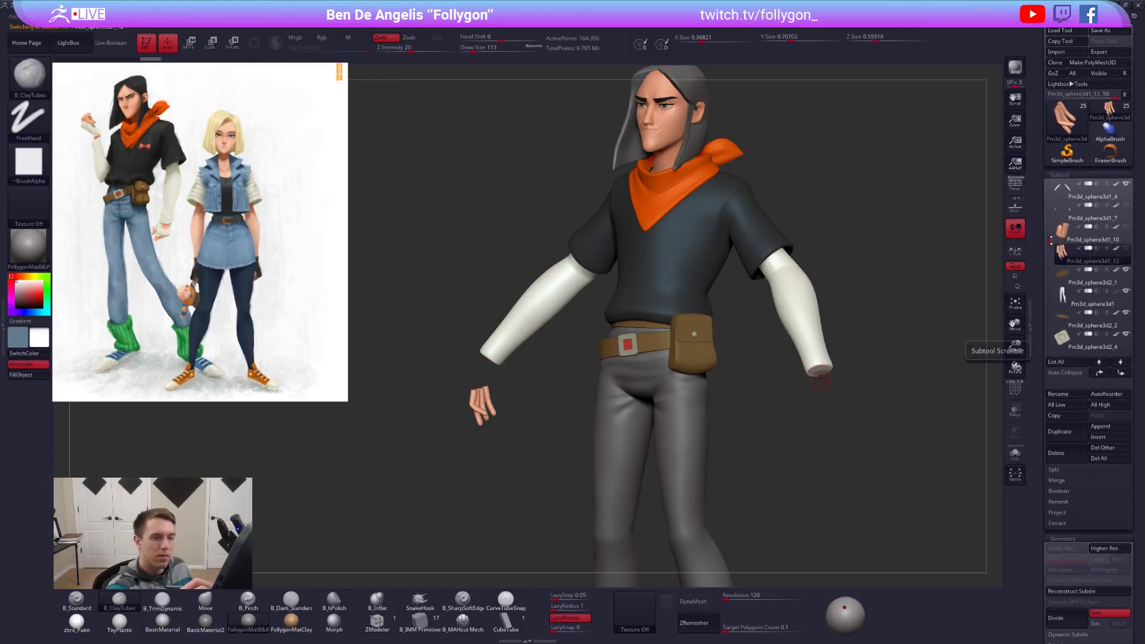
pyautogui.click(1067, 209)
pyautogui.click(1068, 194)
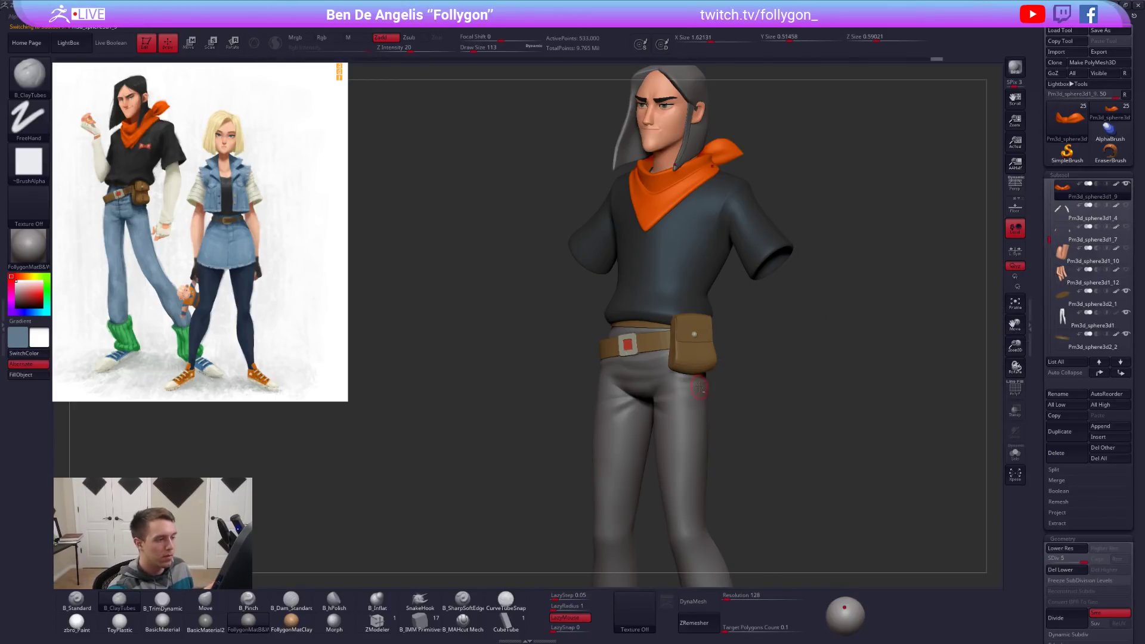
# Reselect the pants and shape the front thigh below the pouch with B_ClayTubes at draw size 140, raising them to subdivision level 5.
pyautogui.moveTo(705, 394); pyautogui.dragTo(645, 430, button='right')
pyautogui.keyDown('alt'); pyautogui.click(666, 395); pyautogui.keyUp('alt')
pyautogui.press('space')
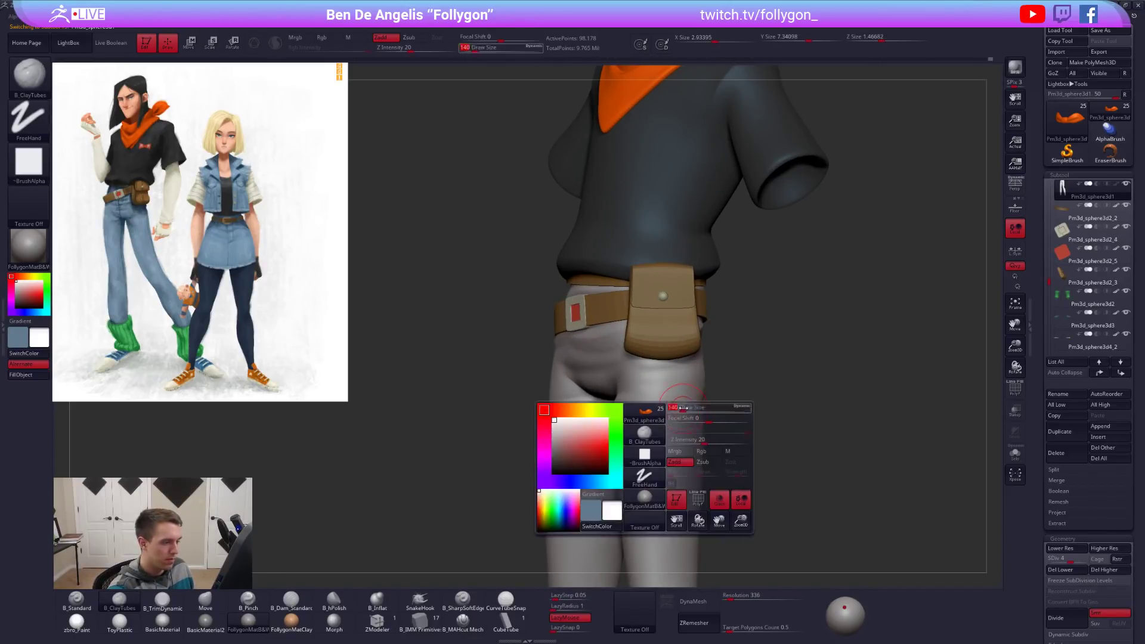
pyautogui.click(686, 409)
pyautogui.press('shift')
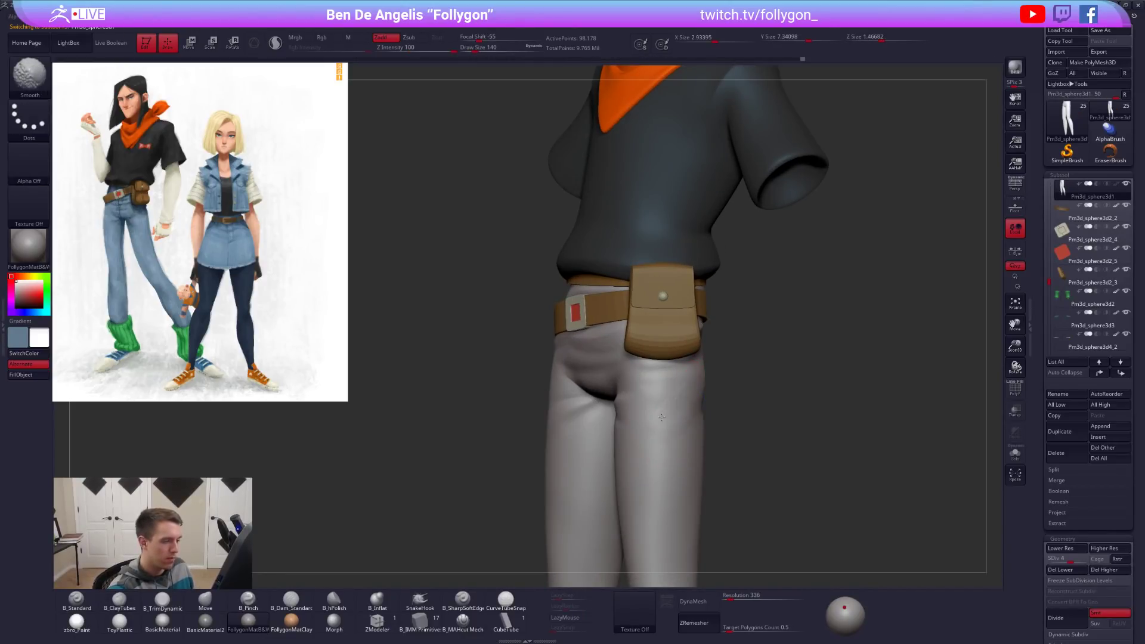
pyautogui.moveTo(673, 438)
pyautogui.mouseDown(button='right')
pyautogui.moveTo(698, 442)
pyautogui.moveTo(825, 400)
pyautogui.mouseUp(button='right')
pyautogui.moveTo(812, 443); pyautogui.dragTo(724, 388, button='right')
pyautogui.hotkey('ctrl', 'd')
pyautogui.press('shift')
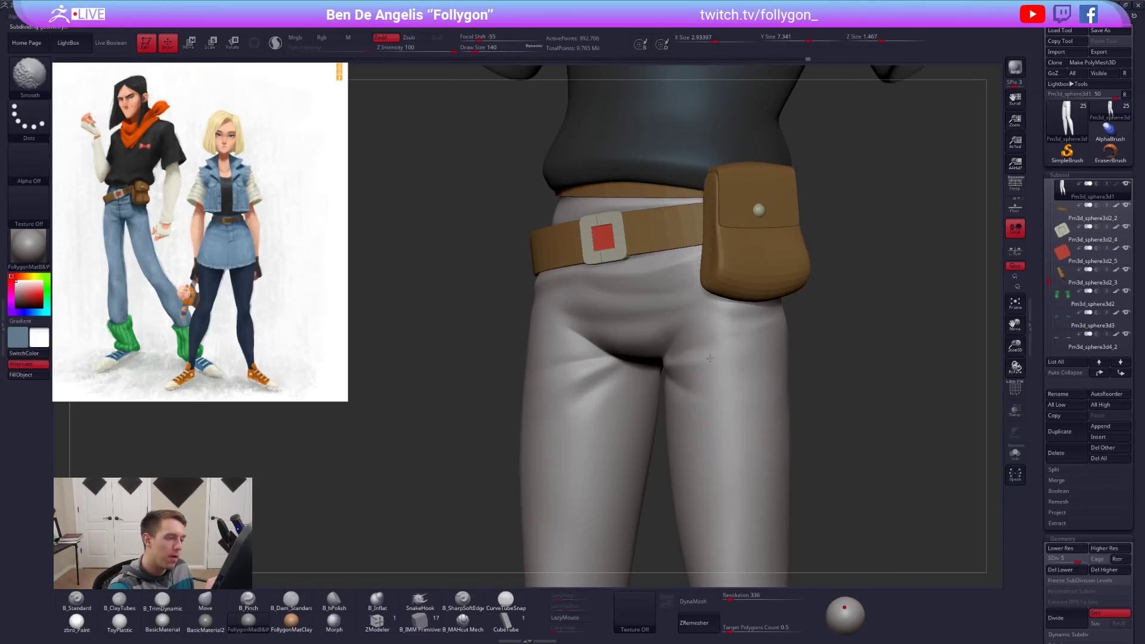
# Smooth the front hip and upper thigh folds on both sides of the crotch.
pyautogui.moveTo(769, 359); pyautogui.dragTo(685, 358, button='right')
pyautogui.press('shift')
pyautogui.keyDown('shift'); pyautogui.moveTo(808, 340); pyautogui.dragTo(805, 352); pyautogui.keyUp('shift')
pyautogui.moveTo(776, 370); pyautogui.dragTo(849, 373, button='right')
pyautogui.press('shift')
pyautogui.moveTo(596, 409); pyautogui.dragTo(659, 416, button='right')
pyautogui.keyDown('shift'); pyautogui.moveTo(661, 417); pyautogui.dragTo(647, 421); pyautogui.keyUp('shift')
# Build up the front folds between the belt and the crotch with B_ClayTubes at draw size 121.
pyautogui.keyDown('alt'); pyautogui.moveTo(648, 421); pyautogui.dragTo(653, 479, button='right'); pyautogui.keyUp('alt')
pyautogui.press('space')
pyautogui.moveTo(792, 356); pyautogui.dragTo(796, 358)
pyautogui.keyDown('ctrl'); pyautogui.moveTo(796, 358); pyautogui.dragTo(777, 456, button='right'); pyautogui.keyUp('ctrl')
pyautogui.moveTo(754, 396)
pyautogui.keyDown('alt'); pyautogui.mouseDown(button='right')
pyautogui.moveTo(754, 455)
pyautogui.moveTo(736, 418)
pyautogui.mouseUp(button='right'); pyautogui.keyUp('alt')
pyautogui.moveTo(766, 462); pyautogui.dragTo(755, 460, button='right')
pyautogui.press('space')
pyautogui.moveTo(761, 458); pyautogui.dragTo(766, 458)
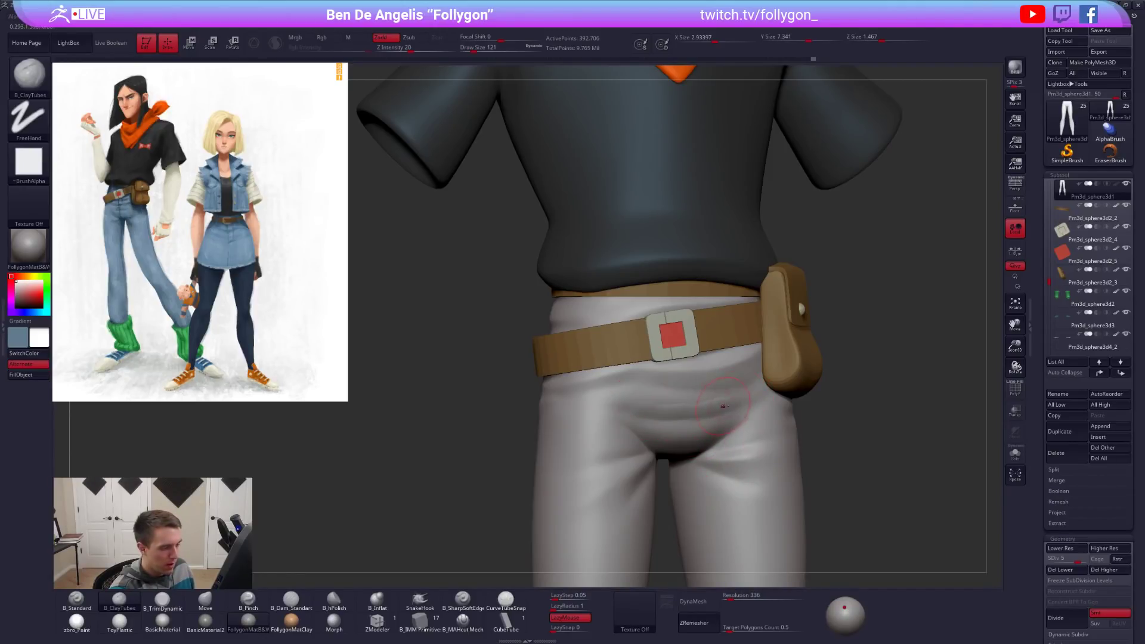
# Smooth the crotch folds and rework the front hip crease with B_ClayTubes at draw size 130.
pyautogui.press('shift')
pyautogui.keyDown('alt'); pyautogui.moveTo(694, 408); pyautogui.dragTo(709, 443, button='right'); pyautogui.keyUp('alt')
pyautogui.keyDown('shift'); pyautogui.moveTo(643, 437); pyautogui.dragTo(662, 435); pyautogui.keyUp('shift')
pyautogui.moveTo(662, 434)
pyautogui.mouseDown(button='right')
pyautogui.moveTo(697, 436)
pyautogui.moveTo(651, 463)
pyautogui.mouseUp(button='right')
pyautogui.press('space')
pyautogui.moveTo(655, 463); pyautogui.dragTo(658, 463)
pyautogui.moveTo(658, 463); pyautogui.dragTo(662, 465, button='right')
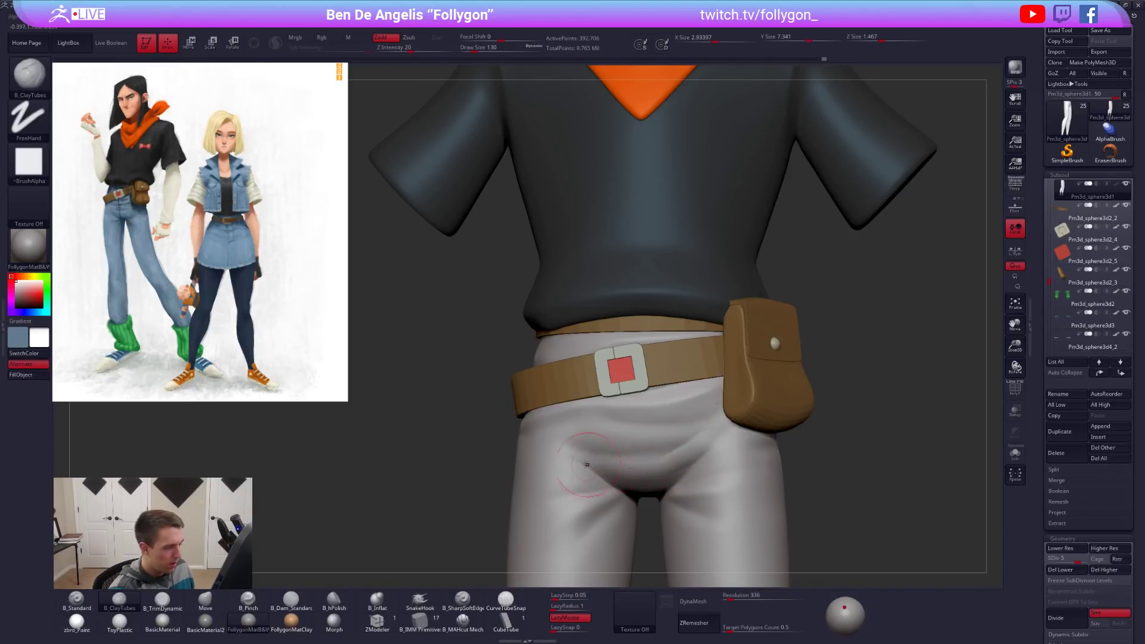
# Define the curved folds above the crotch with B_ClayTubes strokes and soften their lower edges by smoothing.
pyautogui.moveTo(687, 455); pyautogui.dragTo(651, 460, button='right')
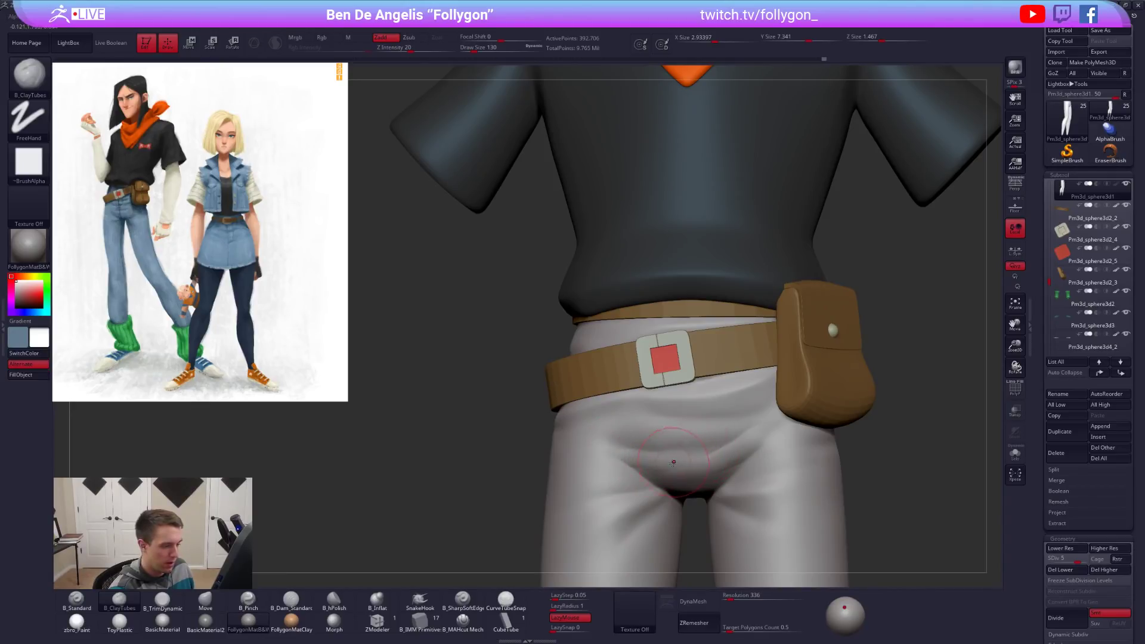
pyautogui.moveTo(737, 457); pyautogui.dragTo(747, 451, button='right')
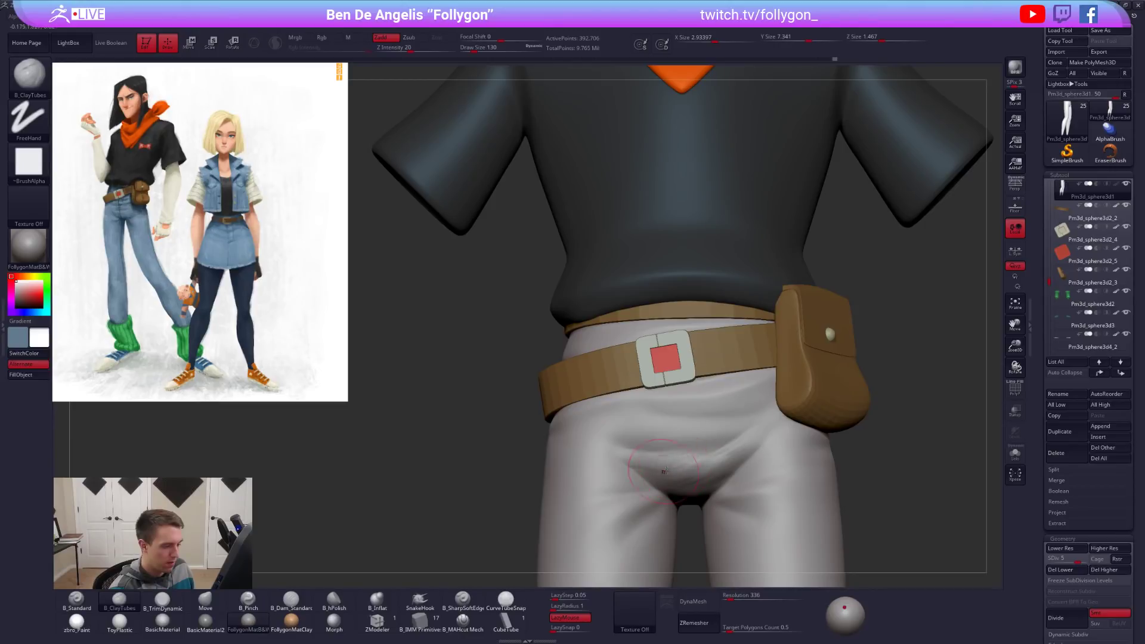
pyautogui.press('shift')
pyautogui.moveTo(692, 484); pyautogui.dragTo(706, 461, button='right')
pyautogui.moveTo(741, 464)
pyautogui.mouseDown()
pyautogui.moveTo(699, 509)
pyautogui.moveTo(738, 458)
pyautogui.mouseUp()
pyautogui.keyDown('shift'); pyautogui.moveTo(687, 498); pyautogui.dragTo(703, 483); pyautogui.keyUp('shift')
pyautogui.moveTo(741, 447); pyautogui.dragTo(704, 486, button='right')
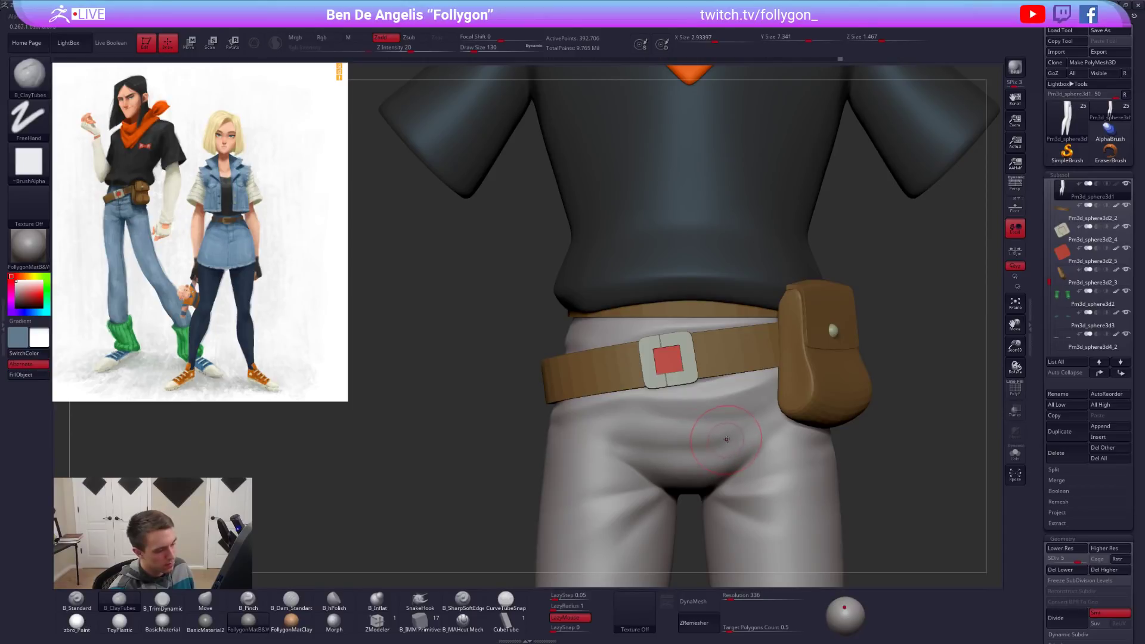
# Isolate the pants and refine the folds below the waist at draw size 81, smoothing at subdivision level 6.
pyautogui.hotkey('ctrl', 'd')
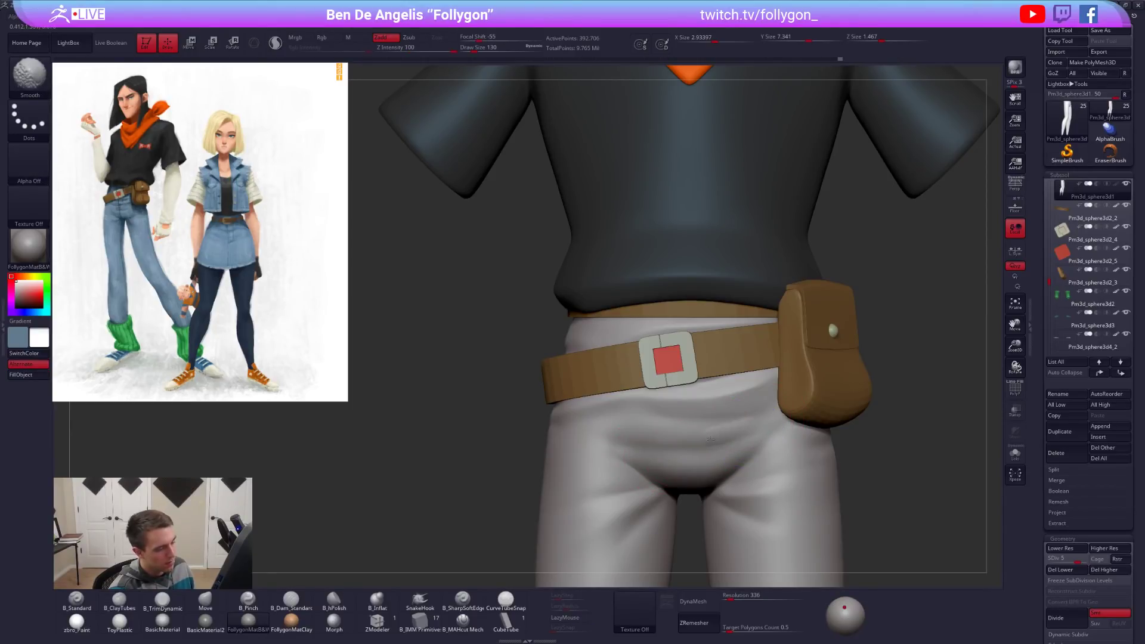
pyautogui.moveTo(739, 433)
pyautogui.mouseDown(button='right')
pyautogui.moveTo(702, 444)
pyautogui.moveTo(690, 406)
pyautogui.mouseUp(button='right')
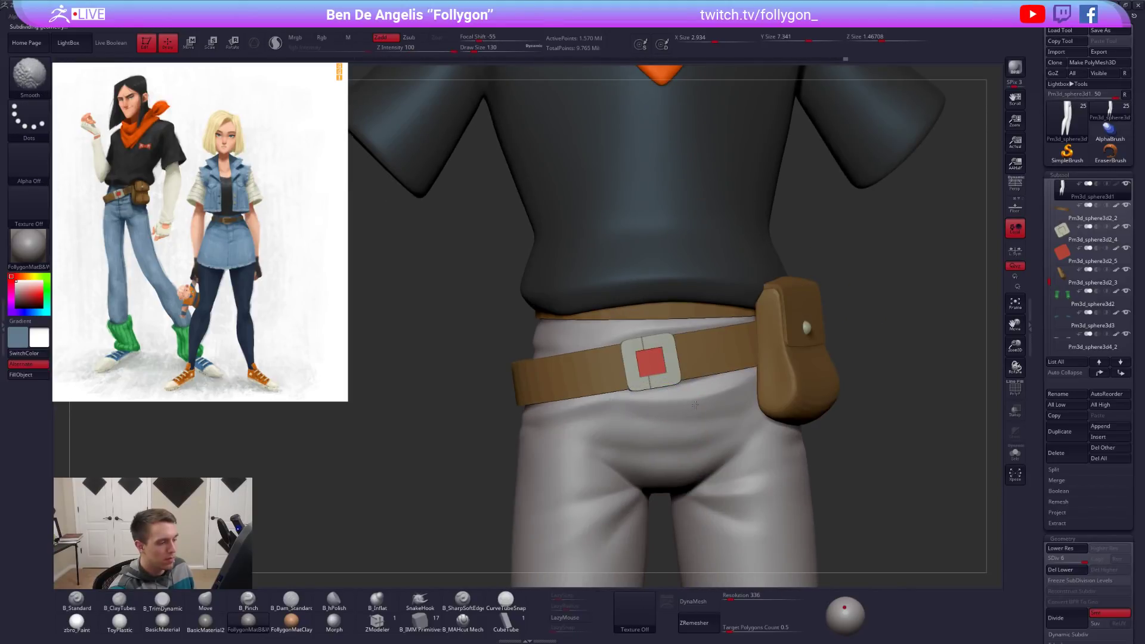
pyautogui.hotkey('alt', 's')
pyautogui.hotkey('shift', 'd')
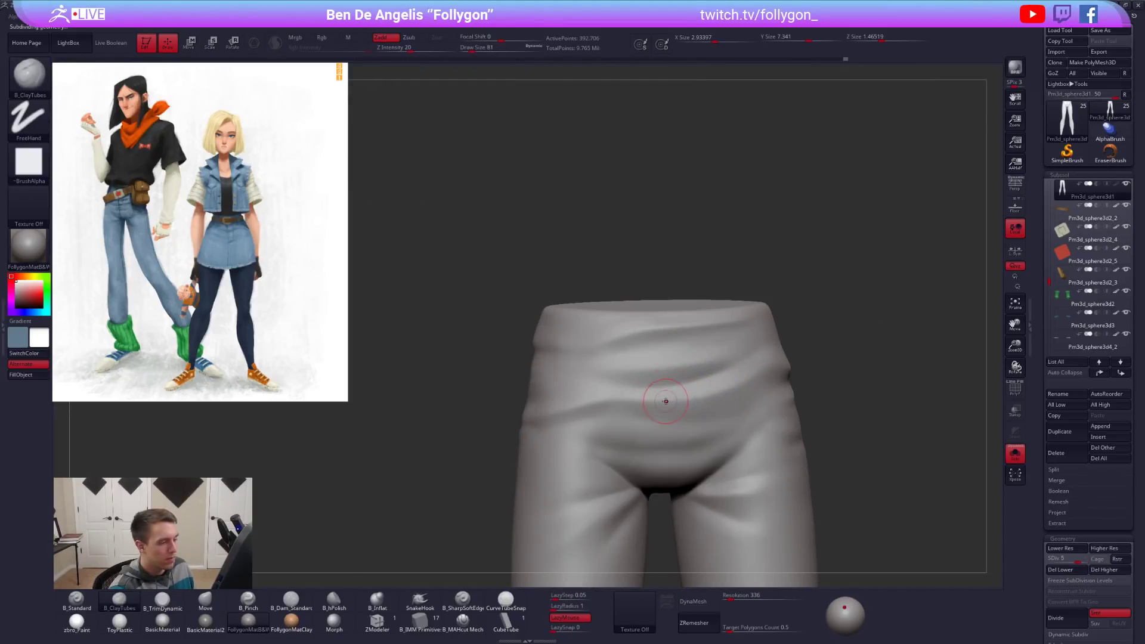
pyautogui.press('d')
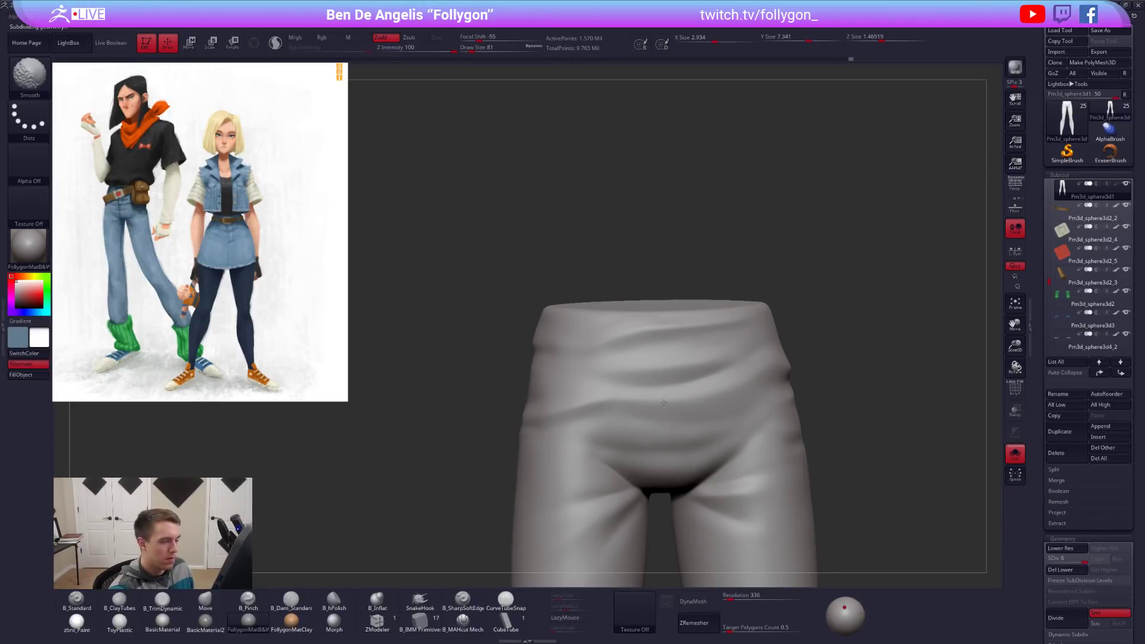
pyautogui.moveTo(631, 405)
pyautogui.mouseDown(button='right')
pyautogui.moveTo(731, 422)
pyautogui.moveTo(638, 412)
pyautogui.mouseUp(button='right')
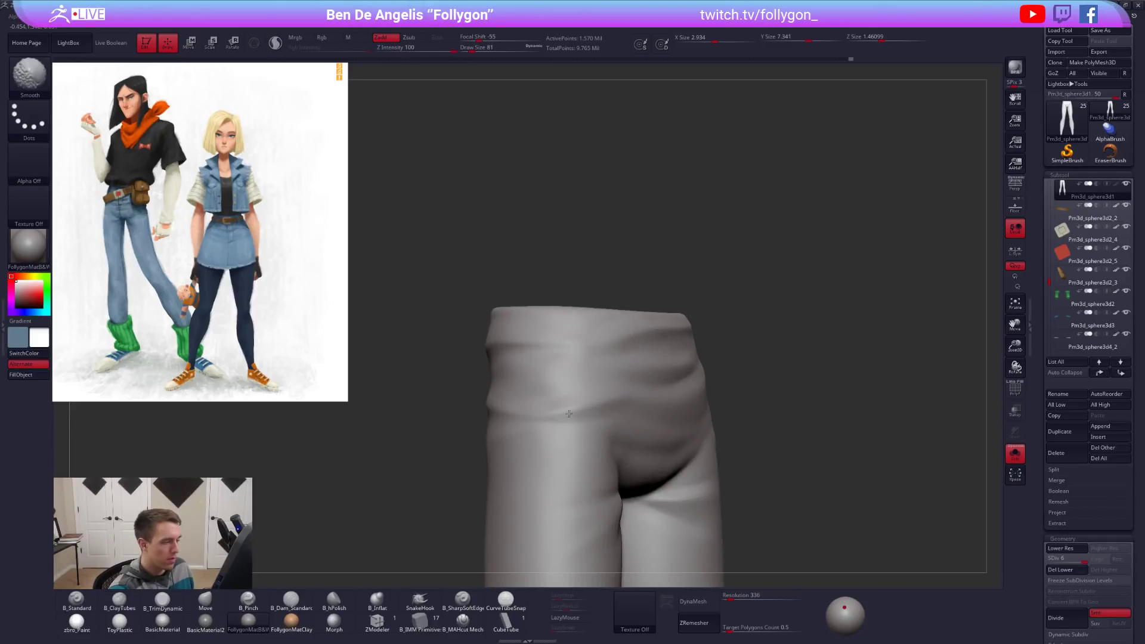
# Lower the pants to subdivision level 5 and refine the front hip folds with B_ClayTubes at draw size 96.
pyautogui.hotkey('shift', 'd')
pyautogui.press('space')
pyautogui.press('shift')
pyautogui.moveTo(611, 399); pyautogui.dragTo(671, 406, button='right')
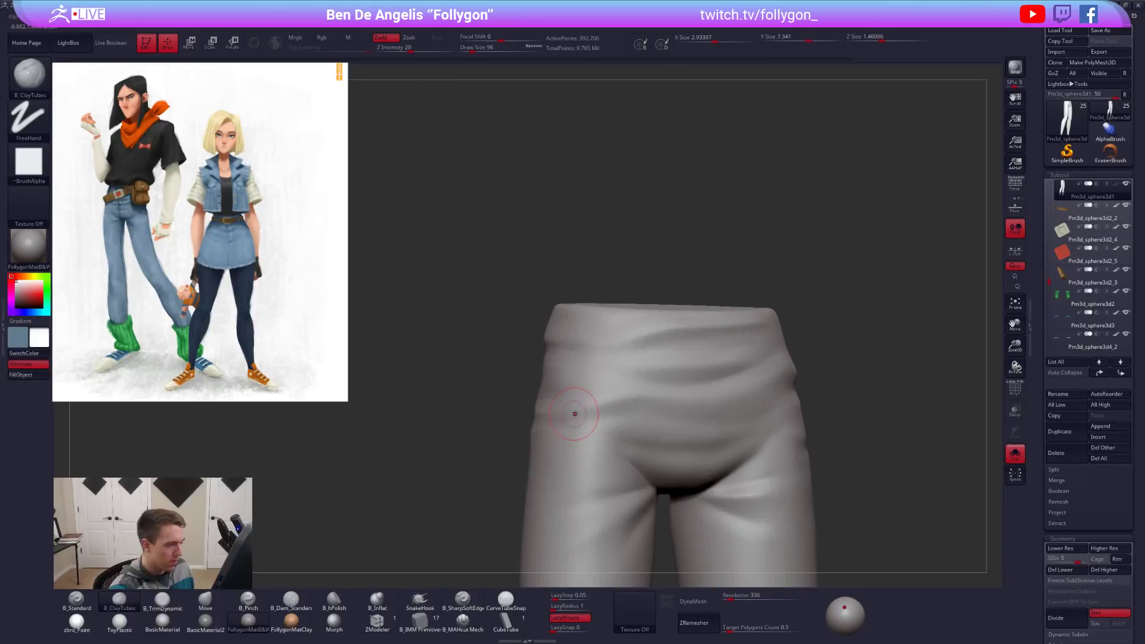
pyautogui.keyDown('shift'); pyautogui.moveTo(603, 419); pyautogui.dragTo(778, 446, button='right'); pyautogui.keyUp('shift')
# Raise the pants to subdivision level 6 and show the whole figure from the front with the hands and sleeves visible again.
pyautogui.keyDown('alt'); pyautogui.moveTo(782, 516); pyautogui.dragTo(799, 459, button='right'); pyautogui.keyUp('alt')
pyautogui.press('d')
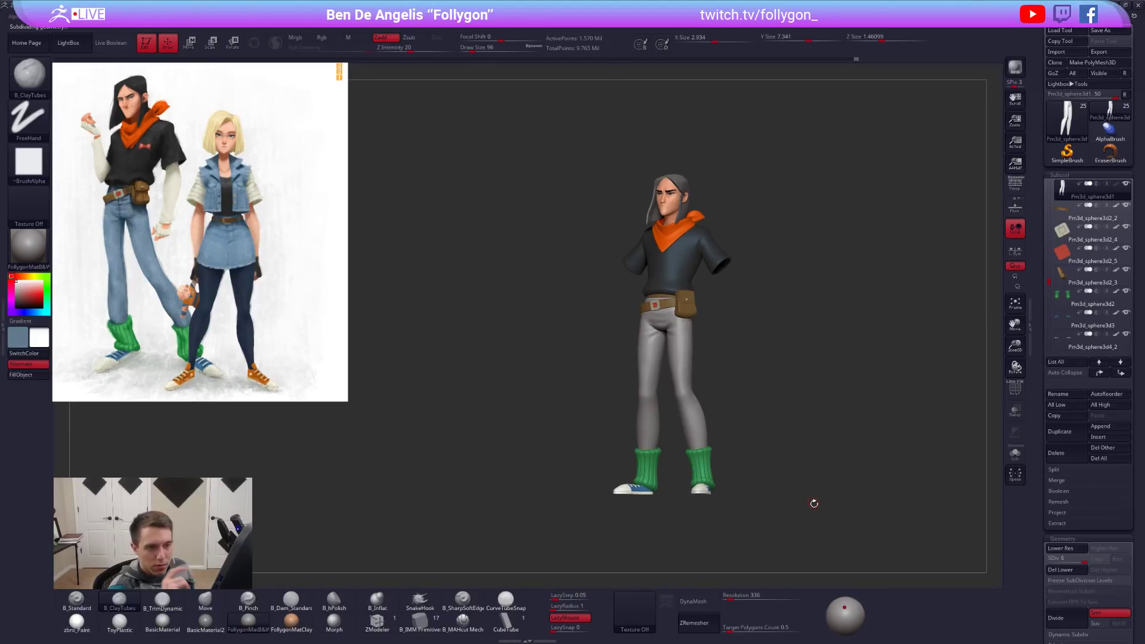
pyautogui.moveTo(889, 425); pyautogui.dragTo(910, 408, button='right')
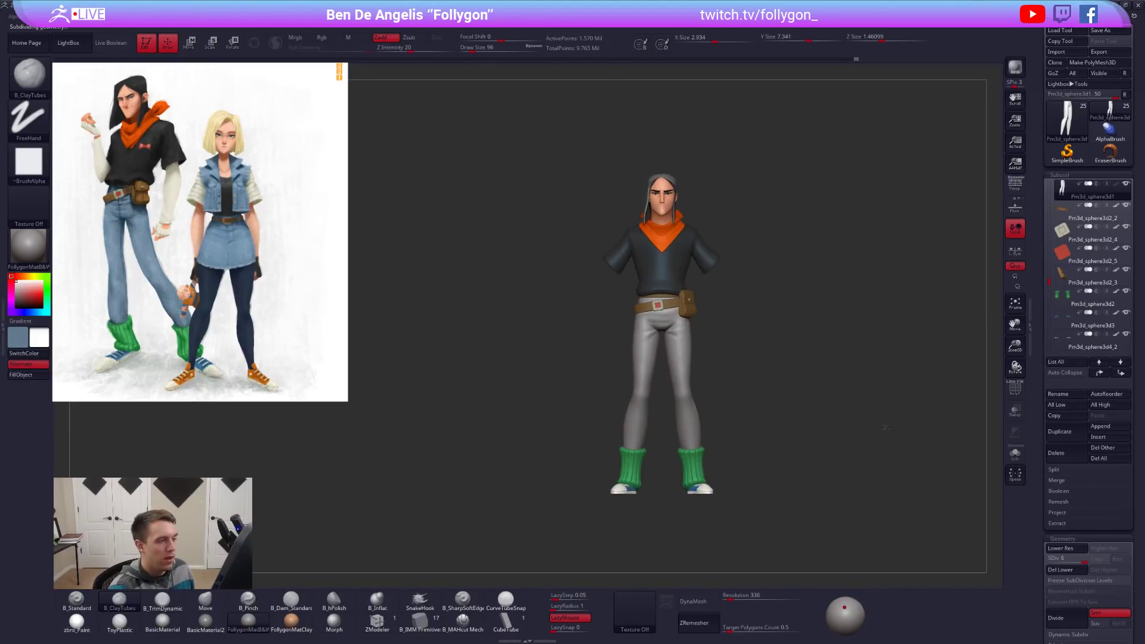
pyautogui.keyDown('alt'); pyautogui.moveTo(903, 267); pyautogui.dragTo(864, 293, button='right'); pyautogui.keyUp('alt')
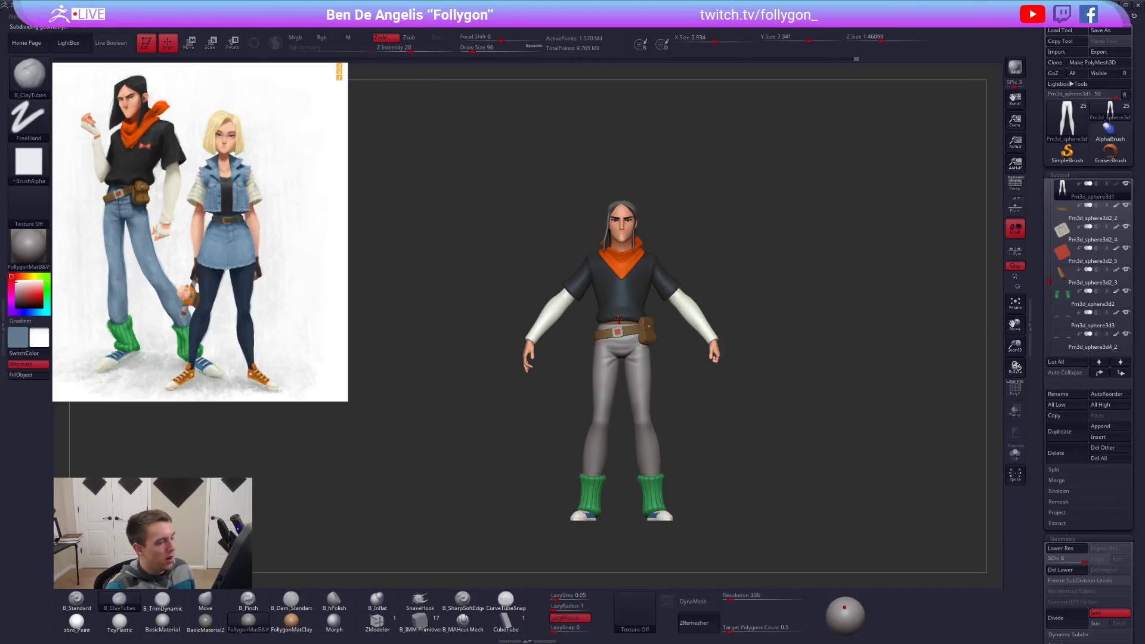
# Turn the pants' polypaint back on and enable the perspective view of the figure.
pyautogui.moveTo(695, 415); pyautogui.dragTo(623, 366, button='right')
pyautogui.keyDown('ctrl'); pyautogui.keyDown('shift'); pyautogui.rightClick(623, 366); pyautogui.keyUp('shift'); pyautogui.keyUp('ctrl')
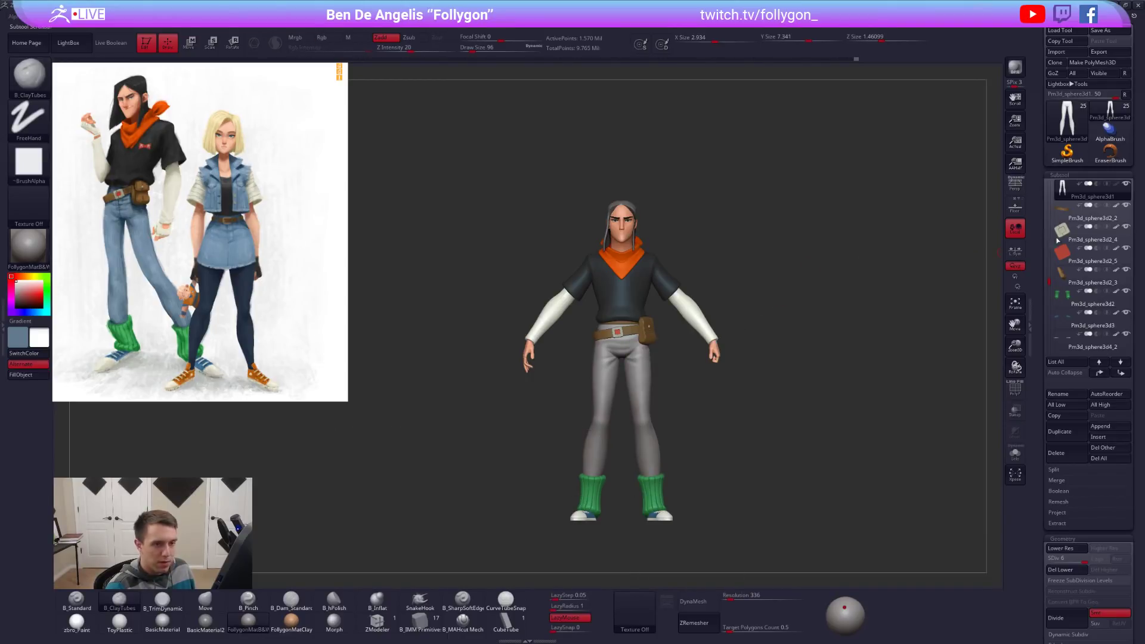
pyautogui.click(1117, 185)
pyautogui.moveTo(670, 263); pyautogui.dragTo(644, 264, button='right')
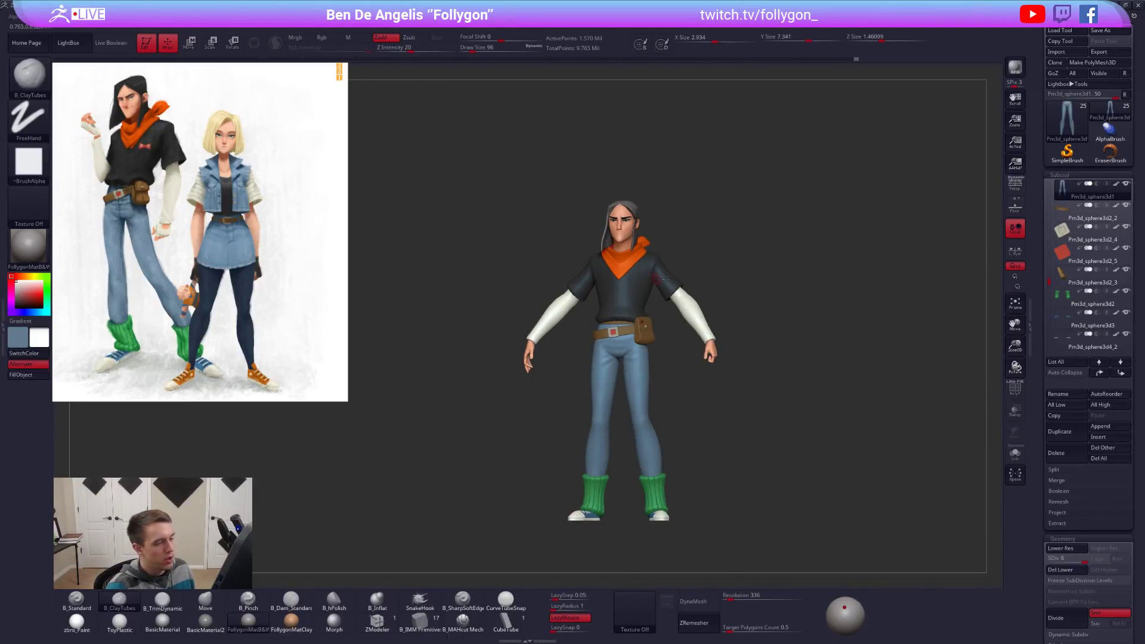
pyautogui.click(1015, 183)
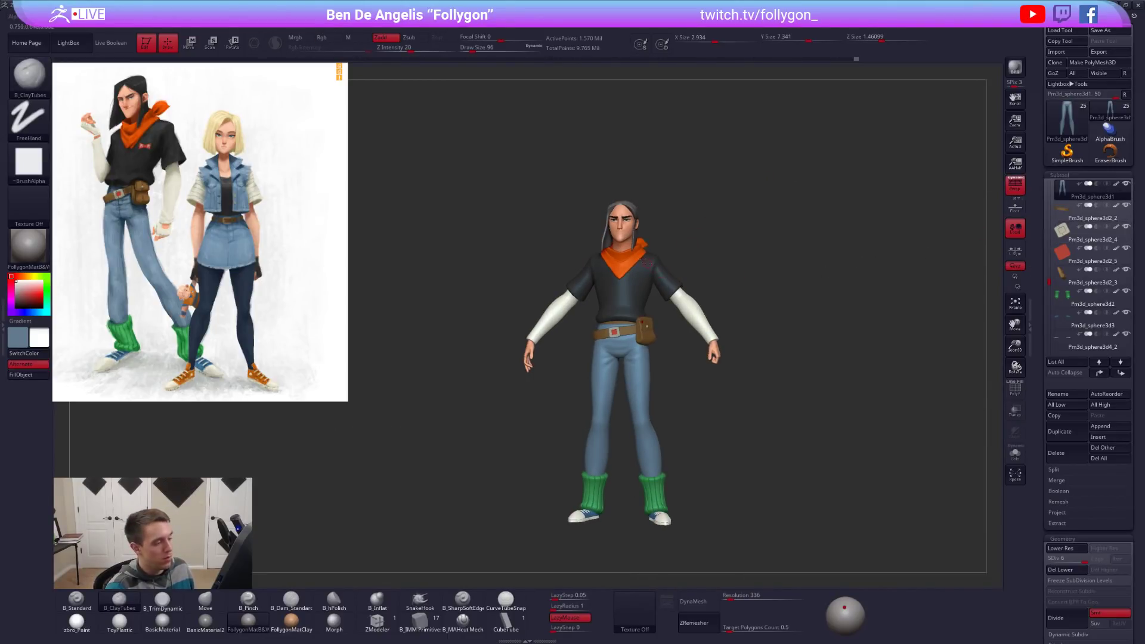
# Isolate the white arm sleeves and examine the polyframe topology of their wrist end at subdivision level 1.
pyautogui.keyDown('ctrl'); pyautogui.moveTo(641, 262); pyautogui.dragTo(714, 320, button='right'); pyautogui.keyUp('ctrl')
pyautogui.keyDown('alt'); pyautogui.click(742, 318); pyautogui.keyUp('alt')
pyautogui.moveTo(763, 352)
pyautogui.mouseDown(button='right')
pyautogui.moveTo(742, 320)
pyautogui.moveTo(724, 313)
pyautogui.moveTo(754, 342)
pyautogui.moveTo(711, 307)
pyautogui.mouseUp(button='right')
pyautogui.hotkey('shift', 'f')
pyautogui.hotkey('shift', 'd')
pyautogui.hotkey('shift', 'd')
pyautogui.hotkey('shift', 'd')
pyautogui.hotkey('shift', 'd')
pyautogui.hotkey('shift', 'd')
pyautogui.keyDown('shift'); pyautogui.moveTo(713, 302); pyautogui.dragTo(683, 310); pyautogui.keyUp('shift')
pyautogui.moveTo(692, 318)
pyautogui.mouseDown(button='right')
pyautogui.moveTo(670, 307)
pyautogui.moveTo(693, 341)
pyautogui.moveTo(685, 313)
pyautogui.mouseUp(button='right')
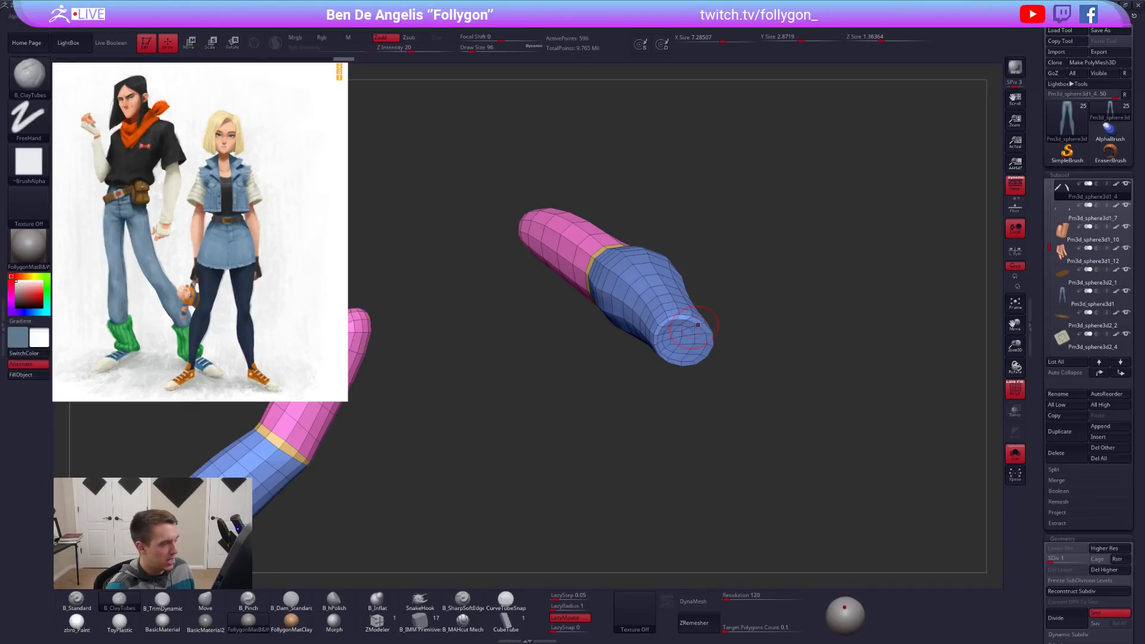
pyautogui.moveTo(679, 326); pyautogui.dragTo(686, 338, button='right')
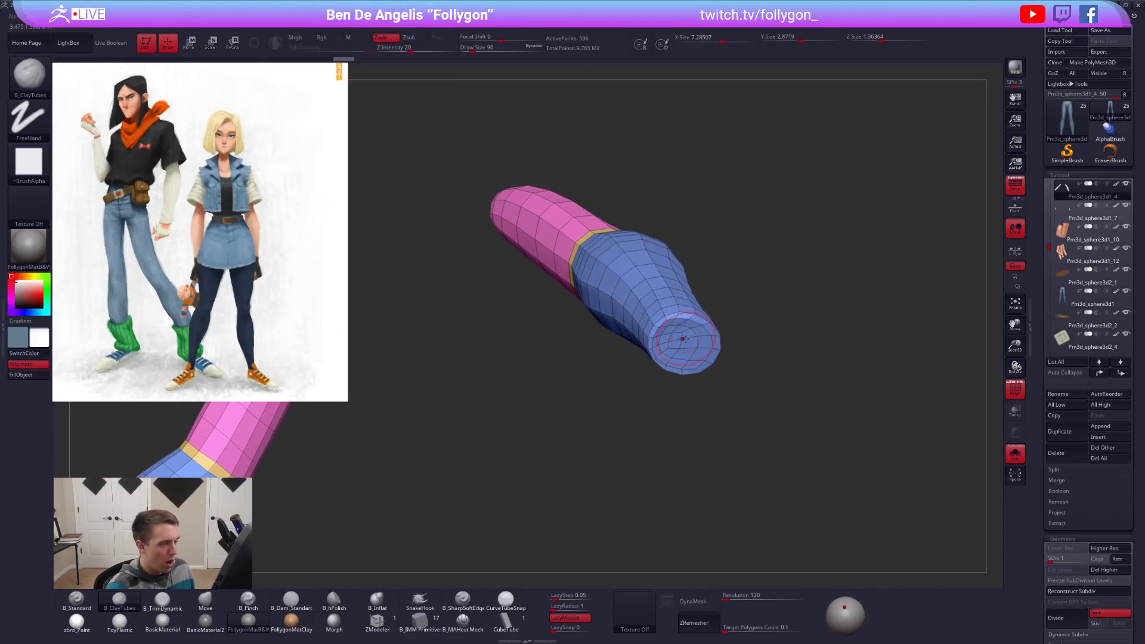
# Raise the arm sleeves to subdivision level 6 and hide the polyframe.
pyautogui.press('d')
pyautogui.press('d')
pyautogui.press('d')
pyautogui.press('d')
pyautogui.press('d')
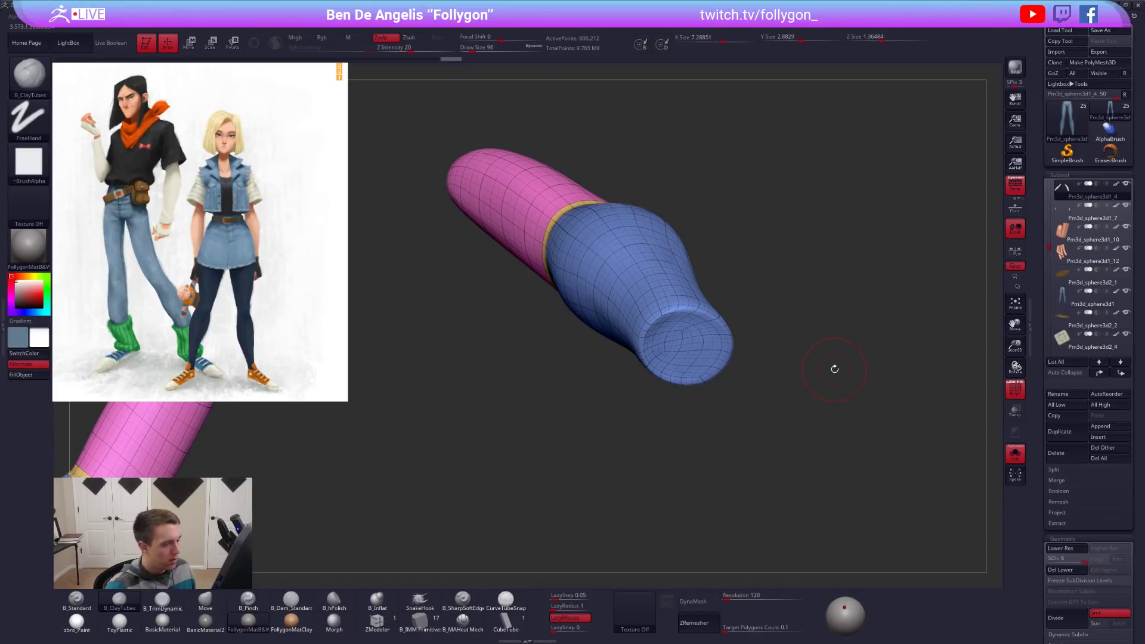
pyautogui.hotkey('shift', 'f')
# Choose the Move brush and mask the closed wrist end of the arm sleeve with MaskPen at draw size 67.
pyautogui.moveTo(679, 352)
pyautogui.mouseDown(button='right')
pyautogui.moveTo(680, 338)
pyautogui.moveTo(674, 352)
pyautogui.mouseUp(button='right')
pyautogui.press('space')
pyautogui.moveTo(696, 354); pyautogui.dragTo(690, 355)
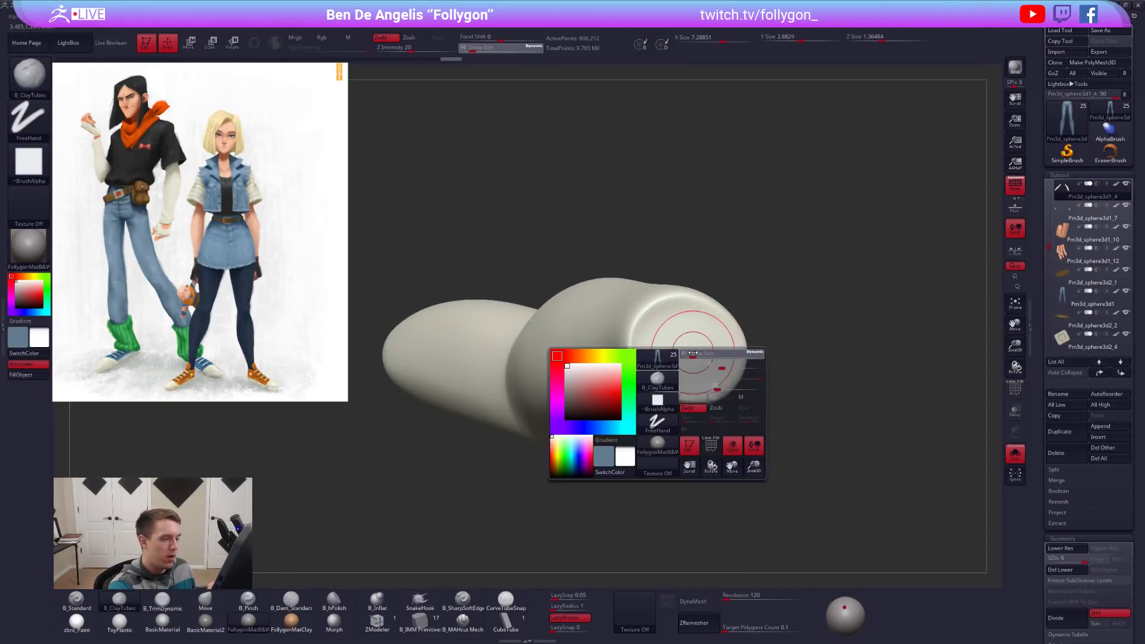
pyautogui.press('b')
pyautogui.press('m')
pyautogui.press('v')
pyautogui.keyDown('ctrl'); pyautogui.moveTo(691, 355); pyautogui.dragTo(682, 350, button='right'); pyautogui.keyUp('ctrl')
pyautogui.hotkey('ctrl', 'space')
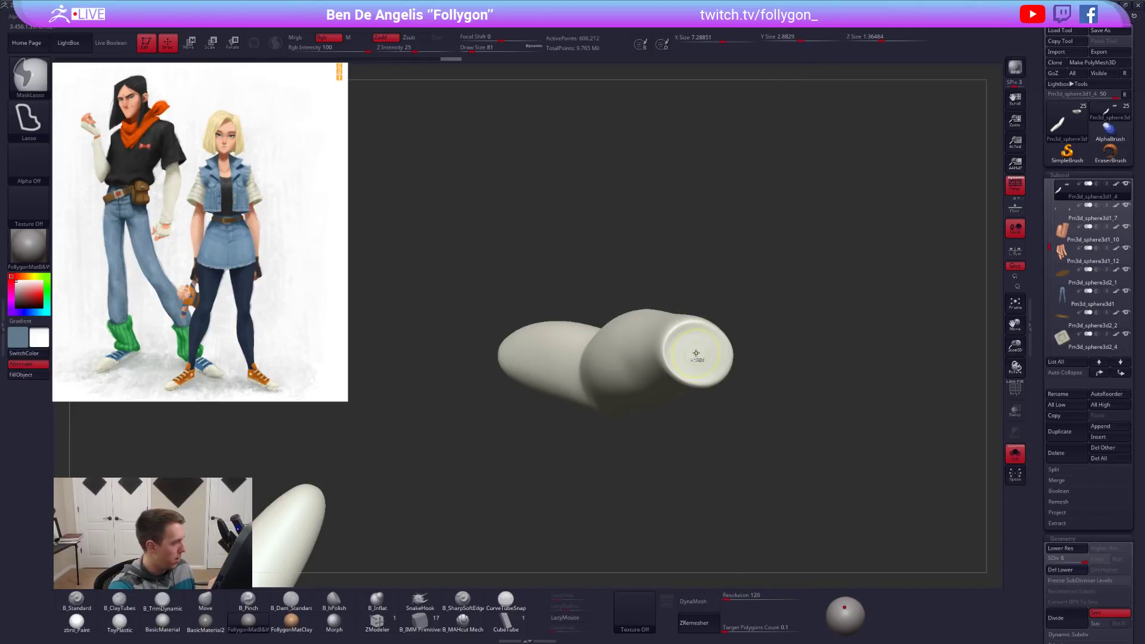
pyautogui.hotkey('ctrl', 'space')
pyautogui.moveTo(725, 357); pyautogui.dragTo(700, 358, button='right')
pyautogui.keyDown('ctrl'); pyautogui.moveTo(699, 358); pyautogui.dragTo(694, 354); pyautogui.keyUp('ctrl')
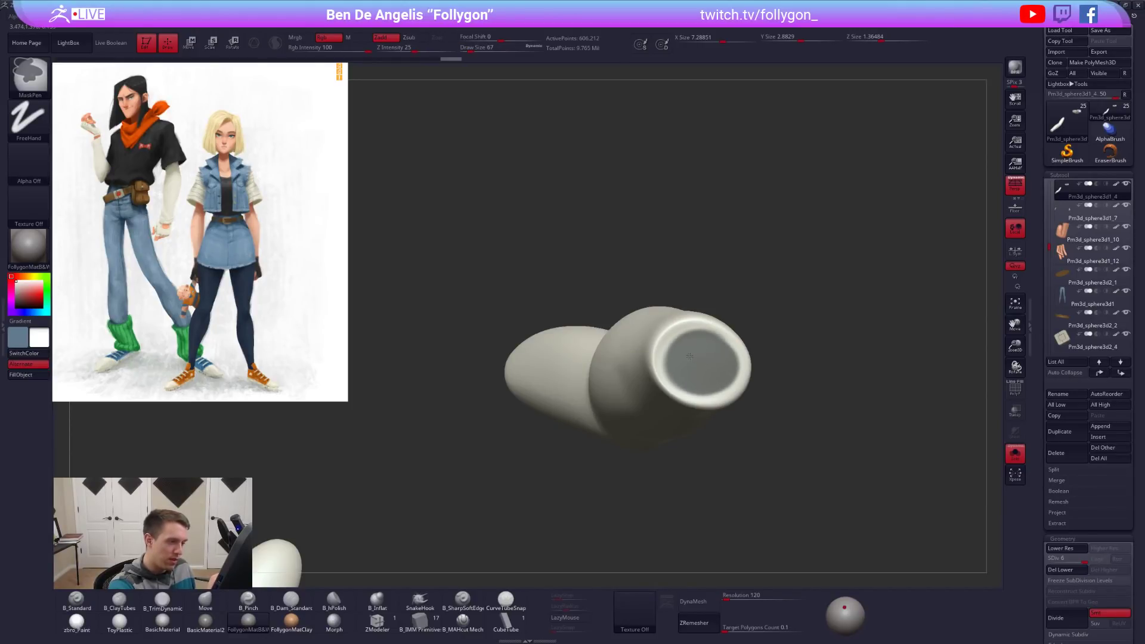
# Enable local symmetry and bring back the whole figure with the black shirt as the active subtool.
pyautogui.moveTo(694, 363)
pyautogui.mouseDown(button='right')
pyautogui.moveTo(726, 399)
pyautogui.moveTo(675, 378)
pyautogui.mouseUp(button='right')
pyautogui.click(1015, 250)
pyautogui.hotkey('alt', 's')
pyautogui.moveTo(787, 459); pyautogui.dragTo(715, 357, button='right')
pyautogui.hotkey('alt', 's')
pyautogui.keyDown('ctrl'); pyautogui.moveTo(715, 358); pyautogui.dragTo(834, 488, button='right'); pyautogui.keyUp('ctrl')
pyautogui.hotkey('alt', 's')
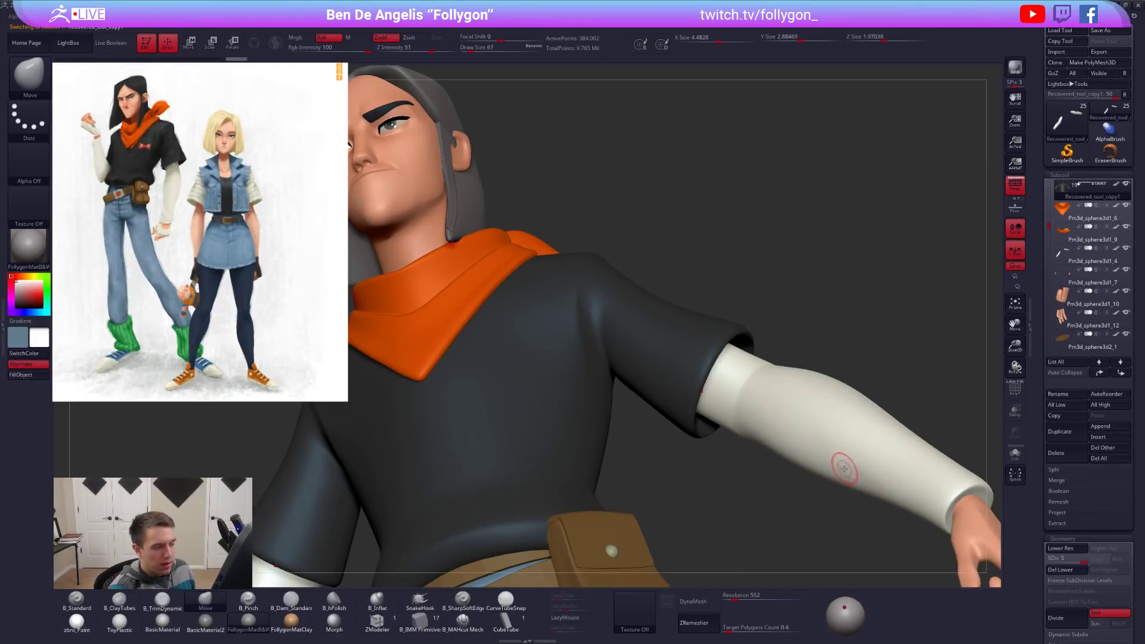
# Isolate the shirt and hide everything except the lower part of its sleeve, with the reference image hidden.
pyautogui.moveTo(728, 447); pyautogui.dragTo(769, 483, button='right')
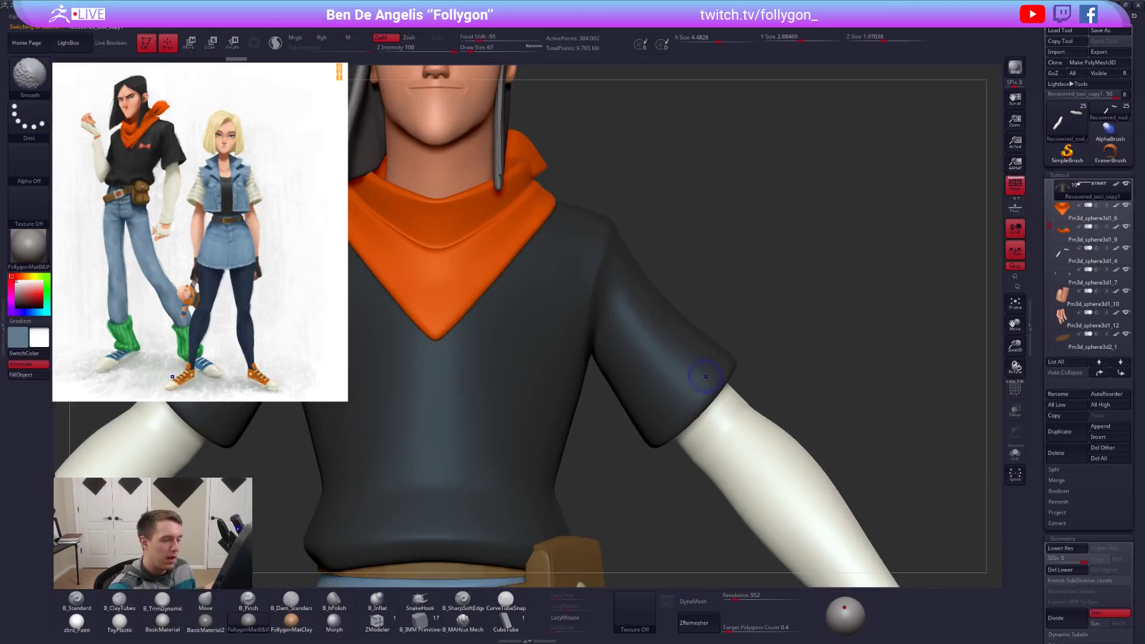
pyautogui.keyDown('ctrl'); pyautogui.moveTo(705, 375); pyautogui.dragTo(684, 346, button='right'); pyautogui.keyUp('ctrl')
pyautogui.hotkey('alt', 's')
pyautogui.hotkey('shift', 'z')
pyautogui.moveTo(687, 290)
pyautogui.keyDown('ctrl'); pyautogui.keyDown('shift'); pyautogui.mouseDown()
pyautogui.moveTo(596, 386)
pyautogui.moveTo(802, 437)
pyautogui.mouseUp(); pyautogui.keyUp('shift'); pyautogui.keyUp('ctrl')
pyautogui.moveTo(617, 391)
pyautogui.mouseDown(button='right')
pyautogui.moveTo(672, 382)
pyautogui.moveTo(632, 342)
pyautogui.mouseUp(button='right')
pyautogui.moveTo(631, 287)
pyautogui.keyDown('ctrl'); pyautogui.keyDown('alt'); pyautogui.keyDown('shift'); pyautogui.mouseDown()
pyautogui.moveTo(614, 476)
pyautogui.moveTo(701, 402)
pyautogui.mouseUp(); pyautogui.keyUp('shift'); pyautogui.keyUp('alt'); pyautogui.keyUp('ctrl')
pyautogui.keyDown('ctrl'); pyautogui.keyDown('alt'); pyautogui.keyDown('shift'); pyautogui.moveTo(638, 286); pyautogui.dragTo(640, 283); pyautogui.keyUp('shift'); pyautogui.keyUp('alt'); pyautogui.keyUp('ctrl')
pyautogui.keyDown('shift'); pyautogui.moveTo(662, 334); pyautogui.dragTo(608, 382, button='right'); pyautogui.keyUp('shift')
pyautogui.keyDown('ctrl'); pyautogui.keyDown('shift'); pyautogui.moveTo(603, 385); pyautogui.dragTo(564, 378); pyautogui.keyUp('shift'); pyautogui.keyUp('ctrl')
pyautogui.keyDown('ctrl'); pyautogui.moveTo(687, 390); pyautogui.dragTo(733, 482, button='right'); pyautogui.keyUp('ctrl')
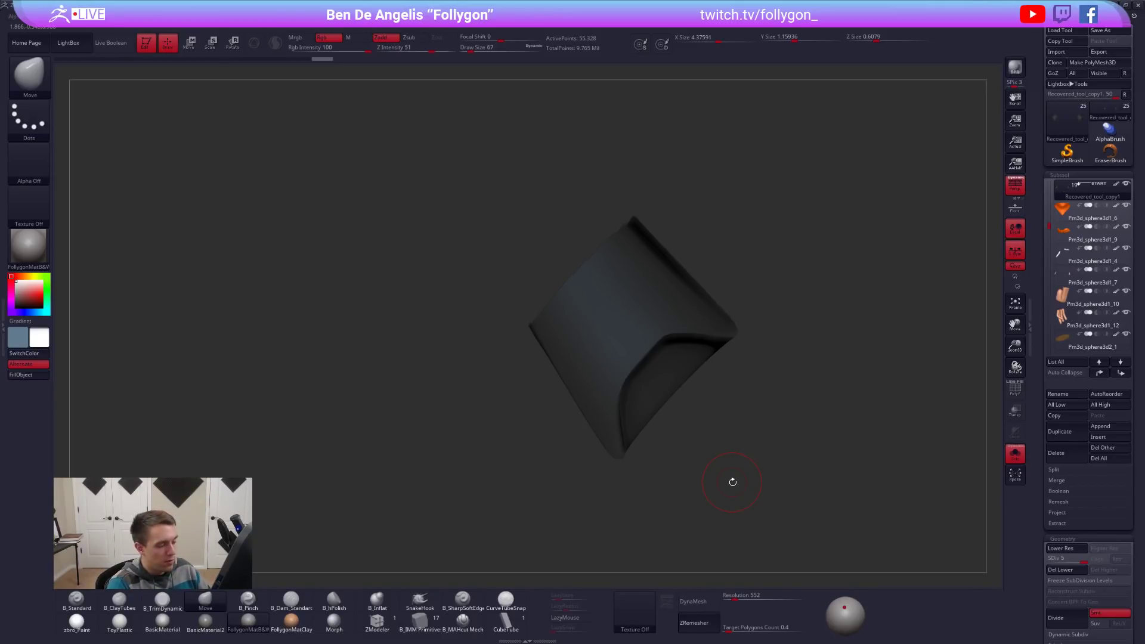
# Examine the turned-in edge and inner wall of the shirt's sleeve opening from several angles.
pyautogui.moveTo(682, 354)
pyautogui.mouseDown(button='right')
pyautogui.moveTo(671, 365)
pyautogui.moveTo(678, 405)
pyautogui.moveTo(697, 398)
pyautogui.moveTo(695, 378)
pyautogui.moveTo(668, 385)
pyautogui.mouseUp(button='right')
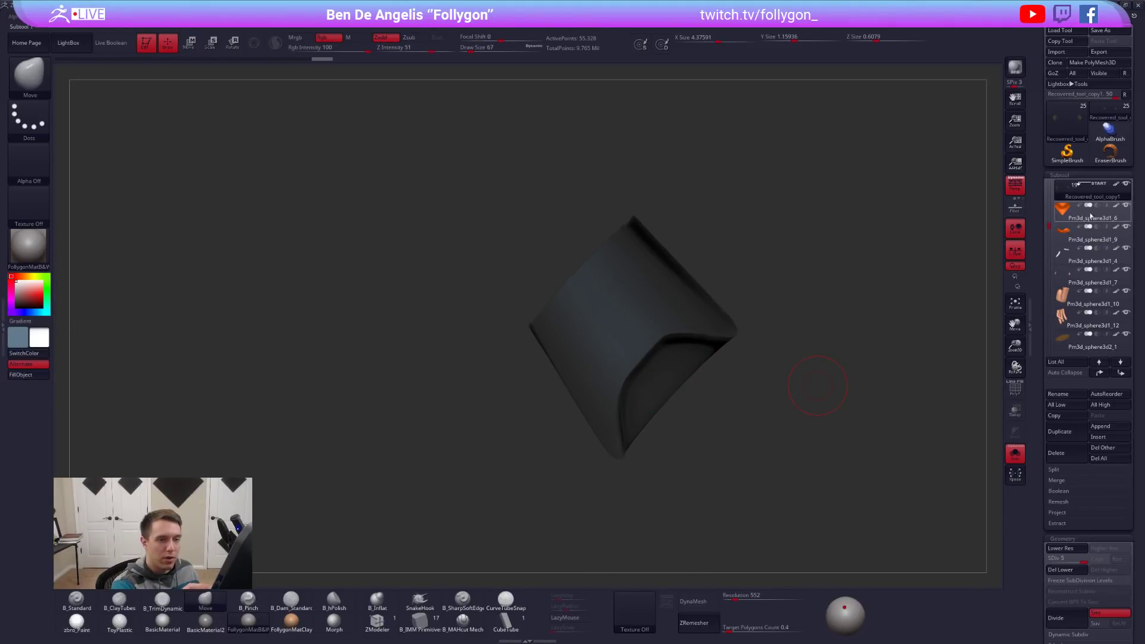
pyautogui.hotkey('shift', 'f')
pyautogui.hotkey('shift', 'f')
pyautogui.moveTo(837, 457)
pyautogui.mouseDown(button='right')
pyautogui.moveTo(928, 460)
pyautogui.moveTo(823, 459)
pyautogui.moveTo(835, 466)
pyautogui.moveTo(824, 465)
pyautogui.moveTo(836, 498)
pyautogui.mouseUp(button='right')
pyautogui.keyDown('ctrl'); pyautogui.keyDown('shift'); pyautogui.click(860, 448); pyautogui.keyUp('shift'); pyautogui.keyUp('ctrl')
pyautogui.hotkey('ctrl', 'z')
pyautogui.keyDown('ctrl'); pyautogui.keyDown('shift'); pyautogui.click(824, 465); pyautogui.keyUp('shift'); pyautogui.keyUp('ctrl')
pyautogui.hotkey('ctrl', 'z')
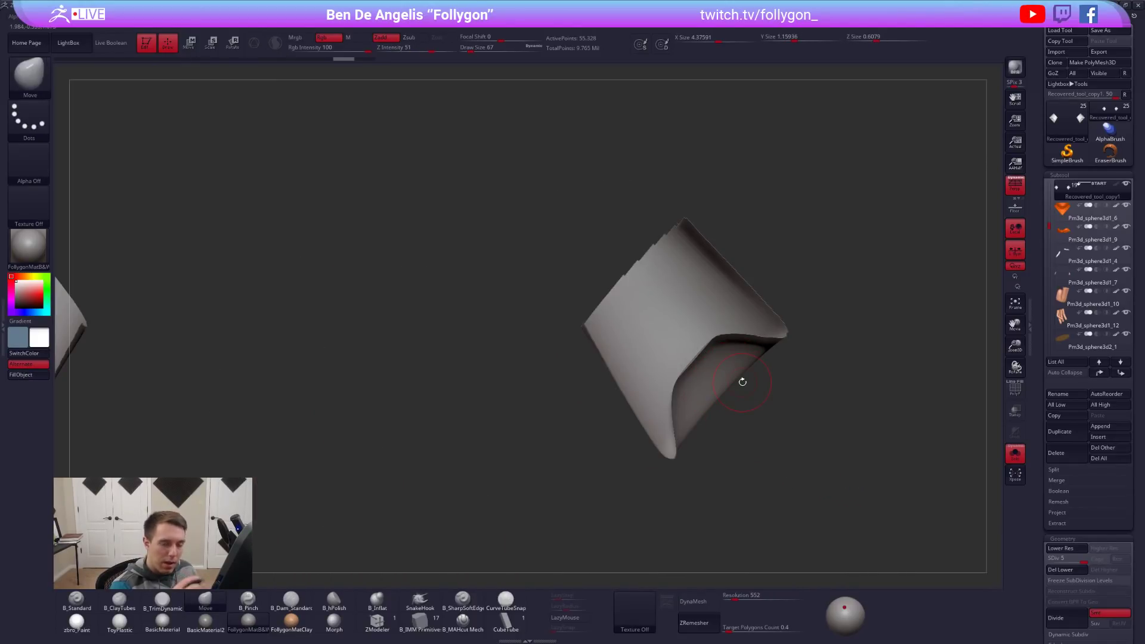
pyautogui.moveTo(760, 361); pyautogui.dragTo(724, 418, button='right')
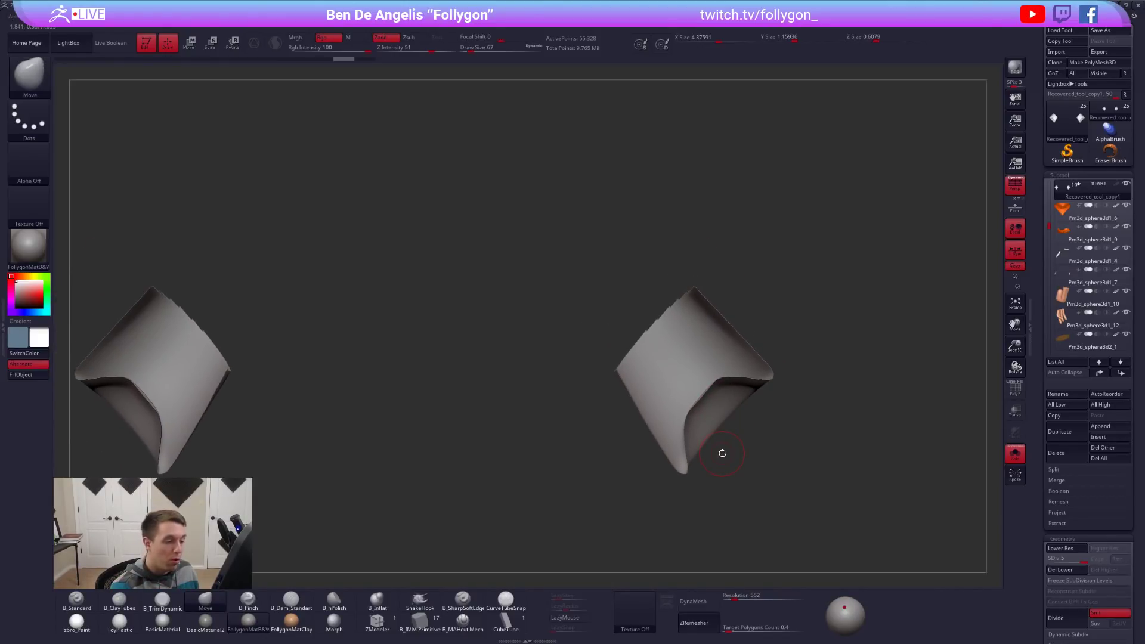
pyautogui.moveTo(737, 385)
pyautogui.mouseDown(button='right')
pyautogui.moveTo(727, 401)
pyautogui.moveTo(767, 389)
pyautogui.moveTo(749, 377)
pyautogui.moveTo(749, 392)
pyautogui.mouseUp(button='right')
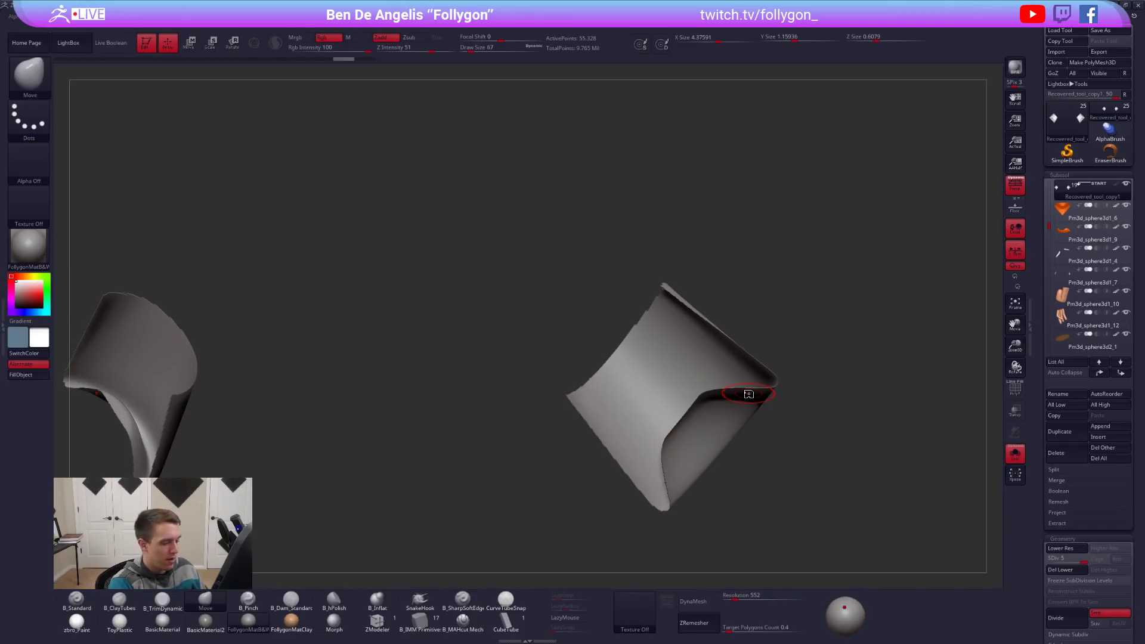
pyautogui.keyDown('ctrl'); pyautogui.moveTo(748, 385); pyautogui.dragTo(748, 413, button='right'); pyautogui.keyUp('ctrl')
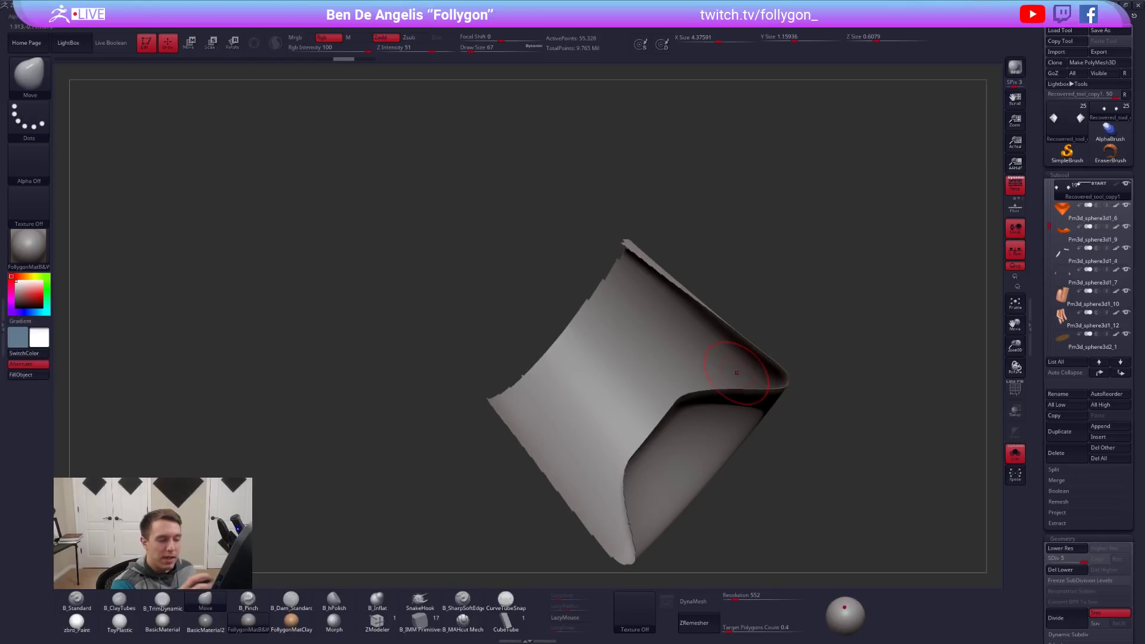
pyautogui.moveTo(753, 378)
pyautogui.mouseDown(button='right')
pyautogui.moveTo(732, 417)
pyautogui.moveTo(670, 408)
pyautogui.moveTo(710, 399)
pyautogui.moveTo(740, 420)
pyautogui.moveTo(709, 392)
pyautogui.mouseUp(button='right')
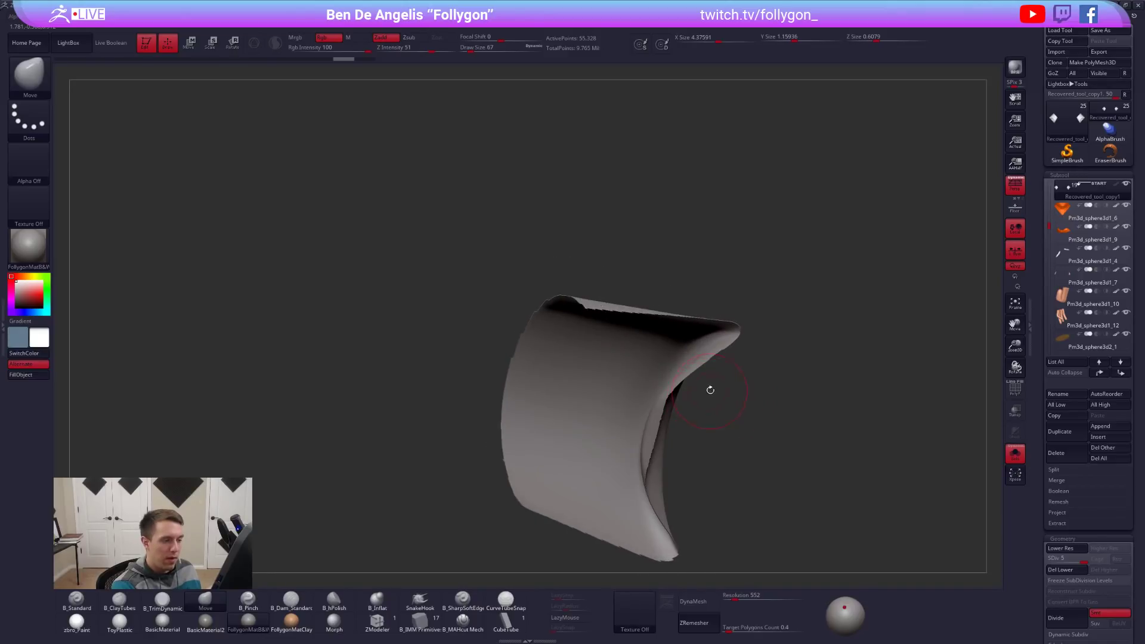
pyautogui.moveTo(725, 332); pyautogui.dragTo(729, 331, button='right')
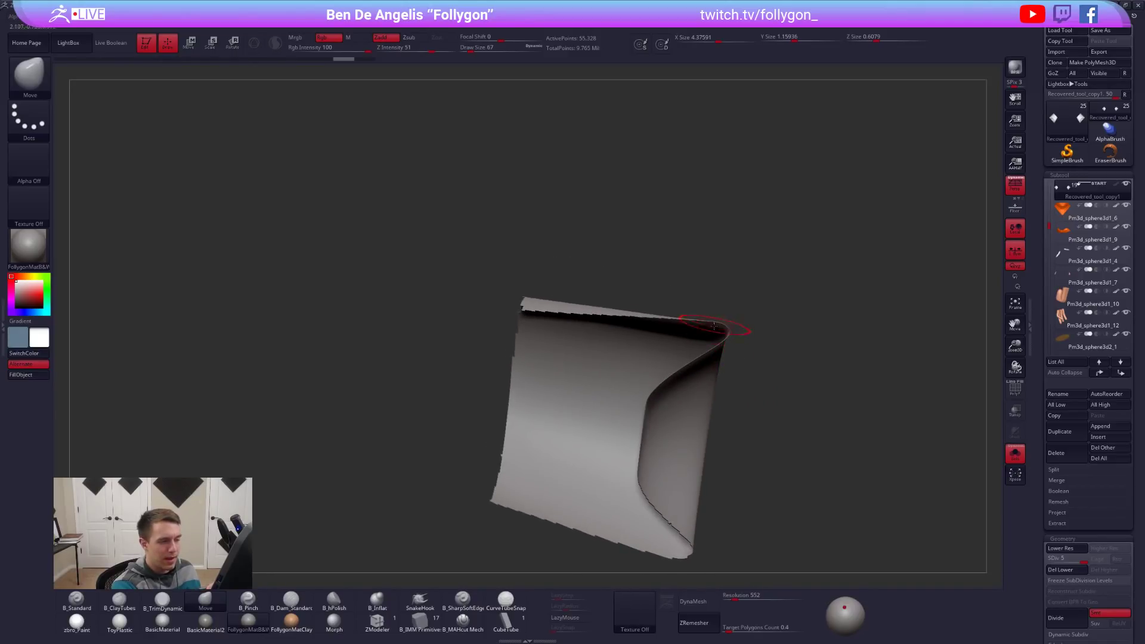
# Try lasso and freehand masks along the shirt's sleeve opening, clear them and show the complete shirt and figure again.
pyautogui.moveTo(727, 340)
pyautogui.keyDown('ctrl'); pyautogui.mouseDown()
pyautogui.moveTo(518, 338)
pyautogui.moveTo(728, 345)
pyautogui.moveTo(735, 324)
pyautogui.moveTo(498, 305)
pyautogui.mouseUp(); pyautogui.keyUp('ctrl')
pyautogui.press('space')
pyautogui.hotkey('ctrl', 'z')
pyautogui.click(695, 555)
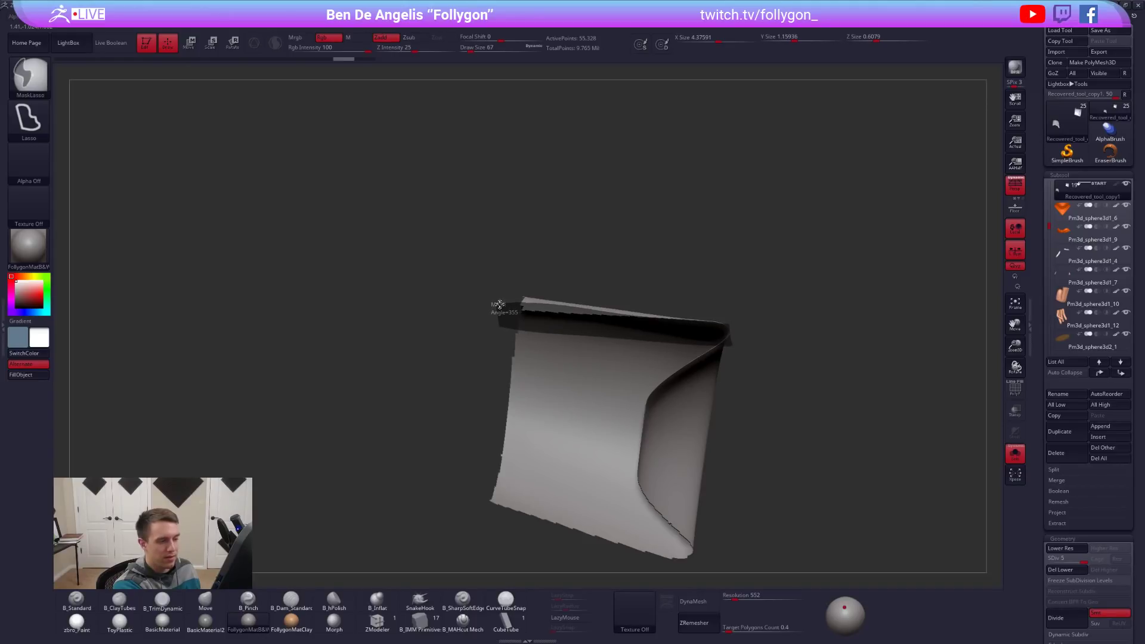
pyautogui.moveTo(734, 332)
pyautogui.keyDown('ctrl'); pyautogui.mouseDown()
pyautogui.moveTo(631, 341)
pyautogui.moveTo(630, 405)
pyautogui.mouseUp(); pyautogui.keyUp('ctrl')
pyautogui.moveTo(595, 334)
pyautogui.keyDown('ctrl'); pyautogui.mouseDown()
pyautogui.moveTo(585, 312)
pyautogui.moveTo(729, 326)
pyautogui.mouseUp(); pyautogui.keyUp('ctrl')
pyautogui.keyDown('ctrl'); pyautogui.moveTo(749, 389); pyautogui.dragTo(793, 377); pyautogui.keyUp('ctrl')
pyautogui.moveTo(799, 369)
pyautogui.mouseDown()
pyautogui.moveTo(733, 375)
pyautogui.moveTo(788, 358)
pyautogui.mouseUp()
pyautogui.keyDown('ctrl'); pyautogui.keyDown('shift'); pyautogui.click(787, 359); pyautogui.keyUp('shift'); pyautogui.keyUp('ctrl')
pyautogui.hotkey('alt', 's')
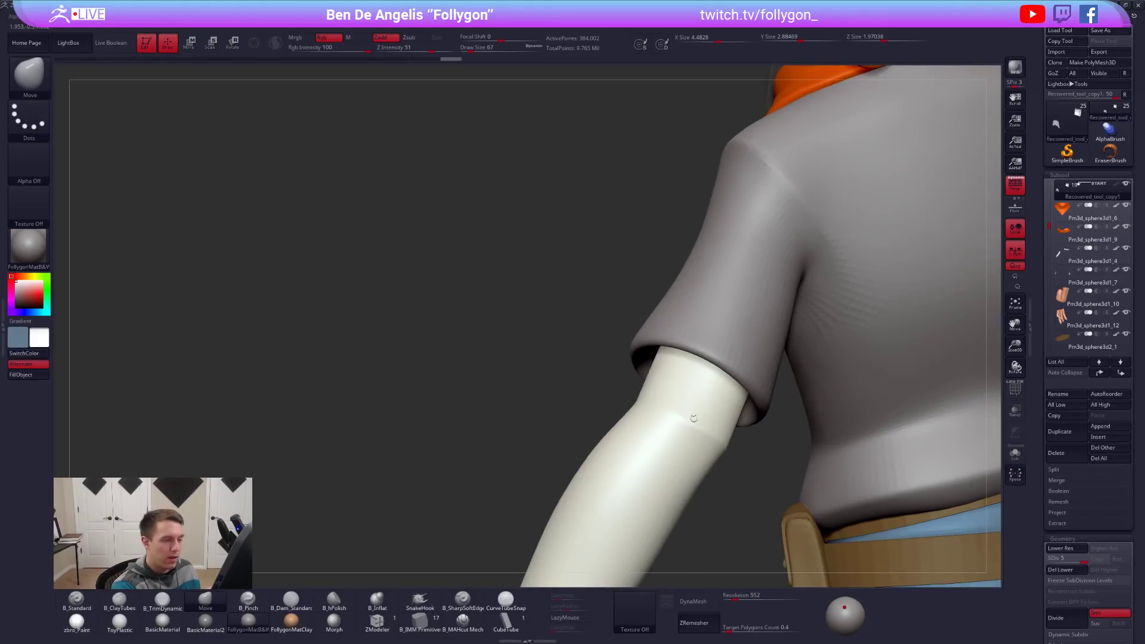
# Make the white arm sleeve the active subtool and isolate it.
pyautogui.keyDown('ctrl'); pyautogui.moveTo(693, 418); pyautogui.dragTo(848, 446, button='right'); pyautogui.keyUp('ctrl')
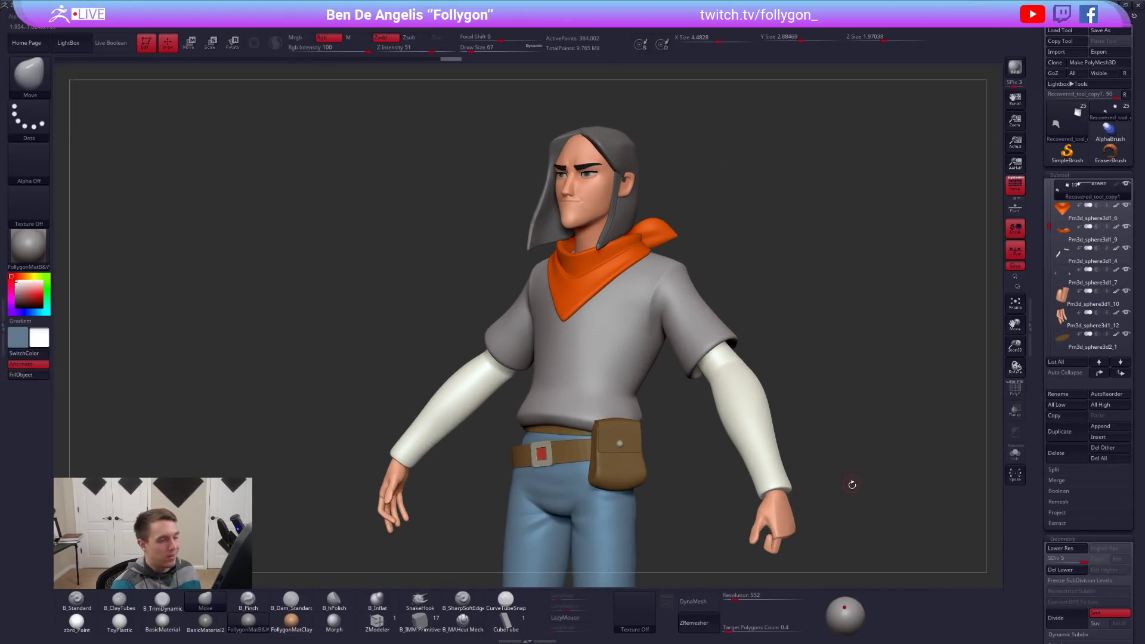
pyautogui.moveTo(850, 501)
pyautogui.mouseDown(button='right')
pyautogui.moveTo(830, 498)
pyautogui.moveTo(833, 473)
pyautogui.moveTo(845, 488)
pyautogui.mouseUp(button='right')
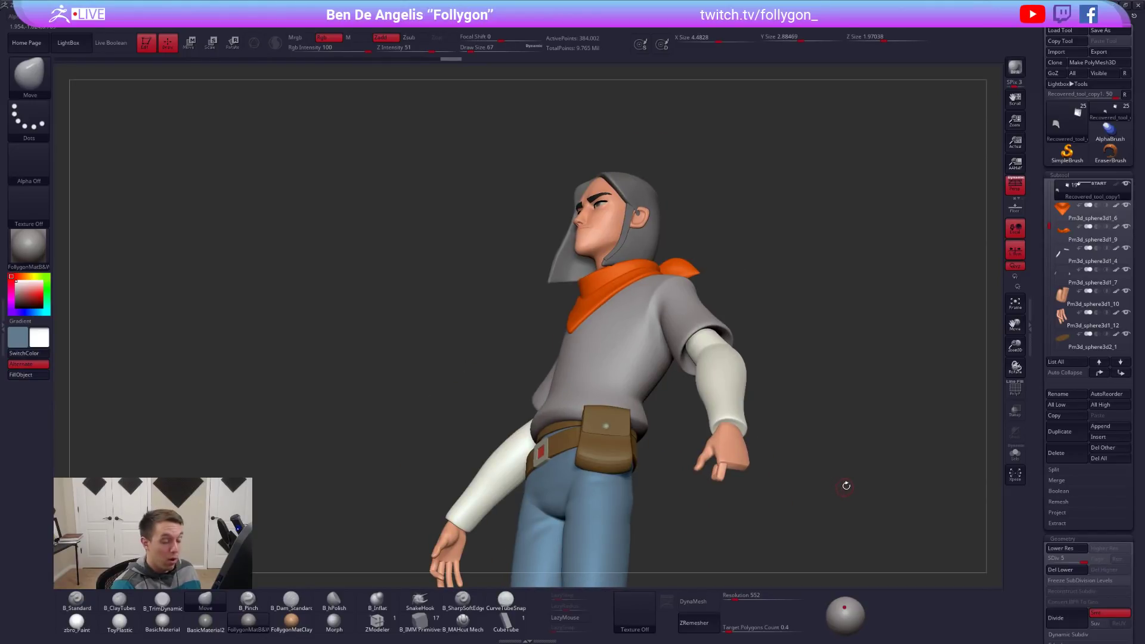
pyautogui.hotkey('ctrl', 'shift', 'z')
pyautogui.moveTo(833, 474)
pyautogui.mouseDown(button='right')
pyautogui.moveTo(807, 474)
pyautogui.moveTo(718, 356)
pyautogui.moveTo(675, 411)
pyautogui.moveTo(705, 421)
pyautogui.moveTo(691, 382)
pyautogui.moveTo(689, 488)
pyautogui.moveTo(698, 412)
pyautogui.moveTo(713, 415)
pyautogui.moveTo(714, 396)
pyautogui.mouseUp(button='right')
pyautogui.keyDown('alt'); pyautogui.click(701, 403); pyautogui.keyUp('alt')
pyautogui.hotkey('alt', 's')
# Rework the mask over the arm sleeve's wrist end with MaskPen at draw size 25.
pyautogui.press('space')
pyautogui.moveTo(719, 399); pyautogui.dragTo(714, 399)
pyautogui.moveTo(683, 460)
pyautogui.keyDown('ctrl'); pyautogui.mouseDown(button='right')
pyautogui.moveTo(666, 380)
pyautogui.moveTo(710, 432)
pyautogui.moveTo(687, 411)
pyautogui.moveTo(685, 367)
pyautogui.moveTo(689, 383)
pyautogui.mouseUp(button='right'); pyautogui.keyUp('ctrl')
pyautogui.press('ctrl')
pyautogui.hotkey('ctrl', 'z')
pyautogui.keyDown('ctrl'); pyautogui.moveTo(663, 392); pyautogui.dragTo(715, 395); pyautogui.keyUp('ctrl')
pyautogui.hotkey('ctrl', 'shift')
pyautogui.hotkey('ctrl', 'space')
pyautogui.keyDown('ctrl'); pyautogui.click(685, 574); pyautogui.keyUp('ctrl')
pyautogui.press('space')
pyautogui.press('ctrl')
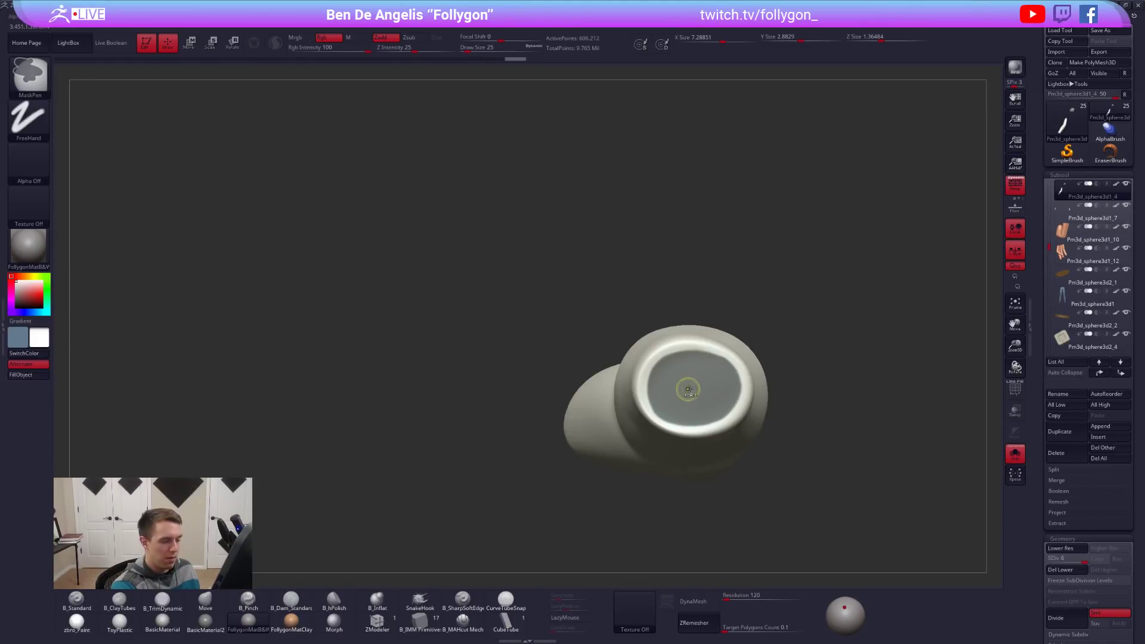
# Set masking to MaskLasso, invert the mask and push the wrist end inward with Transpose move to hollow the cuff.
pyautogui.hotkey('ctrl', 'space')
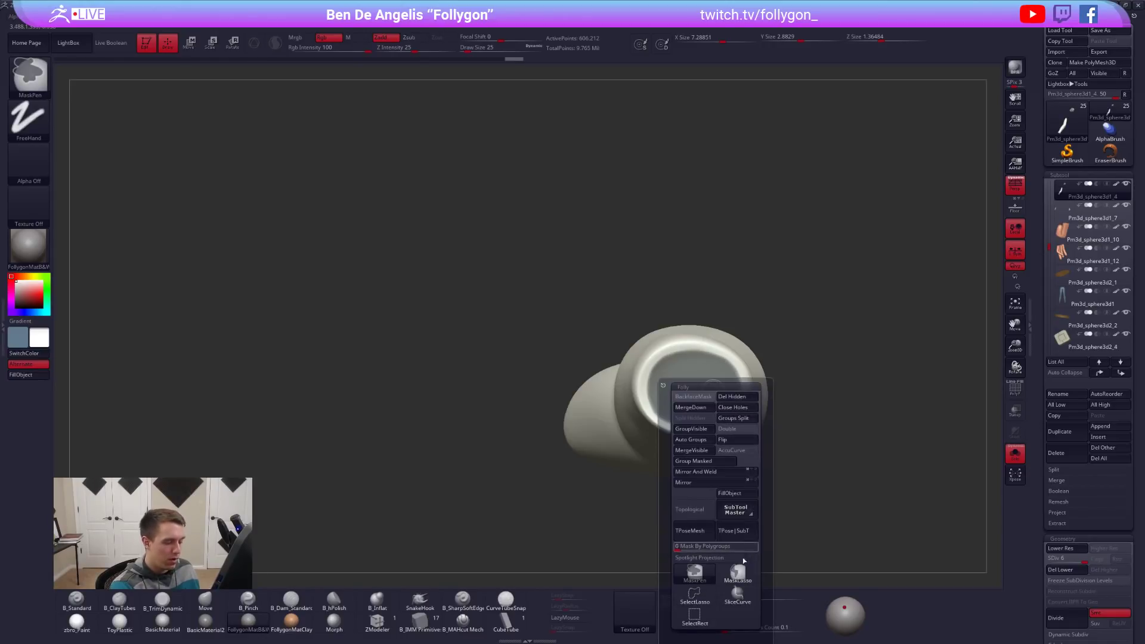
pyautogui.click(738, 570)
pyautogui.keyDown('ctrl'); pyautogui.click(805, 349); pyautogui.keyUp('ctrl')
pyautogui.moveTo(754, 350); pyautogui.dragTo(760, 399)
pyautogui.press('w')
pyautogui.moveTo(693, 395); pyautogui.dragTo(725, 394, button='right')
pyautogui.moveTo(729, 393); pyautogui.dragTo(684, 390)
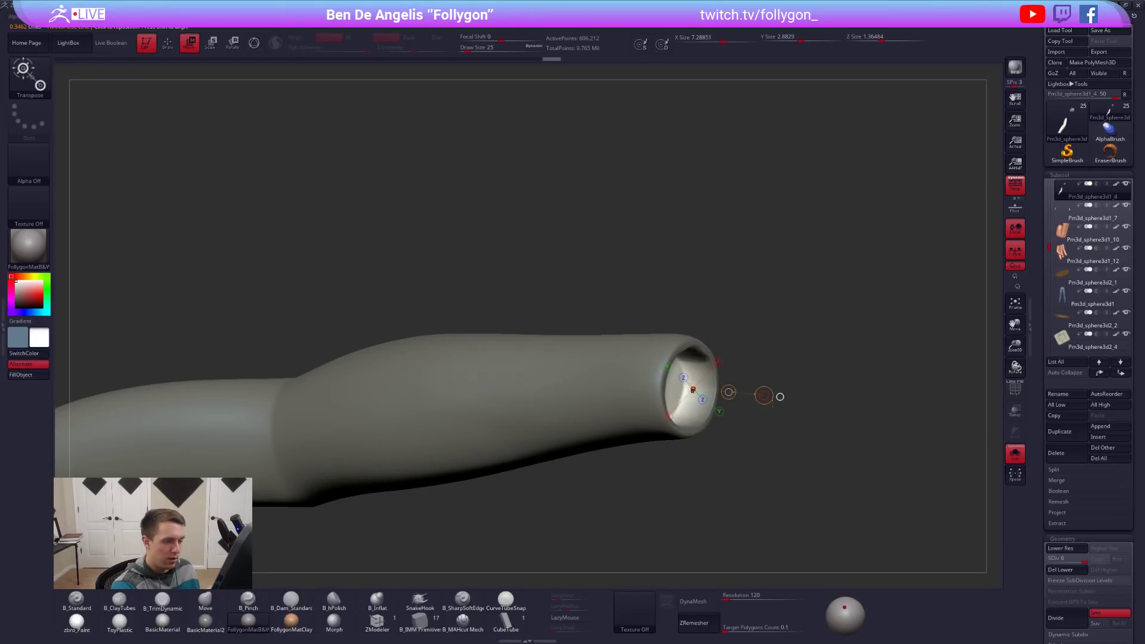
pyautogui.moveTo(762, 391); pyautogui.dragTo(724, 396)
# Rescale the inset end face inside the cuff opening with Transpose scale.
pyautogui.press('e')
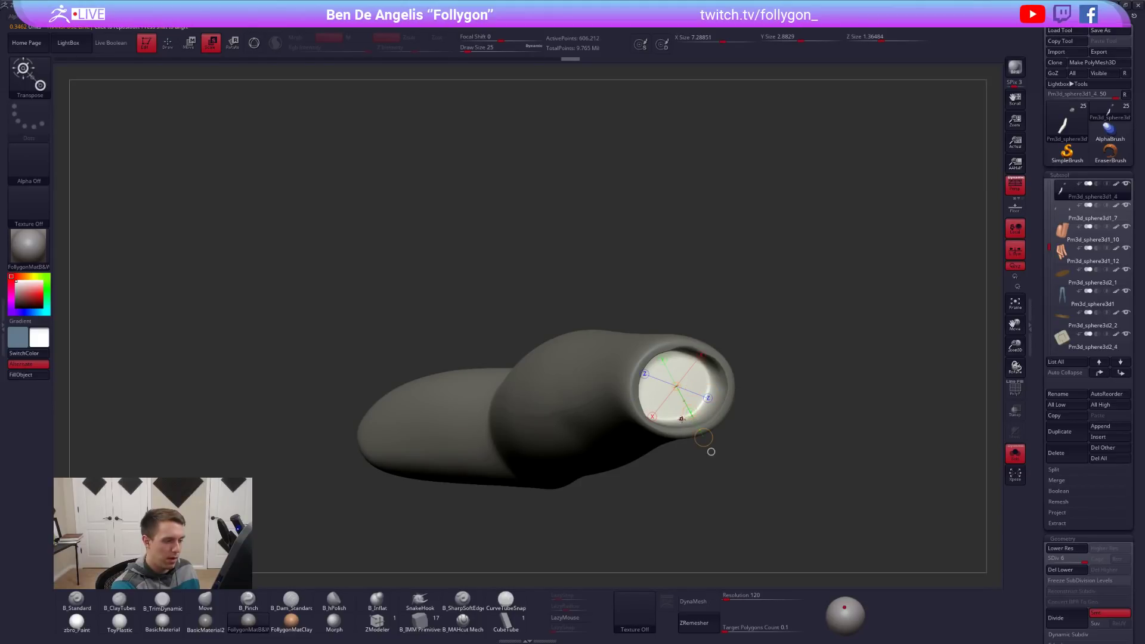
pyautogui.moveTo(710, 450); pyautogui.dragTo(682, 455)
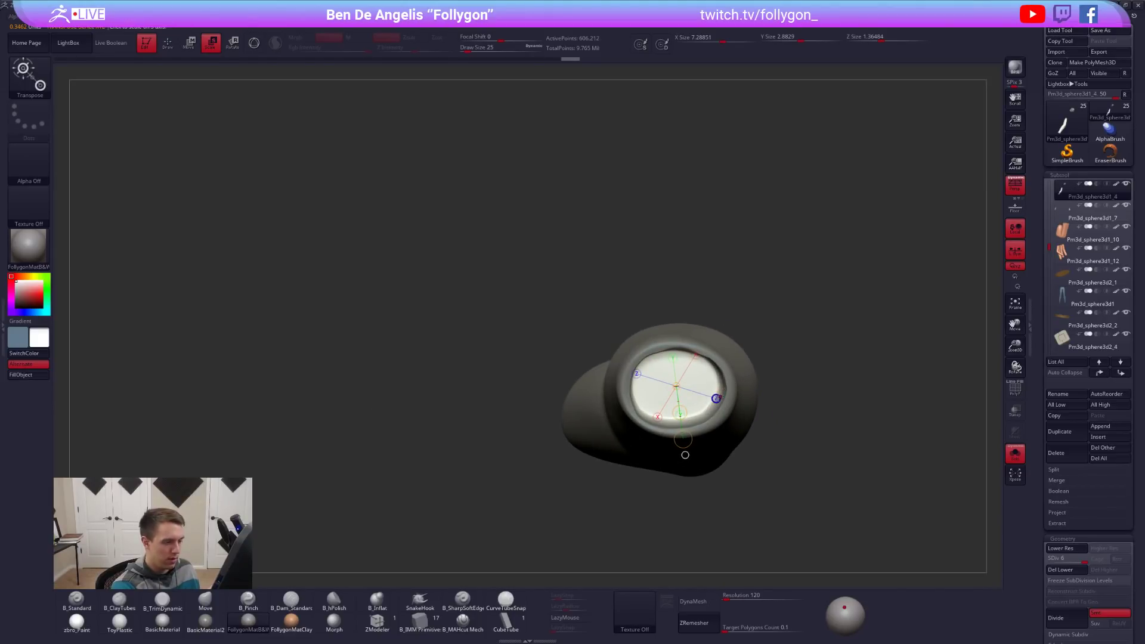
pyautogui.moveTo(764, 413); pyautogui.dragTo(836, 381)
pyautogui.moveTo(769, 418); pyautogui.dragTo(811, 394)
# Show the whole figure beside the reference to check the cuffs, and clear the sleeve's mask.
pyautogui.hotkey('alt', 's')
pyautogui.moveTo(815, 358); pyautogui.dragTo(738, 459, button='right')
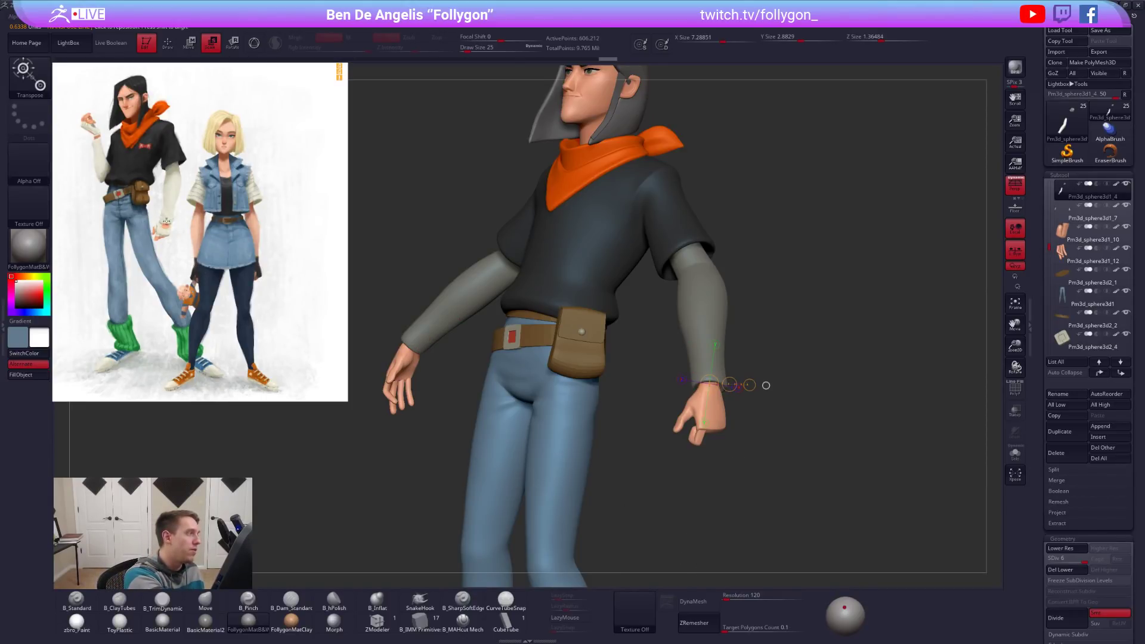
pyautogui.hotkey('shift', 'z')
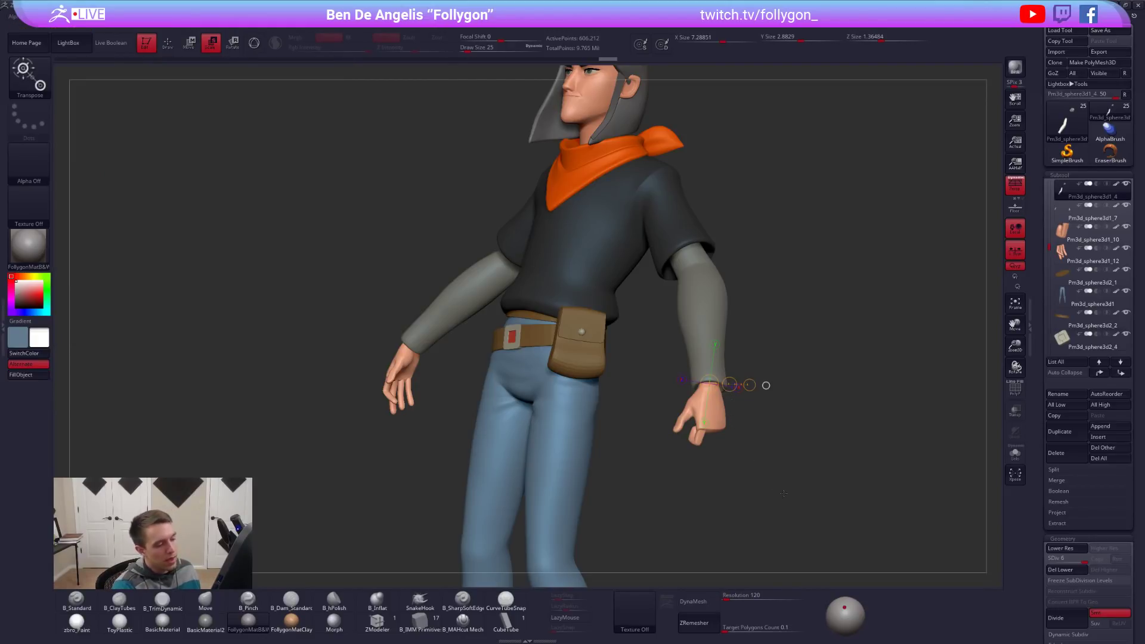
pyautogui.hotkey('shift', 'z')
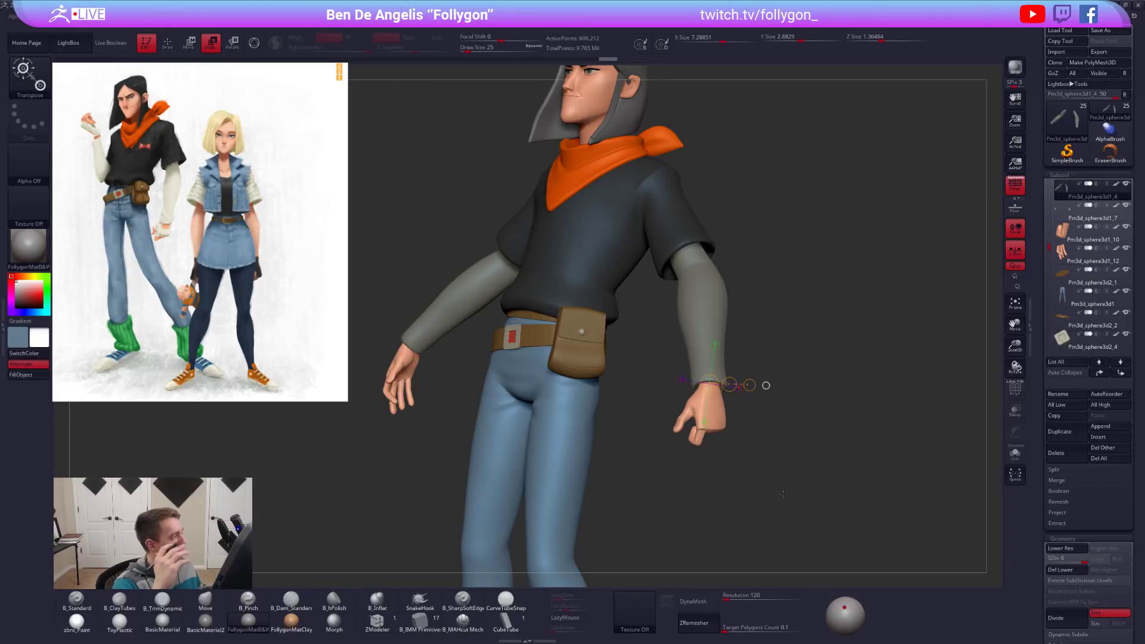
pyautogui.press('q')
pyautogui.moveTo(748, 385)
pyautogui.keyDown('ctrl'); pyautogui.mouseDown()
pyautogui.moveTo(730, 374)
pyautogui.moveTo(706, 393)
pyautogui.mouseUp(); pyautogui.keyUp('ctrl')
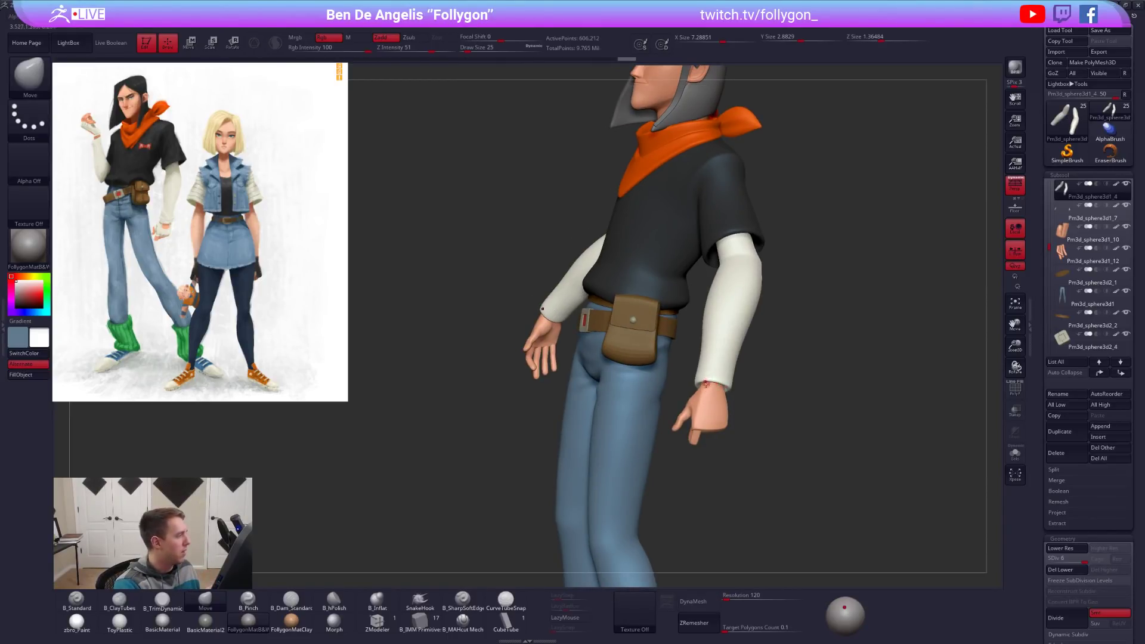
# Isolate the arm sleeve and sharpen the rim of its wrist opening with B_Pinch strokes.
pyautogui.moveTo(704, 381)
pyautogui.mouseDown(button='right')
pyautogui.moveTo(662, 377)
pyautogui.moveTo(709, 352)
pyautogui.moveTo(716, 394)
pyautogui.moveTo(730, 372)
pyautogui.moveTo(702, 396)
pyautogui.mouseUp(button='right')
pyautogui.hotkey('alt', 's')
pyautogui.press('5')
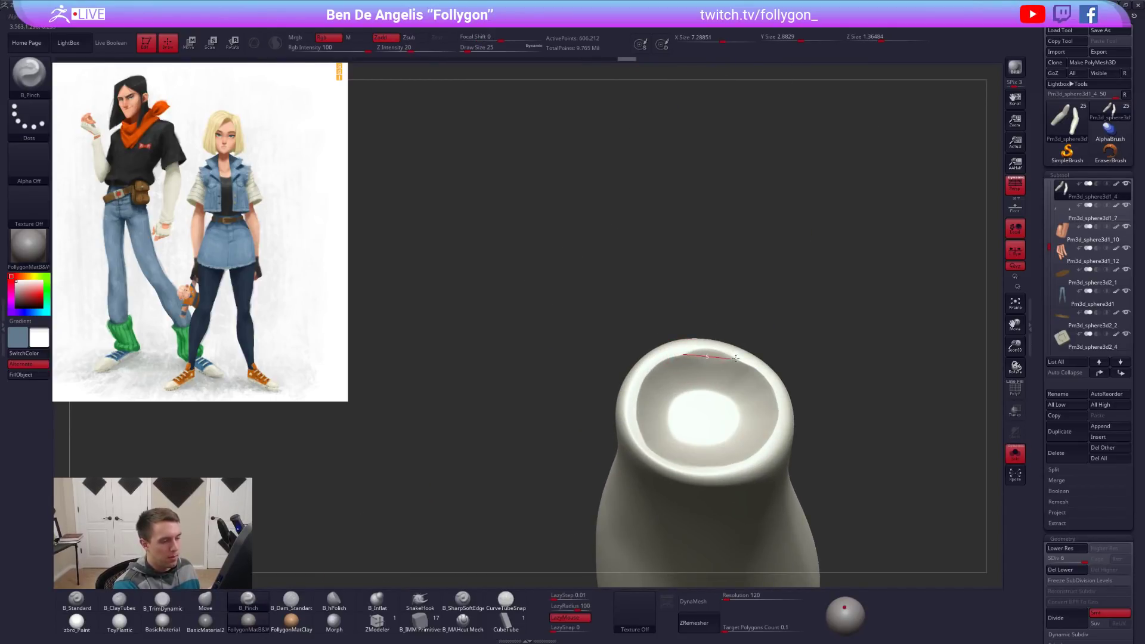
pyautogui.moveTo(763, 362); pyautogui.dragTo(755, 371)
pyautogui.moveTo(744, 368)
pyautogui.mouseDown(button='right')
pyautogui.moveTo(704, 339)
pyautogui.moveTo(718, 375)
pyautogui.mouseUp(button='right')
pyautogui.press('t')
pyautogui.moveTo(740, 370); pyautogui.dragTo(706, 378)
pyautogui.press('5')
pyautogui.moveTo(740, 369)
pyautogui.mouseDown(button='right')
pyautogui.moveTo(718, 371)
pyautogui.moveTo(737, 381)
pyautogui.moveTo(743, 372)
pyautogui.mouseUp(button='right')
# Set the draw size to 67 and smooth the inner walls of the cuff opening.
pyautogui.press('space')
pyautogui.moveTo(742, 372); pyautogui.dragTo(746, 380)
pyautogui.moveTo(745, 380); pyautogui.dragTo(720, 381, button='right')
pyautogui.press(']')
pyautogui.press(']')
pyautogui.keyDown('shift'); pyautogui.moveTo(725, 382); pyautogui.dragTo(694, 356); pyautogui.keyUp('shift')
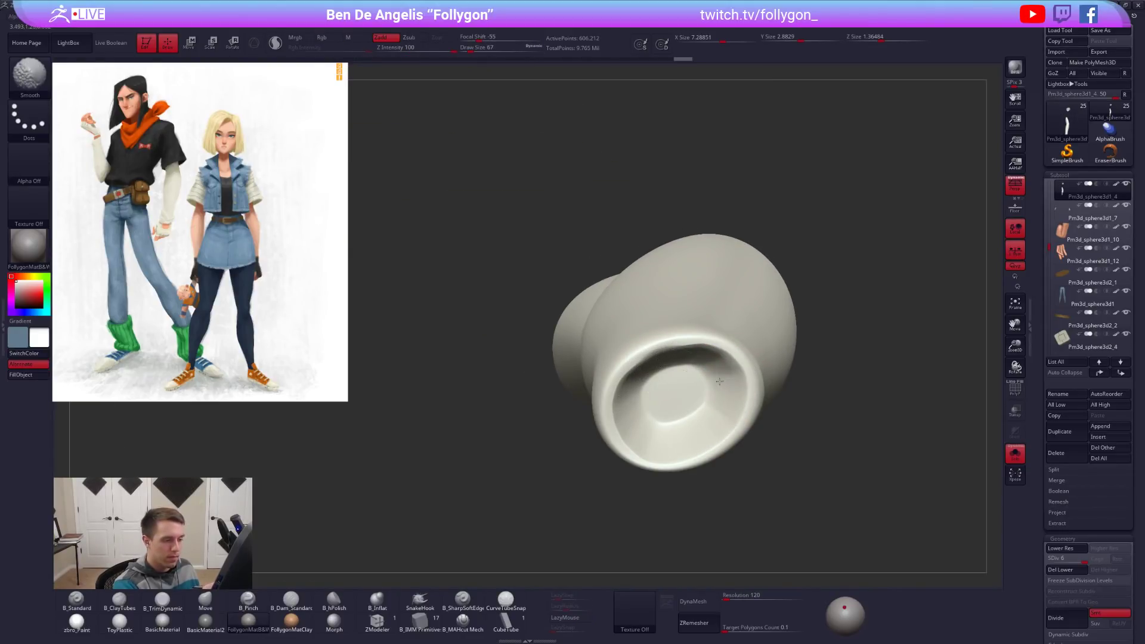
# Refine the rim and inner walls with further strokes around the cuff opening.
pyautogui.hotkey('shift', 'f')
pyautogui.hotkey('shift', 'f')
pyautogui.moveTo(789, 467)
pyautogui.mouseDown(button='right')
pyautogui.moveTo(782, 487)
pyautogui.moveTo(793, 462)
pyautogui.moveTo(800, 478)
pyautogui.moveTo(742, 471)
pyautogui.mouseUp(button='right')
pyautogui.press('space')
pyautogui.moveTo(704, 370); pyautogui.dragTo(690, 371)
pyautogui.moveTo(690, 381)
pyautogui.mouseDown(button='right')
pyautogui.moveTo(679, 431)
pyautogui.moveTo(645, 360)
pyautogui.mouseUp(button='right')
pyautogui.moveTo(645, 360)
pyautogui.mouseDown()
pyautogui.moveTo(752, 321)
pyautogui.moveTo(815, 389)
pyautogui.mouseUp()
pyautogui.moveTo(787, 455); pyautogui.dragTo(759, 473)
pyautogui.moveTo(760, 473)
pyautogui.mouseDown(button='right')
pyautogui.moveTo(654, 460)
pyautogui.moveTo(652, 472)
pyautogui.mouseUp(button='right')
pyautogui.moveTo(651, 469); pyautogui.dragTo(705, 487)
# Switch to the Move brush and turn off the arm sleeve's polypaint.
pyautogui.press('b')
pyautogui.press('m')
pyautogui.press('v')
pyautogui.press('space')
pyautogui.hotkey('ctrl', 'space')
pyautogui.click(713, 397)
pyautogui.click(1116, 184)
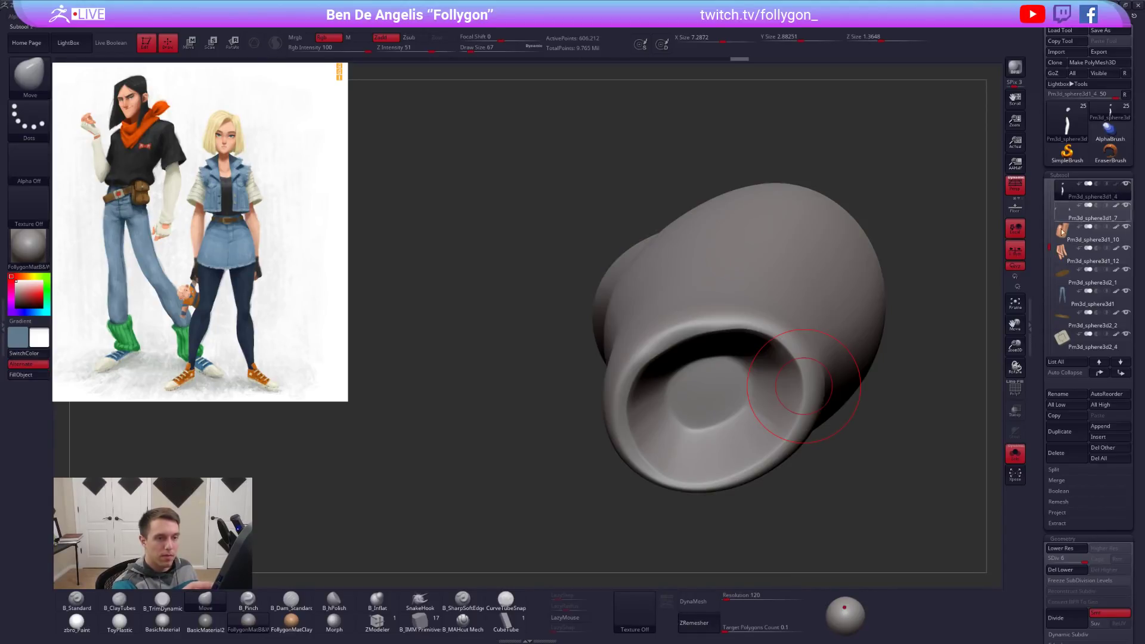
# Set the Move brush's draw size to 121 and adjust the shape of the wrist cuff opening.
pyautogui.moveTo(803, 386)
pyautogui.mouseDown(button='right')
pyautogui.moveTo(780, 440)
pyautogui.moveTo(749, 457)
pyautogui.mouseUp(button='right')
pyautogui.press('space')
pyautogui.moveTo(749, 456); pyautogui.dragTo(753, 457)
pyautogui.moveTo(754, 457); pyautogui.dragTo(739, 462, button='right')
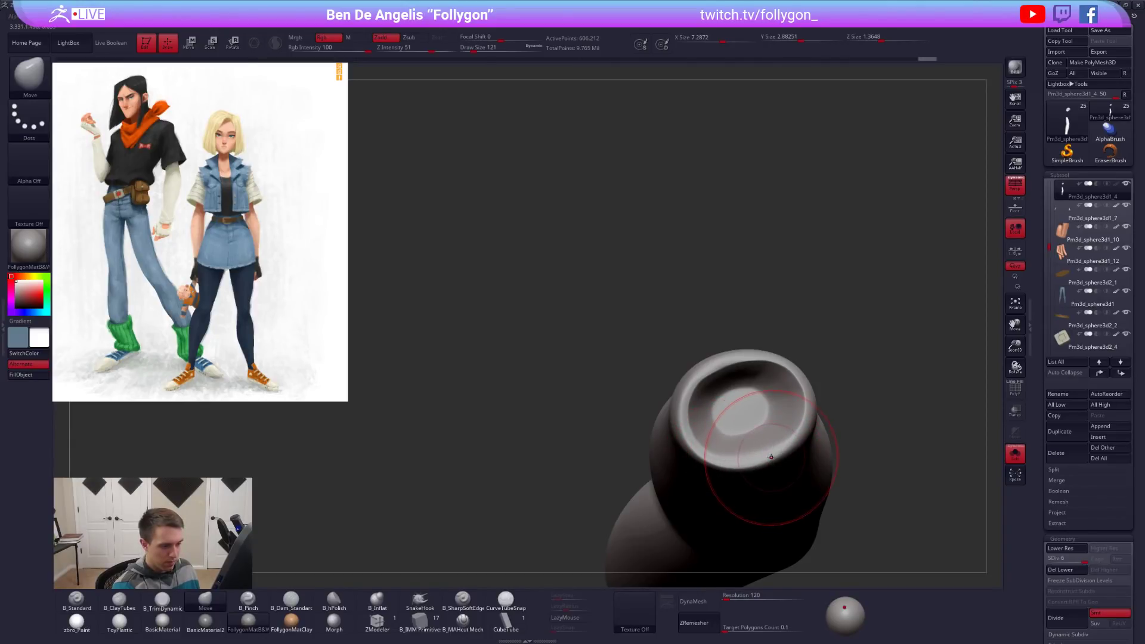
pyautogui.moveTo(780, 362); pyautogui.dragTo(773, 375)
pyautogui.moveTo(722, 450); pyautogui.dragTo(733, 426)
pyautogui.hotkey('ctrl', 'shift', 'f')
pyautogui.click(732, 400)
# Sharpen the rim of the wrist opening with B_Pinch at draw size 33 and smooth around it.
pyautogui.press('space')
pyautogui.moveTo(771, 386); pyautogui.dragTo(761, 387)
pyautogui.press('5')
pyautogui.moveTo(758, 431)
pyautogui.mouseDown(button='right')
pyautogui.moveTo(835, 465)
pyautogui.moveTo(829, 483)
pyautogui.moveTo(694, 471)
pyautogui.mouseUp(button='right')
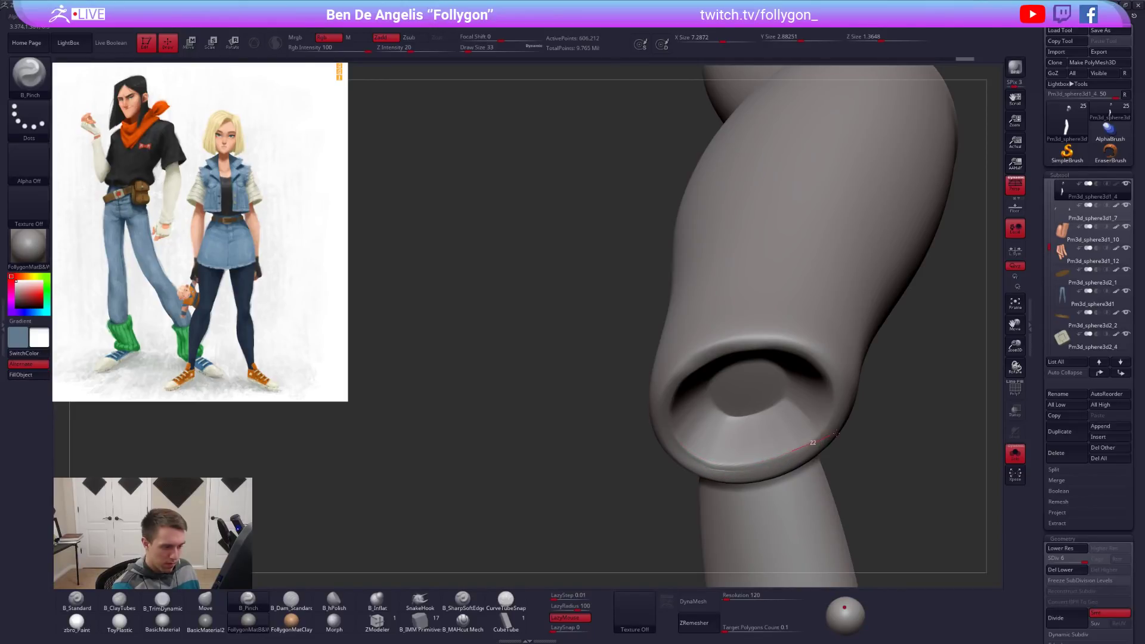
pyautogui.moveTo(853, 402); pyautogui.dragTo(783, 475, button='right')
pyautogui.press('shift')
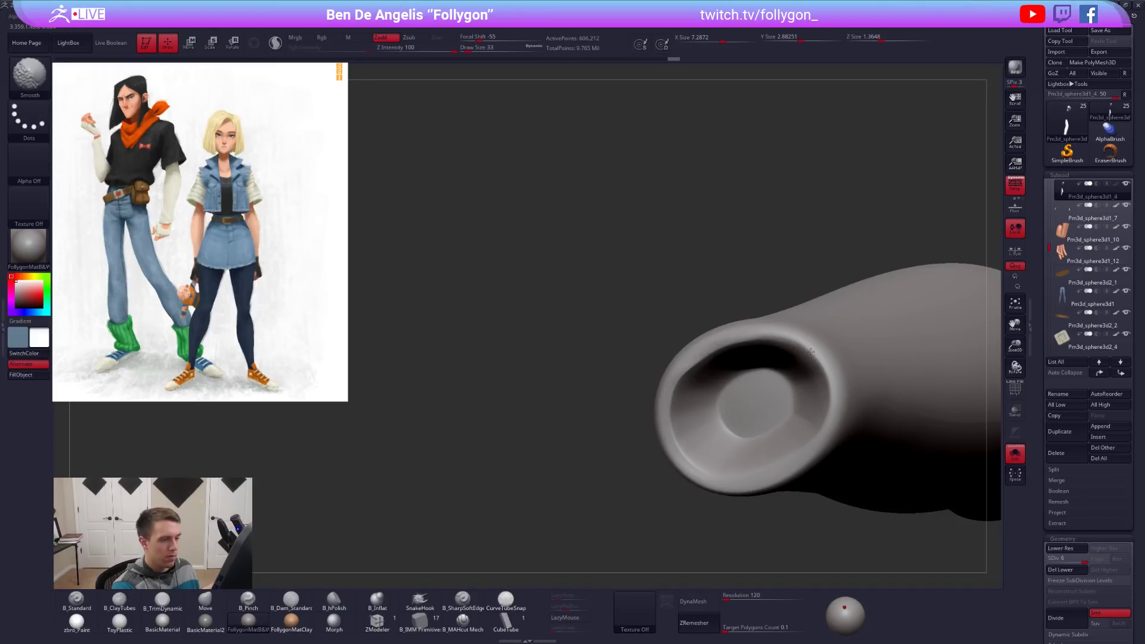
pyautogui.moveTo(809, 349)
pyautogui.mouseDown(button='right')
pyautogui.moveTo(817, 383)
pyautogui.moveTo(778, 341)
pyautogui.moveTo(824, 328)
pyautogui.moveTo(798, 362)
pyautogui.moveTo(818, 369)
pyautogui.mouseUp(button='right')
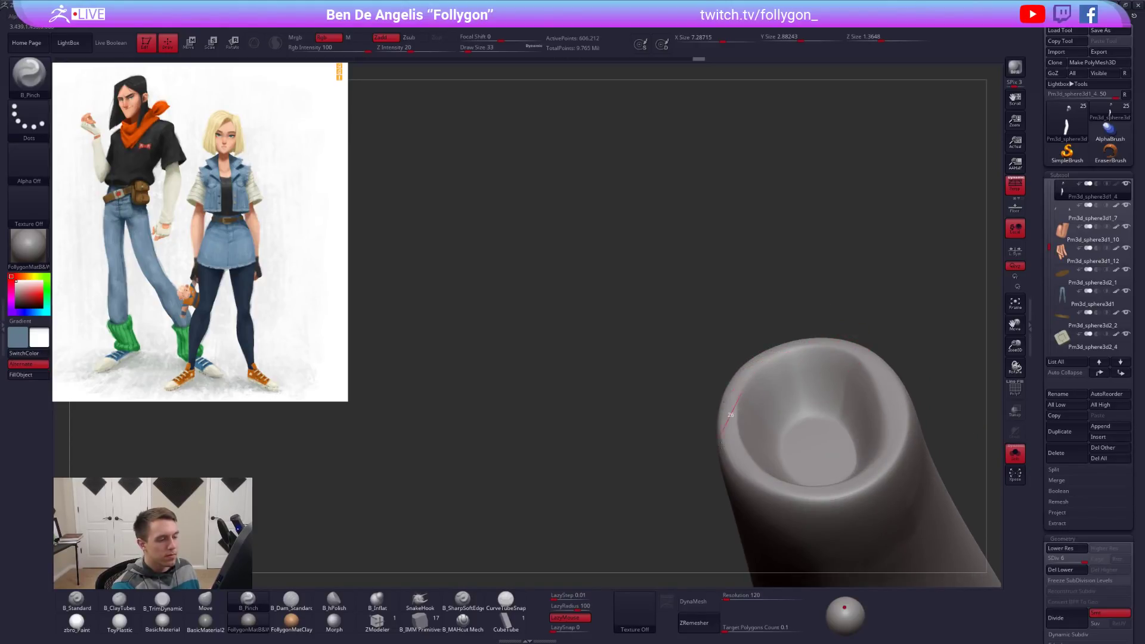
pyautogui.moveTo(723, 464); pyautogui.dragTo(835, 465, button='right')
# Check the sleeve cuff against the full character and examine both sleeves, wrists and gloves up close in the concept art image.
pyautogui.hotkey('alt', 's')
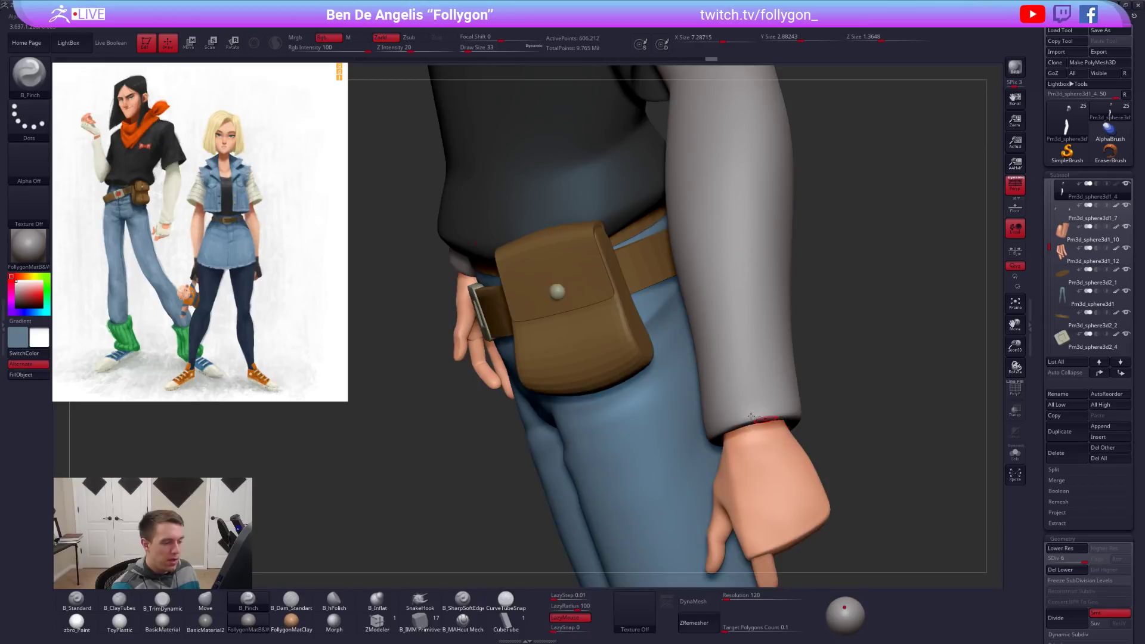
pyautogui.hotkey('alt', 's')
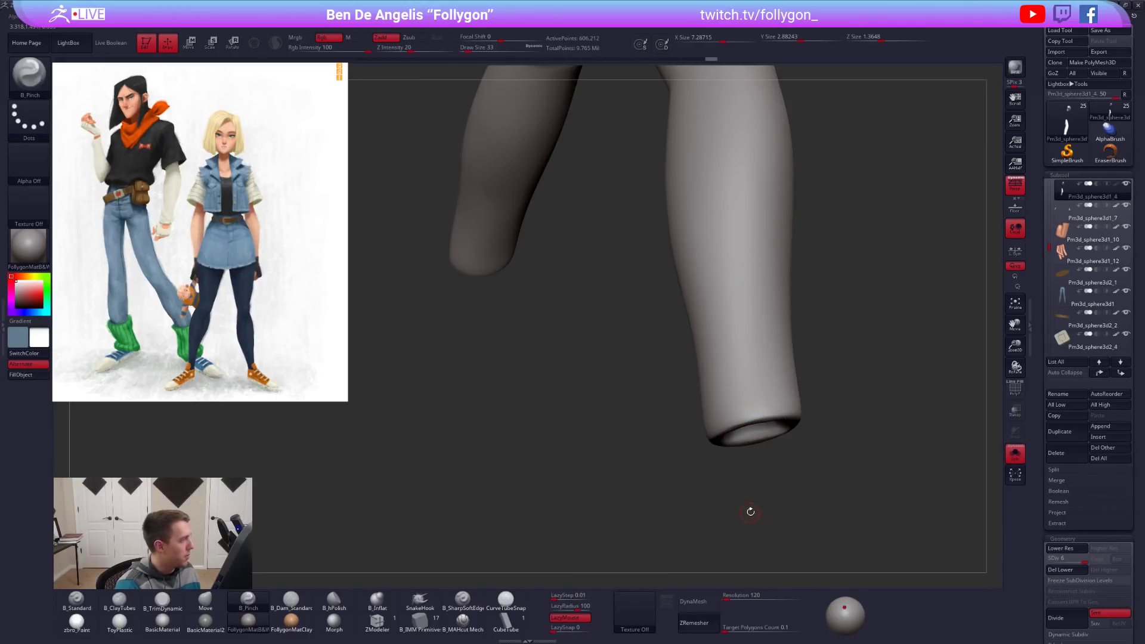
pyautogui.moveTo(754, 501); pyautogui.dragTo(744, 428, button='right')
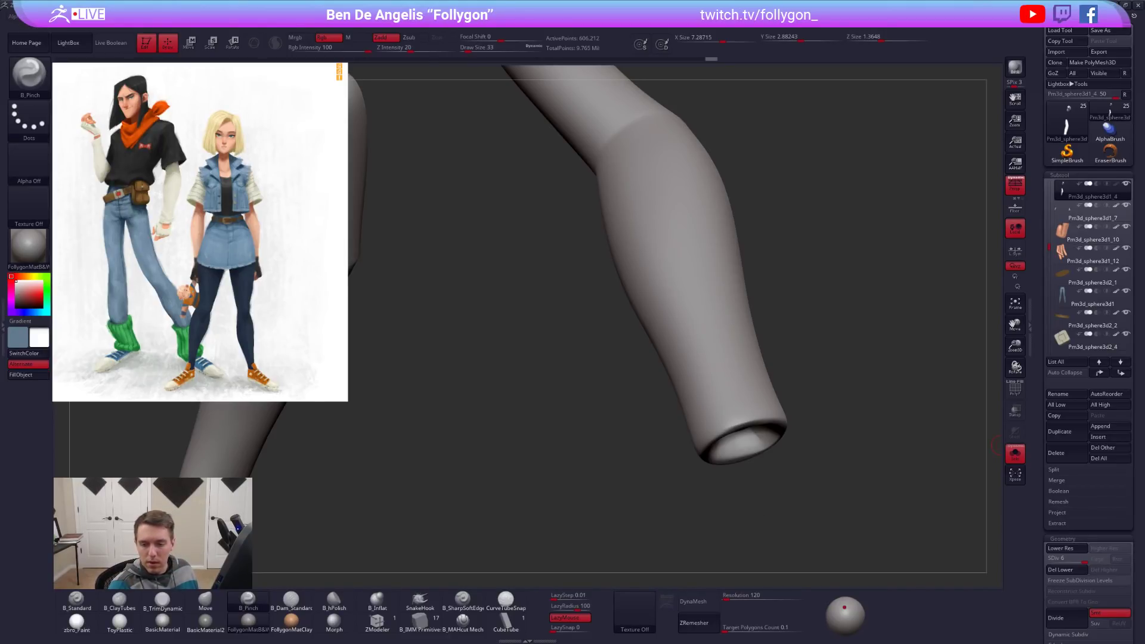
pyautogui.moveTo(1144, 85); pyautogui.dragTo(482, 101)
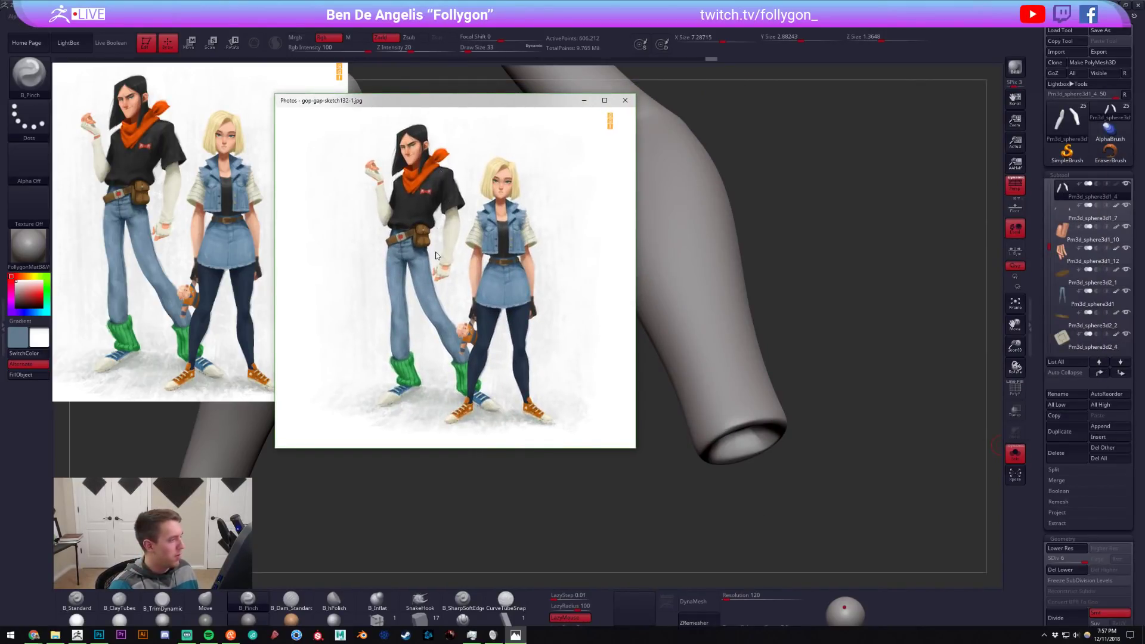
pyautogui.scroll(3, 436, 252)
pyautogui.scroll(-3, 440, 271)
pyautogui.scroll(4, 440, 271)
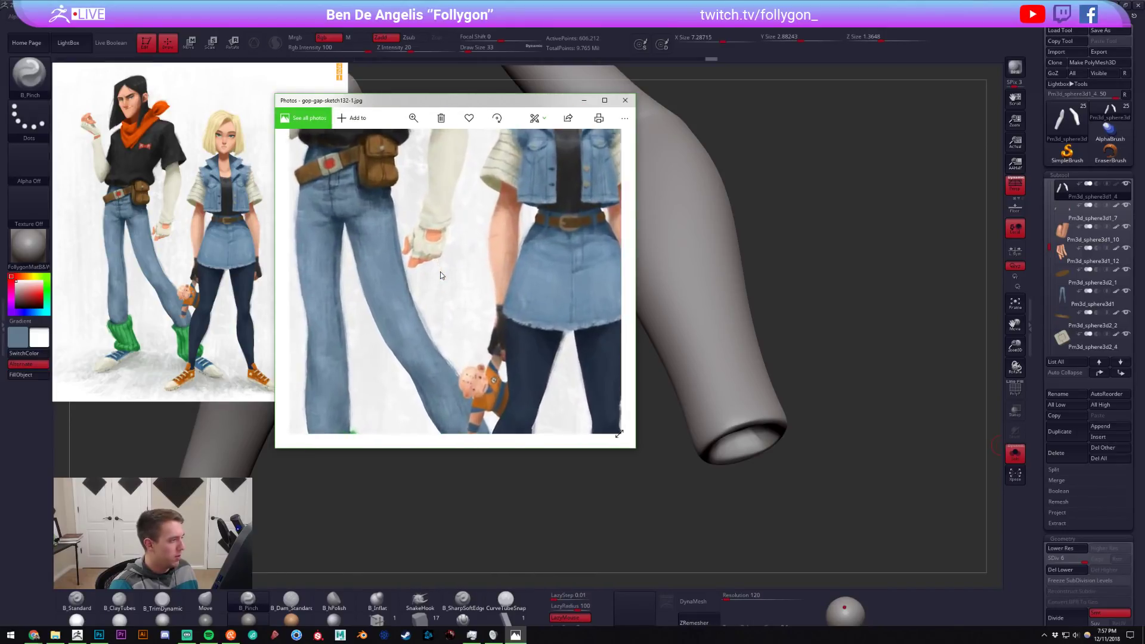
pyautogui.scroll(5, 440, 271)
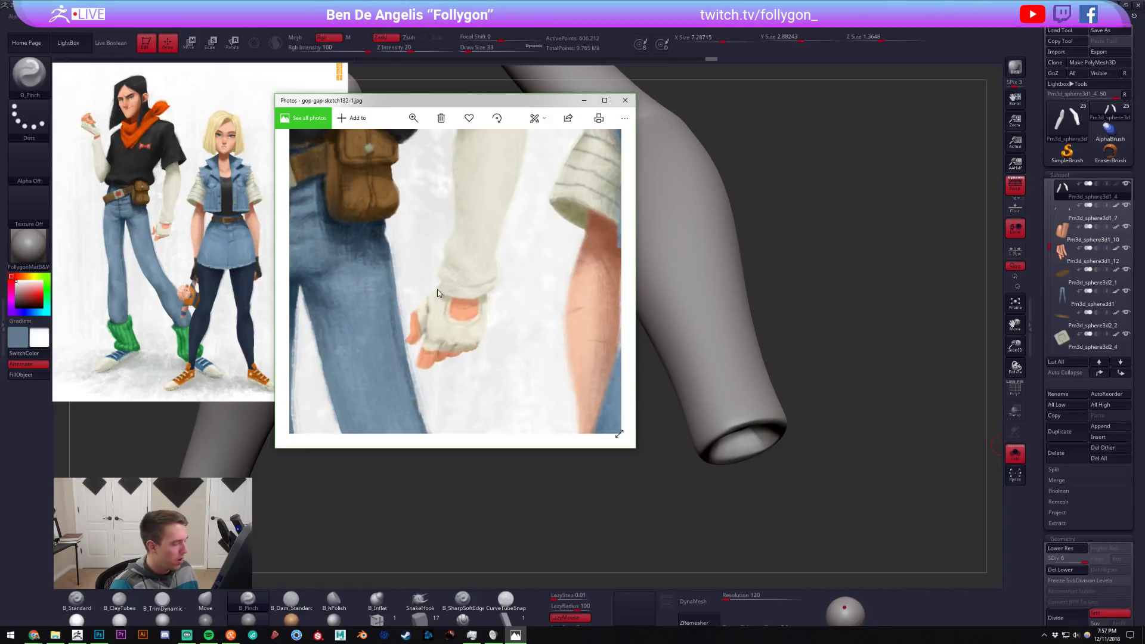
pyautogui.scroll(-2, 457, 283)
pyautogui.moveTo(457, 282); pyautogui.dragTo(486, 346)
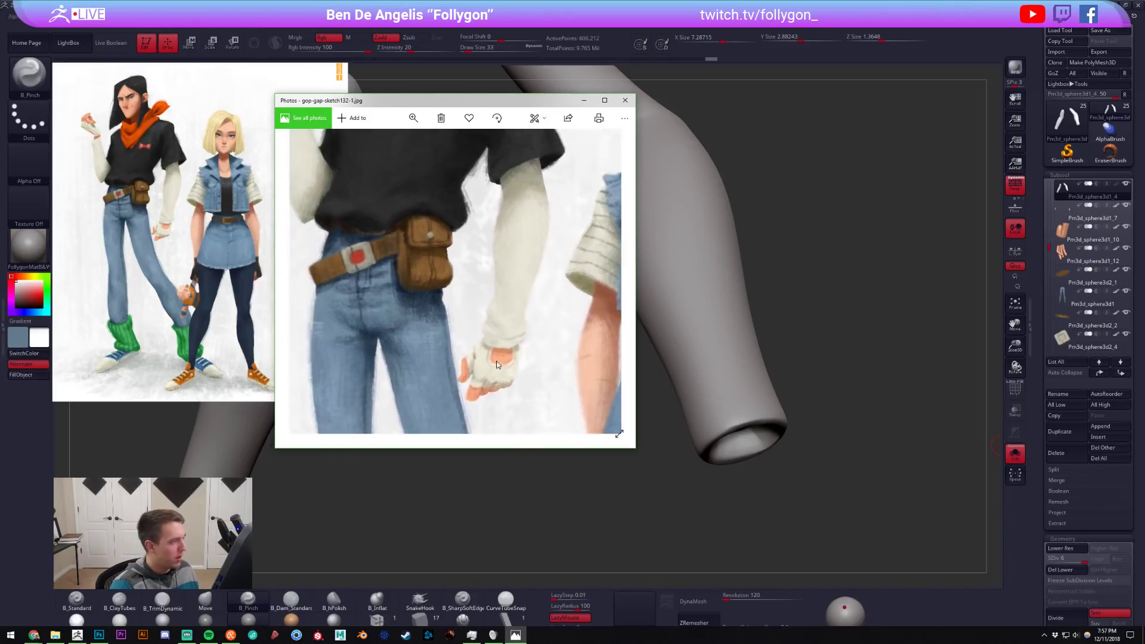
pyautogui.scroll(-6, 424, 303)
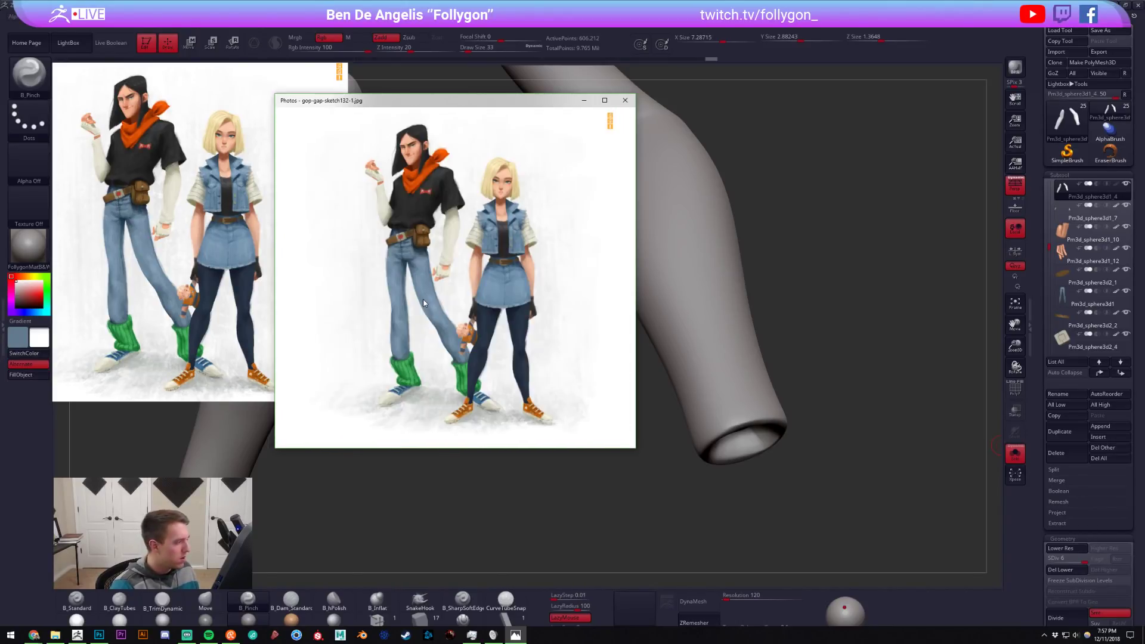
pyautogui.scroll(5, 384, 277)
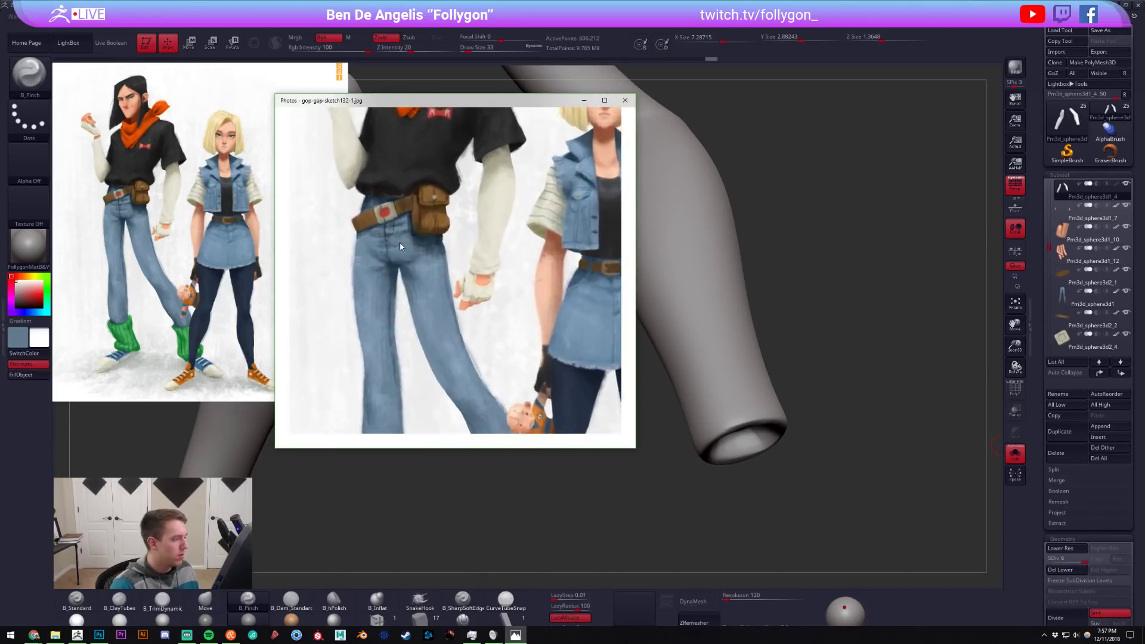
pyautogui.moveTo(397, 241); pyautogui.dragTo(481, 369)
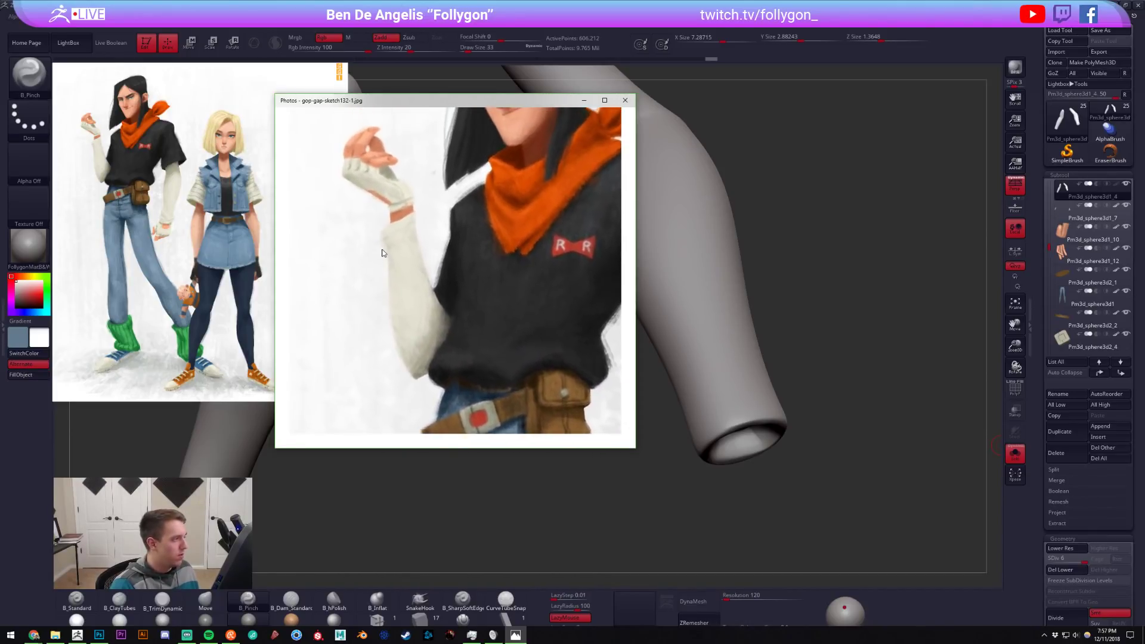
pyautogui.scroll(3, 415, 233)
pyautogui.moveTo(419, 209); pyautogui.dragTo(428, 240)
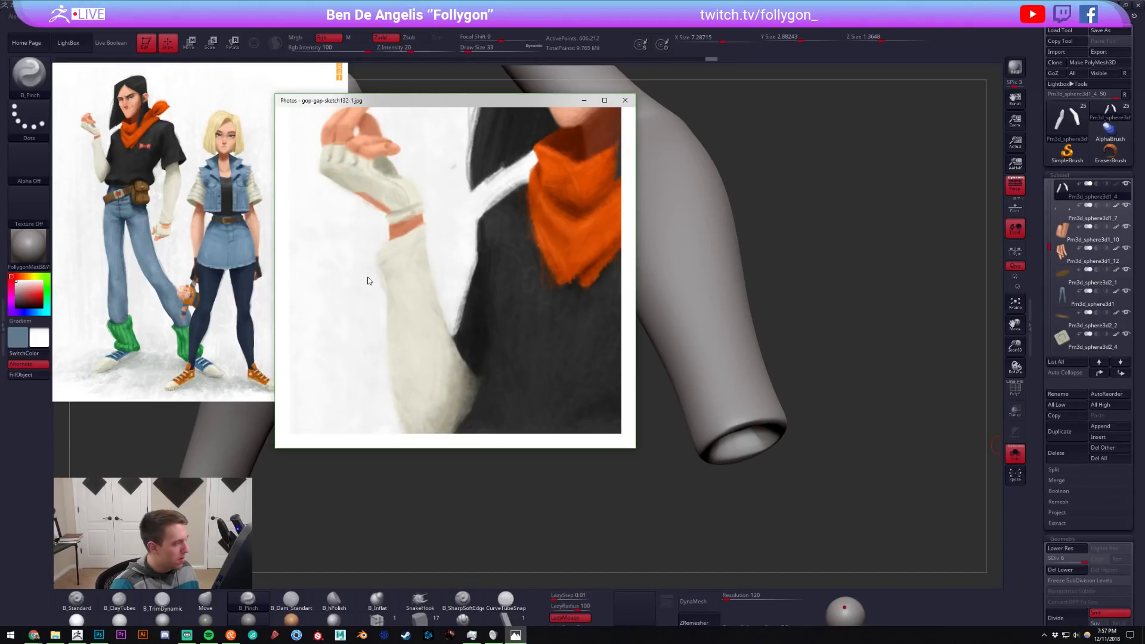
pyautogui.moveTo(560, 374); pyautogui.dragTo(405, 179)
pyautogui.moveTo(568, 382); pyautogui.dragTo(434, 257)
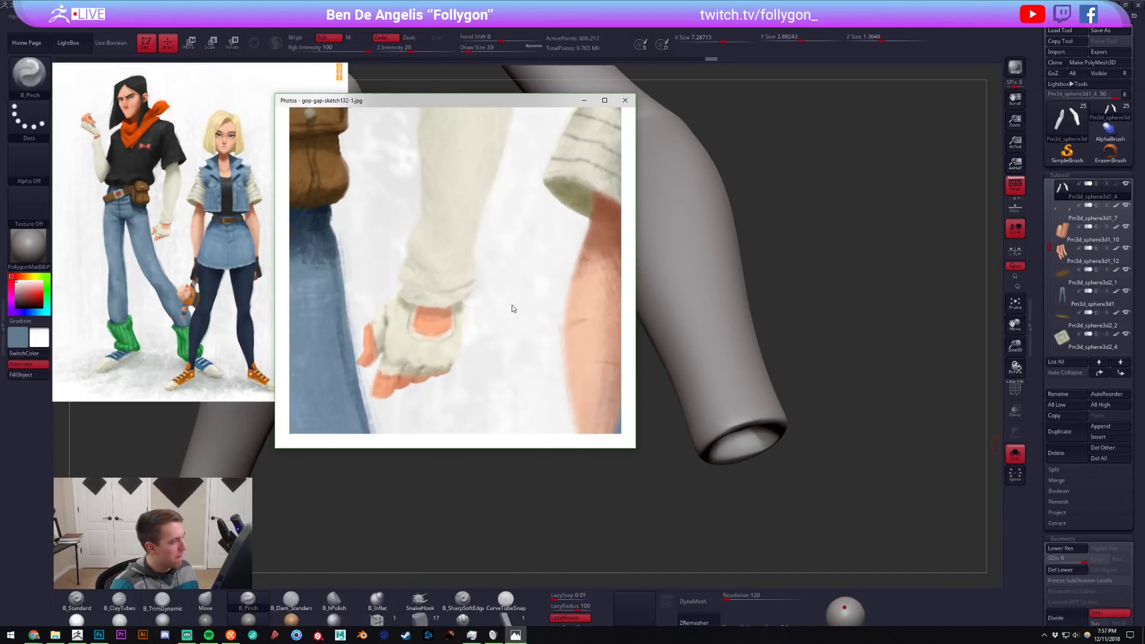
pyautogui.scroll(-5, 447, 305)
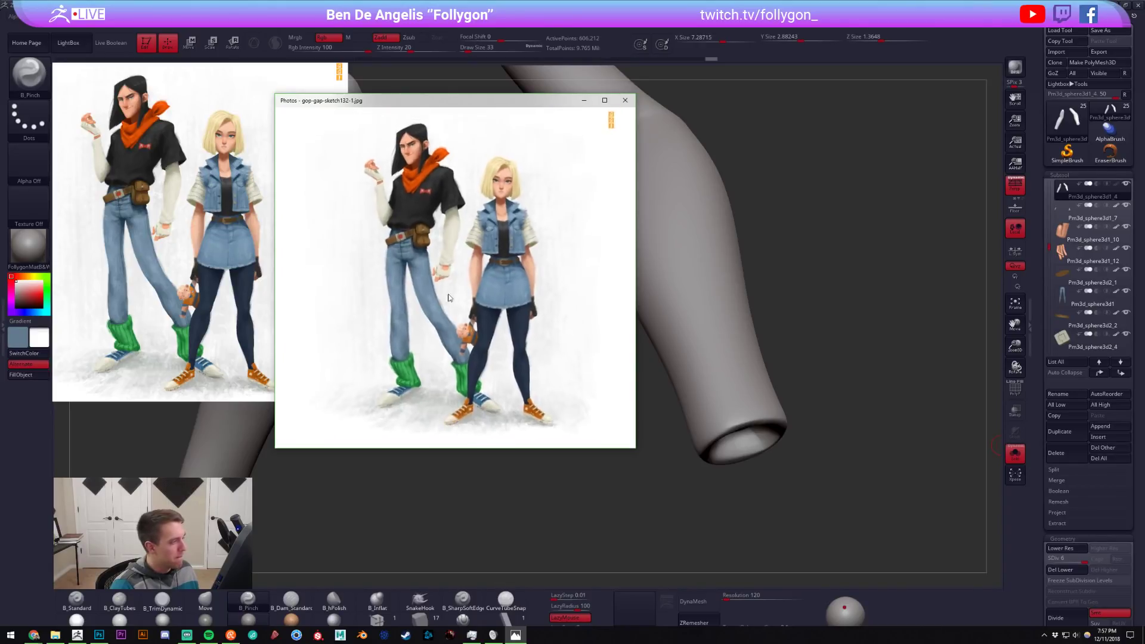
pyautogui.moveTo(502, 103); pyautogui.dragTo(1139, 154)
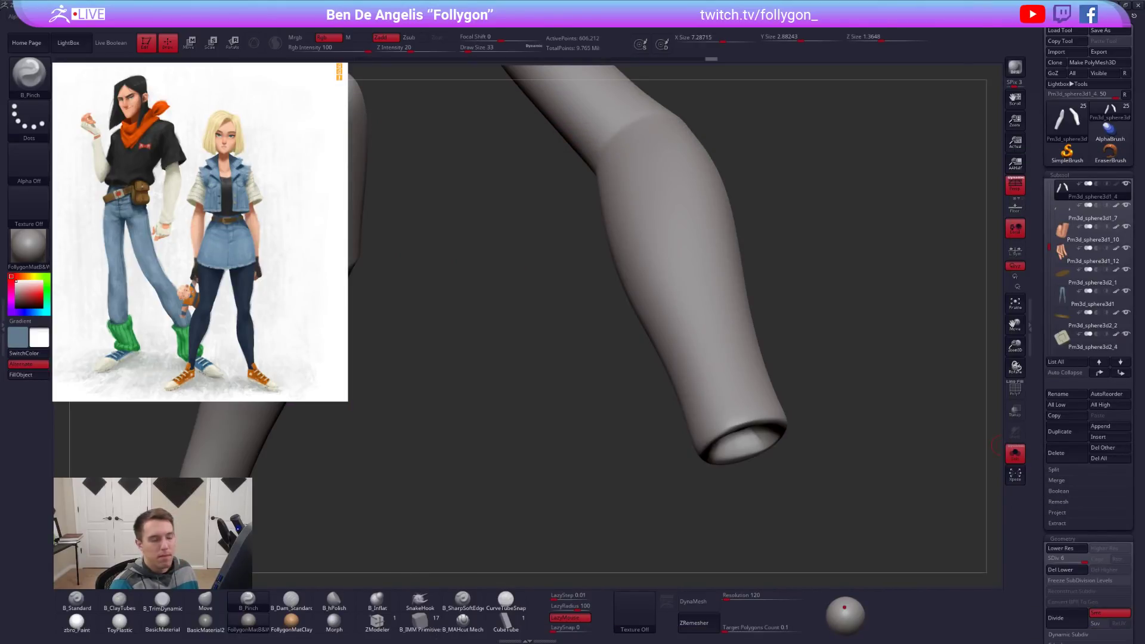
# Flatten the end of the sleeve around the wrist cuff with B_TrimDynamic at draw size 170.
pyautogui.moveTo(741, 404)
pyautogui.mouseDown(button='right')
pyautogui.moveTo(721, 389)
pyautogui.moveTo(720, 410)
pyautogui.mouseUp(button='right')
pyautogui.press('space')
pyautogui.moveTo(722, 414)
pyautogui.mouseDown()
pyautogui.moveTo(714, 401)
pyautogui.moveTo(683, 404)
pyautogui.mouseUp()
pyautogui.press('3')
pyautogui.press('space')
pyautogui.press('space')
pyautogui.moveTo(670, 406)
pyautogui.mouseDown(button='right')
pyautogui.moveTo(789, 388)
pyautogui.moveTo(683, 426)
pyautogui.mouseUp(button='right')
pyautogui.moveTo(760, 405); pyautogui.dragTo(737, 415, button='right')
# Try to DynaMesh the sleeves at resolution 120 without freezing subdivision levels, and undo it.
pyautogui.scroll(-5, 1057, 404)
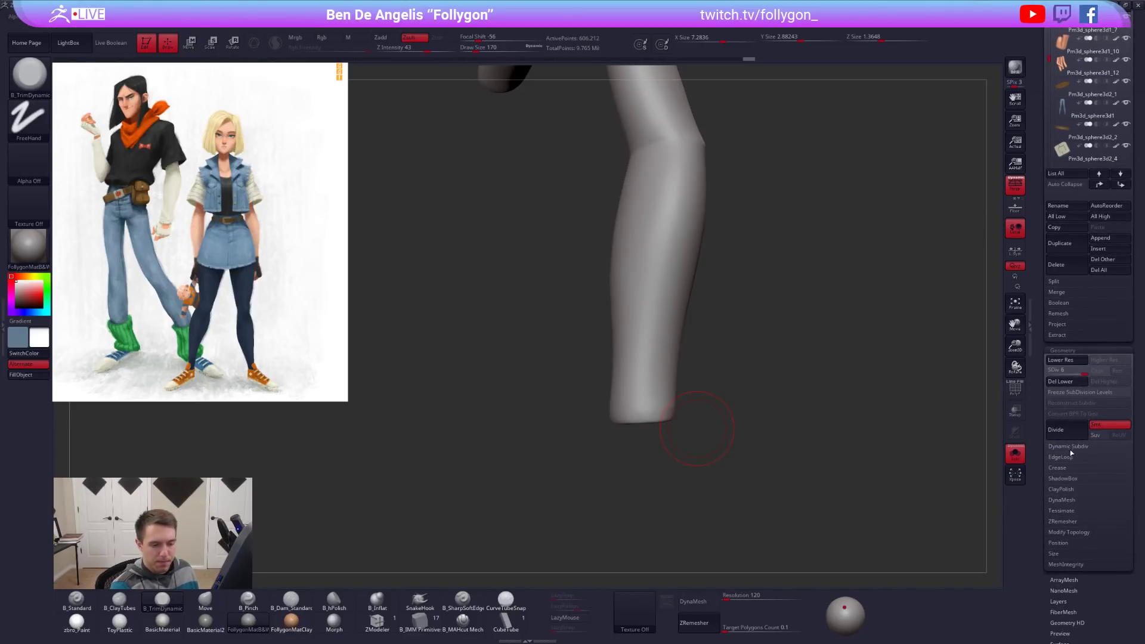
pyautogui.click(1062, 501)
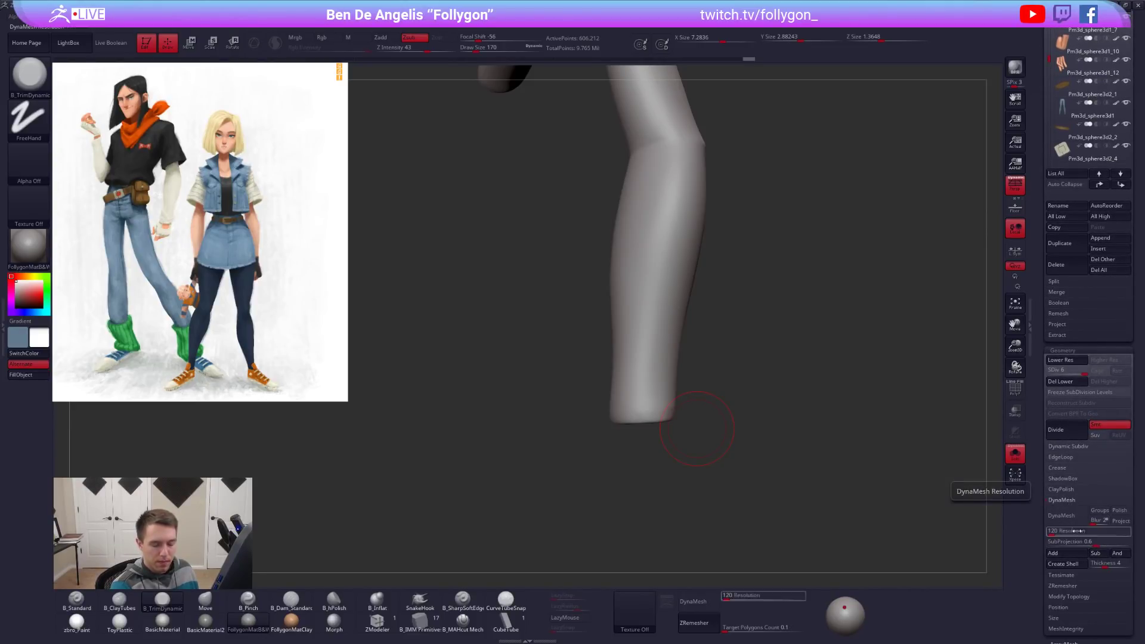
pyautogui.click(1059, 523)
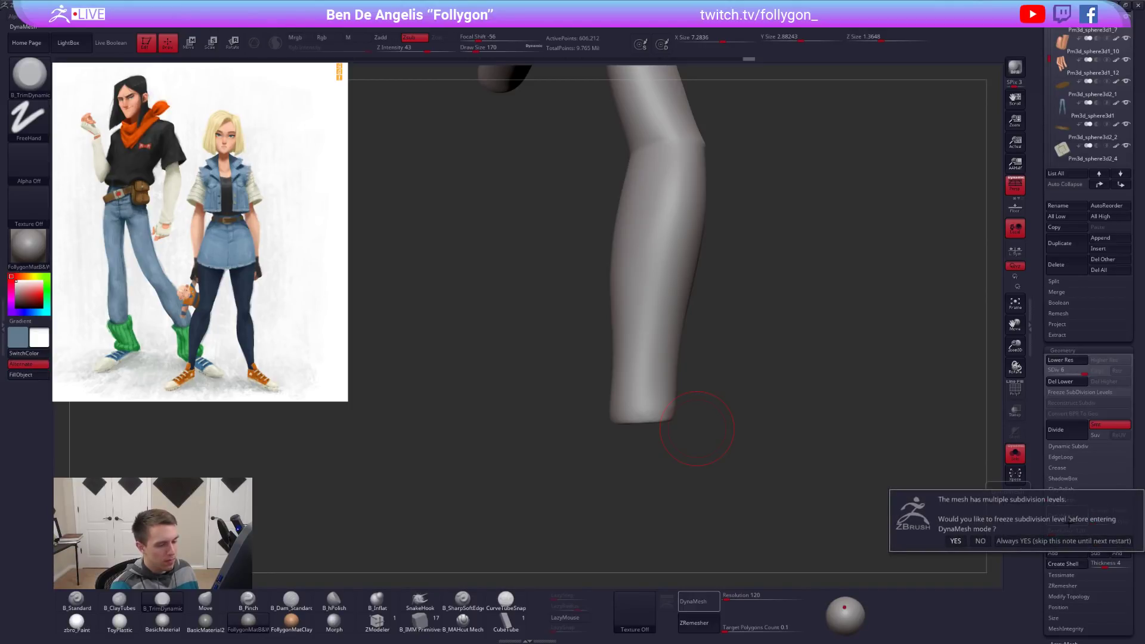
pyautogui.click(981, 541)
pyautogui.moveTo(869, 481); pyautogui.dragTo(855, 521)
pyautogui.hotkey('shift', 'f')
pyautogui.hotkey('ctrl', 'z')
pyautogui.hotkey('shift', 'f')
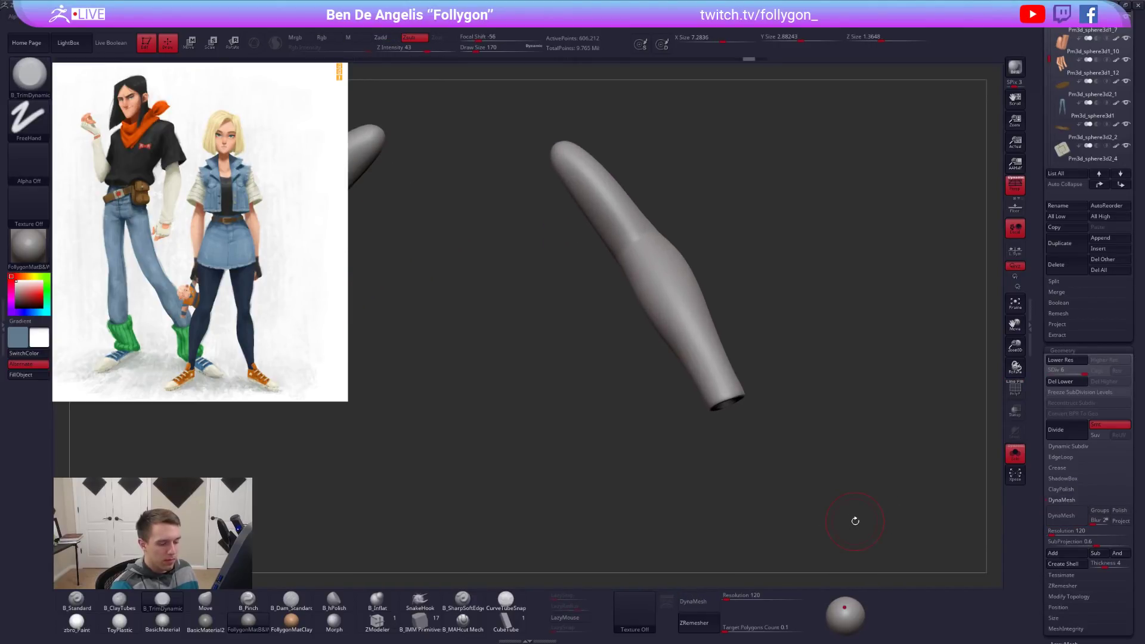
# Remesh the sleeves with DynaMesh at resolution 552.
pyautogui.click(734, 599)
pyautogui.click(707, 603)
pyautogui.click(673, 622)
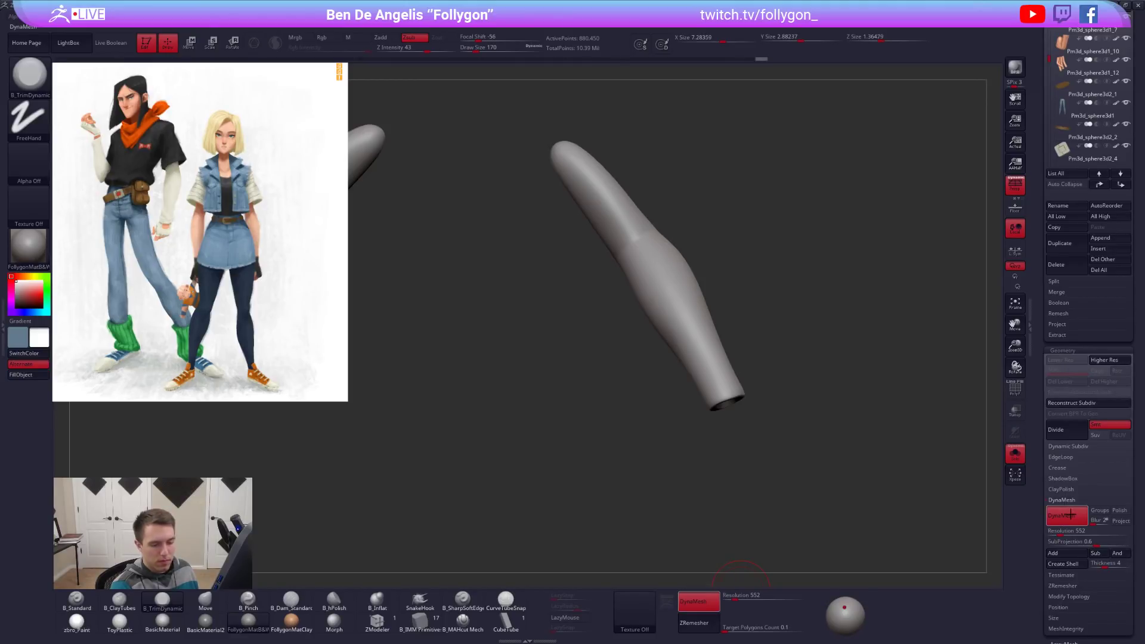
# Set the draw size to 74 and inspect the remeshed sleeve around the cuff and forearm.
pyautogui.keyDown('ctrl'); pyautogui.moveTo(721, 367); pyautogui.dragTo(759, 404, button='right'); pyautogui.keyUp('ctrl')
pyautogui.press('space')
pyautogui.moveTo(759, 409); pyautogui.dragTo(754, 409)
pyautogui.moveTo(771, 417); pyautogui.dragTo(766, 325, button='right')
pyautogui.moveTo(747, 430)
pyautogui.mouseDown(button='right')
pyautogui.moveTo(813, 434)
pyautogui.moveTo(749, 406)
pyautogui.moveTo(742, 387)
pyautogui.mouseUp(button='right')
pyautogui.hotkey('shift', 'f')
pyautogui.hotkey('shift', 'f')
pyautogui.press('space')
pyautogui.moveTo(746, 428); pyautogui.dragTo(741, 428)
pyautogui.moveTo(740, 425)
pyautogui.mouseDown(button='right')
pyautogui.moveTo(725, 493)
pyautogui.moveTo(794, 486)
pyautogui.moveTo(799, 474)
pyautogui.moveTo(800, 489)
pyautogui.mouseUp(button='right')
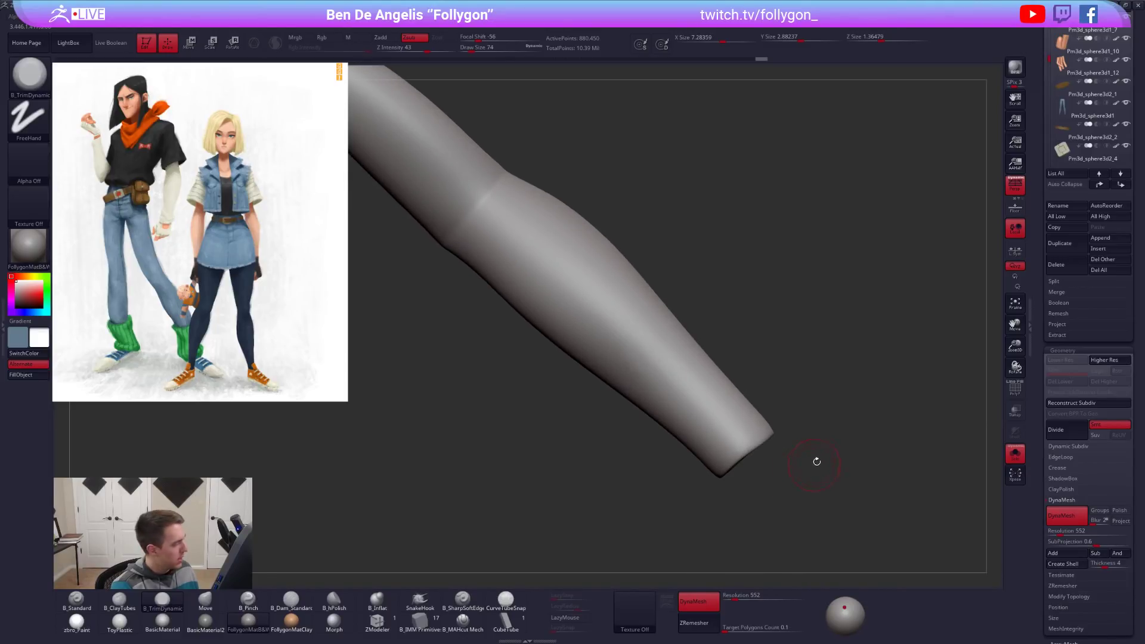
# Isolate one sleeve with a lasso selection and delete the hidden opposite sleeve.
pyautogui.moveTo(719, 480)
pyautogui.keyDown('ctrl'); pyautogui.mouseDown(button='right')
pyautogui.moveTo(672, 416)
pyautogui.moveTo(705, 357)
pyautogui.mouseUp(button='right'); pyautogui.keyUp('ctrl')
pyautogui.moveTo(621, 257)
pyautogui.keyDown('ctrl'); pyautogui.keyDown('shift'); pyautogui.mouseDown()
pyautogui.moveTo(690, 477)
pyautogui.moveTo(825, 338)
pyautogui.mouseUp(); pyautogui.keyUp('shift'); pyautogui.keyUp('ctrl')
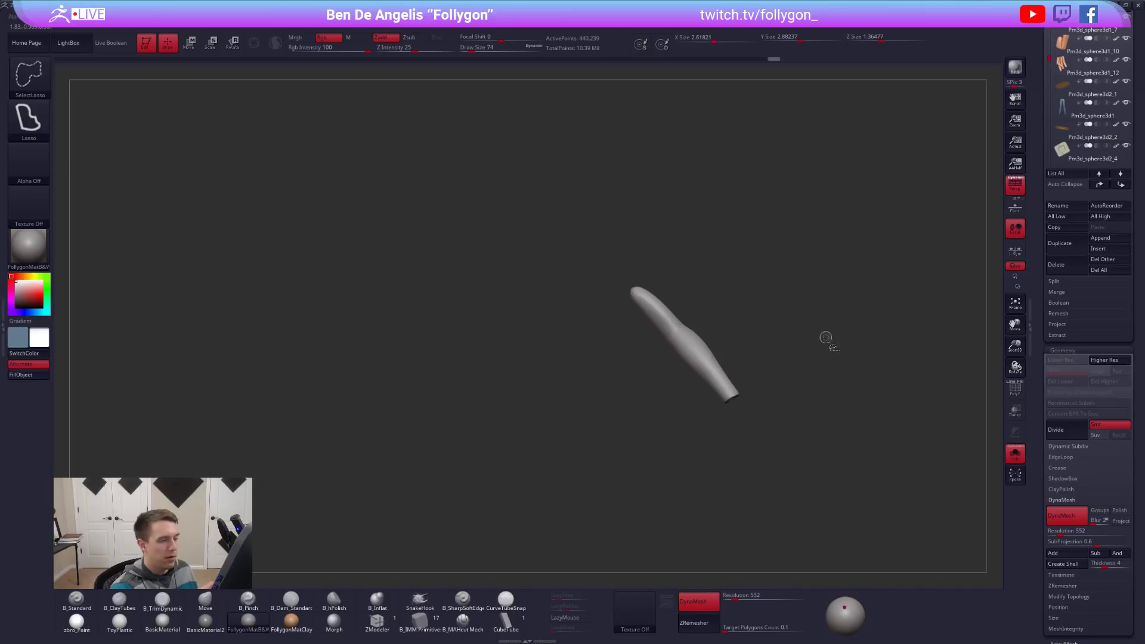
pyautogui.press('space')
pyautogui.click(823, 387)
pyautogui.keyDown('ctrl'); pyautogui.moveTo(761, 432); pyautogui.dragTo(722, 497, button='right'); pyautogui.keyUp('ctrl')
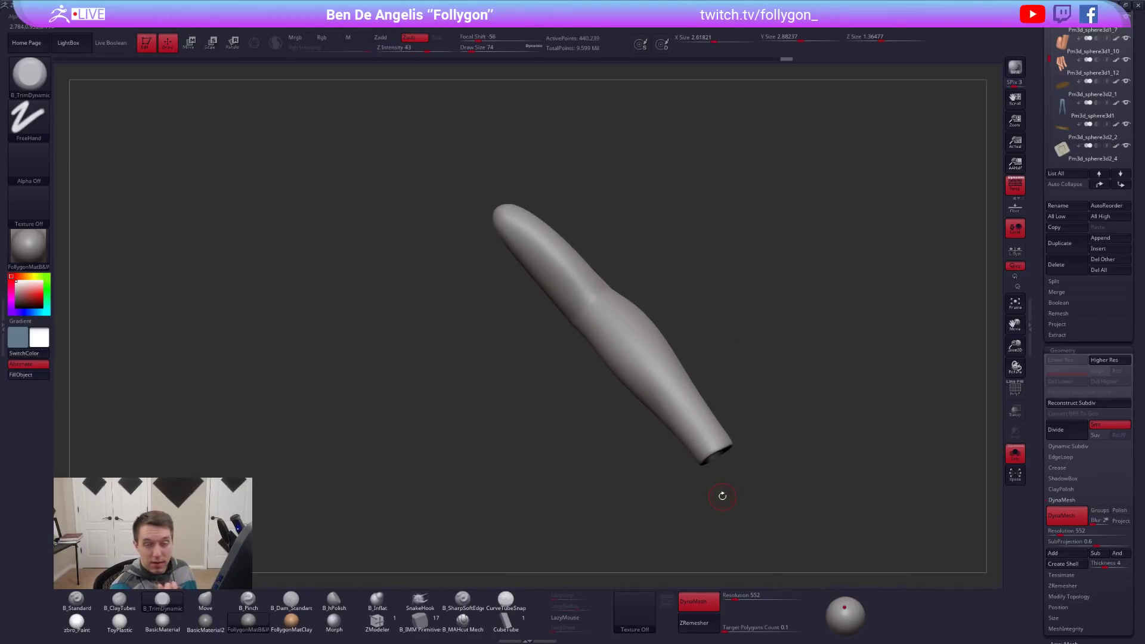
pyautogui.moveTo(856, 461); pyautogui.dragTo(795, 475, button='right')
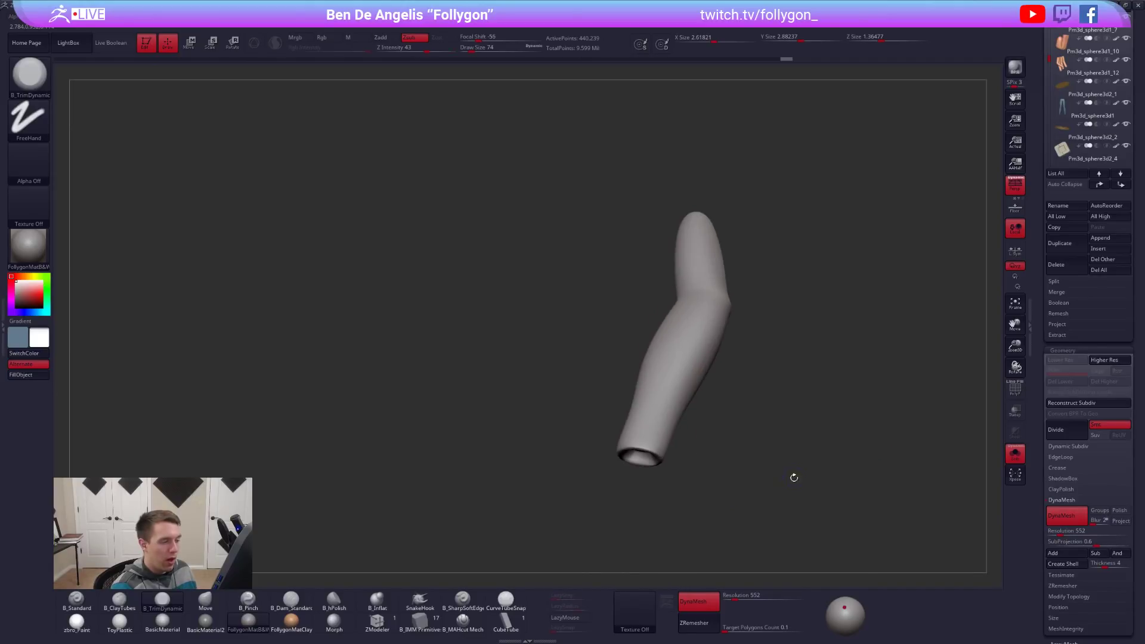
# Duplicate the sleeve subtool and draw a CurveTubeSnap tube at draw size 29 along the forearm from cuff to elbow.
pyautogui.moveTo(1034, 294); pyautogui.dragTo(1035, 465)
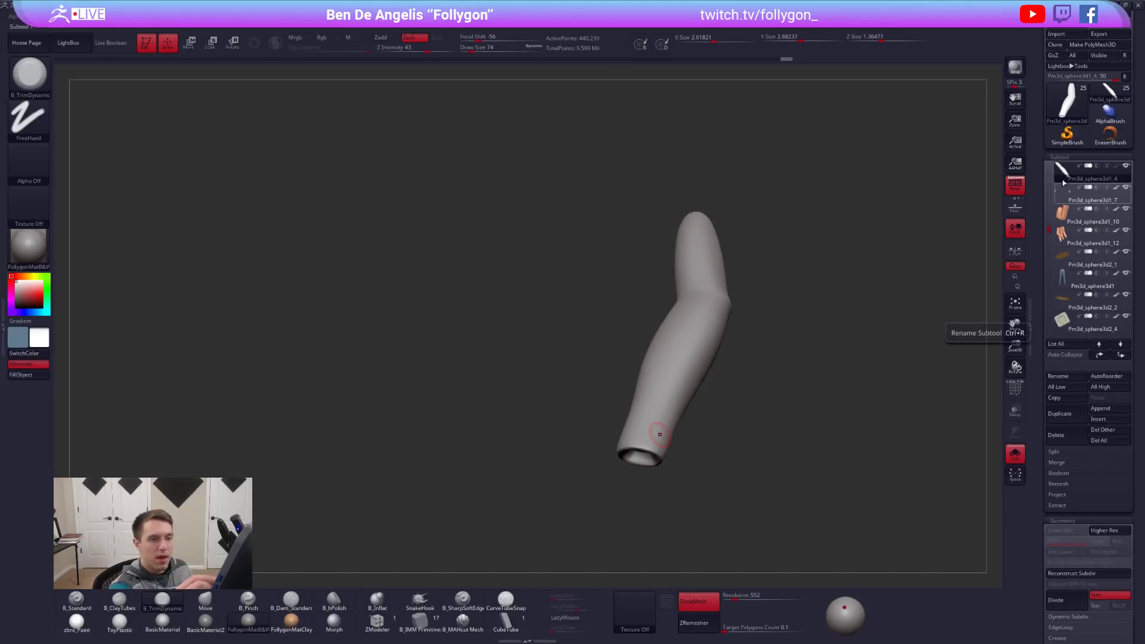
pyautogui.click(1067, 418)
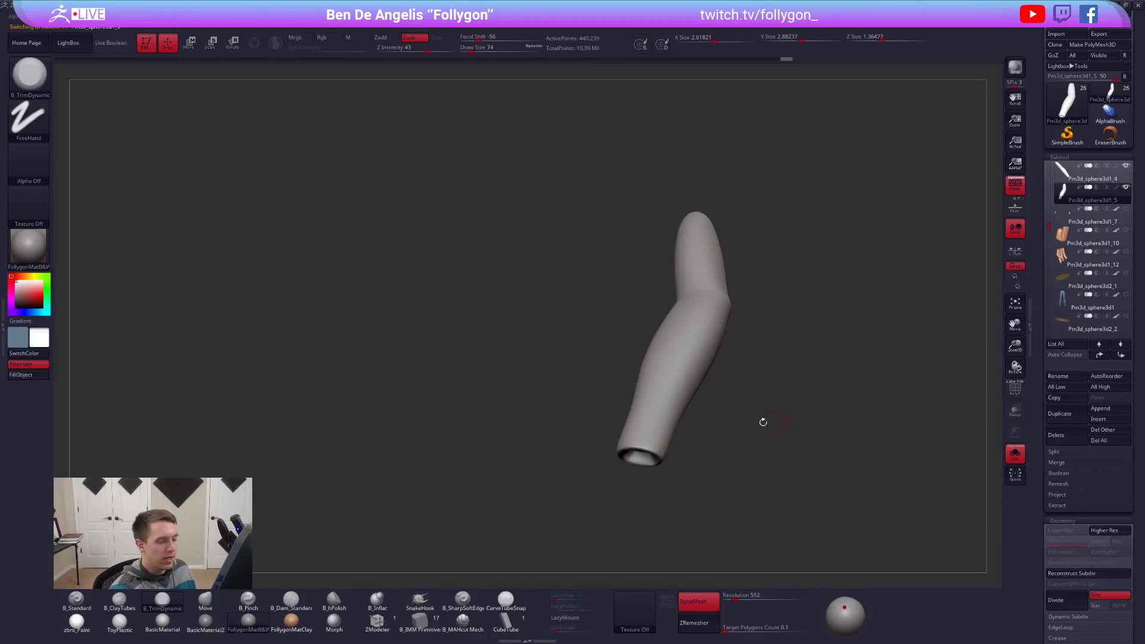
pyautogui.click(507, 601)
pyautogui.moveTo(628, 429)
pyautogui.mouseDown(button='right')
pyautogui.moveTo(665, 501)
pyautogui.moveTo(630, 474)
pyautogui.moveTo(632, 460)
pyautogui.moveTo(596, 488)
pyautogui.mouseUp(button='right')
pyautogui.press('s')
pyautogui.moveTo(618, 463); pyautogui.dragTo(596, 462)
pyautogui.moveTo(618, 459); pyautogui.dragTo(574, 513, button='right')
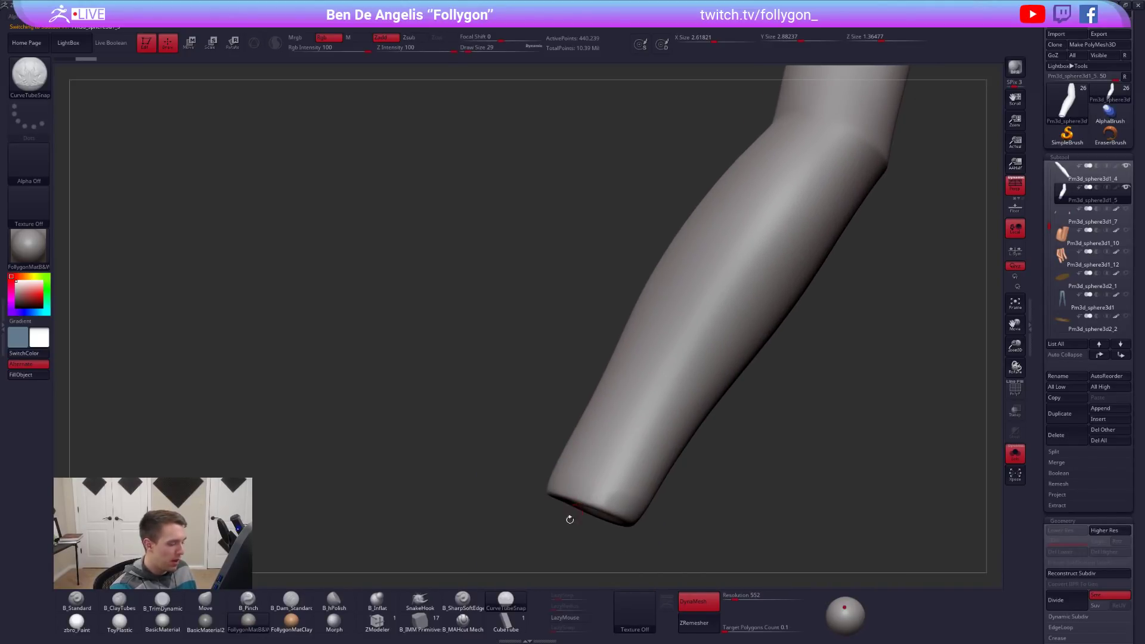
pyautogui.moveTo(603, 496); pyautogui.dragTo(837, 174)
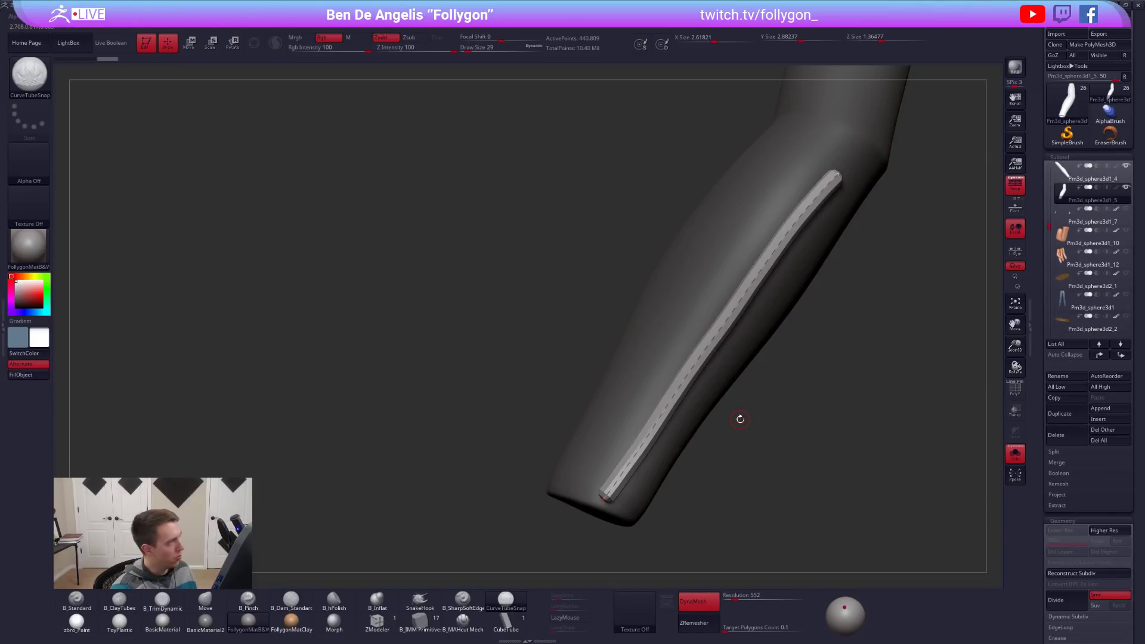
# Try different thicknesses for the forearm tube by updating its curve at draw sizes 64 and 4.
pyautogui.press('space')
pyautogui.moveTo(784, 361)
pyautogui.mouseDown()
pyautogui.moveTo(775, 359)
pyautogui.moveTo(802, 379)
pyautogui.mouseUp()
pyautogui.click(706, 352)
pyautogui.press('space')
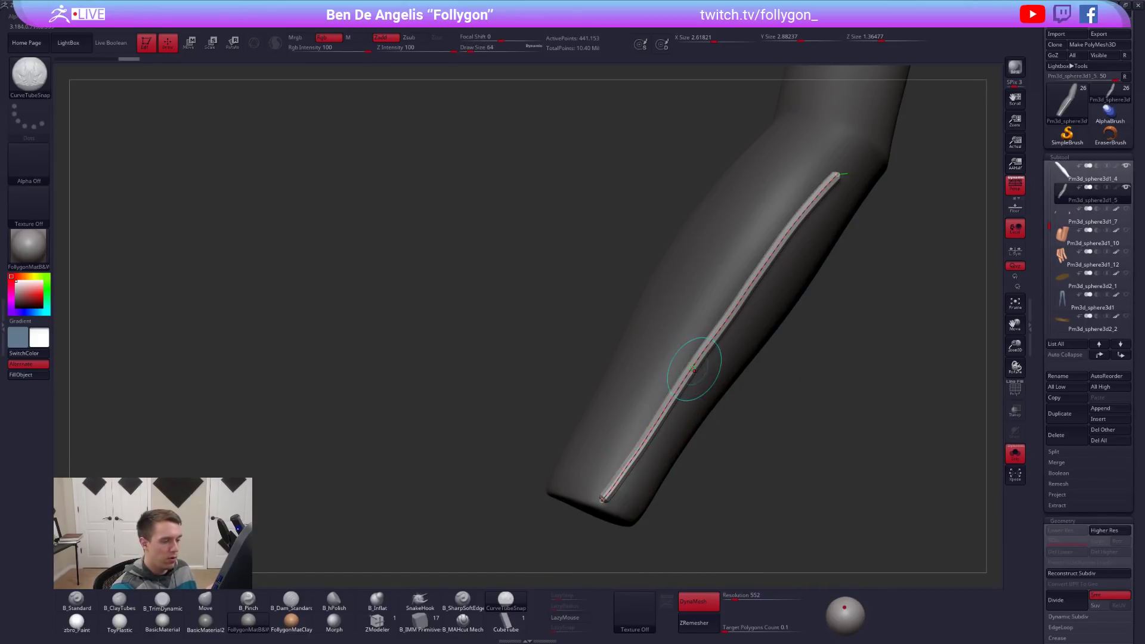
pyautogui.press('space')
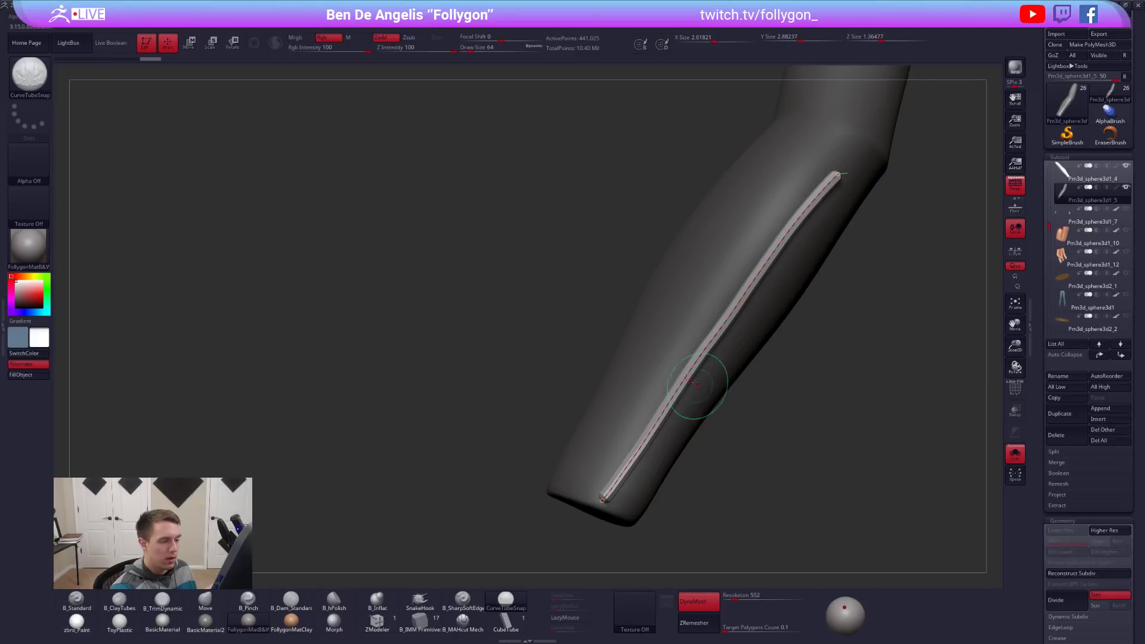
pyautogui.press('[')
pyautogui.press('[')
pyautogui.press('[')
pyautogui.press('[')
pyautogui.click(696, 387)
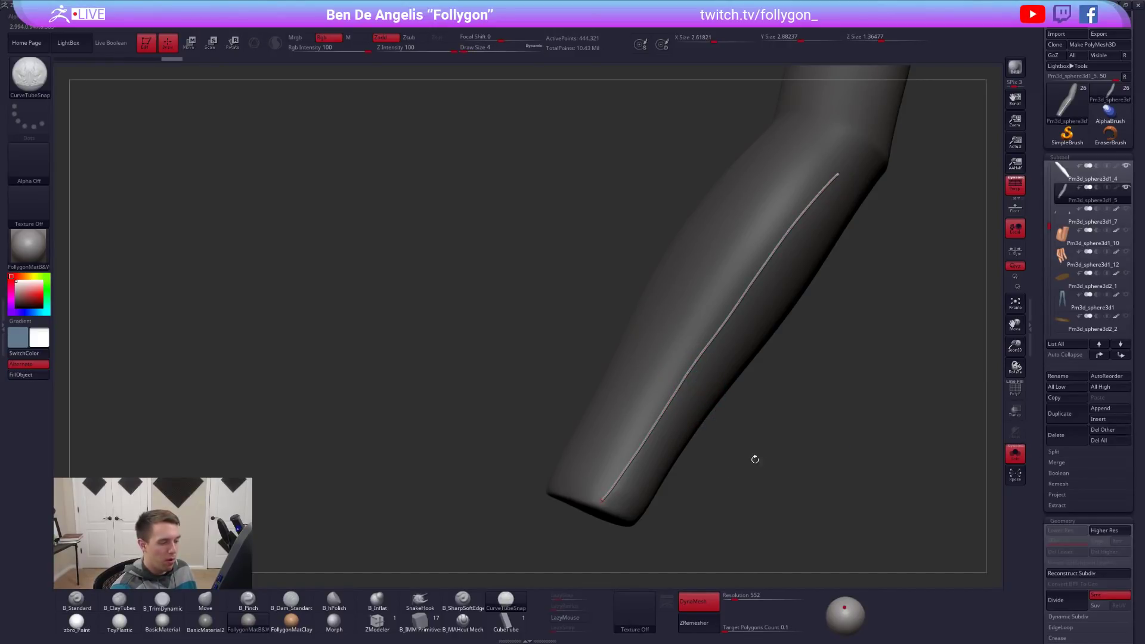
# Set the draw size to 9 and update the forearm tube to that thickness.
pyautogui.press('space')
pyautogui.moveTo(757, 460); pyautogui.dragTo(762, 460)
pyautogui.click(677, 429)
pyautogui.click(680, 451)
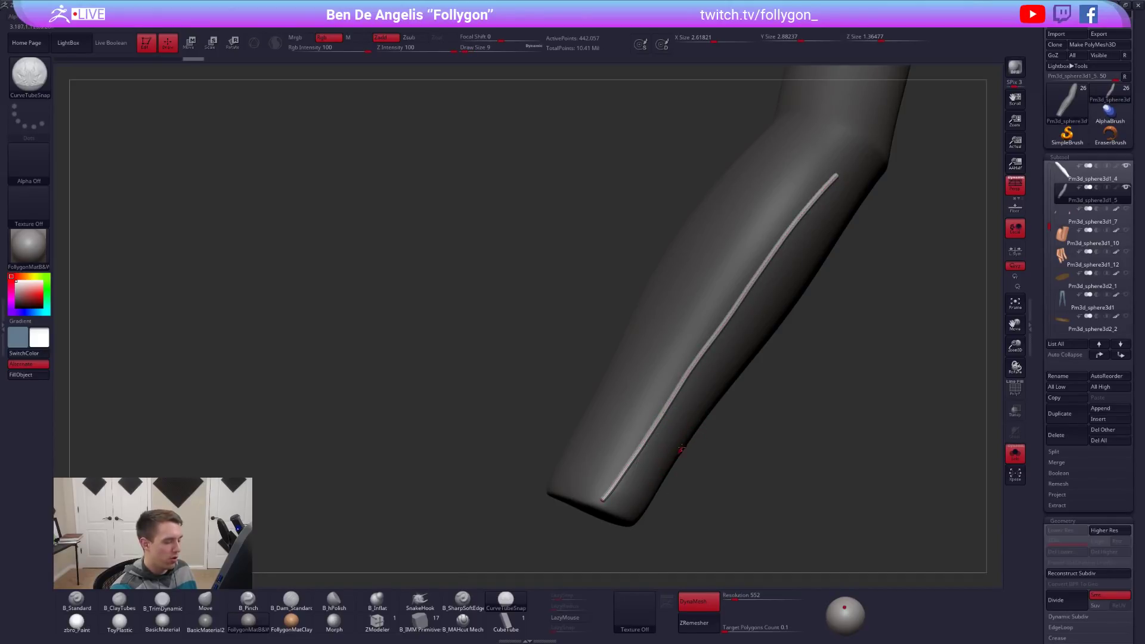
# Isolate the forearm tube, delete the hidden sleeve geometry from its subtool, and show the original sleeve again.
pyautogui.keyDown('ctrl'); pyautogui.keyDown('shift'); pyautogui.click(651, 431); pyautogui.keyUp('shift'); pyautogui.keyUp('ctrl')
pyautogui.press('space')
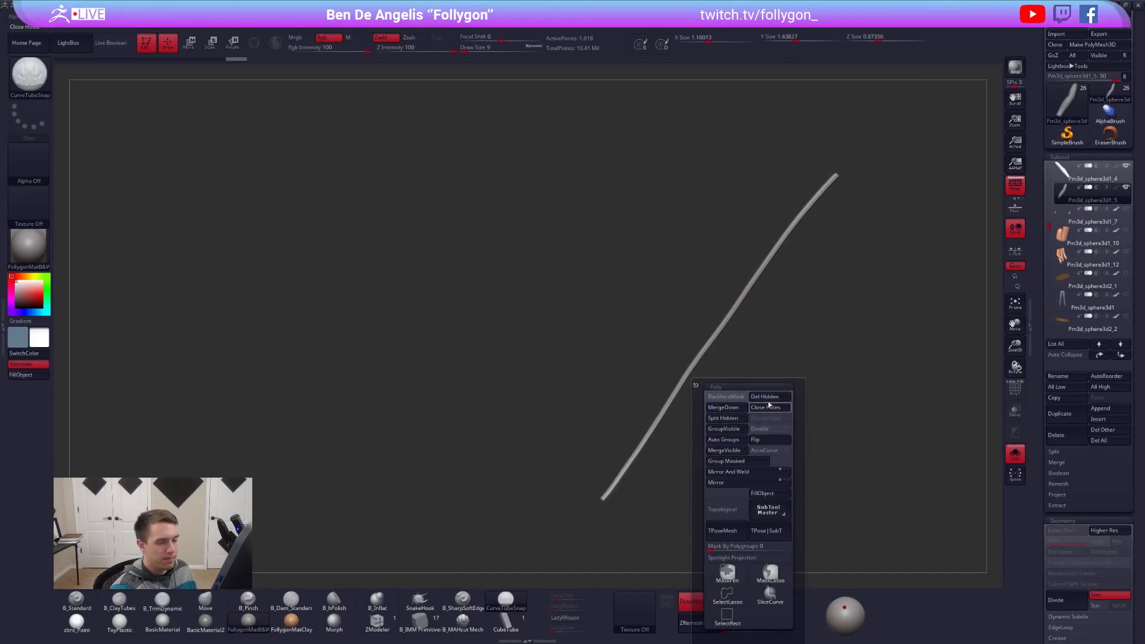
pyautogui.click(770, 402)
pyautogui.hotkey('shift', 'f')
pyautogui.hotkey('shift', 'f')
pyautogui.hotkey('alt', 's')
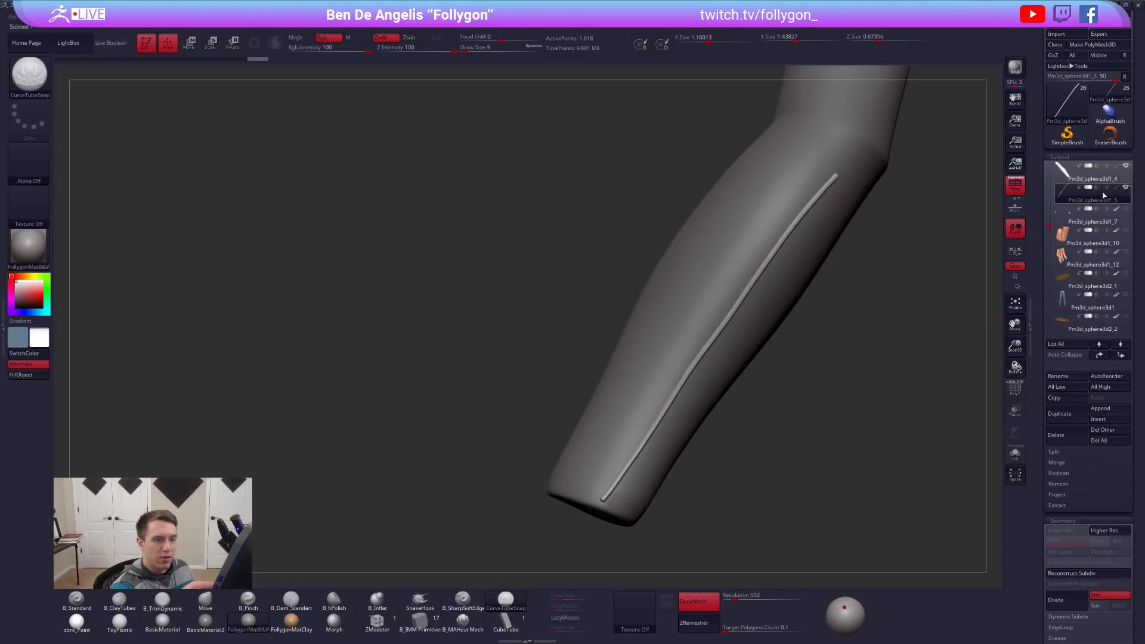
# Set the tube subtool to subtraction and enable Live Boolean to carve a groove along the forearm.
pyautogui.moveTo(1098, 192)
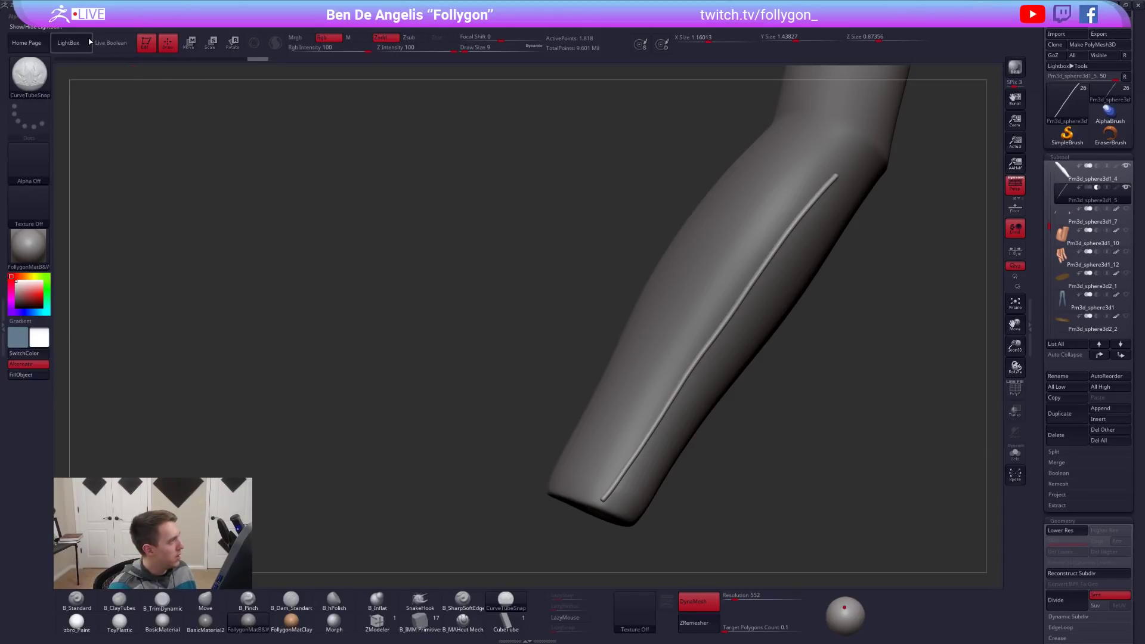
pyautogui.click(111, 43)
pyautogui.keyDown('alt'); pyautogui.moveTo(544, 382); pyautogui.dragTo(566, 337); pyautogui.keyUp('alt')
pyautogui.press('b')
pyautogui.press('m')
pyautogui.press('v')
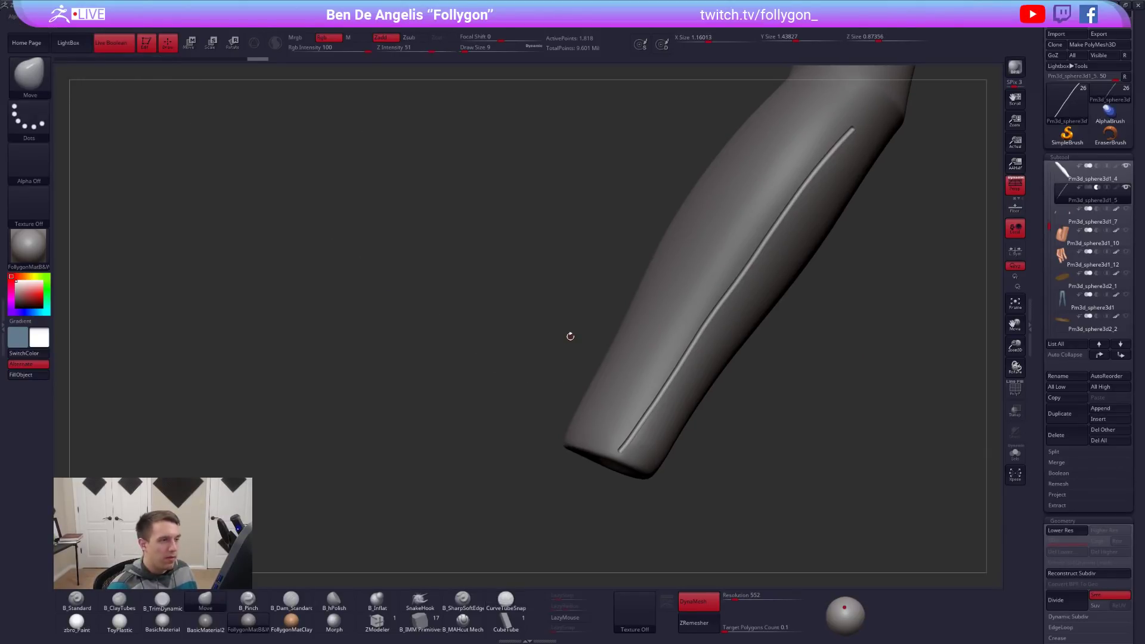
# Adjust the groove's tube near the wrist with the Move brush at draw size 239, and delete the tube subtool.
pyautogui.press('space')
pyautogui.moveTo(648, 412); pyautogui.dragTo(665, 414)
pyautogui.moveTo(621, 464)
pyautogui.mouseDown()
pyautogui.moveTo(618, 478)
pyautogui.moveTo(625, 462)
pyautogui.mouseUp()
pyautogui.moveTo(709, 477)
pyautogui.mouseDown()
pyautogui.moveTo(662, 465)
pyautogui.moveTo(796, 441)
pyautogui.moveTo(753, 401)
pyautogui.moveTo(811, 439)
pyautogui.mouseUp()
pyautogui.click(1056, 435)
pyautogui.click(982, 456)
pyautogui.click(1068, 184)
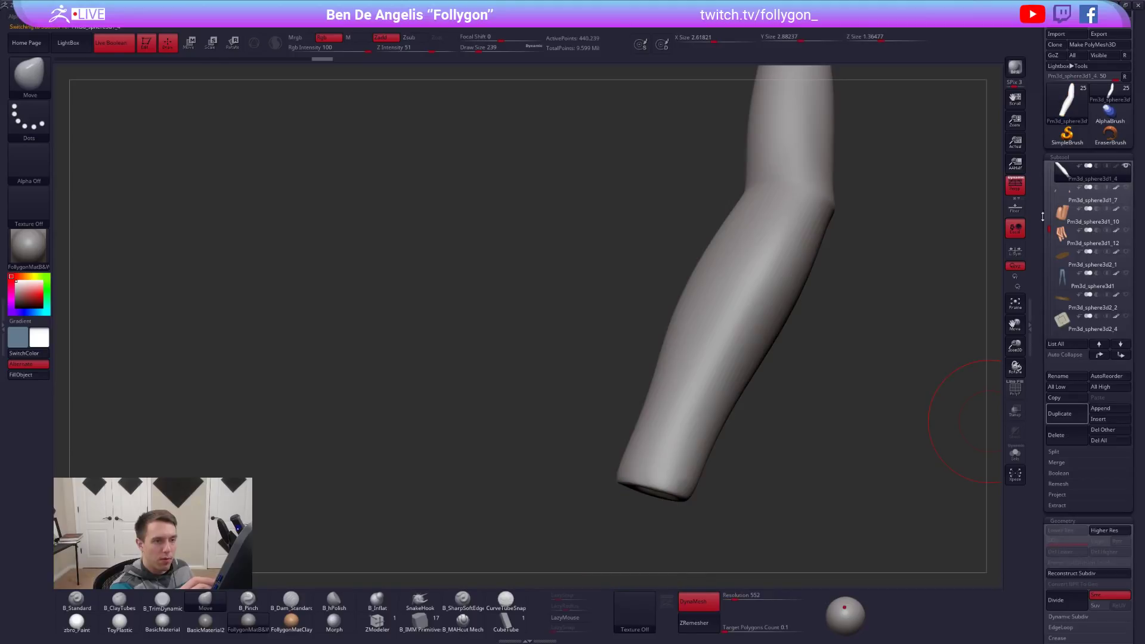
# Reduce the Move brush to draw size 113 and duplicate the sleeve subtool.
pyautogui.press('space')
pyautogui.moveTo(666, 460); pyautogui.dragTo(646, 460)
pyautogui.moveTo(646, 459)
pyautogui.mouseDown(button='right')
pyautogui.moveTo(668, 492)
pyautogui.moveTo(689, 462)
pyautogui.mouseUp(button='right')
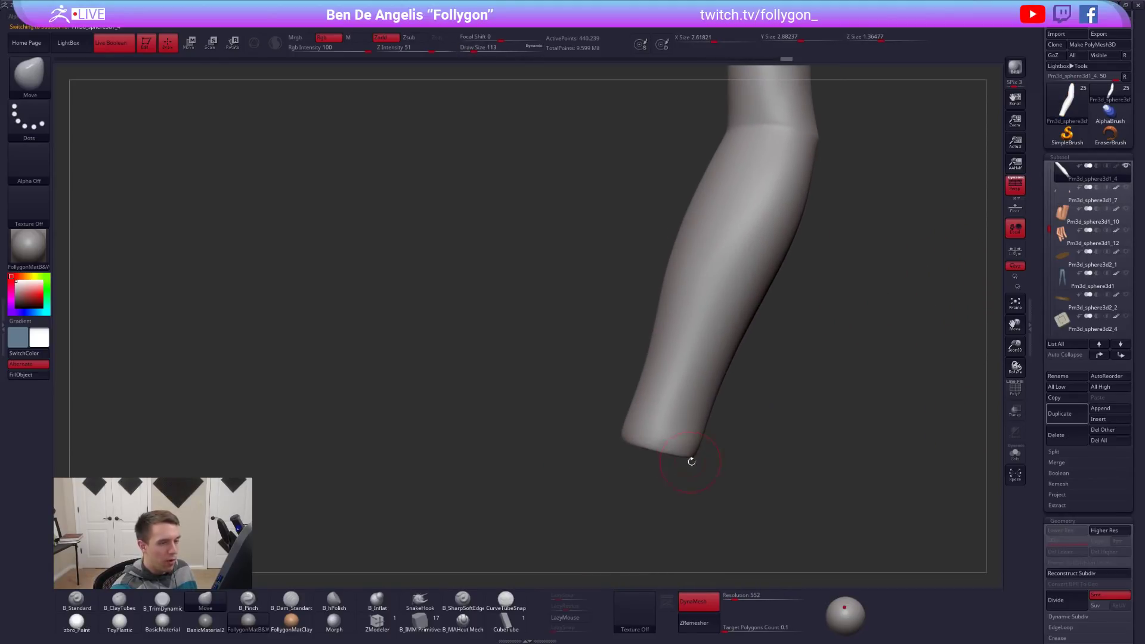
pyautogui.click(1067, 415)
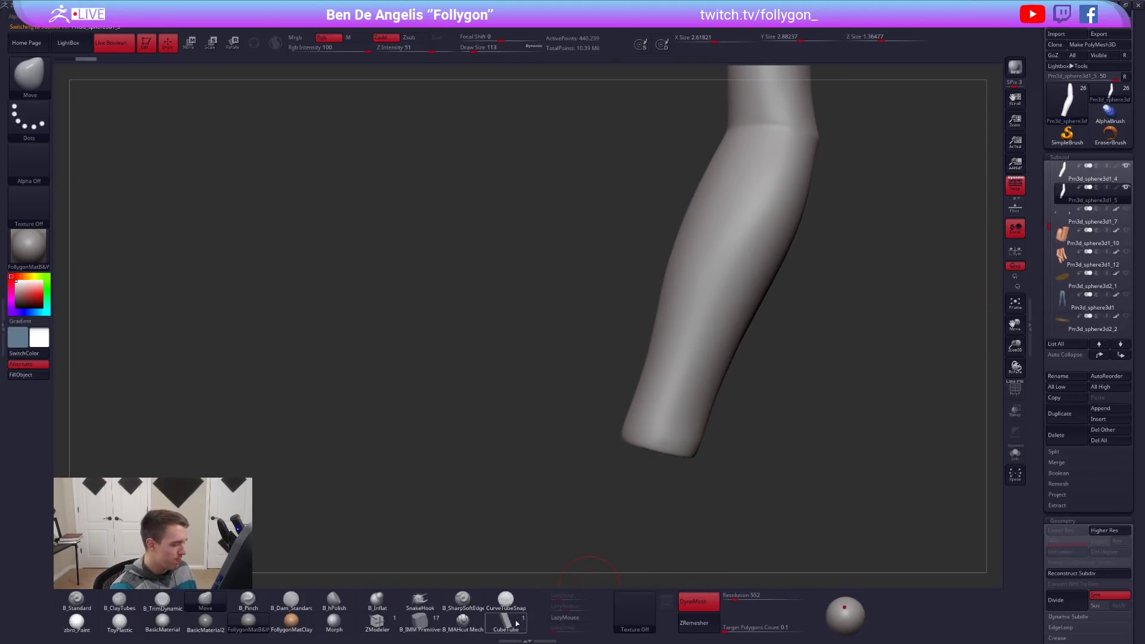
# Wrap CurveTubeSnap bands around the wrist and lower forearm at draw size 61, and undo the forearm band.
pyautogui.click(507, 601)
pyautogui.press('space')
pyautogui.click(694, 444)
pyautogui.moveTo(740, 495); pyautogui.dragTo(699, 435)
pyautogui.press('space')
pyautogui.click(673, 422)
pyautogui.keyDown('alt'); pyautogui.moveTo(665, 405); pyautogui.dragTo(661, 431, button='right'); pyautogui.keyUp('alt')
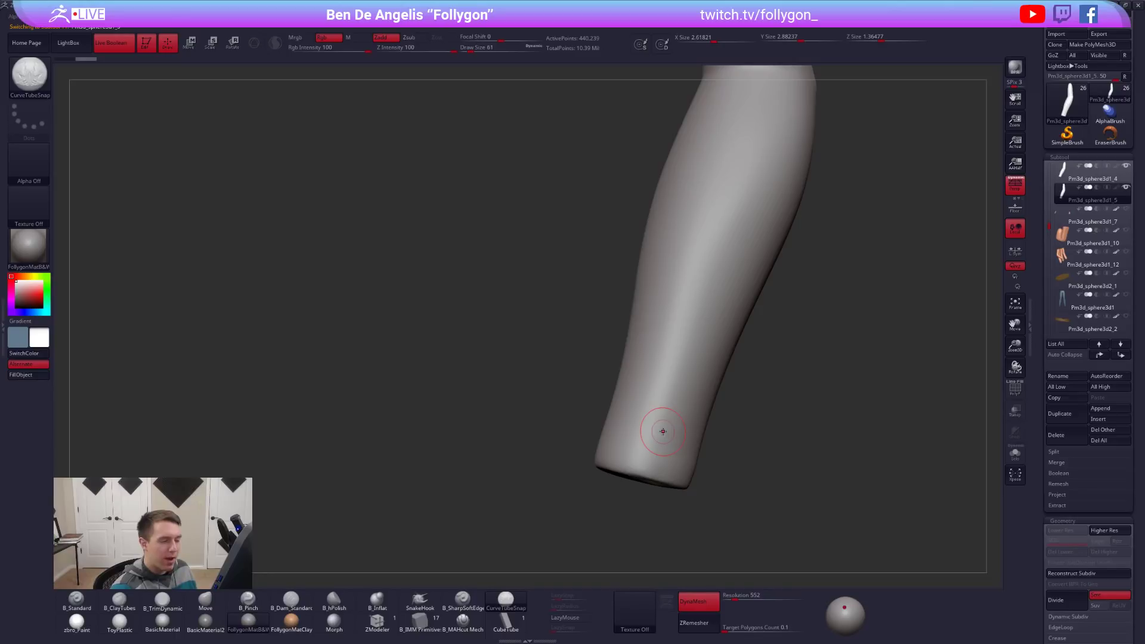
pyautogui.moveTo(743, 456)
pyautogui.mouseDown()
pyautogui.moveTo(801, 454)
pyautogui.moveTo(795, 475)
pyautogui.mouseUp()
pyautogui.moveTo(807, 514)
pyautogui.mouseDown()
pyautogui.moveTo(830, 435)
pyautogui.moveTo(790, 487)
pyautogui.mouseUp()
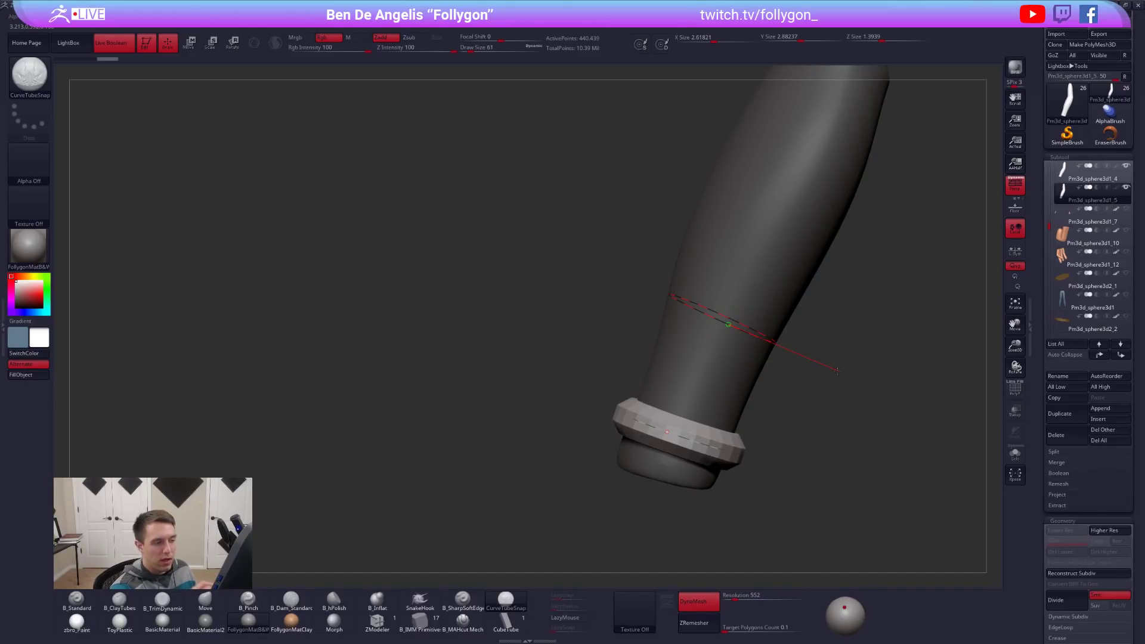
pyautogui.moveTo(837, 370); pyautogui.dragTo(838, 370)
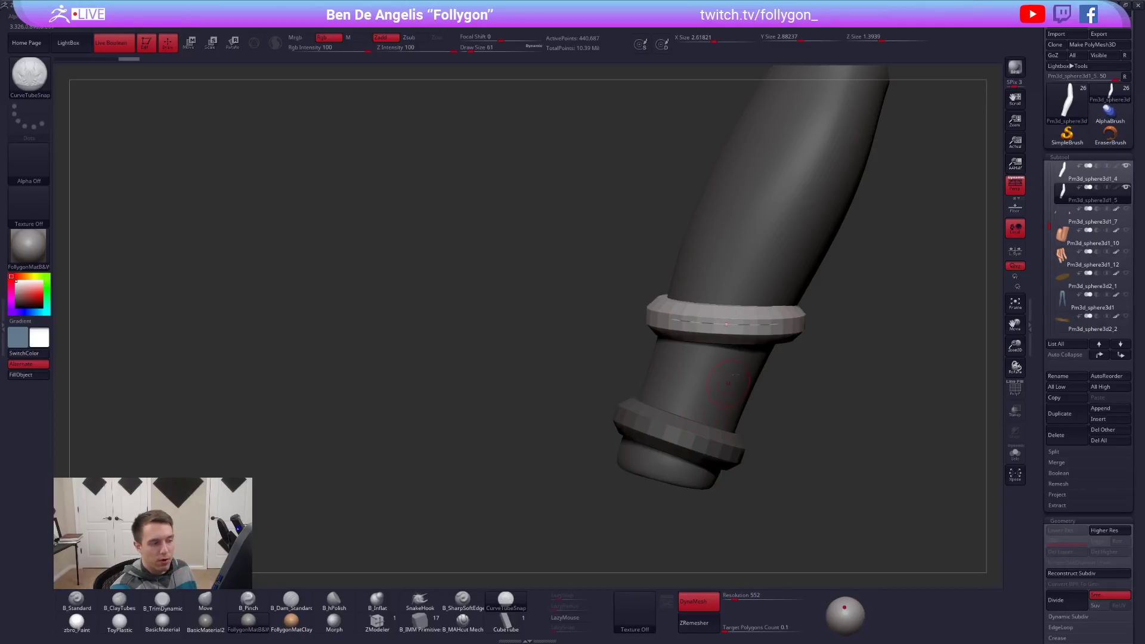
pyautogui.moveTo(768, 509); pyautogui.dragTo(780, 496)
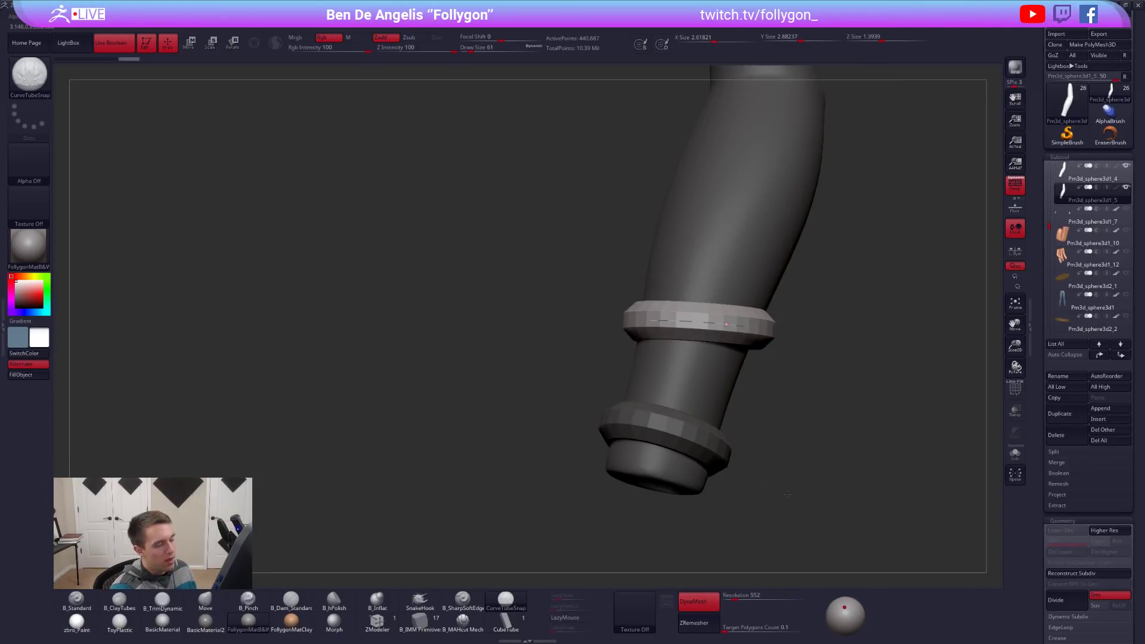
pyautogui.hotkey('ctrl', 'z')
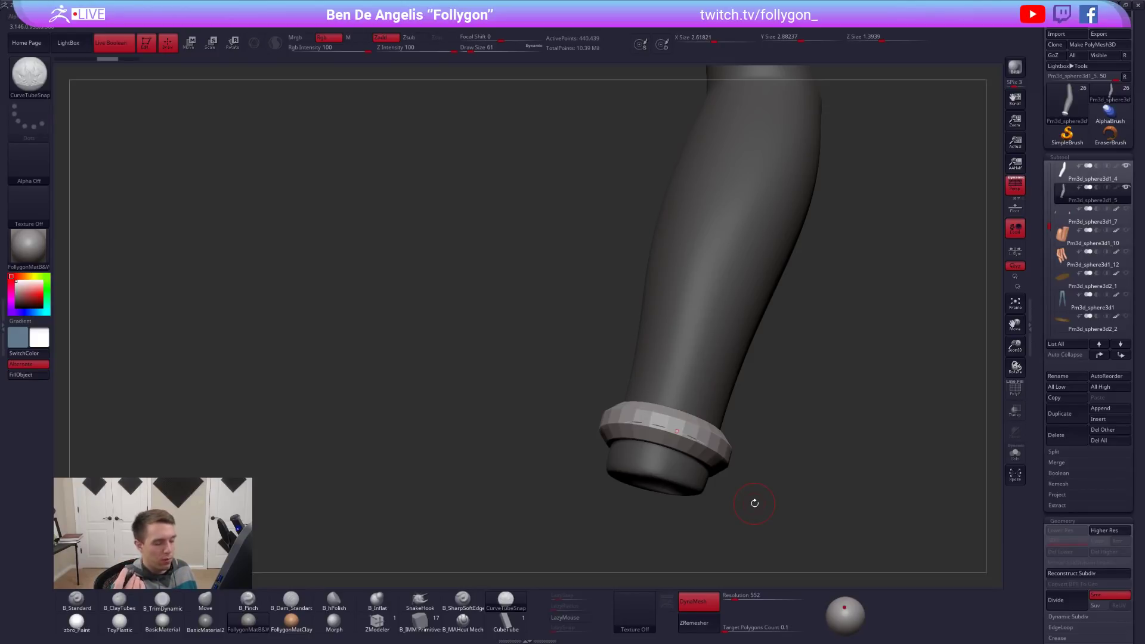
# Try drawing CubeTube strips on the forearm above the wrist band.
pyautogui.click(506, 622)
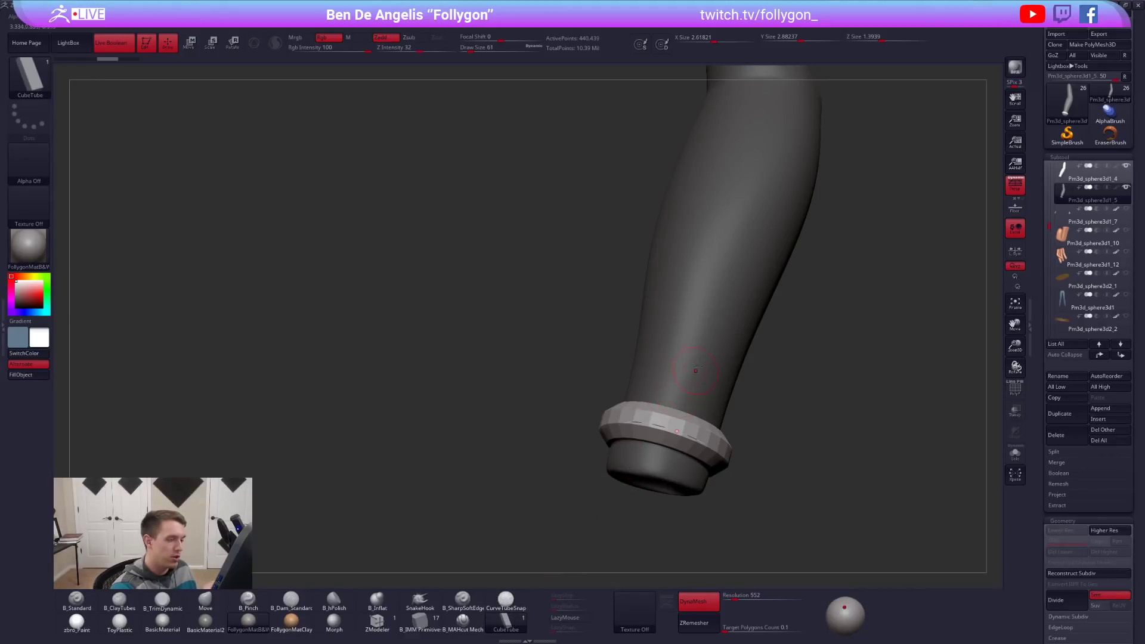
pyautogui.moveTo(737, 225); pyautogui.dragTo(771, 175)
pyautogui.hotkey('ctrl', 'z')
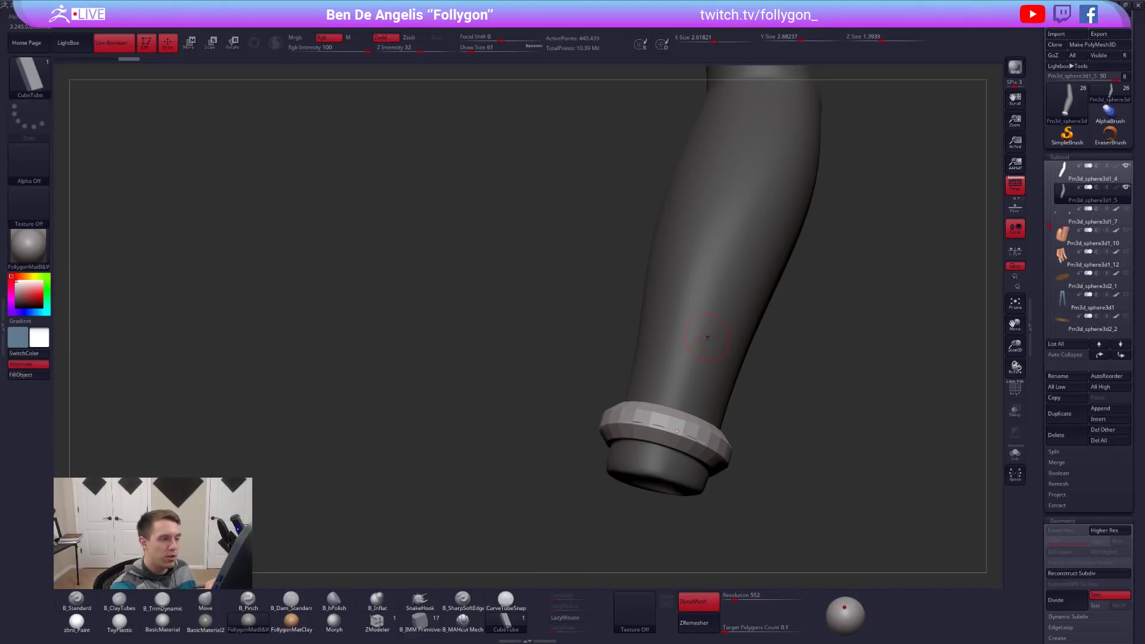
pyautogui.keyDown('shift'); pyautogui.moveTo(825, 386); pyautogui.dragTo(825, 387); pyautogui.keyUp('shift')
pyautogui.moveTo(810, 462)
pyautogui.mouseDown()
pyautogui.moveTo(749, 422)
pyautogui.moveTo(790, 411)
pyautogui.moveTo(756, 445)
pyautogui.mouseUp()
pyautogui.hotkey('ctrl', 'z')
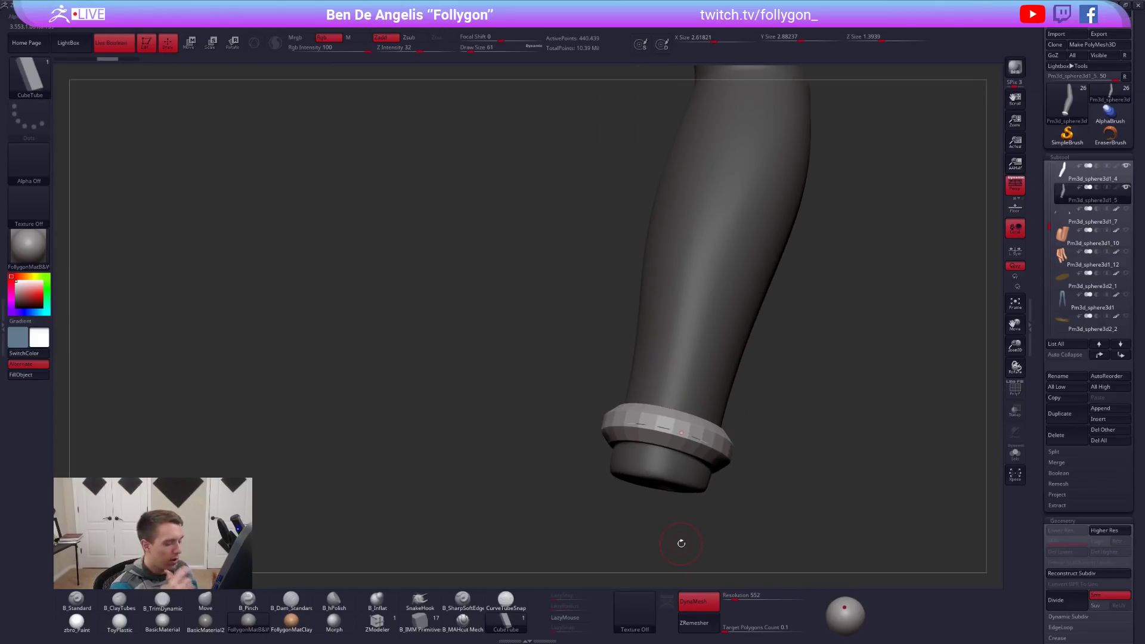
# Thin the wrist band with CurveTubeSnap at draw size 29, and delete the duplicate sleeve subtool containing it.
pyautogui.click(506, 600)
pyautogui.press('s')
pyautogui.moveTo(793, 420); pyautogui.dragTo(778, 438)
pyautogui.click(698, 440)
pyautogui.press('space')
pyautogui.click(697, 437)
pyautogui.moveTo(719, 471)
pyautogui.mouseDown()
pyautogui.moveTo(747, 454)
pyautogui.moveTo(834, 455)
pyautogui.moveTo(809, 451)
pyautogui.moveTo(774, 473)
pyautogui.moveTo(817, 435)
pyautogui.moveTo(812, 444)
pyautogui.mouseUp()
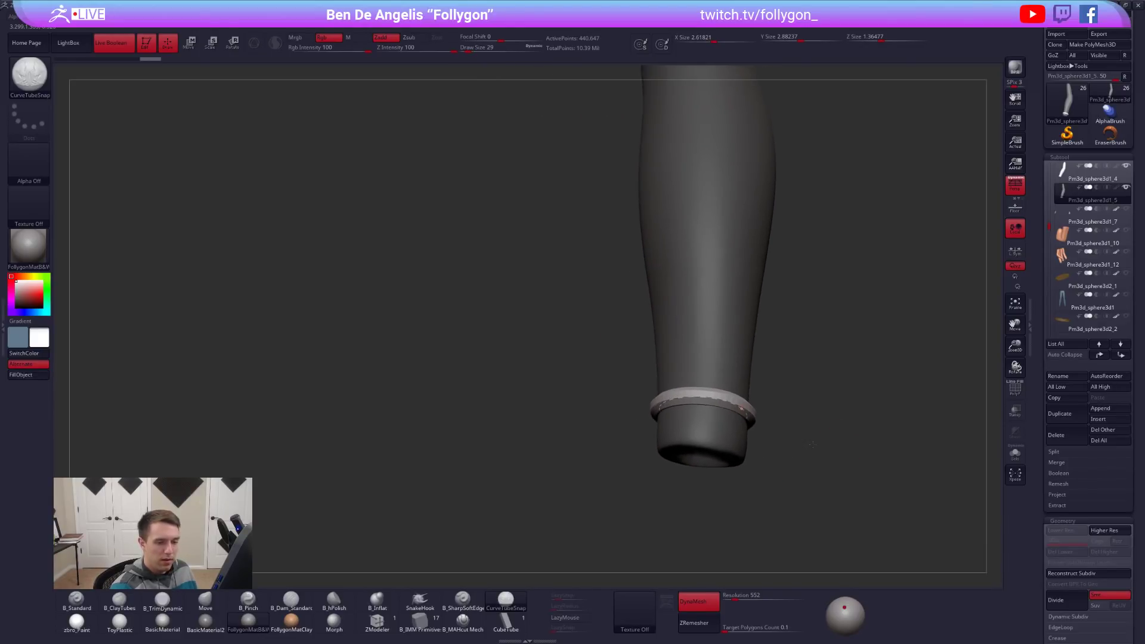
pyautogui.click(1064, 435)
pyautogui.click(985, 452)
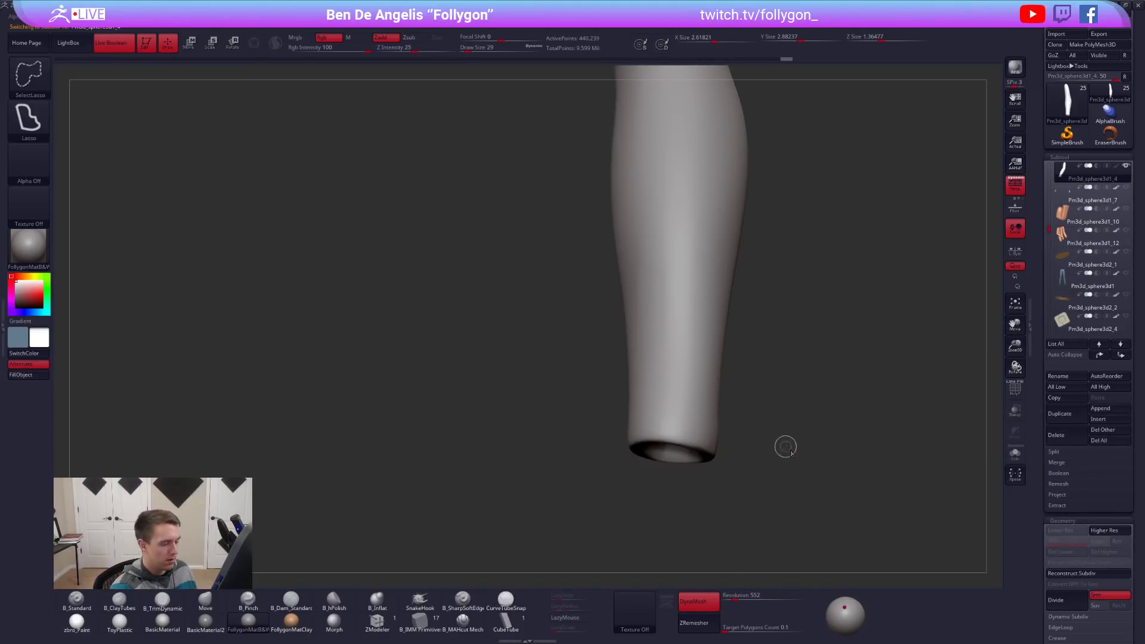
# Slice straight across the sleeve just above the wrist opening to give the narrow cuff its own polygroup.
pyautogui.moveTo(861, 384); pyautogui.dragTo(820, 418)
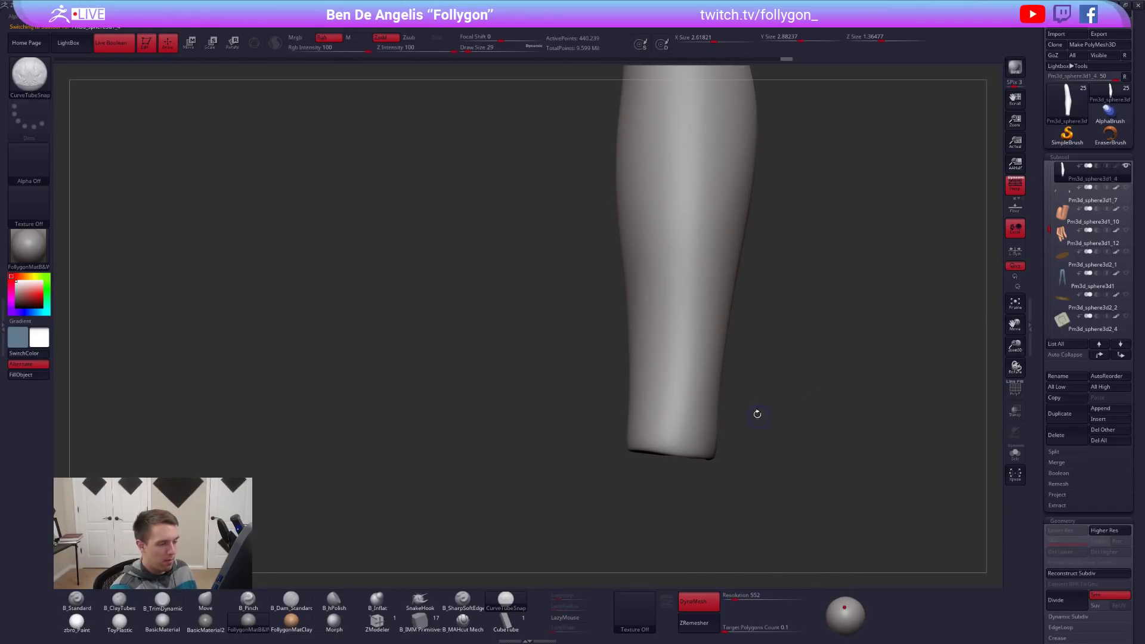
pyautogui.rightClick(761, 416)
pyautogui.keyDown('ctrl'); pyautogui.keyDown('shift'); pyautogui.moveTo(604, 430); pyautogui.dragTo(789, 441); pyautogui.keyUp('shift'); pyautogui.keyUp('ctrl')
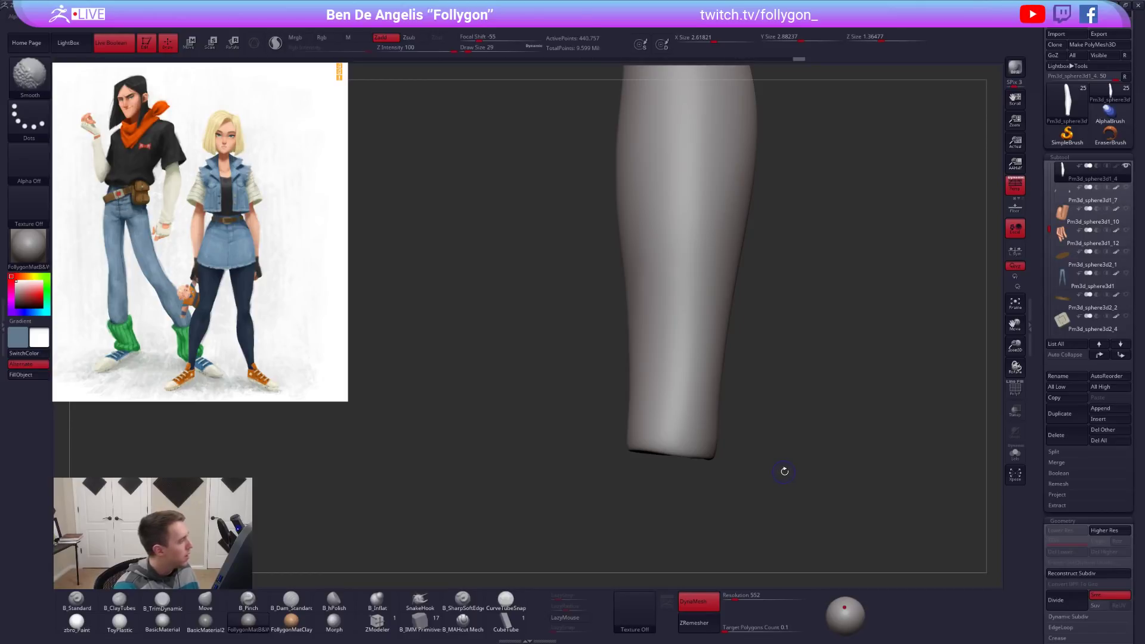
pyautogui.hotkey('shift', 'f')
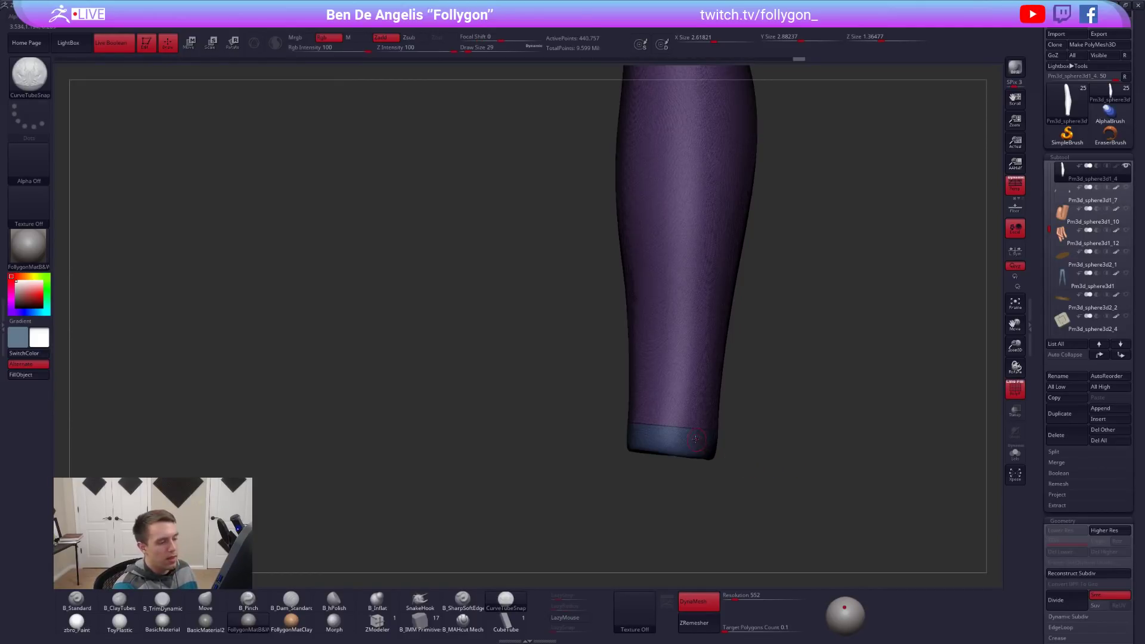
# Isolate the cuff polygroup, split the hidden sleeve into a separate subtool, and close the cuff's holes.
pyautogui.keyDown('ctrl'); pyautogui.keyDown('shift'); pyautogui.click(706, 458); pyautogui.keyUp('shift'); pyautogui.keyUp('ctrl')
pyautogui.moveTo(745, 433); pyautogui.dragTo(743, 460)
pyautogui.hotkey('ctrl', 'shift', 'f')
pyautogui.click(781, 429)
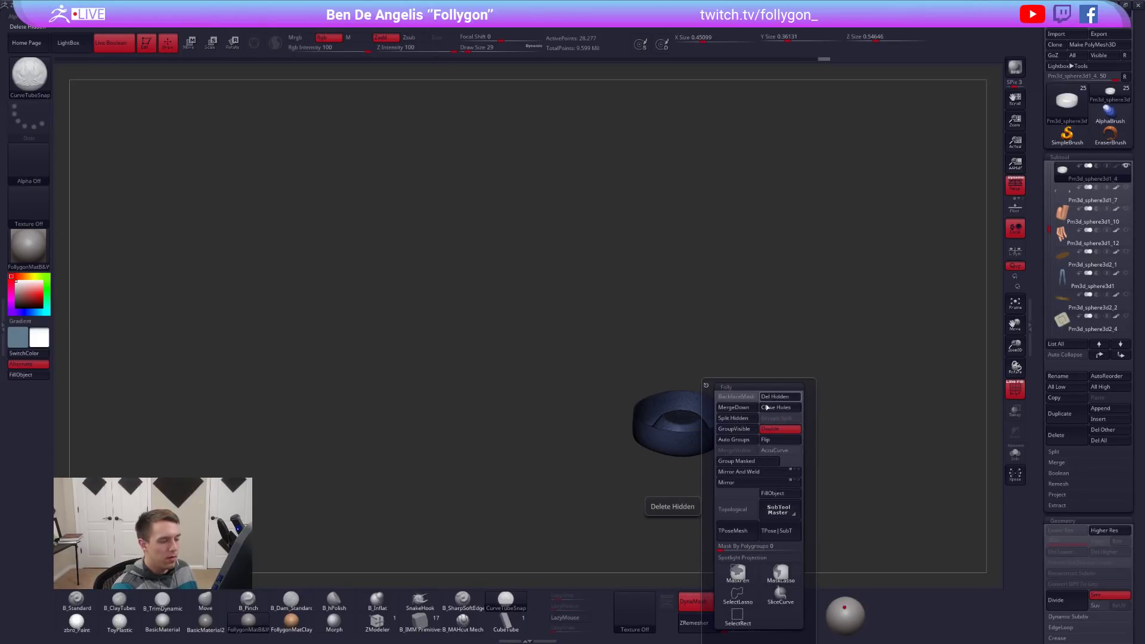
pyautogui.click(733, 418)
pyautogui.hotkey('ctrl', 'shift', 'f')
pyautogui.click(859, 385)
pyautogui.hotkey('shift', 'f')
pyautogui.moveTo(800, 455)
pyautogui.mouseDown()
pyautogui.moveTo(799, 437)
pyautogui.moveTo(797, 451)
pyautogui.mouseUp()
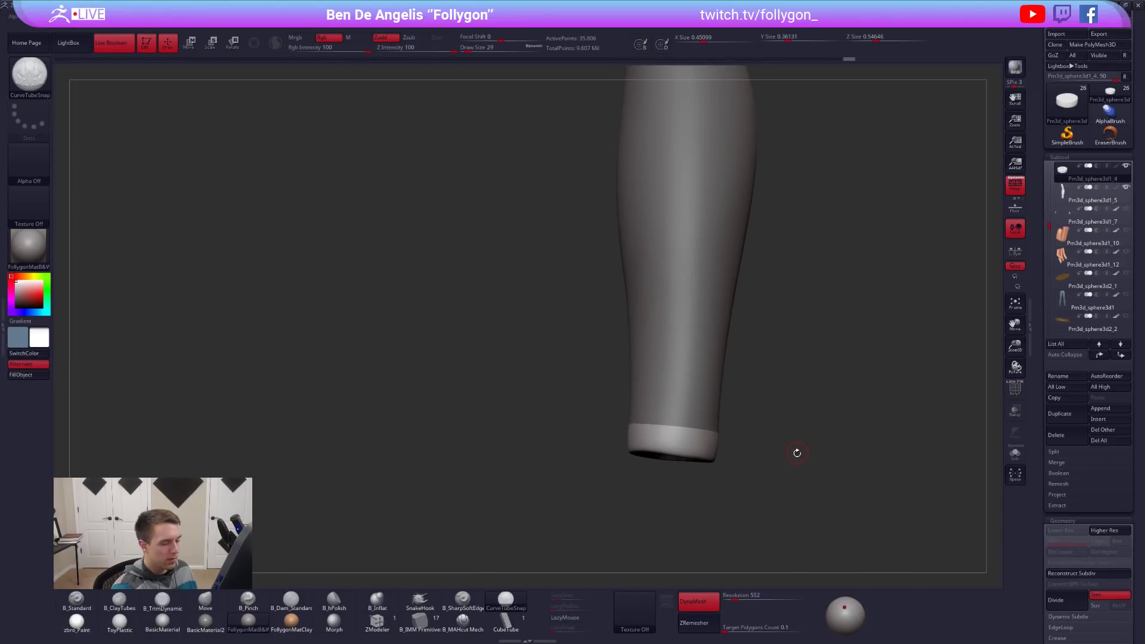
# Adjust the cuff's lower edge from several angles with the Move brush at draw size 96.
pyautogui.press('b')
pyautogui.press('m')
pyautogui.press('v')
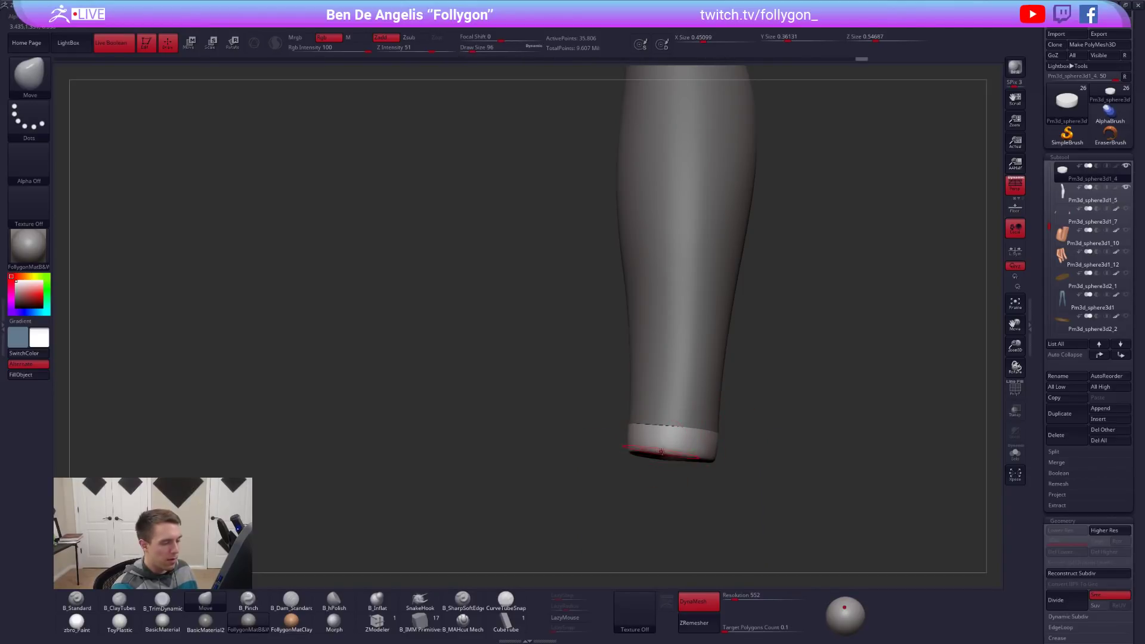
pyautogui.moveTo(689, 453); pyautogui.dragTo(689, 451)
pyautogui.moveTo(651, 440)
pyautogui.mouseDown(button='right')
pyautogui.moveTo(680, 440)
pyautogui.moveTo(680, 456)
pyautogui.mouseUp(button='right')
pyautogui.moveTo(704, 452); pyautogui.dragTo(705, 454)
pyautogui.moveTo(686, 444); pyautogui.dragTo(753, 406, button='right')
# Select the split-off sleeve subtool, view it in solo, and close its open wrist end.
pyautogui.hotkey('shift', 'f')
pyautogui.hotkey('alt', 's')
pyautogui.hotkey('shift', 'f')
pyautogui.click(1064, 192)
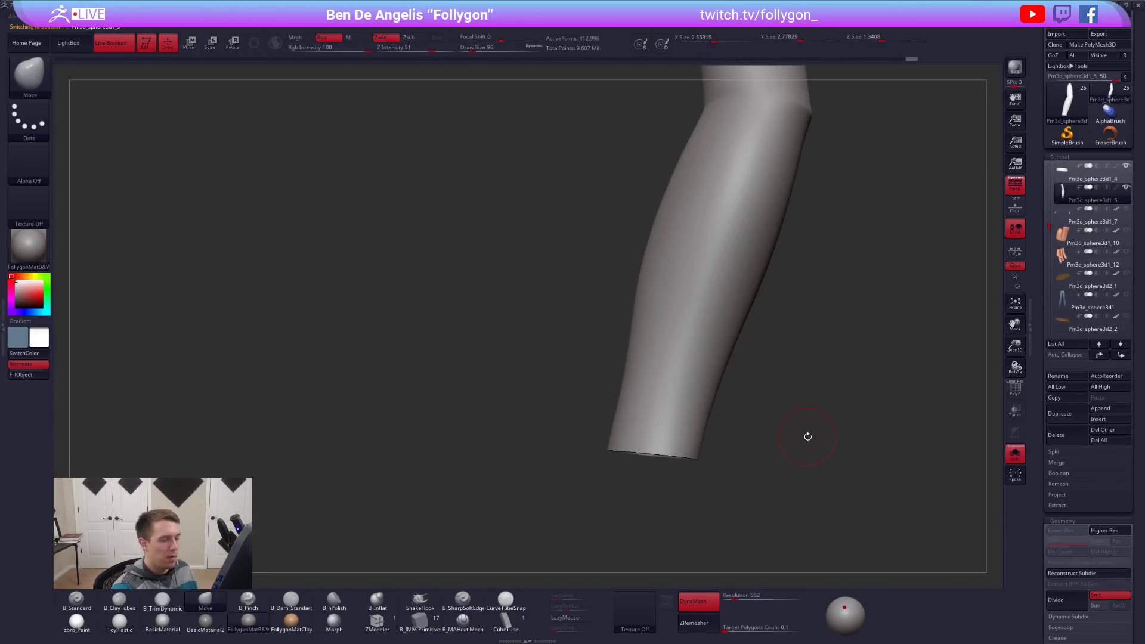
pyautogui.press('space')
pyautogui.click(853, 406)
# Display the sleeve's polygroups and remesh the closed sleeve with DynaMesh at resolution 552.
pyautogui.moveTo(801, 475); pyautogui.dragTo(828, 439, button='right')
pyautogui.hotkey('shift', 'f')
pyautogui.click(1013, 386)
pyautogui.click(1015, 388)
pyautogui.click(1010, 381)
pyautogui.moveTo(914, 414); pyautogui.dragTo(804, 463)
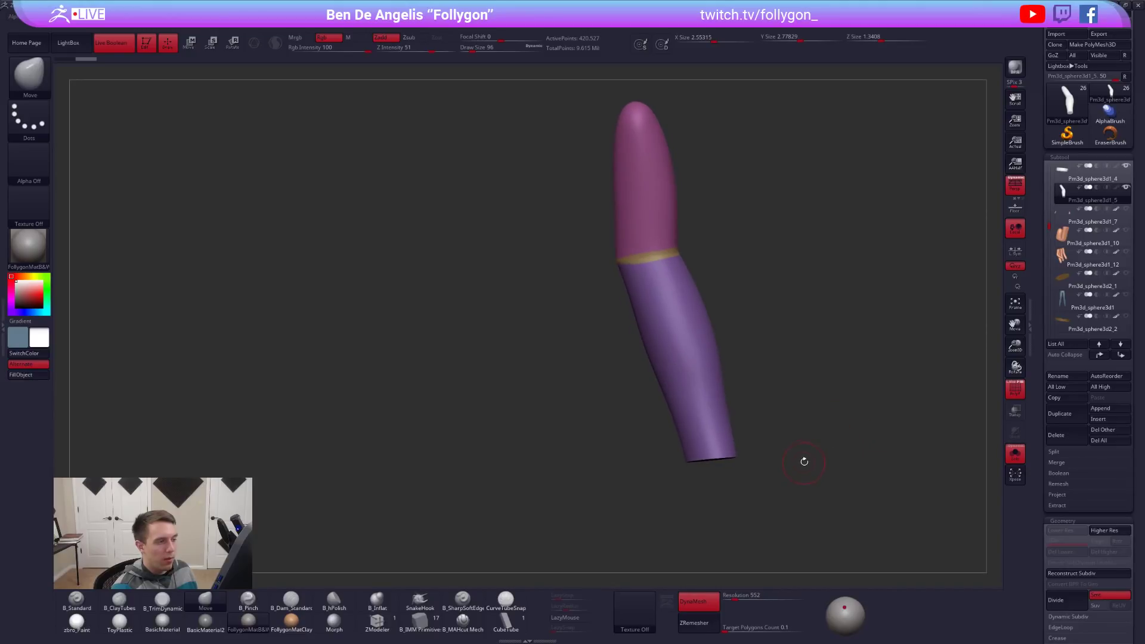
pyautogui.keyDown('ctrl'); pyautogui.moveTo(810, 434); pyautogui.dragTo(821, 449); pyautogui.keyUp('ctrl')
pyautogui.moveTo(806, 454); pyautogui.dragTo(765, 491)
pyautogui.moveTo(725, 417); pyautogui.dragTo(692, 350)
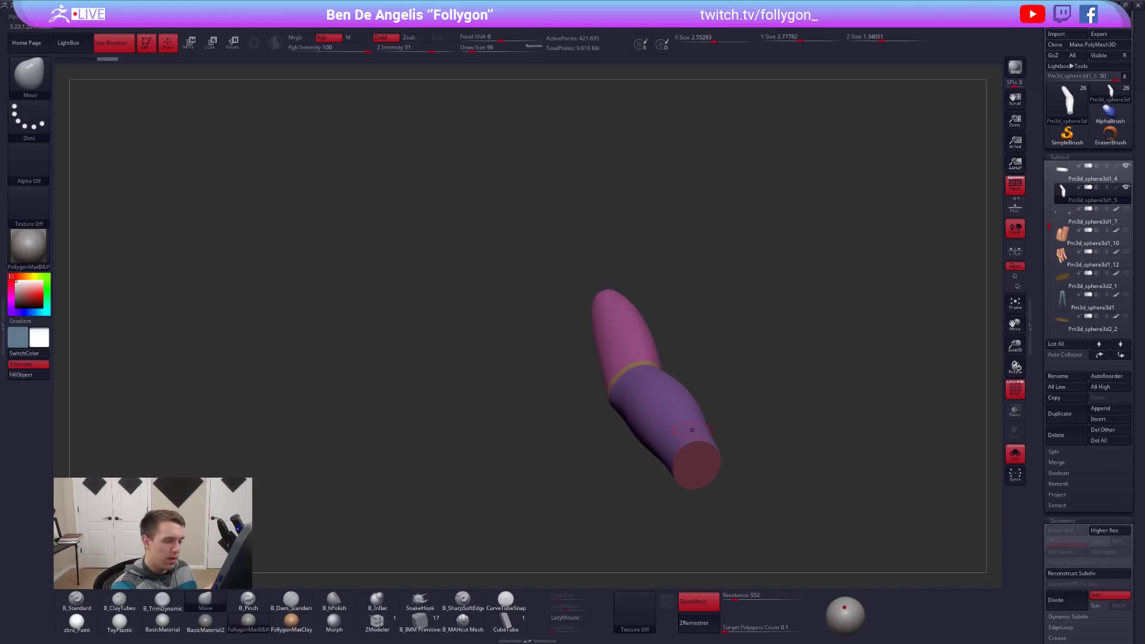
# Isolate the wrist cap polygroup for checking, and try masking the arm by polygroup.
pyautogui.keyDown('ctrl'); pyautogui.keyDown('shift'); pyautogui.click(696, 464); pyautogui.keyUp('shift'); pyautogui.keyUp('ctrl')
pyautogui.rightClick(787, 459)
pyautogui.keyDown('ctrl'); pyautogui.keyDown('shift'); pyautogui.click(865, 421); pyautogui.keyUp('shift'); pyautogui.keyUp('ctrl')
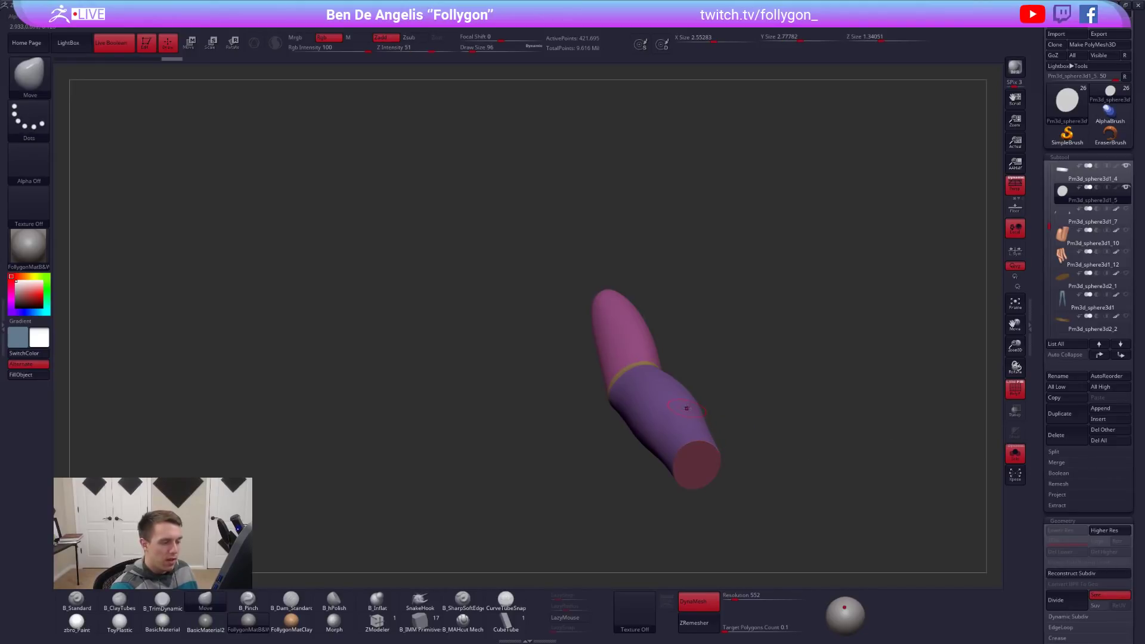
pyautogui.press('w')
pyautogui.keyDown('ctrl'); pyautogui.click(686, 408); pyautogui.keyUp('ctrl')
pyautogui.press('q')
pyautogui.moveTo(815, 430)
pyautogui.keyDown('ctrl'); pyautogui.mouseDown()
pyautogui.moveTo(808, 444)
pyautogui.moveTo(759, 460)
pyautogui.mouseUp(); pyautogui.keyUp('ctrl')
# Hide the forearm polygroup and merge the upper arm and the thin elbow band into one polygroup.
pyautogui.keyDown('ctrl'); pyautogui.keyDown('shift'); pyautogui.click(702, 378); pyautogui.keyUp('shift'); pyautogui.keyUp('ctrl')
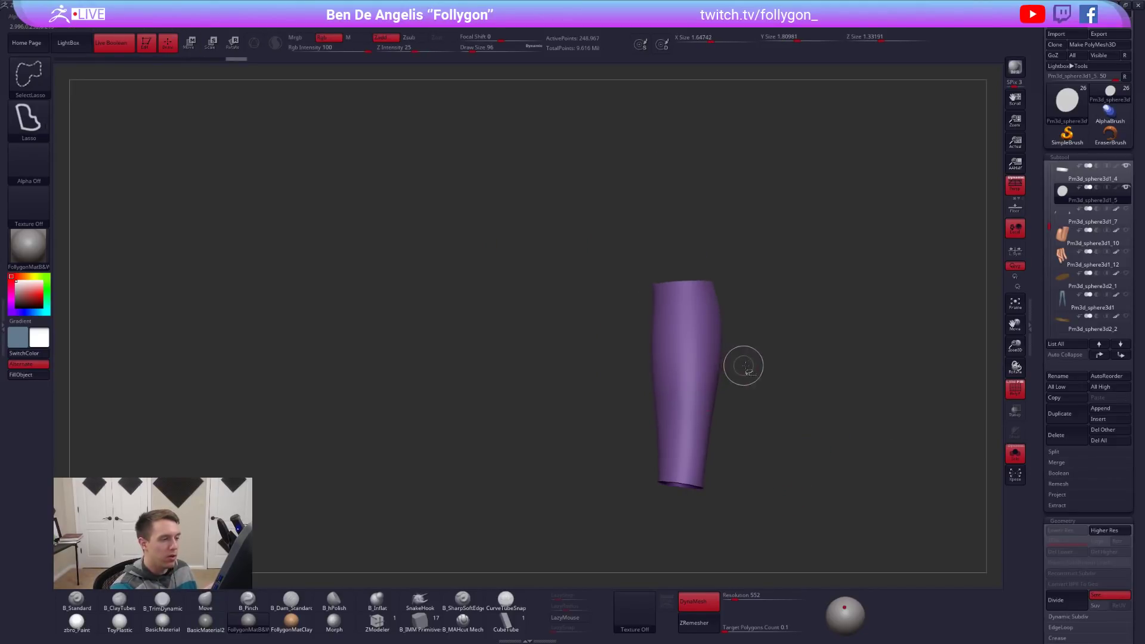
pyautogui.keyDown('ctrl'); pyautogui.keyDown('shift'); pyautogui.click(741, 367); pyautogui.keyUp('shift'); pyautogui.keyUp('ctrl')
pyautogui.moveTo(695, 314)
pyautogui.keyDown('ctrl'); pyautogui.keyDown('alt'); pyautogui.keyDown('shift'); pyautogui.mouseDown()
pyautogui.moveTo(593, 302)
pyautogui.moveTo(793, 113)
pyautogui.moveTo(829, 170)
pyautogui.moveTo(627, 396)
pyautogui.moveTo(787, 525)
pyautogui.moveTo(793, 420)
pyautogui.mouseUp(); pyautogui.keyUp('shift'); pyautogui.keyUp('alt'); pyautogui.keyUp('ctrl')
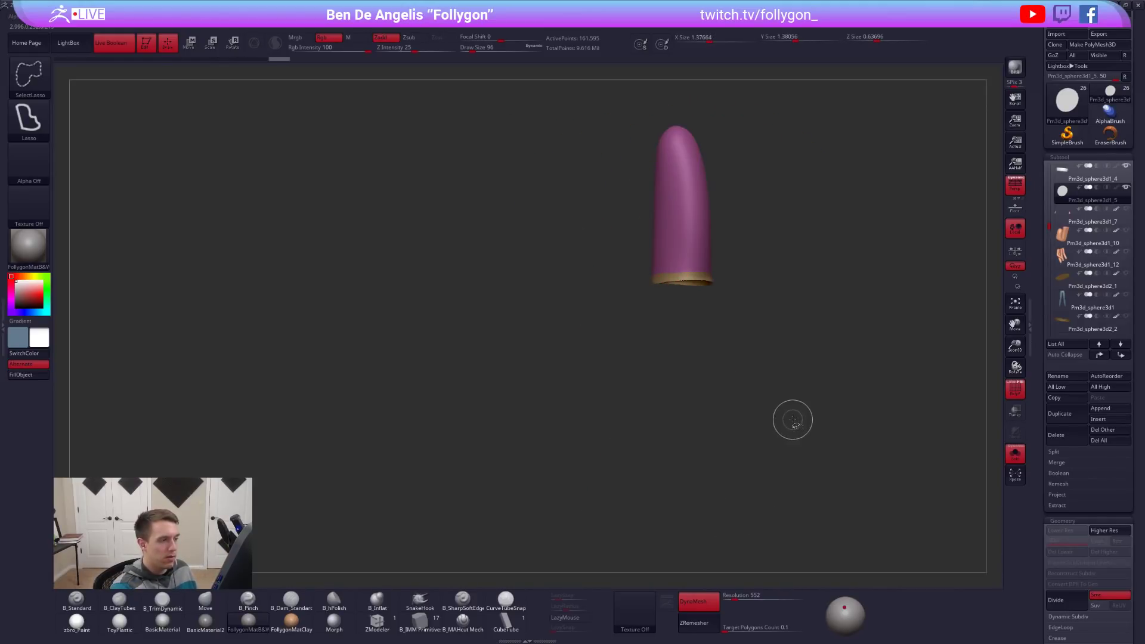
pyautogui.keyDown('ctrl'); pyautogui.keyDown('shift'); pyautogui.click(781, 408); pyautogui.keyUp('shift'); pyautogui.keyUp('ctrl')
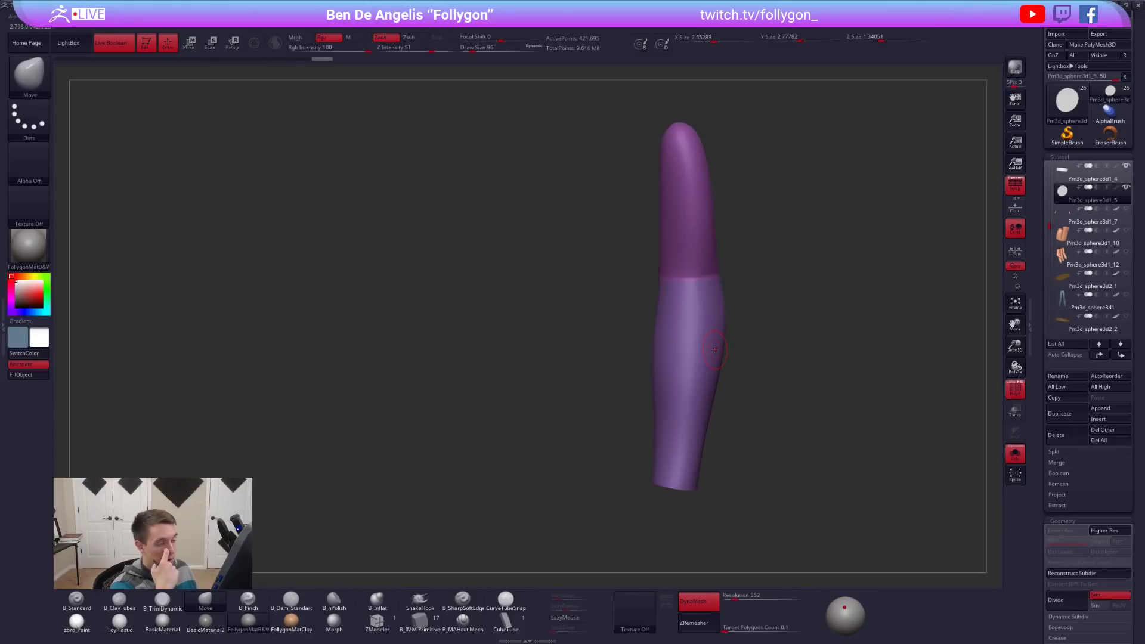
# Check the forearm and upper-arm polygroups in isolation and regroup the sleeve around their elbow boundary.
pyautogui.keyDown('ctrl'); pyautogui.keyDown('shift'); pyautogui.click(695, 300); pyautogui.keyUp('shift'); pyautogui.keyUp('ctrl')
pyautogui.keyDown('ctrl'); pyautogui.keyDown('shift'); pyautogui.moveTo(726, 291); pyautogui.dragTo(731, 298); pyautogui.keyUp('shift'); pyautogui.keyUp('ctrl')
pyautogui.keyDown('ctrl'); pyautogui.keyDown('shift'); pyautogui.click(702, 260); pyautogui.keyUp('shift'); pyautogui.keyUp('ctrl')
pyautogui.keyDown('ctrl'); pyautogui.keyDown('shift'); pyautogui.click(739, 284); pyautogui.keyUp('shift'); pyautogui.keyUp('ctrl')
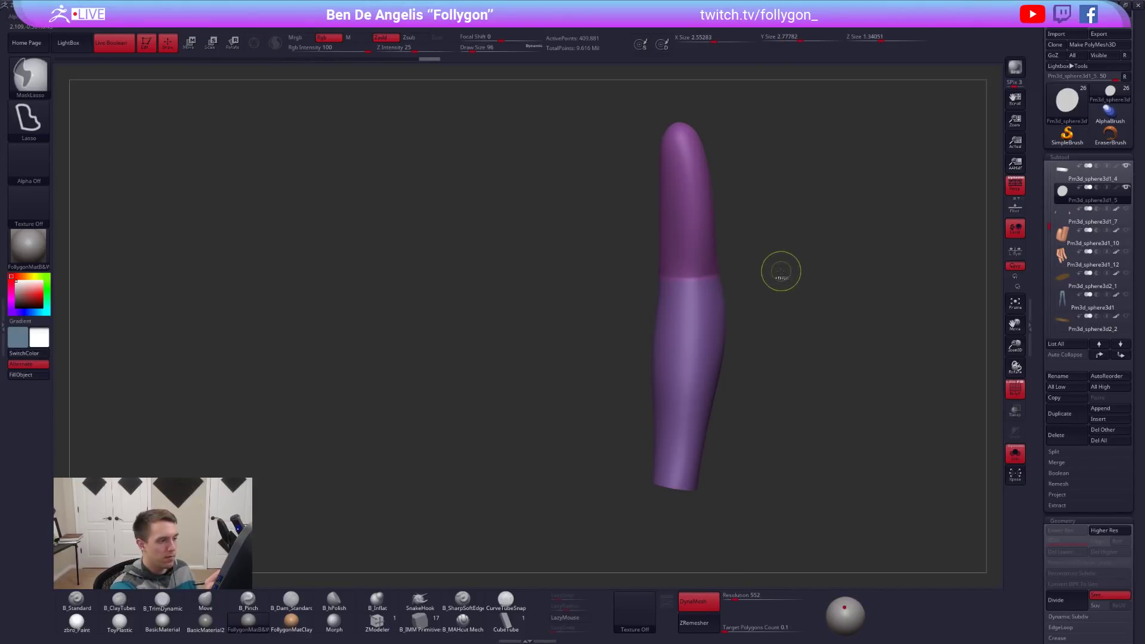
pyautogui.moveTo(656, 277)
pyautogui.keyDown('ctrl'); pyautogui.mouseDown()
pyautogui.moveTo(789, 235)
pyautogui.moveTo(662, 277)
pyautogui.mouseUp(); pyautogui.keyUp('ctrl')
pyautogui.moveTo(759, 335)
pyautogui.mouseDown()
pyautogui.moveTo(843, 342)
pyautogui.moveTo(816, 492)
pyautogui.moveTo(806, 436)
pyautogui.mouseUp()
pyautogui.moveTo(775, 507); pyautogui.dragTo(781, 467)
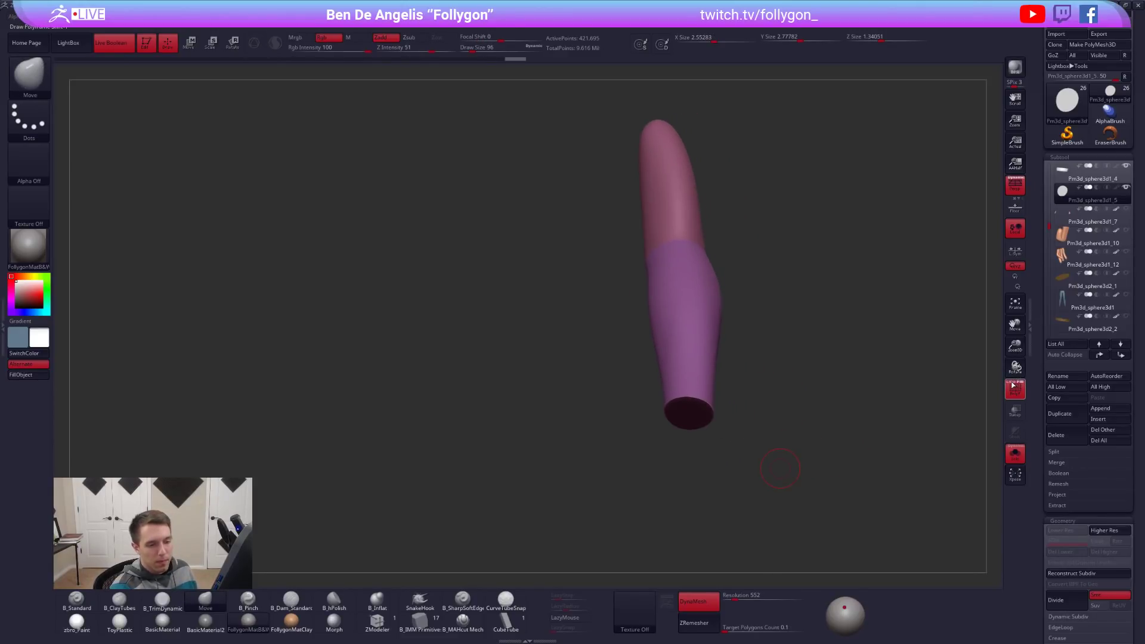
# Turn off DynaMesh for the sleeve and set the ZRemesher target polygon count to 1.
pyautogui.scroll(-5, 1038, 443)
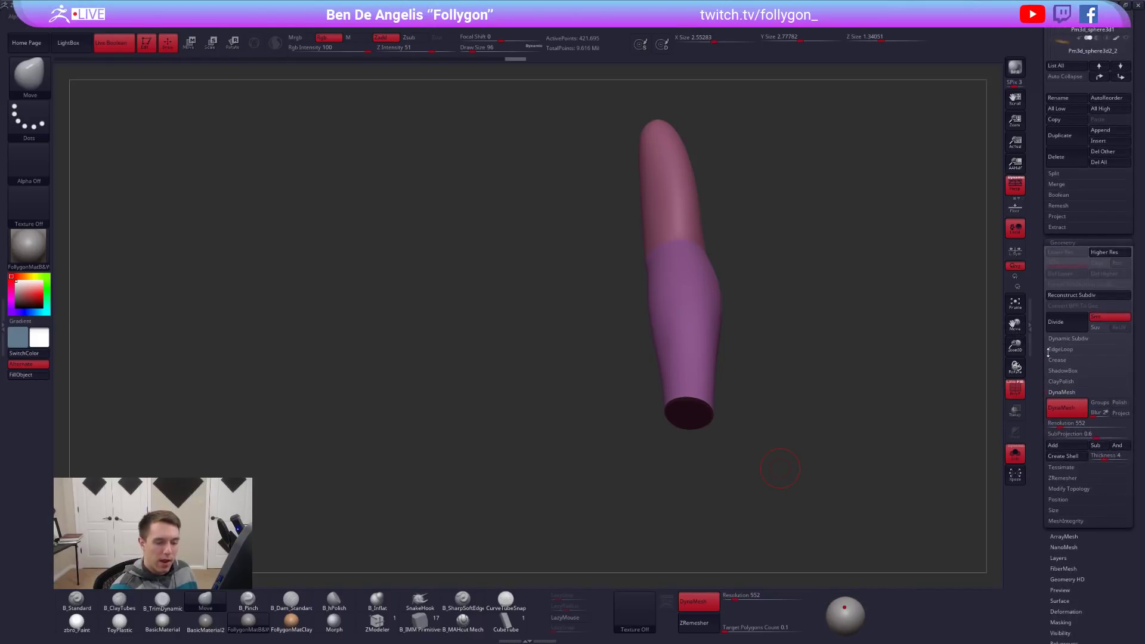
pyautogui.click(1067, 410)
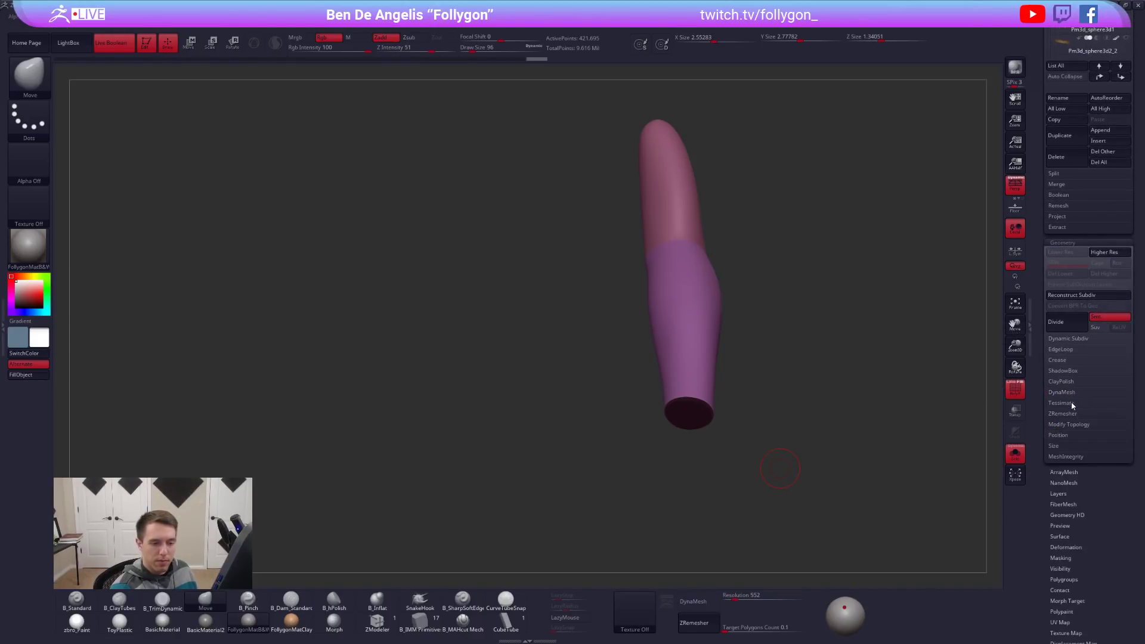
pyautogui.click(1063, 413)
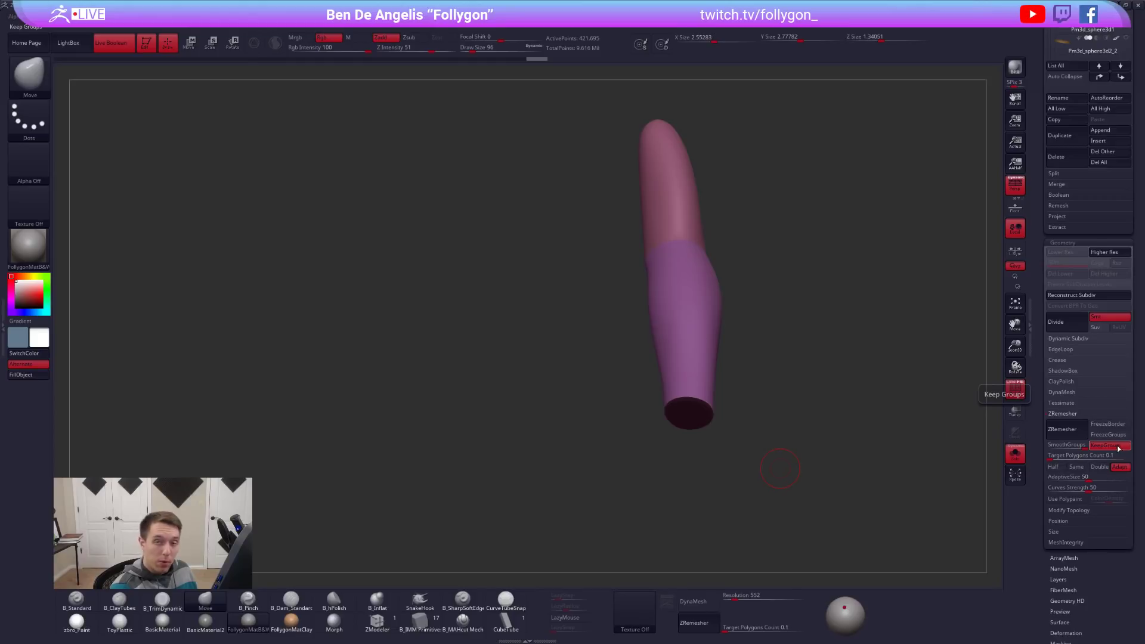
pyautogui.click(1078, 455)
pyautogui.write('1')
pyautogui.press('Tab')
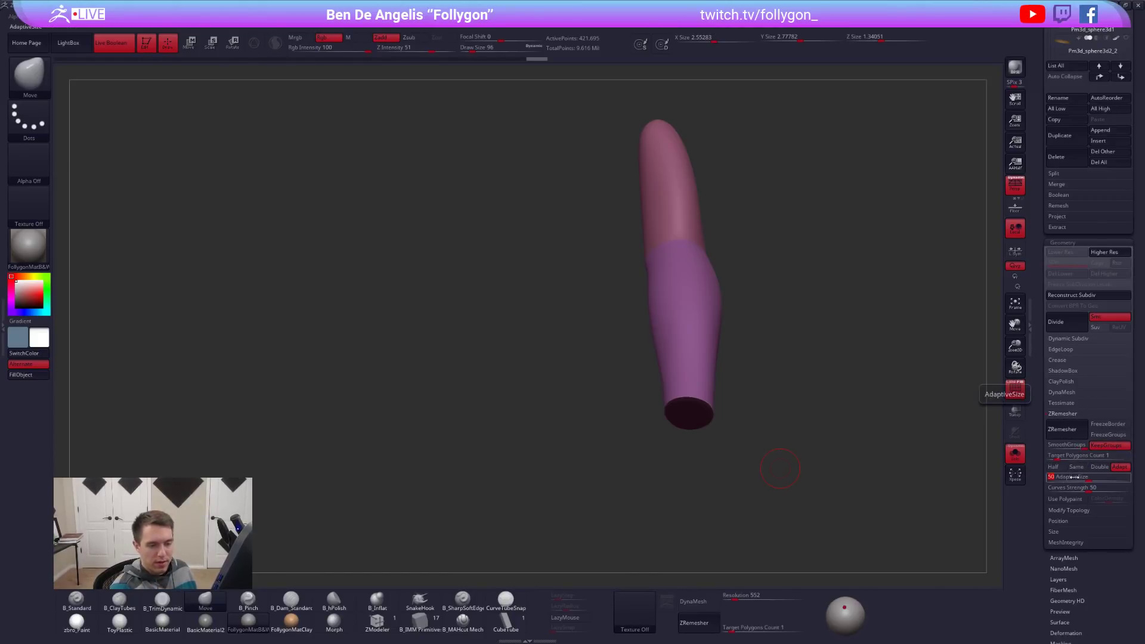
pyautogui.moveTo(923, 424); pyautogui.dragTo(948, 415)
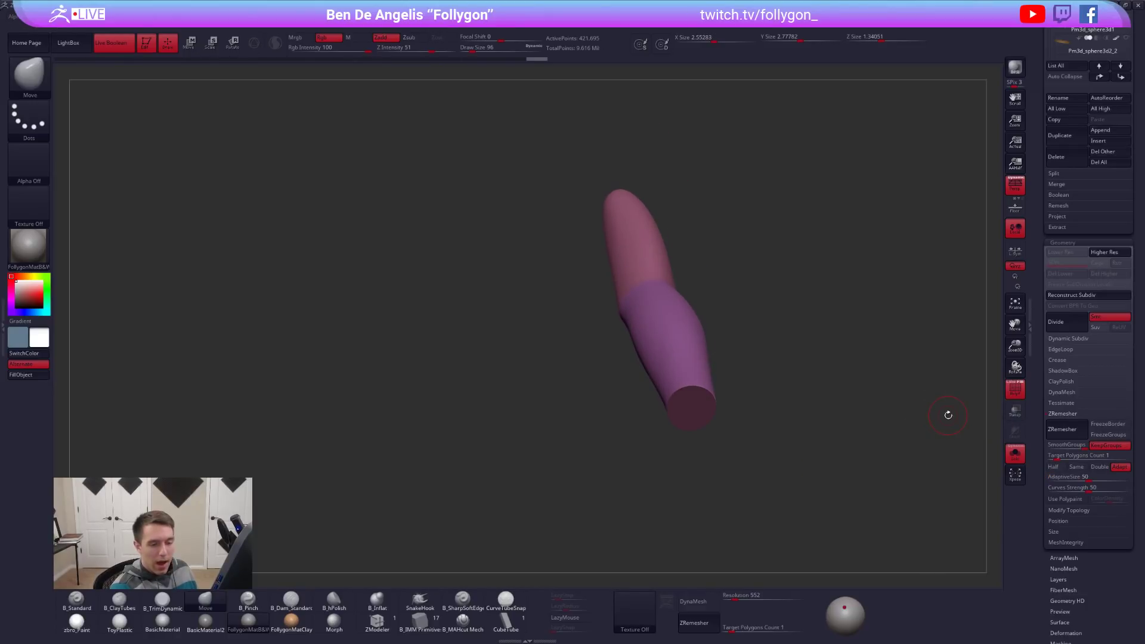
# ZRemesh the two-group sleeve at target polygon count 1 with Keep Groups on and inspect the new topology.
pyautogui.click(1014, 388)
pyautogui.moveTo(866, 432); pyautogui.dragTo(897, 457)
pyautogui.click(1062, 434)
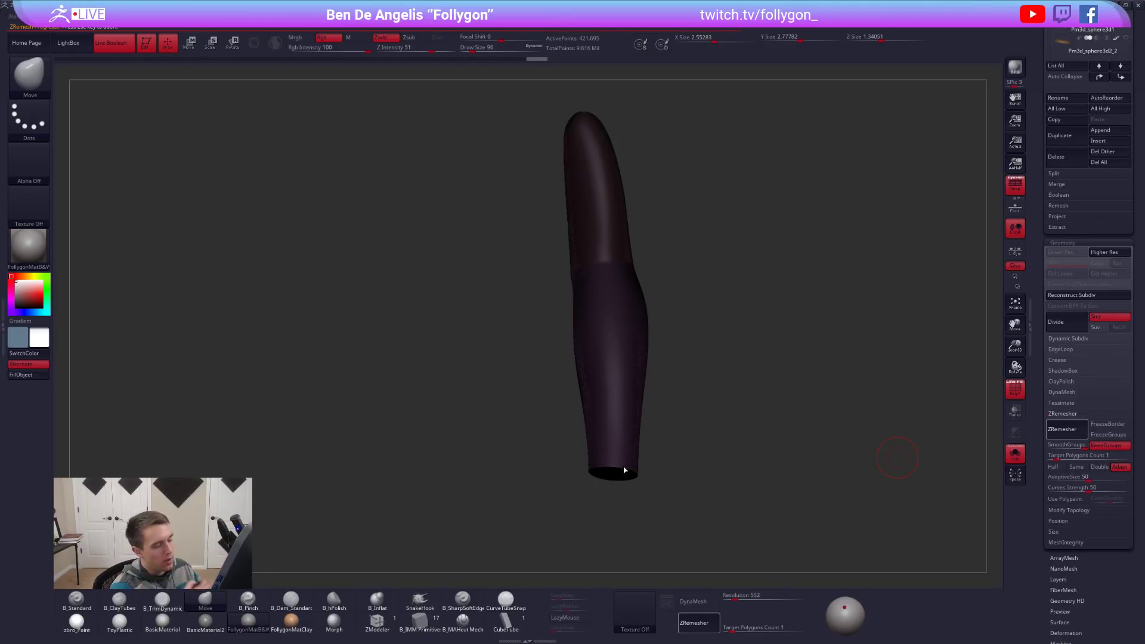
pyautogui.moveTo(748, 513); pyautogui.dragTo(737, 559)
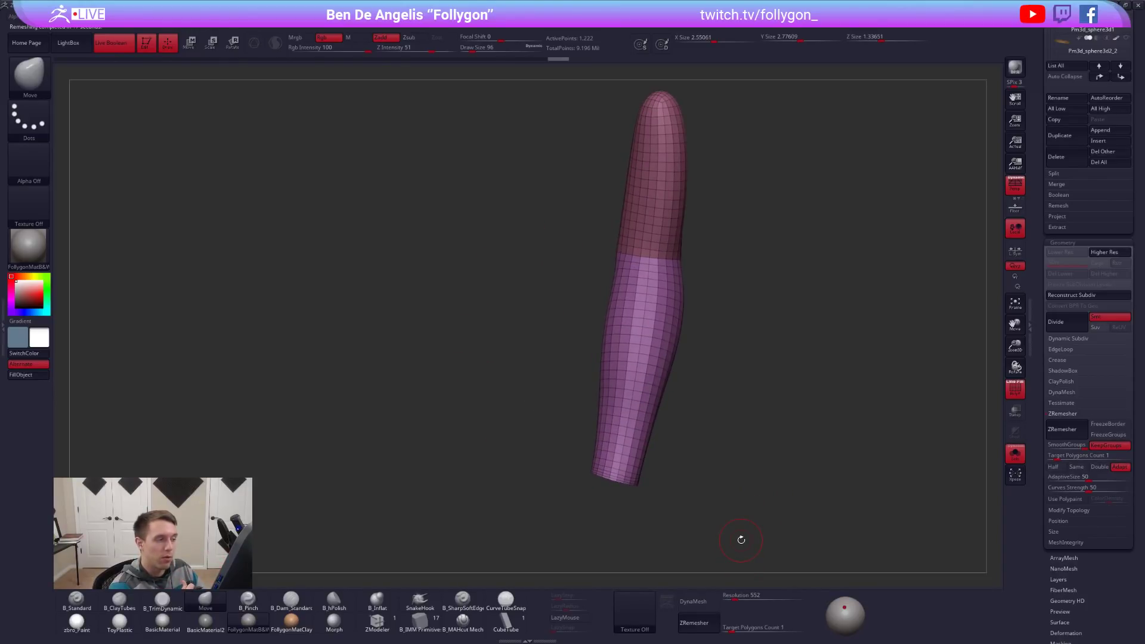
# Set the ZRemesher target polygon count to 0.1 and undo the sleeve's remesh to restore the dense mesh.
pyautogui.click(1057, 458)
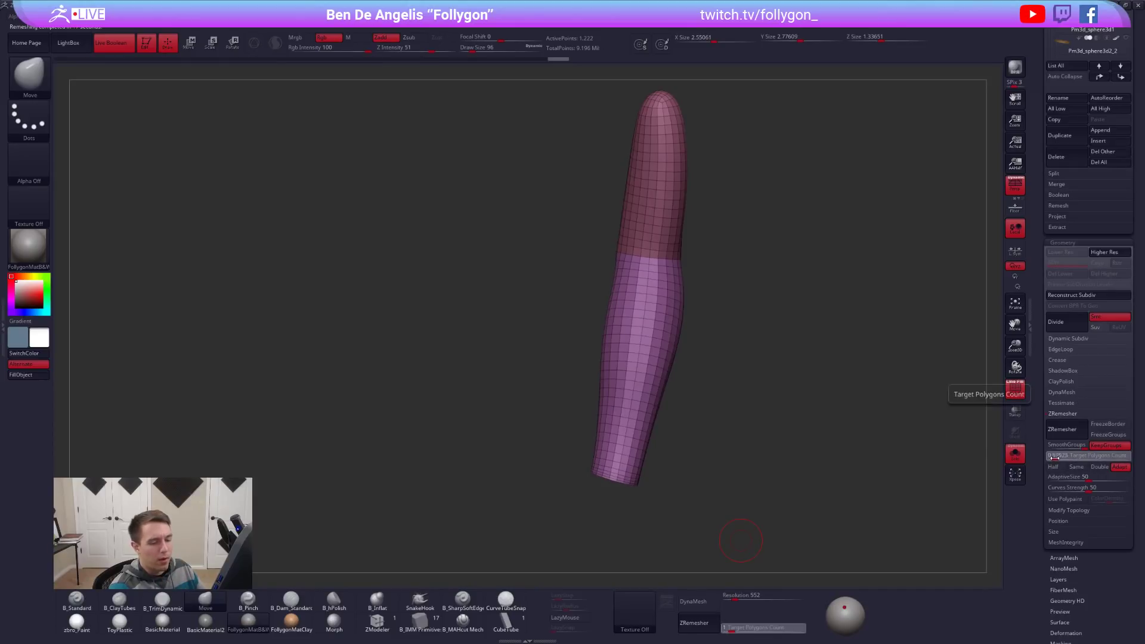
pyautogui.write('0.1')
pyautogui.press('Return')
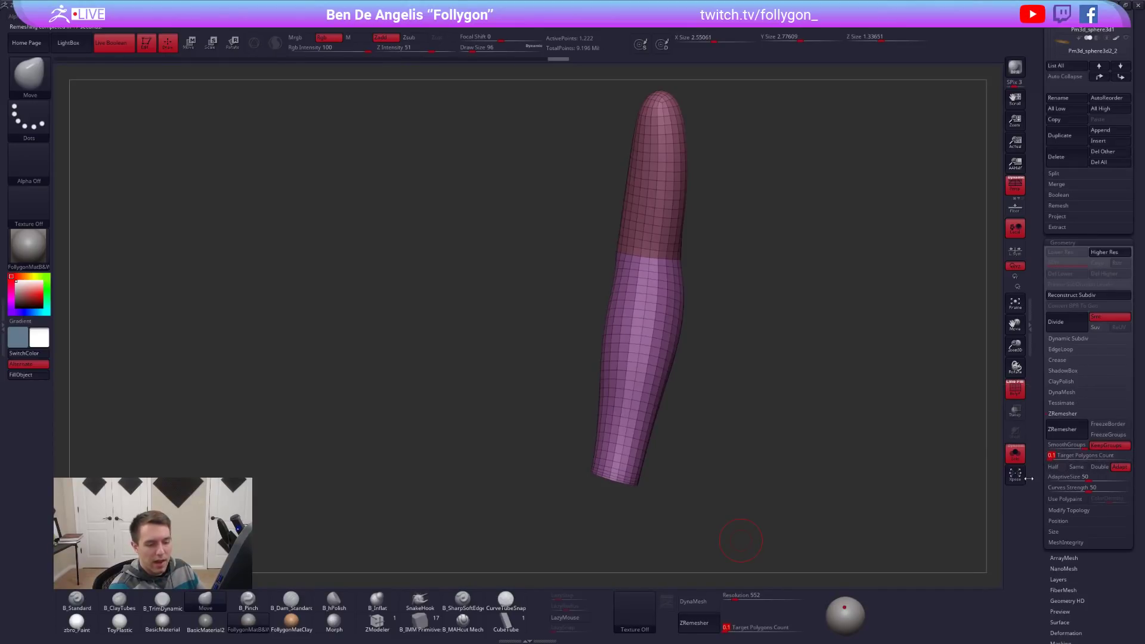
pyautogui.moveTo(1041, 424); pyautogui.dragTo(1050, 567)
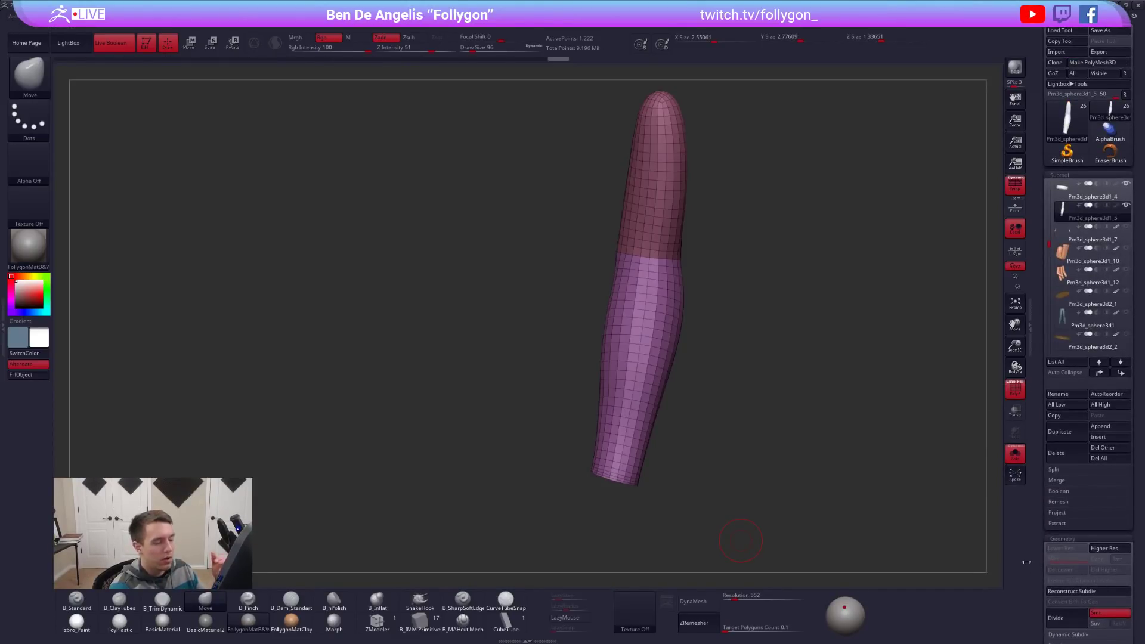
pyautogui.hotkey('ctrl', 'z')
pyautogui.hotkey('ctrl', 'z')
pyautogui.hotkey('ctrl', 'z')
pyautogui.hotkey('ctrl', 'z')
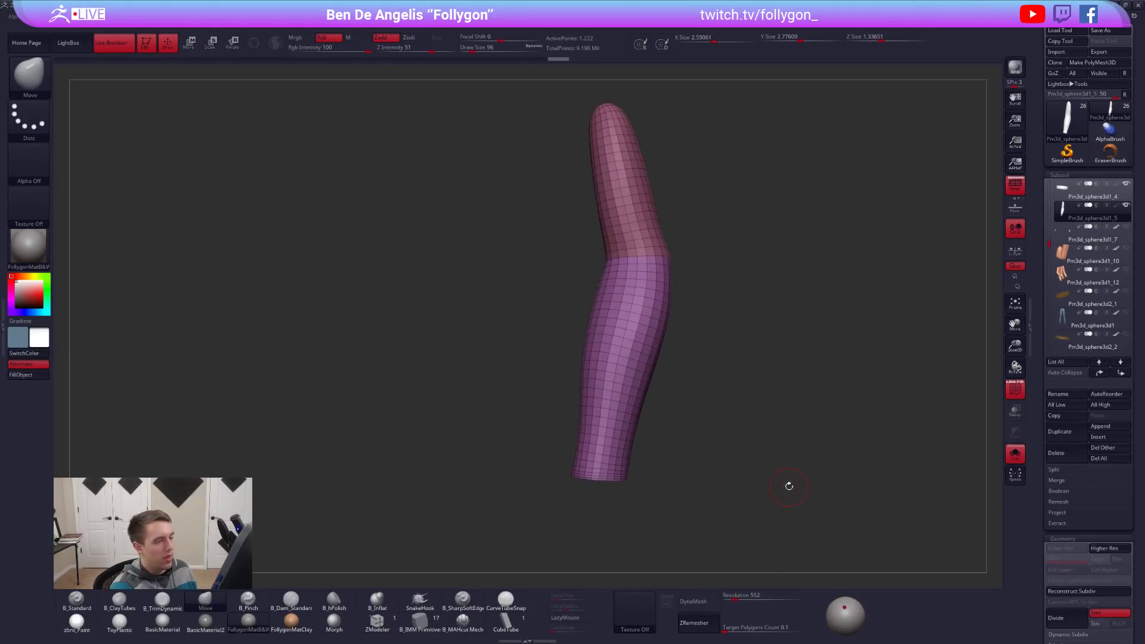
pyautogui.keyDown('alt'); pyautogui.moveTo(802, 489); pyautogui.dragTo(825, 456); pyautogui.keyUp('alt')
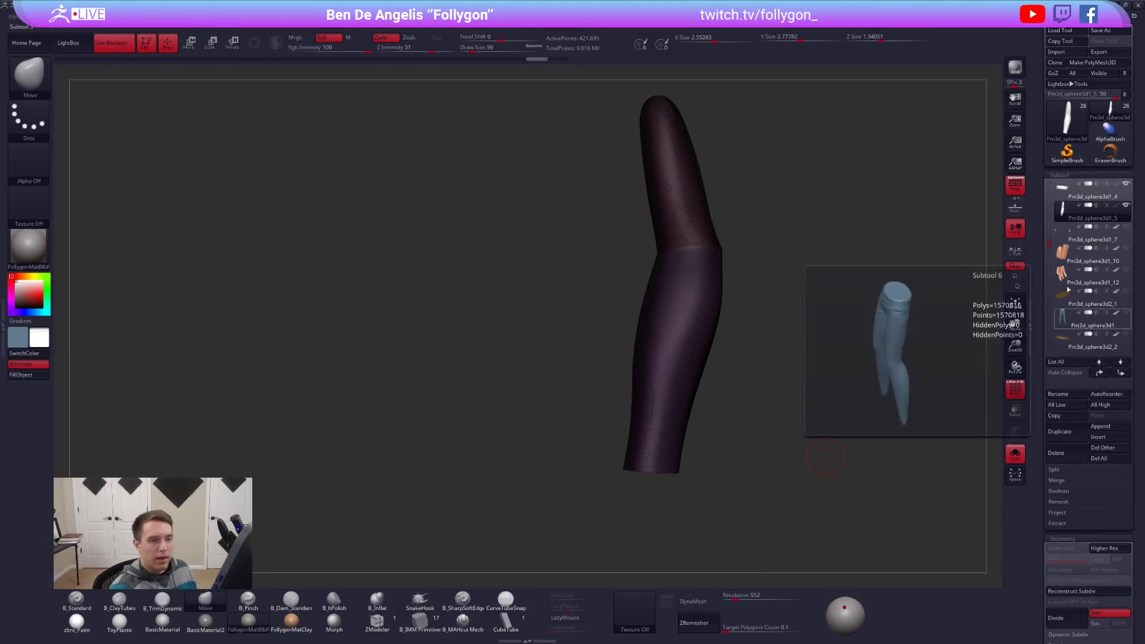
# Duplicate the dense sleeve subtool, reselect the original and hide its polyframe.
pyautogui.click(1066, 431)
pyautogui.click(1068, 210)
pyautogui.hotkey('shift', 'f')
# Switch to the Clay Tubes brush at draw size 130 and try clay and smoothing strokes on the forearm.
pyautogui.press('space')
pyautogui.moveTo(699, 322); pyautogui.dragTo(702, 322)
pyautogui.press('2')
pyautogui.moveTo(657, 374); pyautogui.dragTo(694, 295)
pyautogui.keyDown('shift'); pyautogui.moveTo(685, 335); pyautogui.dragTo(668, 388); pyautogui.keyUp('shift')
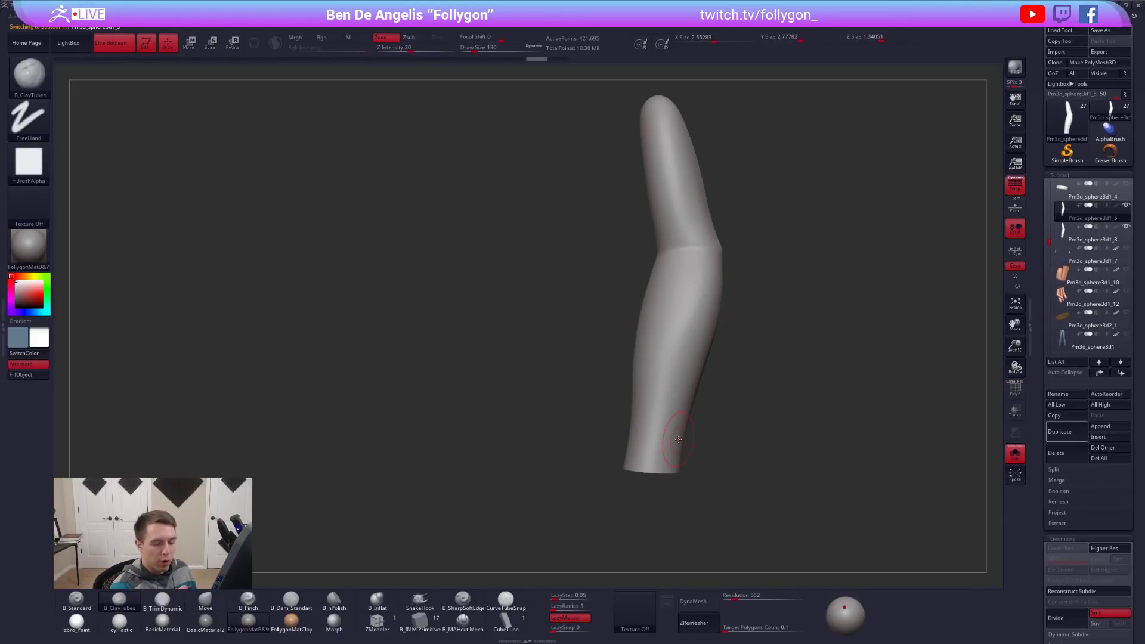
# ZRemesh the original sleeve with a target polygon count of 0.1, keeping its groups.
pyautogui.scroll(-5, 1053, 537)
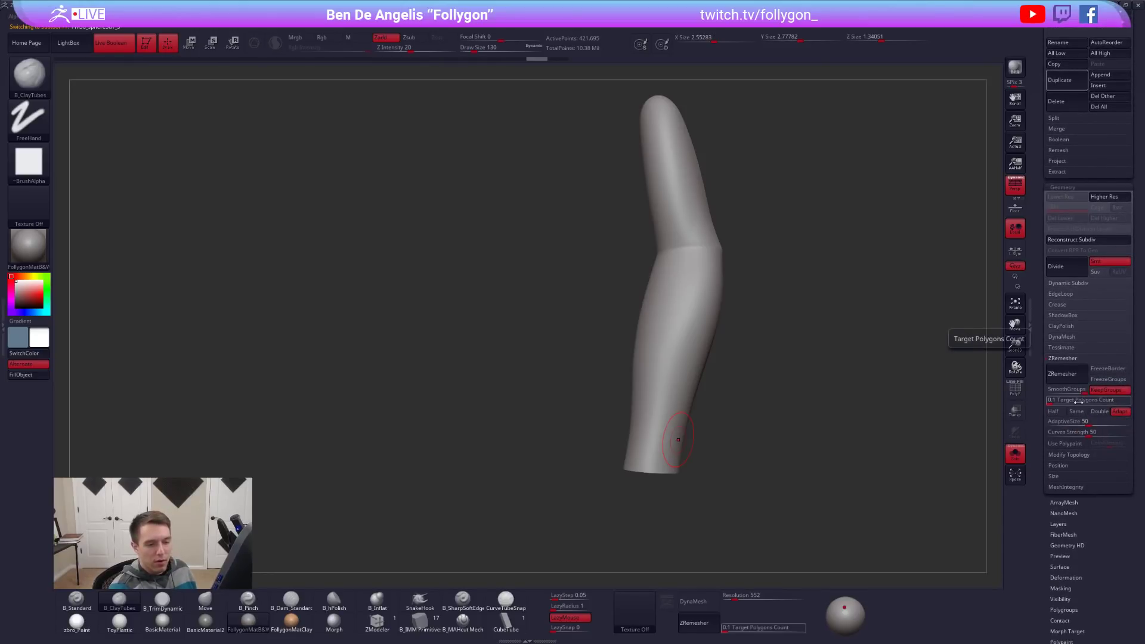
pyautogui.write('1')
pyautogui.click(1074, 400)
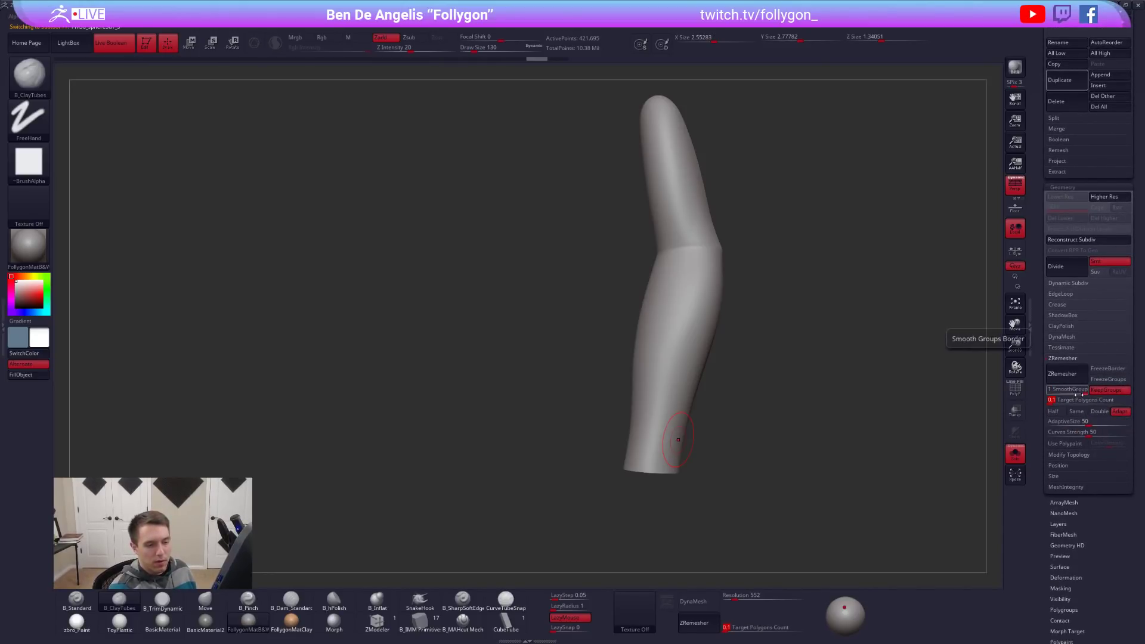
pyautogui.click(1068, 374)
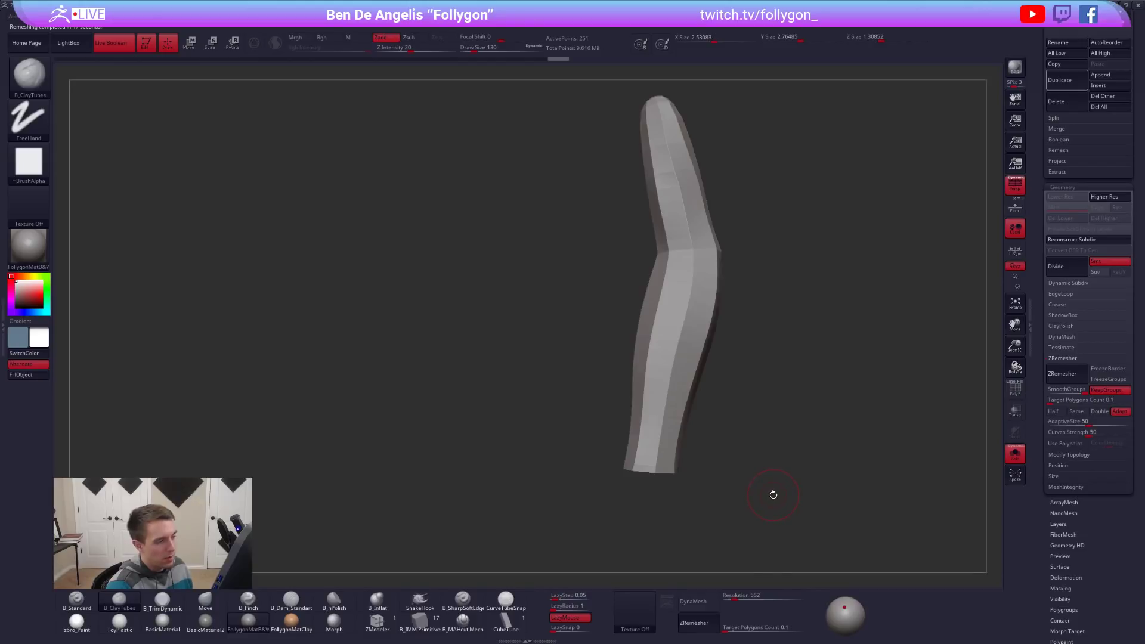
# Examine the low-poly sleeve's edge flow with the polyframe shown and a Dynamic Subdivision preview on.
pyautogui.hotkey('shift', 'f')
pyautogui.moveTo(775, 493); pyautogui.dragTo(794, 455)
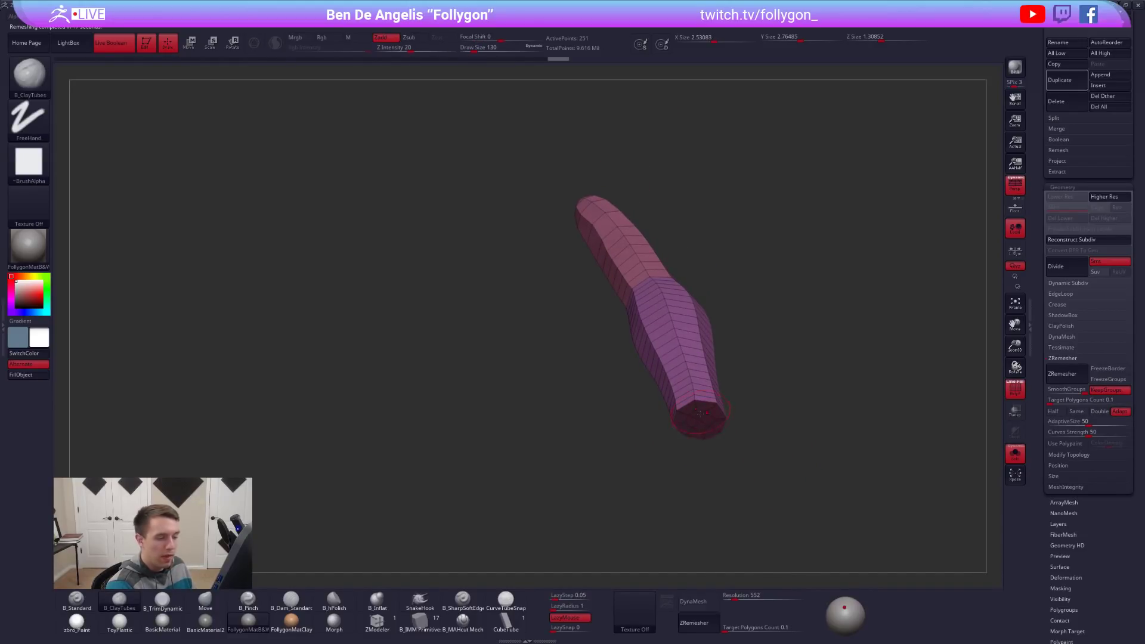
pyautogui.moveTo(705, 471); pyautogui.dragTo(621, 516)
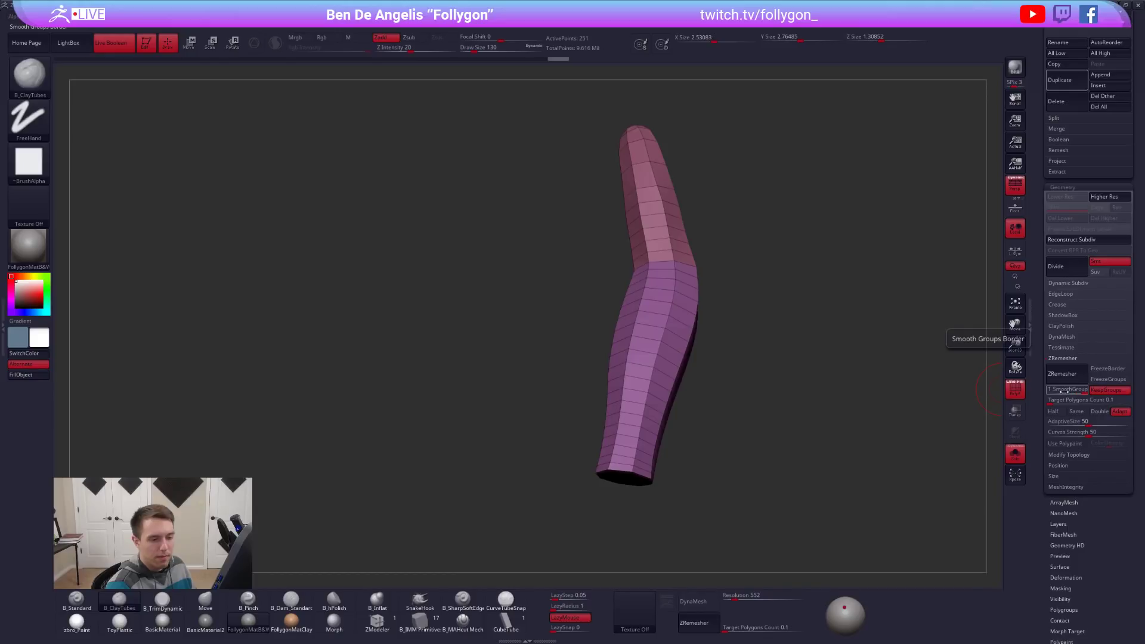
pyautogui.moveTo(930, 406)
pyautogui.mouseDown()
pyautogui.moveTo(910, 463)
pyautogui.moveTo(930, 423)
pyautogui.moveTo(910, 407)
pyautogui.mouseUp()
pyautogui.press('d')
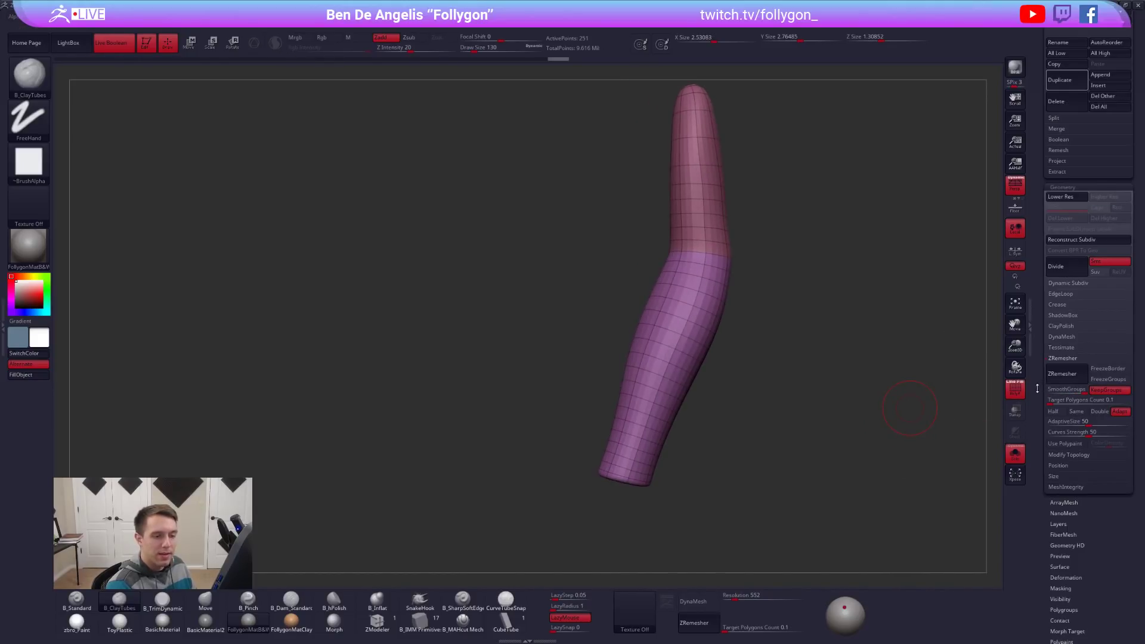
pyautogui.scroll(5, 1038, 386)
pyautogui.press('Down')
pyautogui.press('Up')
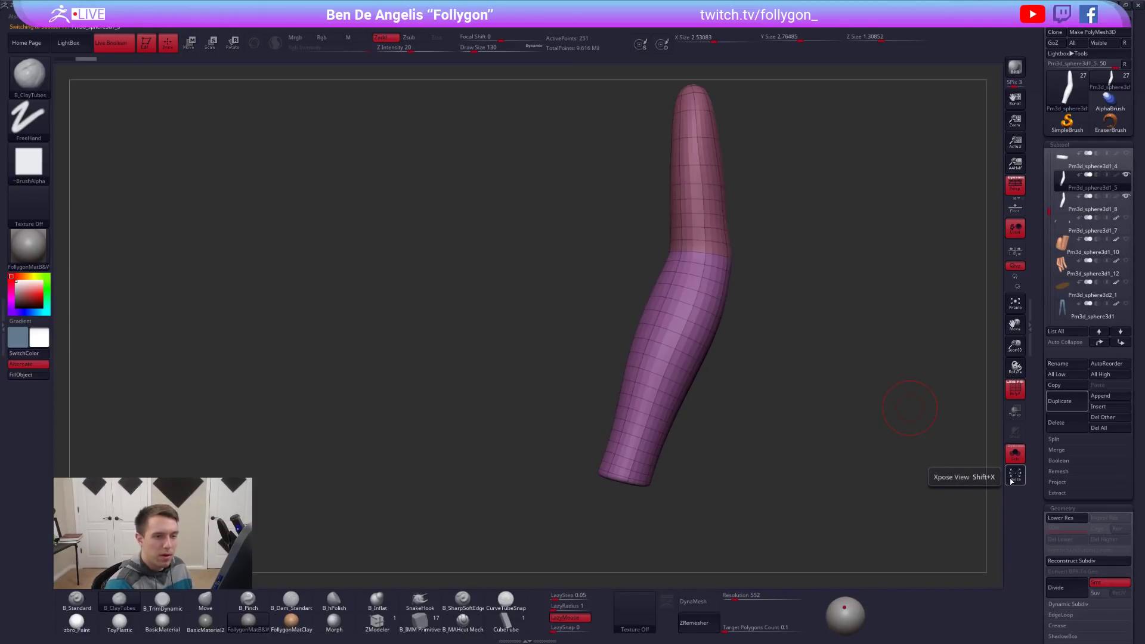
# Hide the polyframe, view the sleeve against its duplicate with transparency on, and turn off the Dynamic Subdivision preview.
pyautogui.click(1015, 389)
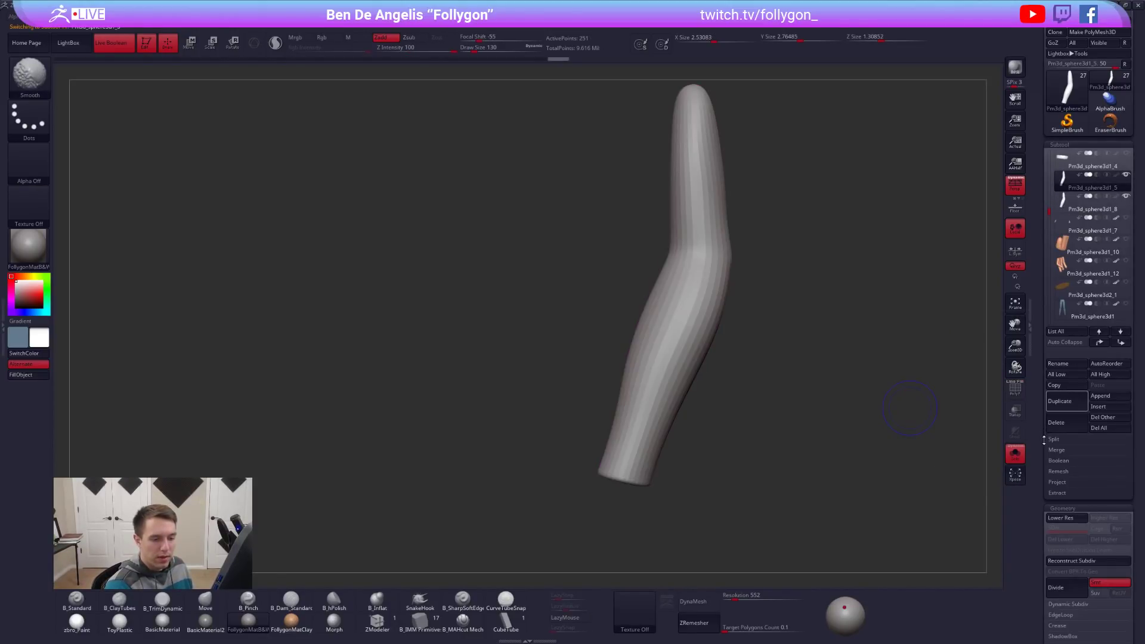
pyautogui.click(1017, 412)
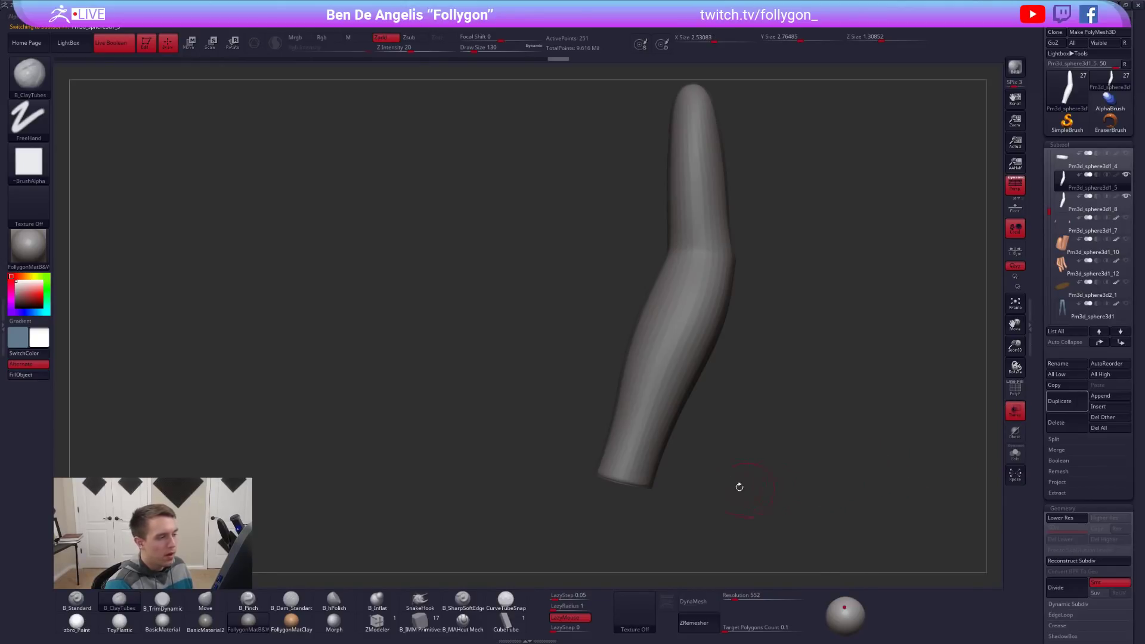
pyautogui.moveTo(801, 465); pyautogui.dragTo(798, 510)
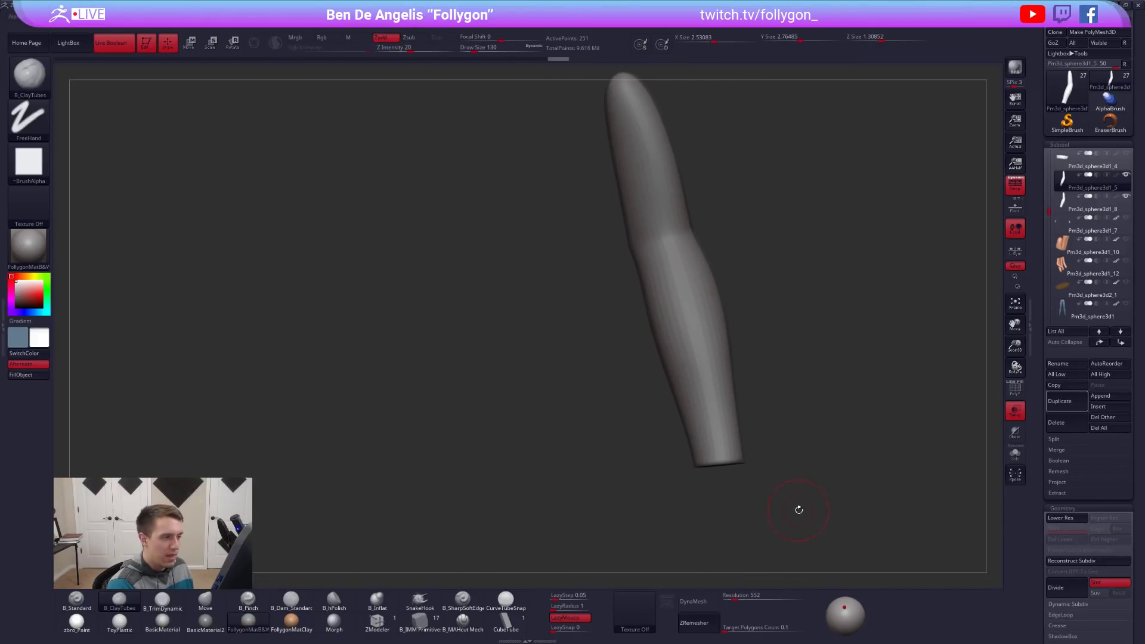
pyautogui.hotkey('shift', 'd')
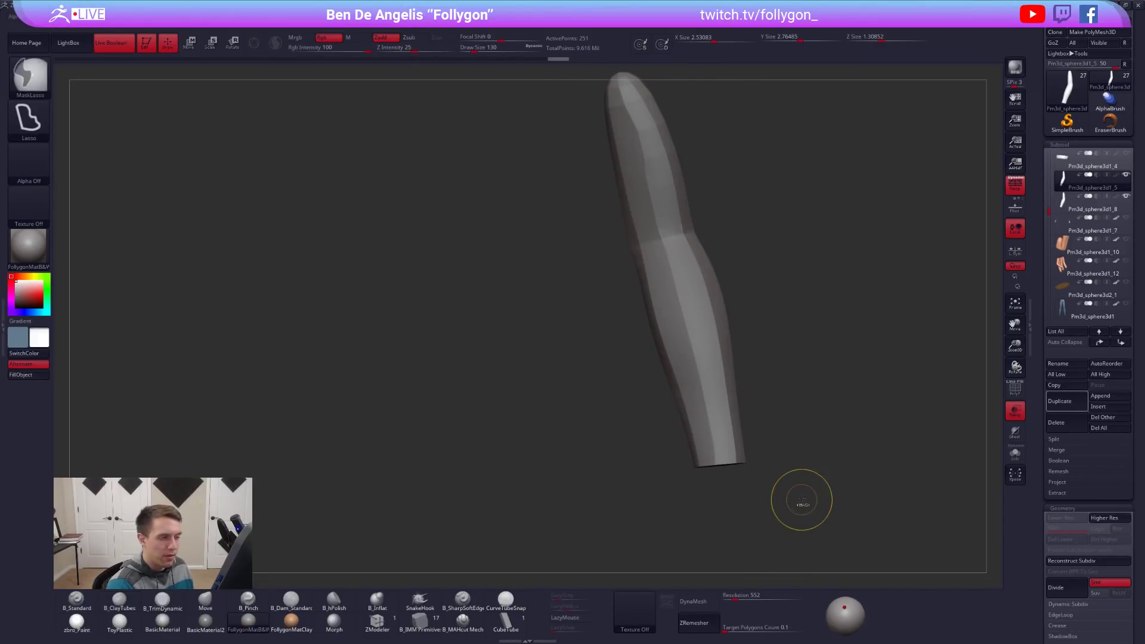
# Subdivide the remeshed sleeve up to level 6, projecting the dense duplicate's shape onto it between divisions.
pyautogui.press('d')
pyautogui.click(1062, 482)
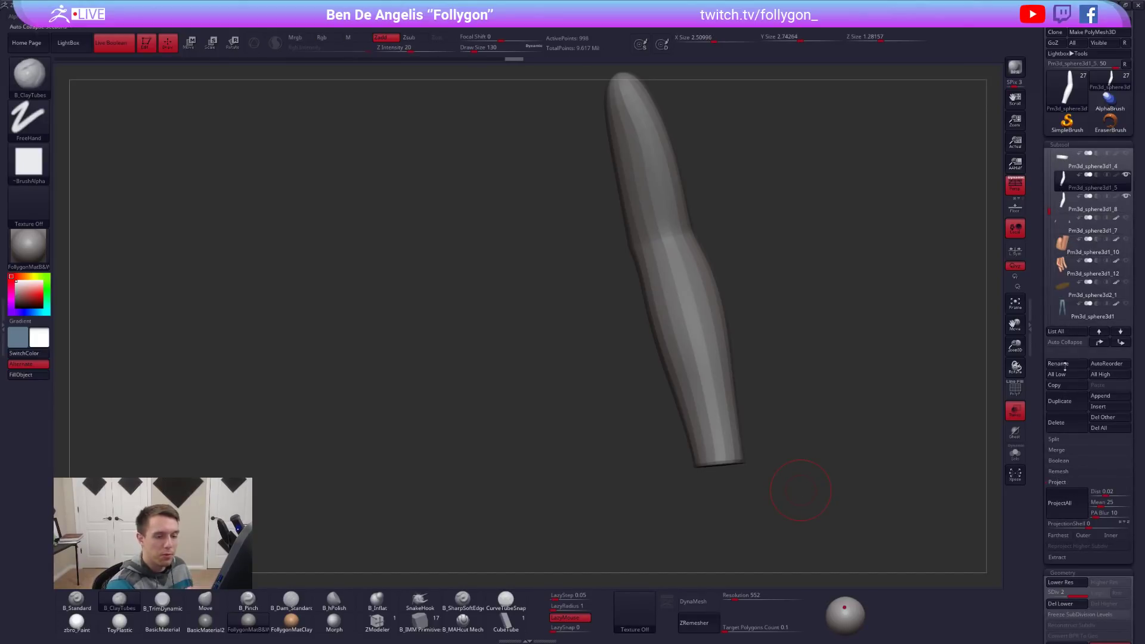
pyautogui.click(1079, 496)
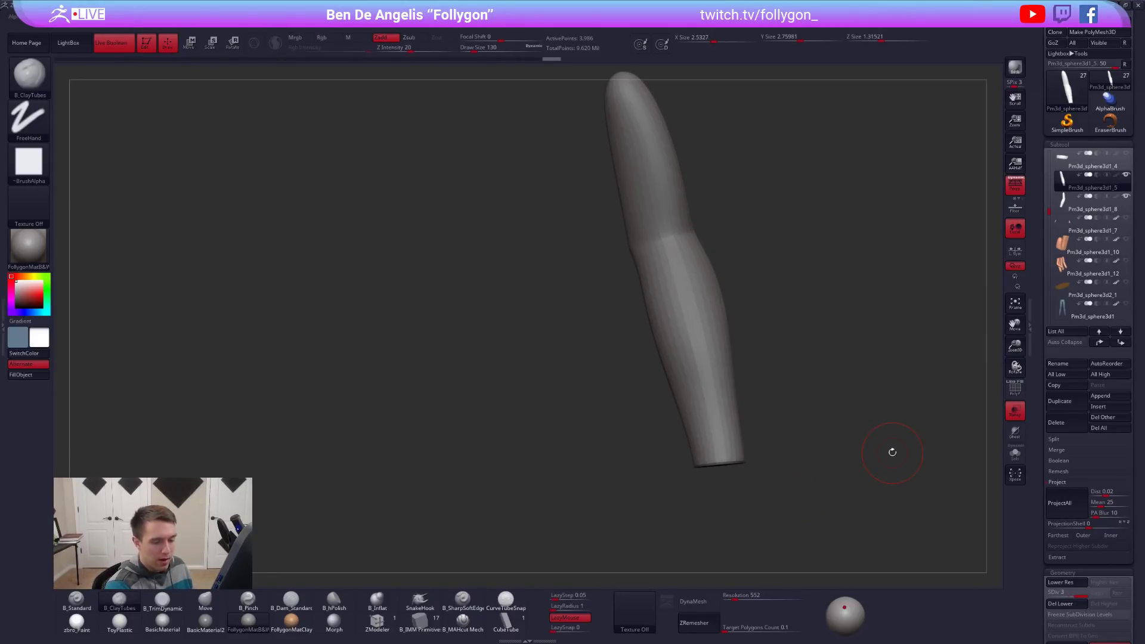
pyautogui.hotkey('ctrl', 'd')
pyautogui.hotkey('ctrl', 'd')
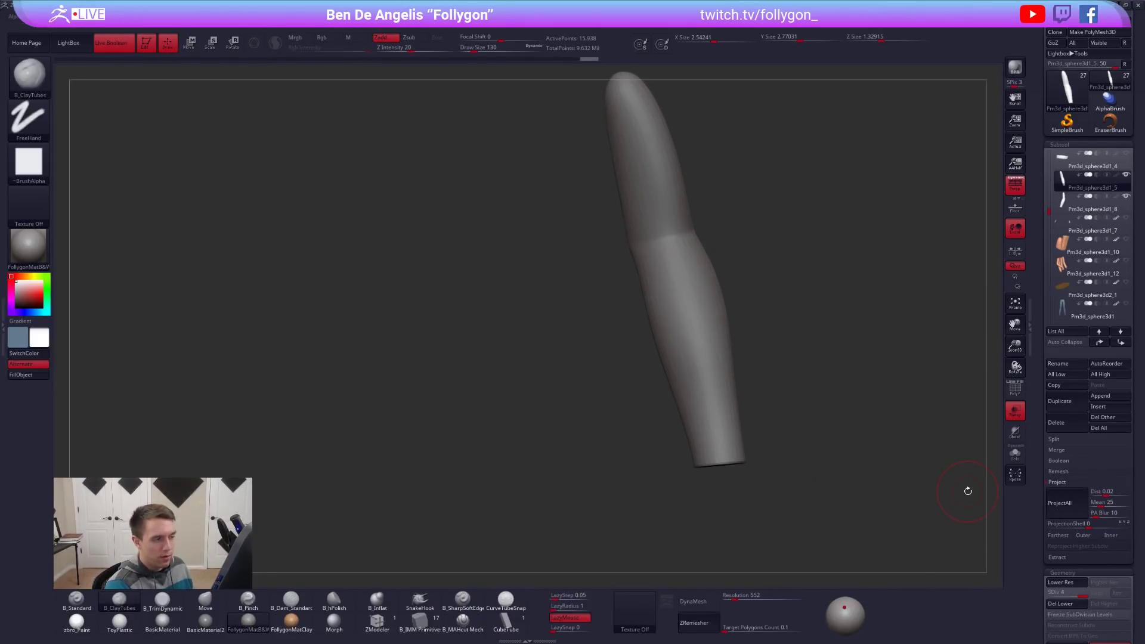
pyautogui.click(1062, 502)
pyautogui.hotkey('ctrl', 'd')
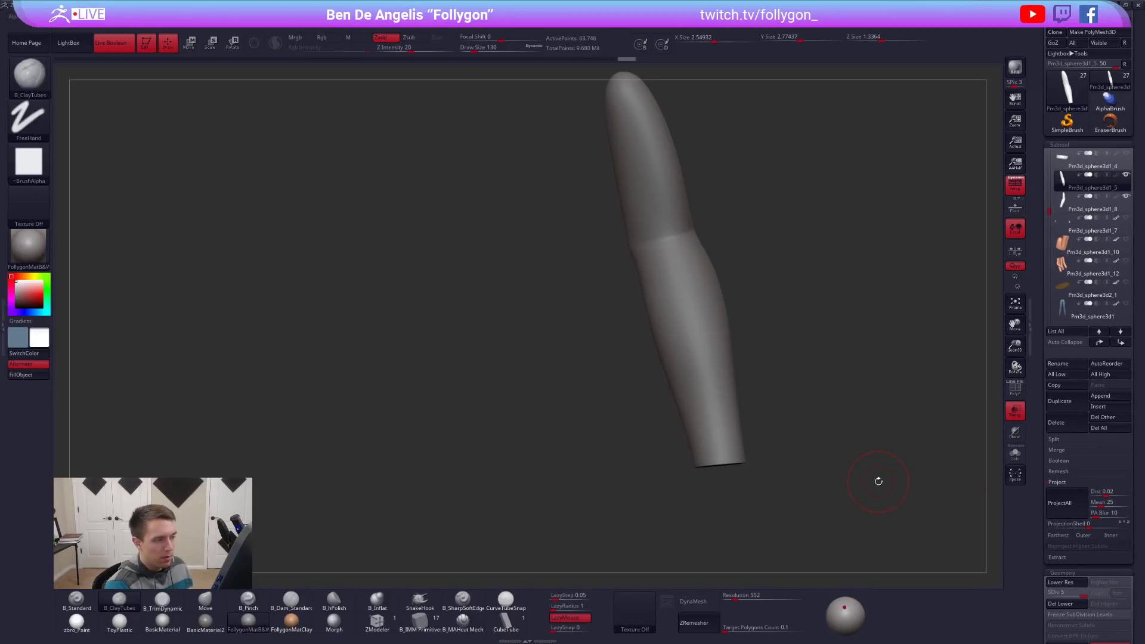
pyautogui.click(1047, 502)
pyautogui.hotkey('ctrl', 'd')
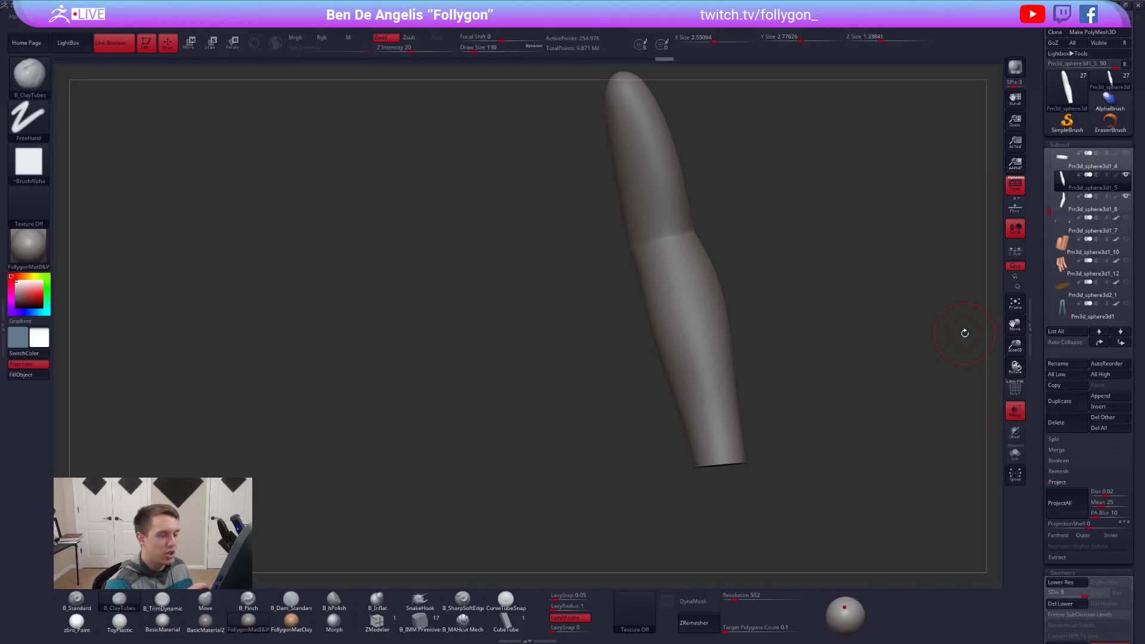
# Compare the projected sleeve with the dense duplicate, using the polyframe to check surface and topology.
pyautogui.click(1072, 205)
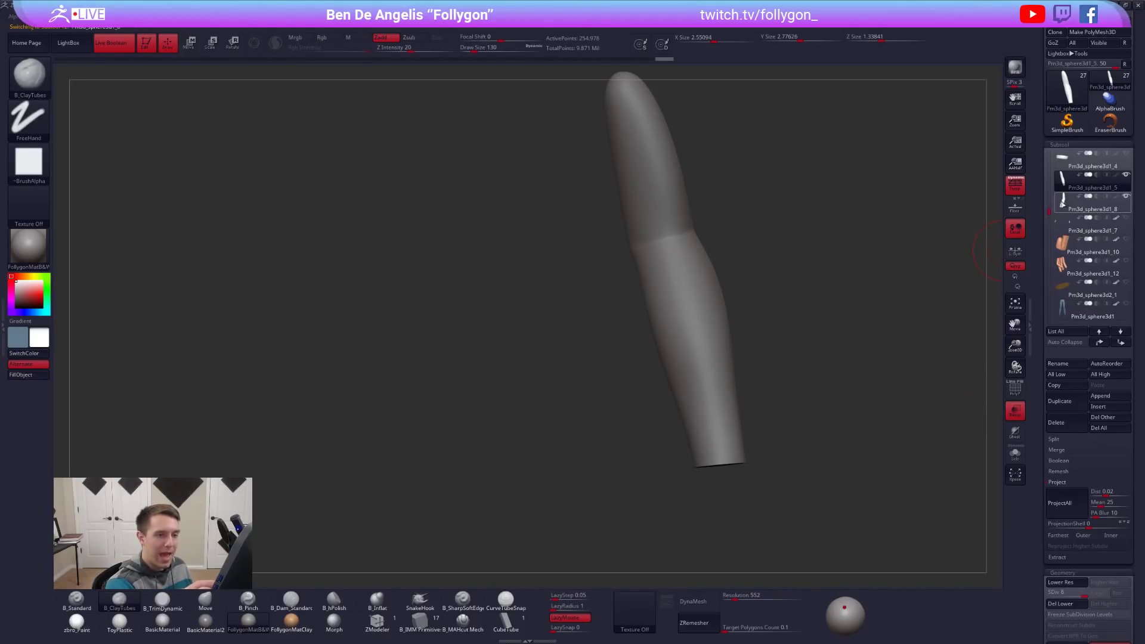
pyautogui.hotkey('shift', 'f')
pyautogui.press('v')
pyautogui.moveTo(867, 452); pyautogui.dragTo(943, 380)
pyautogui.click(1085, 182)
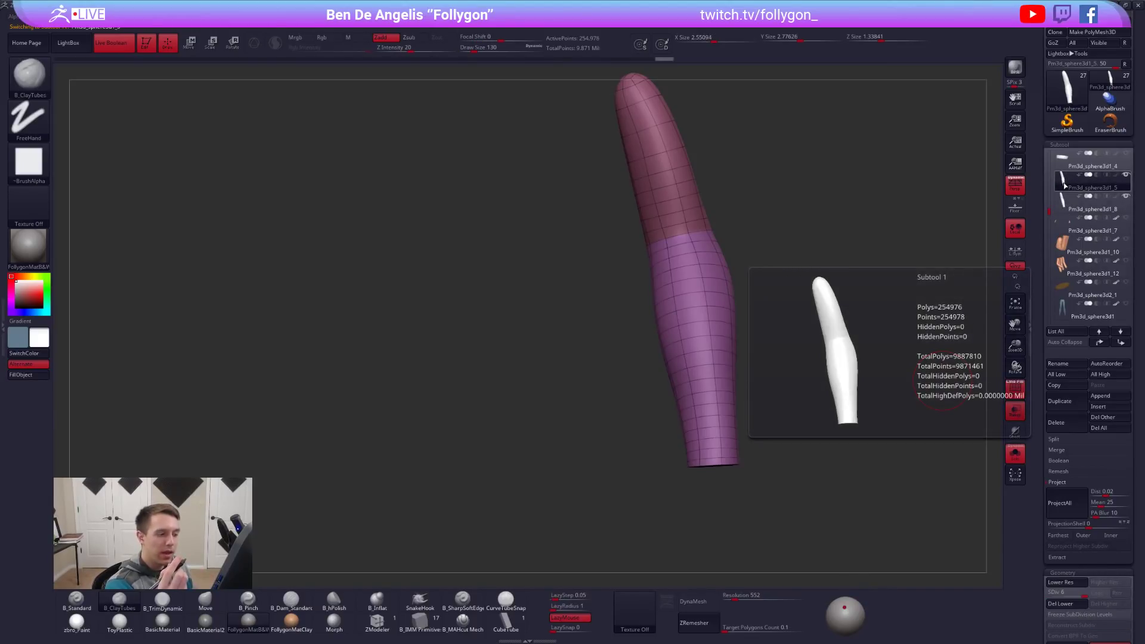
# Delete the dense duplicate of the sleeve.
pyautogui.click(1085, 203)
pyautogui.click(1066, 422)
pyautogui.click(984, 440)
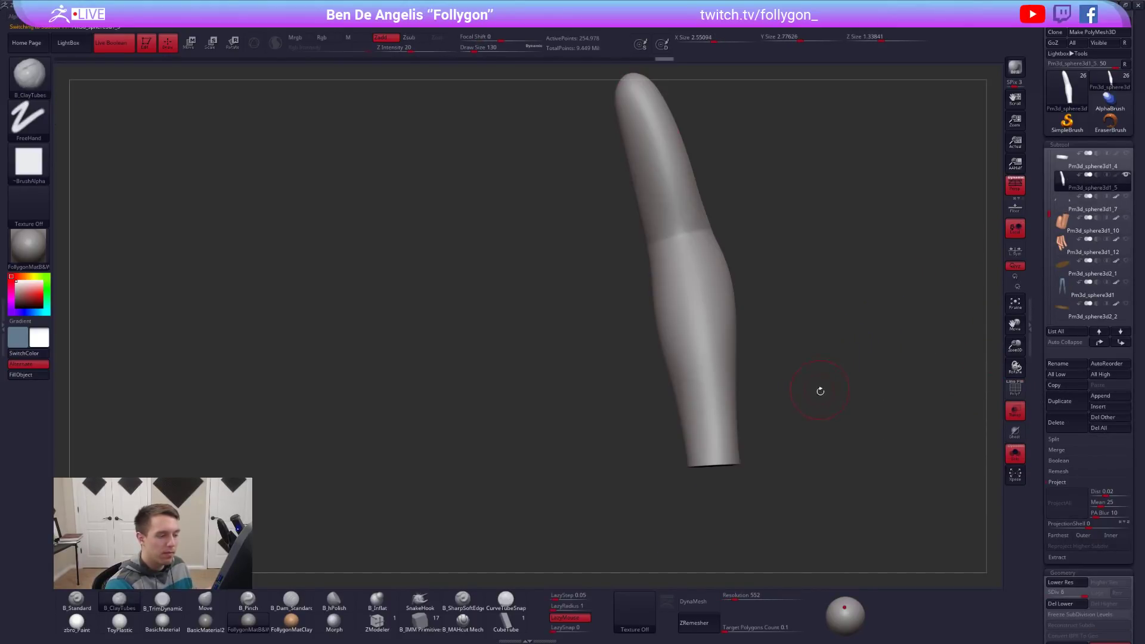
# Select the wrist cuff with transparency off and the draw size at 104, and display the concept art.
pyautogui.hotkey('shift', 's')
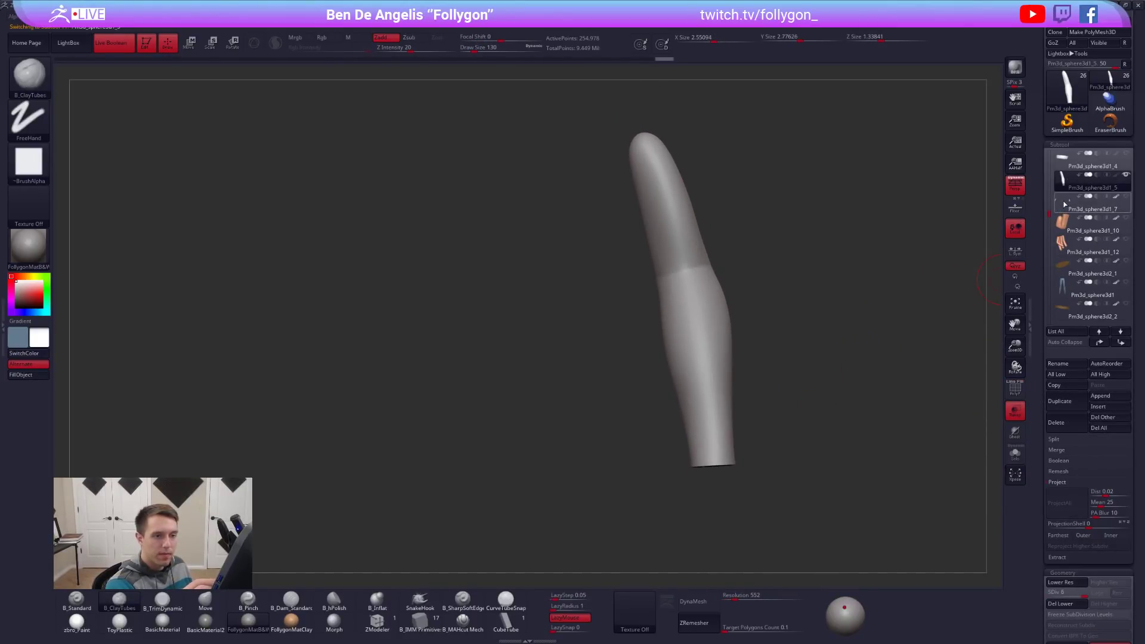
pyautogui.click(1090, 160)
pyautogui.moveTo(740, 408)
pyautogui.keyDown('alt'); pyautogui.mouseDown()
pyautogui.moveTo(779, 481)
pyautogui.moveTo(778, 441)
pyautogui.moveTo(774, 469)
pyautogui.moveTo(803, 456)
pyautogui.moveTo(802, 445)
pyautogui.moveTo(808, 484)
pyautogui.moveTo(749, 483)
pyautogui.mouseUp(); pyautogui.keyUp('alt')
pyautogui.click(1012, 411)
pyautogui.press('space')
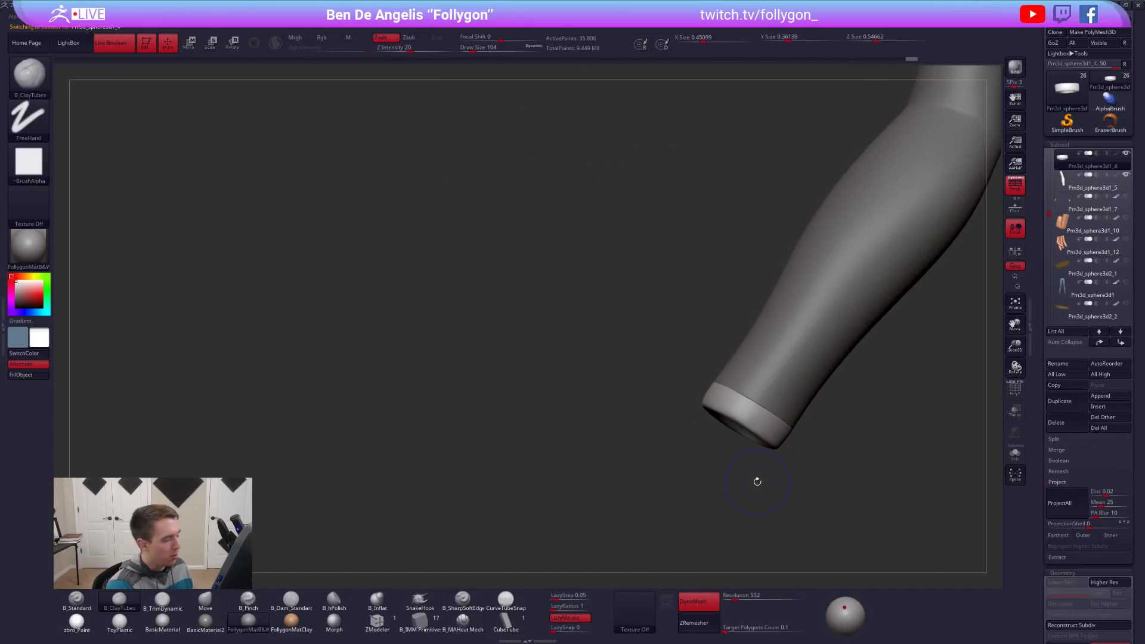
pyautogui.hotkey('shift', 'z')
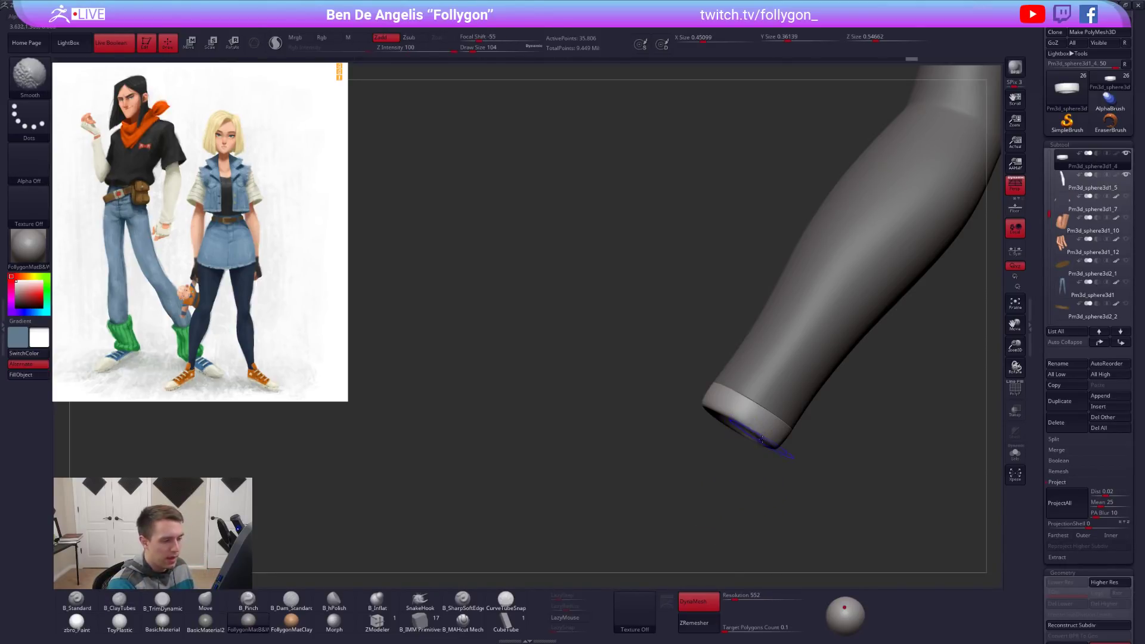
# Hide the concept art, isolate the wrist cuff and choose the B_ClayTubes brush with a draw size of 40.
pyautogui.hotkey('shift', 'z')
pyautogui.moveTo(752, 459)
pyautogui.mouseDown()
pyautogui.moveTo(667, 381)
pyautogui.moveTo(686, 358)
pyautogui.moveTo(670, 419)
pyautogui.moveTo(711, 409)
pyautogui.mouseUp()
pyautogui.hotkey('alt', 's')
pyautogui.hotkey('ctrl', 'shift', 'space')
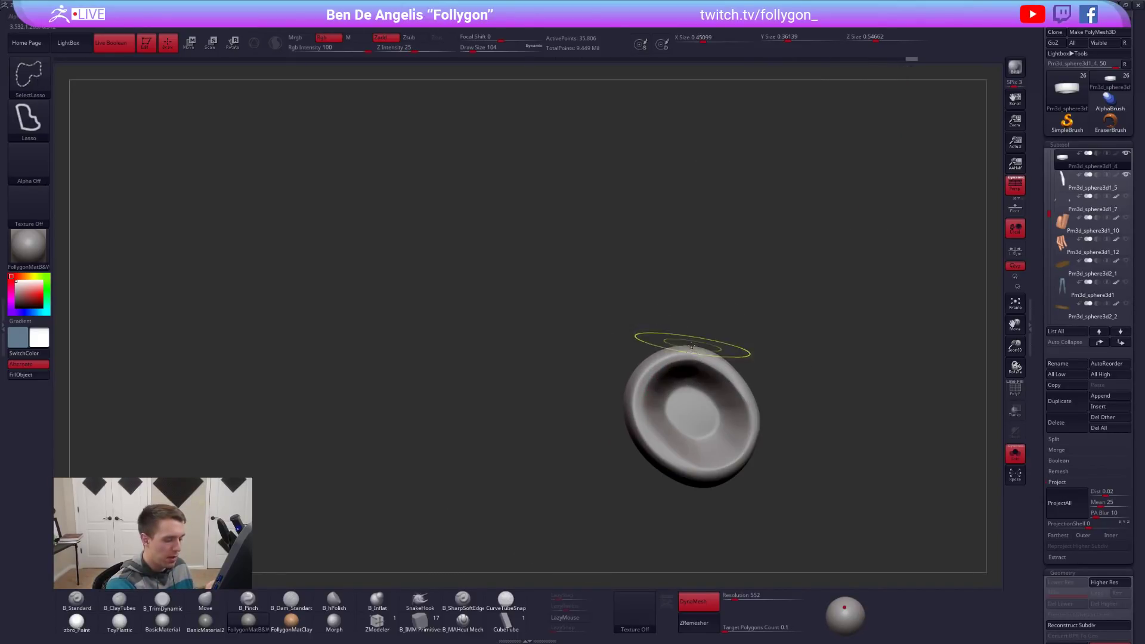
pyautogui.keyDown('alt'); pyautogui.moveTo(693, 340); pyautogui.dragTo(677, 430); pyautogui.keyUp('alt')
pyautogui.press('space')
pyautogui.moveTo(728, 377); pyautogui.dragTo(728, 377)
pyautogui.keyDown('alt'); pyautogui.moveTo(704, 445); pyautogui.dragTo(705, 398, button='right'); pyautogui.keyUp('alt')
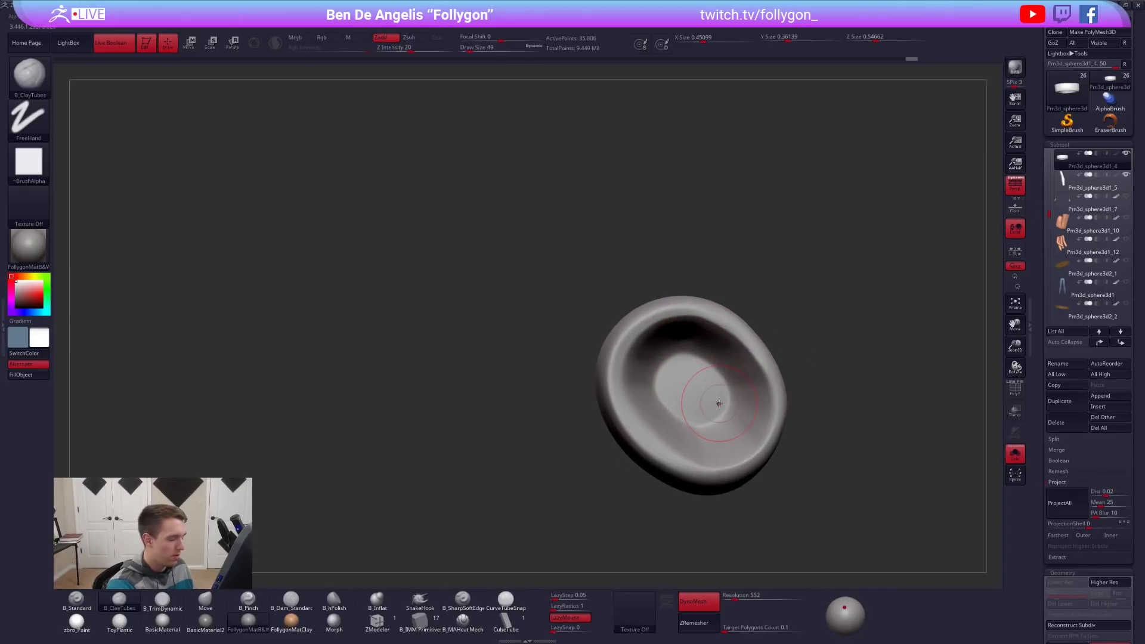
# Merge the cuff into one polygroup, then split it near both of its rims with two SliceCurve cuts.
pyautogui.hotkey('shift', 'f')
pyautogui.moveTo(779, 473)
pyautogui.mouseDown()
pyautogui.moveTo(759, 524)
pyautogui.moveTo(813, 449)
pyautogui.mouseUp()
pyautogui.hotkey('ctrl', 'w')
pyautogui.moveTo(874, 468); pyautogui.dragTo(865, 462)
pyautogui.hotkey('ctrl', 'shift', 'f')
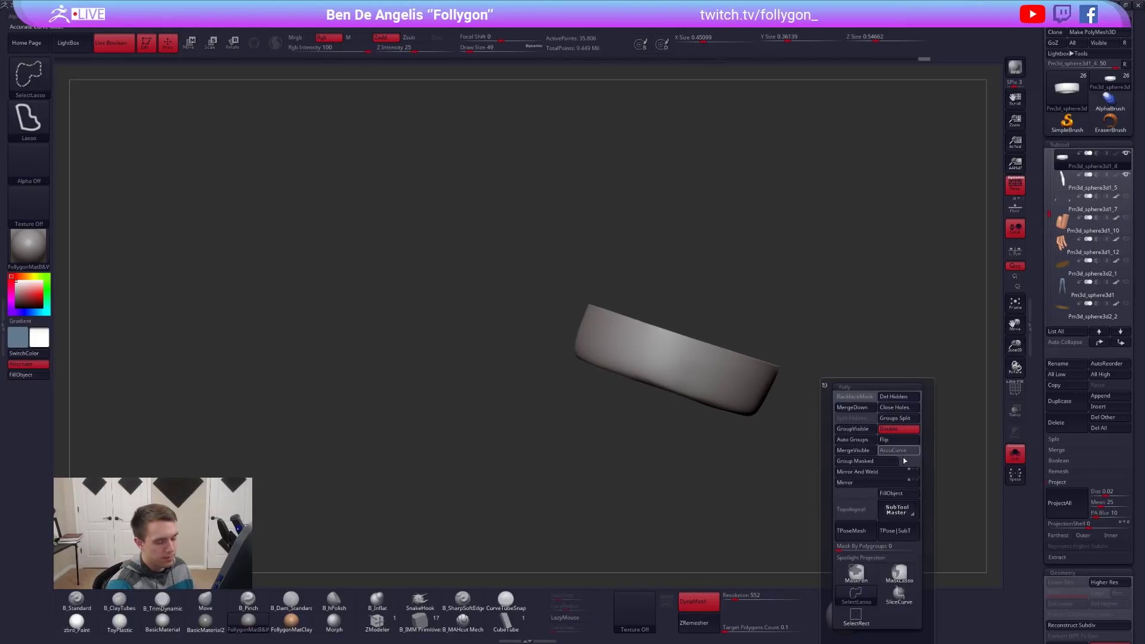
pyautogui.click(899, 593)
pyautogui.keyDown('ctrl'); pyautogui.keyDown('shift'); pyautogui.moveTo(582, 306); pyautogui.dragTo(844, 388); pyautogui.keyUp('shift'); pyautogui.keyUp('ctrl')
pyautogui.keyDown('ctrl'); pyautogui.keyDown('shift'); pyautogui.moveTo(569, 351); pyautogui.dragTo(838, 439); pyautogui.keyUp('shift'); pyautogui.keyUp('ctrl')
# Try ZRemeshing the cuff with a target polygon count of about 0.43 and check its topology with the polyframe.
pyautogui.moveTo(1039, 441); pyautogui.dragTo(1054, 375)
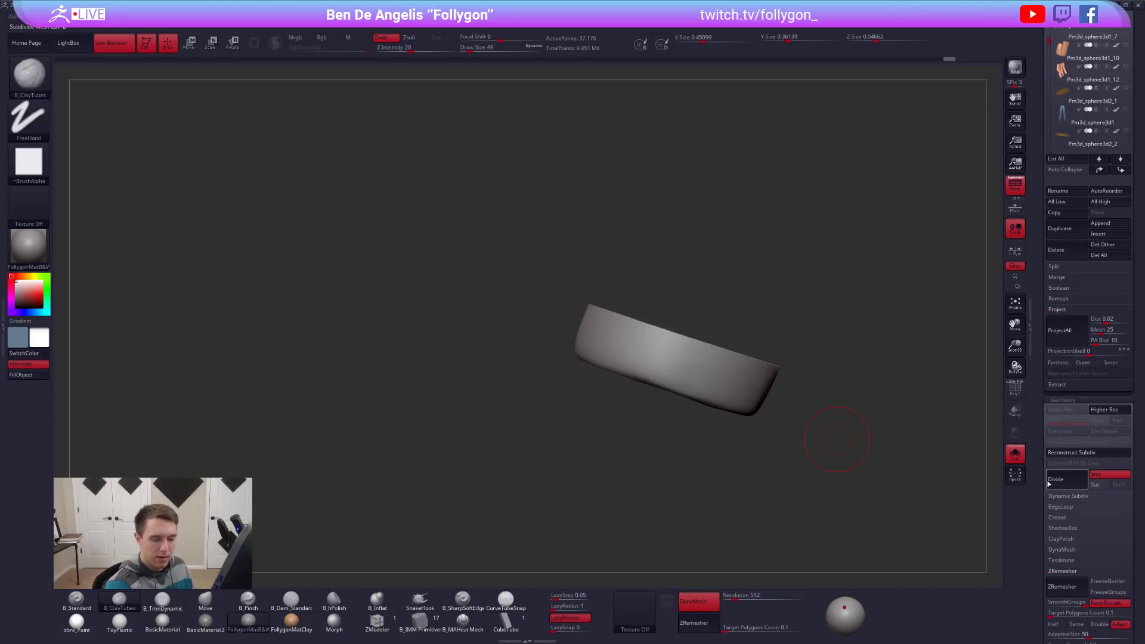
pyautogui.scroll(-4, 1065, 462)
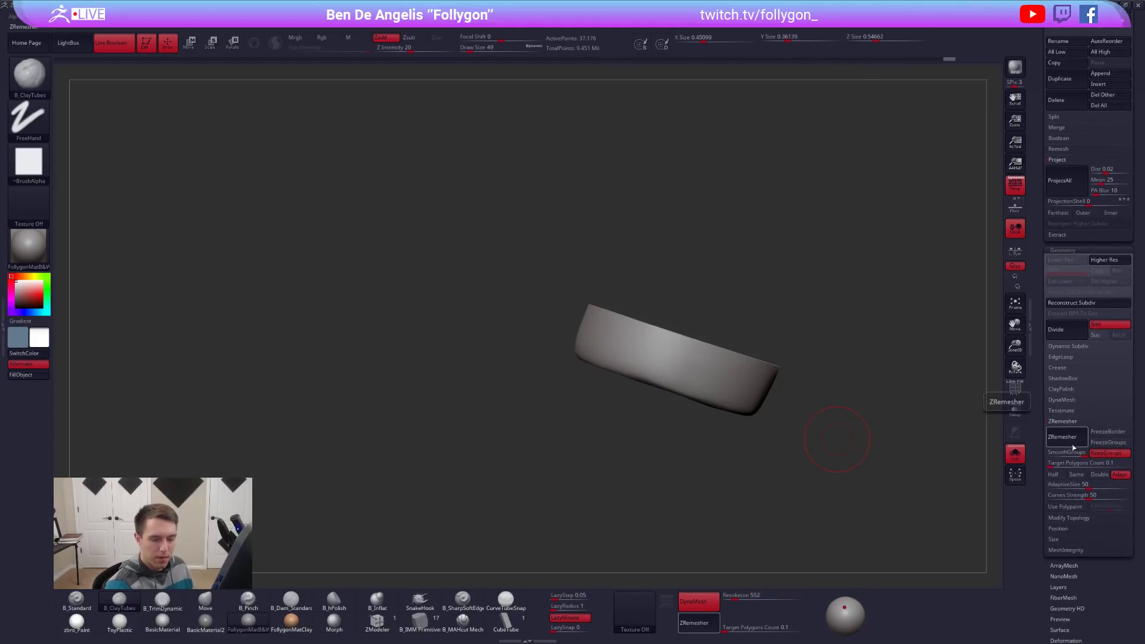
pyautogui.click(1053, 463)
pyautogui.moveTo(1050, 465); pyautogui.dragTo(1056, 465)
pyautogui.click(1066, 443)
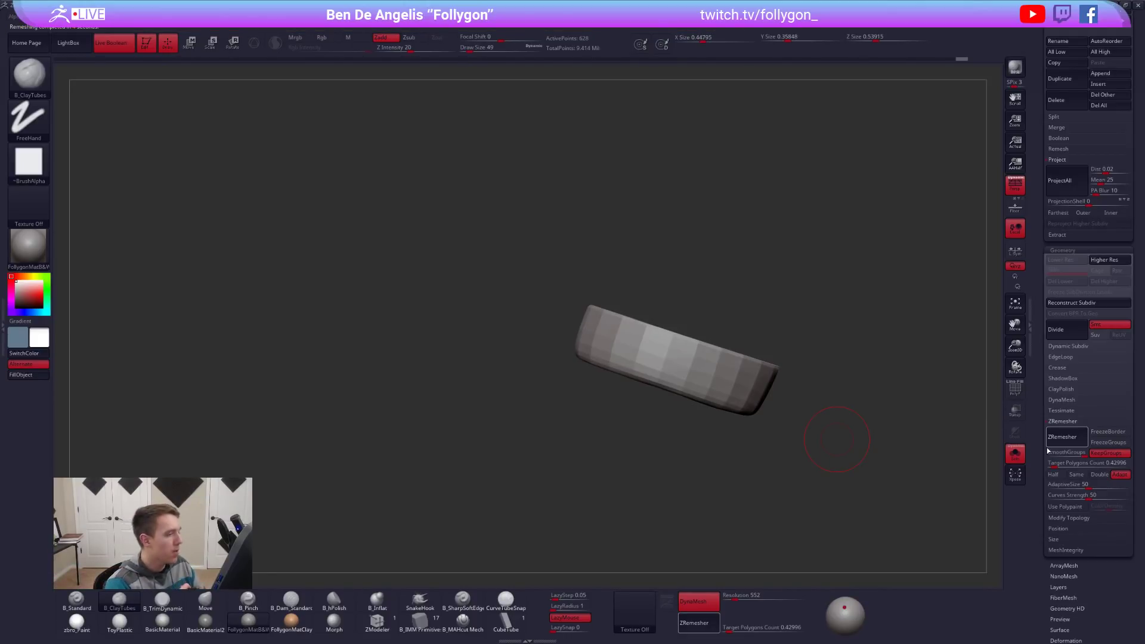
pyautogui.moveTo(753, 523); pyautogui.dragTo(776, 482)
pyautogui.hotkey('shift', 'f')
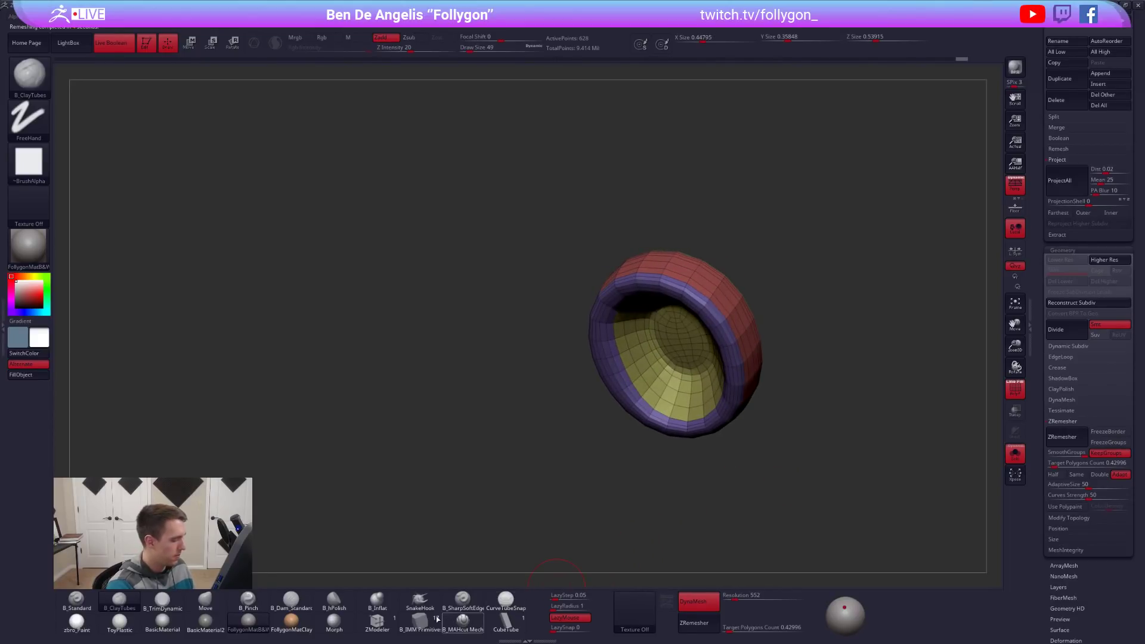
# Choose the ZModeler brush and ZRemesh the original sliced cuff with a target polygon count of 0.1.
pyautogui.click(382, 623)
pyautogui.moveTo(790, 322)
pyautogui.mouseDown()
pyautogui.moveTo(742, 417)
pyautogui.moveTo(694, 428)
pyautogui.mouseUp()
pyautogui.click(1054, 466)
pyautogui.click(1062, 437)
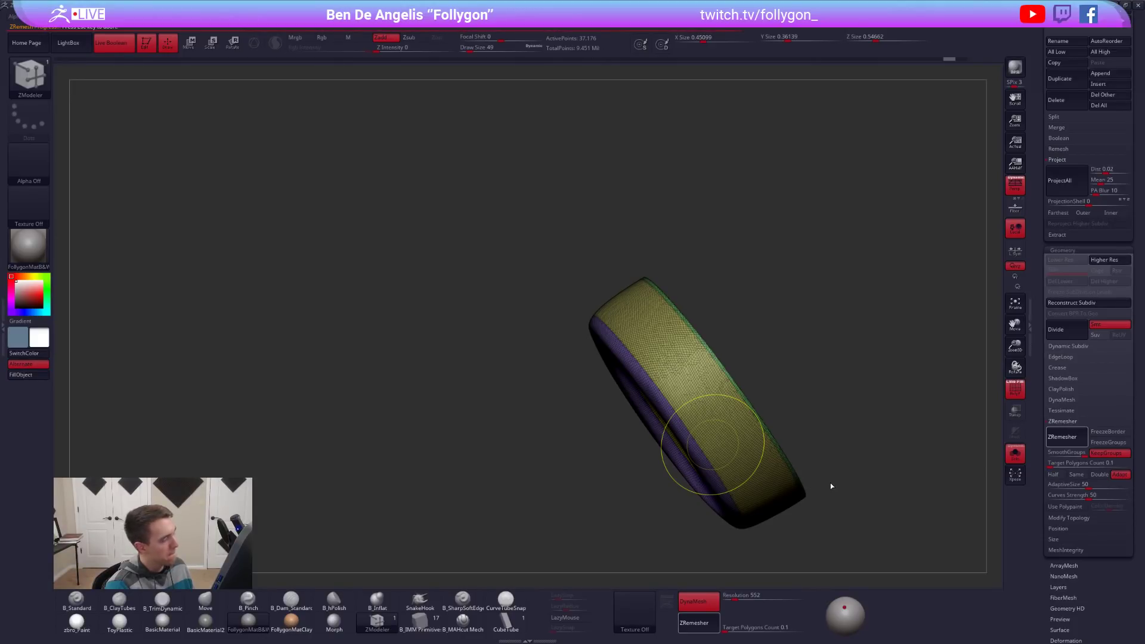
pyautogui.moveTo(835, 477); pyautogui.dragTo(812, 511)
pyautogui.moveTo(817, 469); pyautogui.dragTo(792, 478, button='right')
pyautogui.moveTo(782, 438); pyautogui.dragTo(781, 399, button='right')
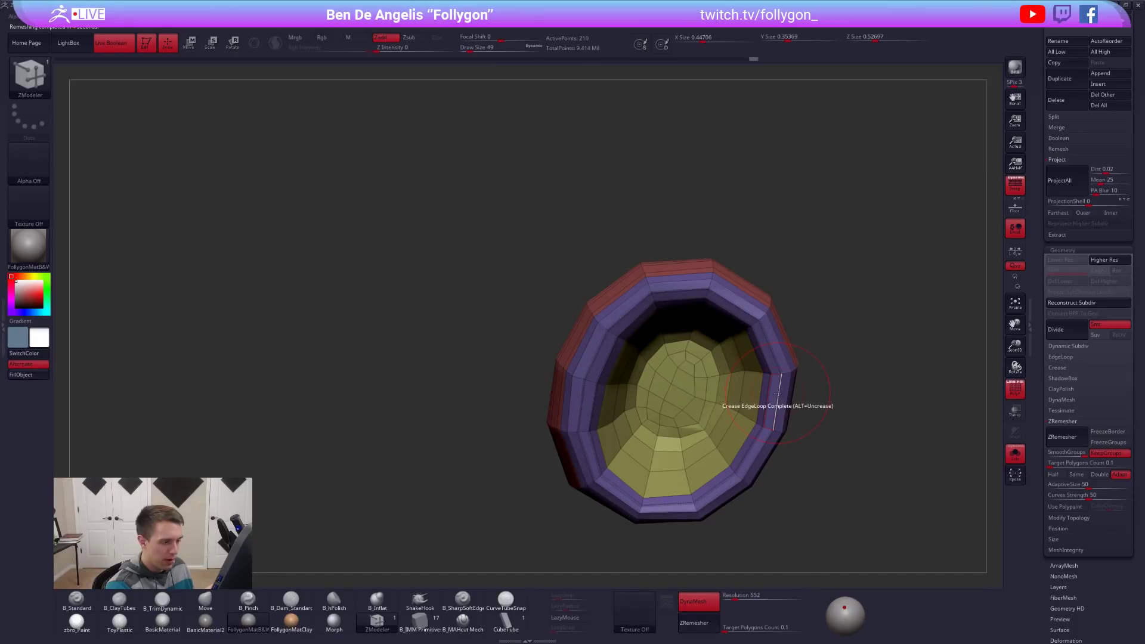
# Delete the extra complete edge loops on the cuff's rim, outer wall and inner wall with ZModeler, and preview the smoothed shape.
pyautogui.press('space')
pyautogui.click(686, 448)
pyautogui.click(767, 482)
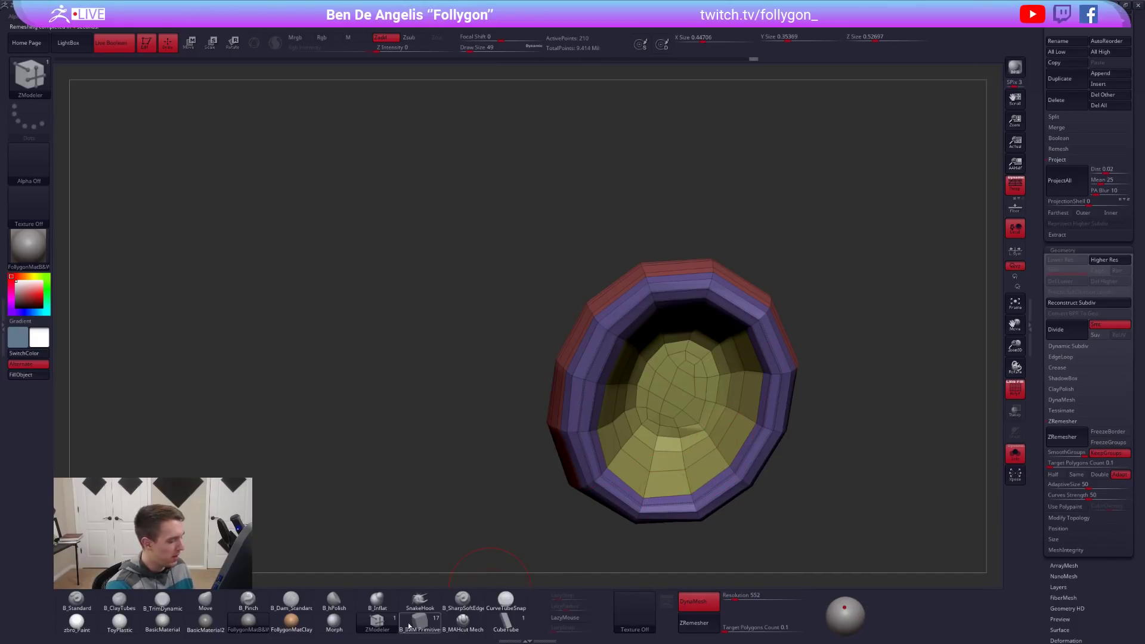
pyautogui.moveTo(705, 398); pyautogui.dragTo(766, 383, button='right')
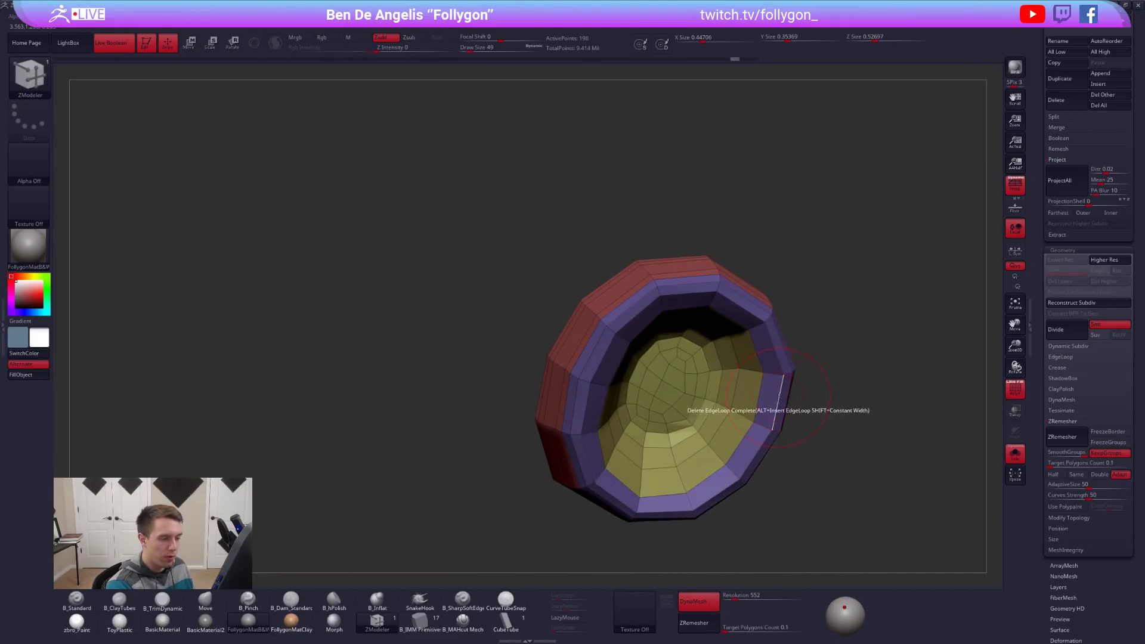
pyautogui.click(764, 401)
pyautogui.moveTo(764, 402); pyautogui.dragTo(795, 394, button='right')
pyautogui.click(729, 395)
pyautogui.click(716, 396)
pyautogui.moveTo(711, 398); pyautogui.dragTo(769, 408, button='right')
pyautogui.click(684, 415)
pyautogui.click(684, 399)
pyautogui.press('d')
pyautogui.hotkey('shift', 'd')
# Bevel the complete edge loops along the cuff's rim with ZModeler, checking them under dynamic subdivision.
pyautogui.press('space')
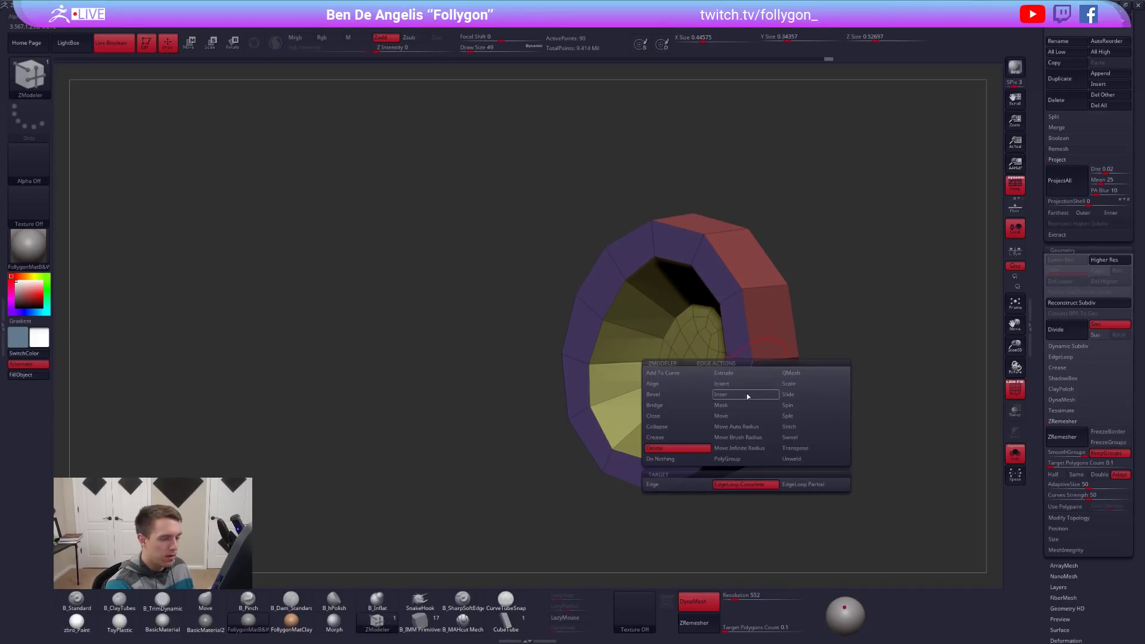
pyautogui.click(691, 395)
pyautogui.click(745, 484)
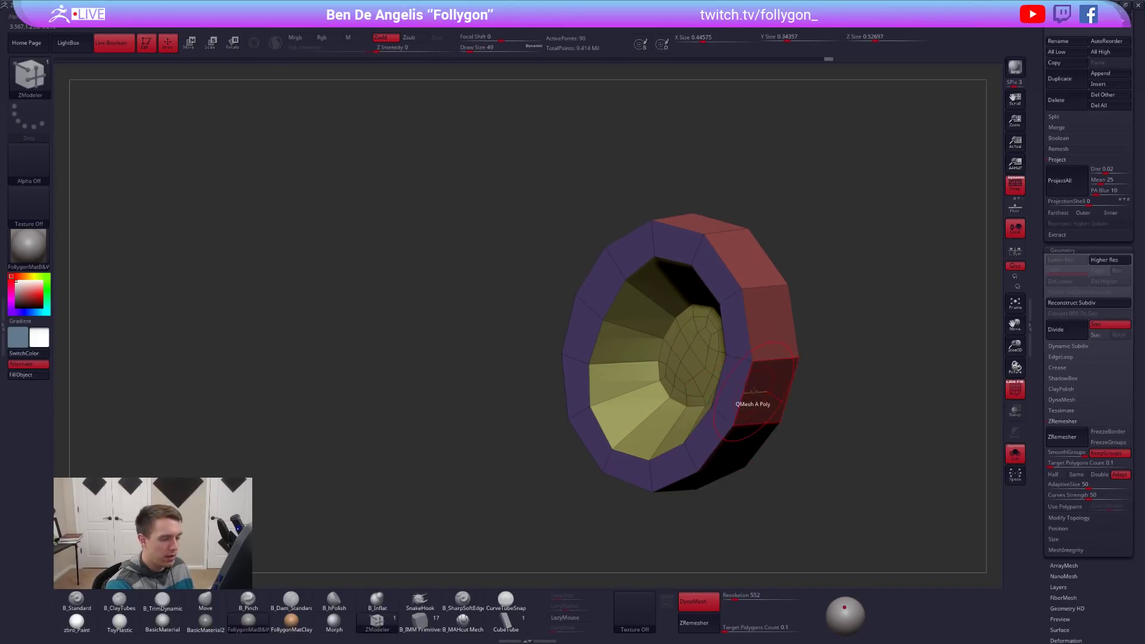
pyautogui.moveTo(744, 392); pyautogui.dragTo(727, 404)
pyautogui.press('d')
pyautogui.moveTo(726, 404)
pyautogui.mouseDown(button='right')
pyautogui.moveTo(749, 406)
pyautogui.moveTo(726, 390)
pyautogui.moveTo(757, 386)
pyautogui.mouseUp(button='right')
pyautogui.hotkey('shift', 'd')
pyautogui.moveTo(718, 382); pyautogui.dragTo(703, 398)
pyautogui.press('d')
pyautogui.moveTo(737, 407)
pyautogui.mouseDown(button='right')
pyautogui.moveTo(566, 424)
pyautogui.moveTo(715, 393)
pyautogui.moveTo(657, 352)
pyautogui.moveTo(655, 388)
pyautogui.moveTo(775, 424)
pyautogui.moveTo(733, 393)
pyautogui.mouseUp(button='right')
# Keep dynamic subdivision on for the bevelled cuff, hide the polyframe and show the cuff together with the sleeve.
pyautogui.hotkey('shift', 'f')
pyautogui.hotkey('shift', 'd')
pyautogui.press('d')
pyautogui.hotkey('shift', 'f')
pyautogui.hotkey('shift', 's')
pyautogui.hotkey('shift', 'f')
pyautogui.moveTo(683, 447)
pyautogui.mouseDown(button='right')
pyautogui.moveTo(730, 427)
pyautogui.moveTo(776, 428)
pyautogui.mouseUp(button='right')
# Adjust the cuff's fit on the sleeve end using the Move brush at a draw size of 160.
pyautogui.press('b')
pyautogui.press('m')
pyautogui.press('v')
pyautogui.press('space')
pyautogui.moveTo(693, 362); pyautogui.dragTo(698, 348)
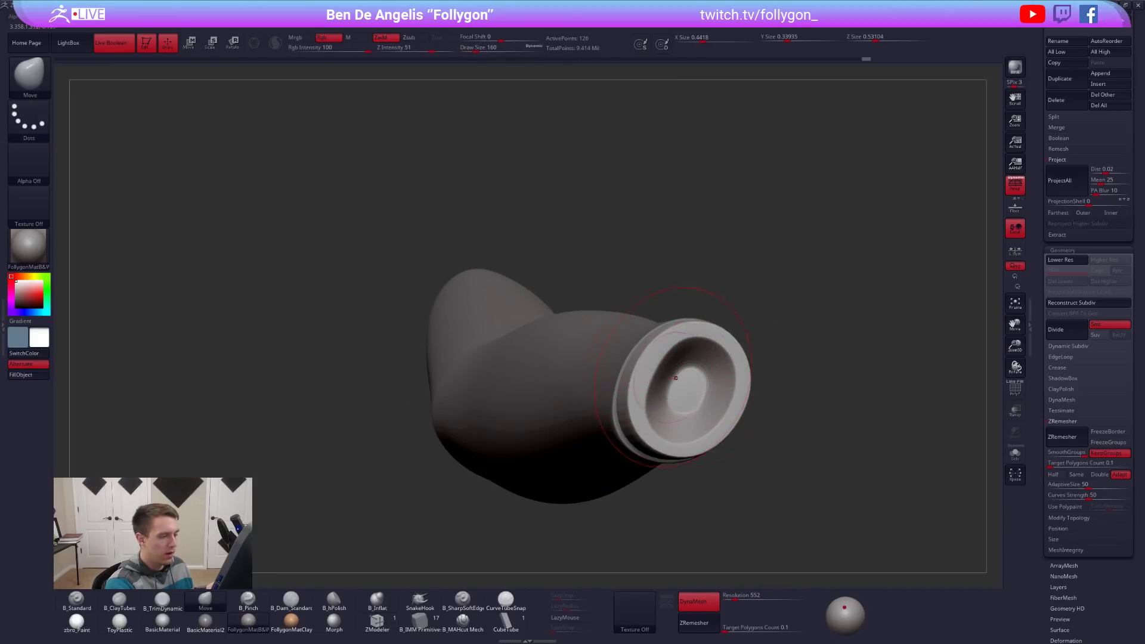
# Show all subtools and pull the cuff's edge around the sleeve end with the Move brush at draw size 181.
pyautogui.scroll(5, 1046, 394)
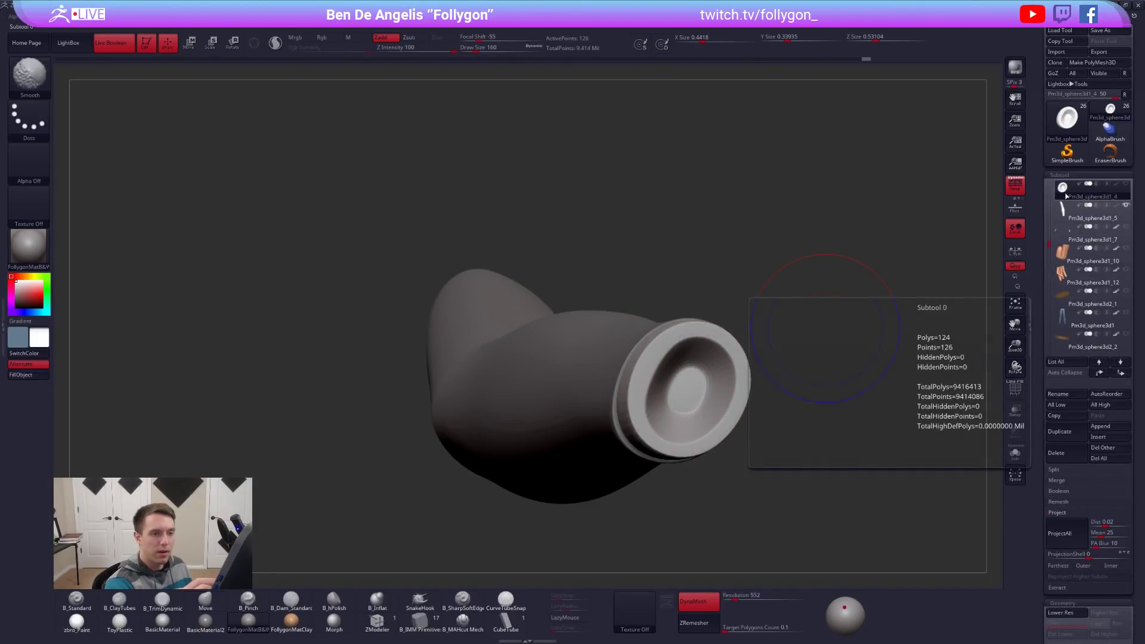
pyautogui.keyDown('shift'); pyautogui.click(1125, 183); pyautogui.keyUp('shift')
pyautogui.moveTo(833, 316)
pyautogui.mouseDown(button='right')
pyautogui.moveTo(817, 358)
pyautogui.moveTo(771, 366)
pyautogui.moveTo(788, 434)
pyautogui.moveTo(724, 412)
pyautogui.moveTo(695, 418)
pyautogui.moveTo(672, 397)
pyautogui.mouseUp(button='right')
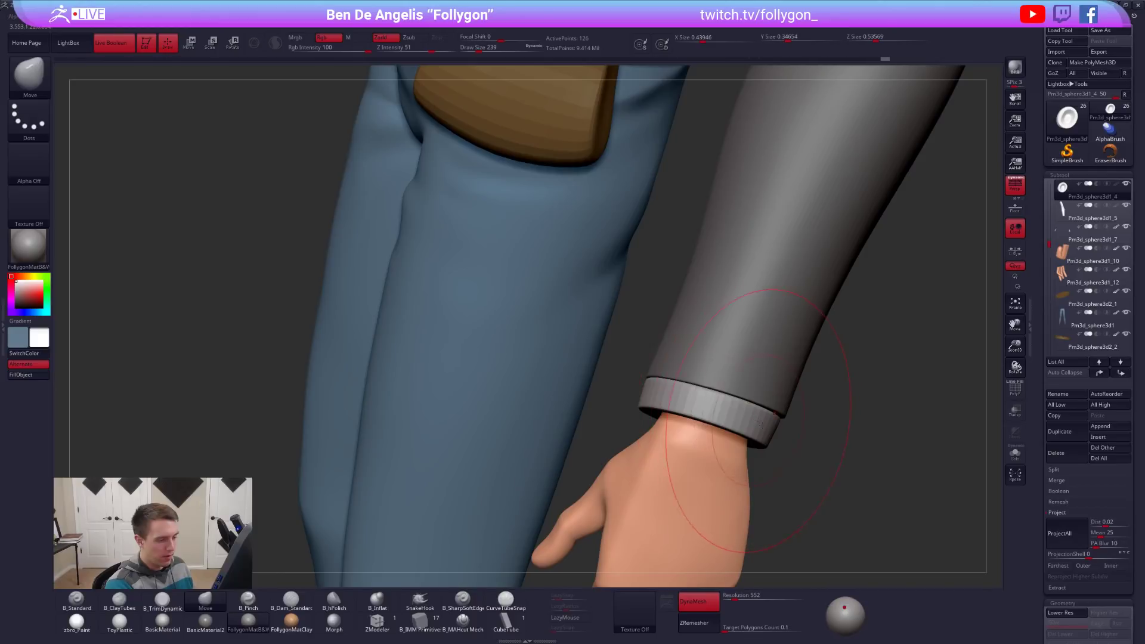
pyautogui.press('space')
pyautogui.moveTo(802, 413); pyautogui.dragTo(774, 444)
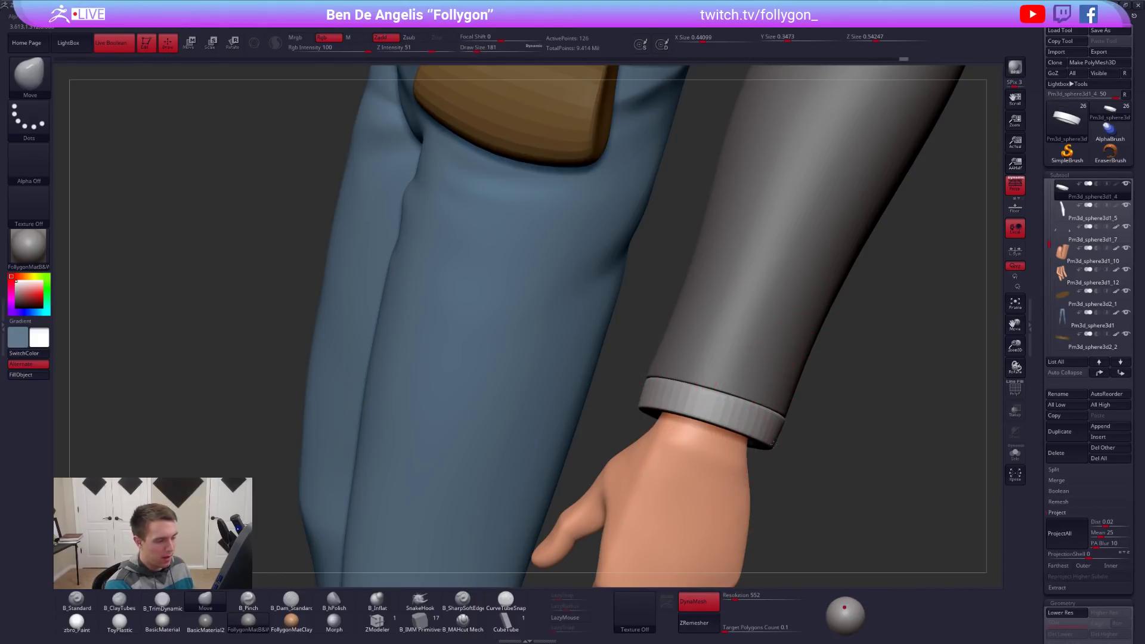
pyautogui.moveTo(735, 409)
pyautogui.mouseDown(button='right')
pyautogui.moveTo(680, 393)
pyautogui.moveTo(588, 414)
pyautogui.moveTo(636, 418)
pyautogui.moveTo(670, 363)
pyautogui.moveTo(715, 412)
pyautogui.moveTo(718, 398)
pyautogui.mouseUp(button='right')
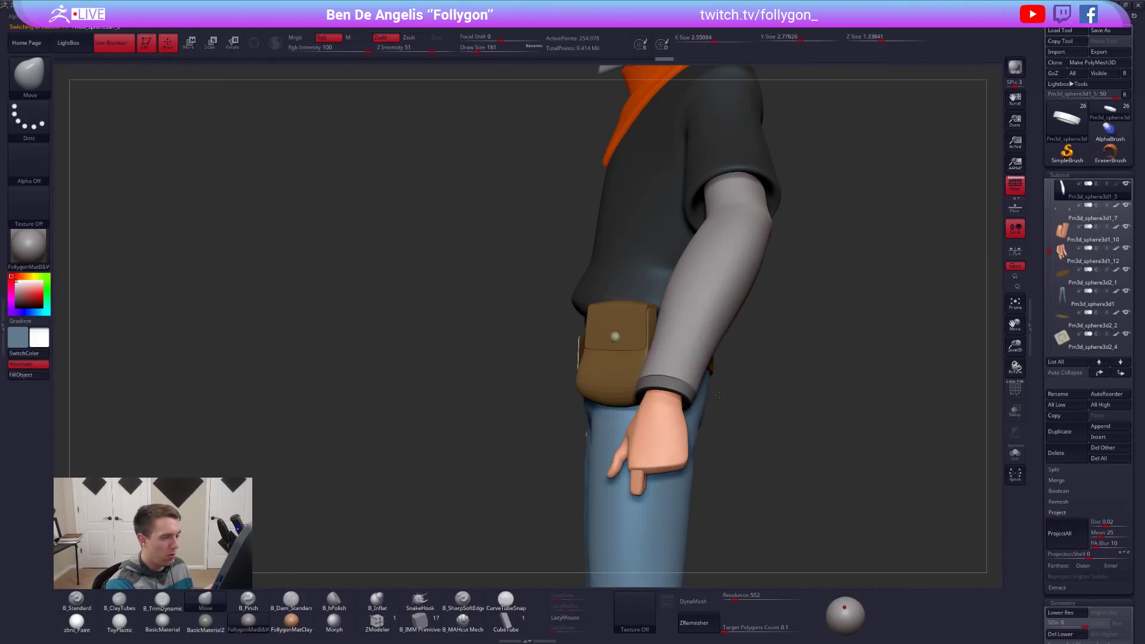
# Duplicate the arm sleeve, isolate the copy and reduce it to its lowest subdivision level by deleting the higher levels.
pyautogui.click(1060, 438)
pyautogui.click(1014, 454)
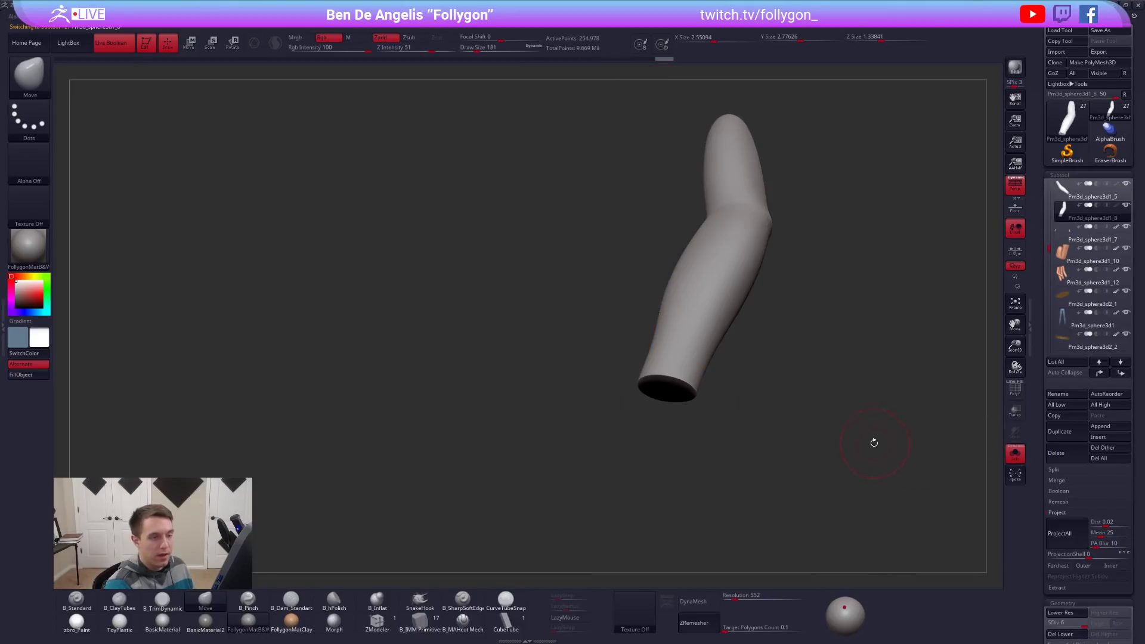
pyautogui.hotkey('shift', 'd')
pyautogui.hotkey('shift', 'f')
pyautogui.moveTo(735, 404)
pyautogui.keyDown('ctrl'); pyautogui.mouseDown(button='right')
pyautogui.moveTo(726, 414)
pyautogui.moveTo(758, 466)
pyautogui.mouseUp(button='right'); pyautogui.keyUp('ctrl')
pyautogui.click(1077, 453)
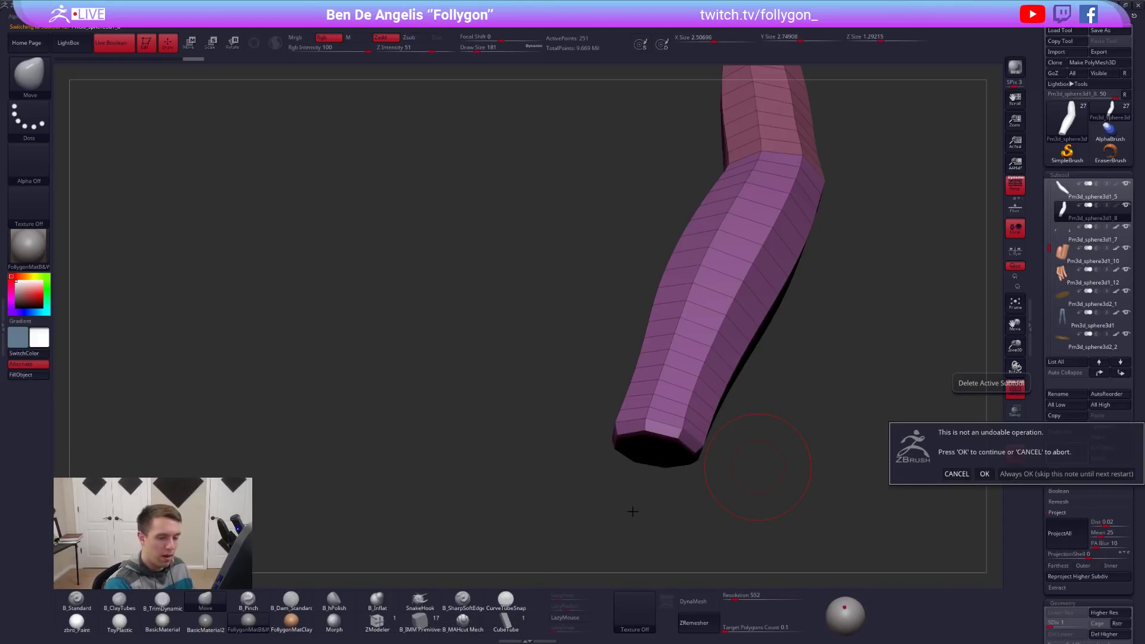
pyautogui.click(984, 475)
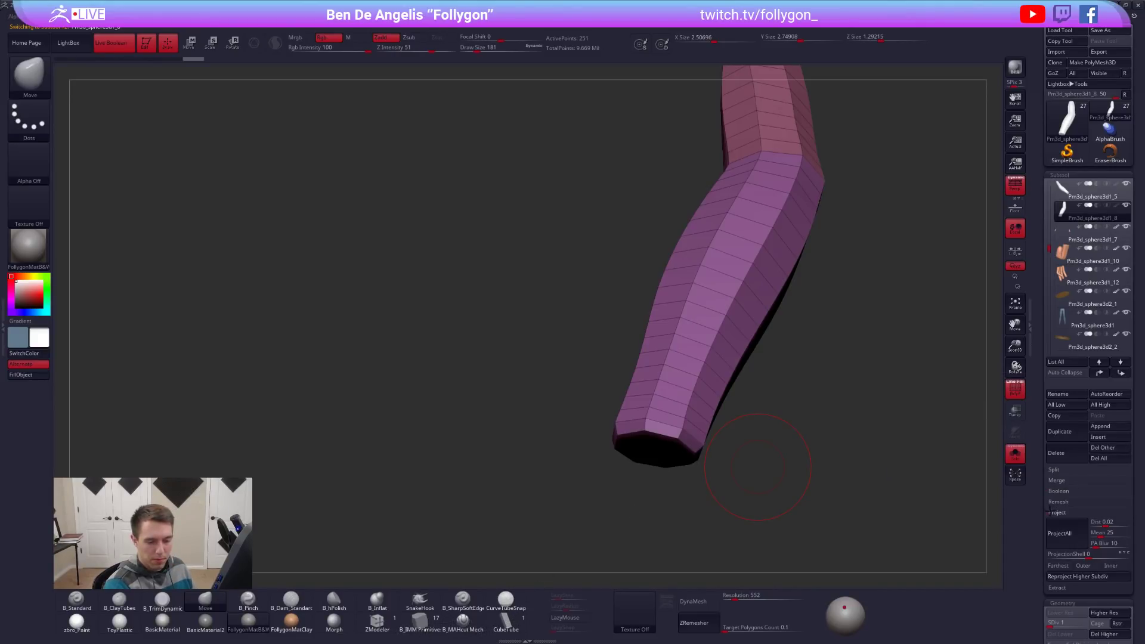
pyautogui.click(1049, 513)
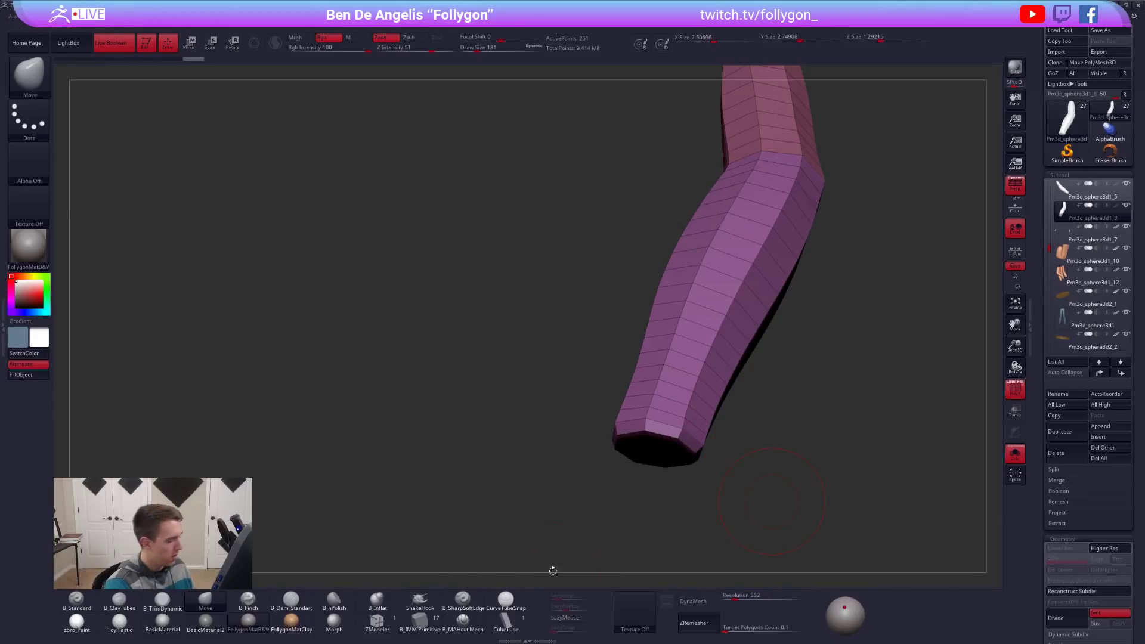
# Bevel an edge loop near the wrist end of the sleeve copy into a narrow band with ZModeler.
pyautogui.click(379, 622)
pyautogui.moveTo(463, 486); pyautogui.dragTo(495, 530)
pyautogui.press('space')
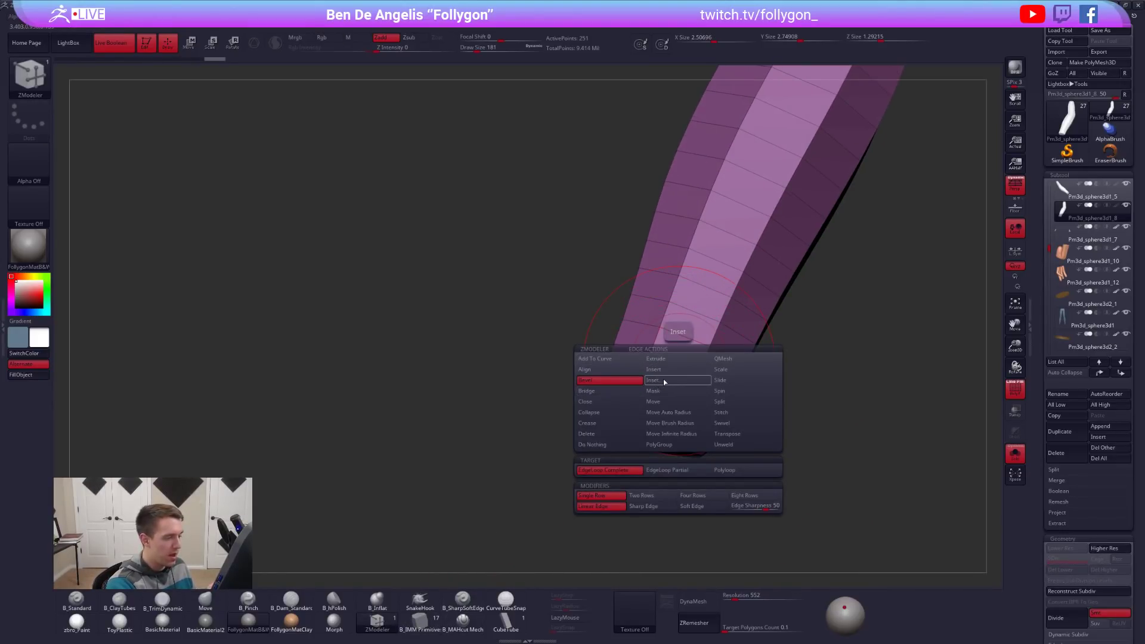
pyautogui.click(677, 363)
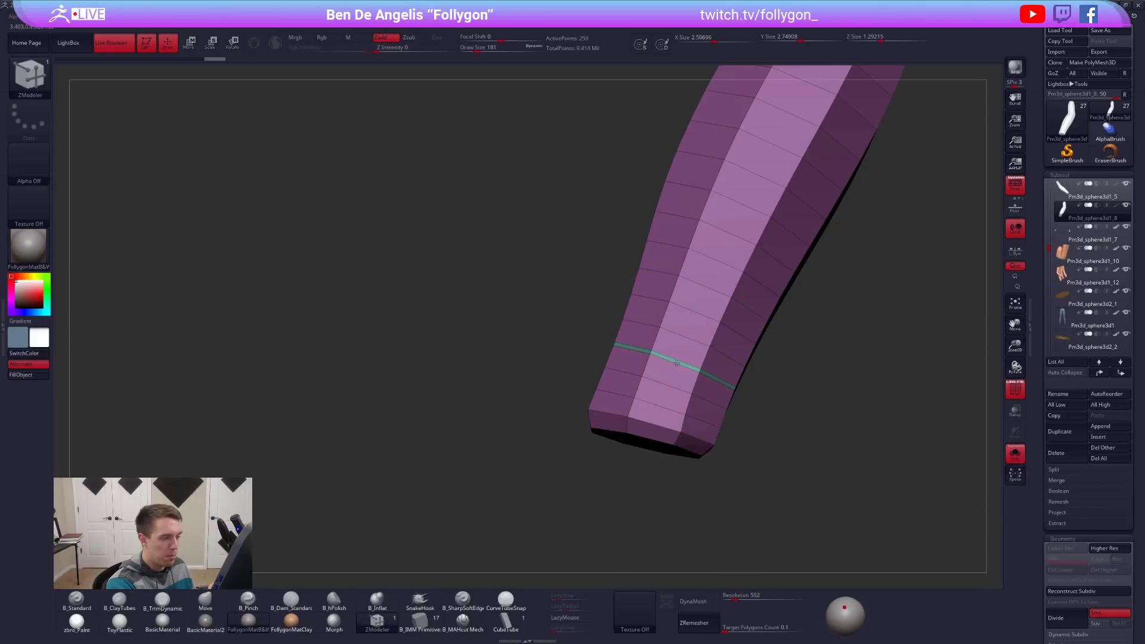
pyautogui.moveTo(679, 362)
pyautogui.keyDown('alt'); pyautogui.mouseDown(button='right')
pyautogui.moveTo(705, 391)
pyautogui.moveTo(736, 391)
pyautogui.moveTo(689, 368)
pyautogui.mouseUp(button='right'); pyautogui.keyUp('alt')
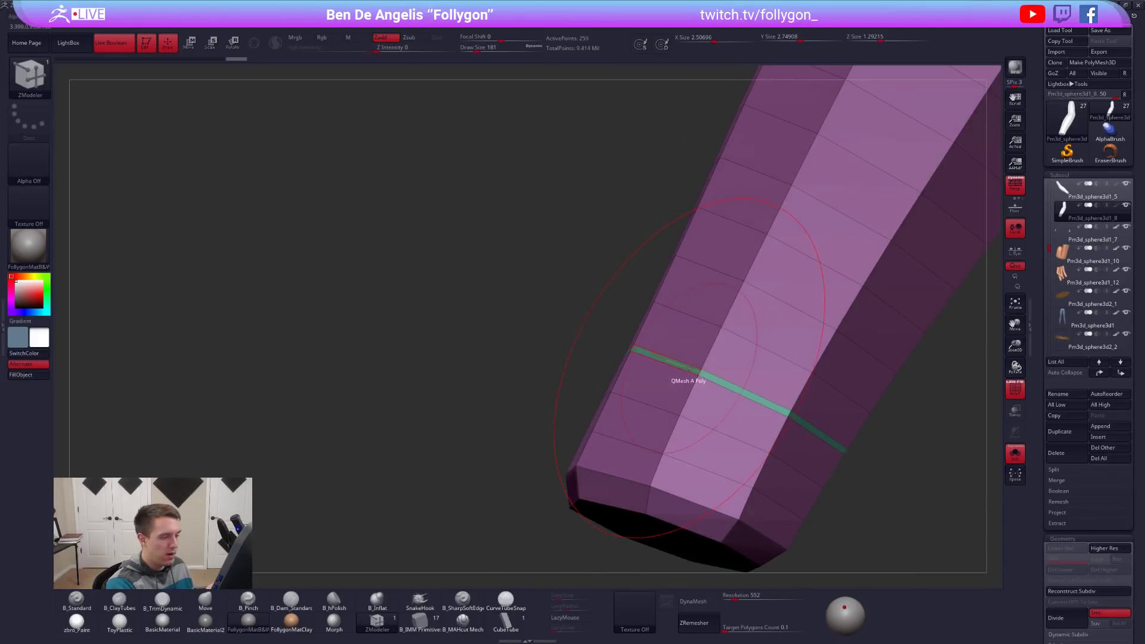
# Extrude the narrow band inward as a polyloop to form a cuff groove, and inspect it with dynamic subdivision.
pyautogui.press('space')
pyautogui.click(619, 351)
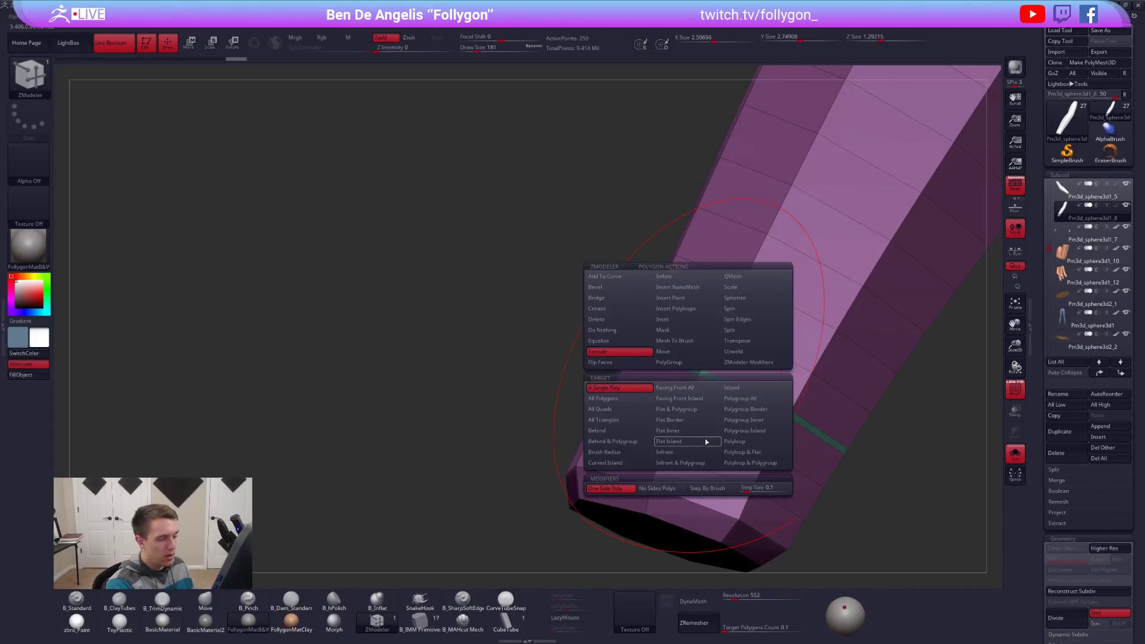
pyautogui.click(749, 443)
pyautogui.moveTo(749, 429); pyautogui.dragTo(708, 373, button='right')
pyautogui.moveTo(707, 369); pyautogui.dragTo(715, 385)
pyautogui.press('d')
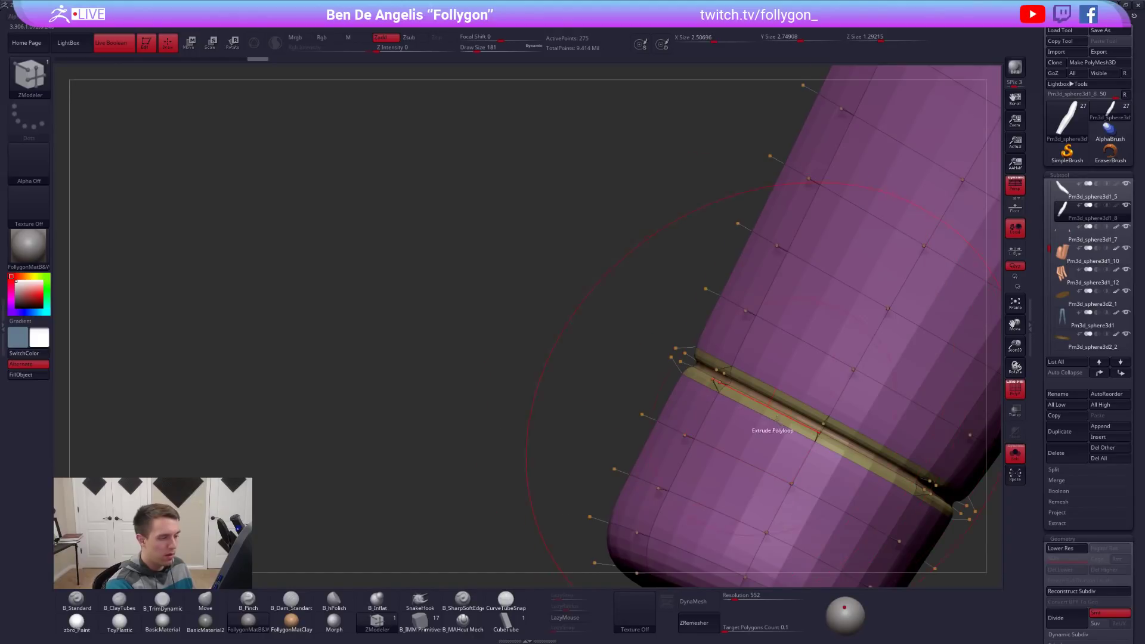
pyautogui.hotkey('shift', 'f')
pyautogui.keyDown('ctrl'); pyautogui.moveTo(782, 421); pyautogui.dragTo(725, 417, button='right'); pyautogui.keyUp('ctrl')
pyautogui.keyDown('alt'); pyautogui.moveTo(823, 438); pyautogui.dragTo(770, 425, button='right'); pyautogui.keyUp('alt')
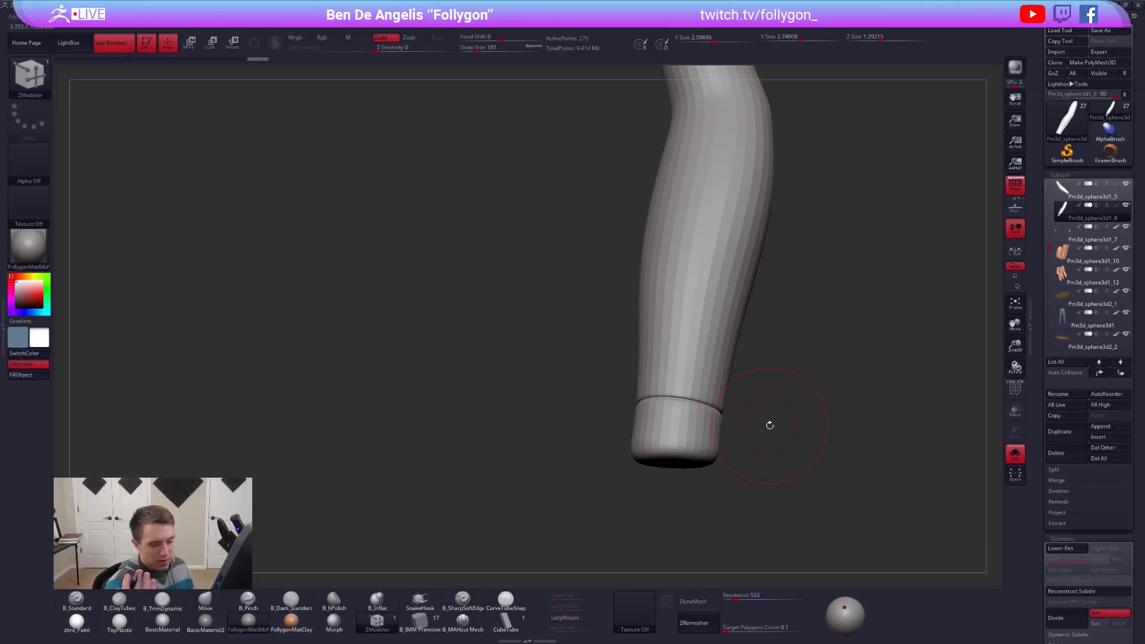
pyautogui.moveTo(770, 425); pyautogui.dragTo(799, 520, button='right')
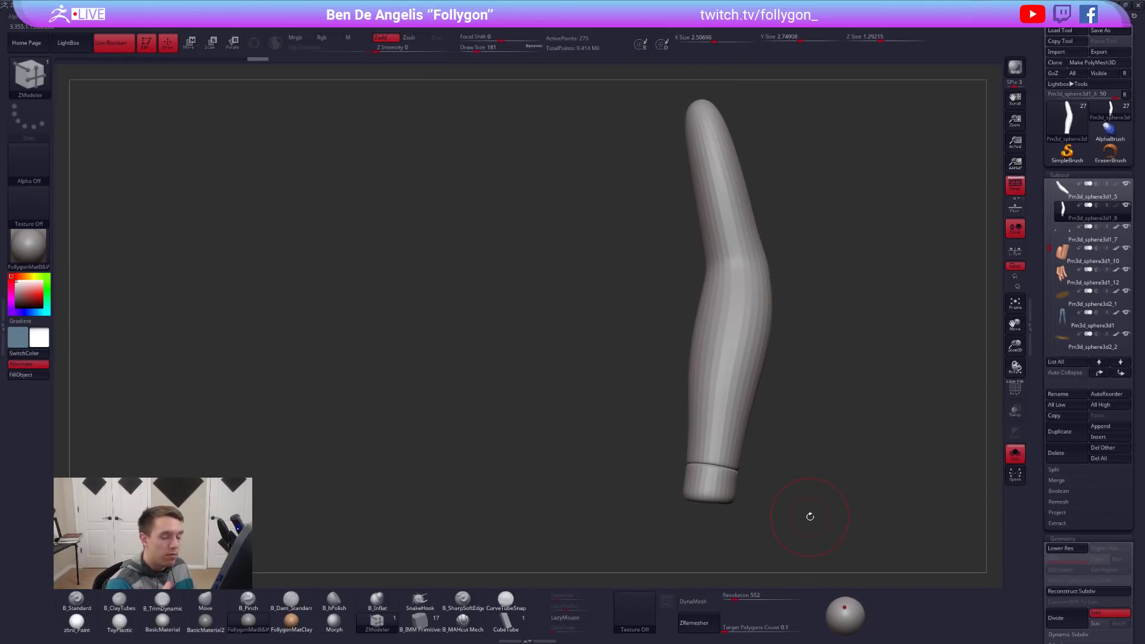
pyautogui.moveTo(850, 473); pyautogui.dragTo(817, 492, button='right')
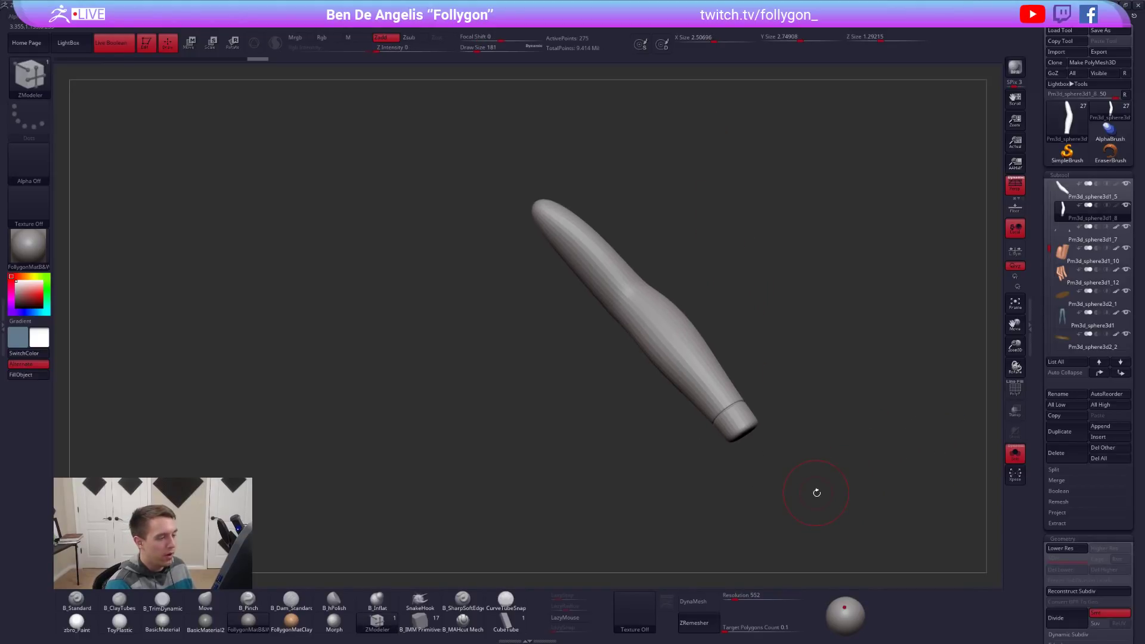
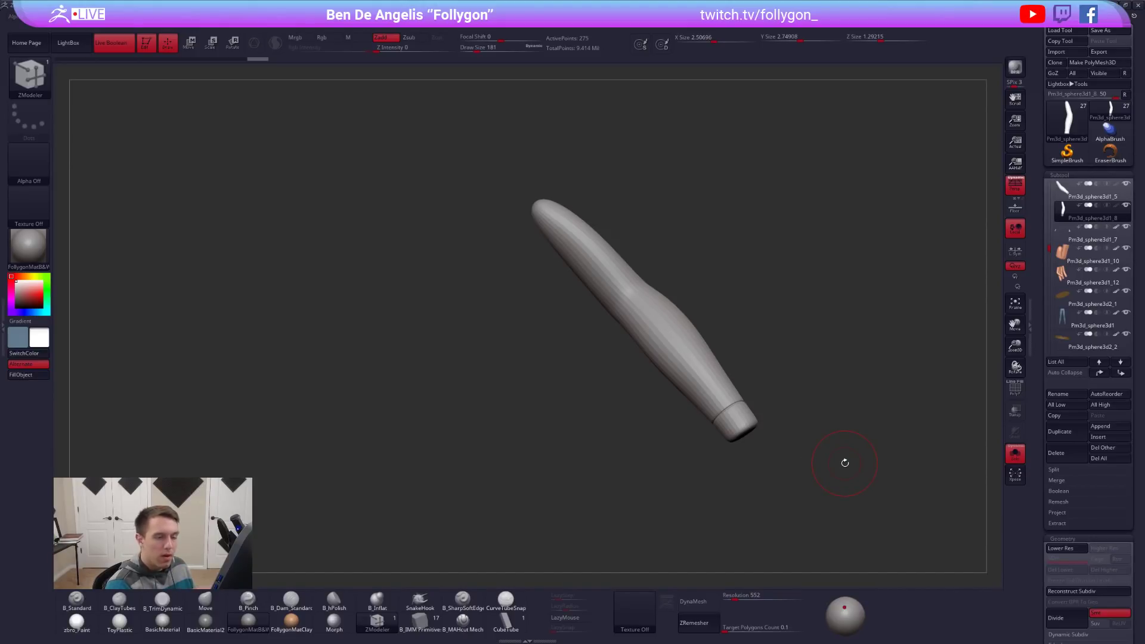
# Compare the low-poly sleeve copy with the original sleeve by switching between them and showing the original transparently.
pyautogui.click(1066, 196)
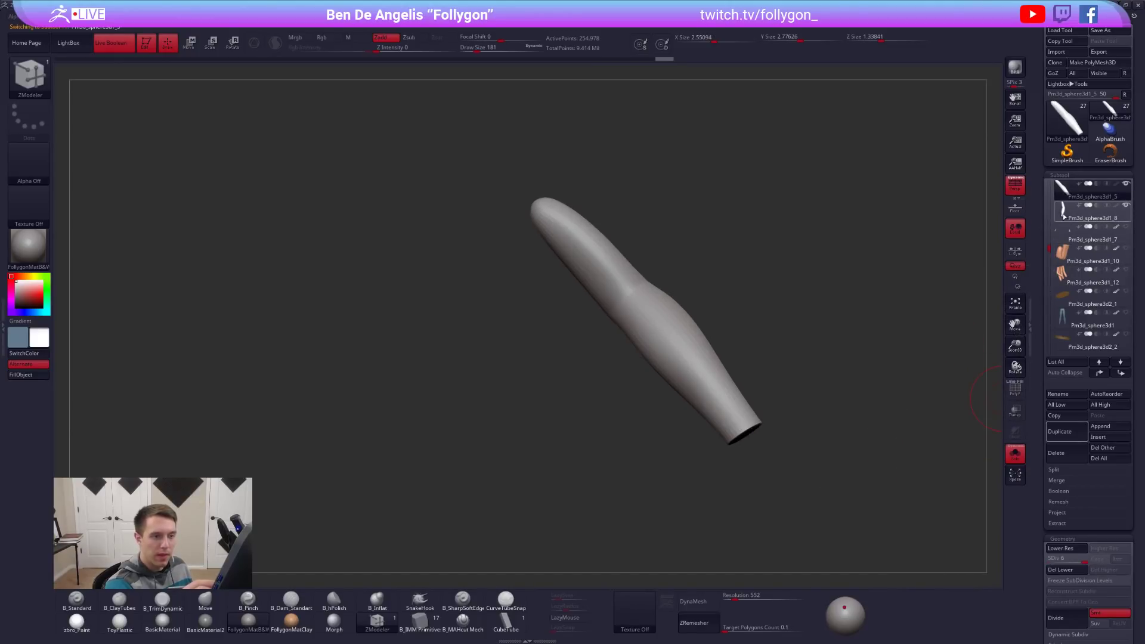
pyautogui.click(1063, 215)
pyautogui.click(1016, 410)
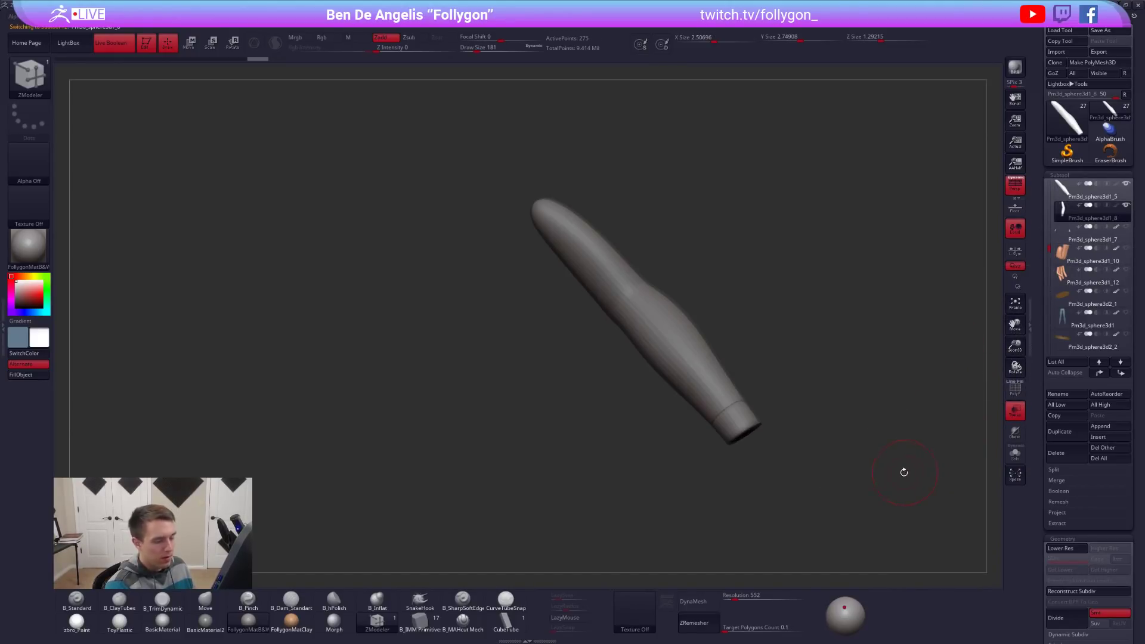
pyautogui.moveTo(917, 456); pyautogui.dragTo(942, 460)
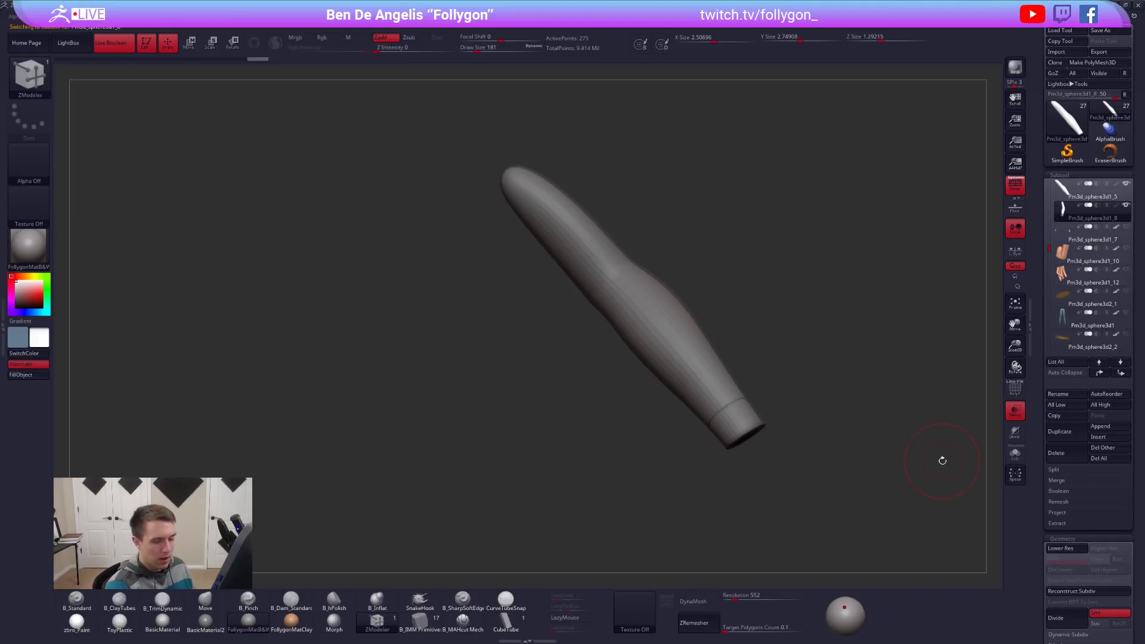
pyautogui.click(1057, 512)
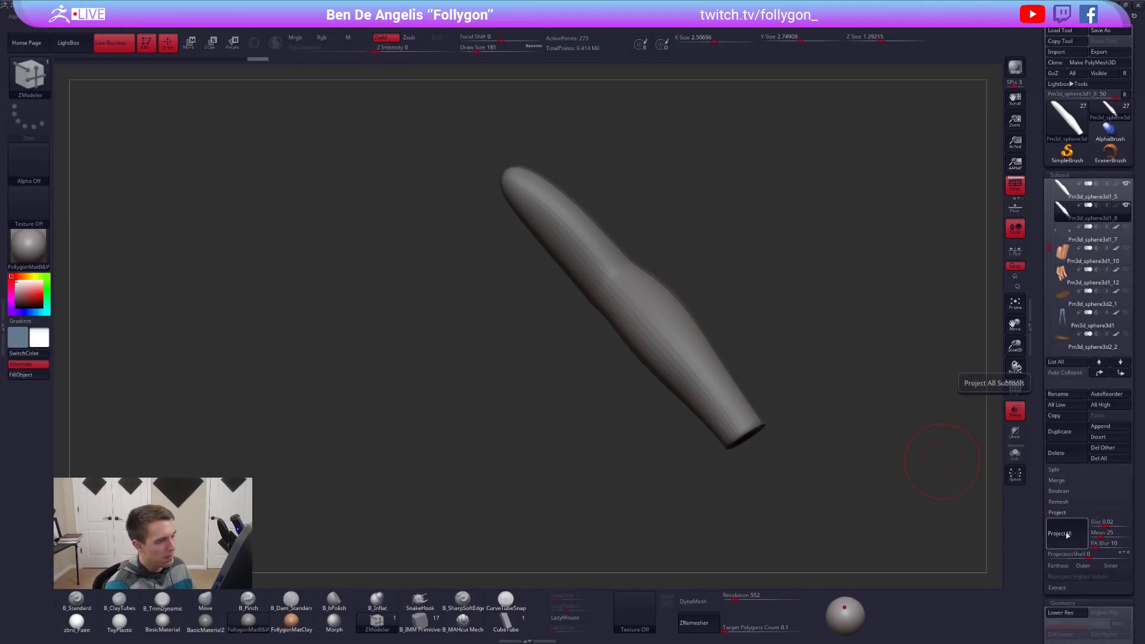
# Compare the sleeve copy's base mesh with its dynamic subdivision preview around the cuff groove.
pyautogui.moveTo(830, 481); pyautogui.dragTo(802, 548)
pyautogui.hotkey('shift', 'd')
pyautogui.moveTo(820, 507); pyautogui.dragTo(779, 520)
pyautogui.click(1053, 513)
pyautogui.moveTo(1054, 513); pyautogui.dragTo(1054, 316)
pyautogui.press('d')
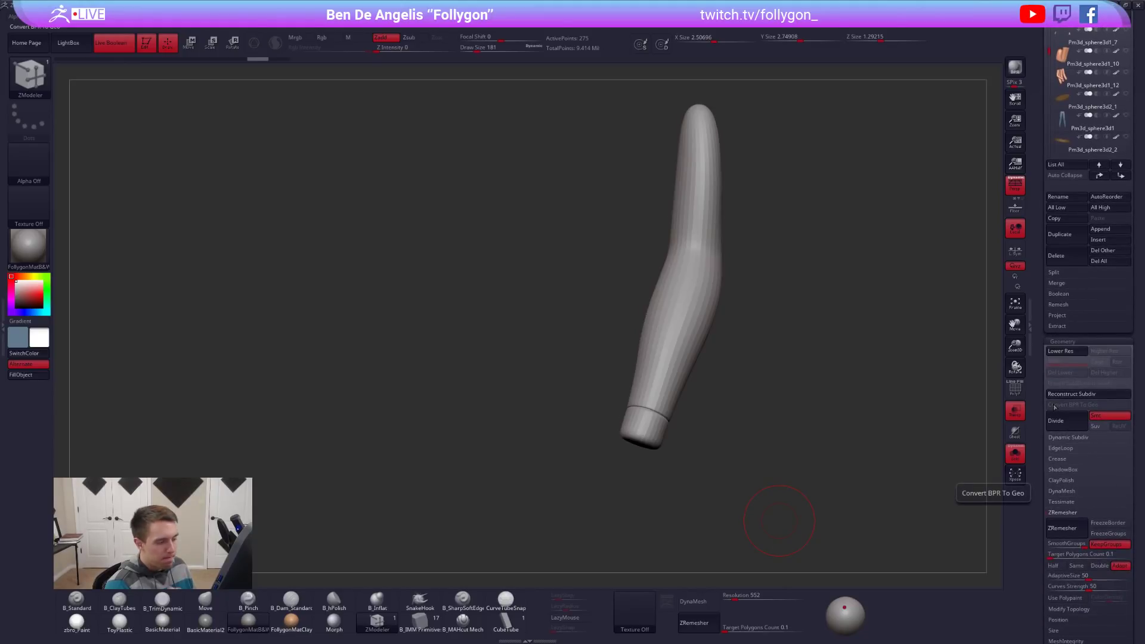
pyautogui.click(1070, 440)
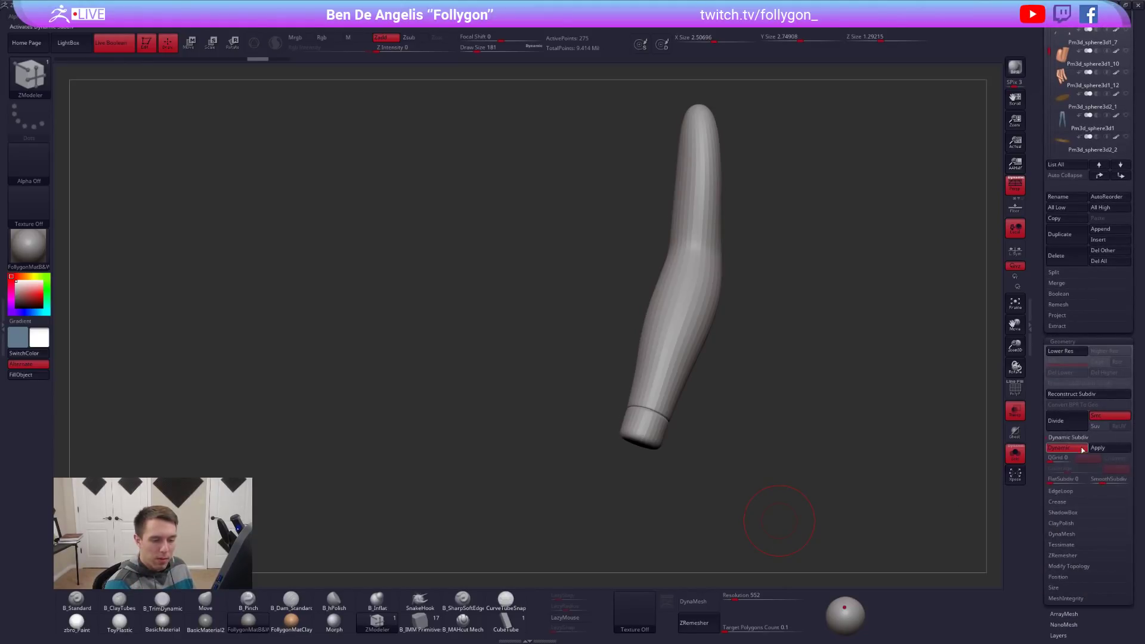
pyautogui.click(1059, 448)
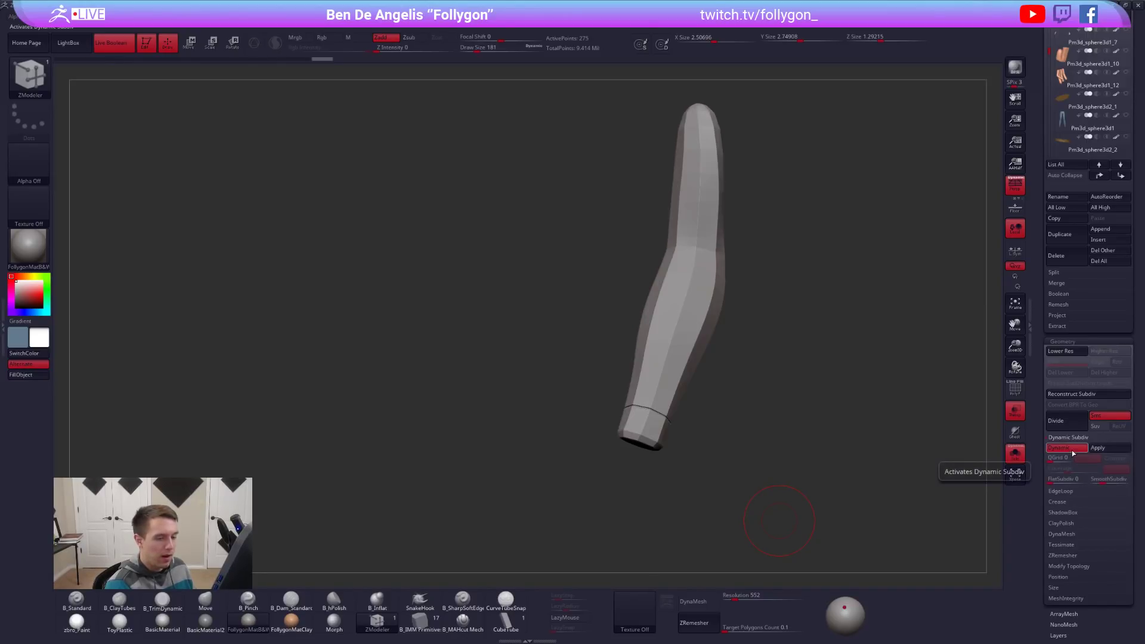
pyautogui.click(1068, 448)
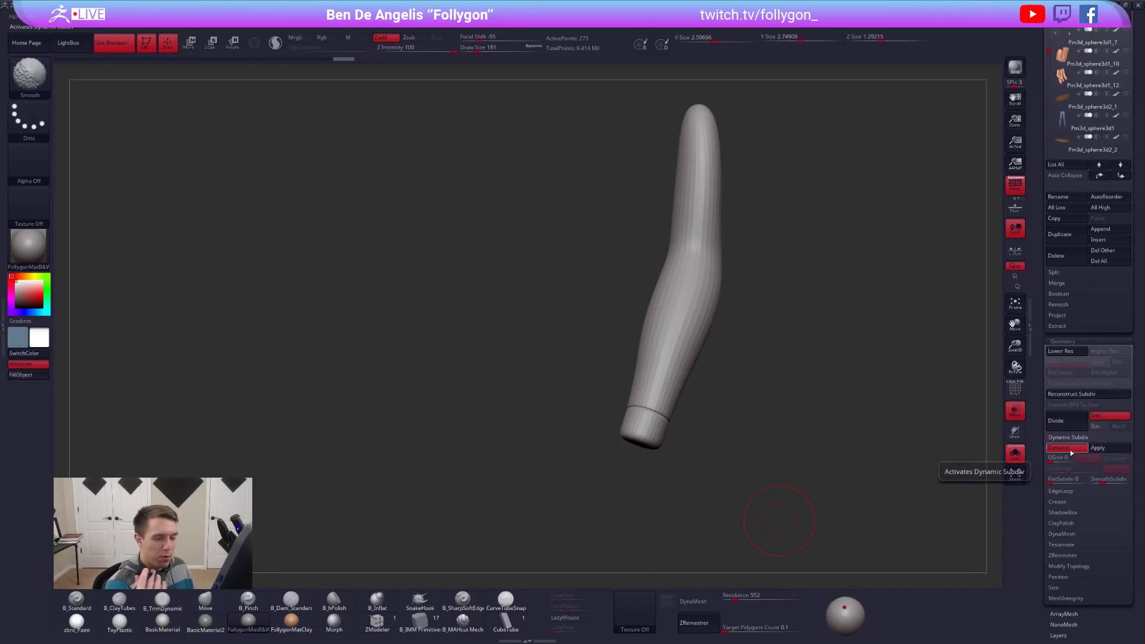
# Show the sleeve copy's wireframe and set the Move brush to draw size 43.
pyautogui.hotkey('shift', 'd')
pyautogui.press('d')
pyautogui.hotkey('shift', 'f')
pyautogui.moveTo(667, 361)
pyautogui.keyDown('ctrl'); pyautogui.mouseDown(button='right')
pyautogui.moveTo(644, 390)
pyautogui.moveTo(772, 396)
pyautogui.moveTo(796, 387)
pyautogui.mouseUp(button='right'); pyautogui.keyUp('ctrl')
pyautogui.press('b')
pyautogui.press('m')
pyautogui.press('v')
pyautogui.press('s')
pyautogui.moveTo(800, 387); pyautogui.dragTo(792, 381)
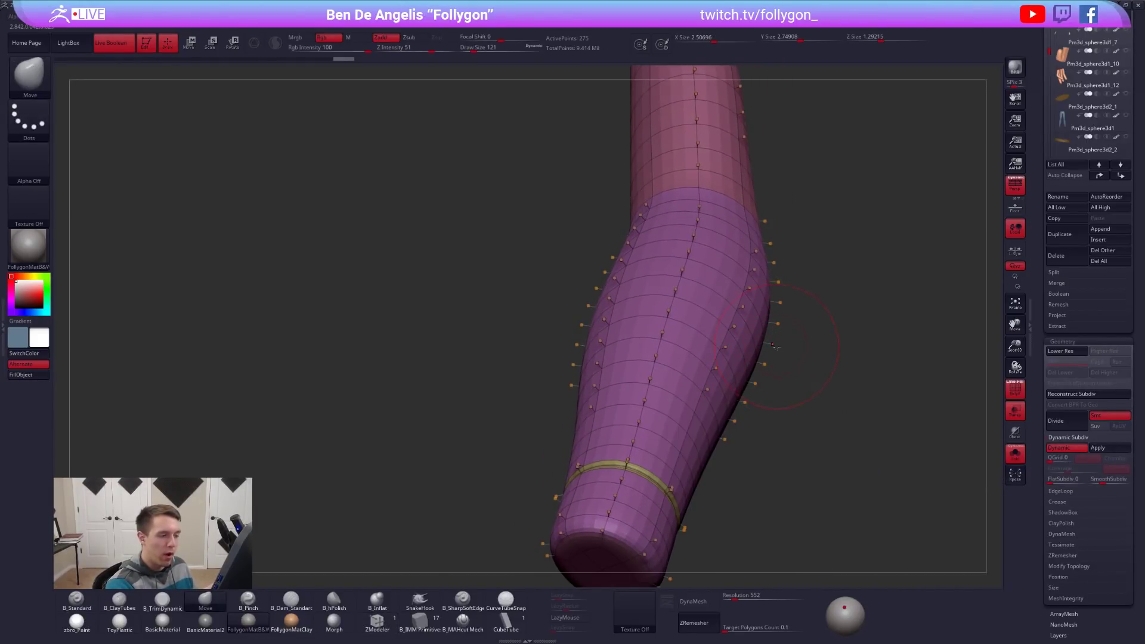
pyautogui.hotkey('shift', 'd')
pyautogui.press('d')
pyautogui.press('space')
pyautogui.moveTo(795, 357); pyautogui.dragTo(743, 308)
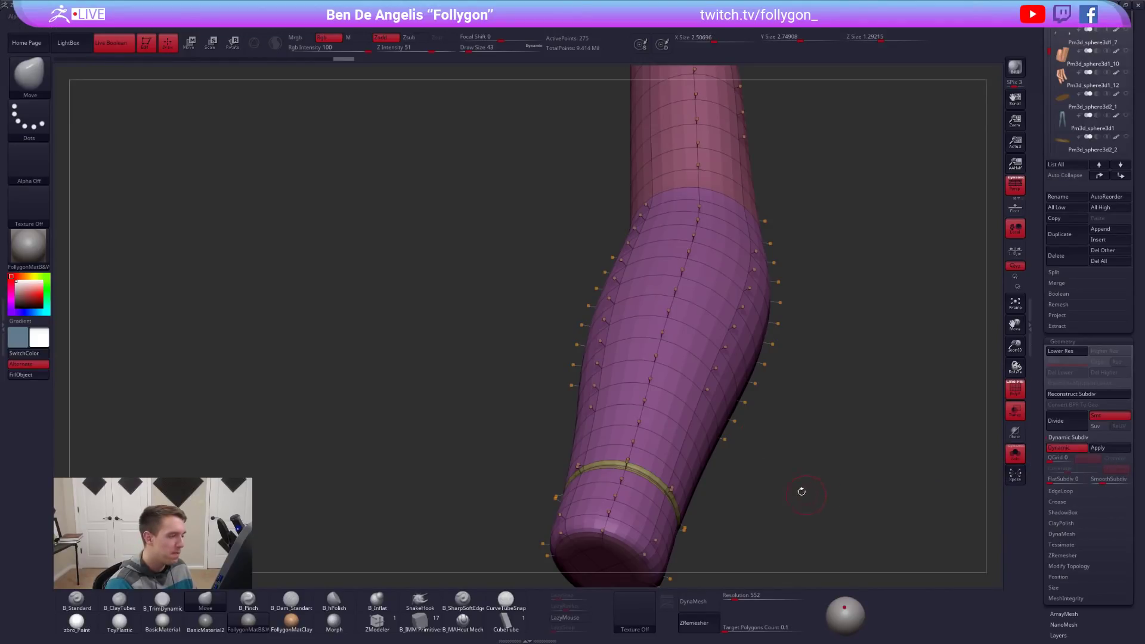
# Examine the cuff groove on the sleeve copy from several sides, with dynamic subdivision off and on and with the wireframe hidden.
pyautogui.moveTo(738, 365); pyautogui.dragTo(729, 417, button='right')
pyautogui.moveTo(816, 477); pyautogui.dragTo(773, 470, button='right')
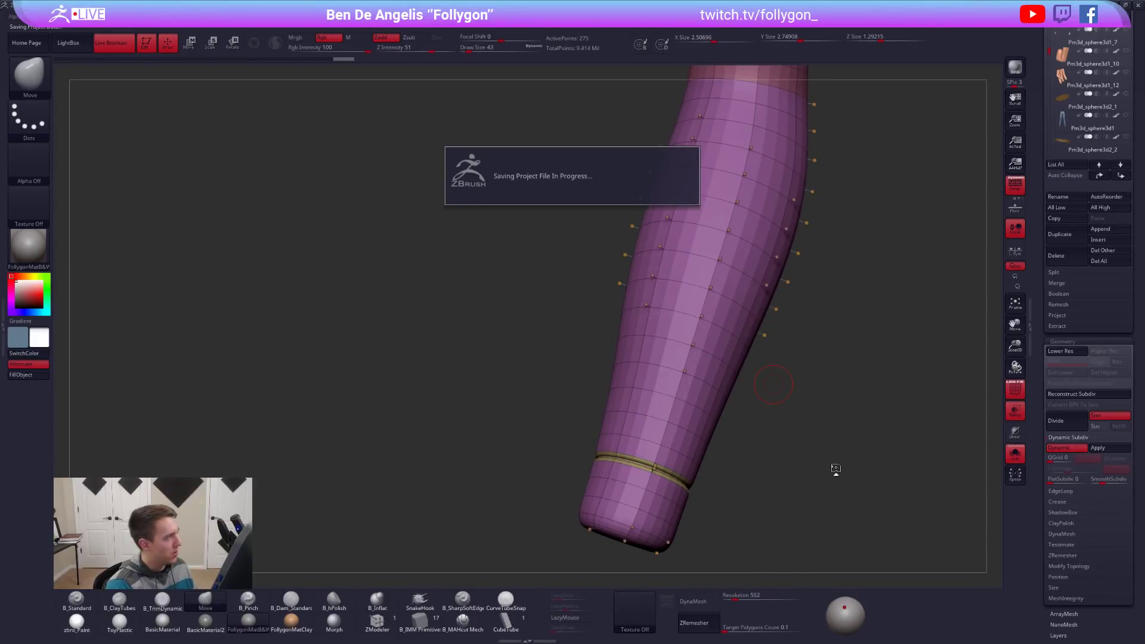
pyautogui.hotkey('shift', 'd')
pyautogui.hotkey('shift', 'd')
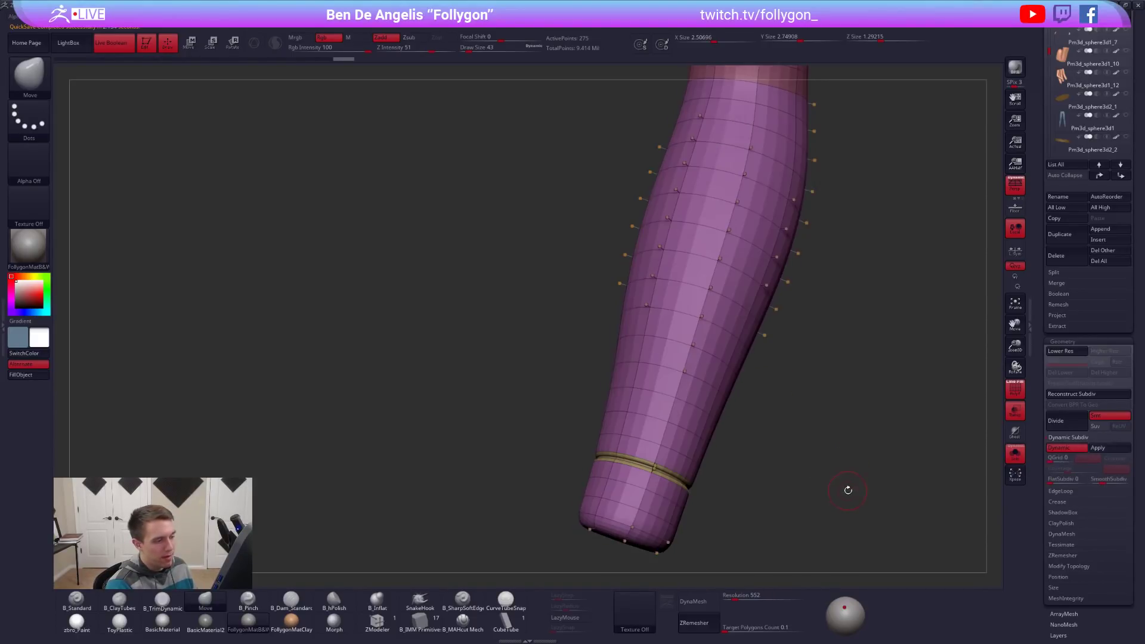
pyautogui.hotkey('shift', 'd')
pyautogui.moveTo(846, 475); pyautogui.dragTo(943, 414)
pyautogui.scroll(1, 1038, 424)
pyautogui.moveTo(1038, 425); pyautogui.dragTo(1038, 607)
pyautogui.press('d')
pyautogui.hotkey('shift', 'd')
pyautogui.press('d')
pyautogui.moveTo(887, 473); pyautogui.dragTo(833, 462)
pyautogui.hotkey('shift', 'f')
# Try a slight Inflate deformation on the whole sleeve copy, compare it with the original sleeve, and undo it.
pyautogui.scroll(-8, 1041, 341)
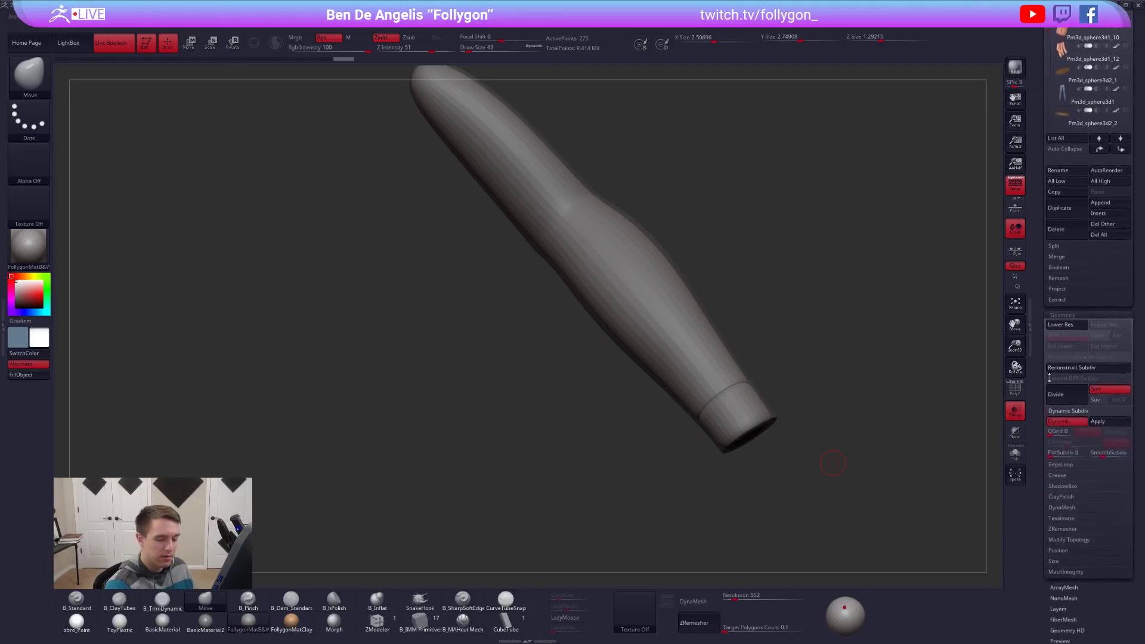
pyautogui.click(1066, 415)
pyautogui.scroll(-5, 1082, 438)
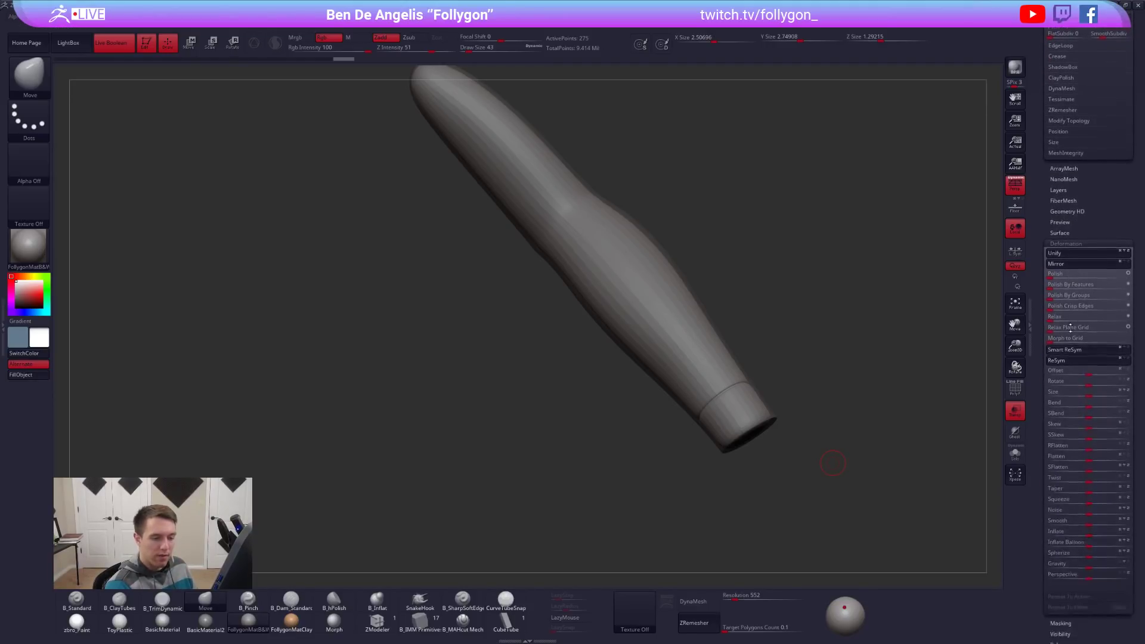
pyautogui.moveTo(1092, 454); pyautogui.dragTo(1096, 458)
pyautogui.click(1015, 453)
pyautogui.moveTo(778, 430); pyautogui.dragTo(742, 440)
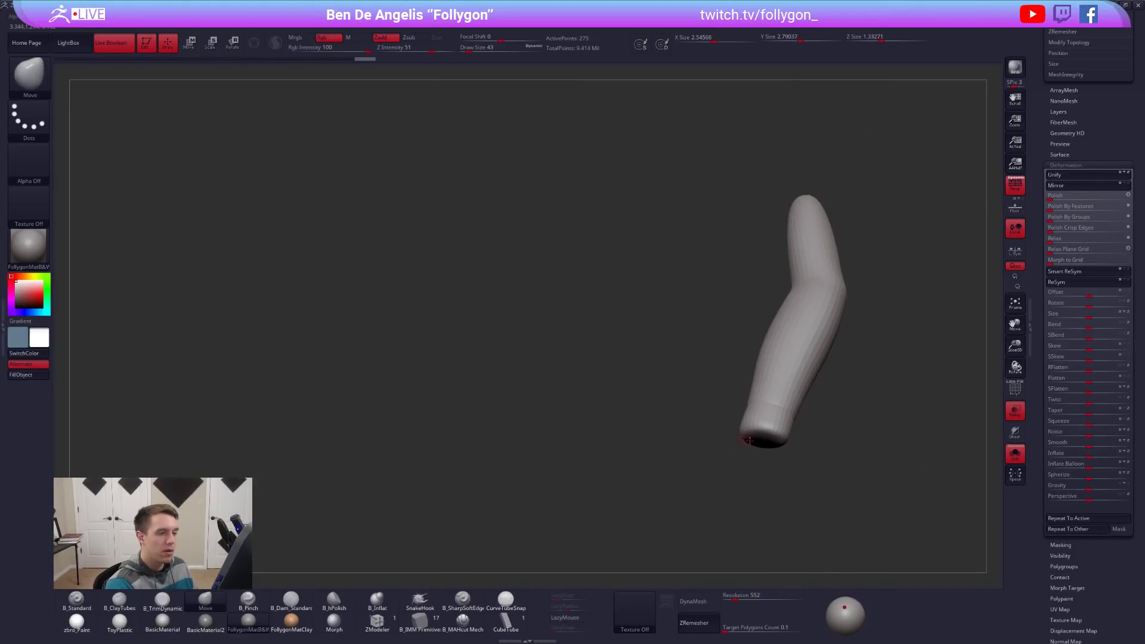
pyautogui.moveTo(766, 505); pyautogui.dragTo(783, 497)
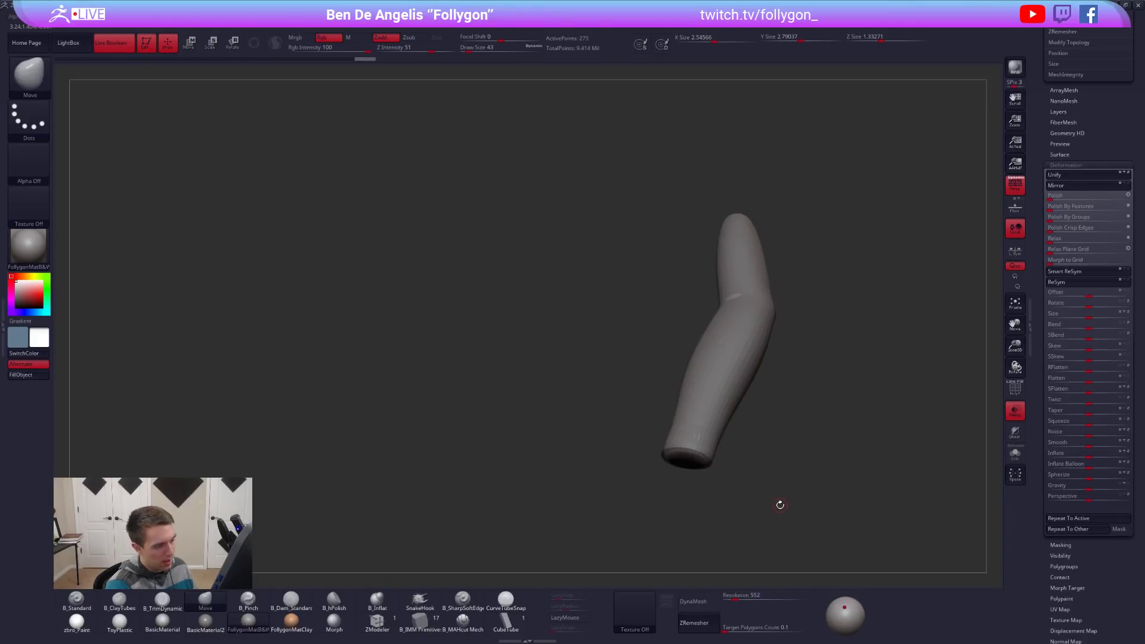
pyautogui.click(780, 505)
pyautogui.hotkey('ctrl', 'z')
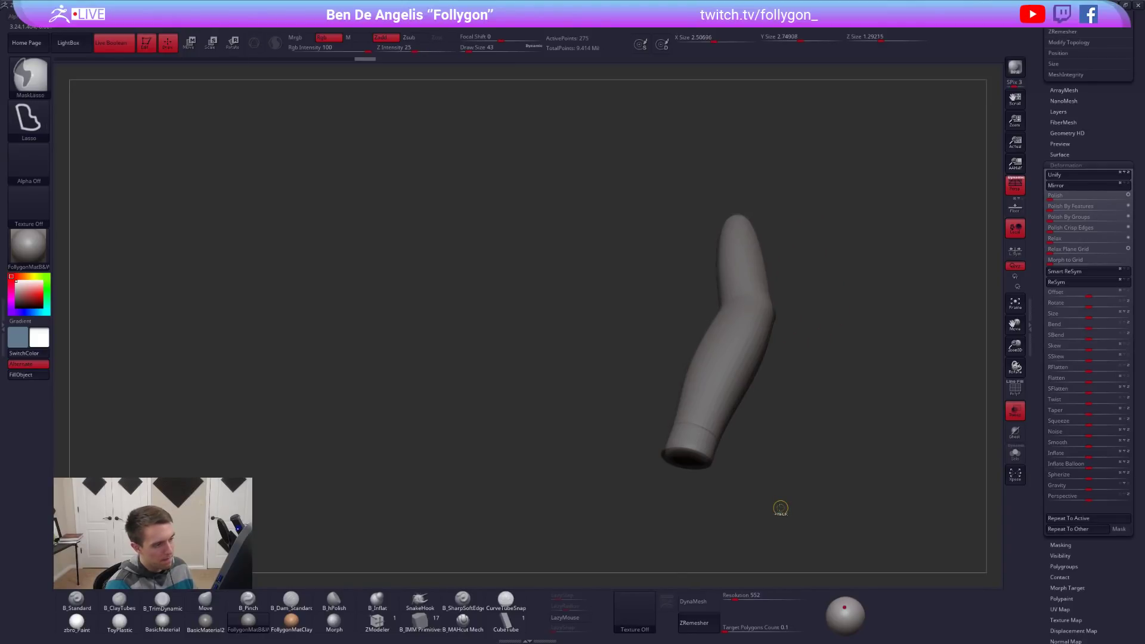
# Examine the sleeve copy's shape and wireframe without dynamic subdivision.
pyautogui.moveTo(785, 499)
pyautogui.mouseDown()
pyautogui.moveTo(770, 502)
pyautogui.moveTo(804, 487)
pyautogui.mouseUp()
pyautogui.hotkey('shift', 'd')
pyautogui.hotkey('shift', 'f')
pyautogui.moveTo(824, 318); pyautogui.dragTo(837, 325)
pyautogui.moveTo(846, 364); pyautogui.dragTo(820, 346)
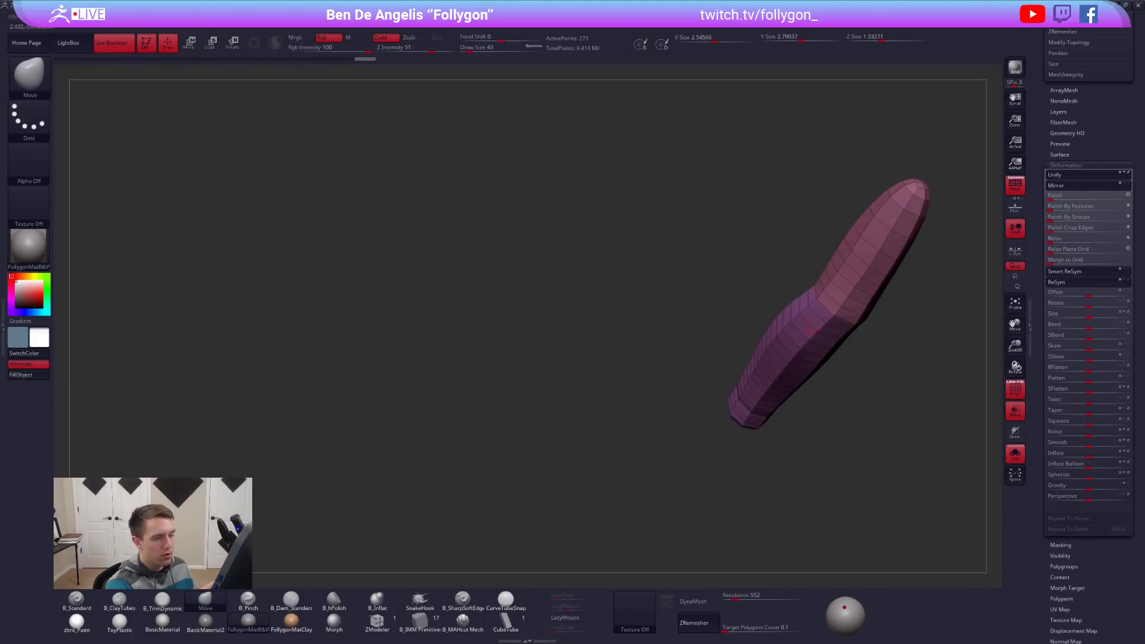
pyautogui.moveTo(847, 381); pyautogui.dragTo(795, 463)
# Undo the cuff groove edits on the sleeve copy and delete the copied subtool.
pyautogui.hotkey('ctrl', 'z')
pyautogui.hotkey('ctrl', 'z')
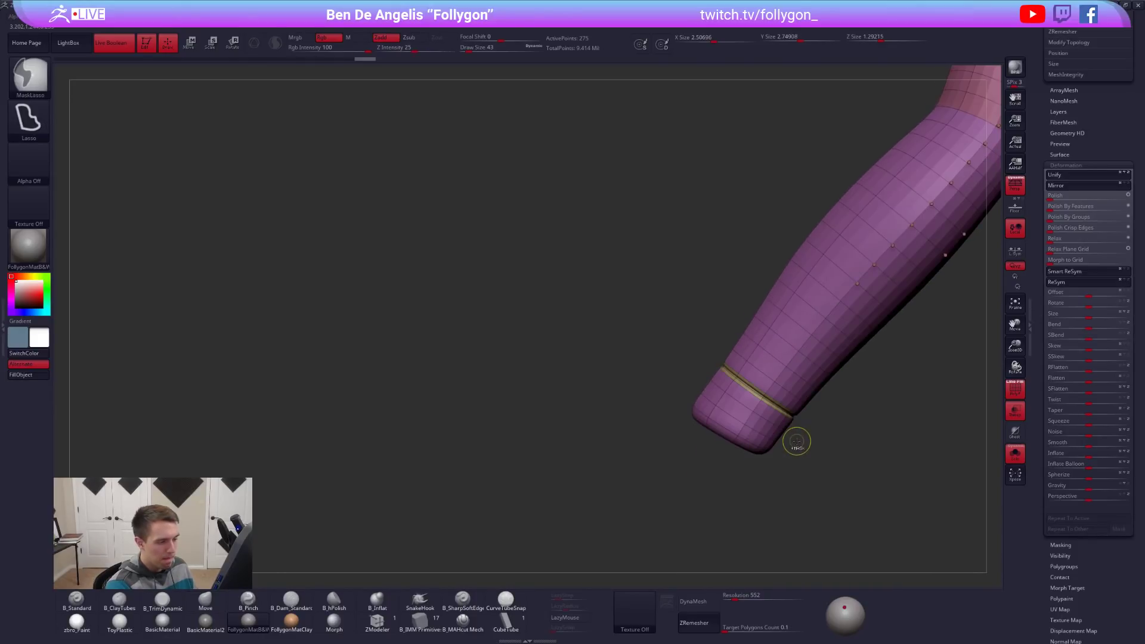
pyautogui.hotkey('ctrl', 'z')
pyautogui.hotkey('ctrl', 'z')
pyautogui.moveTo(834, 462); pyautogui.dragTo(825, 385)
pyautogui.click(1066, 166)
pyautogui.moveTo(1065, 166); pyautogui.dragTo(1004, 470)
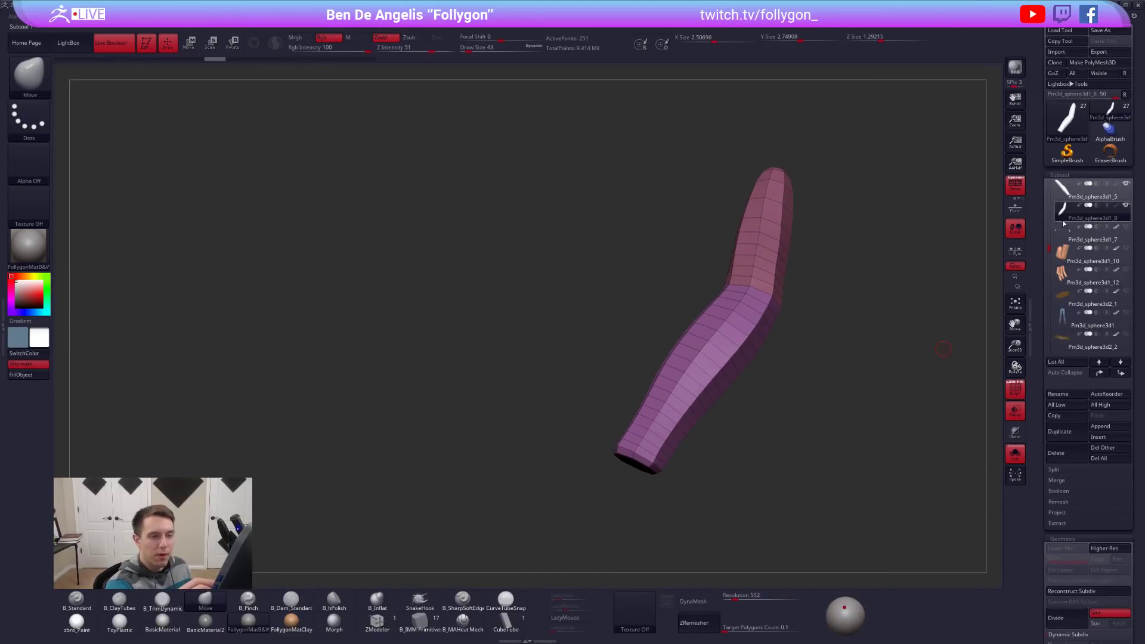
pyautogui.click(1064, 455)
pyautogui.click(985, 480)
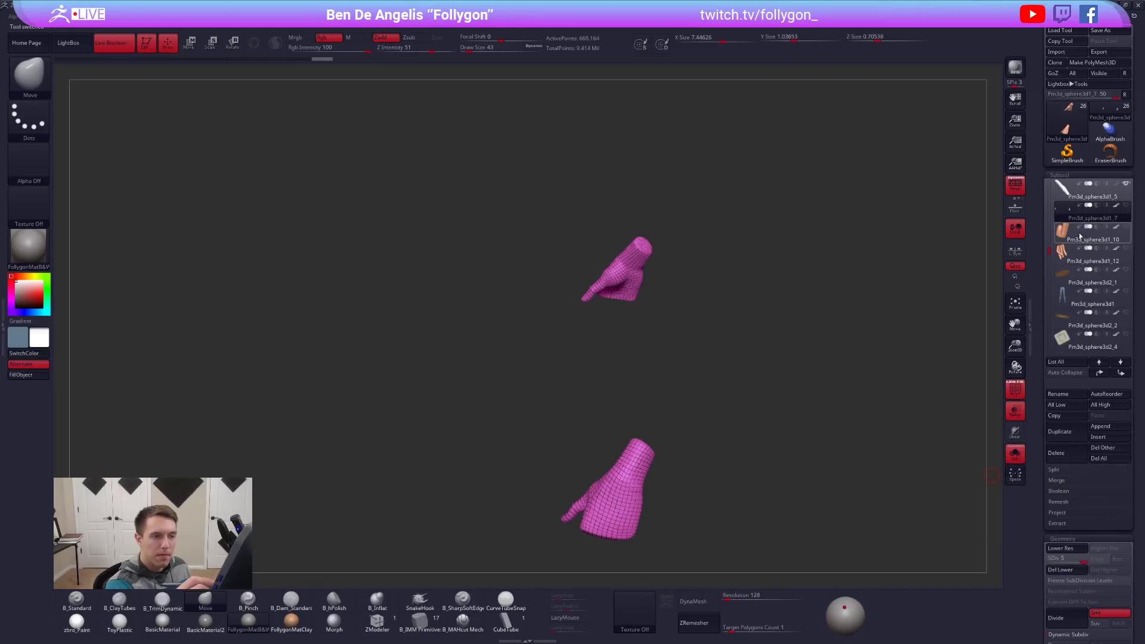
# Select the original arm sleeve and show the full character without wireframe or transparency.
pyautogui.scroll(2, 1058, 251)
pyautogui.click(1051, 240)
pyautogui.keyDown('ctrl'); pyautogui.moveTo(956, 304); pyautogui.dragTo(814, 340, button='right'); pyautogui.keyUp('ctrl')
pyautogui.hotkey('shift', 'f')
pyautogui.hotkey('alt', 's')
pyautogui.keyDown('shift'); pyautogui.moveTo(821, 489); pyautogui.dragTo(818, 483); pyautogui.keyUp('shift')
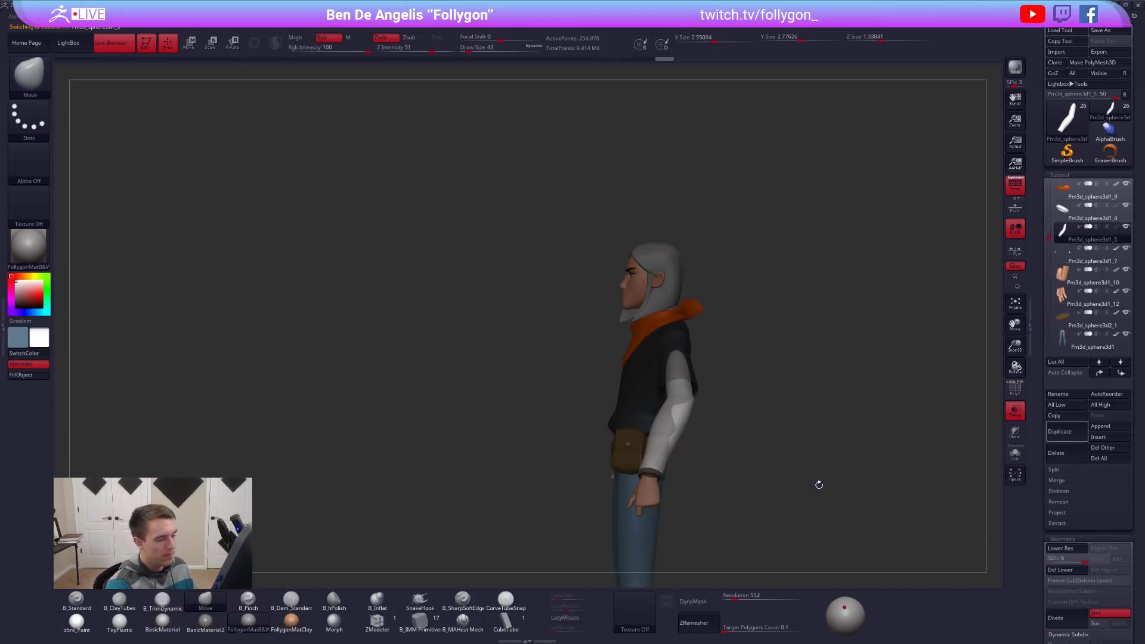
pyautogui.click(1015, 416)
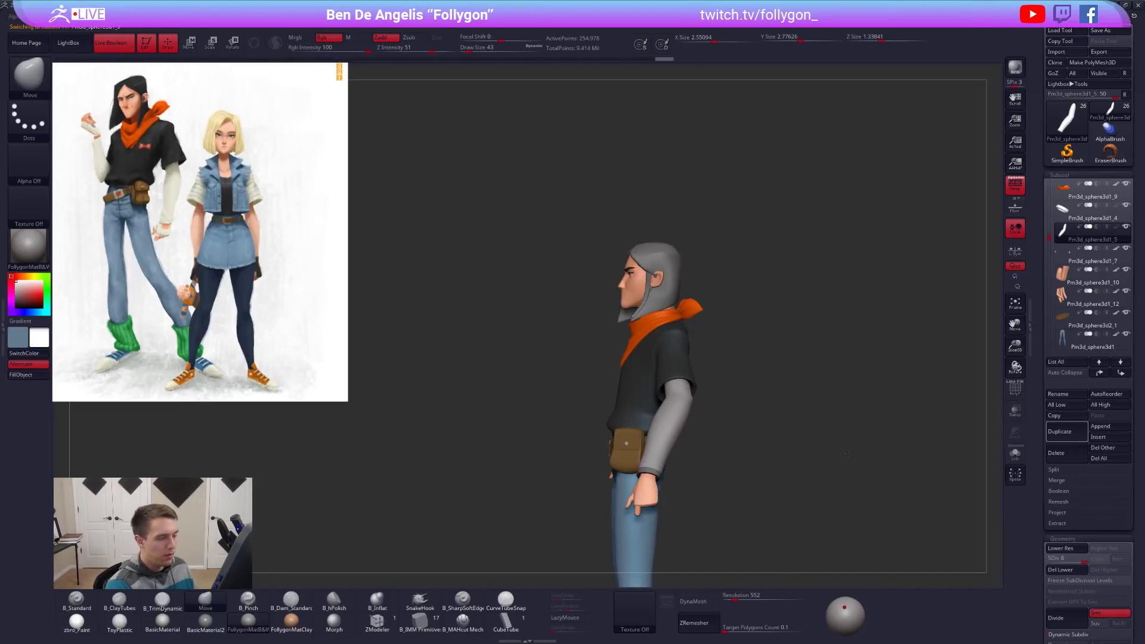
# Sample the off-white sleeve colour from the concept art and choose the zbro_Paint material.
pyautogui.keyDown('alt'); pyautogui.moveTo(846, 477); pyautogui.dragTo(876, 394, button='right'); pyautogui.keyUp('alt')
pyautogui.press('1')
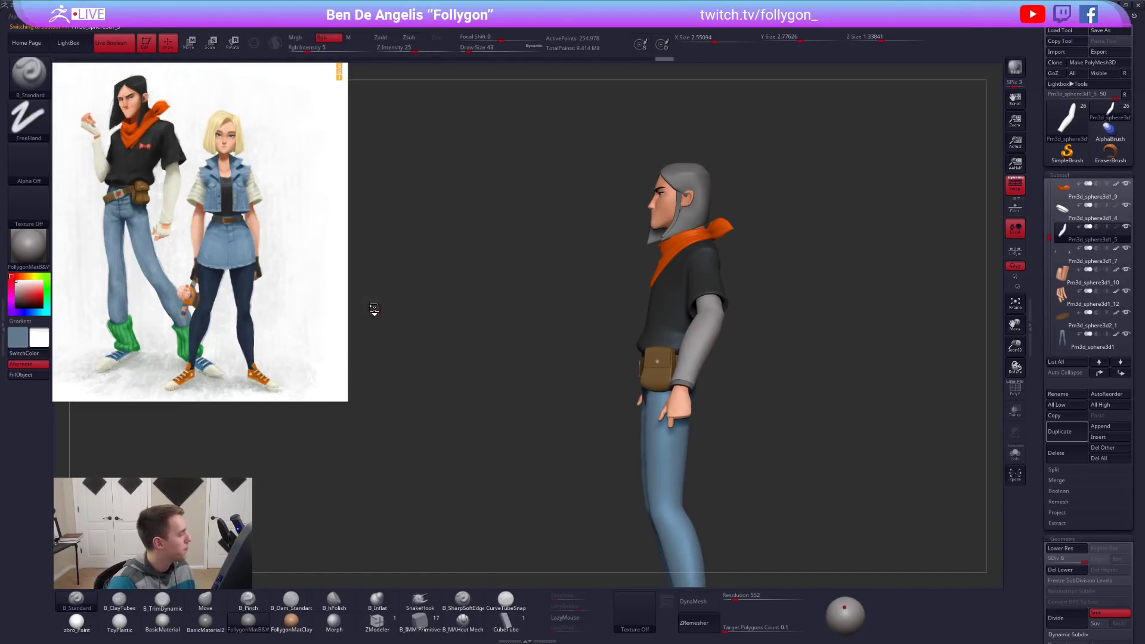
pyautogui.press('z')
pyautogui.press('c')
pyautogui.press('z')
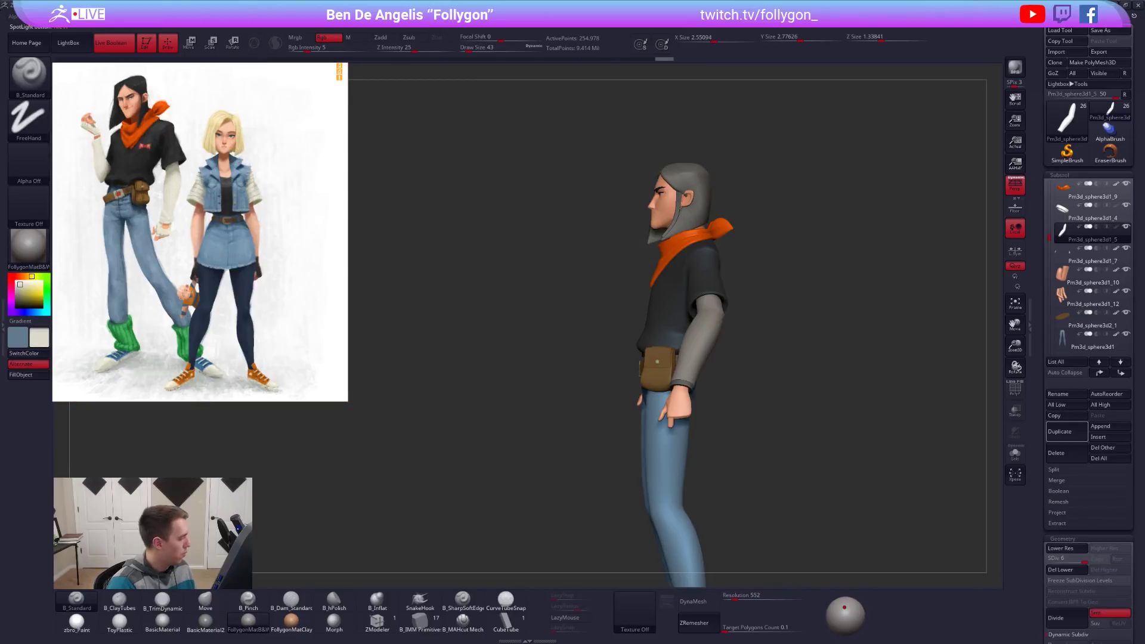
pyautogui.click(77, 623)
pyautogui.moveTo(601, 370); pyautogui.dragTo(711, 360)
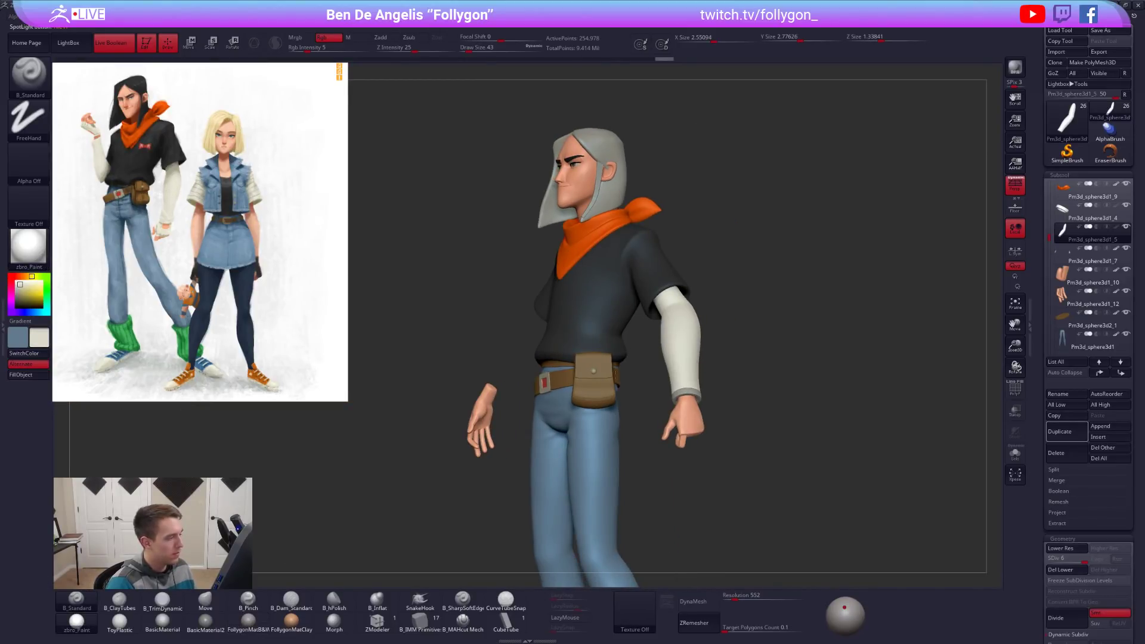
# Fill the arm sleeve and the wrist cuff with the off-white colour and material, using Mrgb at intensity 100.
pyautogui.click(296, 37)
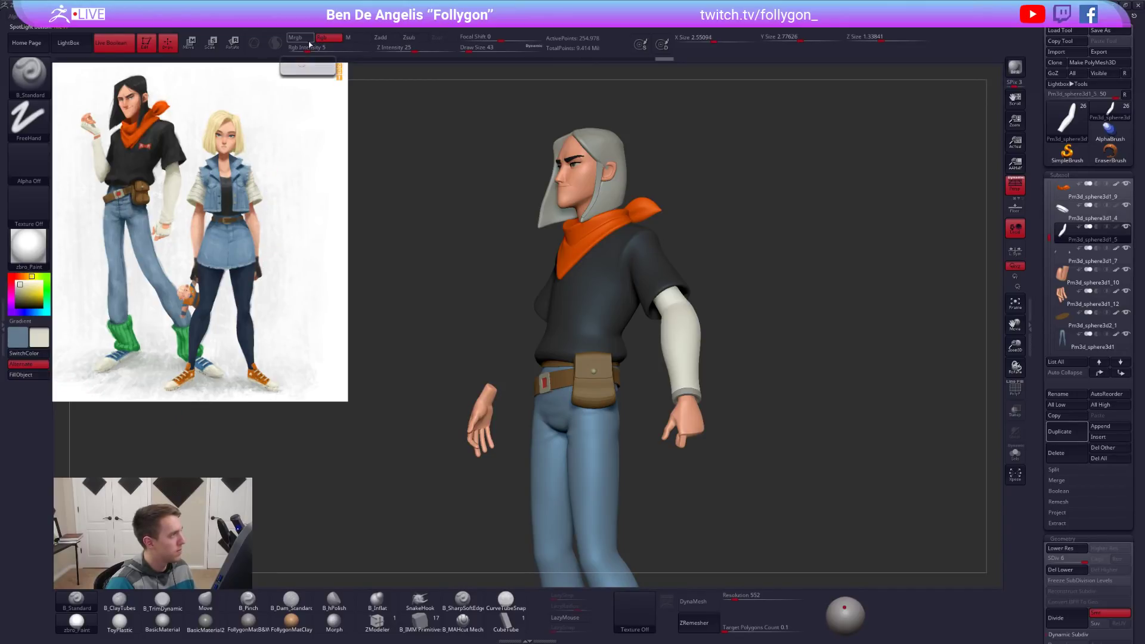
pyautogui.moveTo(322, 52); pyautogui.dragTo(371, 50)
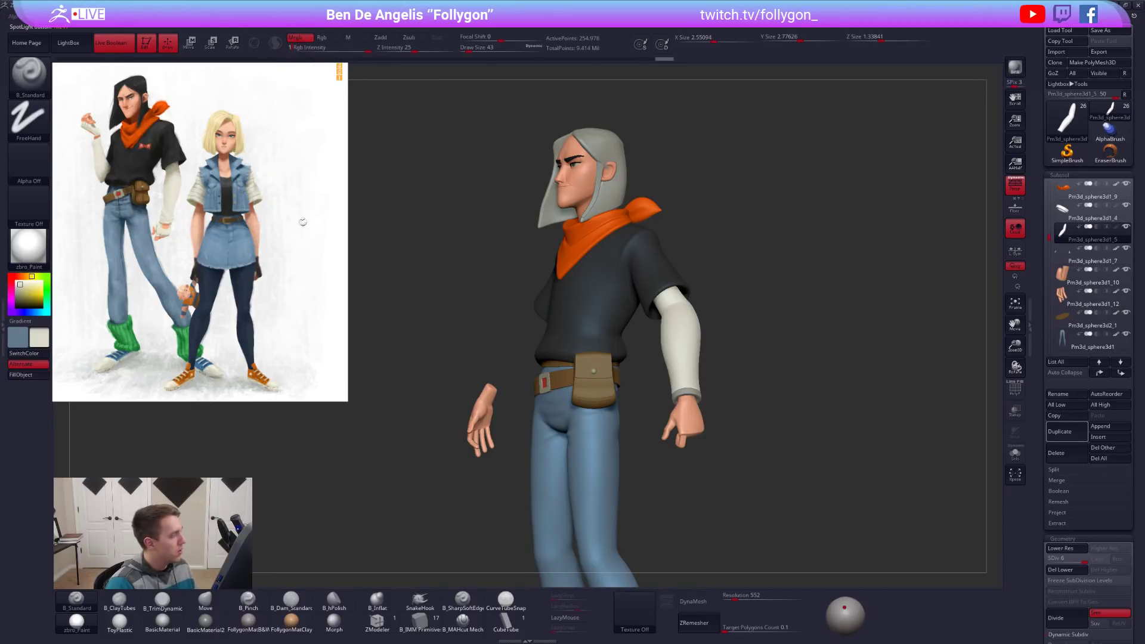
pyautogui.click(29, 374)
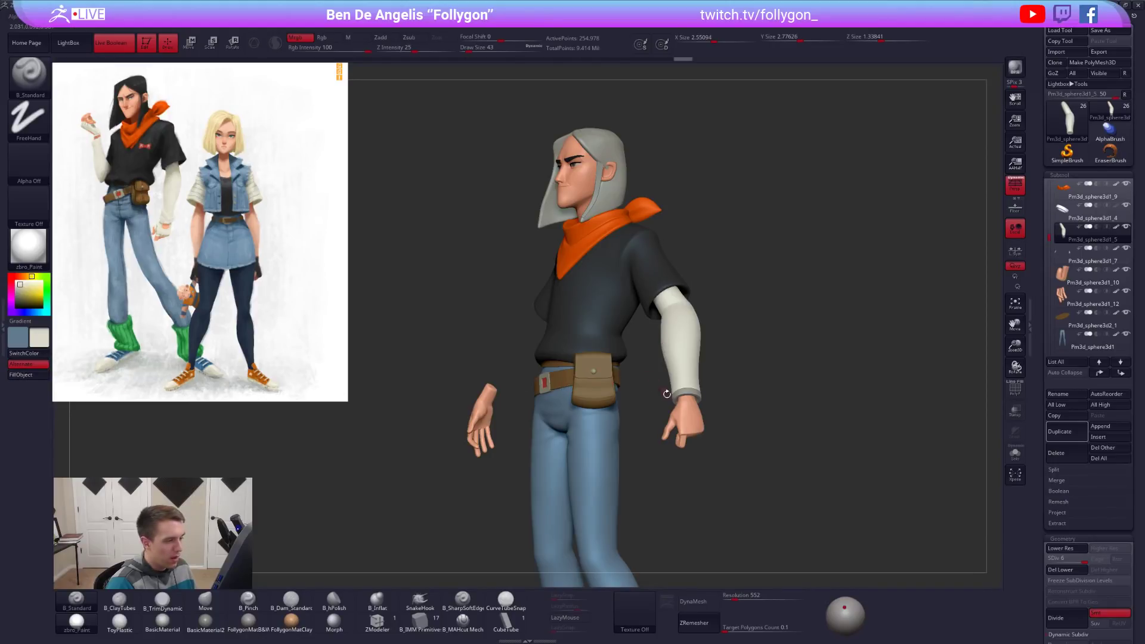
pyautogui.keyDown('alt'); pyautogui.click(689, 387); pyautogui.keyUp('alt')
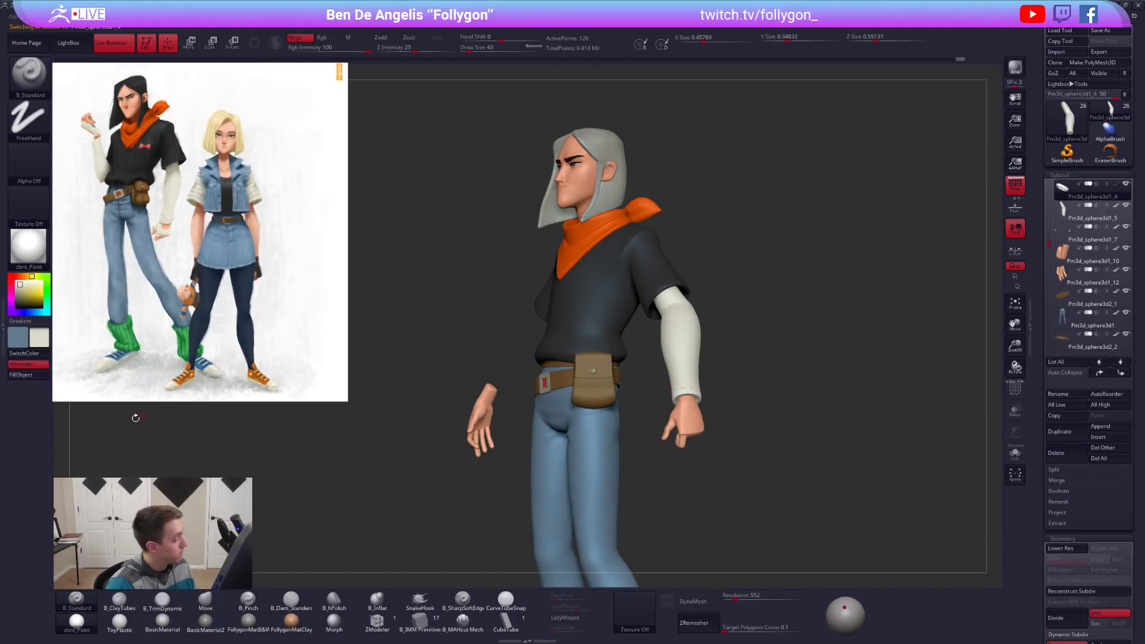
pyautogui.click(43, 376)
# Select the black shirt and set the active material to FollygonMatB with white as the active colour.
pyautogui.moveTo(377, 423); pyautogui.dragTo(477, 423)
pyautogui.keyDown('alt'); pyautogui.moveTo(643, 429); pyautogui.dragTo(704, 393); pyautogui.keyUp('alt')
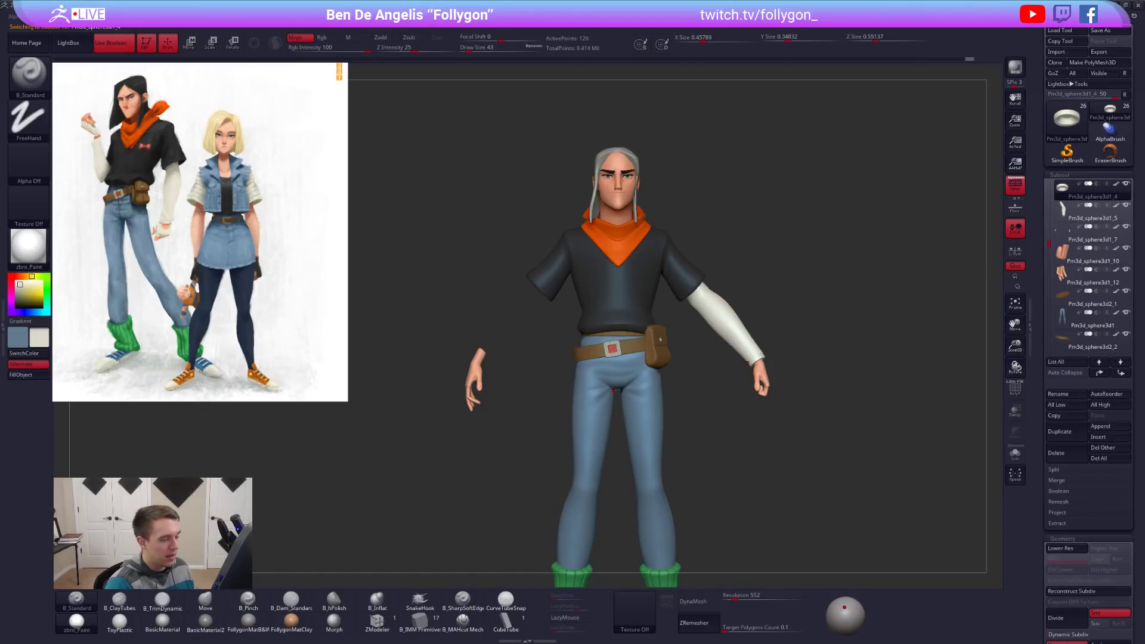
pyautogui.keyDown('alt'); pyautogui.click(614, 391); pyautogui.keyUp('alt')
pyautogui.keyDown('ctrl'); pyautogui.moveTo(587, 394); pyautogui.dragTo(614, 441, button='right'); pyautogui.keyUp('ctrl')
pyautogui.moveTo(620, 400); pyautogui.dragTo(630, 372, button='right')
pyautogui.keyDown('alt'); pyautogui.click(635, 270); pyautogui.keyUp('alt')
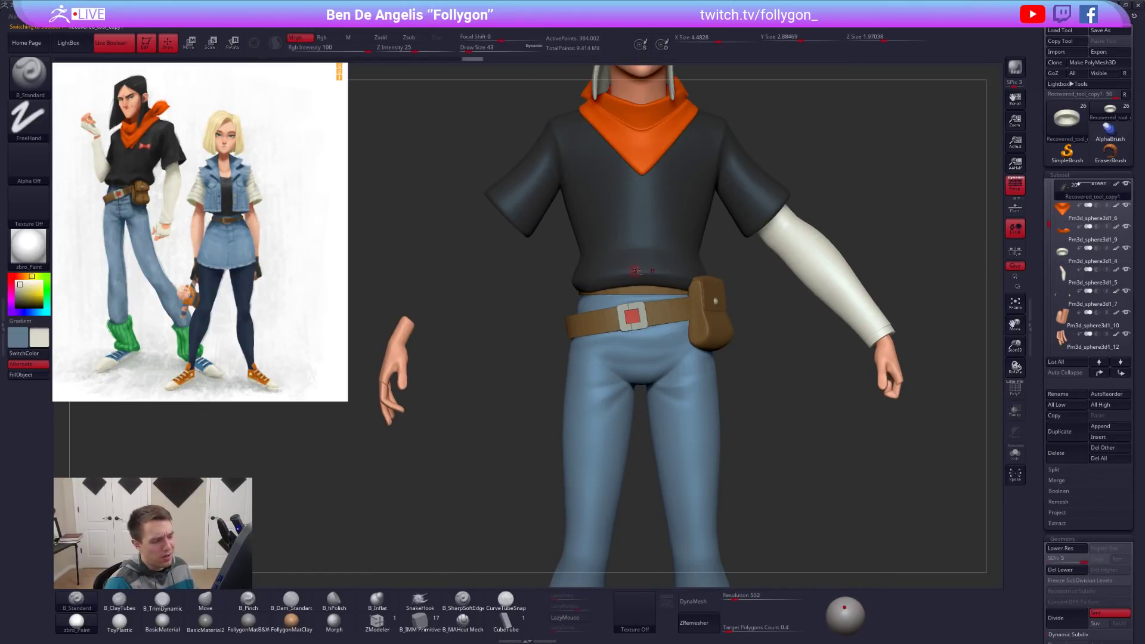
pyautogui.keyDown('ctrl'); pyautogui.moveTo(650, 268); pyautogui.dragTo(589, 377, button='right'); pyautogui.keyUp('ctrl')
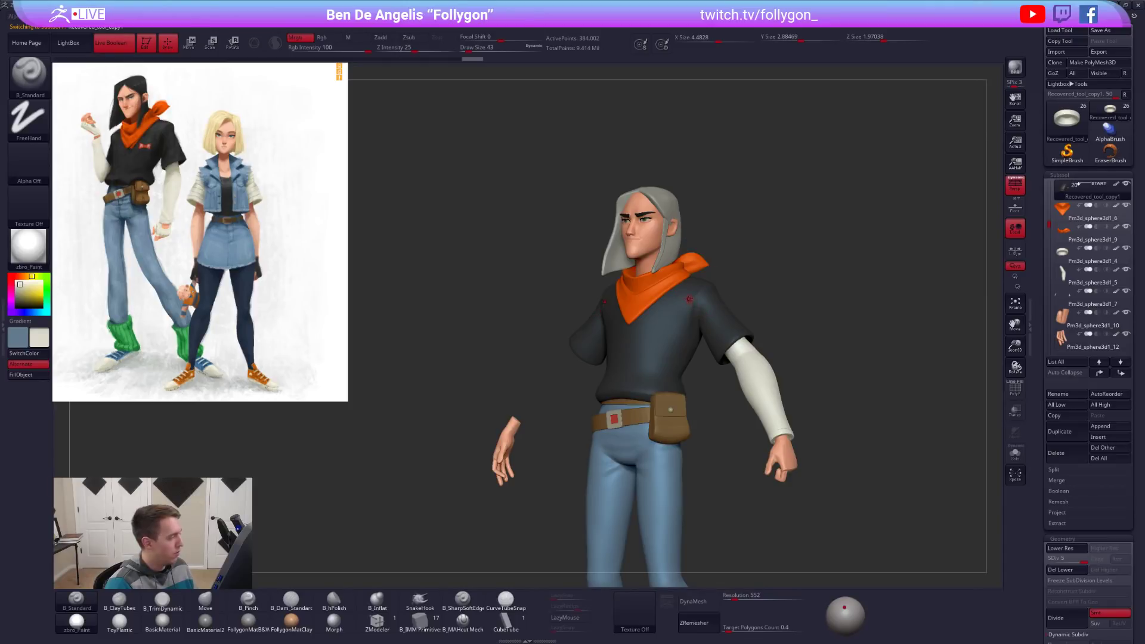
pyautogui.click(248, 622)
pyautogui.click(22, 281)
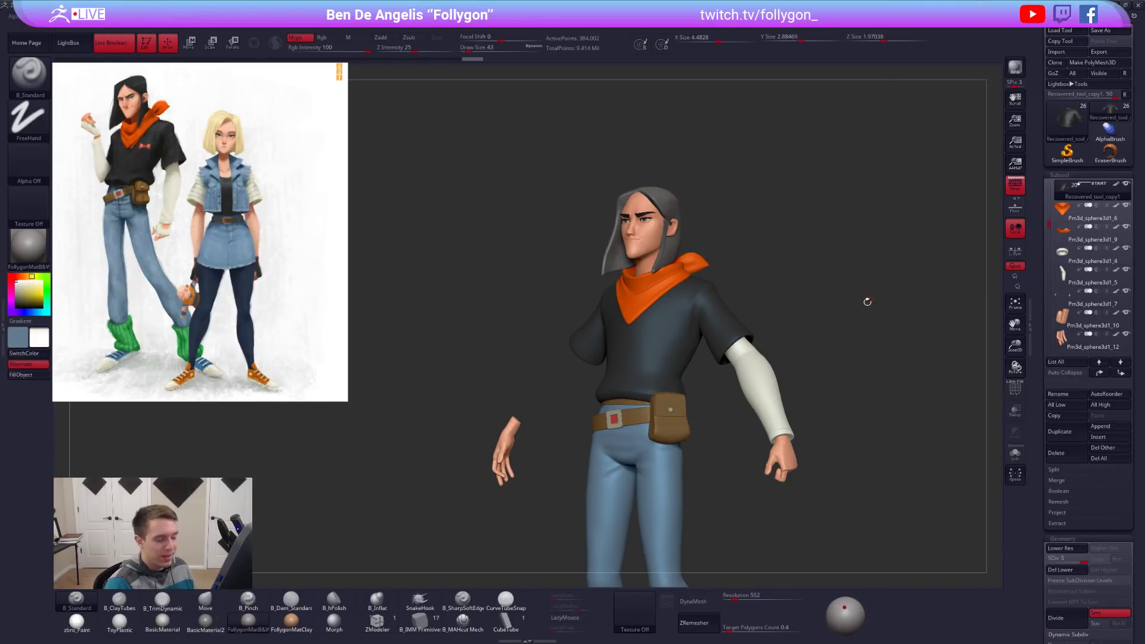
# Hide the concept art reference and frame the whole character.
pyautogui.keyDown('ctrl'); pyautogui.moveTo(866, 299); pyautogui.dragTo(834, 257, button='right'); pyautogui.keyUp('ctrl')
pyautogui.moveTo(779, 324)
pyautogui.keyDown('alt'); pyautogui.mouseDown(button='right')
pyautogui.moveTo(731, 272)
pyautogui.moveTo(652, 308)
pyautogui.moveTo(614, 303)
pyautogui.mouseUp(button='right'); pyautogui.keyUp('alt')
pyautogui.hotkey('shift', 'z')
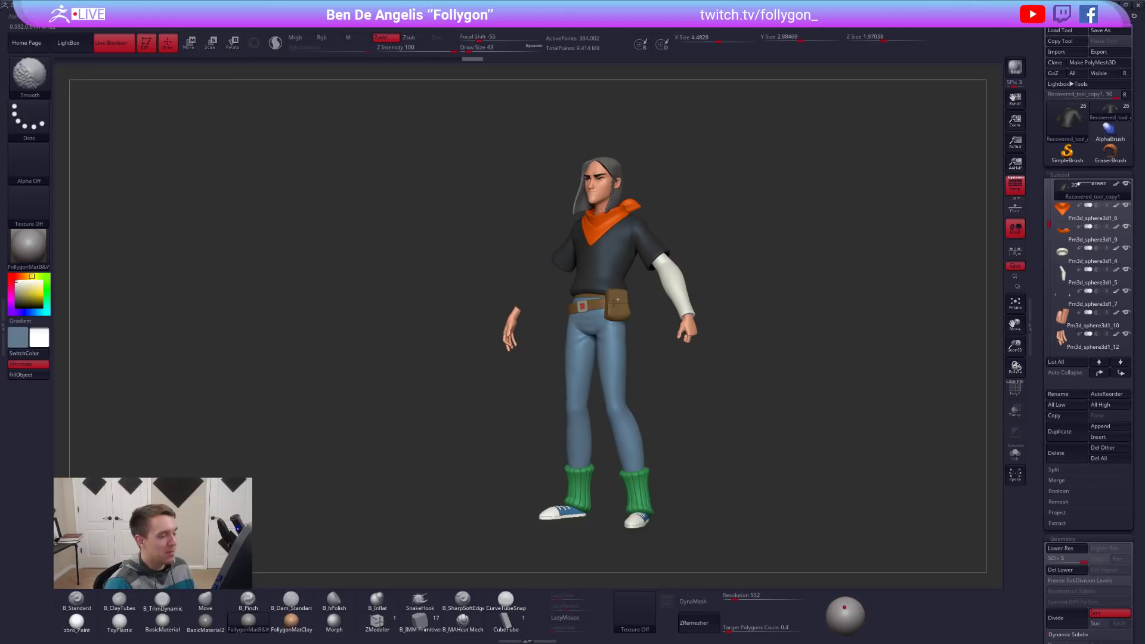
pyautogui.keyDown('alt'); pyautogui.click(681, 284); pyautogui.keyUp('alt')
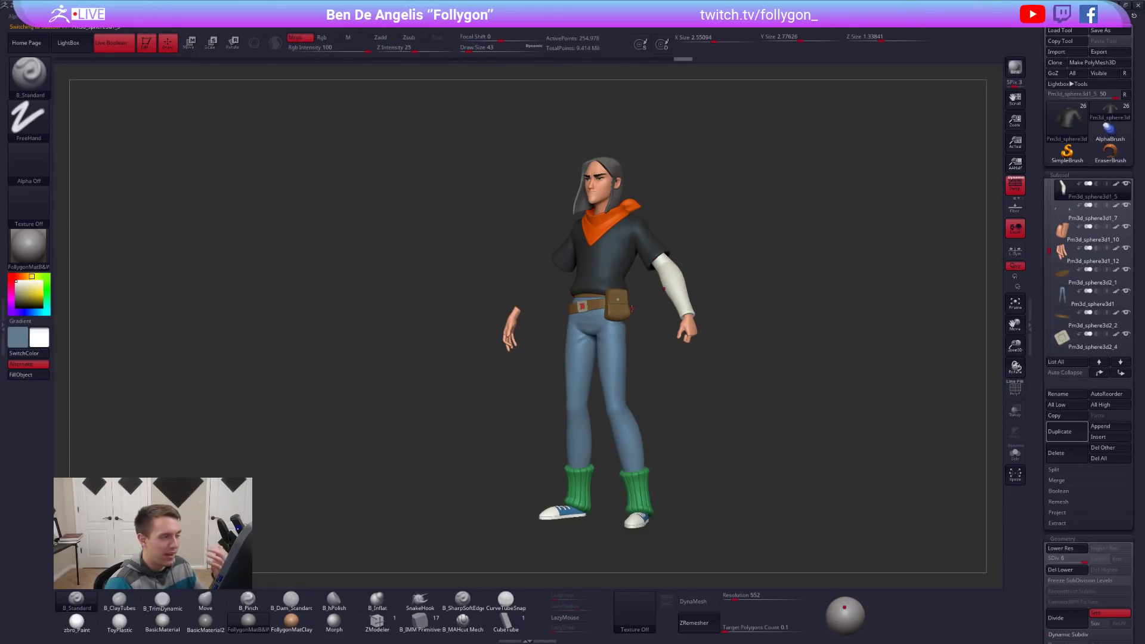
pyautogui.moveTo(633, 309); pyautogui.dragTo(451, 298, button='right')
pyautogui.moveTo(695, 279); pyautogui.dragTo(738, 276, button='right')
pyautogui.moveTo(731, 317); pyautogui.dragTo(709, 327, button='right')
pyautogui.hotkey('ctrl', 'shift', 'f')
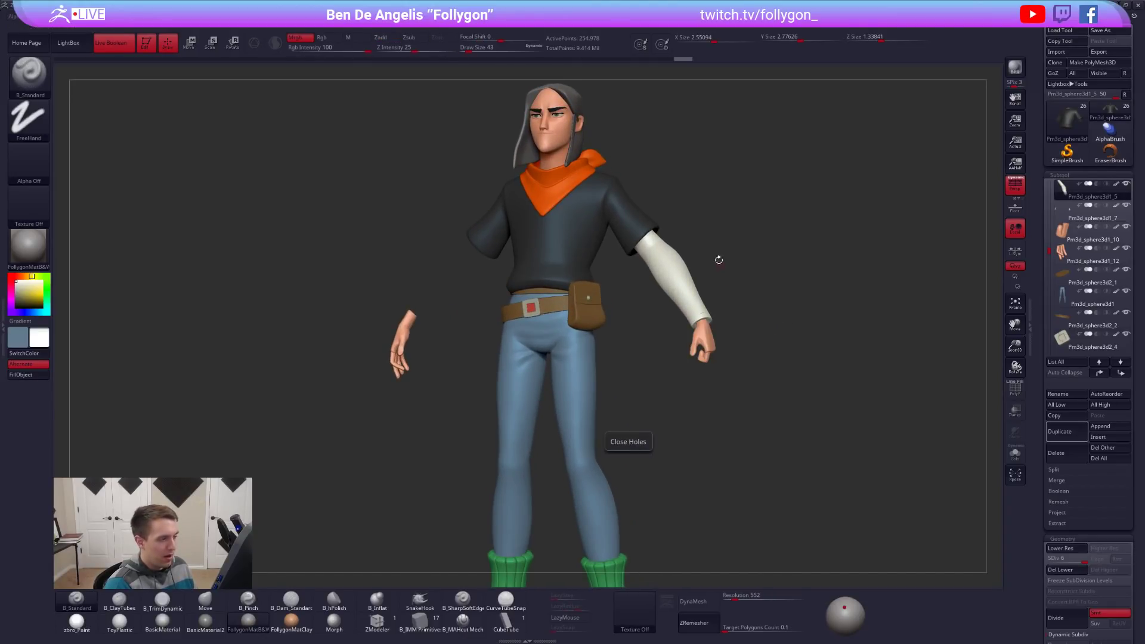
# Select the grey hair on the character's head and duplicate it as a new subtool.
pyautogui.keyDown('alt'); pyautogui.moveTo(545, 110); pyautogui.dragTo(626, 274, button='right'); pyautogui.keyUp('alt')
pyautogui.keyDown('alt'); pyautogui.moveTo(536, 141); pyautogui.dragTo(620, 301, button='right'); pyautogui.keyUp('alt')
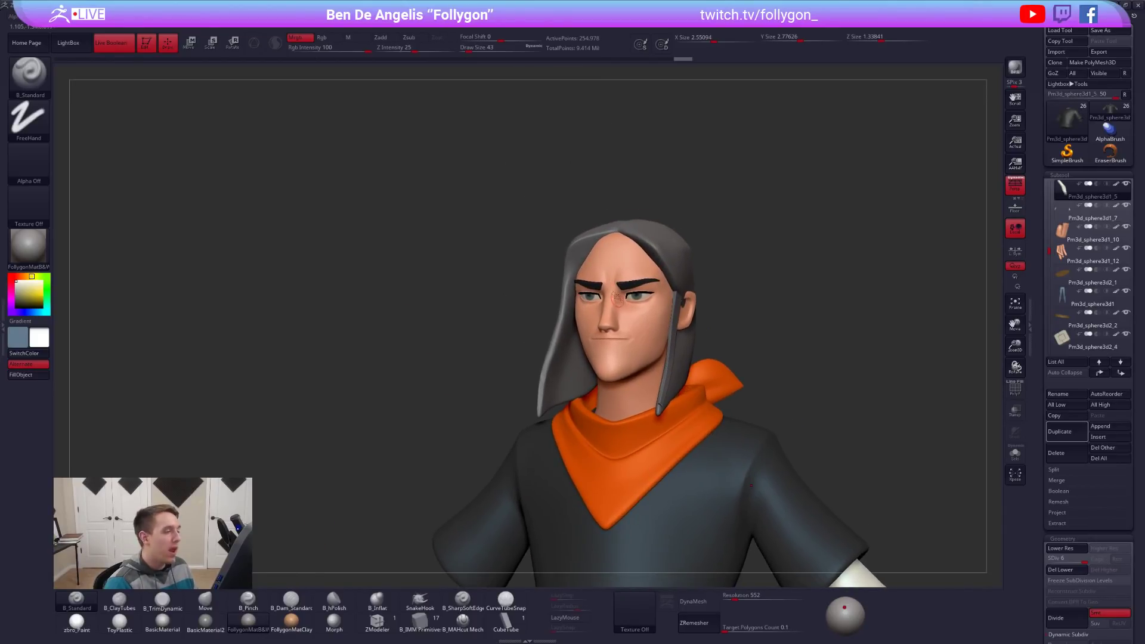
pyautogui.keyDown('alt'); pyautogui.click(592, 235); pyautogui.keyUp('alt')
pyautogui.moveTo(592, 235); pyautogui.dragTo(803, 356, button='right')
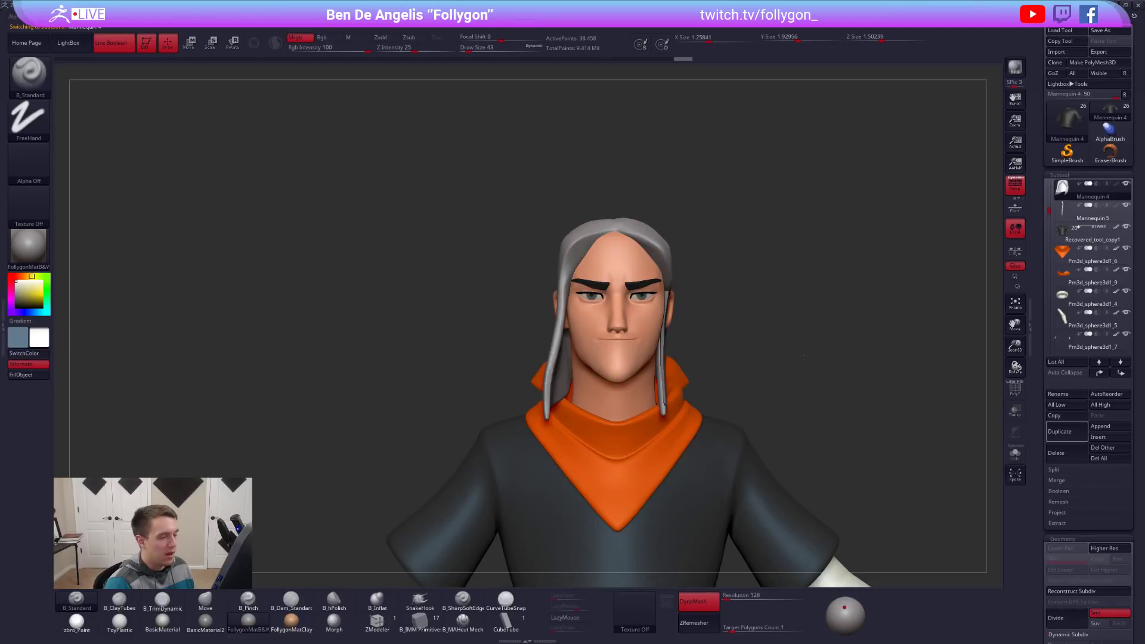
pyautogui.click(1066, 431)
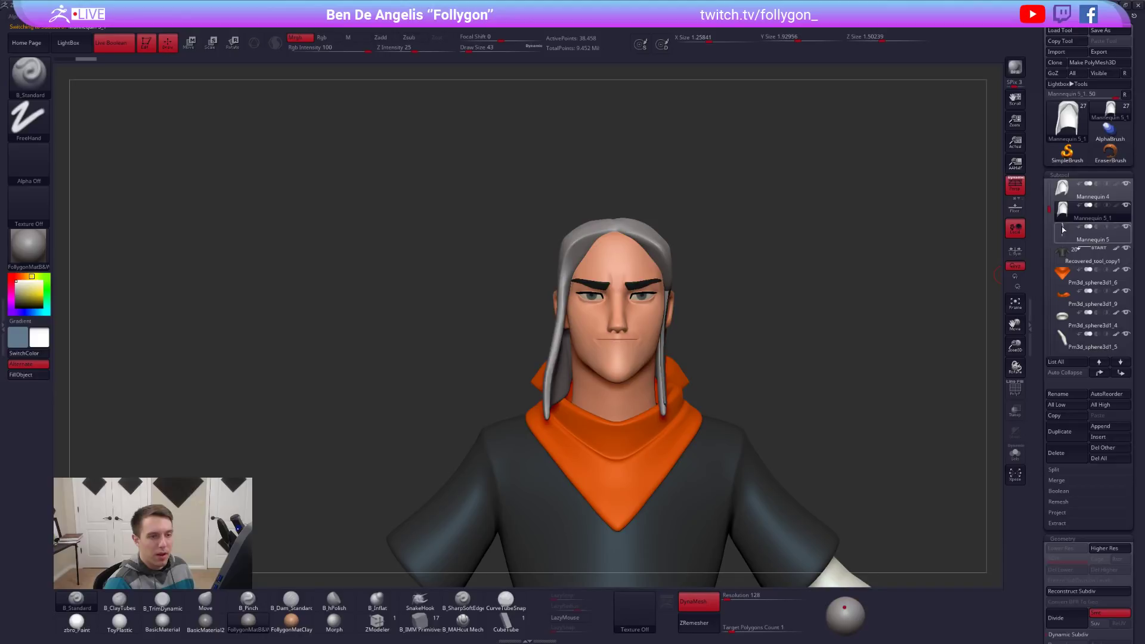
# Step the original hair back through its undo history to compare earlier shapes with the duplicate.
pyautogui.click(1065, 192)
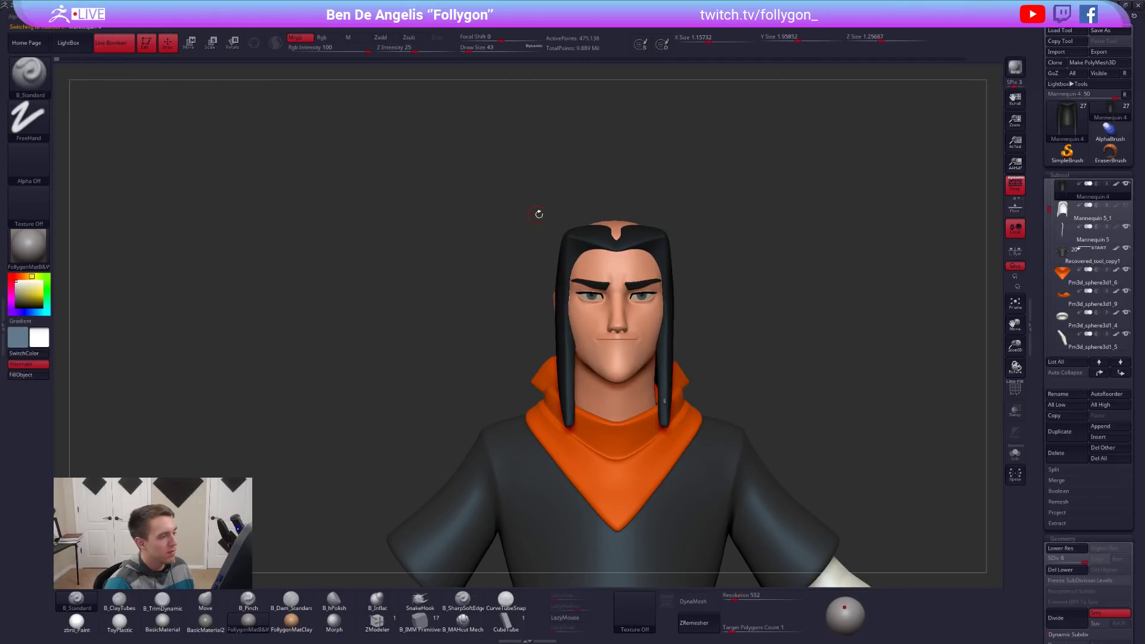
pyautogui.moveTo(532, 214); pyautogui.dragTo(529, 213)
pyautogui.moveTo(716, 232); pyautogui.dragTo(723, 241)
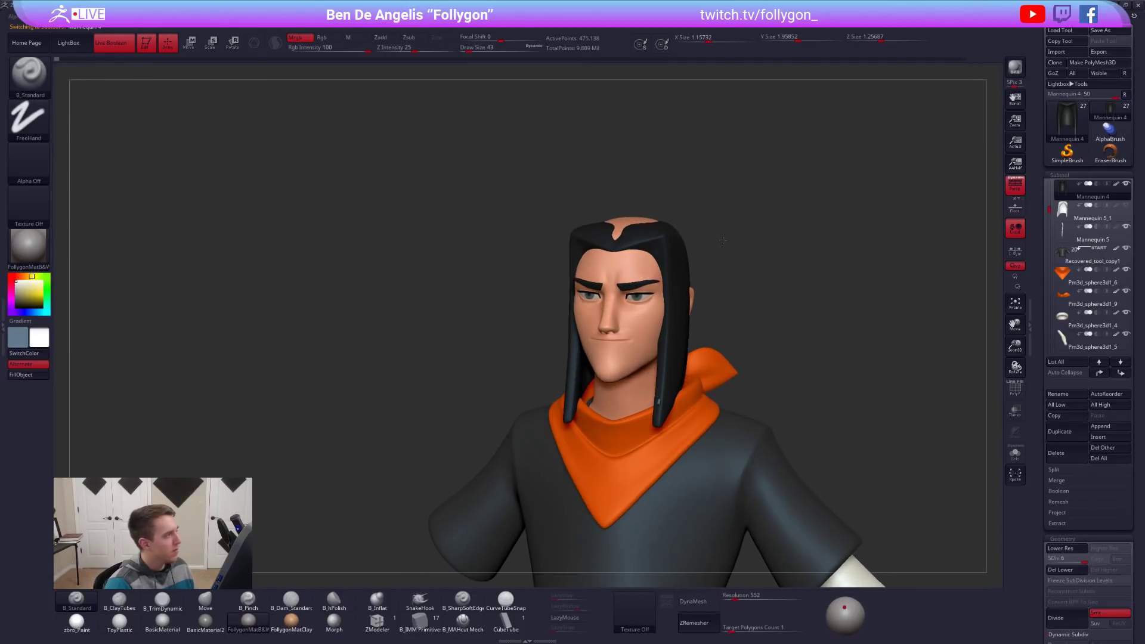
pyautogui.moveTo(82, 64)
pyautogui.mouseDown()
pyautogui.moveTo(197, 90)
pyautogui.moveTo(371, 97)
pyautogui.moveTo(281, 90)
pyautogui.mouseUp()
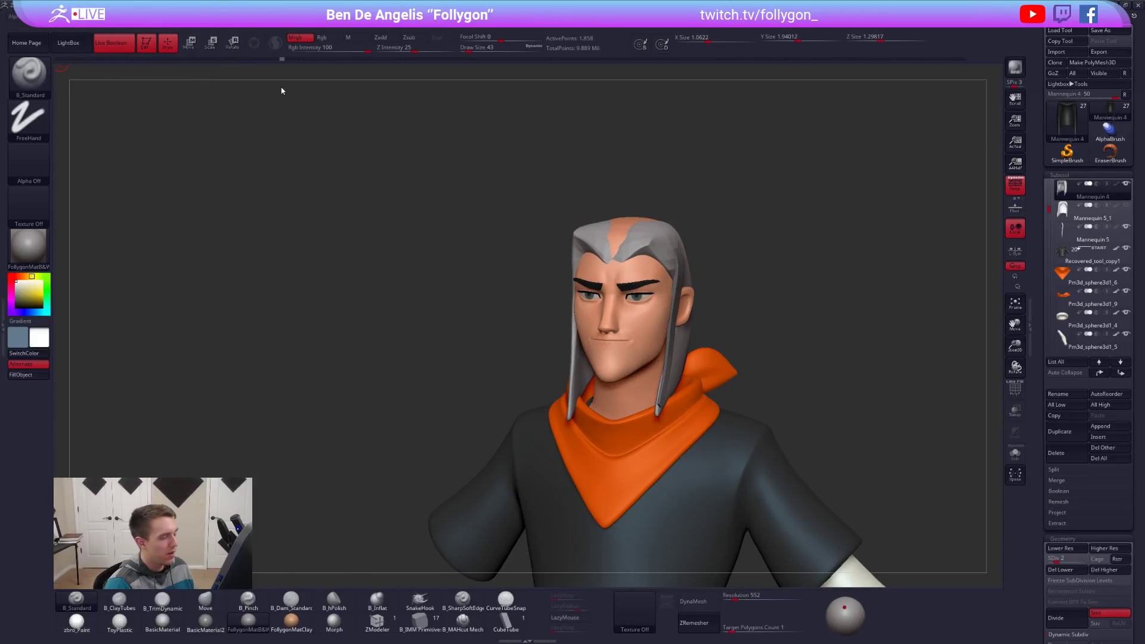
pyautogui.click(1126, 184)
pyautogui.click(1072, 211)
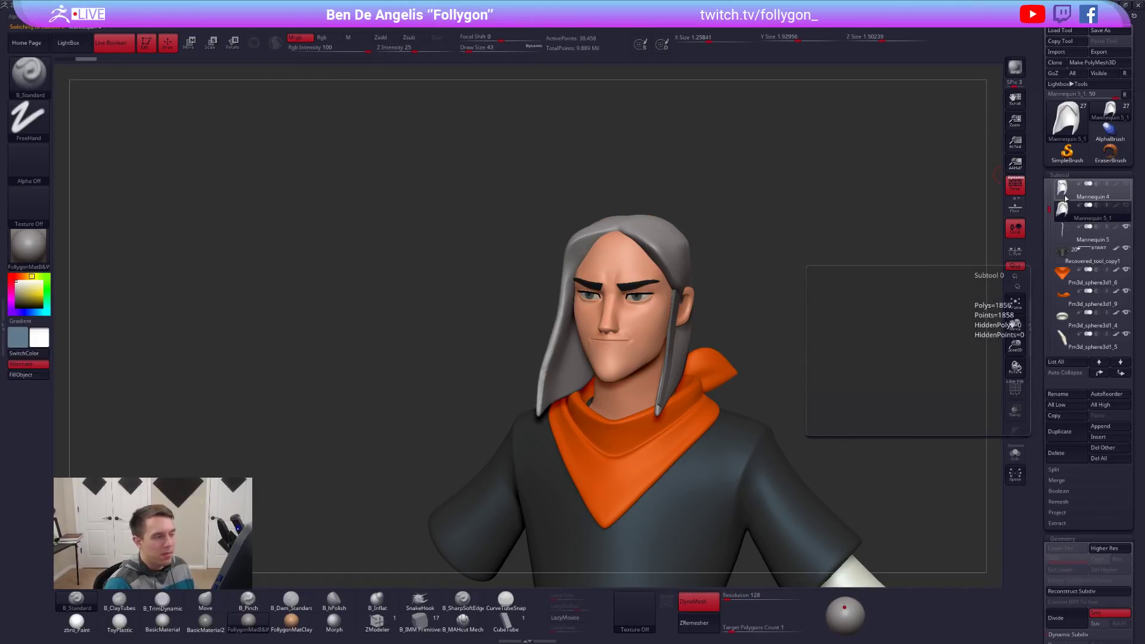
# Isolate the original hair at undo history state 165, and bring the rest of the character back into view.
pyautogui.click(1066, 199)
pyautogui.keyDown('shift'); pyautogui.moveTo(736, 204); pyautogui.dragTo(732, 204); pyautogui.keyUp('shift')
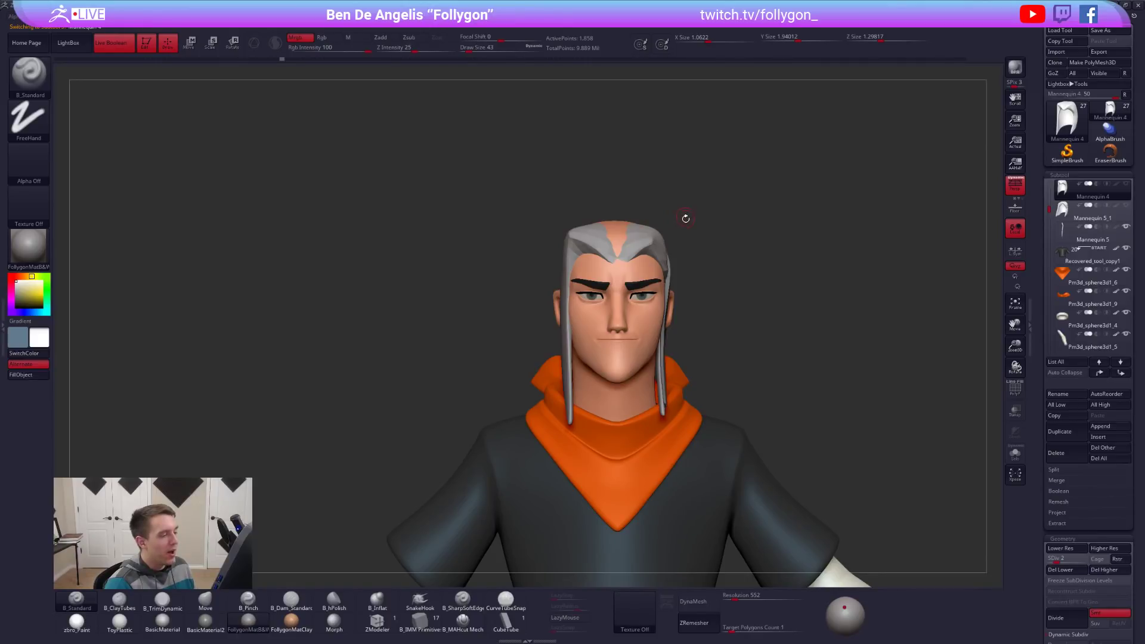
pyautogui.moveTo(735, 270); pyautogui.dragTo(722, 270)
pyautogui.hotkey('alt', 's')
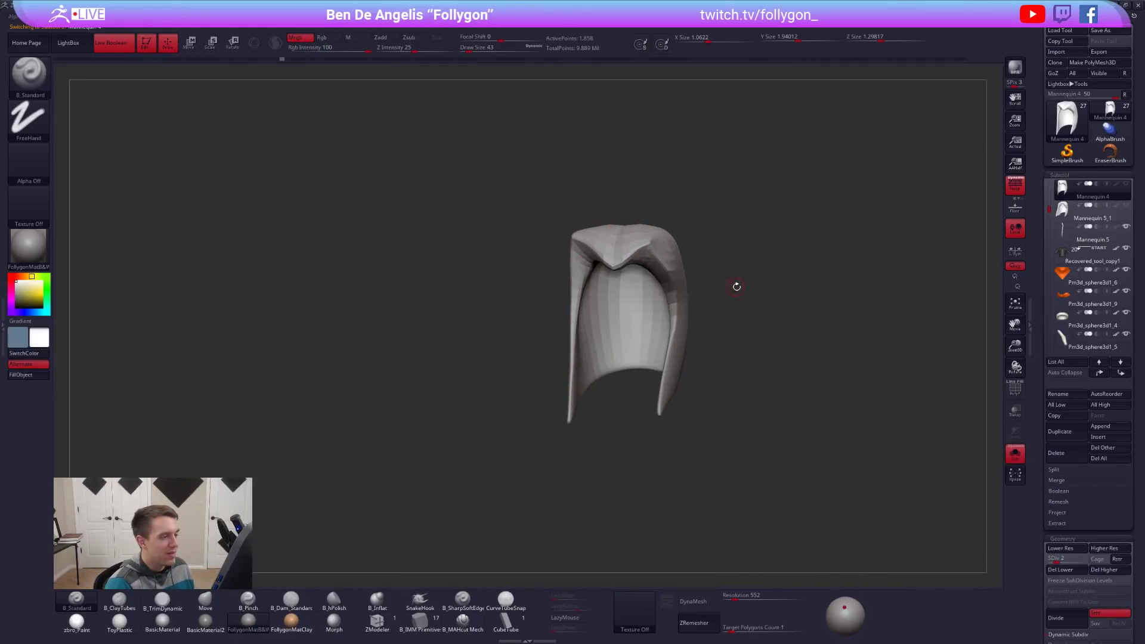
pyautogui.click(230, 59)
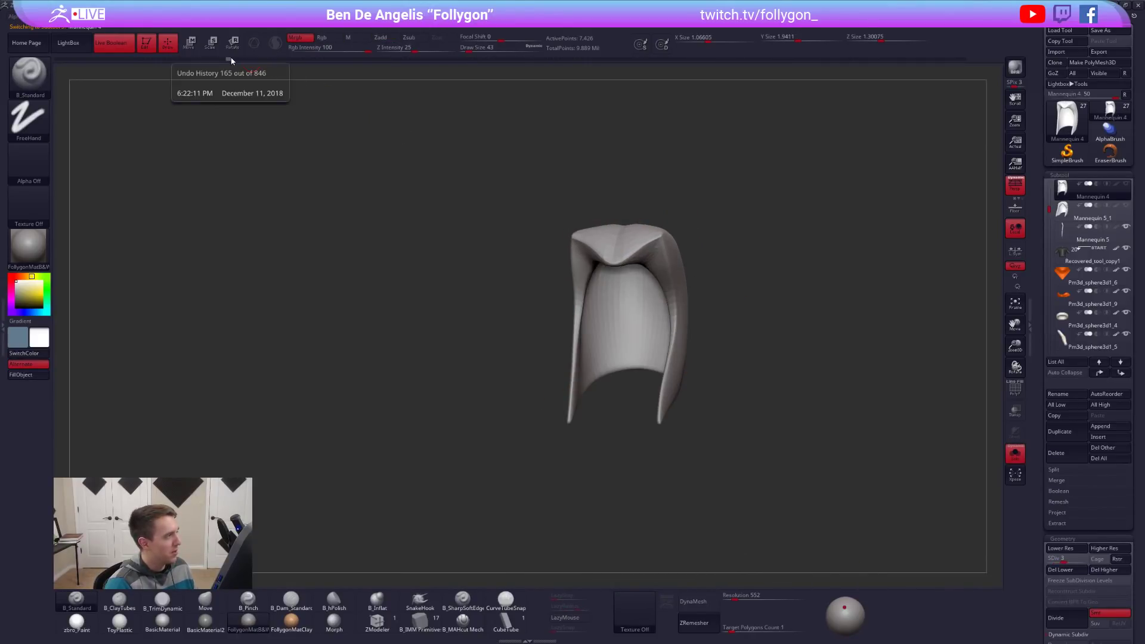
pyautogui.hotkey('alt', 's')
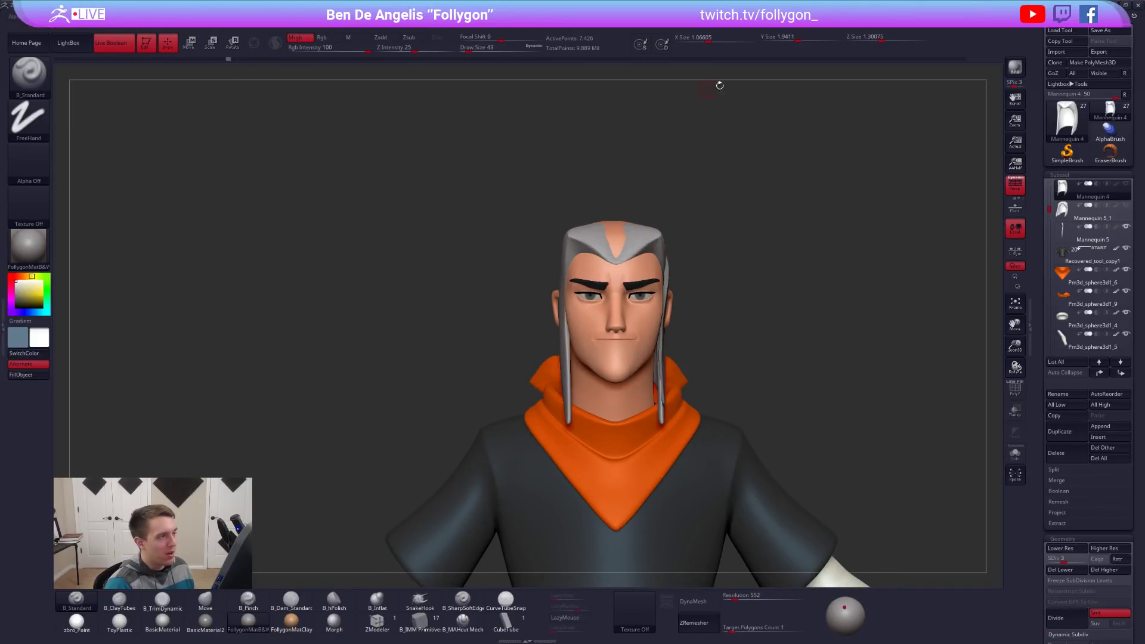
# Step through the remaining hair history and return the original hair to its most recent long side-swept shape.
pyautogui.hotkey('ctrl', 'z')
pyautogui.hotkey('ctrl', 'z')
pyautogui.hotkey('ctrl', 'z')
pyautogui.hotkey('ctrl', 'z')
pyautogui.hotkey('ctrl', 'z')
pyautogui.hotkey('ctrl', 'z')
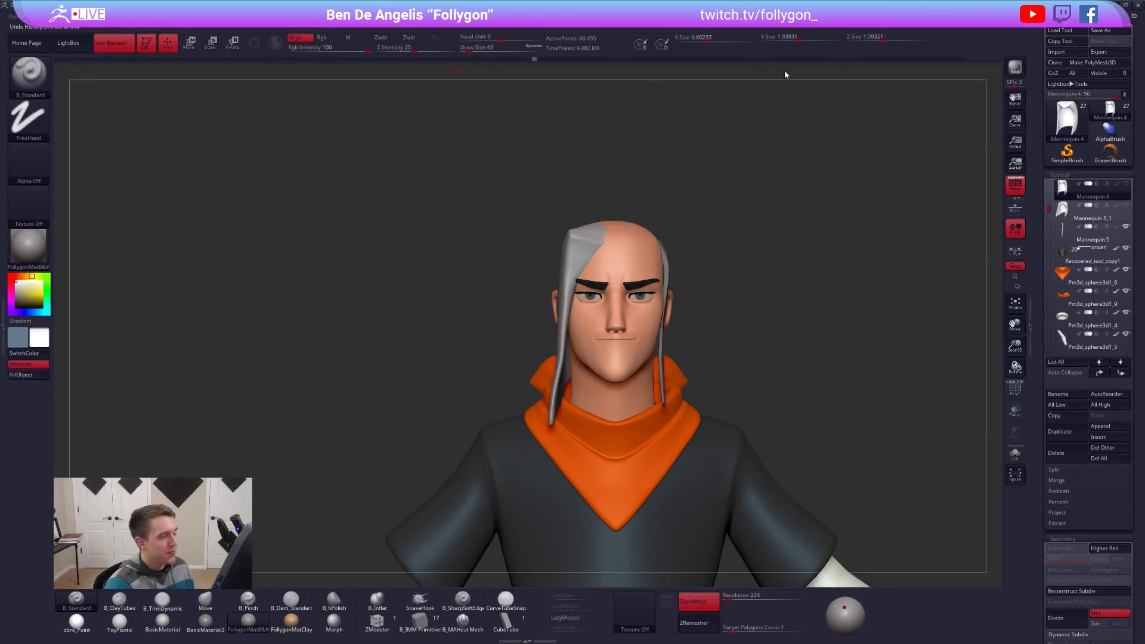
pyautogui.moveTo(795, 197); pyautogui.dragTo(755, 208)
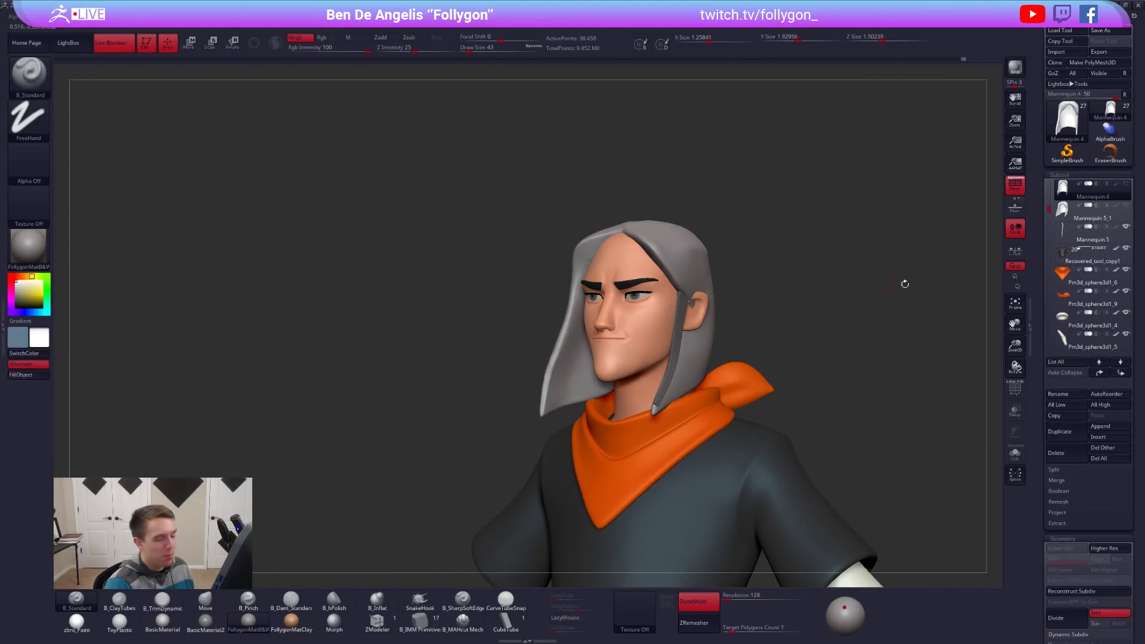
# Show the concept art reference and permanently delete the duplicated hair subtool.
pyautogui.hotkey('shift', 'z')
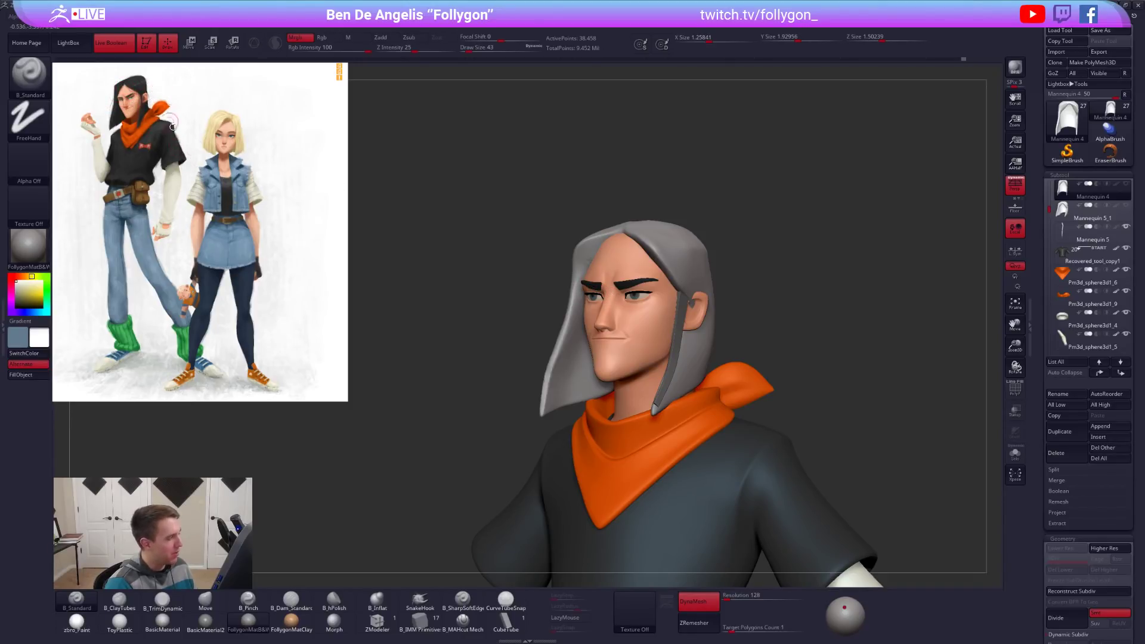
pyautogui.click(1088, 212)
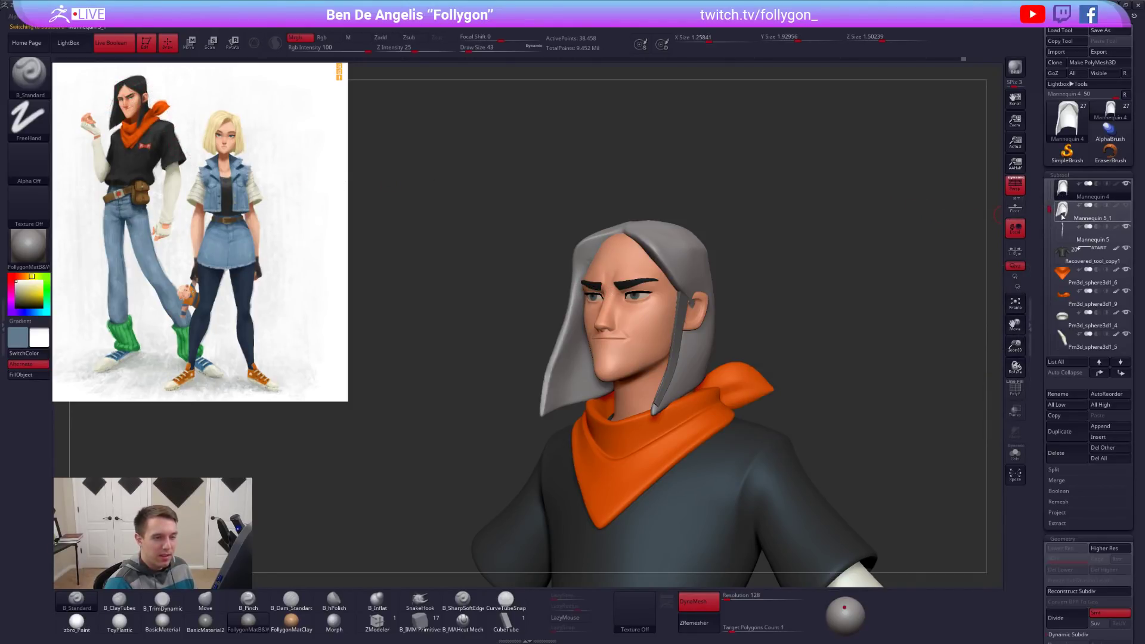
pyautogui.click(1056, 452)
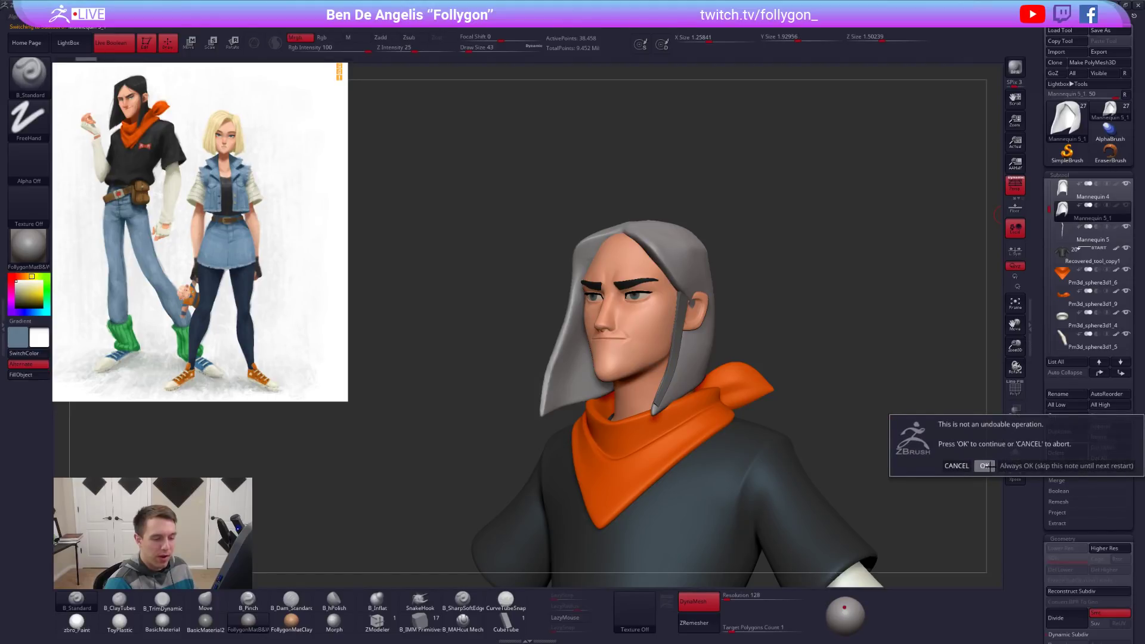
pyautogui.click(985, 467)
# Try to mirror the arm sleeve to the opposite arm and hide the concept art reference.
pyautogui.keyDown('alt'); pyautogui.moveTo(873, 351); pyautogui.dragTo(740, 280); pyautogui.keyUp('alt')
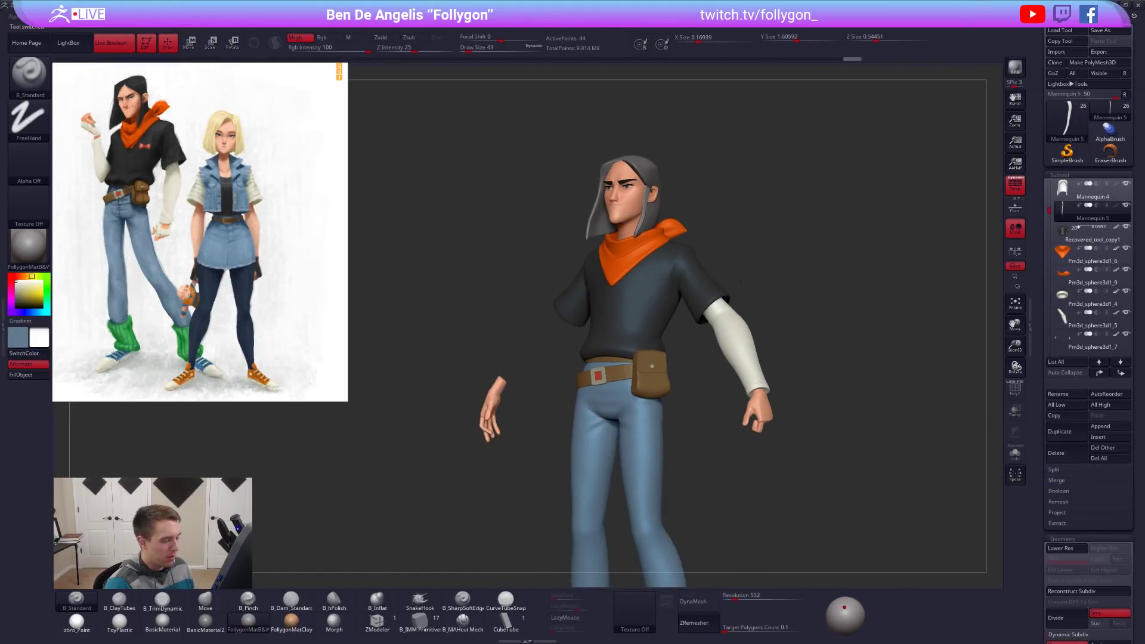
pyautogui.keyDown('alt'); pyautogui.click(723, 341); pyautogui.keyUp('alt')
pyautogui.moveTo(737, 341)
pyautogui.keyDown('alt'); pyautogui.mouseDown(button='right')
pyautogui.moveTo(728, 318)
pyautogui.moveTo(742, 324)
pyautogui.mouseUp(button='right'); pyautogui.keyUp('alt')
pyautogui.hotkey('ctrl', 'shift', 'f')
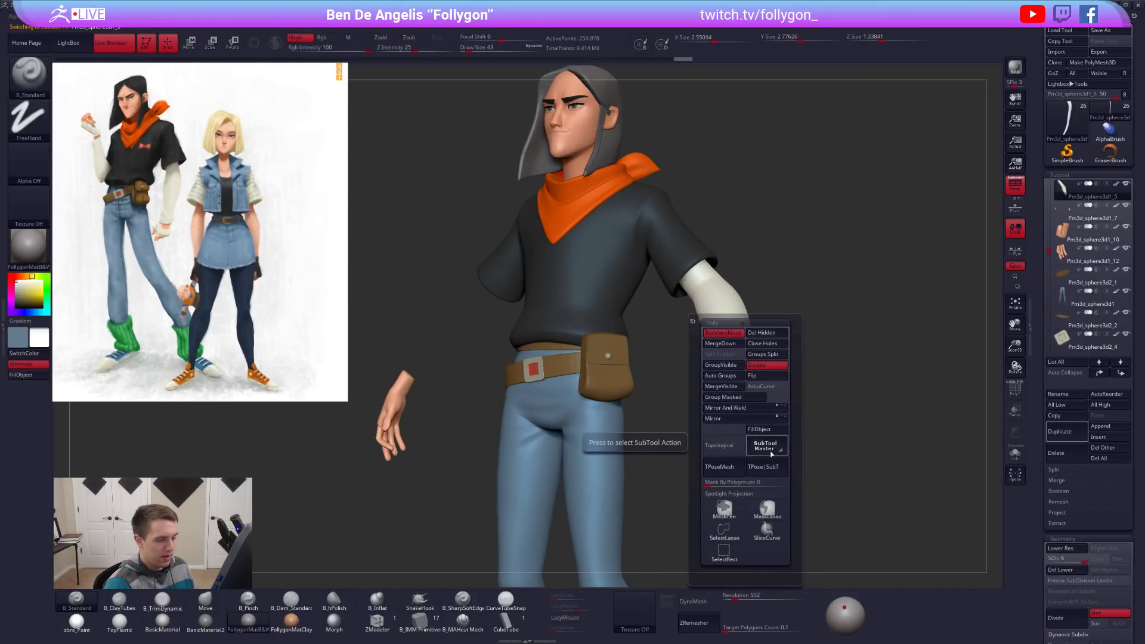
pyautogui.click(738, 419)
pyautogui.moveTo(589, 348); pyautogui.dragTo(693, 337, button='right')
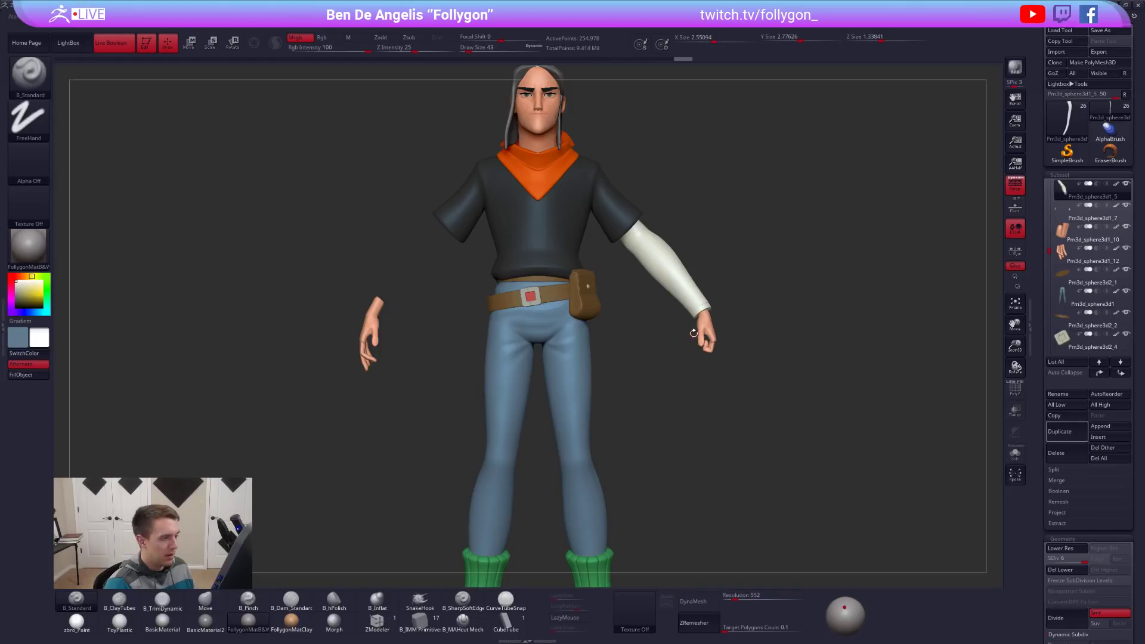
pyautogui.moveTo(684, 275)
pyautogui.keyDown('alt'); pyautogui.mouseDown(button='right')
pyautogui.moveTo(719, 295)
pyautogui.moveTo(694, 281)
pyautogui.mouseUp(button='right'); pyautogui.keyUp('alt')
pyautogui.press('space')
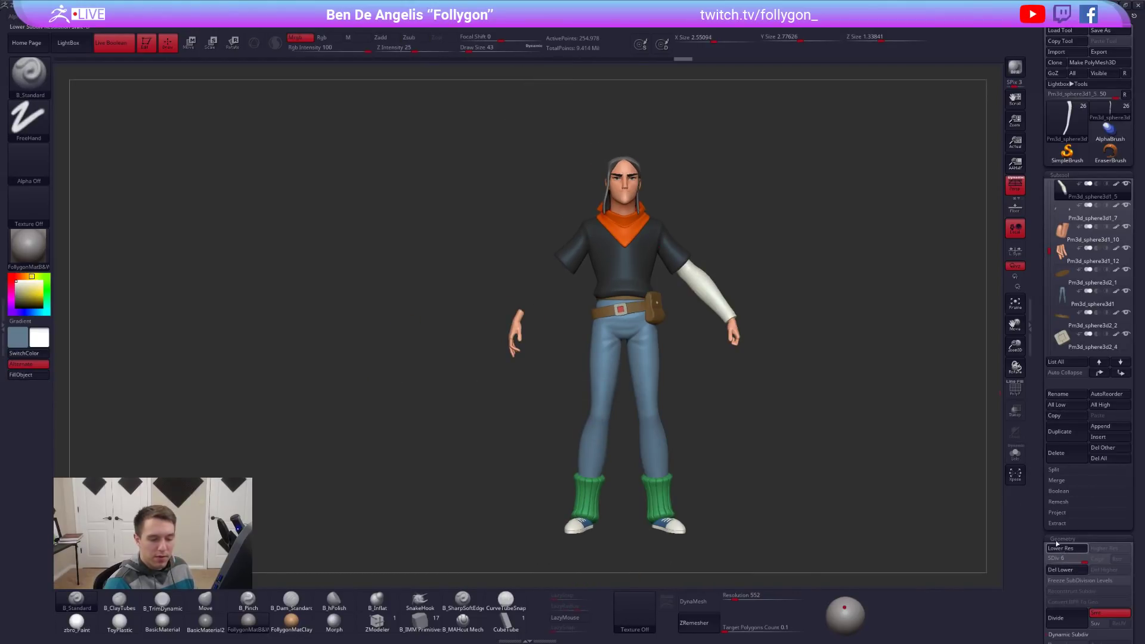
# Mirror the arm sleeve across the X axis with SubTool Master, using Merge into one SubTool.
pyautogui.click(546, 29)
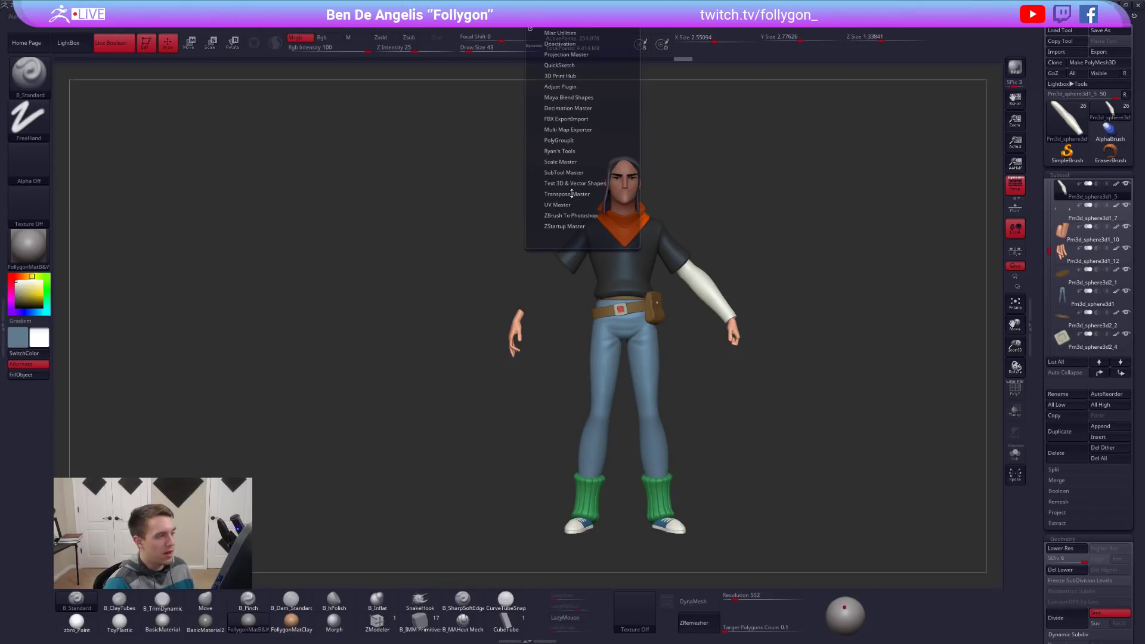
pyautogui.click(569, 172)
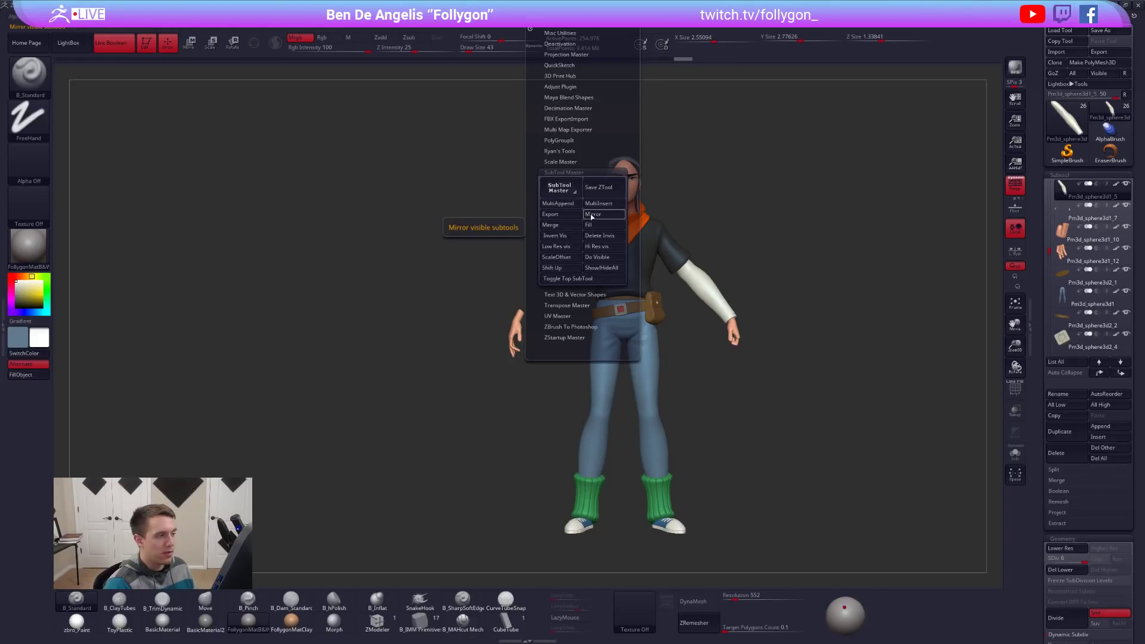
pyautogui.click(559, 188)
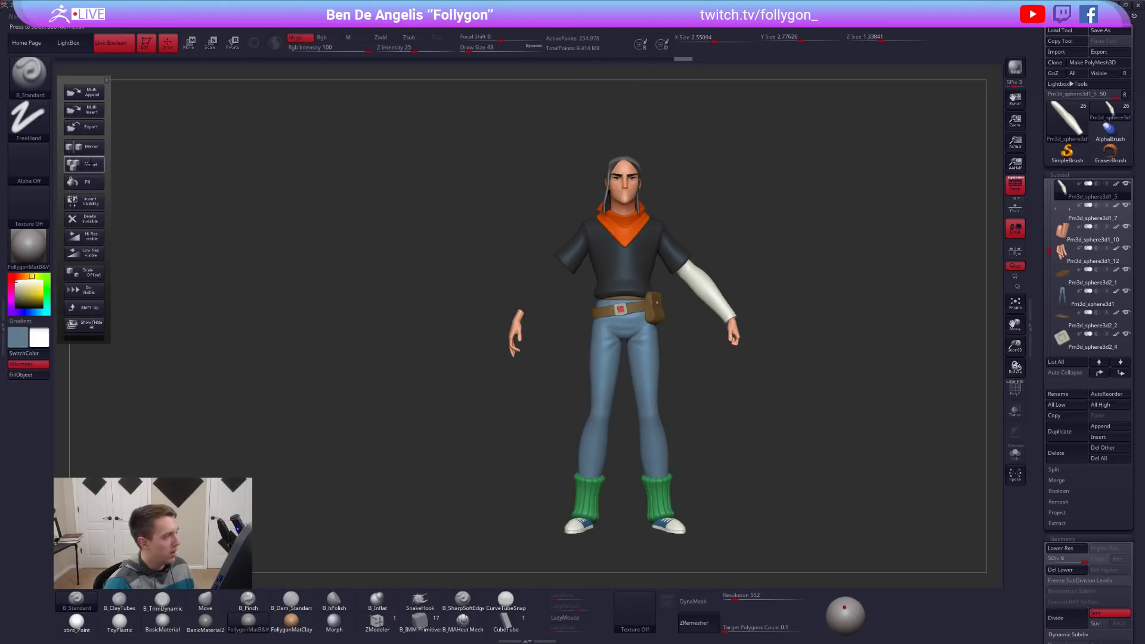
pyautogui.click(102, 146)
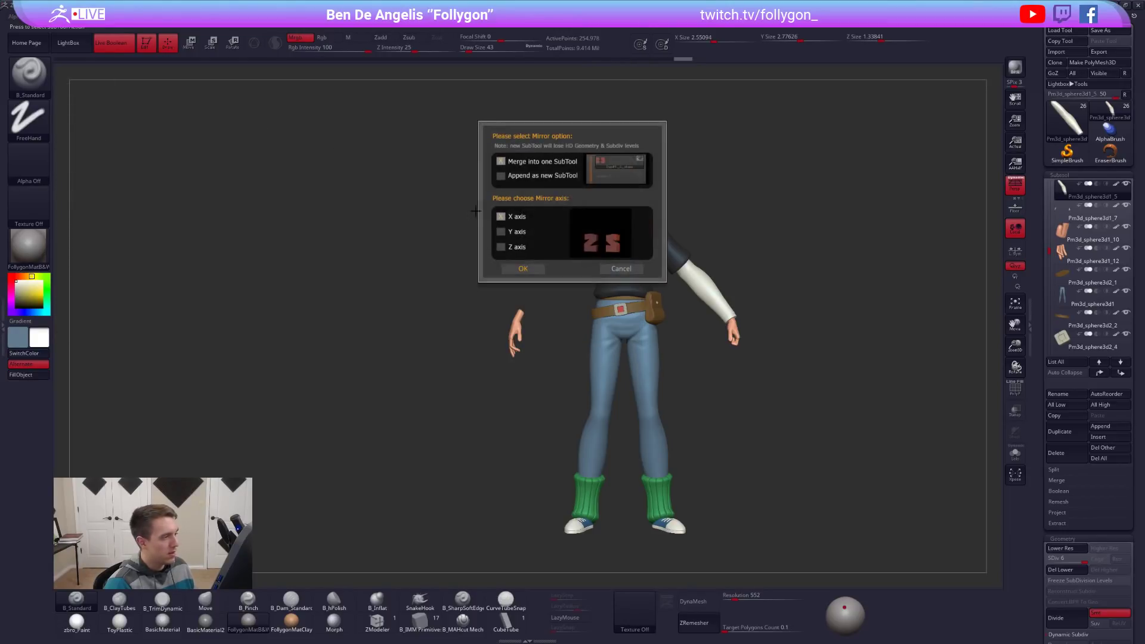
pyautogui.click(533, 267)
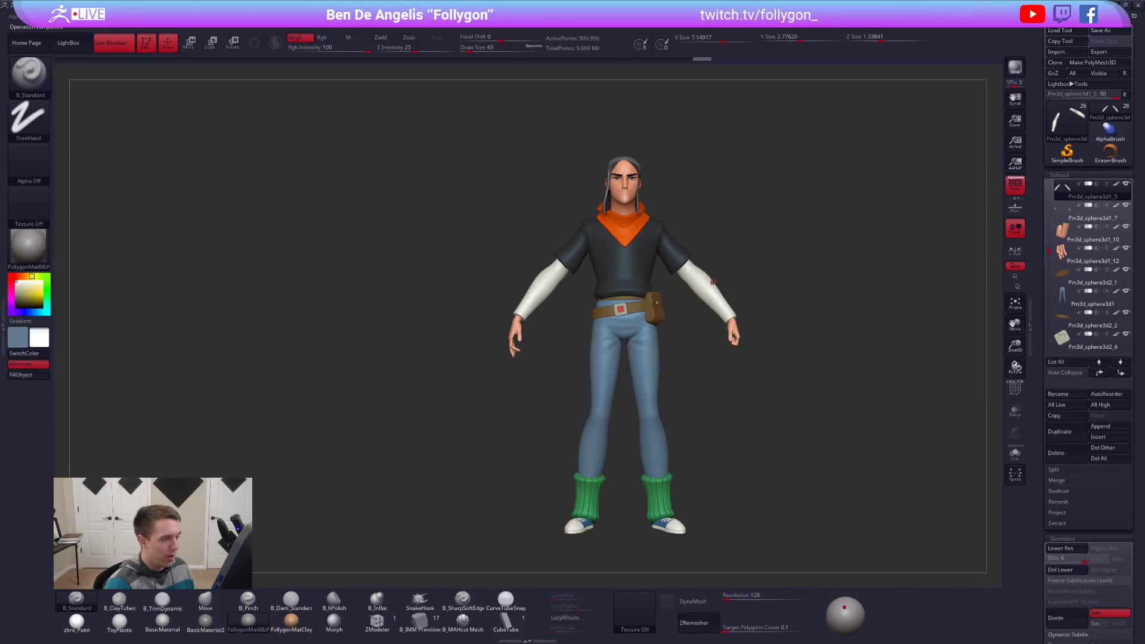
# Choose the Move brush and set its draw size to 292.
pyautogui.press('b')
pyautogui.press('m')
pyautogui.press('v')
pyautogui.press('space')
pyautogui.click(806, 297)
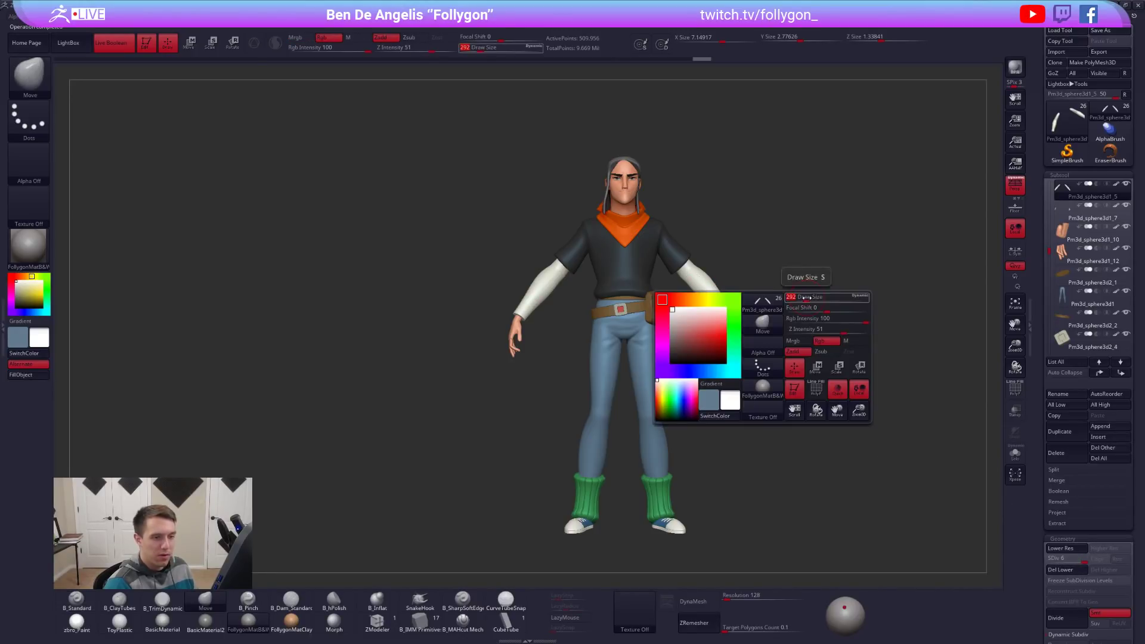
# Move the sleeve above the wrist cuff in the subtool order, and apply Mirror And Weld to the cuff.
pyautogui.click(1061, 123)
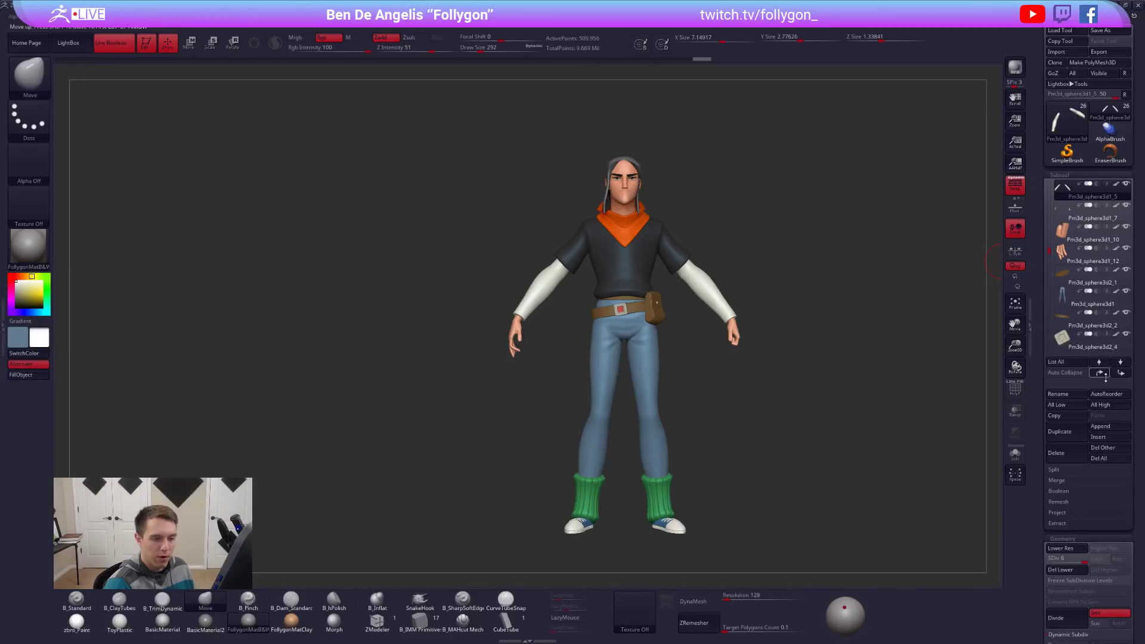
pyautogui.click(1073, 210)
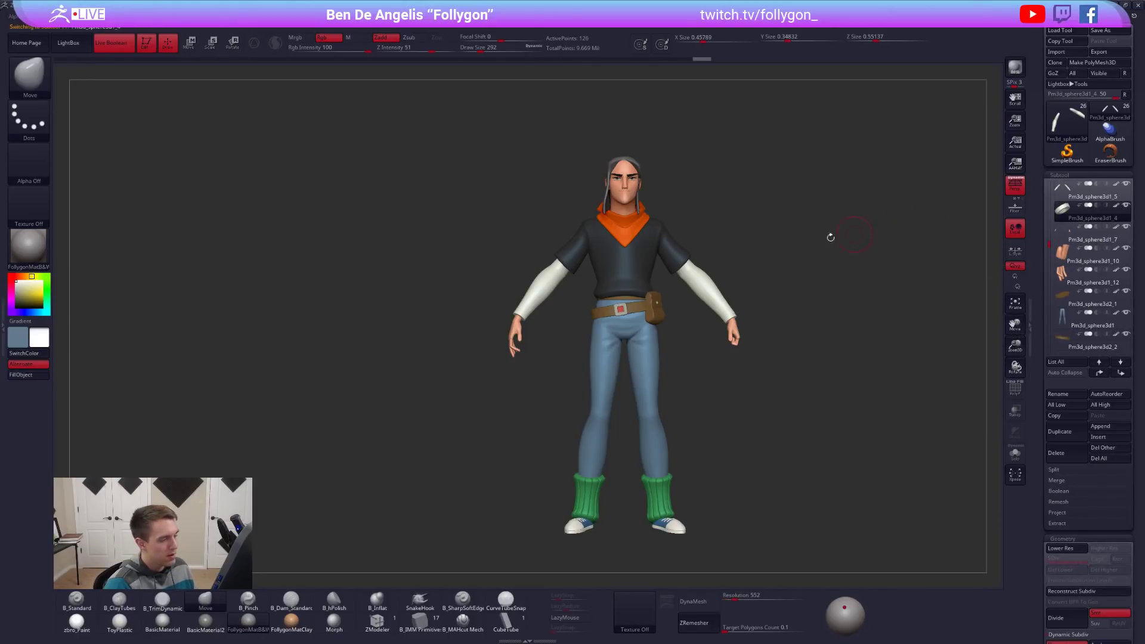
pyautogui.press('space')
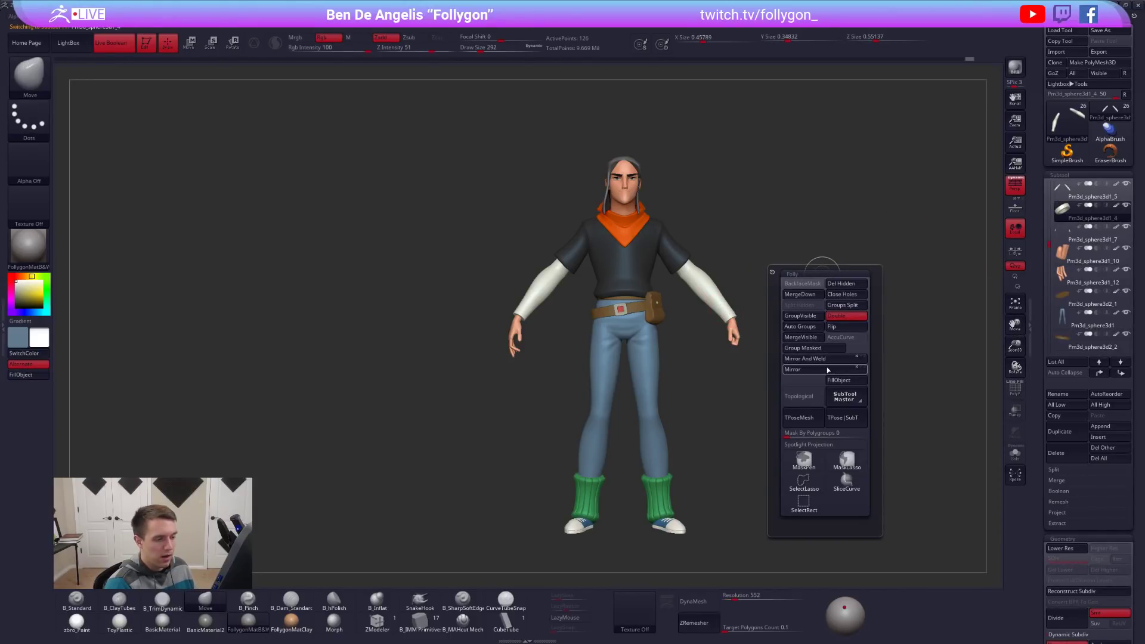
pyautogui.click(813, 359)
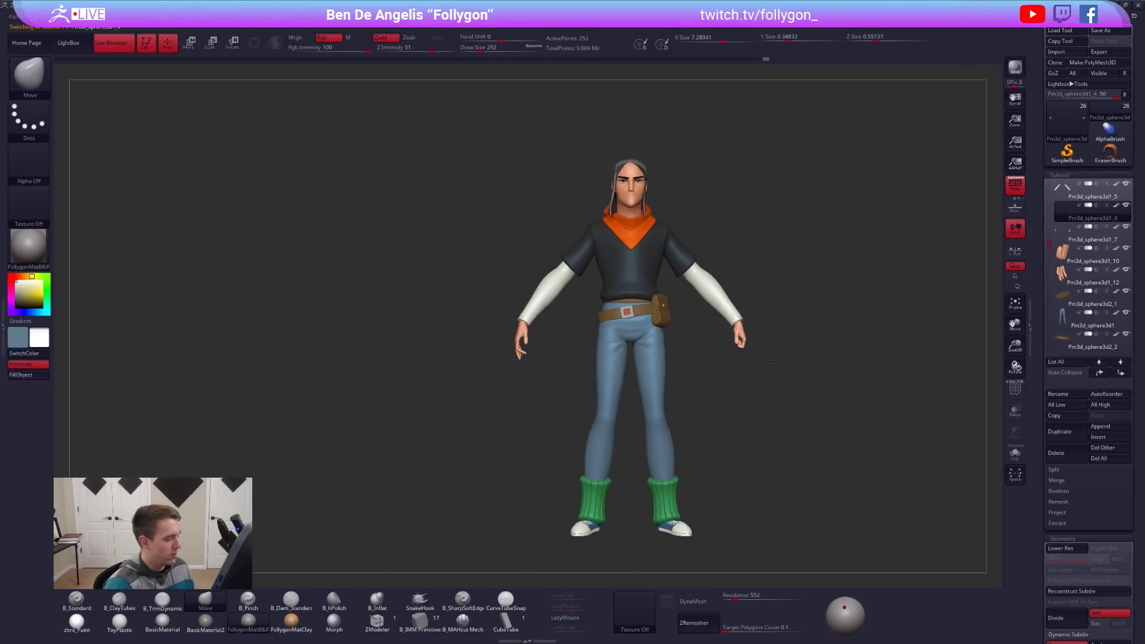
# Make the off-white arm sleeves the active subtool and inspect them on both arms.
pyautogui.press('f')
pyautogui.keyDown('ctrl'); pyautogui.moveTo(839, 419); pyautogui.dragTo(748, 357, button='right'); pyautogui.keyUp('ctrl')
pyautogui.moveTo(835, 364); pyautogui.dragTo(740, 331, button='right')
pyautogui.moveTo(720, 278)
pyautogui.keyDown('ctrl'); pyautogui.mouseDown(button='right')
pyautogui.moveTo(746, 311)
pyautogui.moveTo(736, 287)
pyautogui.mouseUp(button='right'); pyautogui.keyUp('ctrl')
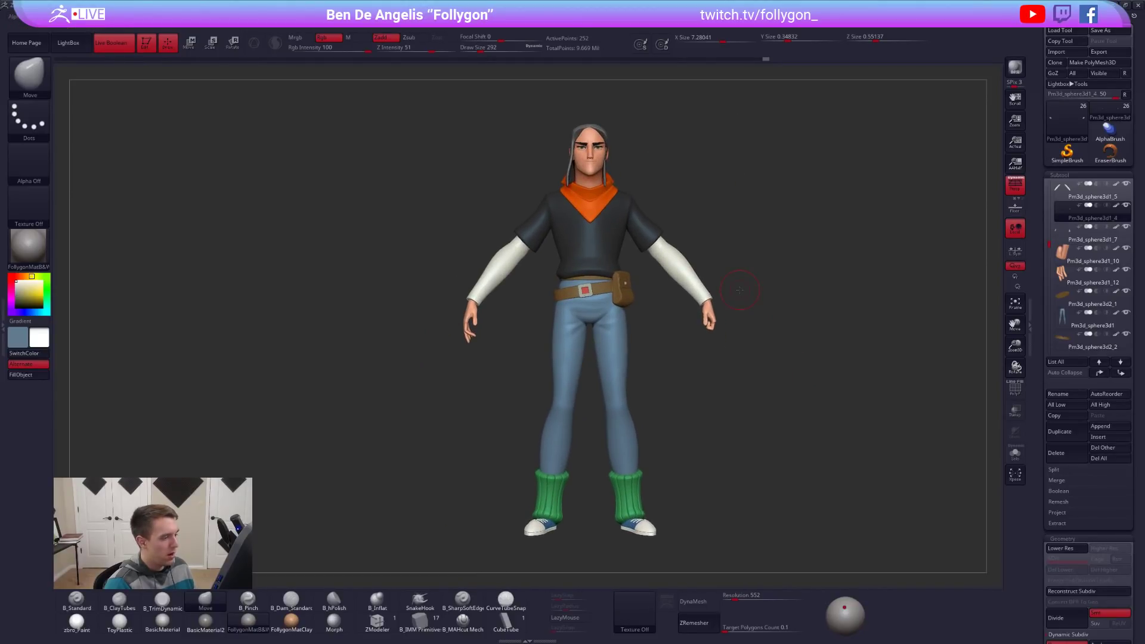
pyautogui.moveTo(767, 266); pyautogui.dragTo(702, 242)
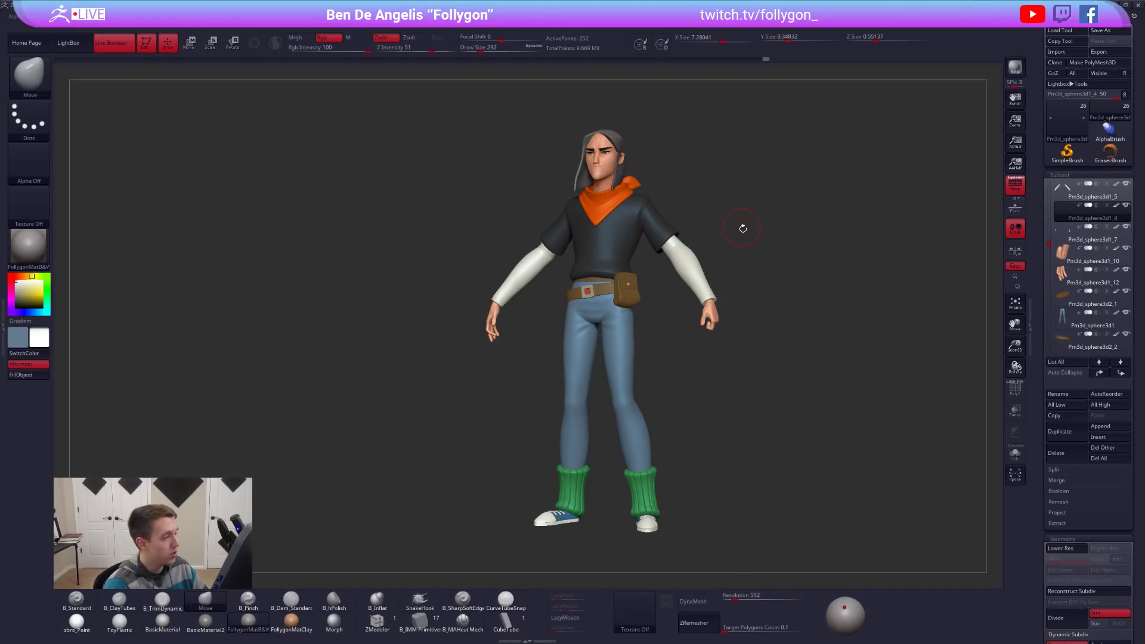
pyautogui.keyDown('alt'); pyautogui.click(694, 270); pyautogui.keyUp('alt')
pyautogui.keyDown('alt'); pyautogui.moveTo(741, 243); pyautogui.dragTo(753, 289); pyautogui.keyUp('alt')
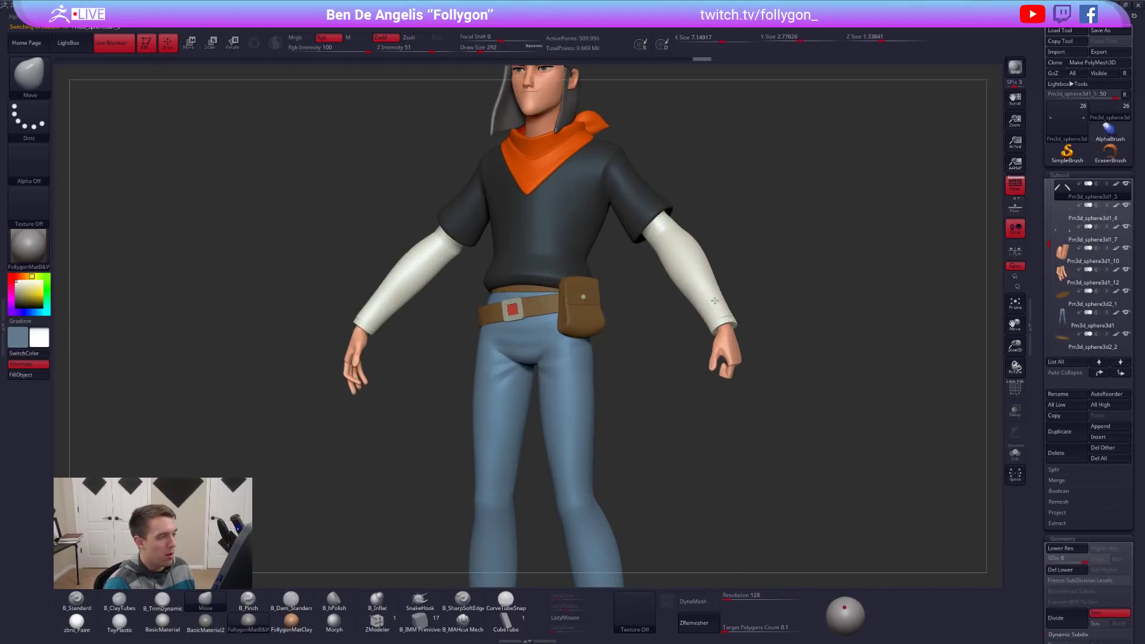
pyautogui.hotkey('ctrl', 'shift', 'f')
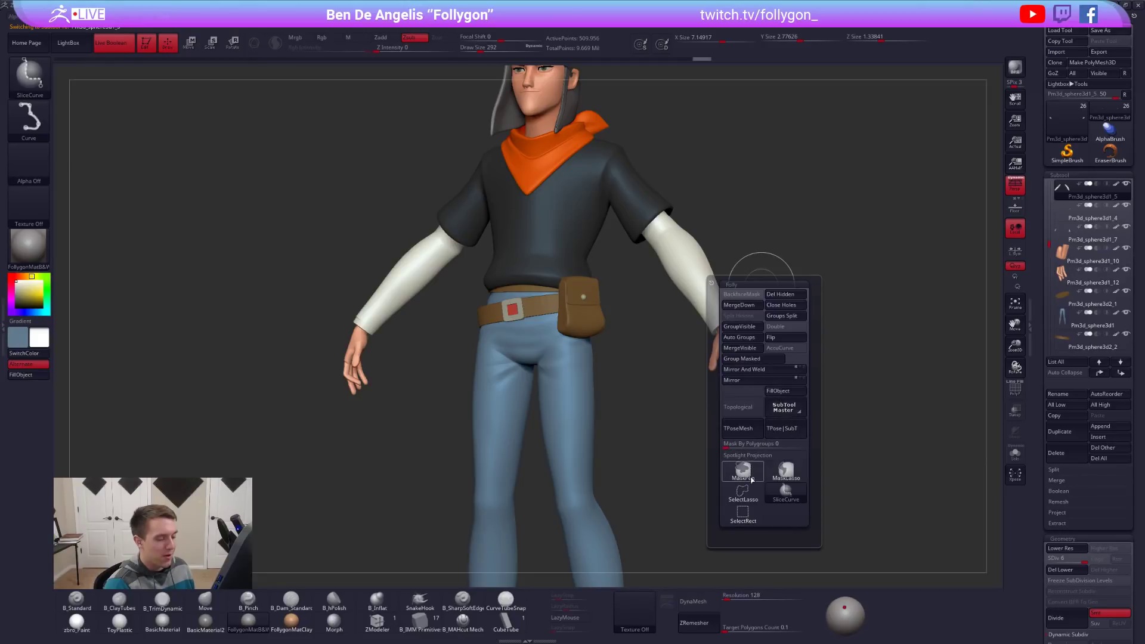
pyautogui.moveTo(701, 298)
pyautogui.keyDown('alt'); pyautogui.mouseDown()
pyautogui.moveTo(674, 265)
pyautogui.moveTo(621, 308)
pyautogui.moveTo(791, 329)
pyautogui.moveTo(627, 294)
pyautogui.moveTo(702, 323)
pyautogui.moveTo(715, 298)
pyautogui.moveTo(684, 326)
pyautogui.mouseUp(); pyautogui.keyUp('alt')
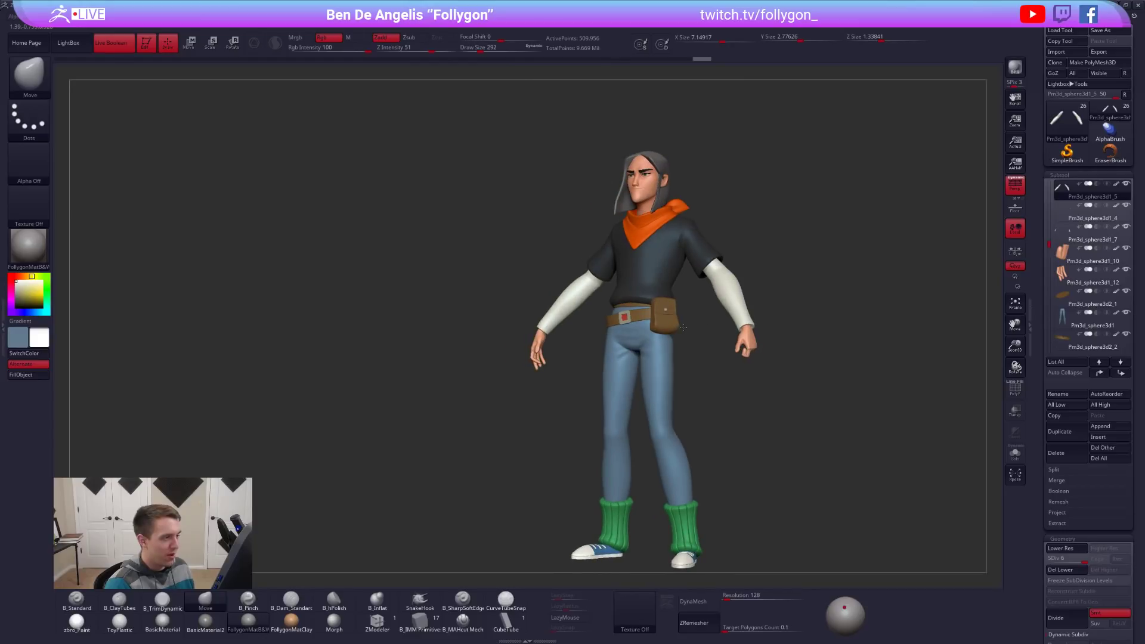
pyautogui.moveTo(742, 301); pyautogui.dragTo(678, 234)
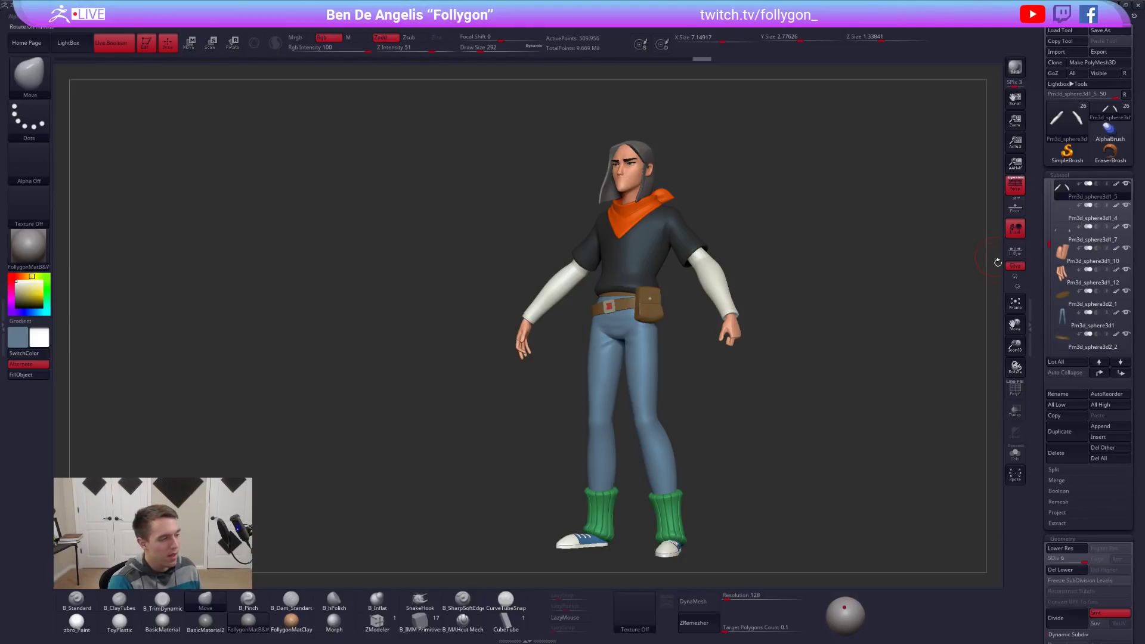
# Switch to the web browser, view the product store page and the YouTube channel's uploaded videos, and return to ZBrush.
pyautogui.hotkey('alt', 'Tab')
pyautogui.hotkey('alt', 'Tab')
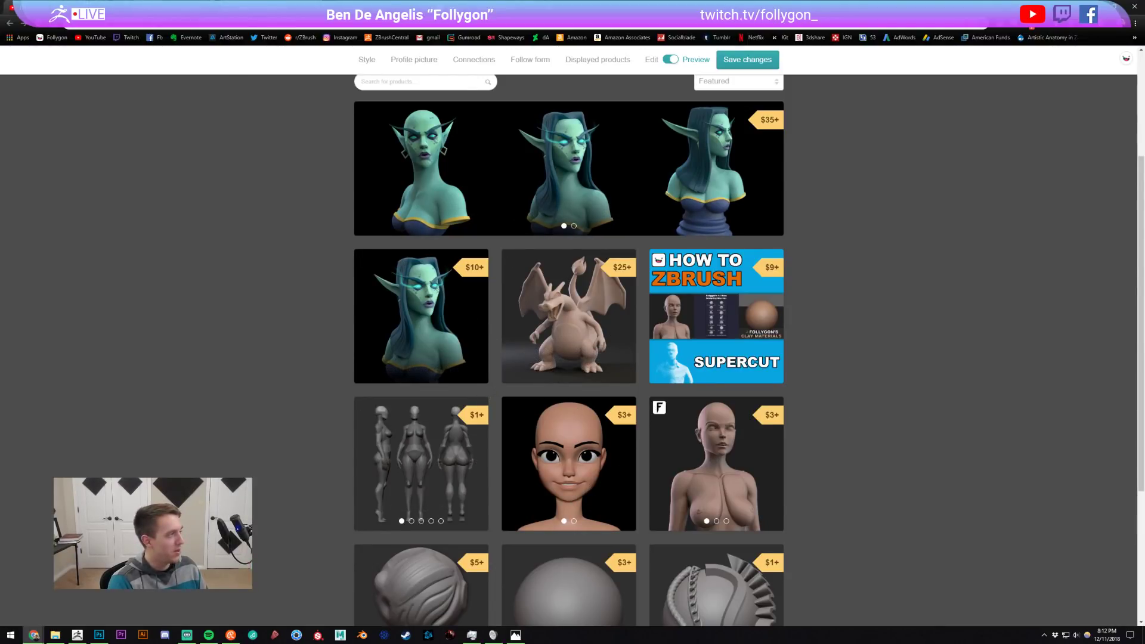
pyautogui.click(71, 7)
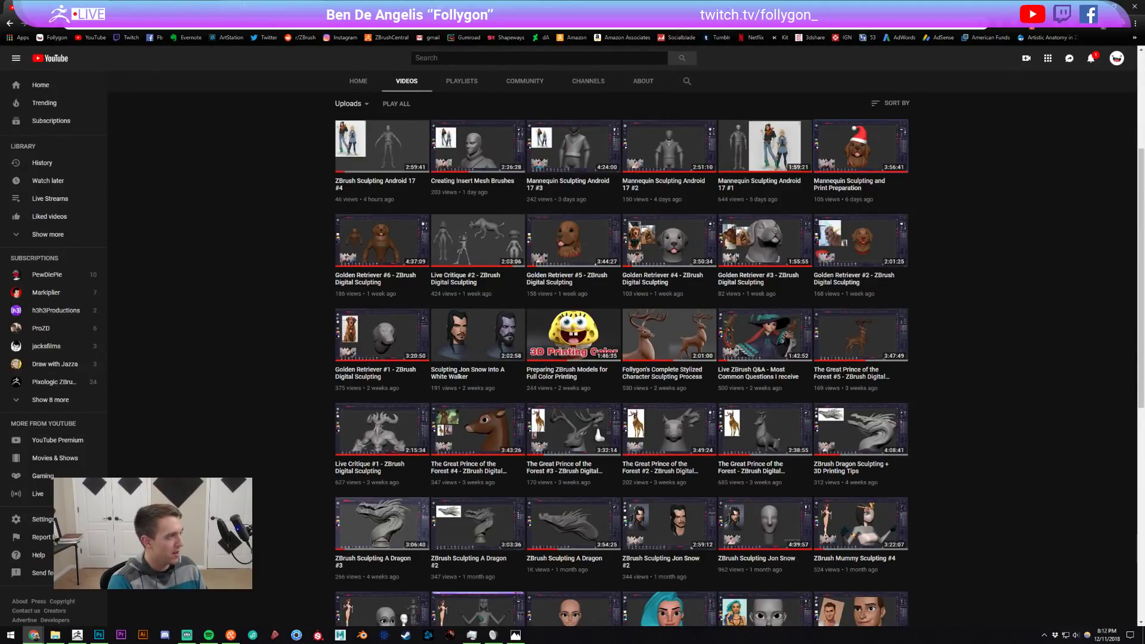
pyautogui.click(179, 7)
pyautogui.click(78, 634)
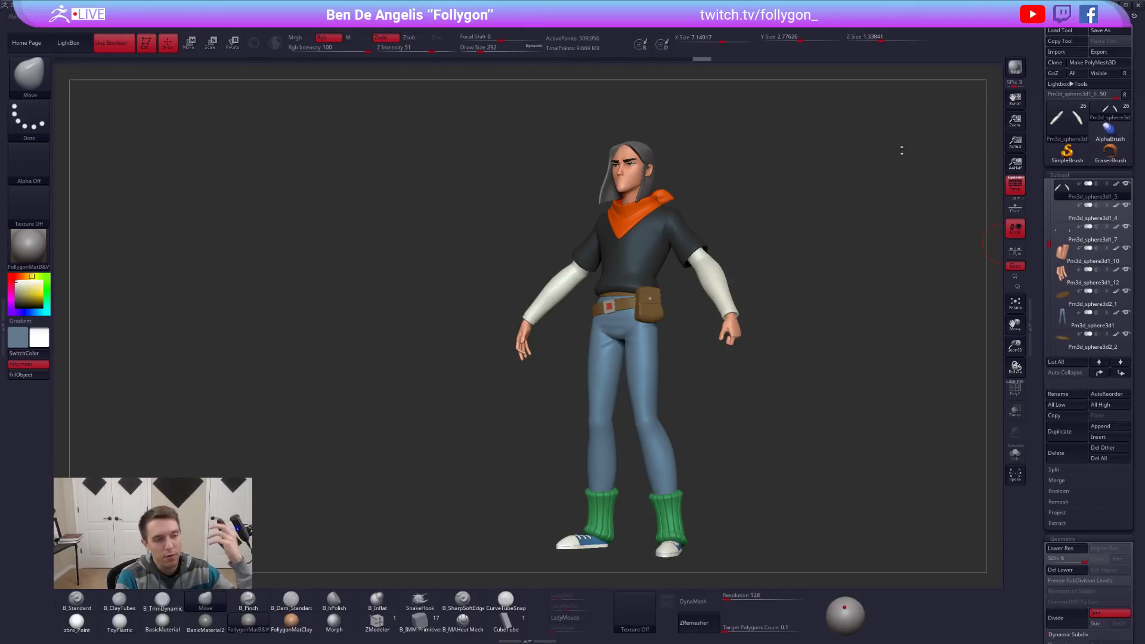
pyautogui.moveTo(695, 234); pyautogui.dragTo(741, 241, button='right')
pyautogui.moveTo(741, 242); pyautogui.dragTo(854, 239)
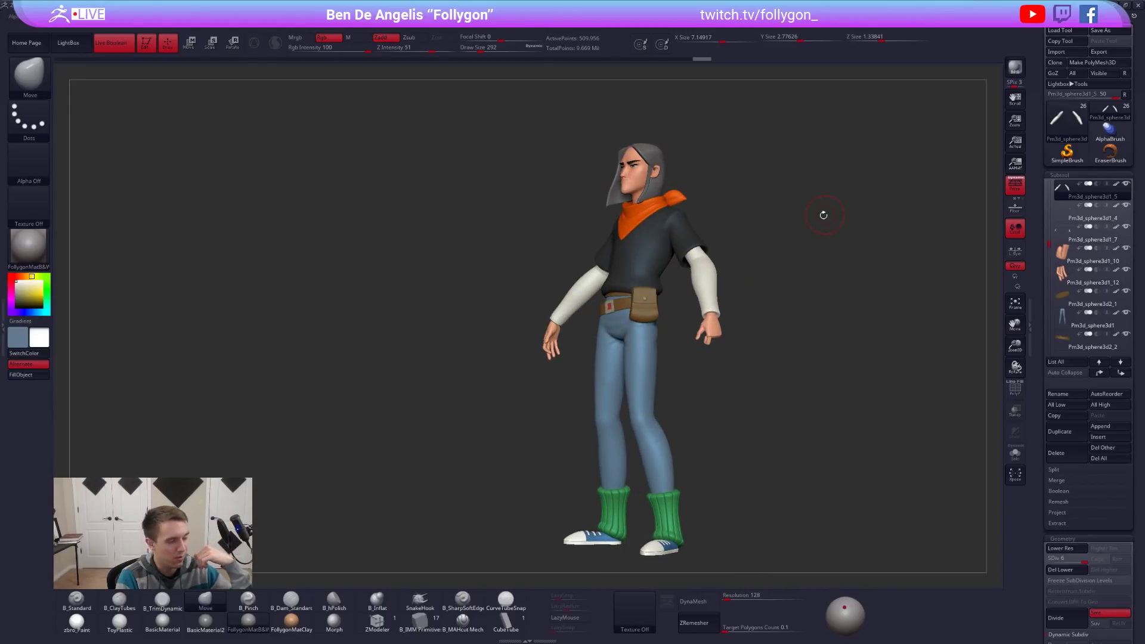
pyautogui.moveTo(712, 260); pyautogui.dragTo(737, 271, button='right')
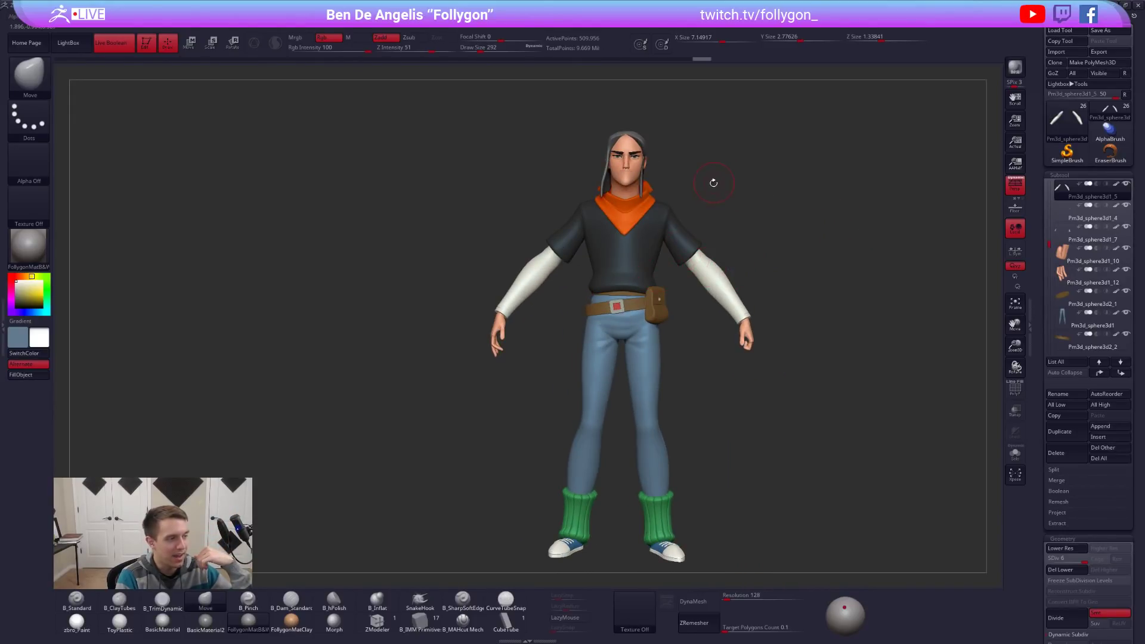